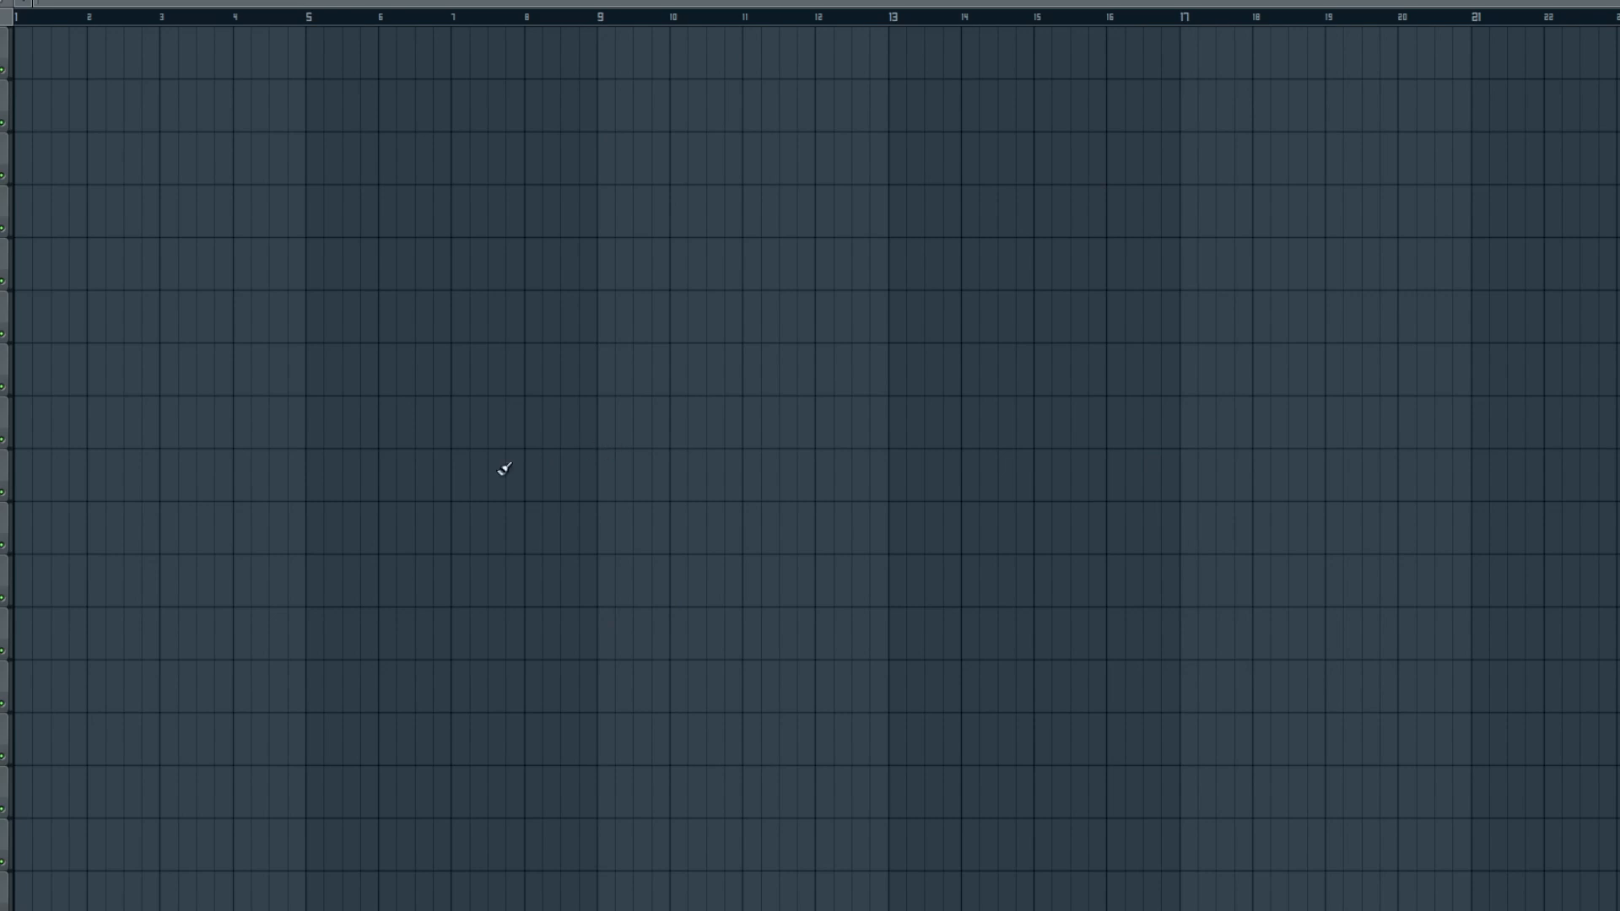
- Switch to the Pinterest board in the browser and look over its castle, forest and Hogwarts-themed reference images
key(alt+Tab)
key(Tab)
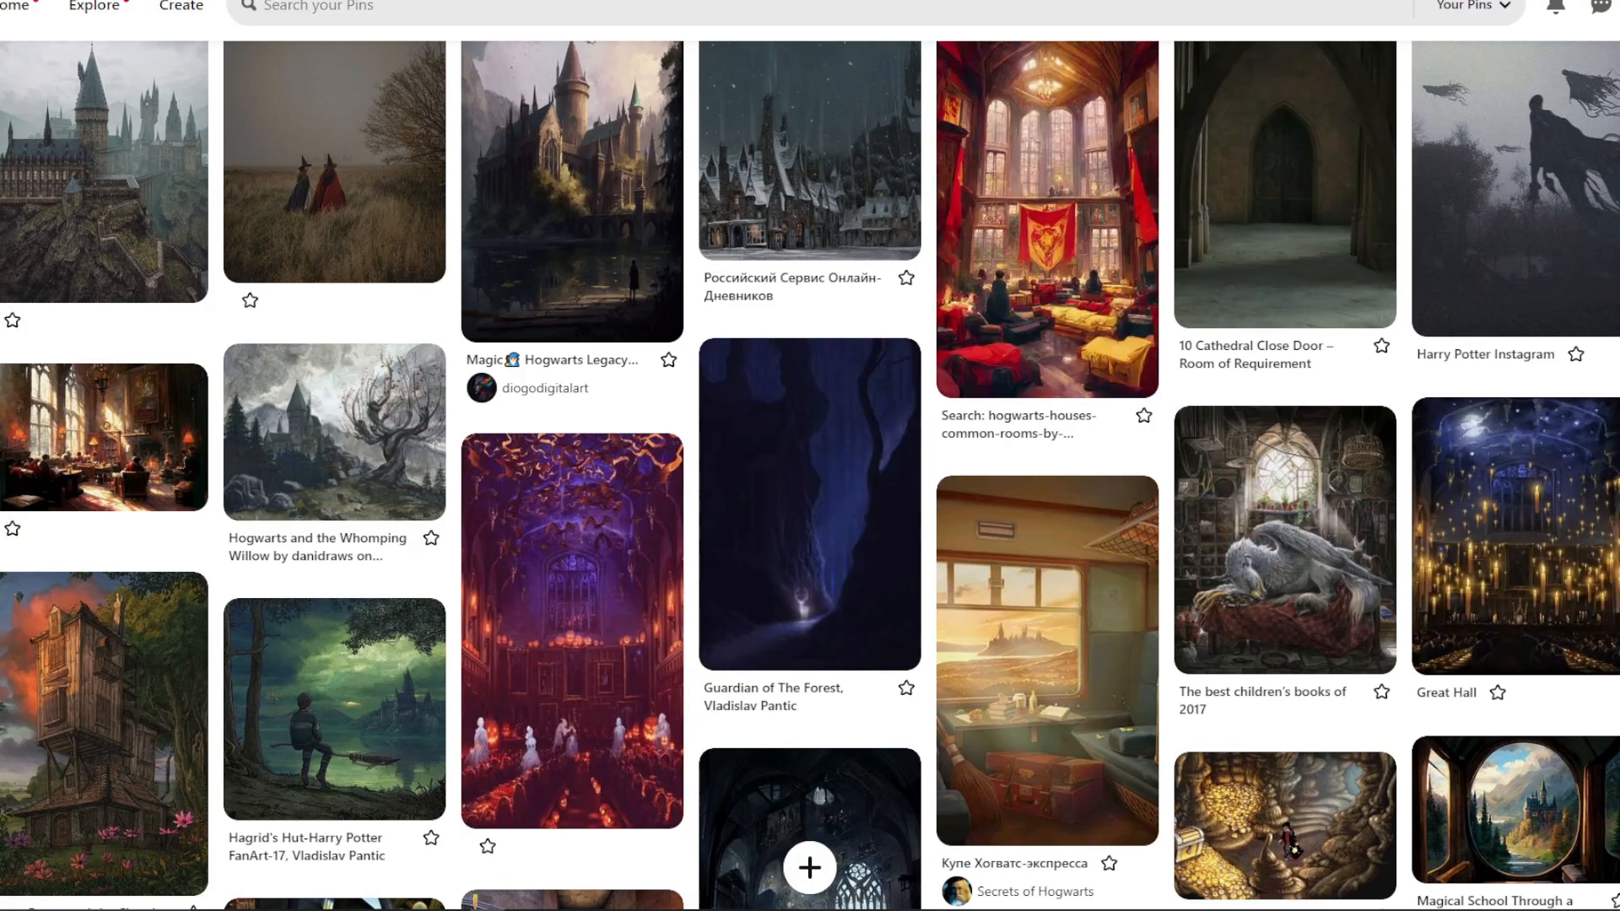
scroll(810, 472, up, 1)
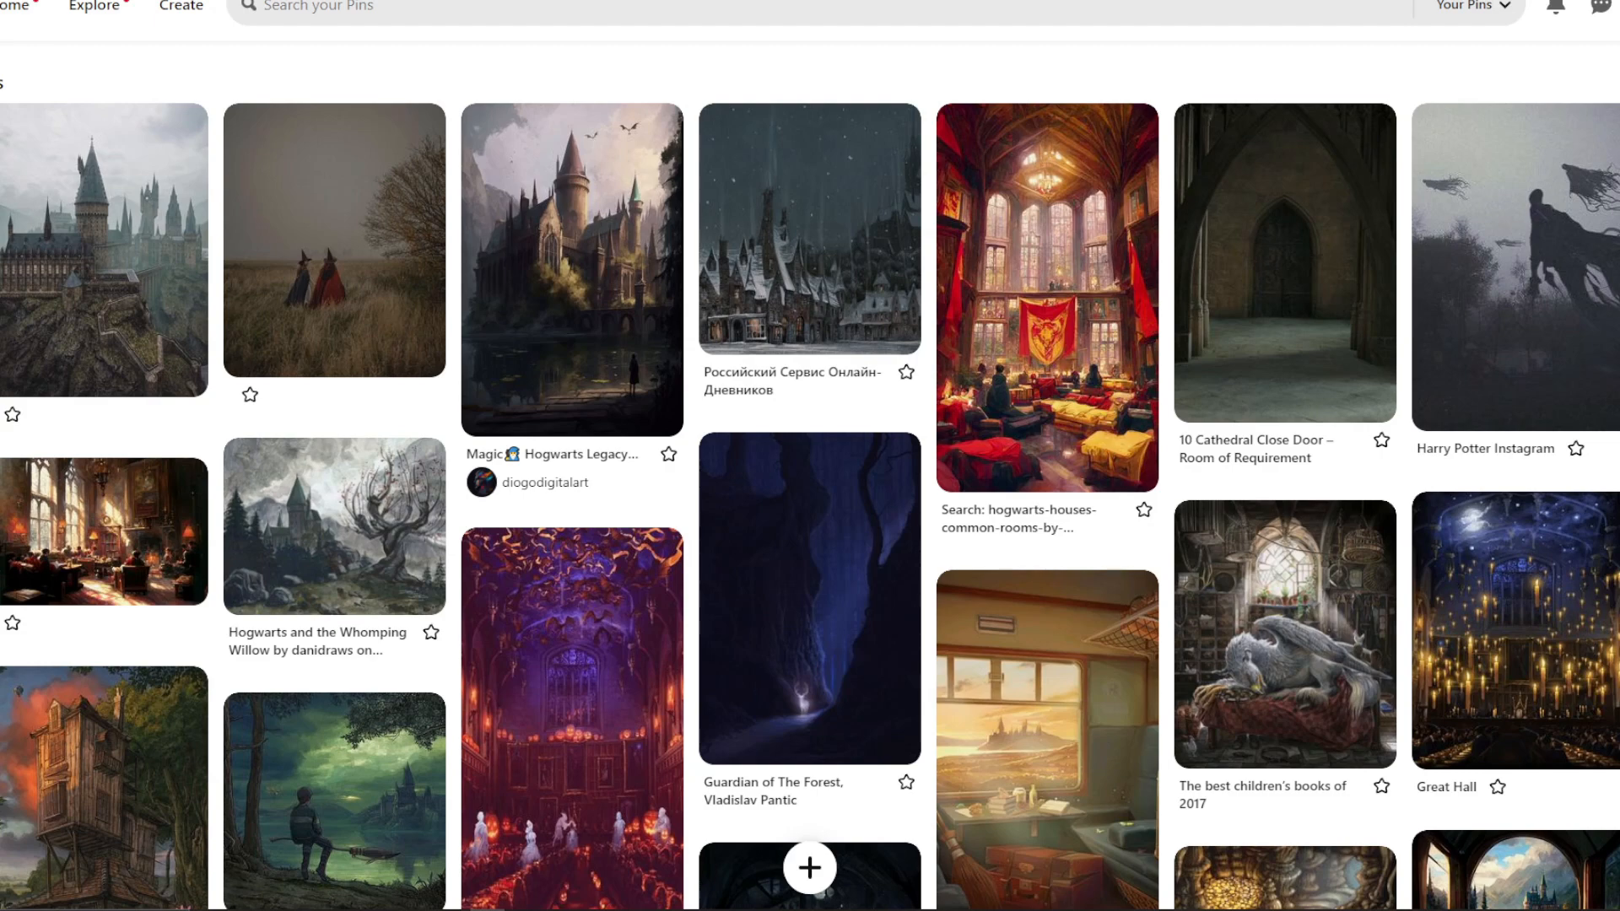
scroll(810, 473, down, 1)
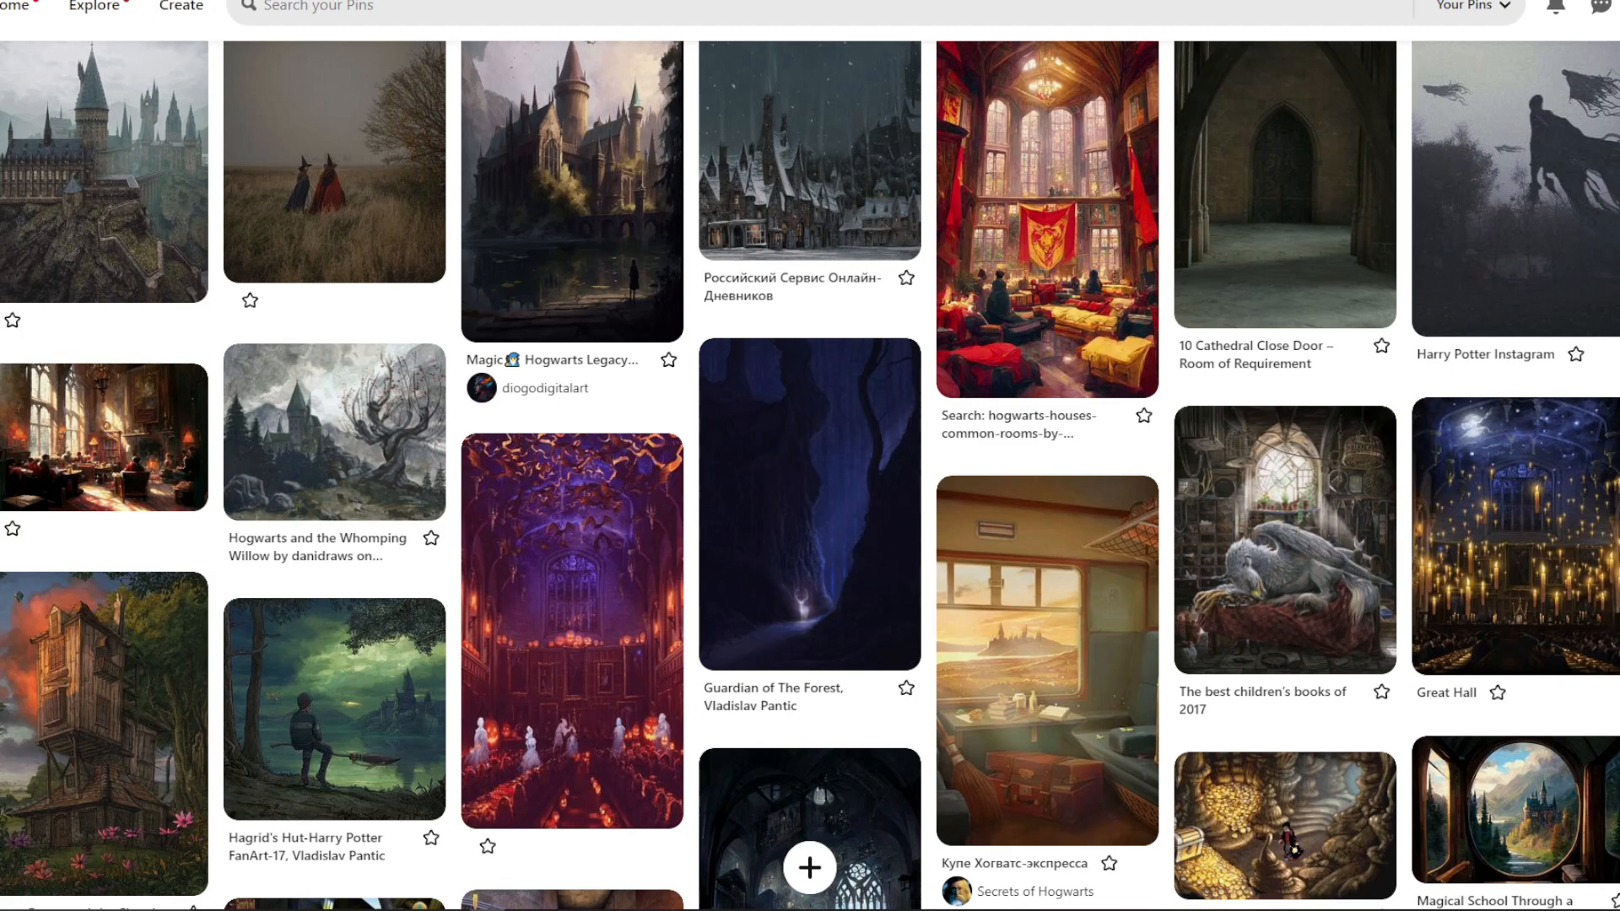
scroll(810, 476, down, 1)
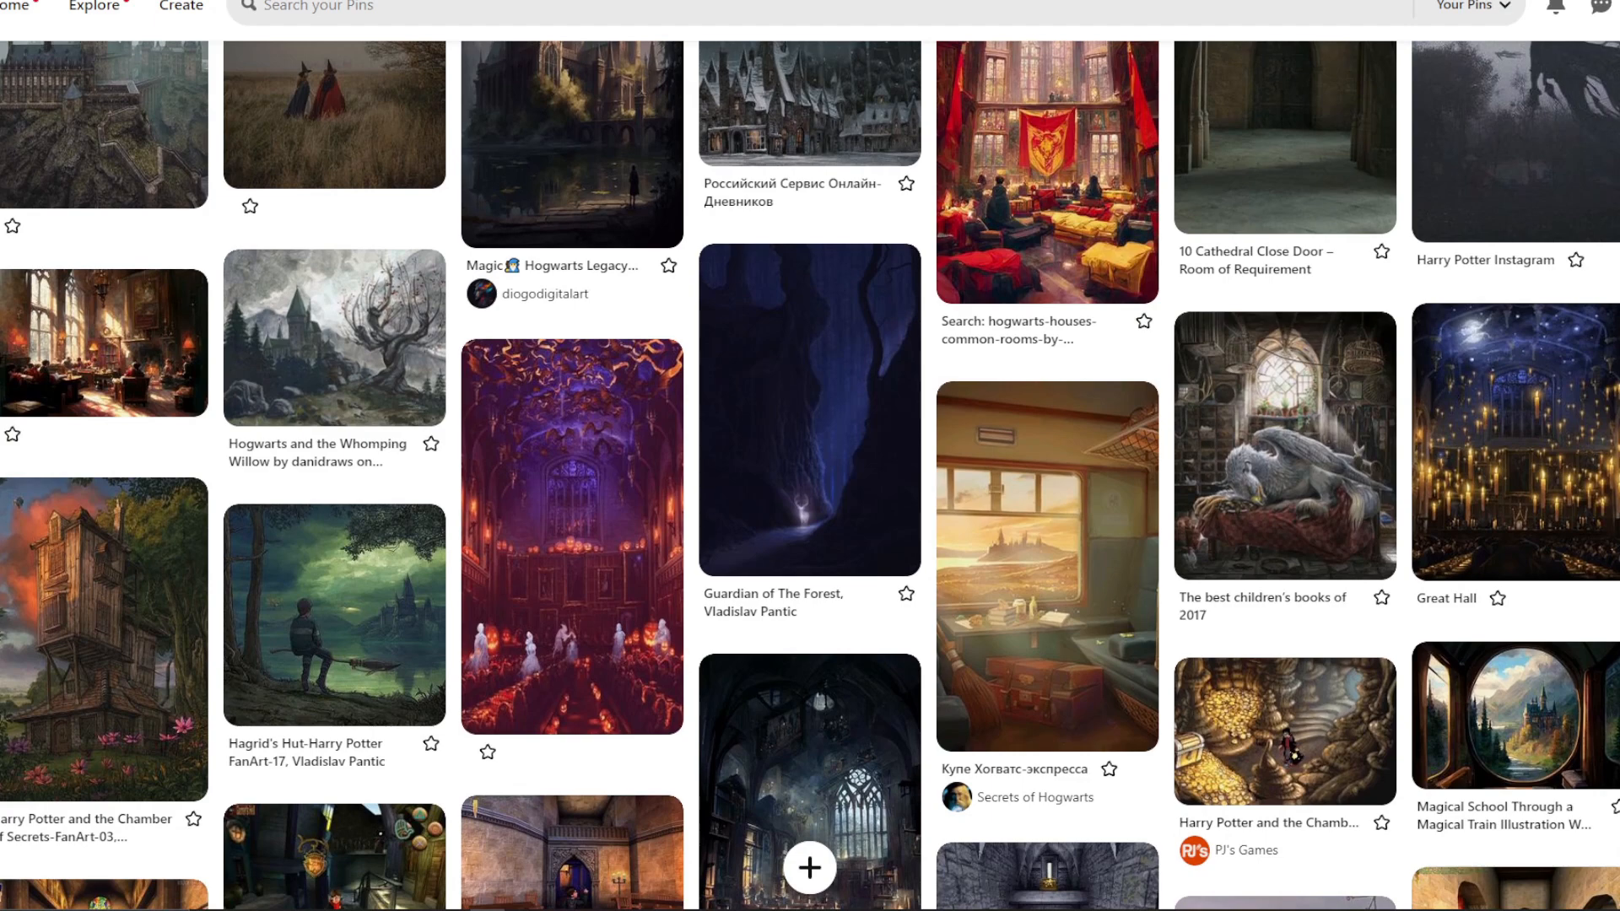
scroll(810, 475, down, 2)
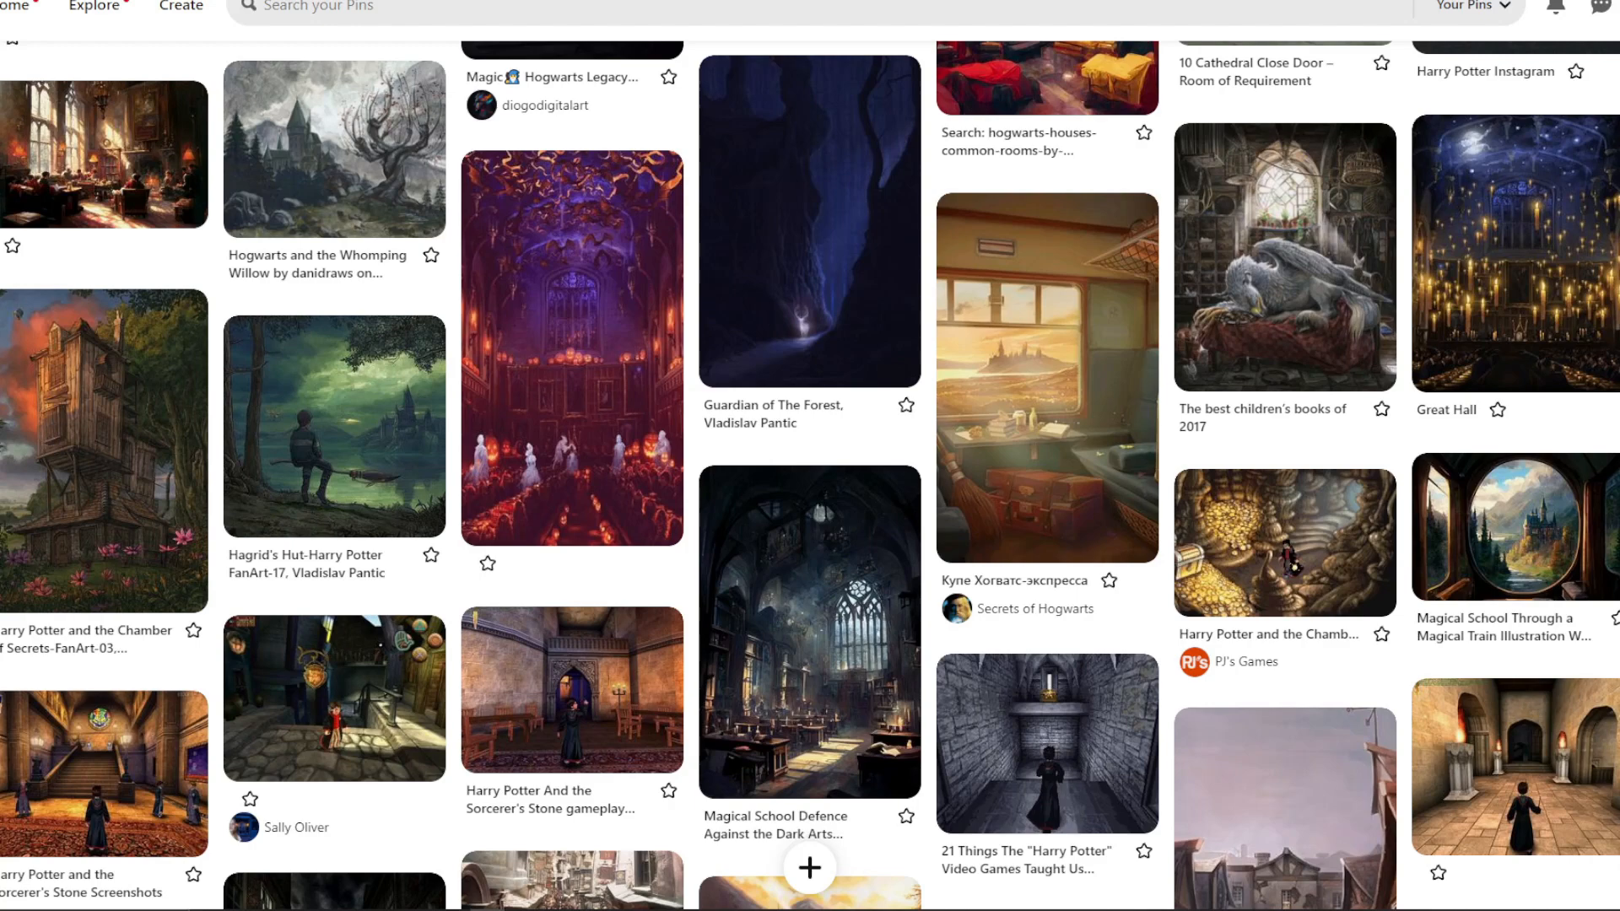
scroll(810, 476, up, 5)
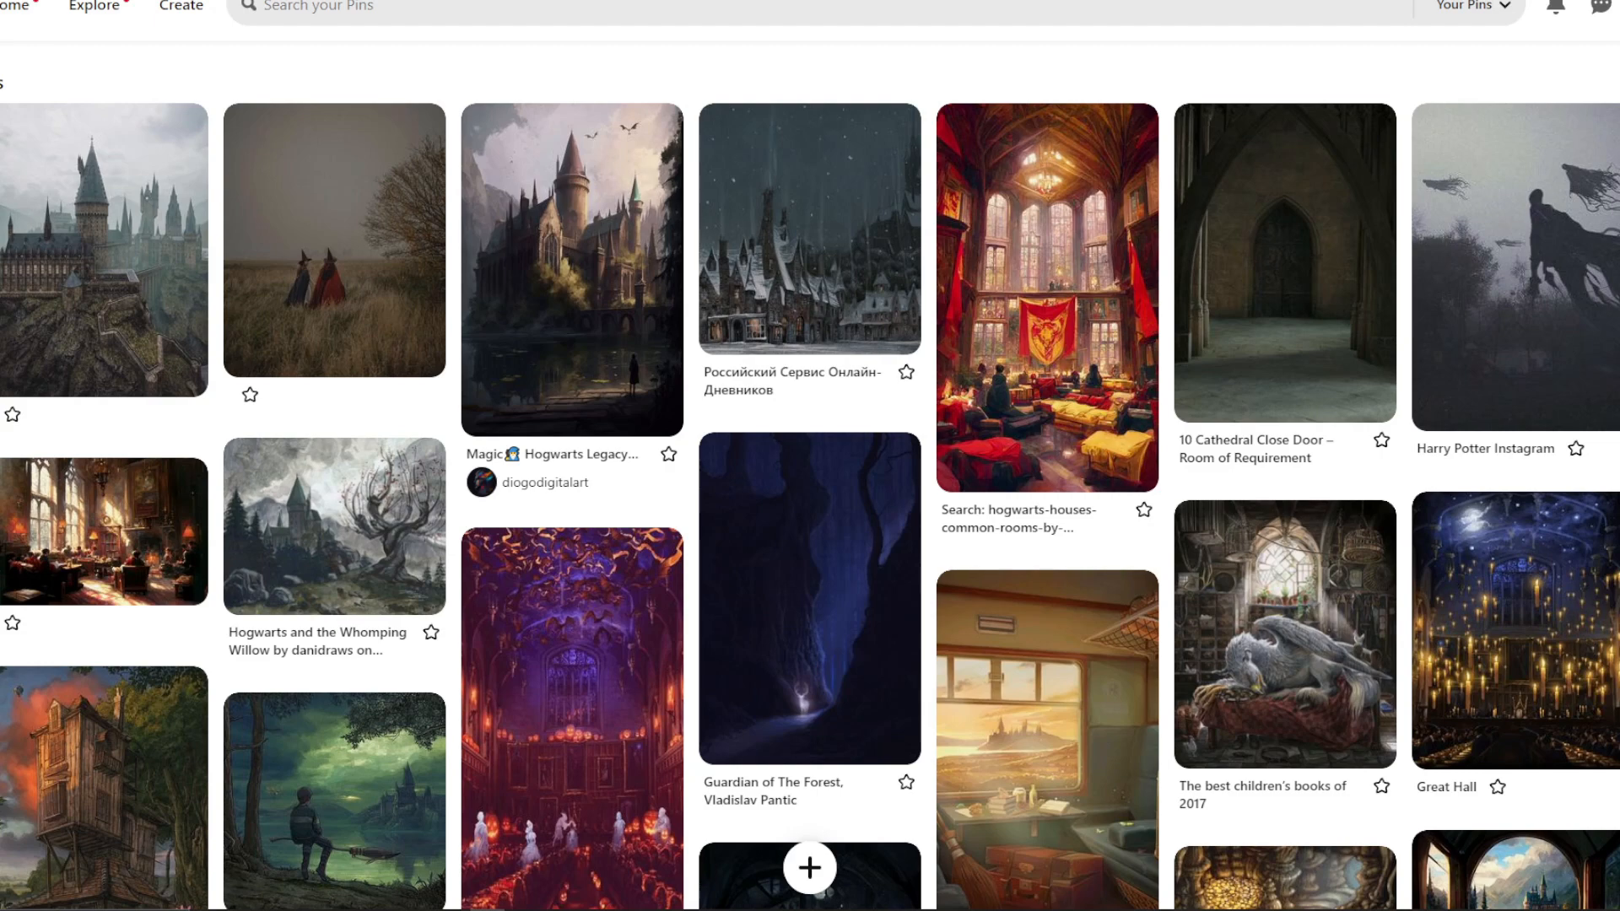
scroll(810, 472, down, 1)
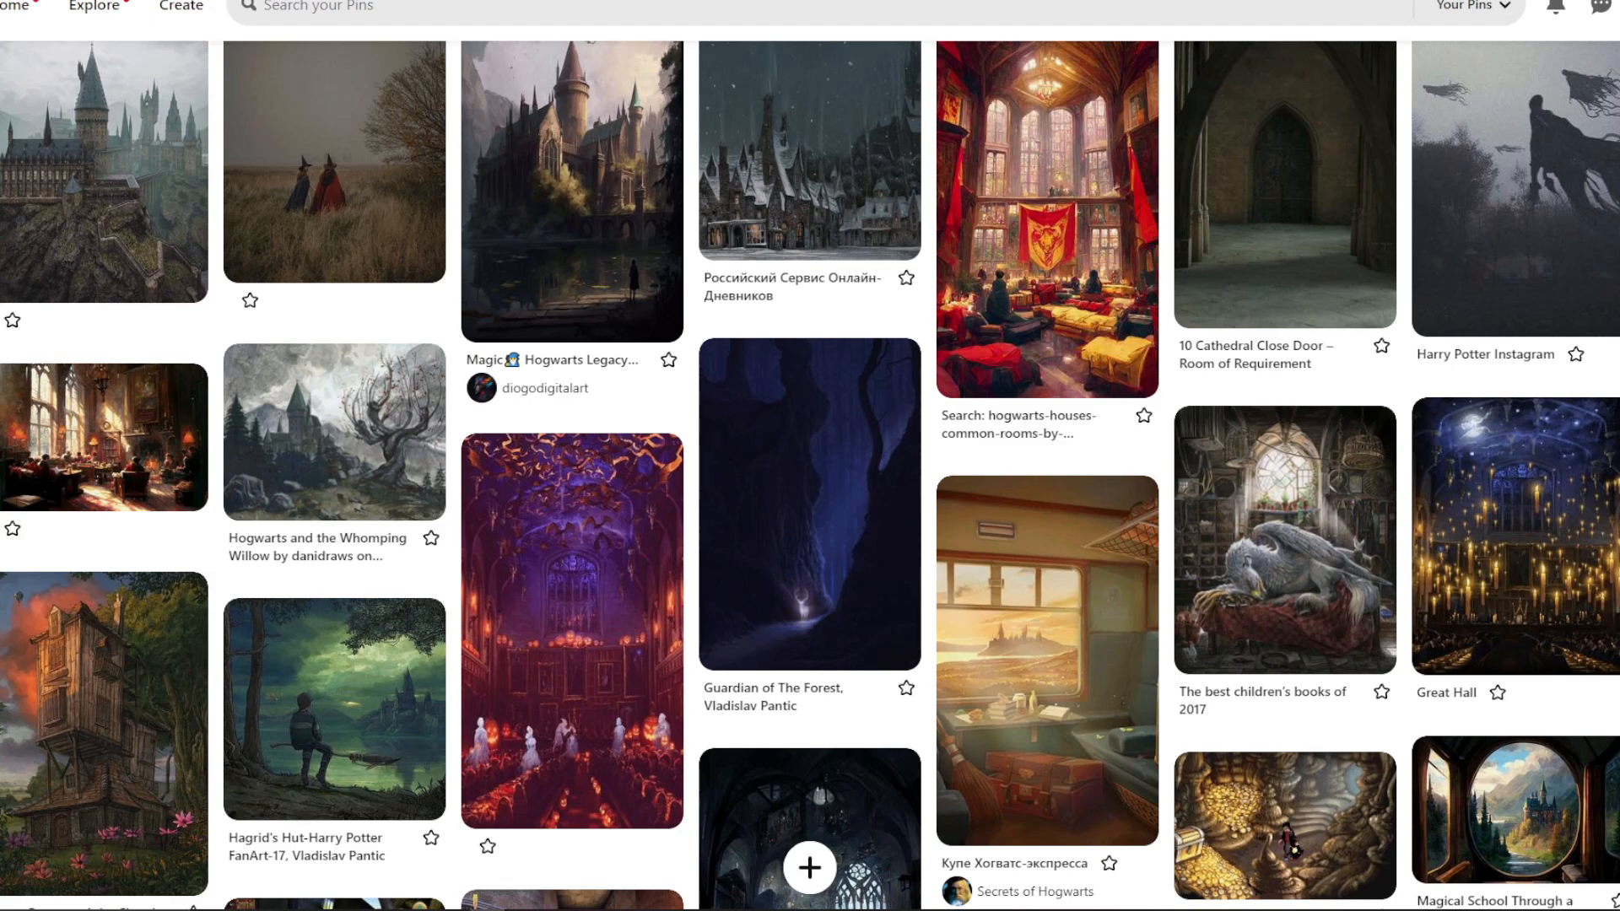
scroll(810, 473, down, 1)
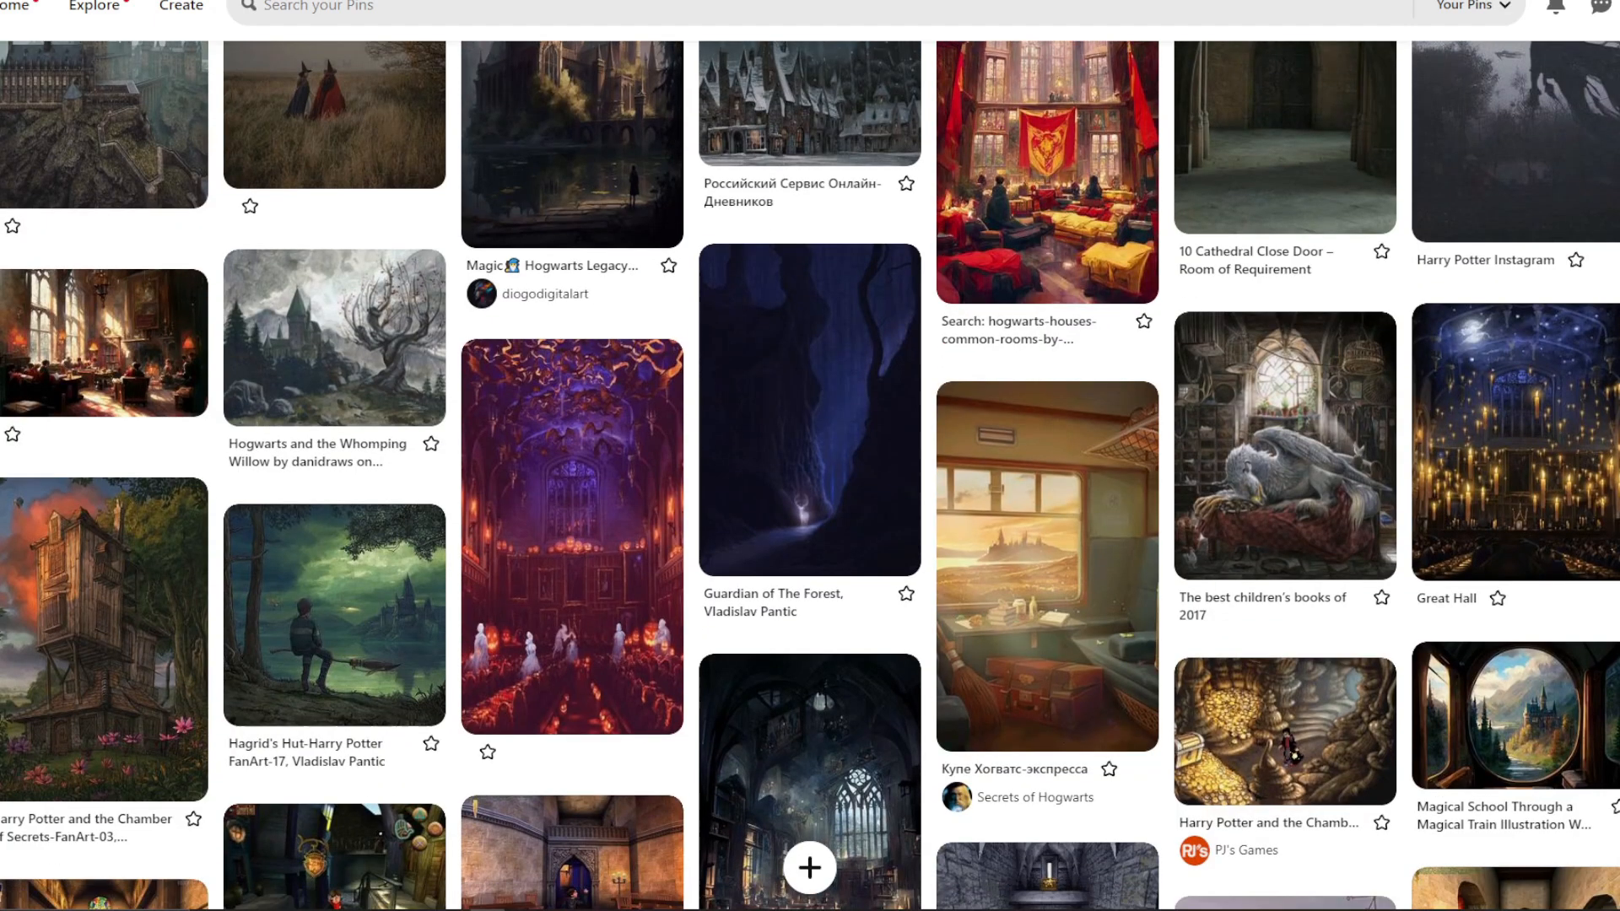
scroll(810, 472, down, 1)
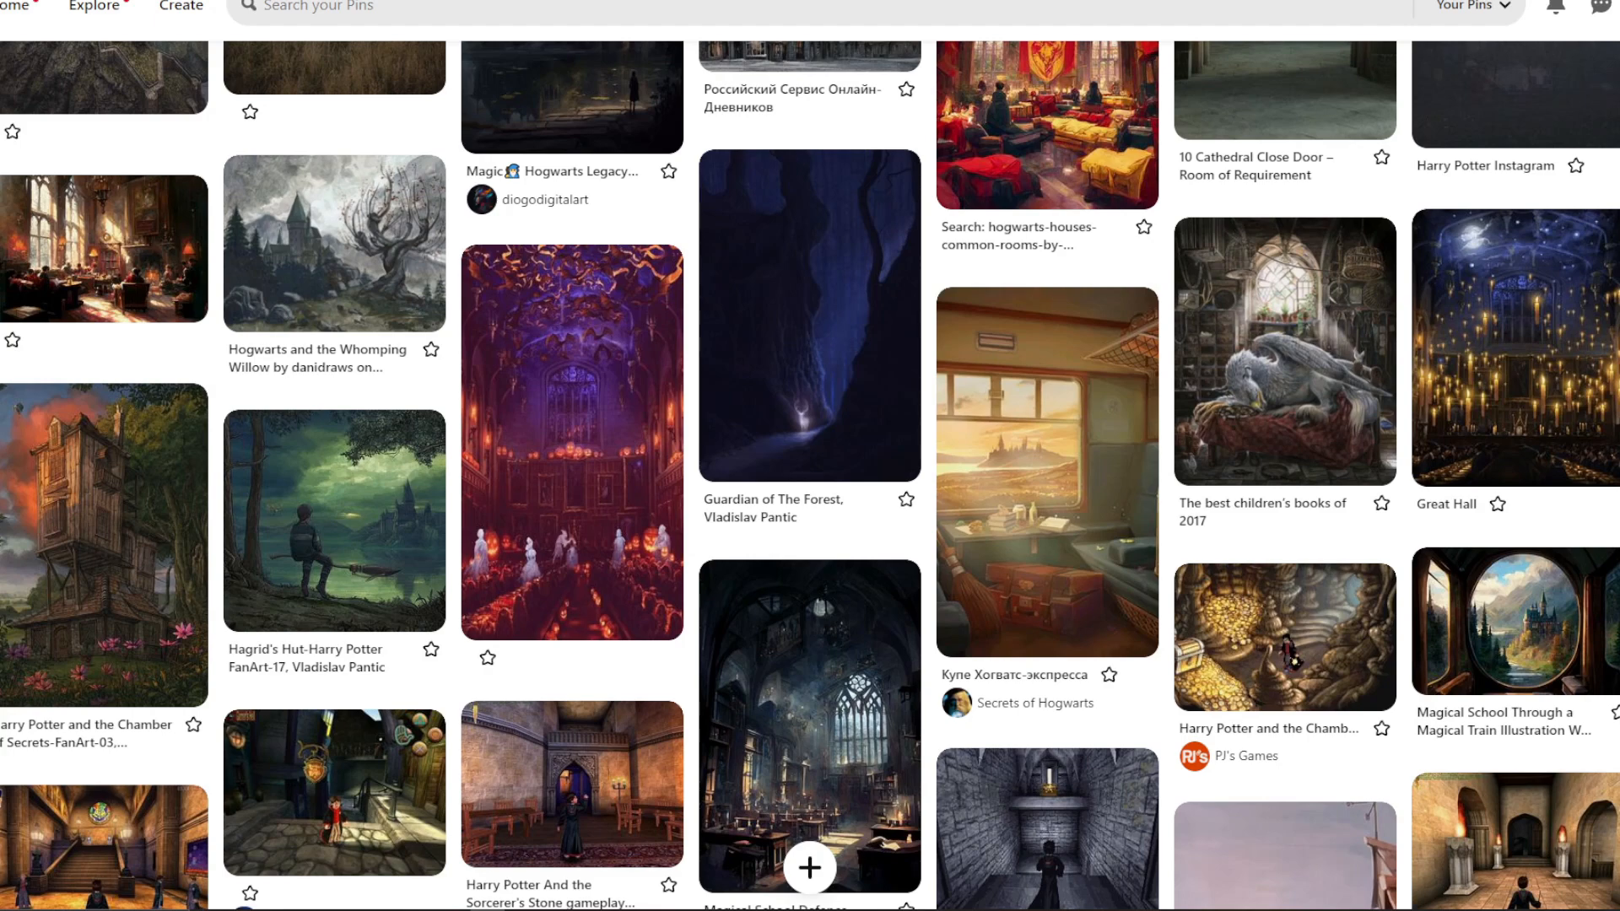
scroll(810, 473, down, 2)
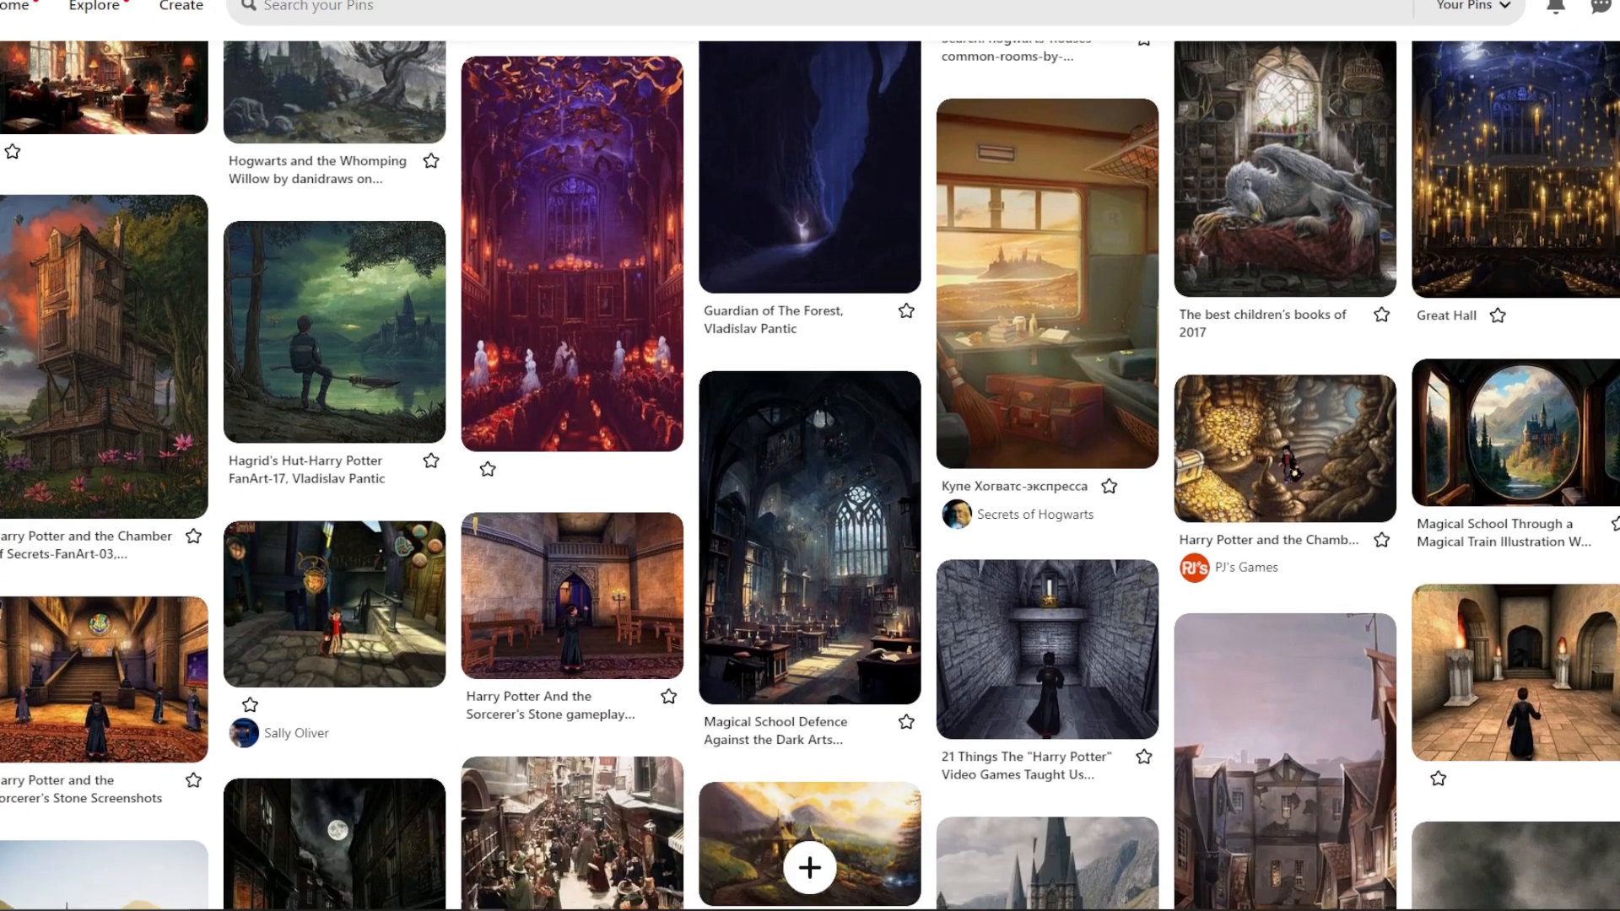
scroll(1046, 472, down, 2)
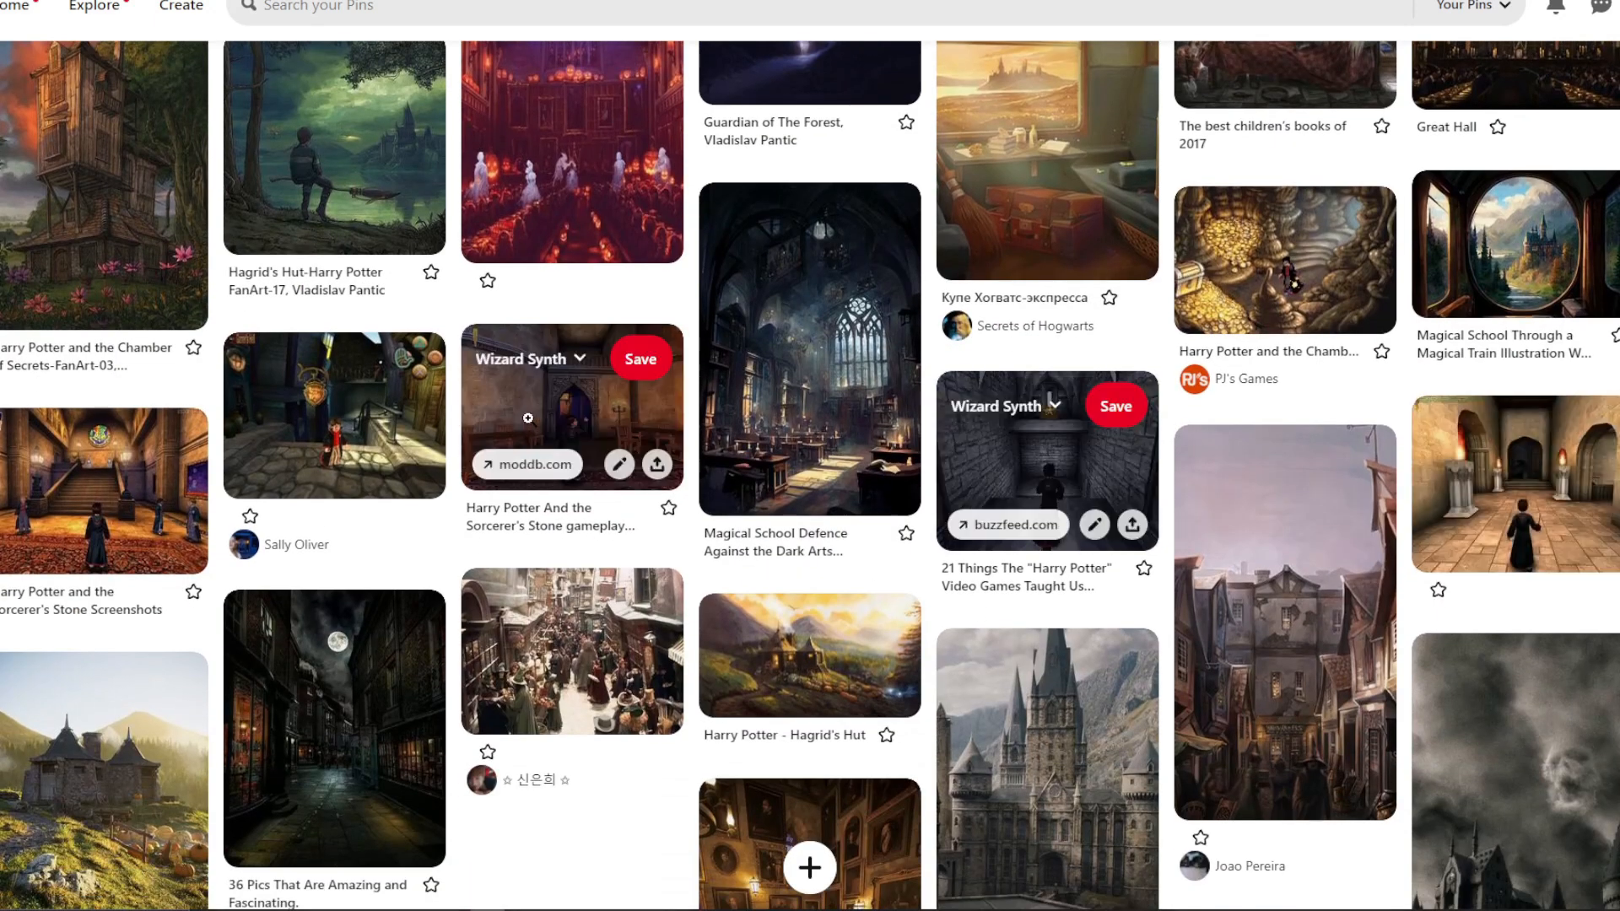
- View the "Harry Potter And the Sorcerer's Stone gameplay image" pin up close and return to the board
click(571, 411)
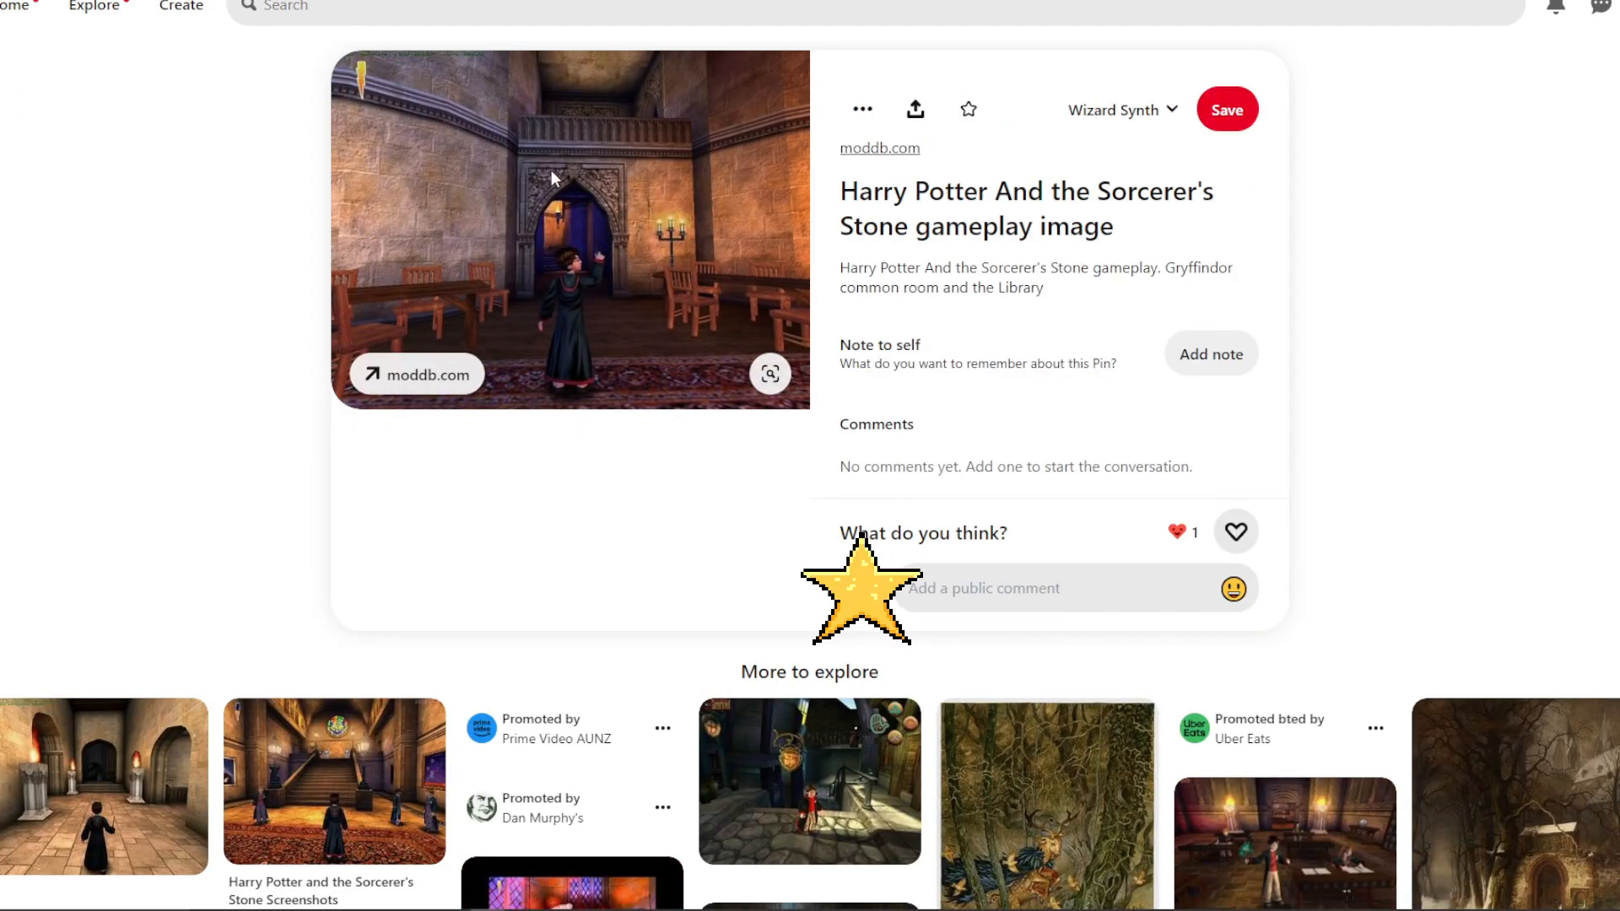
key(alt+Left)
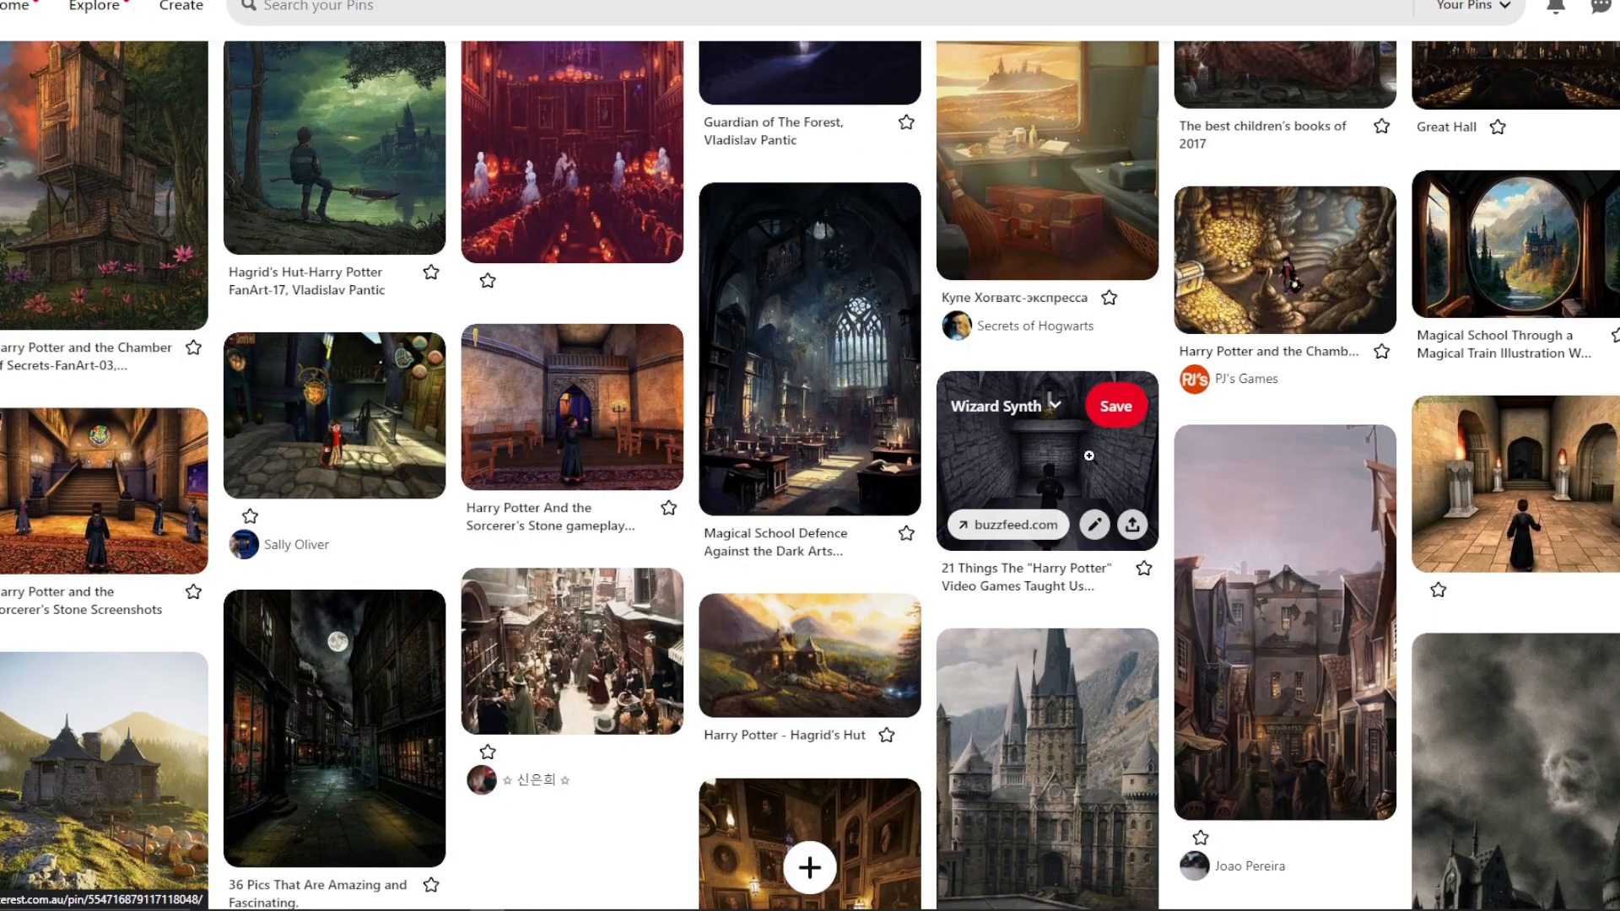
scroll(810, 476, down, 1)
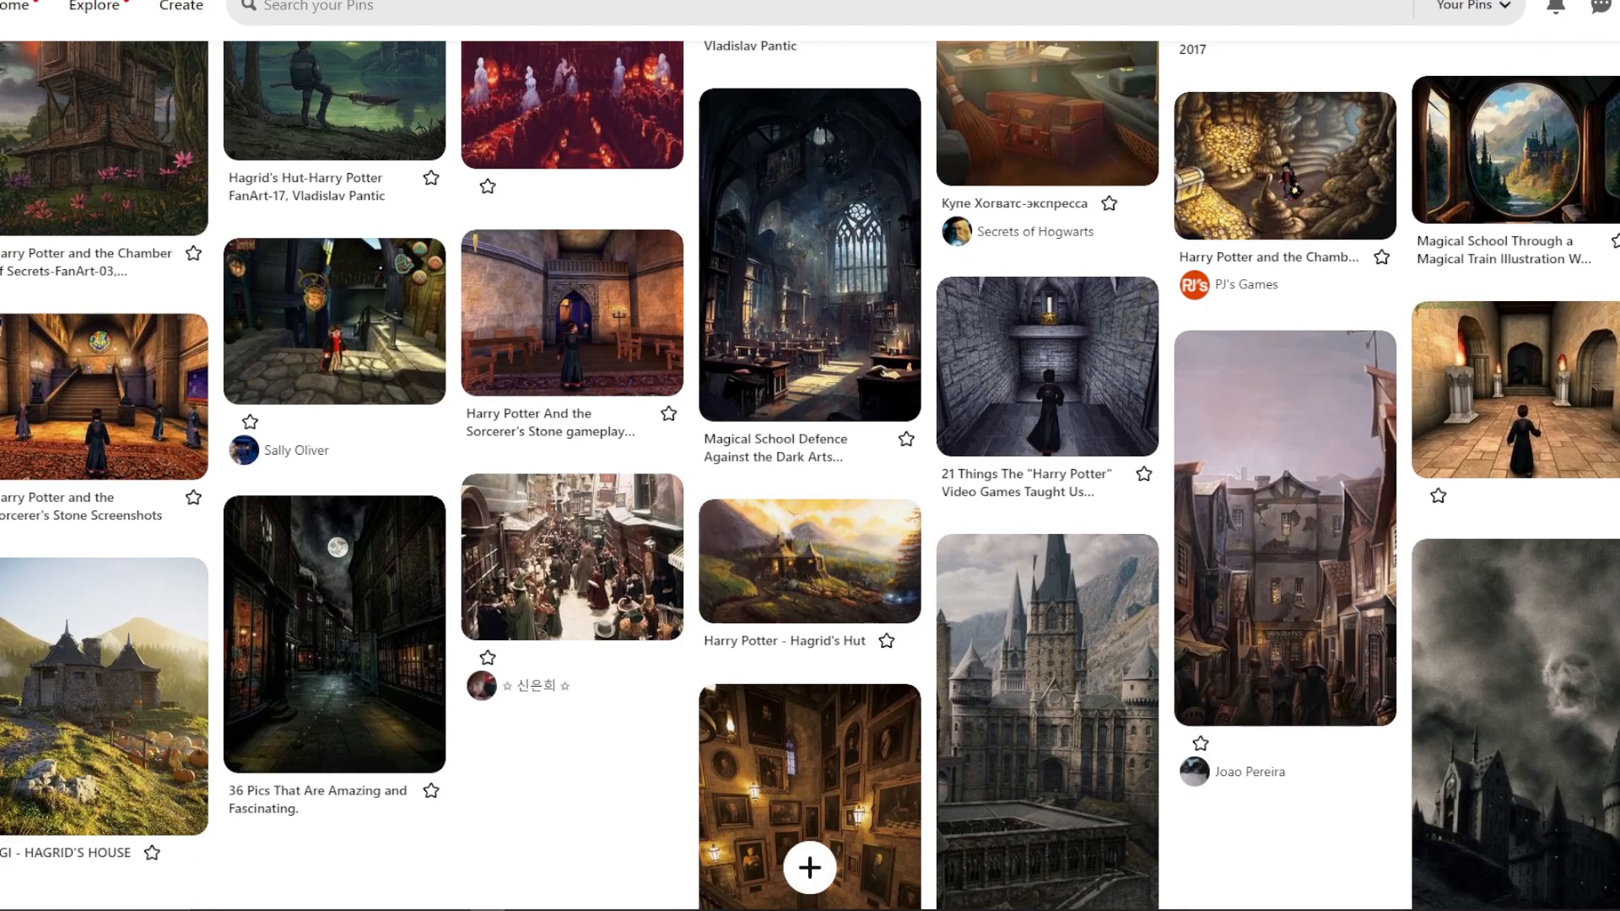
scroll(809, 476, up, 1)
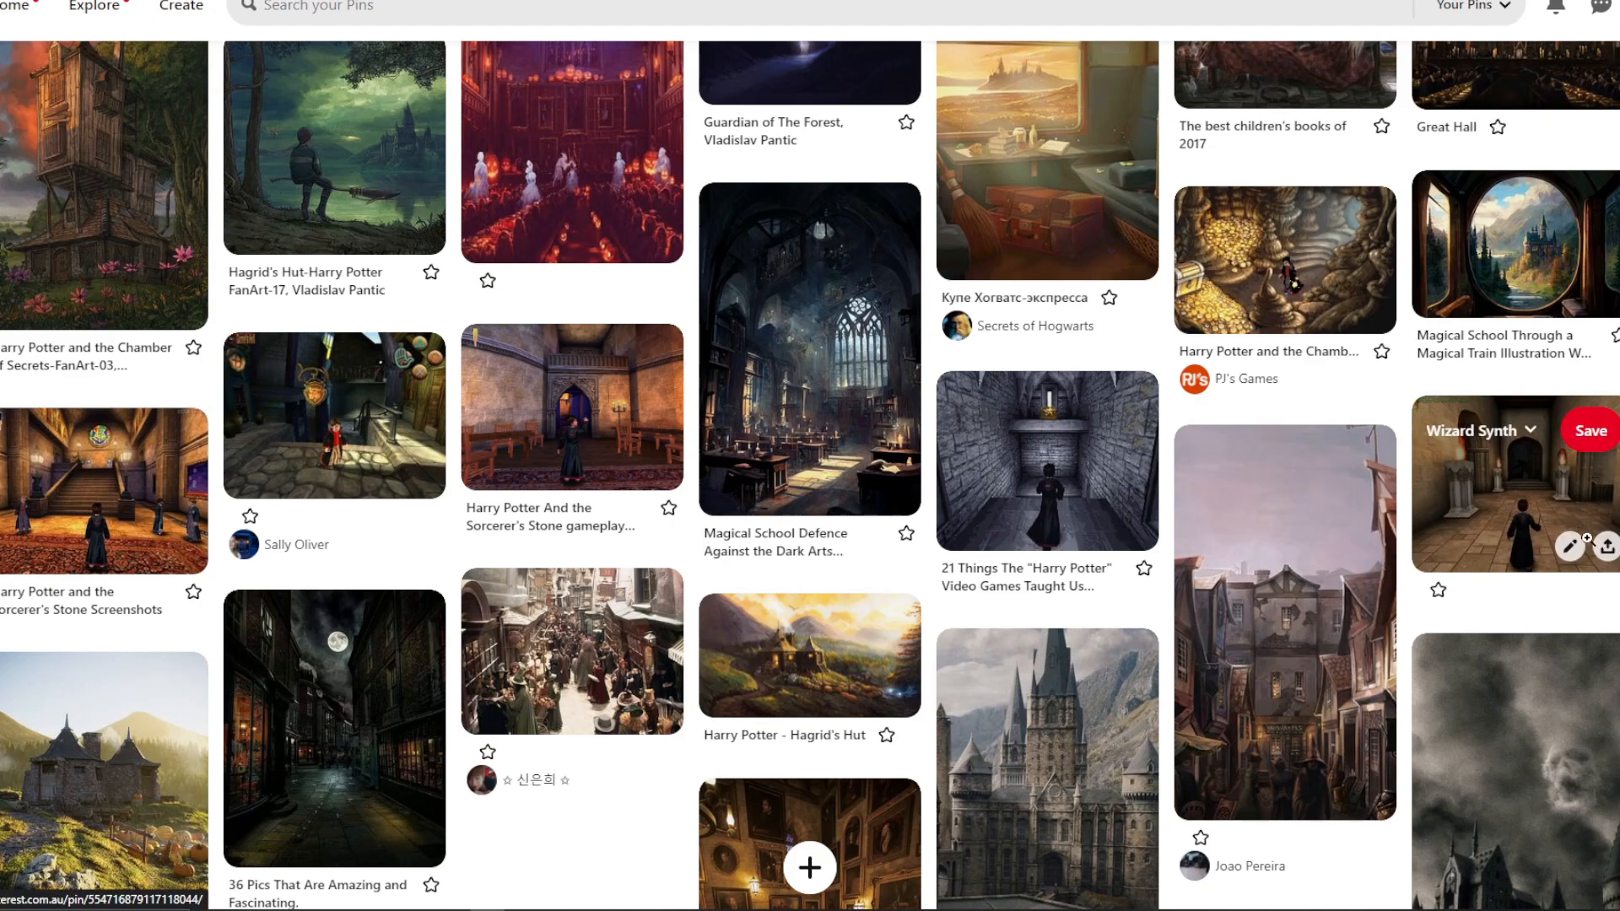
- Examine the remaining pins on the board down to its last row, comparing the game screenshots with the location artwork
scroll(1609, 556, up, 1)
scroll(810, 476, up, 1)
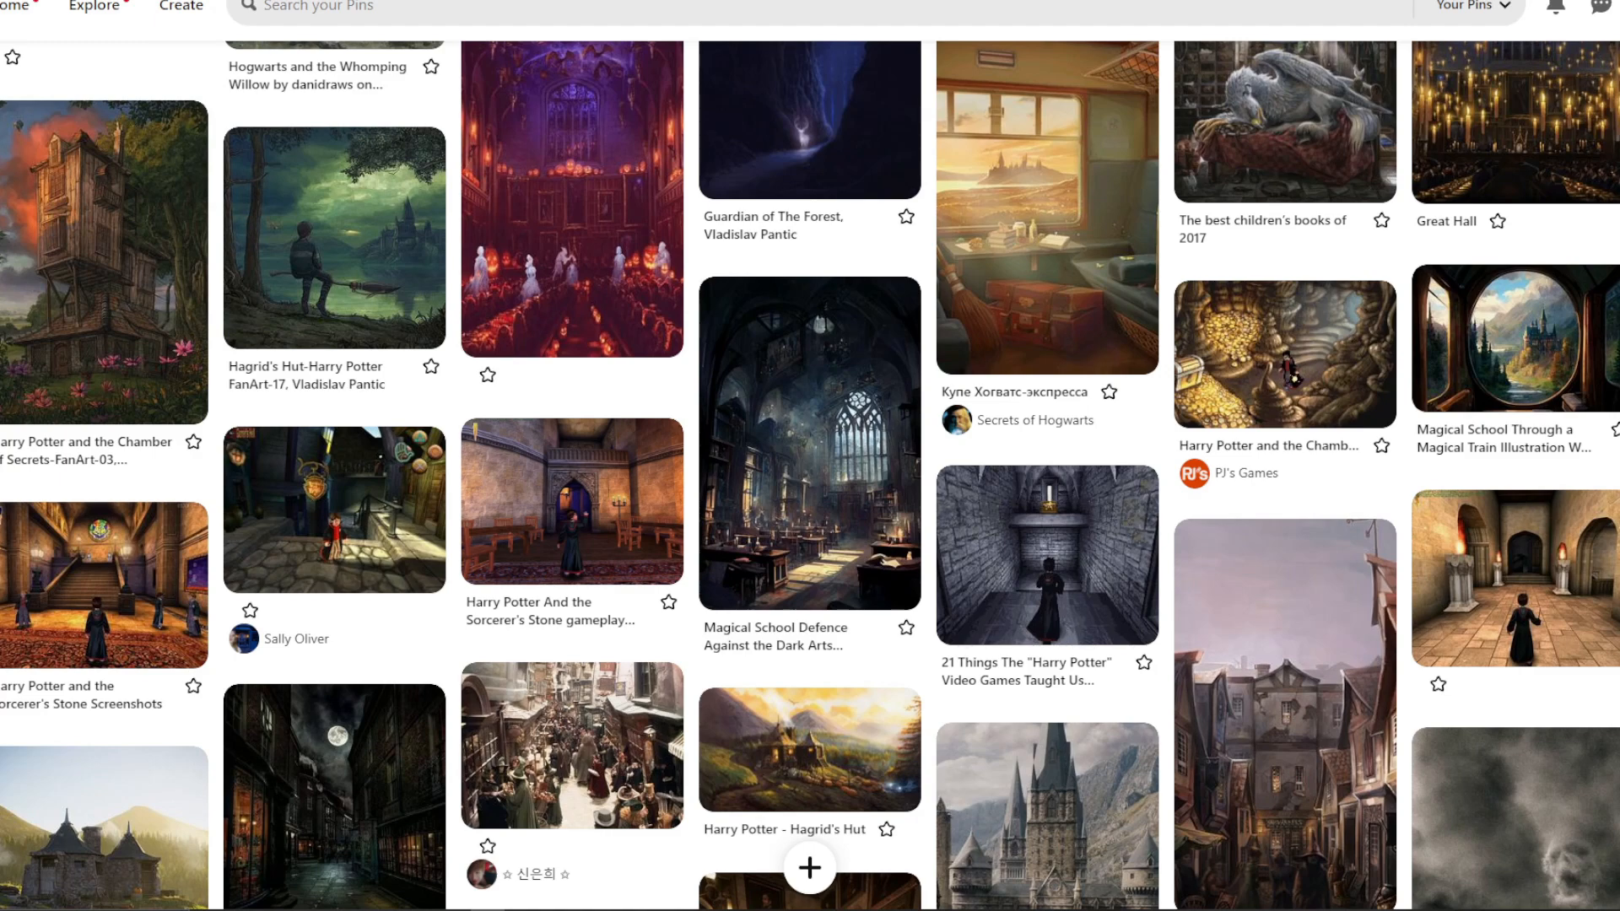
scroll(809, 472, up, 1)
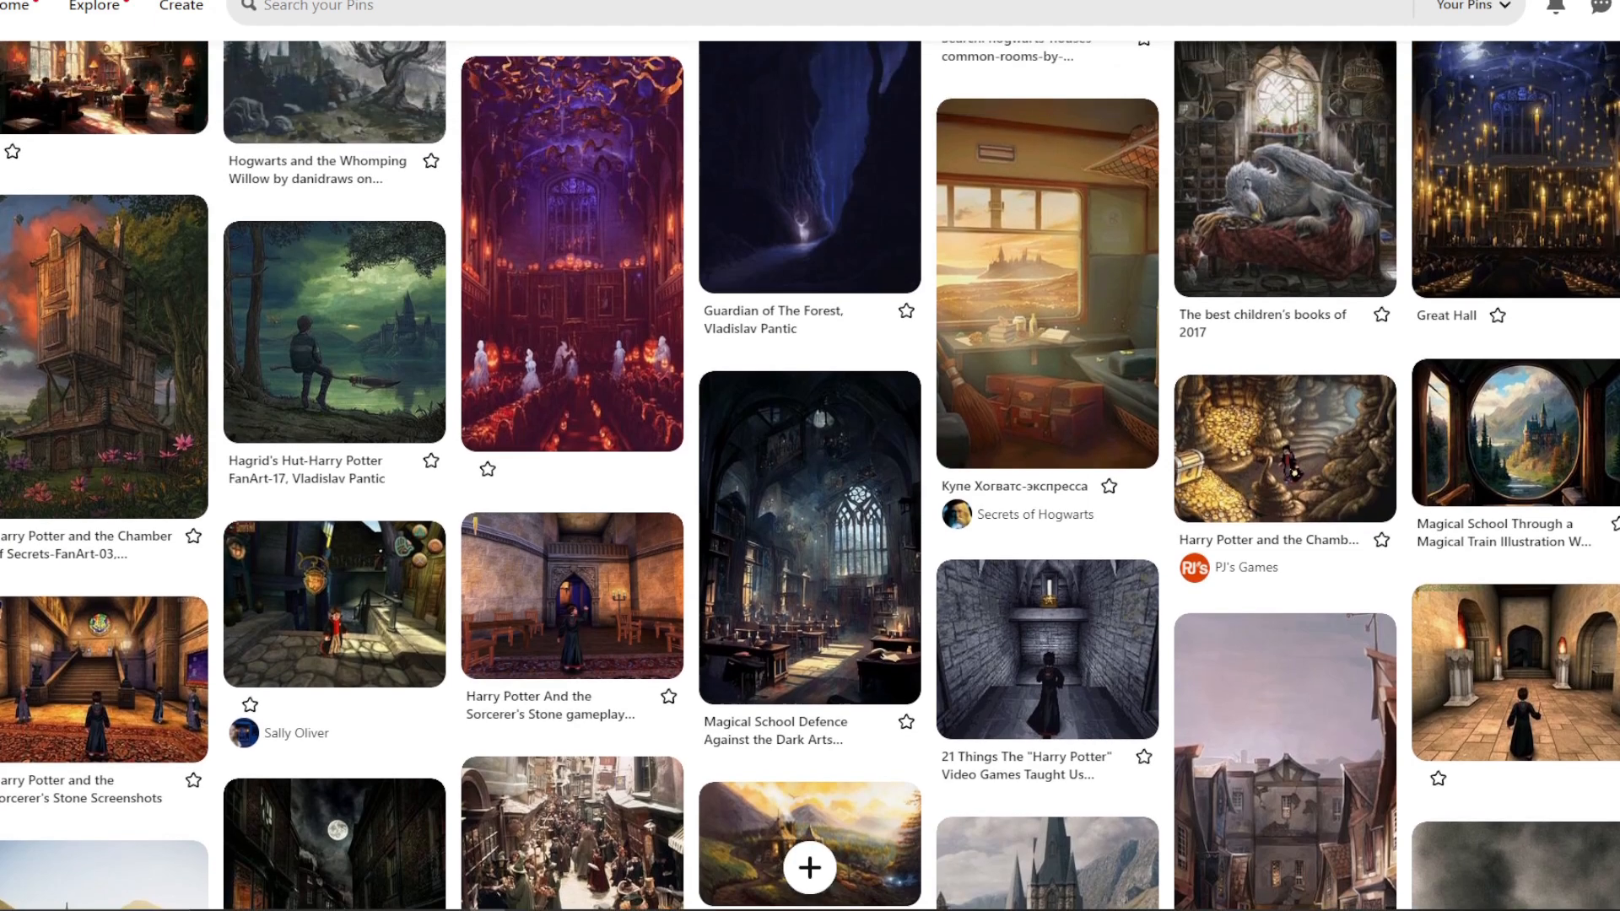
scroll(810, 472, up, 1)
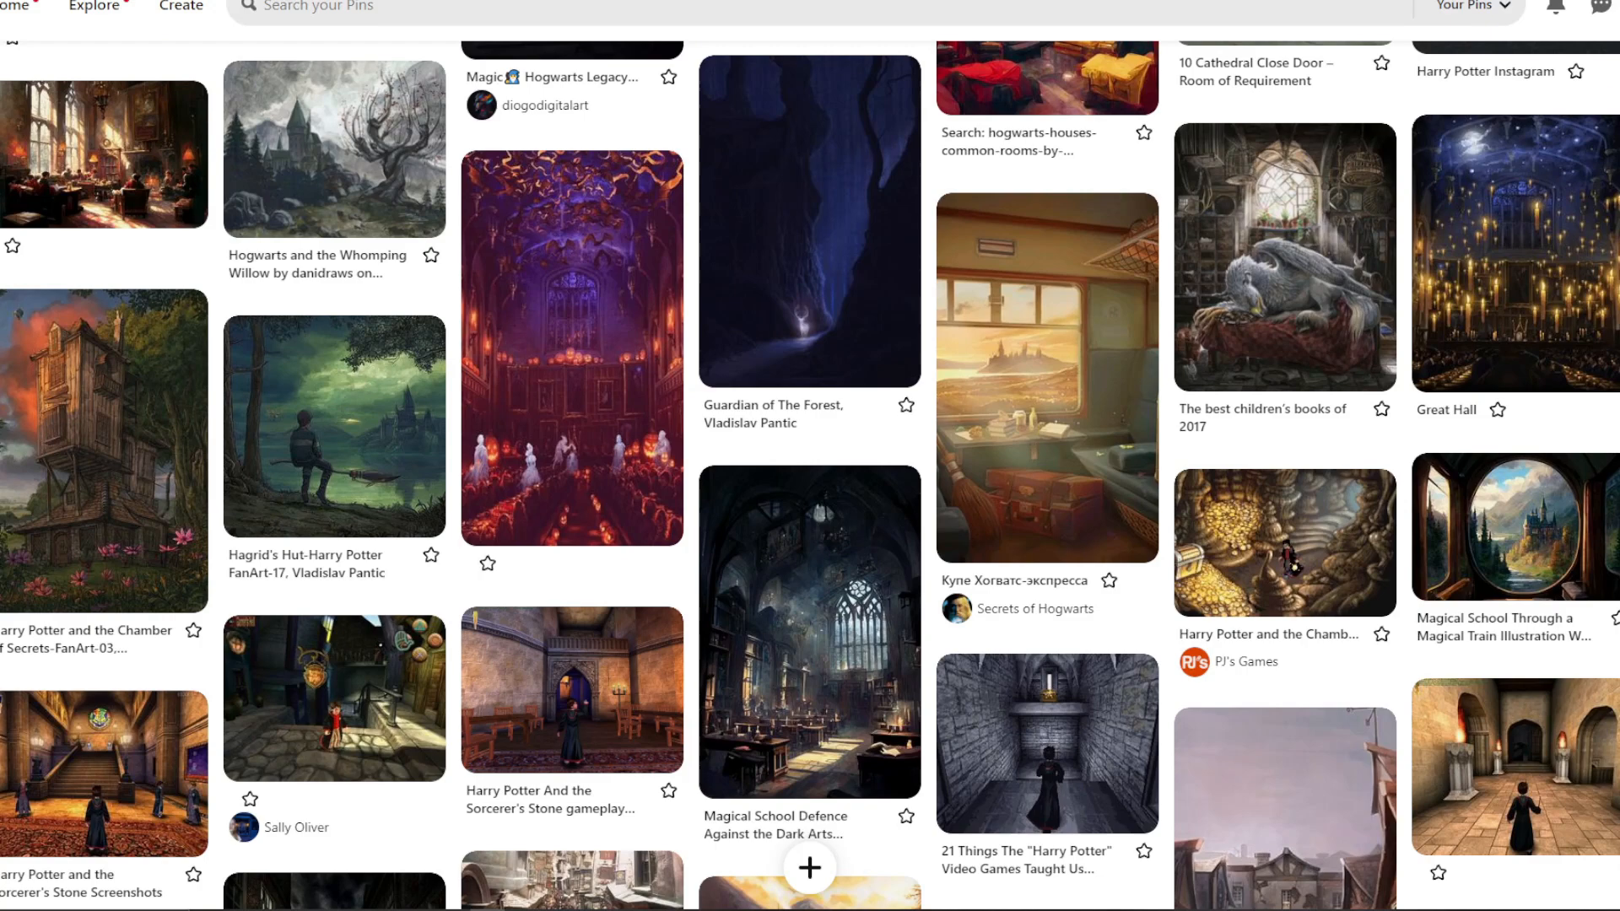
scroll(810, 472, up, 3)
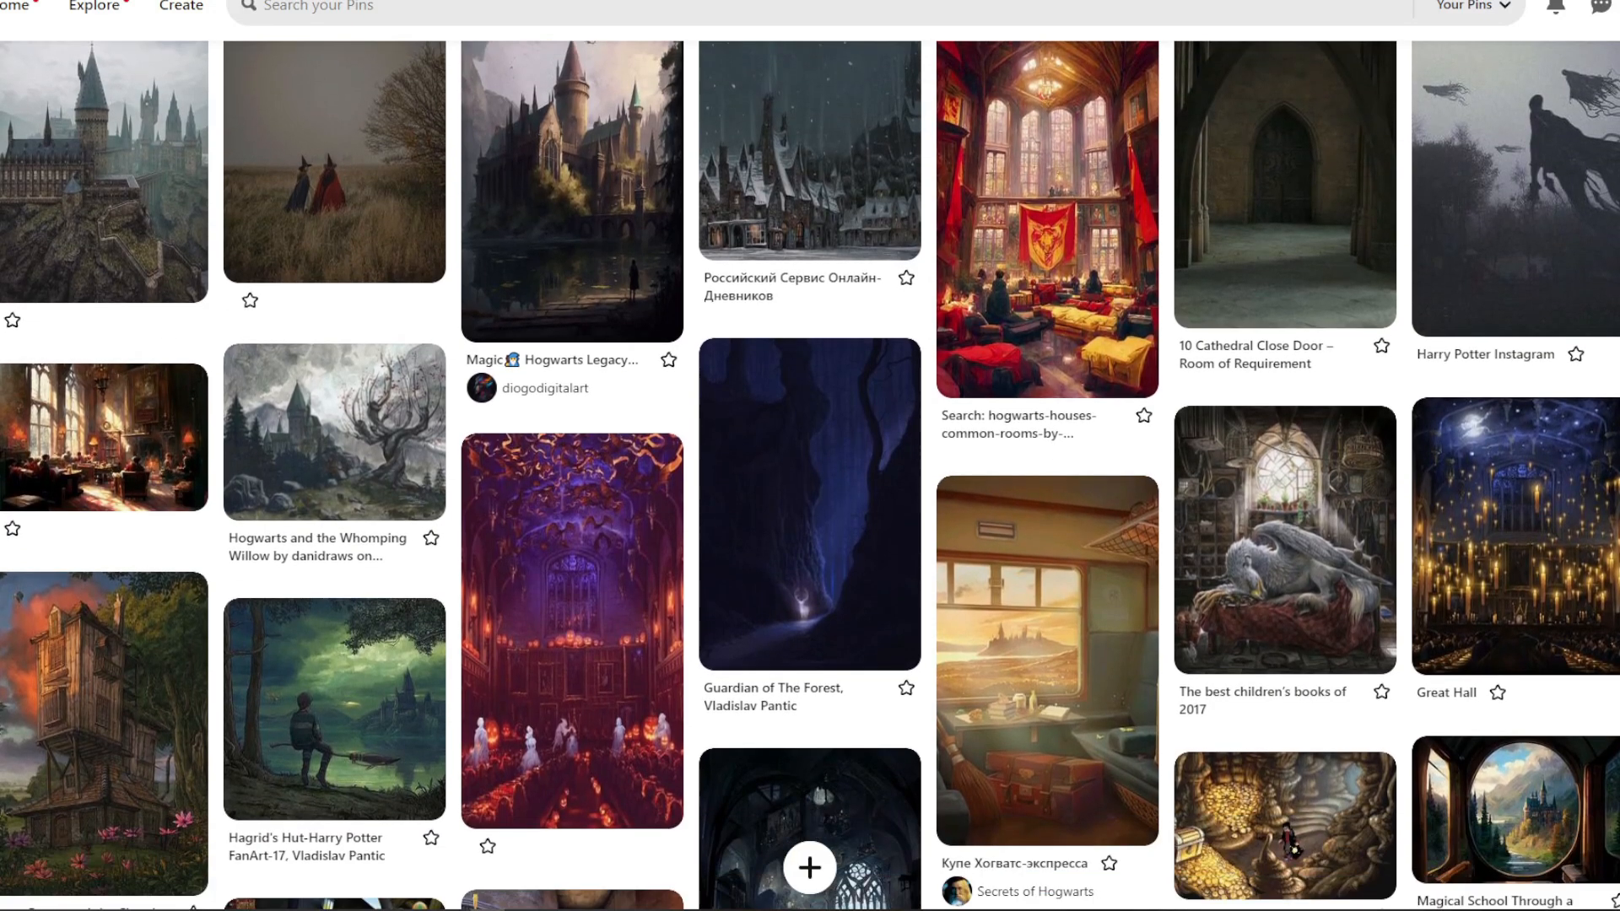
scroll(810, 473, down, 4)
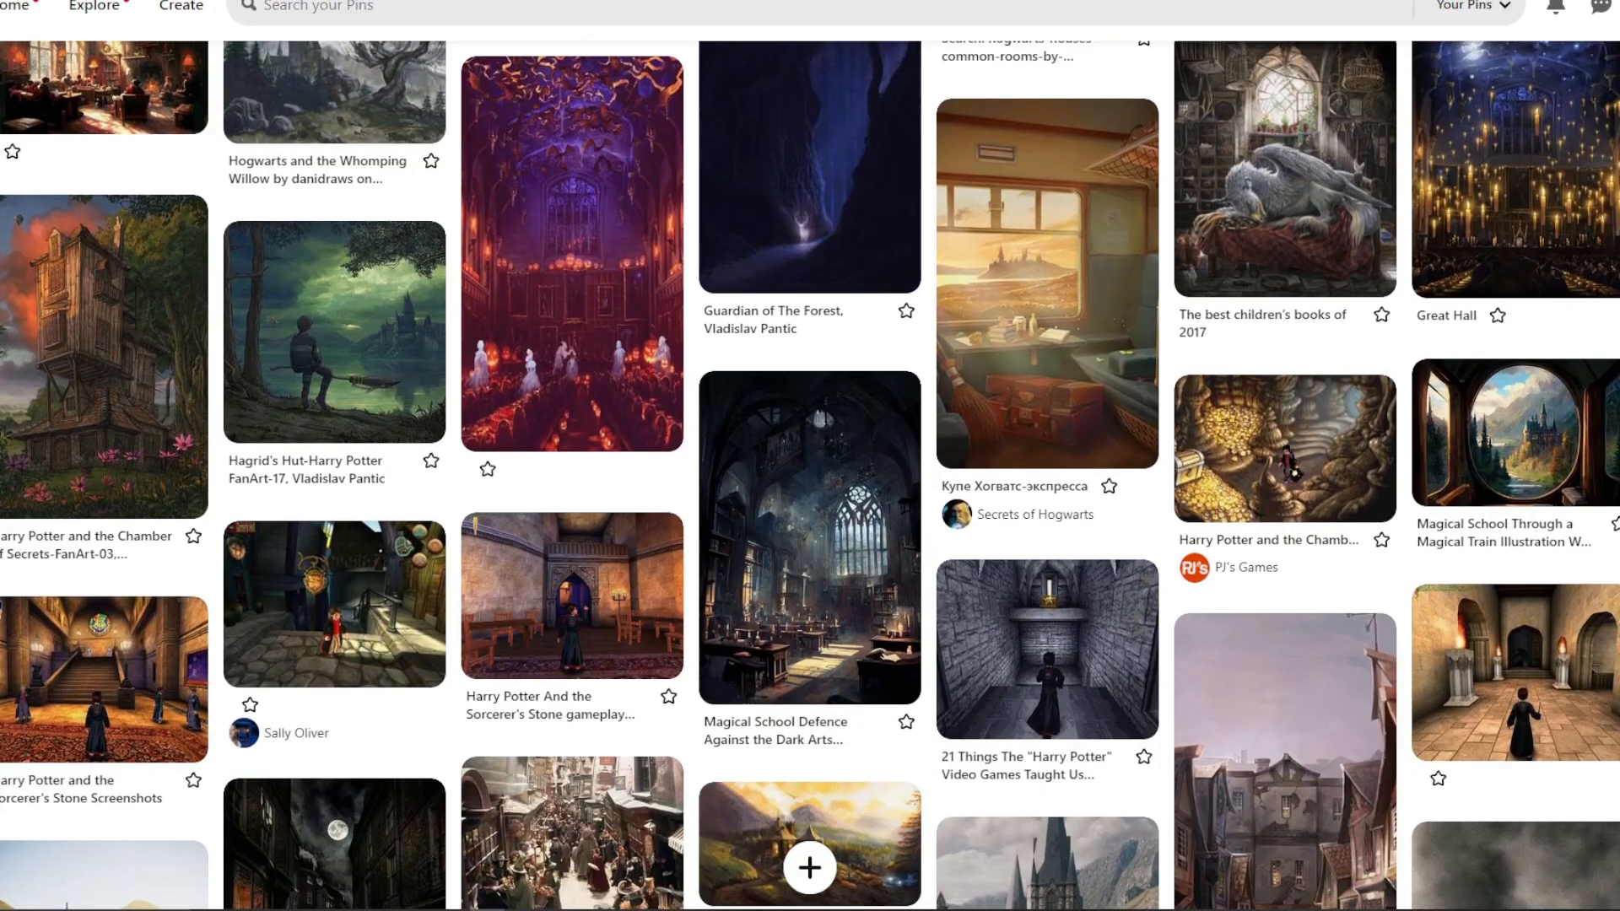
scroll(810, 472, down, 1)
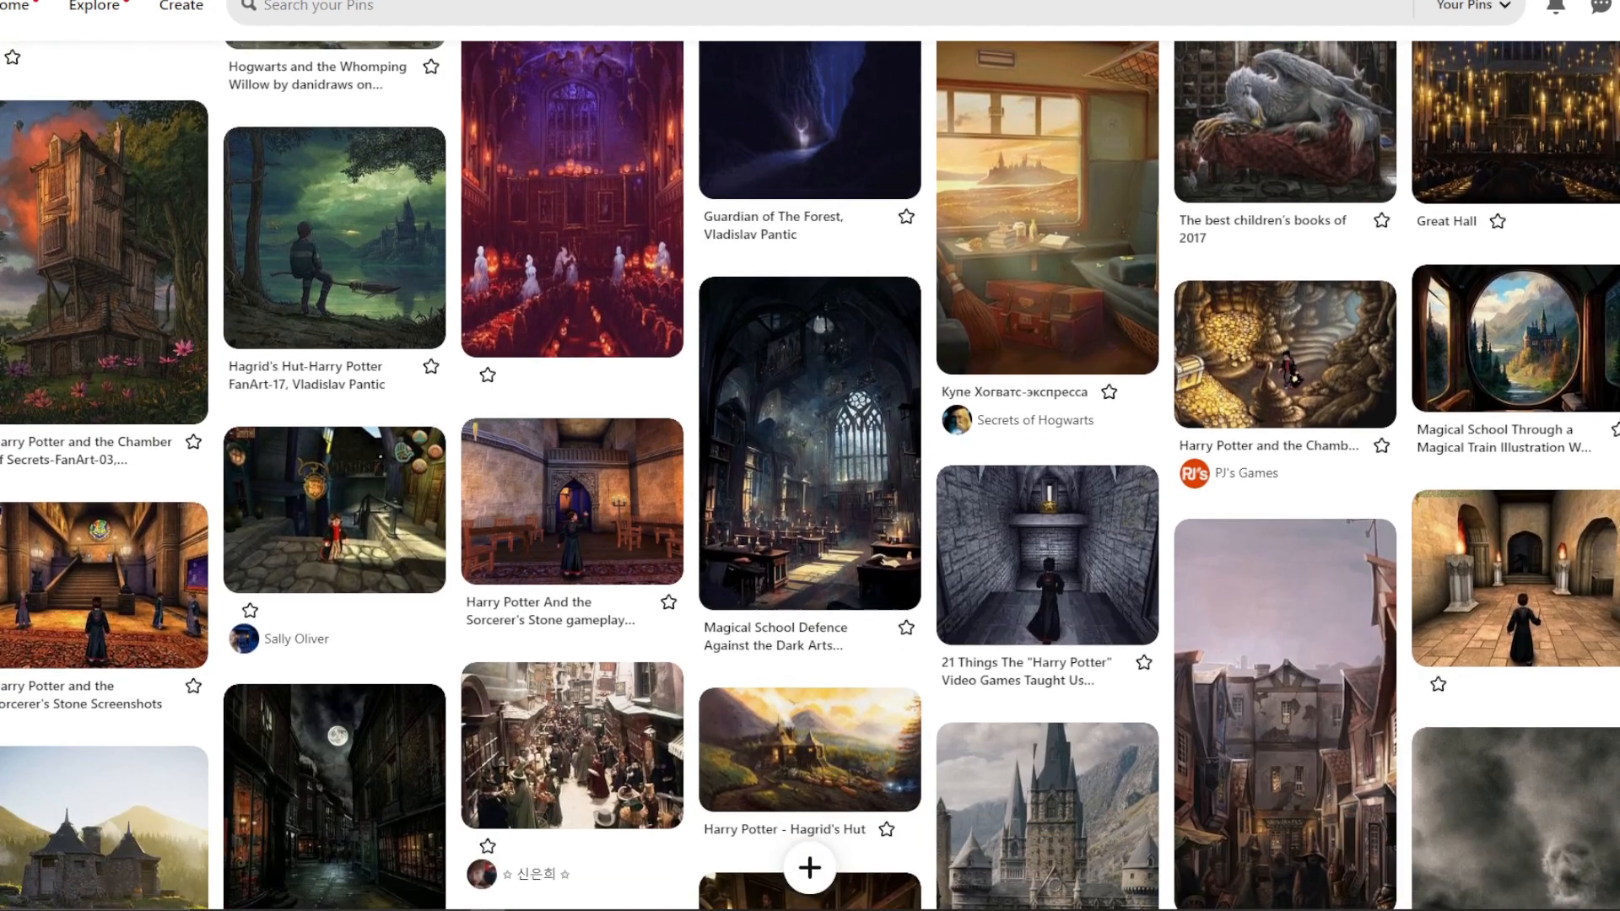
scroll(810, 473, down, 1)
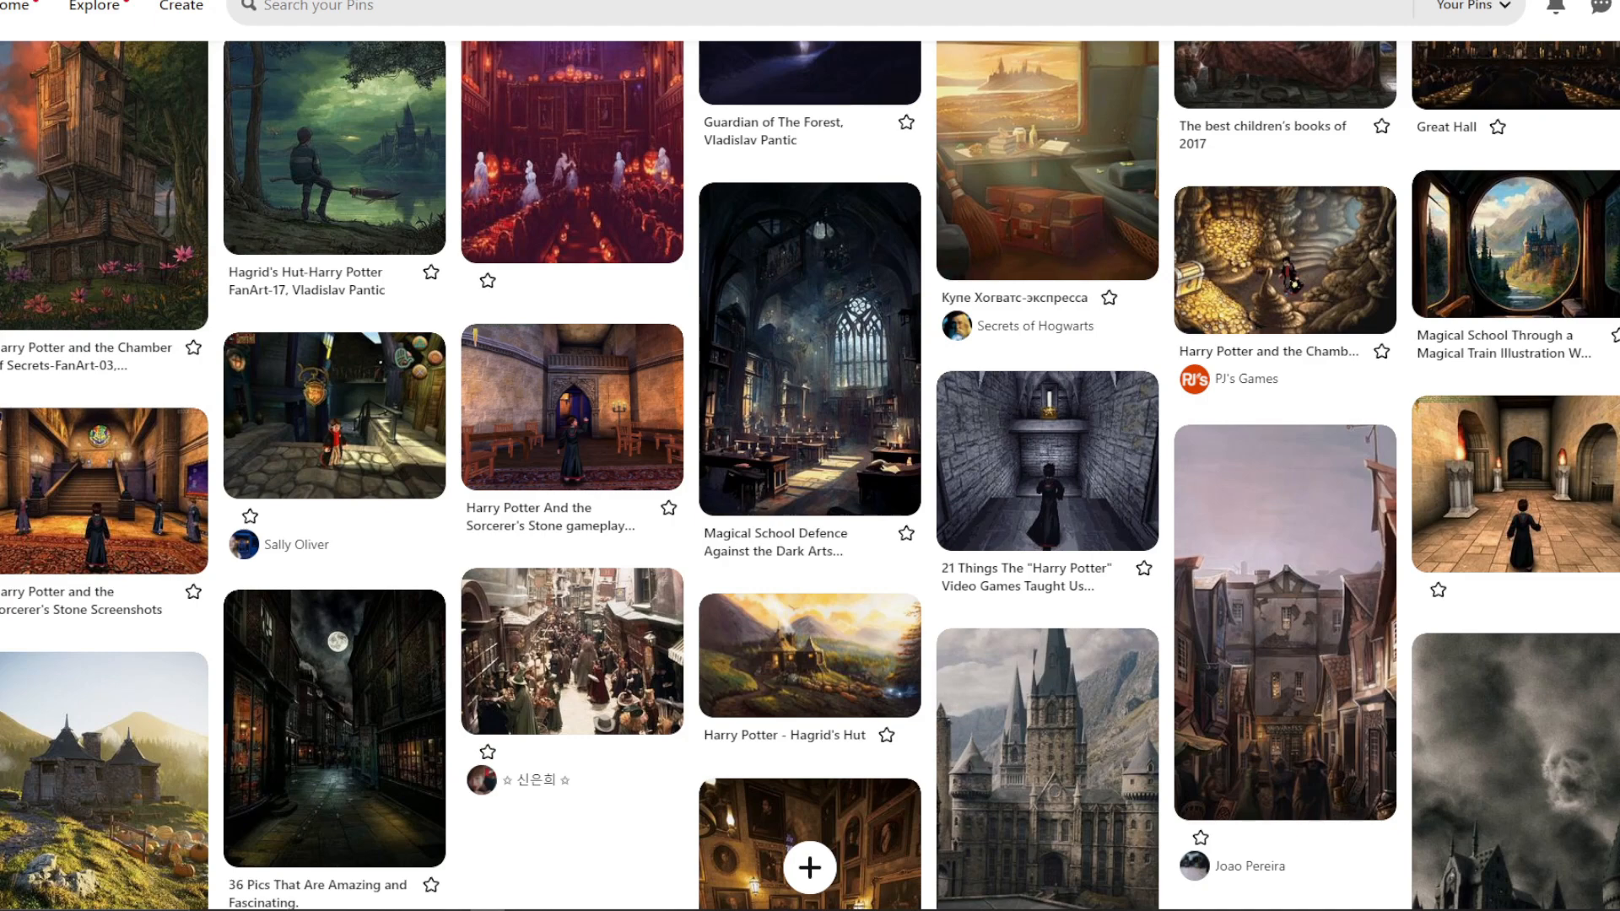
scroll(810, 476, down, 2)
scroll(810, 476, down, 1)
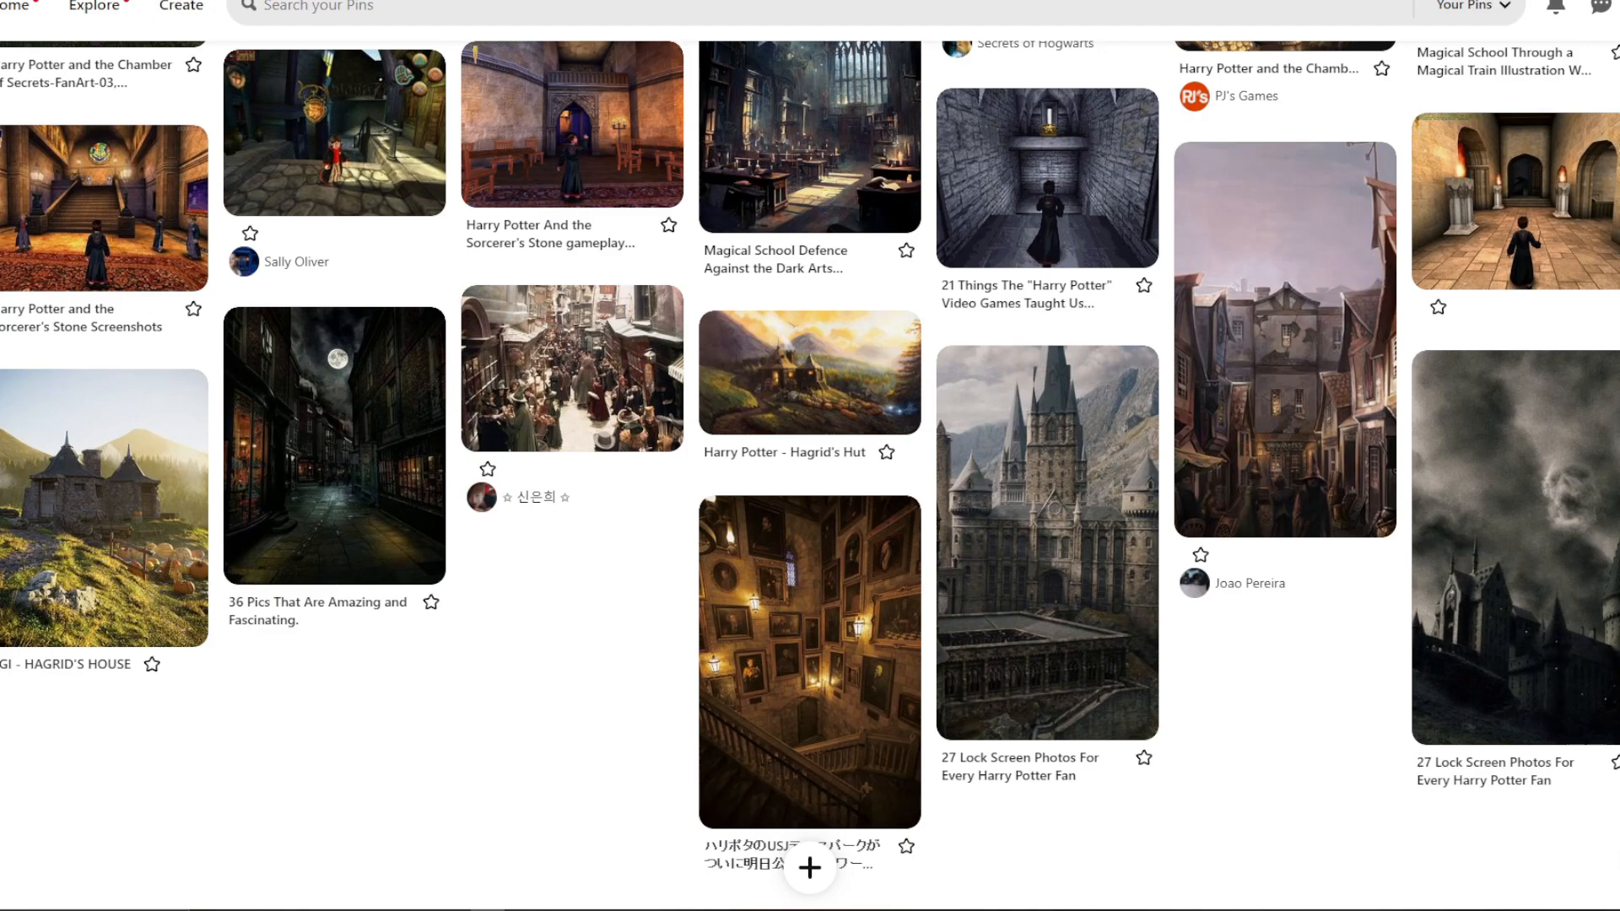
mouse_move(771, 762)
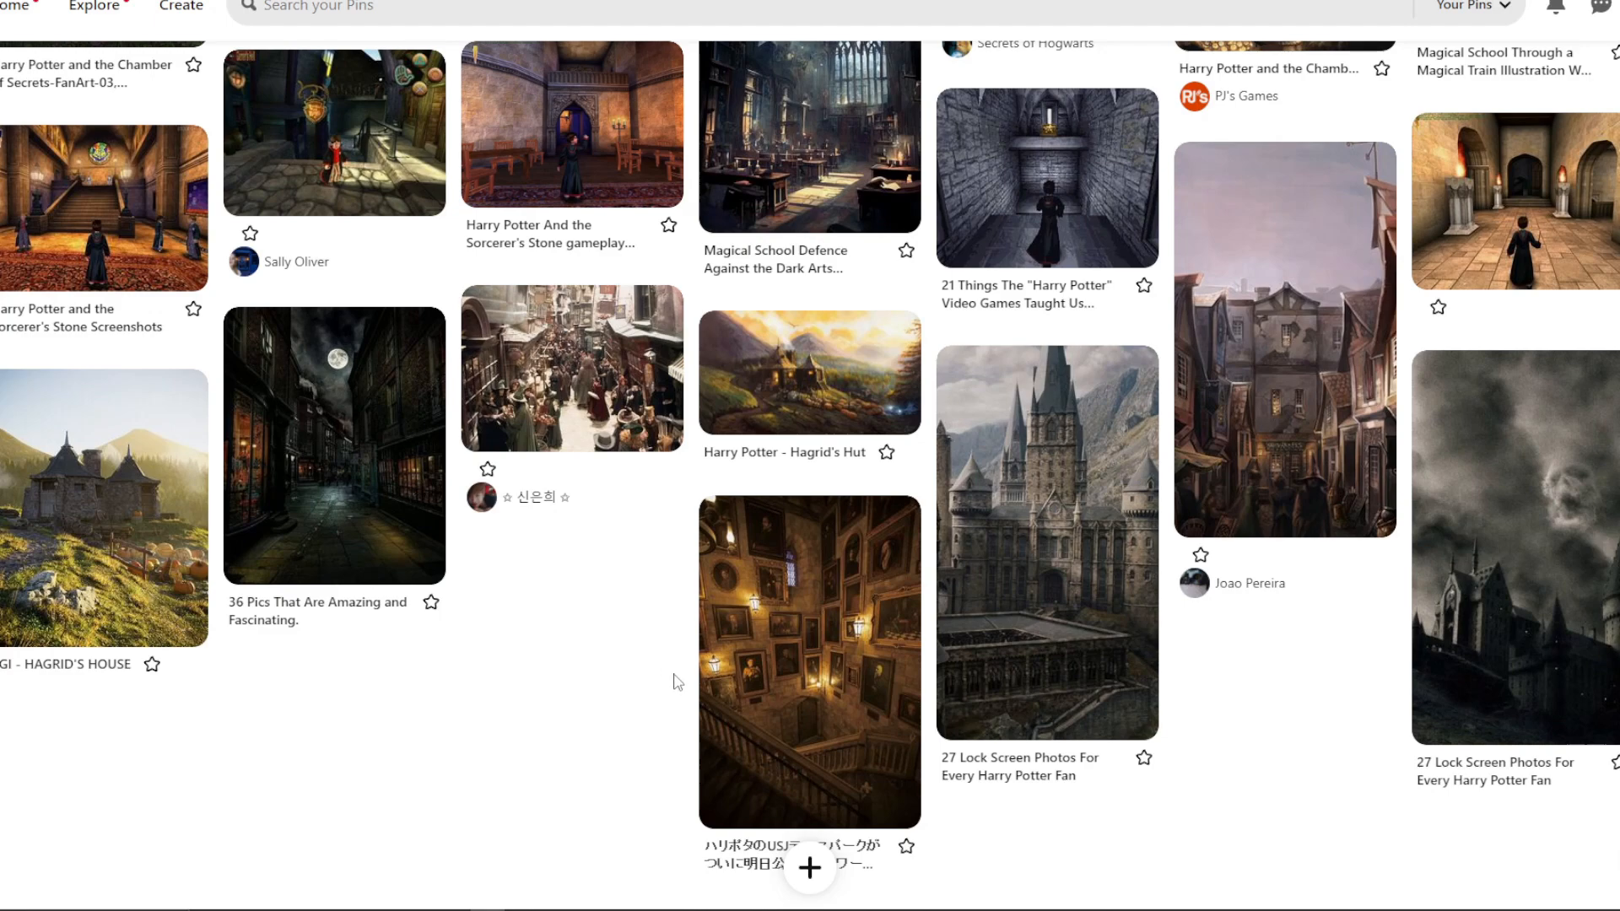
scroll(683, 596, up, 2)
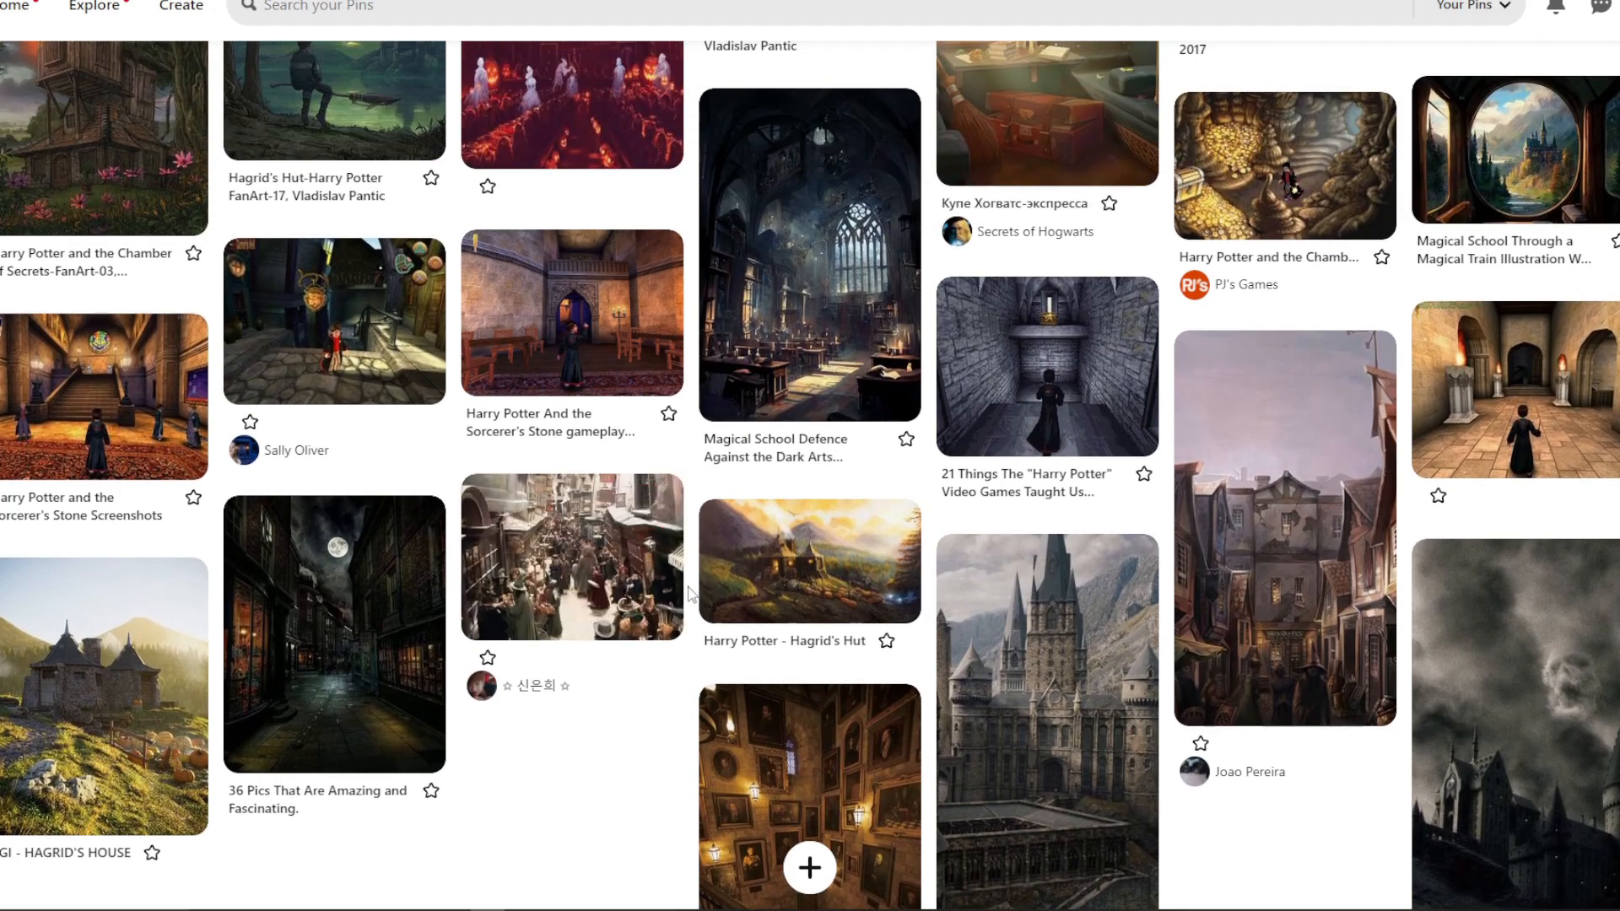
scroll(686, 596, down, 2)
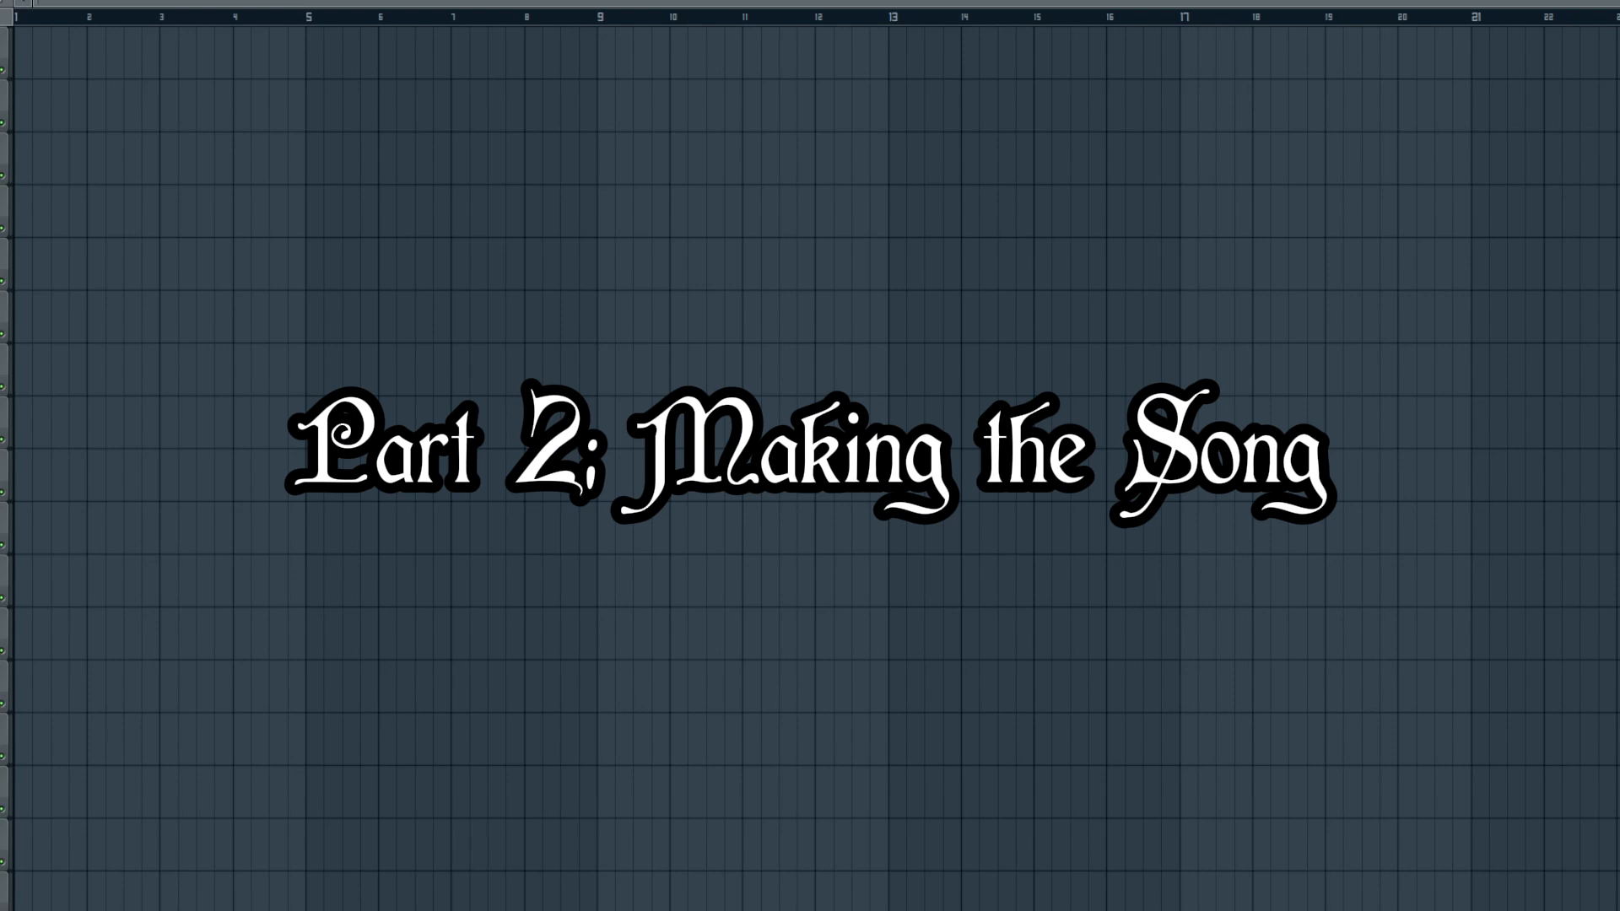
- Show the channel rack in FL Studio and delete the FL Keys channel from Pattern 1
key(F6)
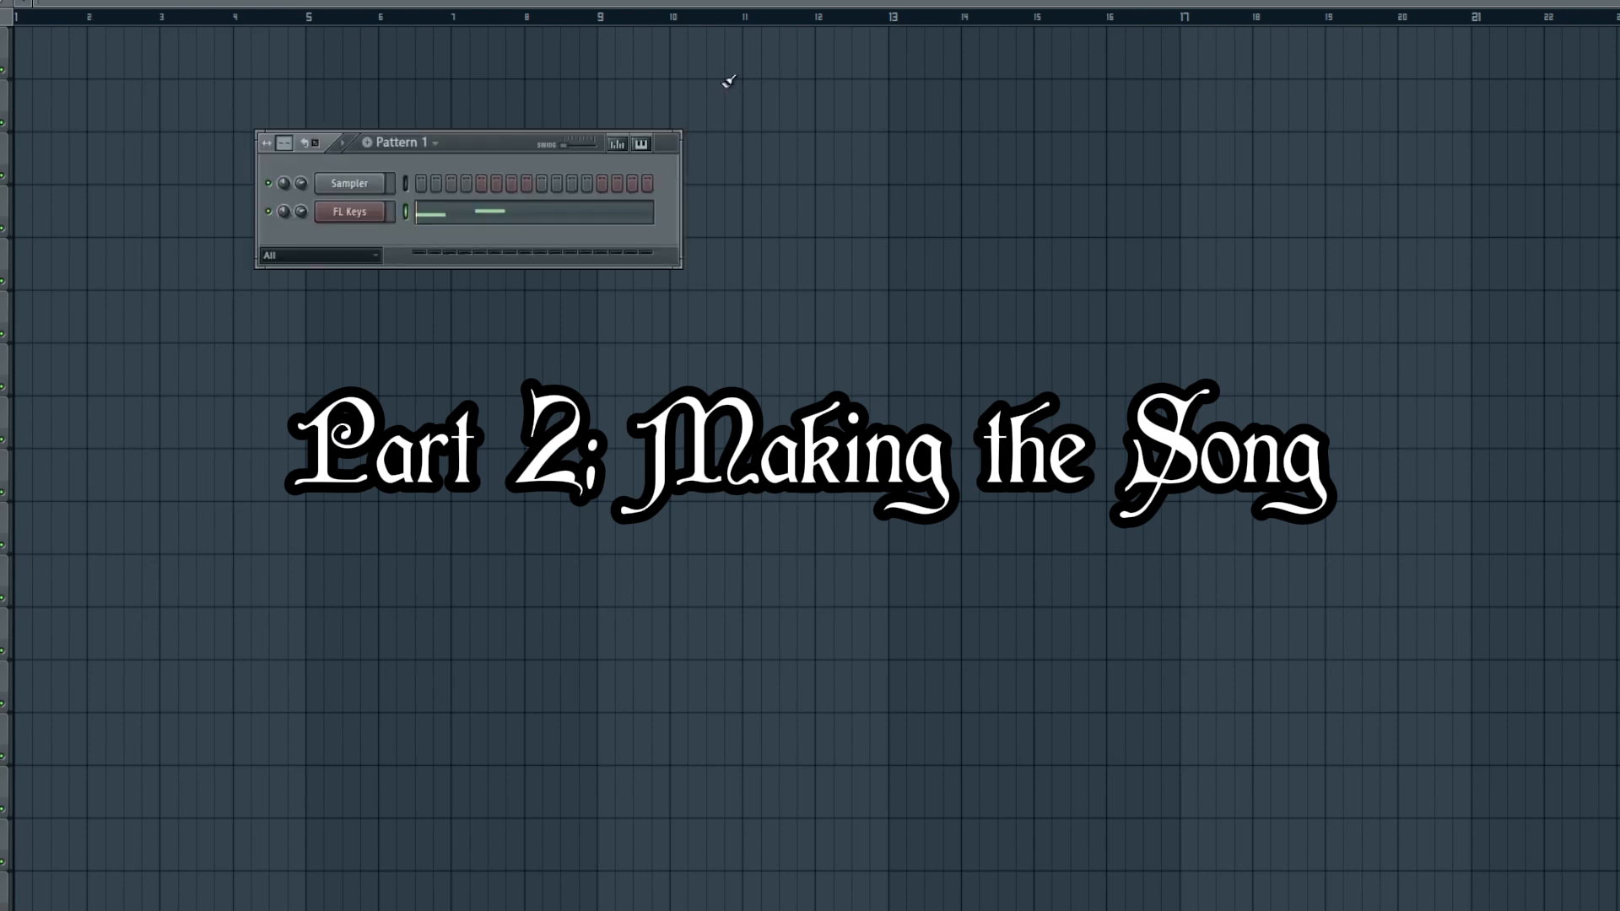
right_click(357, 214)
click(484, 506)
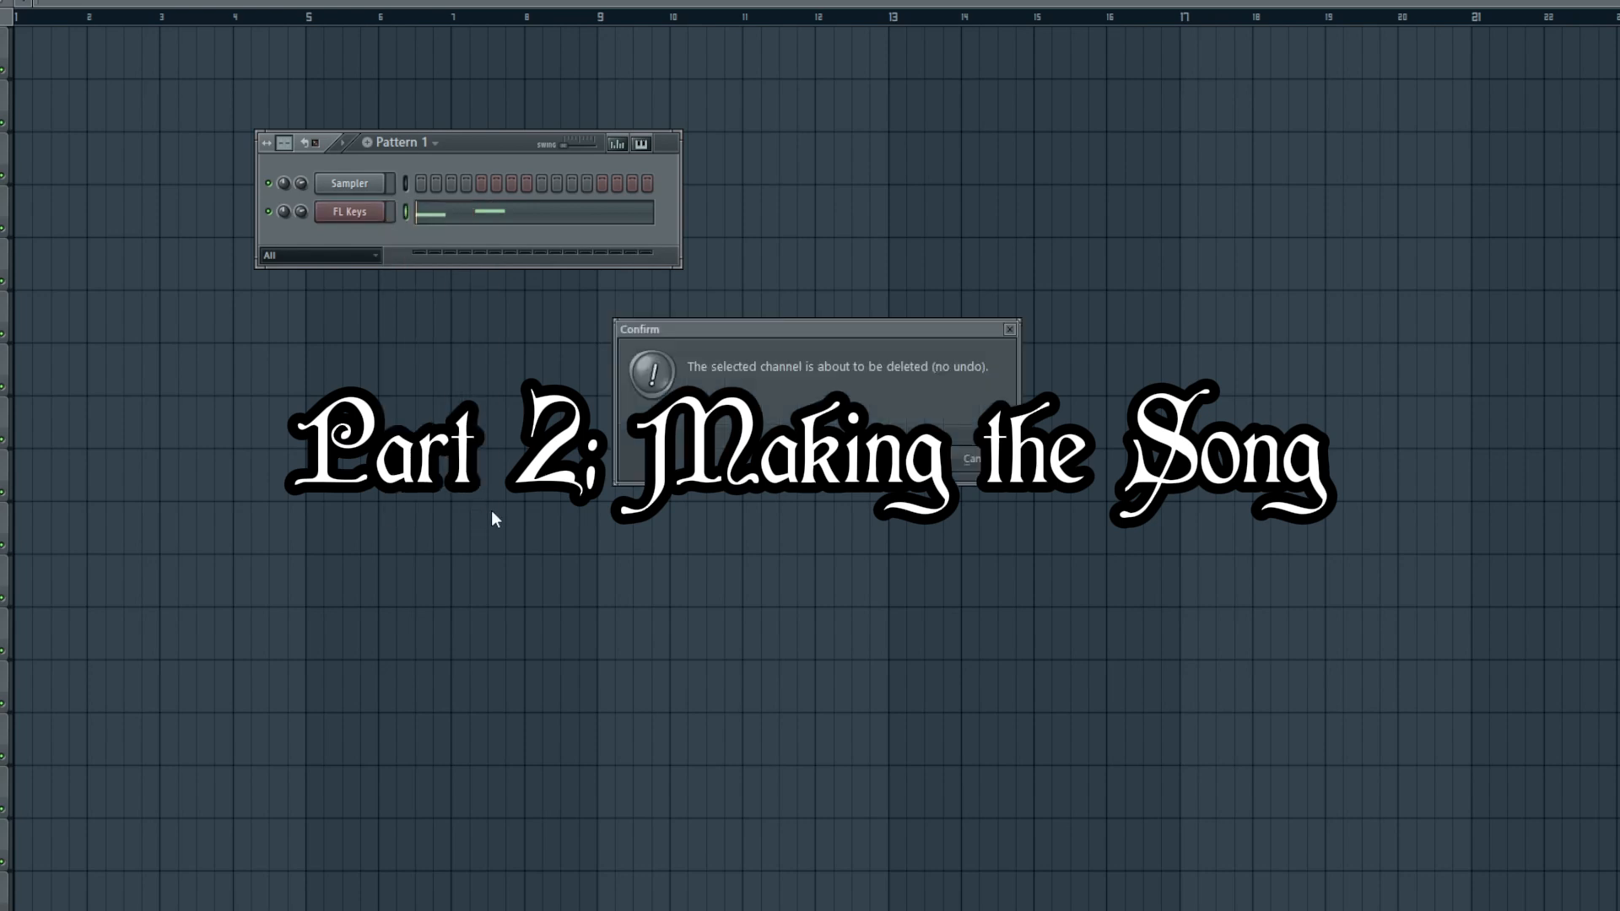
key(Return)
- Reposition the channel rack near the middle of the playlist and add a Fruity Soundfont Player channel with its settings shown
drag(484, 142, 850, 321)
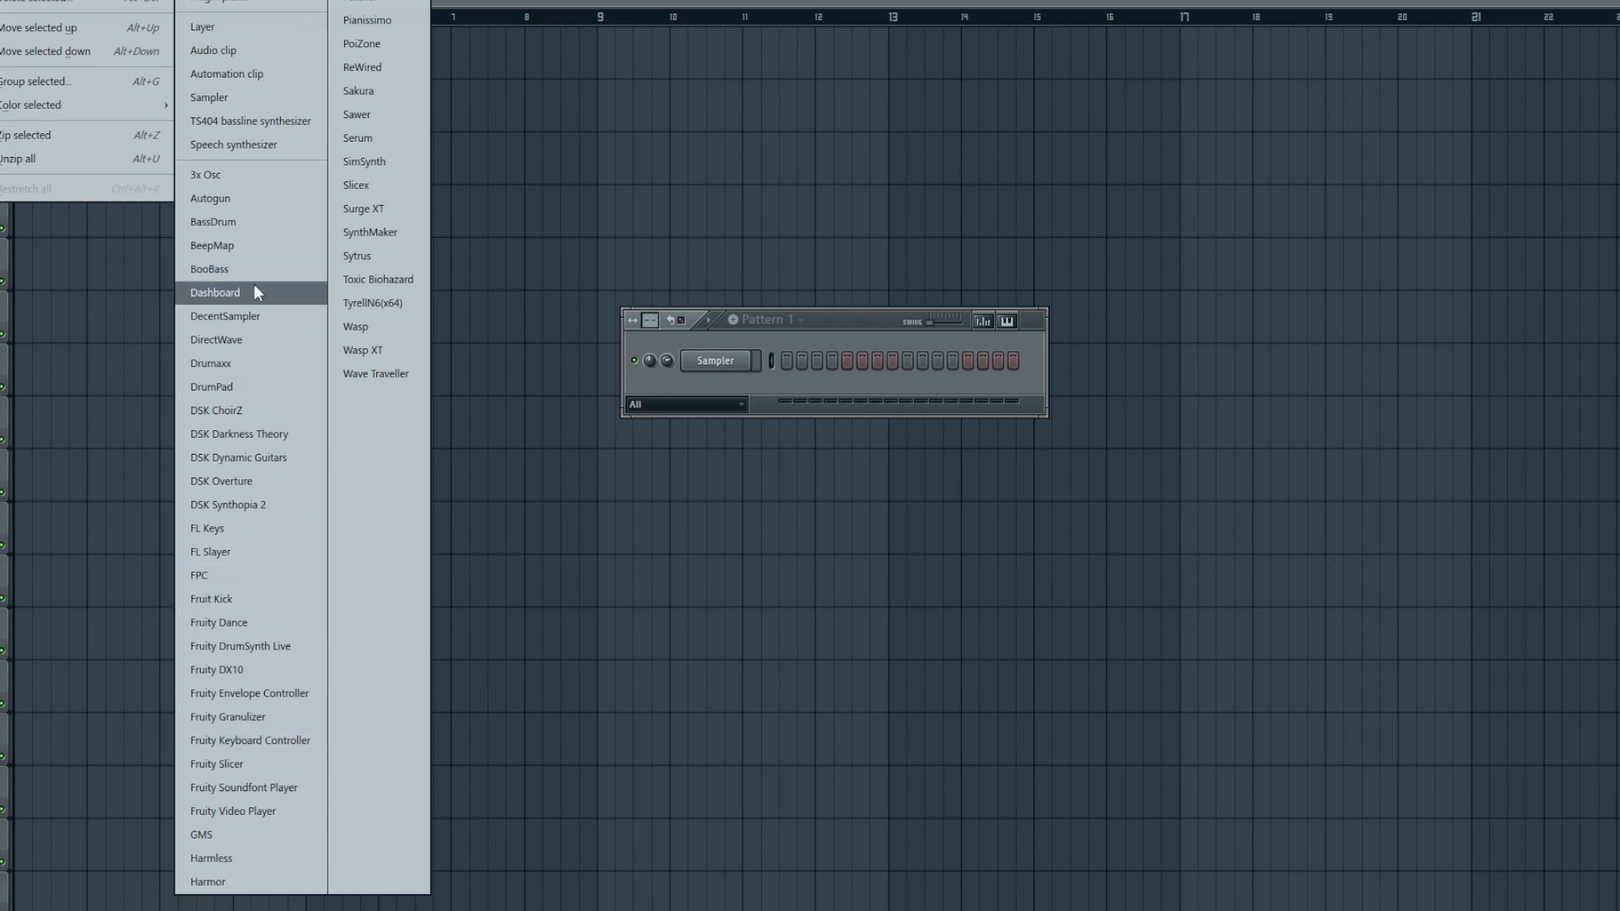
click(245, 787)
click(742, 389)
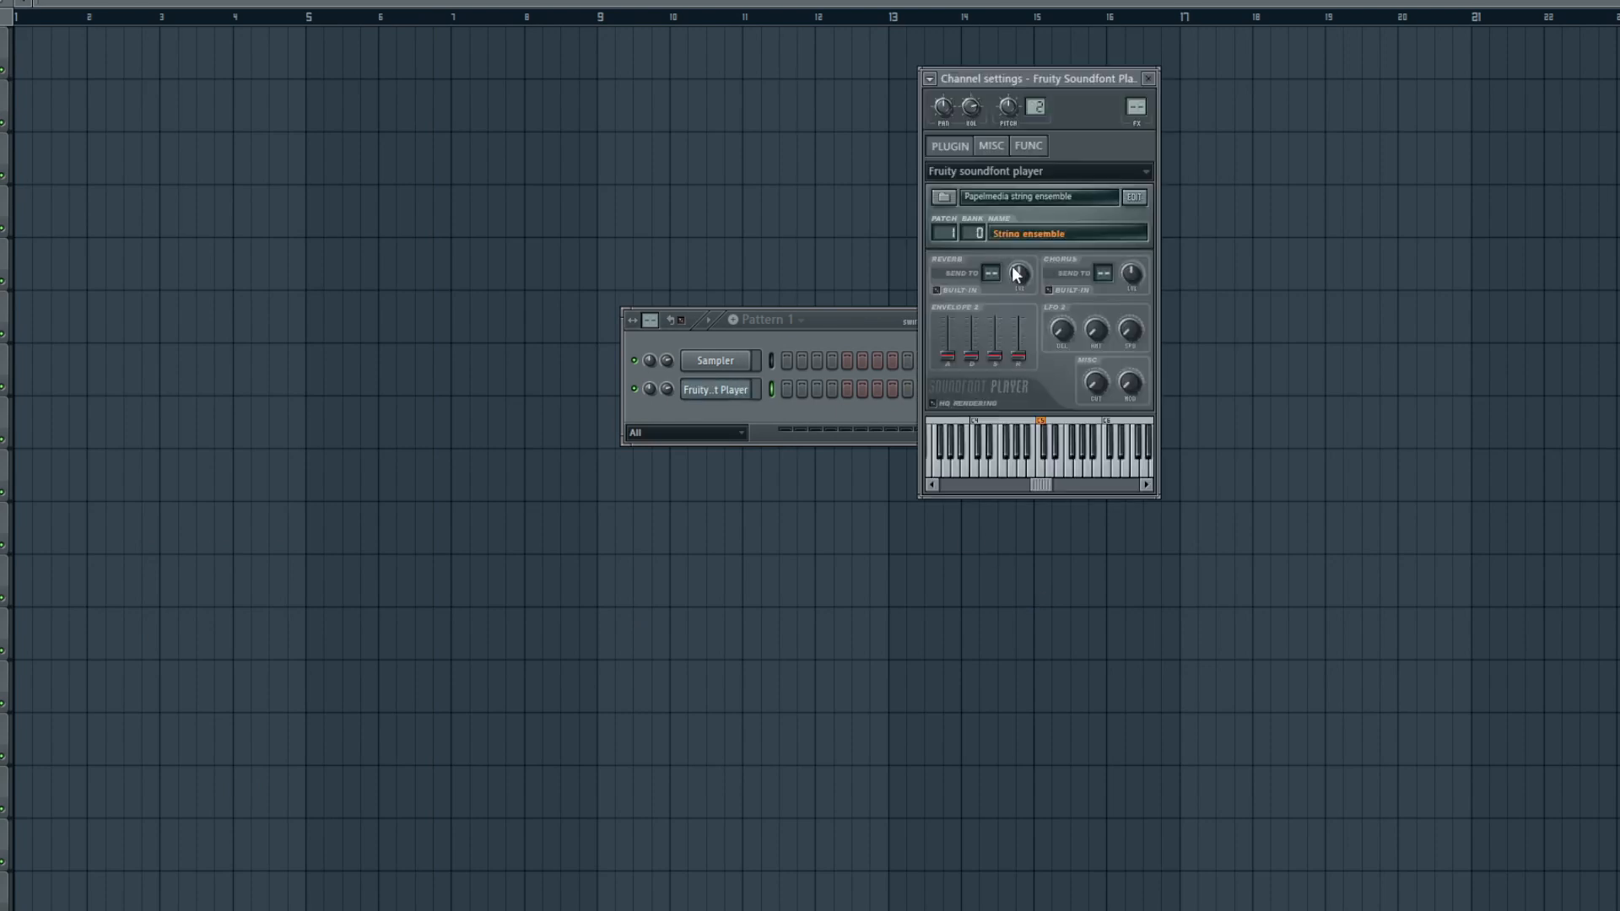
- Dismiss the soundfont file chooser and move the Fruity Soundfont Player's settings window over the channel rack
click(952, 200)
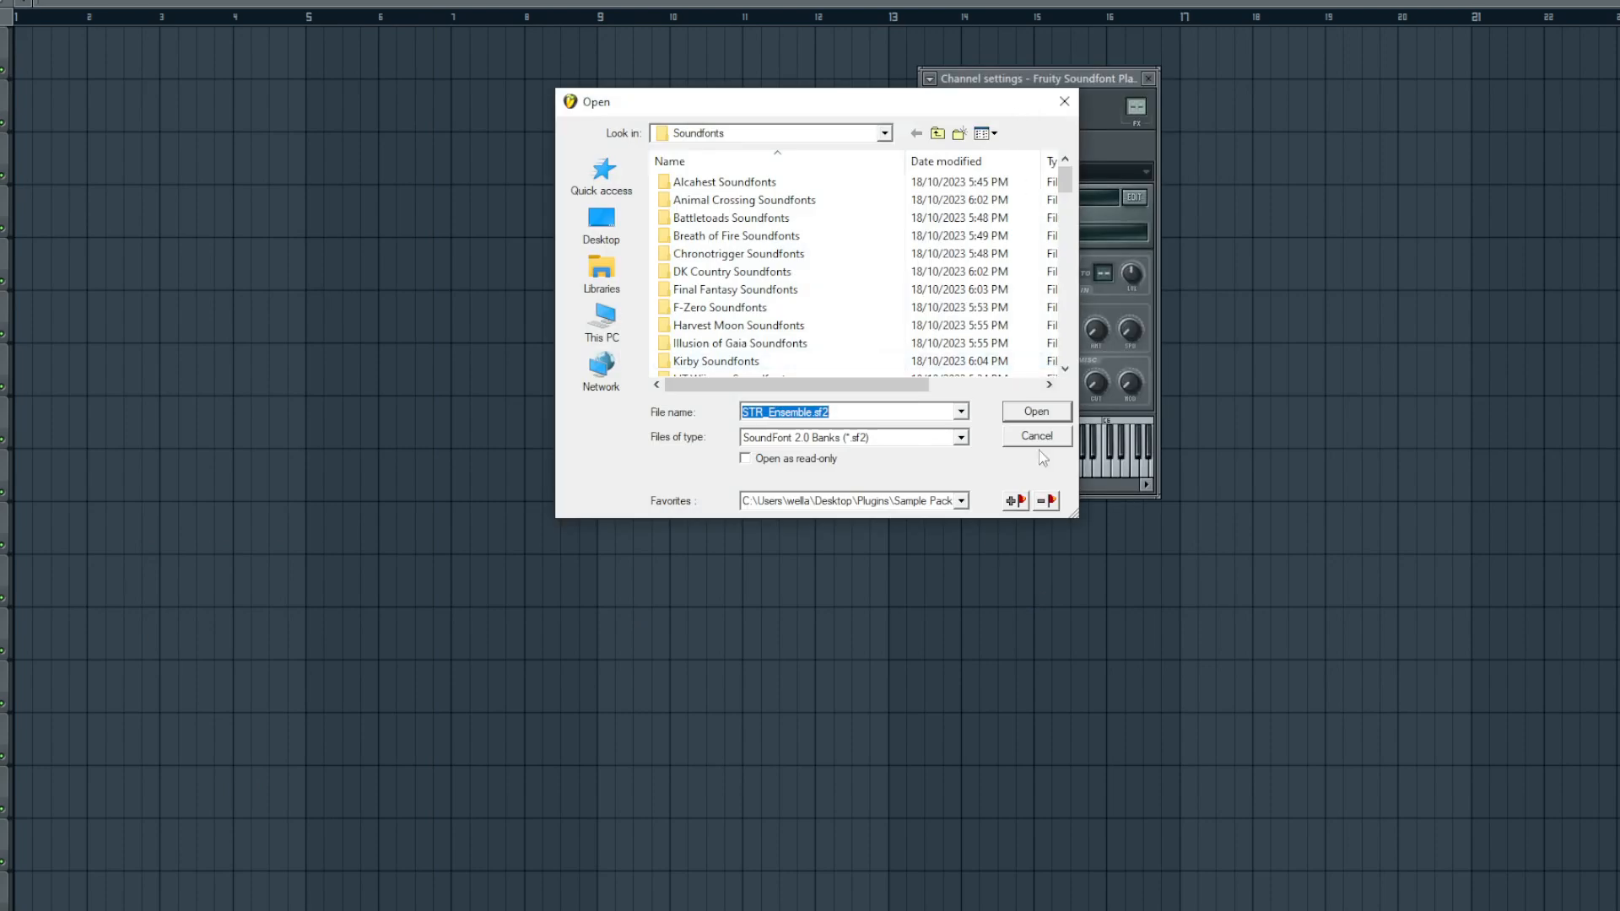
key(Escape)
drag(1048, 80, 897, 299)
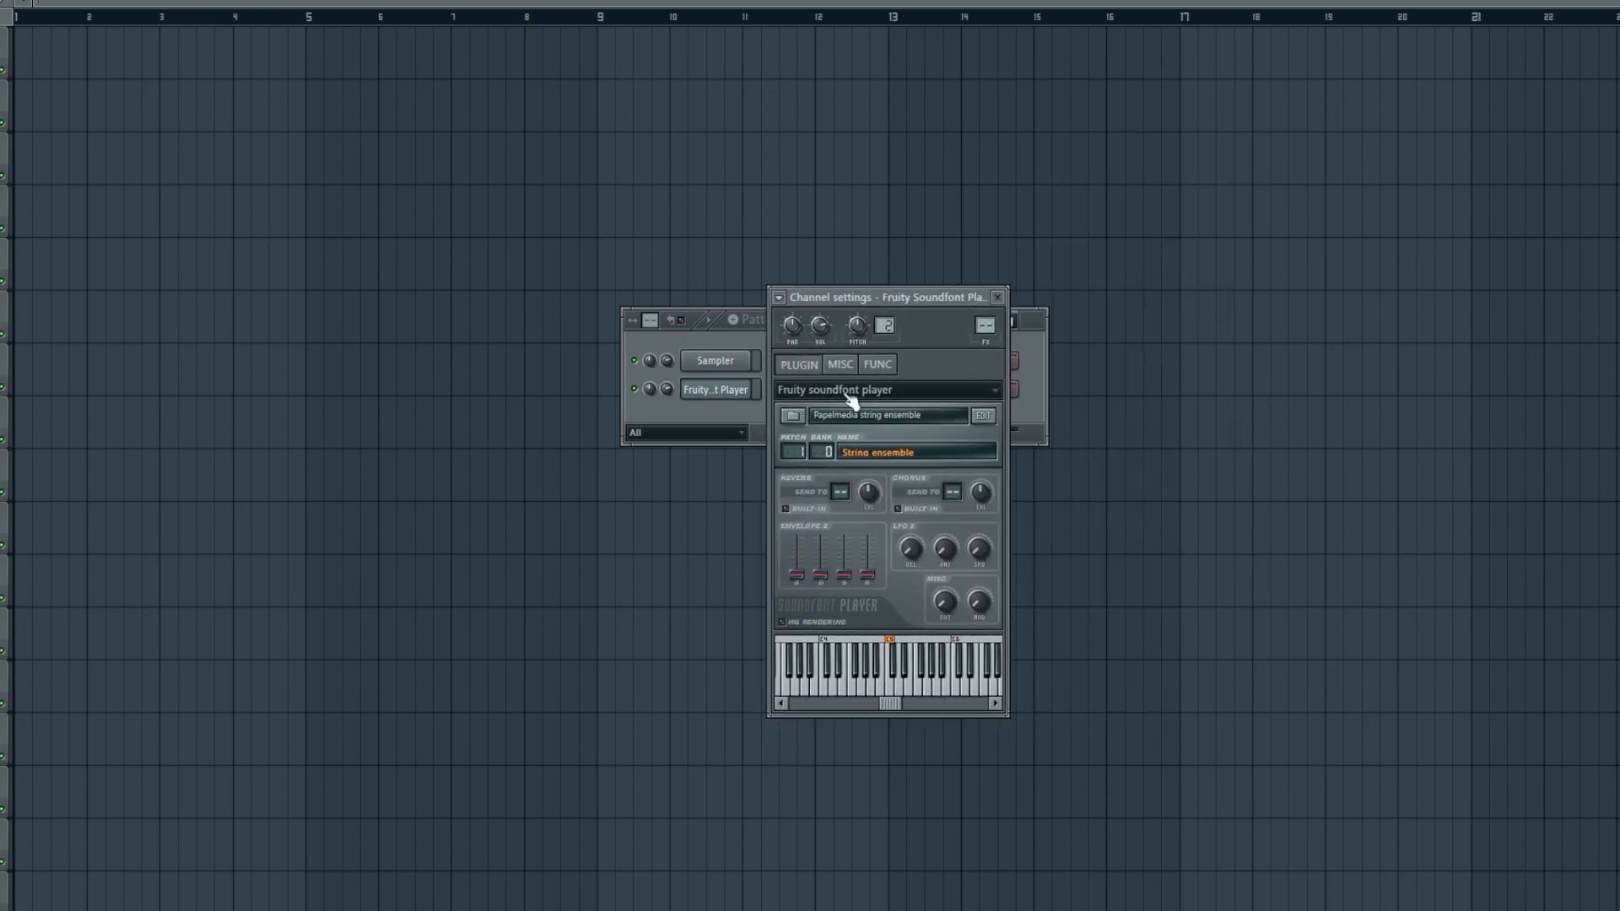
- Open the Fruity Soundfont Player's file chooser and examine the game soundfont folders and the loose .sf2 files in the Soundfonts folder
click(791, 416)
drag(785, 108, 824, 292)
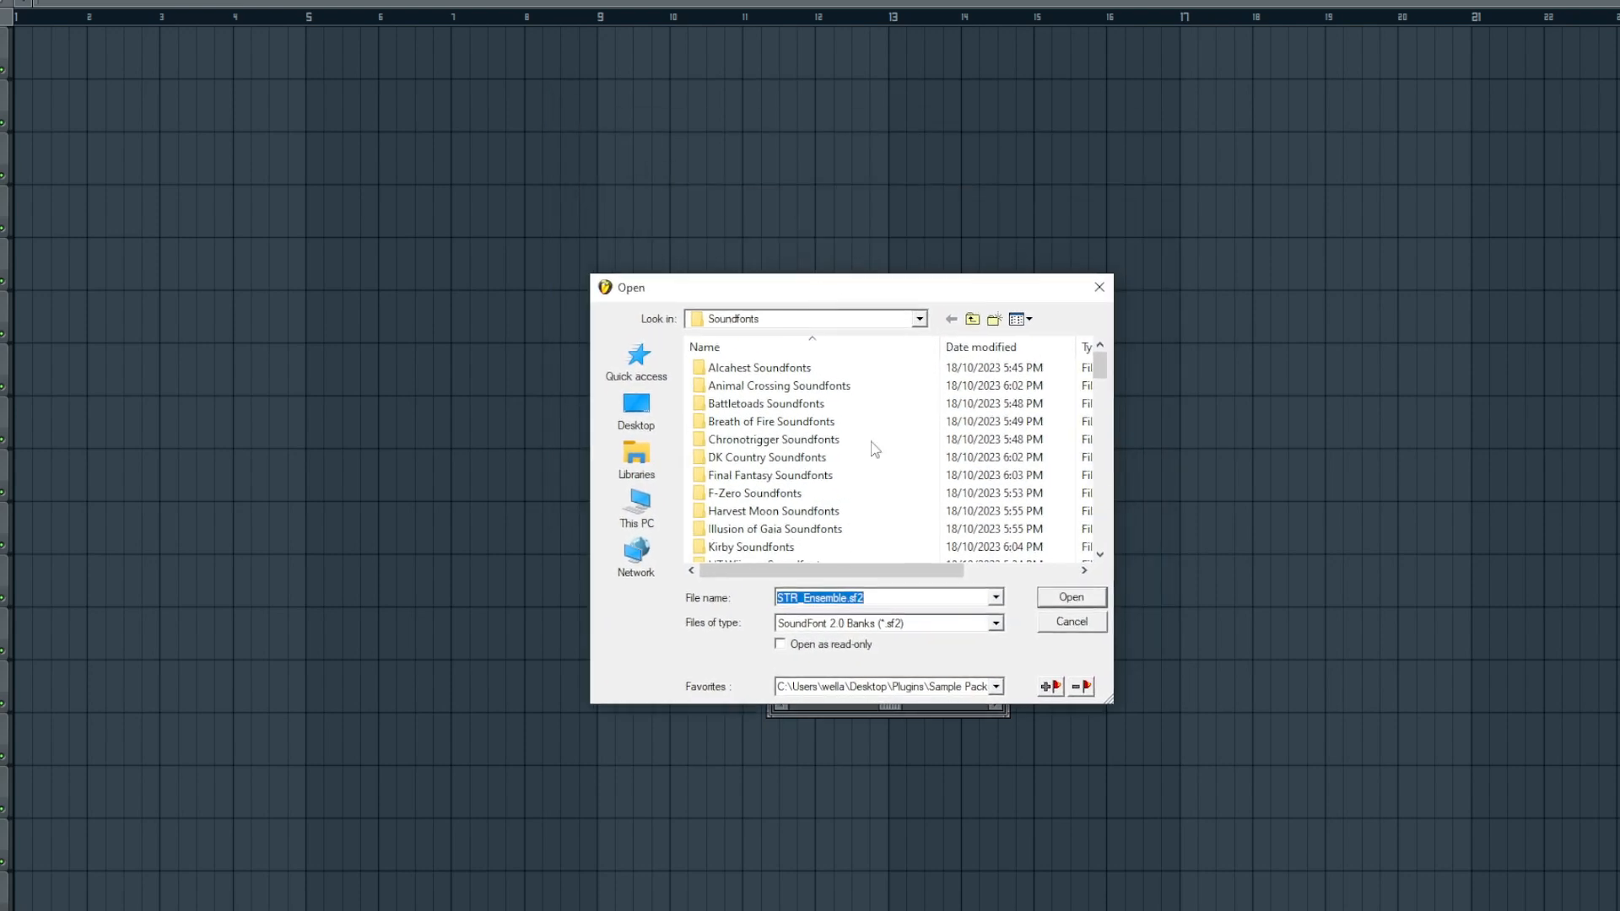
scroll(873, 485, down, 5)
scroll(873, 486, down, 3)
scroll(873, 488, up, 9)
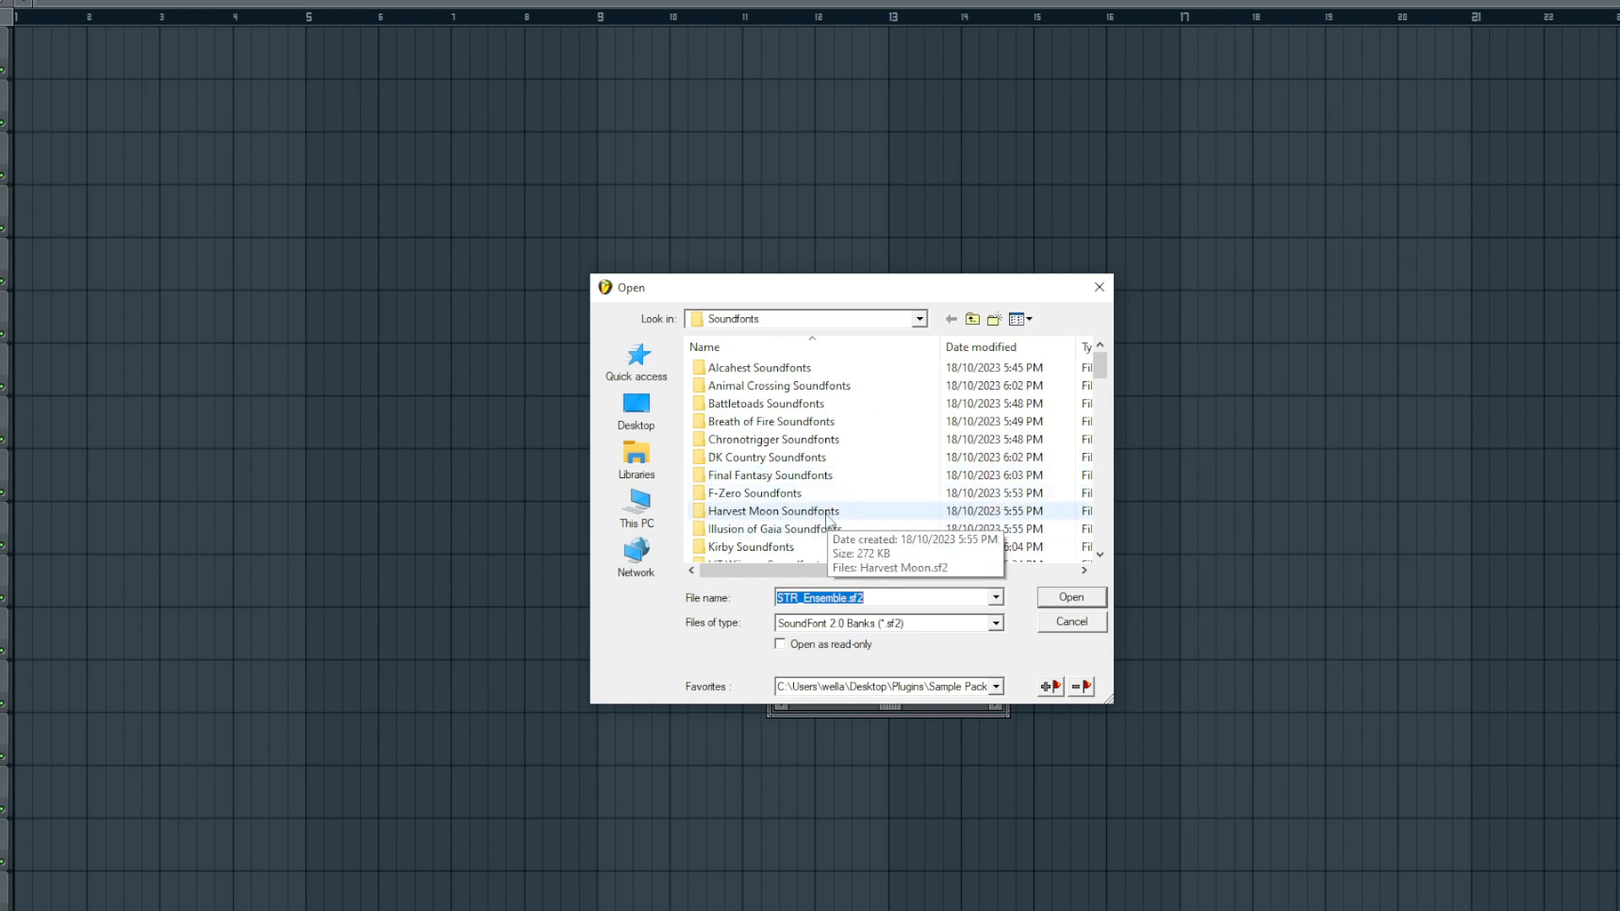
click(828, 511)
scroll(853, 511, down, 4)
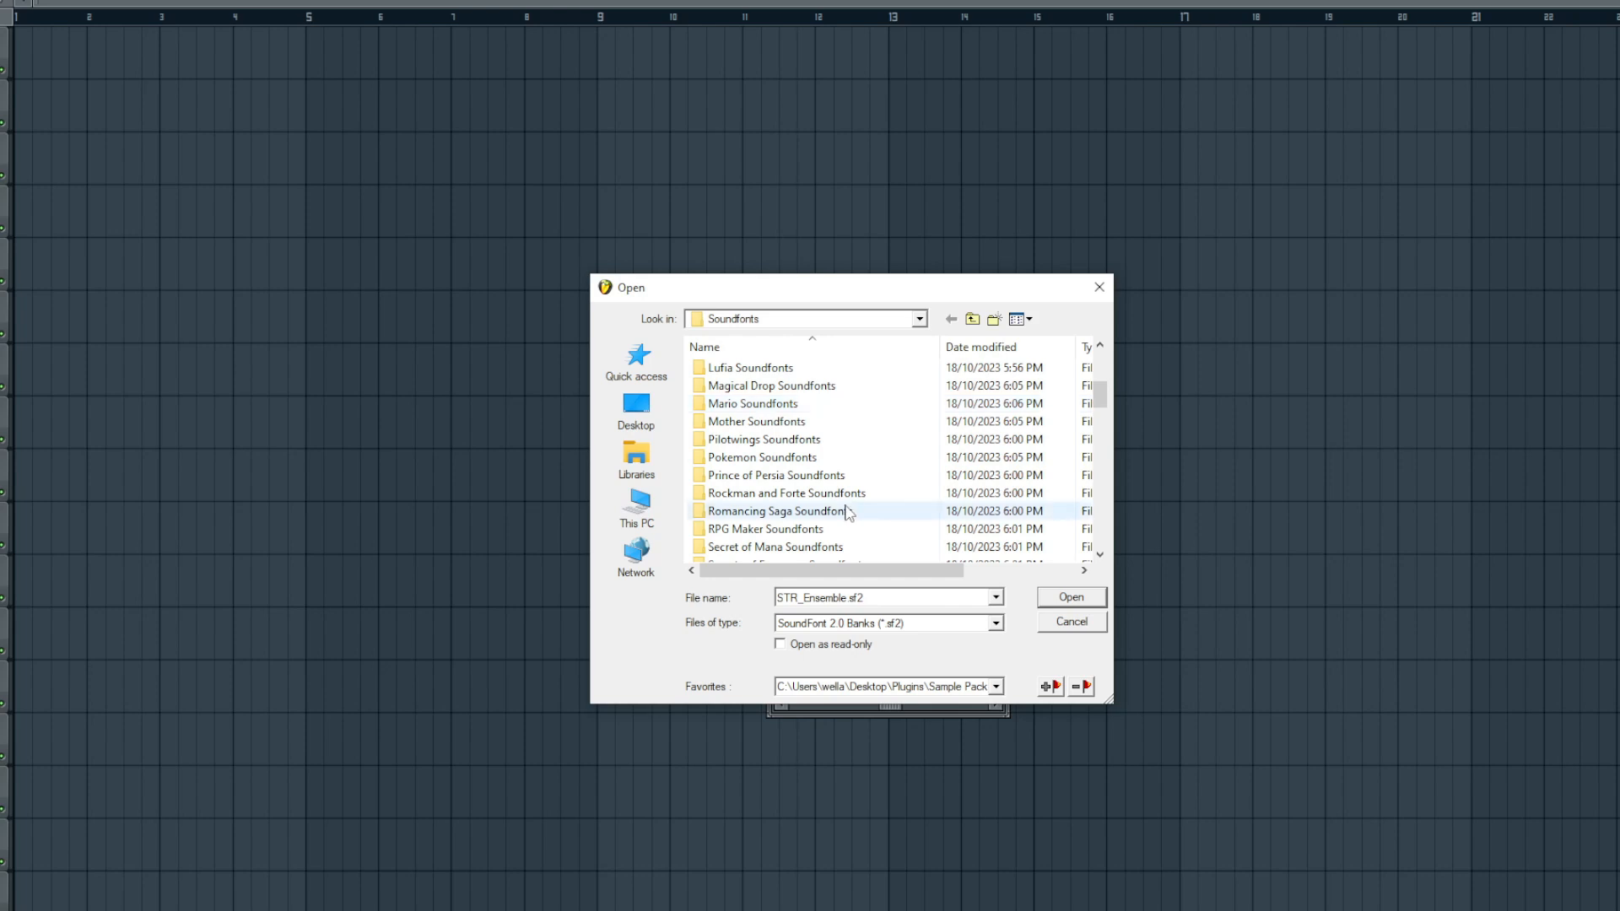
scroll(848, 511, down, 2)
scroll(842, 510, down, 1)
scroll(844, 510, down, 1)
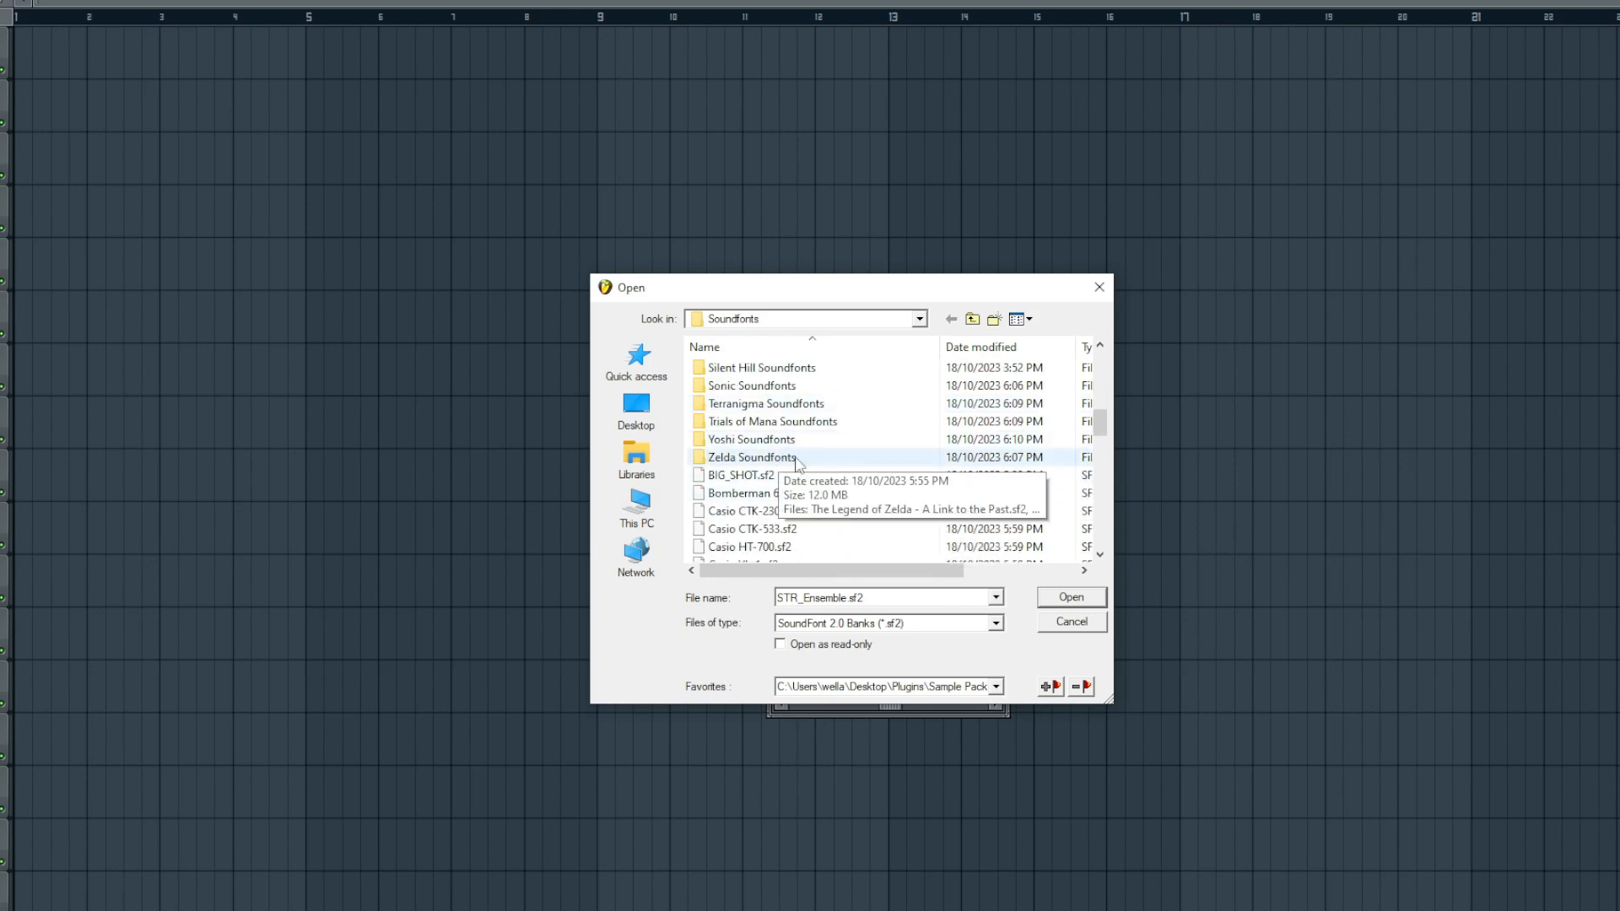
scroll(810, 479, down, 3)
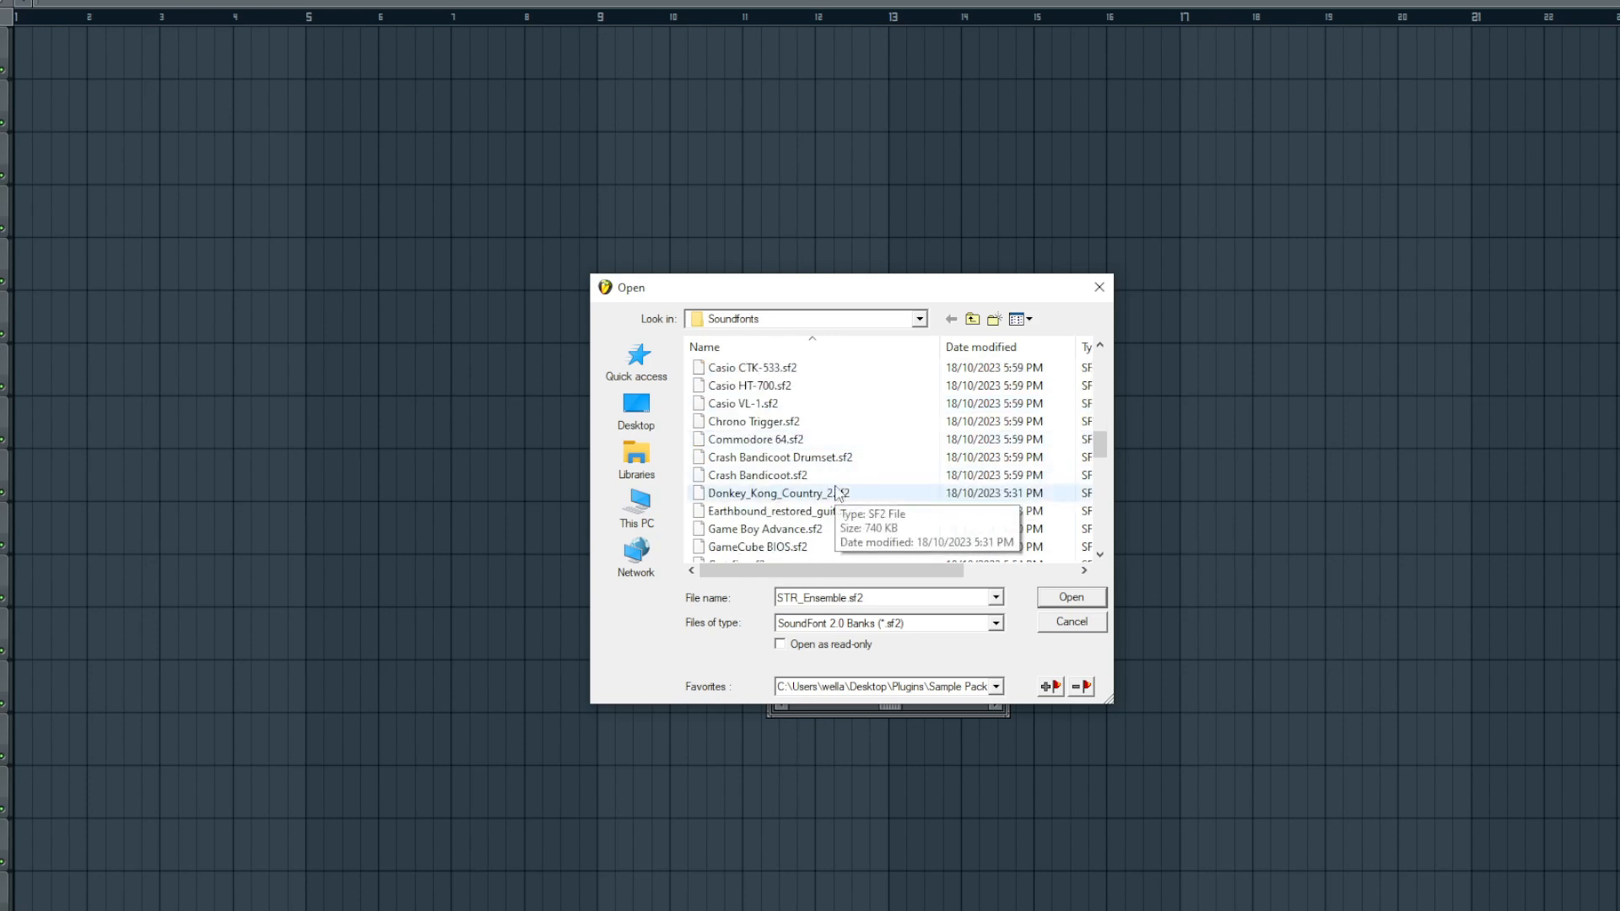
scroll(839, 494, down, 2)
scroll(838, 492, up, 7)
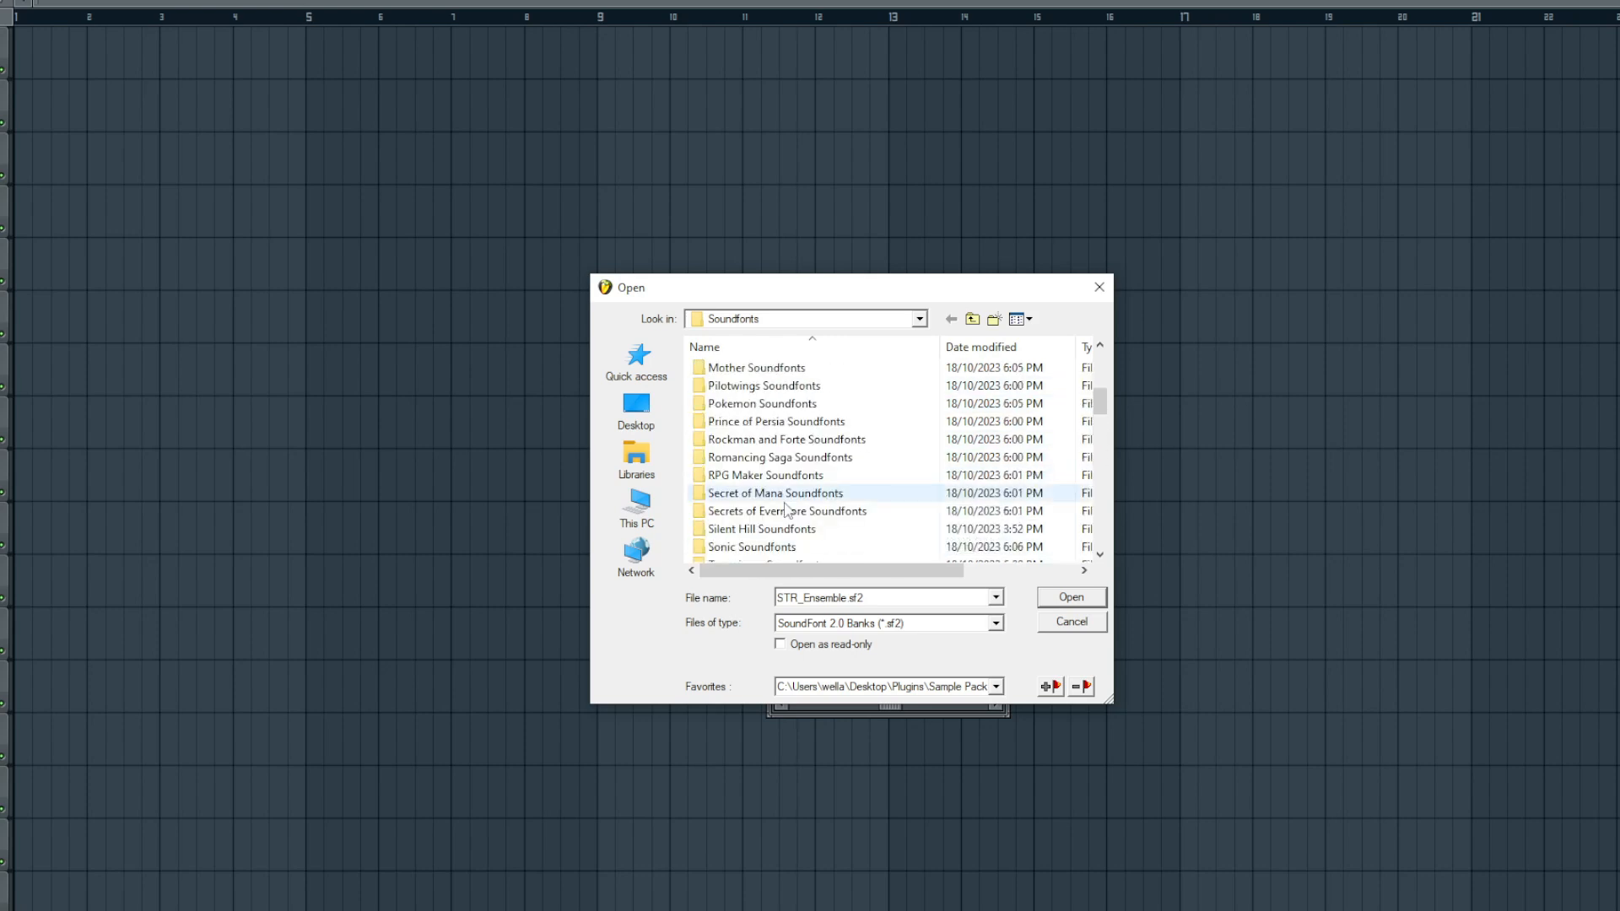
scroll(780, 520, up, 7)
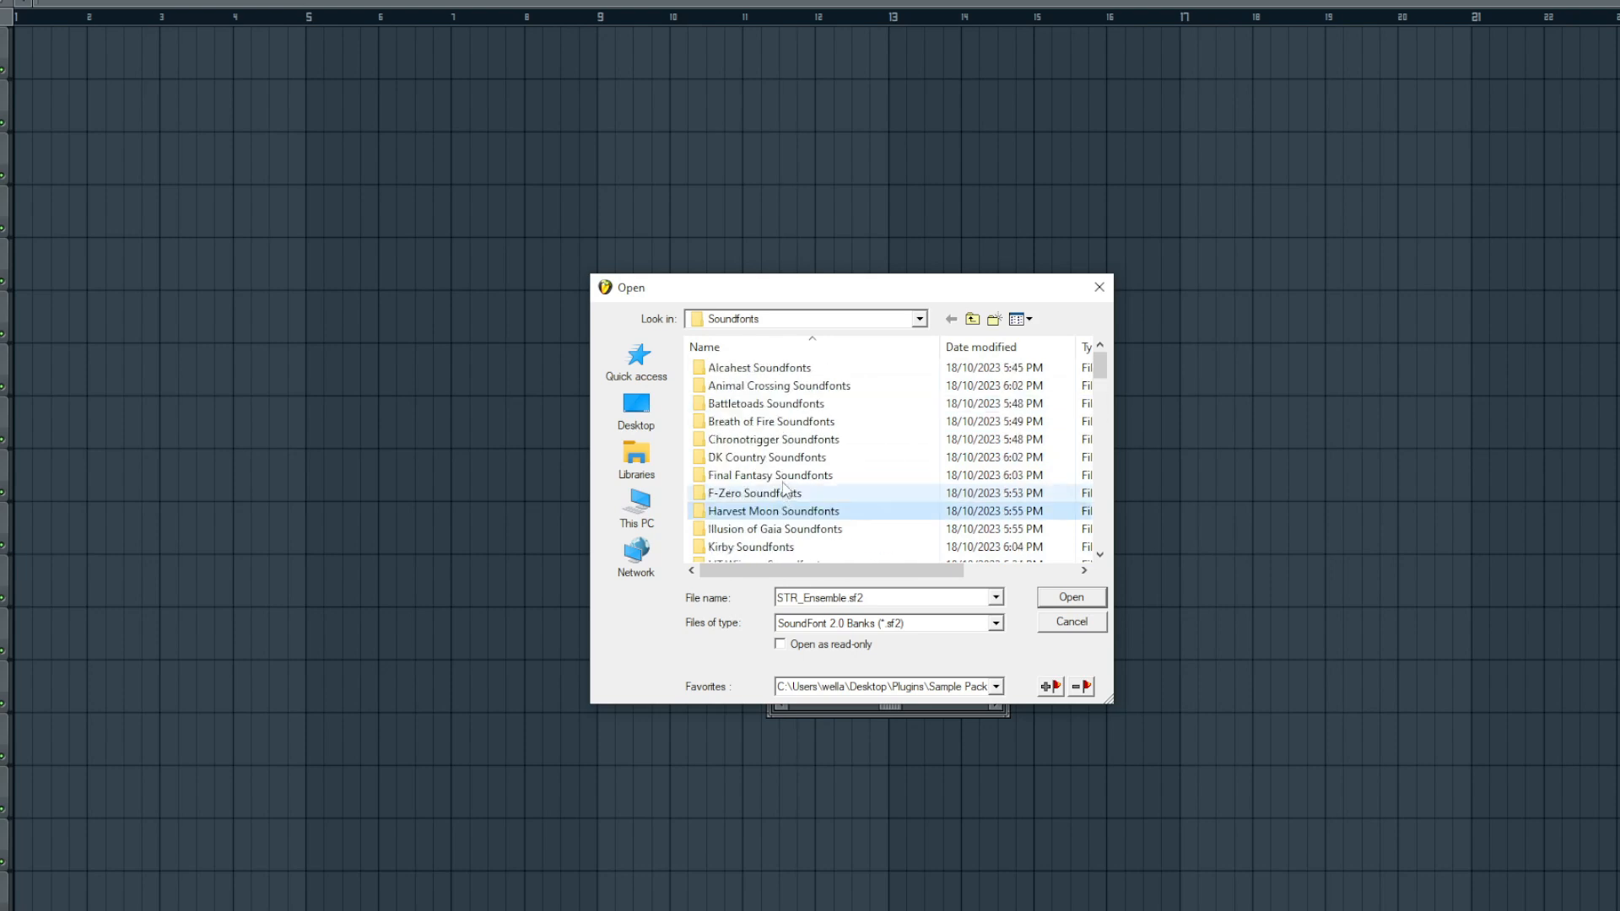
- Look inside the Alcahest Soundfonts folder, go back to the main Soundfonts list, and leave the chooser and the player's settings without loading anything
double_click(745, 371)
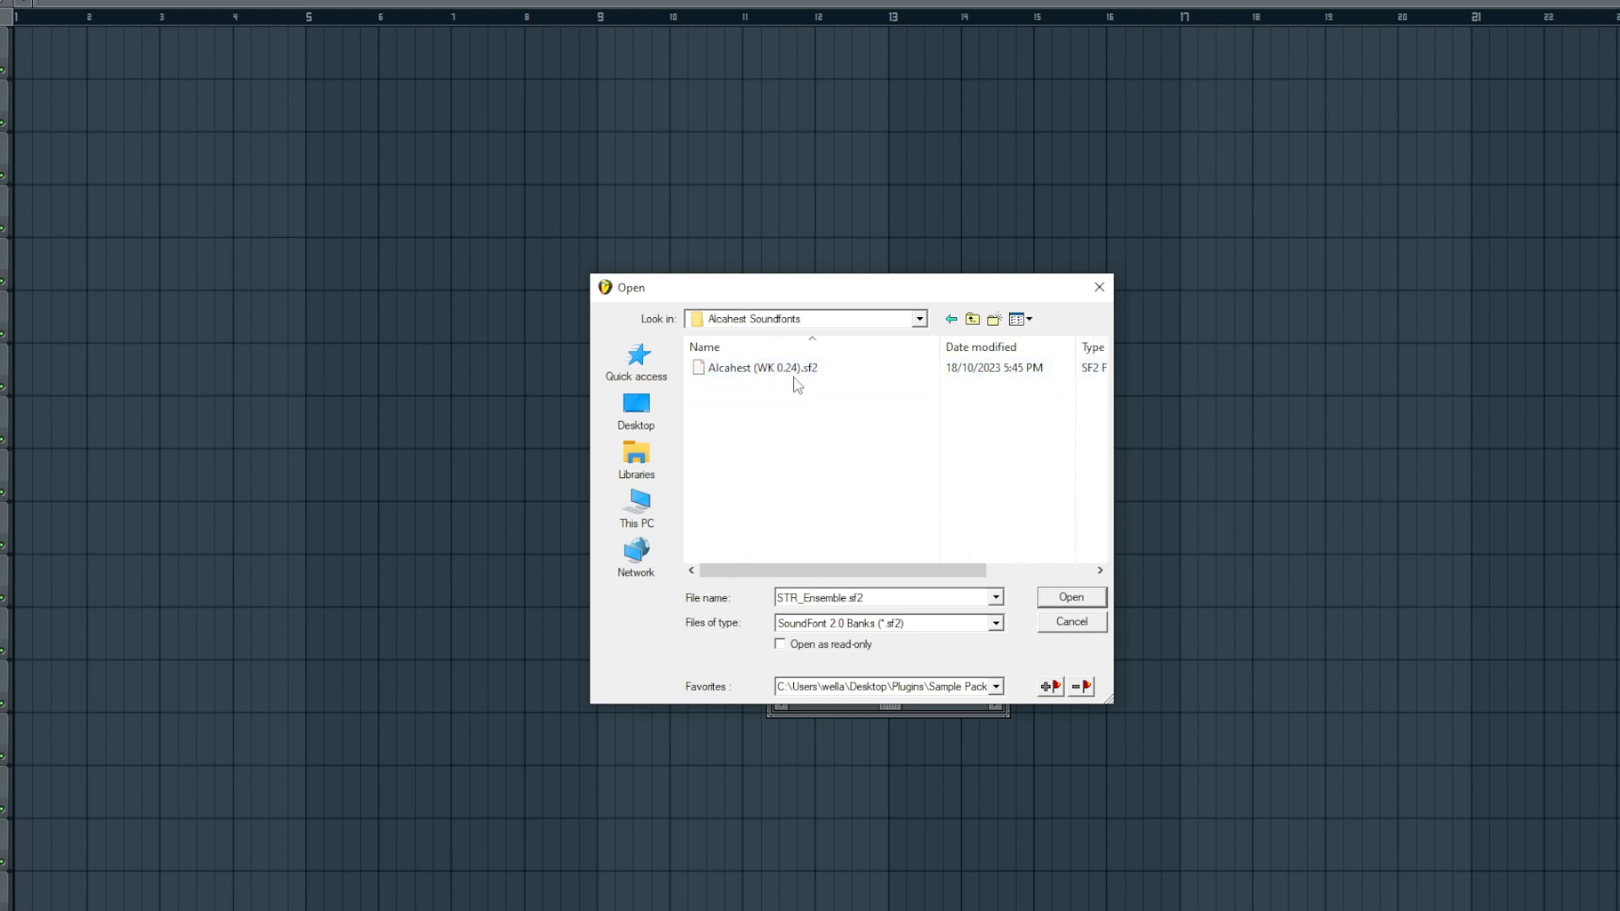
click(973, 319)
scroll(831, 481, down, 3)
scroll(831, 481, down, 4)
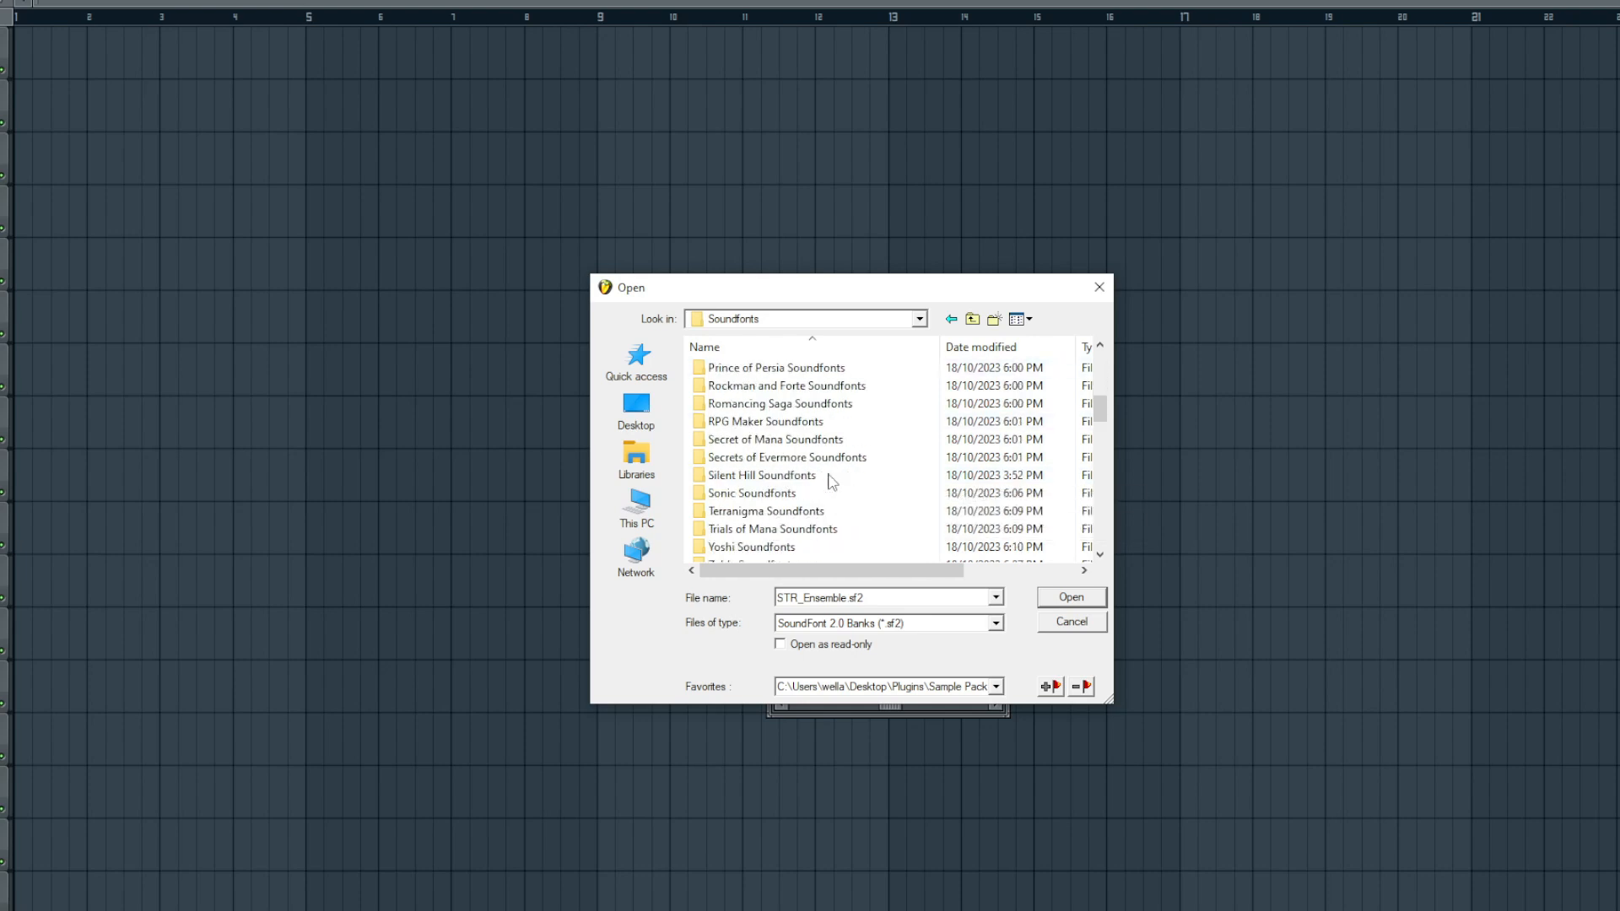
scroll(828, 469, up, 7)
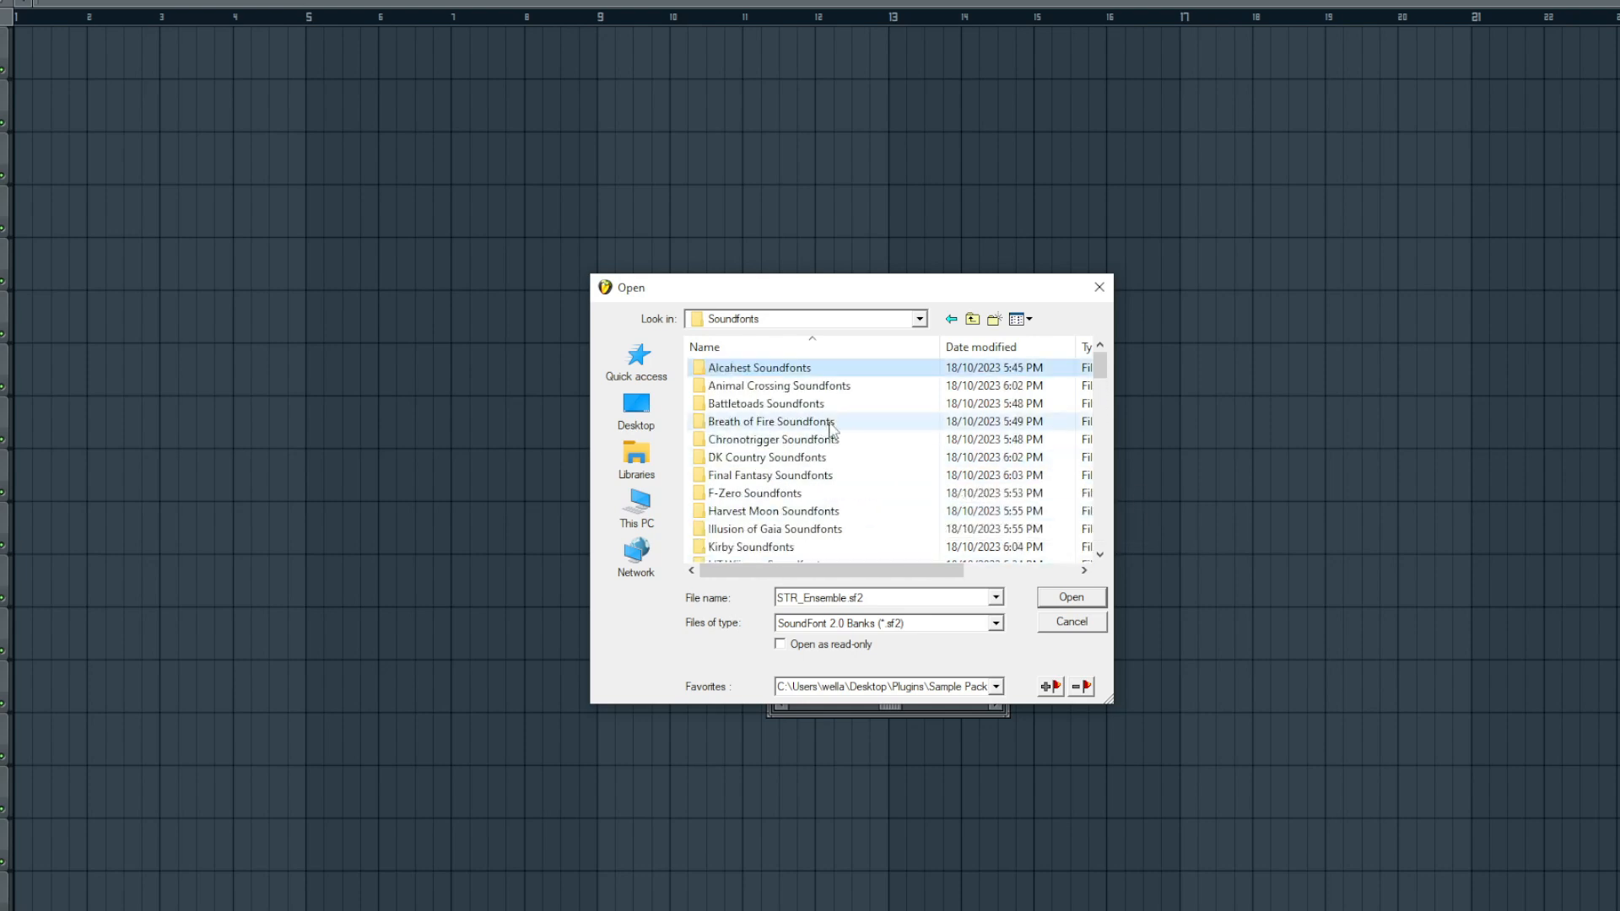
scroll(845, 464, down, 8)
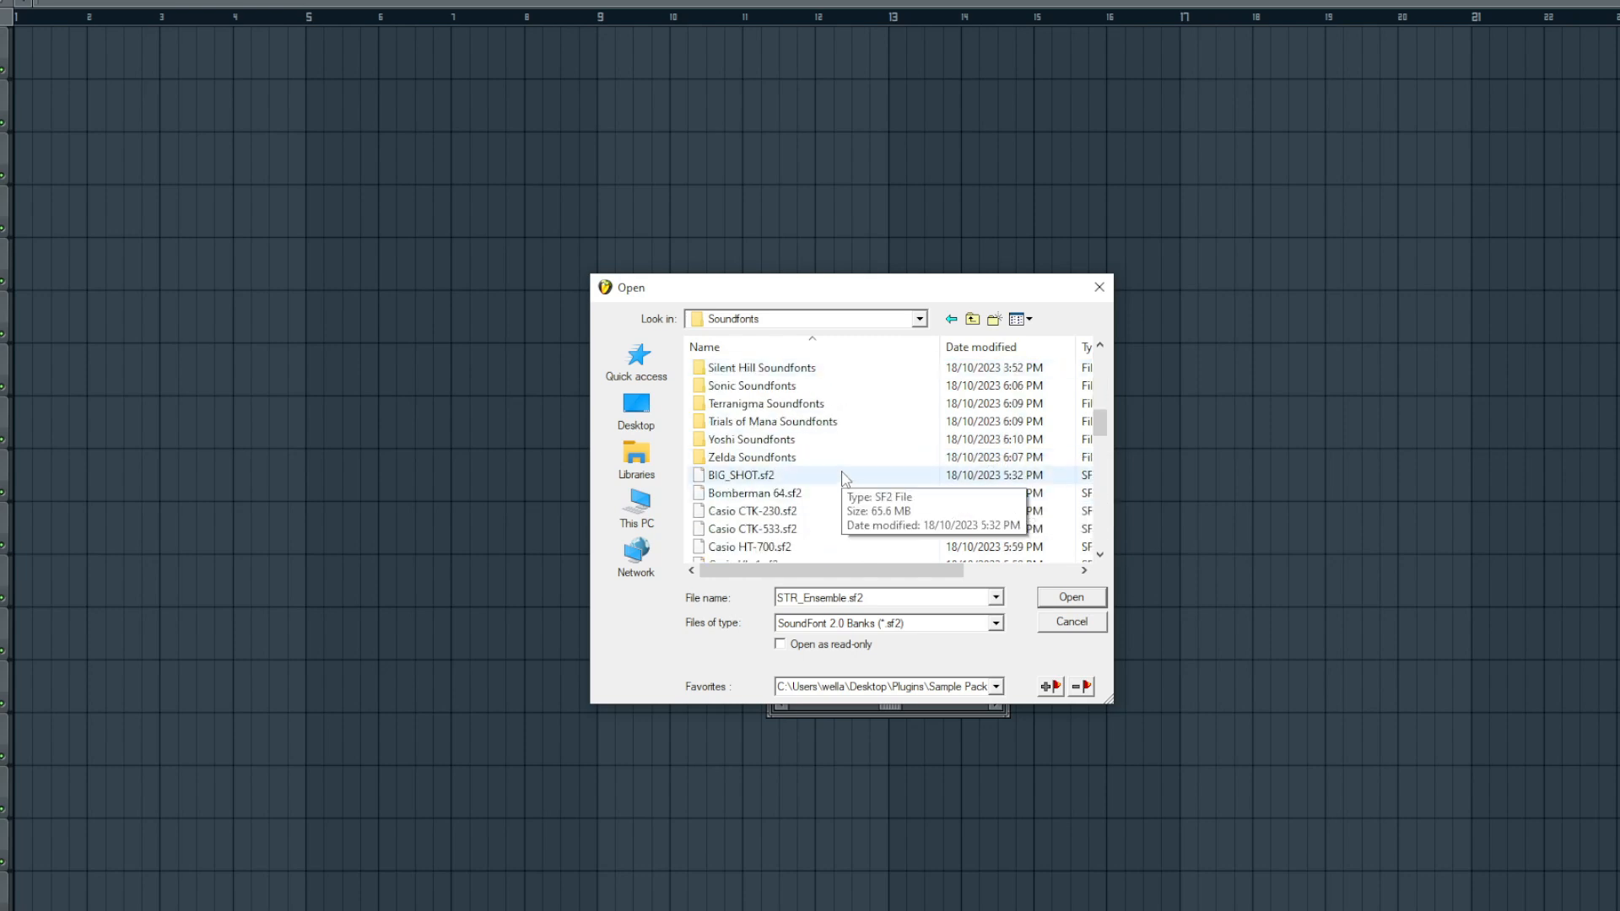
click(1073, 619)
click(997, 297)
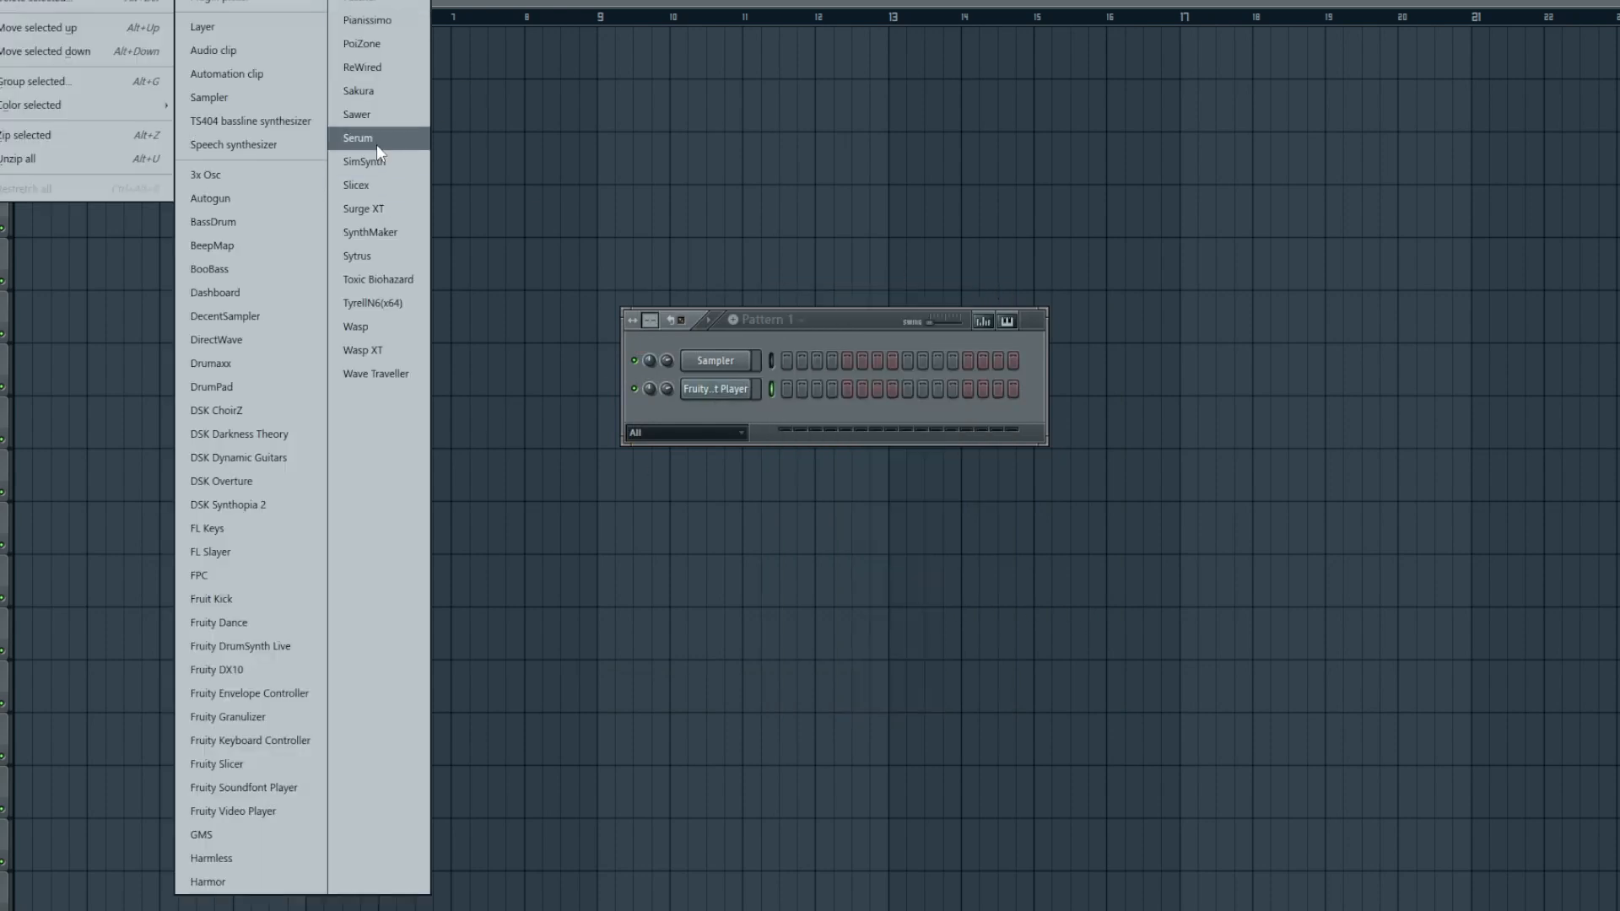
- Add a Serum channel to Pattern 1 and move its window near the middle of the playlist
click(376, 141)
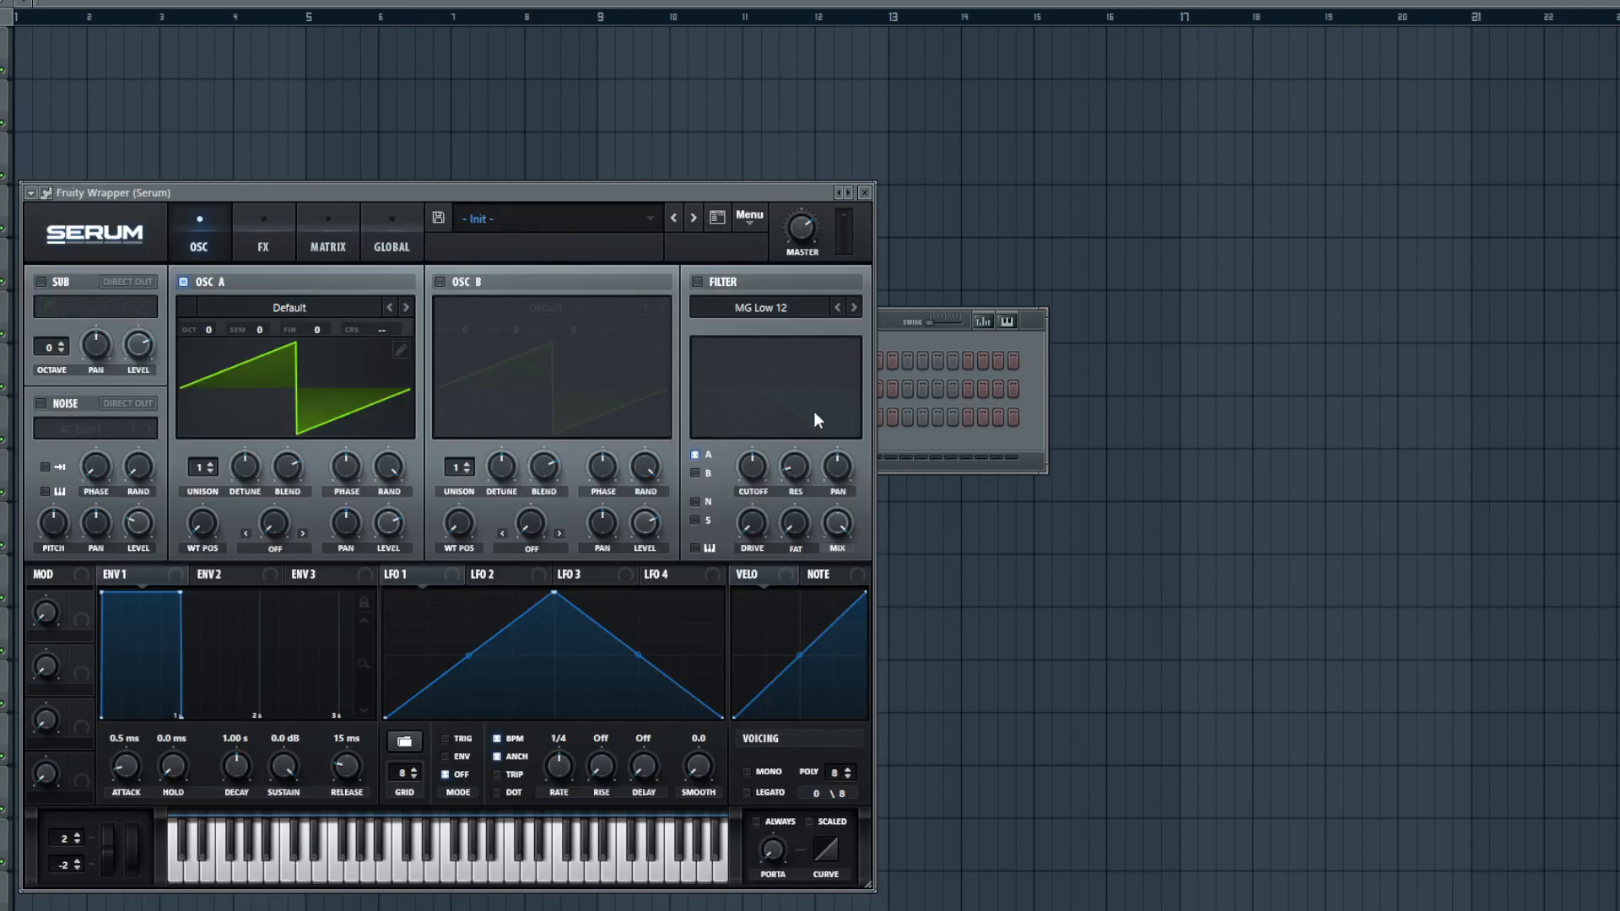
drag(699, 198, 1016, 187)
click(1036, 188)
drag(874, 154, 936, 126)
- Open Serum's preset browser and show the mixer behind the window
click(934, 245)
scroll(754, 407, down, 4)
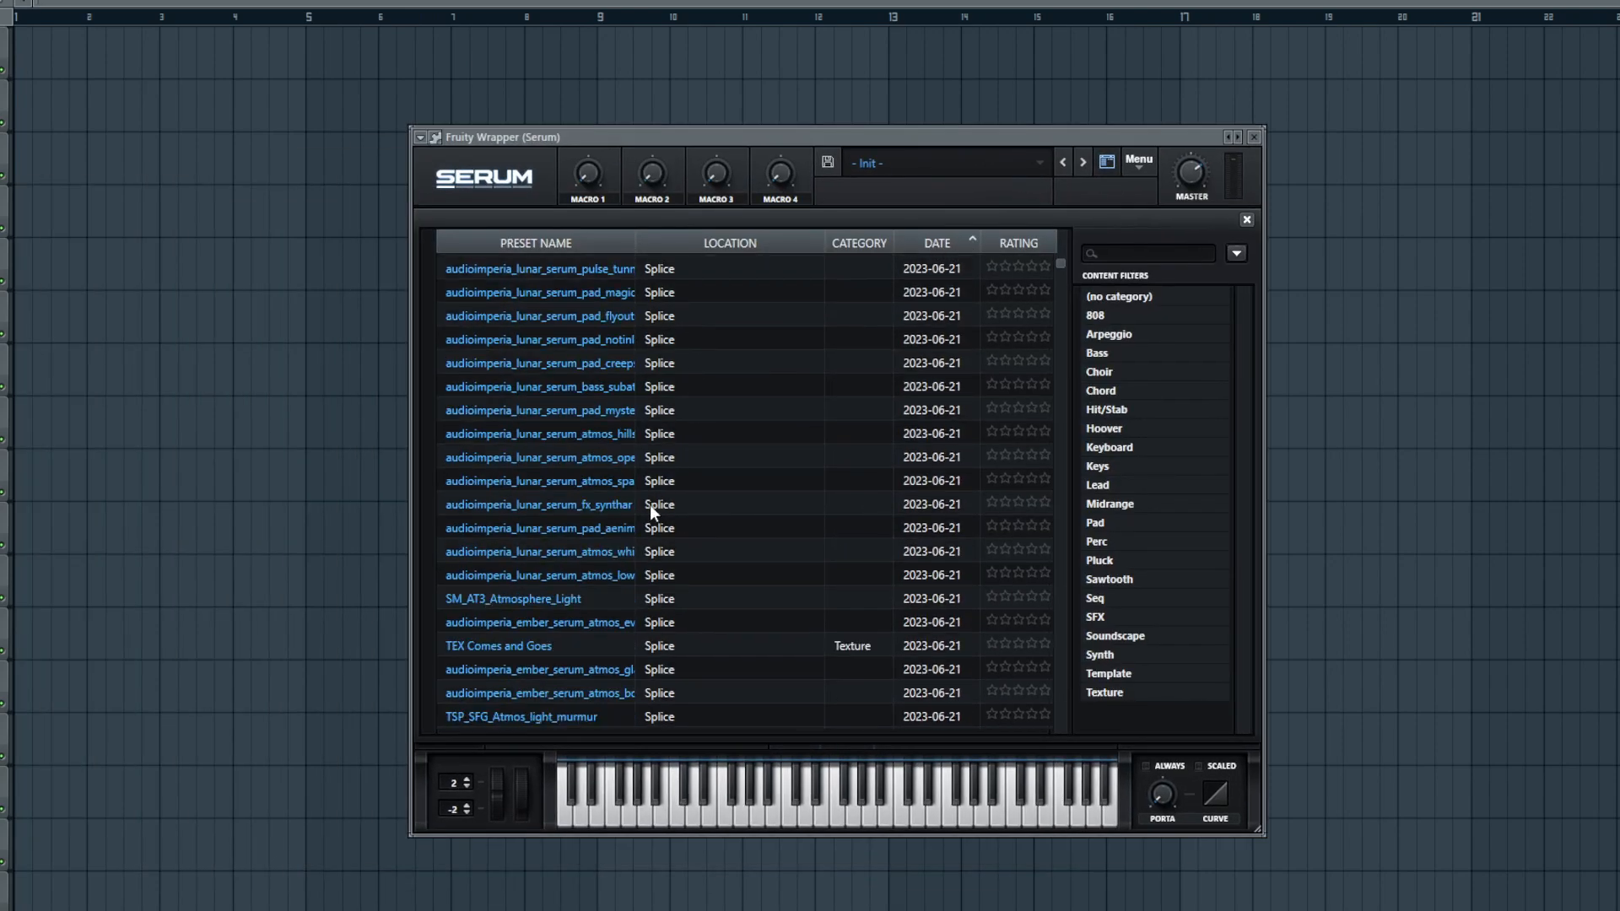
key(F9)
scroll(744, 549, up, 4)
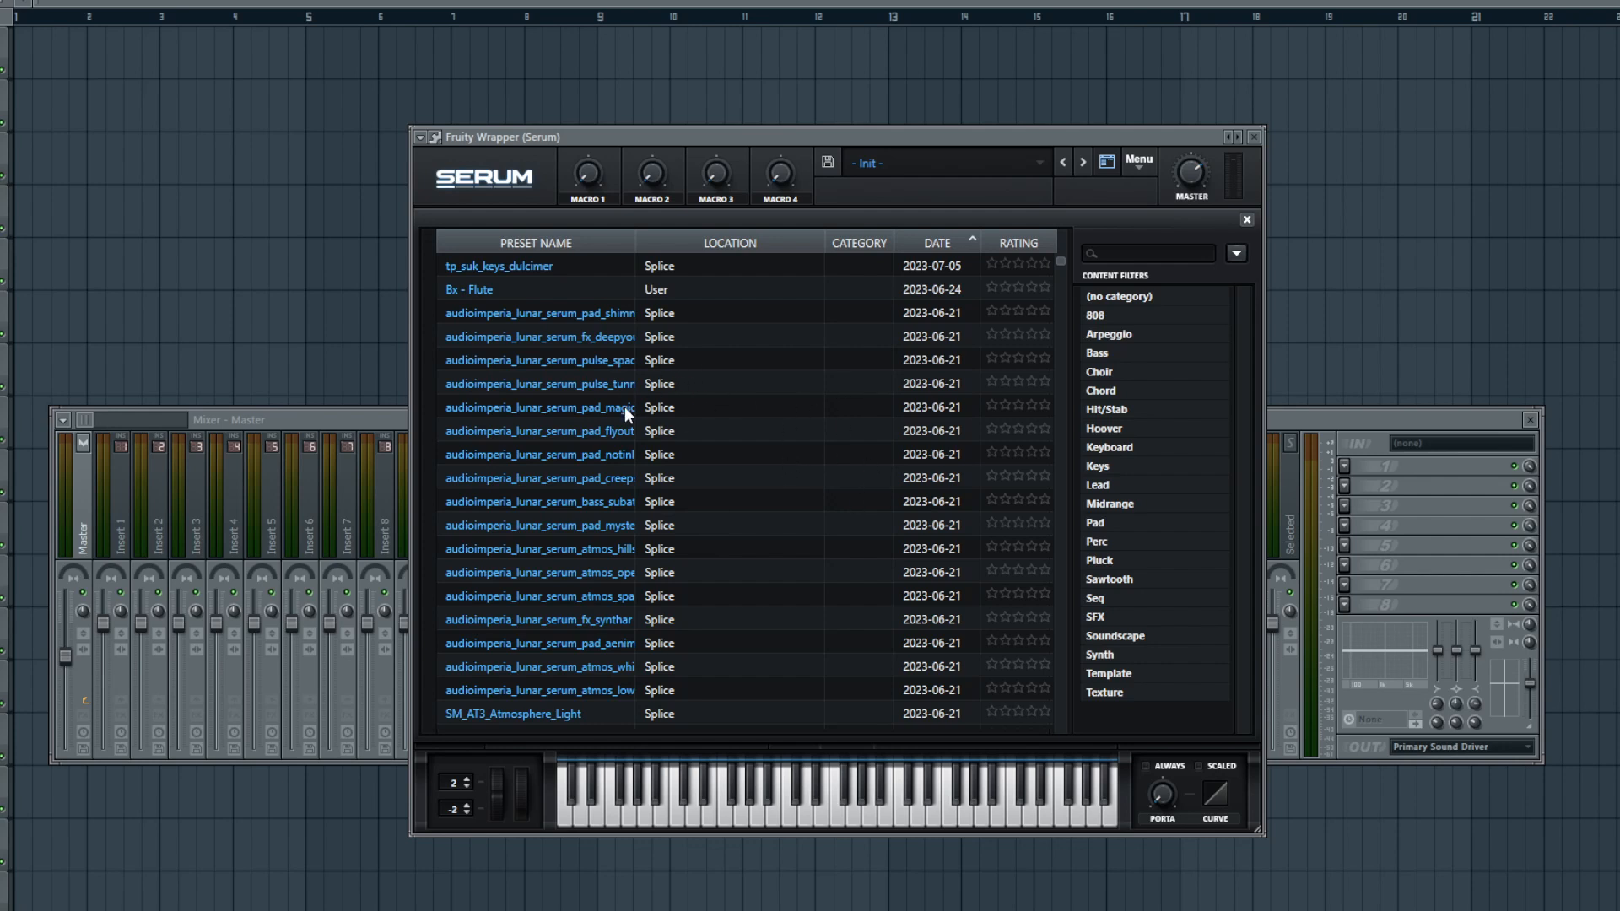
- Audition the five audioimperia_lunar presets beneath Bx - Flute, ending with the magic animated pad
click(569, 323)
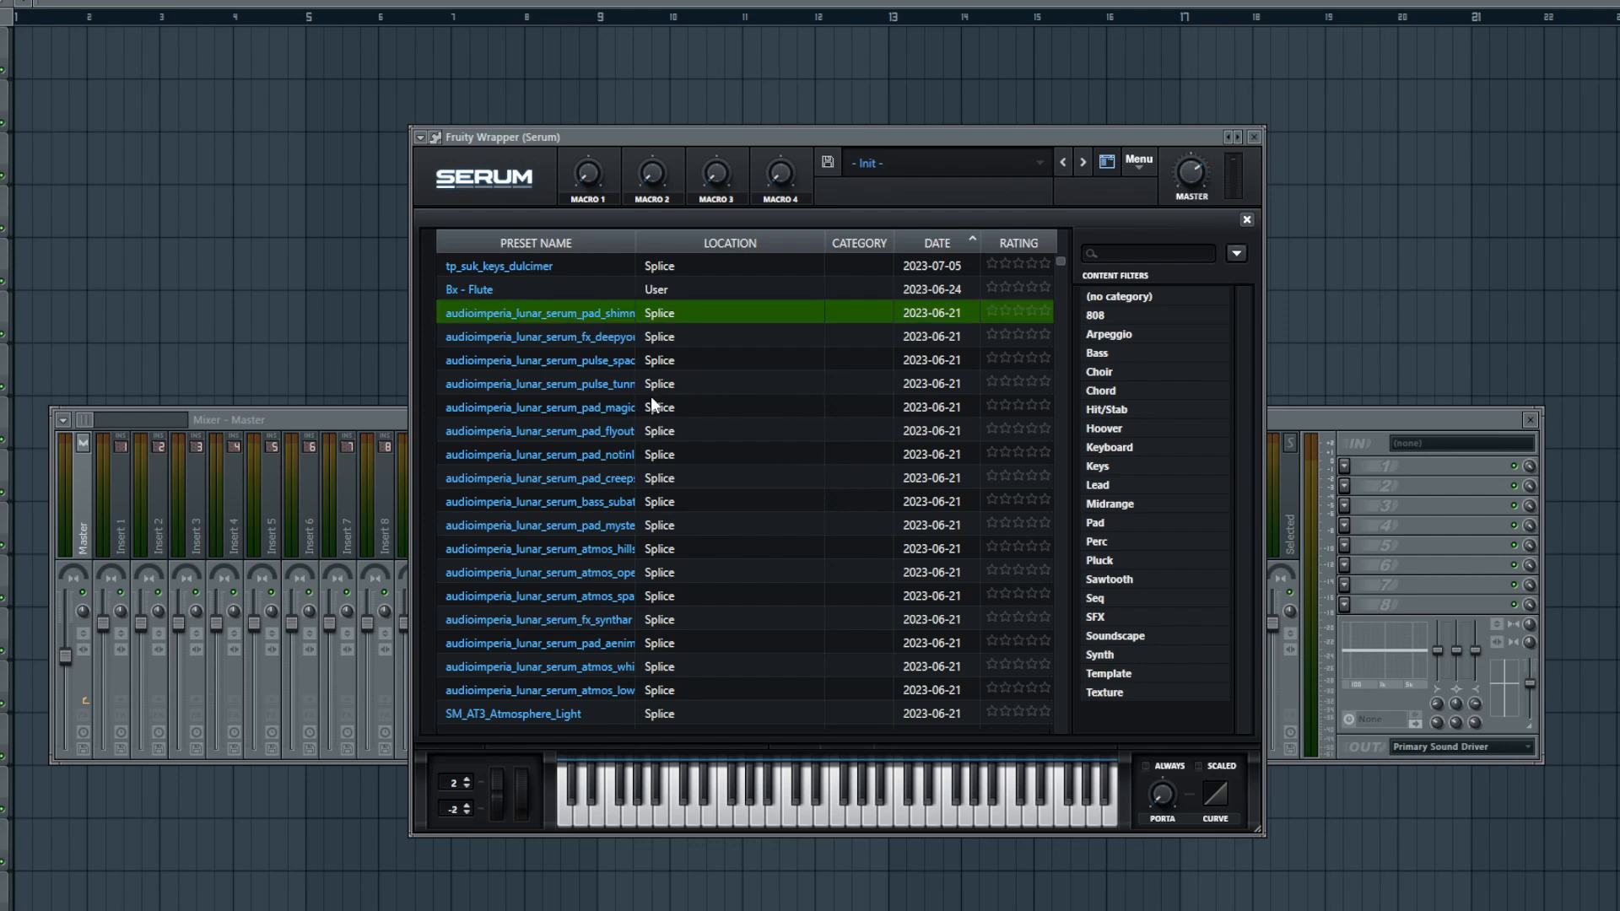
click(566, 336)
click(585, 359)
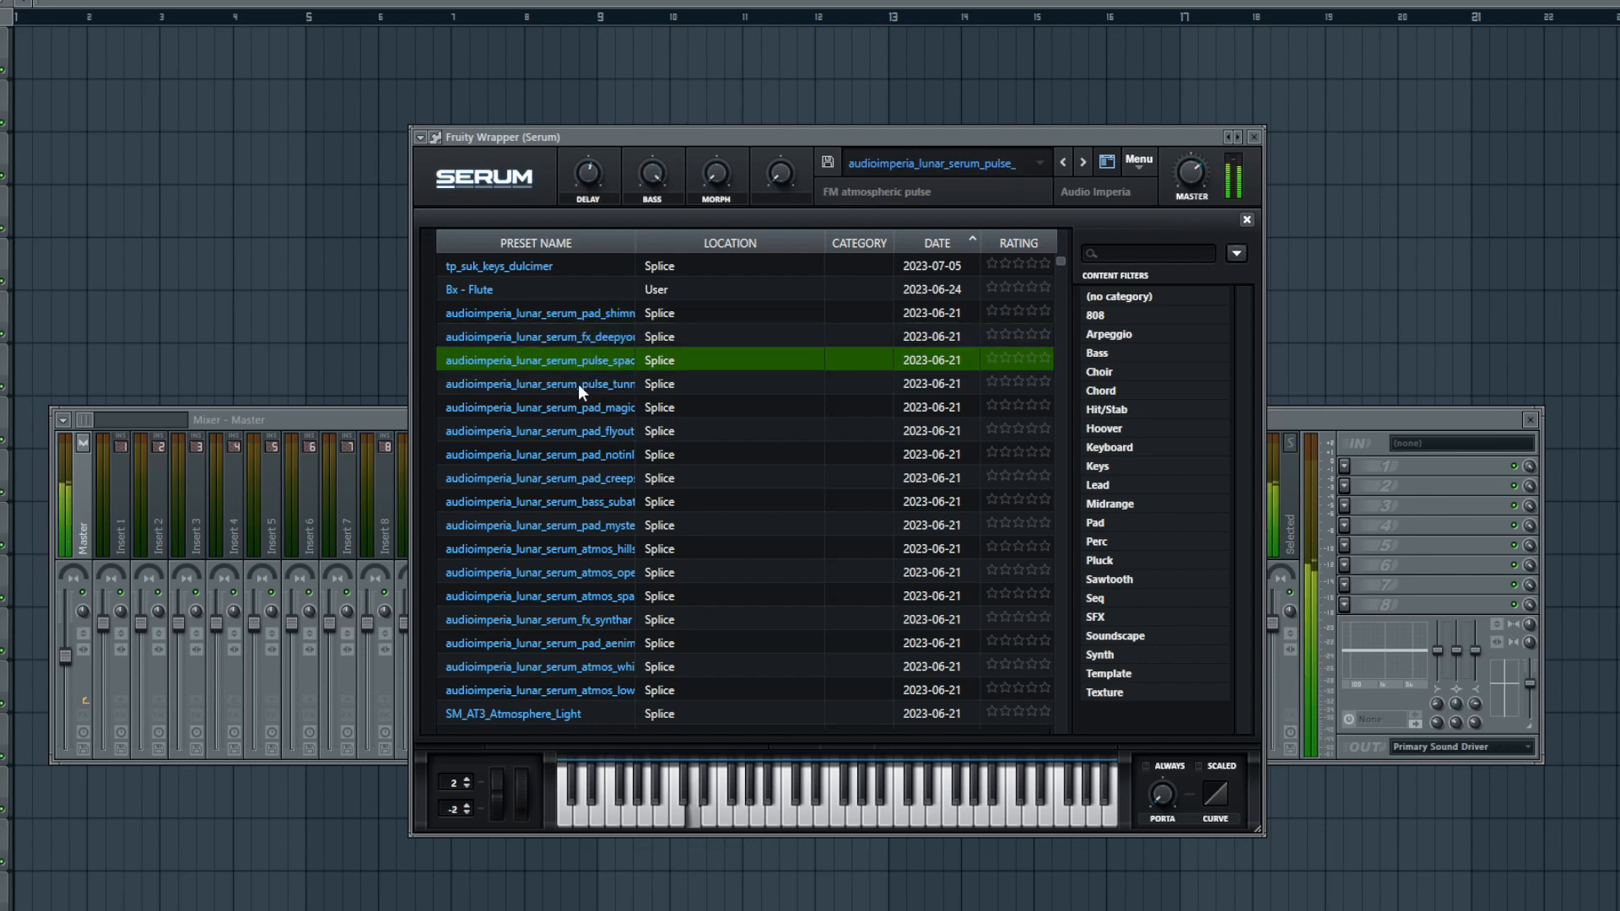
click(579, 383)
click(587, 405)
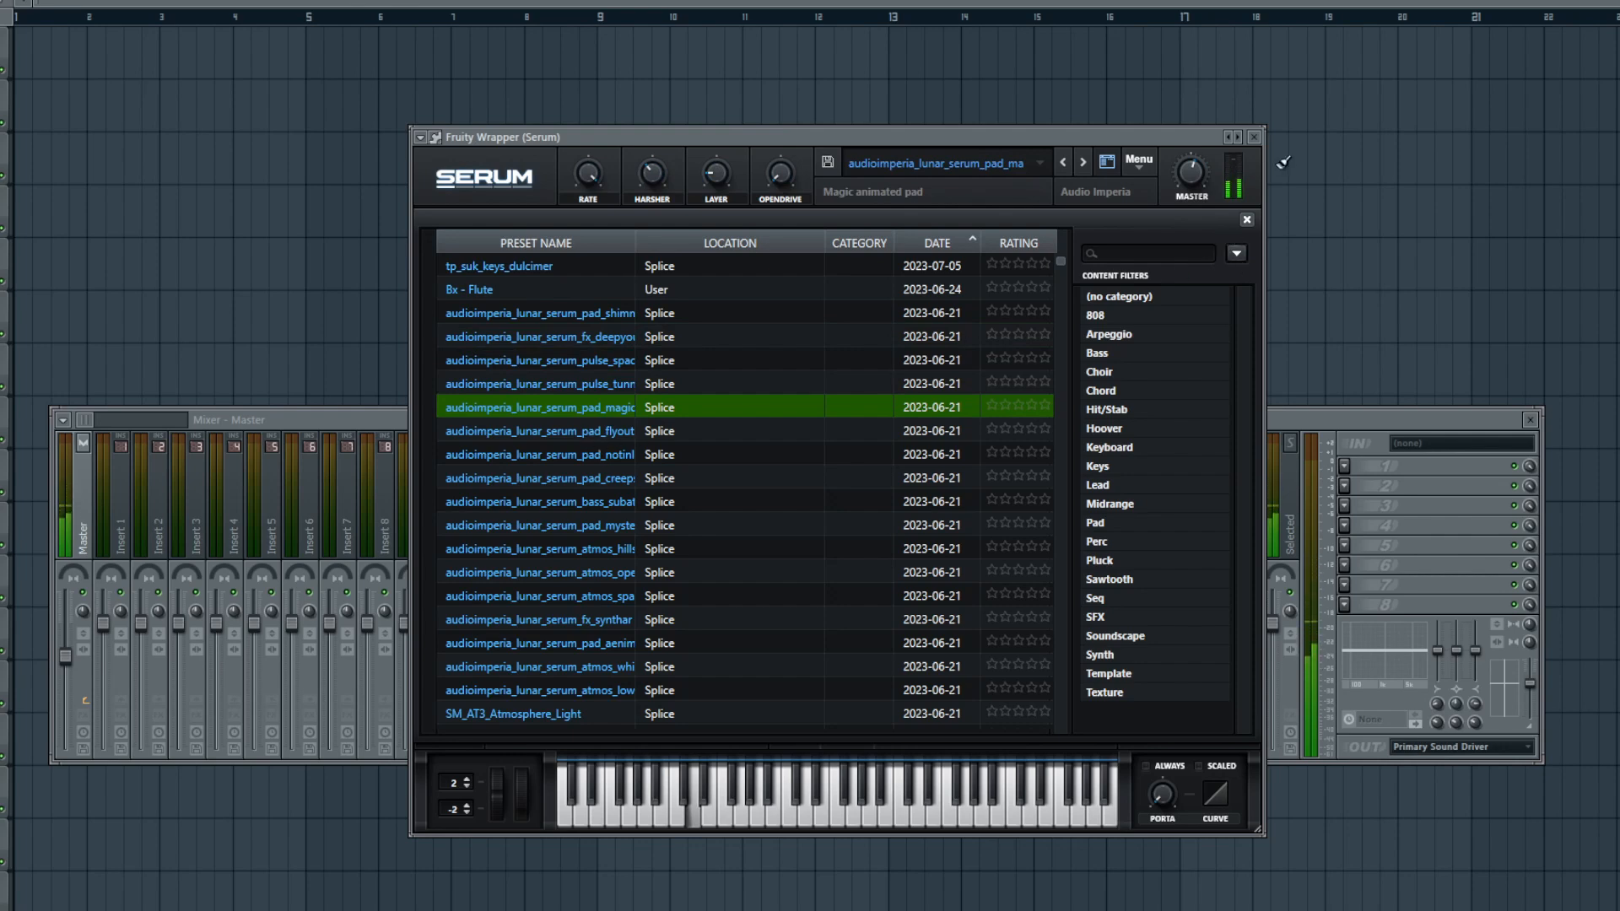
- Audition the SM_NPP_Keys_IntimatePiano, shs_goth_bass_guitar_Vitriol and shs_goth_bass_guitar_Dye presets further down the list
scroll(566, 632, down, 4)
scroll(582, 590, down, 15)
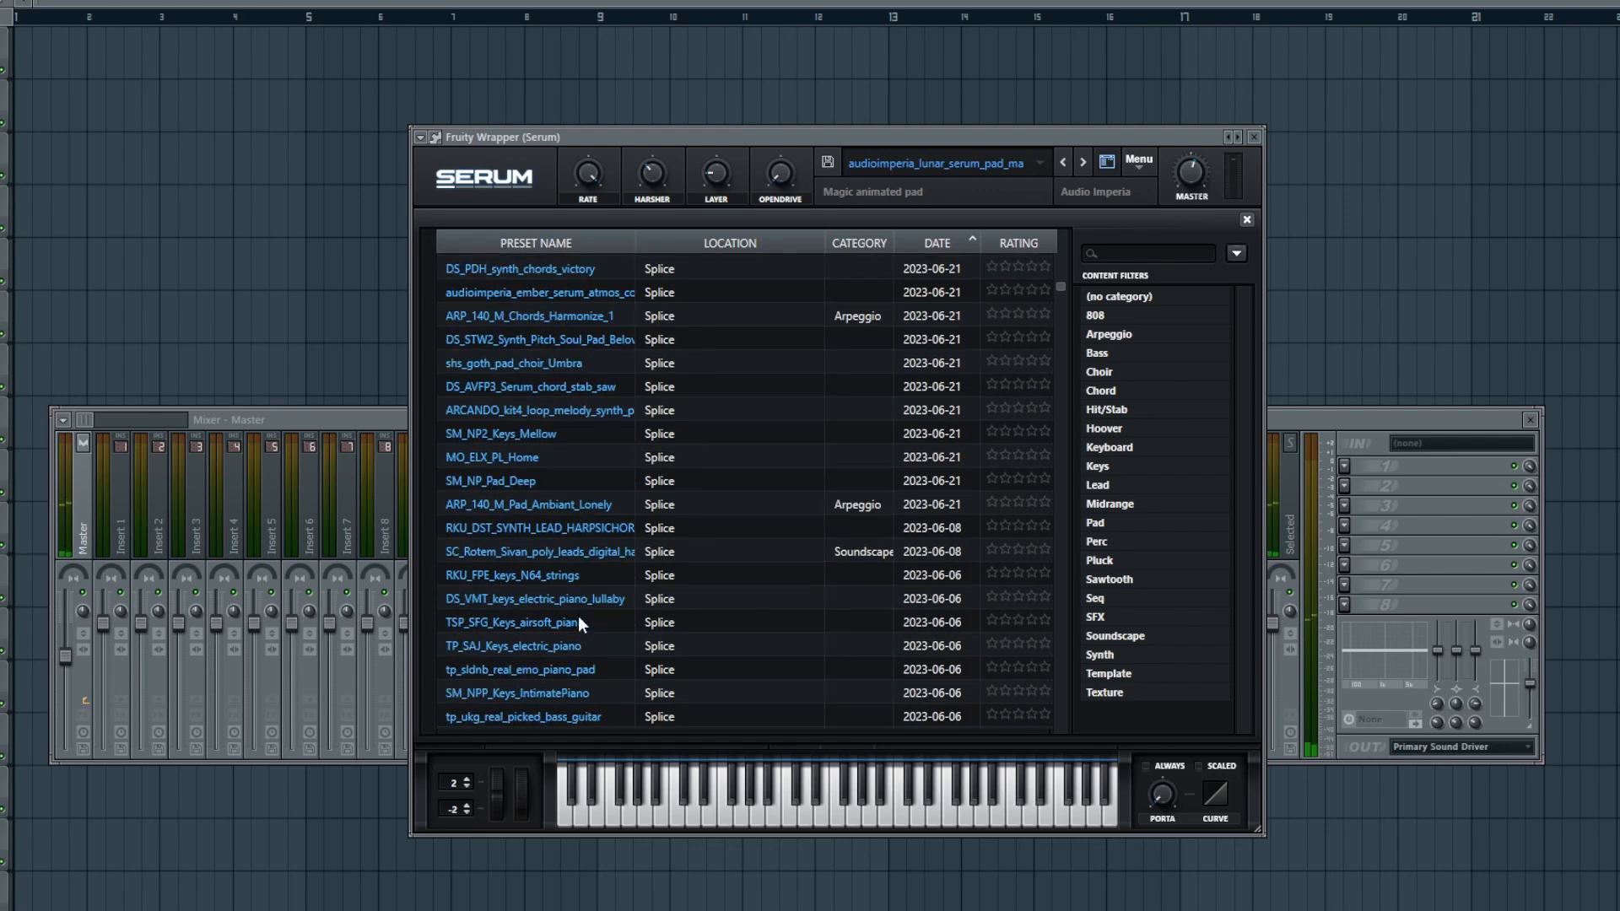
scroll(579, 622, down, 4)
click(564, 463)
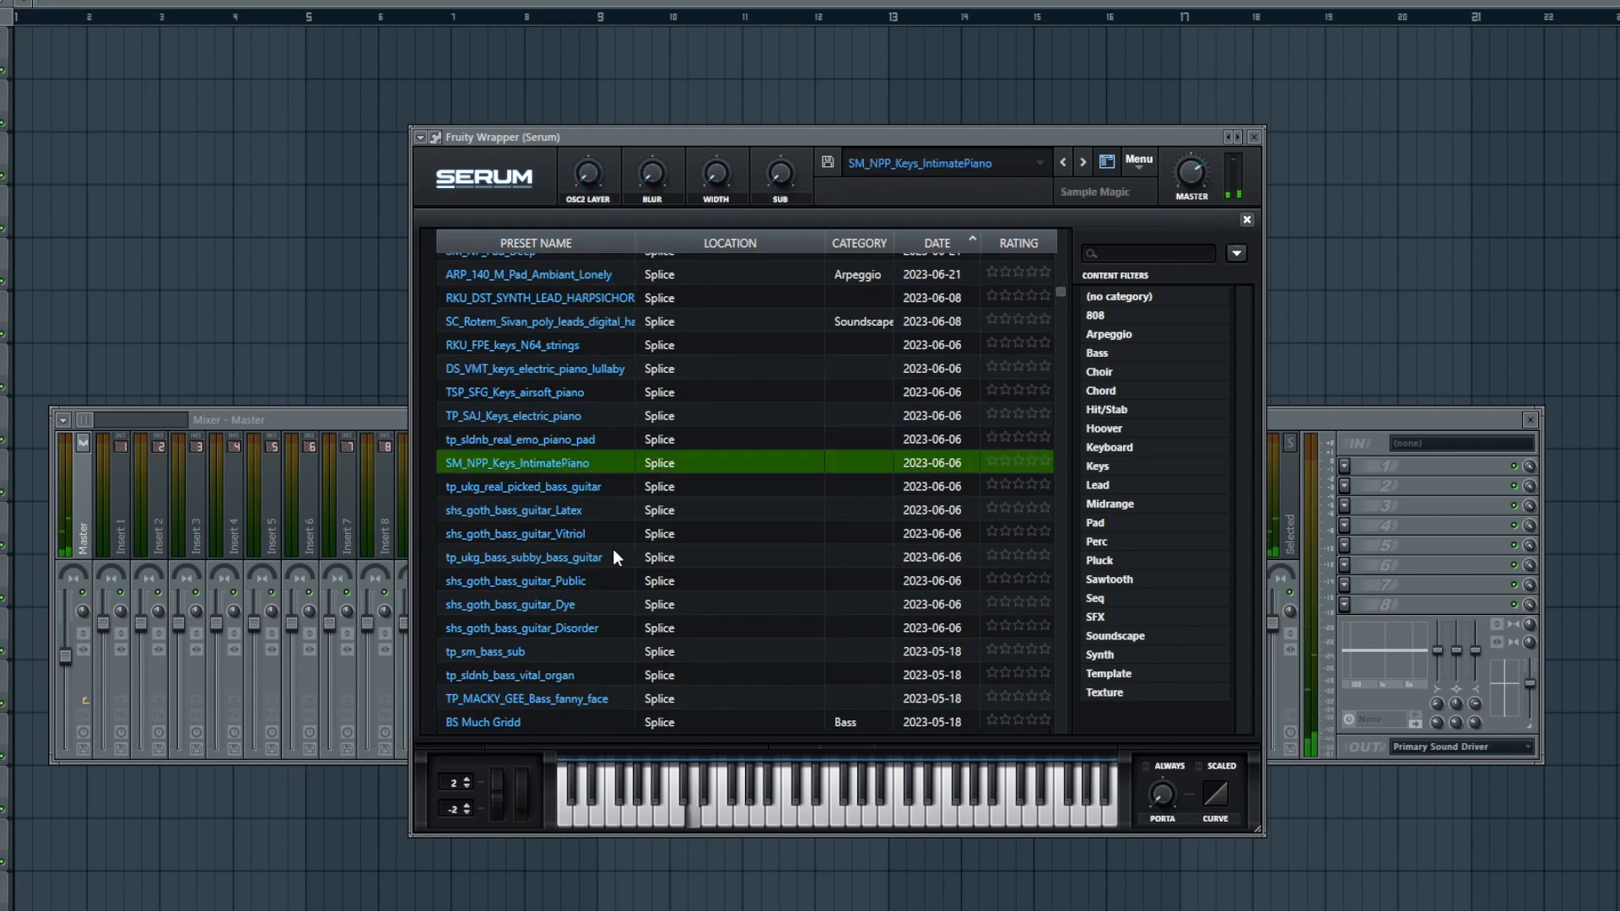
click(565, 534)
click(570, 605)
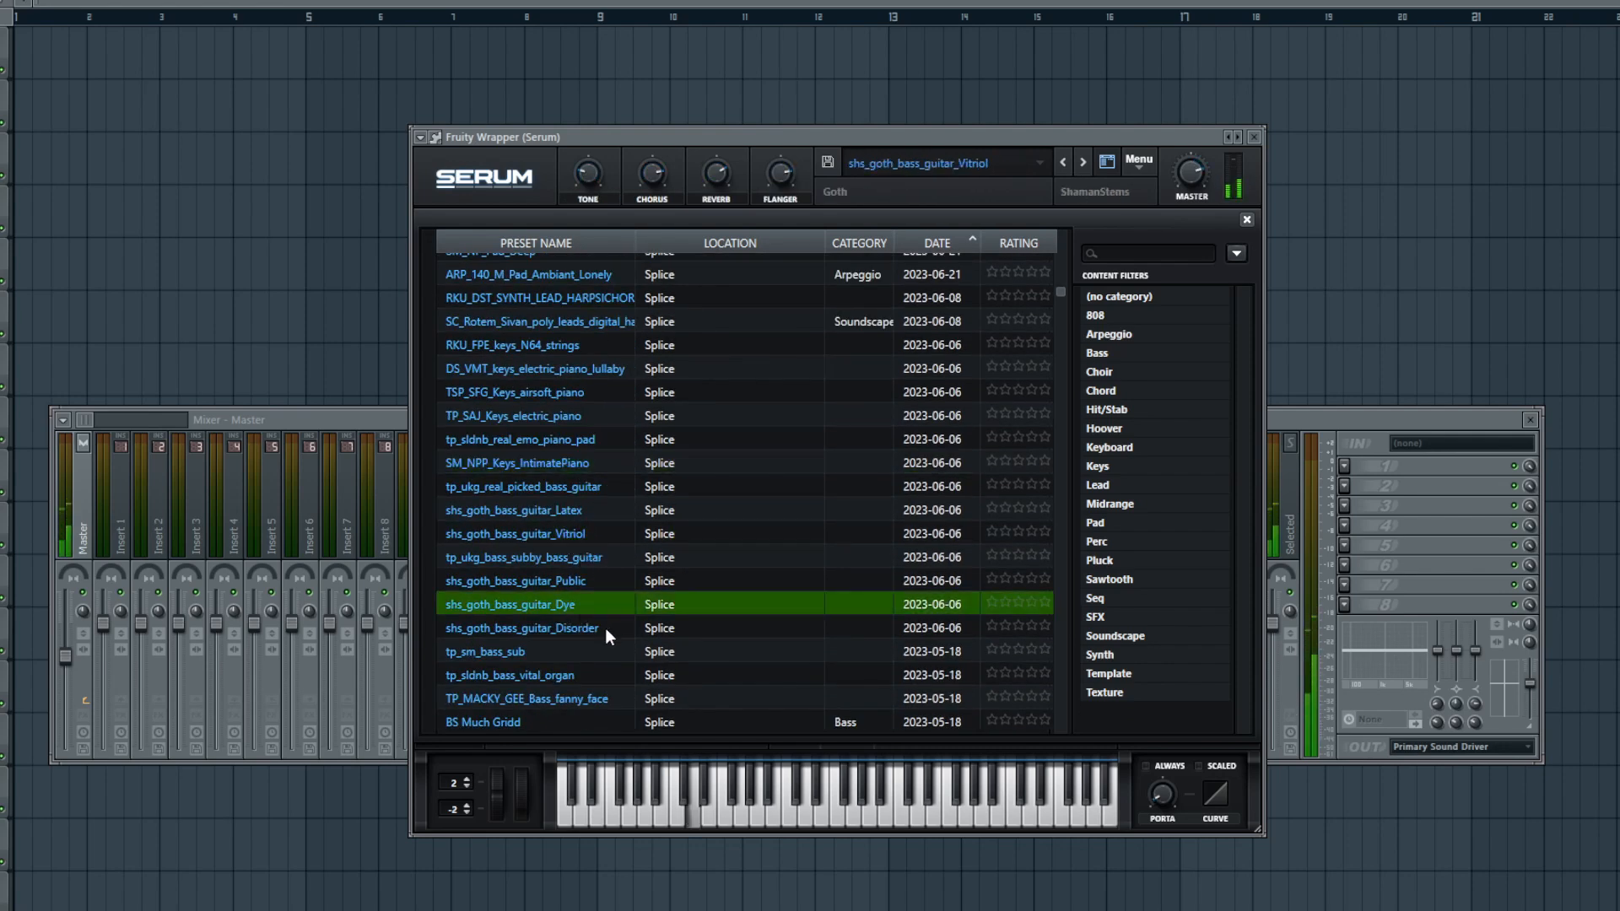
- Filter the presets to the Pad category and try PAD Heavens, PAD Real Strings and PD Synthetic Dreams [NASKO]
scroll(599, 630, down, 4)
scroll(591, 628, down, 3)
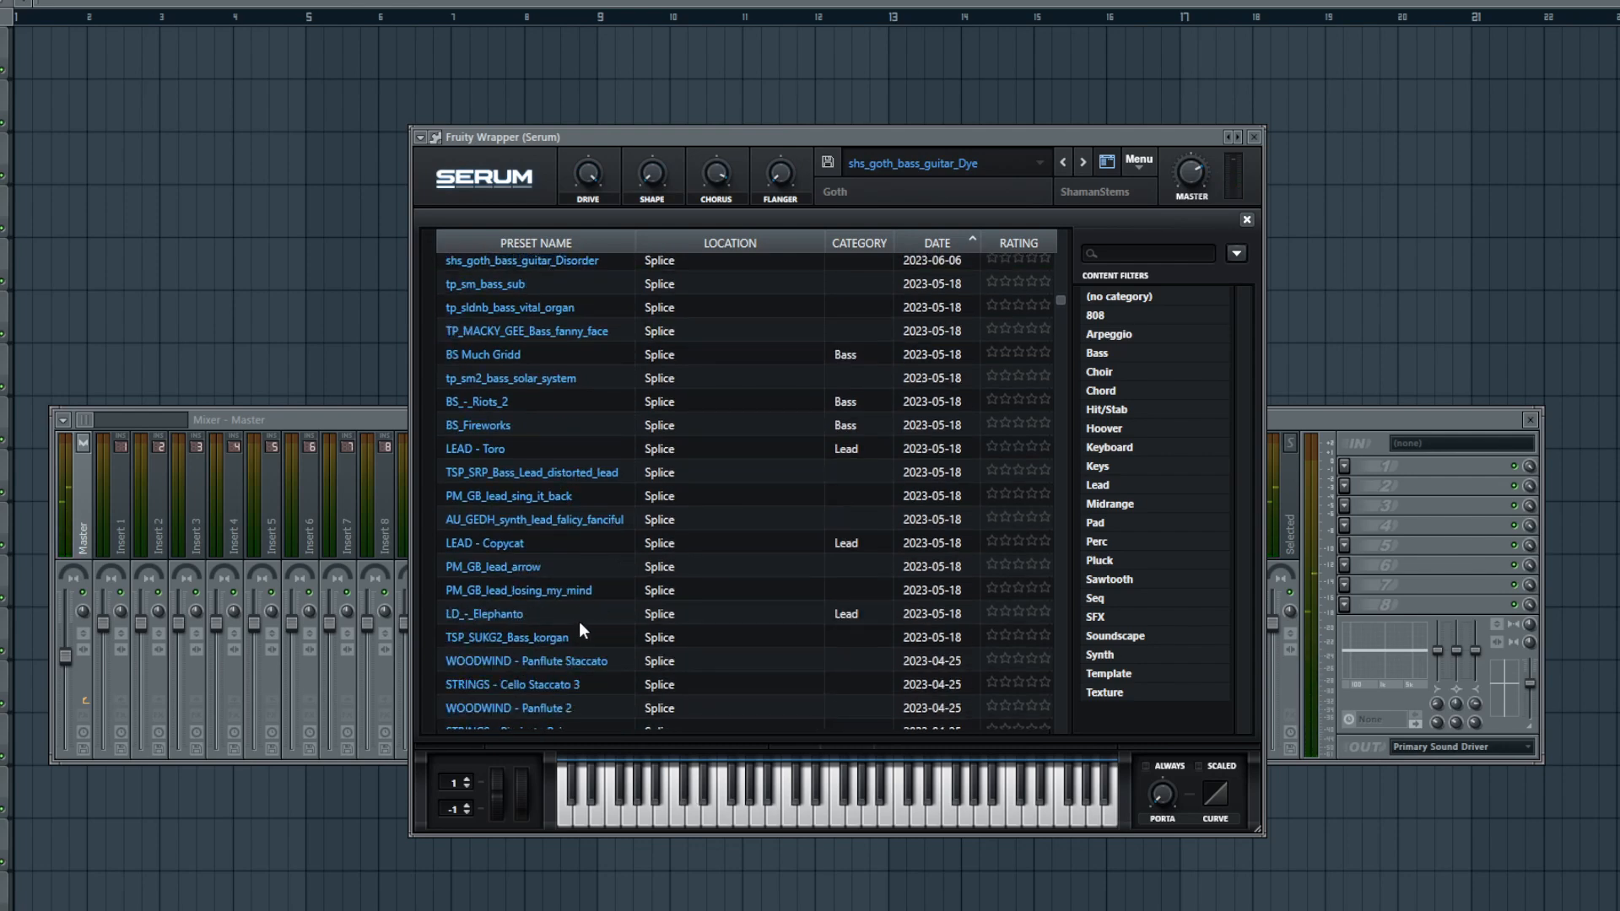
scroll(596, 582, down, 7)
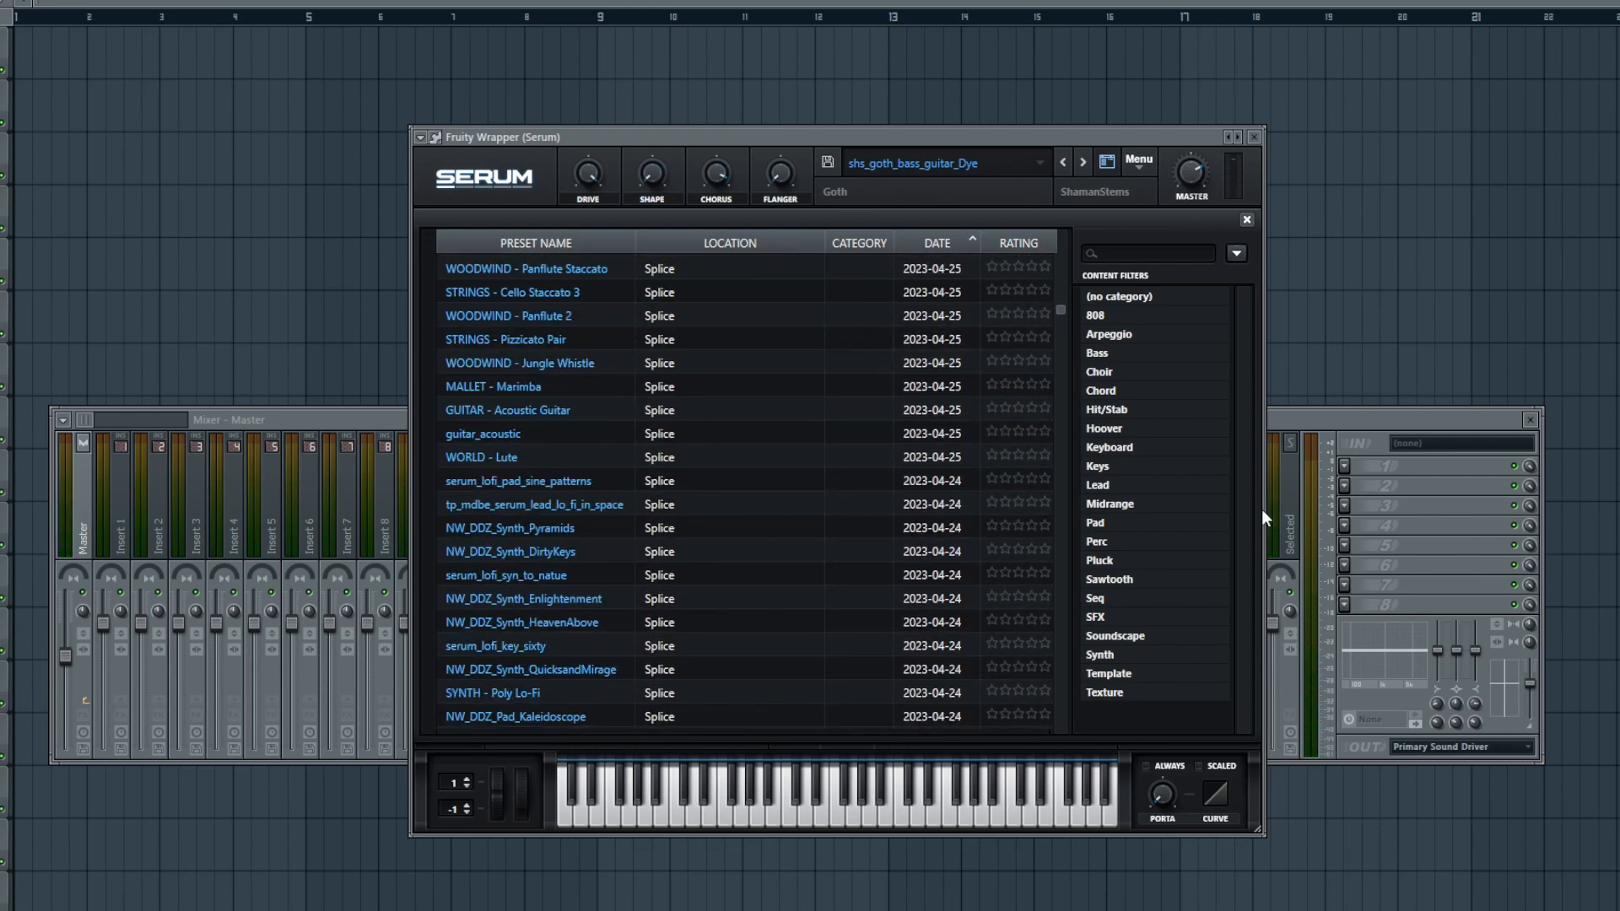
click(1096, 524)
scroll(540, 560, down, 2)
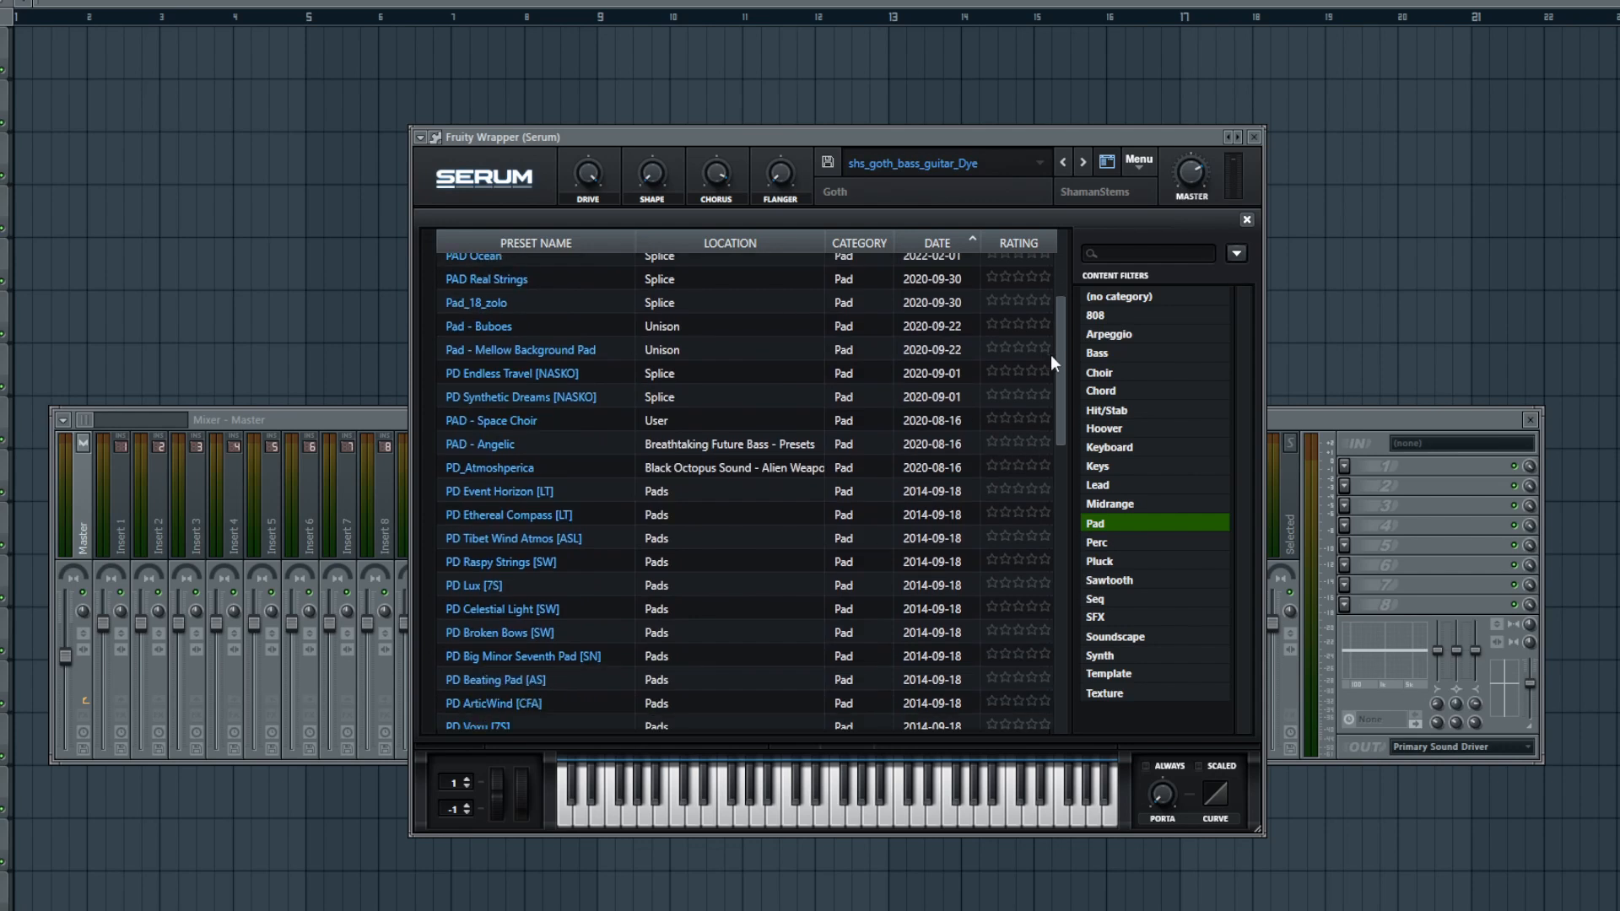
scroll(1060, 347, up, 2)
click(482, 336)
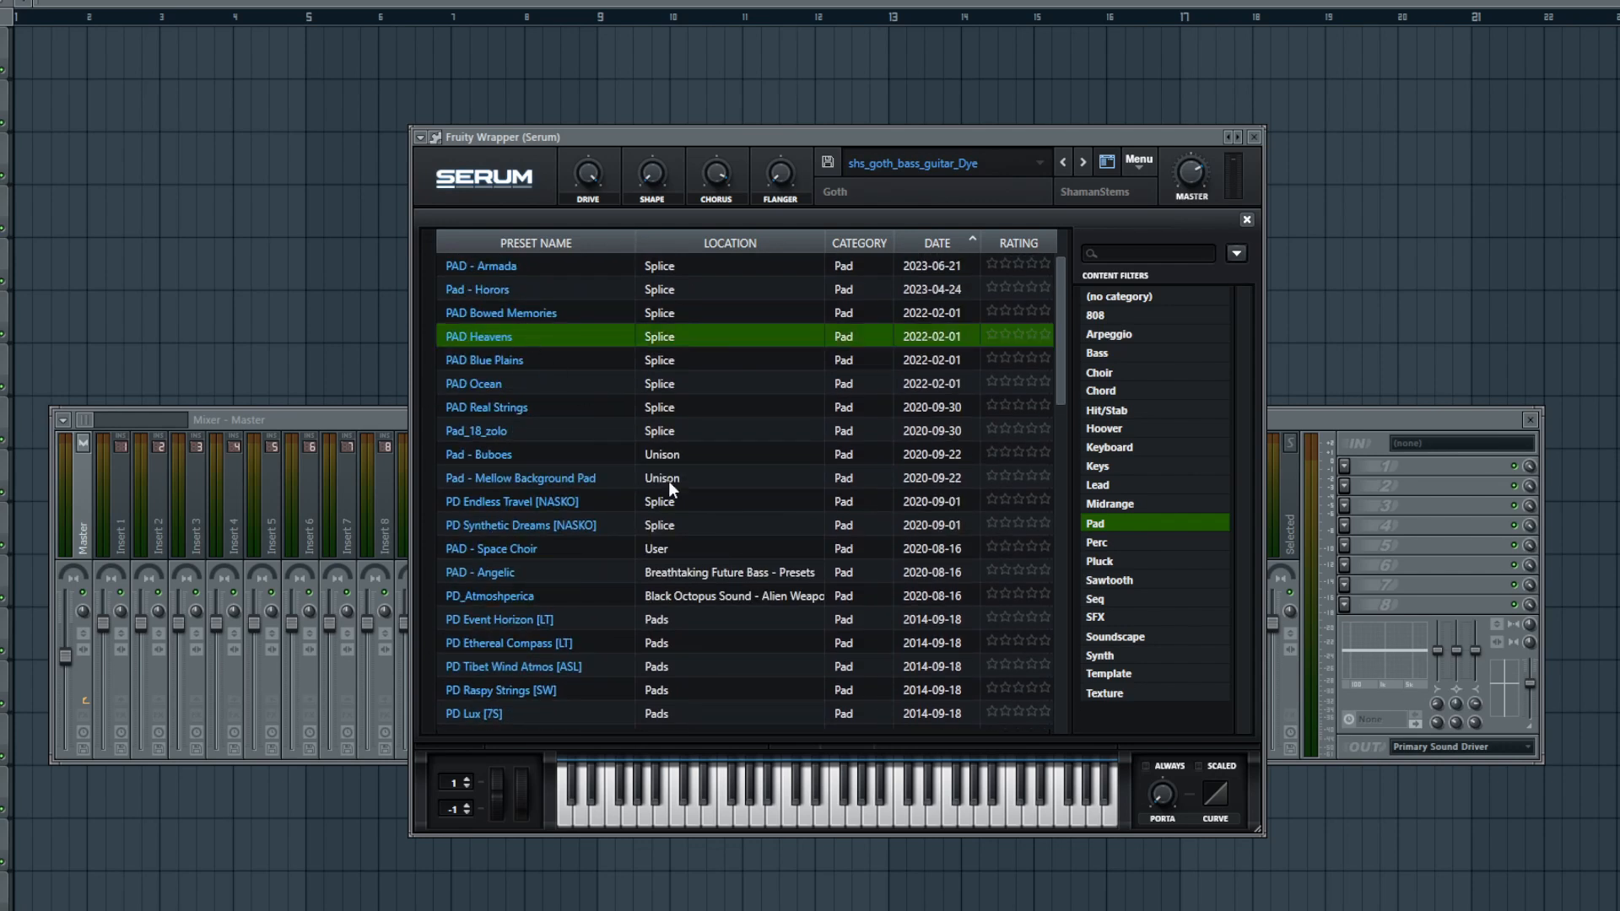
click(570, 410)
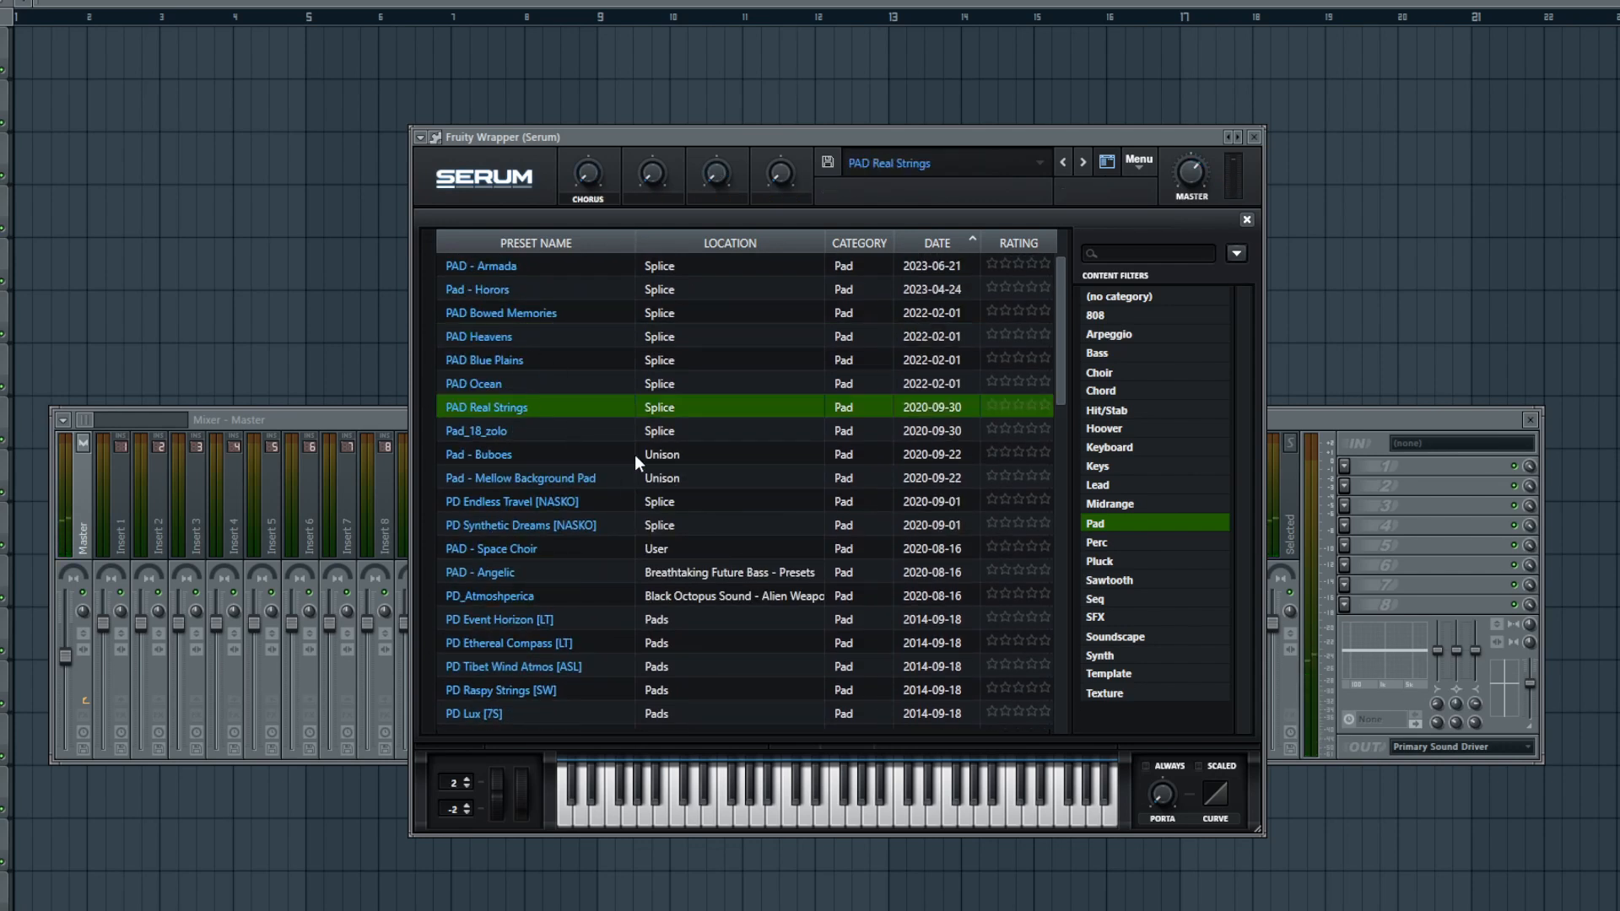
click(519, 524)
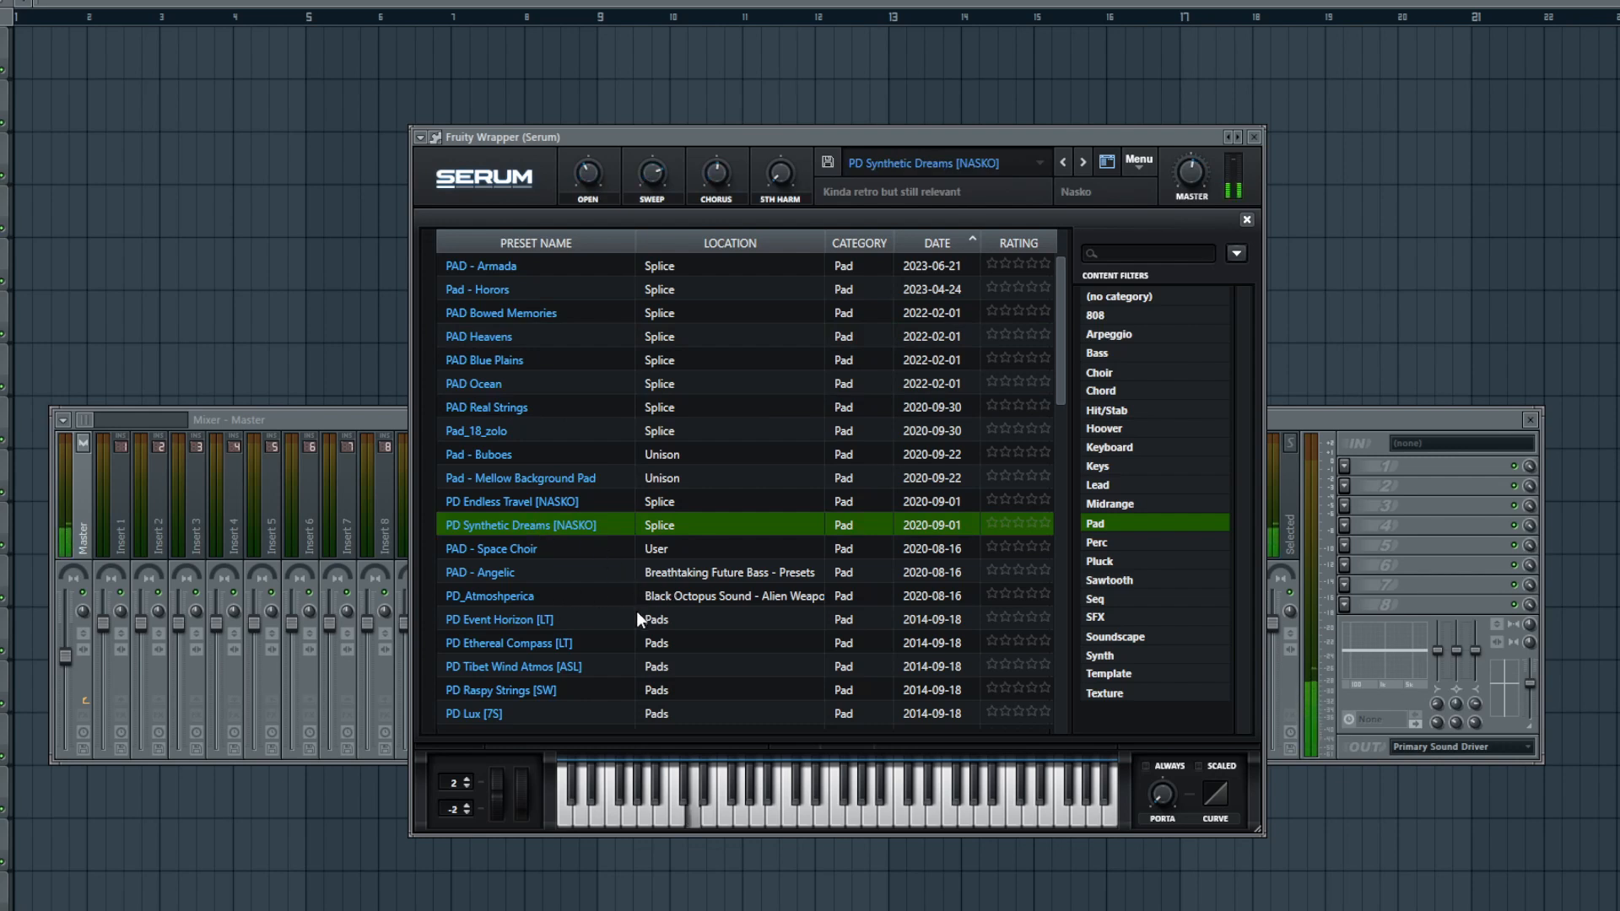
- Audition the pad presets PD Ethereal Compass [LT], PD_Atmoshperica, PAD - Angelic and PAD - Space Choir
scroll(636, 610, down, 2)
click(563, 582)
scroll(573, 582, down, 2)
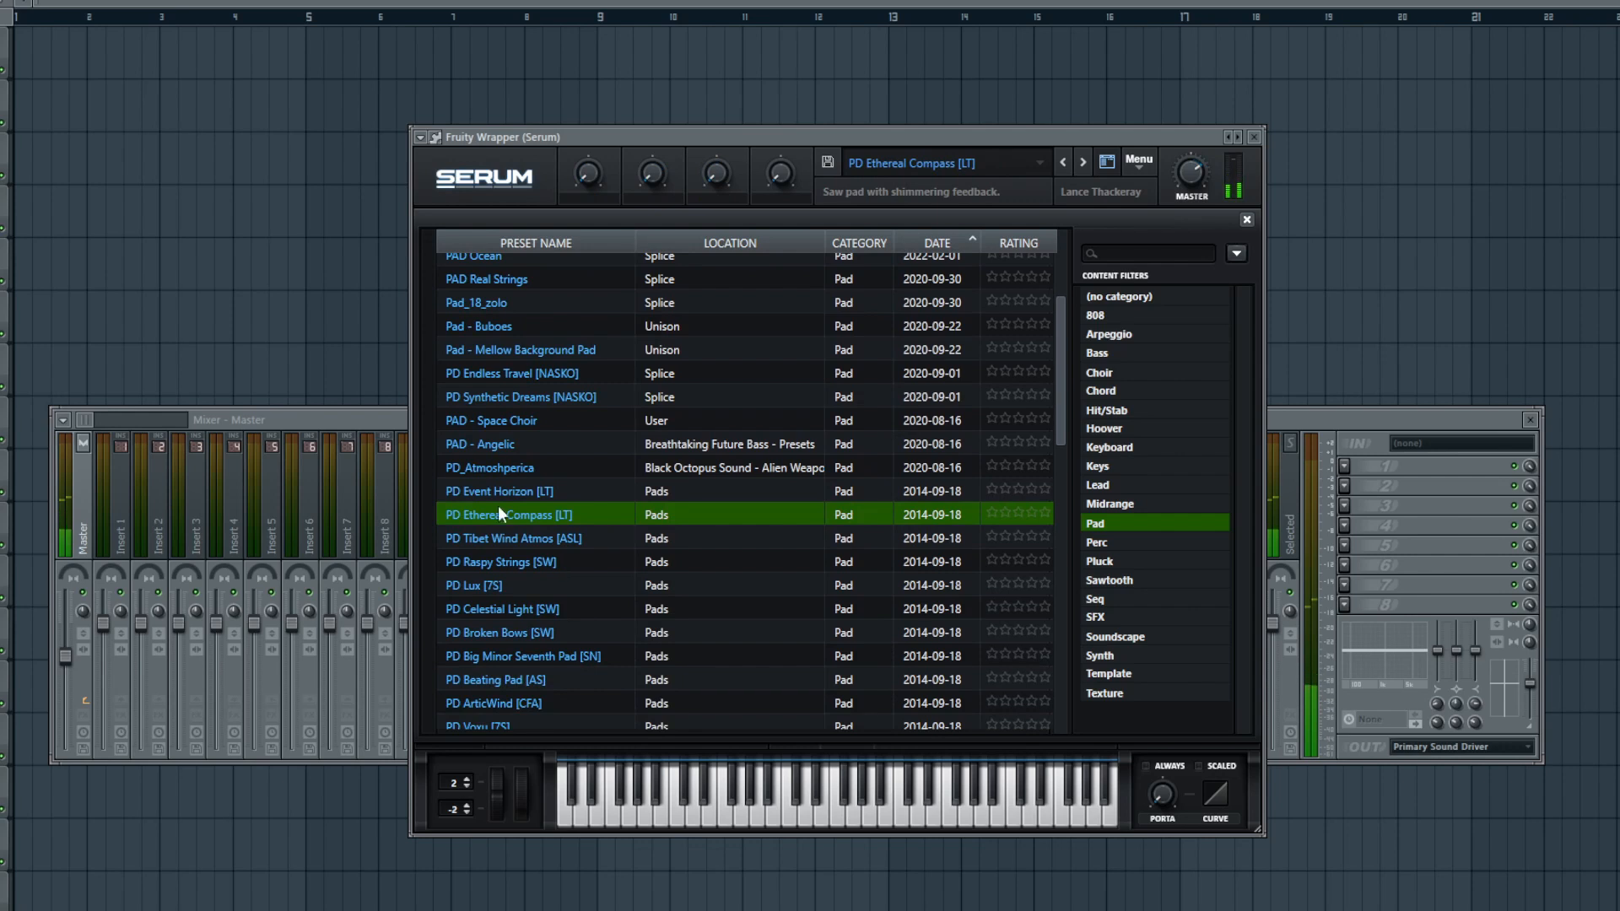
click(503, 471)
click(564, 440)
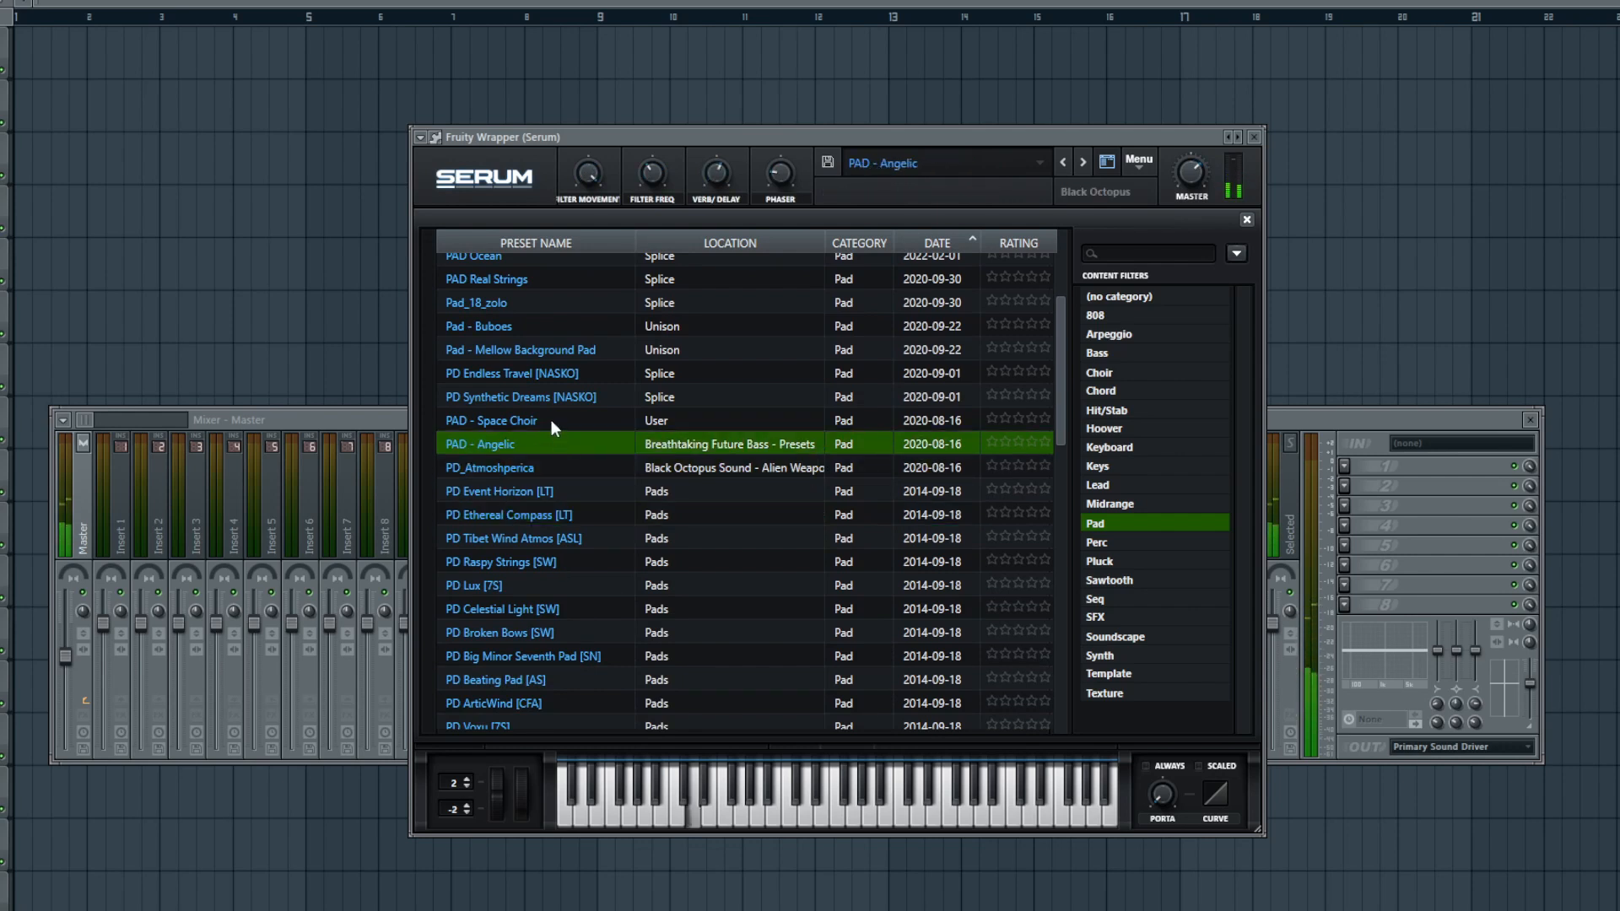
click(551, 419)
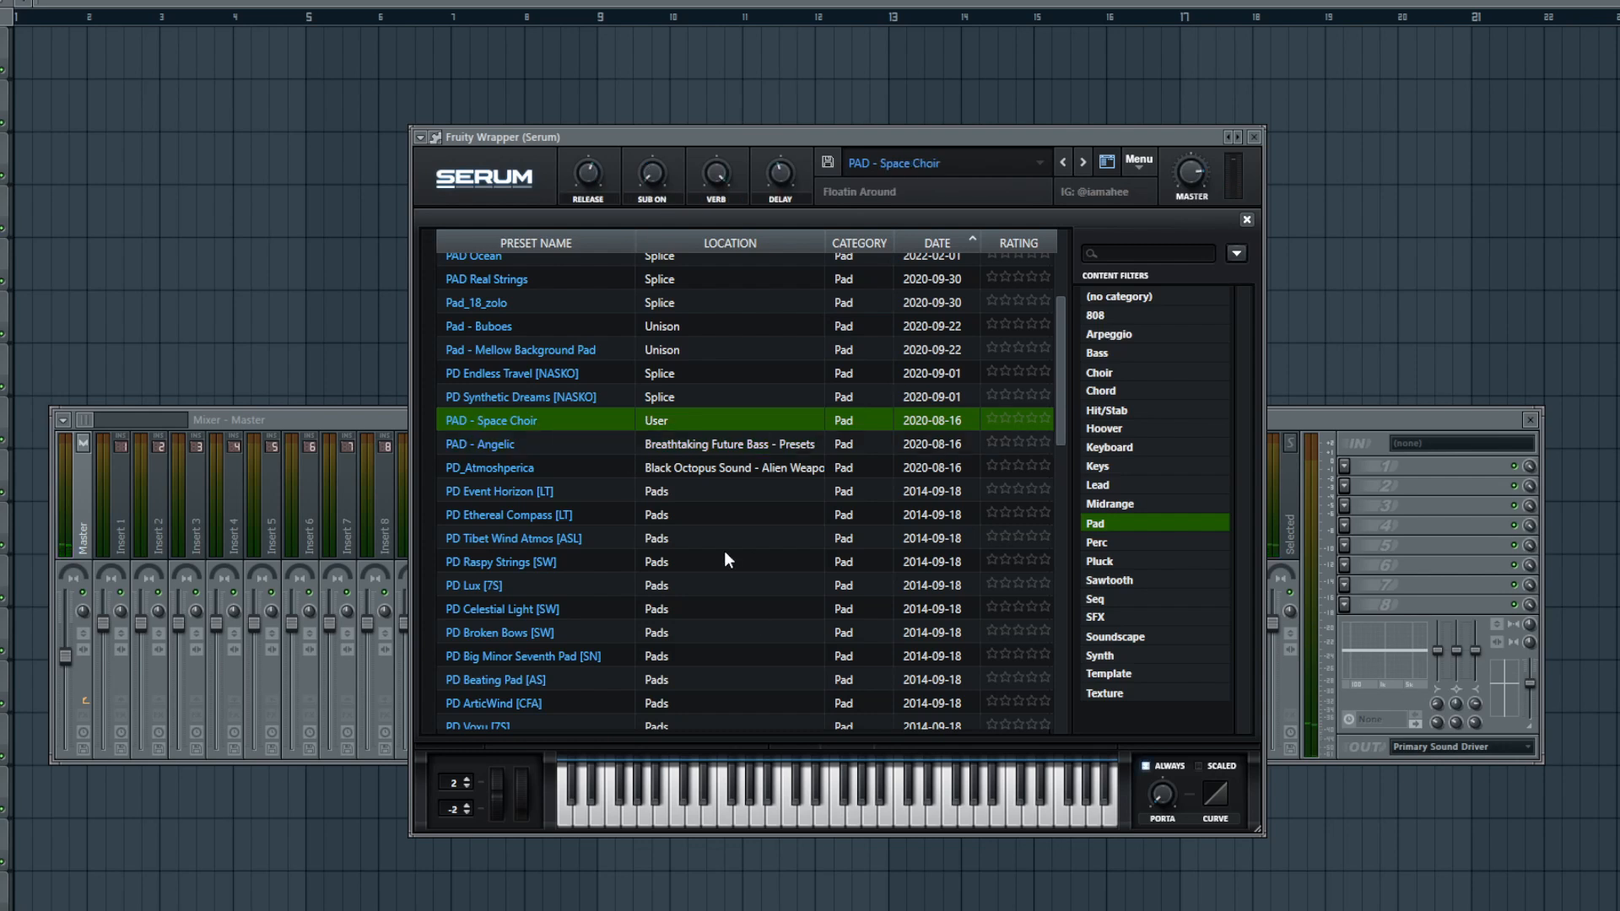
- Compare PD Synthetic Dreams [NASKO] with PD Endless Travel [NASKO], keep Endless Travel loaded, and close Serum's window
scroll(725, 557, up, 3)
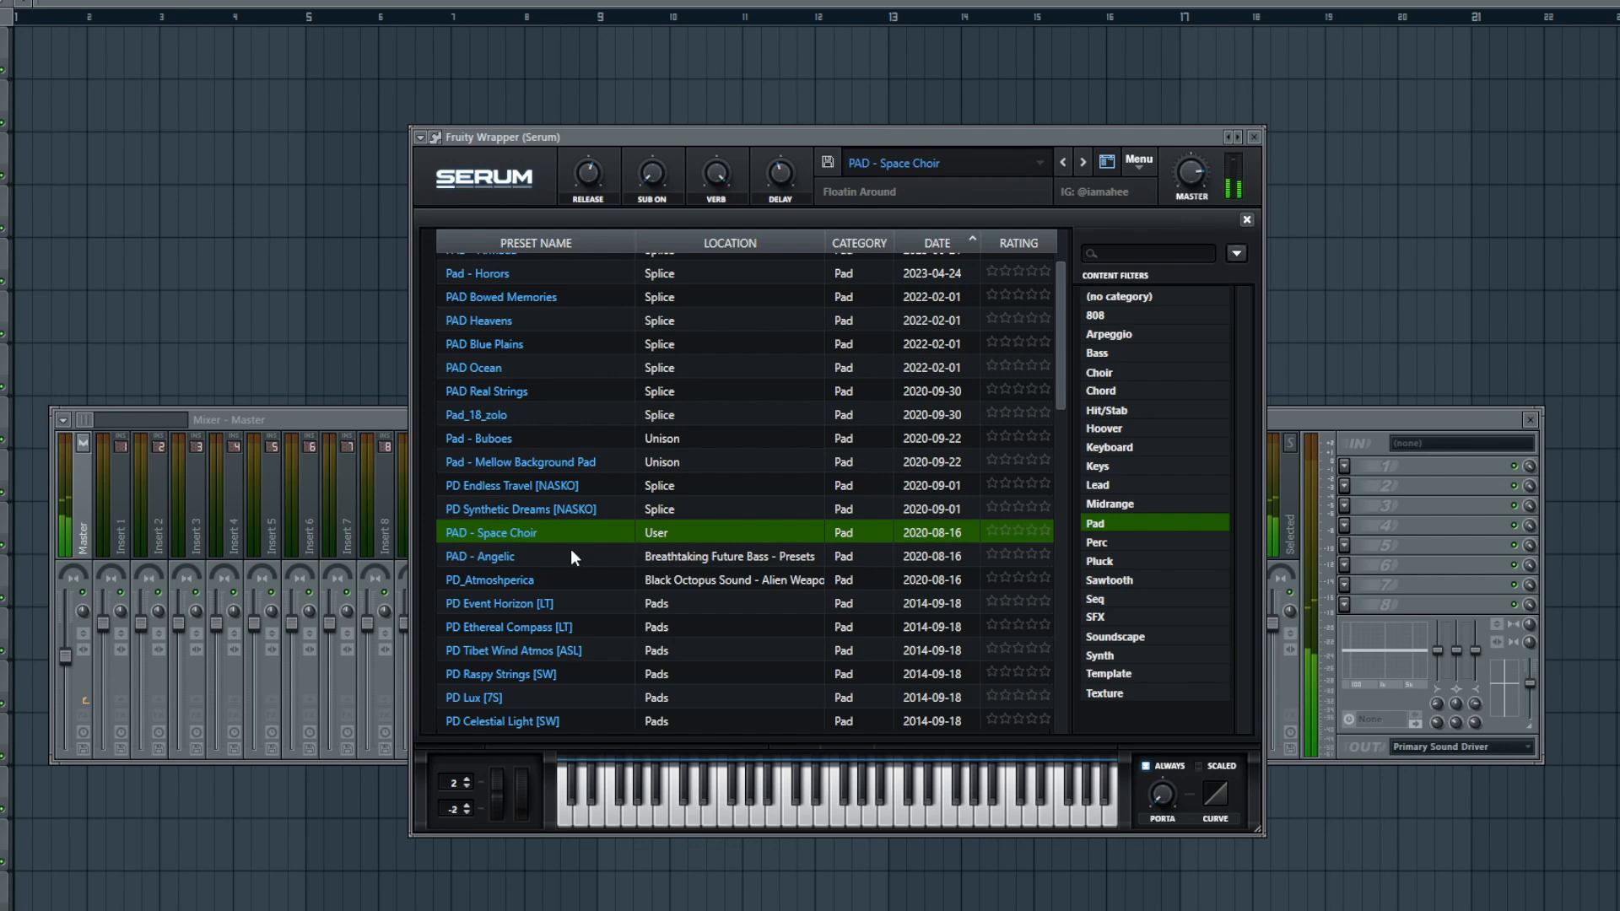
click(557, 507)
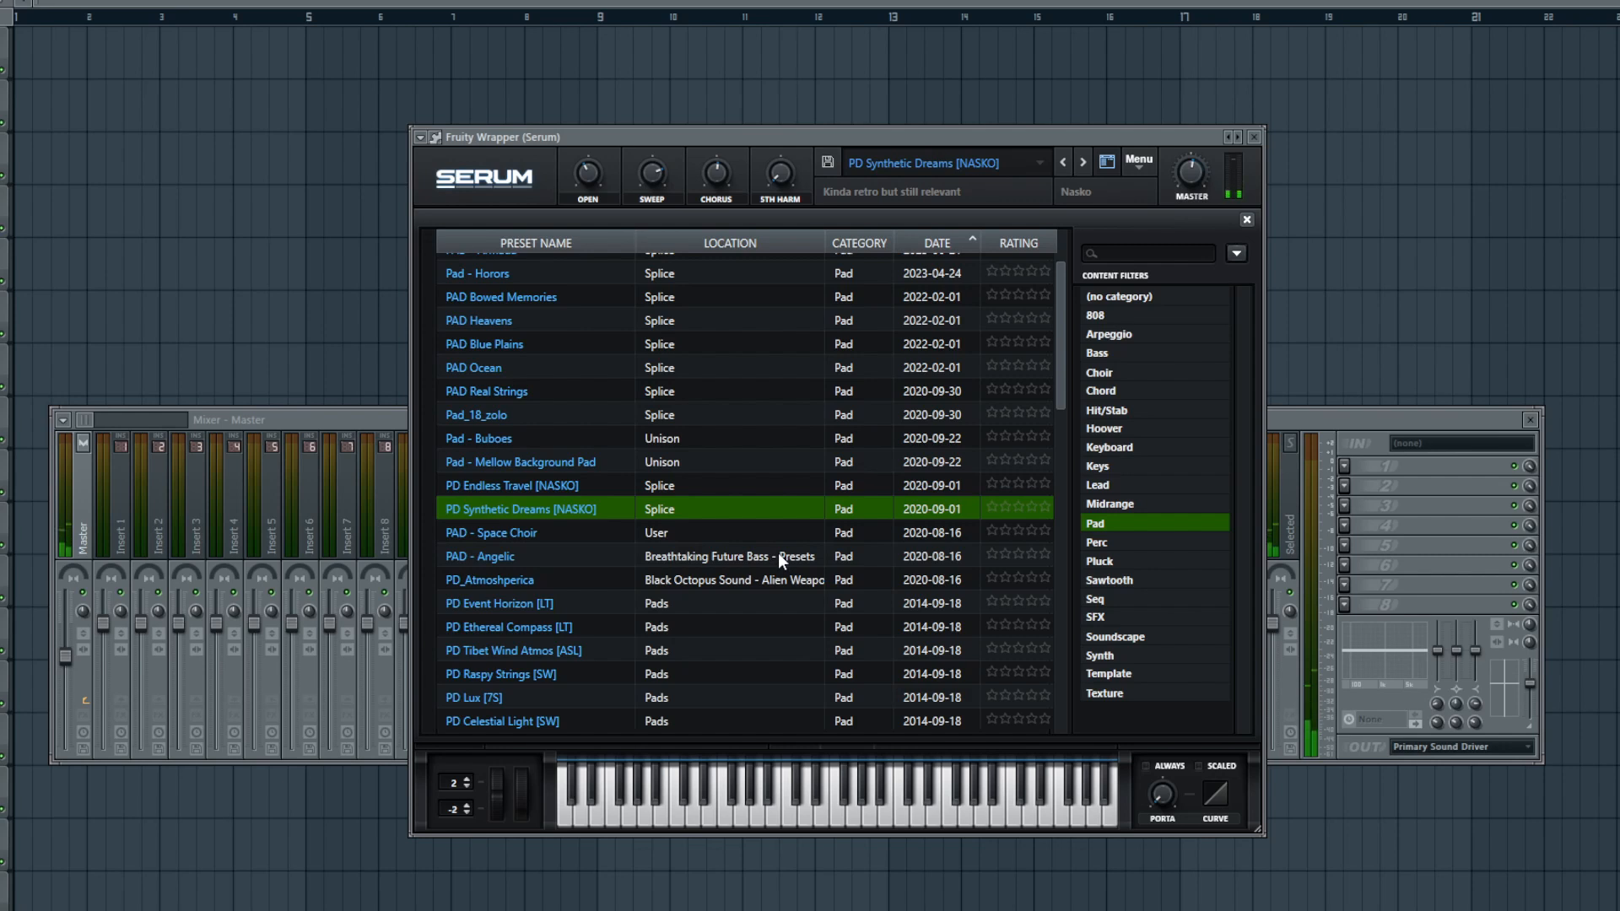
click(552, 486)
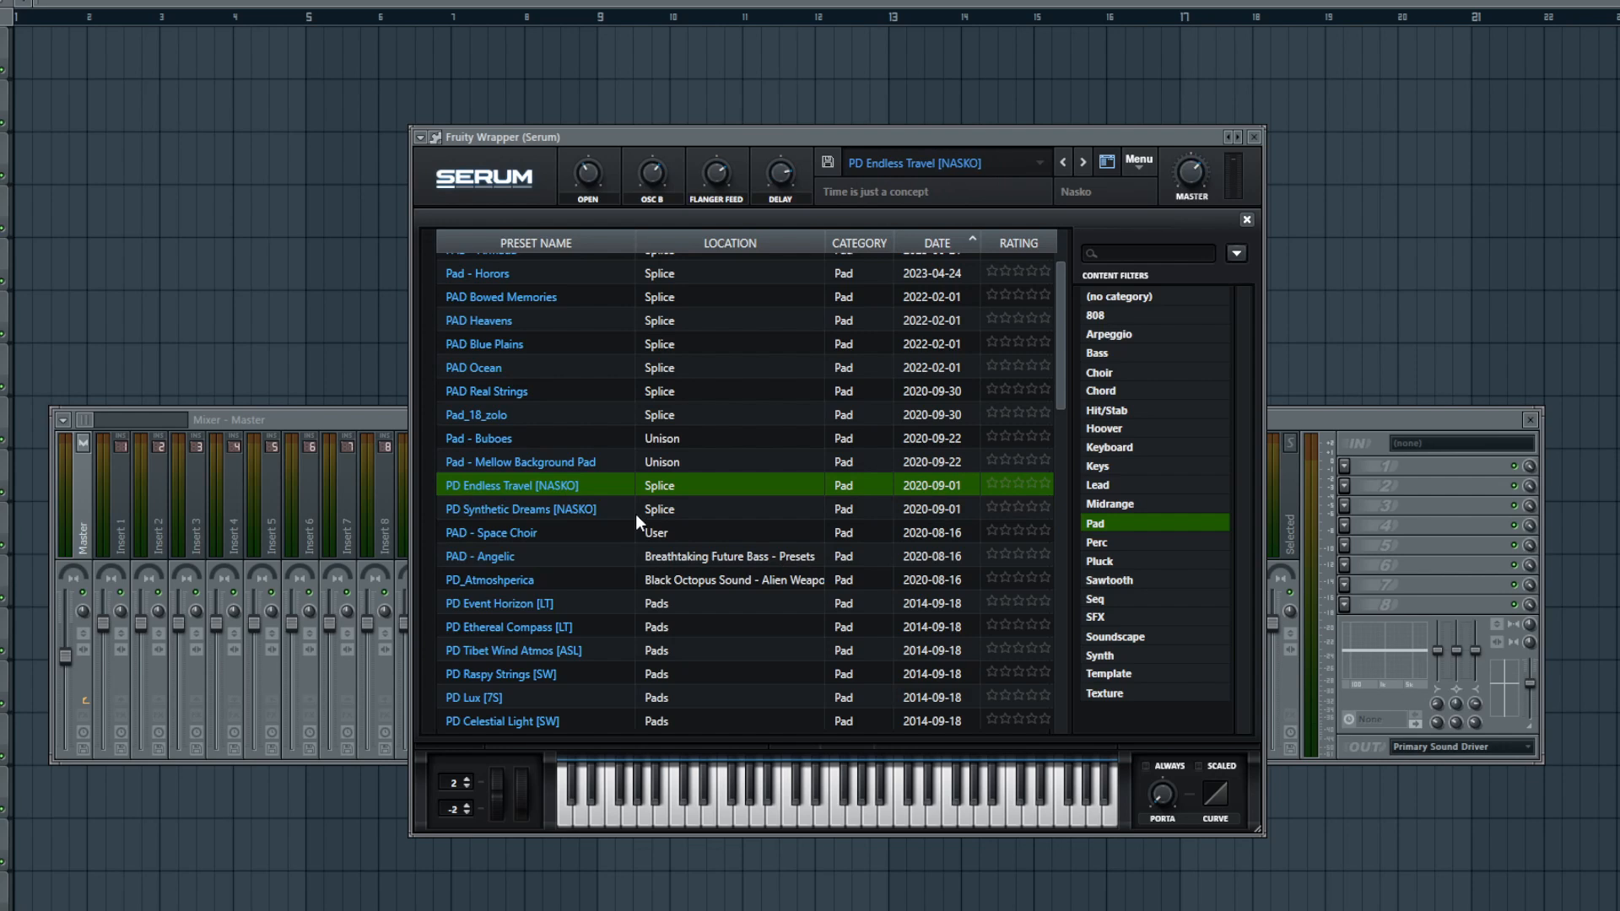
scroll(641, 532, up, 1)
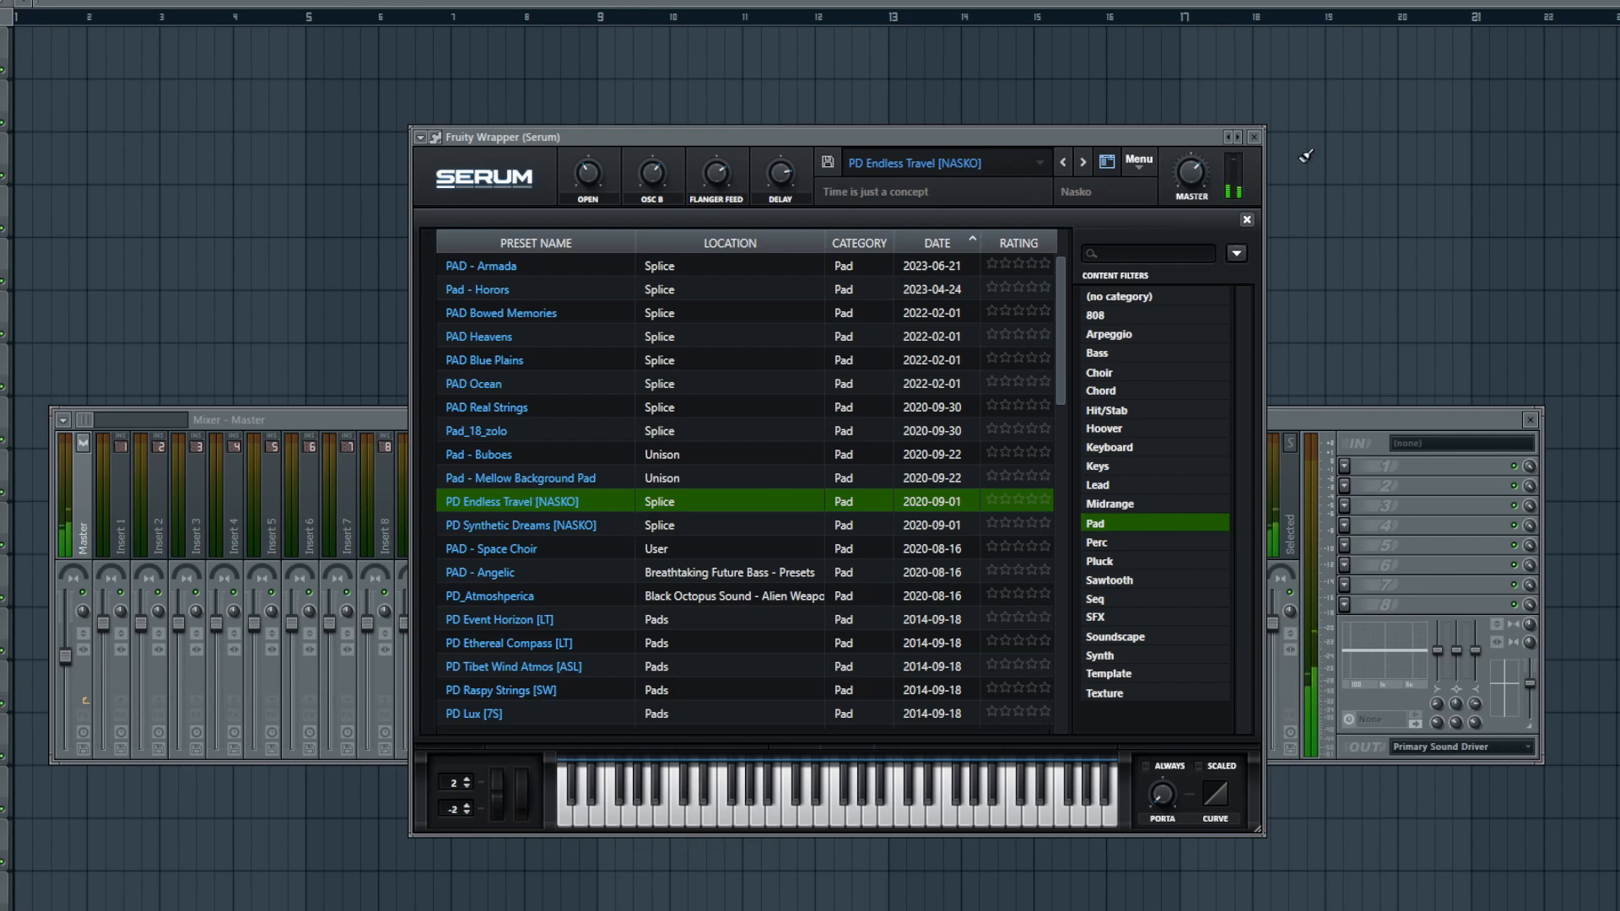
click(1253, 136)
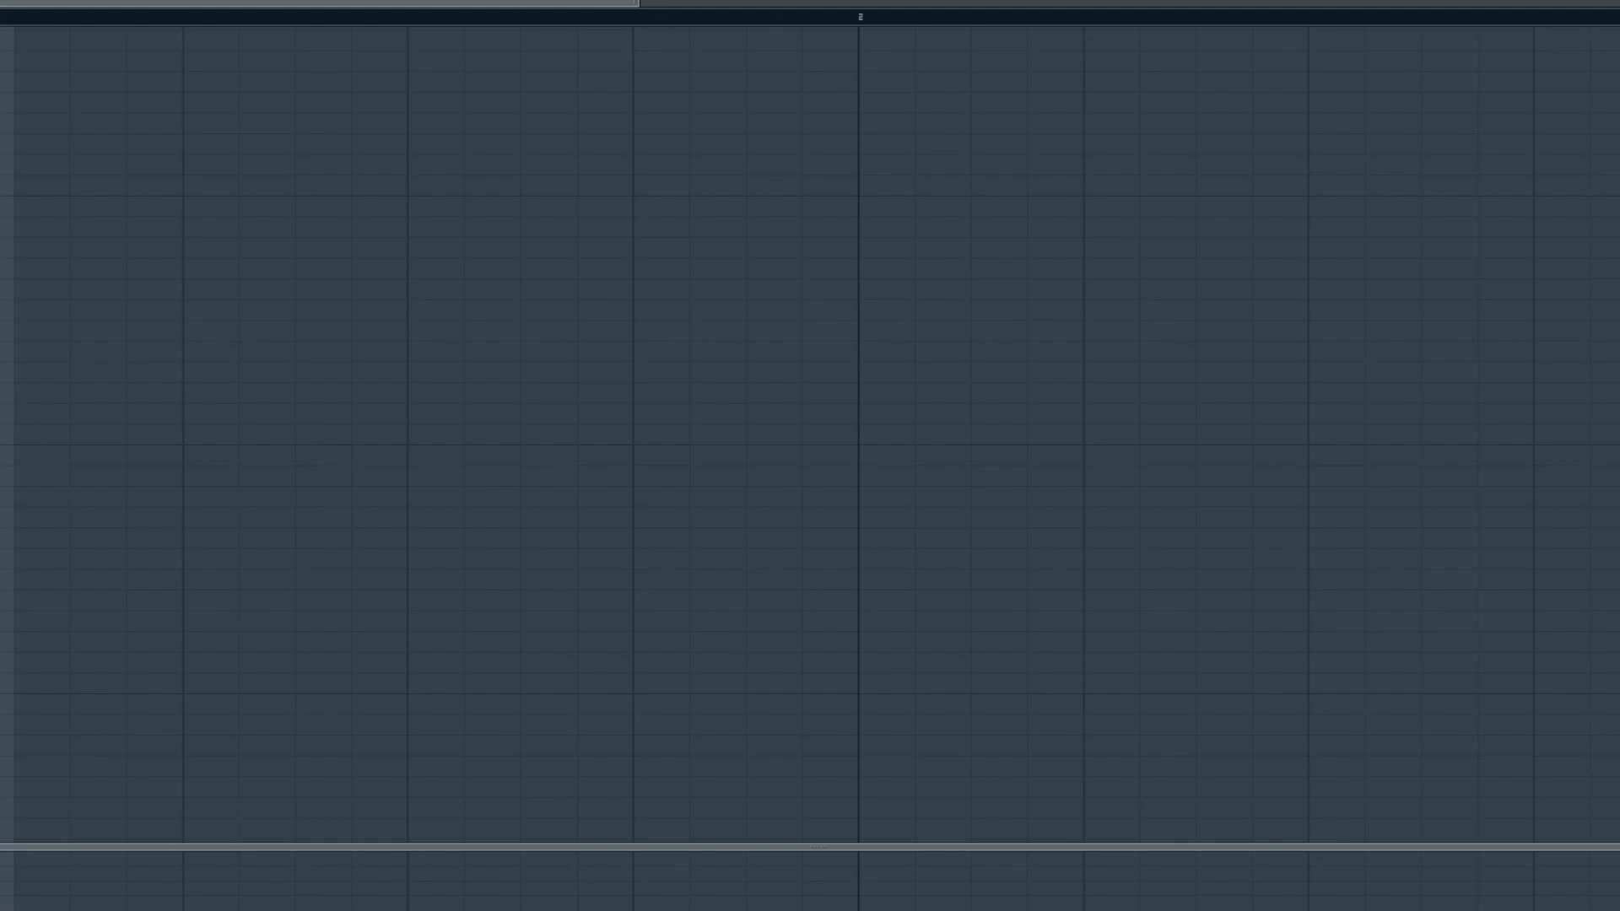
- Draw a four-bar low D note from the start of the Serum pattern and play it back
scroll(474, 406, down, 4)
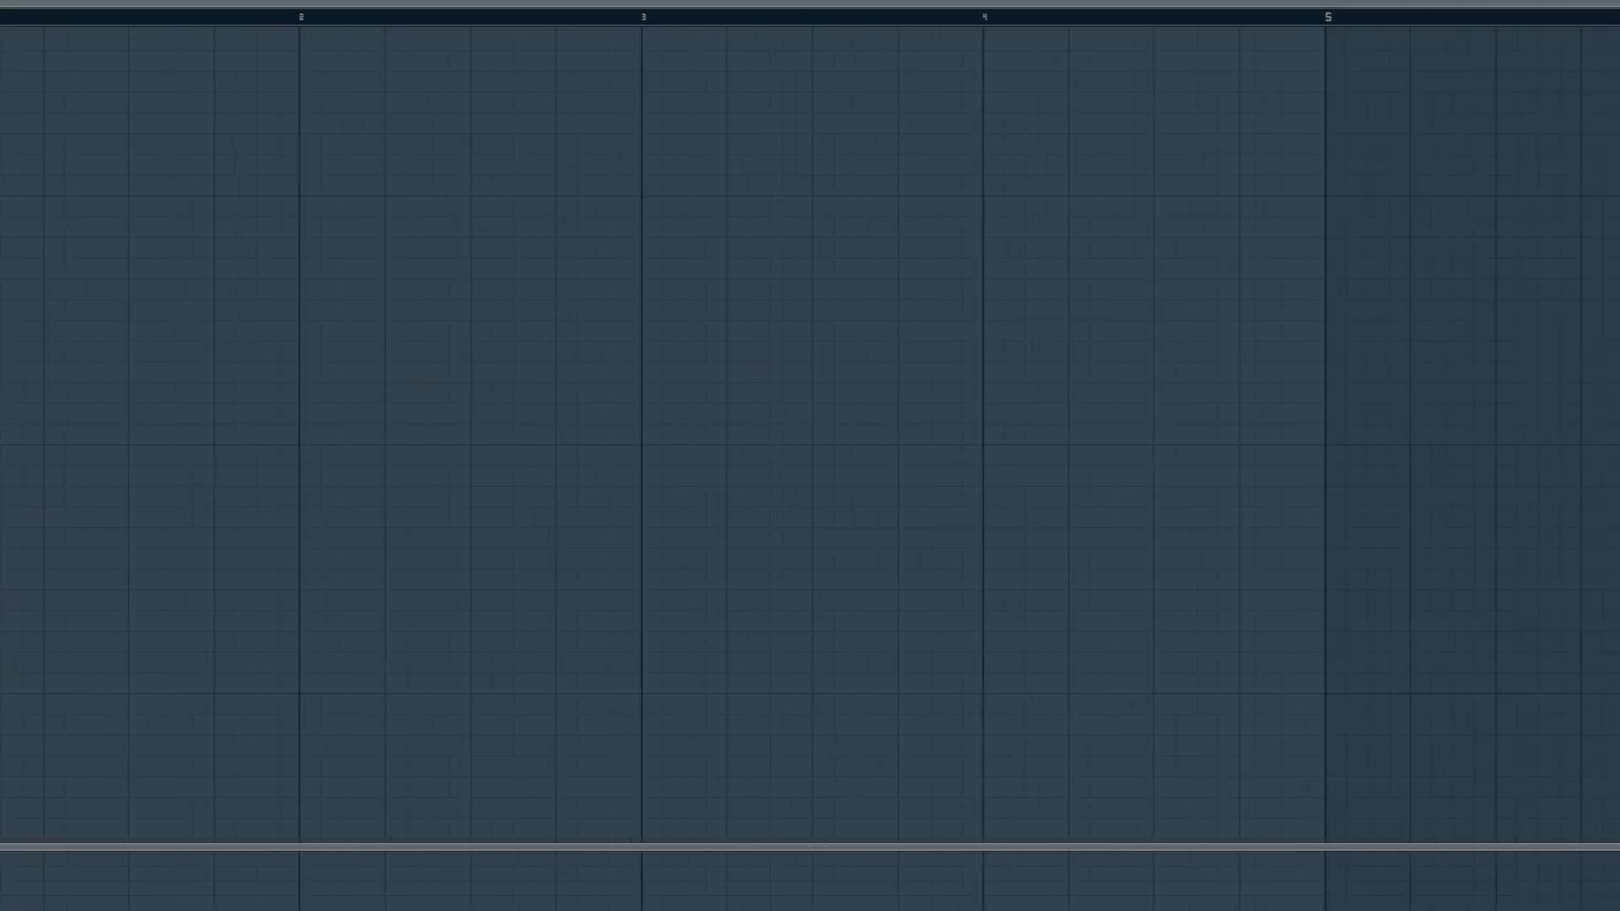
mouse_move(2, 641)
mouse_down()
mouse_move(1229, 669)
mouse_move(1341, 654)
mouse_move(1324, 654)
mouse_up()
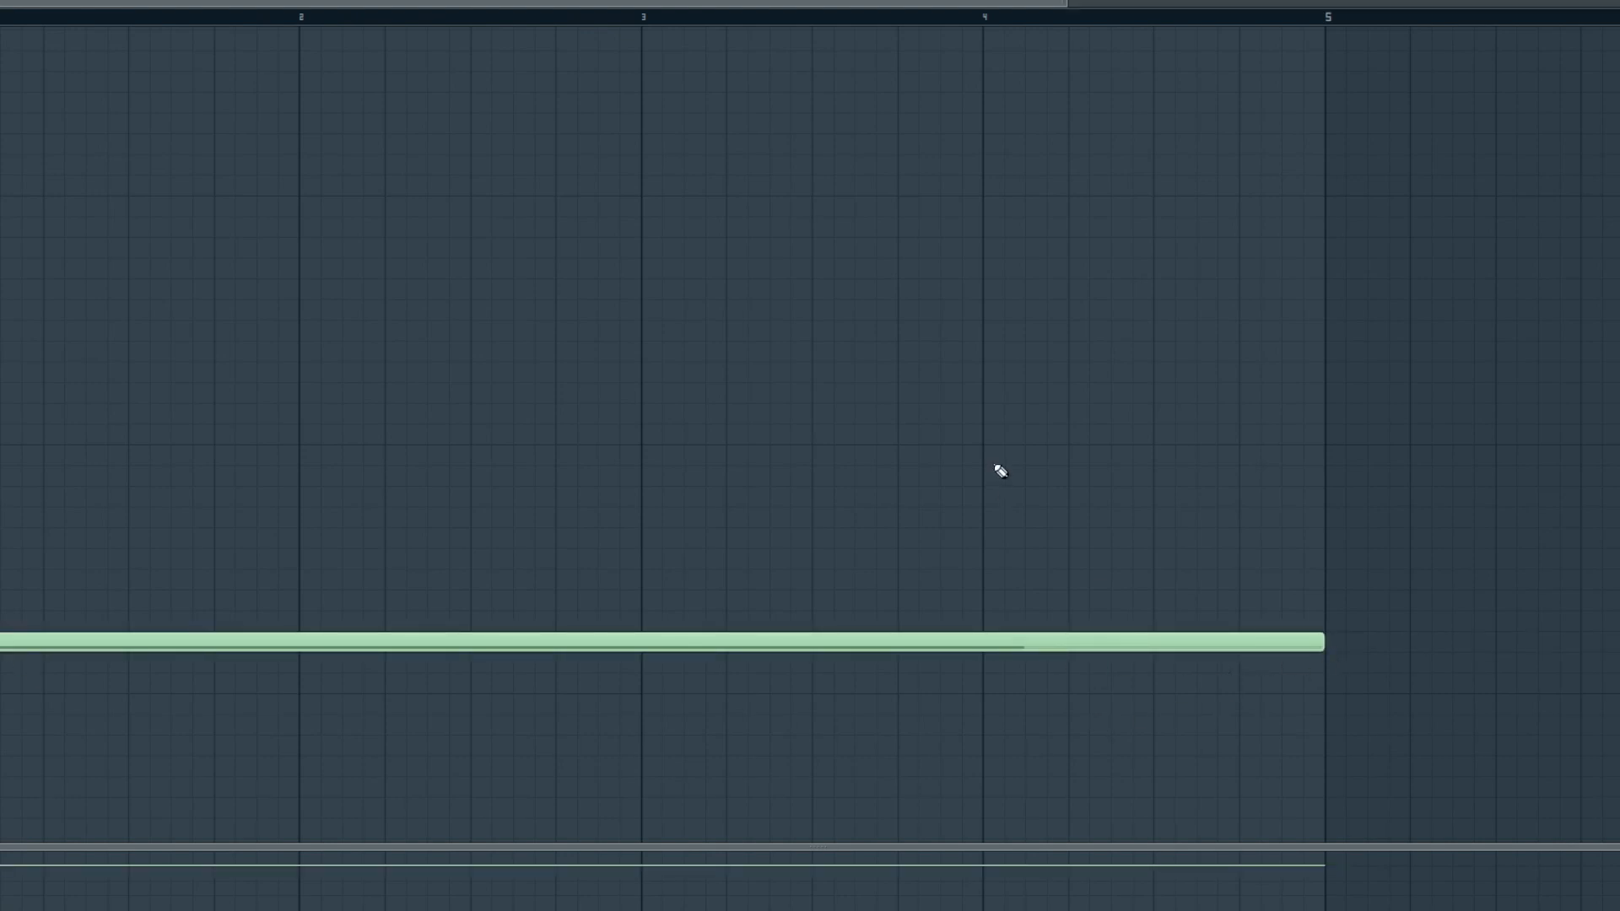
scroll(1286, 387, down, 2)
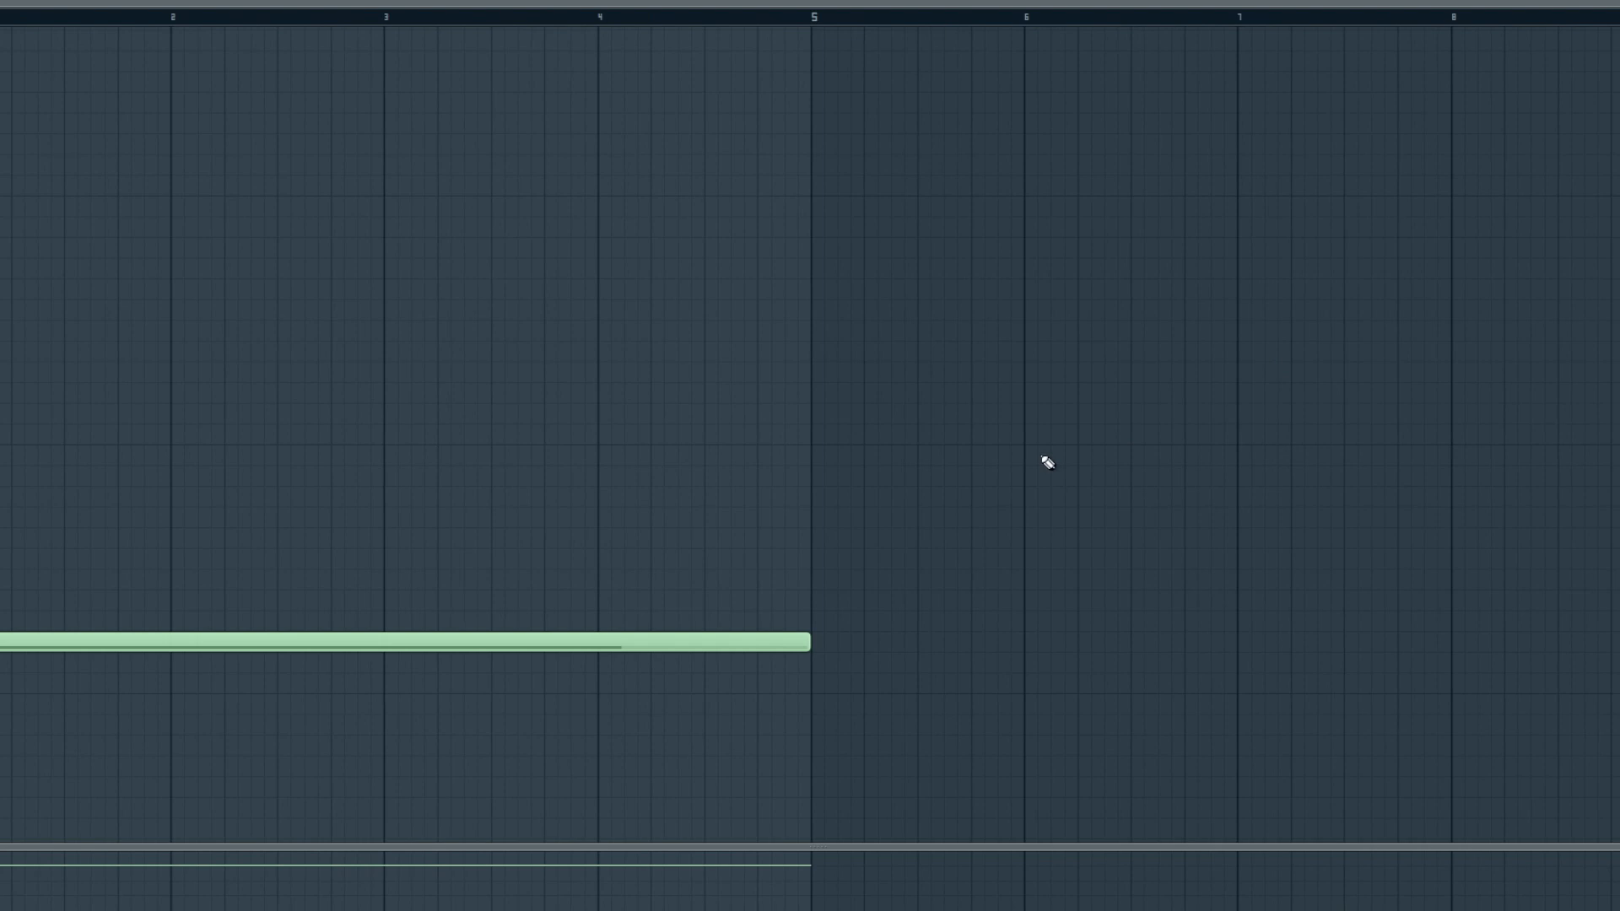
key(space)
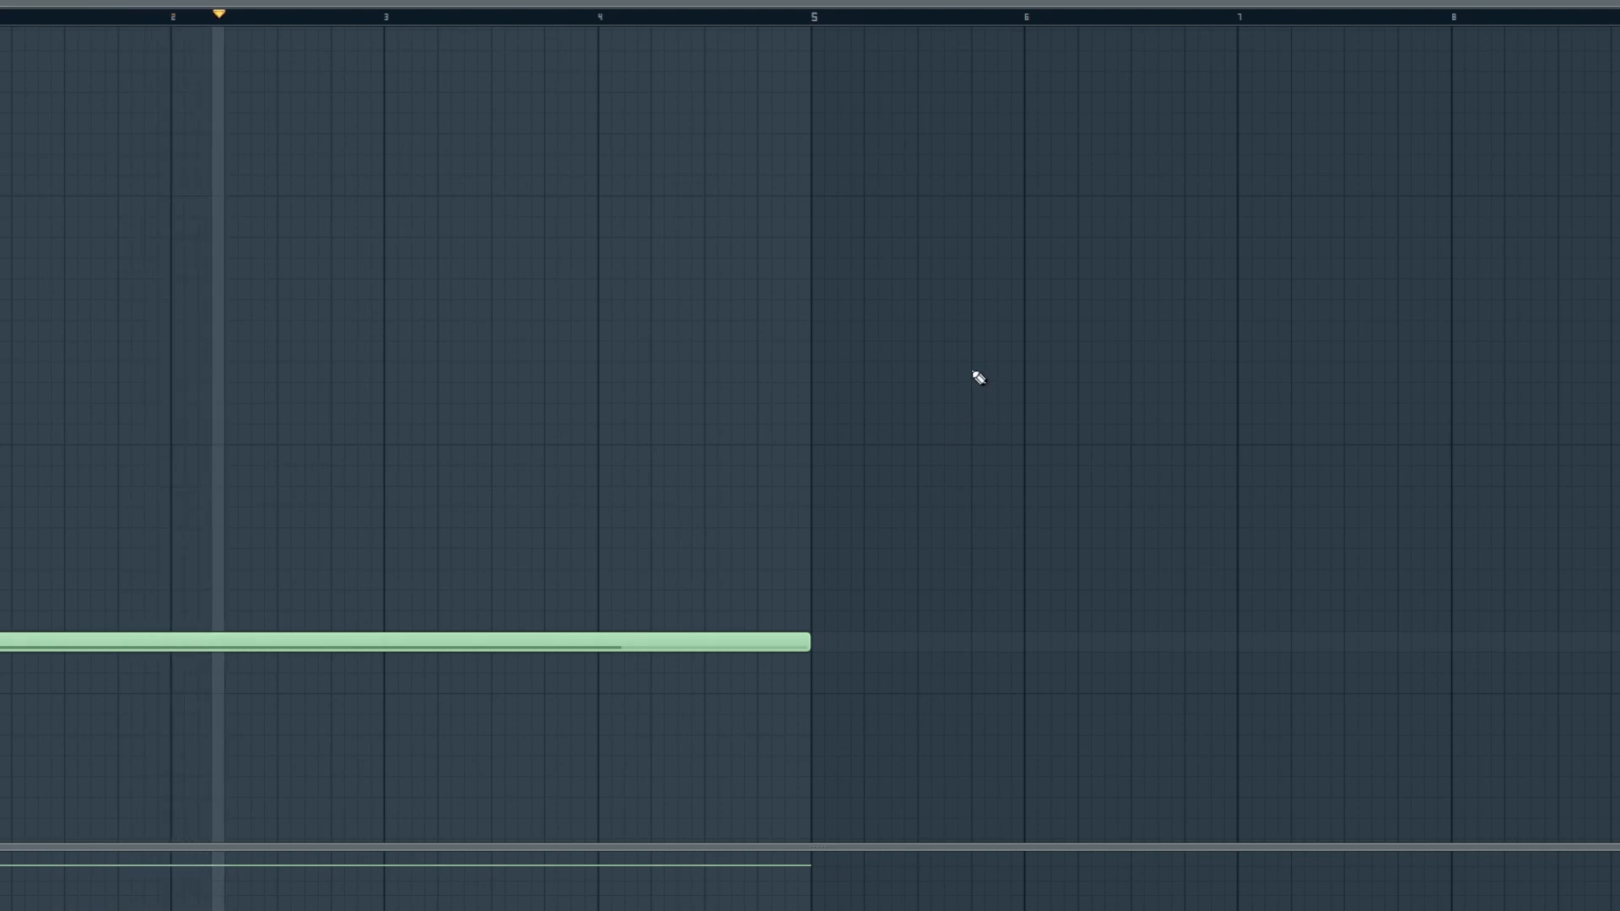
- Transpose the four-bar note up one octave and listen to it
key(ctrl+a)
key(ctrl+Up)
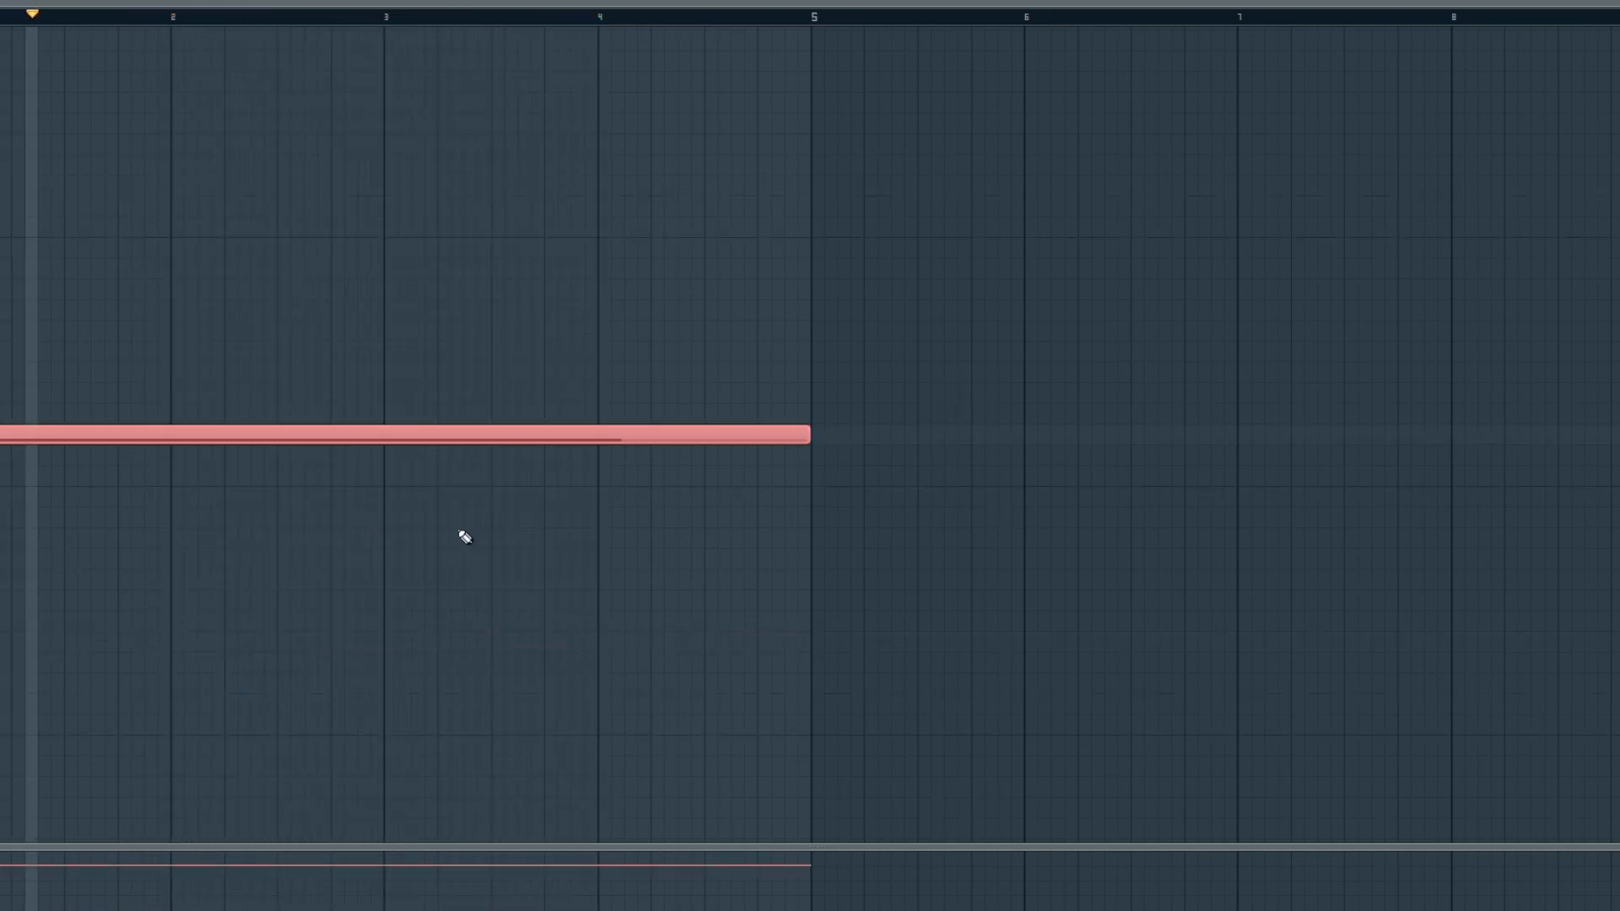
key(shift+Down)
key(shift+Down)
key(shift+Down)
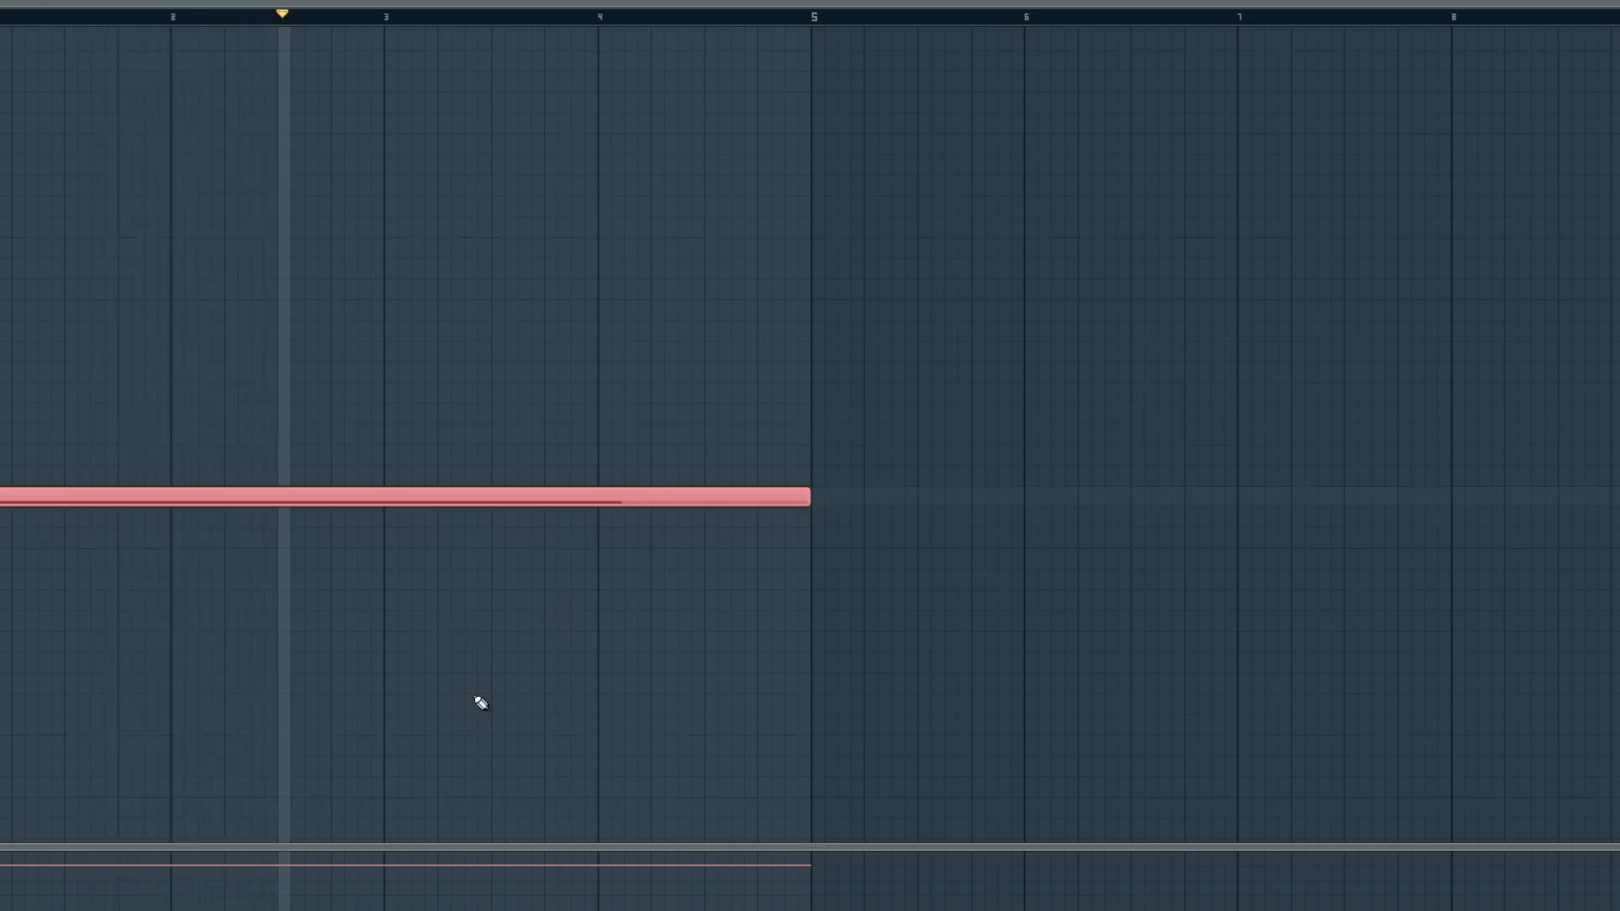
key(shift+Down)
key(shift+Down)
key(shift+Down)
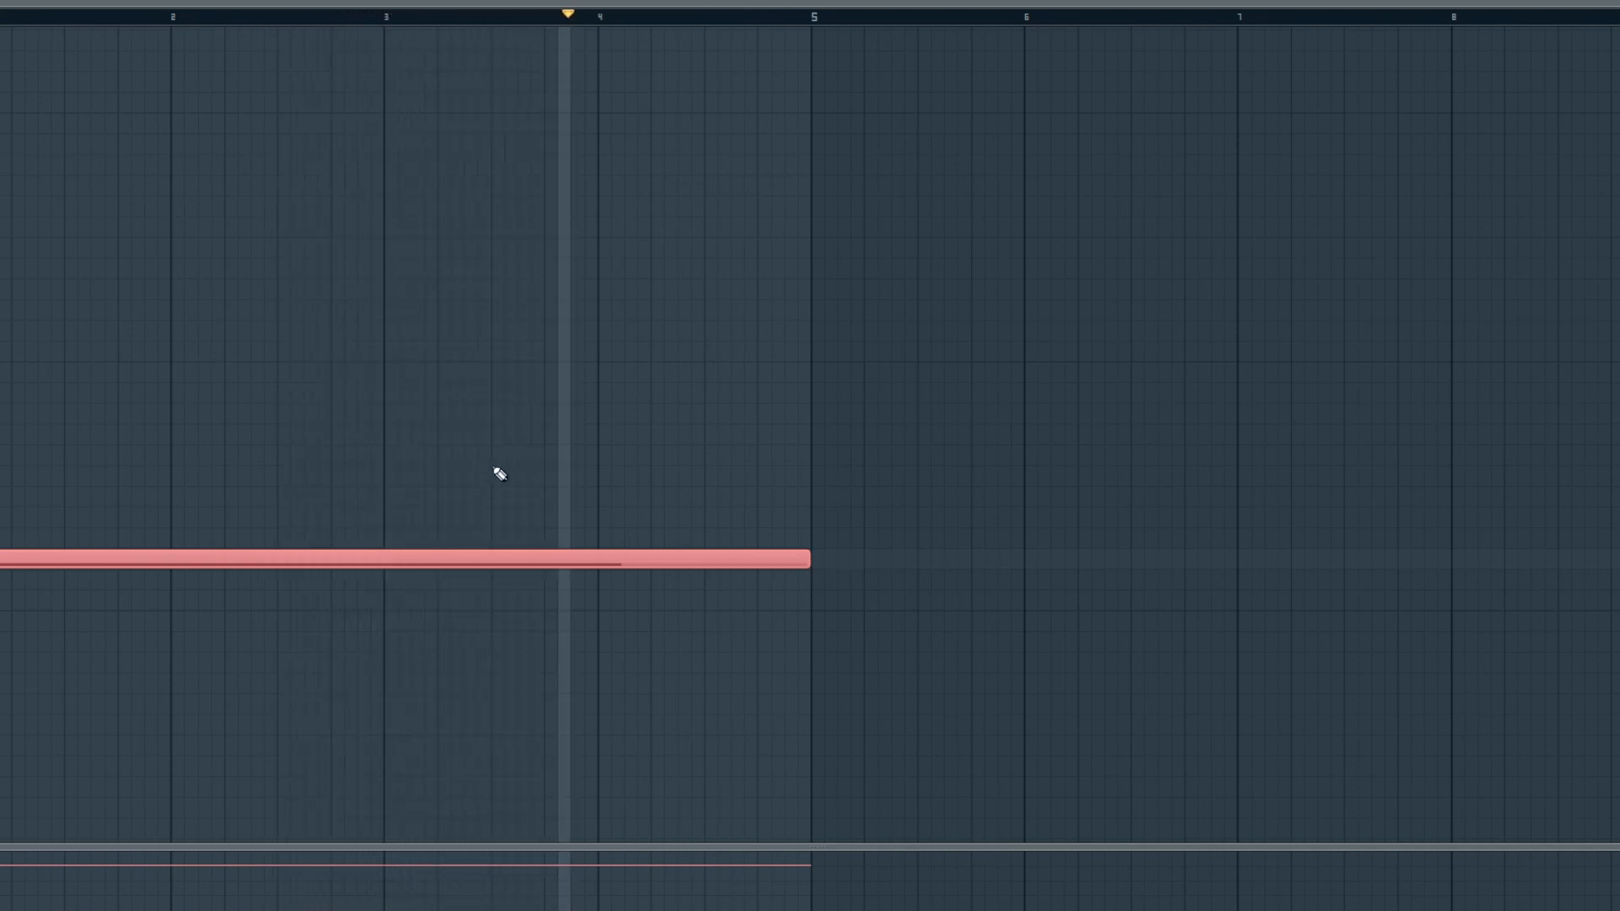
key(space)
- Stamp a four-bar Harmonic minor scale rooted on D in the Sampler channel's piano roll
key(F6)
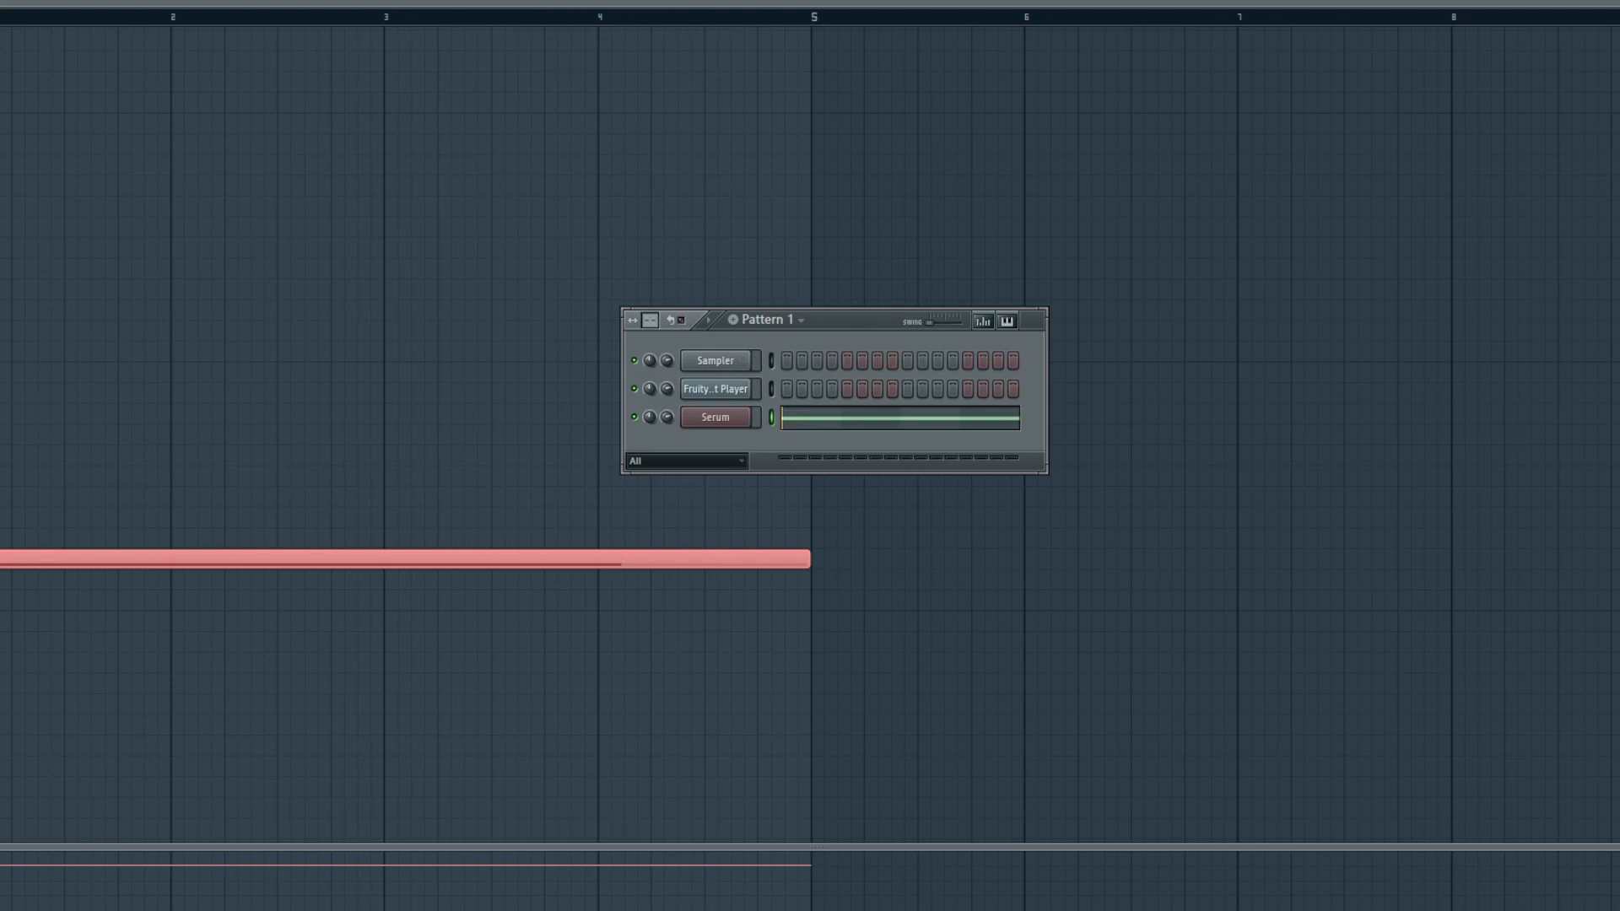
key(F6)
click(228, 10)
click(236, 25)
click(4, 4)
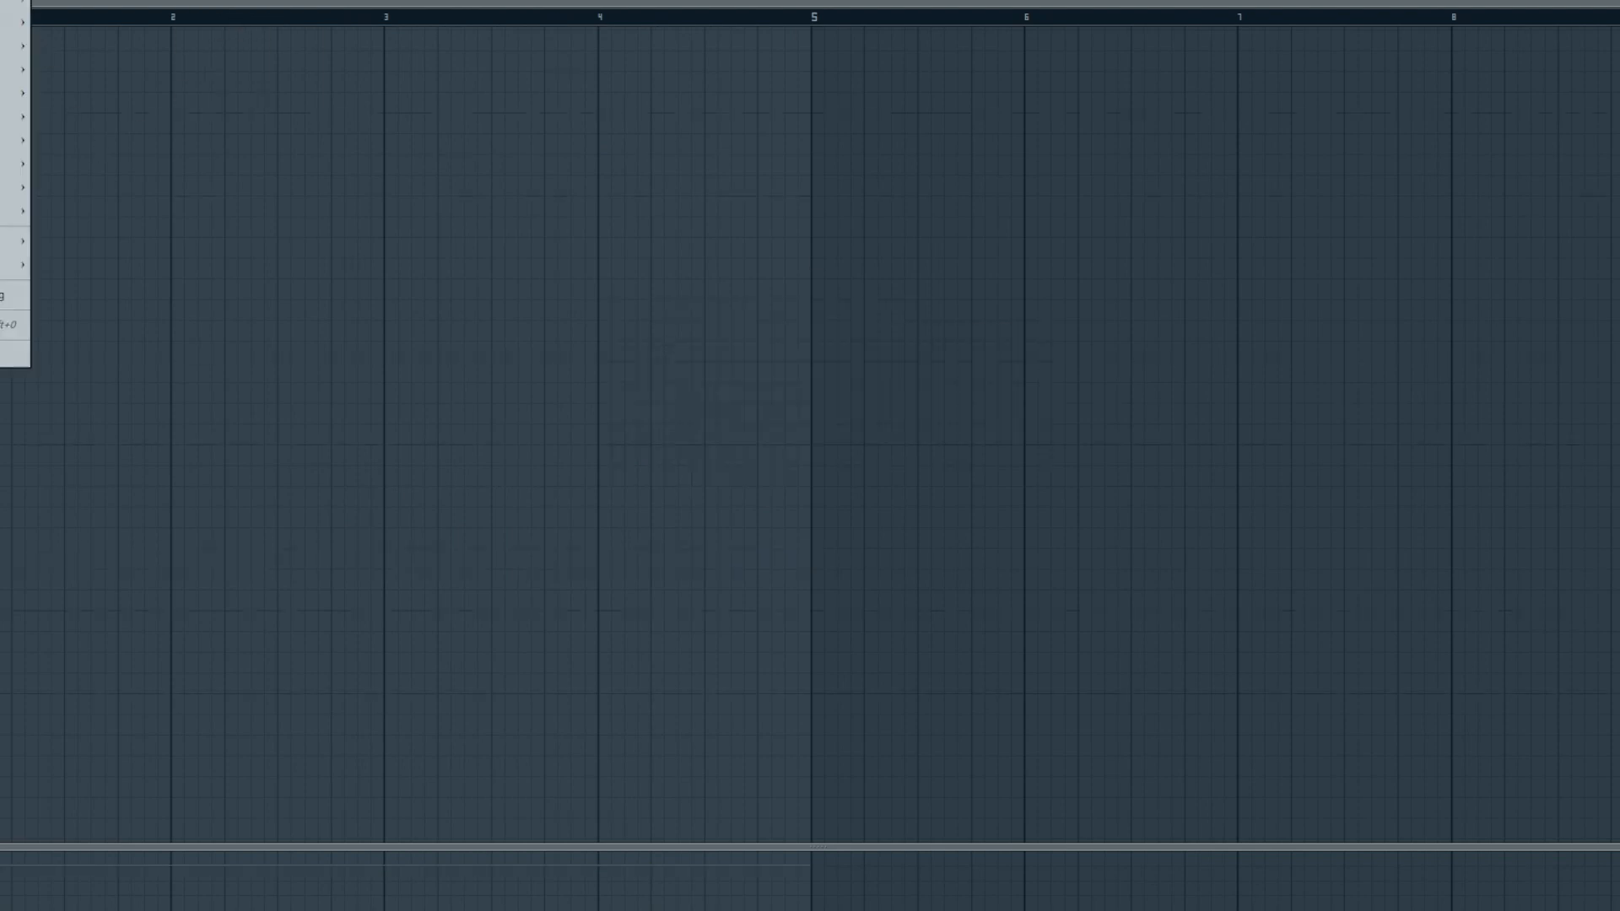
mouse_move(15, 211)
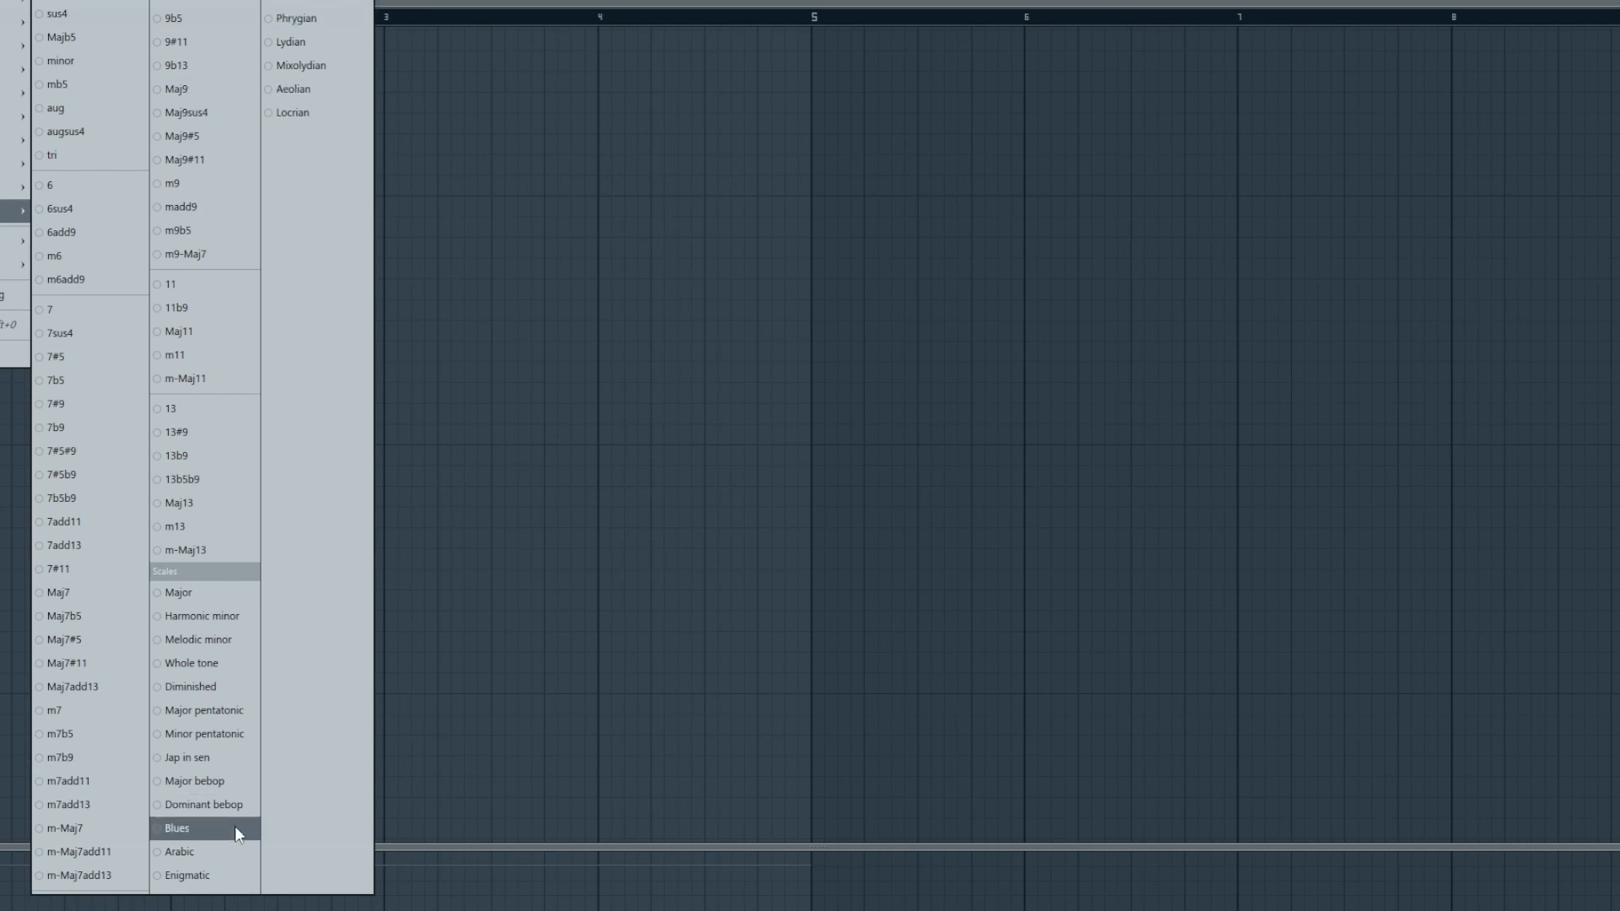
click(216, 617)
click(3, 651)
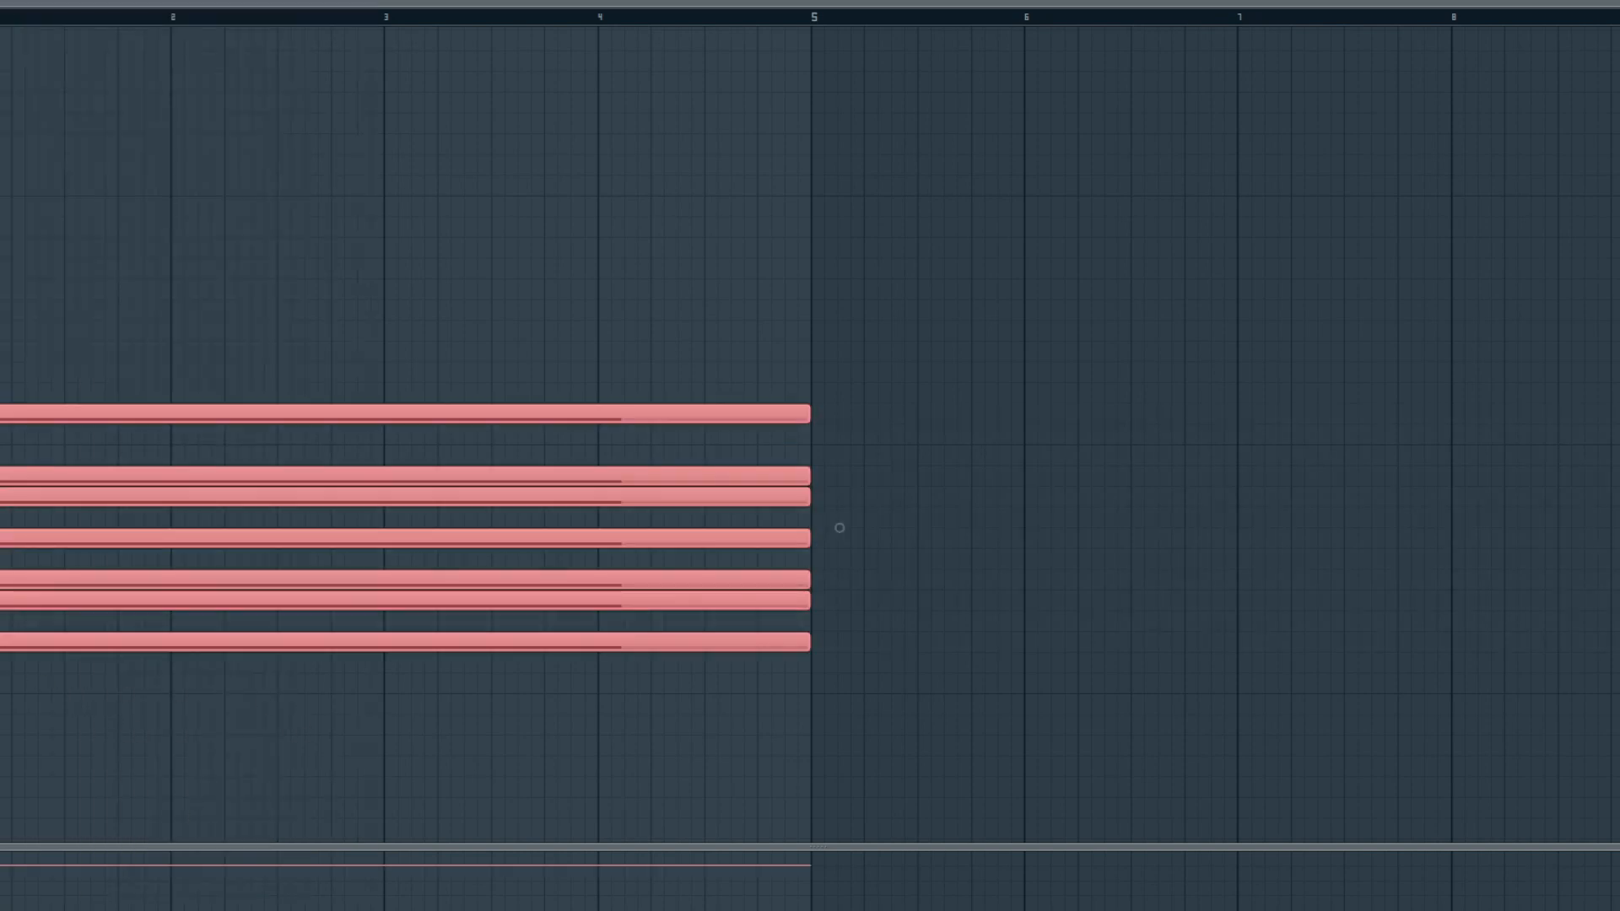
- Repeat the D harmonic minor scale across the octaves above and below, and return to the Serum channel's notes
drag(840, 528, 839, 279)
scroll(839, 279, down, 4)
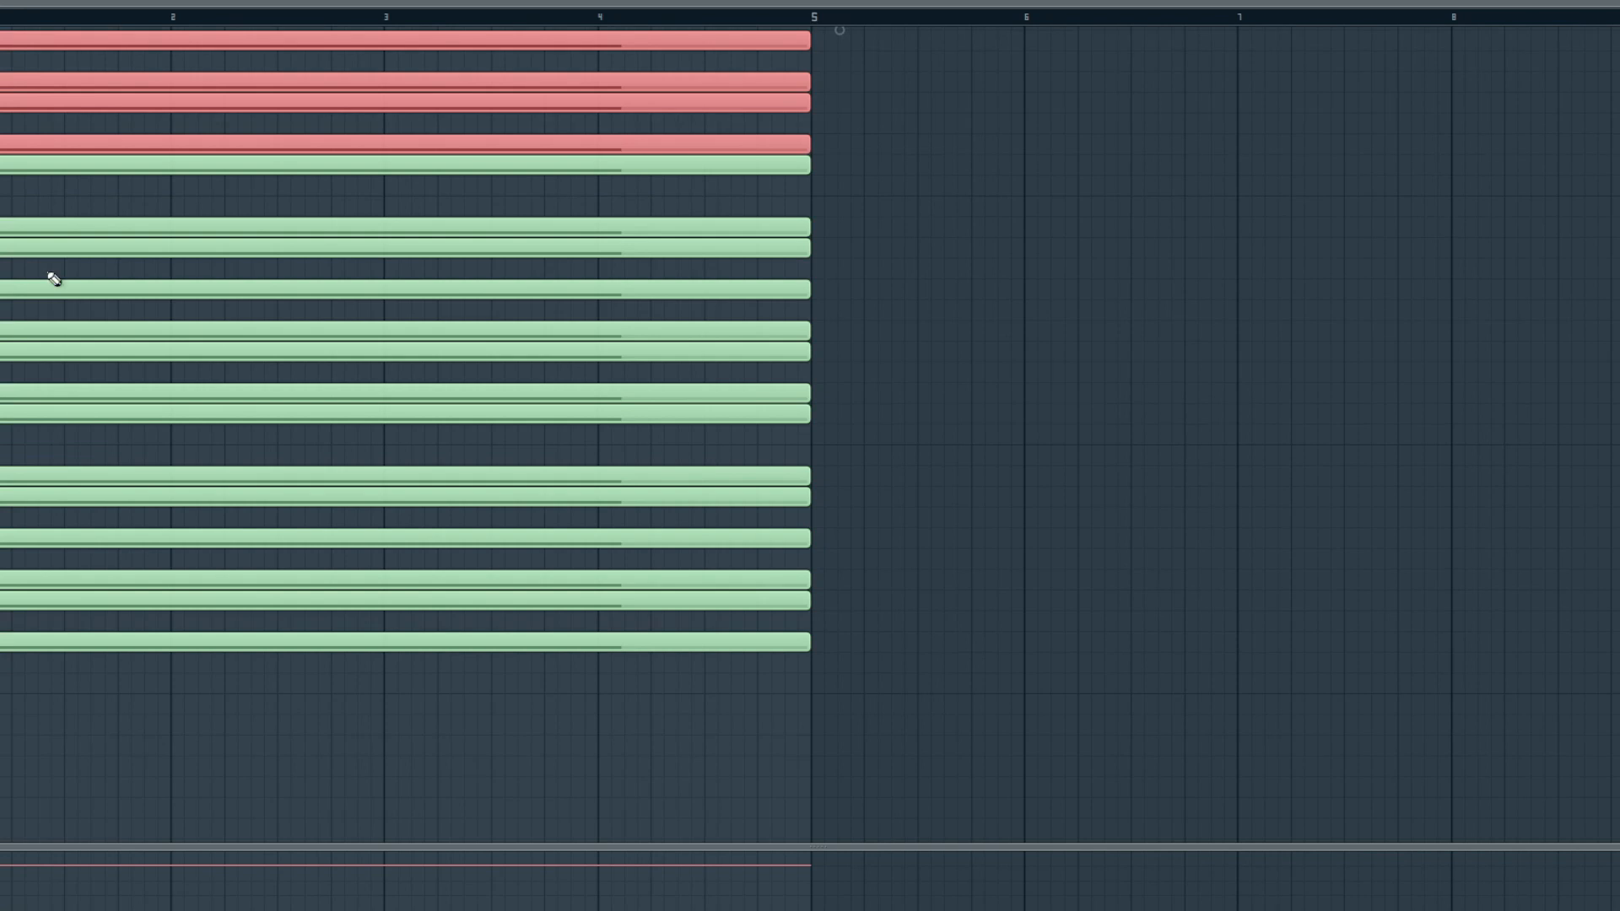
click(1, 692)
key(ctrl+z)
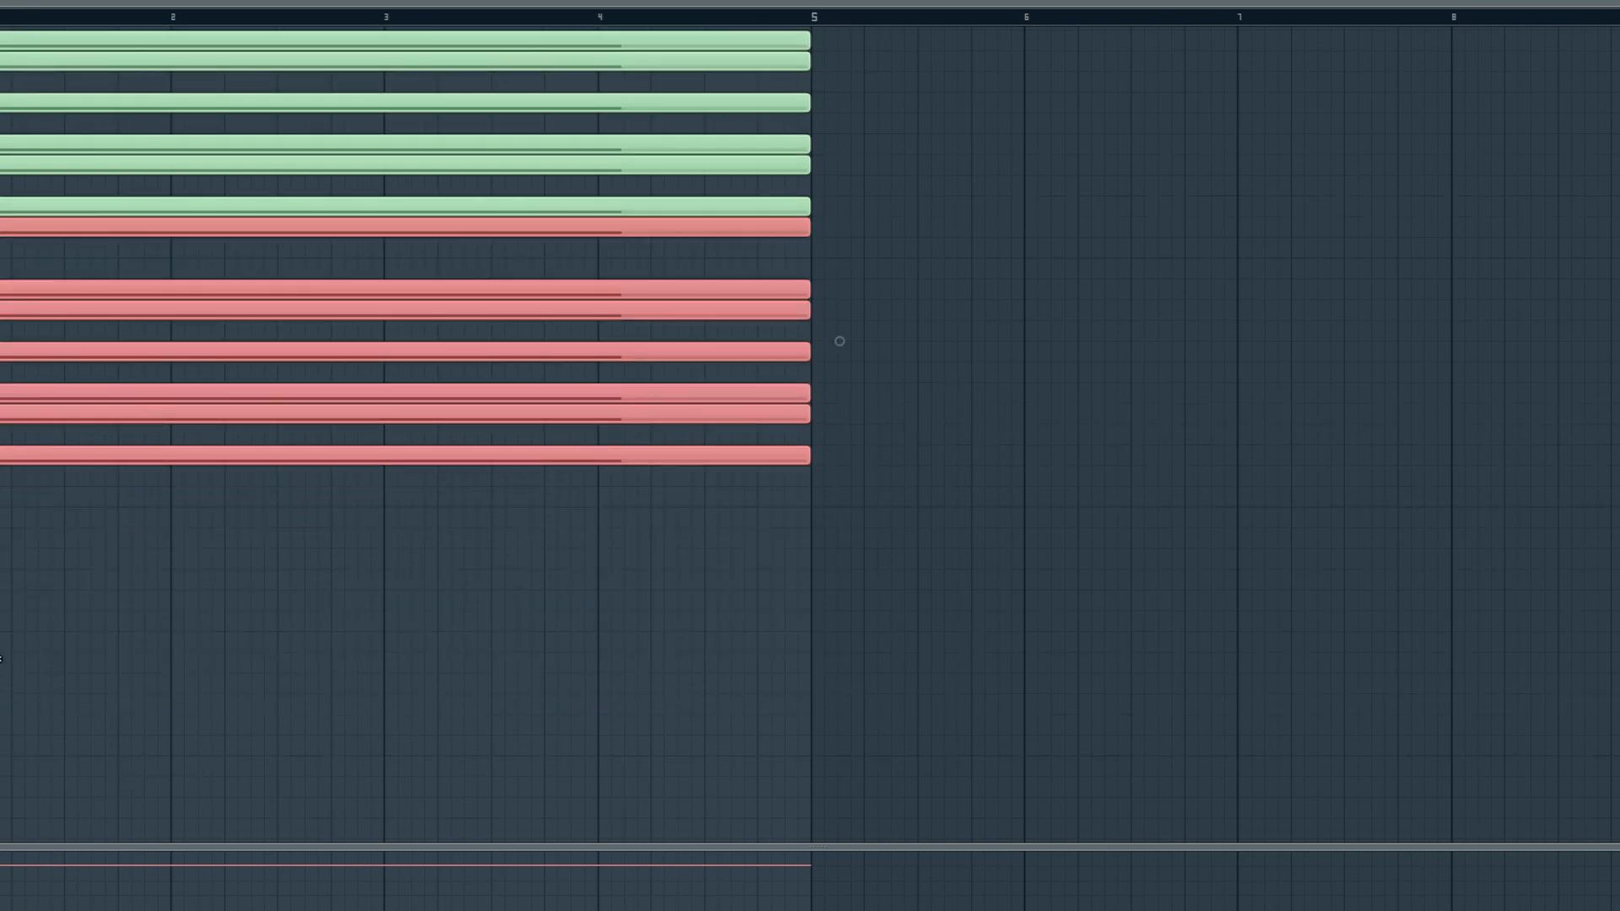
scroll(237, 746, up, 2)
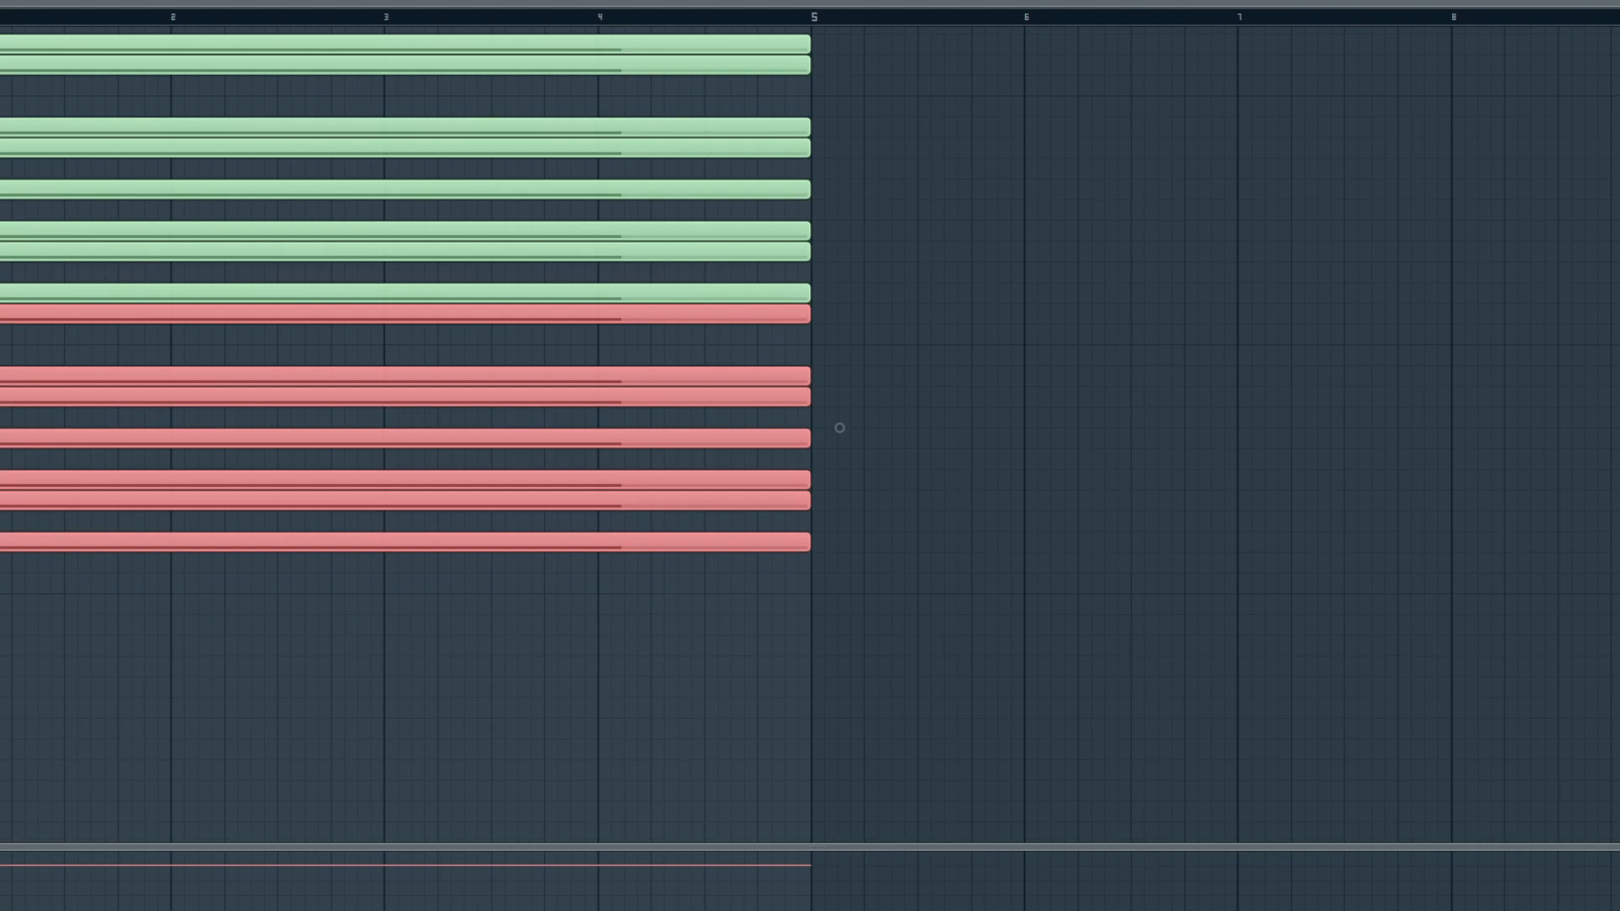
key(ctrl+z)
key(ctrl+z)
key(ctrl+z)
key(ctrl+z)
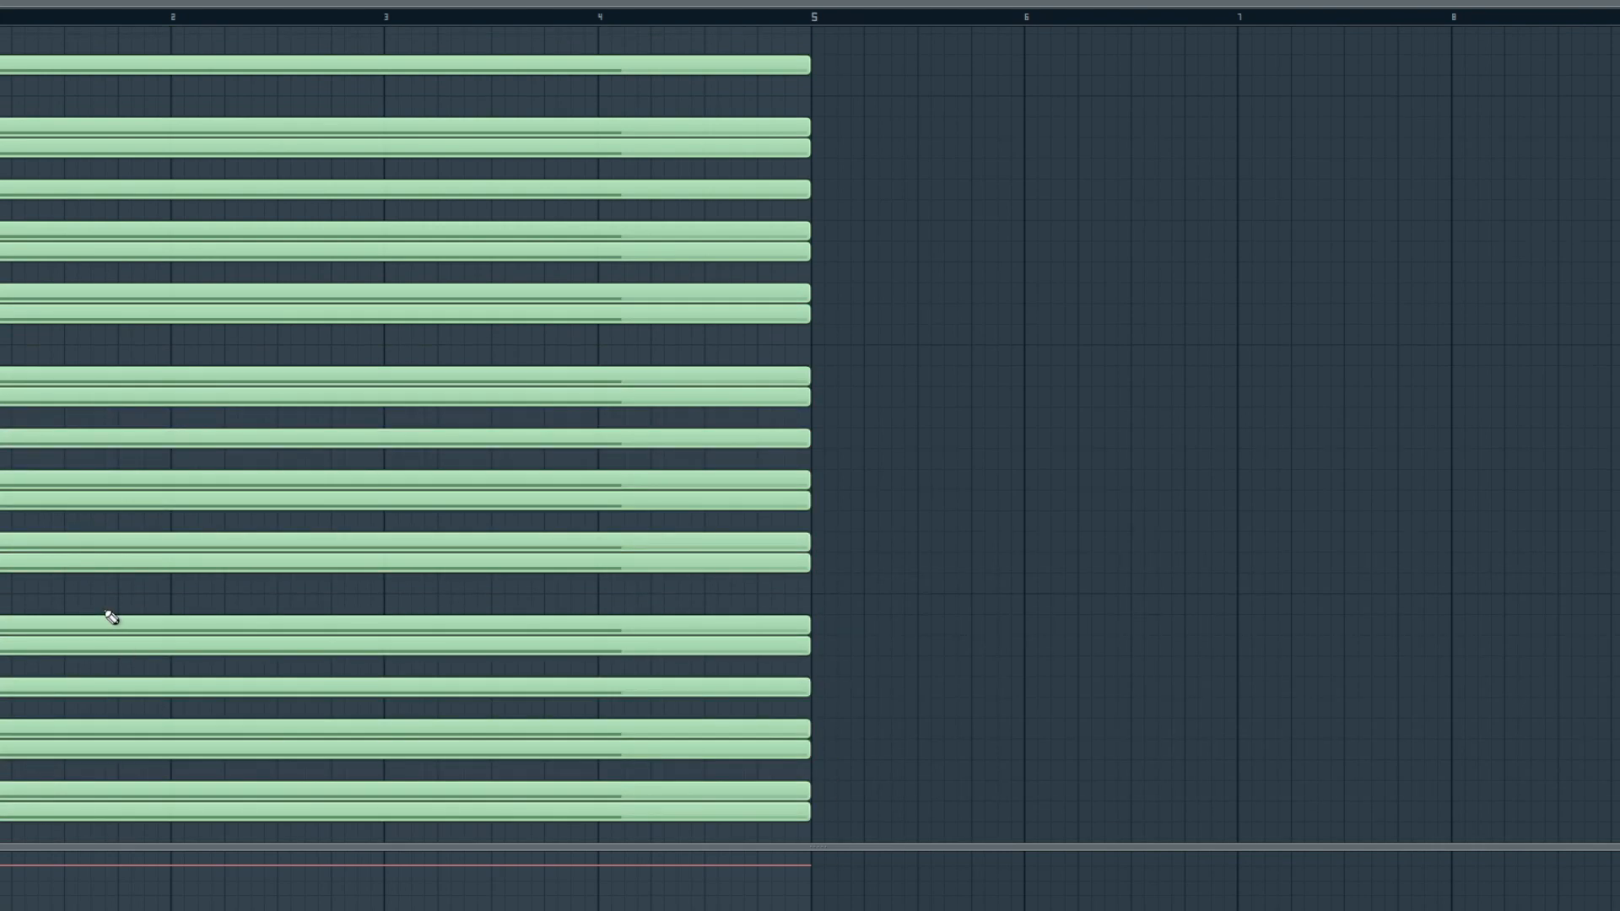
scroll(2, 447, up, 3)
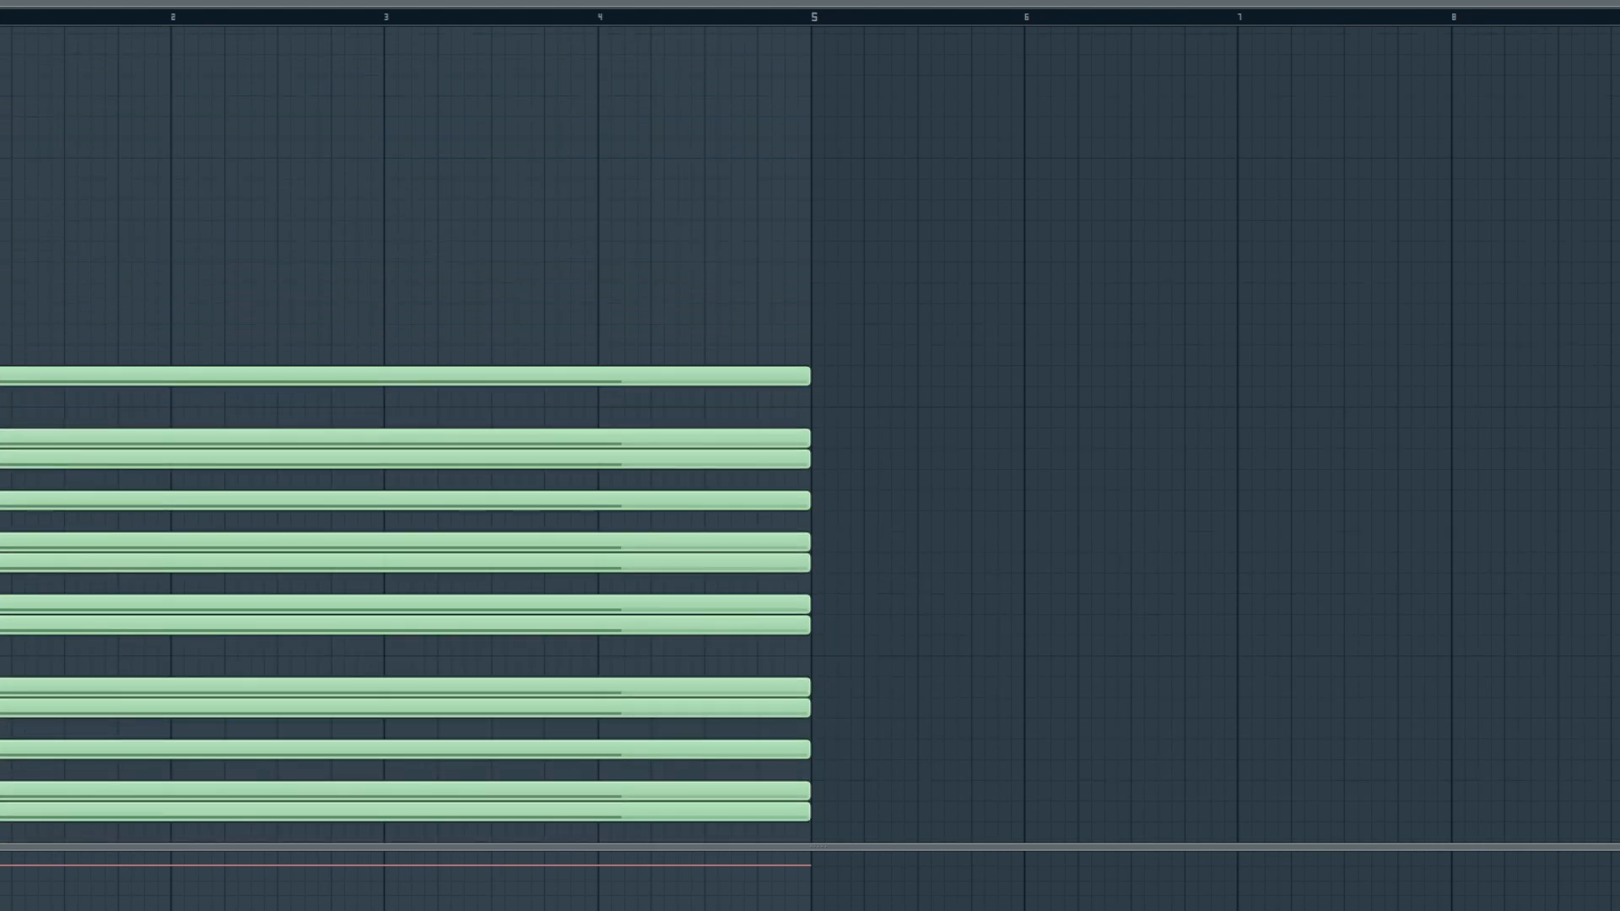
key(ctrl+z)
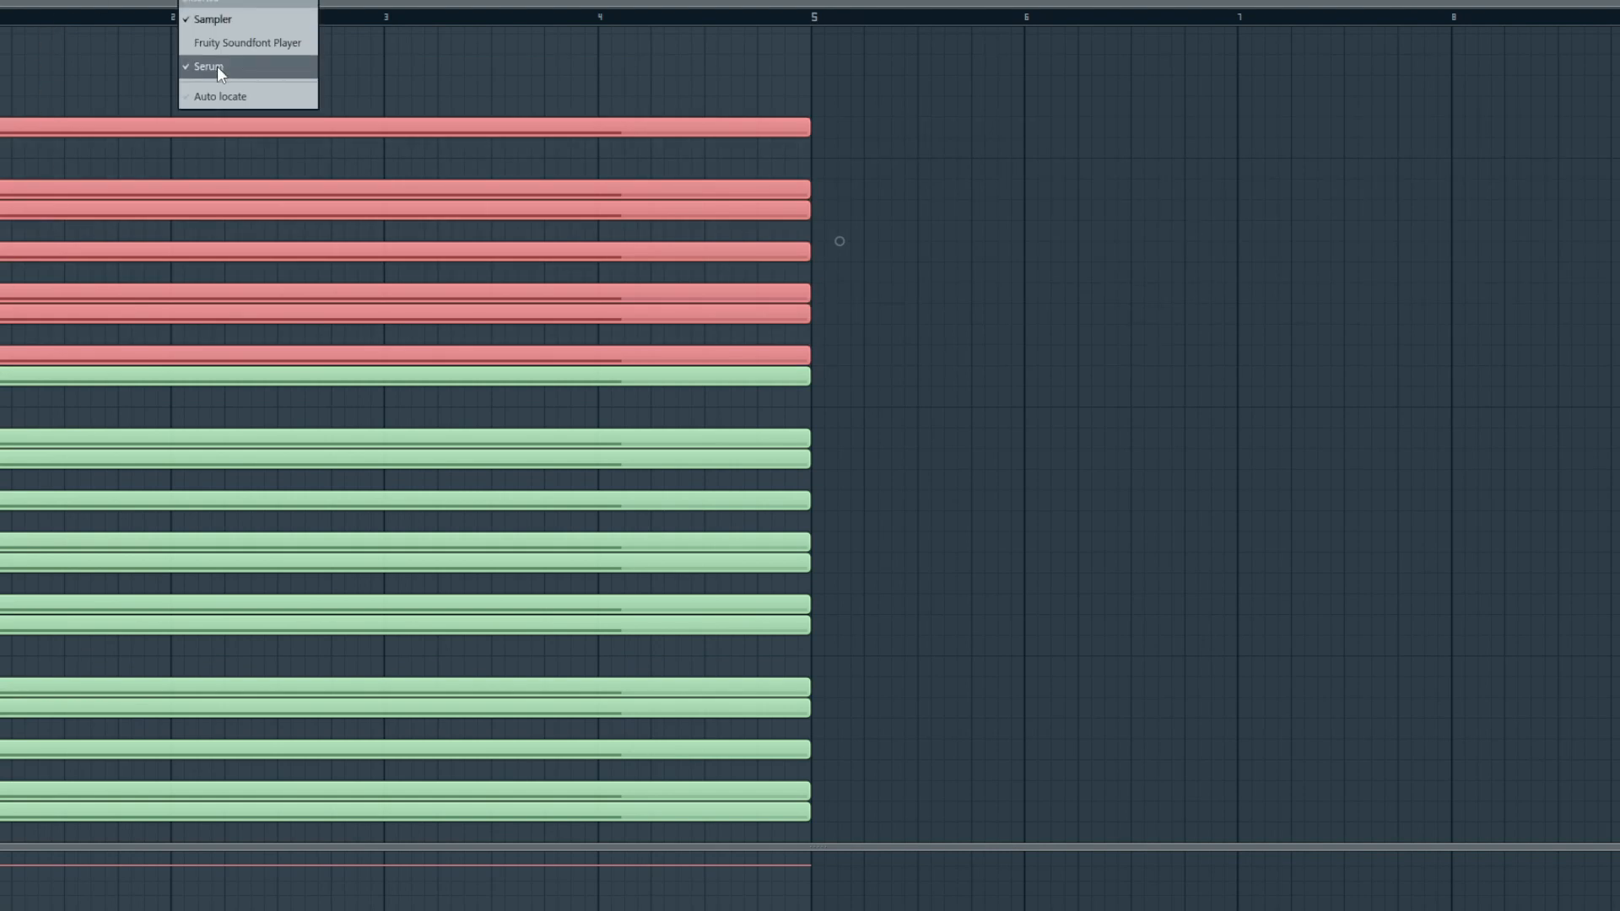
click(216, 64)
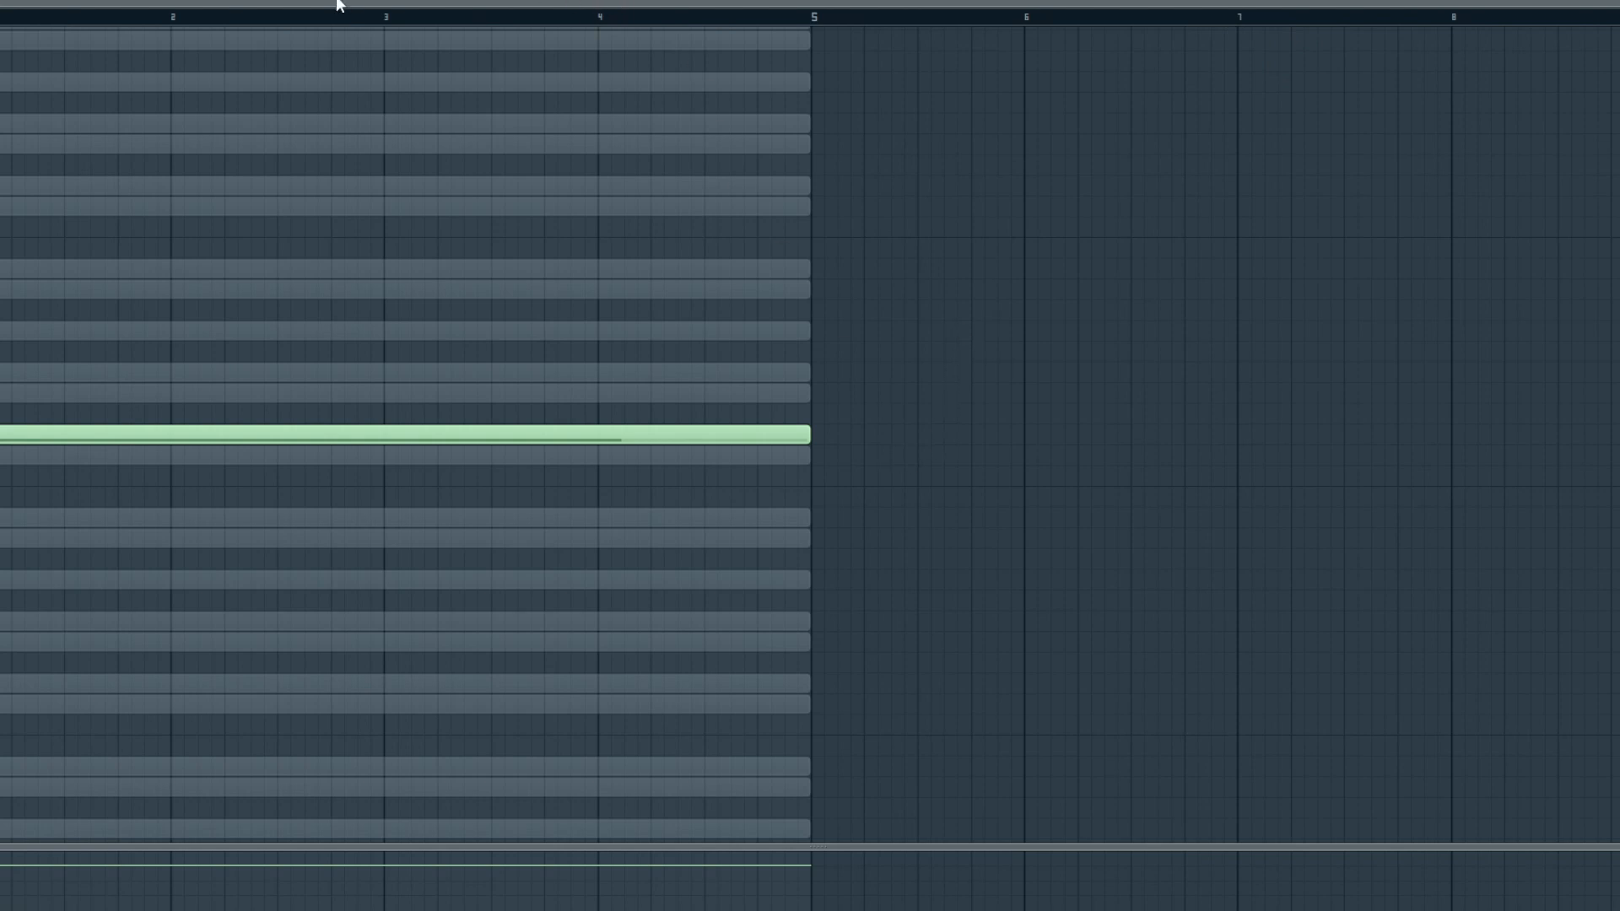
- Shorten the D note to two bars and add a two-bar C#3 note at bar 3
drag(337, 5, 633, 4)
drag(272, 5, 4, 5)
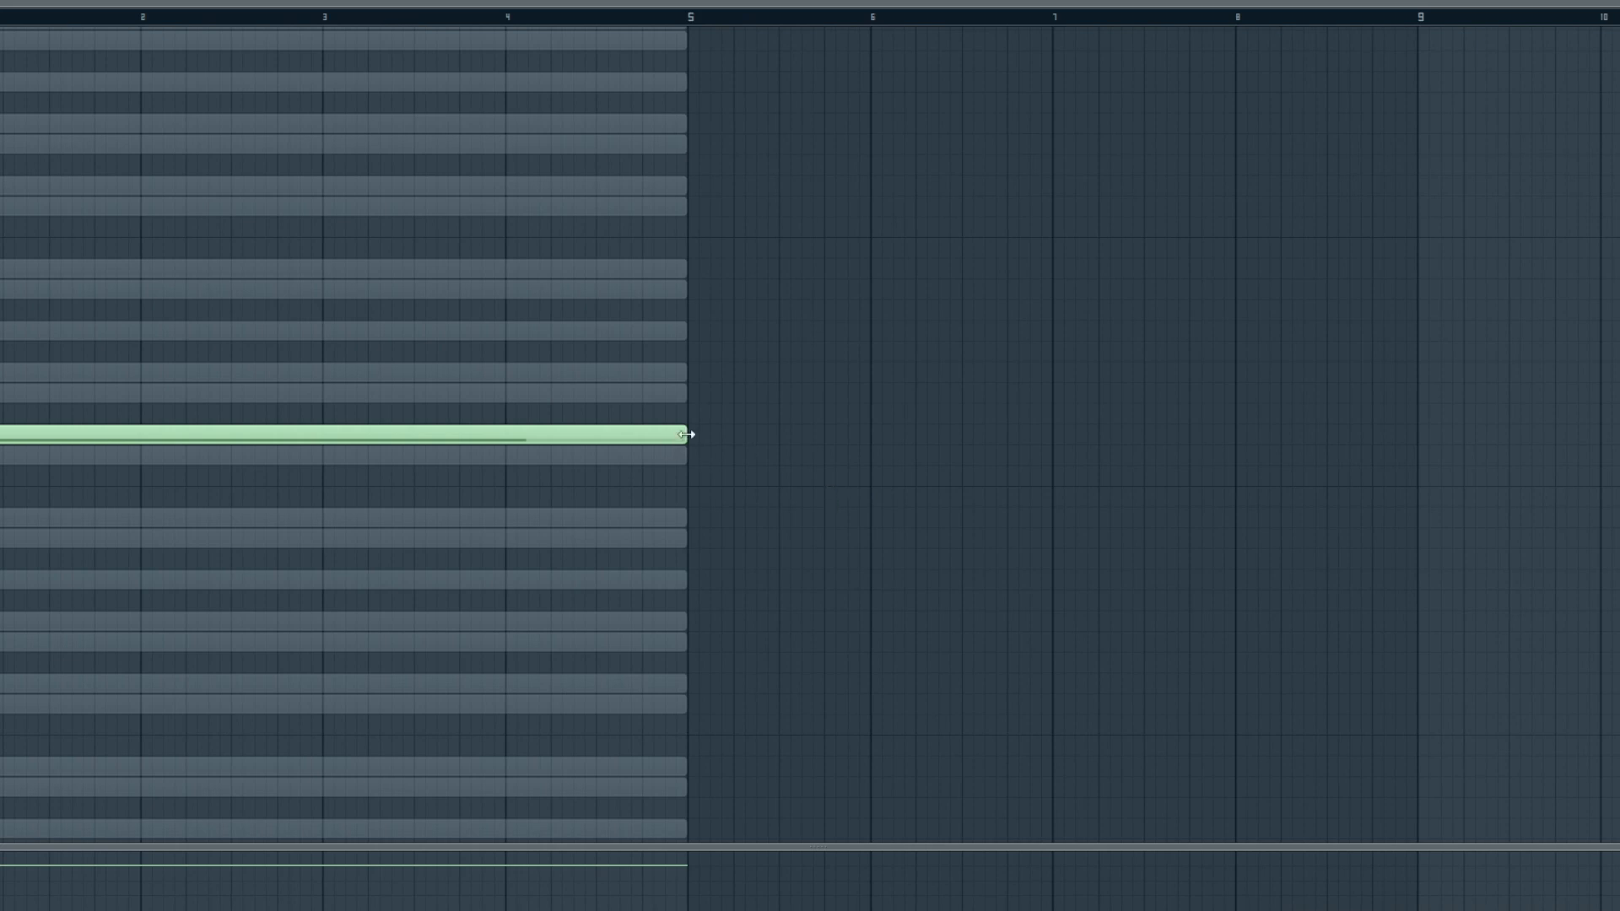
drag(689, 432, 680, 435)
key(ctrl+z)
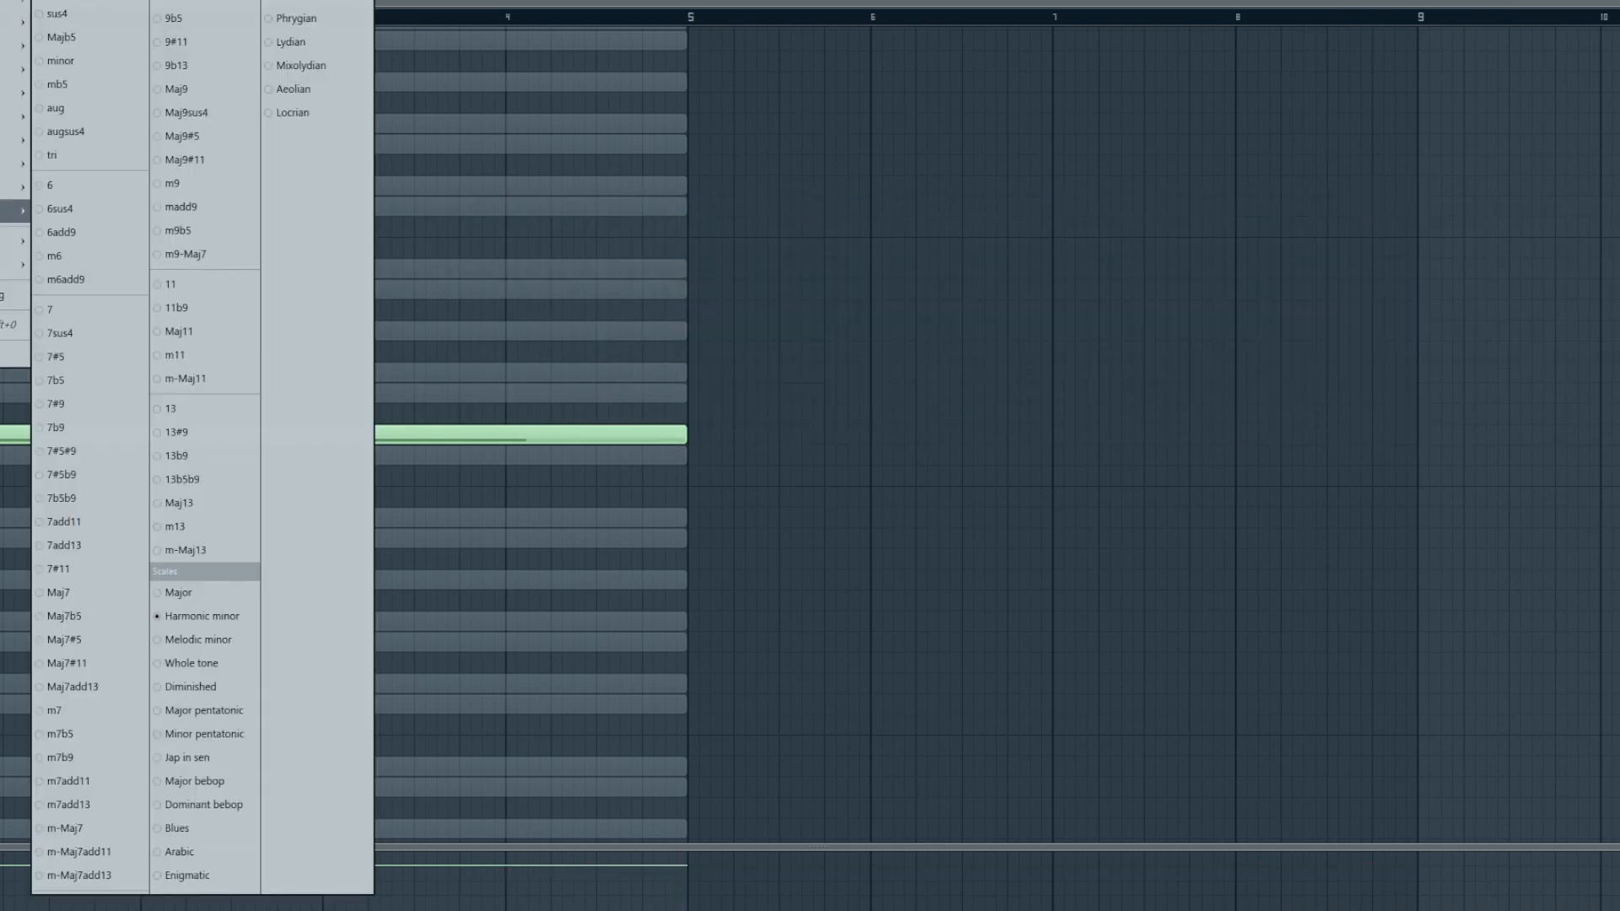
key(Escape)
drag(687, 435, 326, 463)
click(326, 460)
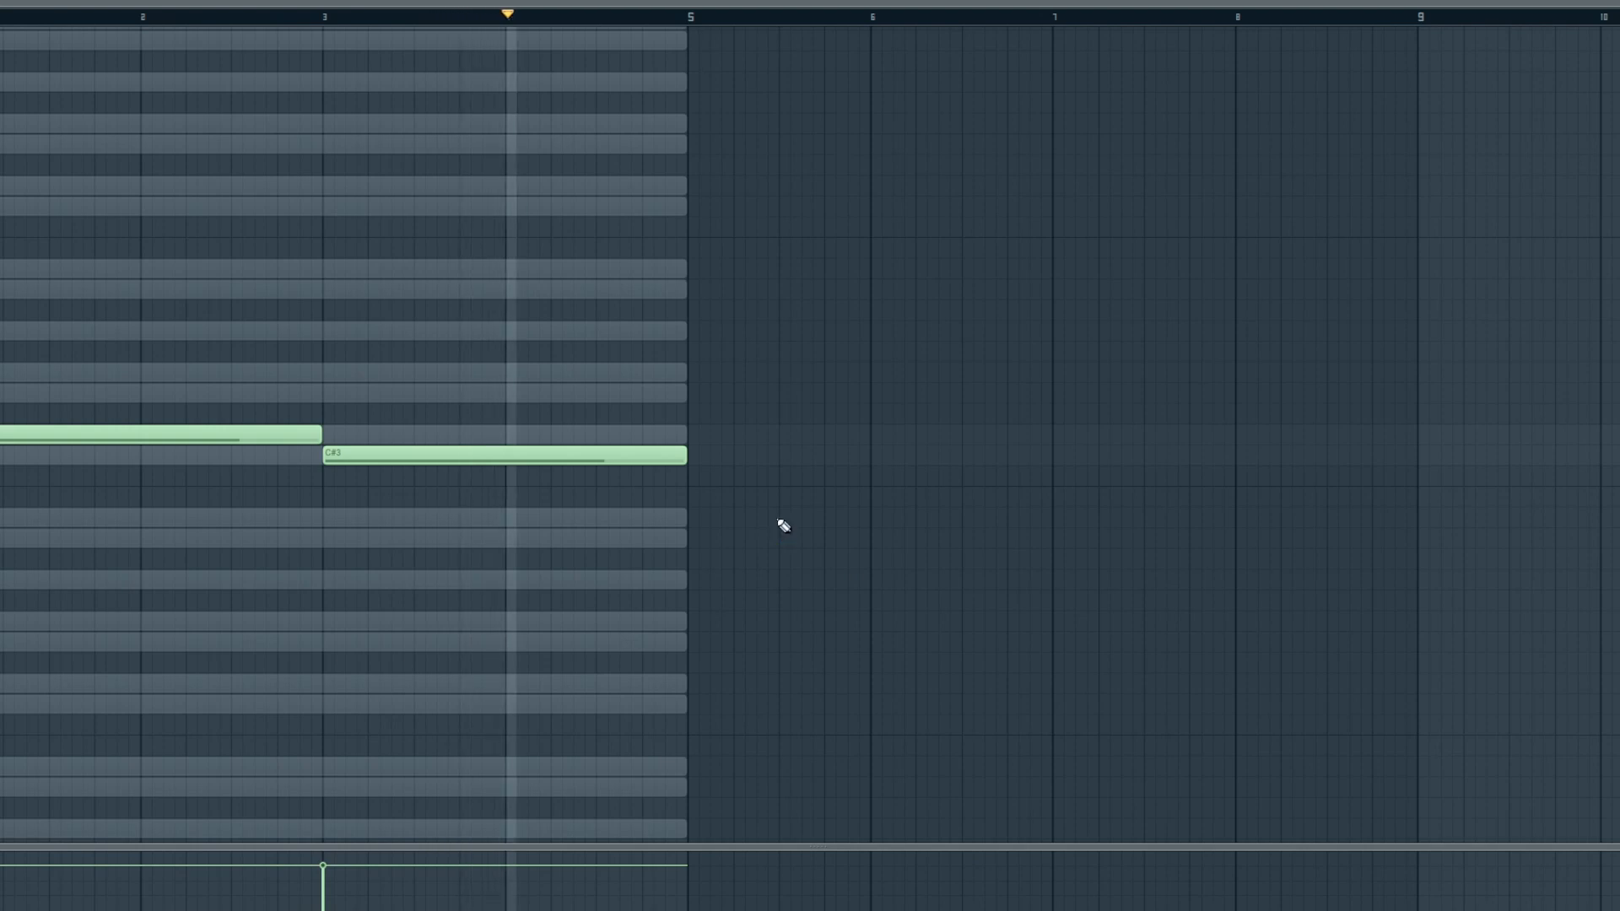
- Try an E3 note at bar 5 after C#3 and after A#2 at bar 3, and remove the E3
click(690, 393)
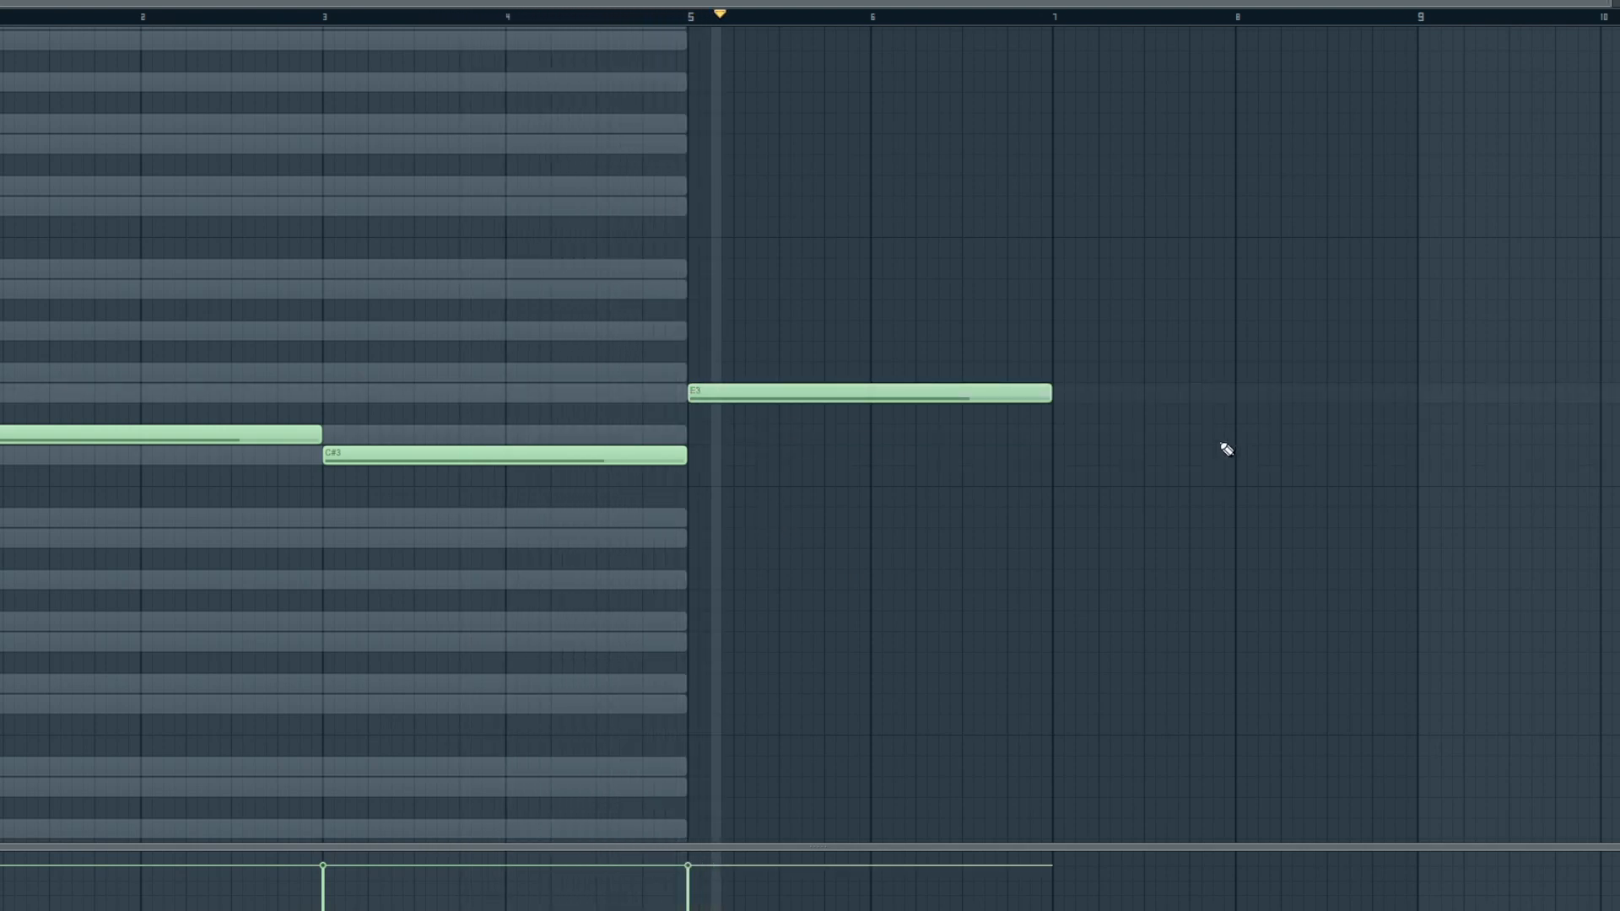
right_click(767, 393)
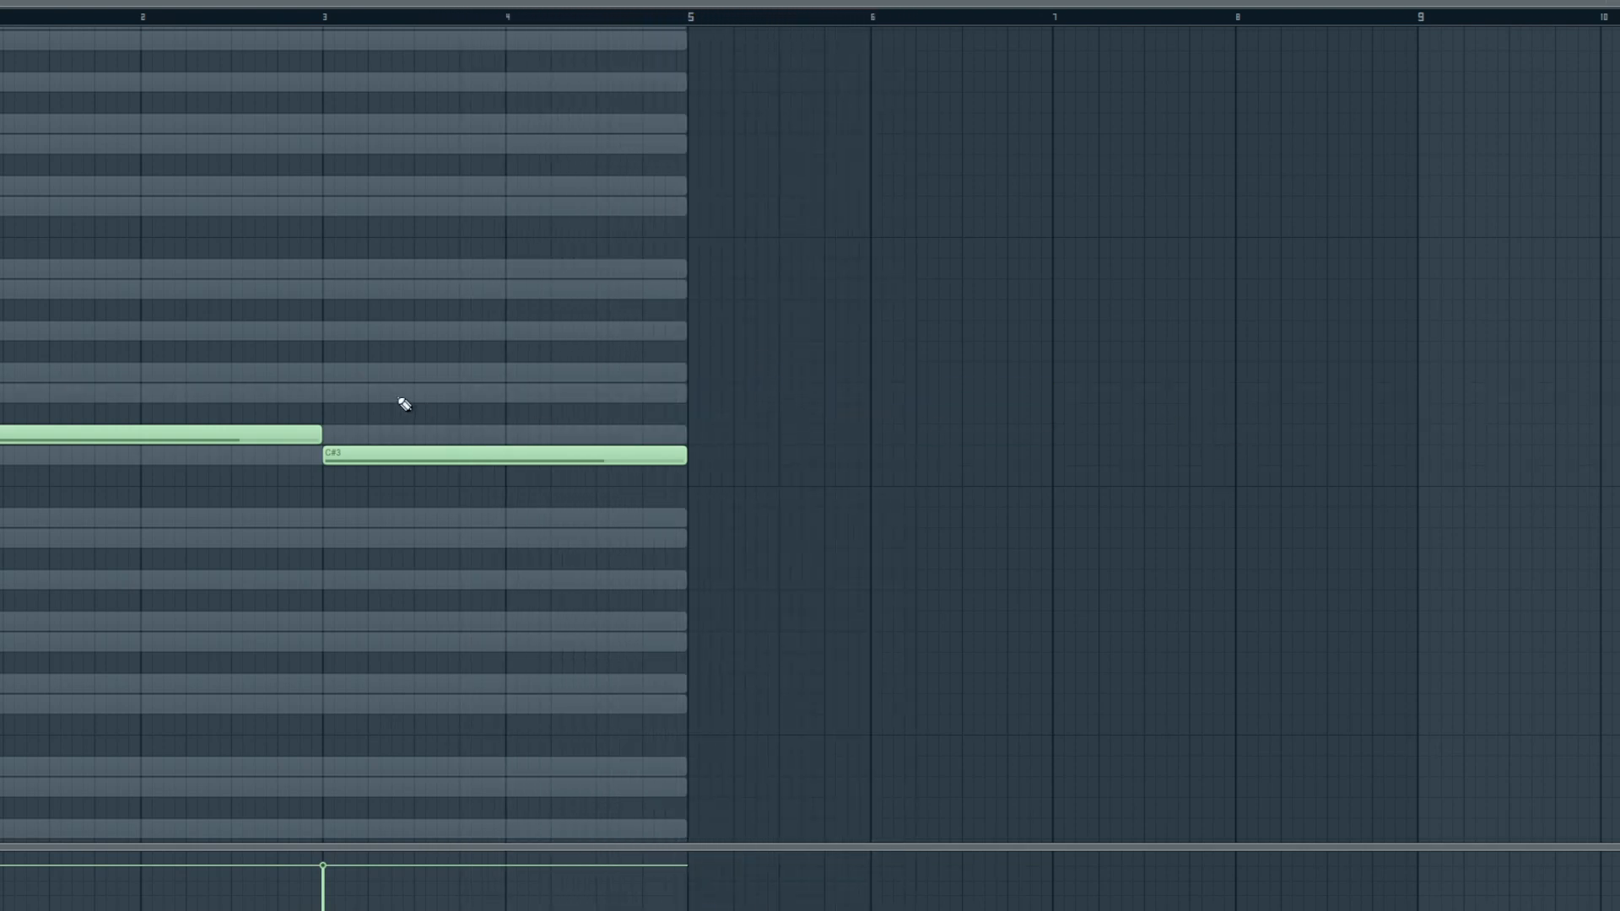
click(405, 454)
right_click(439, 454)
drag(372, 460, 378, 534)
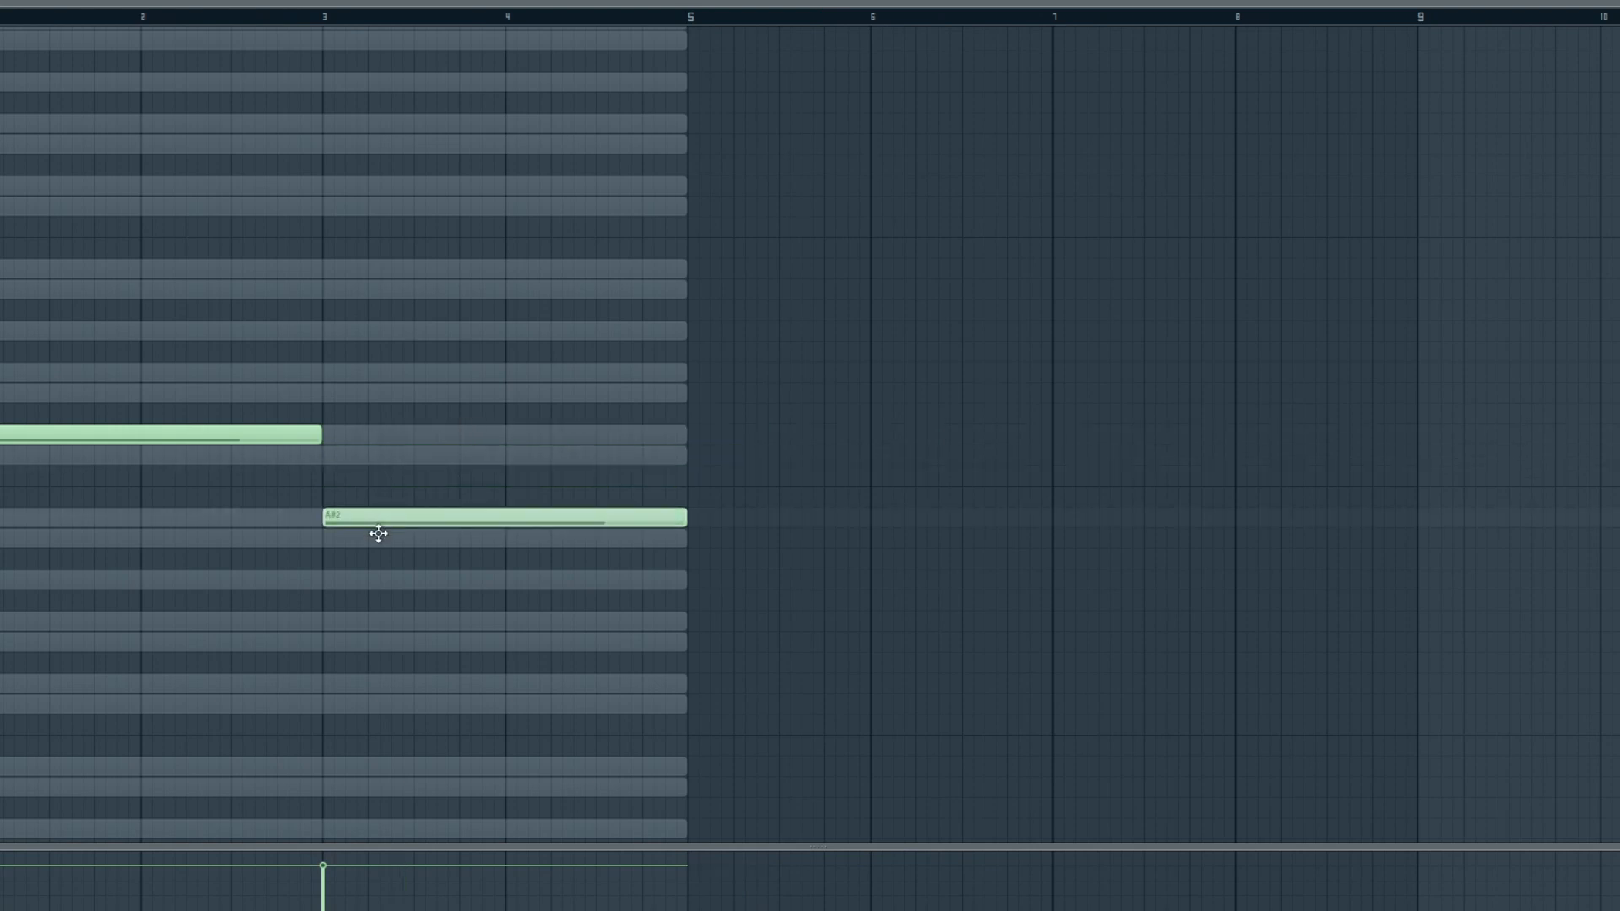
key(space)
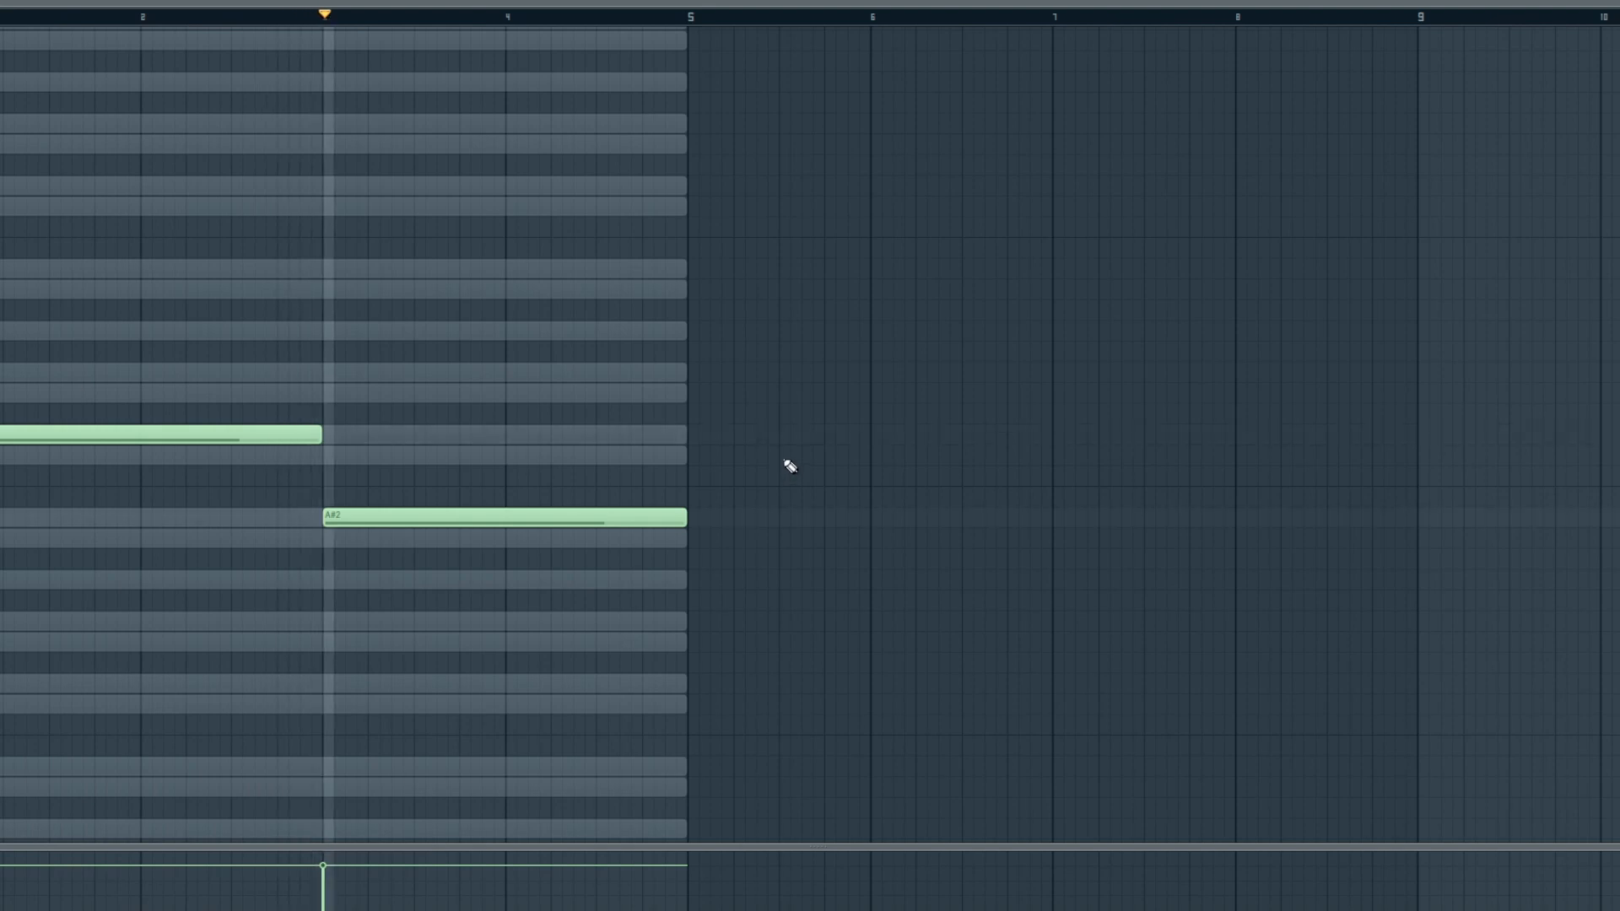
click(692, 398)
key(space)
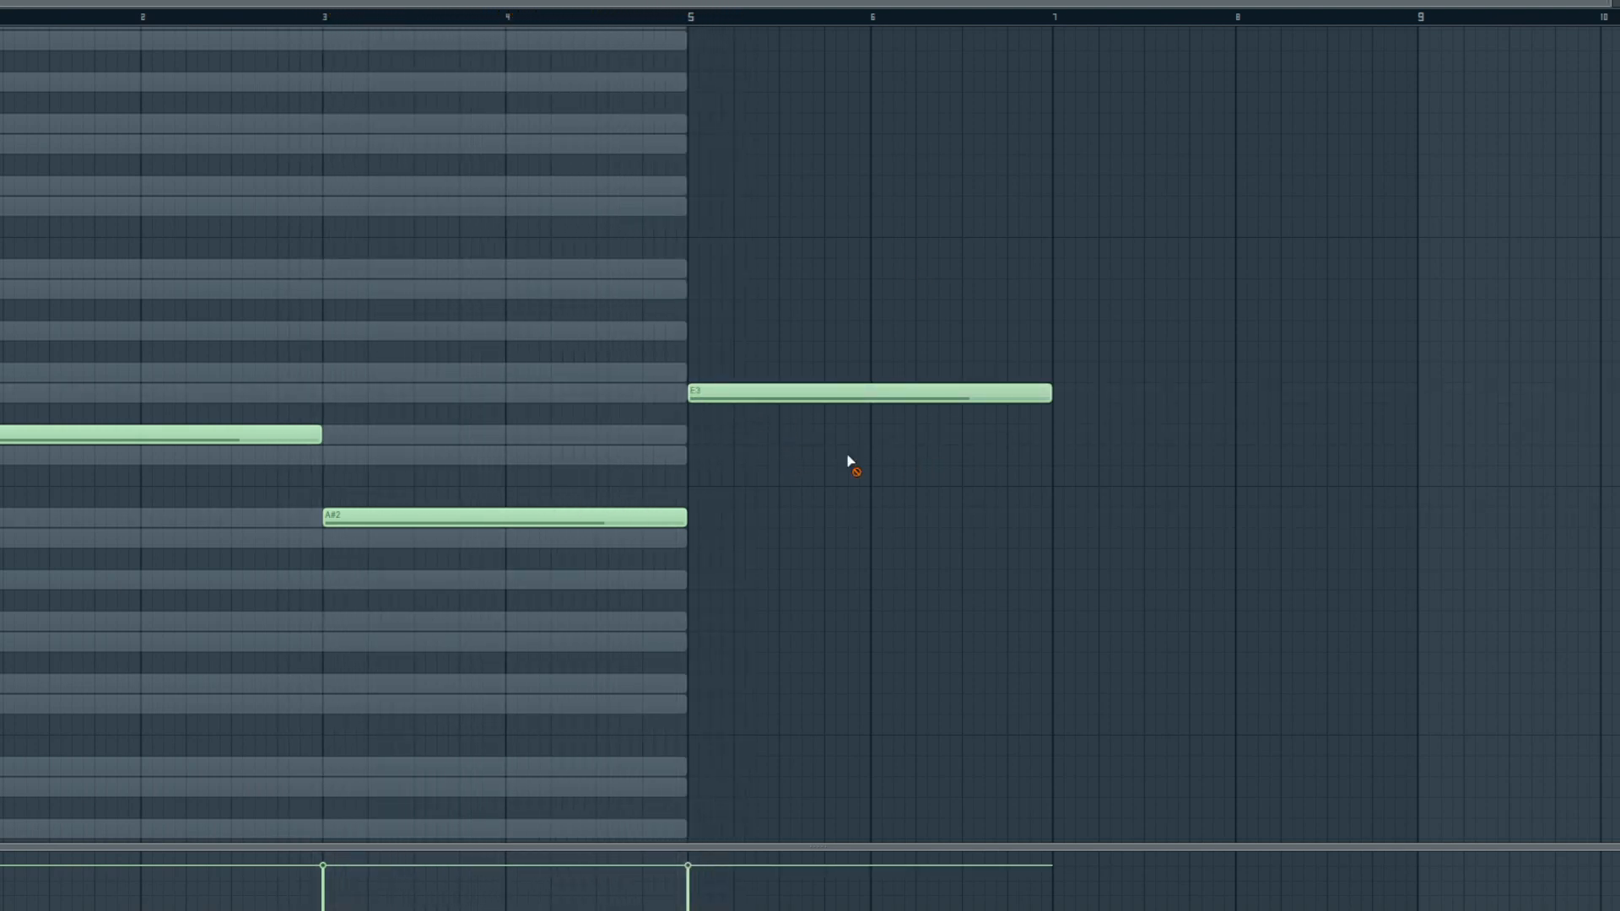
right_click(877, 393)
- Move the note at bar 3 up to F3 and play the progression
click(415, 504)
right_click(493, 498)
drag(419, 504, 423, 363)
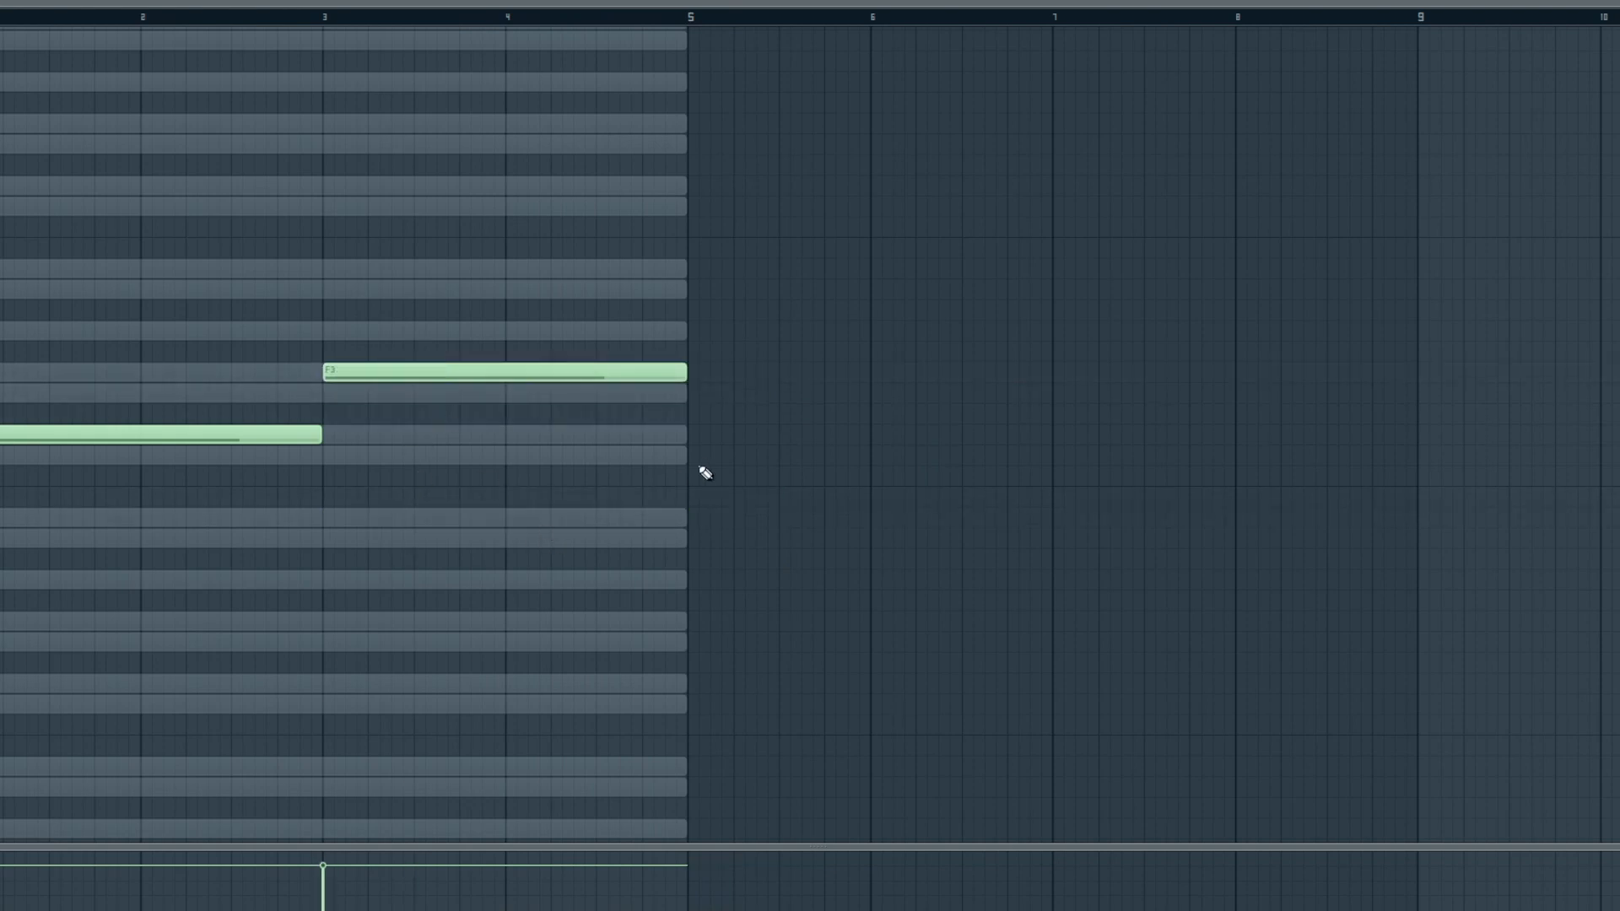
key(space)
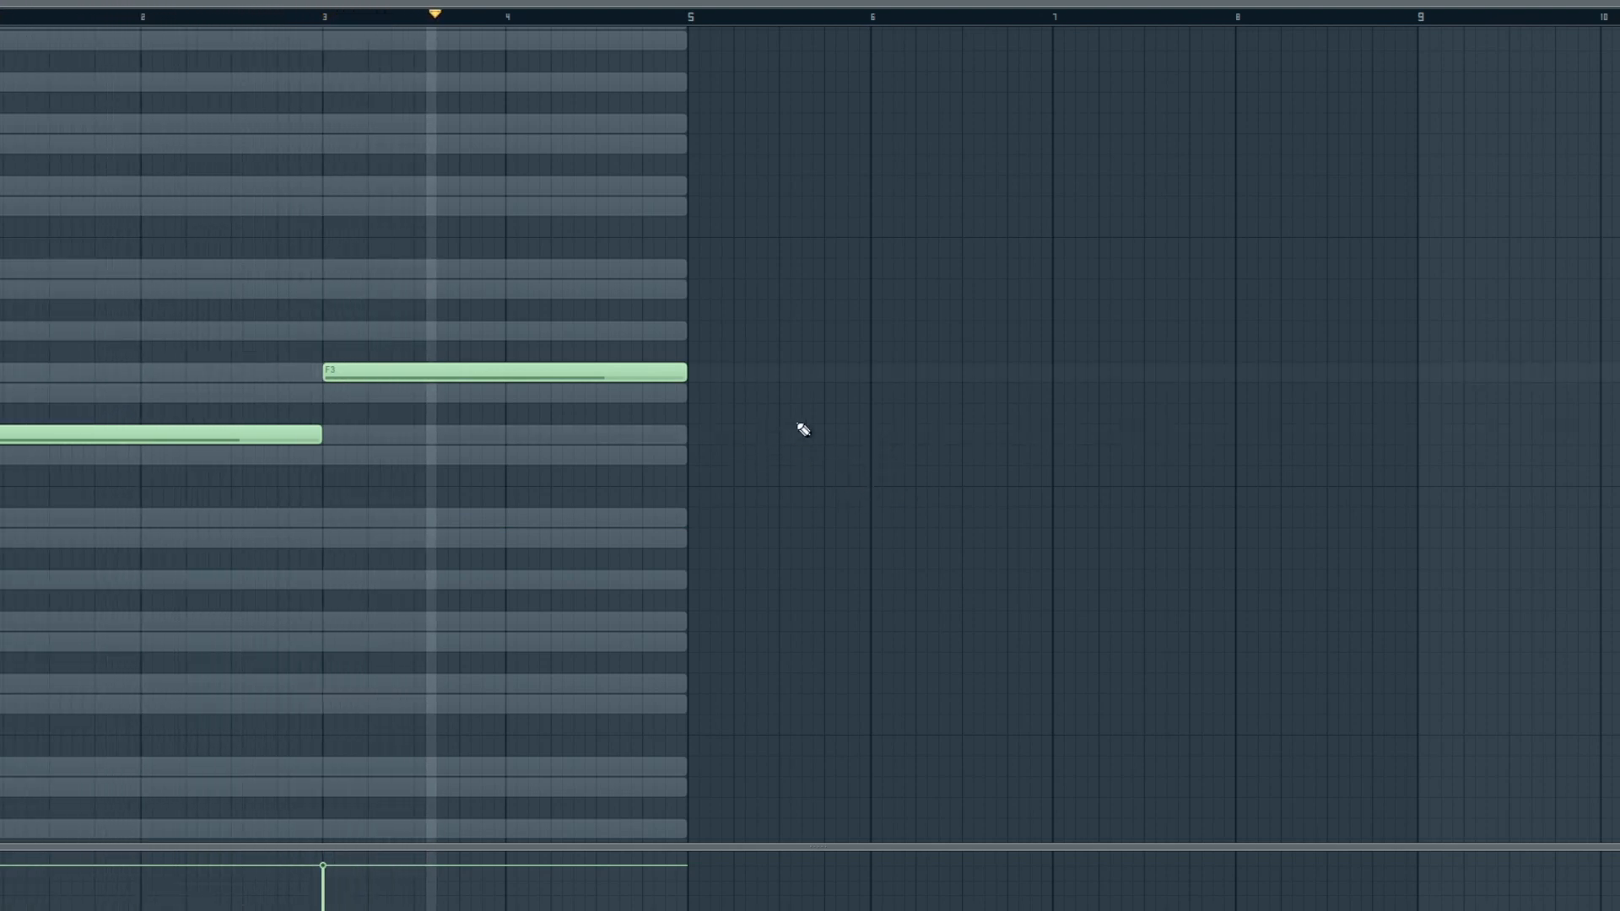
- Complete the progression with a two-bar A#3 note at bar 5 and a two-bar A3 at bar 7, and play it
click(690, 288)
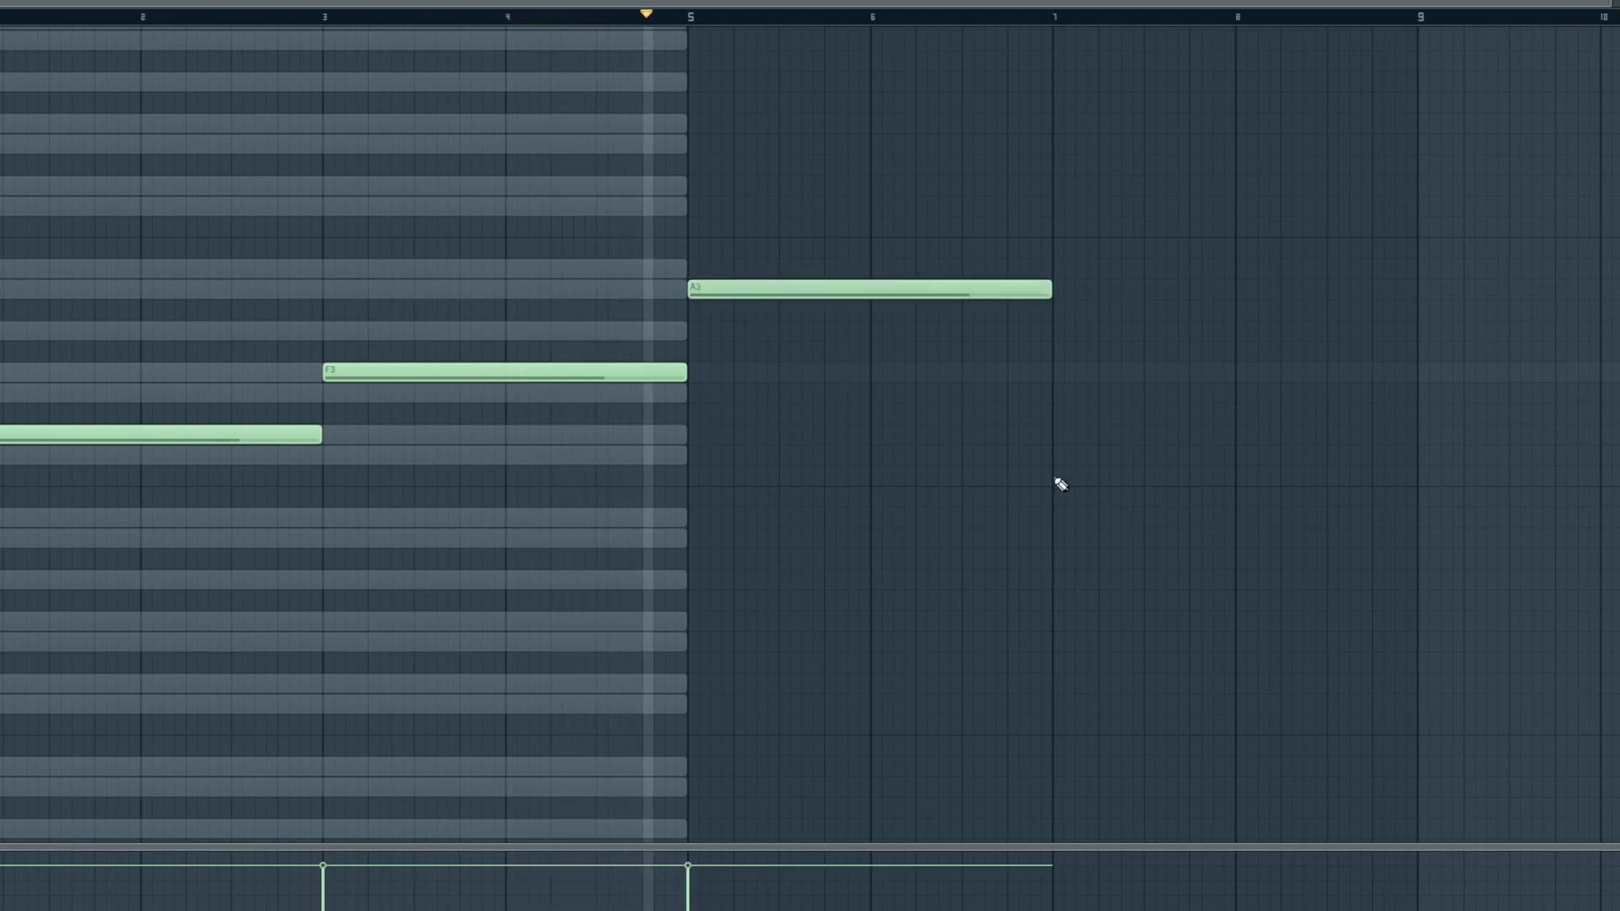
drag(937, 288, 1291, 289)
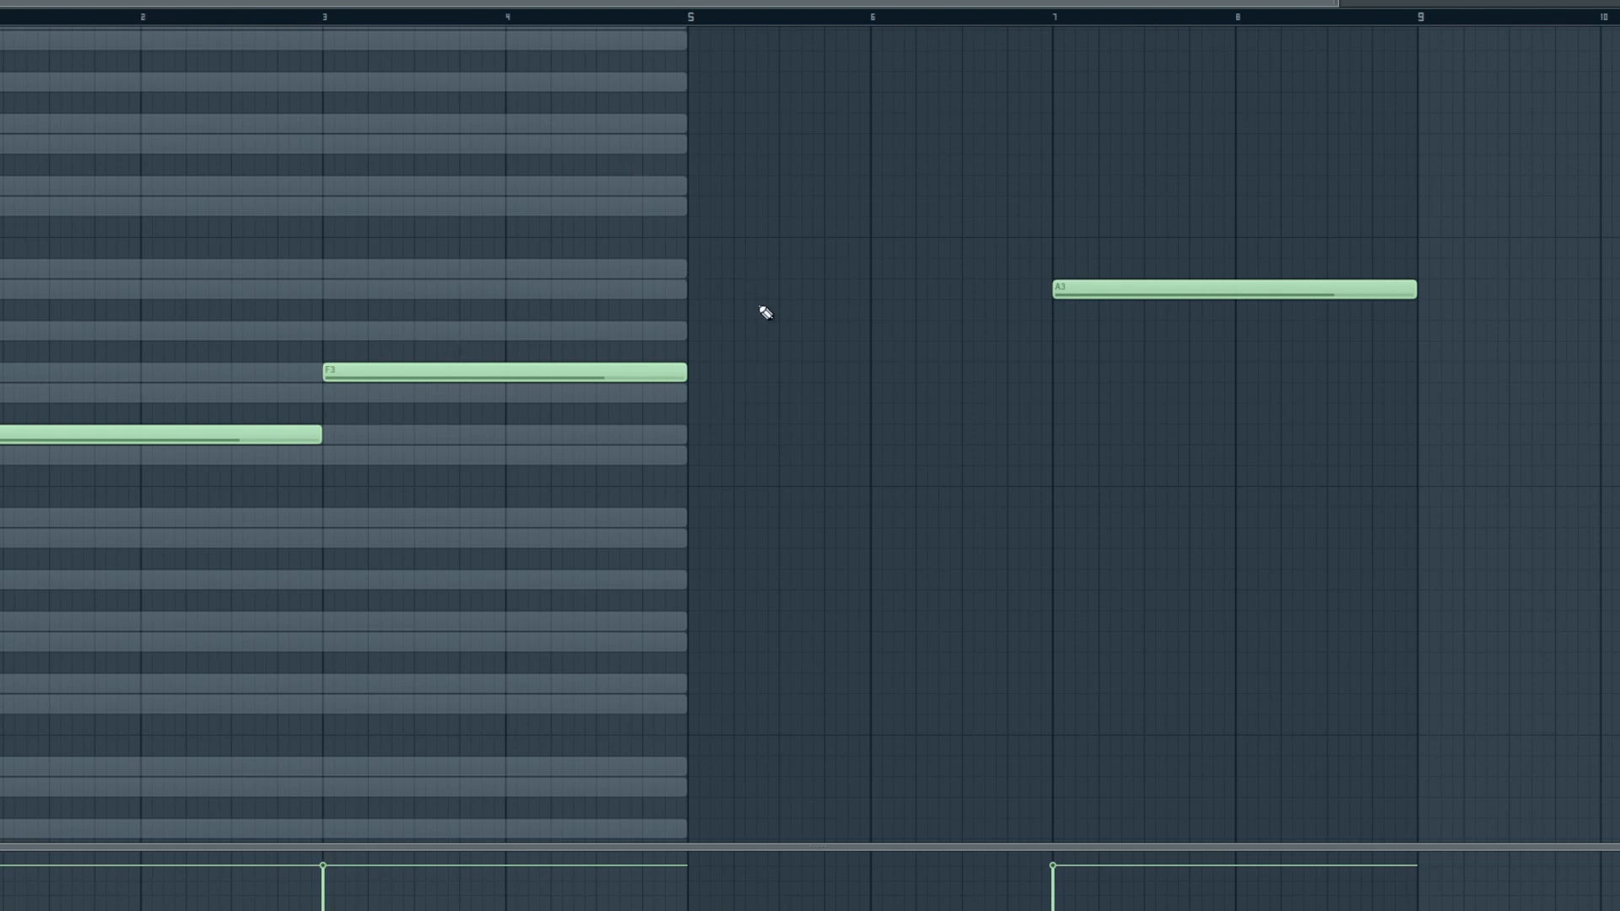
click(692, 269)
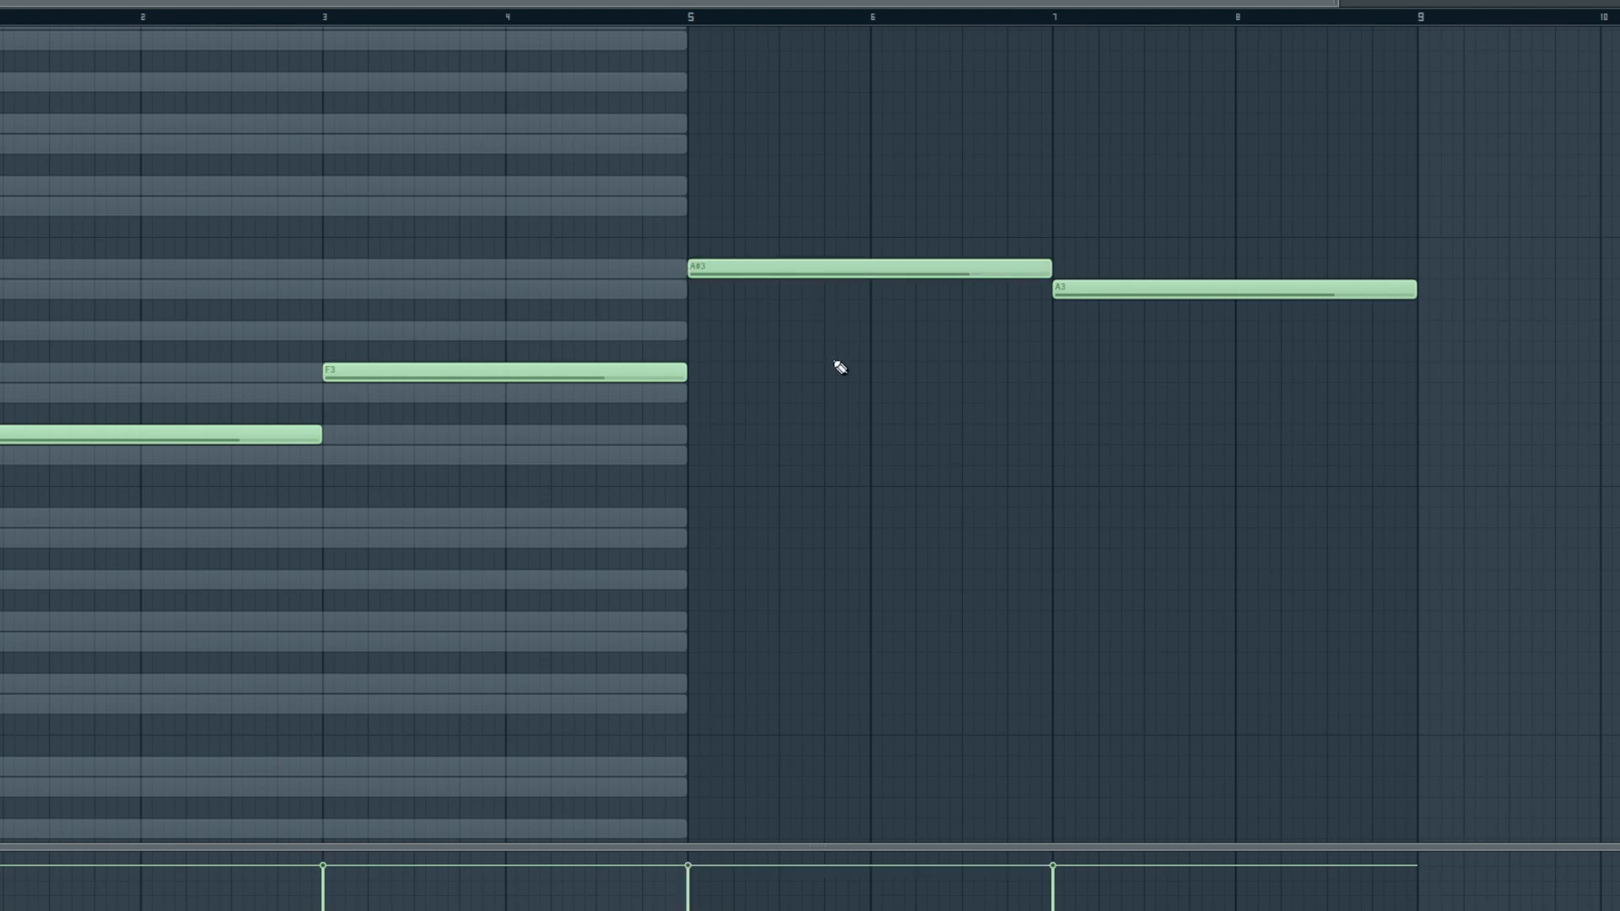
key(space)
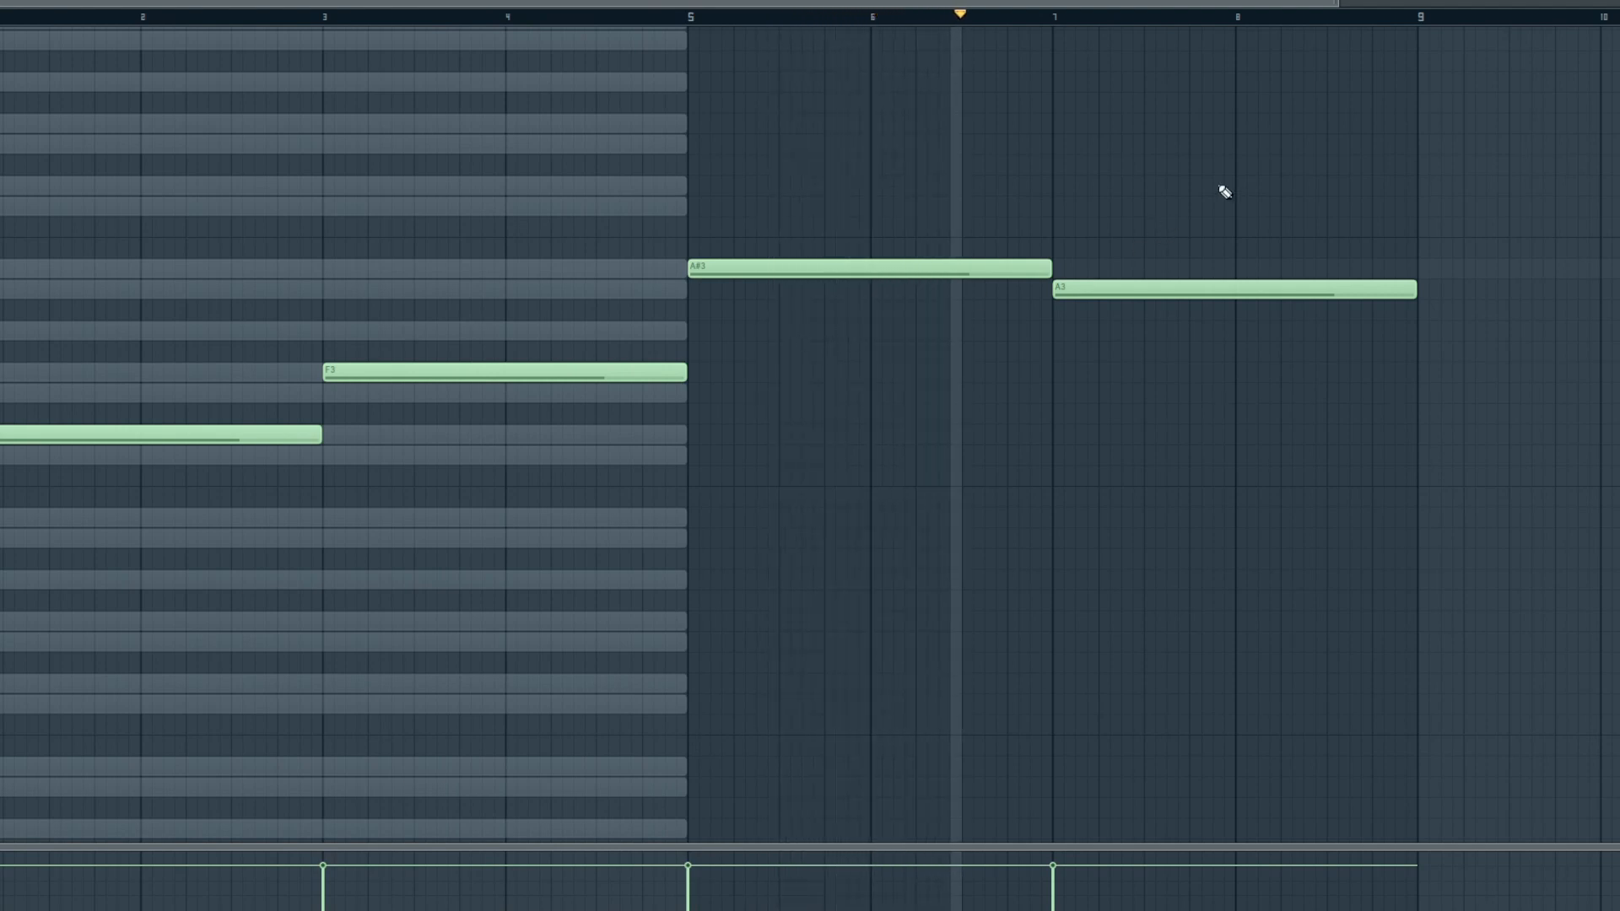
scroll(1355, 3, down, 2)
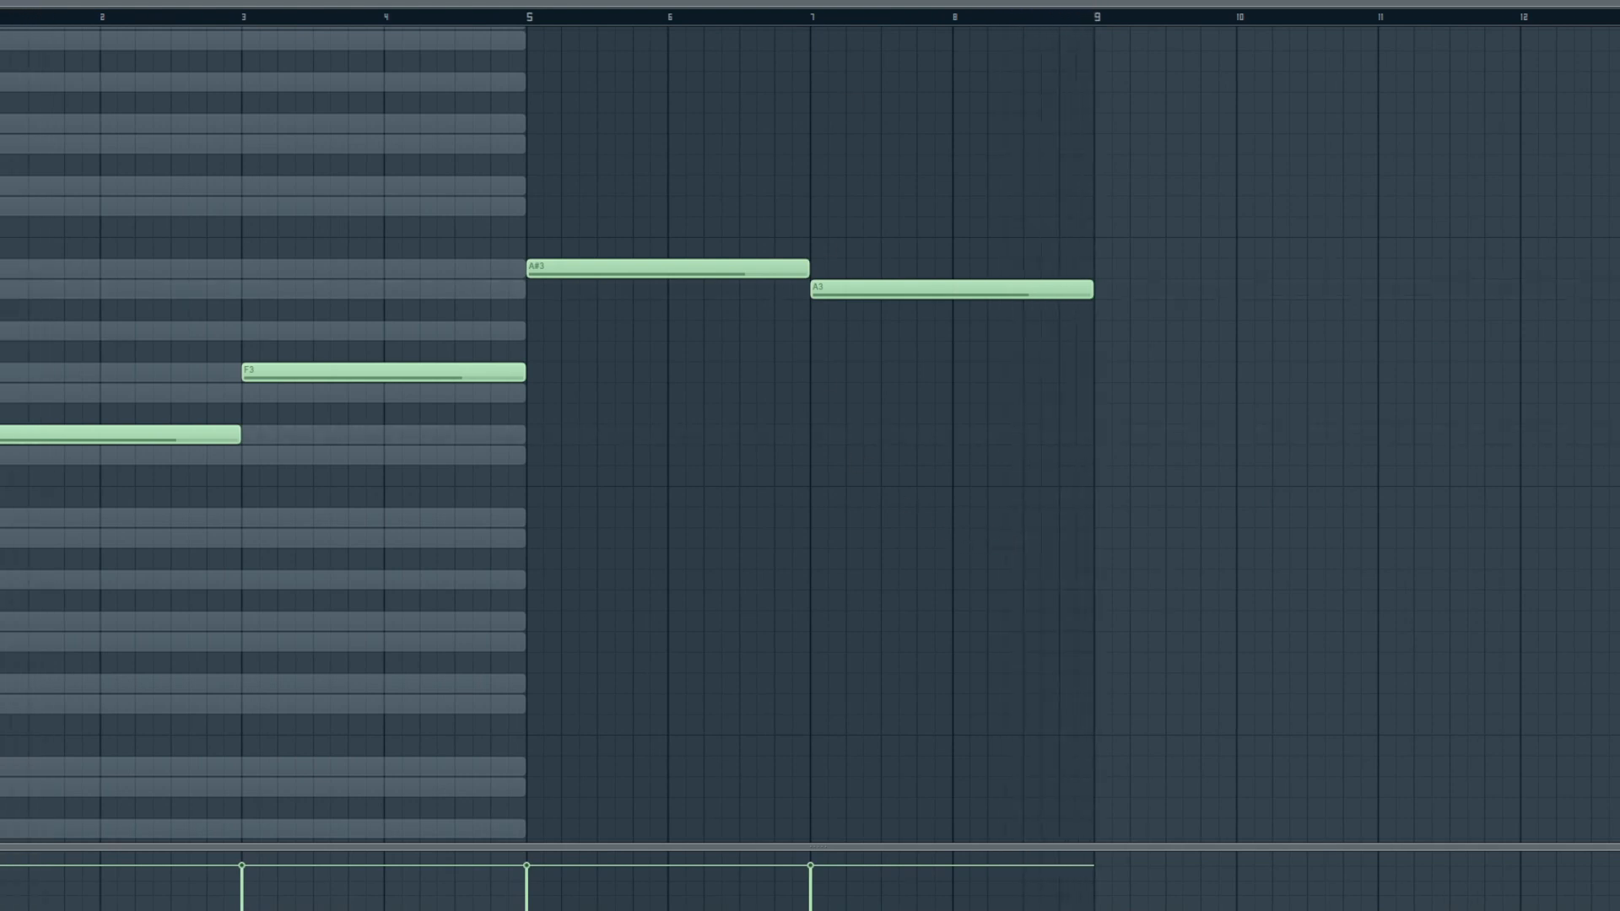
- Link the Serum channel to mixer Insert 1 and load Fruity Parametric EQ 2 in its first effect slot
key(F9)
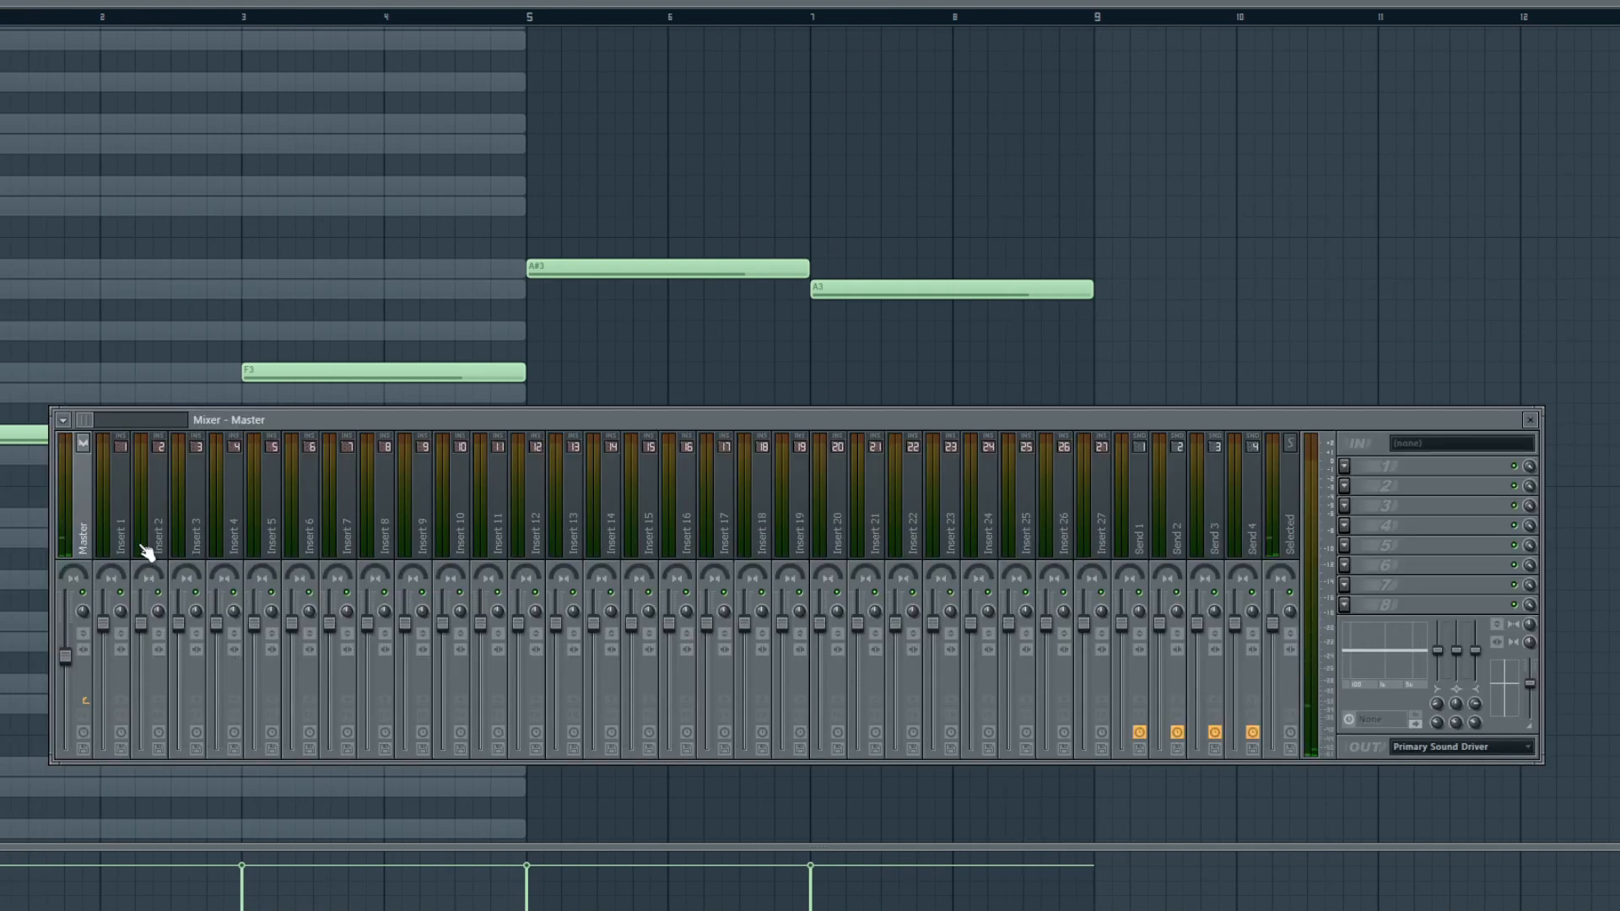
right_click(122, 528)
mouse_move(301, 522)
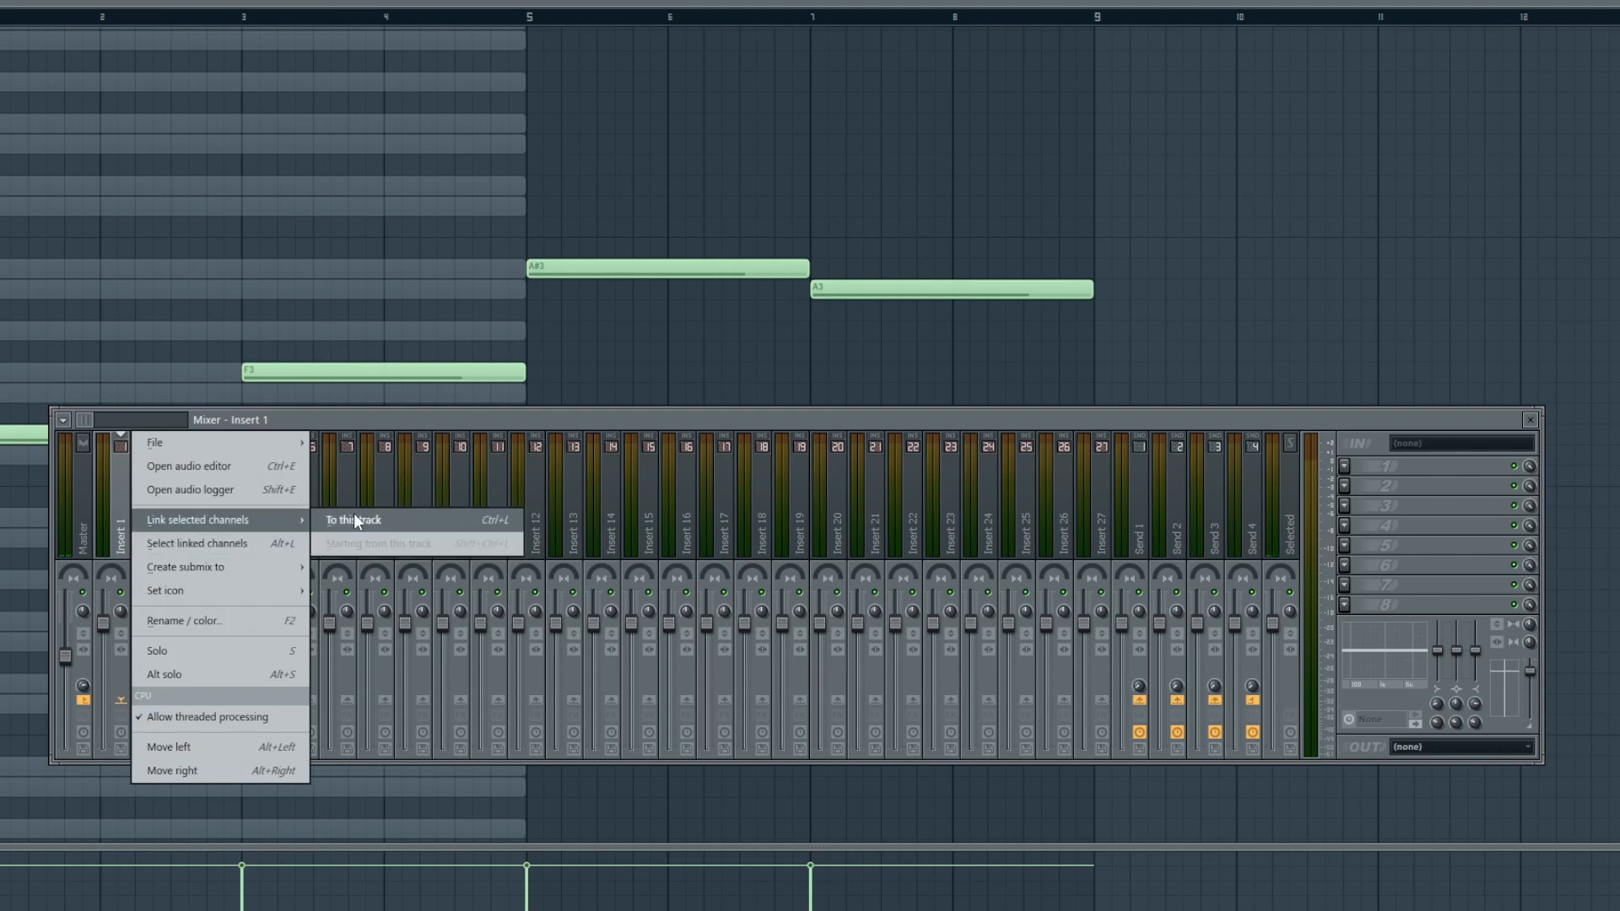
click(353, 514)
click(1350, 473)
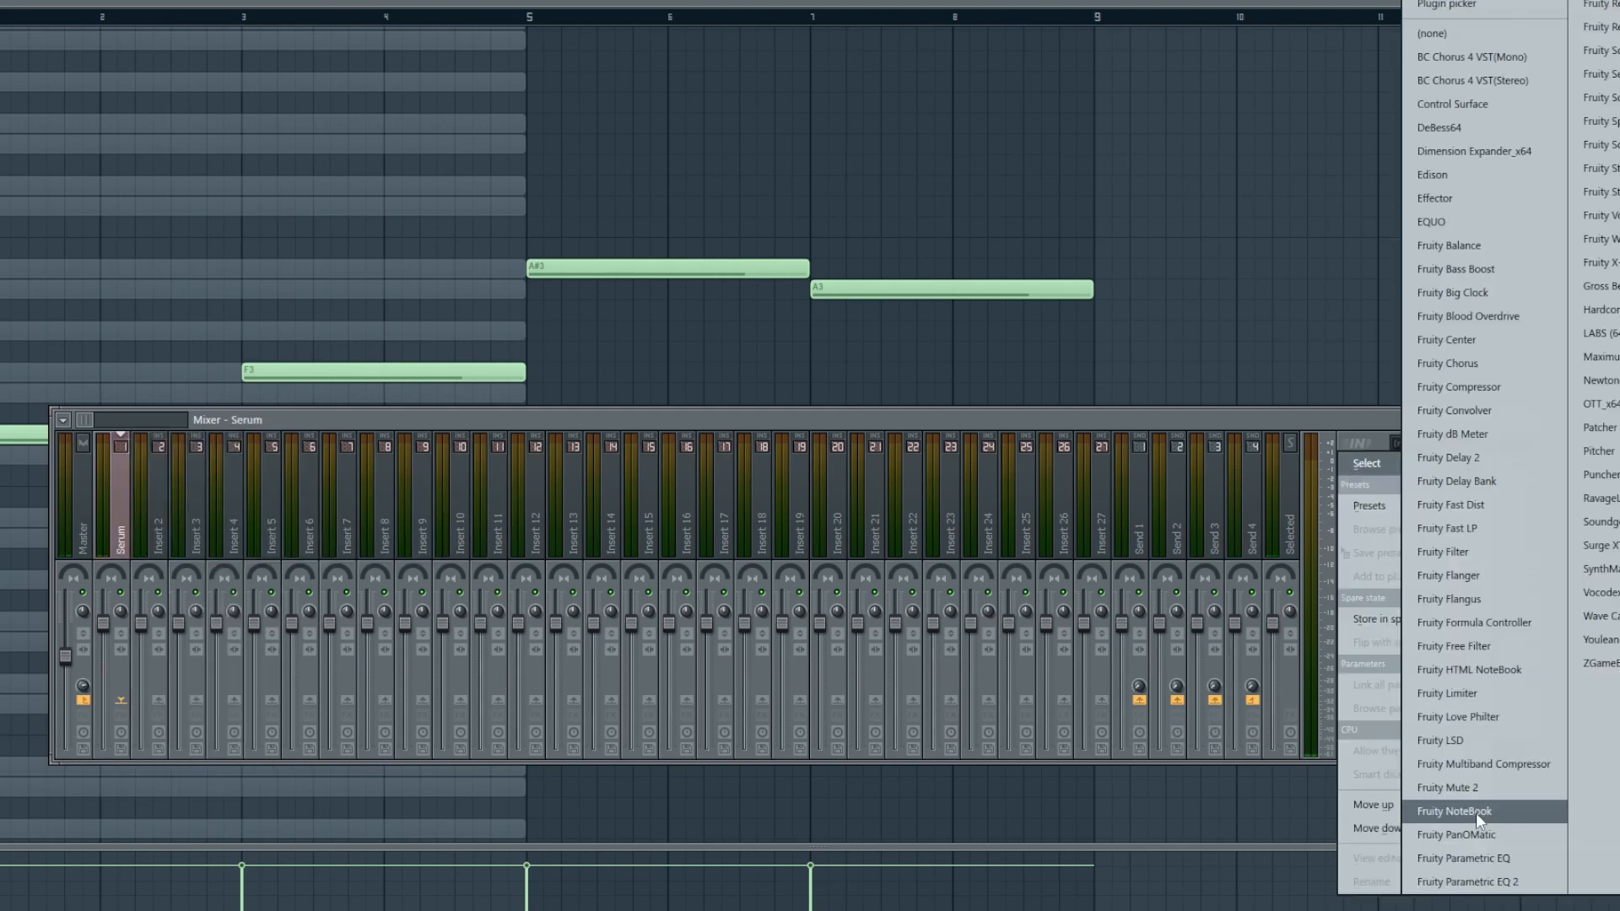
click(1473, 874)
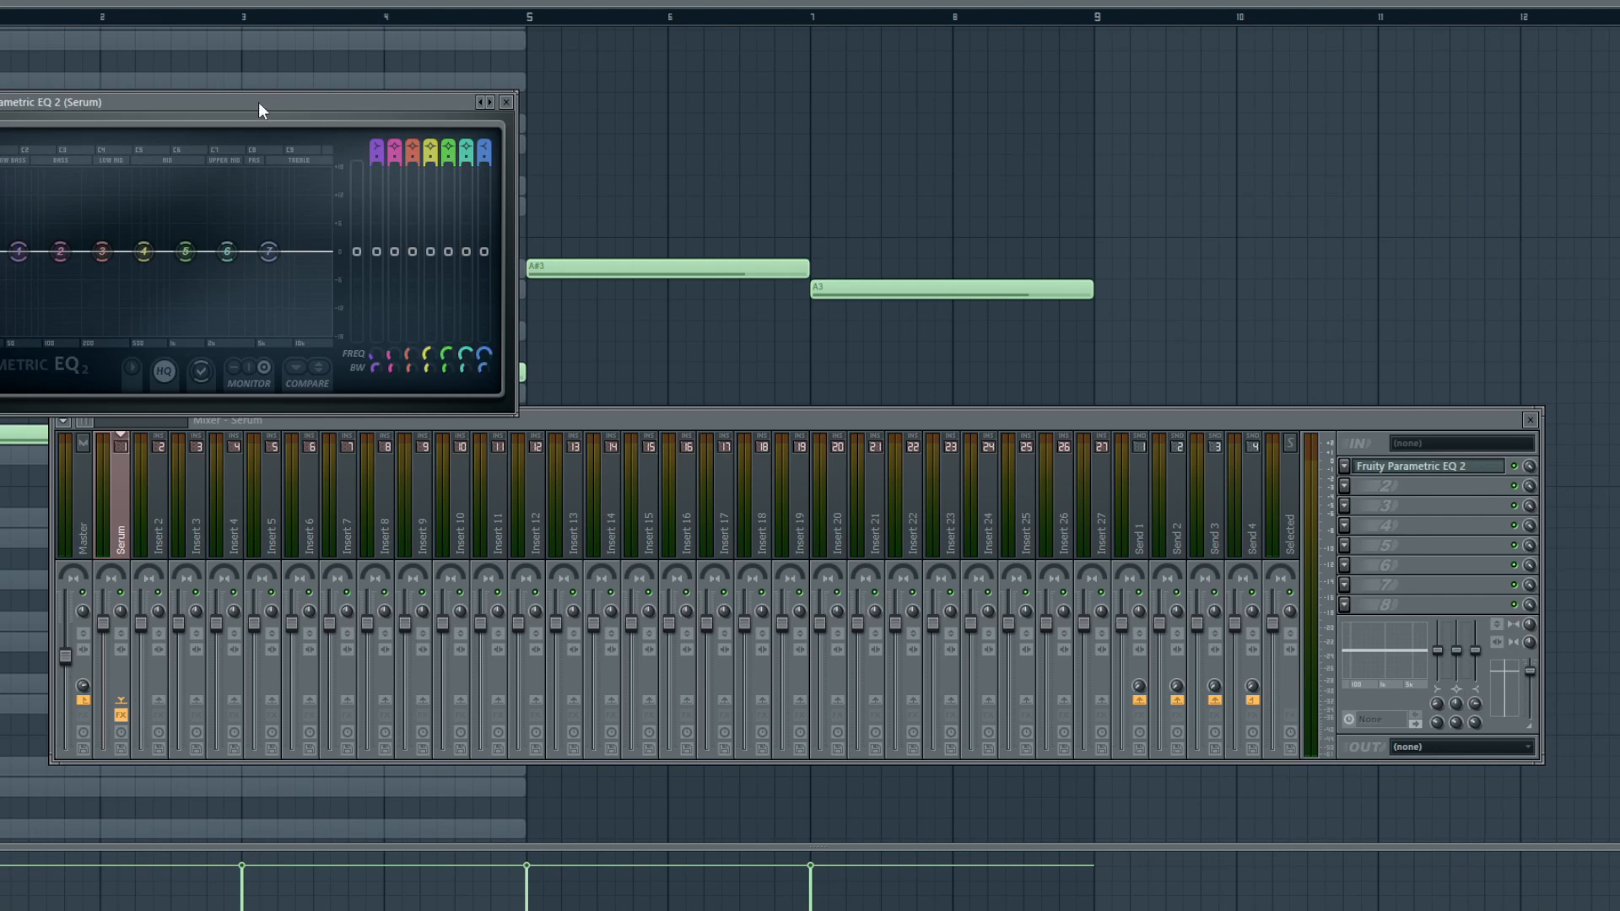
- Lower band 7 of the Serum EQ slightly at about 4514 Hz while the progression plays, and close the EQ and mixer
drag(260, 104, 799, 175)
key(space)
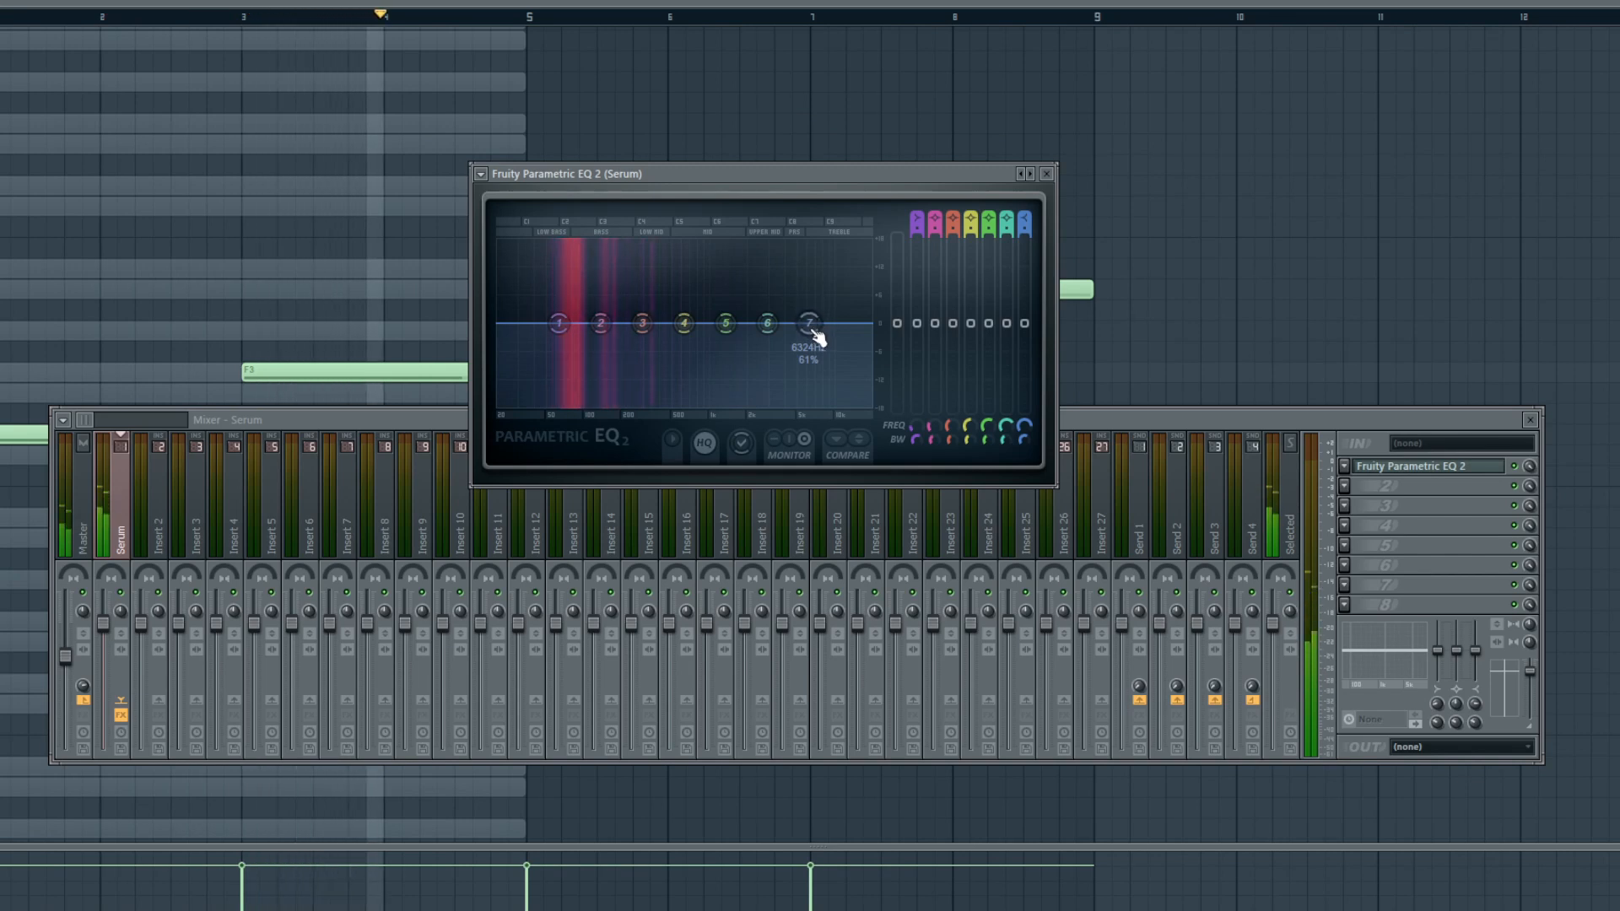
mouse_move(815, 336)
mouse_down()
mouse_move(795, 354)
mouse_move(790, 337)
mouse_up()
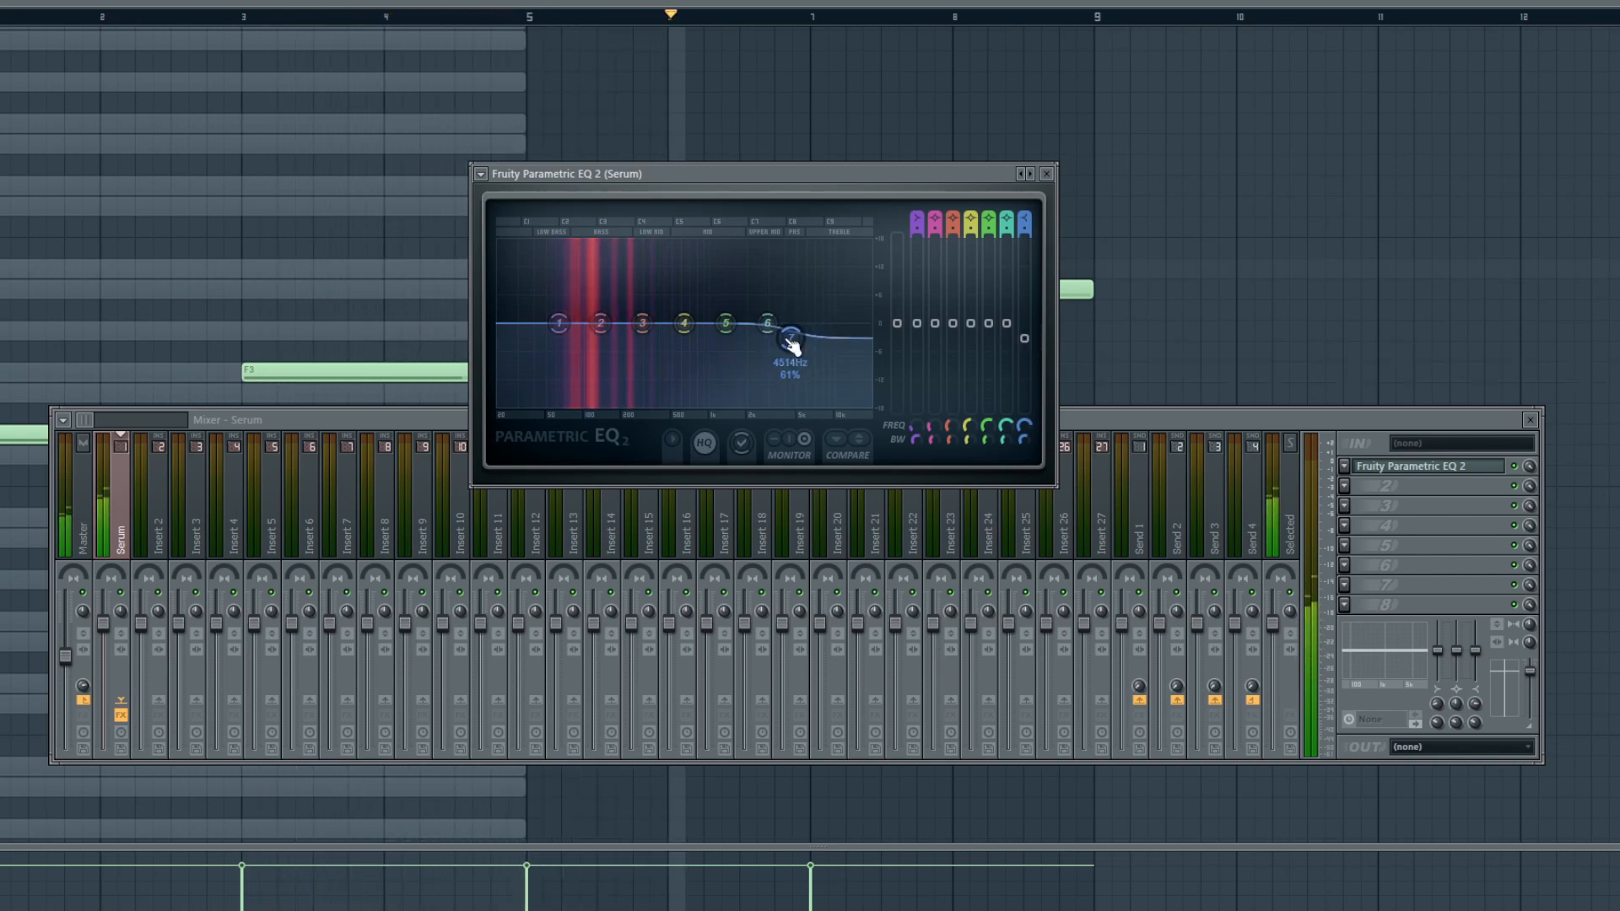
click(1046, 173)
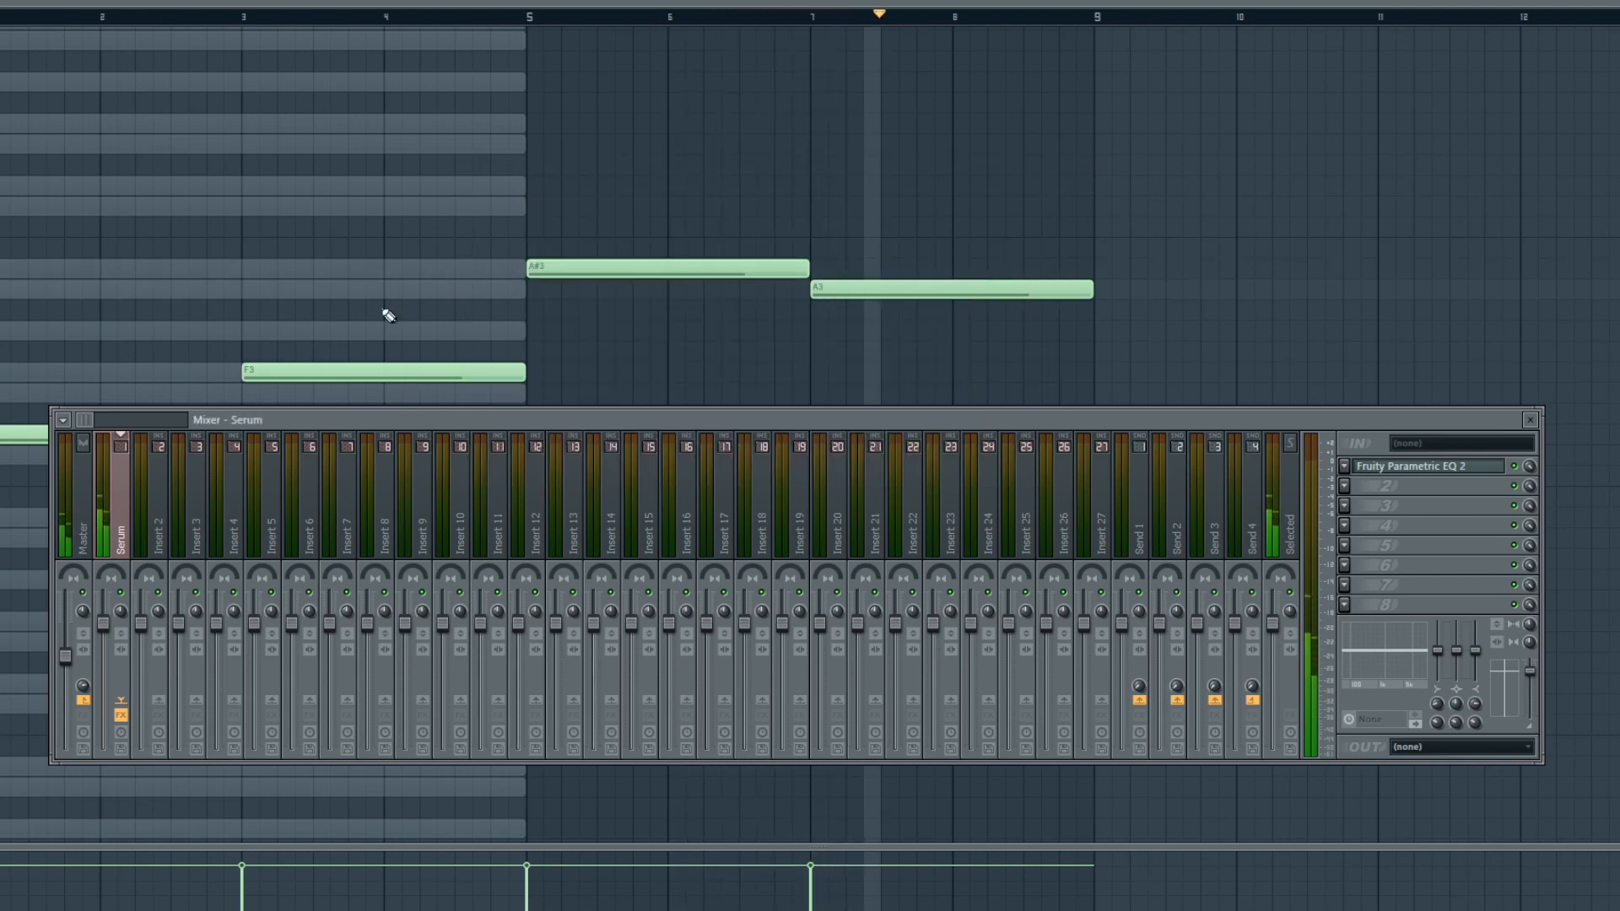
key(F9)
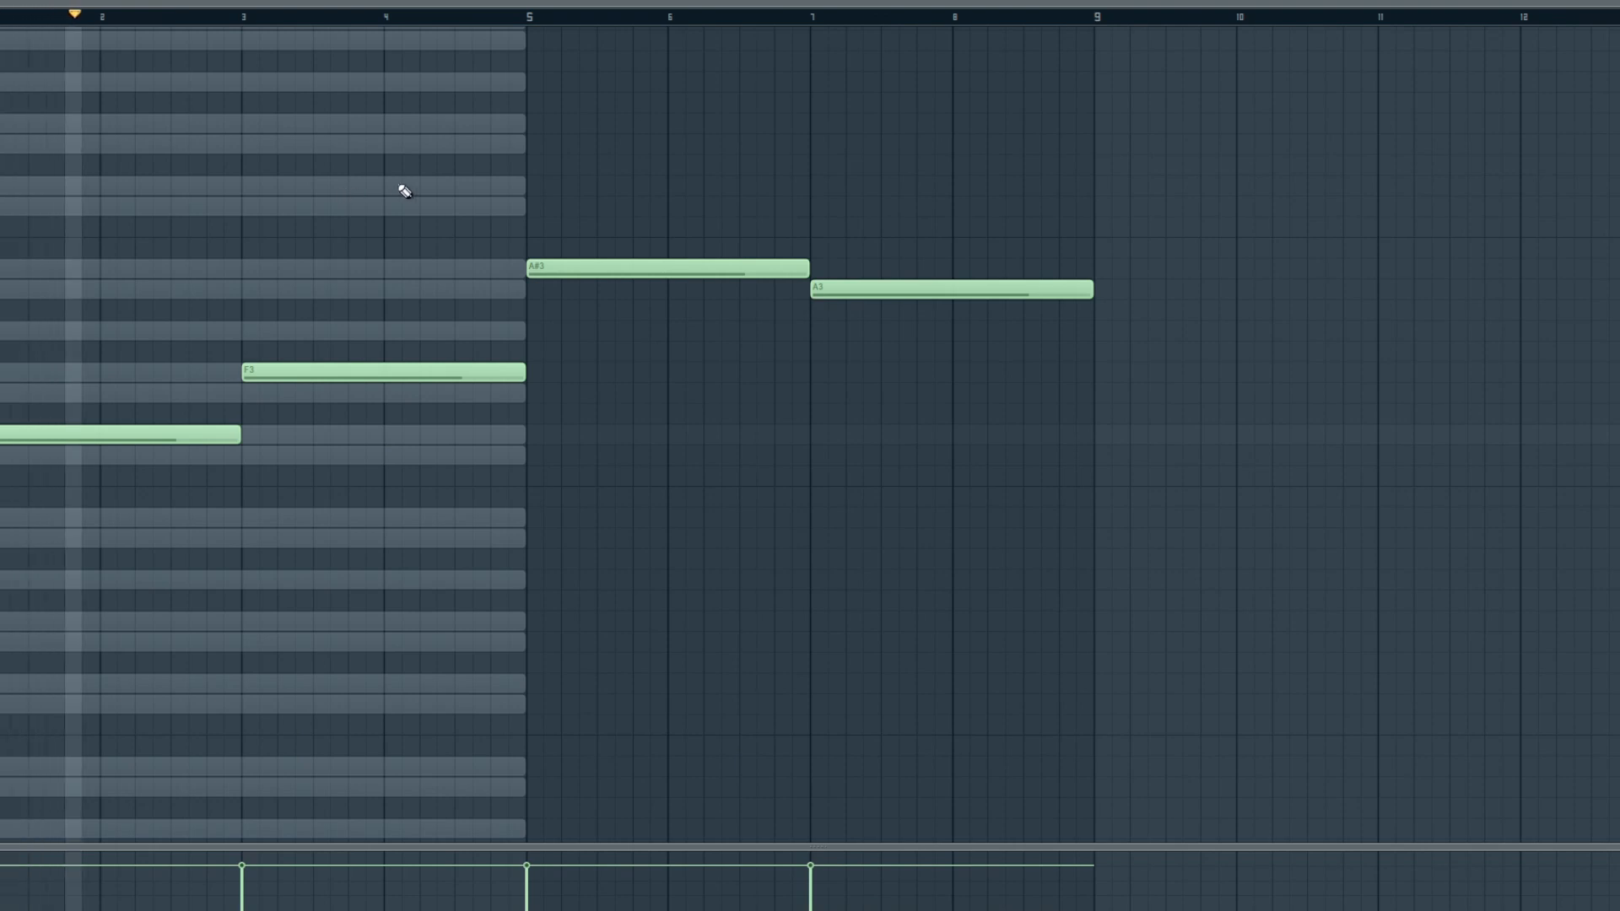
key(space)
- Add another Fruity Soundfont Player channel to the pattern and close its channel settings
click(25, 2)
mouse_move(51, 2)
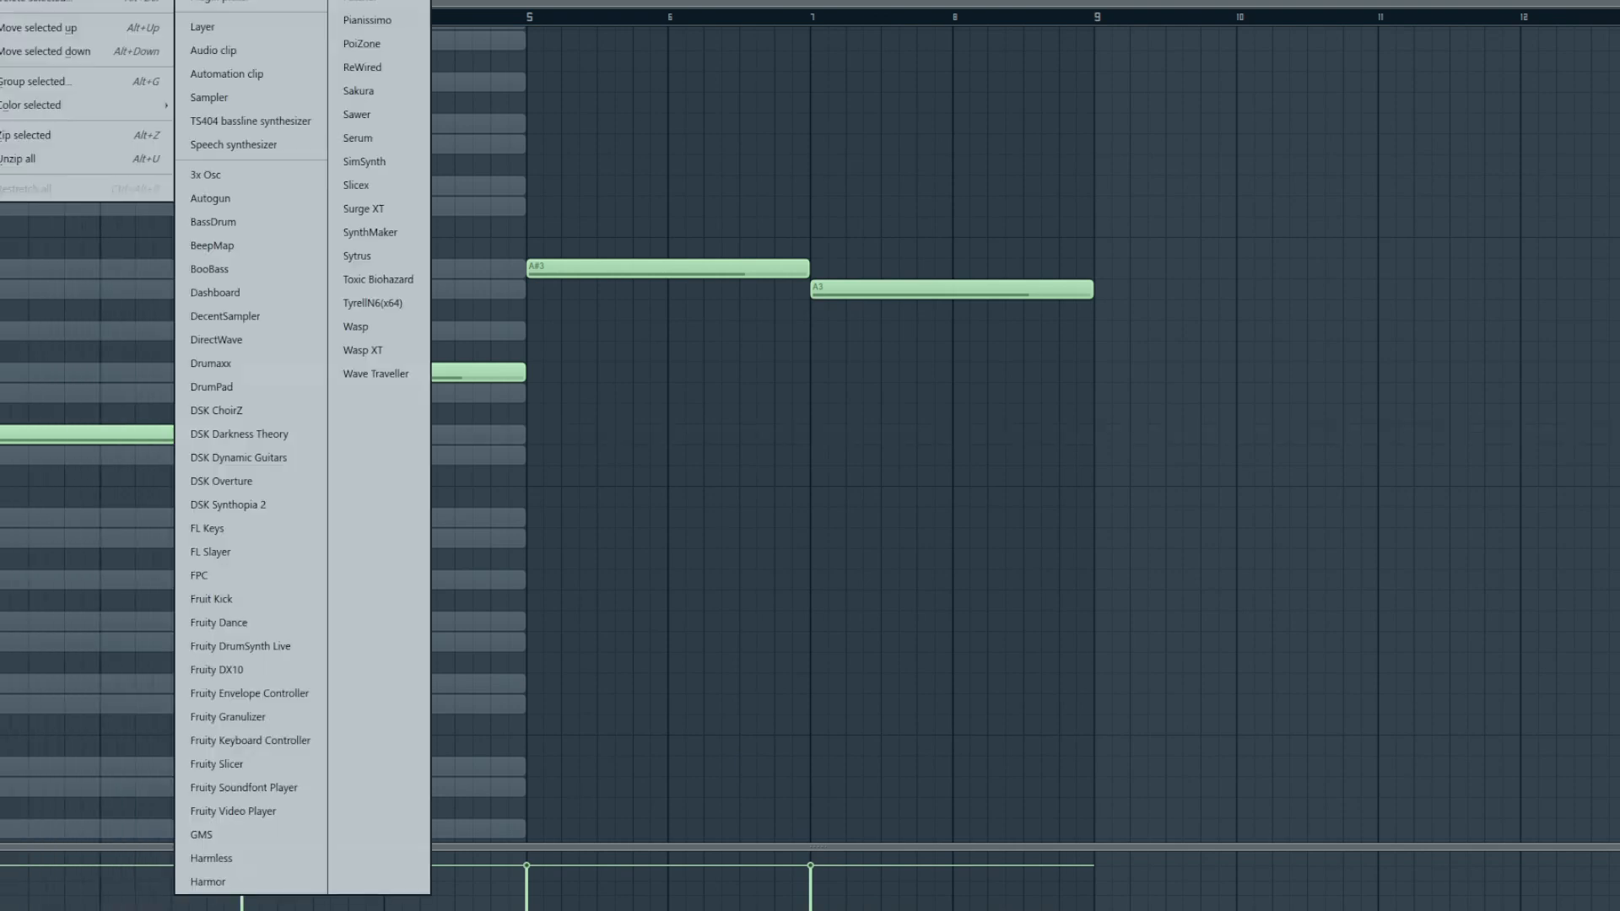
click(256, 793)
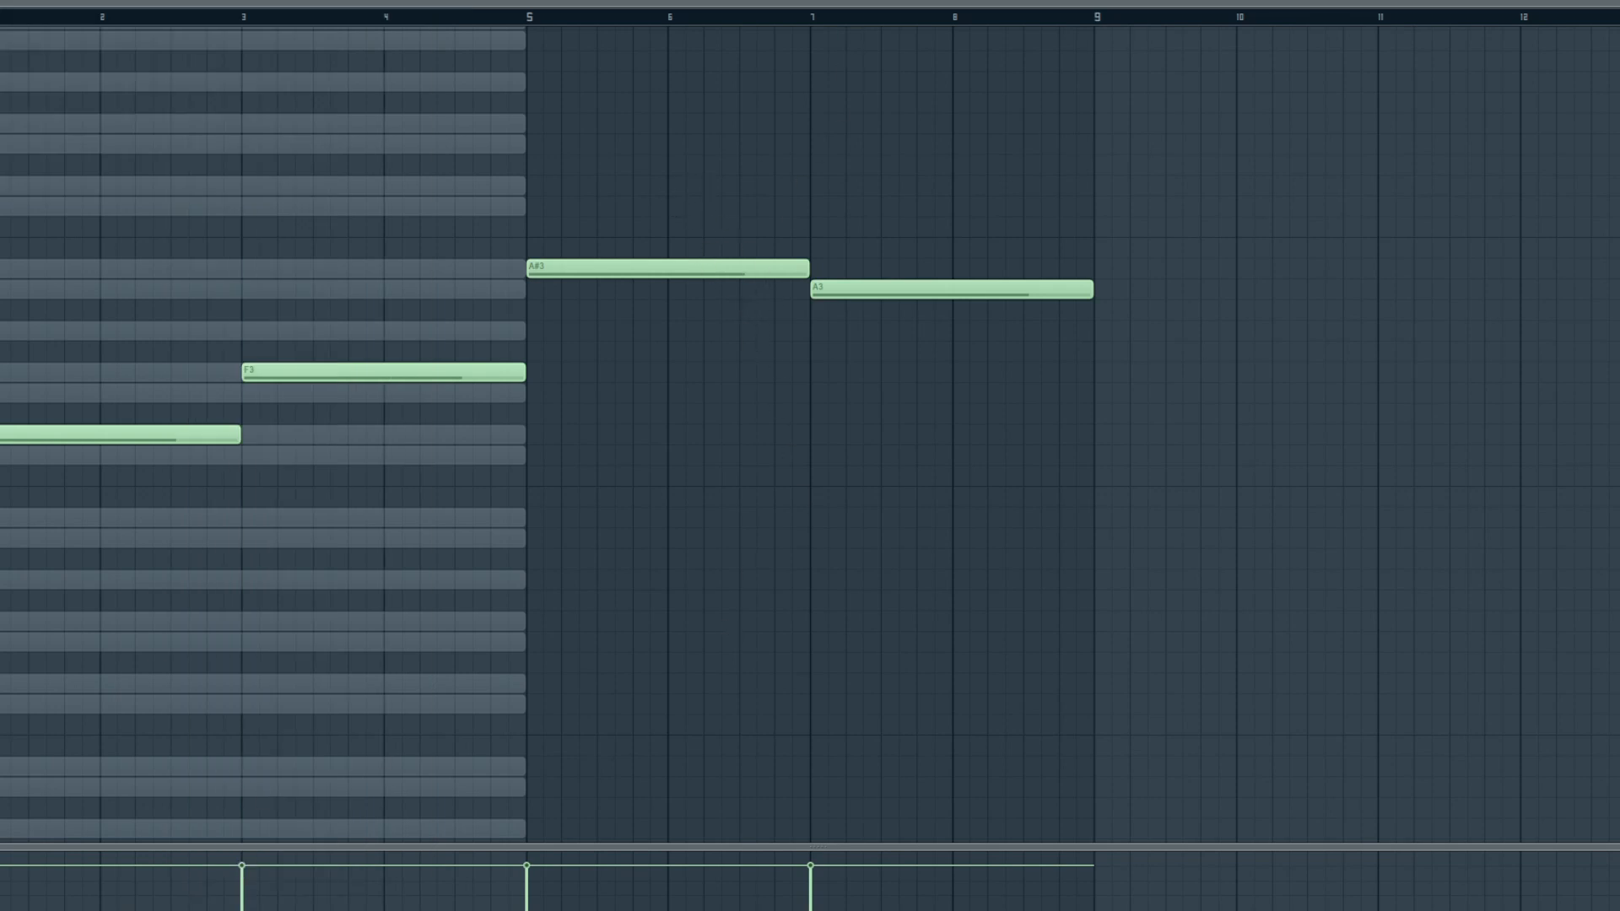
key(F6)
click(750, 451)
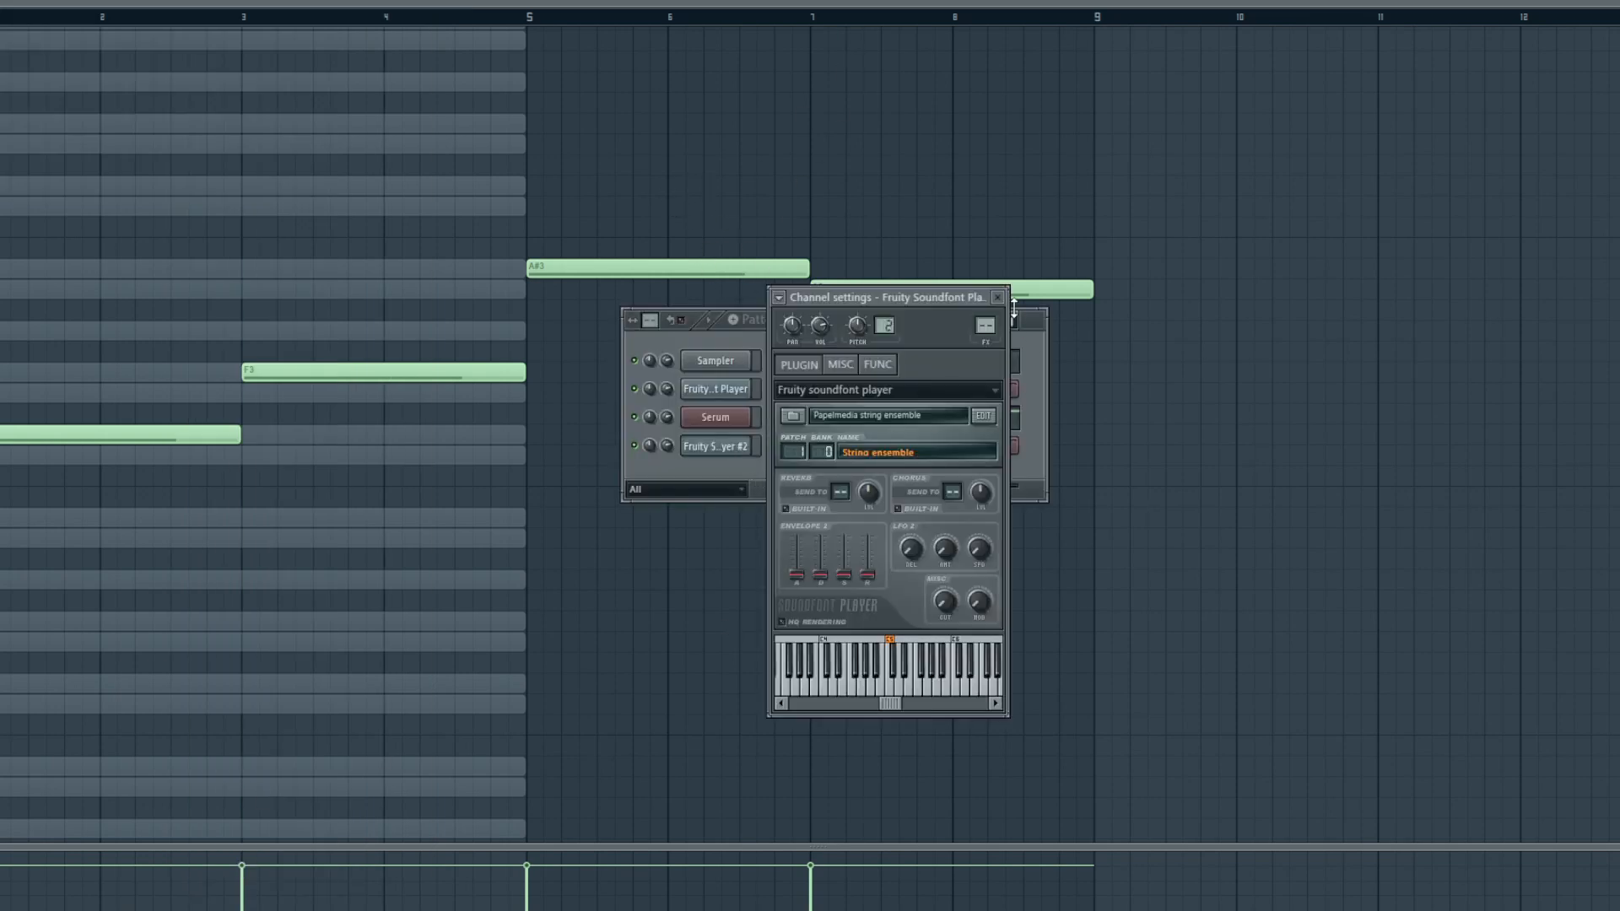
click(1001, 297)
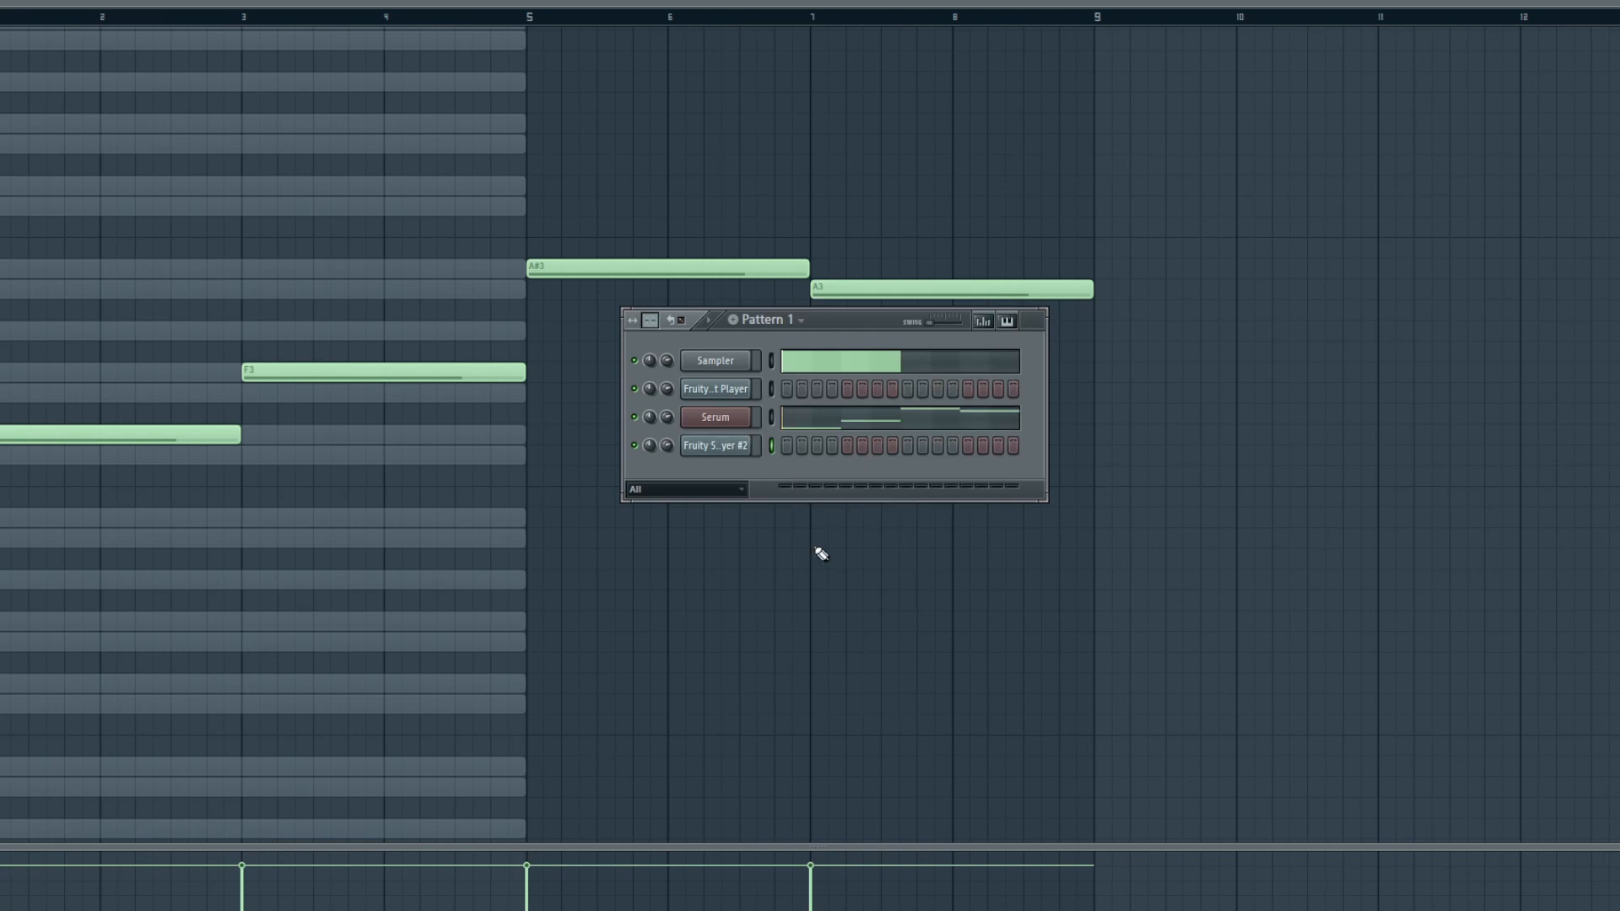
- Load the Final Fantasy VII soundfont from the Final Fantasy Soundfonts folder into the first Fruity Soundfont Player channel
click(749, 397)
click(788, 422)
scroll(850, 472, down, 2)
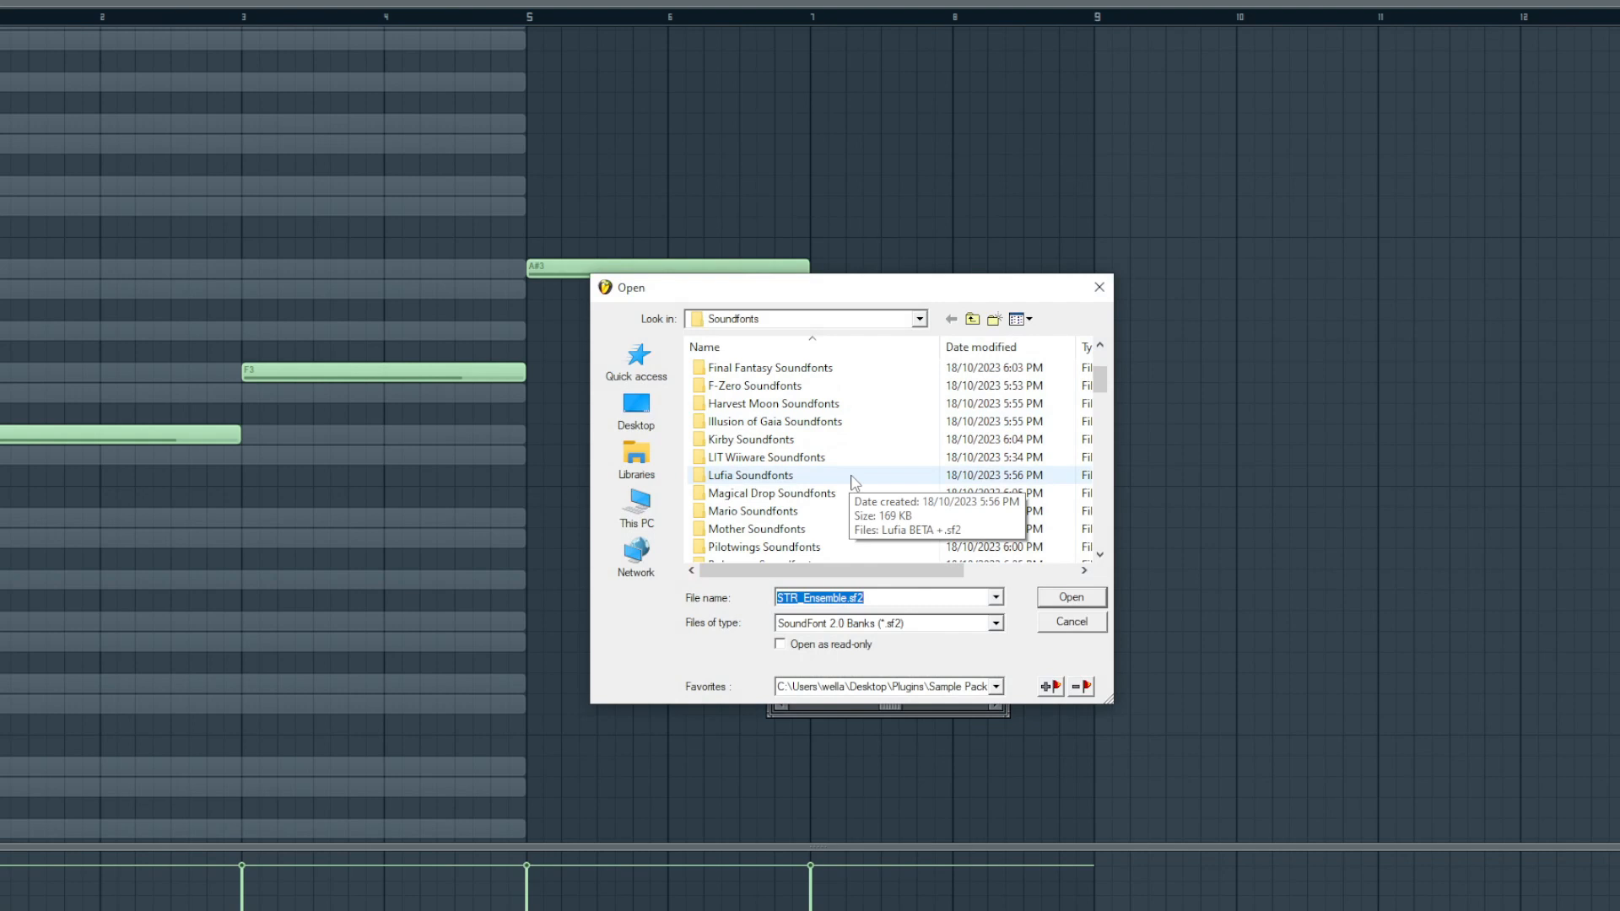
scroll(854, 483, down, 1)
scroll(852, 486, down, 1)
scroll(846, 498, up, 3)
scroll(847, 489, up, 1)
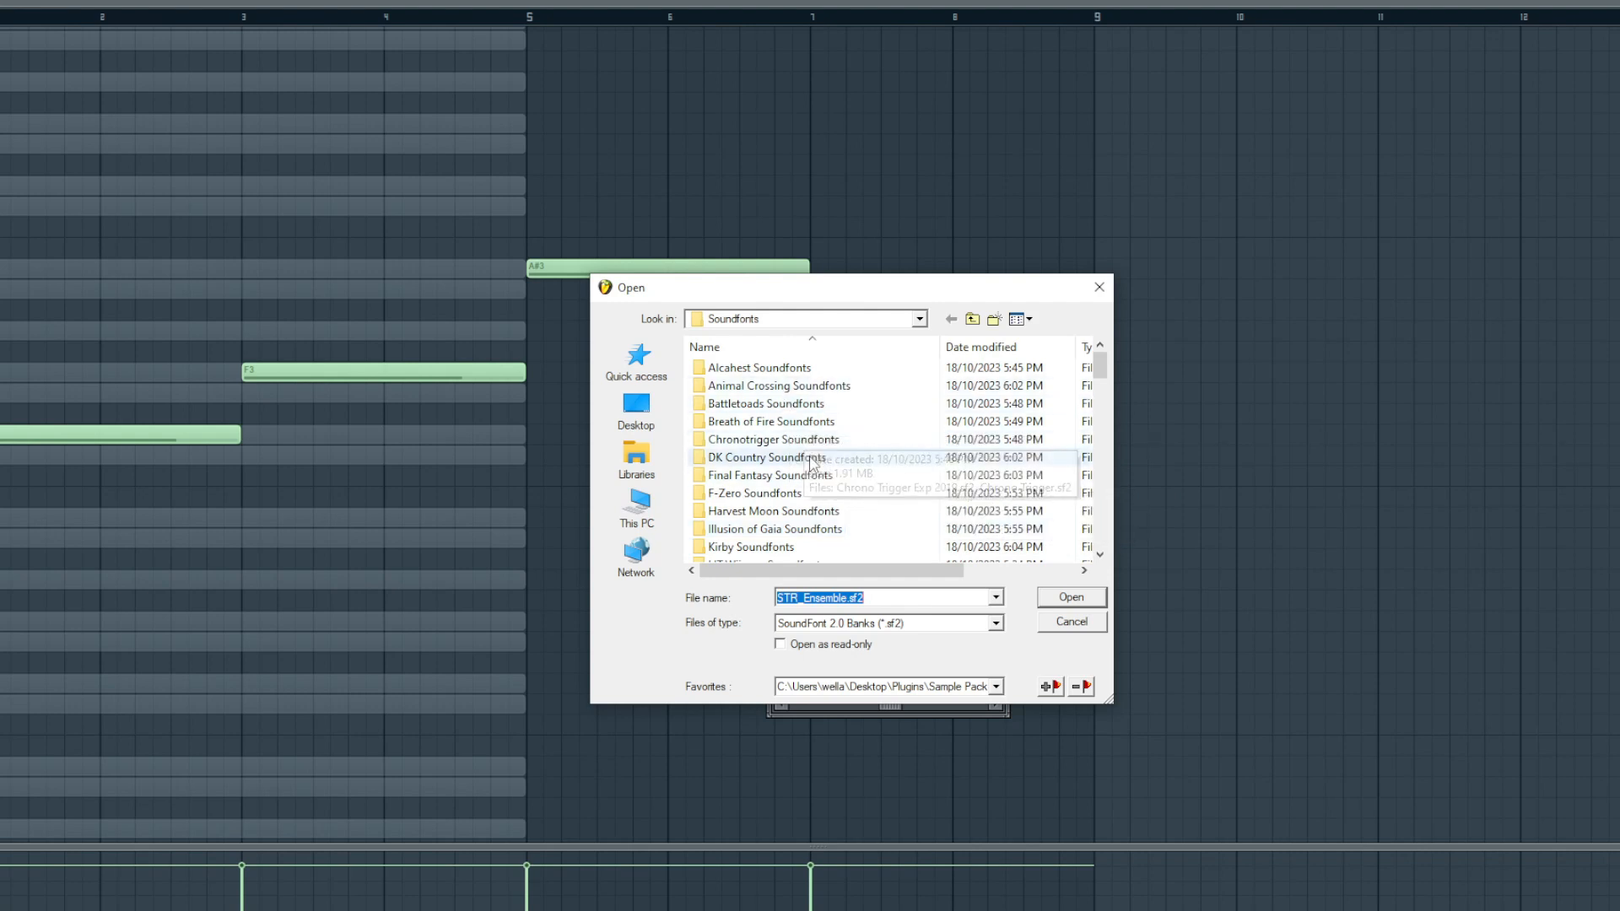
mouse_move(813, 462)
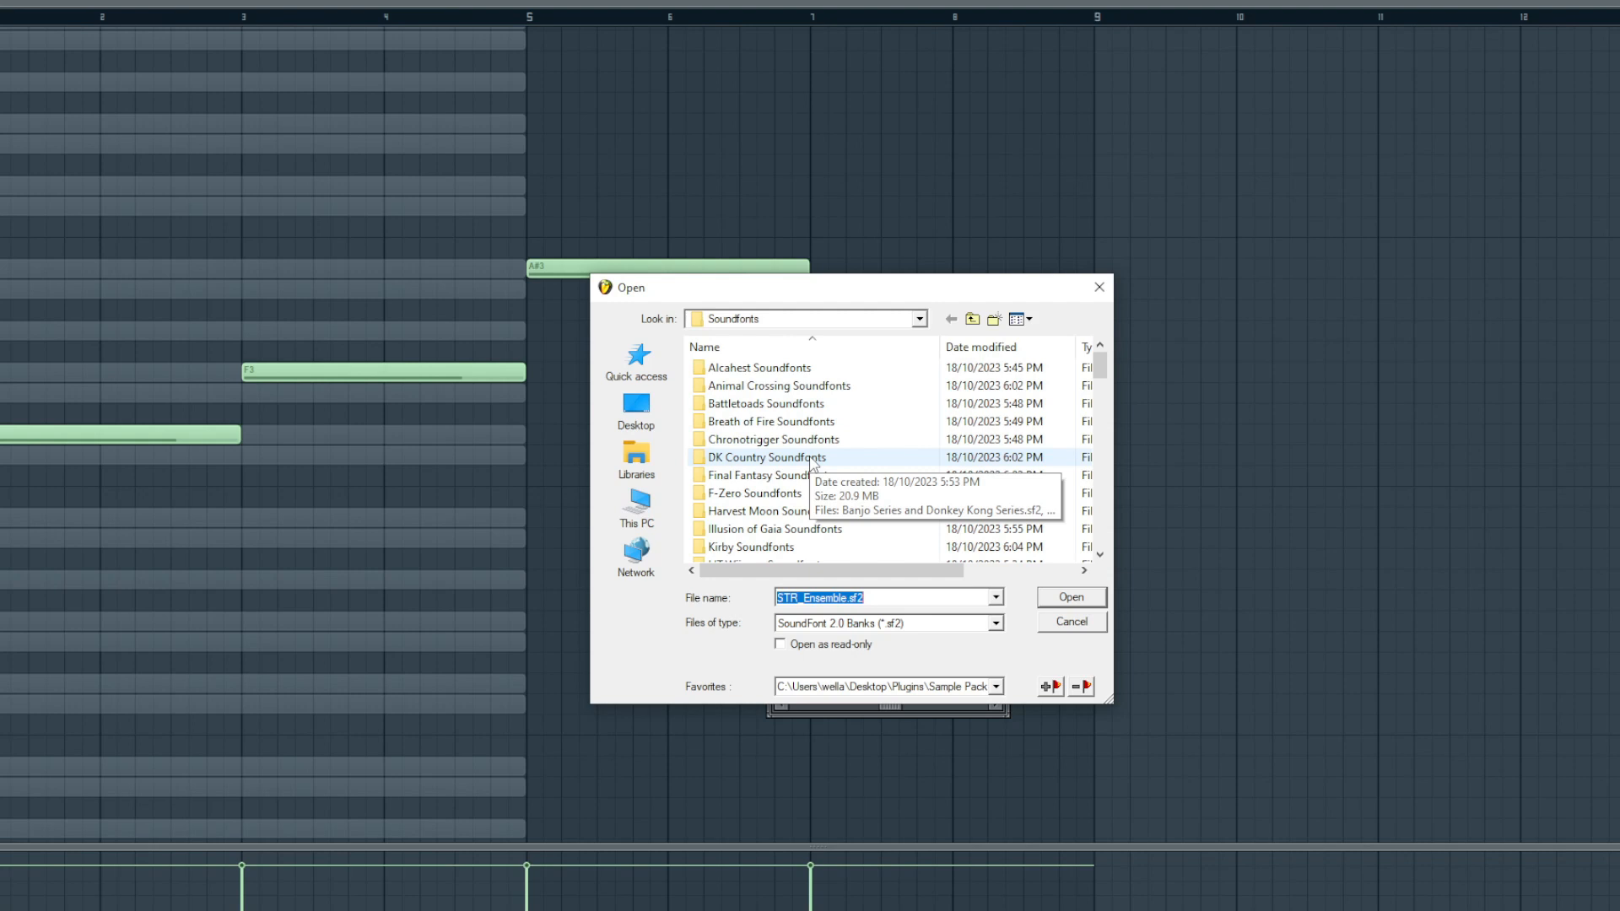
scroll(820, 464, down, 1)
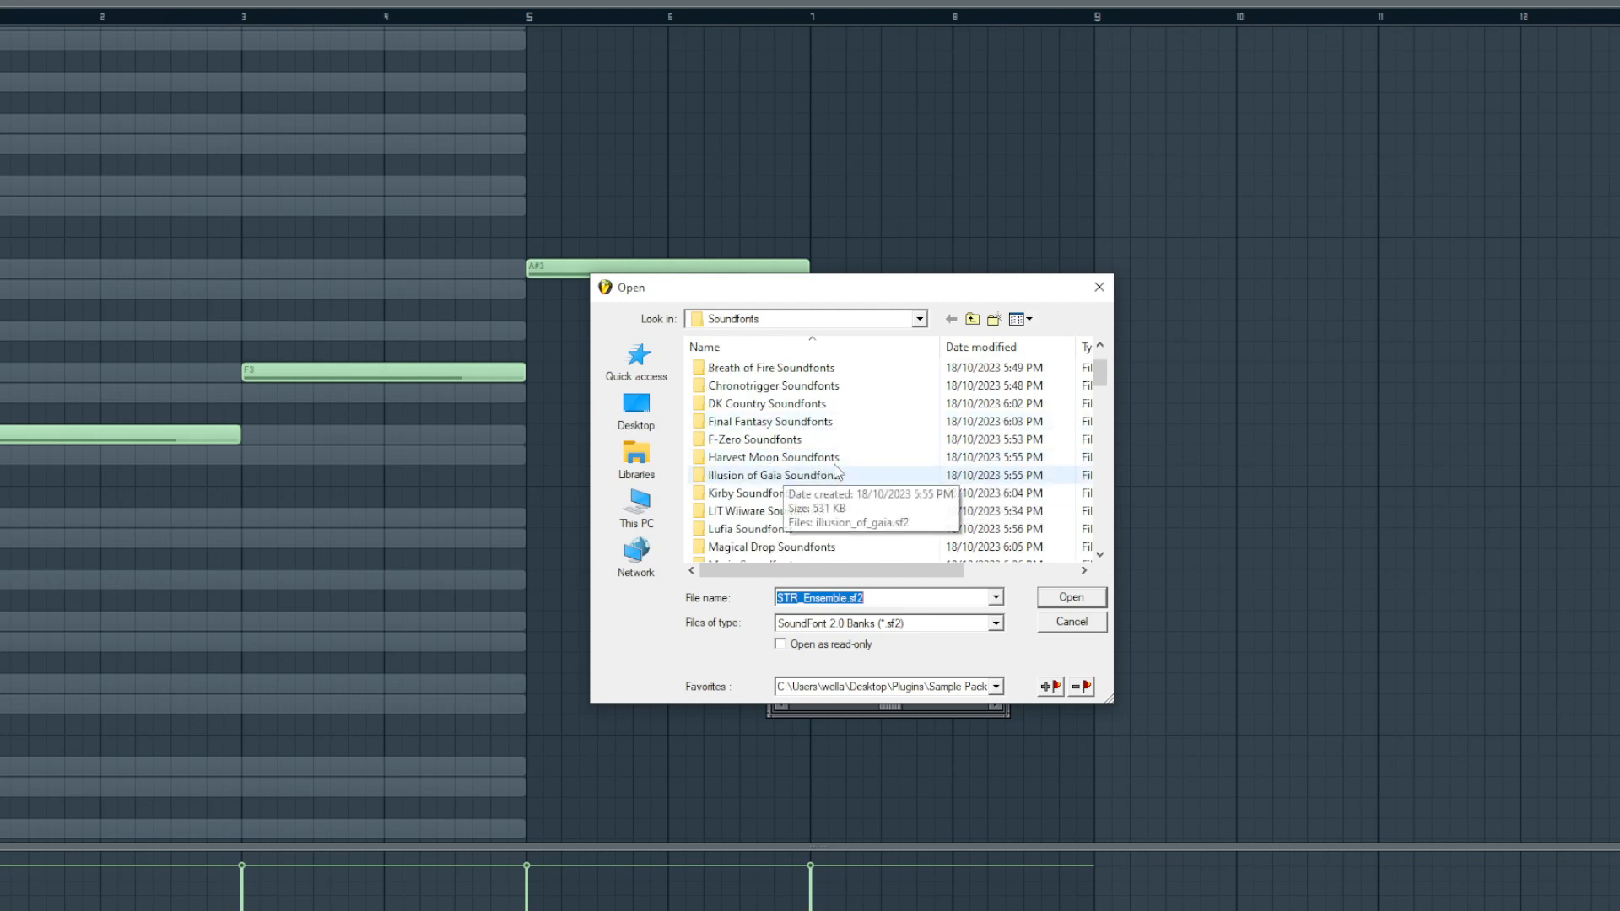
scroll(825, 472, down, 3)
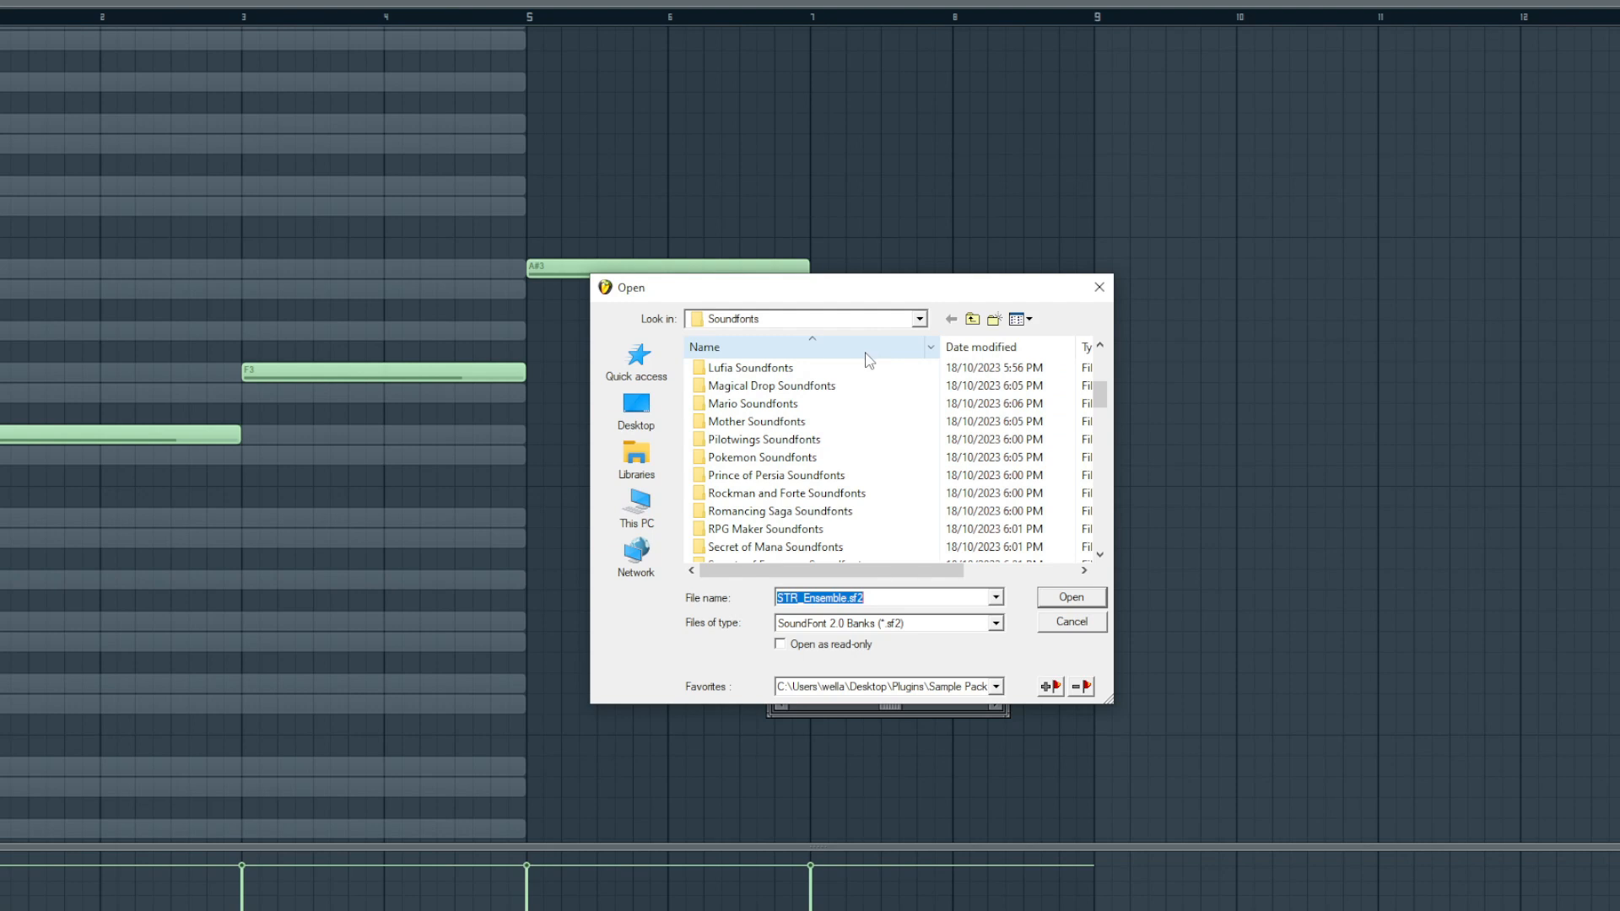
scroll(848, 514, down, 4)
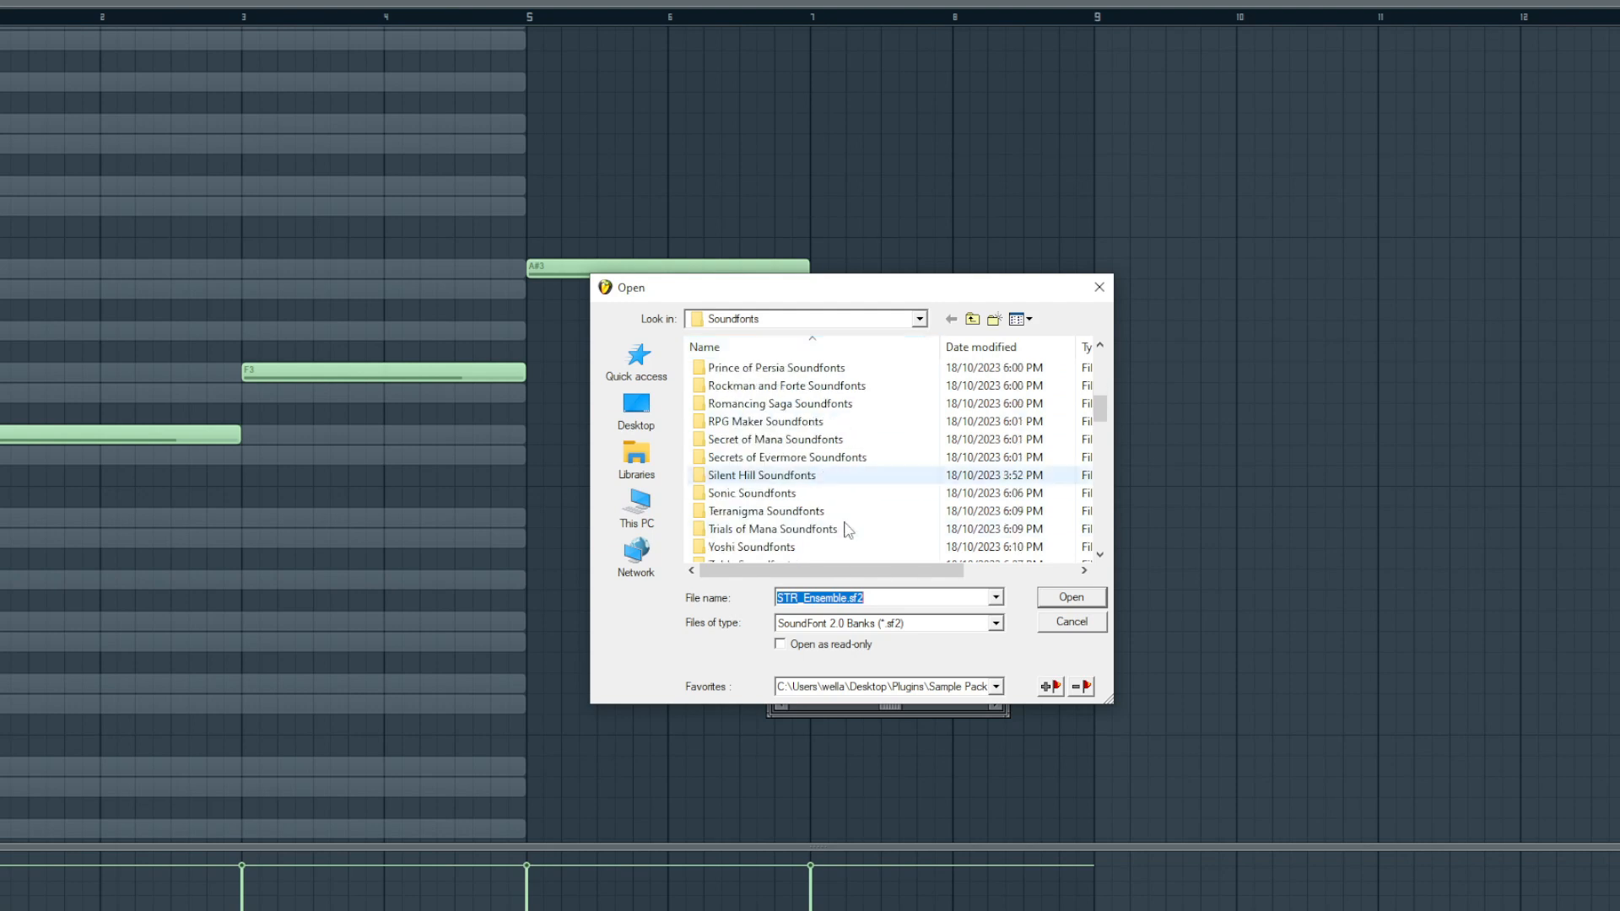
scroll(855, 511, up, 1)
scroll(840, 506, up, 7)
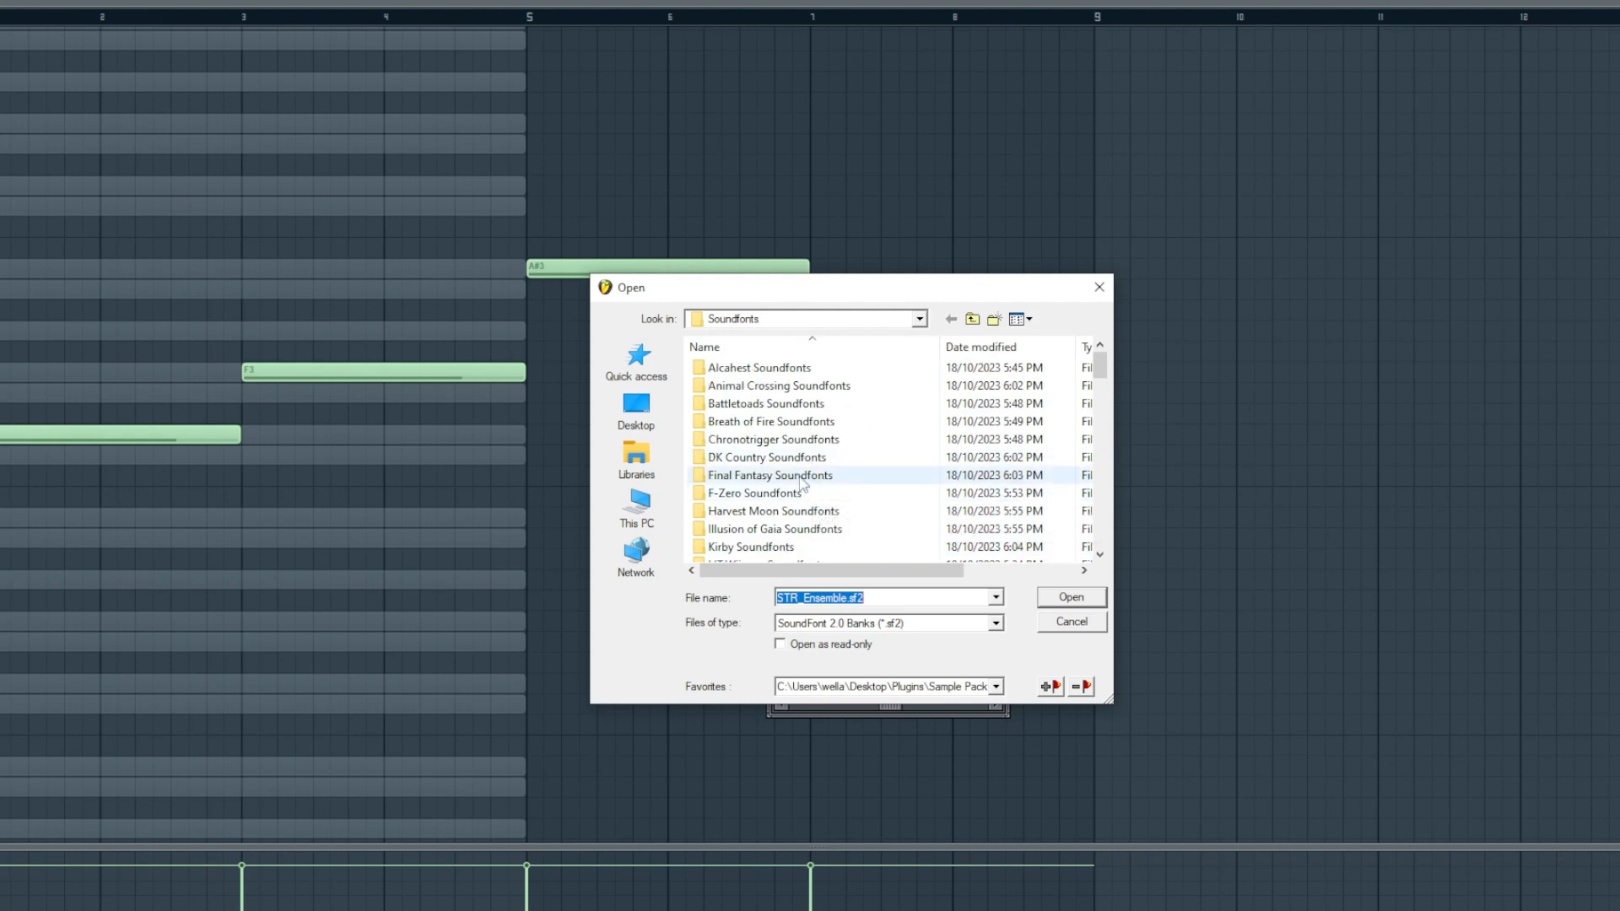
double_click(769, 475)
double_click(759, 386)
- Choose the Clarinet patch of the Final Fantasy VII soundfont and close the channel settings
click(878, 452)
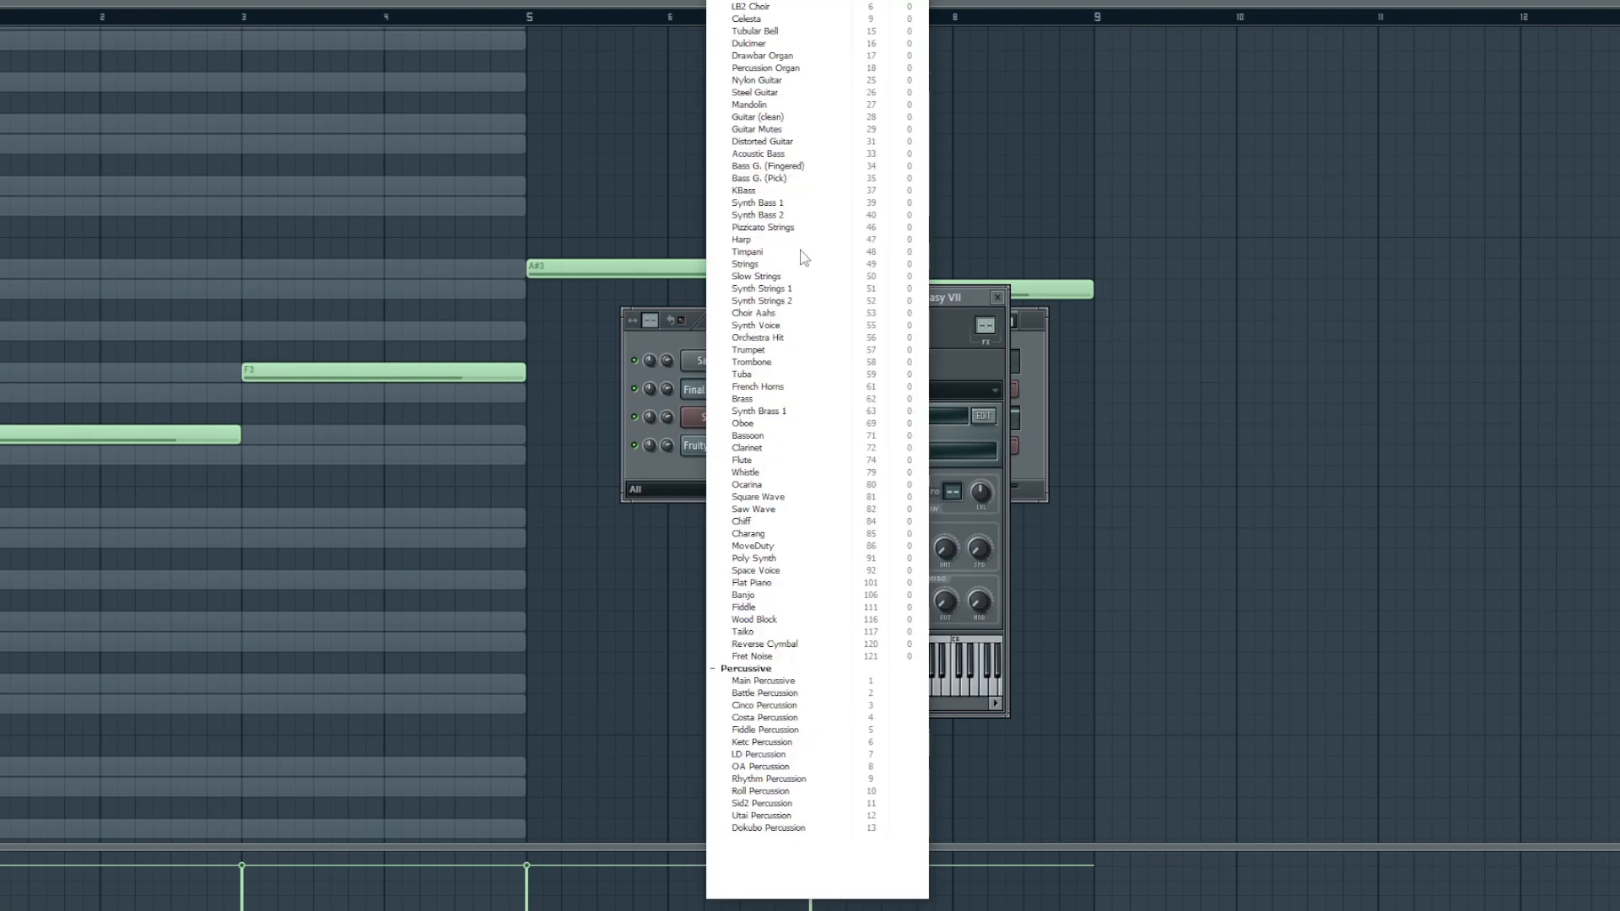
click(751, 448)
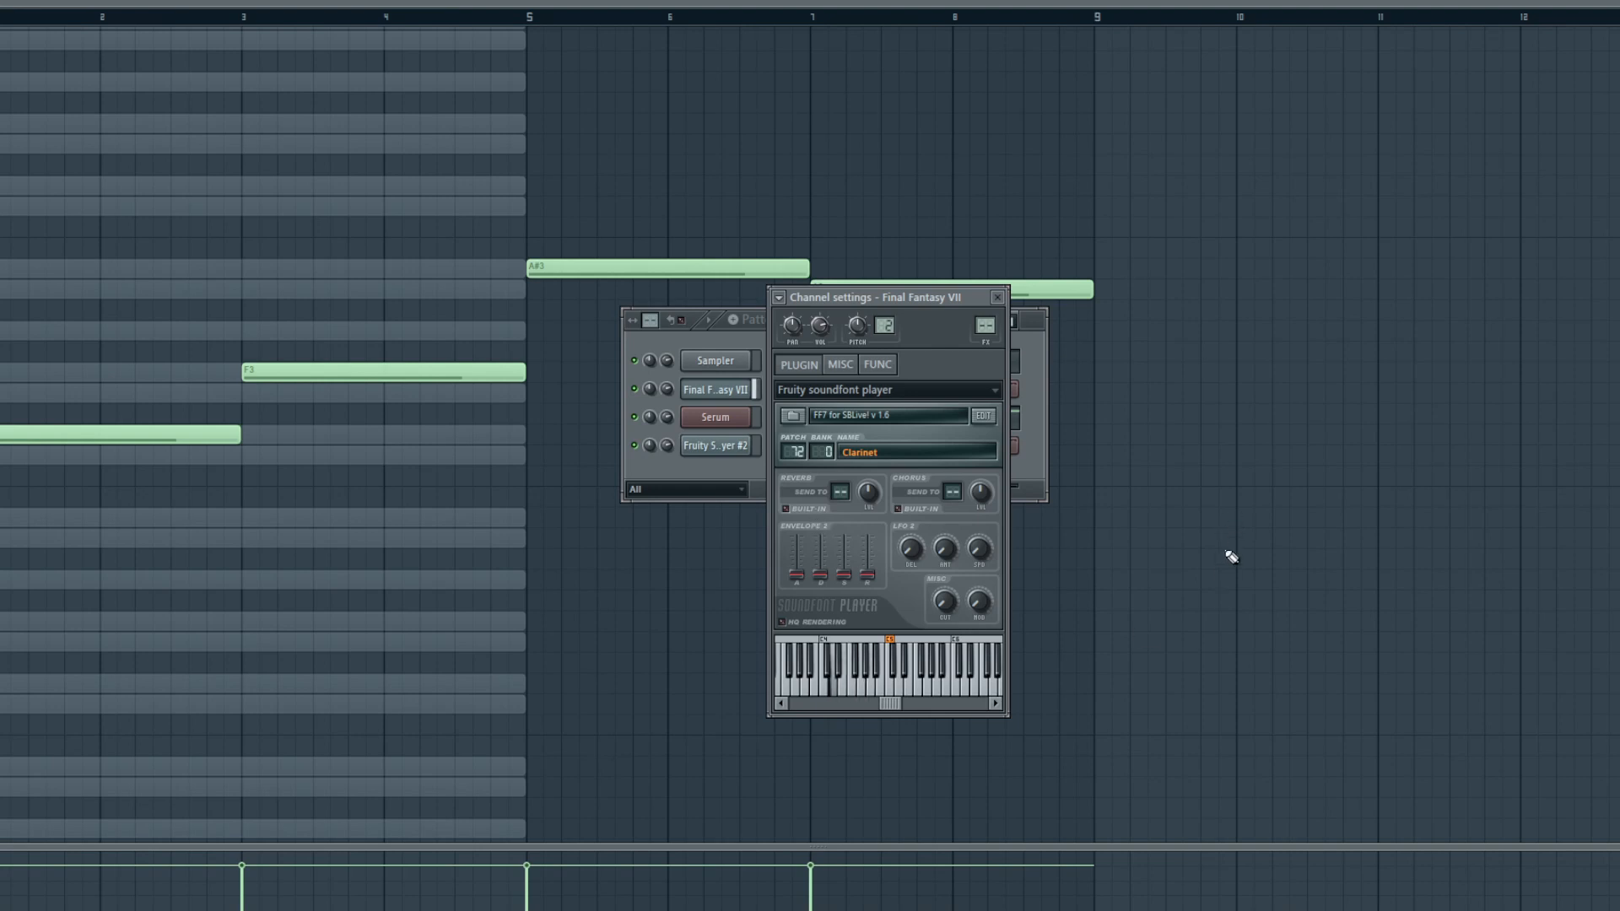
click(996, 297)
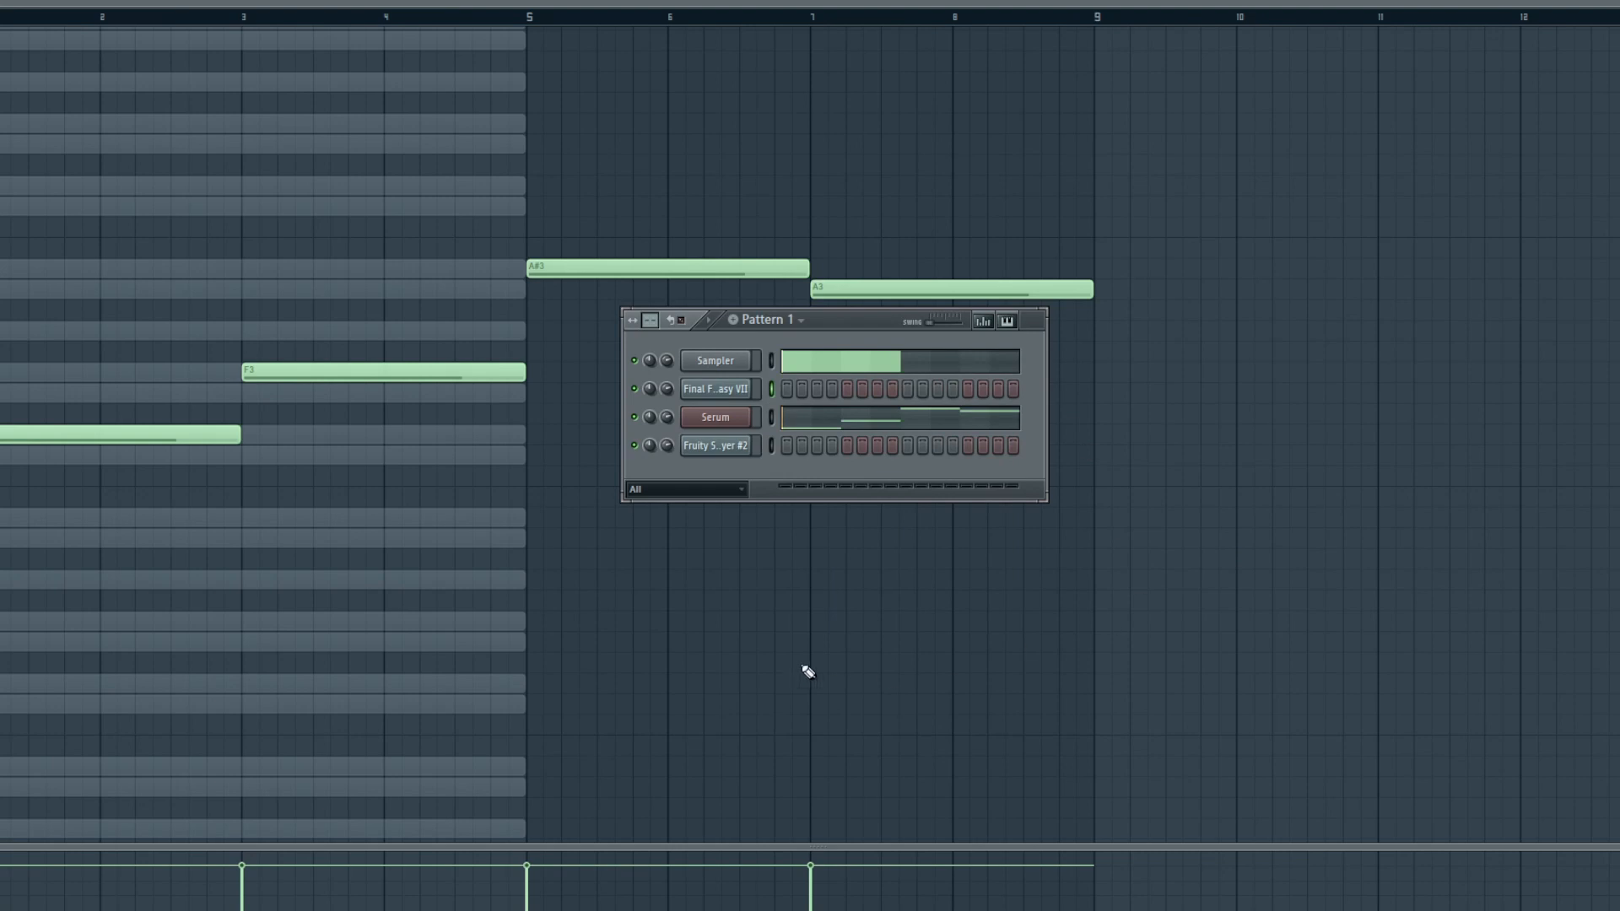
- Link the Final Fantasy VII channel to mixer Insert 2
key(F9)
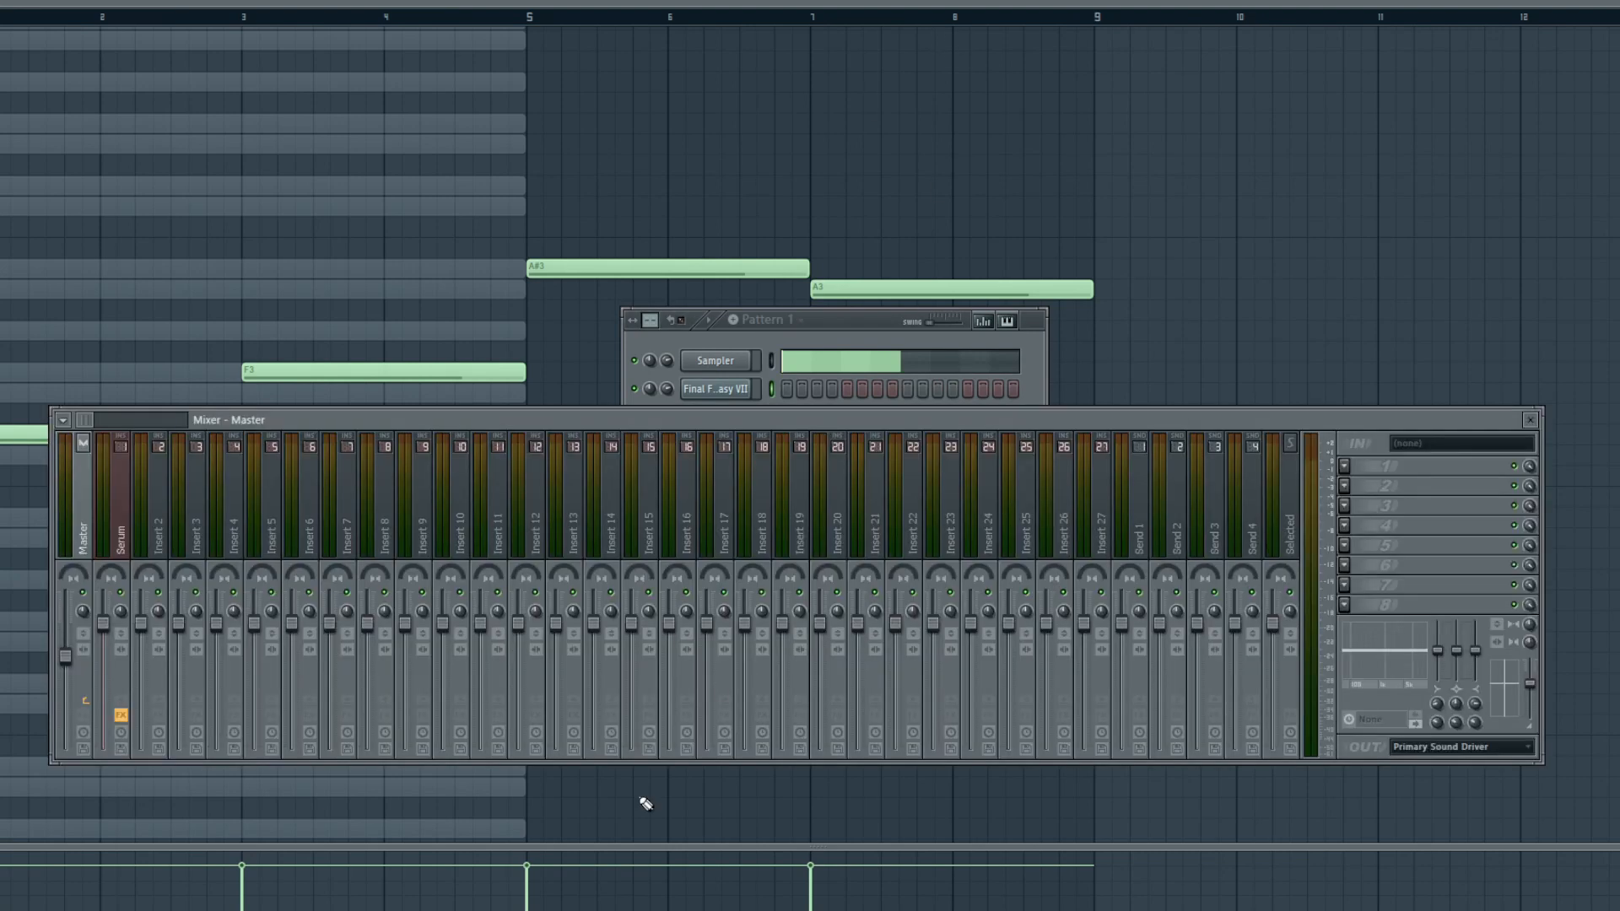
right_click(181, 540)
mouse_move(186, 528)
click(371, 521)
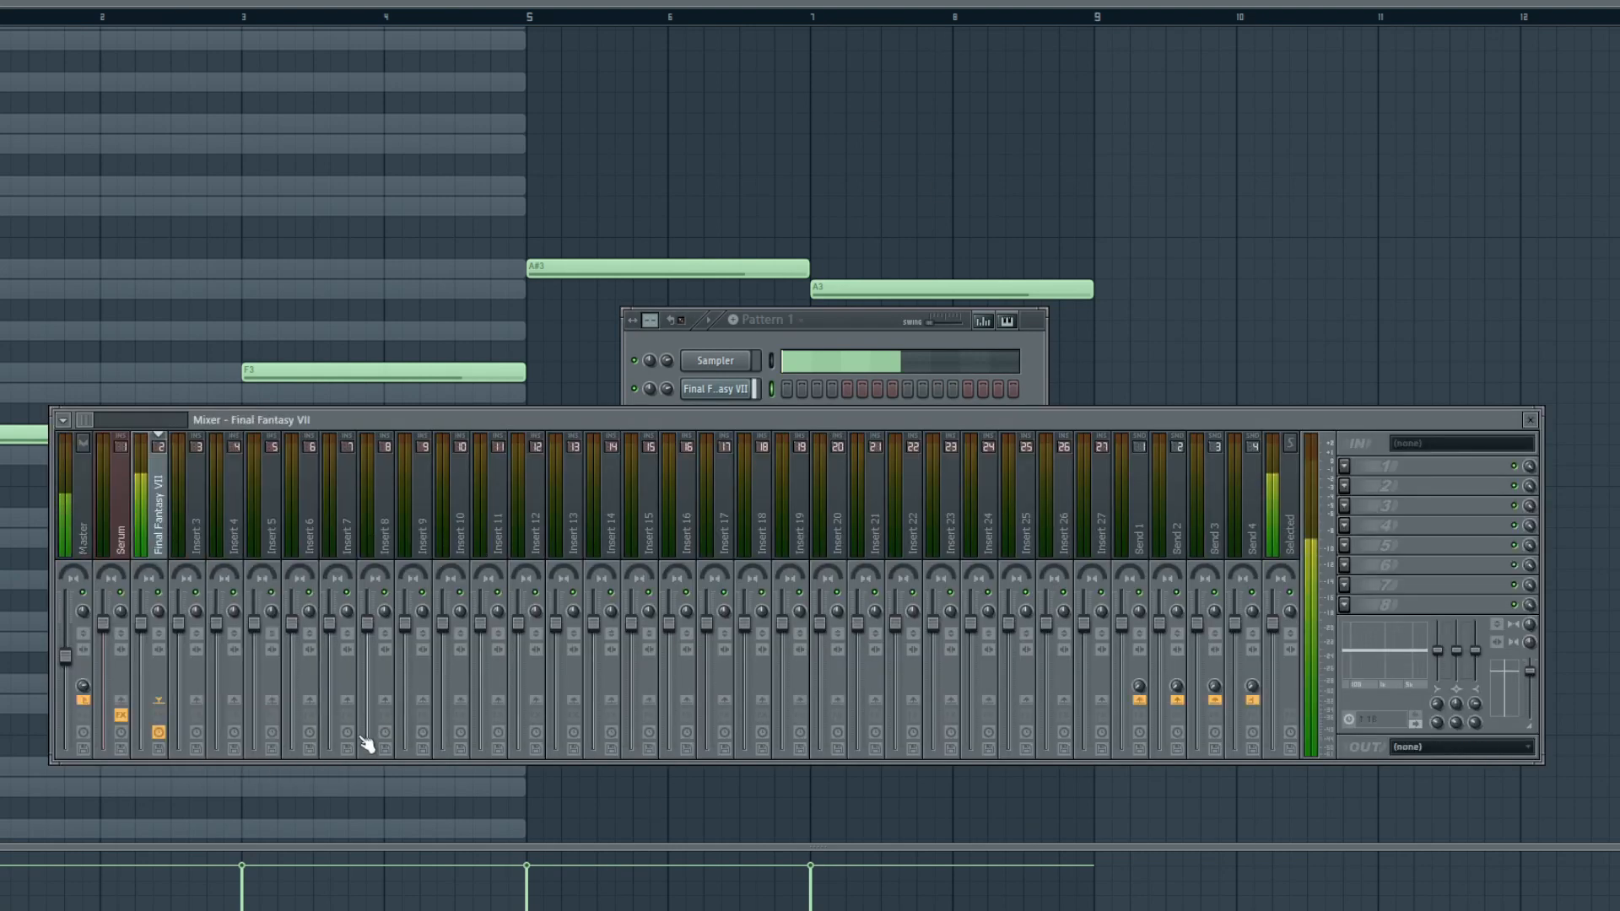
- Open the Final Fantasy VII channel in the piano roll
click(841, 340)
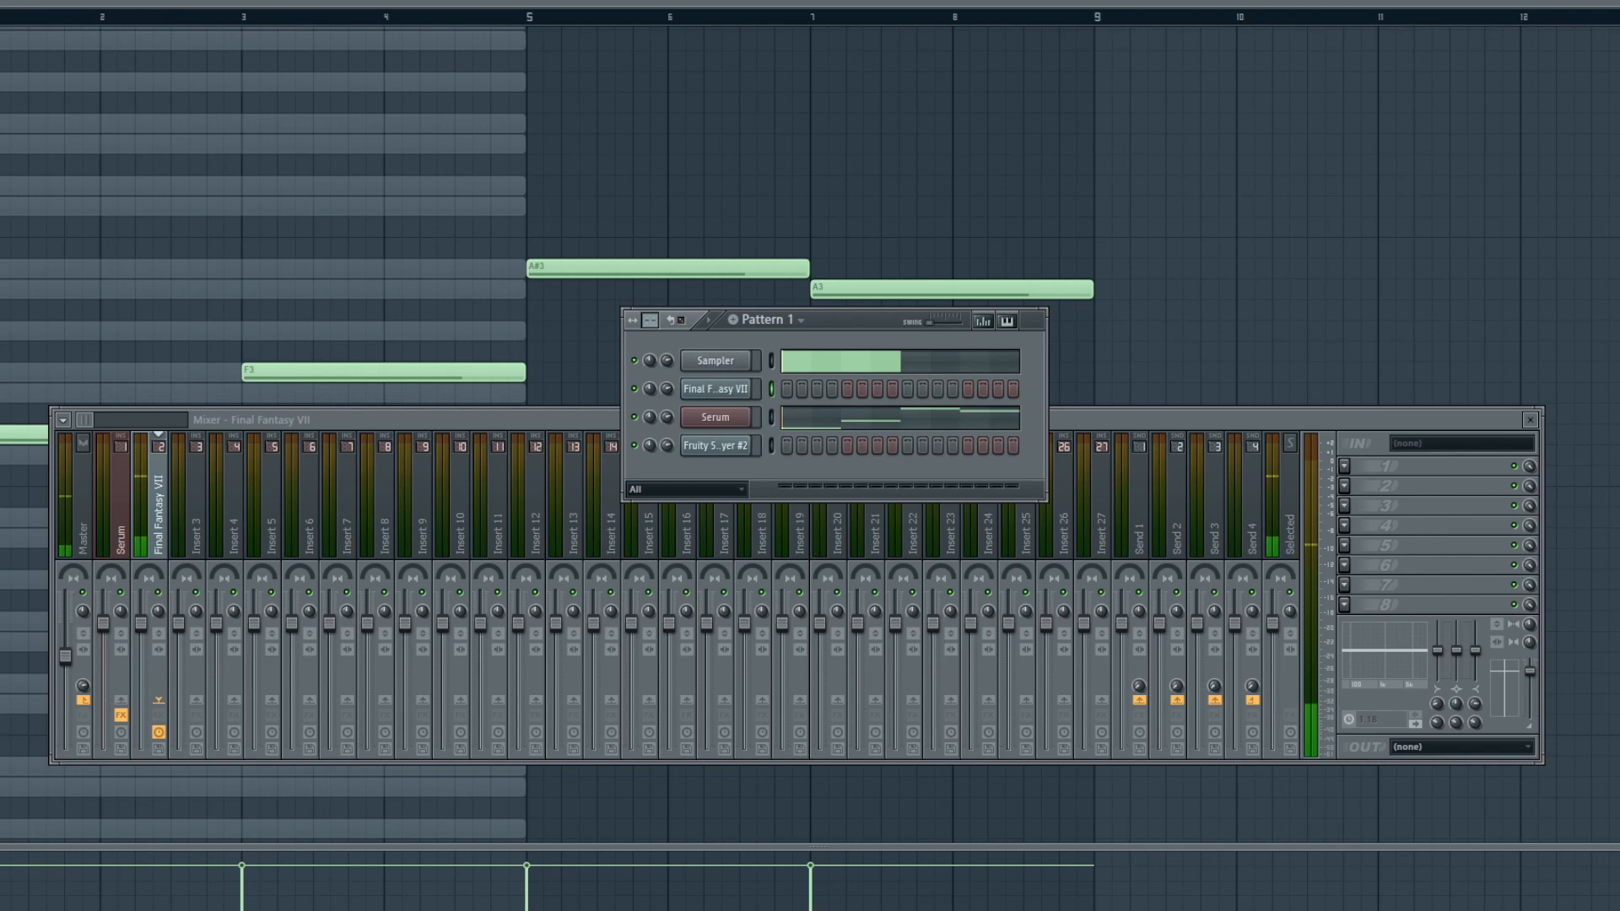
click(229, 17)
click(231, 22)
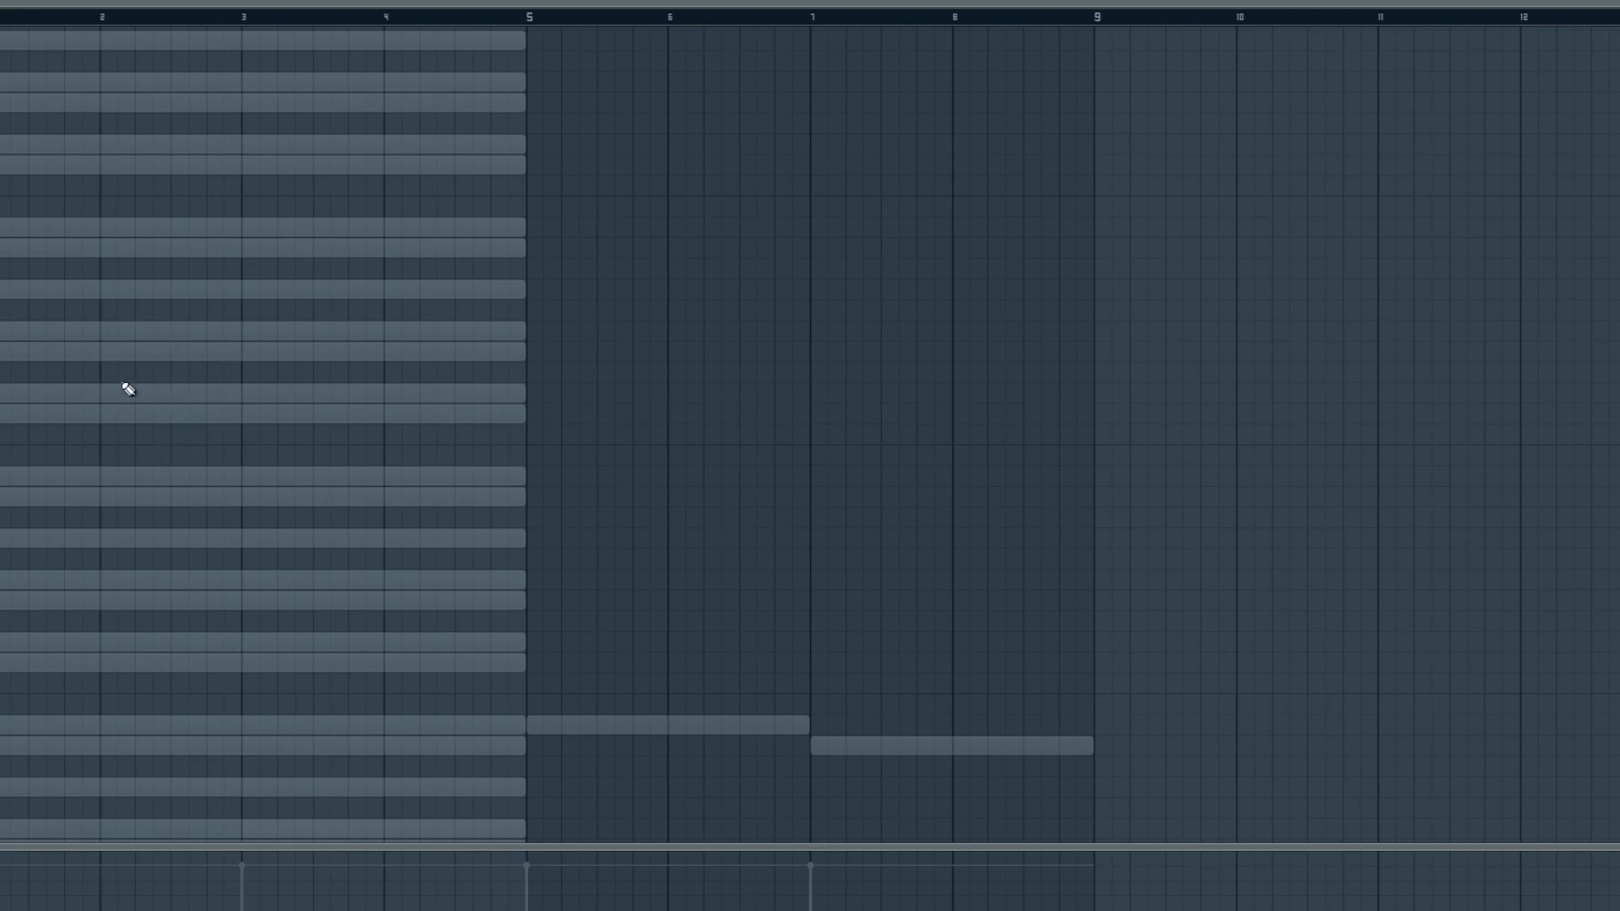
- Try several starting notes at different pitches at bar 1 for the clarinet and remove each one
scroll(49, 285, up, 1)
click(4, 393)
right_click(4, 394)
click(7, 145)
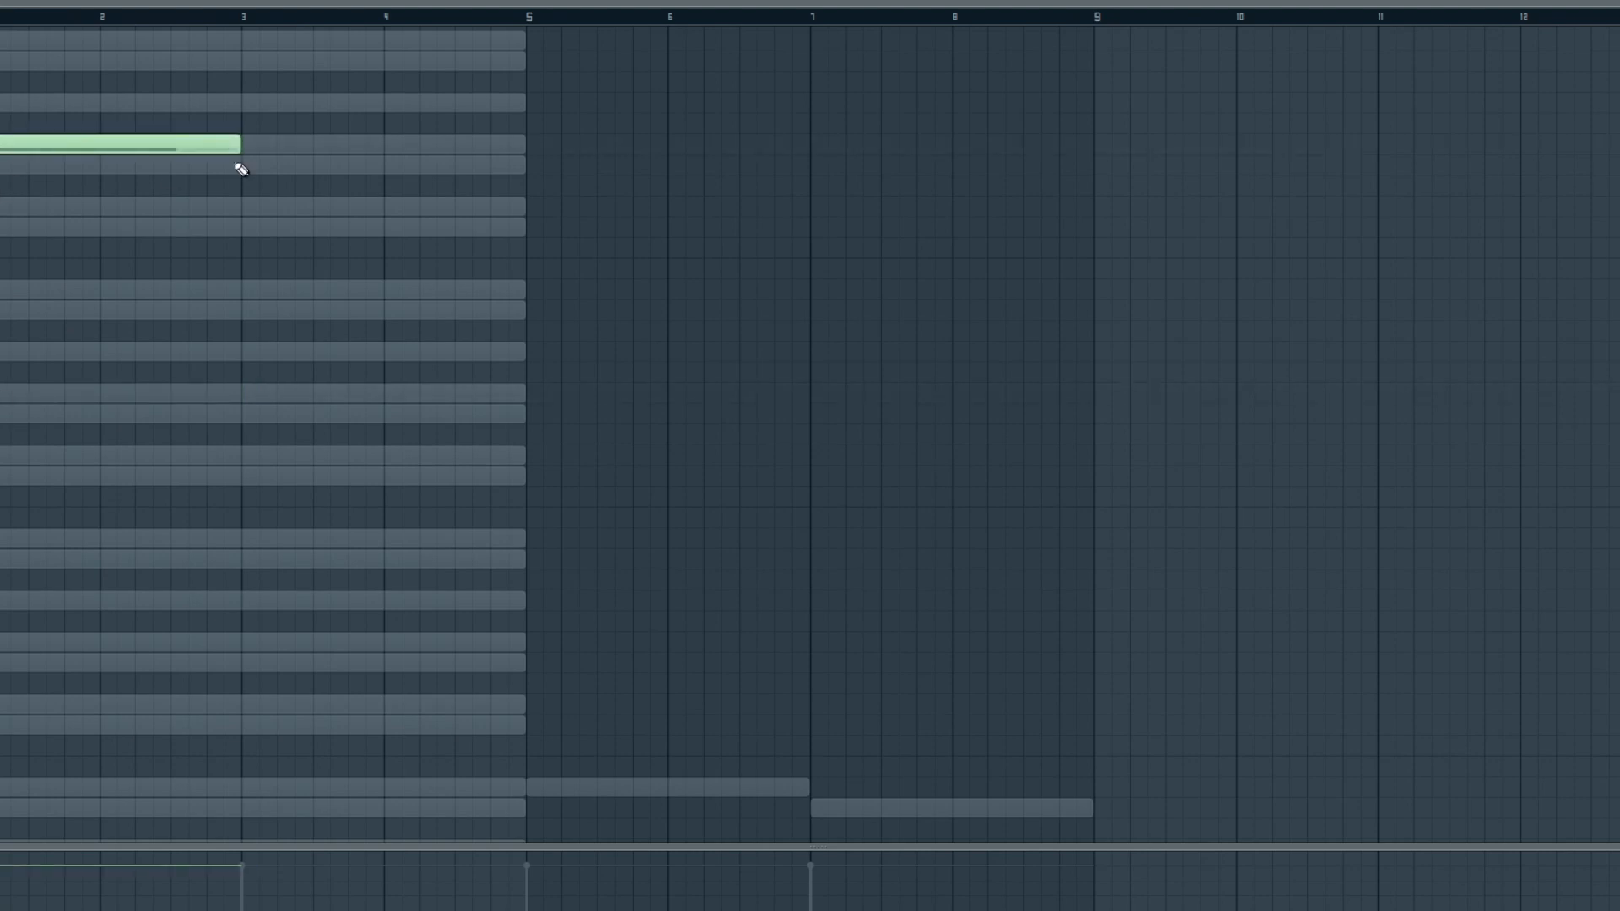
right_click(208, 144)
scroll(65, 398, down, 1)
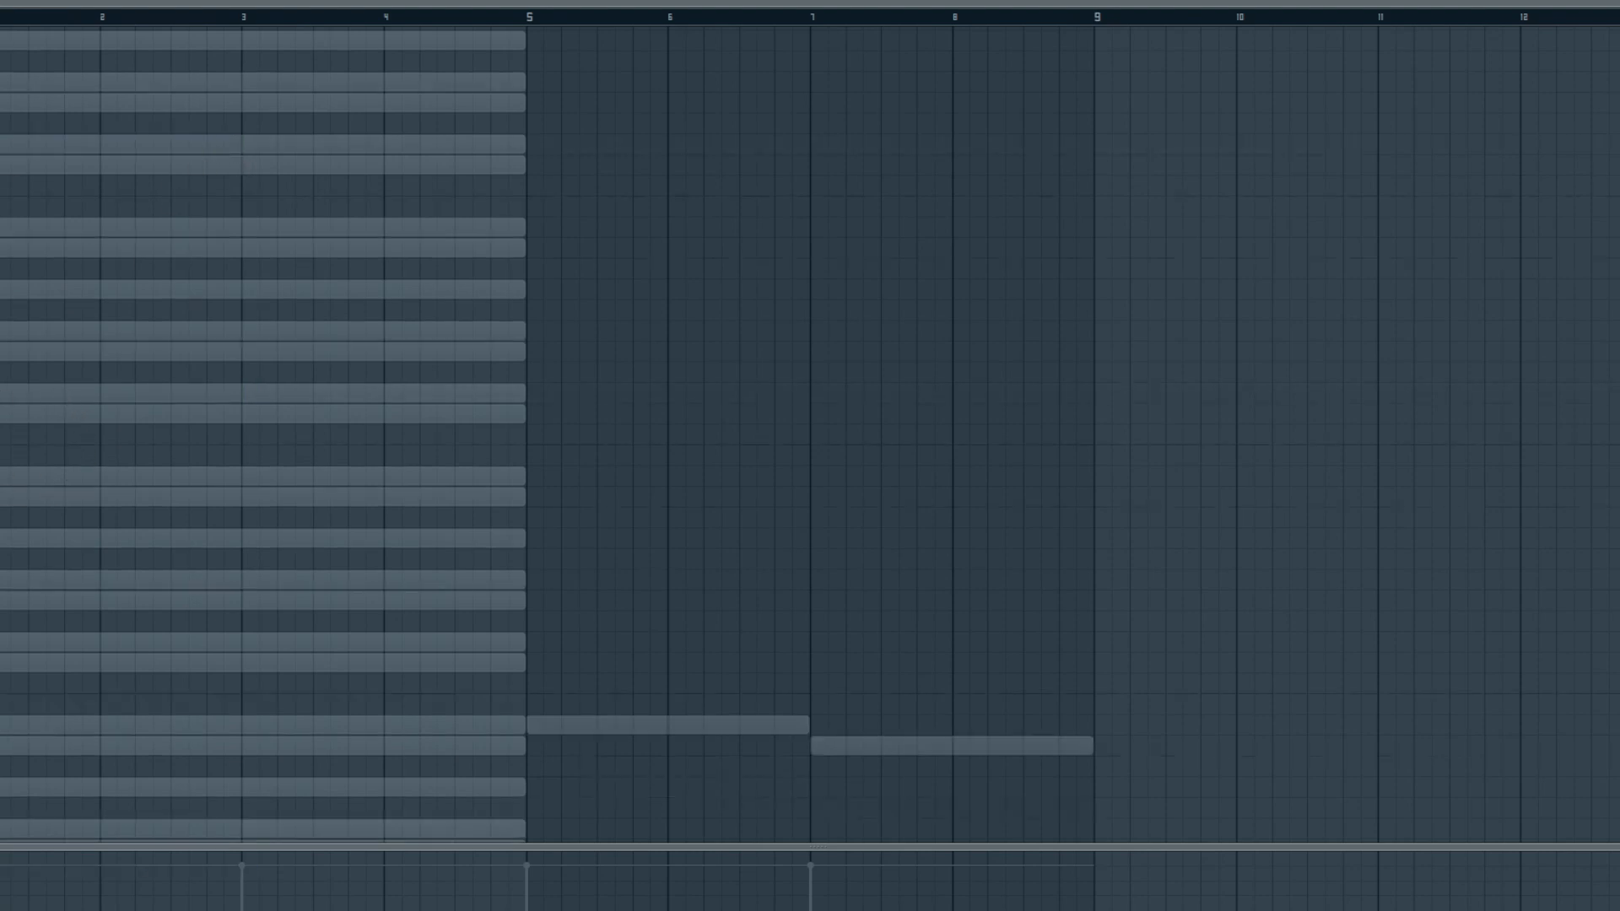
scroll(9, 380, down, 1)
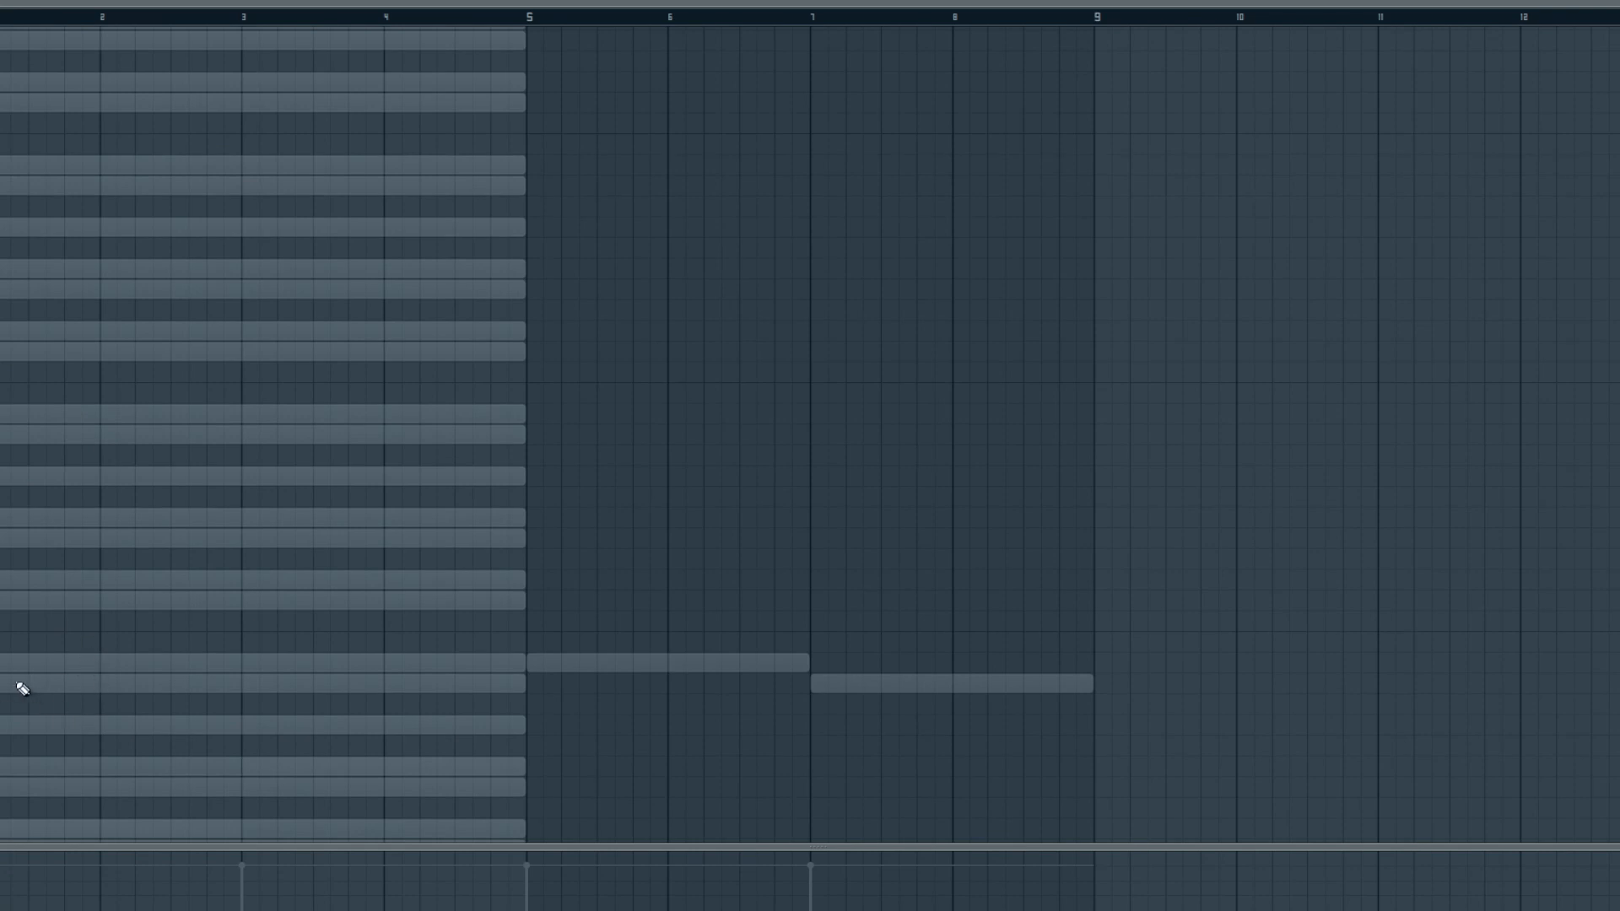
scroll(27, 690, down, 1)
scroll(30, 783, down, 1)
click(16, 705)
right_click(23, 709)
scroll(34, 692, up, 2)
click(17, 579)
right_click(17, 582)
- Write a clarinet melody of one-beat notes D5, A5, F5 and D5 across bar 1
click(4, 332)
scroll(20, 354, up, 3)
drag(239, 517, 0, 540)
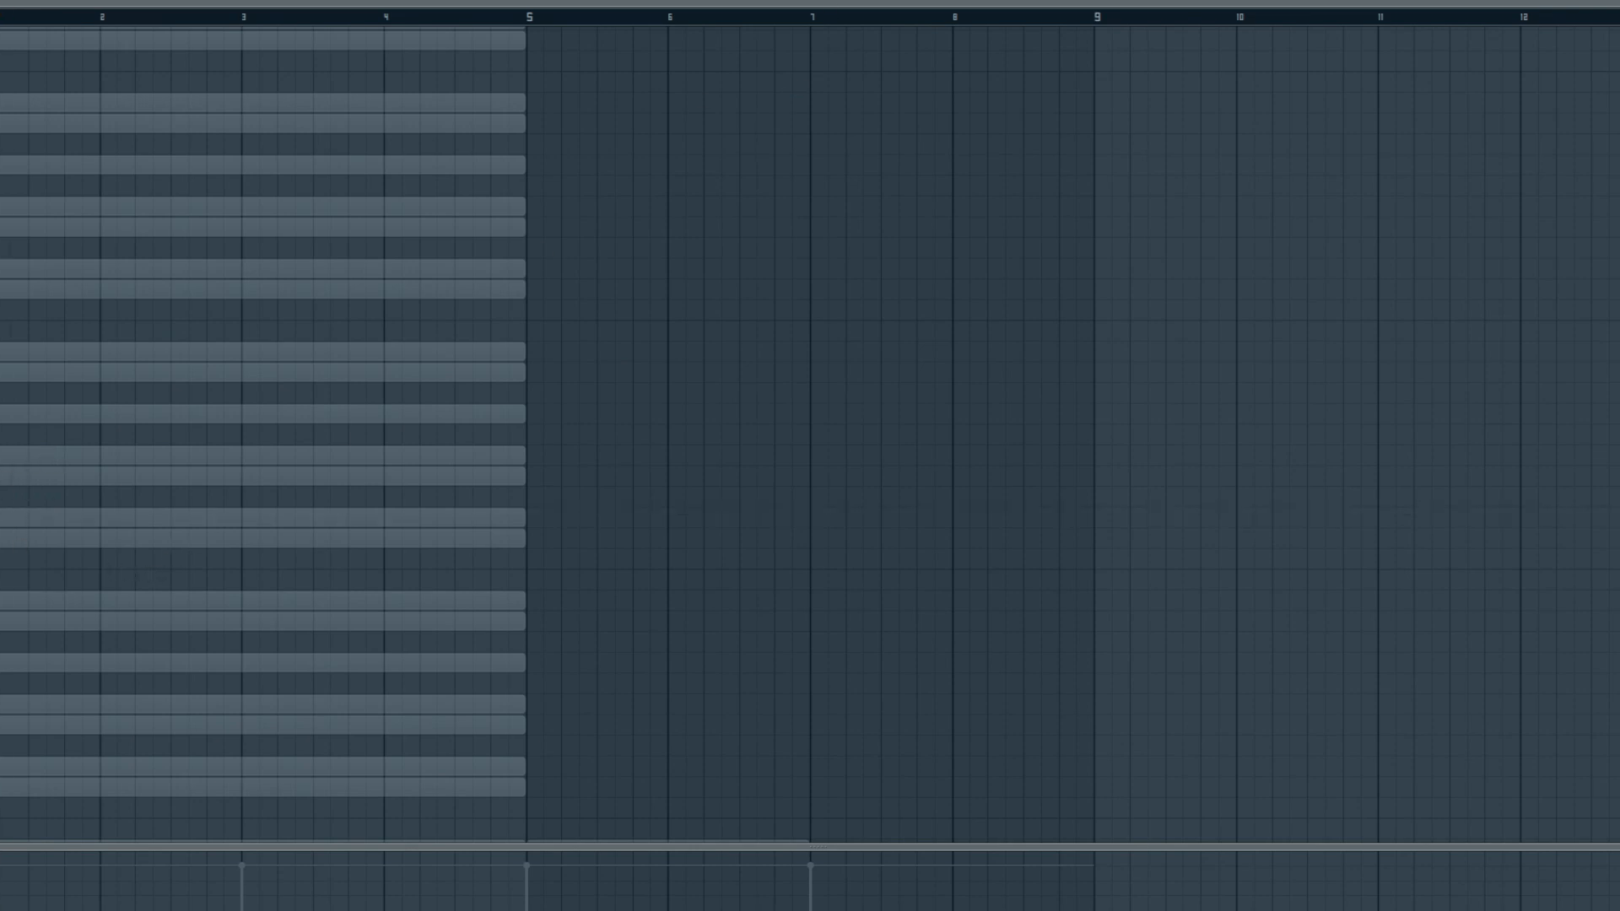
click(3, 372)
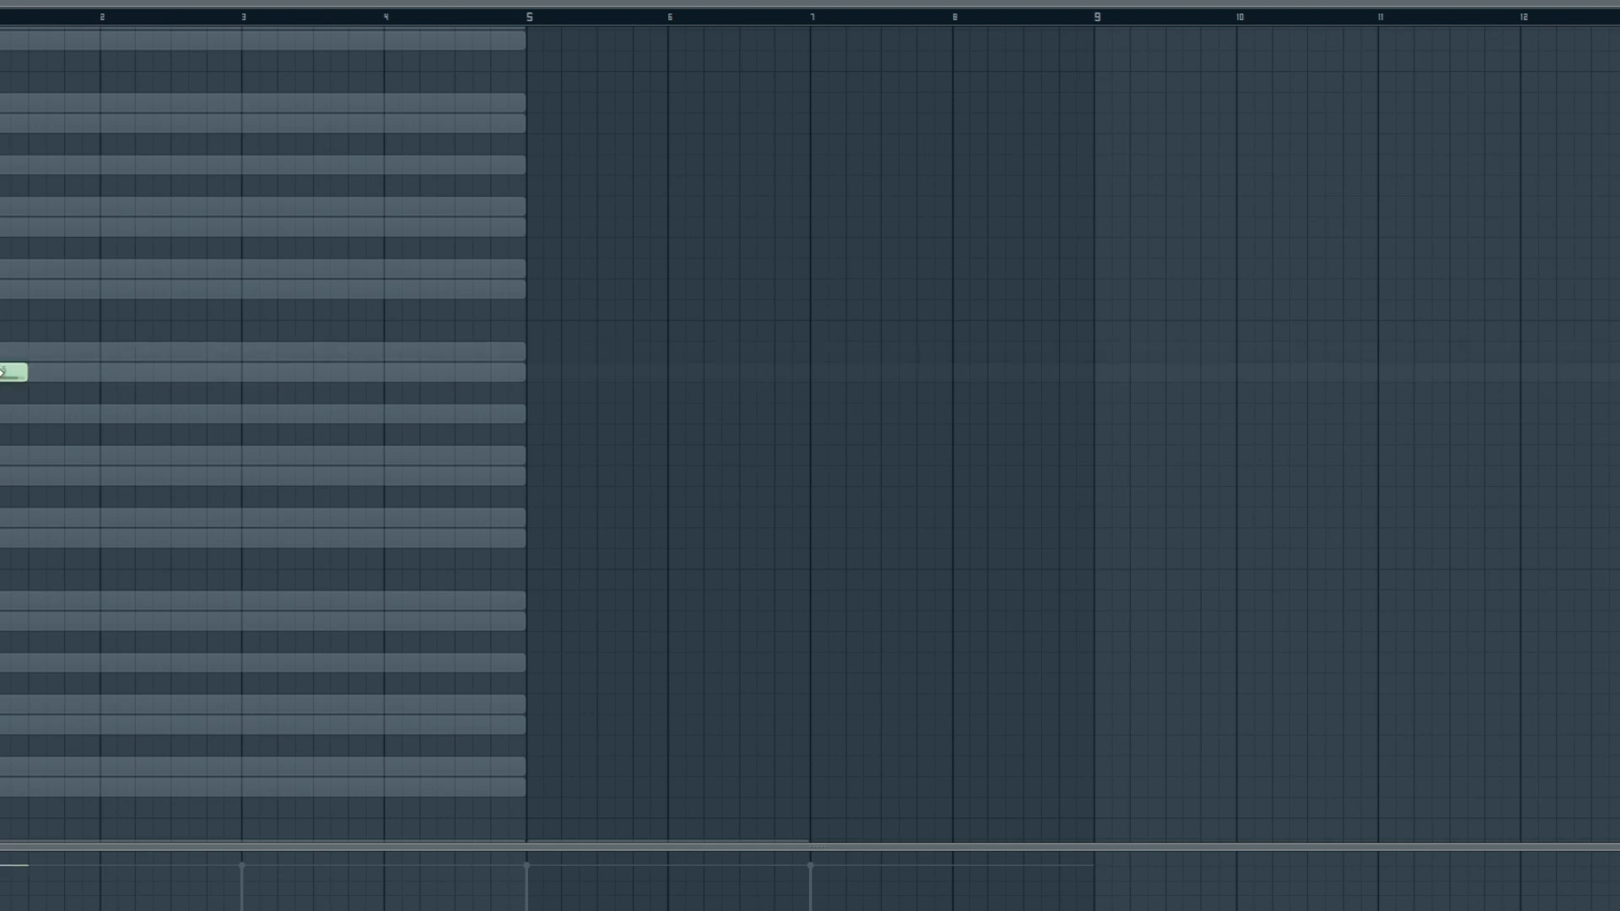
click(33, 456)
click(69, 476)
drag(81, 477, 81, 518)
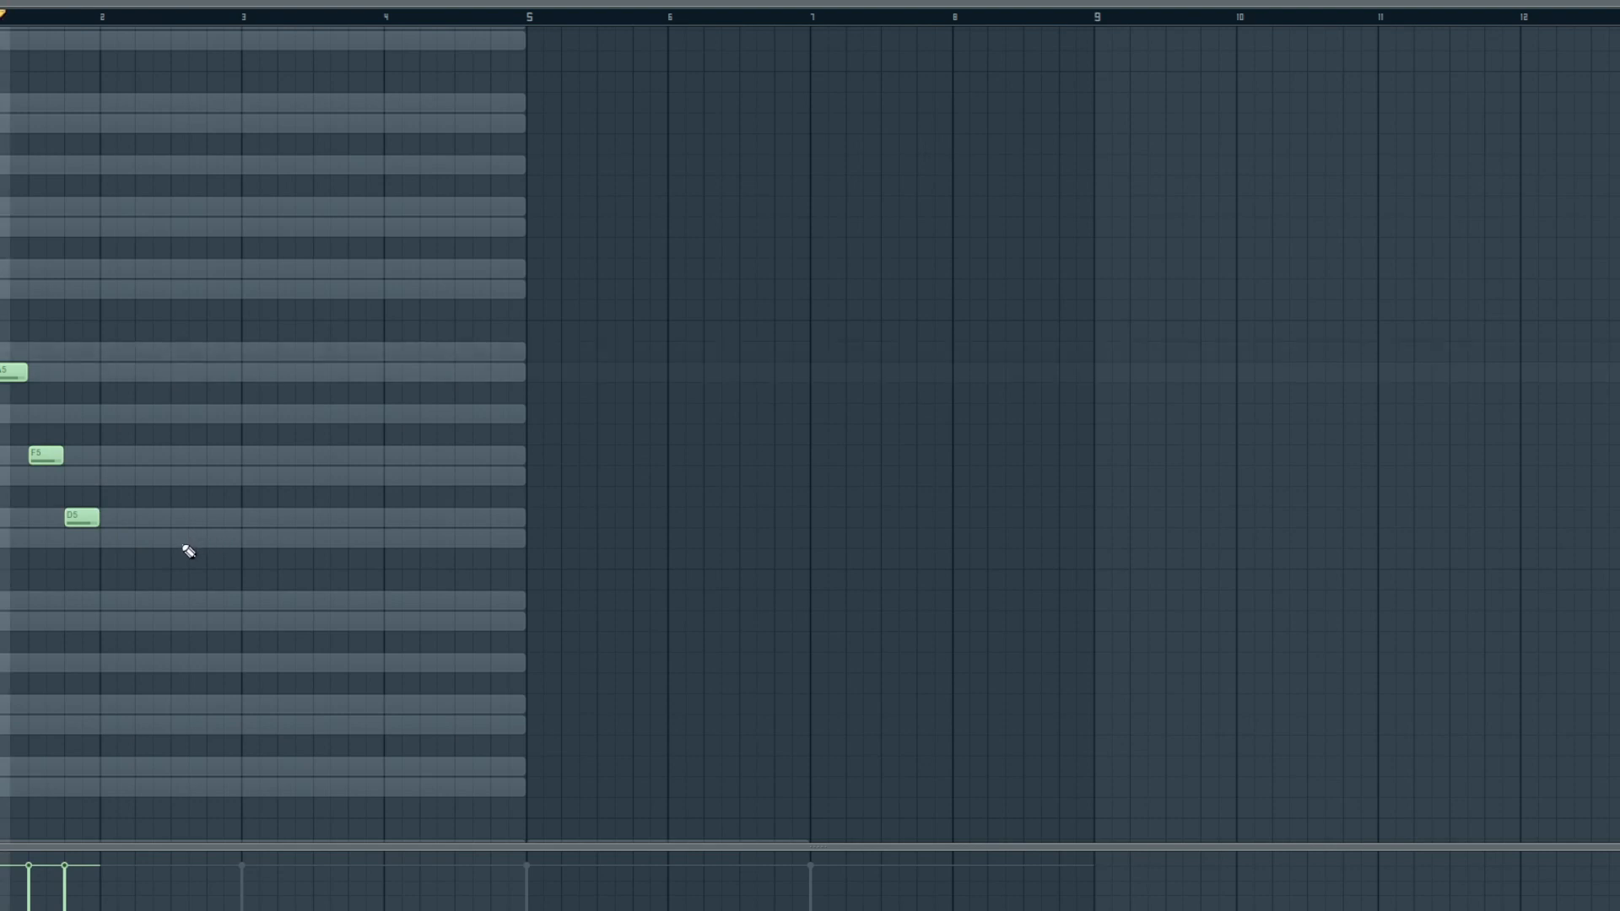
- Raise the melody's fourth note to E5 and add a one-beat D5 at the start of bar 2
scroll(152, 558, down, 3)
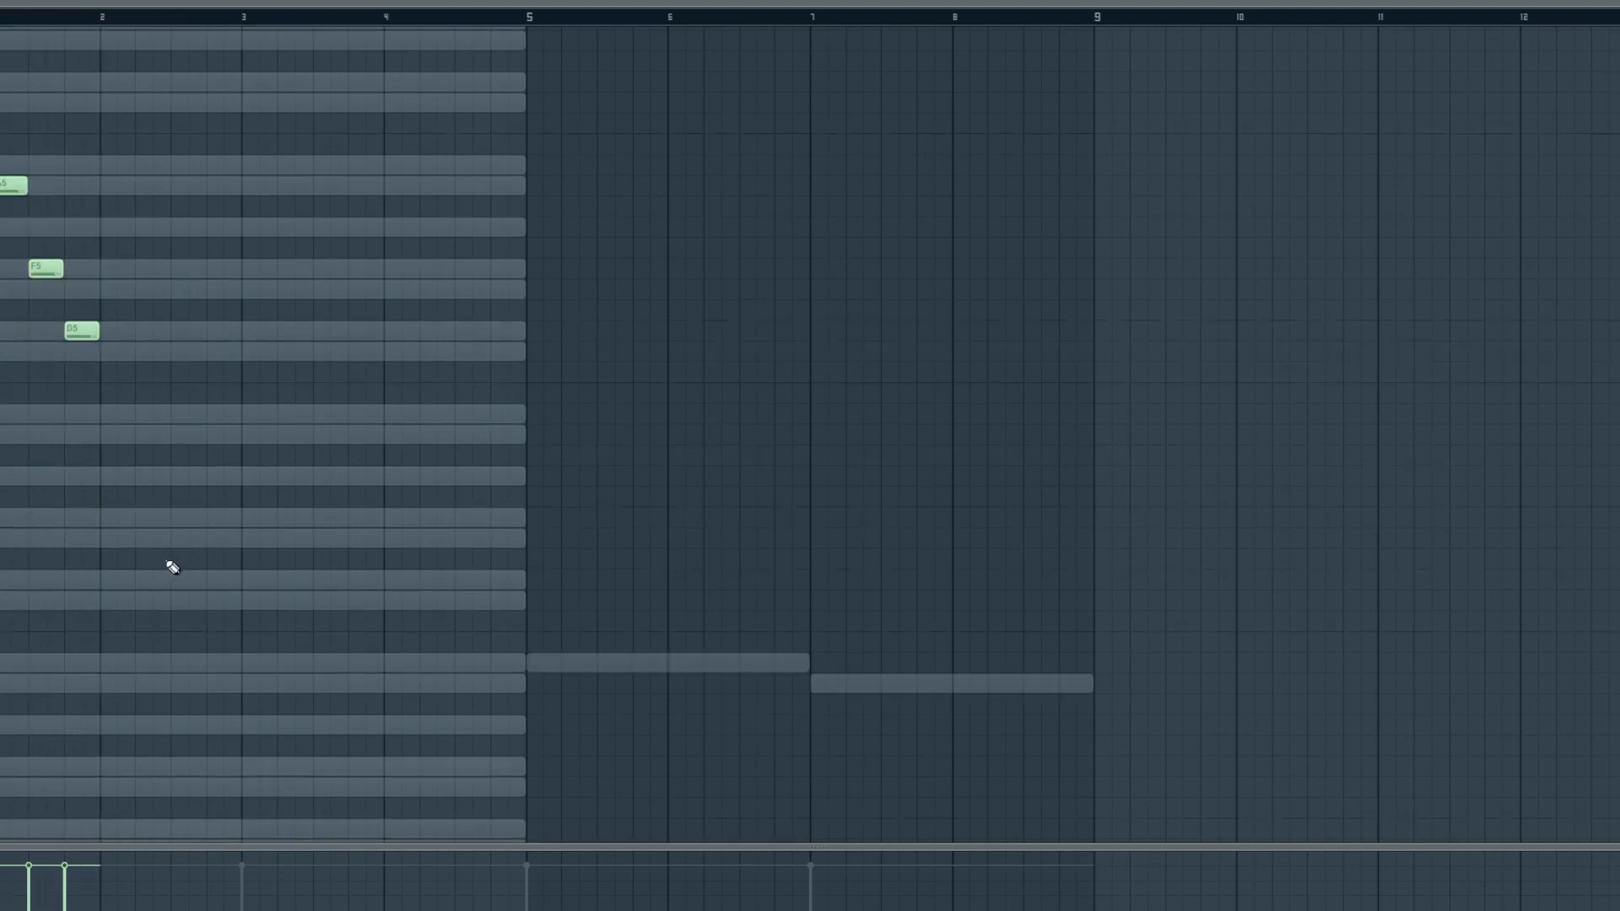
scroll(116, 441, up, 1)
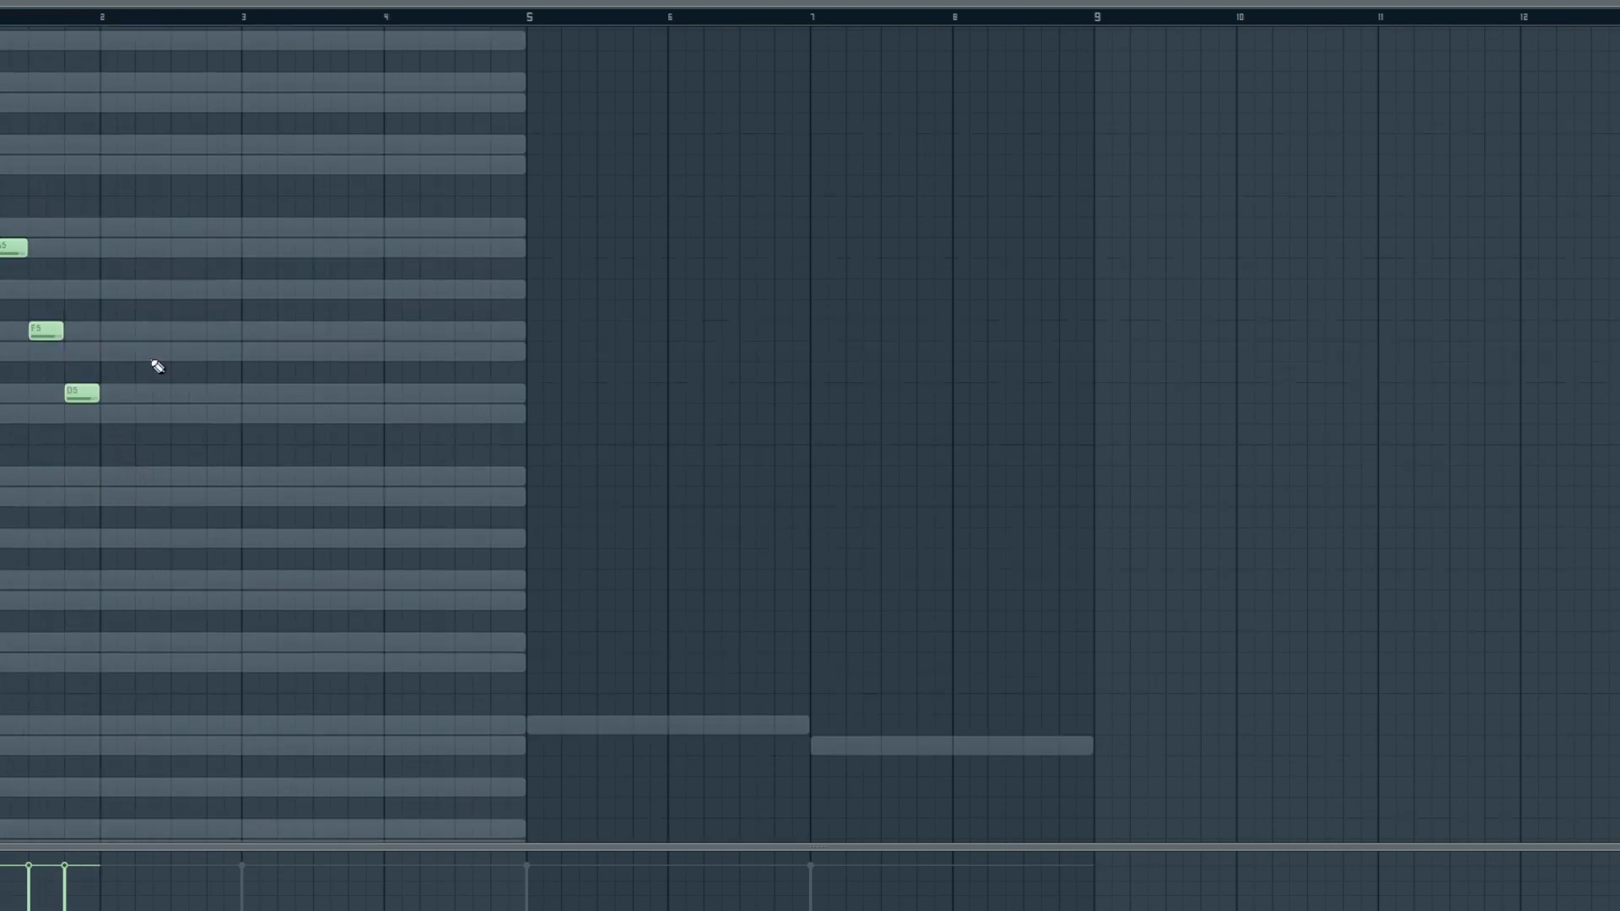
drag(79, 390, 72, 354)
click(102, 394)
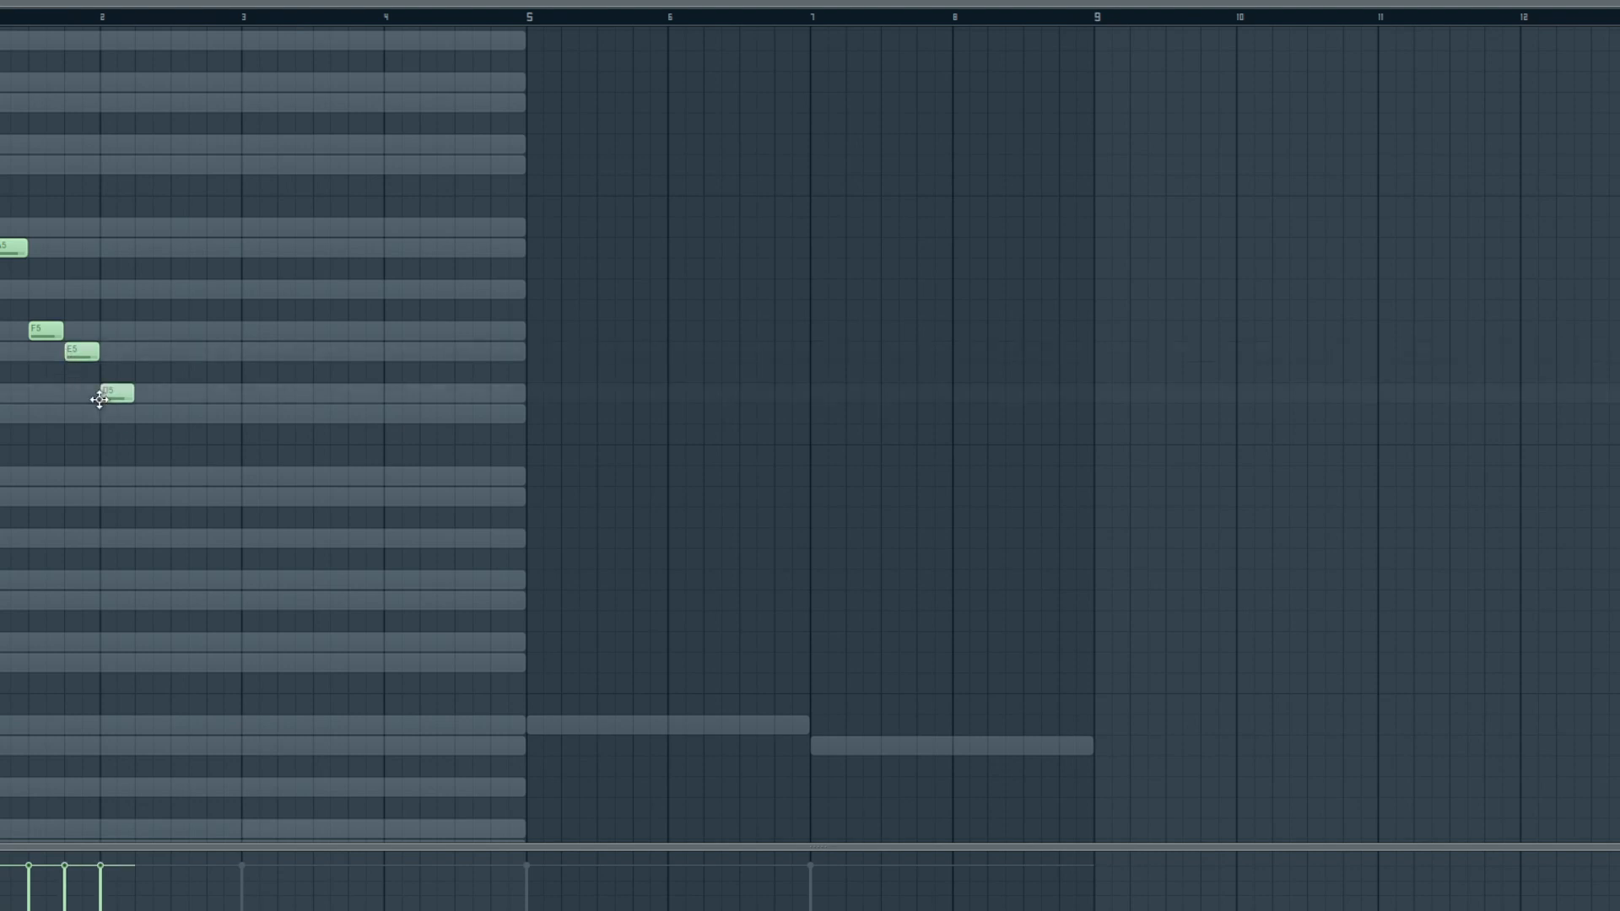
- Lengthen the D5 note at the start of bar 2 to two beats and play the melody back
key(space)
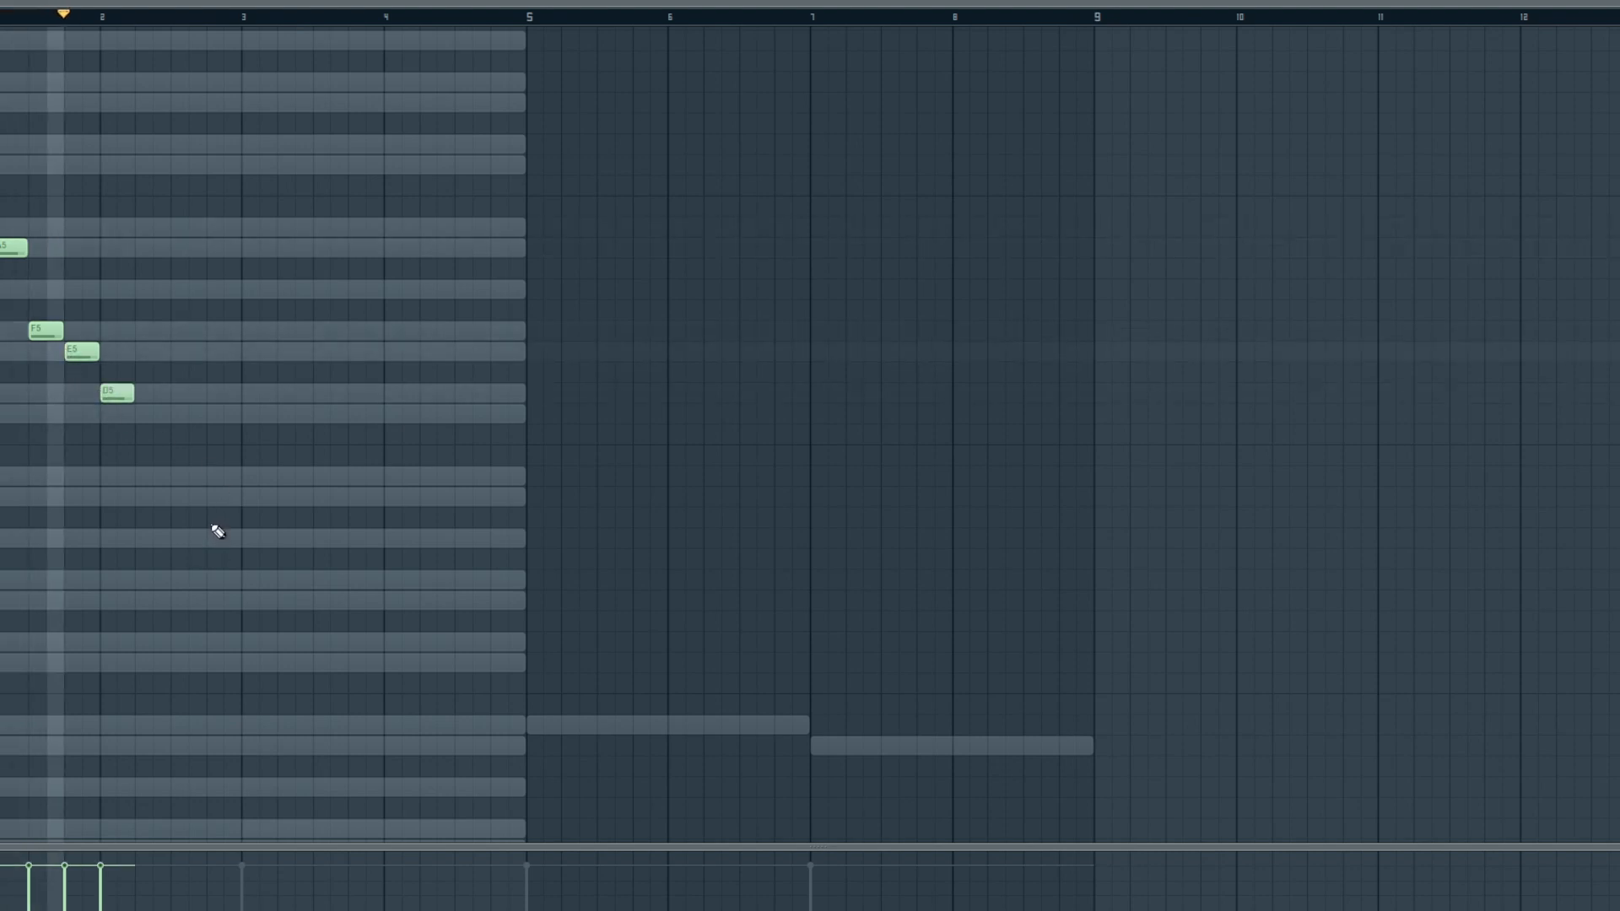
key(space)
drag(127, 392, 166, 394)
key(space)
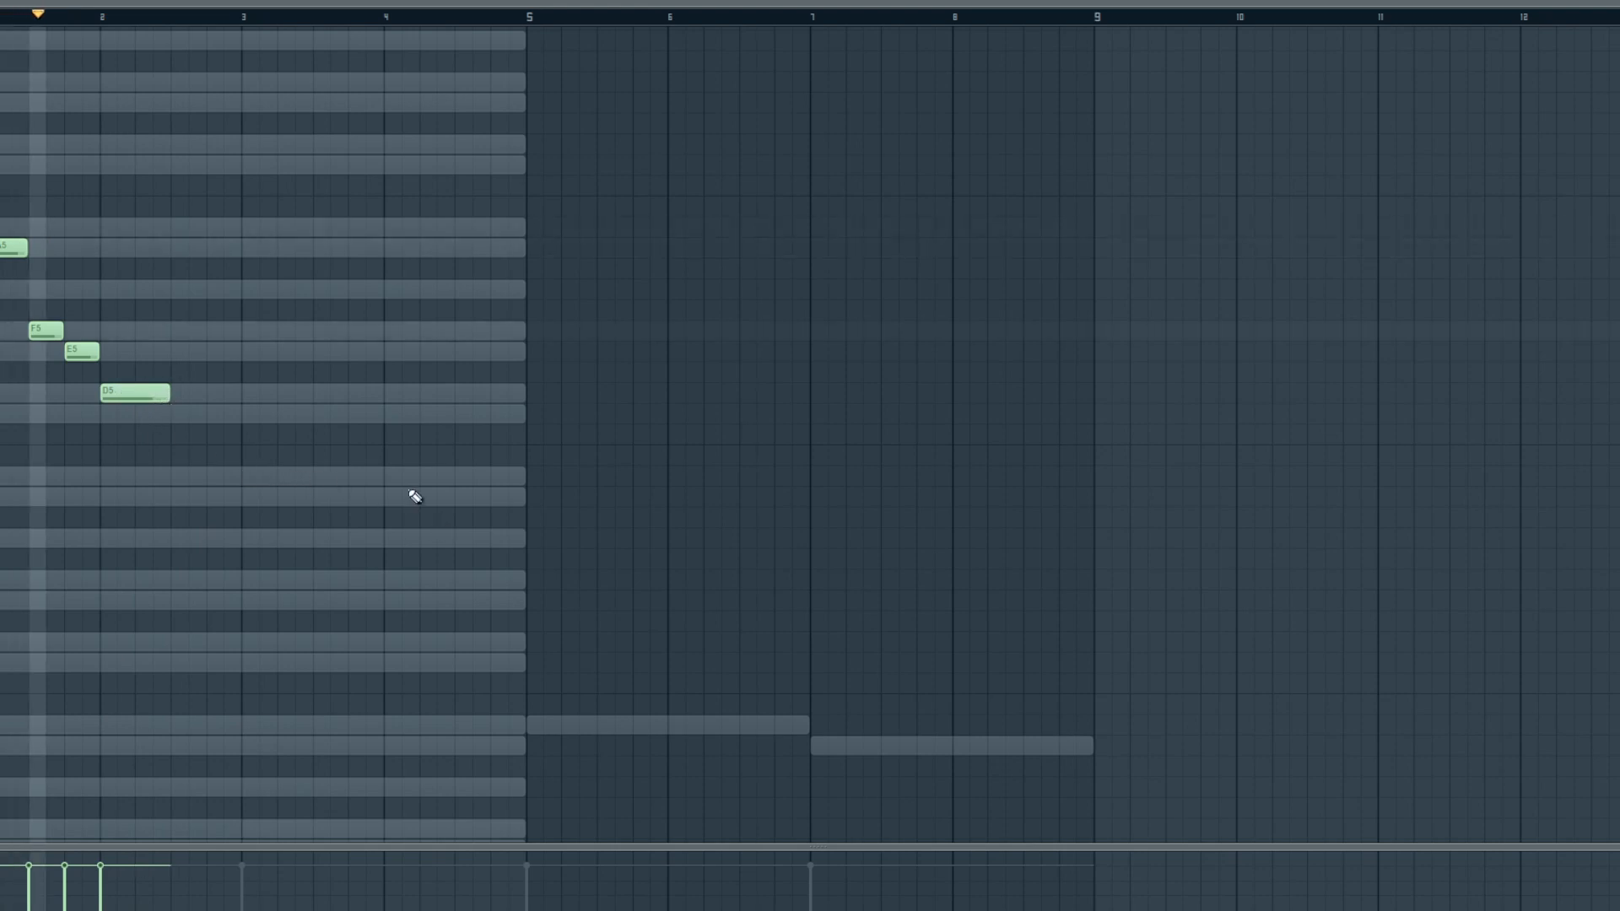
key(space)
- Add one-beat notes E5 and F5 at the end of bar 2 and C#5 at the start of bar 3
click(208, 352)
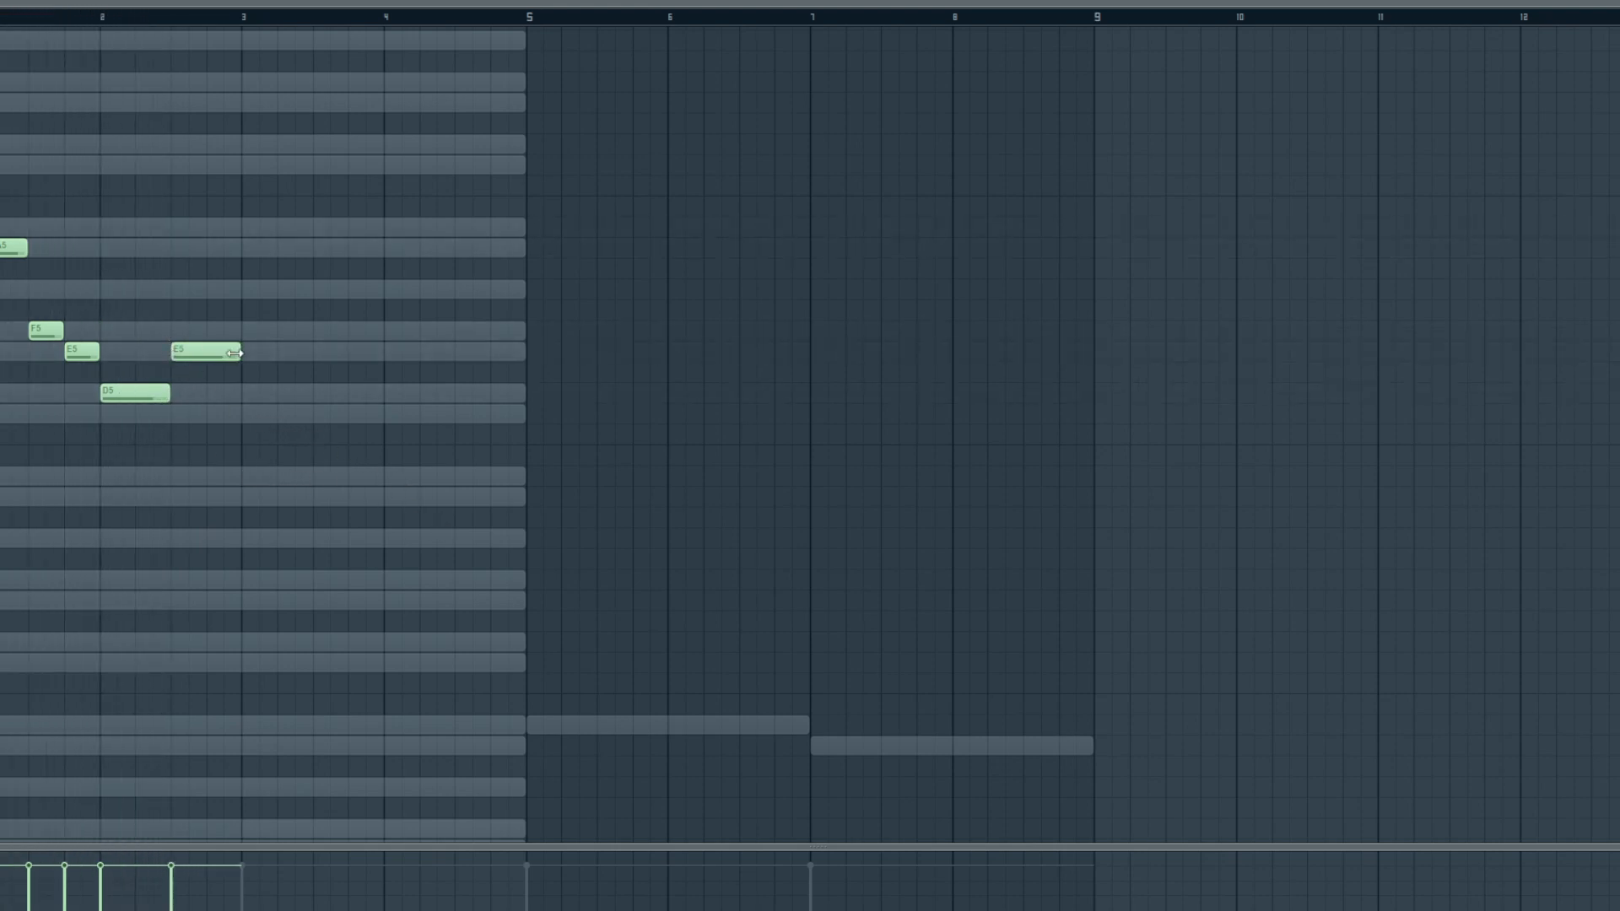
key(space)
drag(239, 353, 207, 354)
click(213, 330)
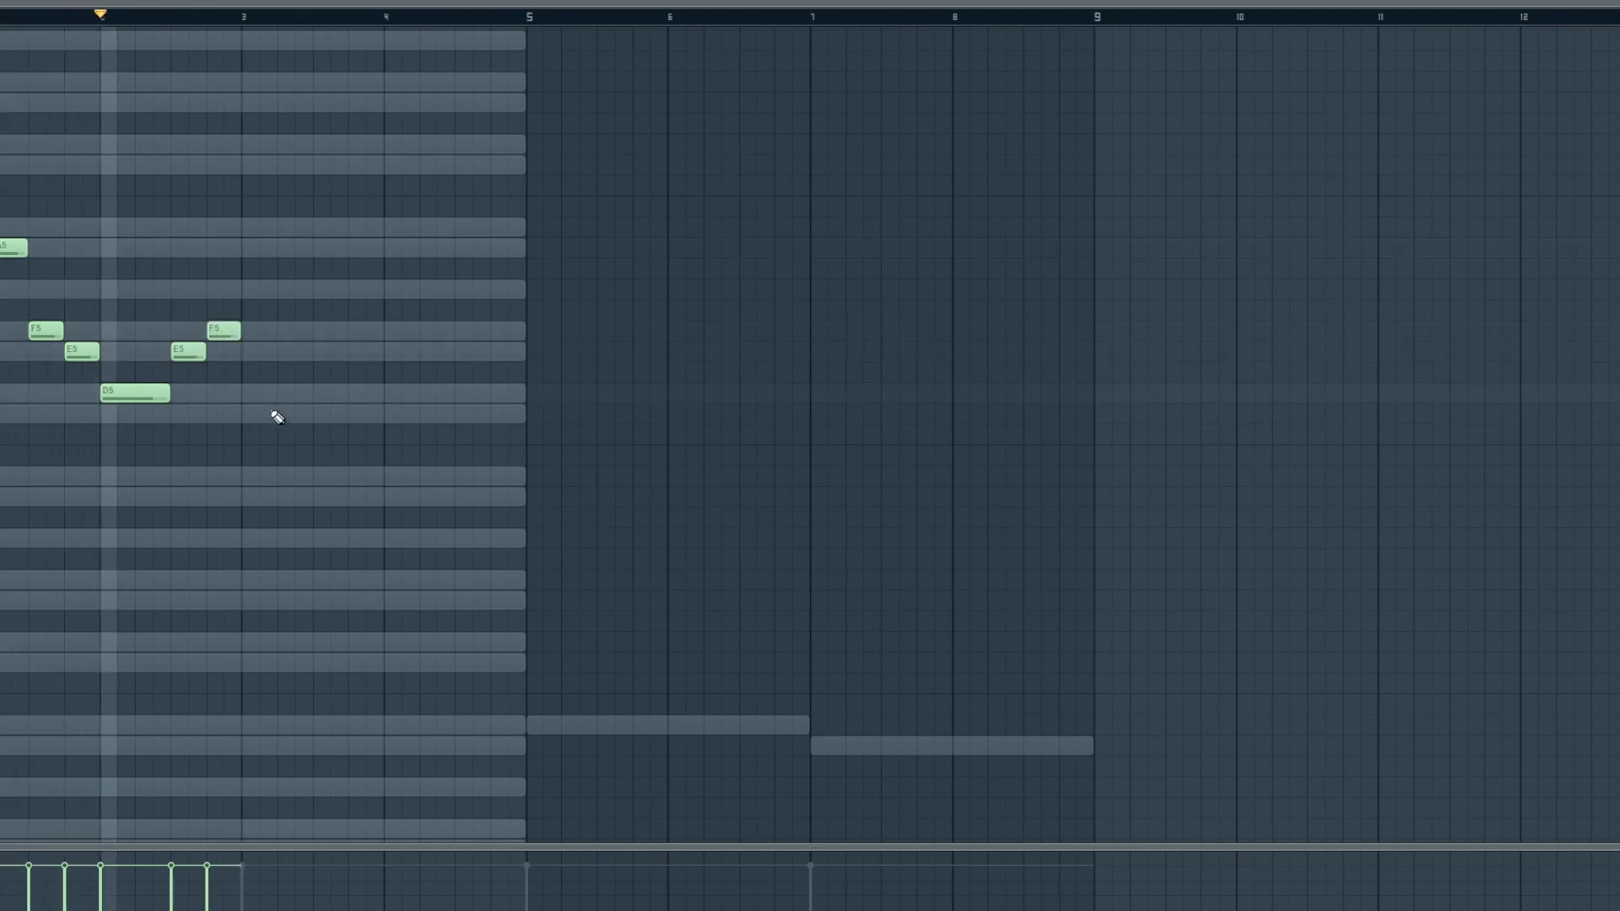
click(253, 413)
key(space)
mouse_move(275, 414)
mouse_down()
mouse_move(308, 418)
mouse_move(277, 413)
mouse_up()
- Try D5 and A#4 as one-beat notes following the C#5 in bar 3 and remove each one
click(282, 398)
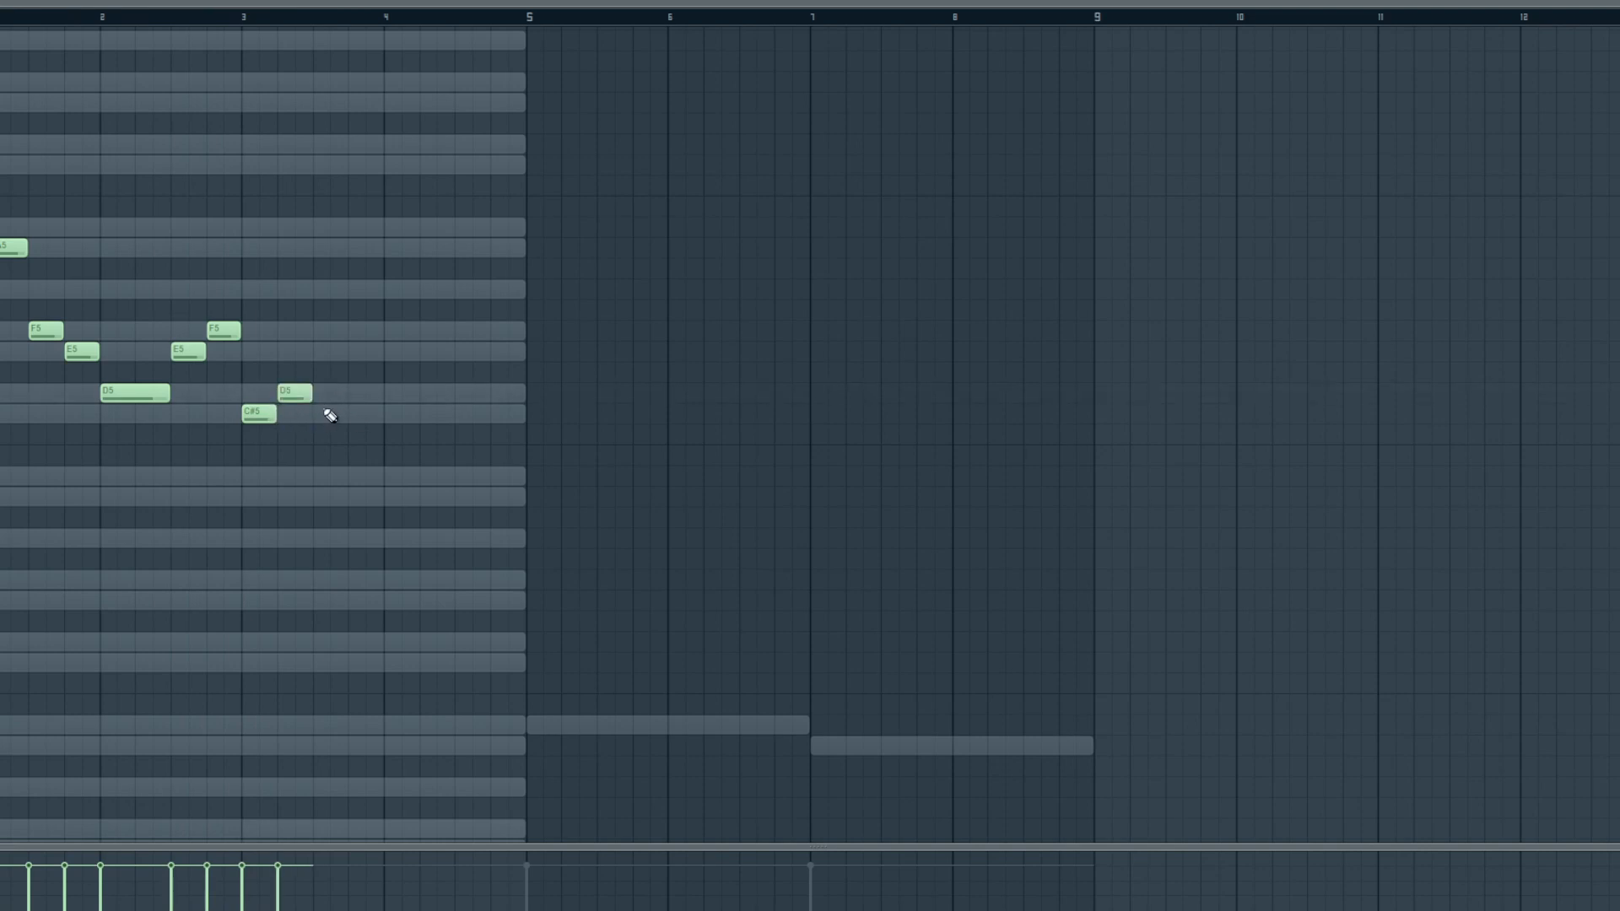
key(space)
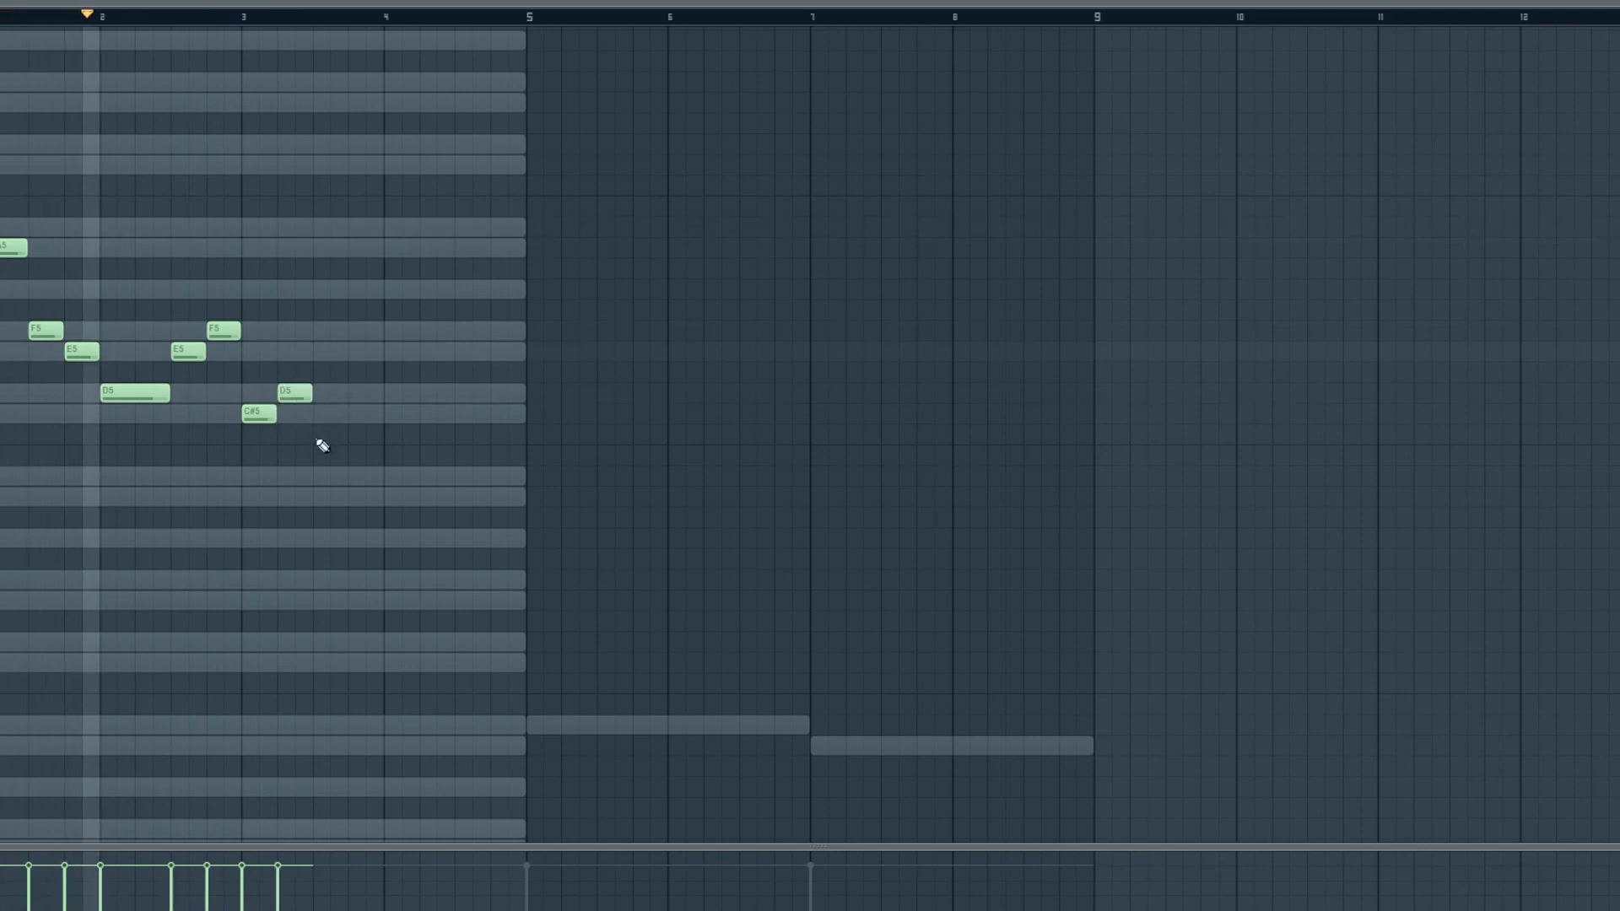
click(317, 475)
key(space)
right_click(302, 395)
right_click(325, 477)
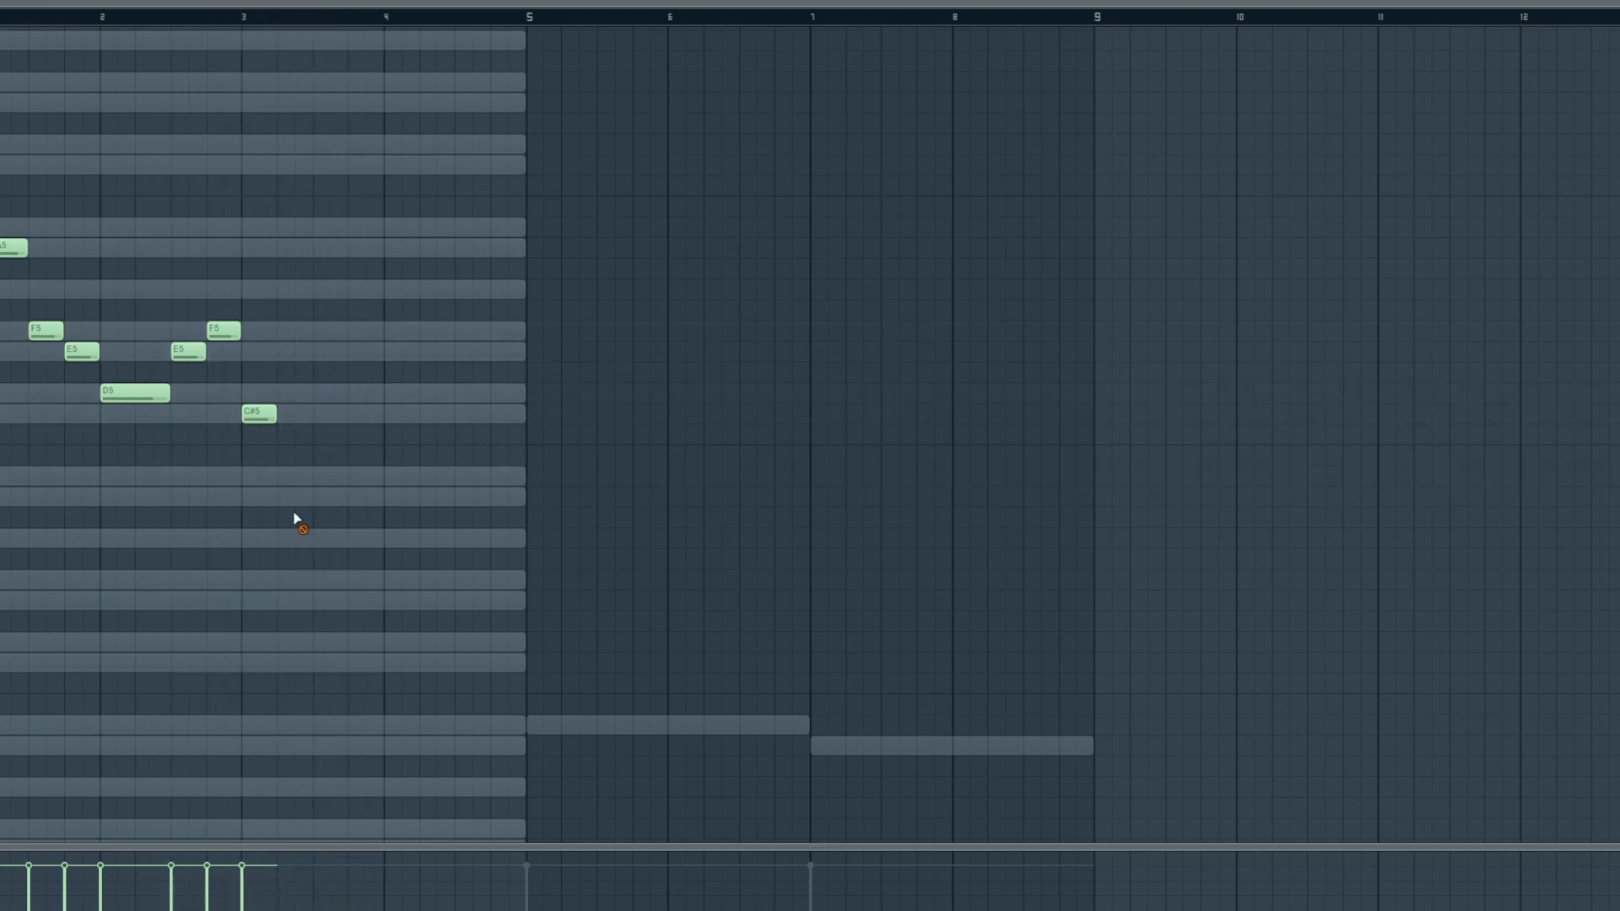
click(285, 481)
key(space)
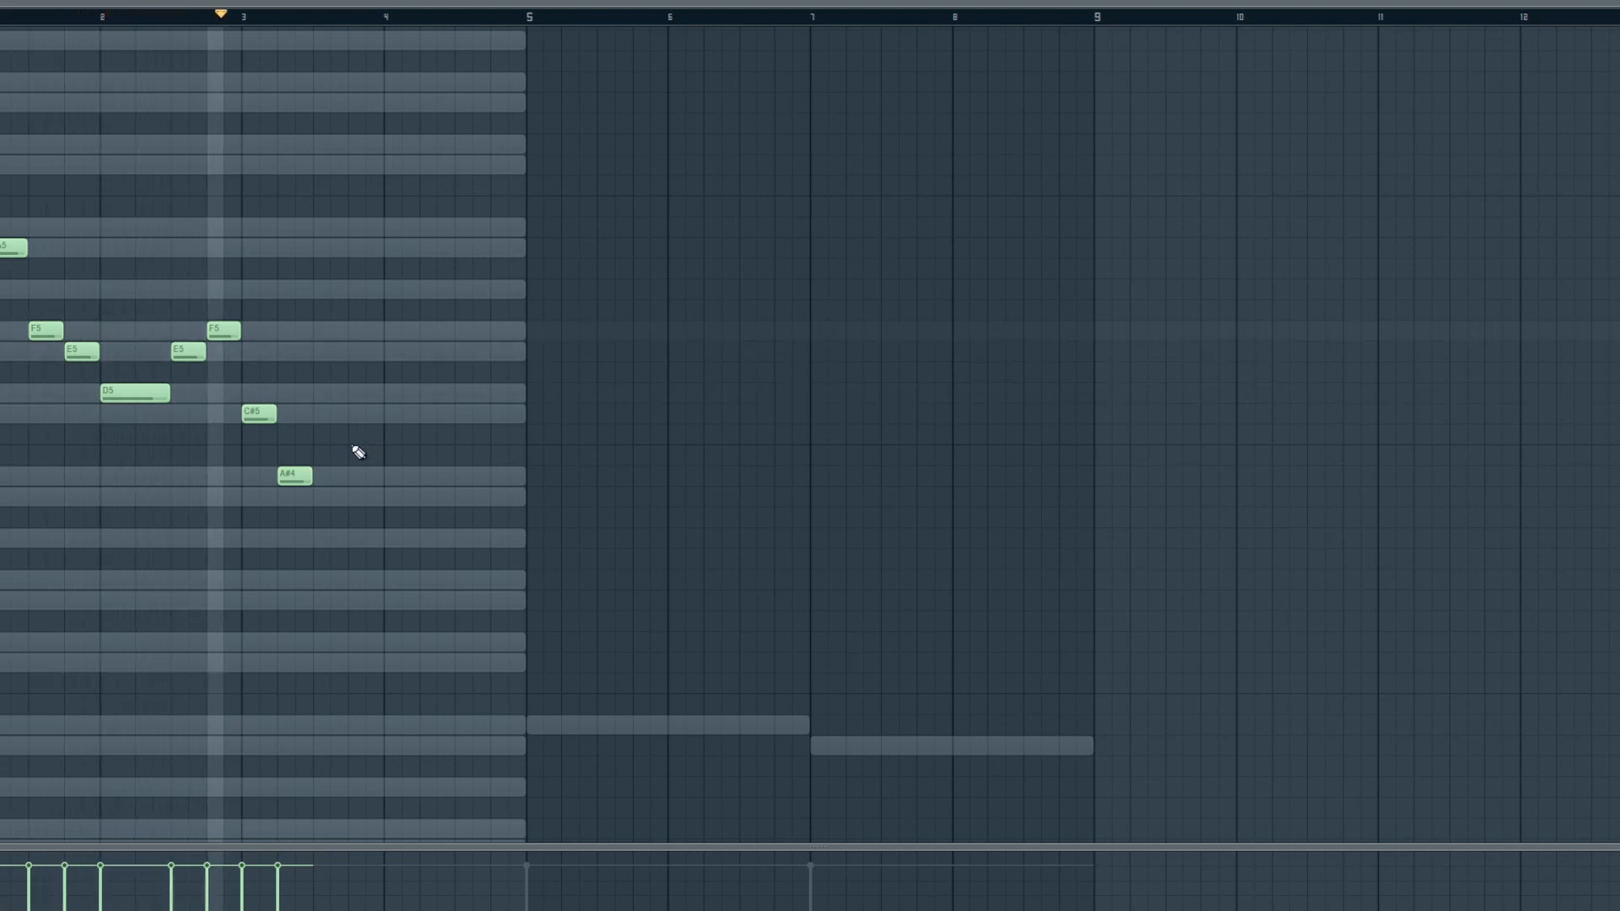
key(space)
right_click(294, 477)
- Lengthen the C#5 in bar 3 to two beats and add a two-beat A#4 after it
drag(276, 415, 312, 415)
key(space)
click(321, 479)
scroll(537, 596, down, 3)
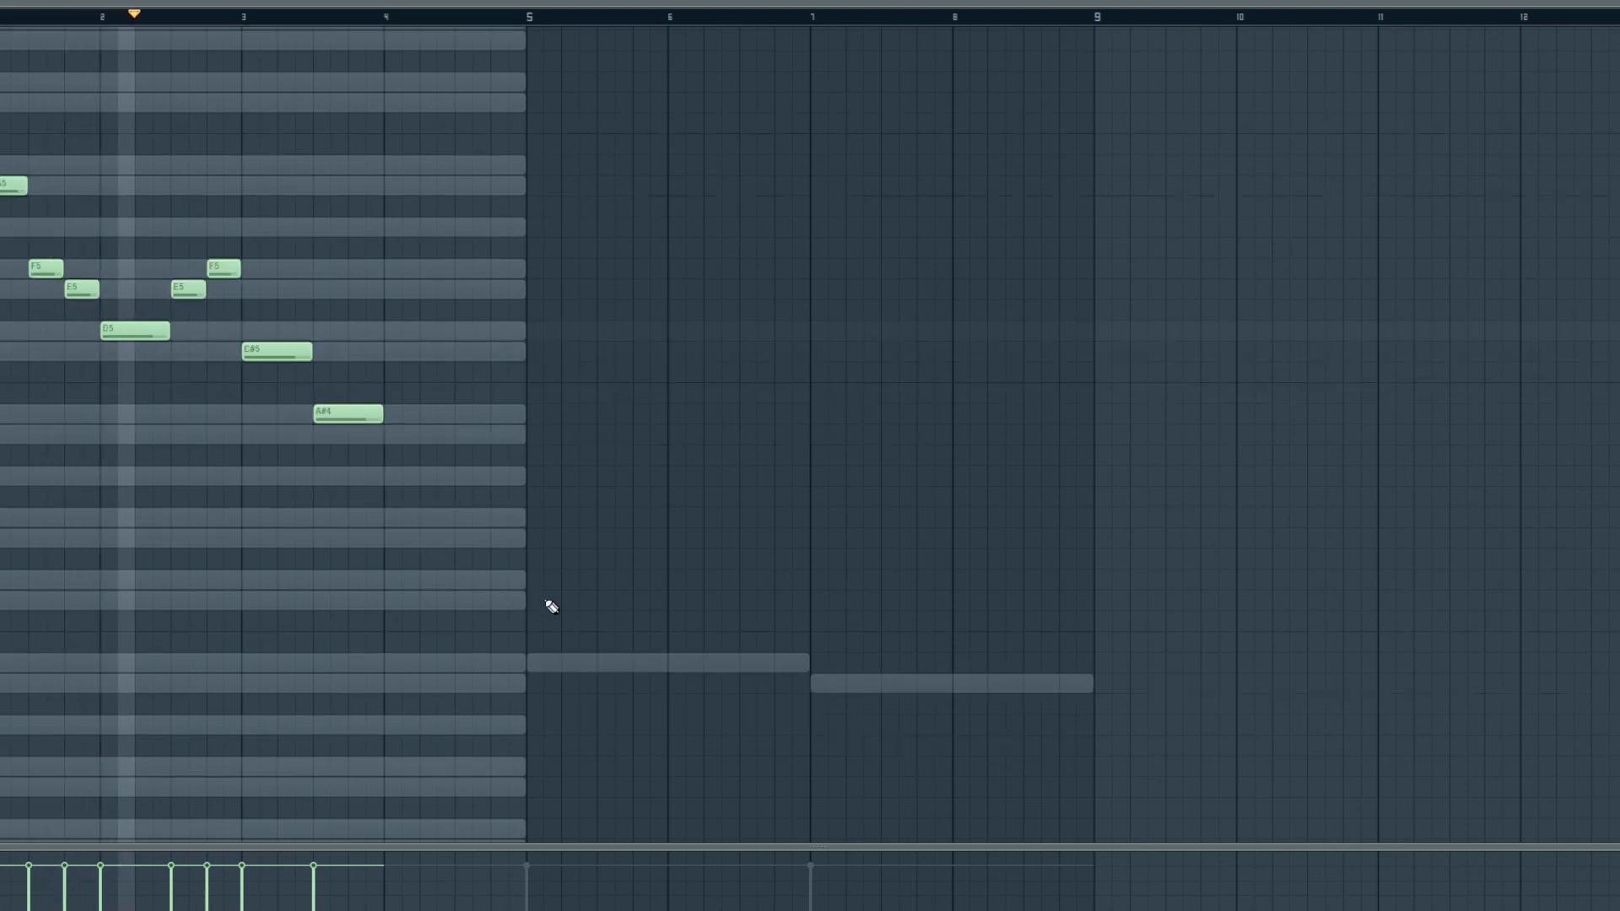
scroll(557, 608, down, 2)
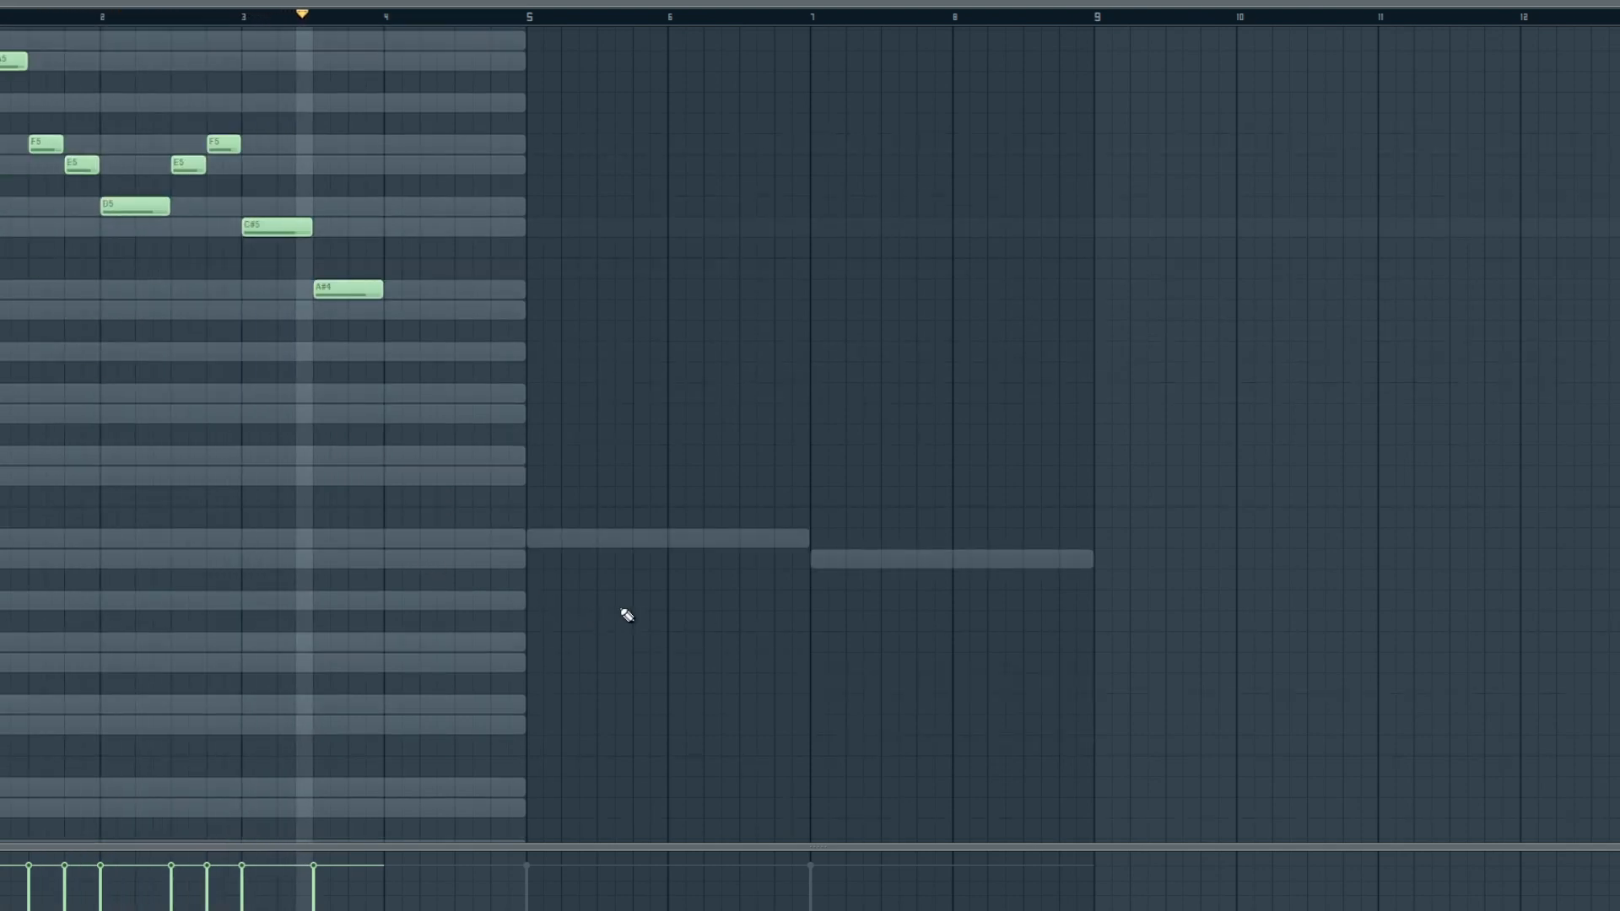
scroll(624, 613, up, 2)
key(space)
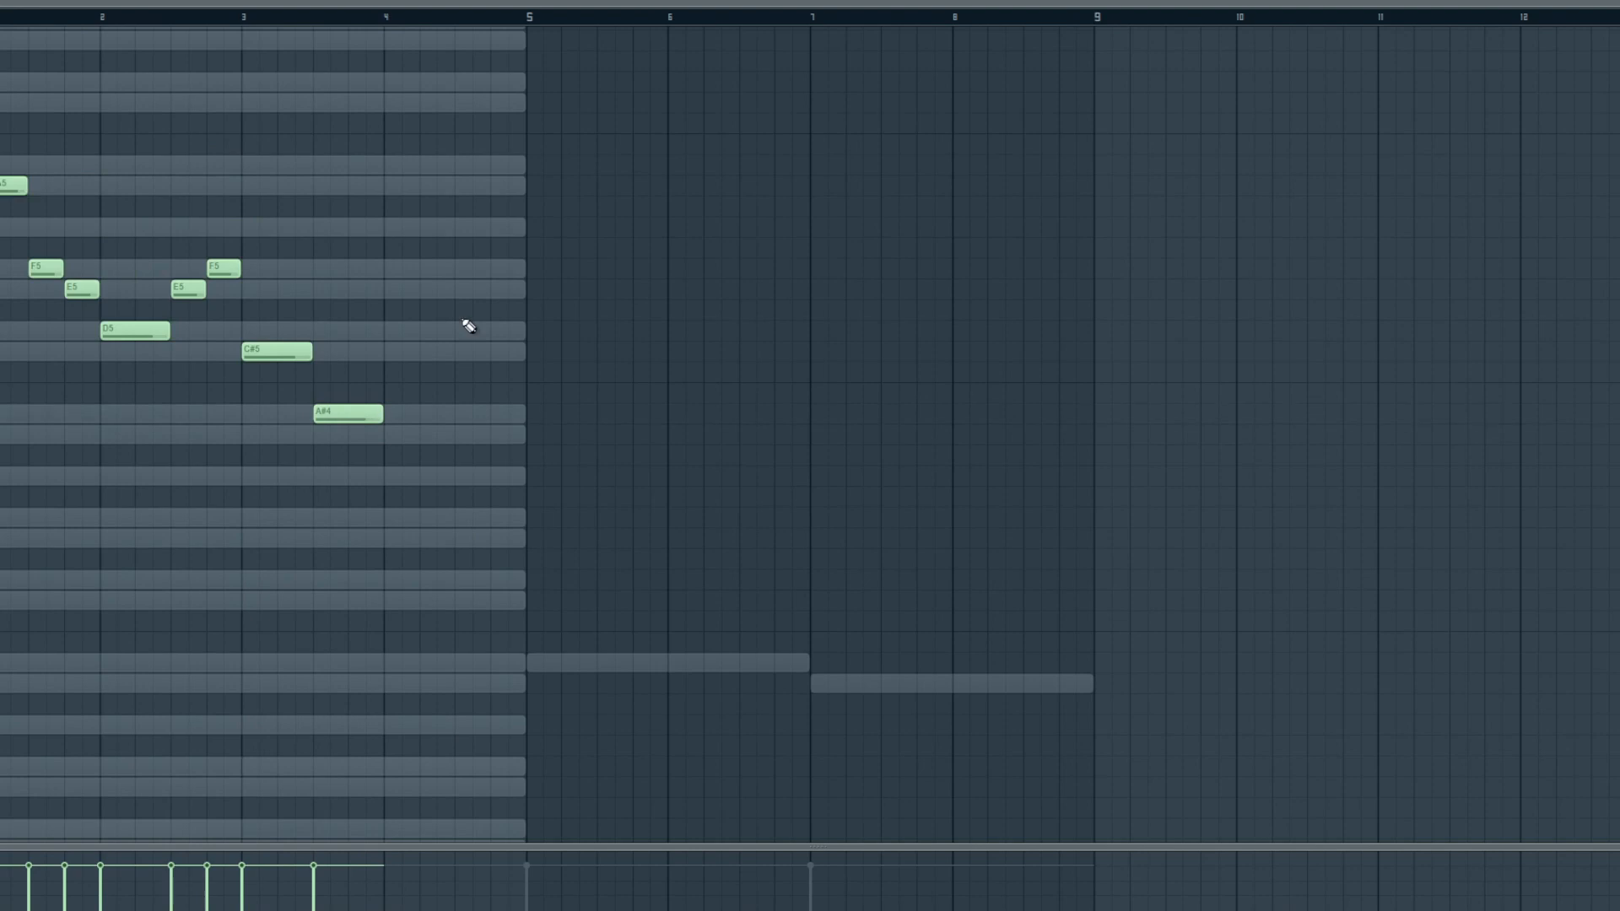
- Check the Serum channel's progression in the piano roll and return to the Final Fantasy VII channel
key(F6)
click(846, 427)
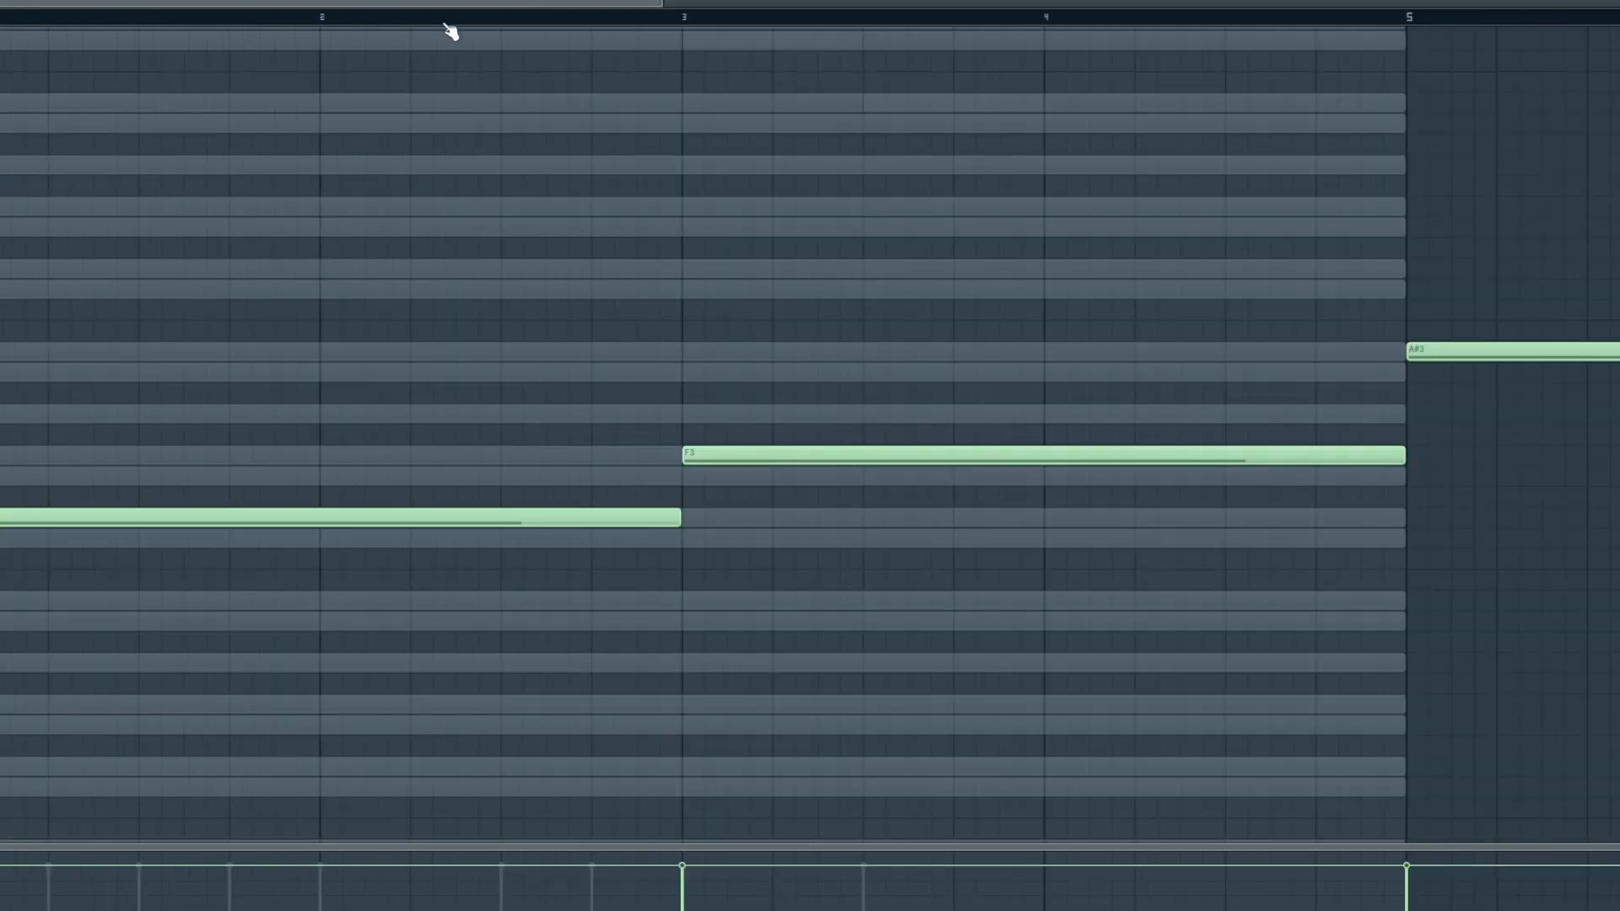
drag(401, 3, 625, 3)
key(F5)
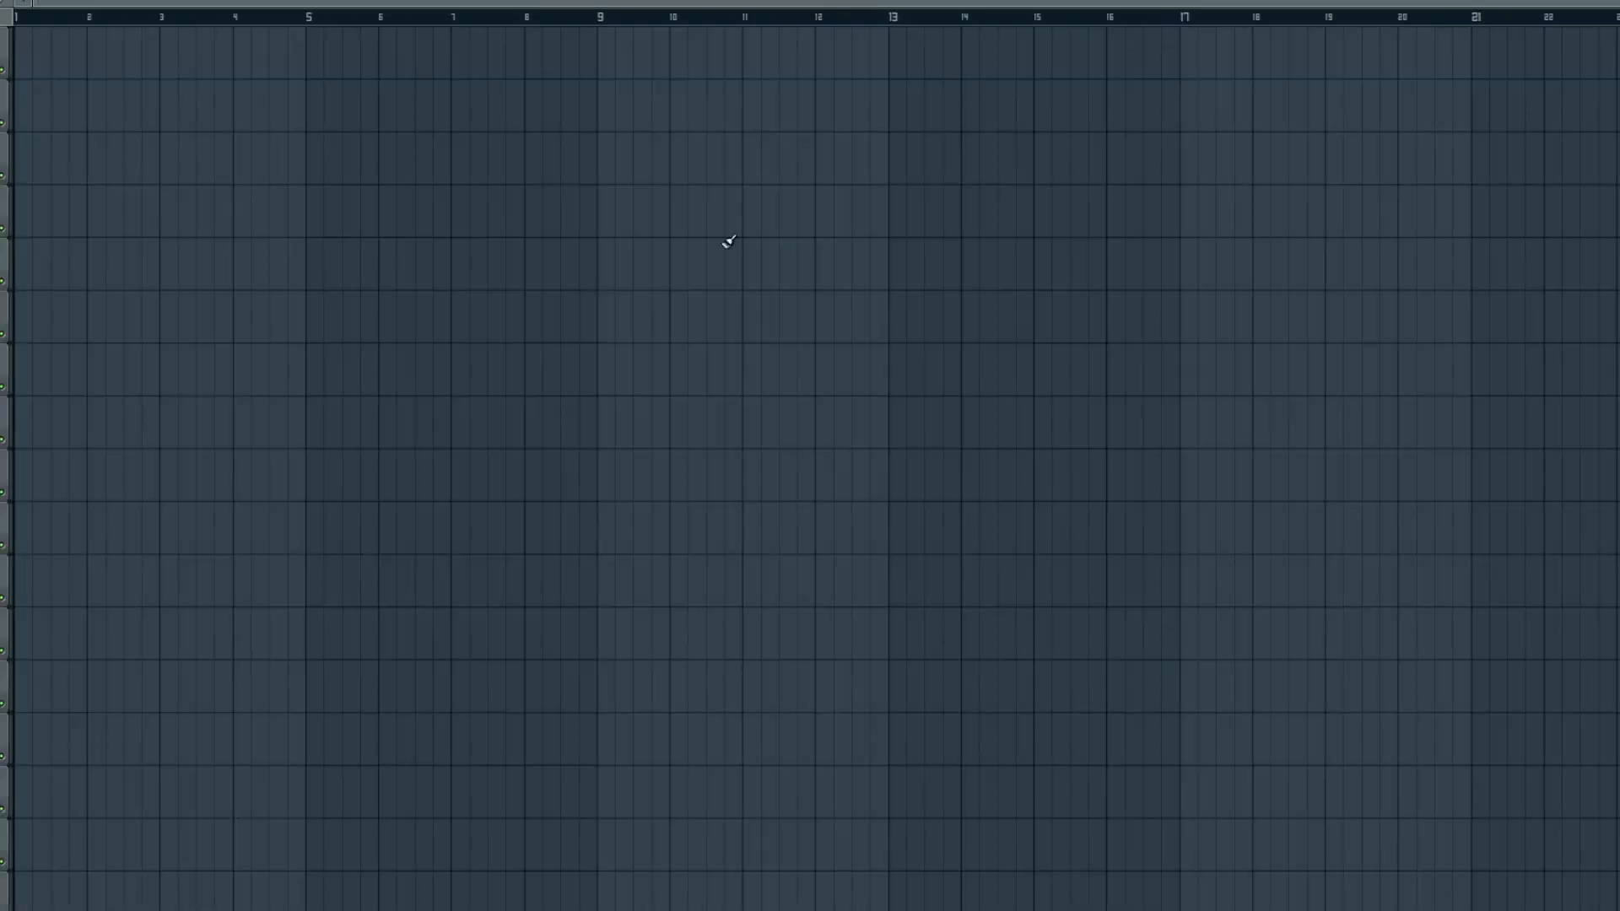
key(F7)
click(194, 3)
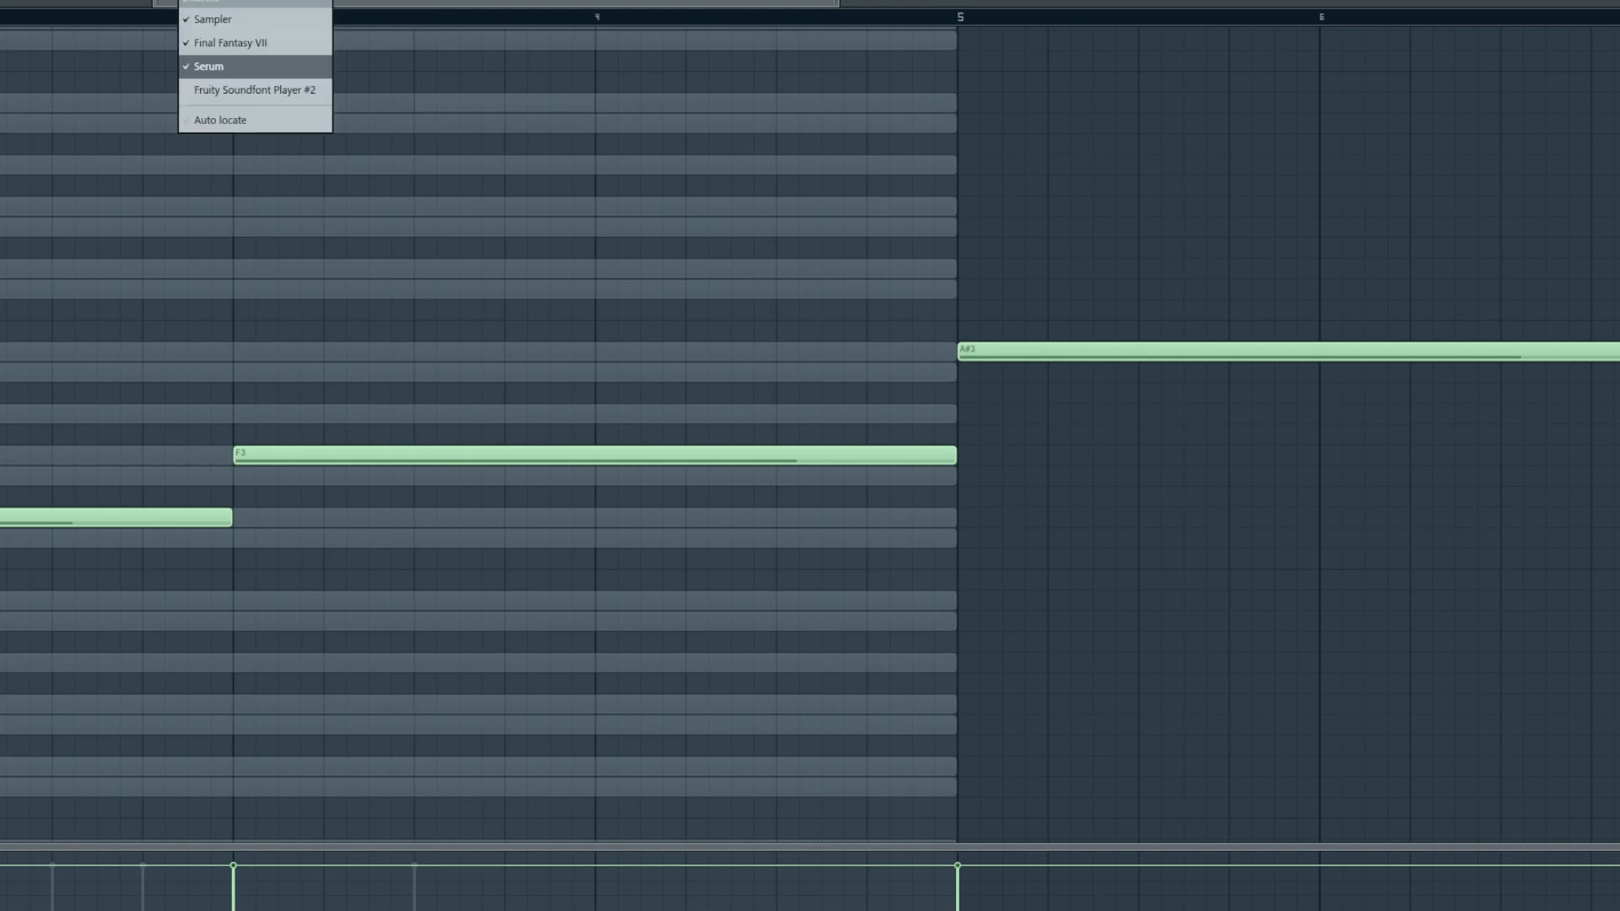
click(242, 40)
- Lower the last melody note of bar 3 to A4
drag(491, 560, 495, 599)
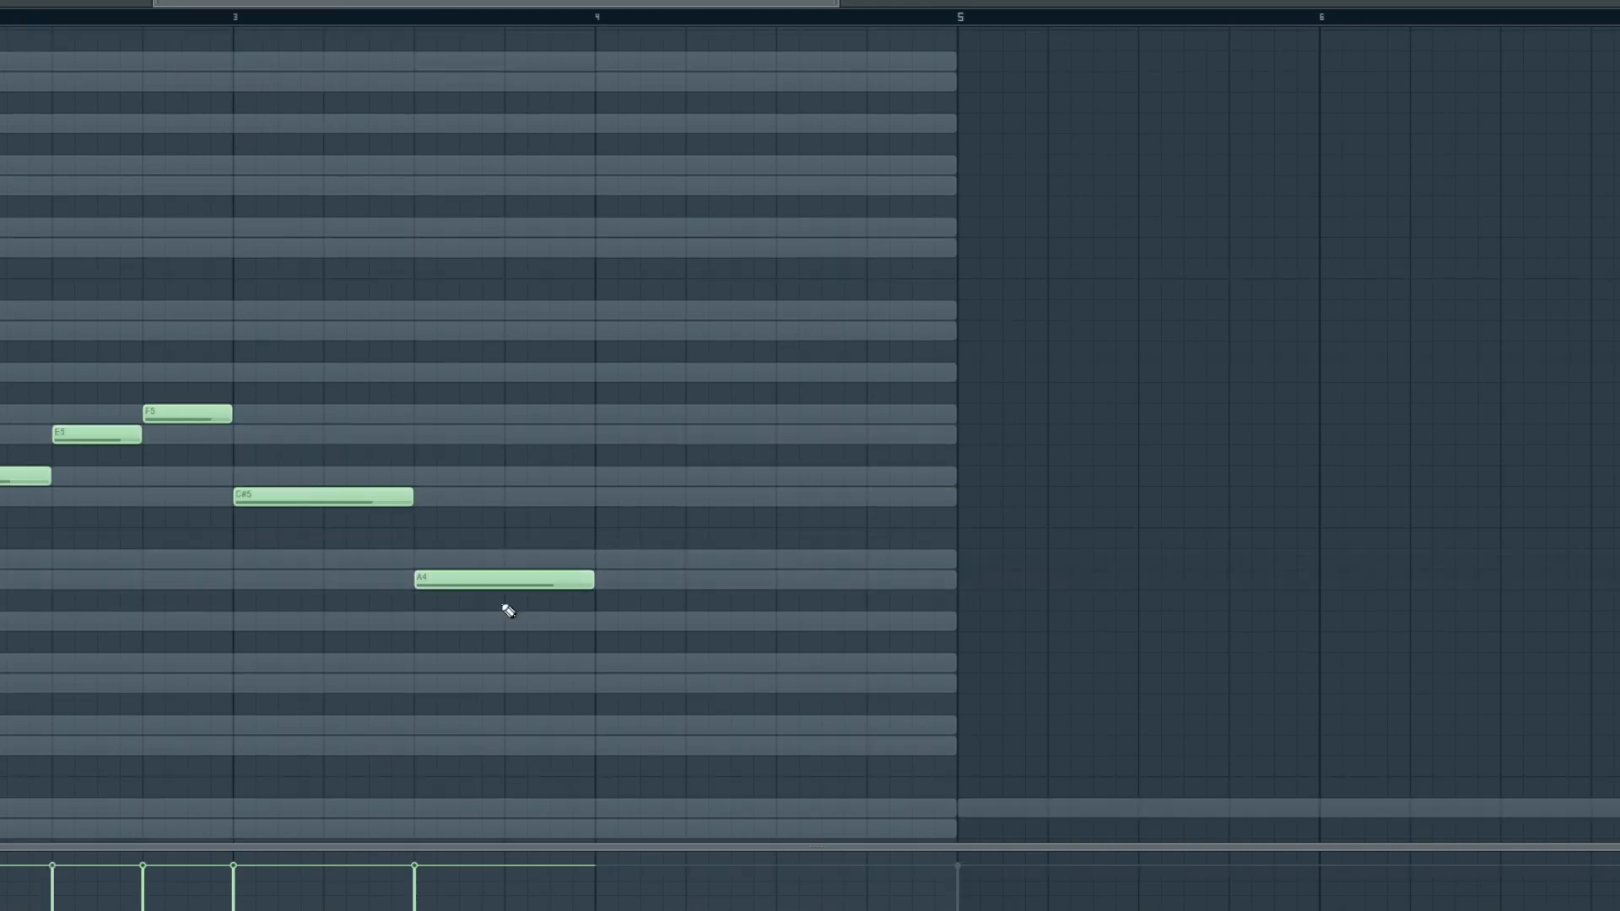
drag(154, 3, 0, 3)
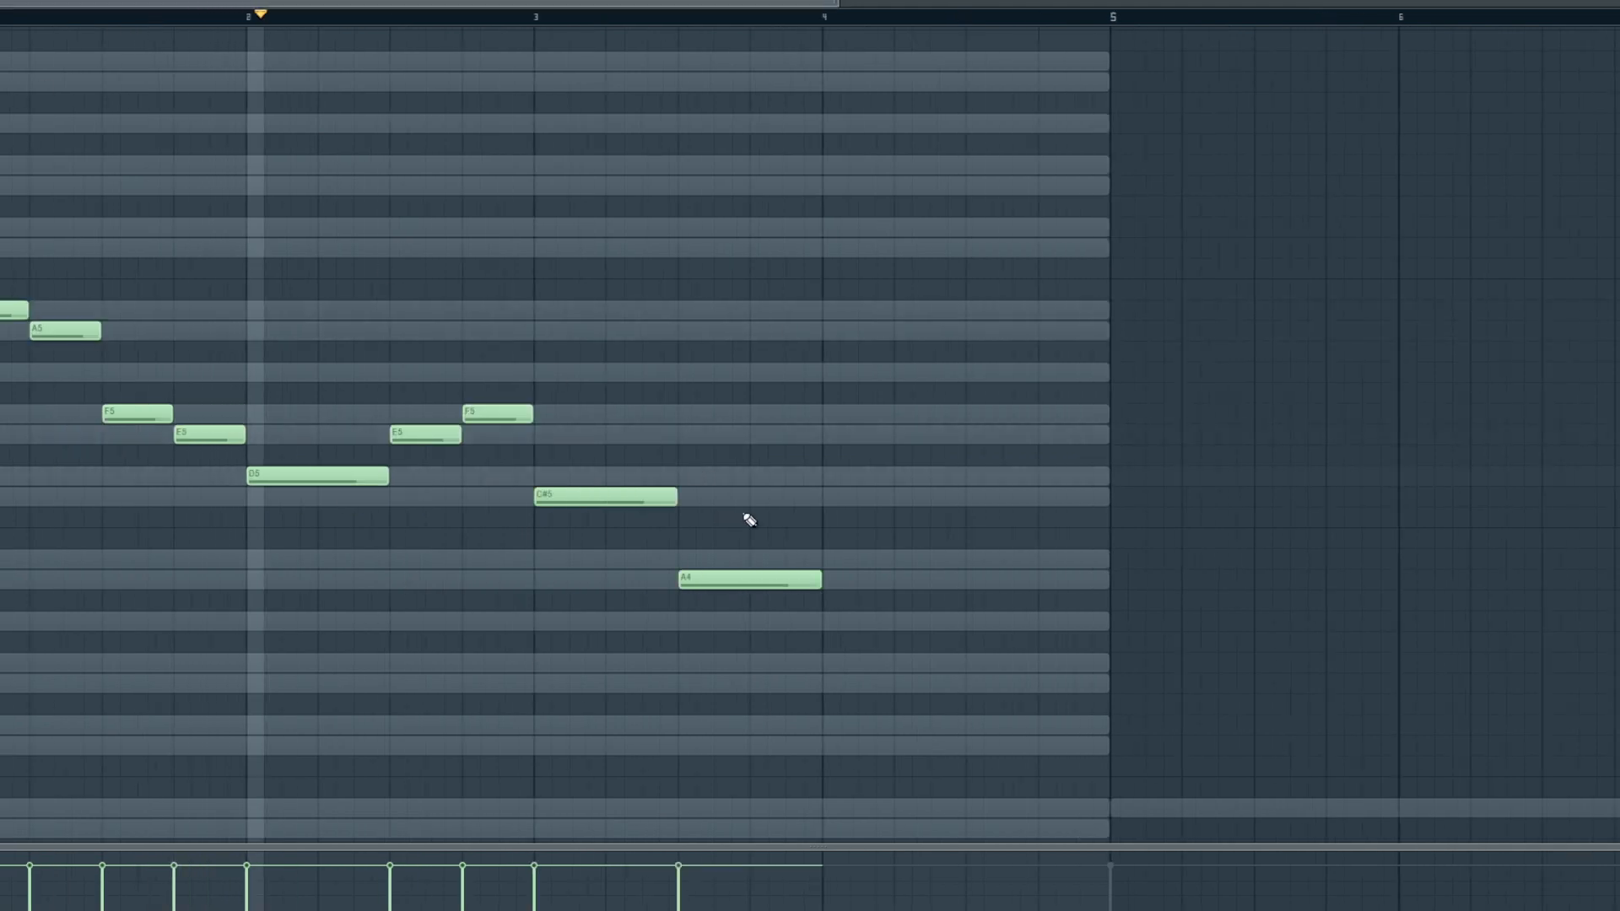
drag(629, 5, 767, 4)
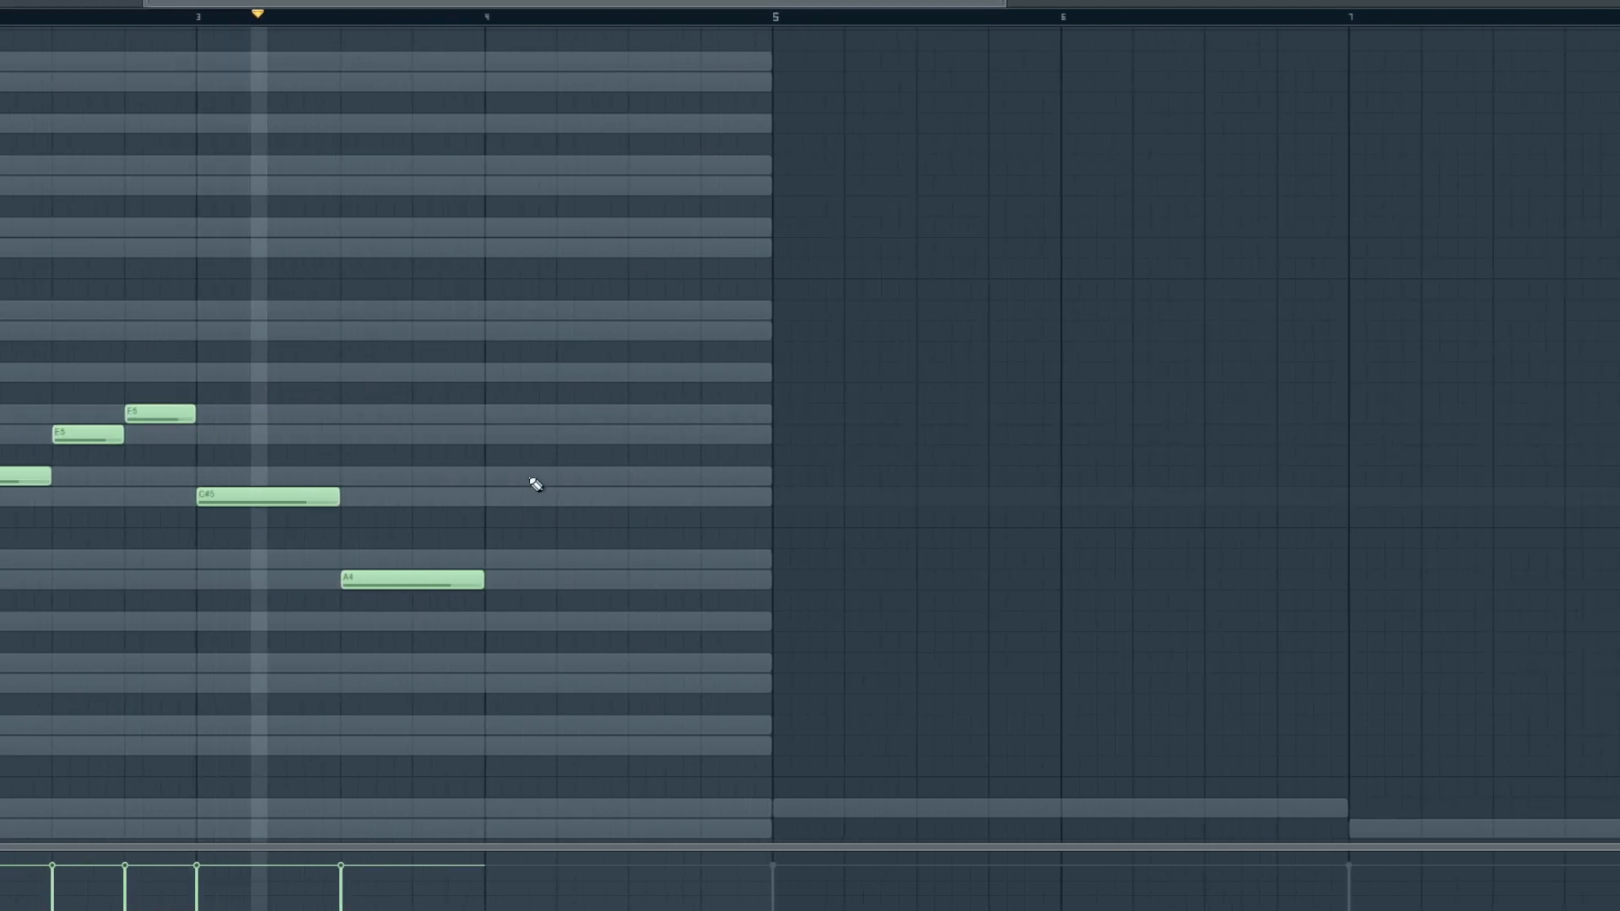
- Fill bar 4 with two-beat notes F4 and E4 and play the melody back
click(498, 622)
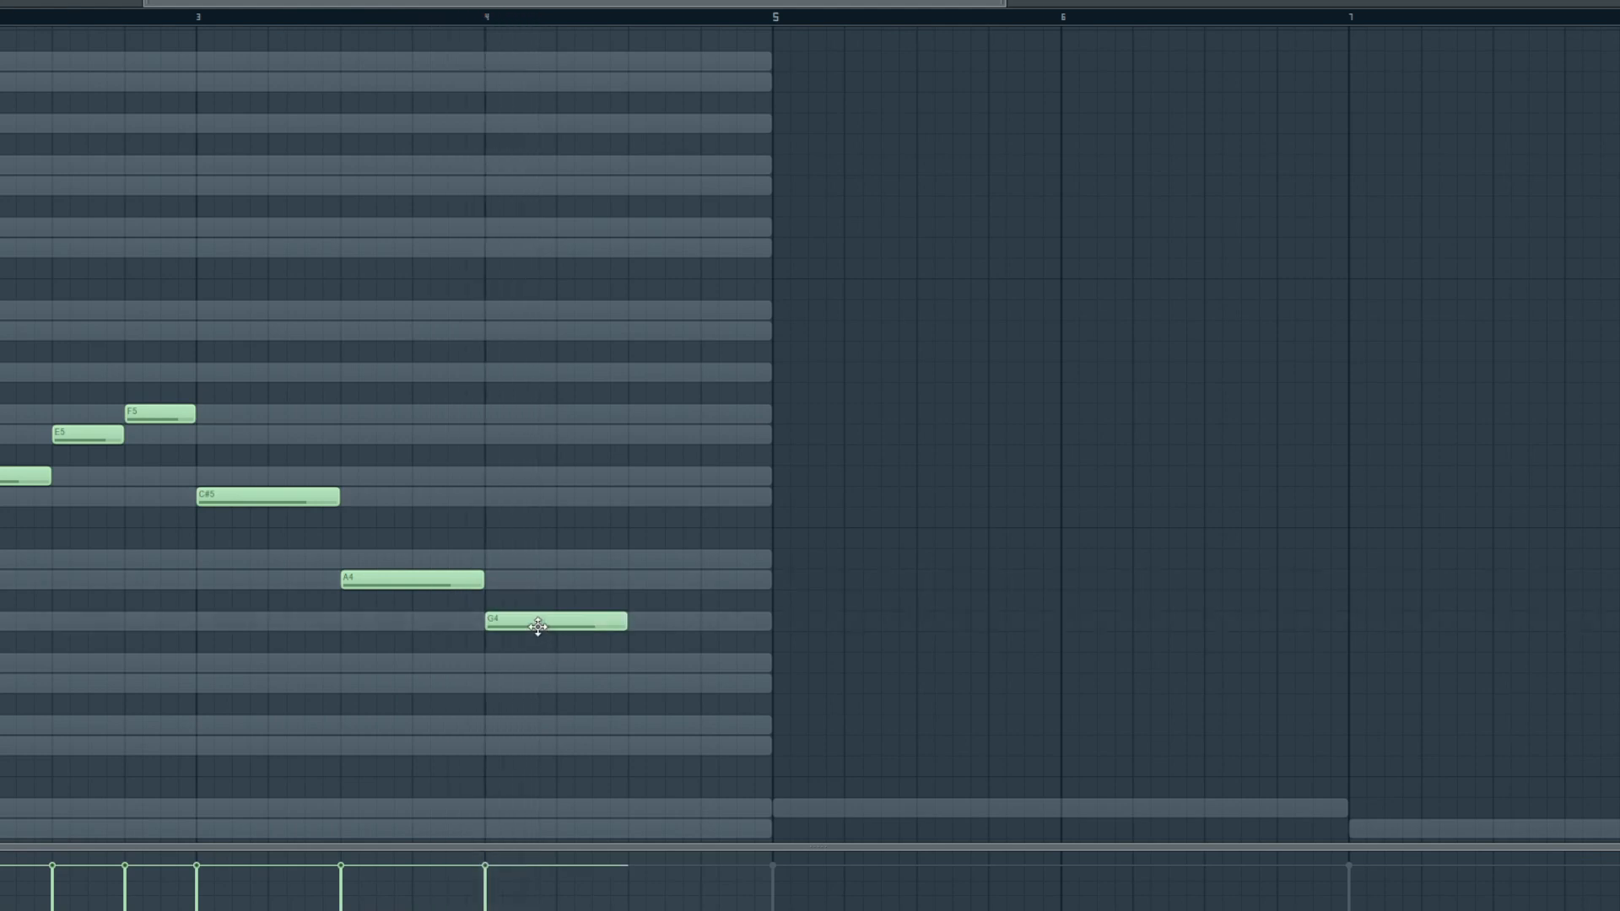
right_click(544, 623)
click(488, 665)
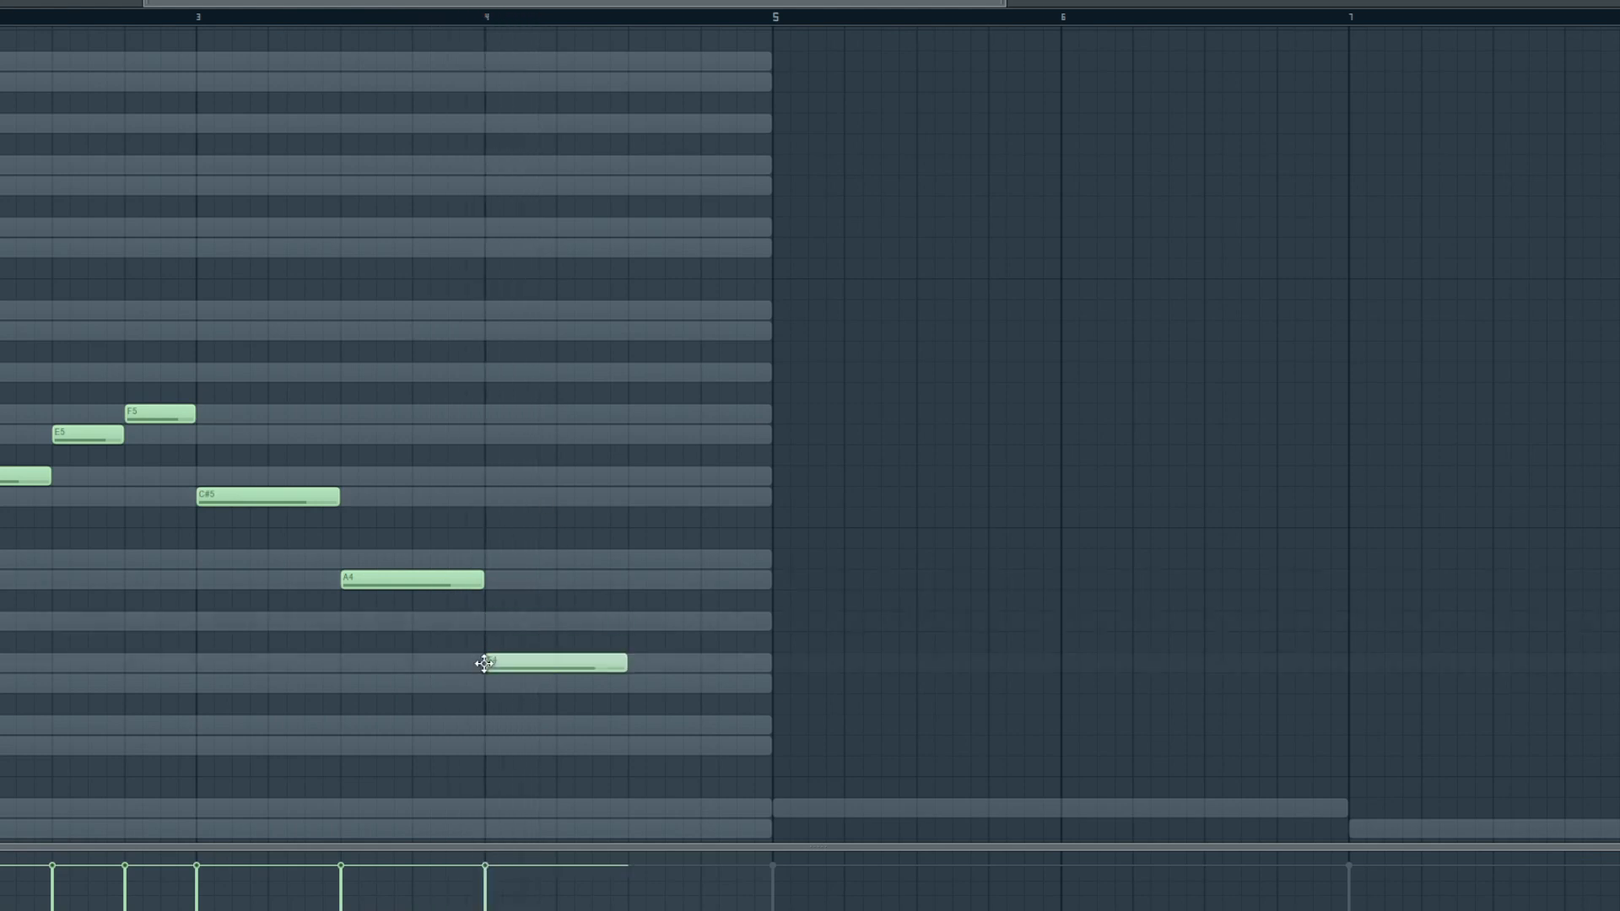
click(631, 683)
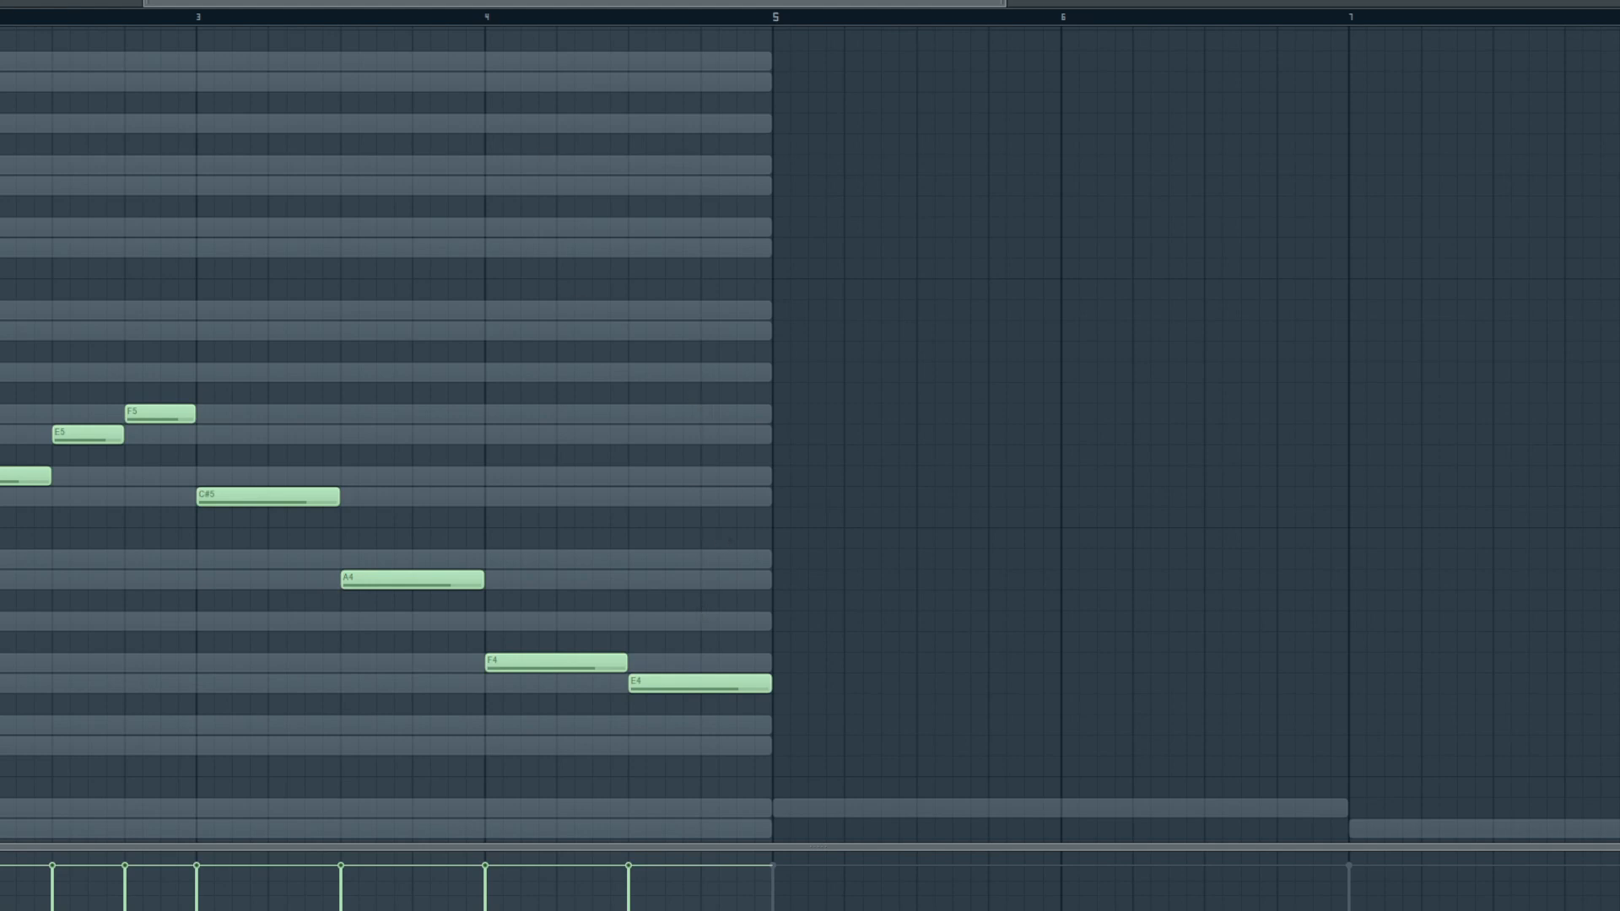
drag(148, 3, 0, 3)
scroll(940, 561, down, 3)
key(space)
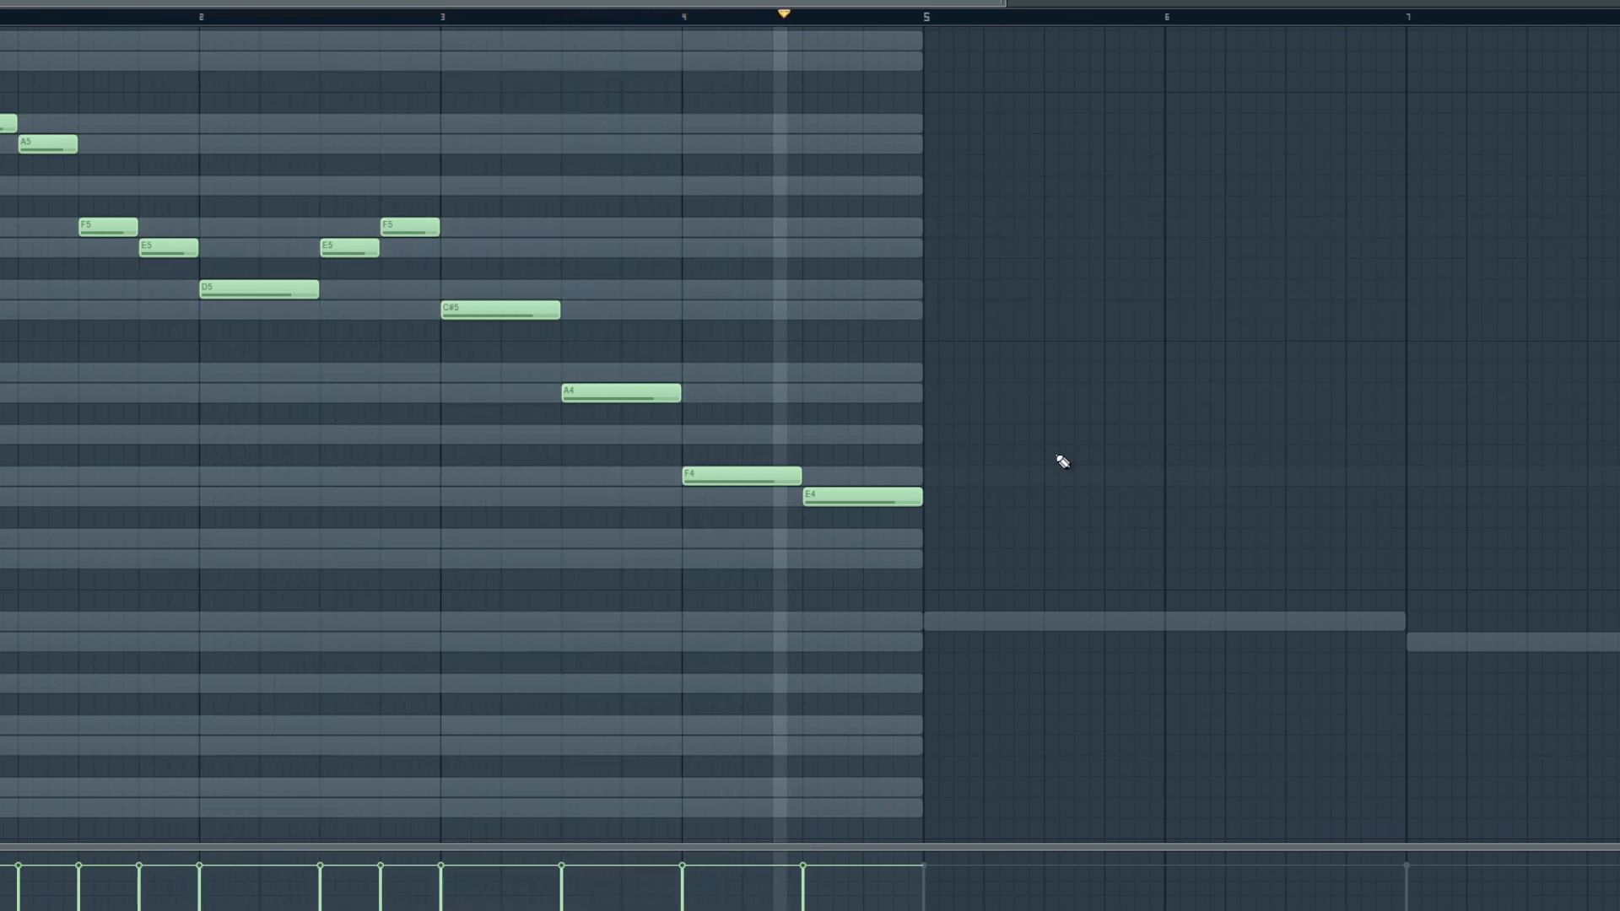
- Duplicate the whole four-bar clarinet melody into bars 5 to 8
drag(1108, 671, 0, 114)
key(ctrl+b)
drag(856, 7, 1356, 7)
click(857, 666)
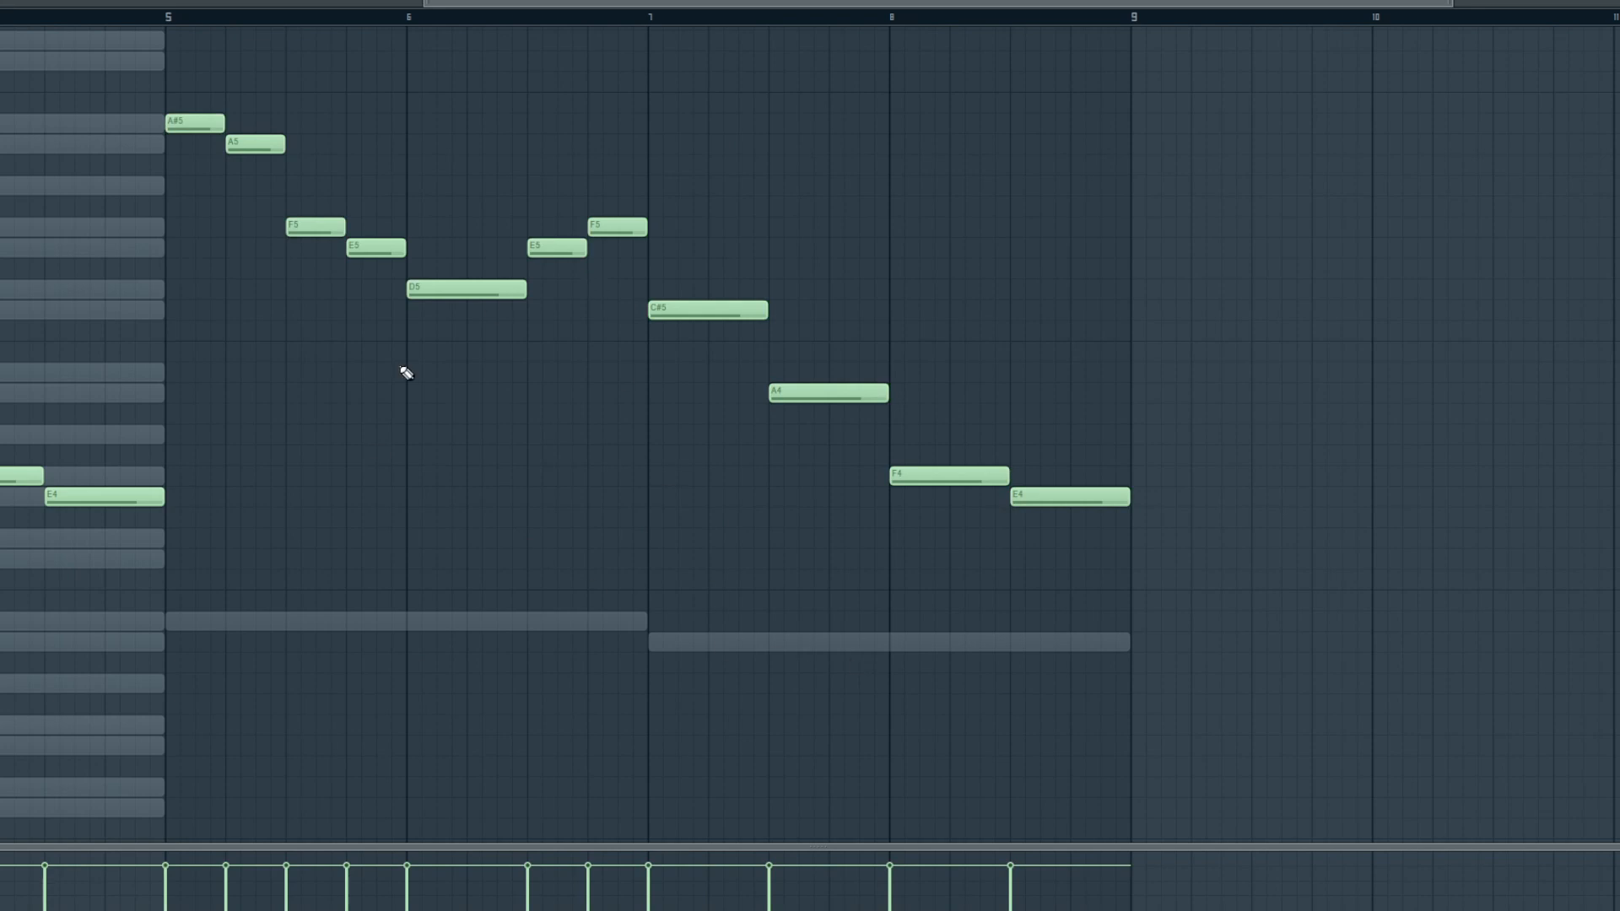
- Raise the third and fourth copied notes of bar 5 to A#5 and C#6
key(space)
key(space)
drag(309, 223, 297, 115)
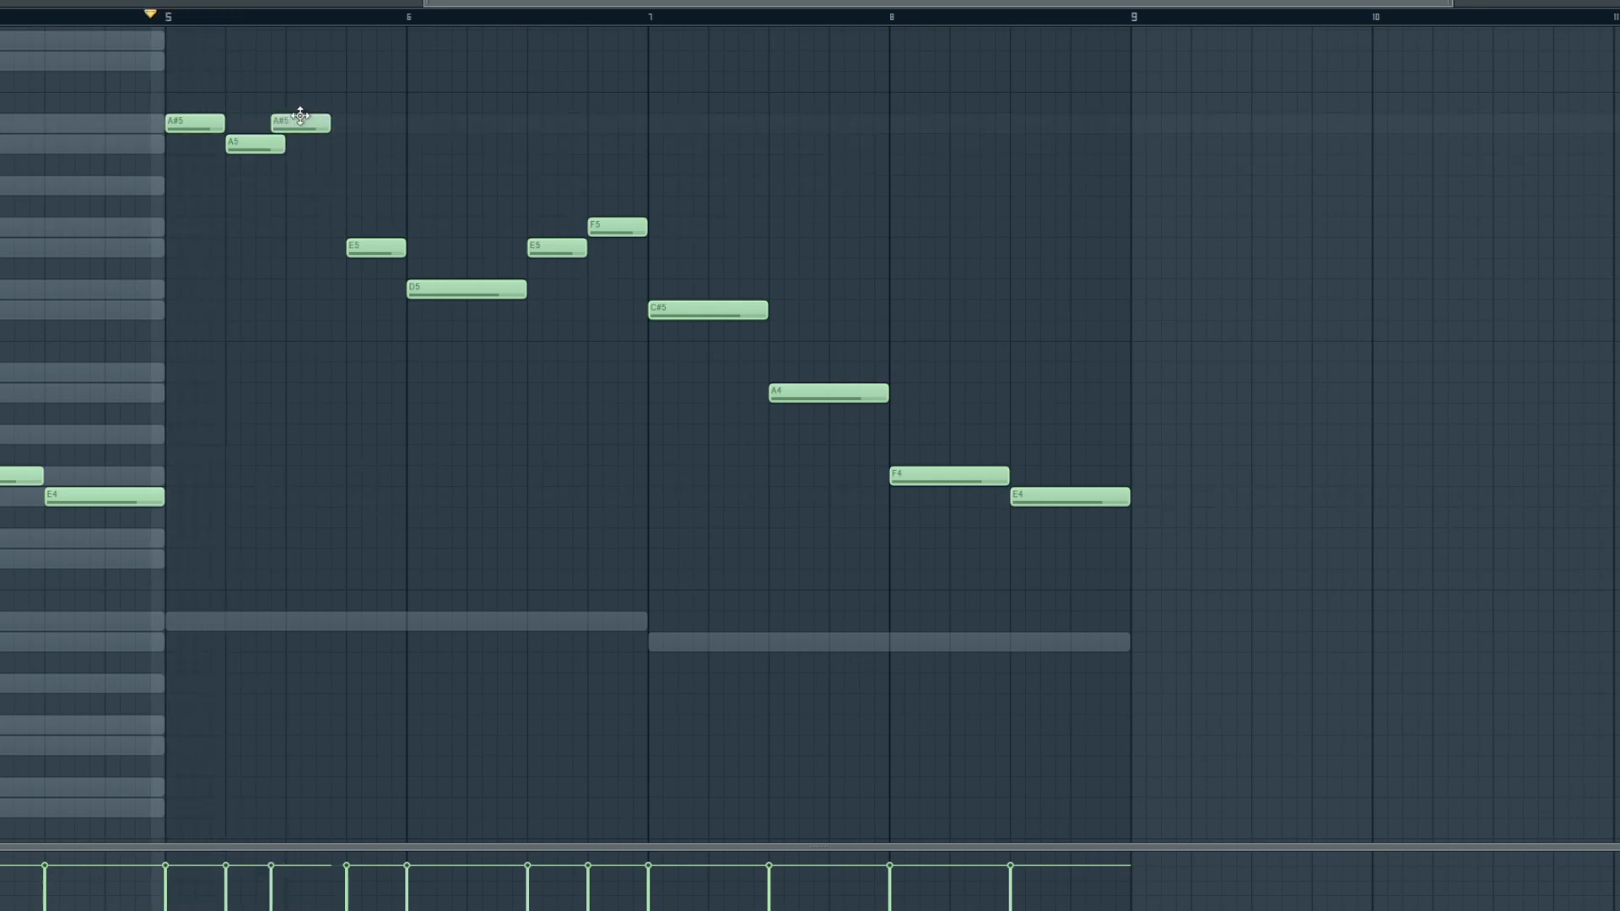
mouse_move(369, 251)
mouse_down()
mouse_move(391, 82)
mouse_move(370, 61)
mouse_up()
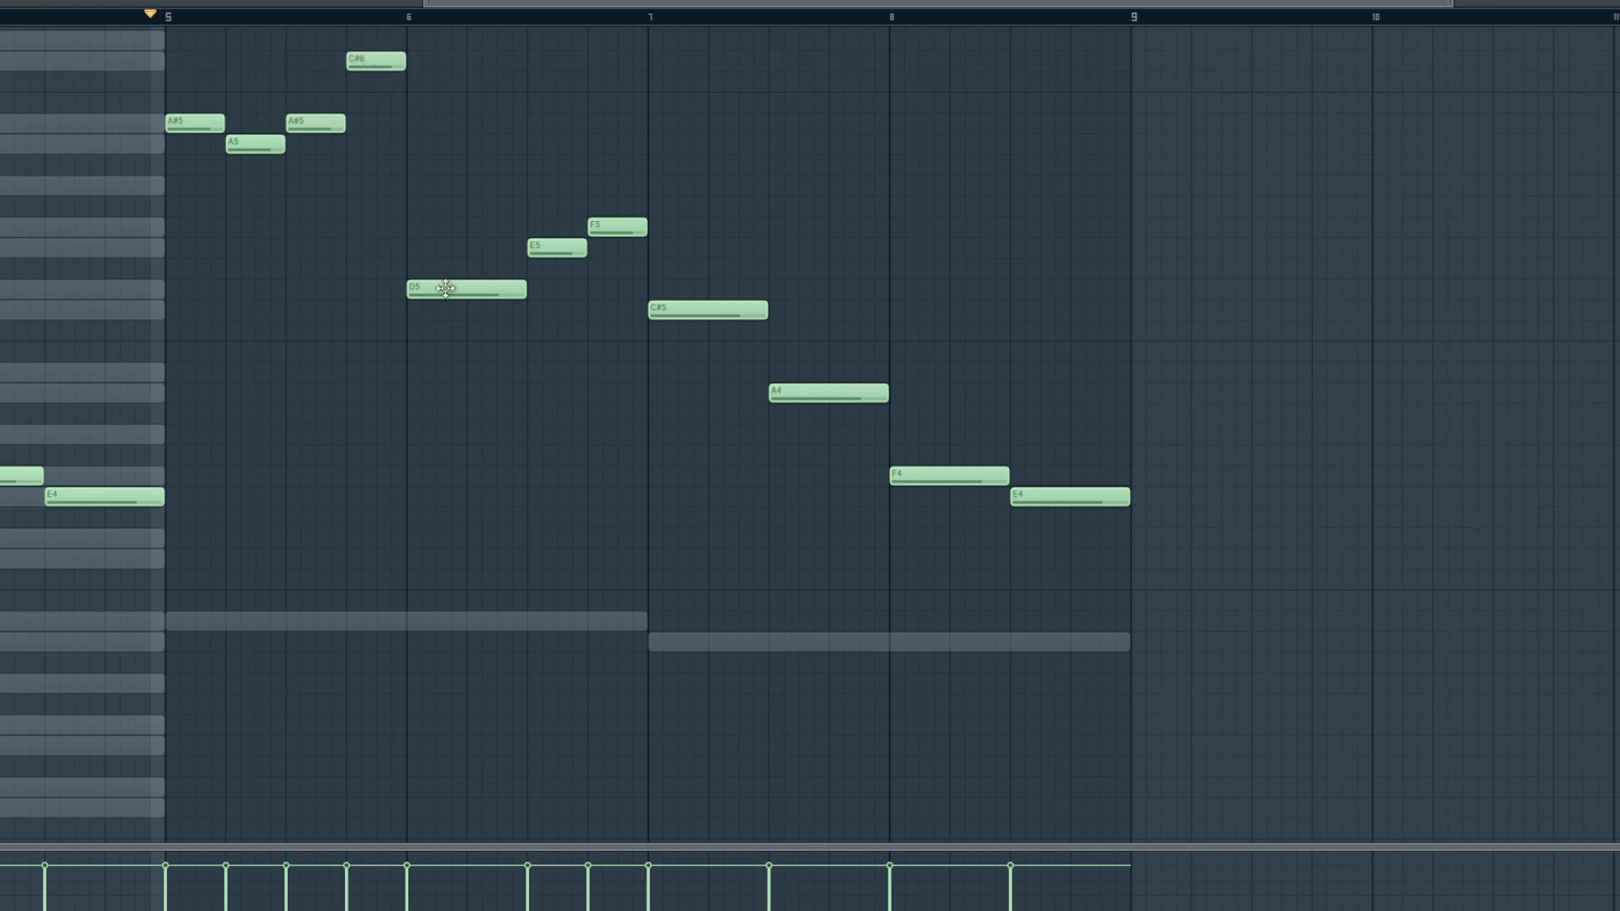
key(space)
- Shorten the copied D5 at the start of bar 6 to one beat and raise it to A#5
drag(525, 287, 438, 112)
key(space)
key(space)
key(space)
- Delete the copied notes in bars 5 and 6, keeping only the F5 at the end of bar 6
drag(559, 249, 498, 157)
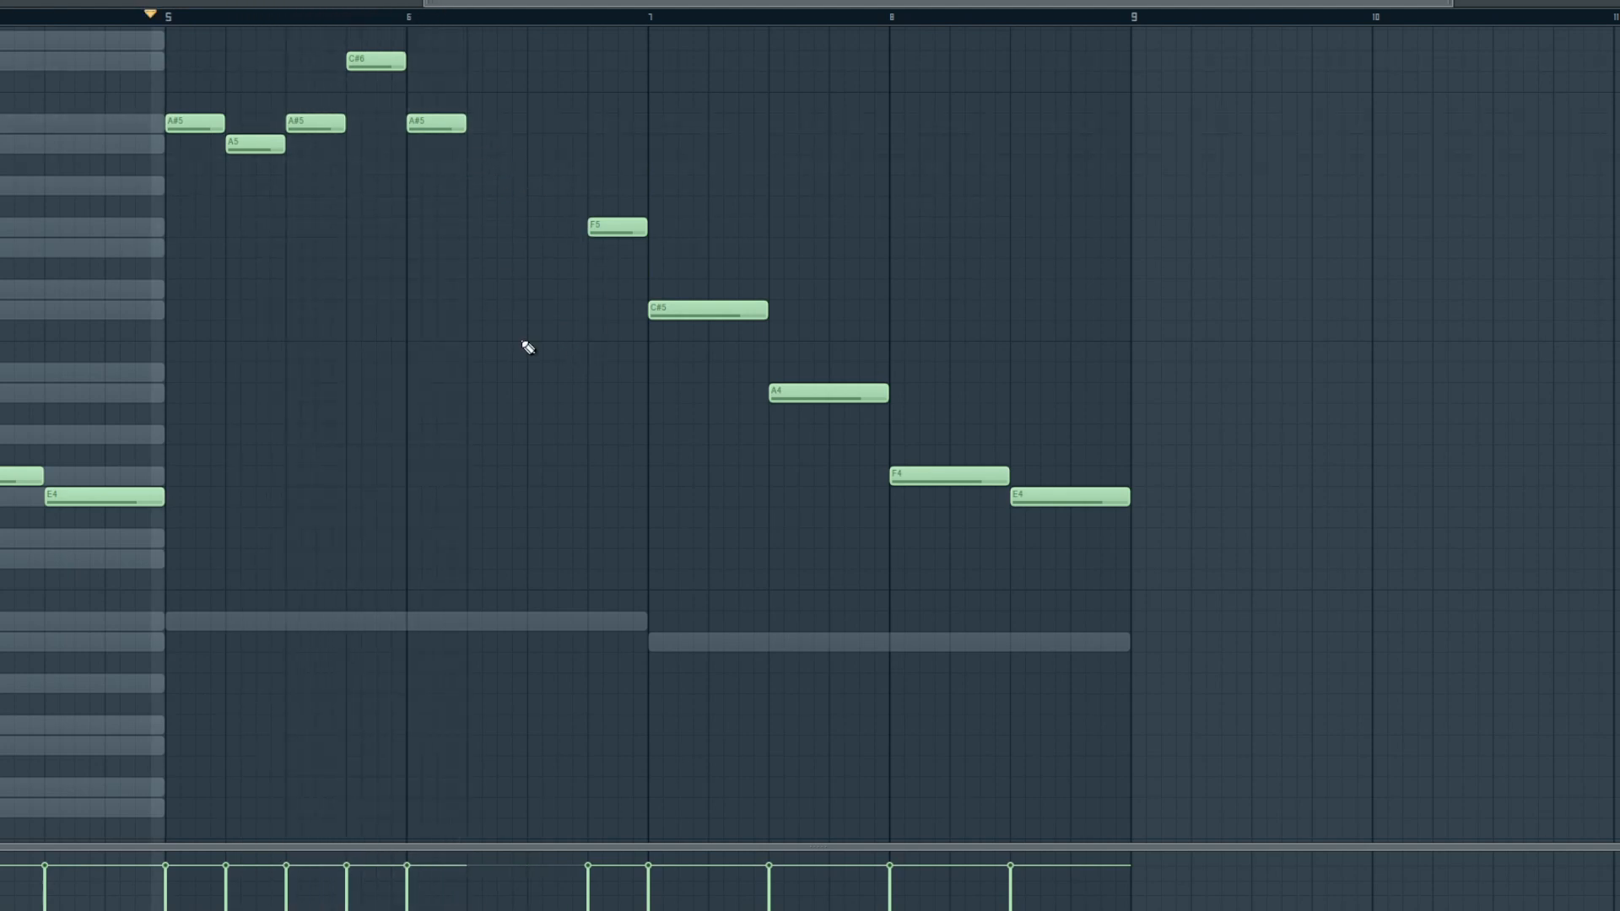
right_click(382, 61)
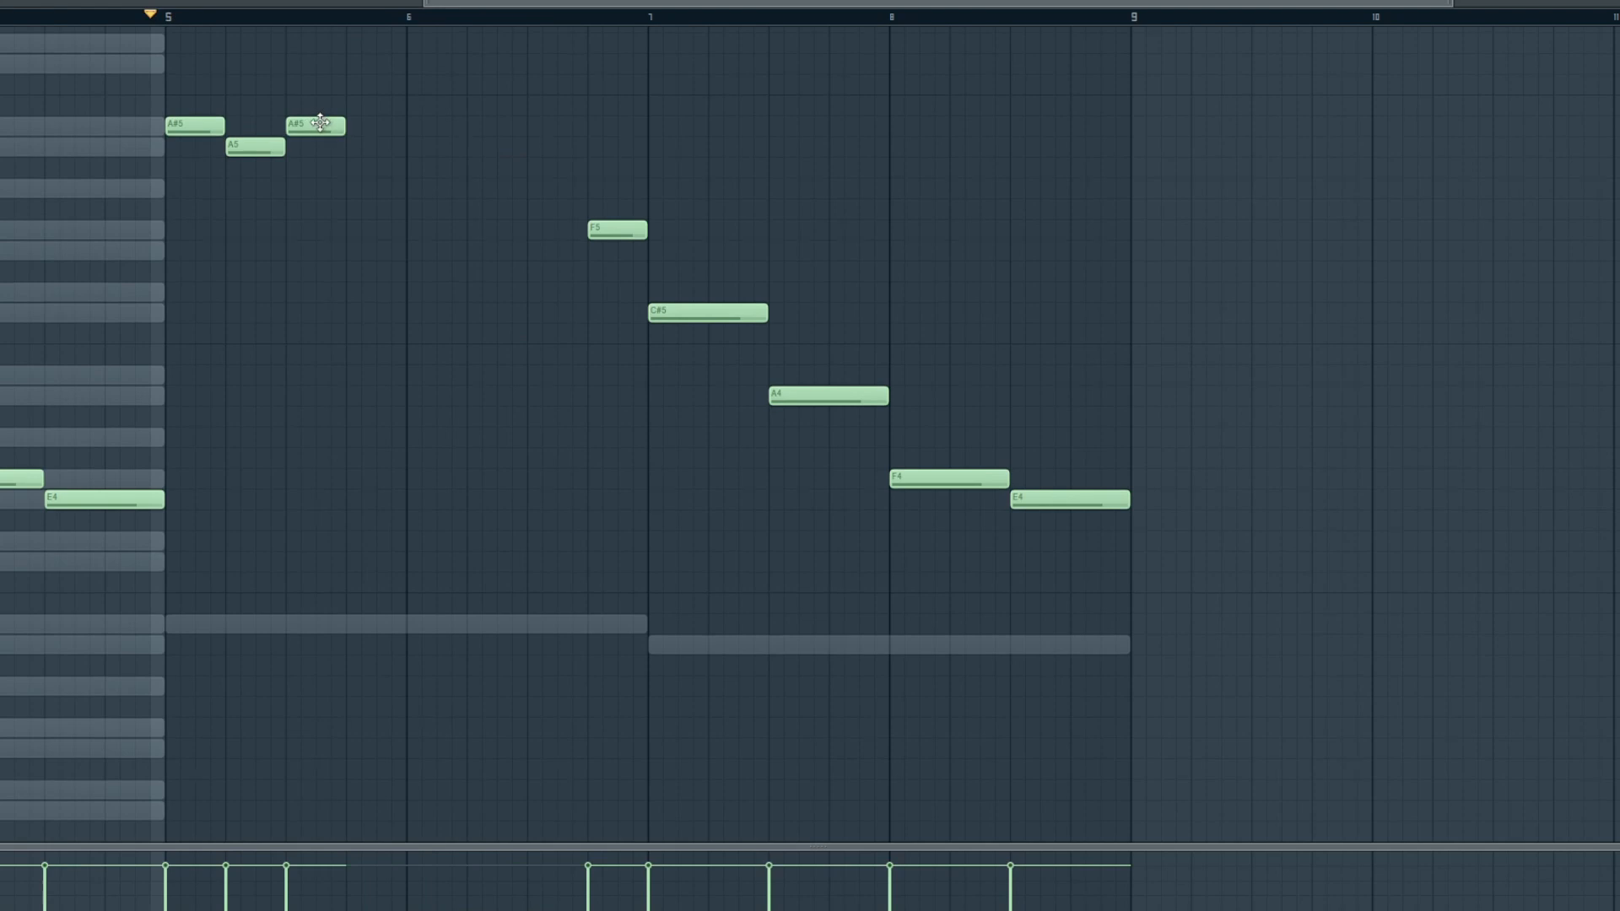
key(space)
key(space)
key(space)
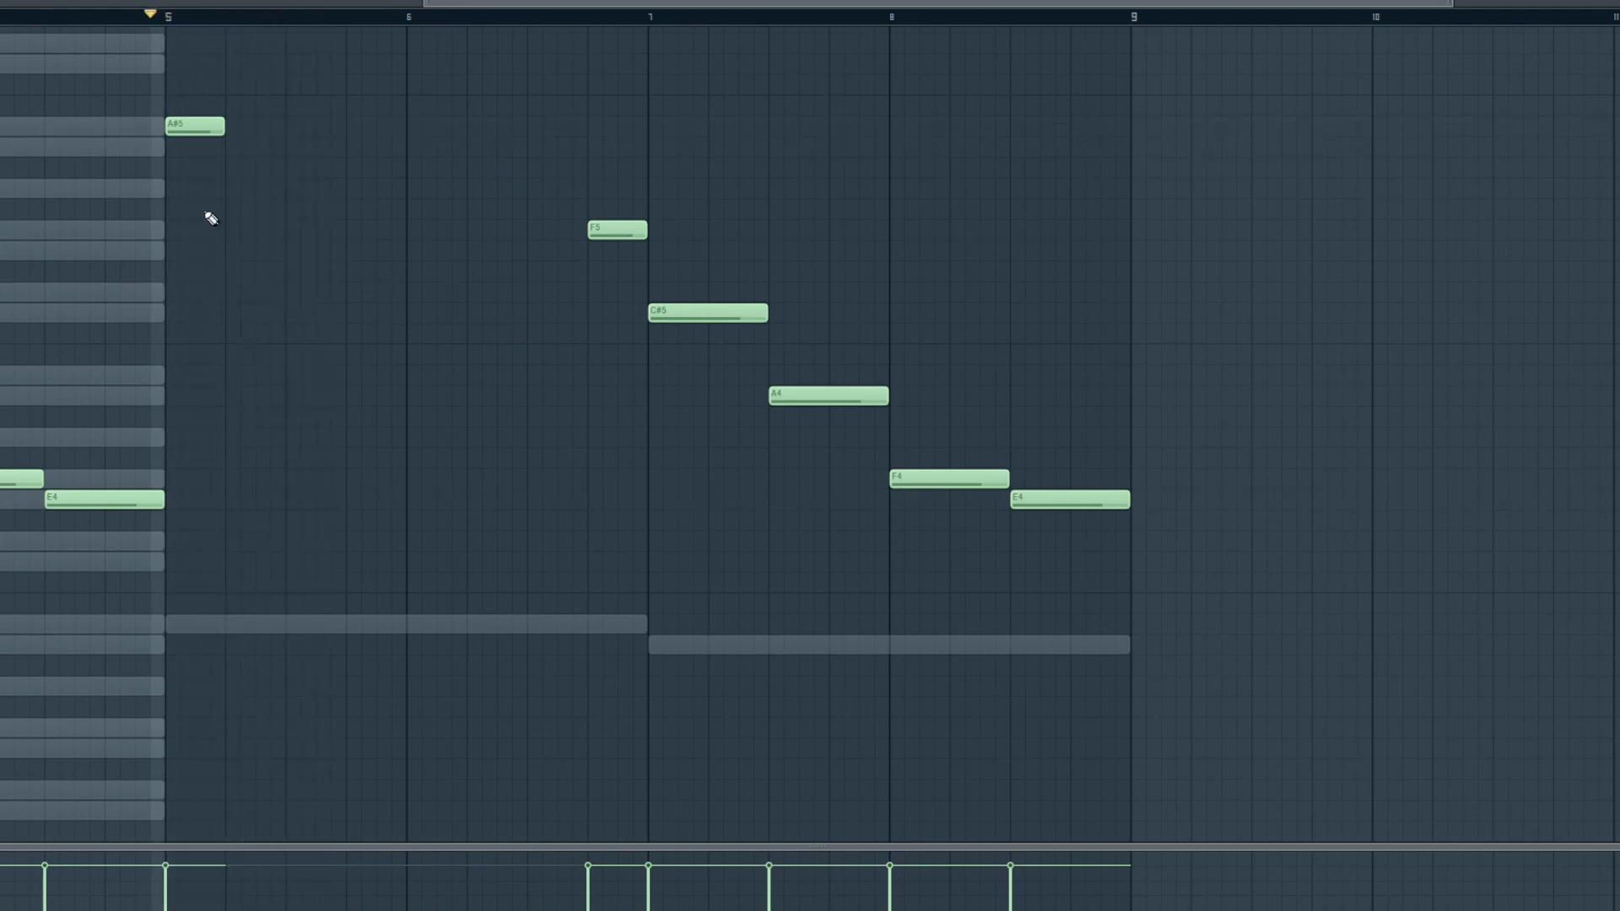
right_click(173, 125)
- Write one-beat notes A#4, C#5 and E5 from the start of bar 5, removing the trial C#5 on the fourth beat
drag(148, 21, 51, 79)
key(space)
key(space)
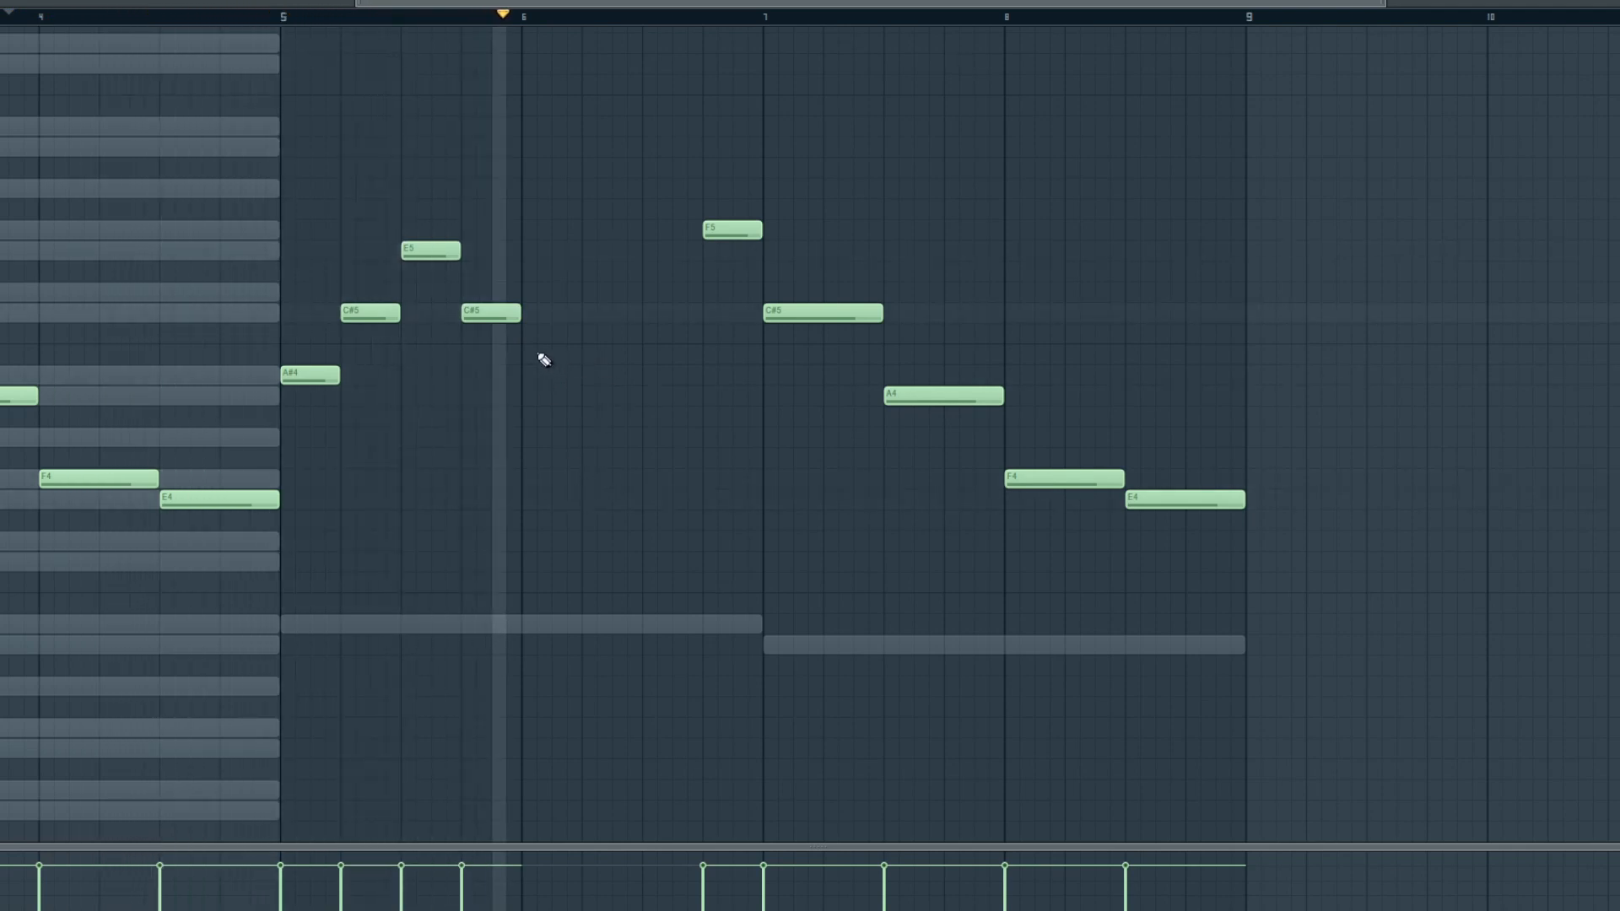
key(space)
right_click(510, 314)
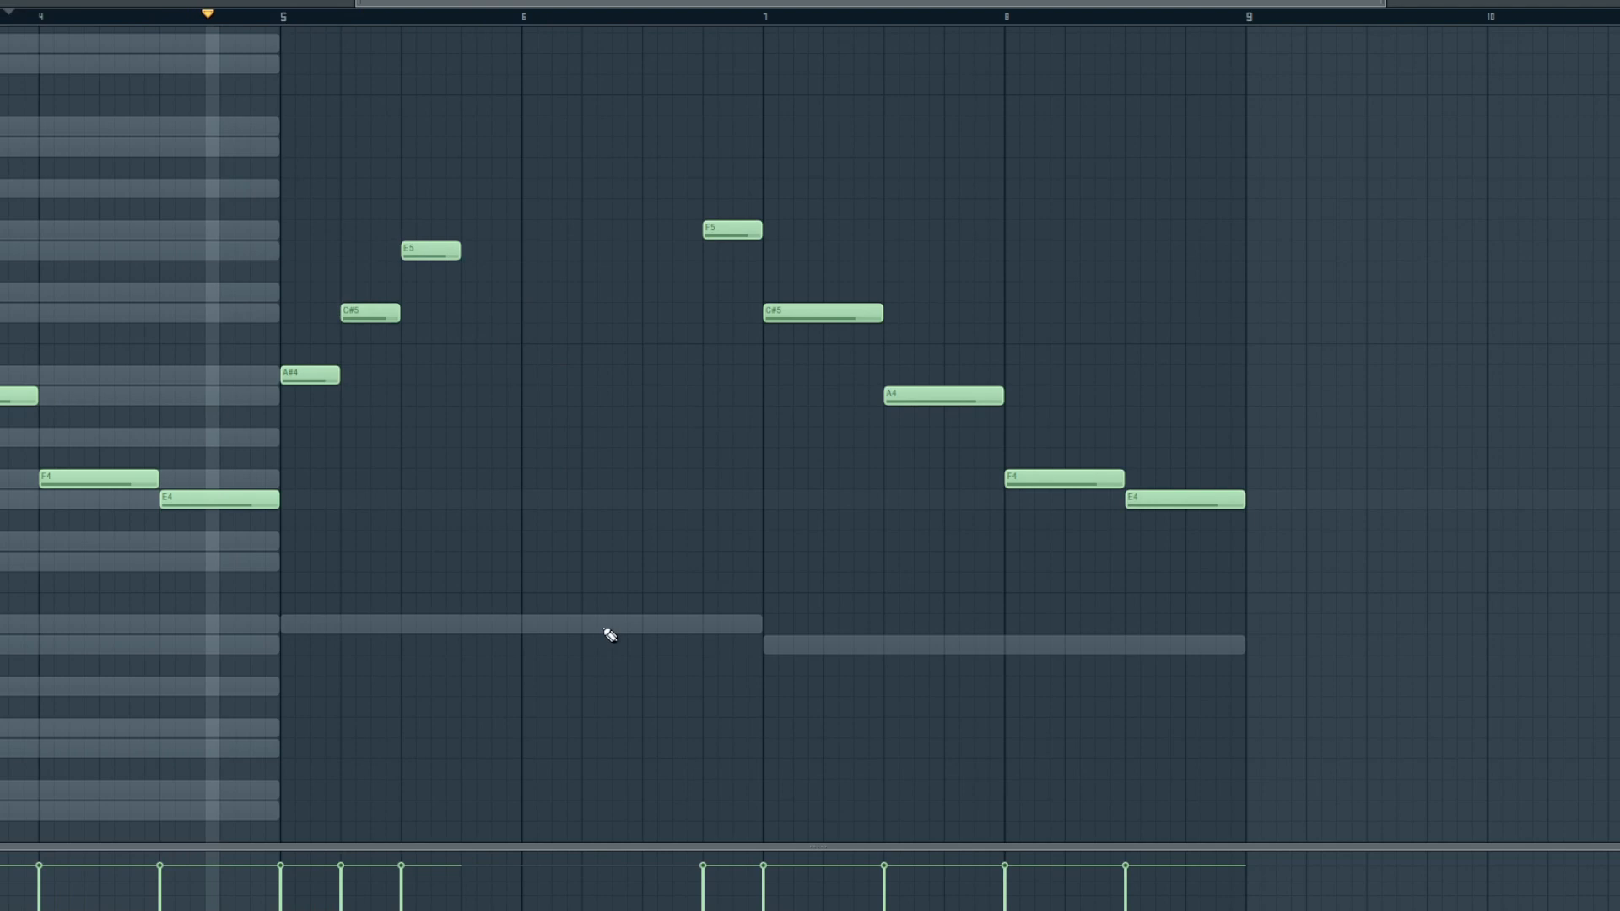
key(space)
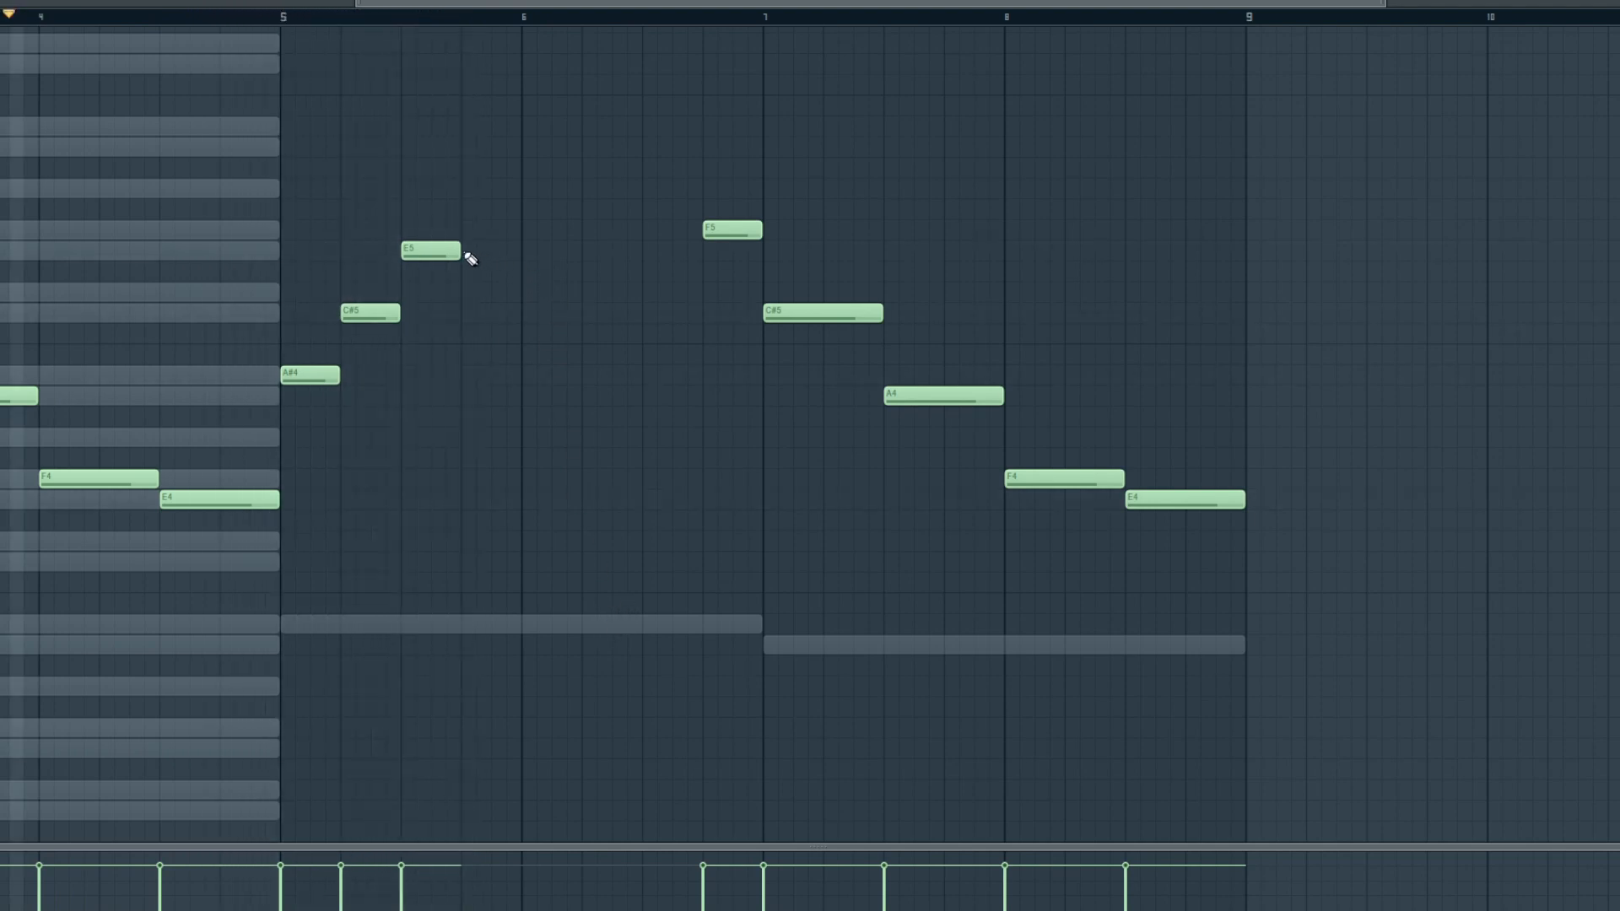
- Lengthen the E5 in bar 5 to two beats and add a two-beat F5 at the start of bar 6
right_click(470, 257)
click(403, 251)
click(517, 232)
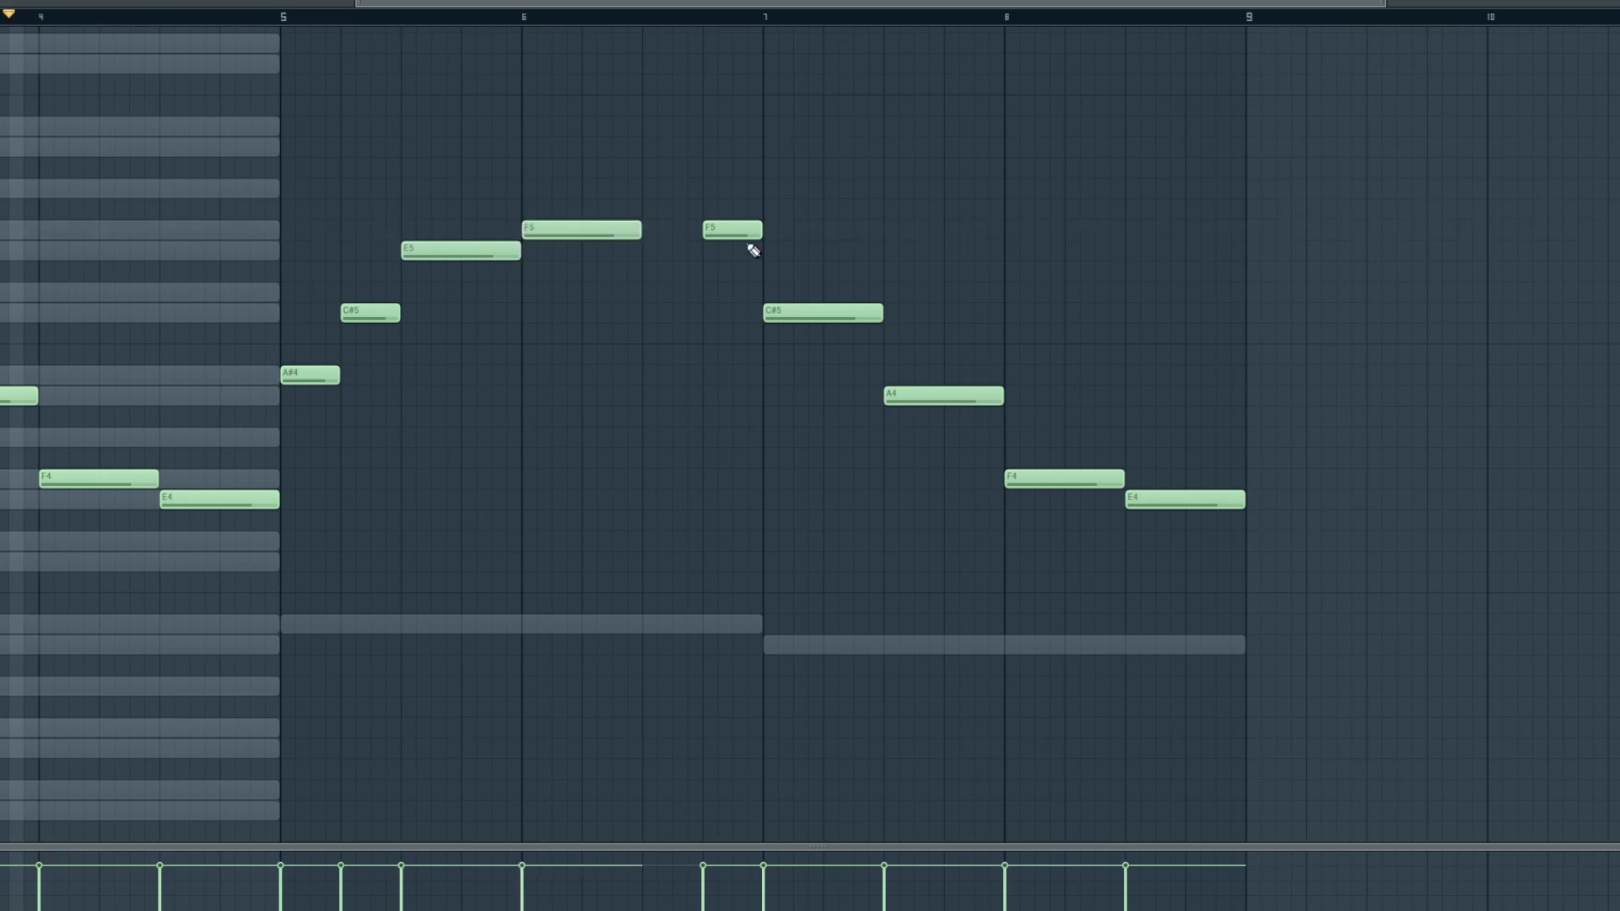
- Delete the remaining copied notes from the last beat of bar 6 through bar 8
right_click(780, 314)
right_click(896, 397)
right_click(1097, 479)
right_click(1135, 499)
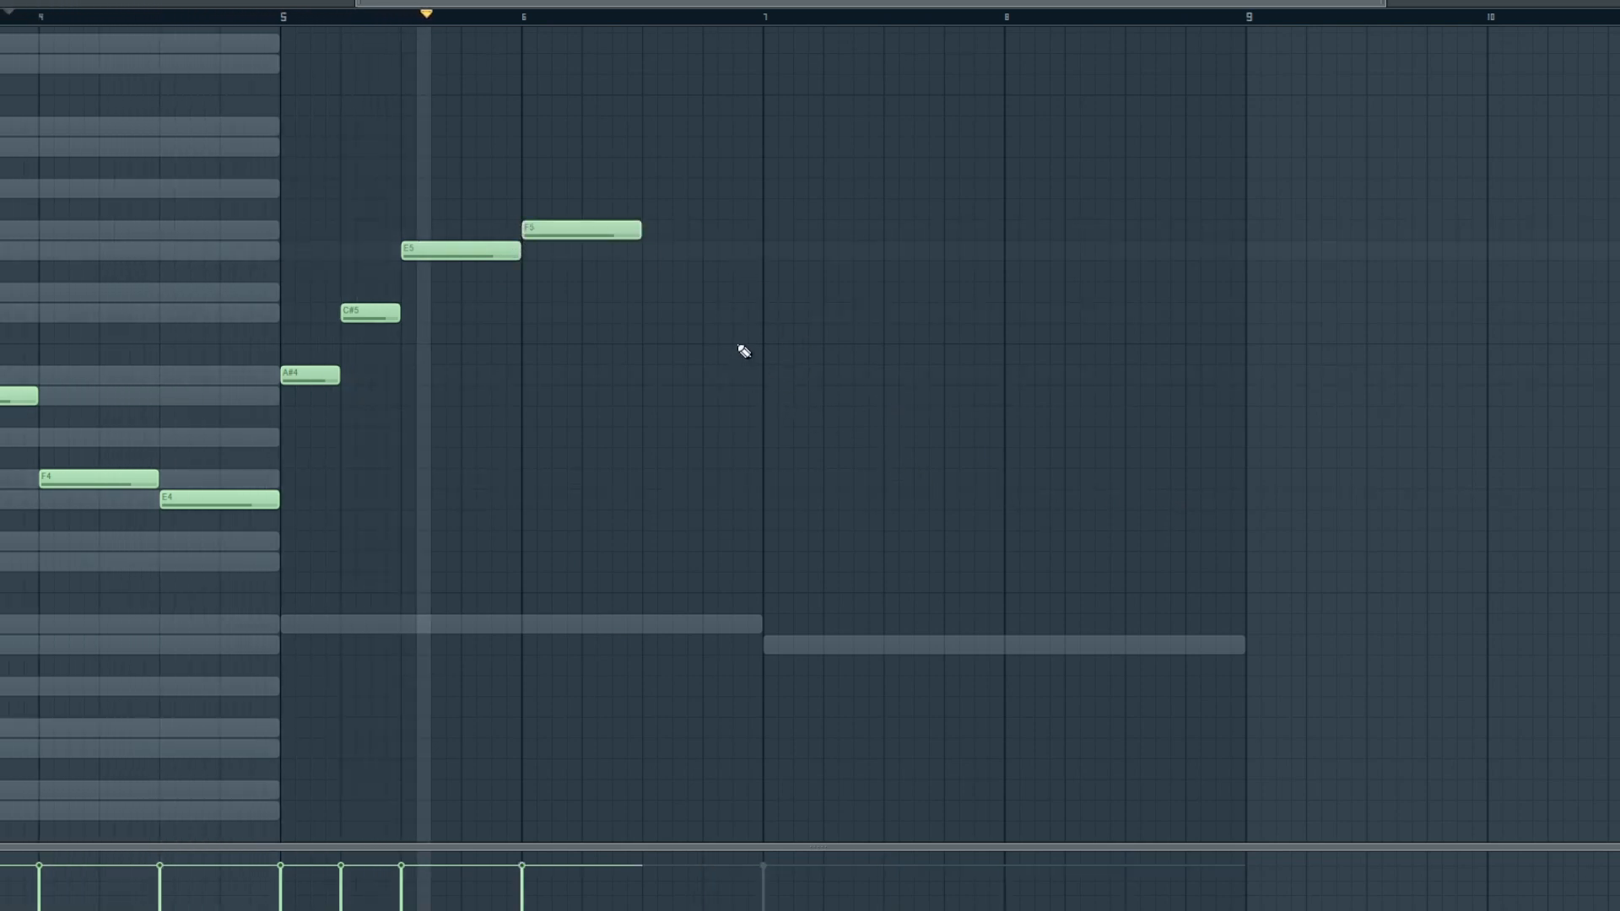
- Add an A#5 on the third beat of bar 6 and lengthen it to two beats
click(646, 189)
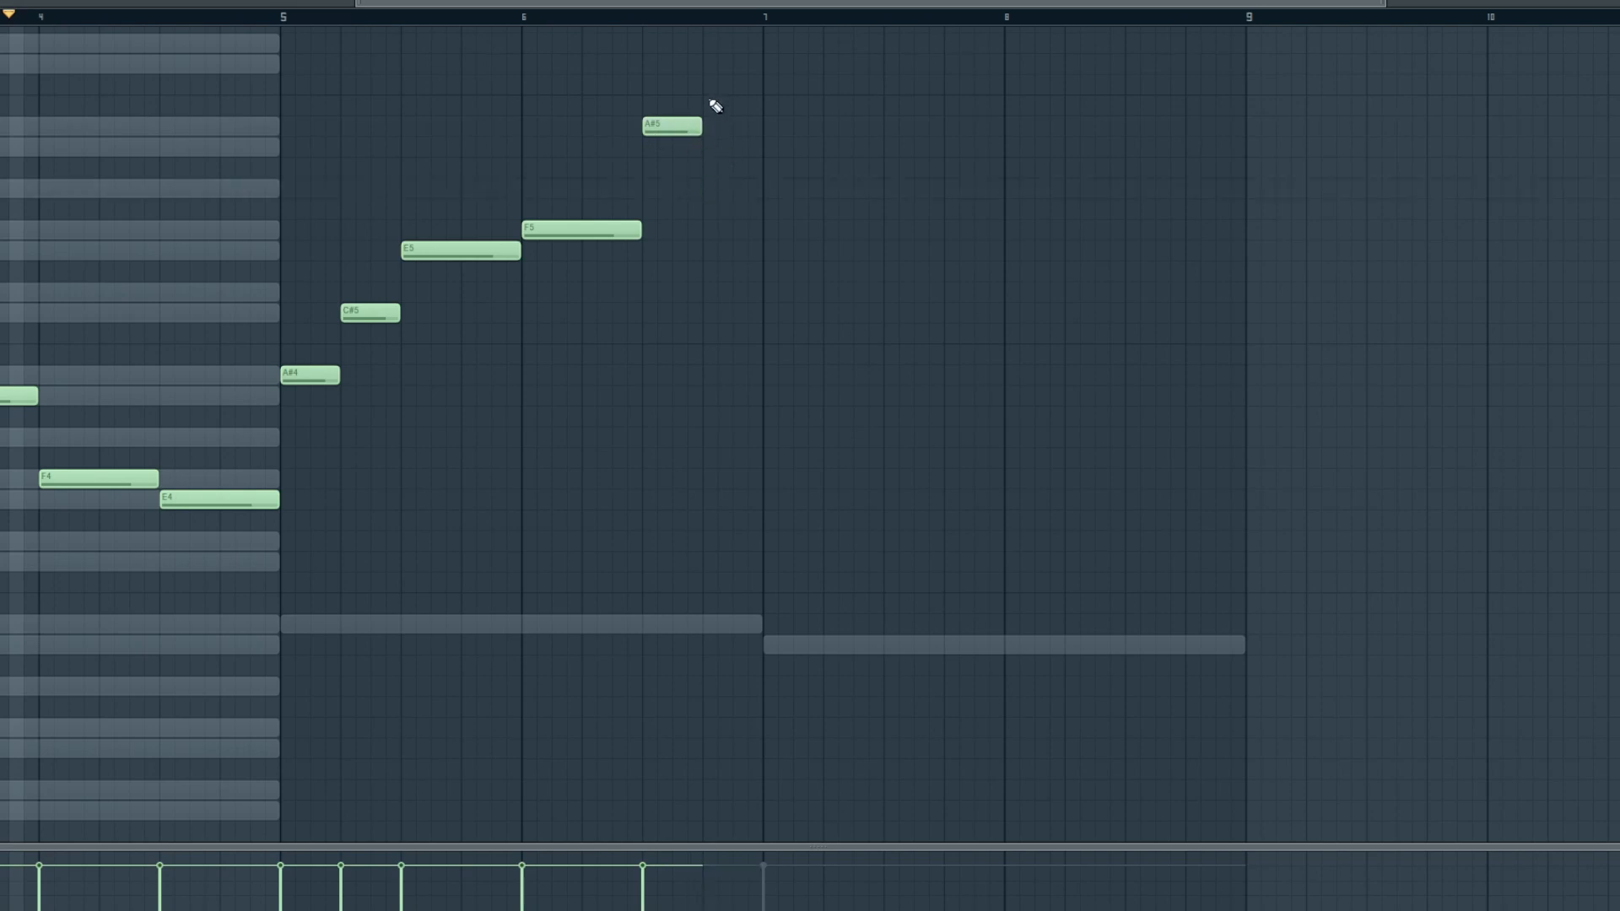
right_click(731, 72)
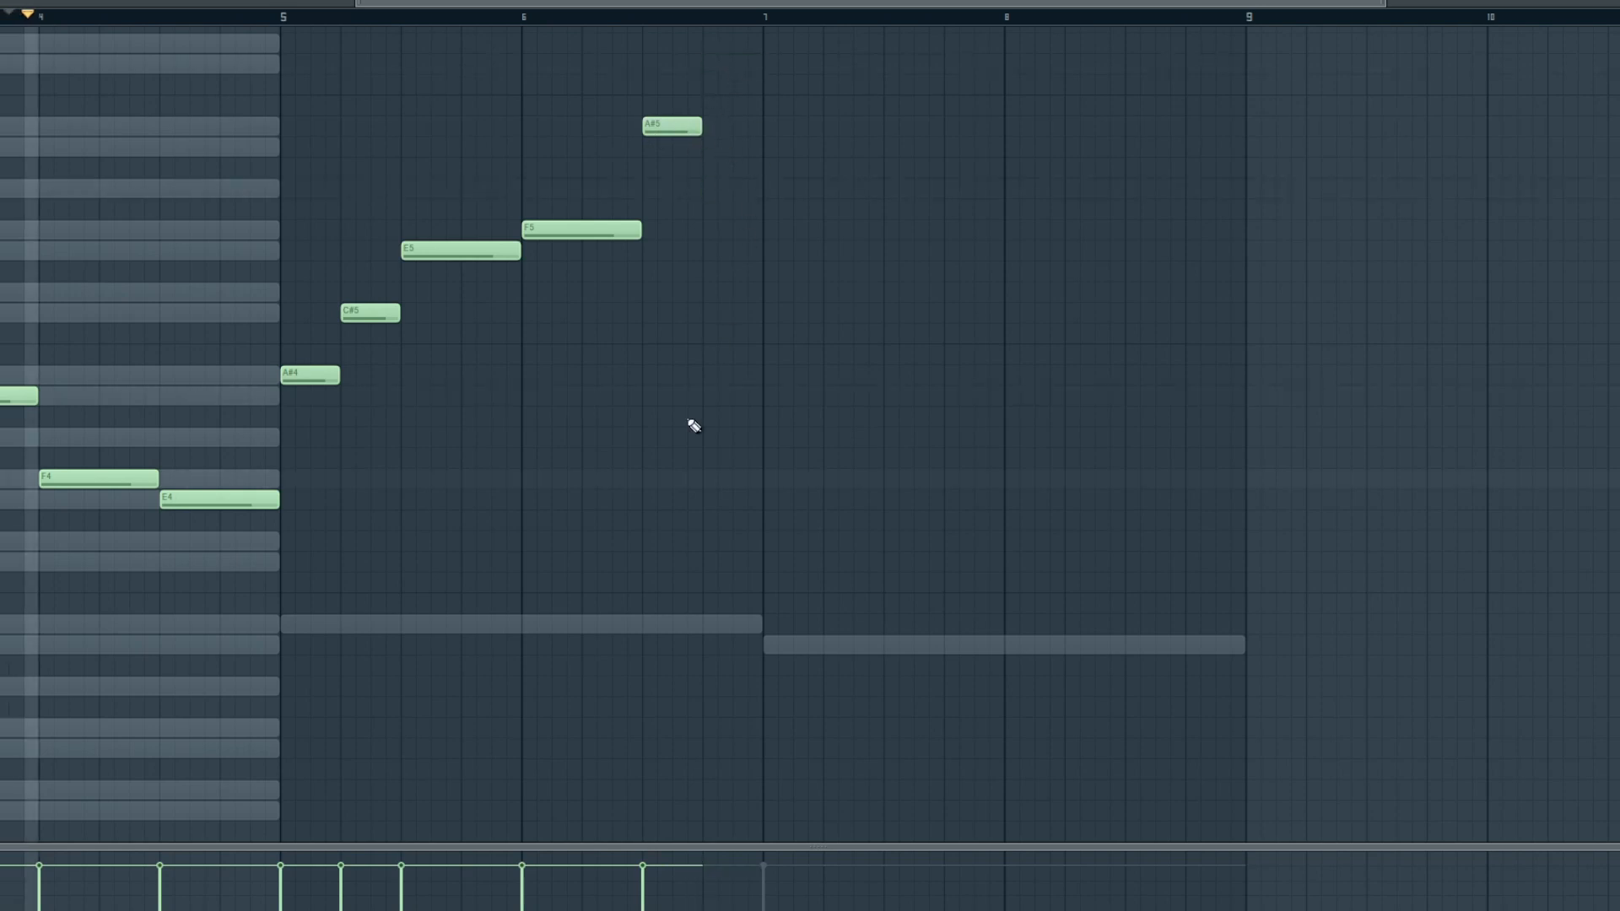
drag(710, 127, 754, 135)
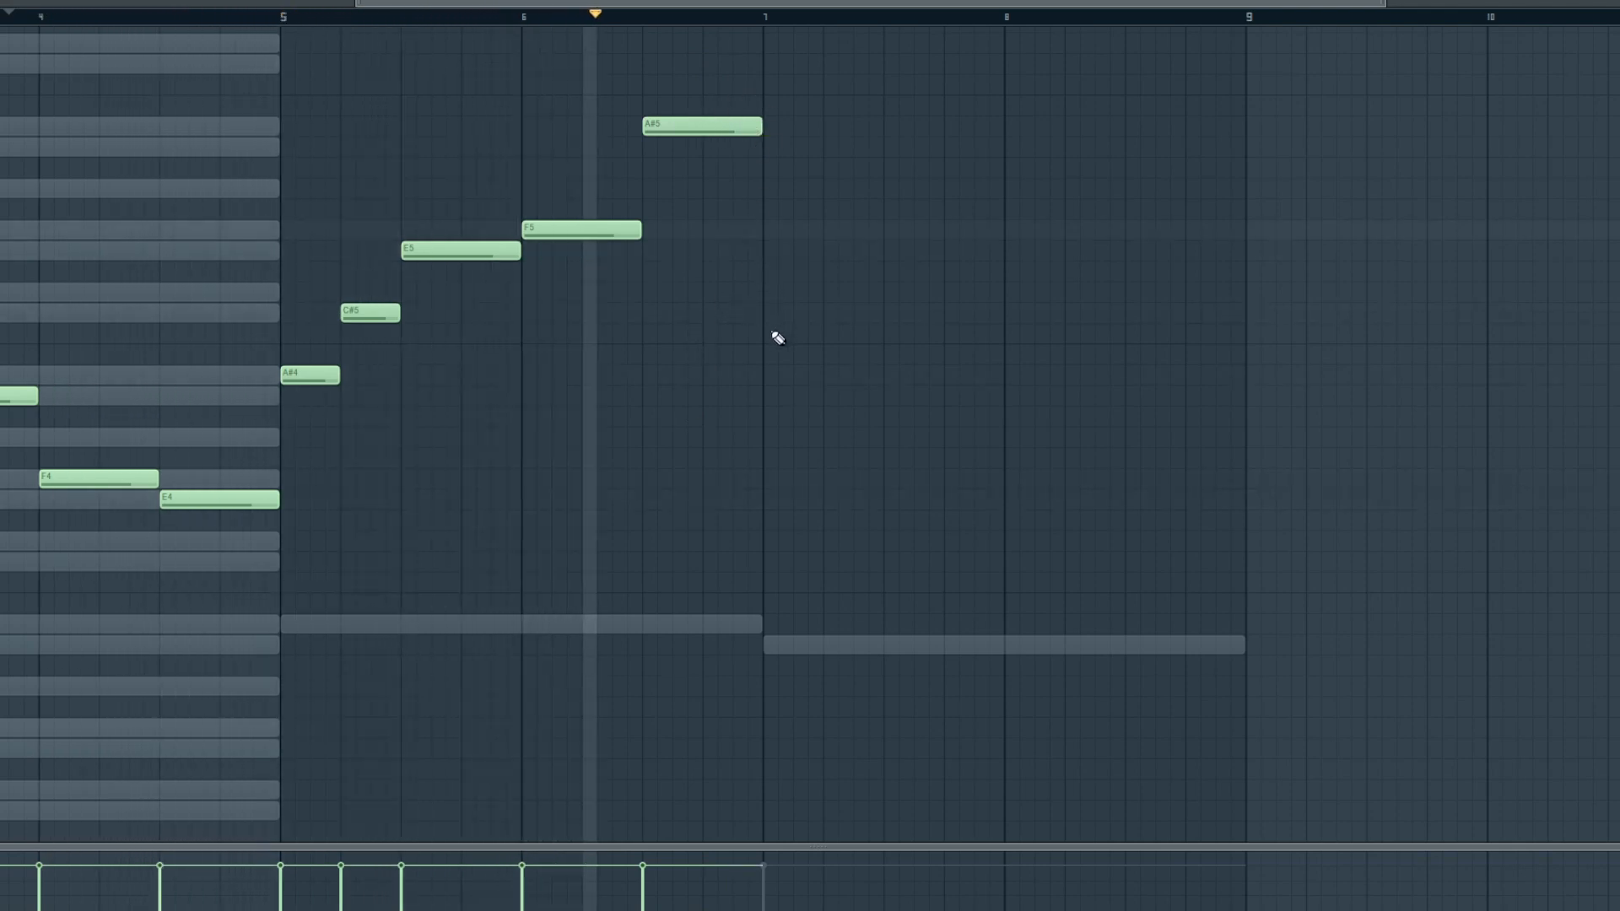
click(818, 233)
right_click(818, 235)
click(774, 643)
right_click(828, 643)
click(765, 154)
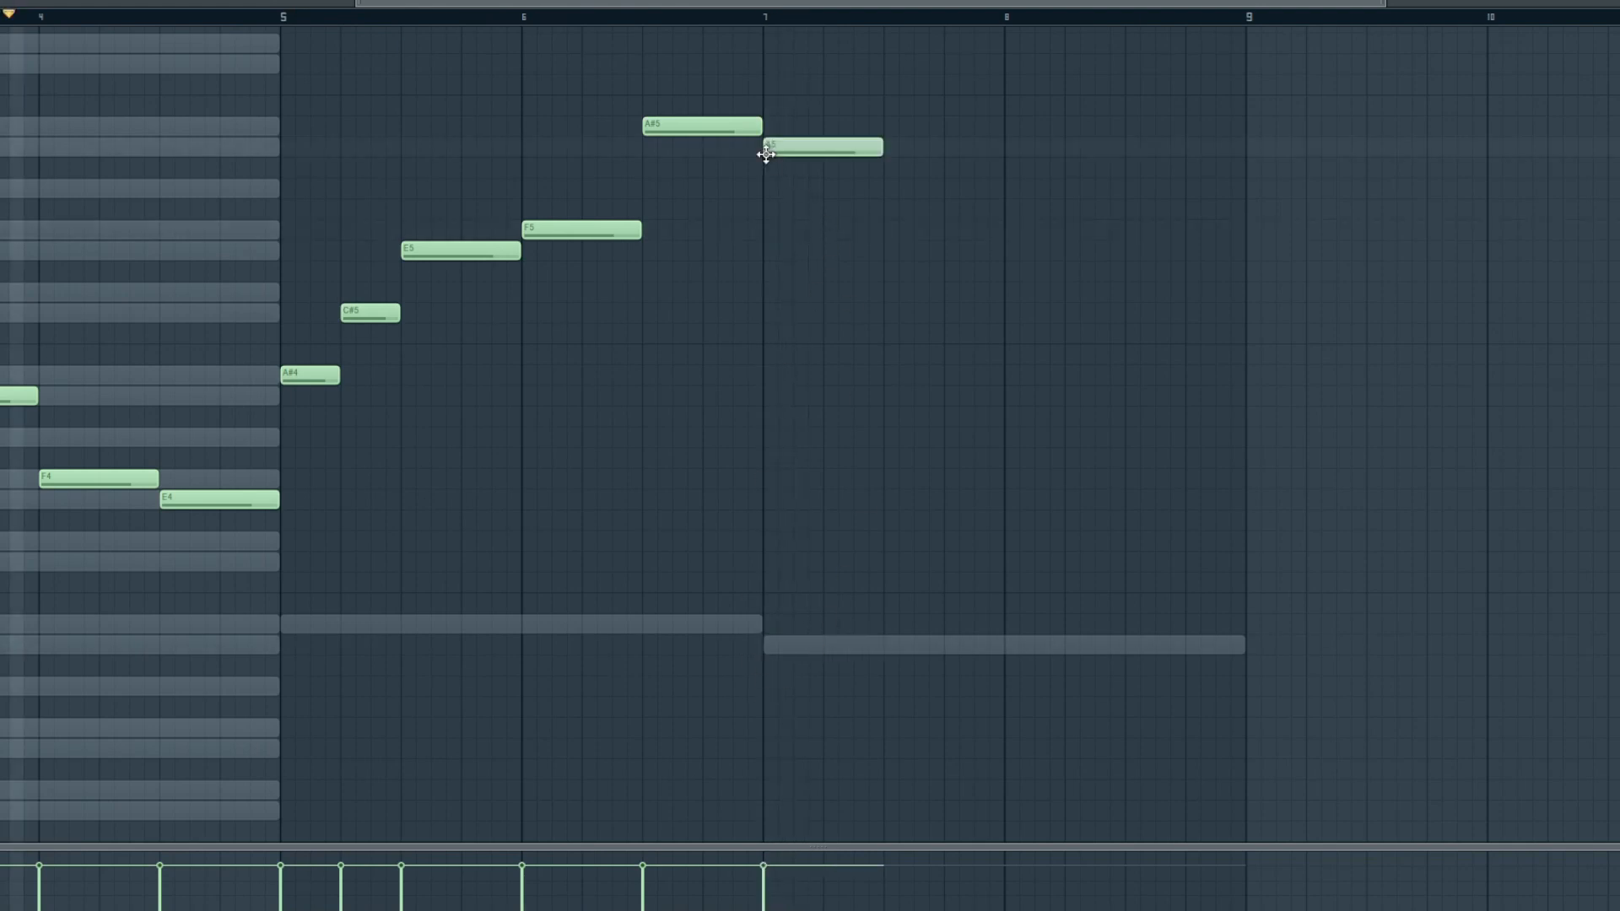
right_click(868, 150)
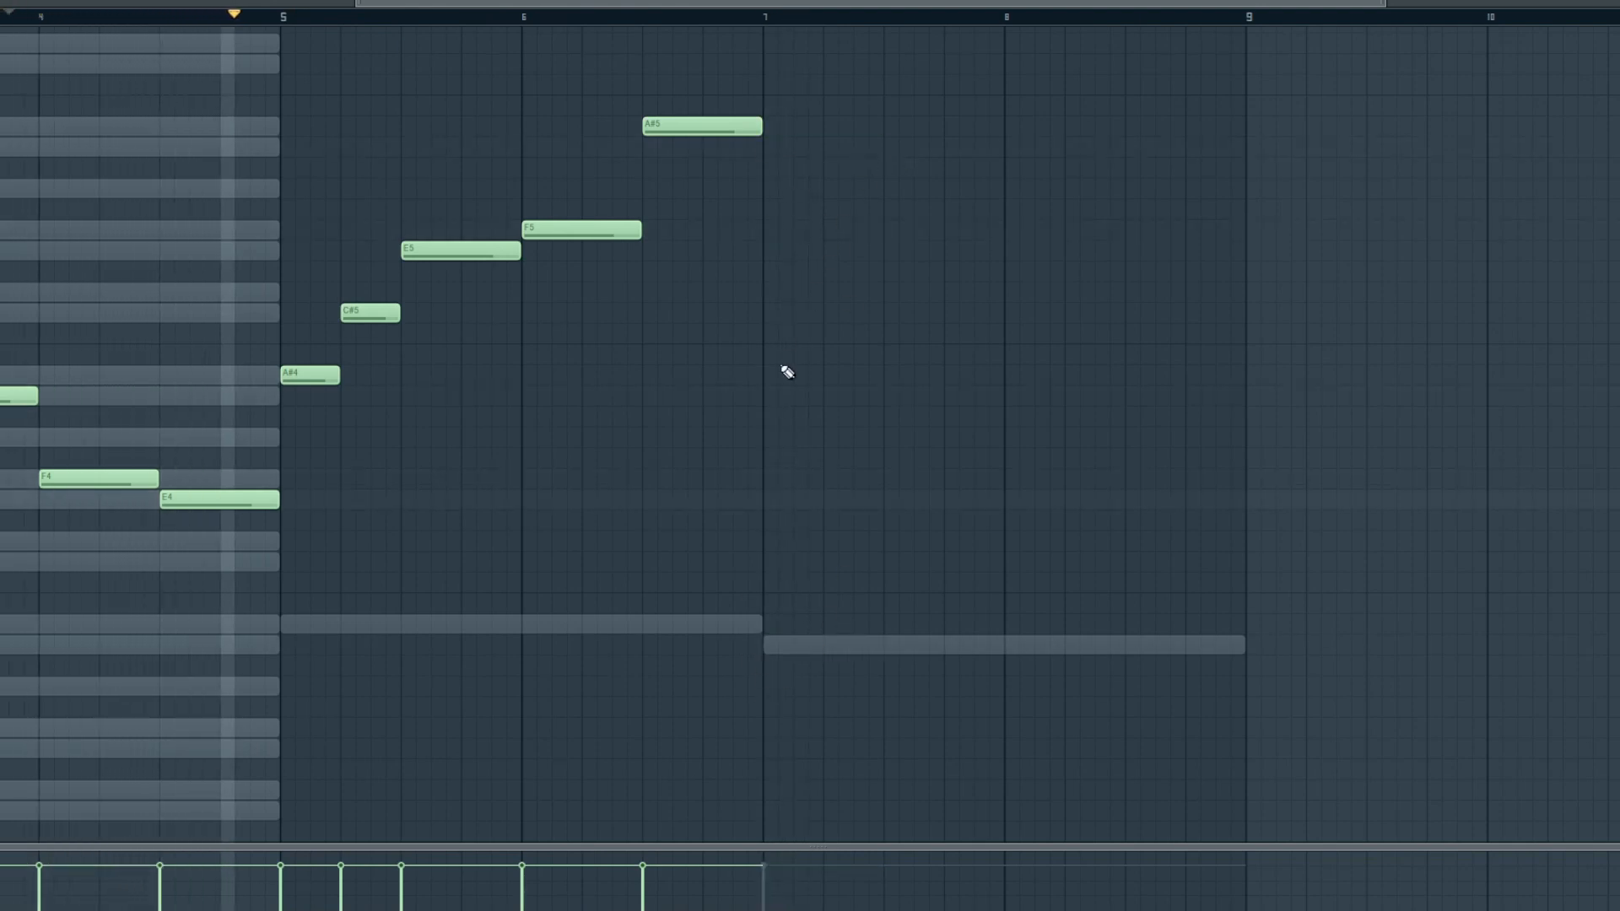
- Add an E5 at the start of bar 7 and lengthen it to four beats
click(764, 250)
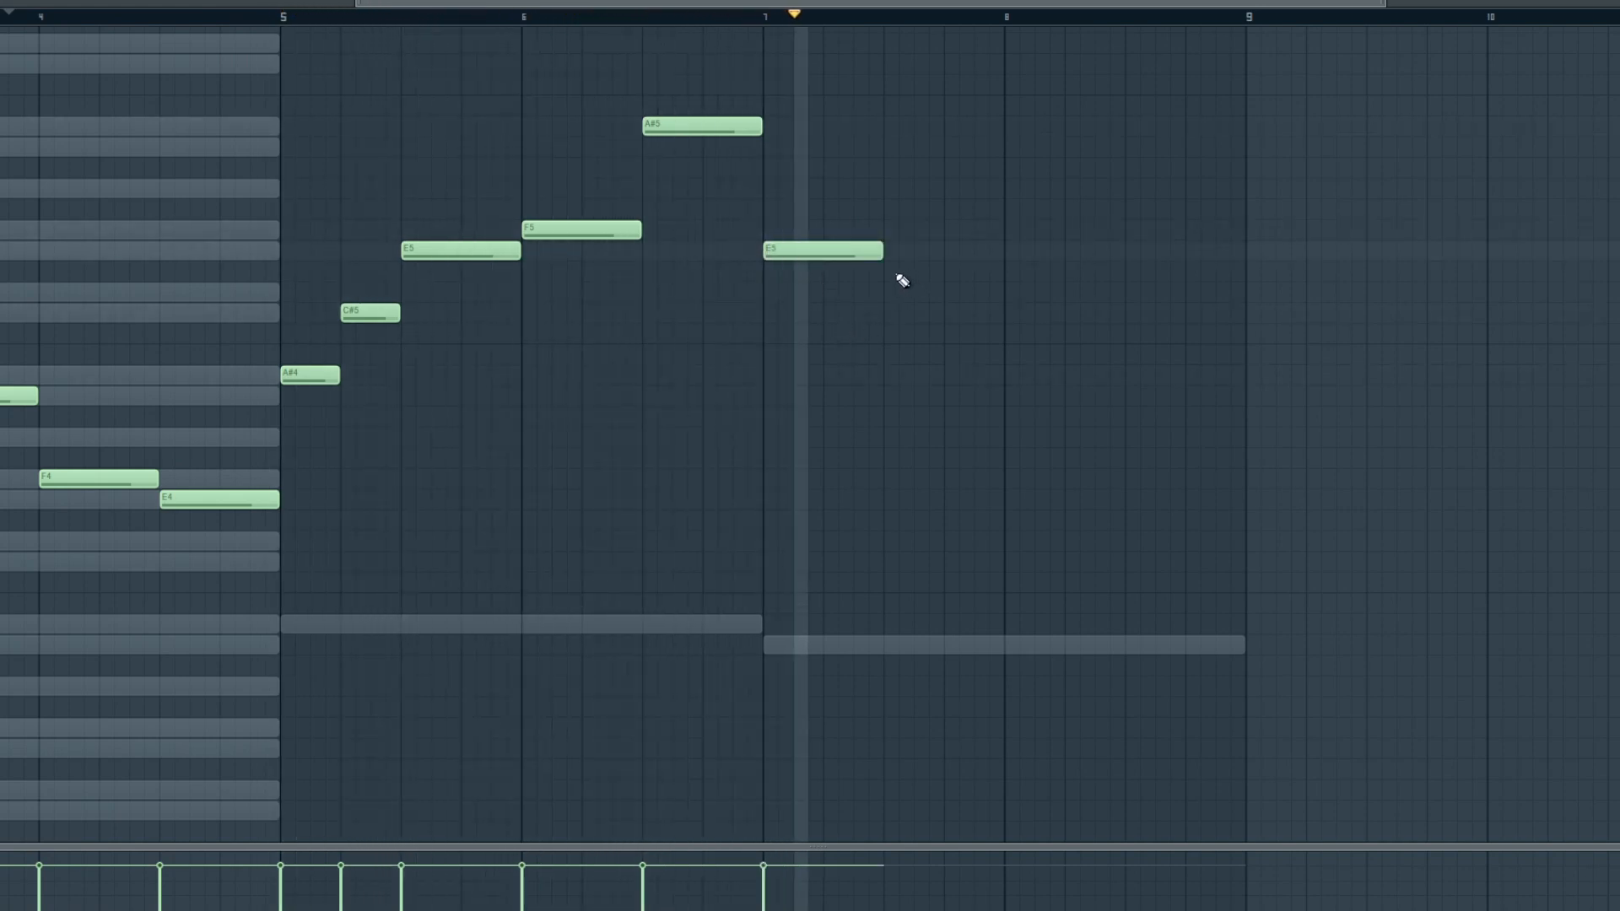
key(space)
drag(883, 254, 992, 261)
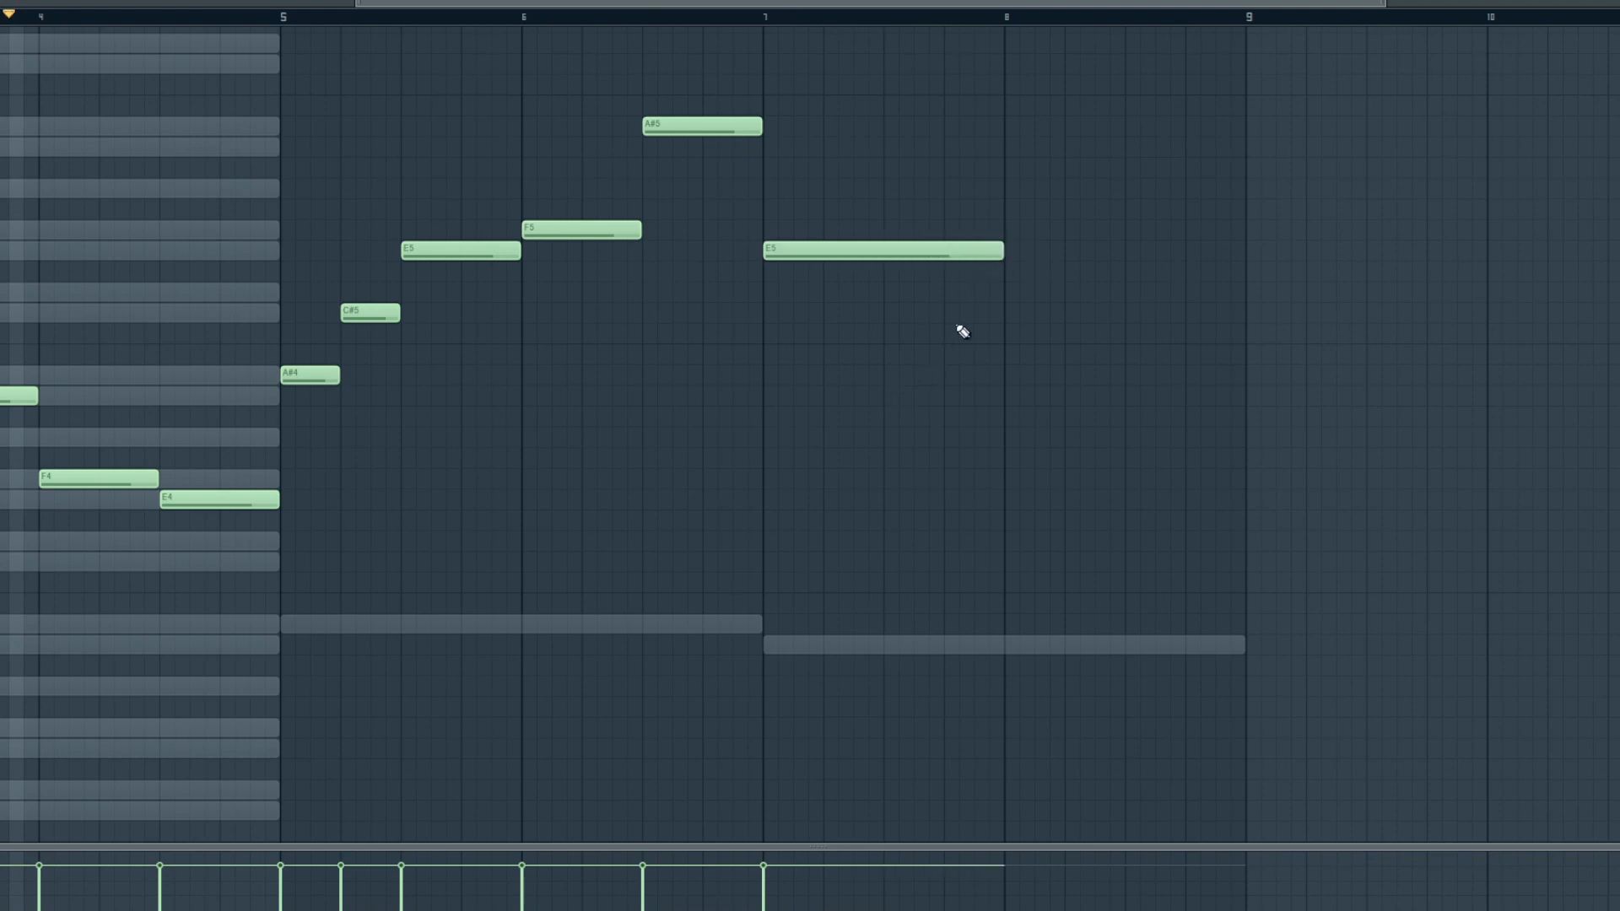
scroll(764, 349, up, 3)
scroll(832, 361, up, 2)
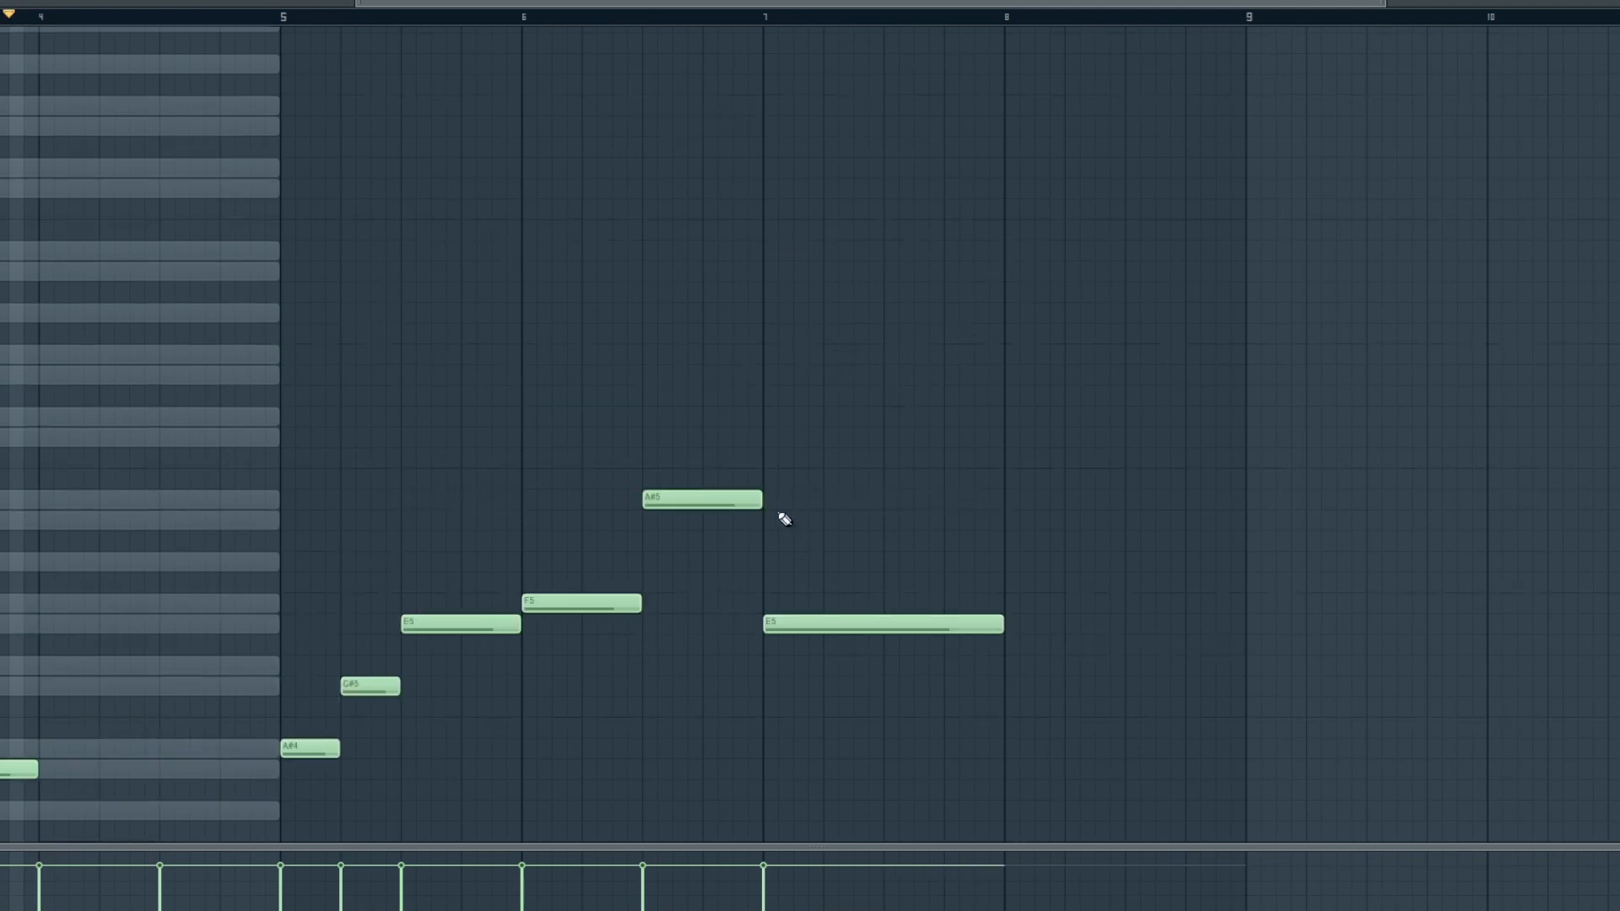
click(773, 522)
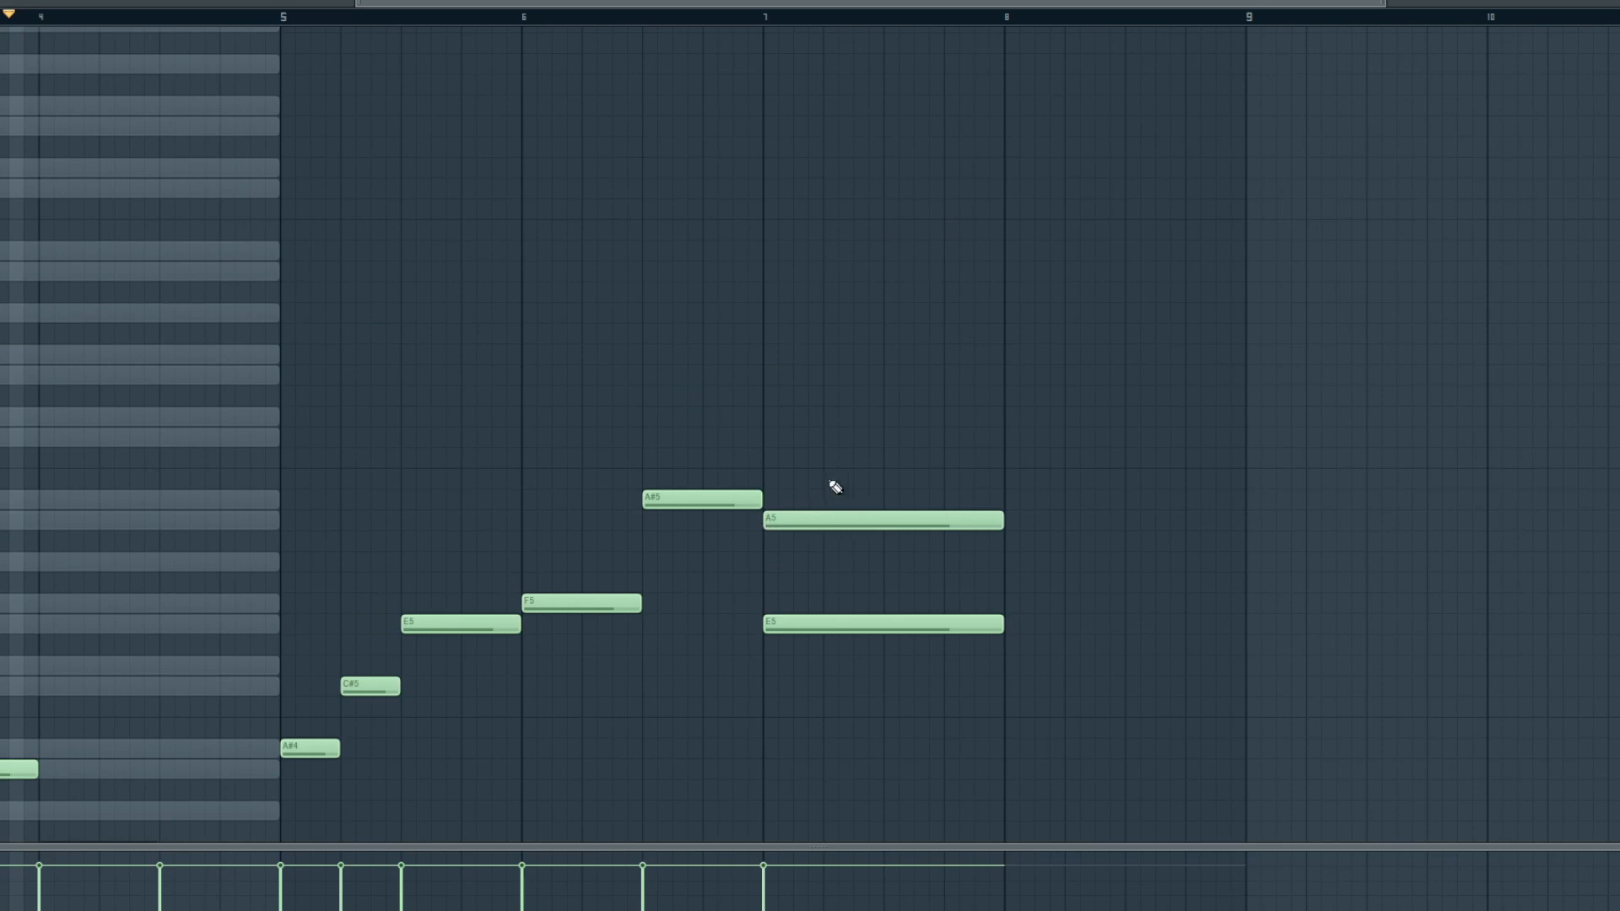
click(780, 377)
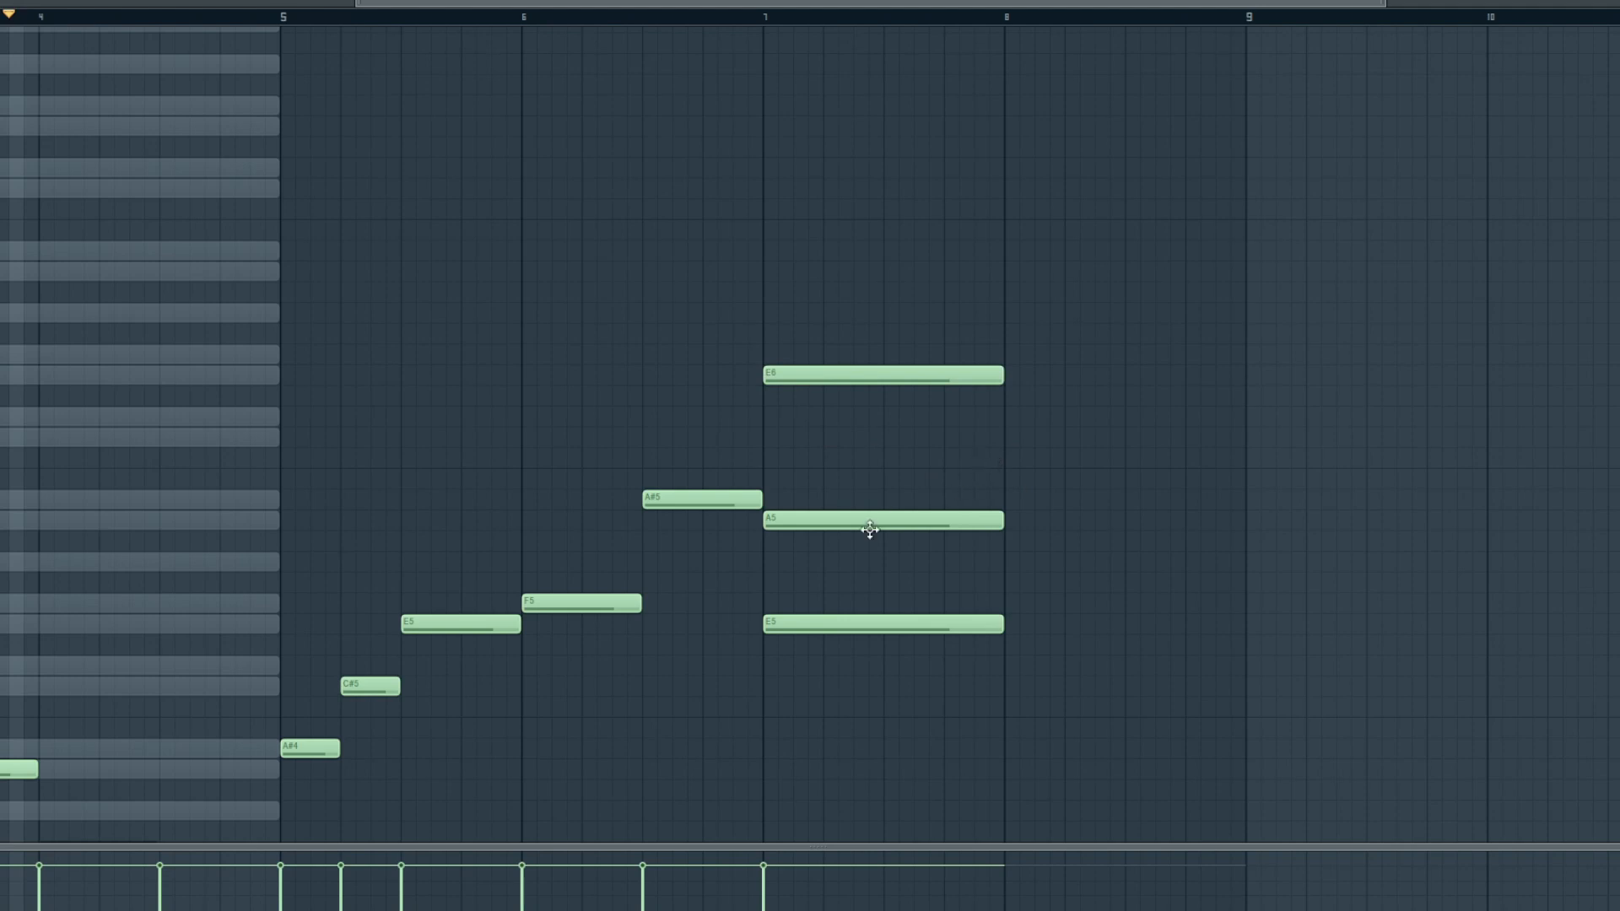
right_click(848, 376)
right_click(844, 520)
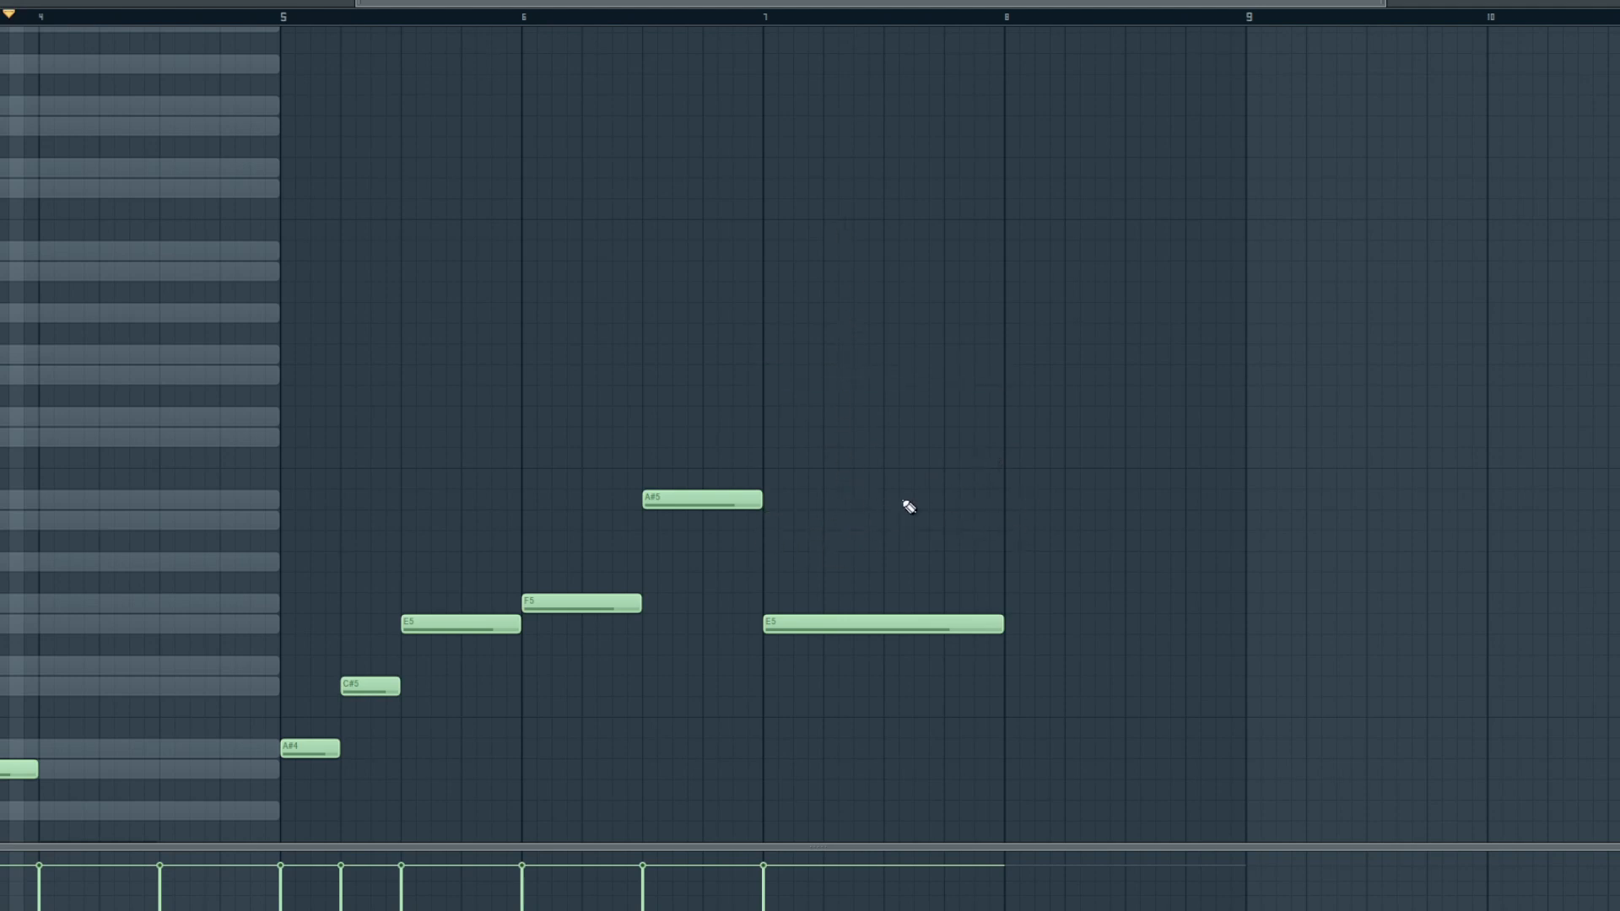
- Extend the E5 in bar 7 to the full bar and add a four-beat F5 at the start of bar 8
scroll(867, 454, down, 4)
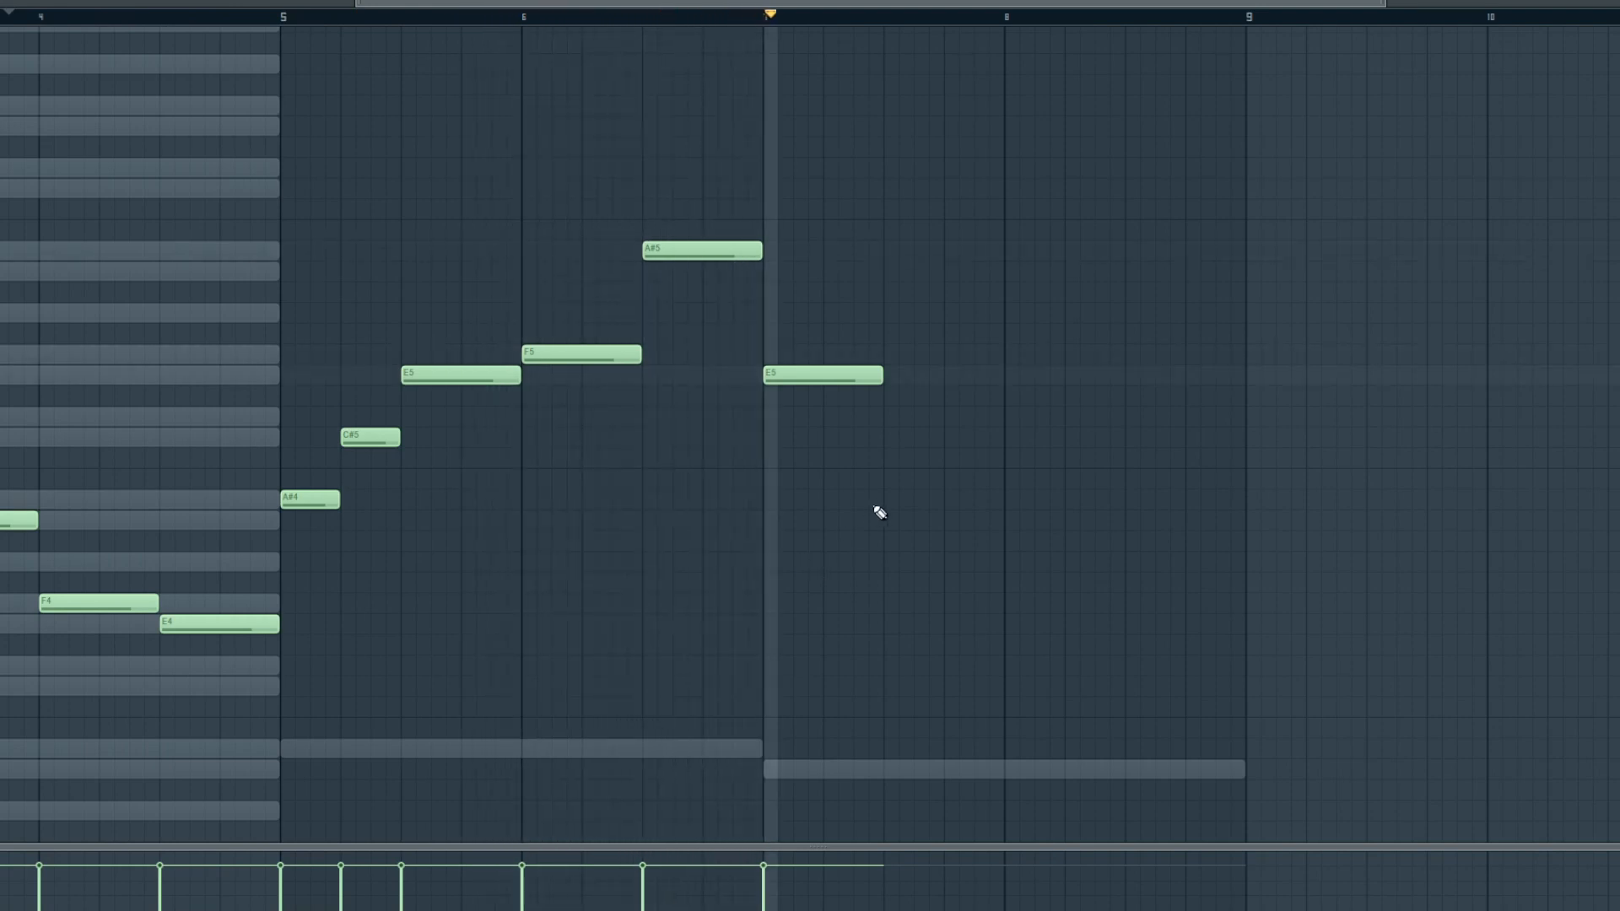
drag(881, 377, 1030, 384)
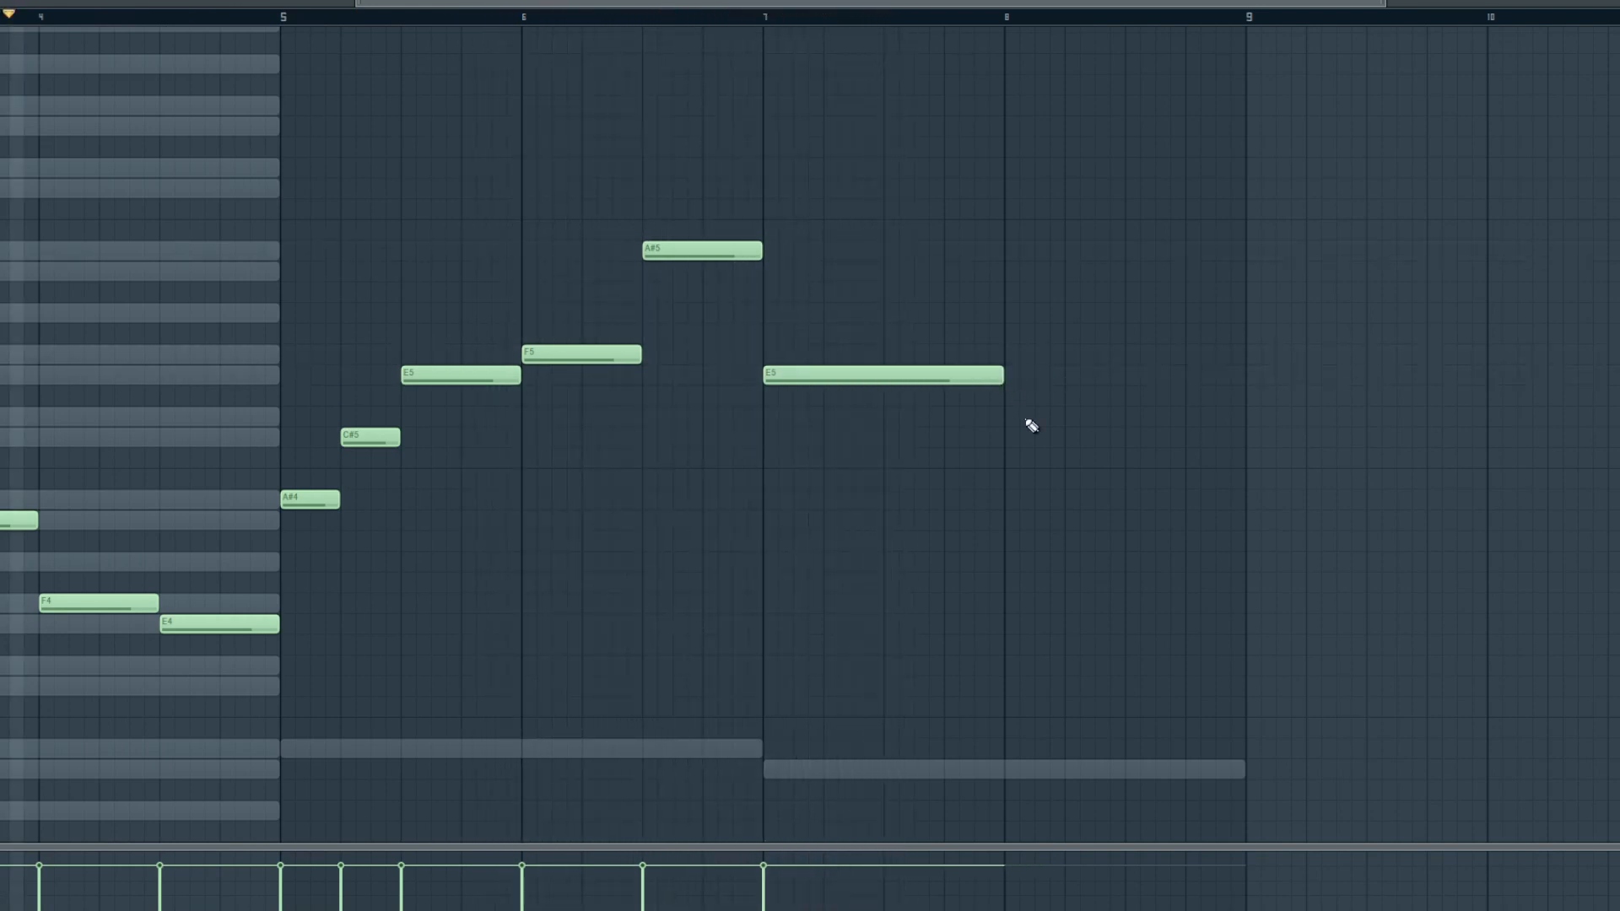
click(1009, 357)
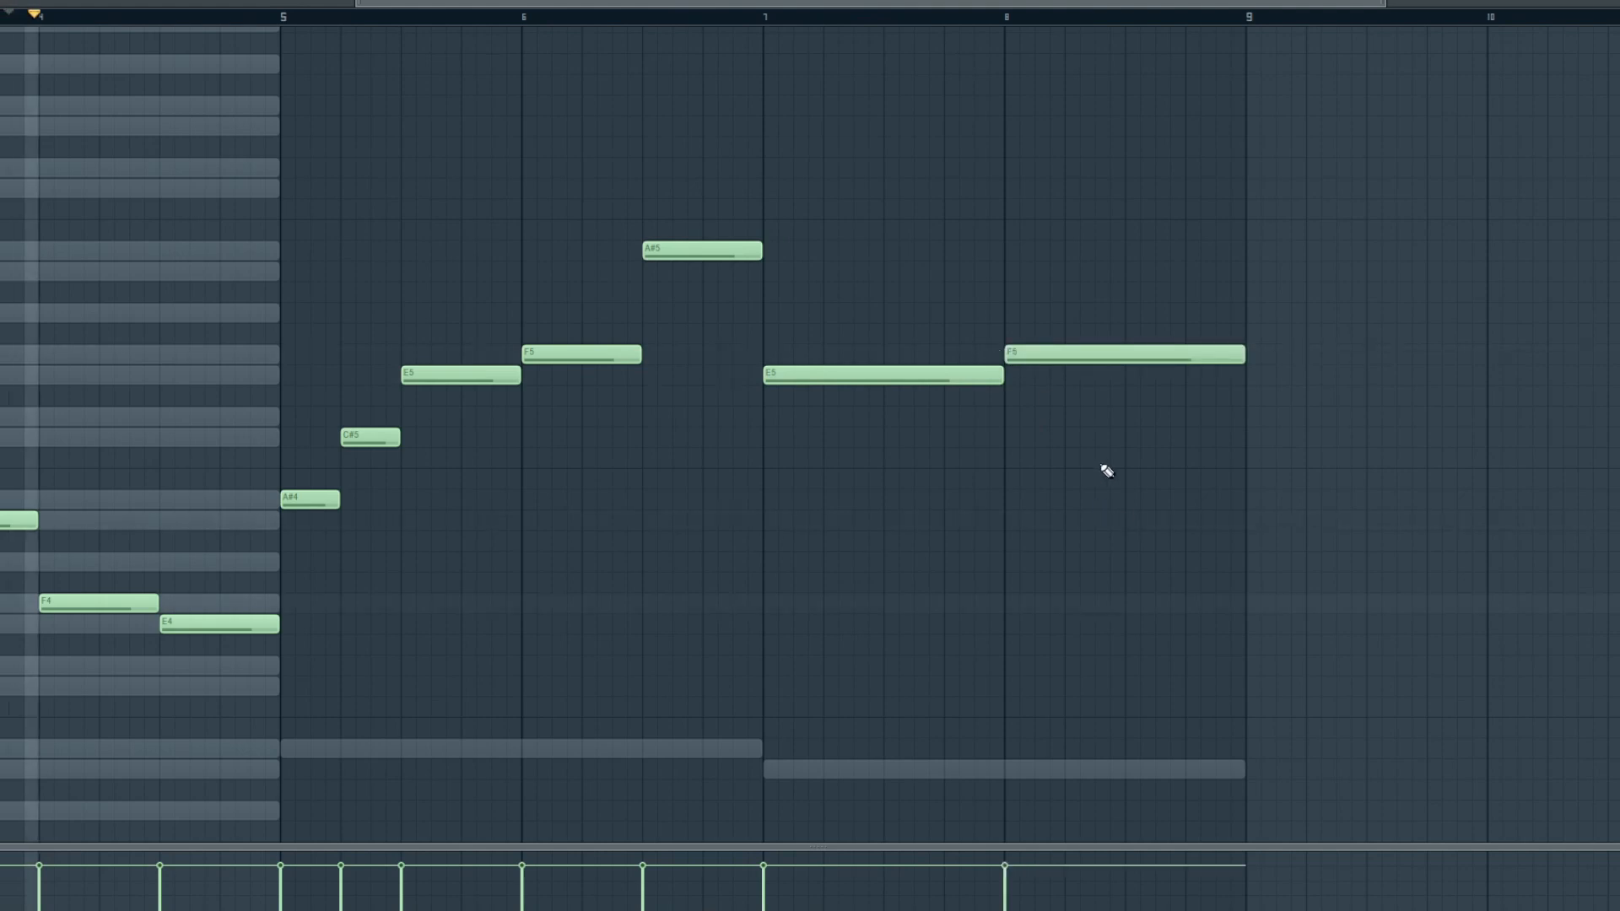
- Raise the four-beat note in bar 8 to A5 and play the melody back
drag(363, 4, 9, 4)
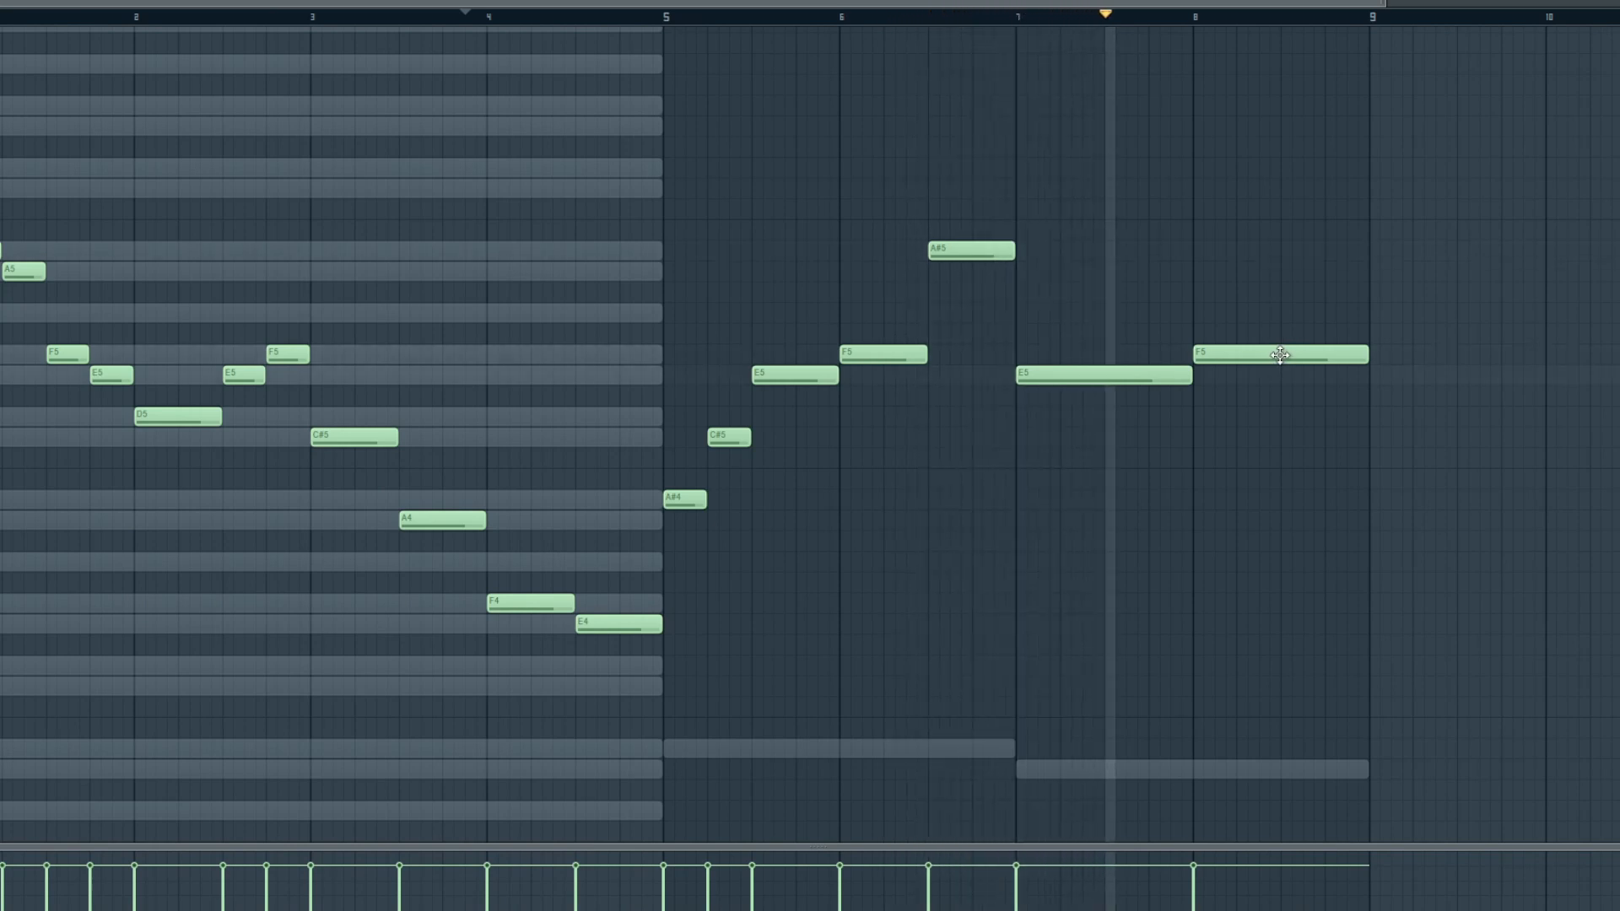
key(space)
drag(1298, 353, 1295, 266)
key(space)
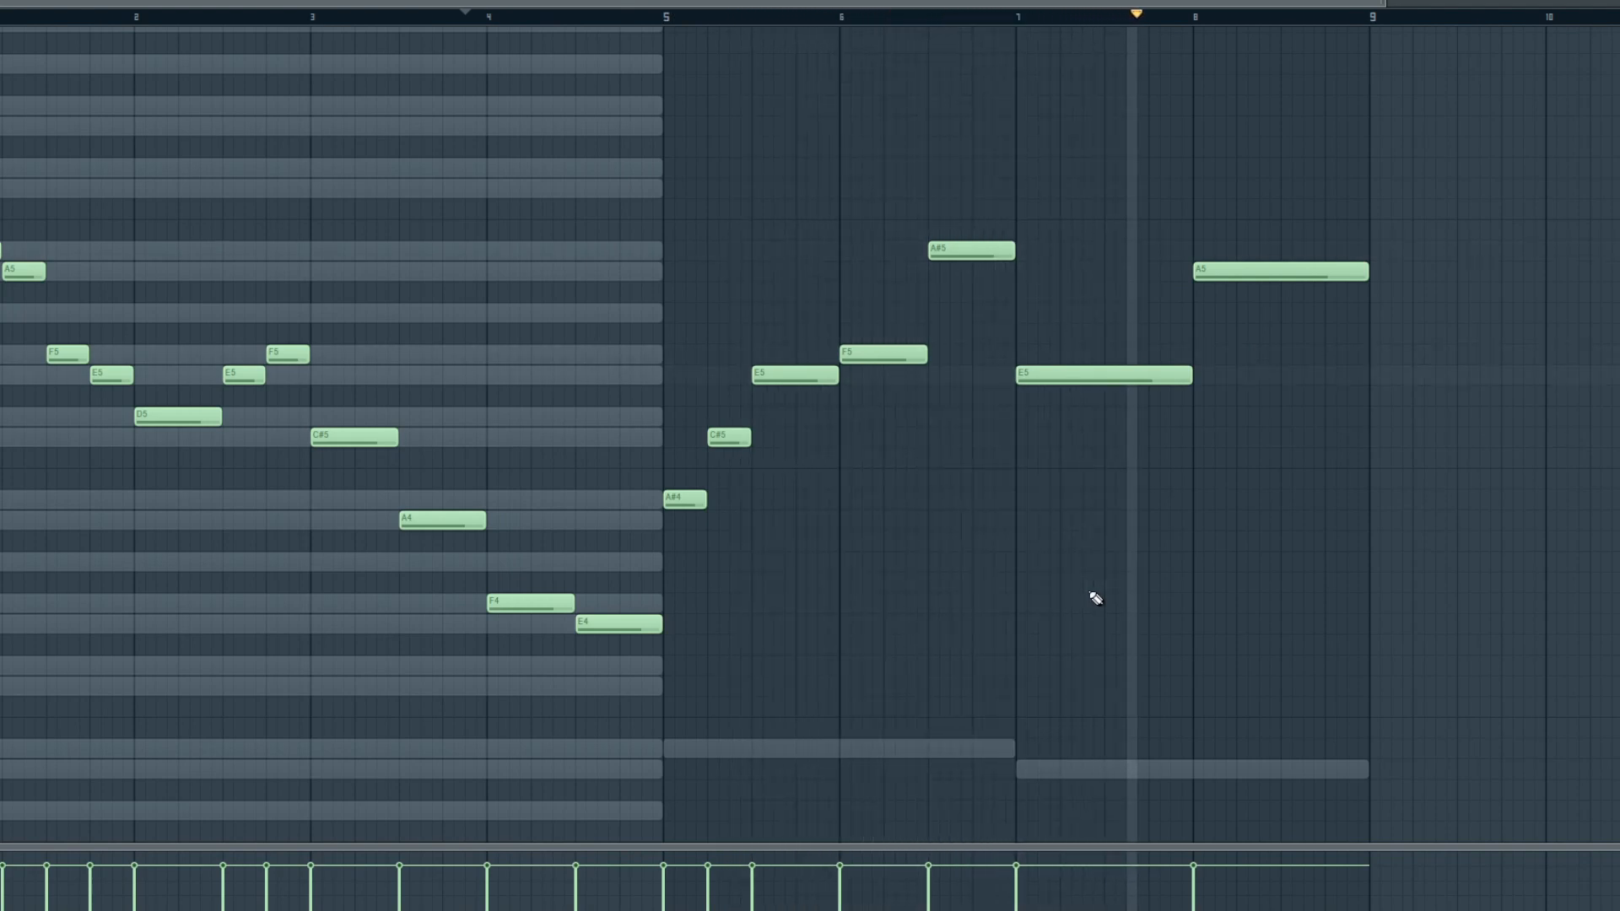
- Lower the volume fader of the Final Fantasy VII mixer track while the melody plays
key(F9)
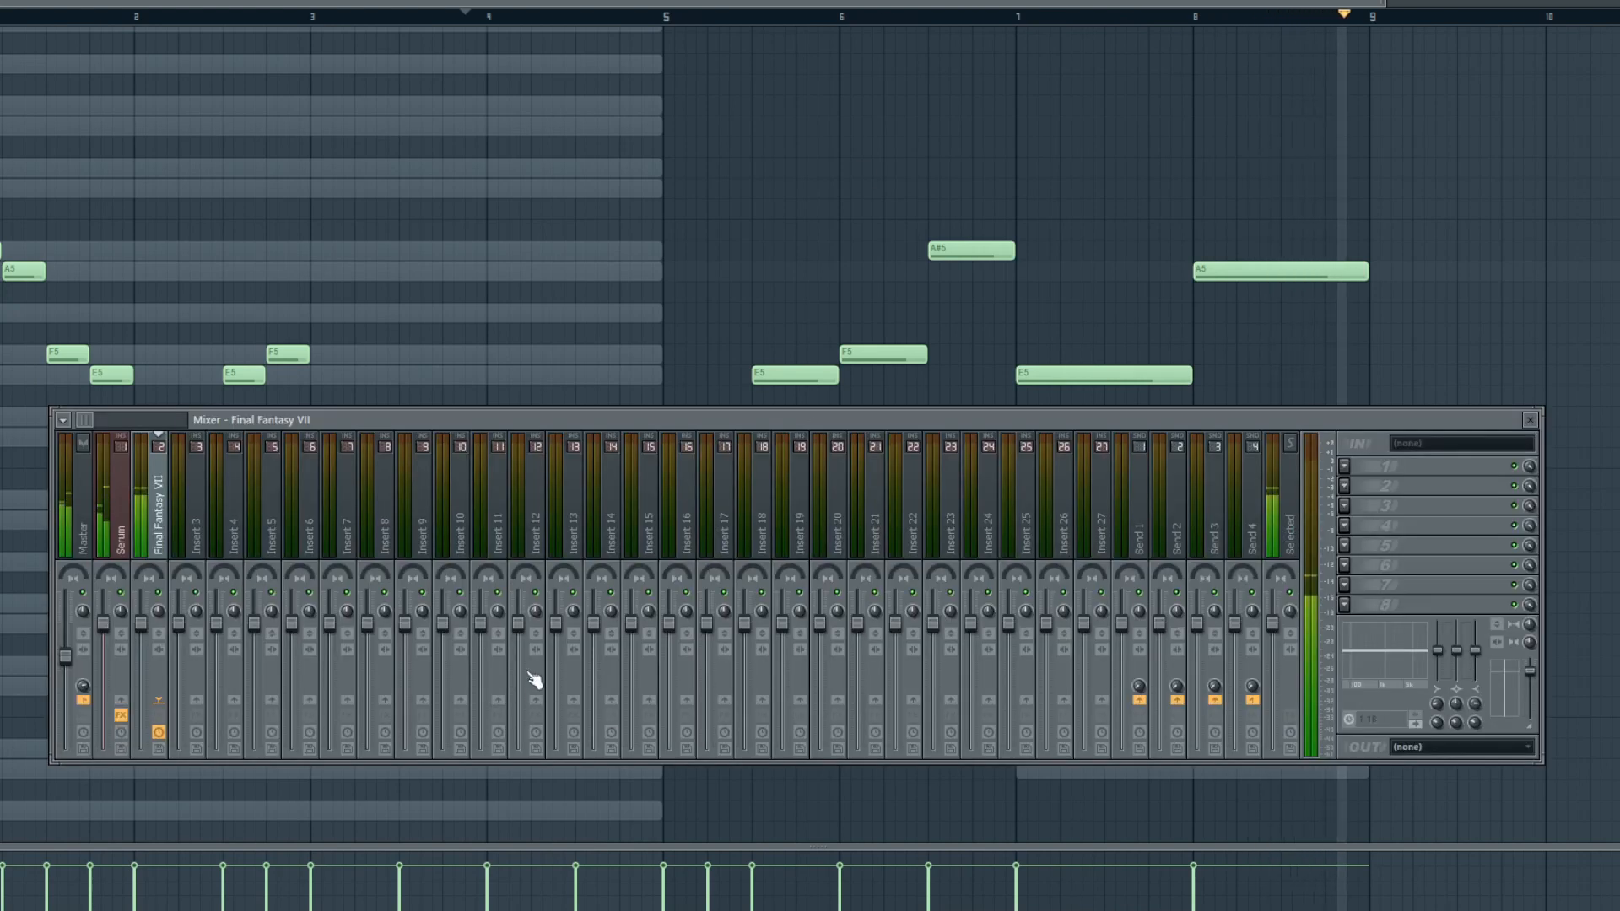
key(space)
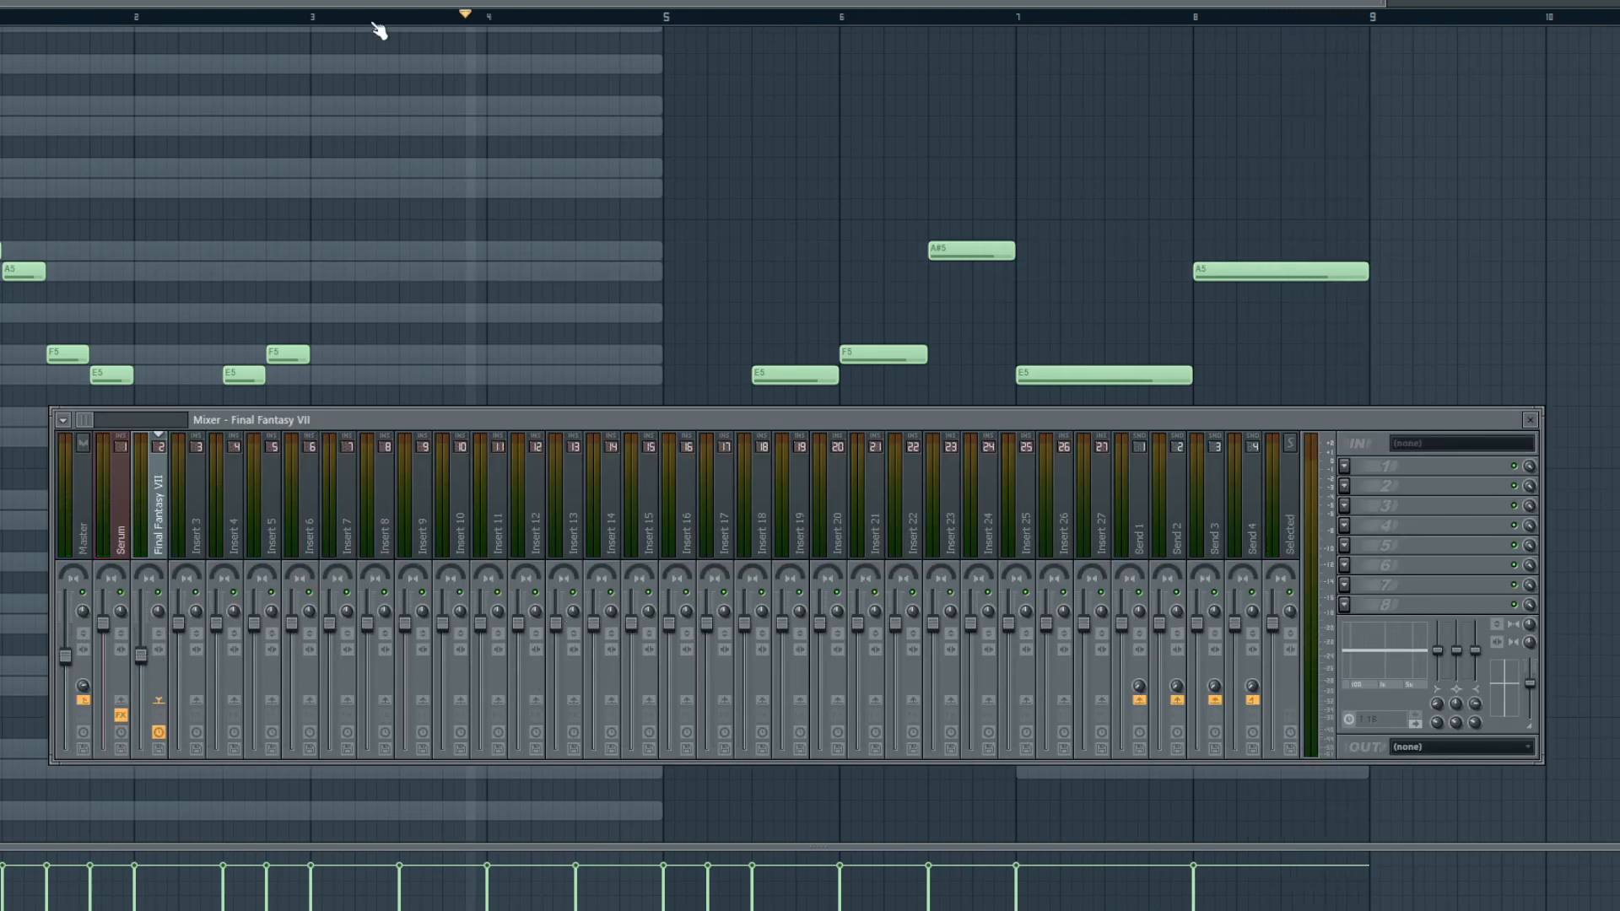
key(F9)
key(F9)
key(space)
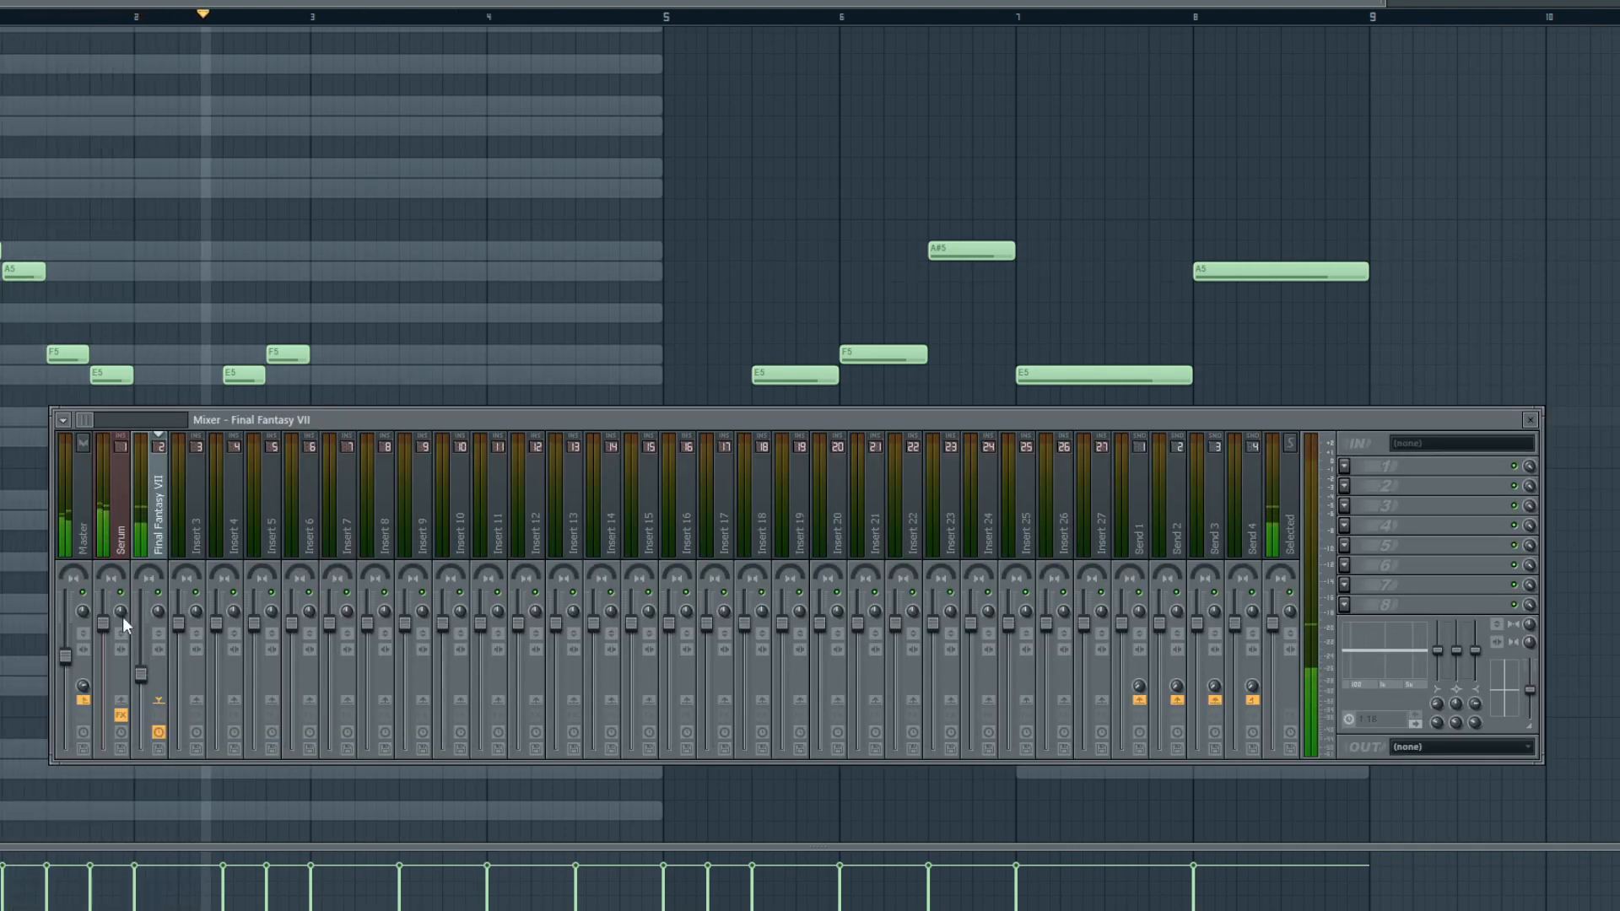
- Load Fruity Reeverb 2 in the first effect slot of the Final Fantasy VII track and raise its wet level
click(1344, 466)
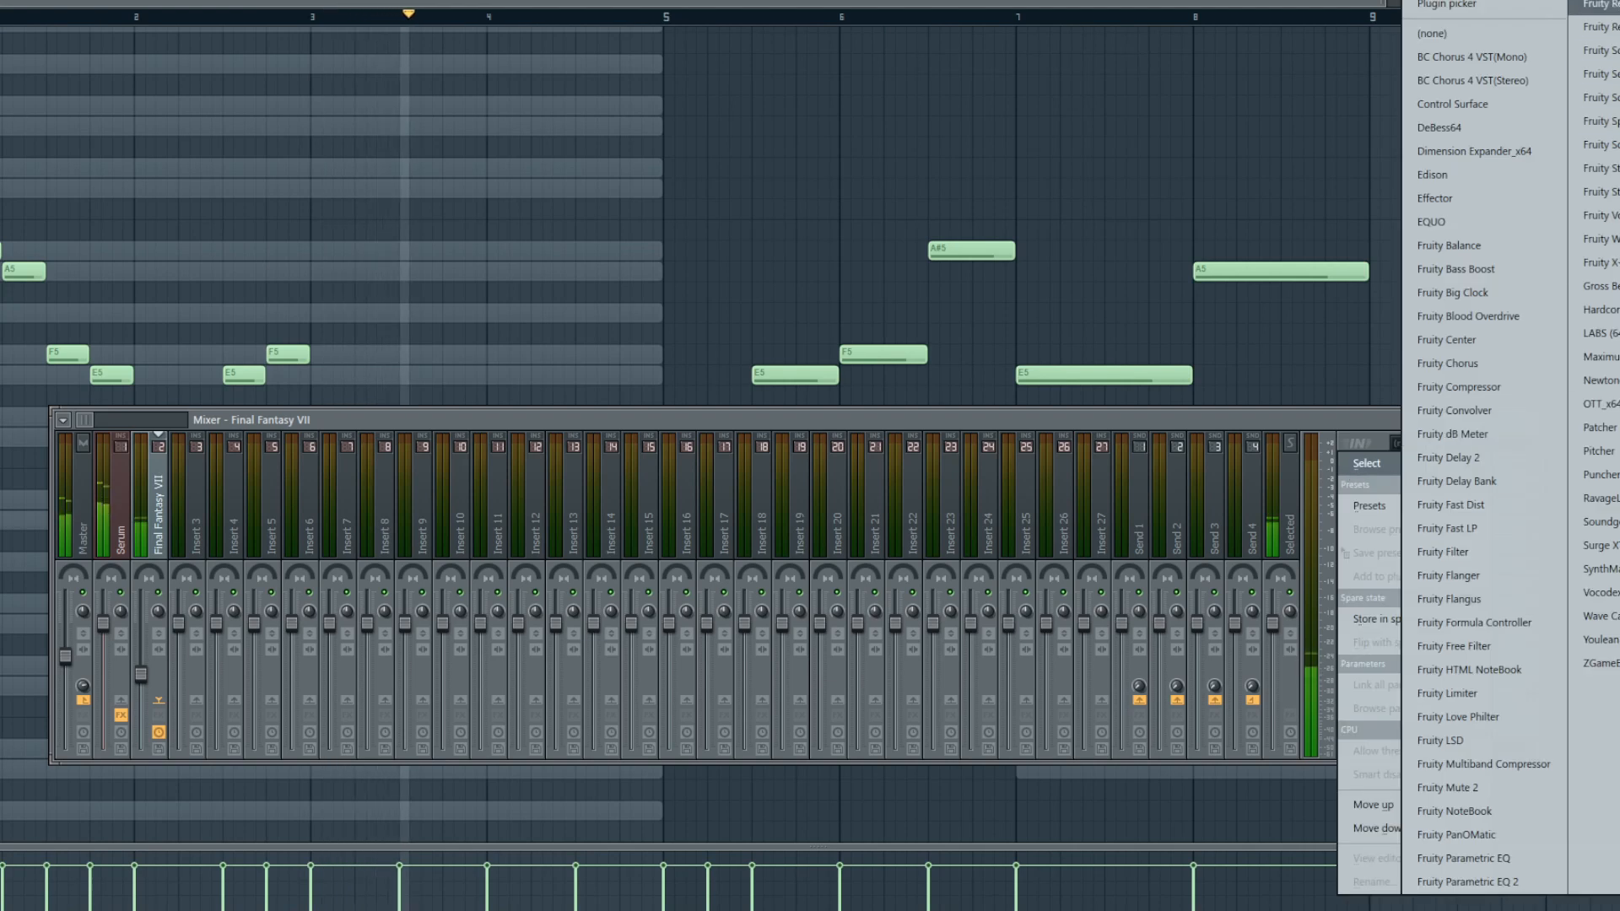
click(1595, 26)
drag(333, 168, 333, 148)
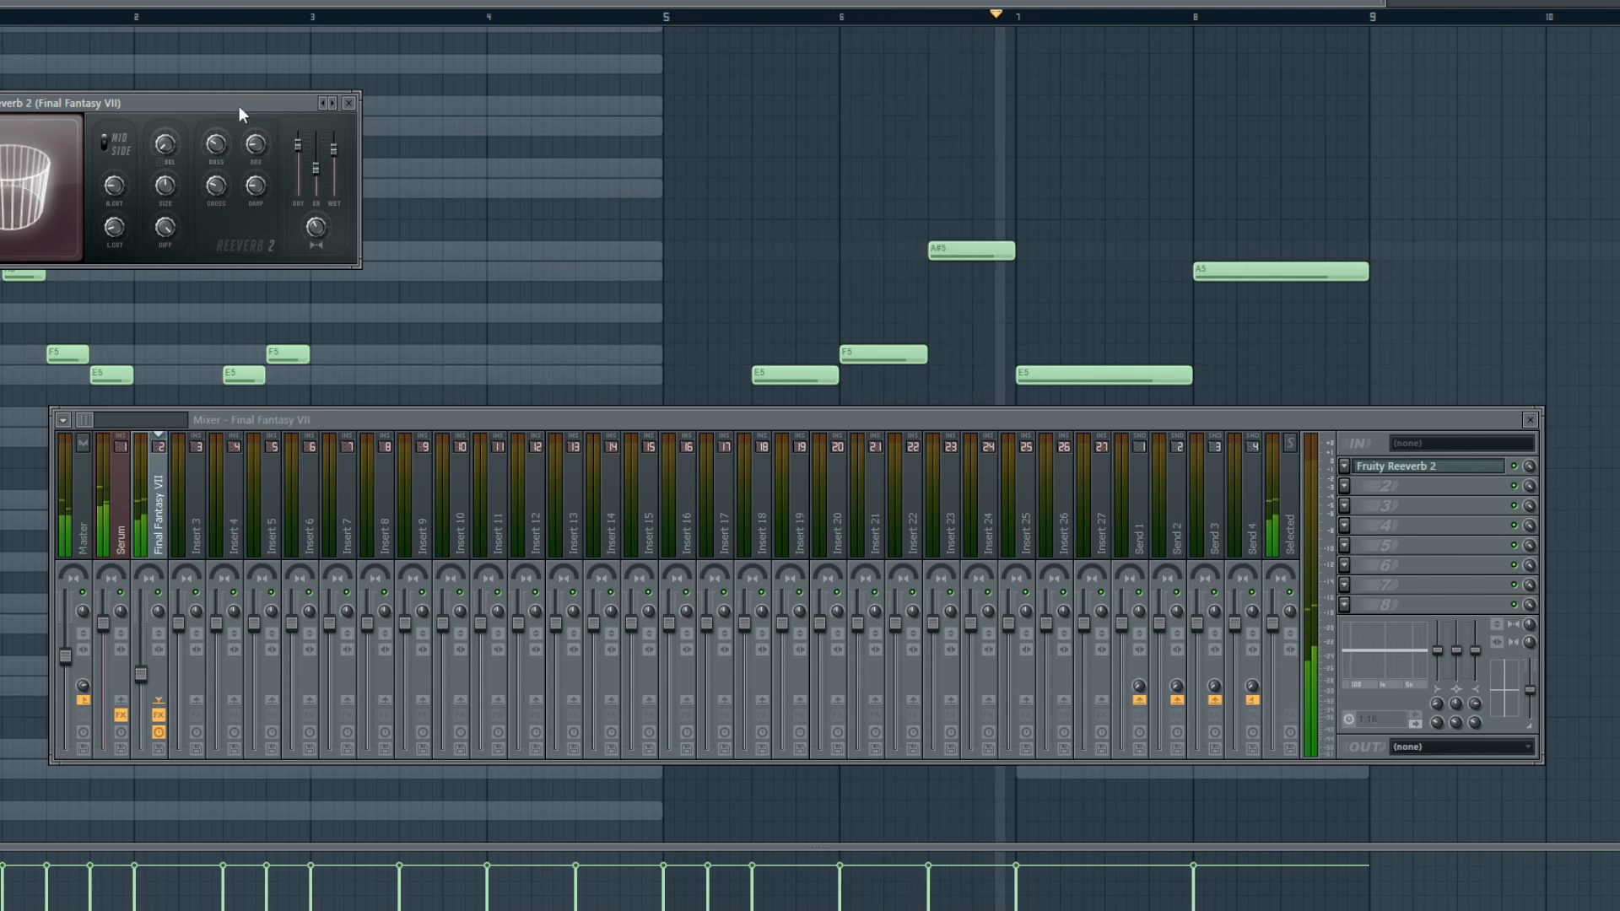
drag(240, 103, 771, 214)
click(885, 214)
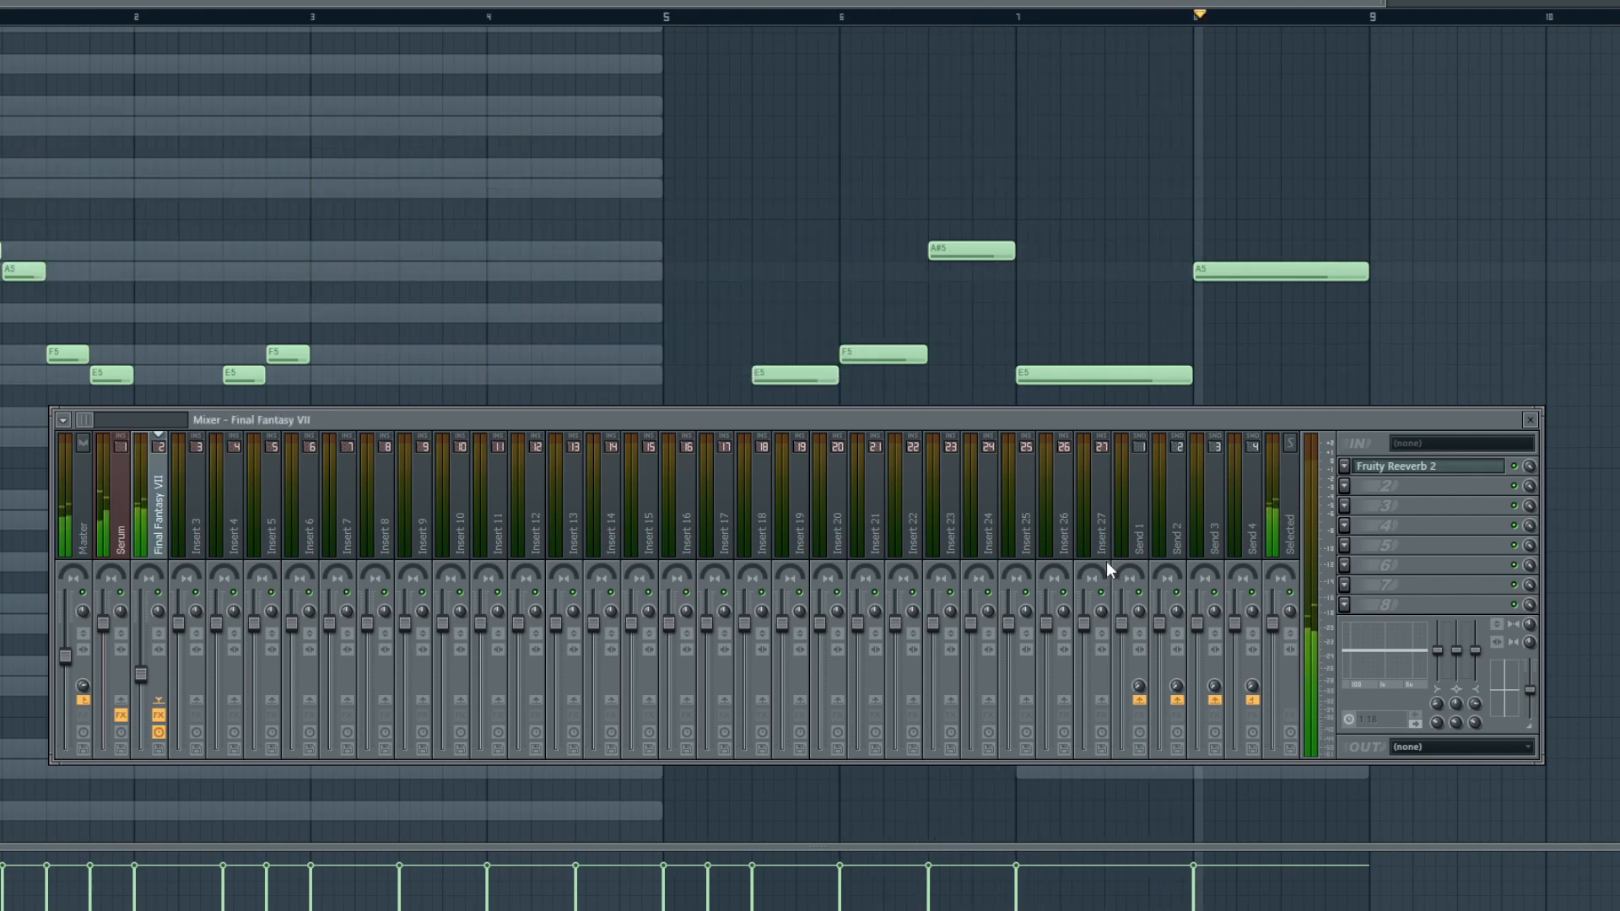
- Load Fruity Parametric EQ 2 in the second effect slot of the Final Fantasy VII track
click(1358, 485)
click(1507, 883)
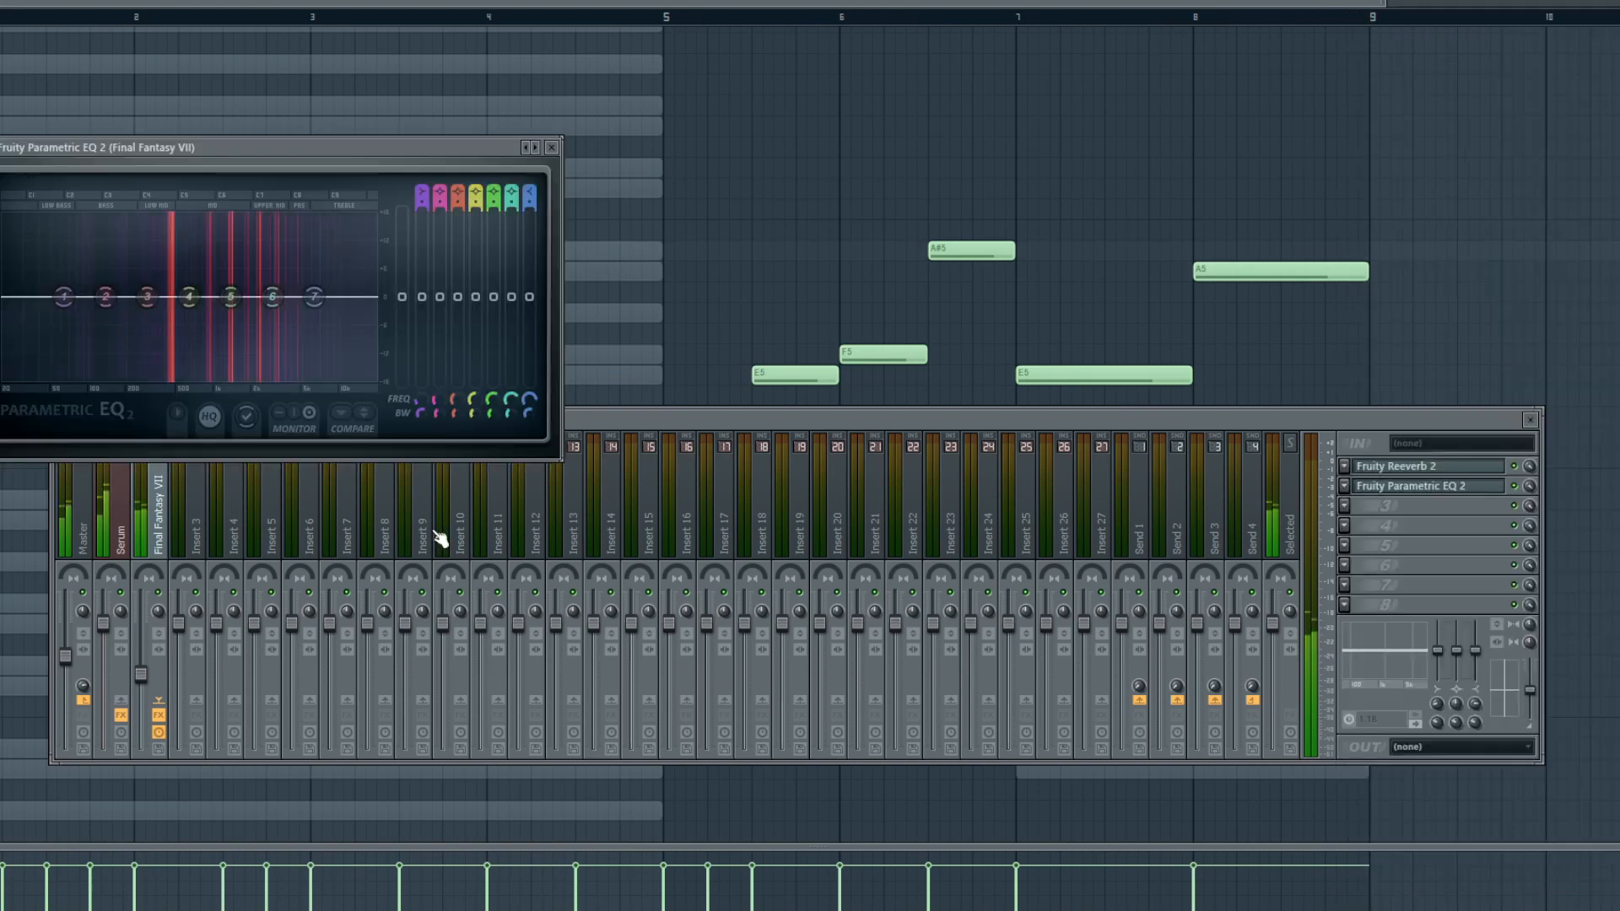
drag(295, 150, 782, 308)
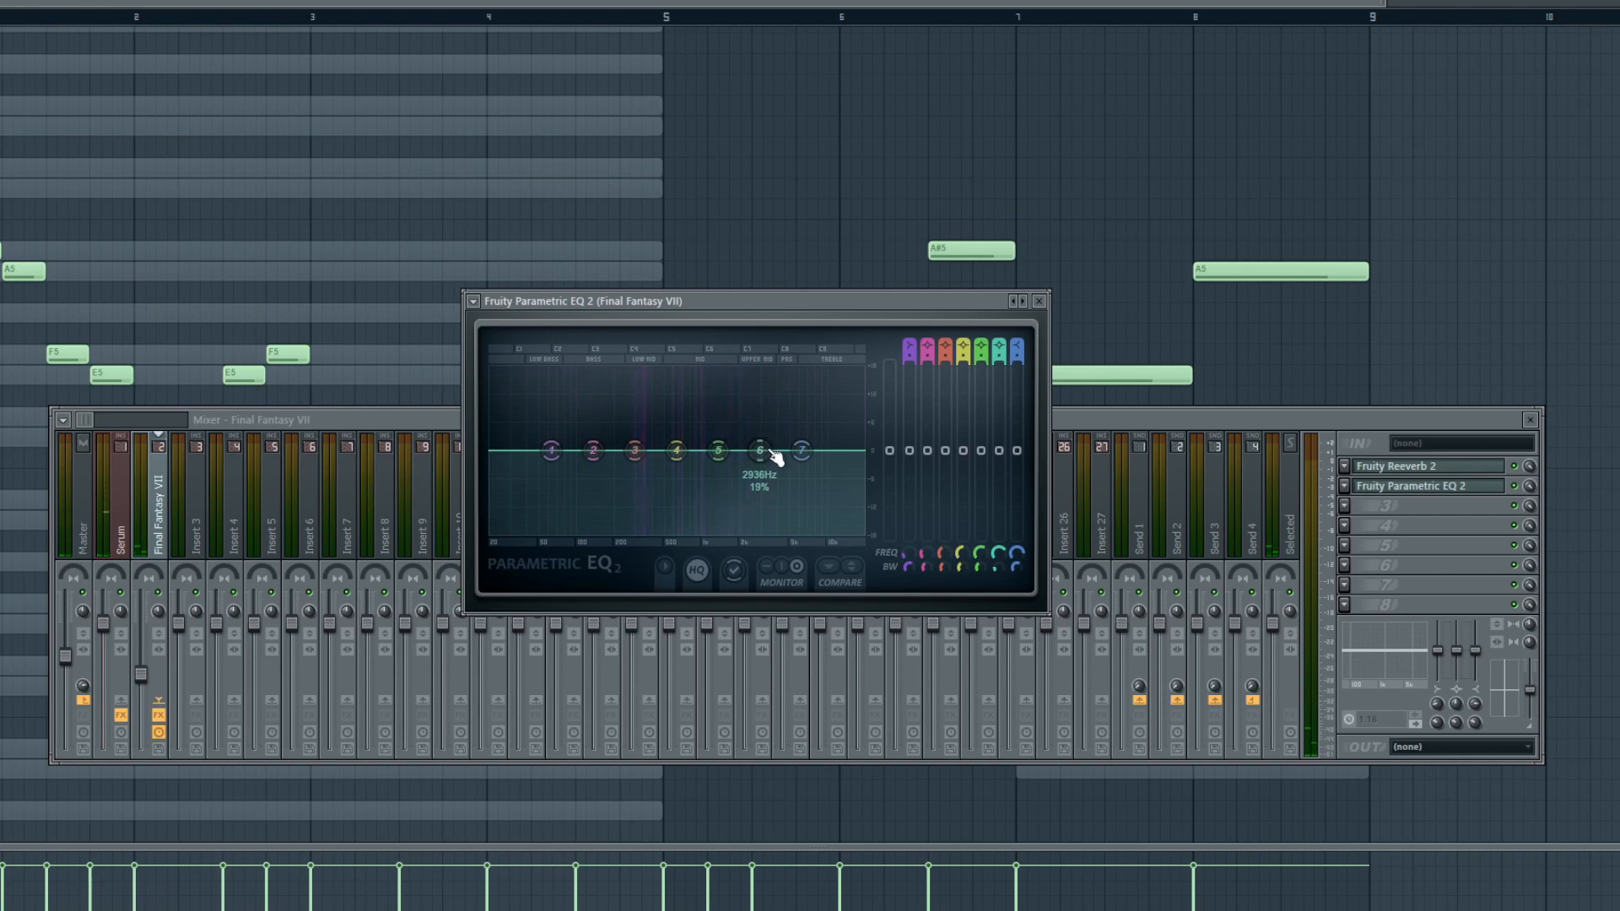
- Sweep a boosted EQ band 6 to about 1475 Hz during playback, and cut that frequency moderately
key(space)
drag(773, 455, 723, 374)
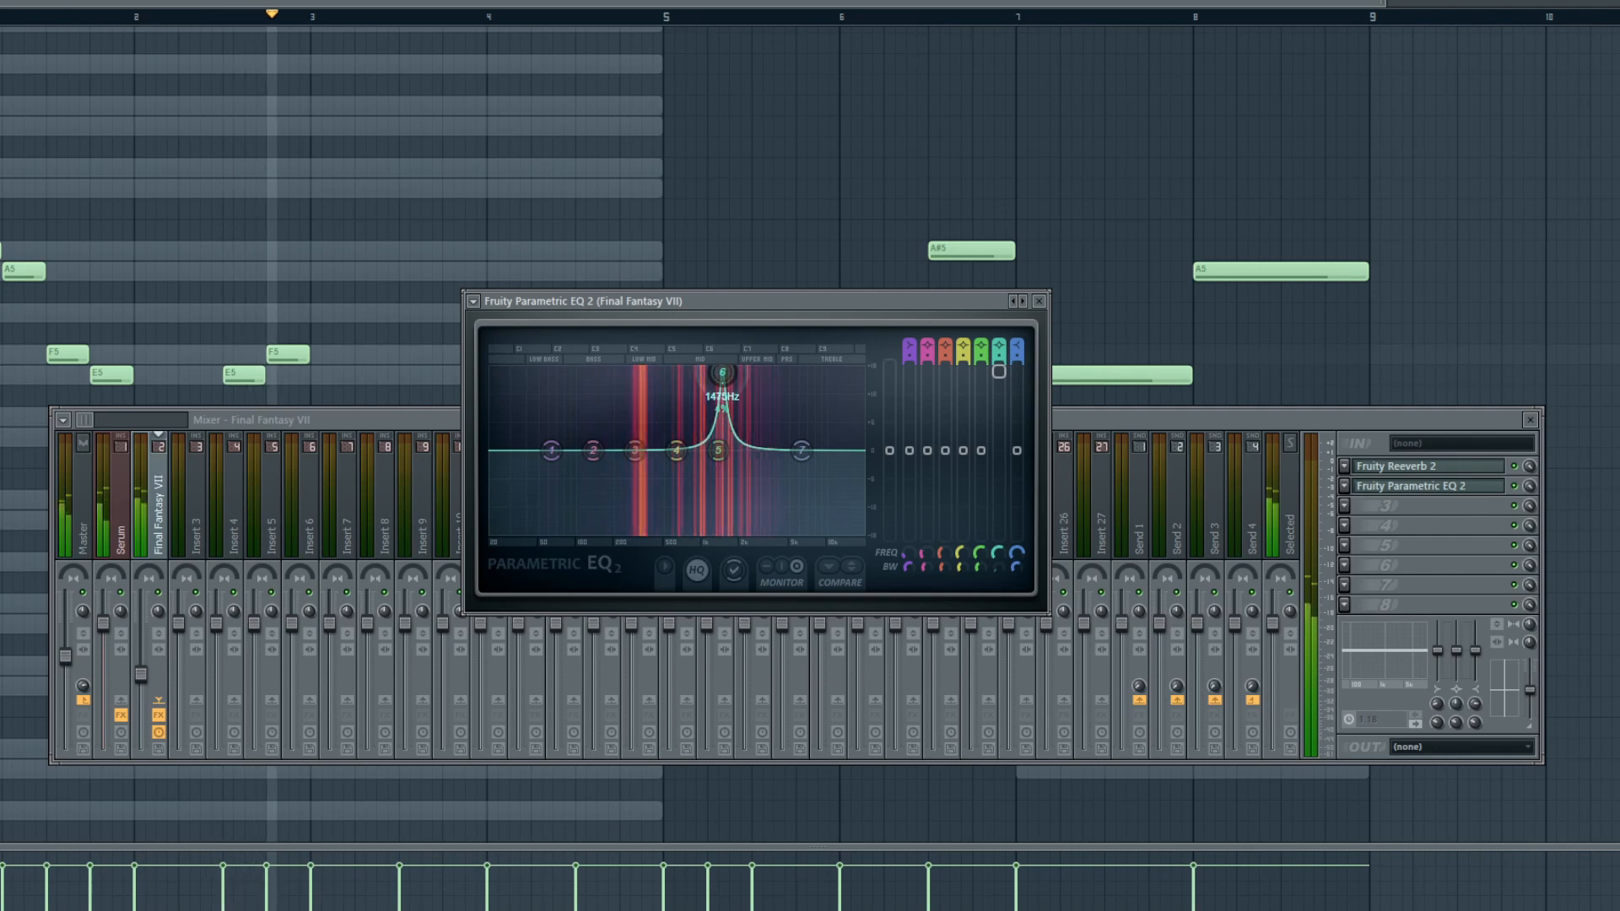
drag(999, 375, 1016, 490)
- Turn EQ band 7 into a low-pass and band 1 into a high-pass, moving both inward to roll off the extremes
mouse_move(1017, 348)
mouse_down()
mouse_move(1017, 404)
mouse_move(1017, 333)
mouse_up()
drag(803, 451, 782, 451)
mouse_move(909, 347)
mouse_down()
mouse_move(909, 365)
mouse_move(909, 335)
mouse_up()
drag(552, 452, 603, 453)
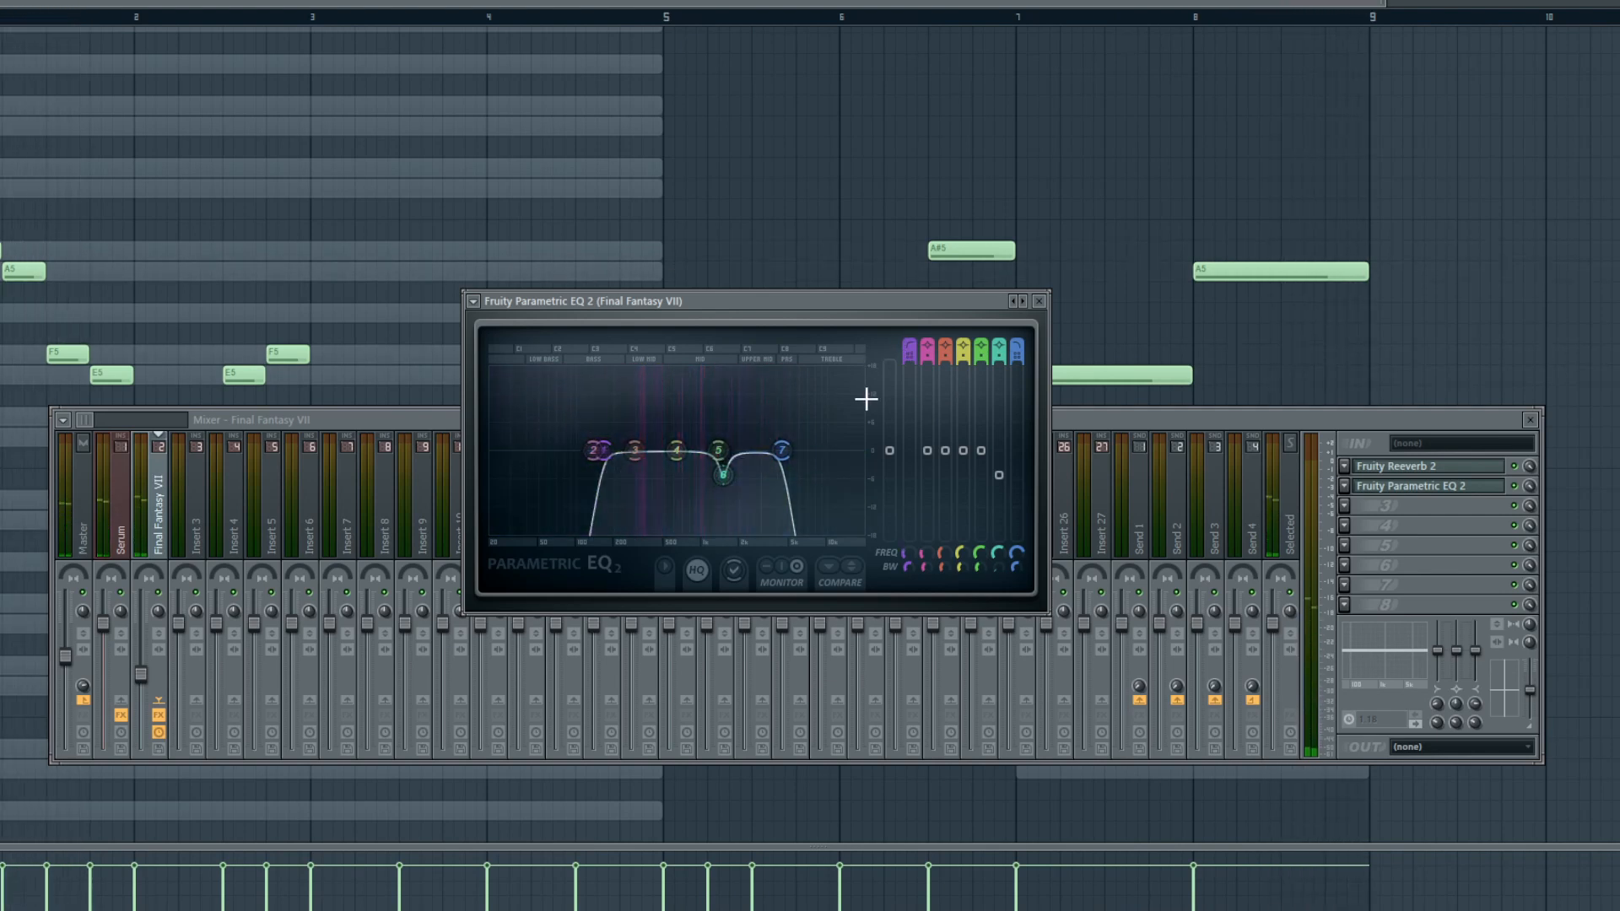
click(1039, 302)
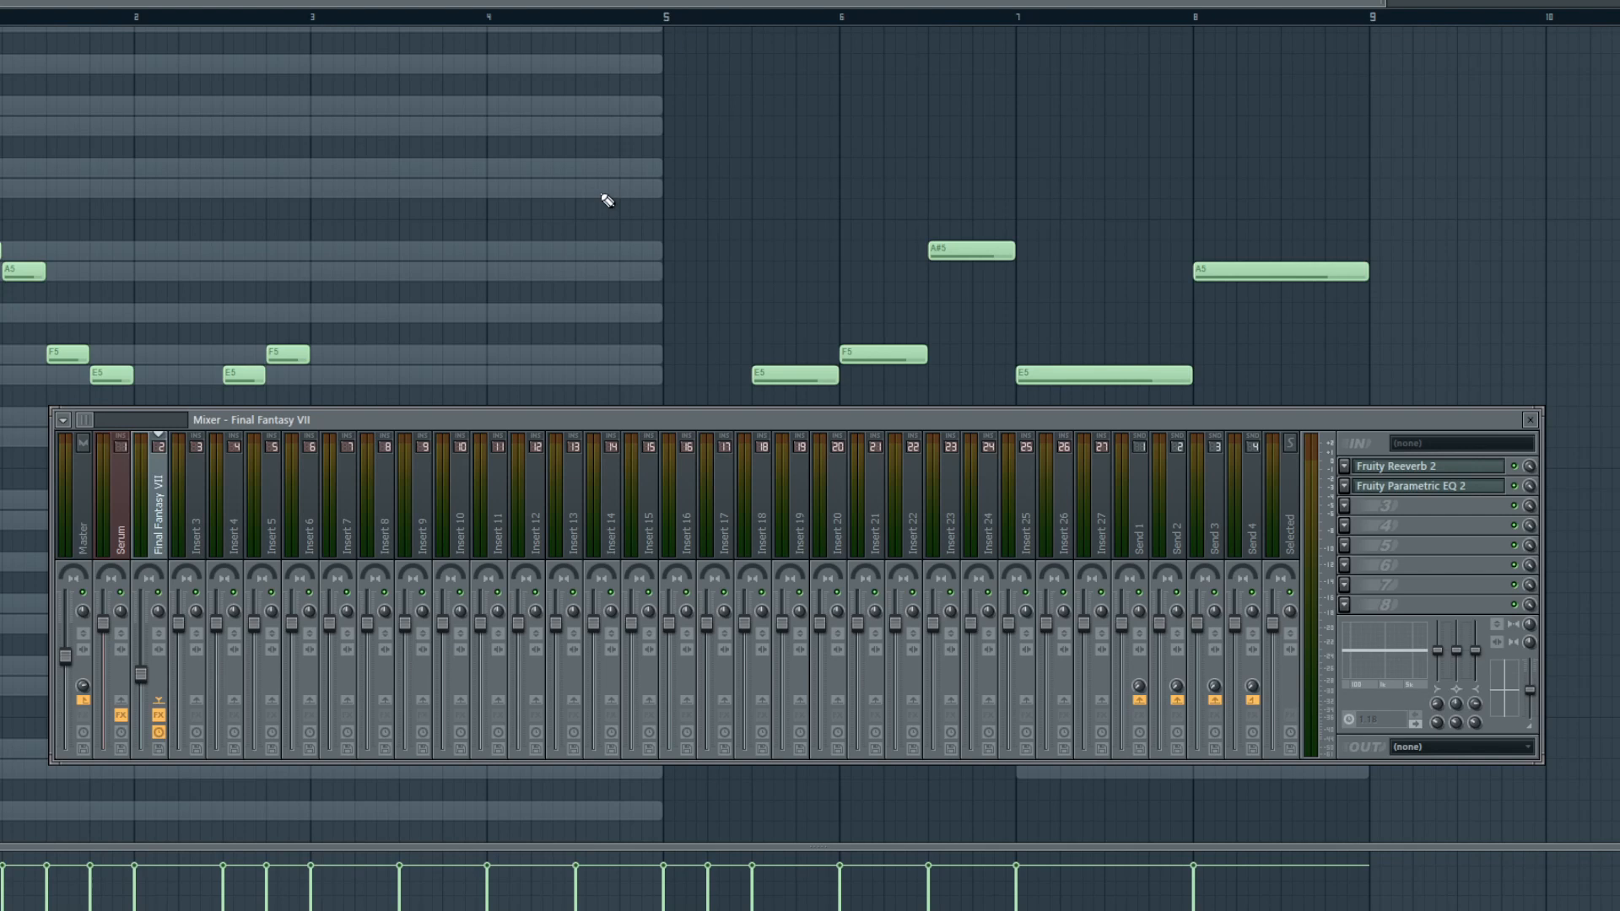
click(1401, 487)
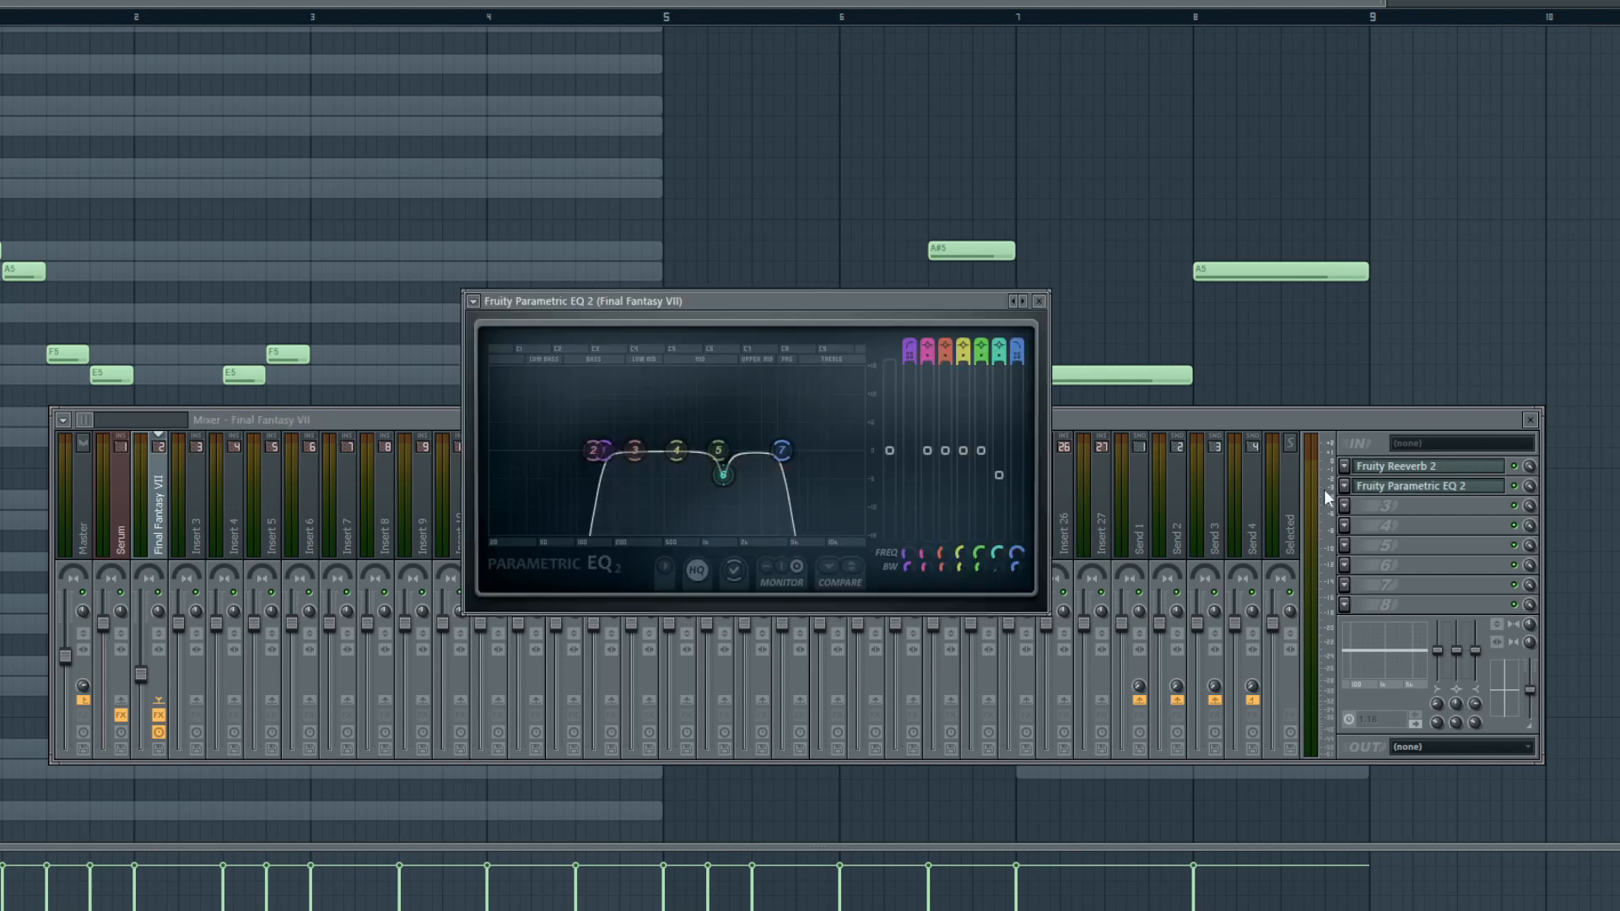
click(1039, 301)
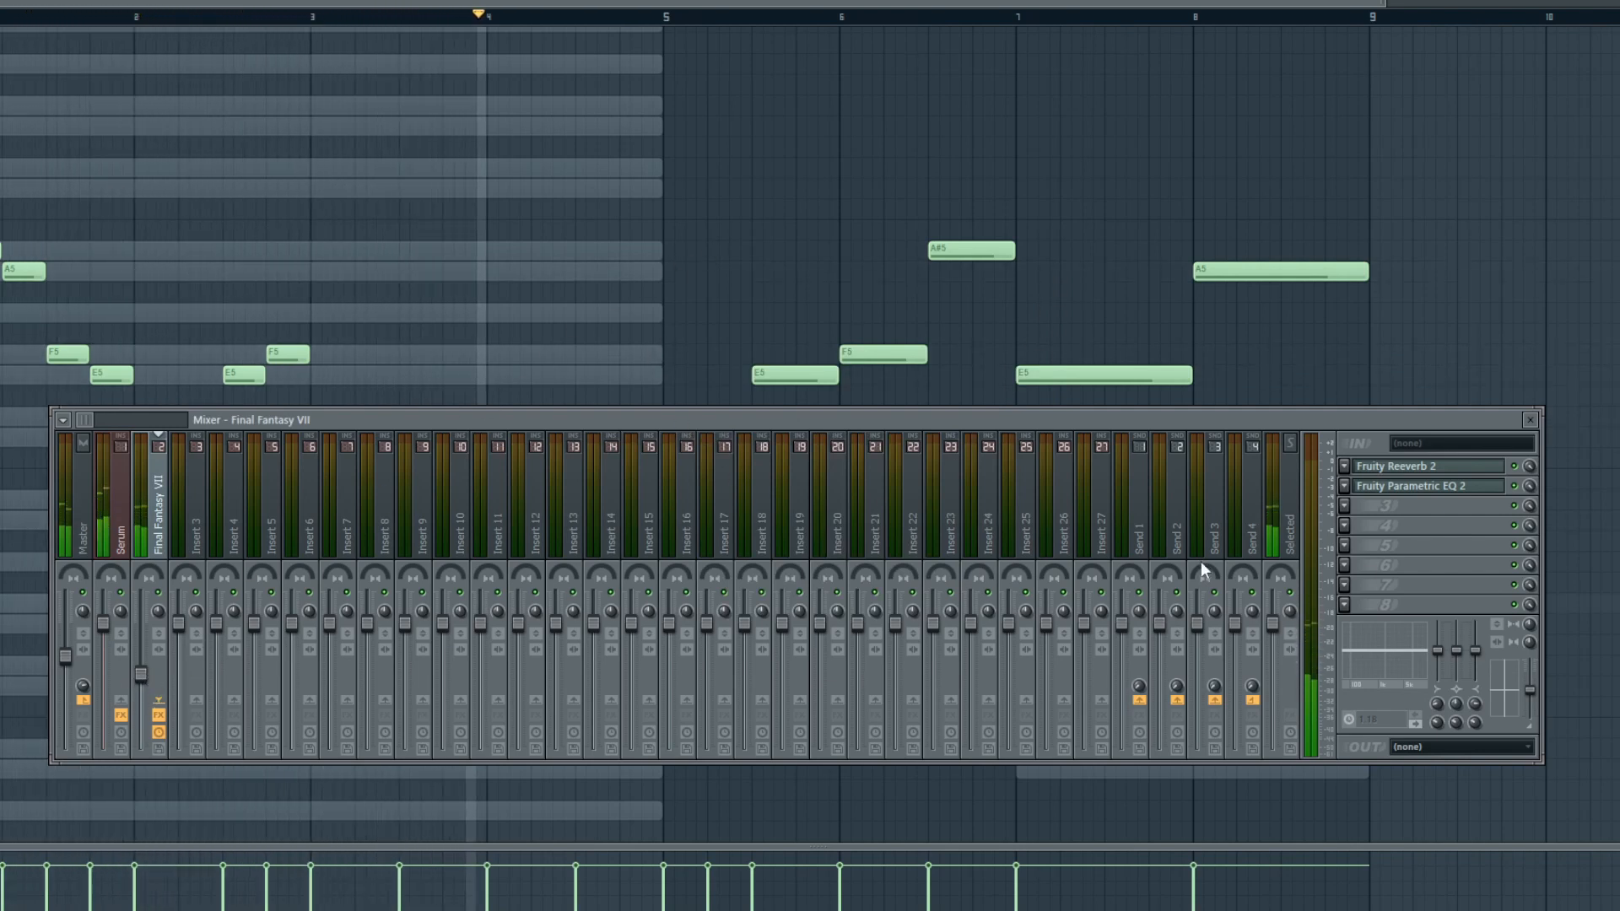
- Move Fruity Parametric EQ 2 down one slot and load Fruity Delay 2 in the freed second slot
click(1356, 492)
click(1386, 798)
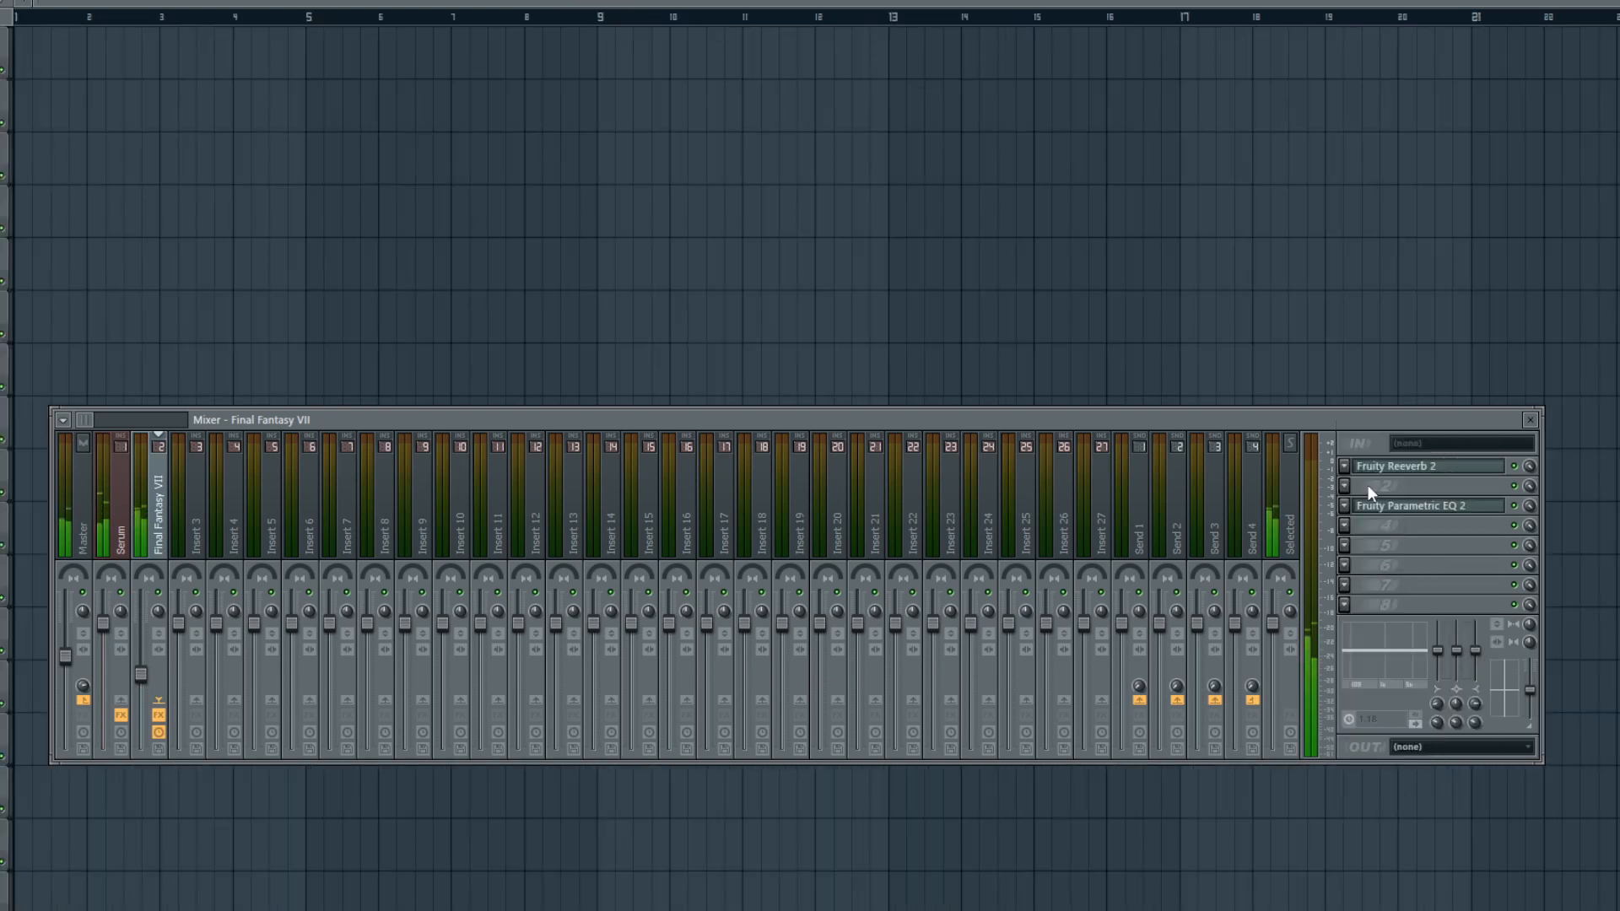
click(1372, 488)
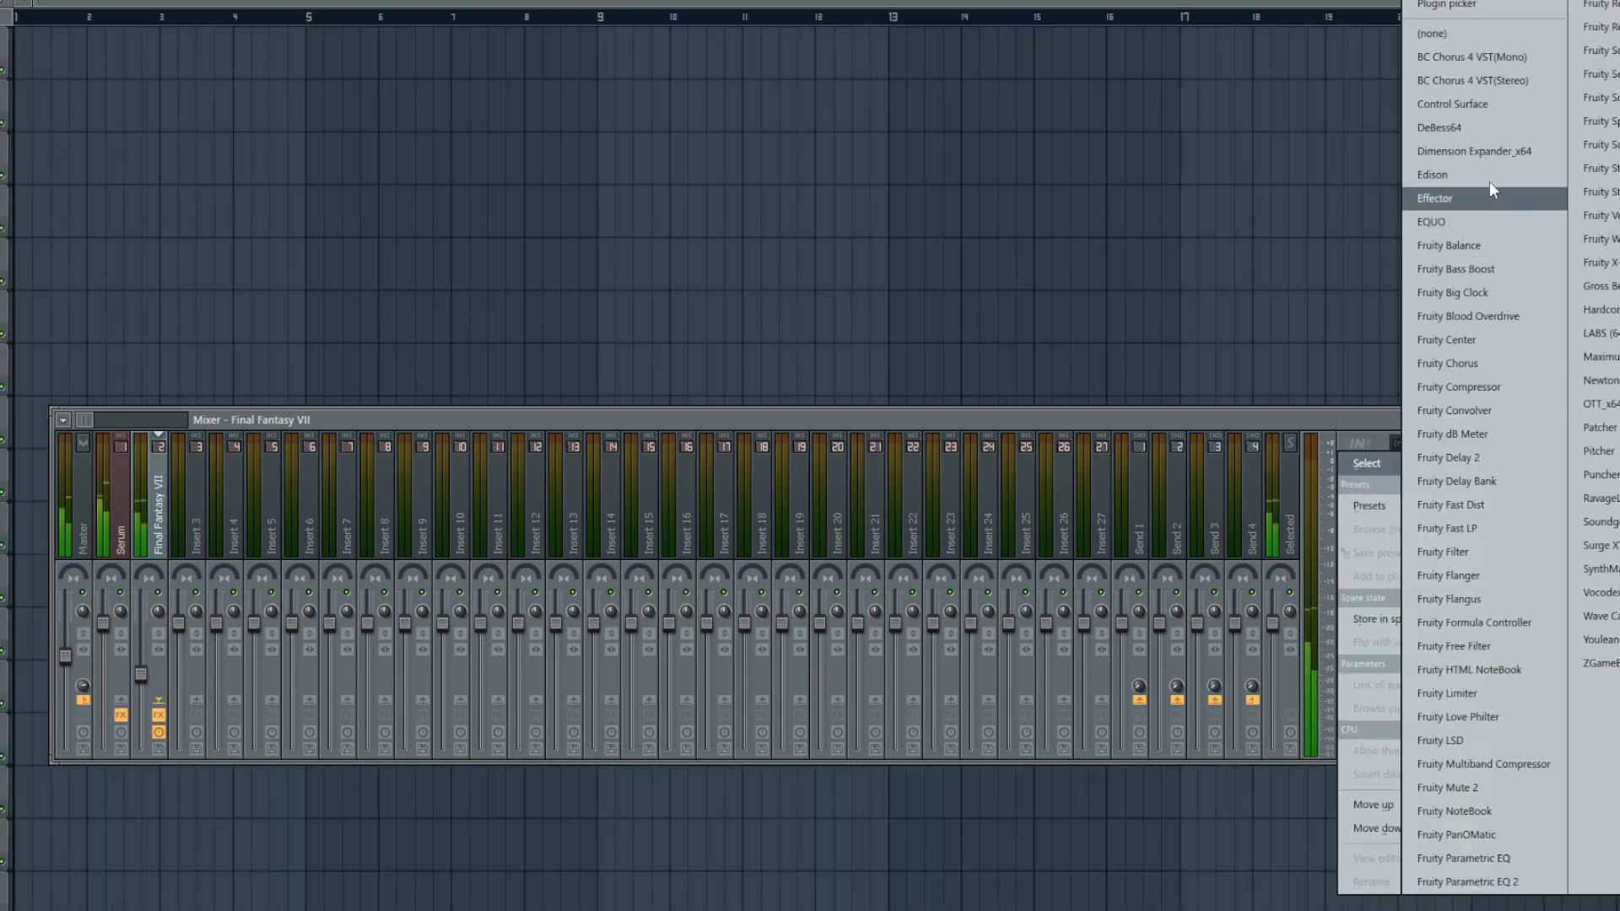
click(1465, 449)
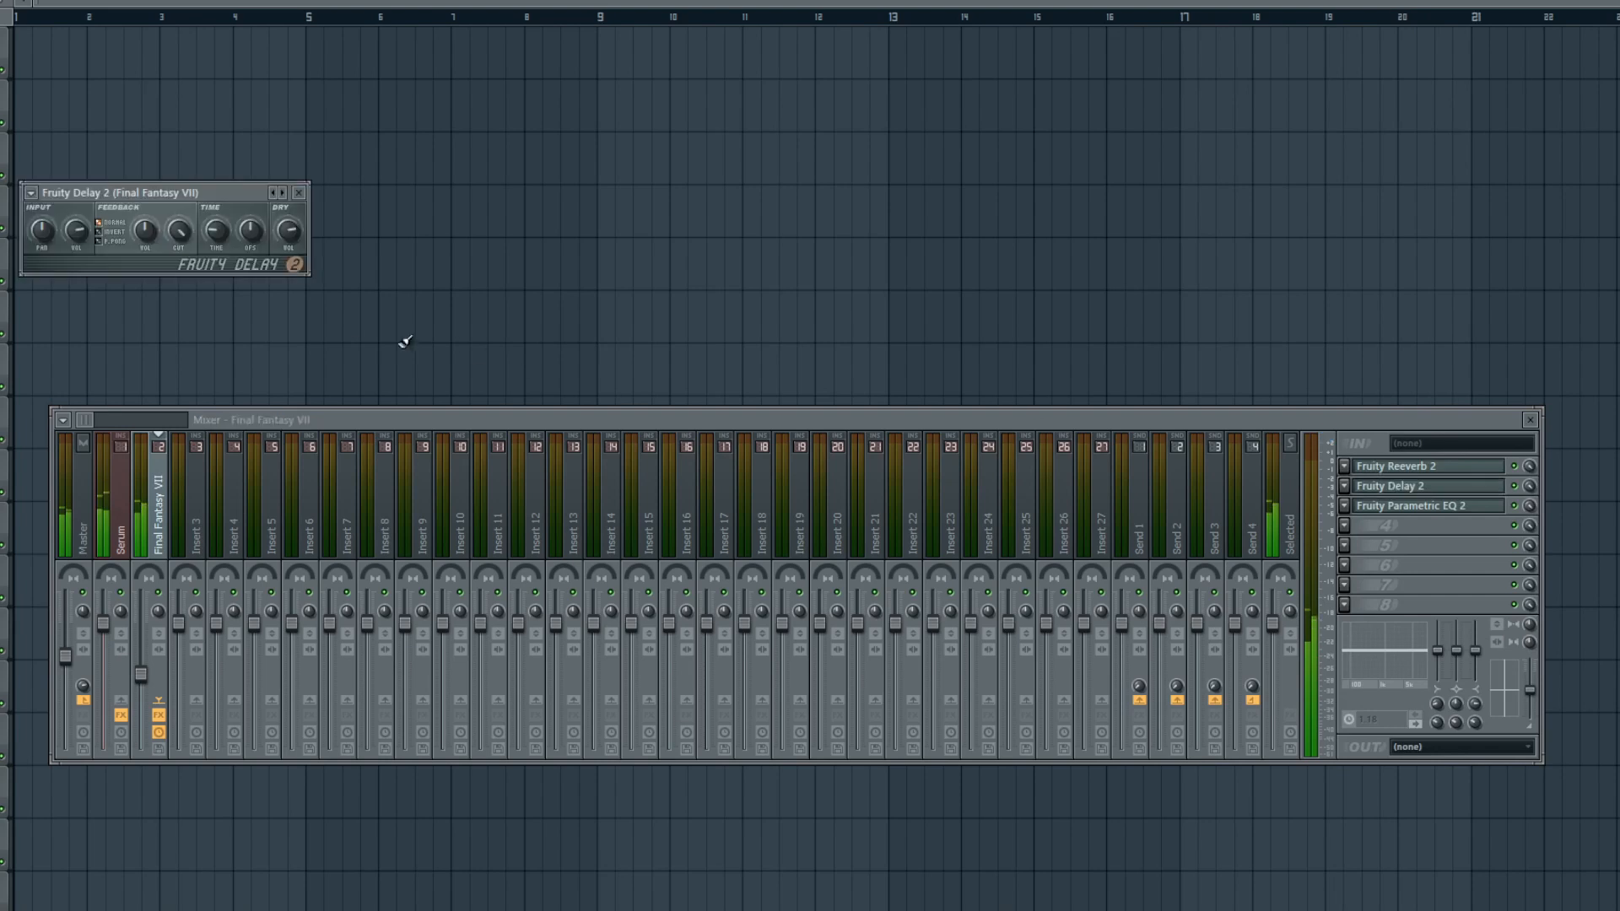
drag(192, 193, 453, 267)
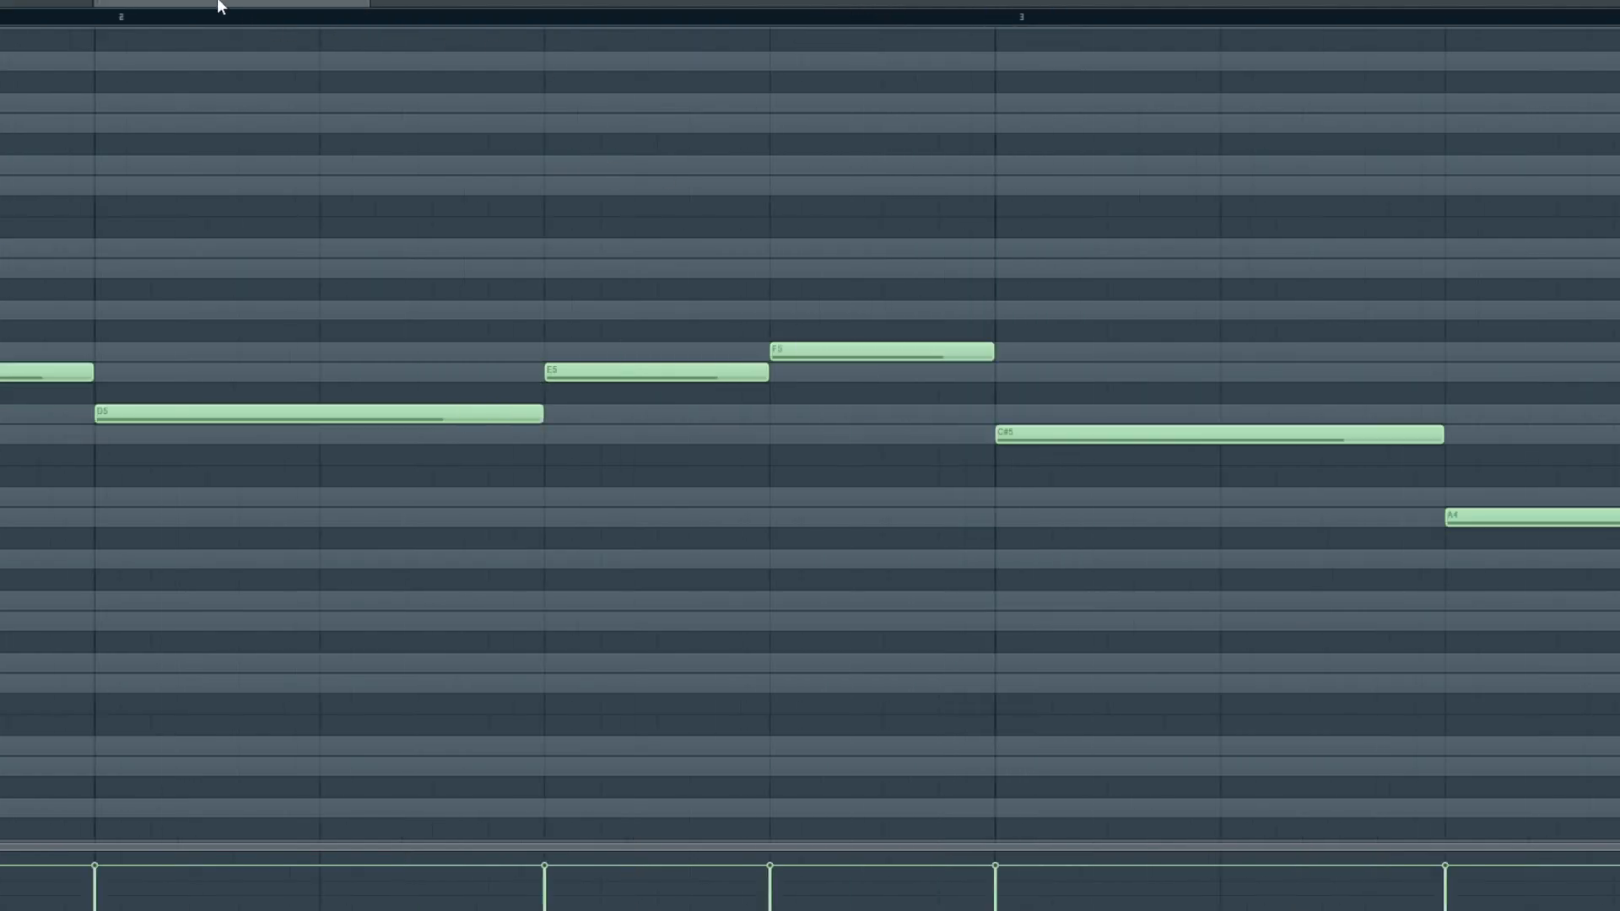
- Boost and sweep EQ band 4 on the Final Fantasy VII track to find a harsh frequency, and cut it deeply
drag(250, 3, 1603, 3)
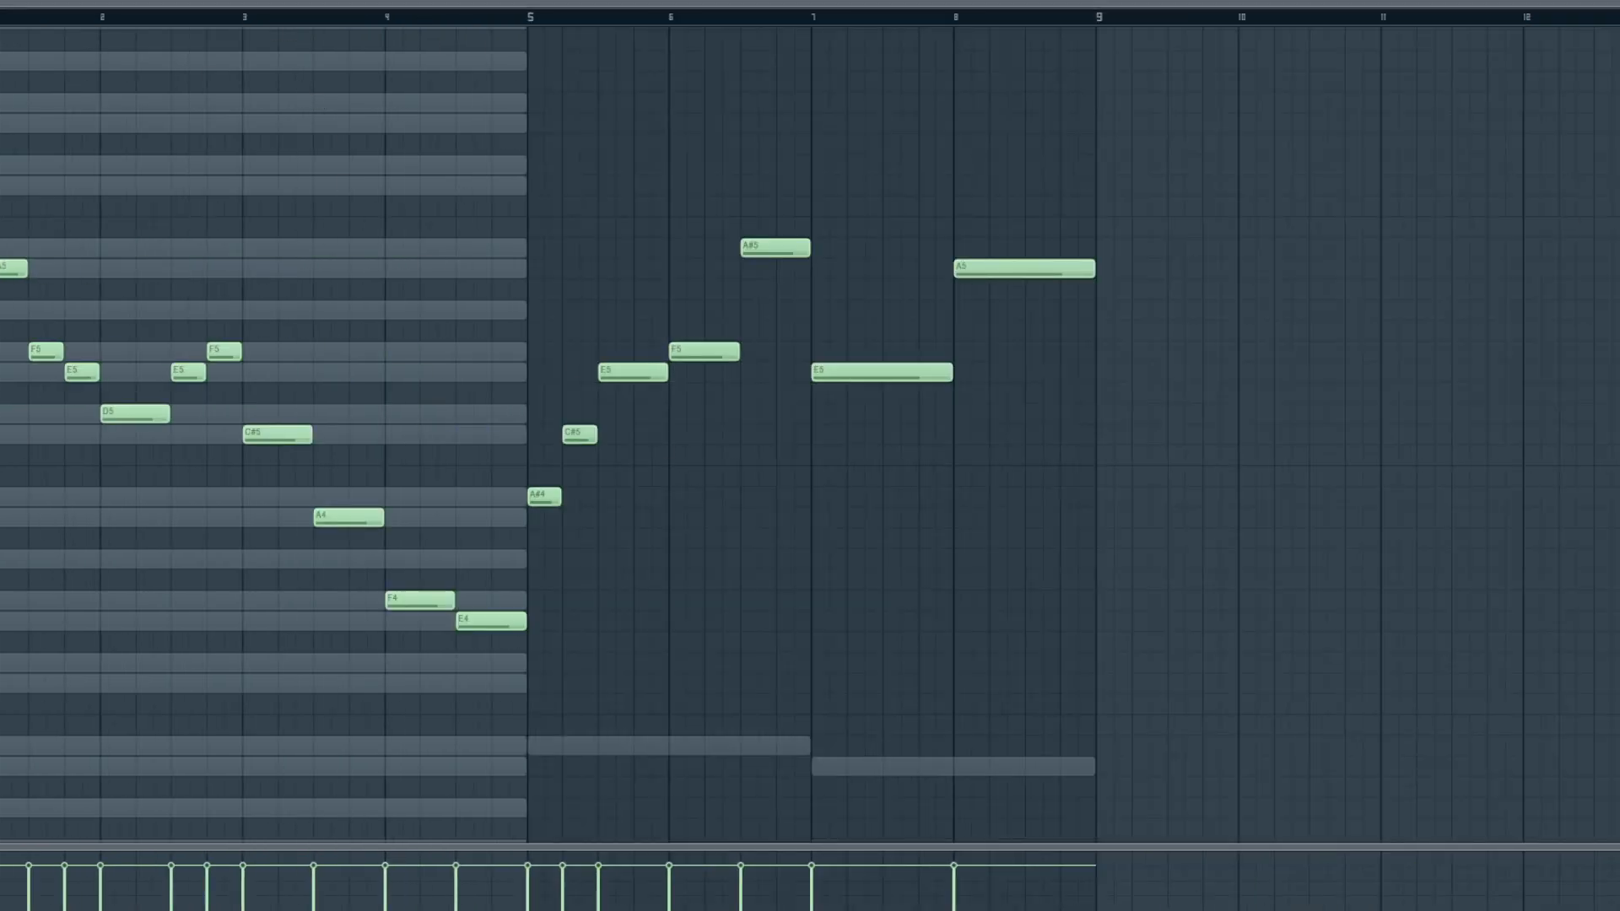
right_click(2, 2)
click(594, 495)
key(F9)
click(1426, 506)
drag(675, 450, 703, 384)
drag(963, 381, 963, 450)
click(1039, 301)
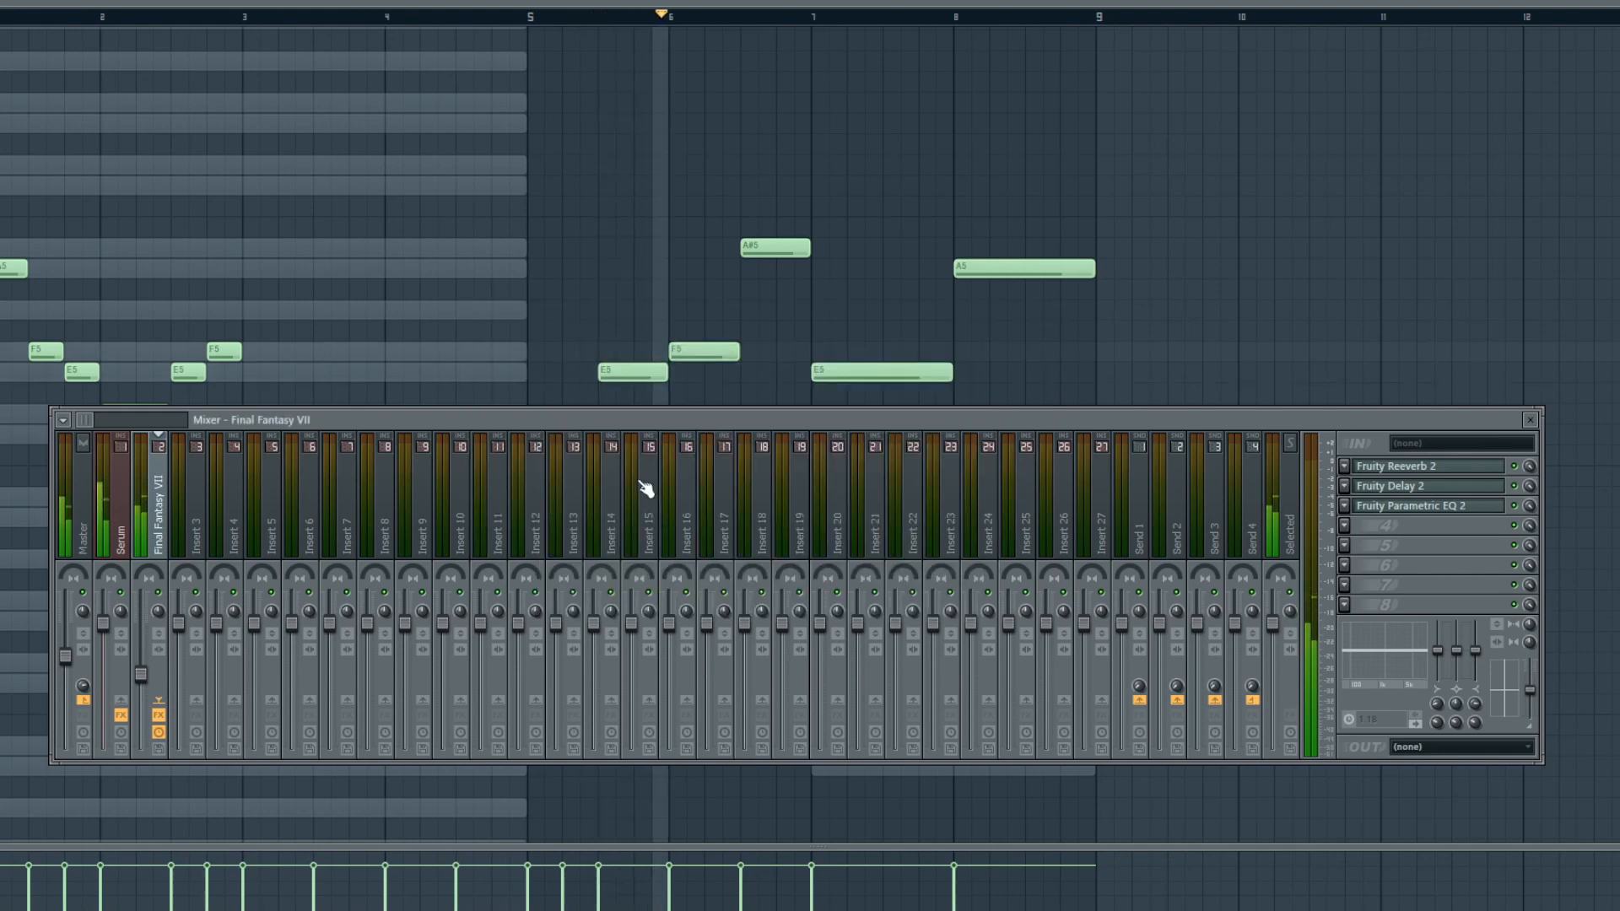
- Sweep a boosted EQ band 3 into the upper mids and cut that frequency to the minimum
click(1435, 506)
drag(634, 448, 747, 369)
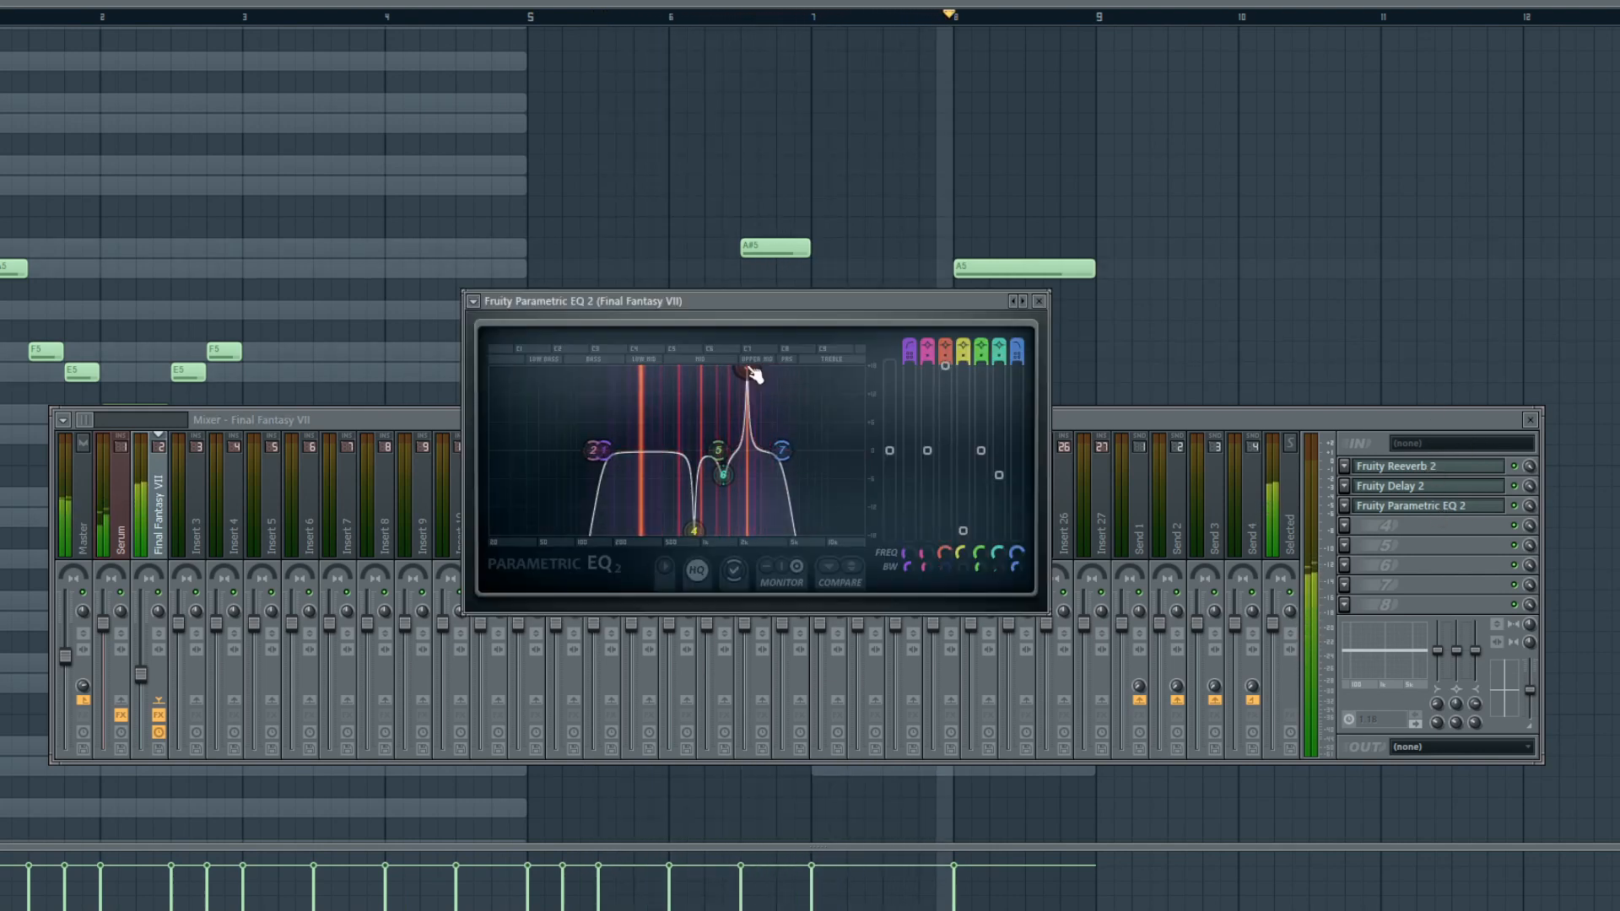
drag(945, 366, 945, 534)
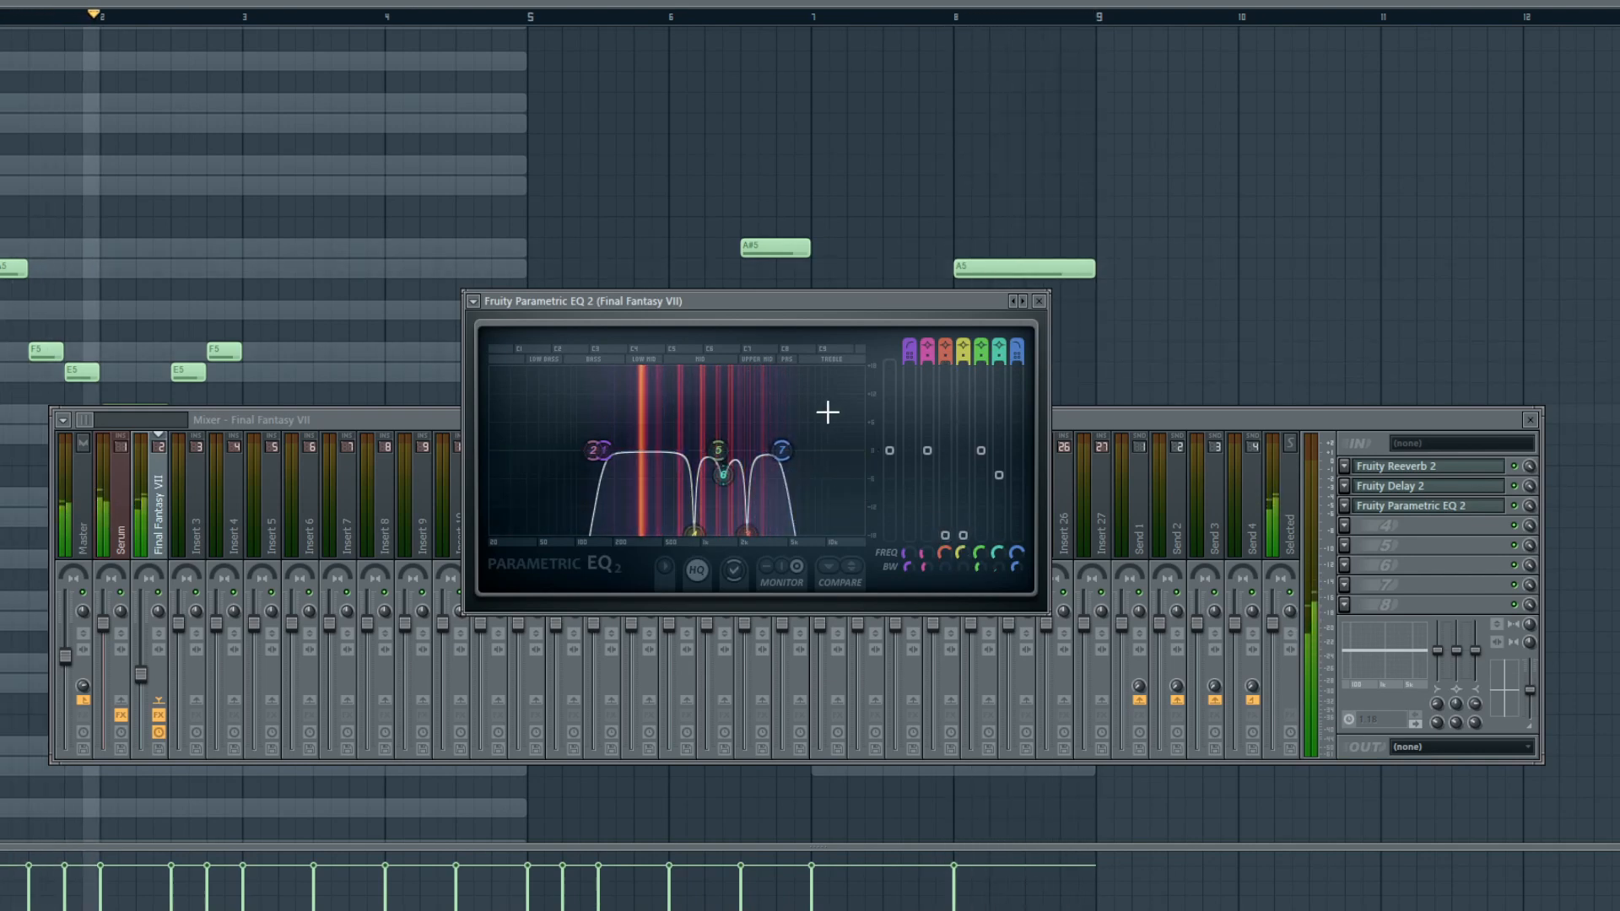
- Move EQ band 2 into the upper mids with a slight boost, and review the track's Fruity Reeverb 2 and Fruity Delay 2 settings
drag(593, 449, 737, 438)
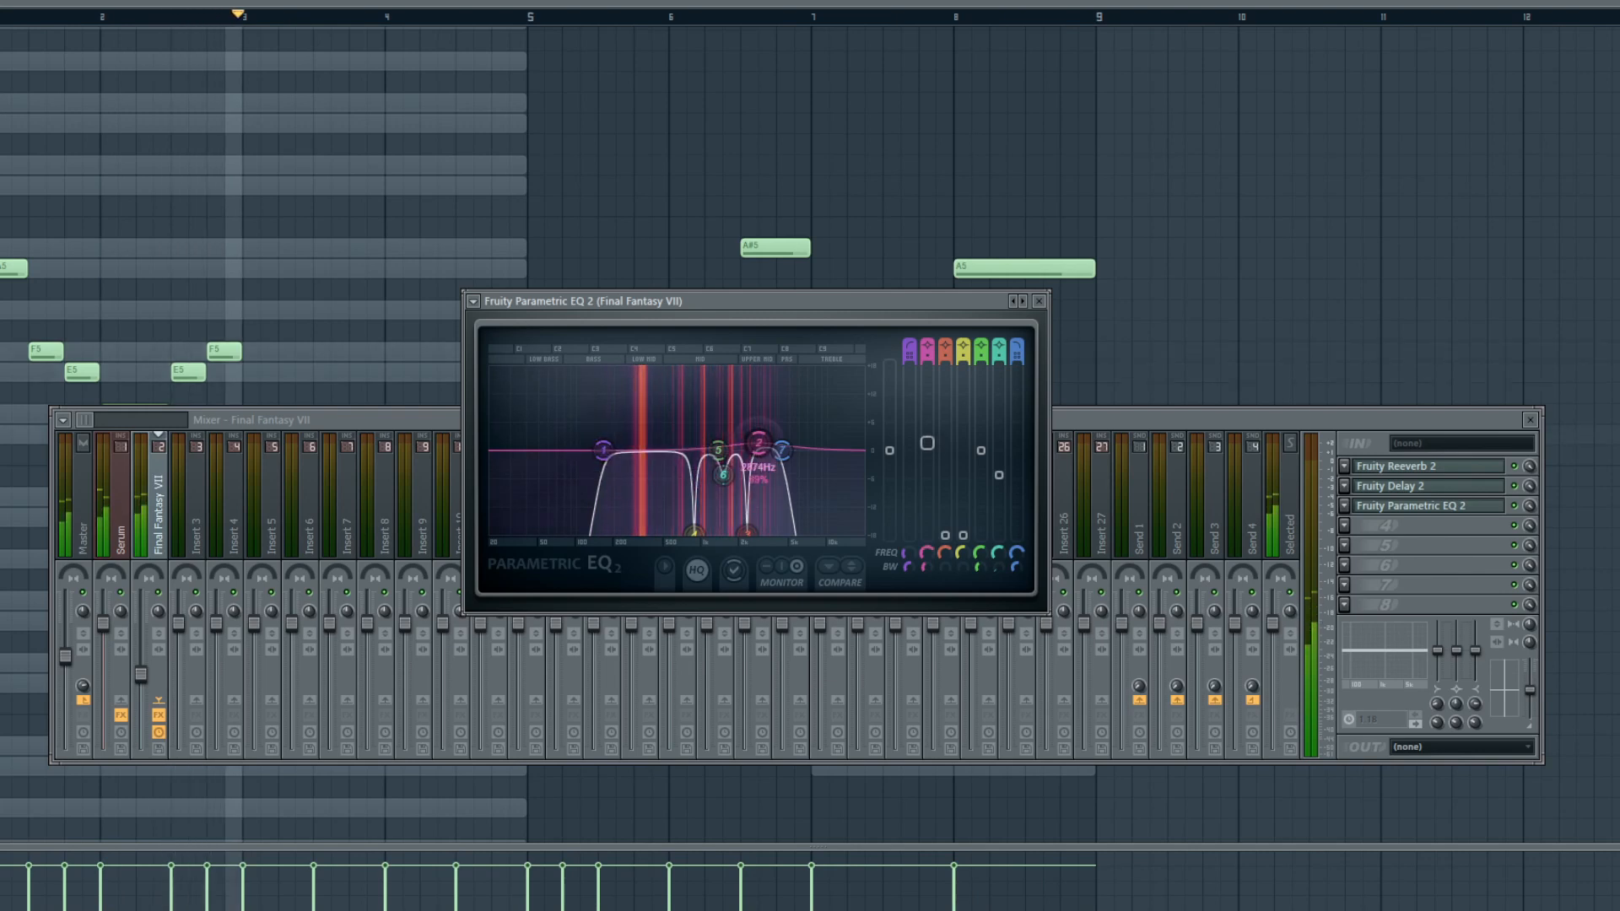
click(1038, 301)
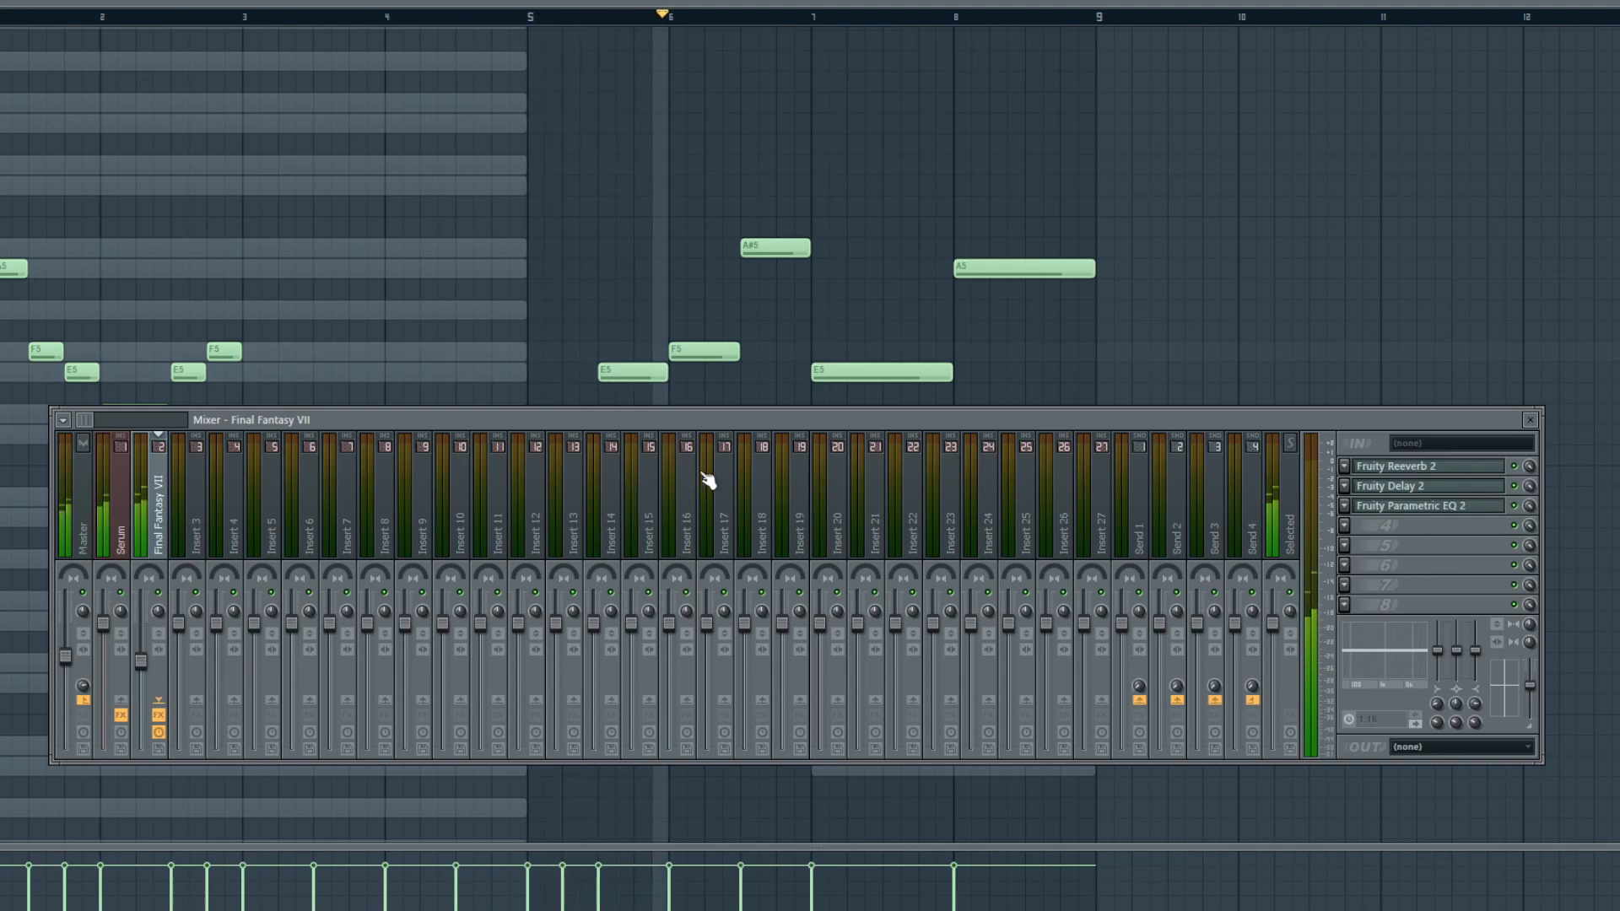
click(1426, 466)
click(1425, 486)
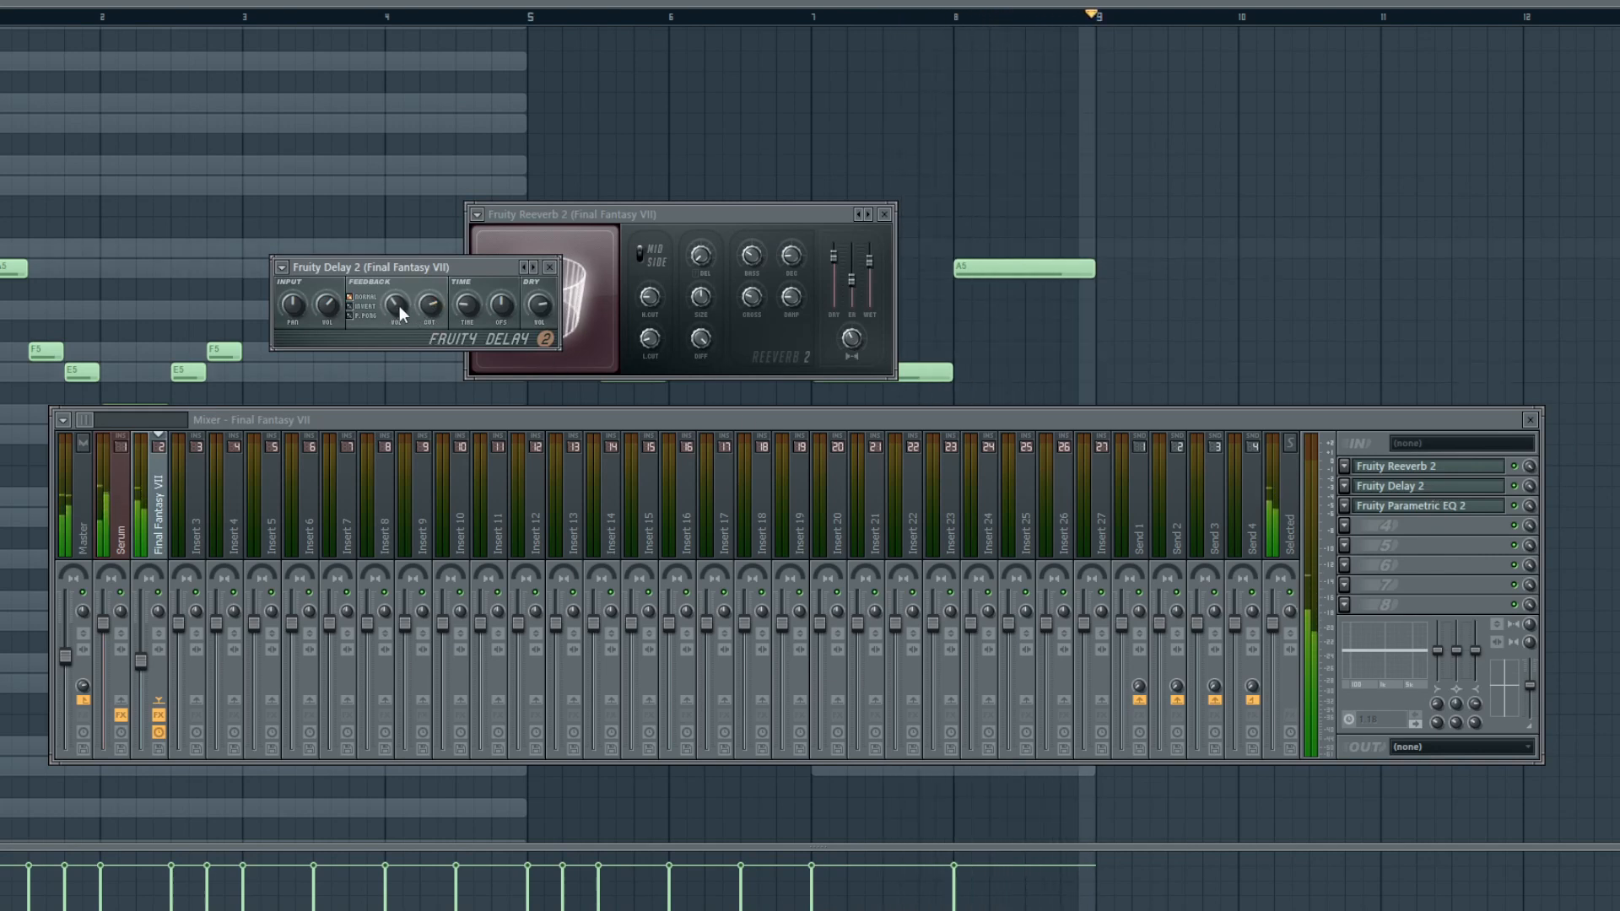
click(550, 267)
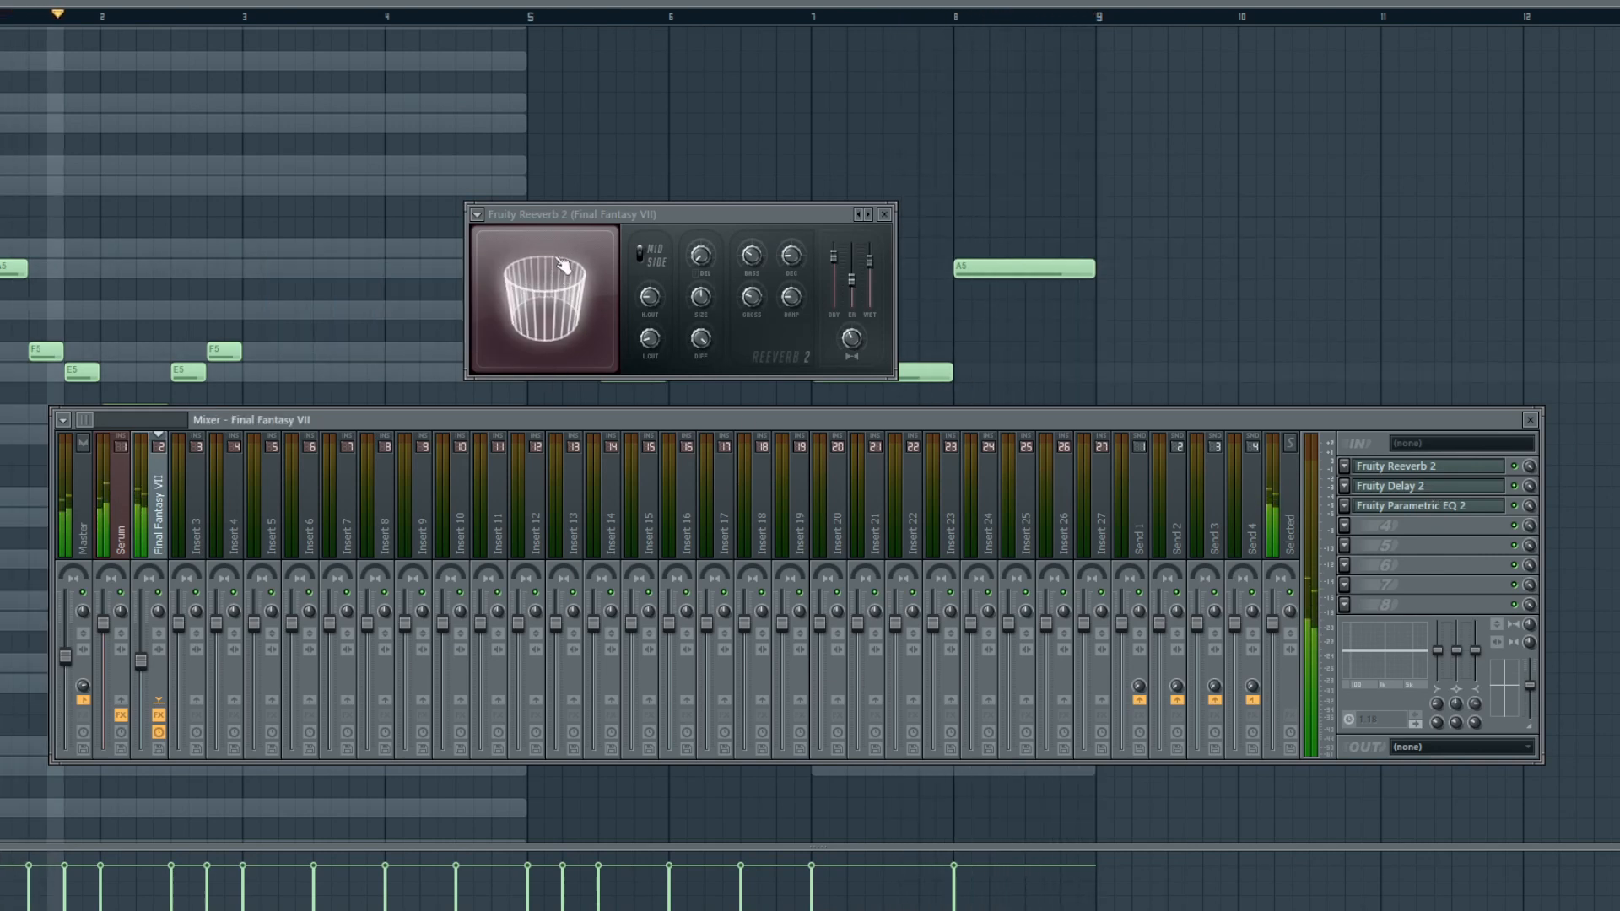
click(885, 215)
- Shorten the half-bar melody notes D5, C#5, A4, F4, E4, E5, F5 and A#5 in bars 2 to 6 to one beat each
key(F9)
drag(15, 713, 155, 589)
drag(121, 472, 148, 405)
drag(220, 460, 280, 403)
drag(332, 481, 525, 680)
drag(719, 400, 595, 342)
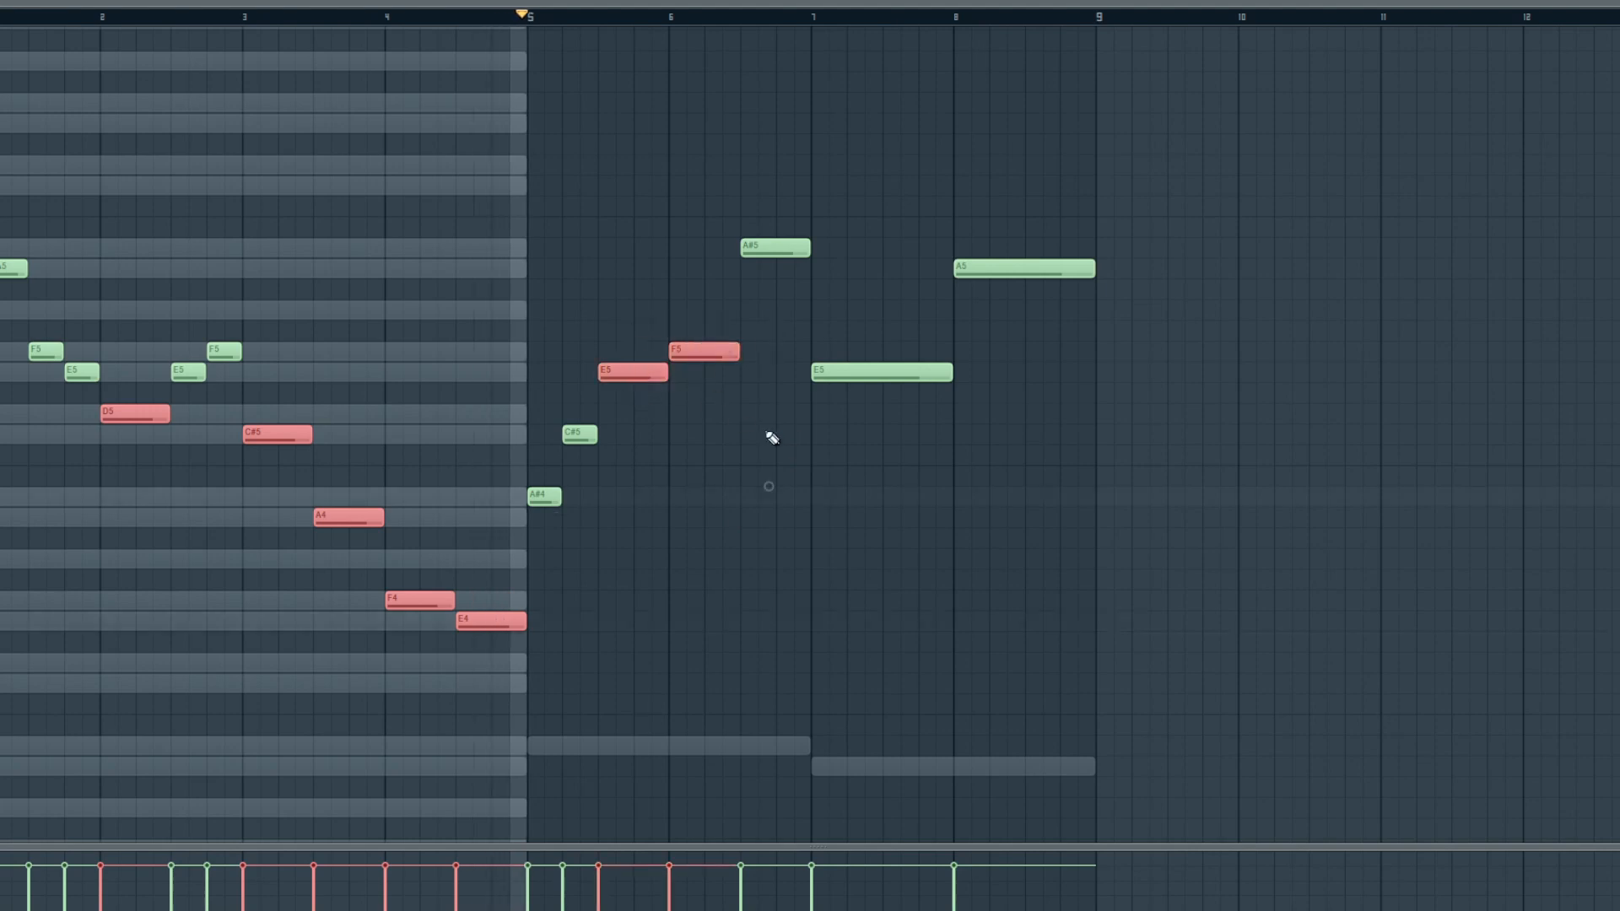
drag(730, 226, 771, 252)
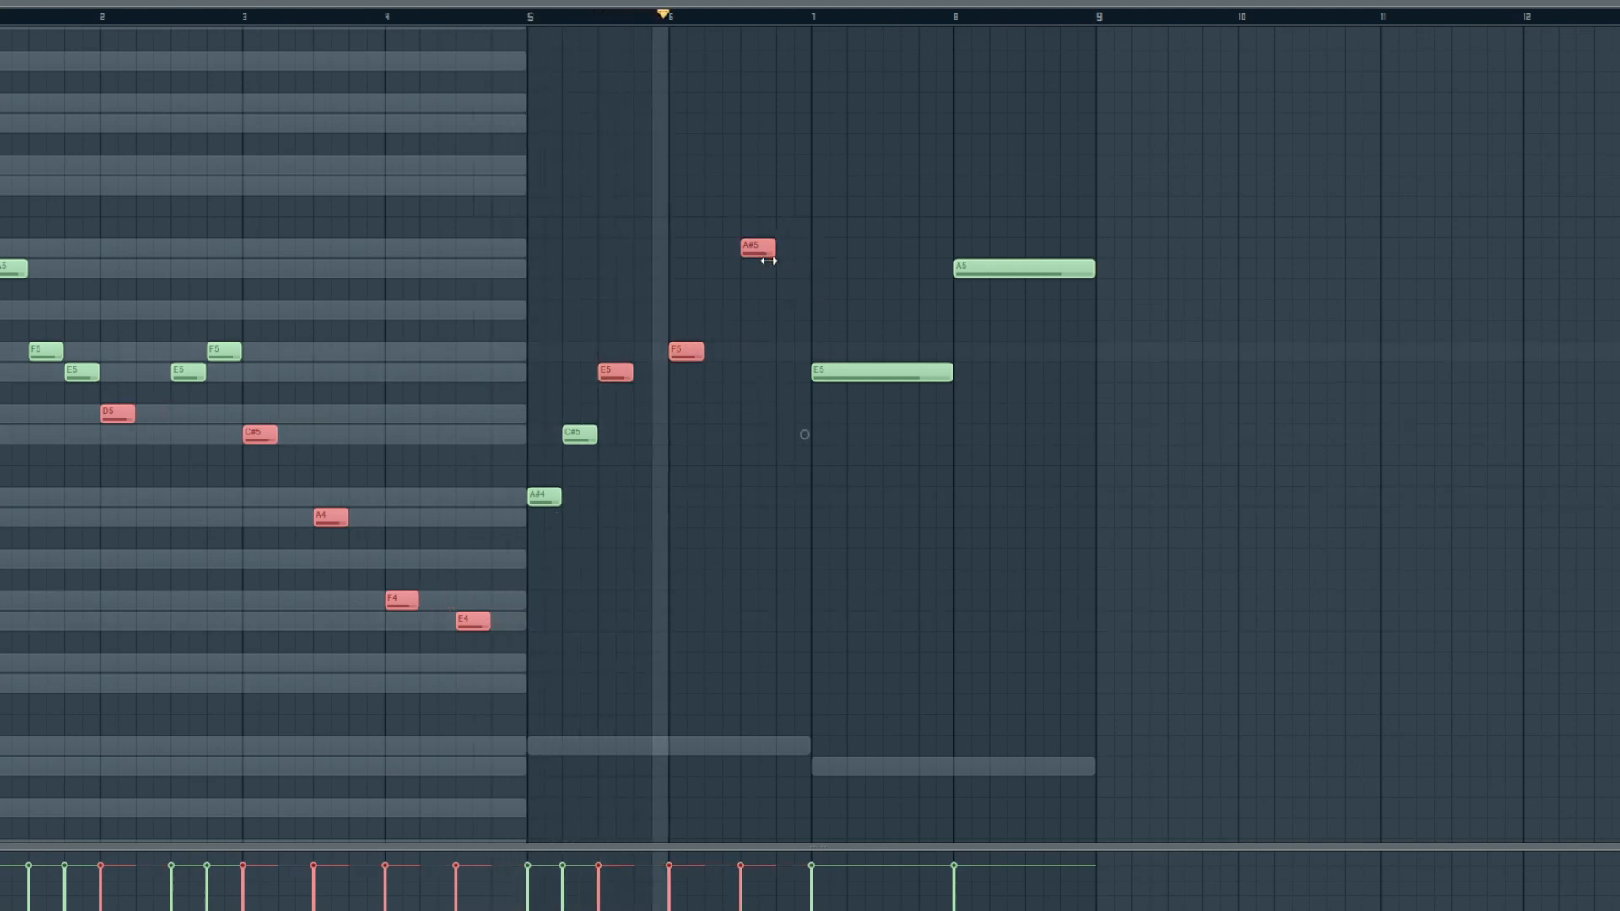
ctrl+click(738, 578)
- Shorten the long E5 in bar 7 and the long A5 in bar 8 to one beat each
drag(875, 503, 1142, 150)
drag(1093, 269, 991, 269)
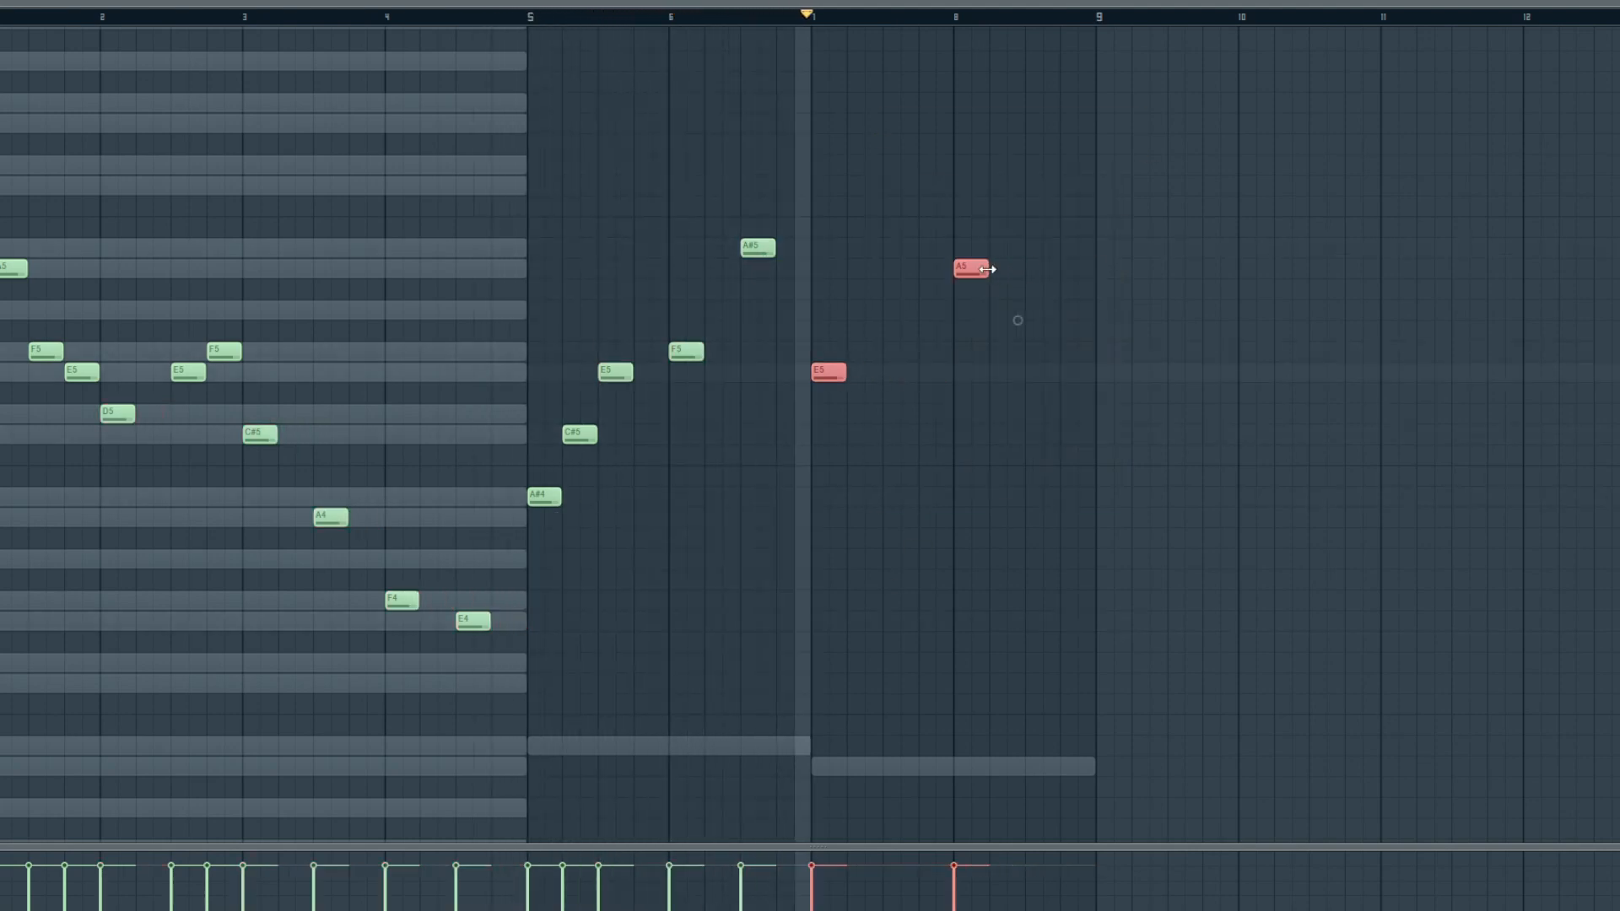
ctrl+click(877, 191)
- Review the clarinet soundfont settings of the Final Fantasy VII channel
key(F6)
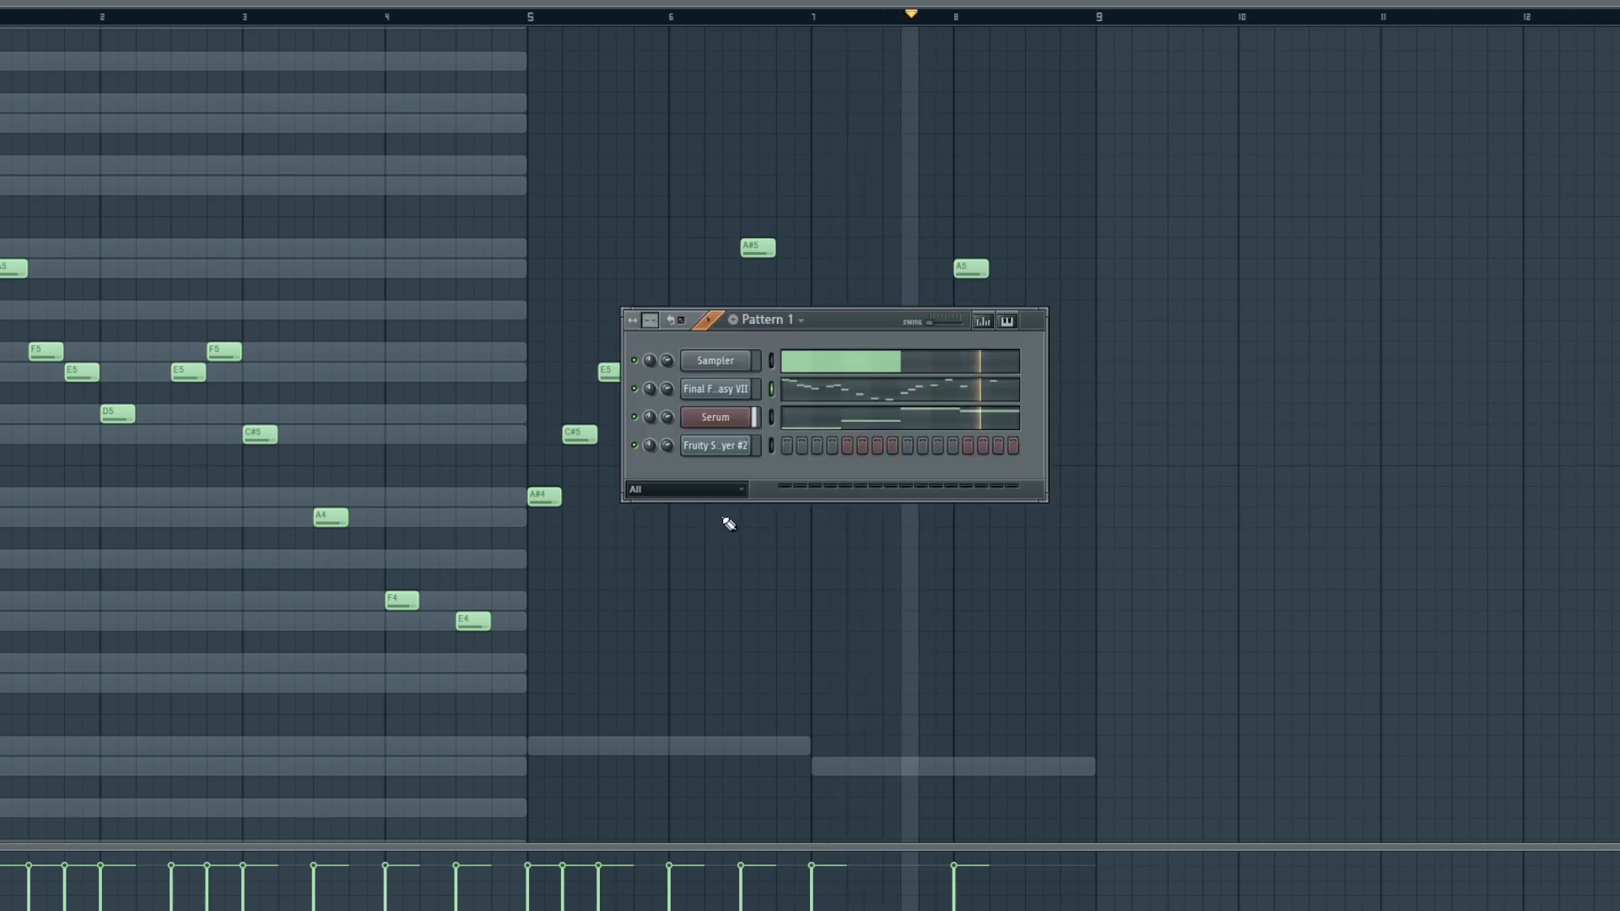
click(730, 392)
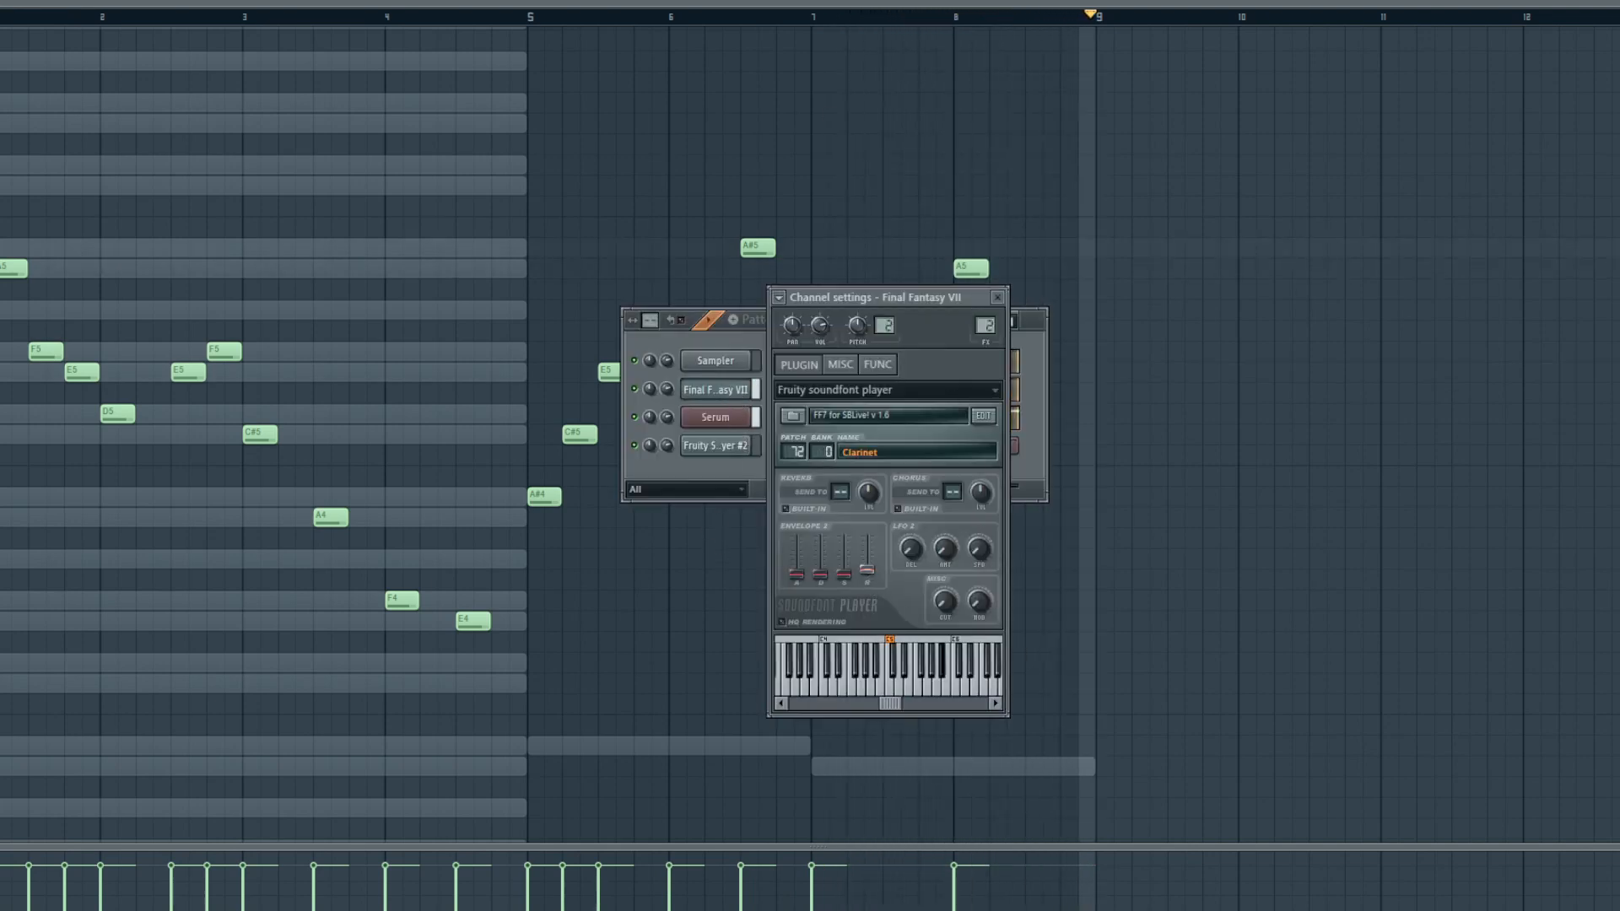
click(1003, 298)
- Lower the wet level of Fruity Reeverb 2 on the Final Fantasy VII mixer track
key(F9)
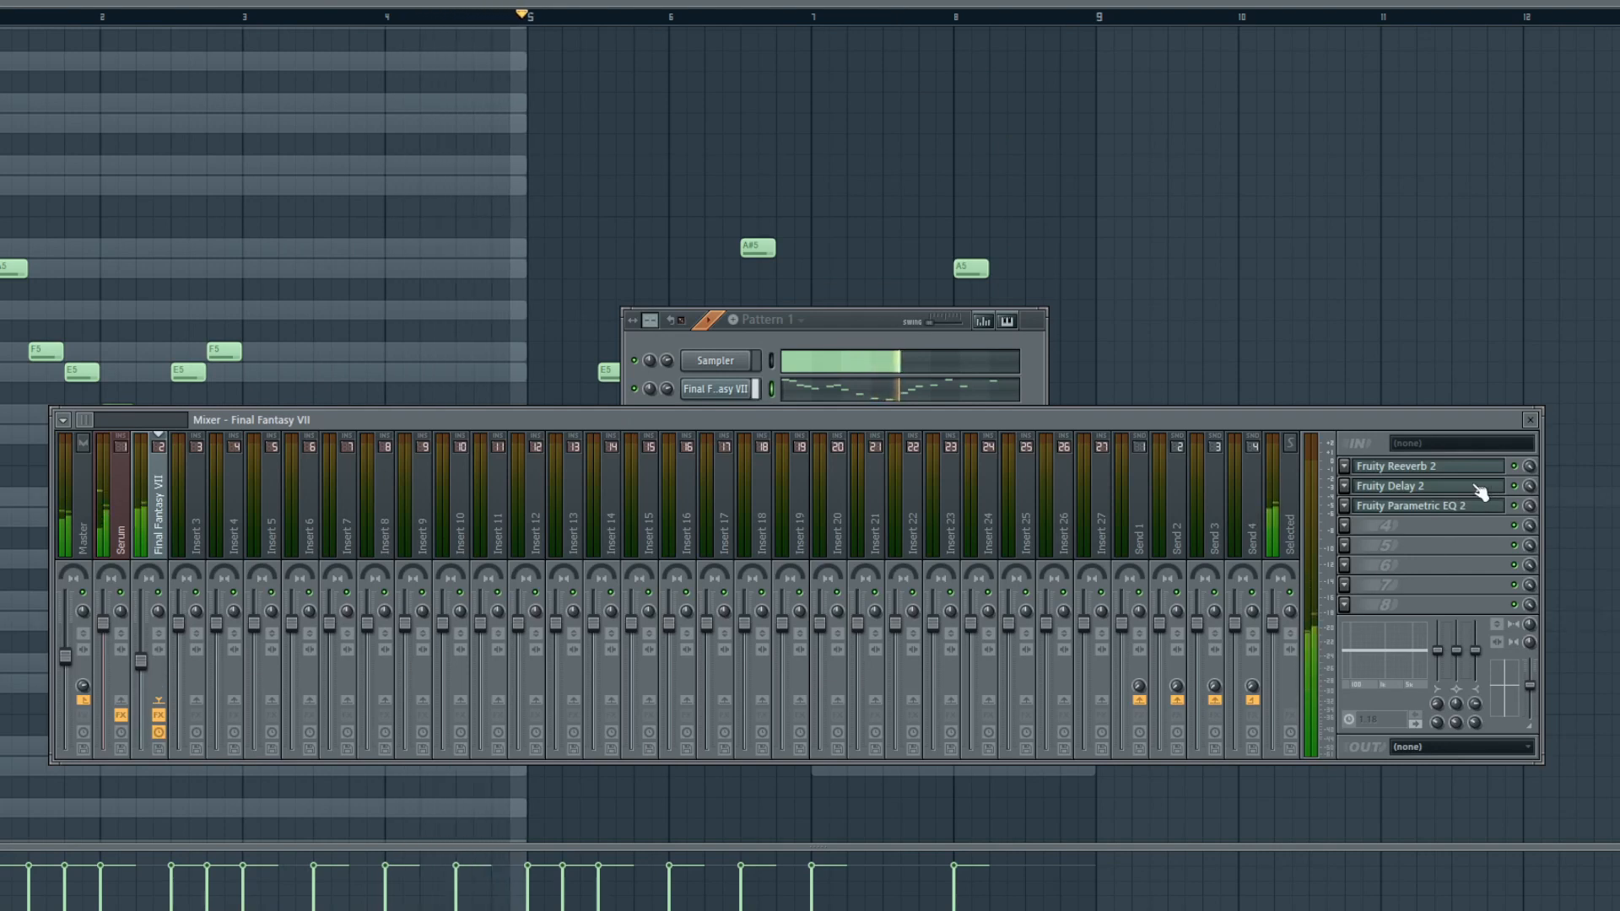
click(1421, 468)
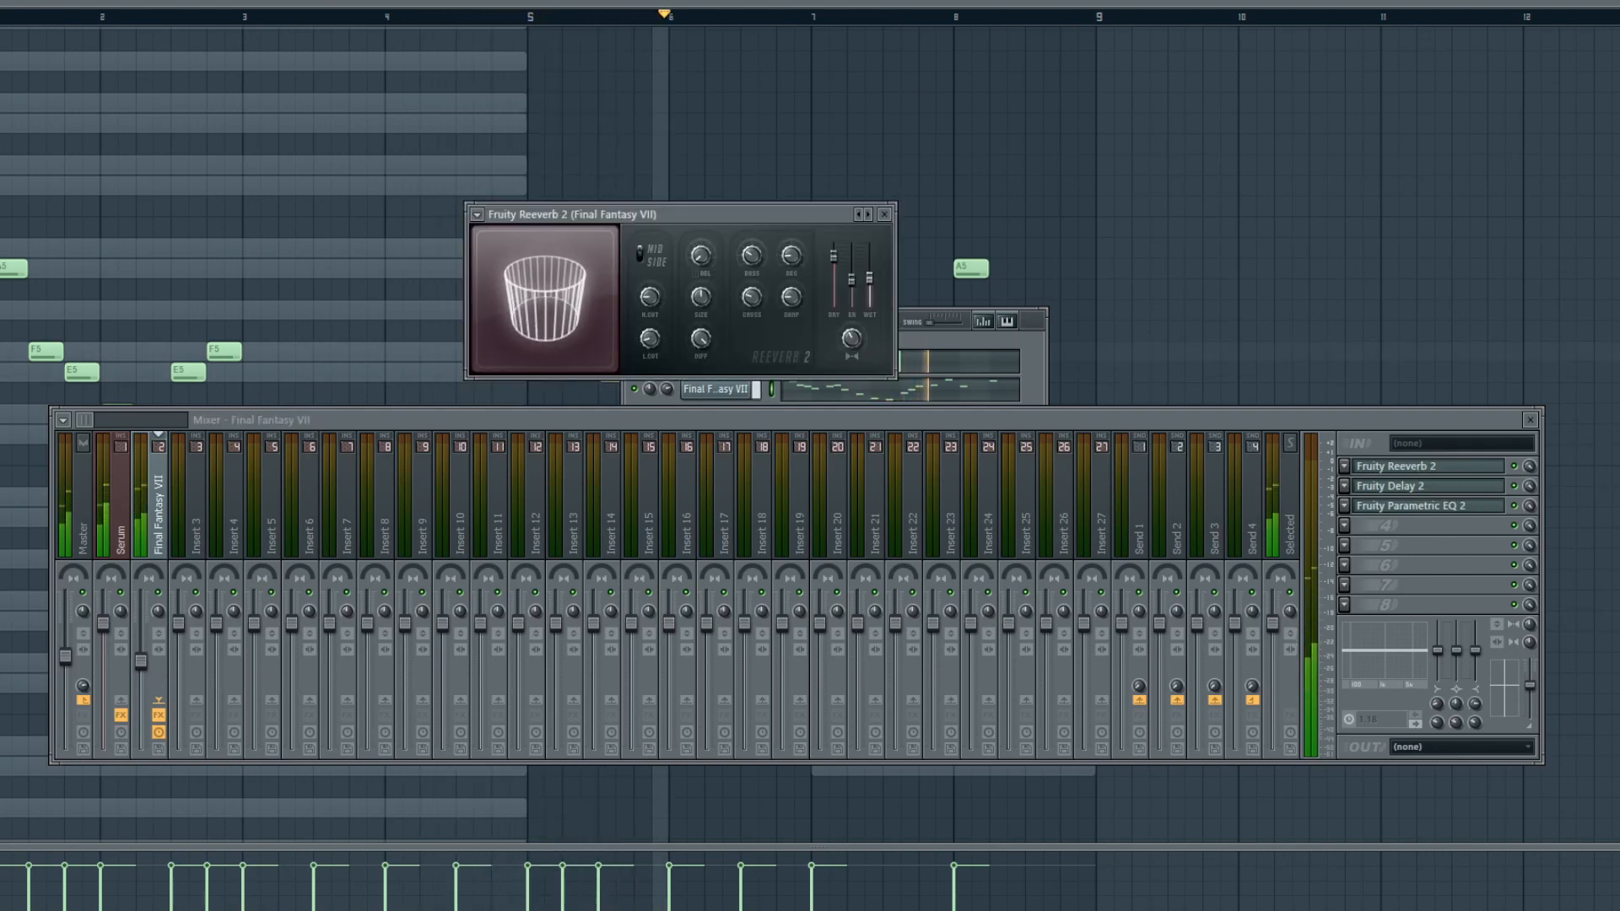
click(884, 214)
- Sweep a boosted EQ band 2 down beside the band 4 notch and cut that frequency to the minimum
click(1417, 505)
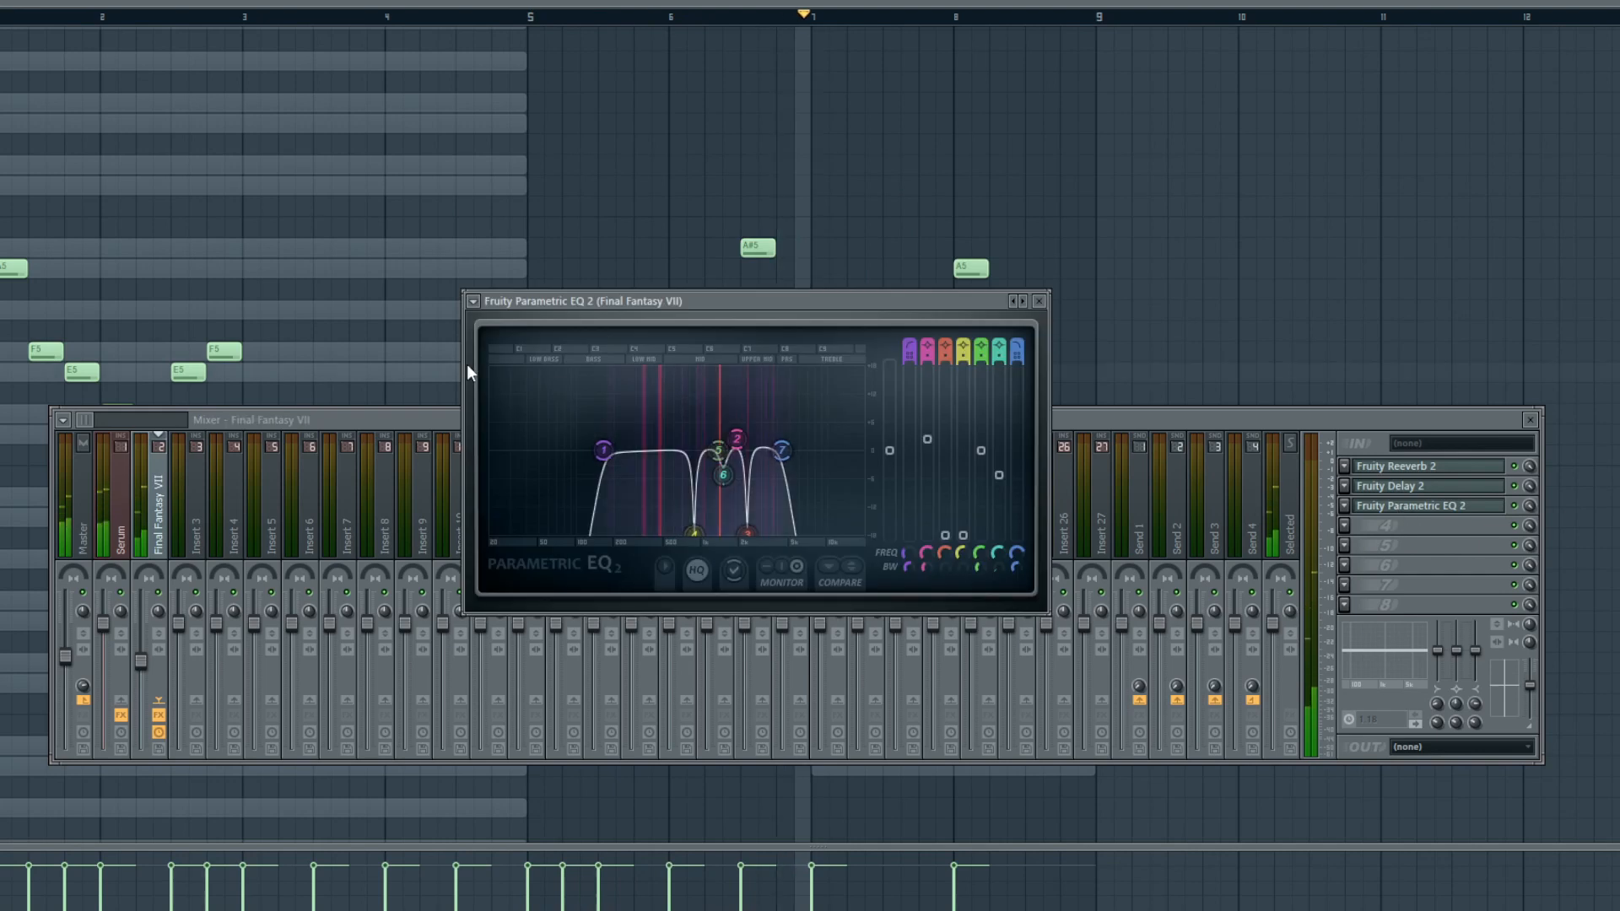
drag(736, 438, 699, 388)
drag(915, 403, 894, 454)
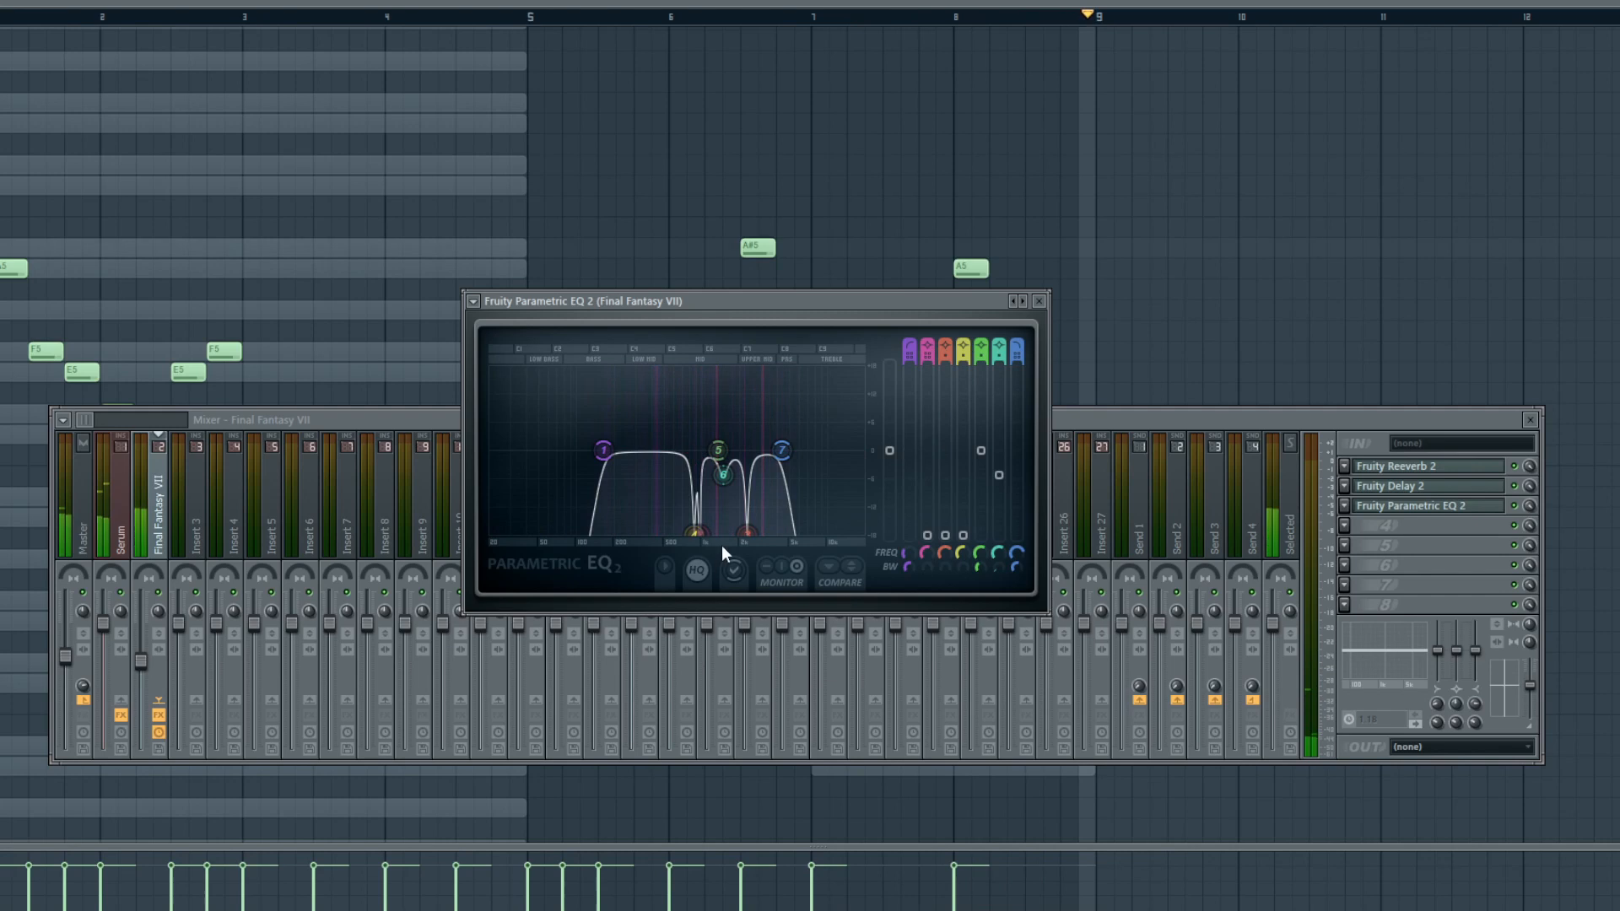
mouse_move(707, 529)
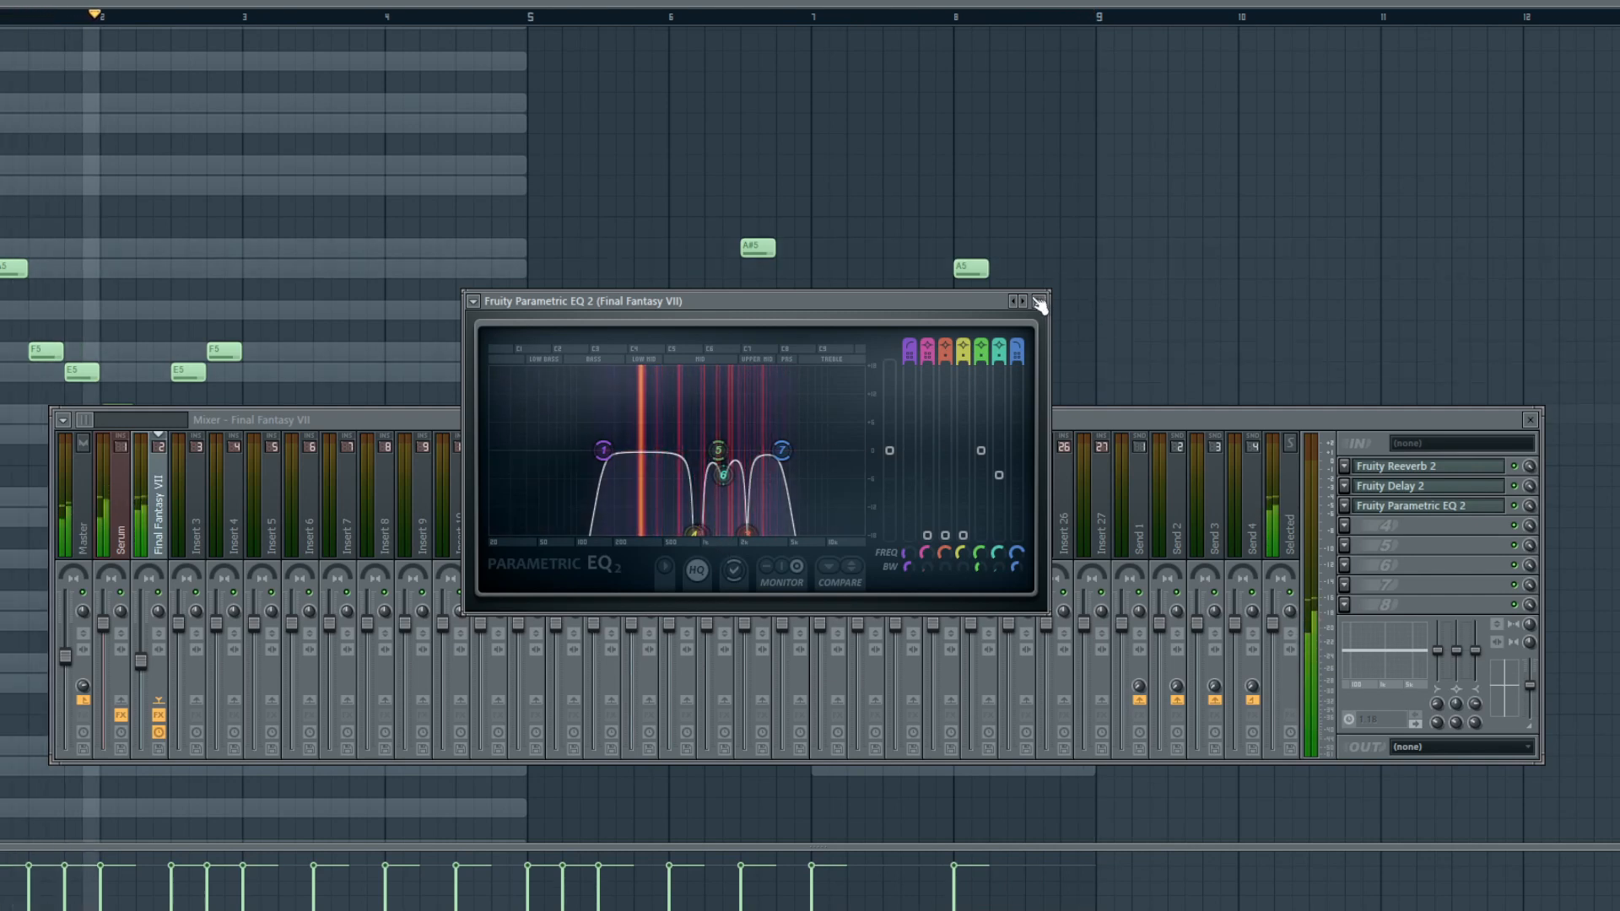
key(Escape)
- Raise the Final Fantasy VII mixer track's volume slightly while listening to it against the Serum chords
drag(141, 661, 141, 651)
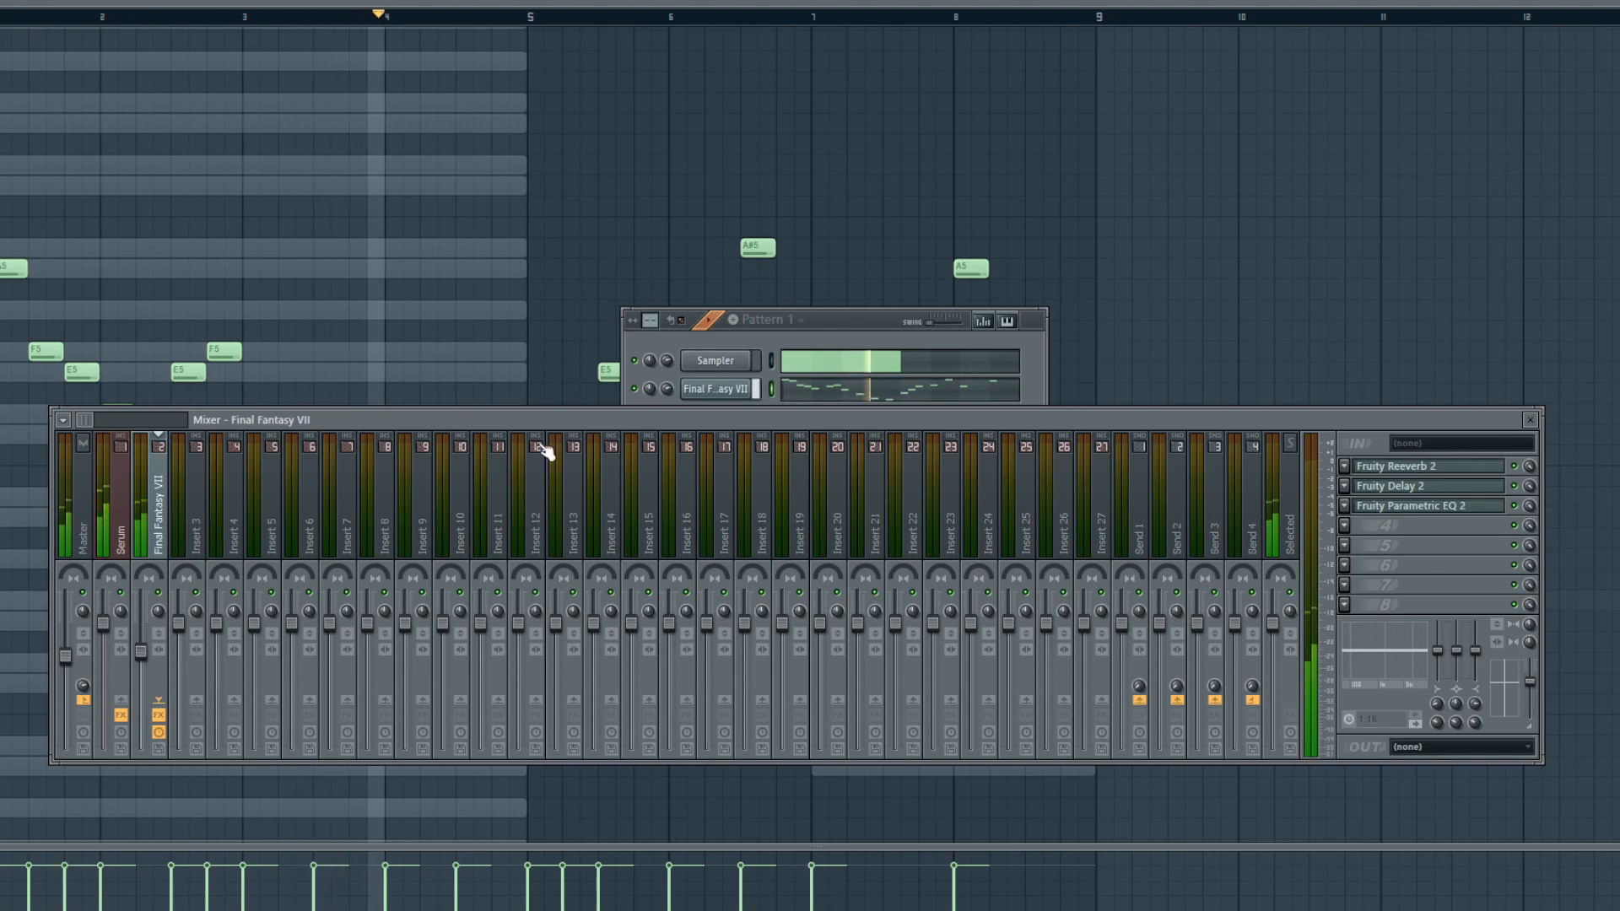
drag(141, 651, 140, 641)
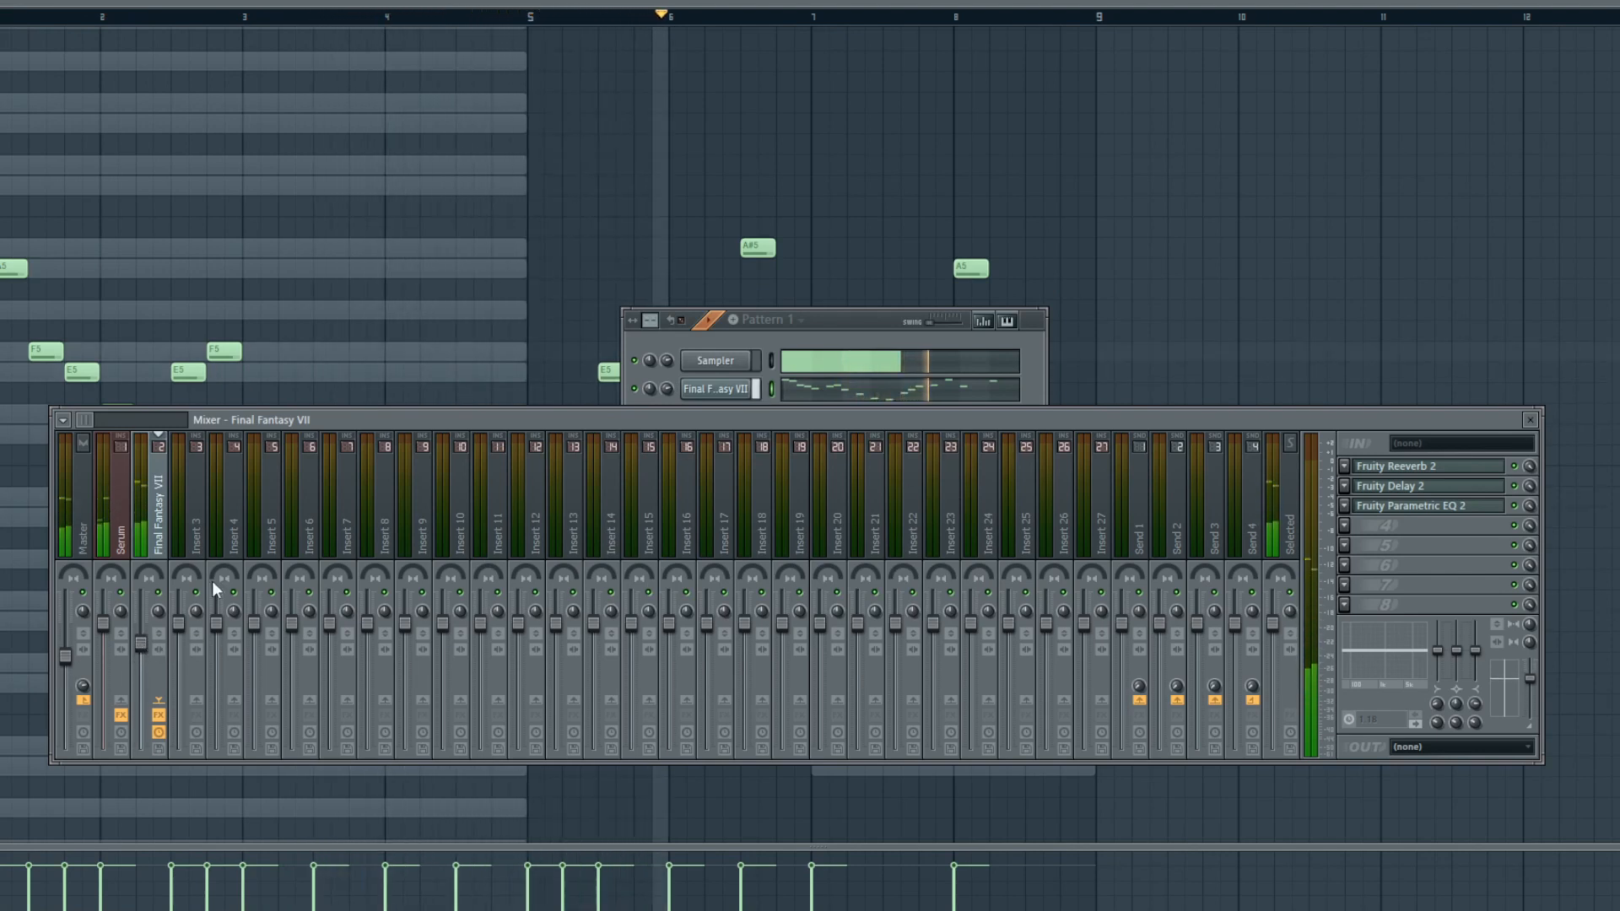
click(596, 230)
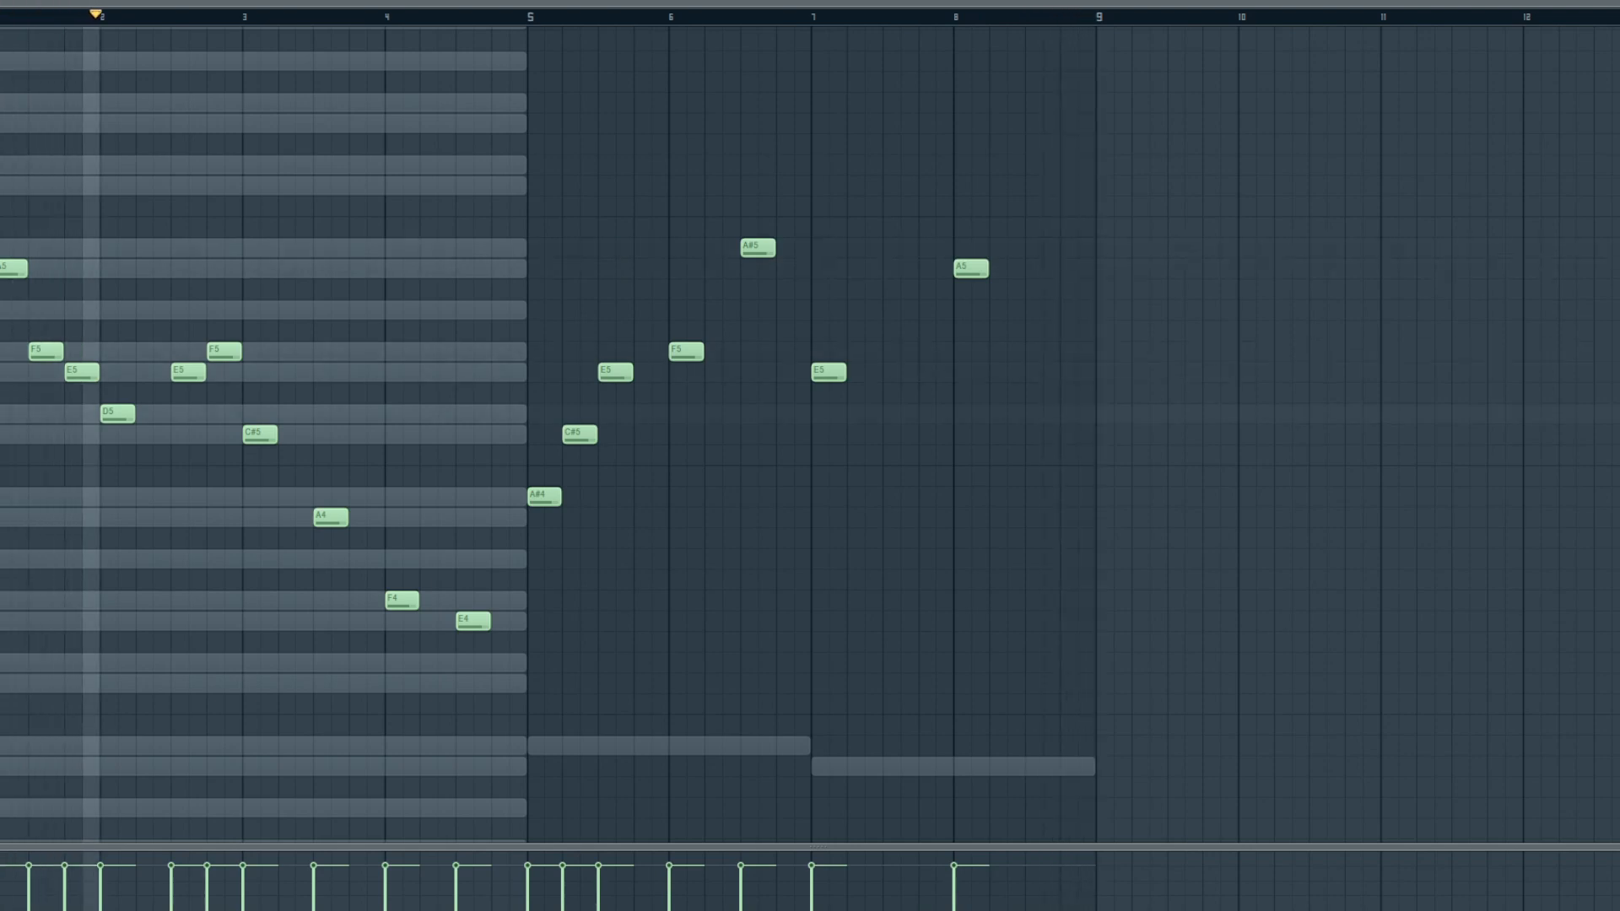
key(F9)
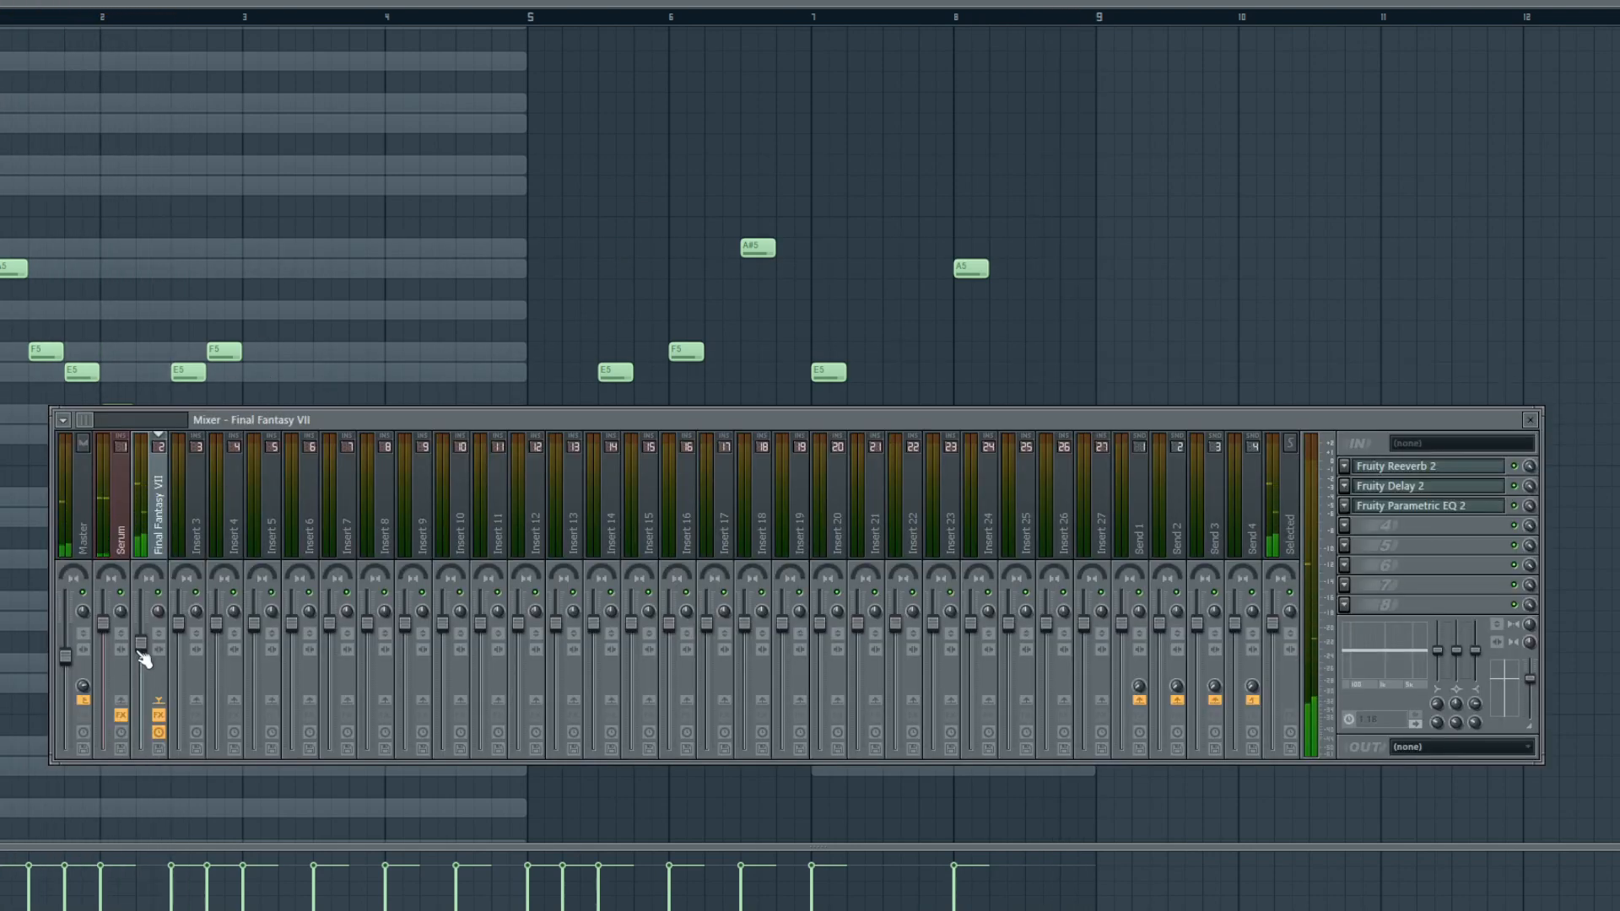
- Add another Fruity Soundfont Player channel and open the soundfont channel's settings
click(2, 2)
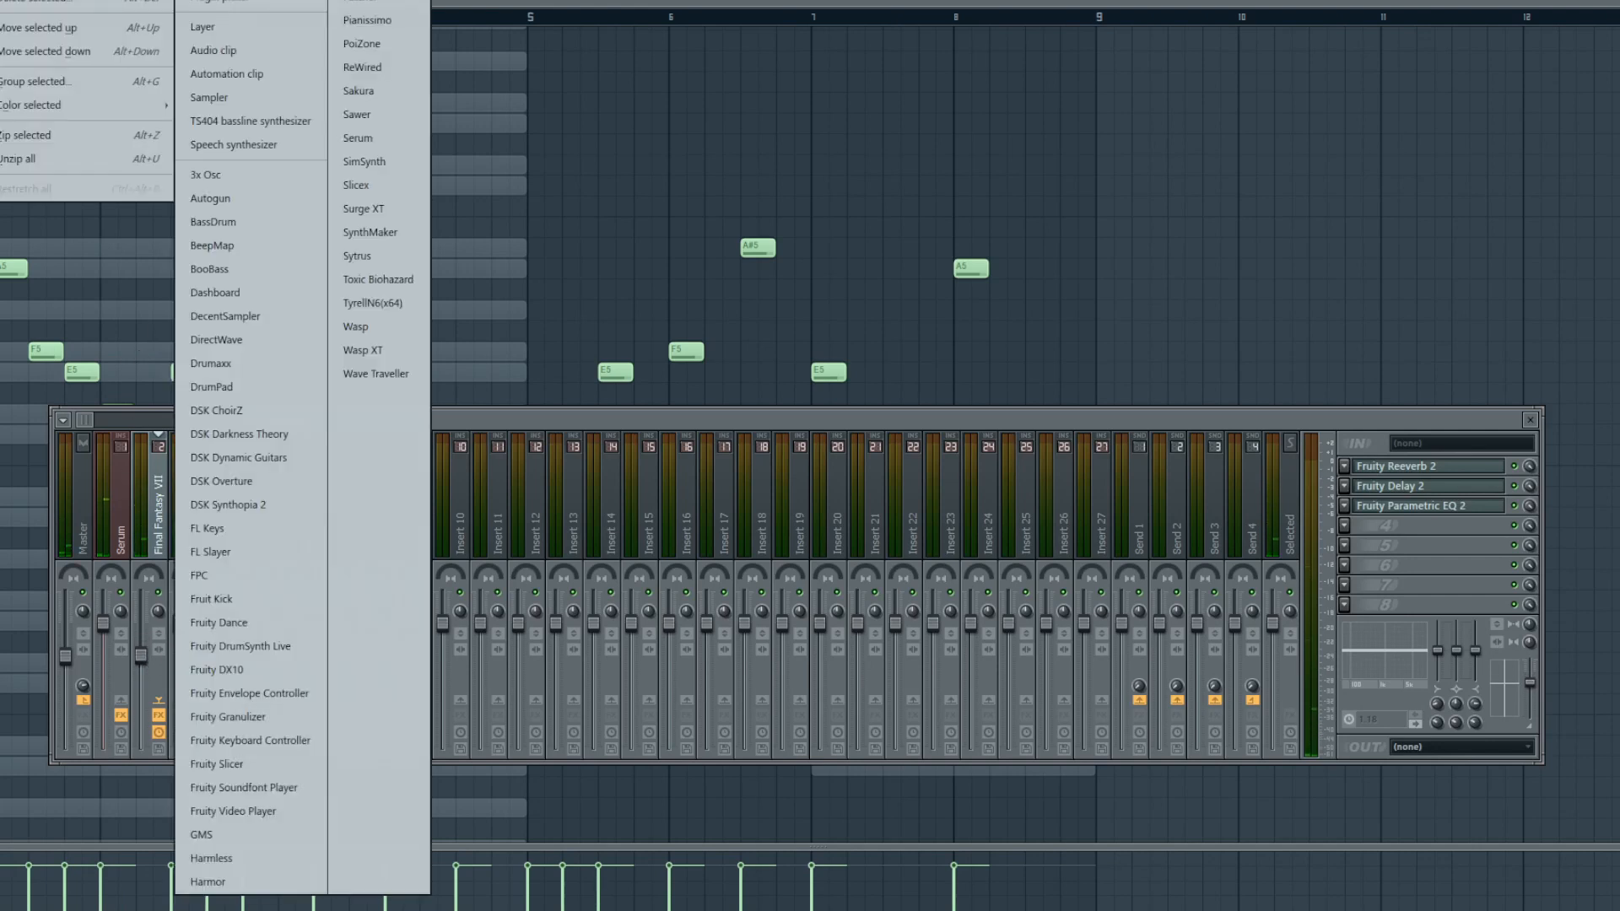
click(269, 788)
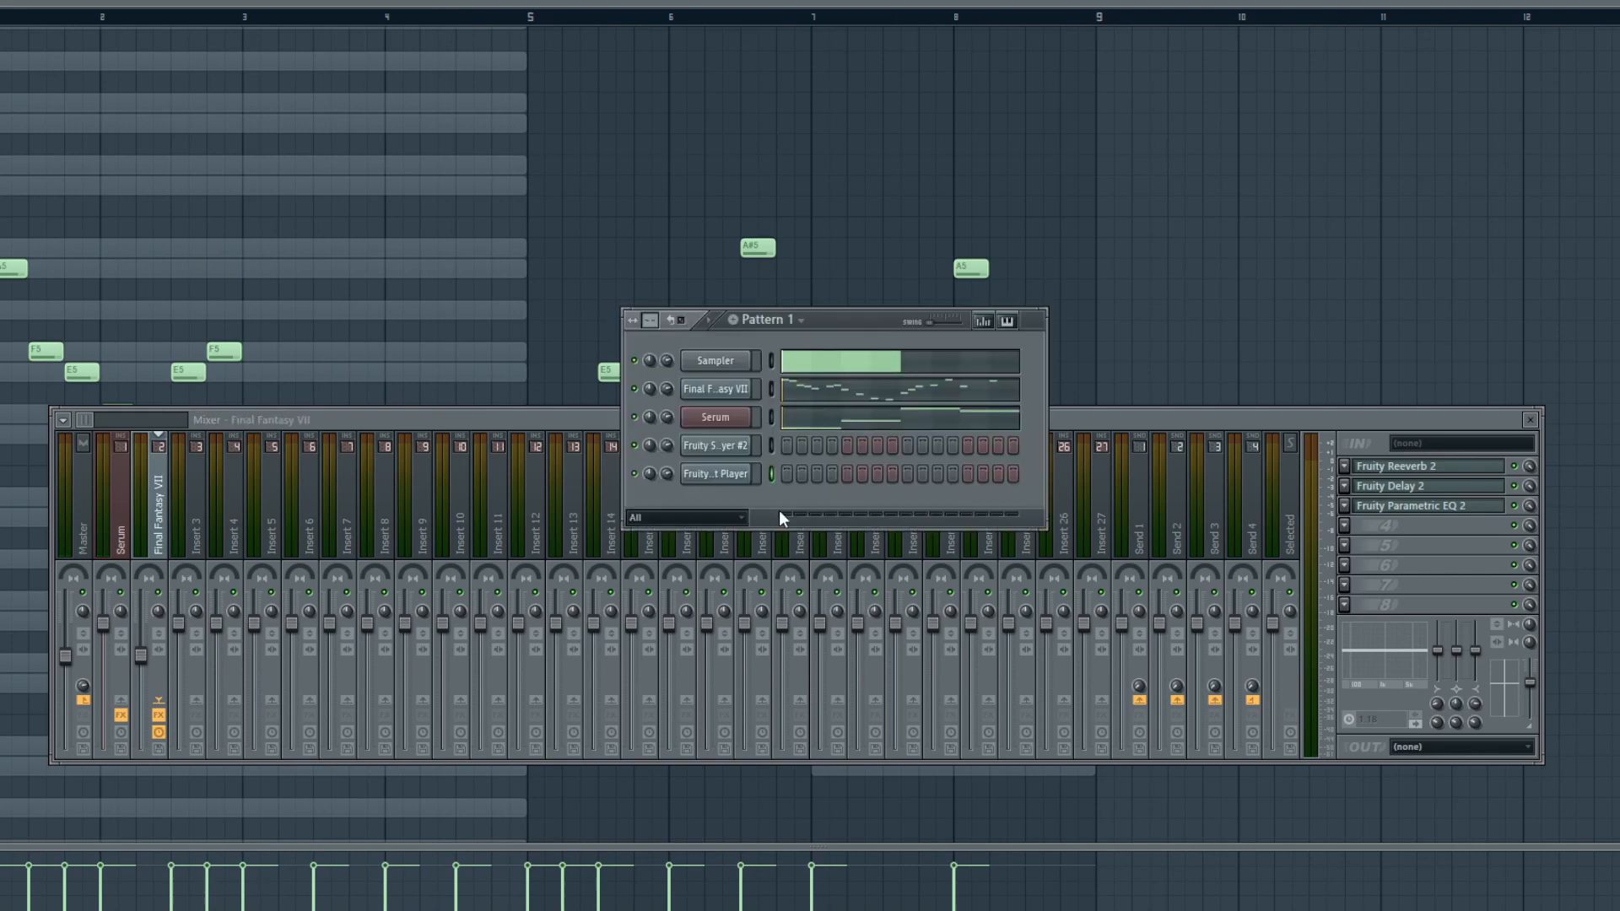
click(739, 476)
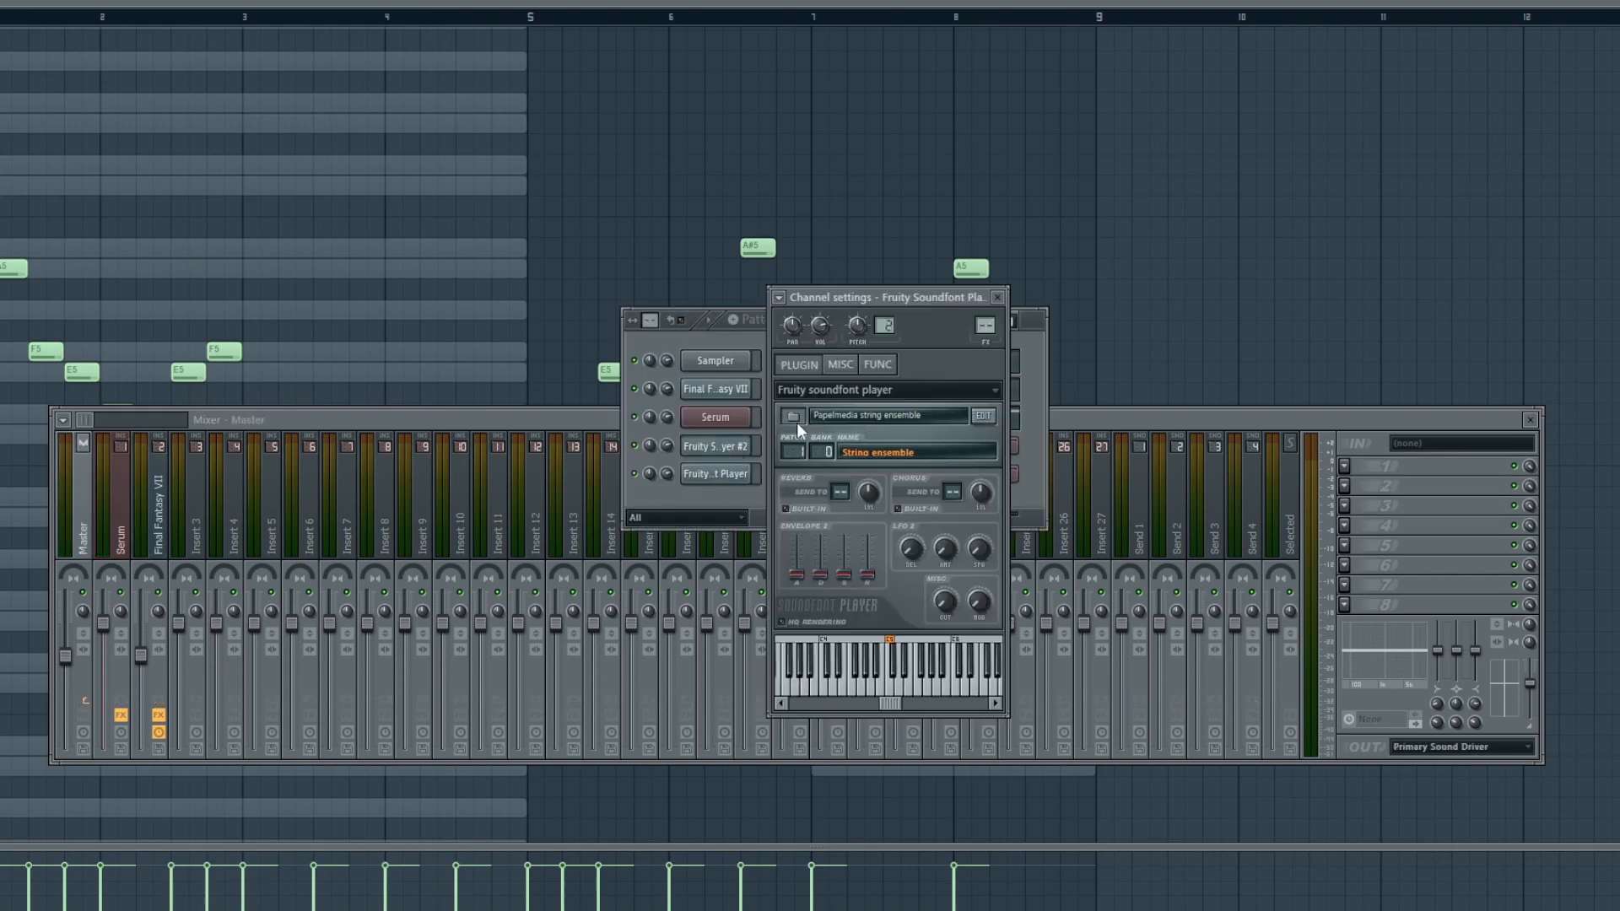
- Load Final Fantasy VII.sf2 from the Final Fantasy Soundfonts folder into the spare soundfont channel
click(796, 422)
scroll(810, 473, down, 5)
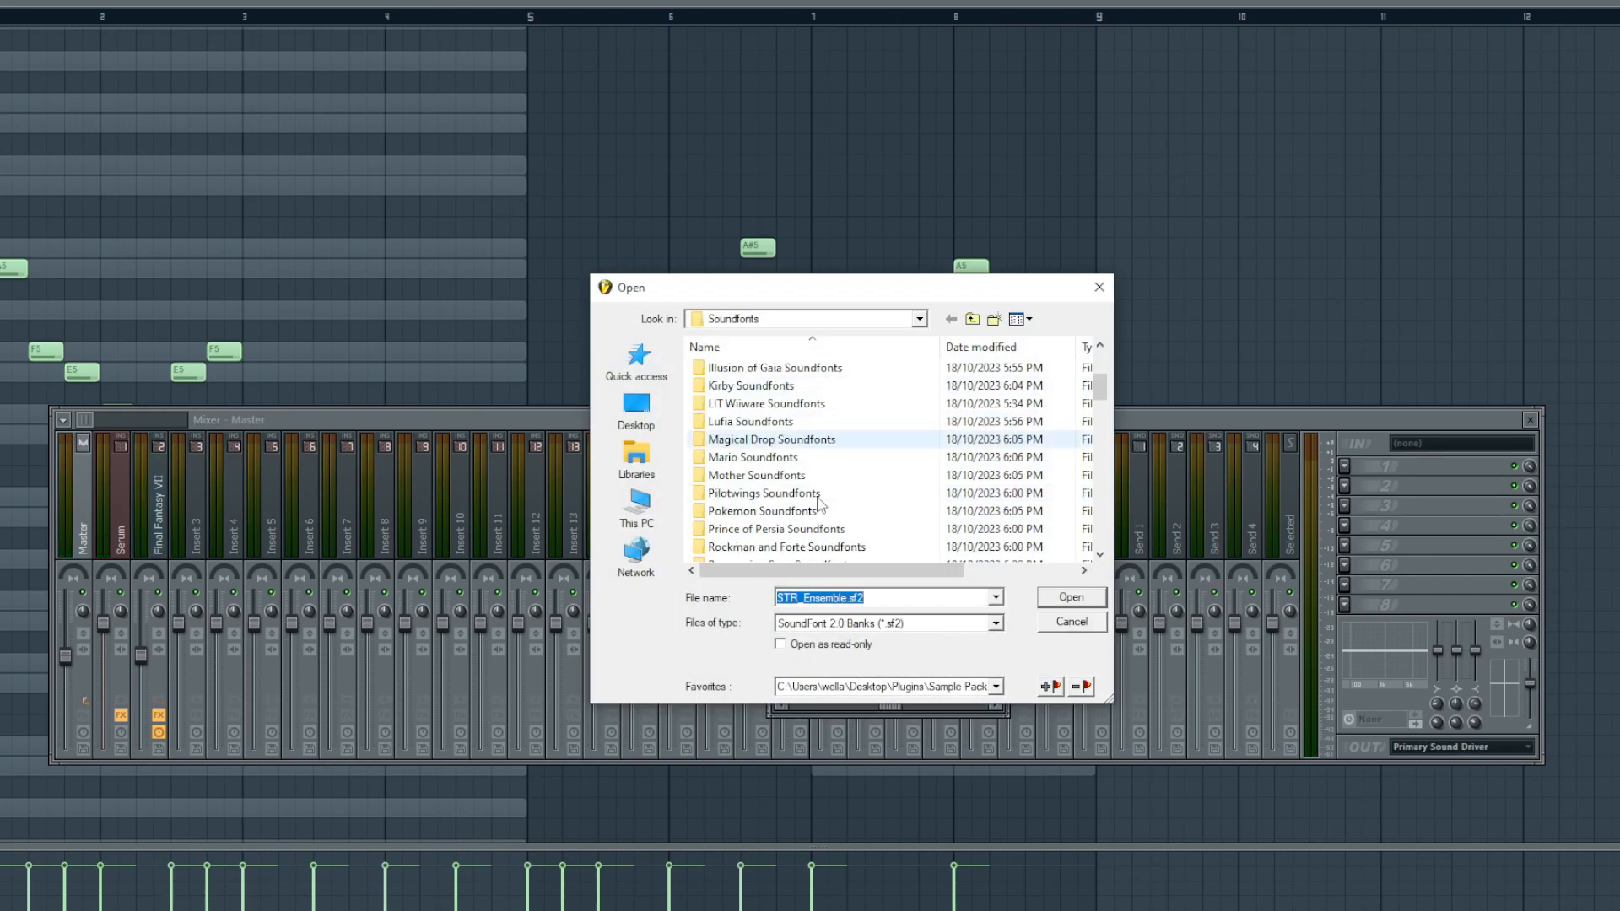
scroll(819, 504, down, 3)
scroll(816, 498, up, 5)
scroll(817, 498, up, 1)
double_click(792, 477)
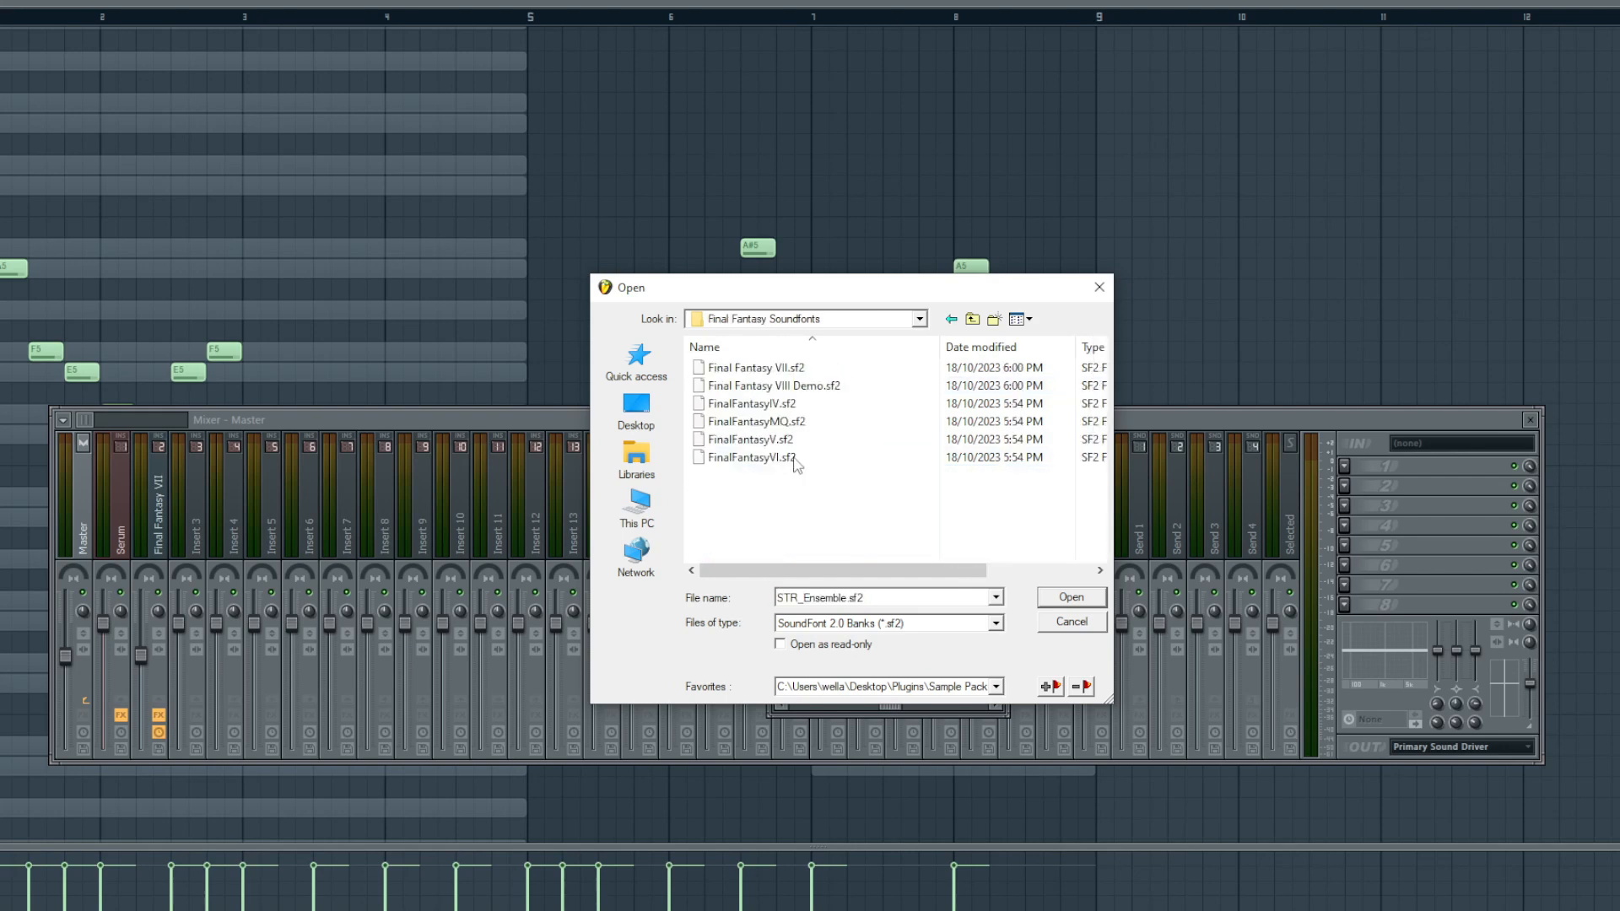
double_click(768, 370)
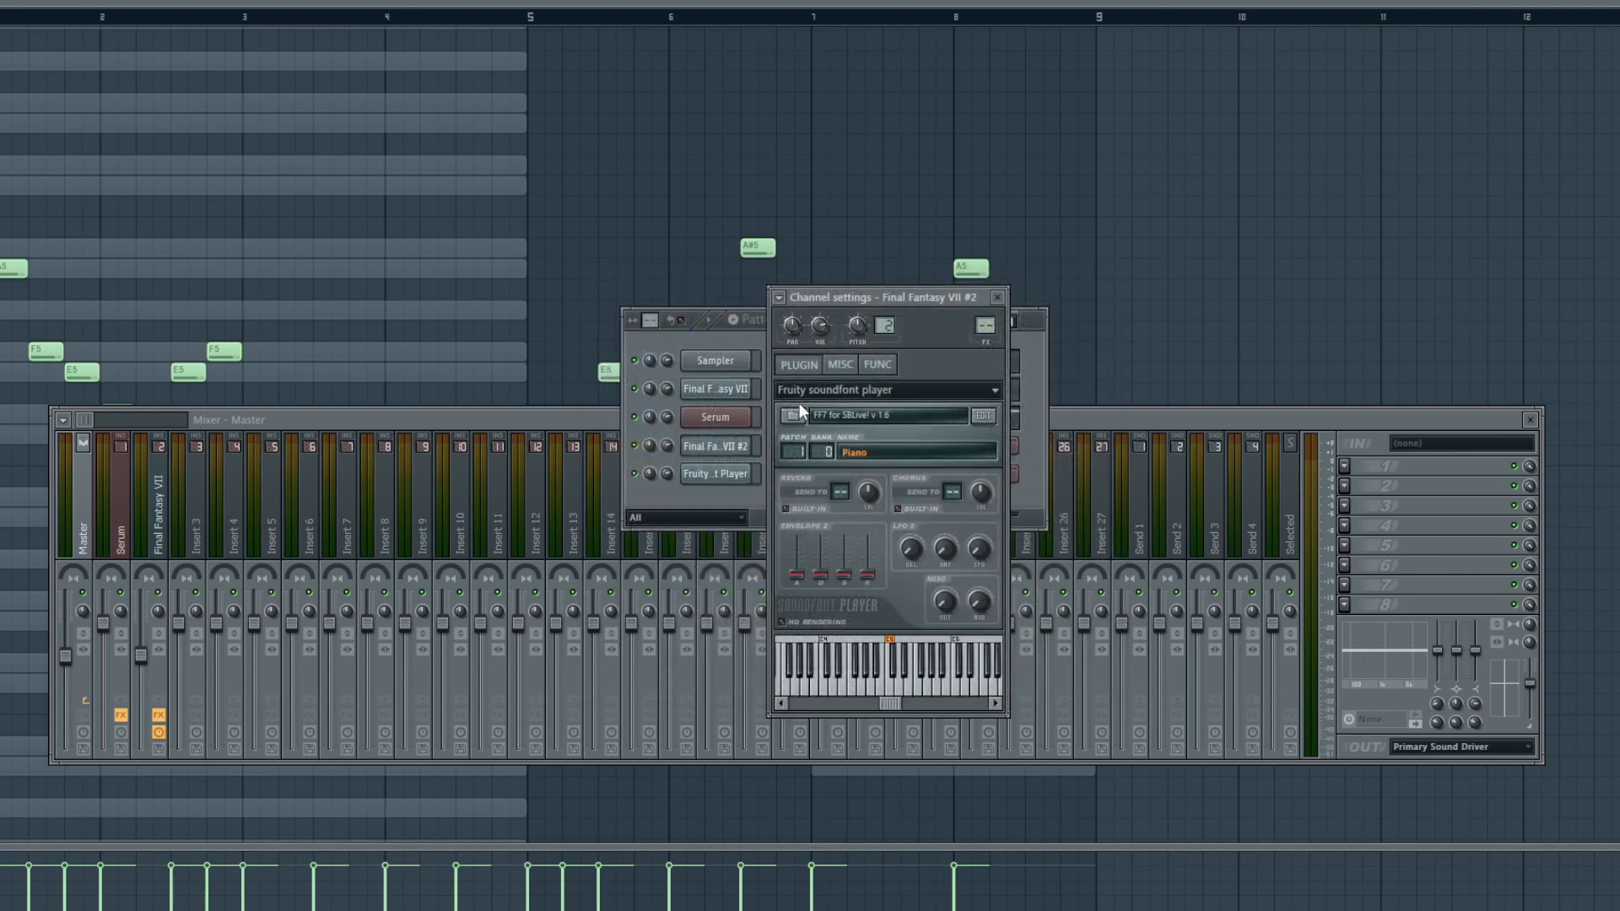
- Choose the Harp patch for Final Fantasy VII #2 and raise its envelope release slightly
click(858, 452)
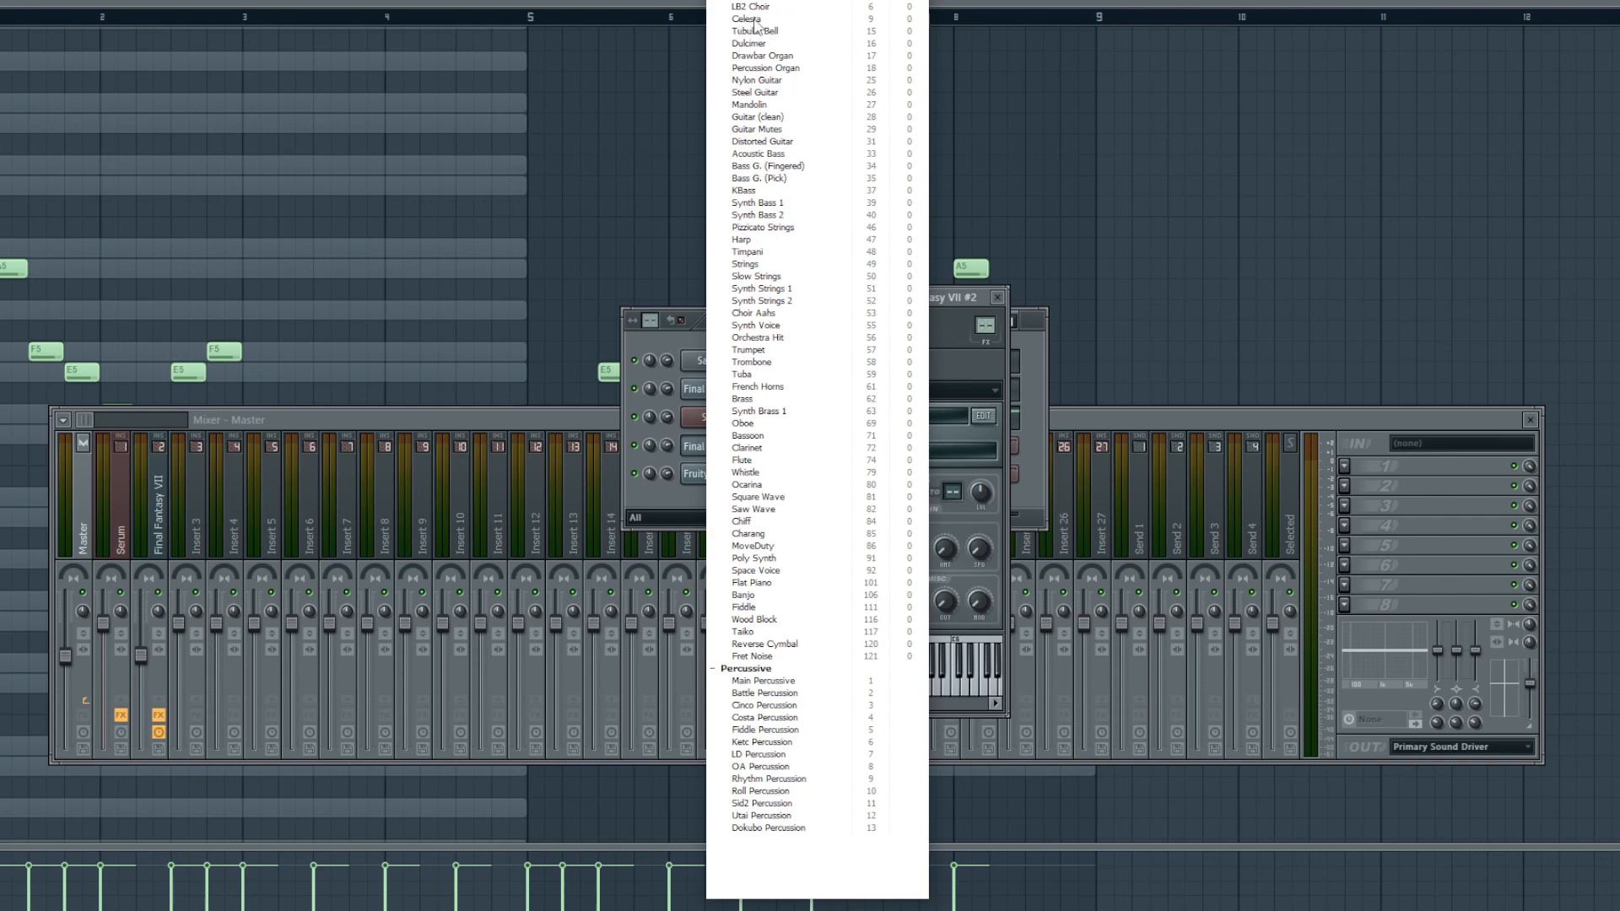
click(746, 243)
click(746, 244)
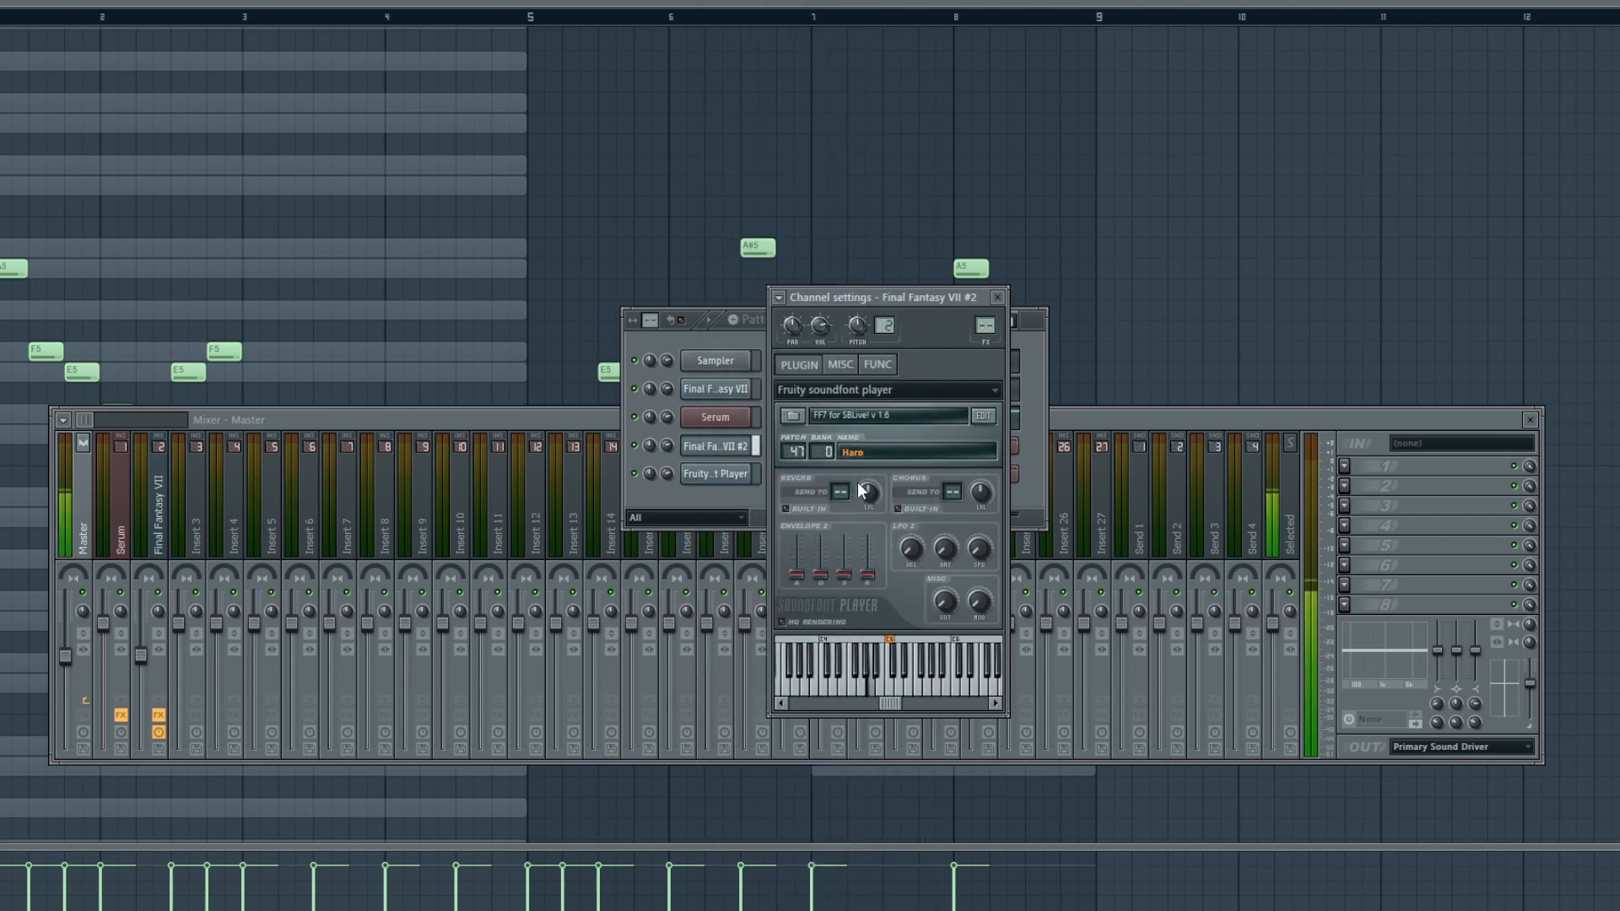
drag(867, 575, 868, 571)
click(997, 297)
- Switch the piano roll to Final Fantasy VII #2 and place one-beat A3, A#3 and C#4 notes in bar 1
click(253, 2)
click(190, 4)
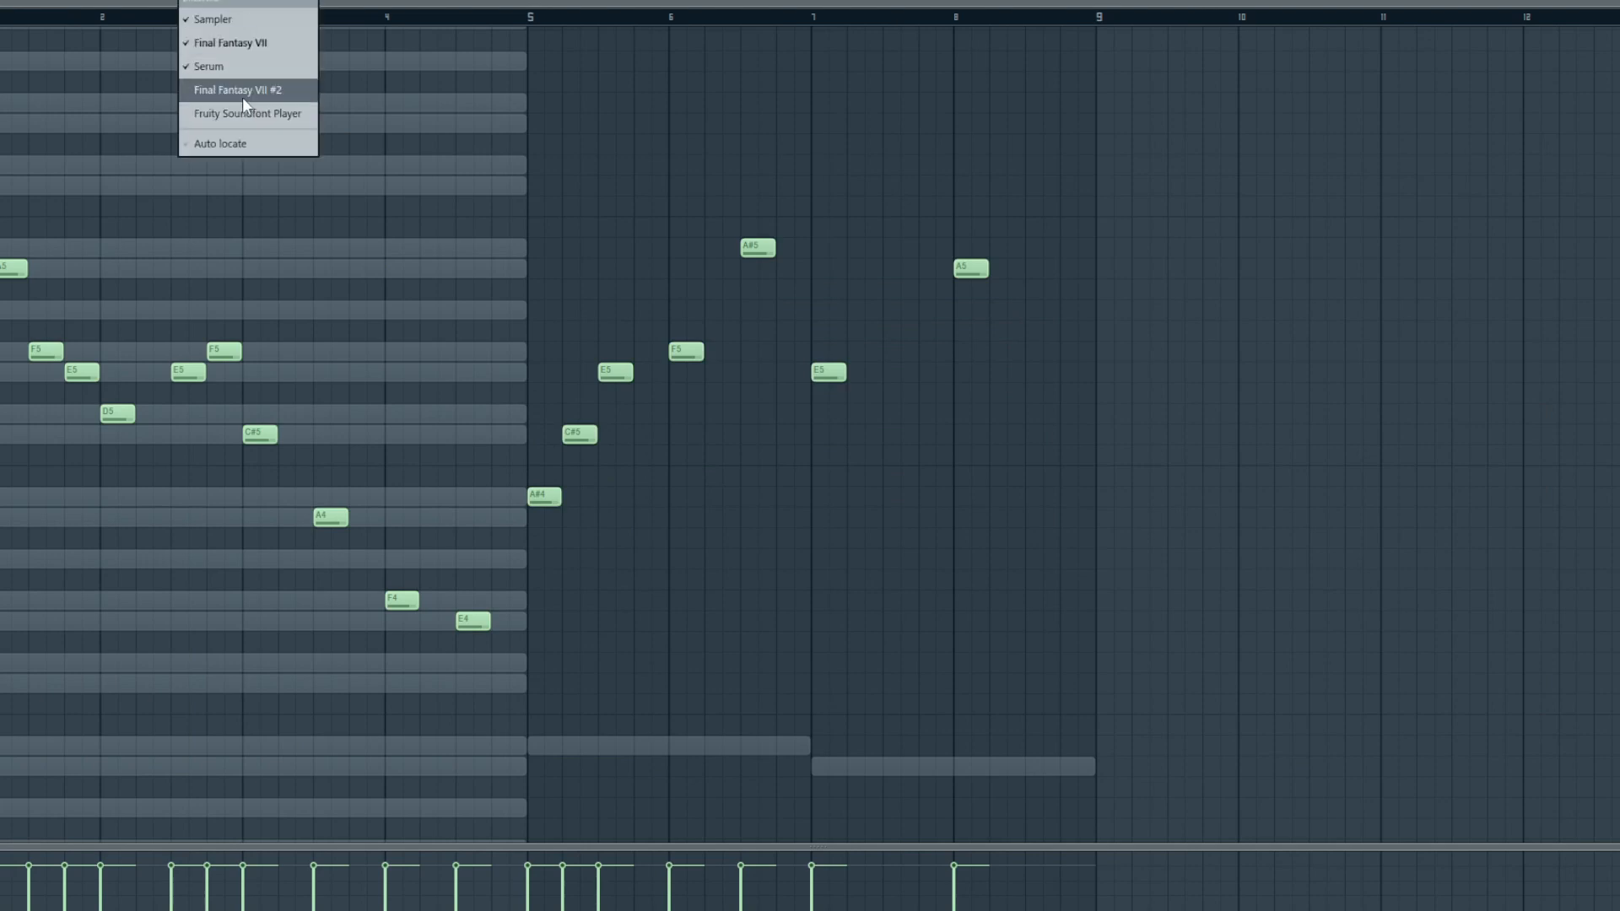
click(245, 100)
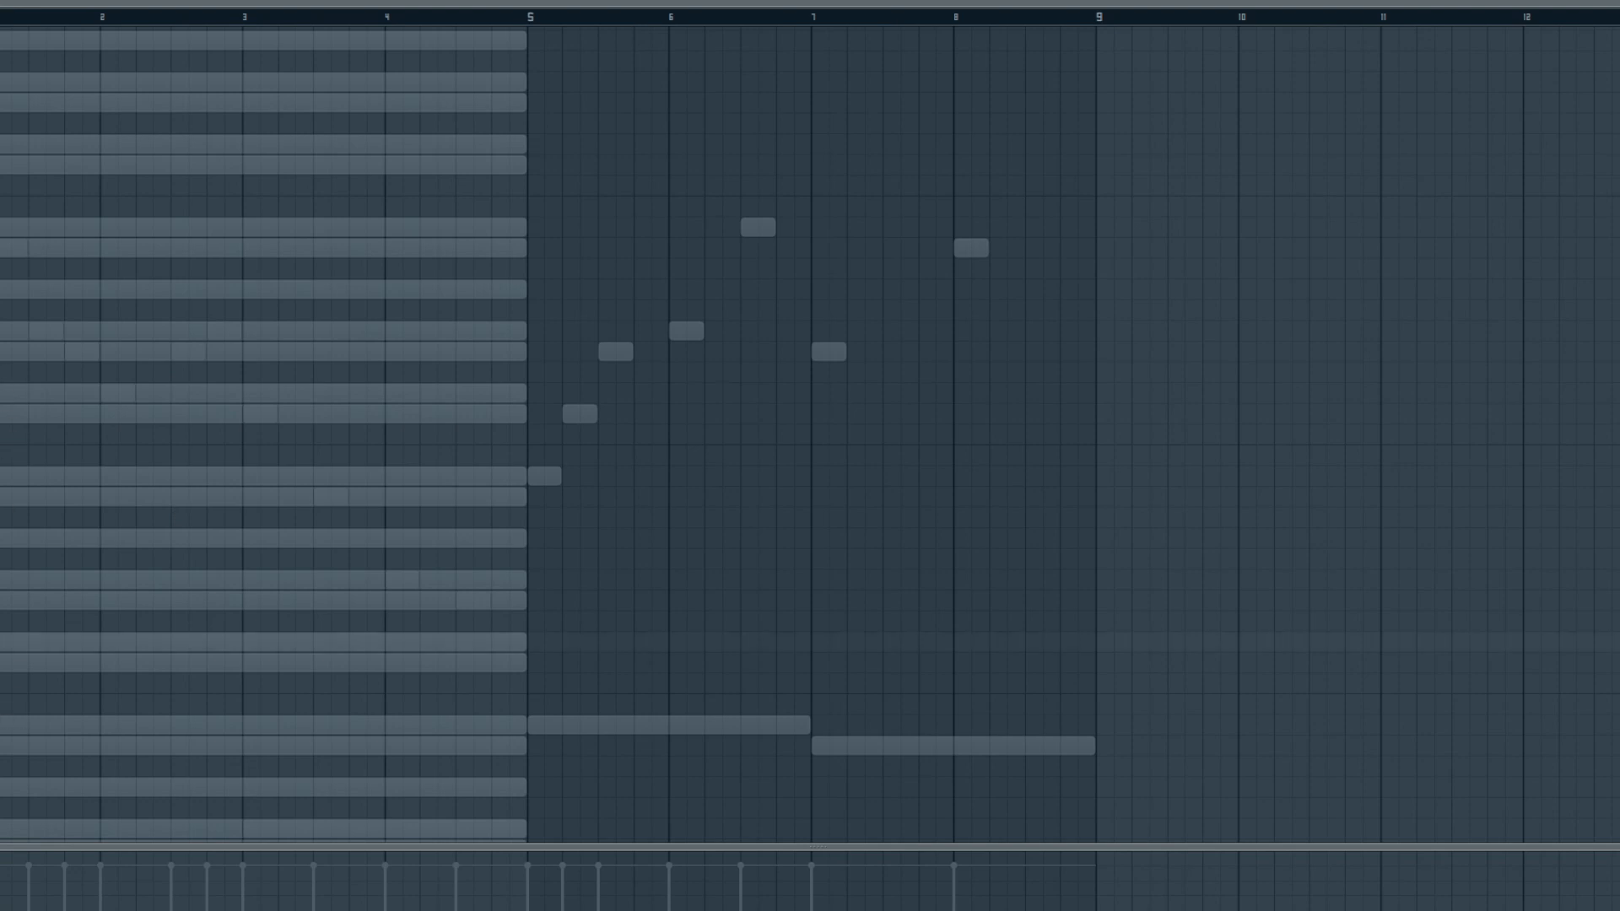
click(3, 744)
click(23, 724)
click(71, 664)
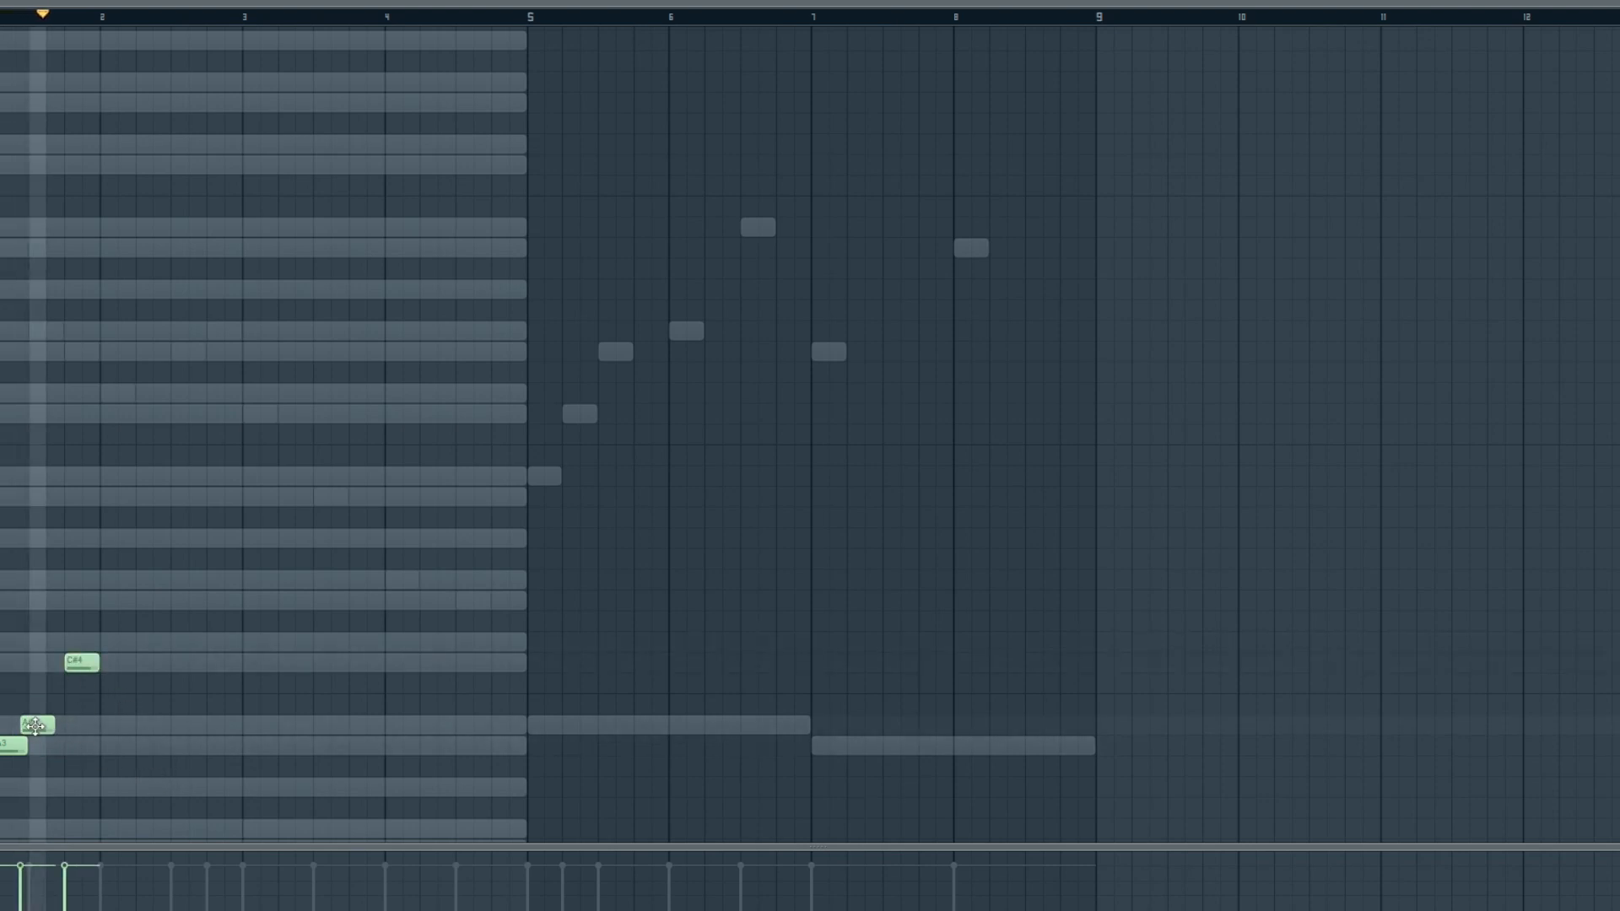
- Repeat the harp figure in bar 2 with one-beat D4, A3, A#3 and C#4 notes
key(ctrl+a)
key(space)
click(118, 641)
key(ctrl+b)
click(264, 633)
scroll(275, 717, down, 3)
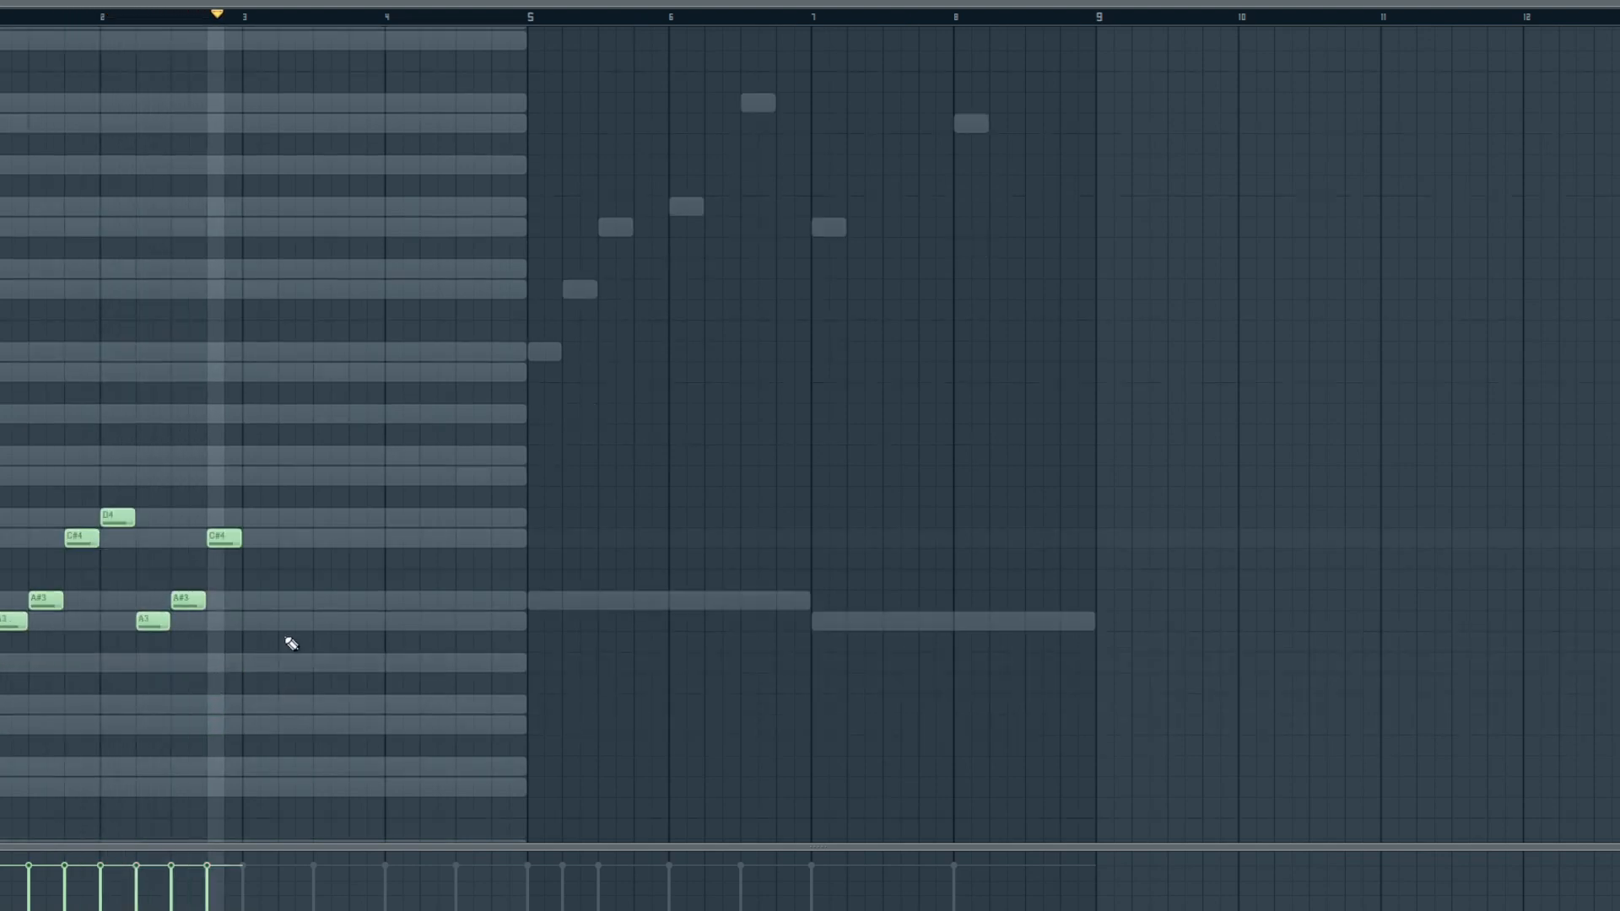
- Try continuing the harp part in bar 3 with one-beat A#3 and A3 notes
click(251, 600)
scroll(356, 646, down, 3)
click(281, 498)
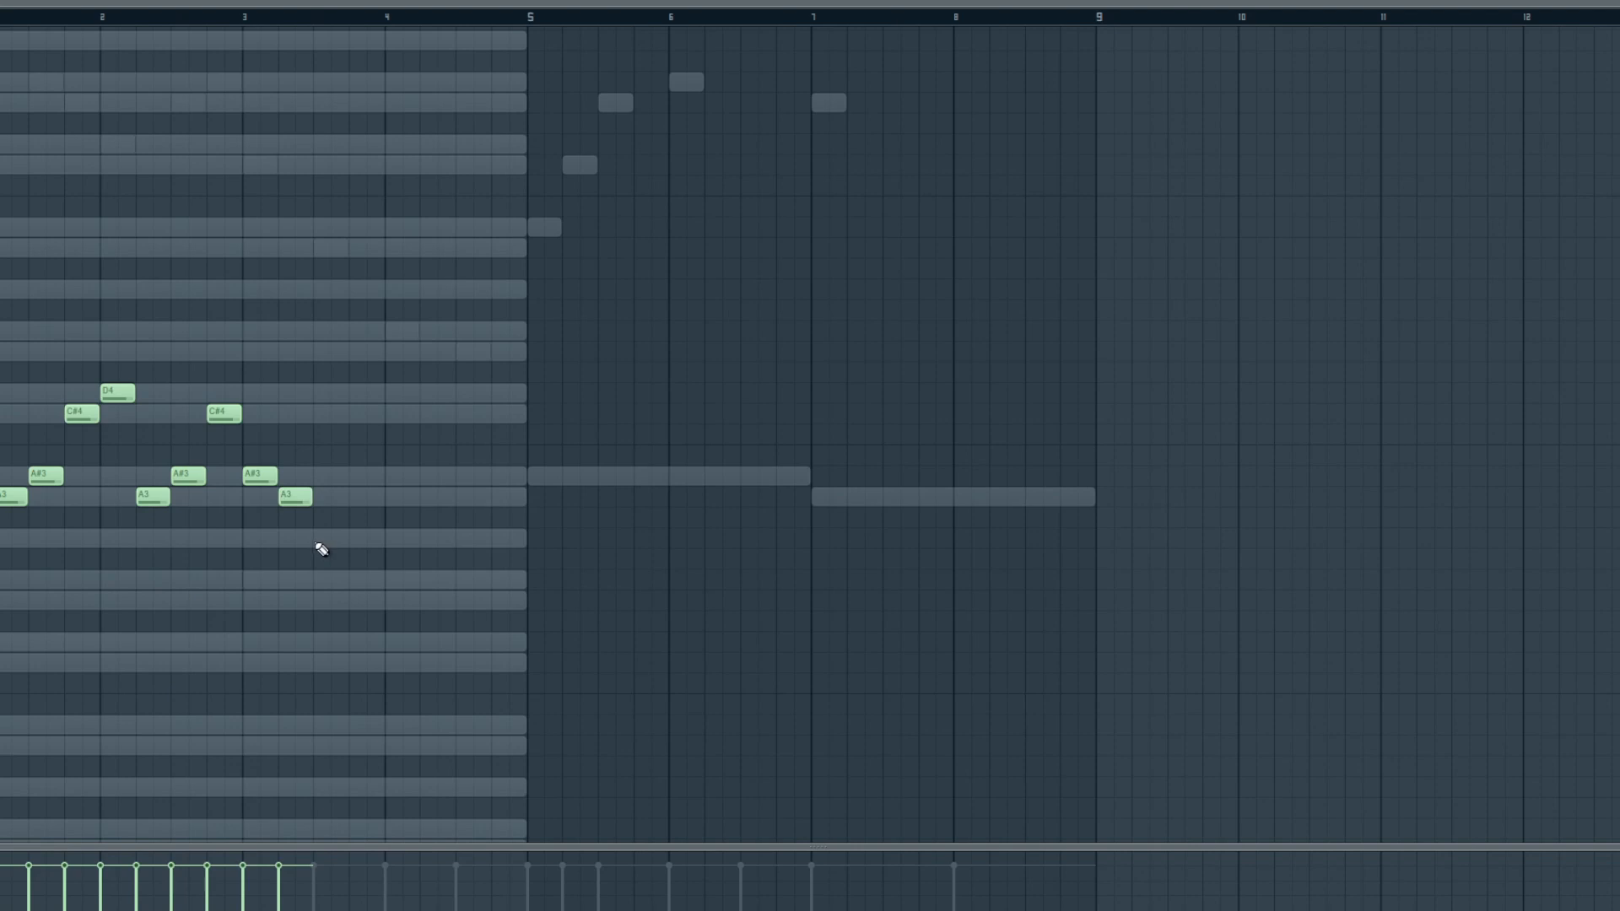
- Check the Serum progression in its piano roll, and delete the A#3 and A3 notes from bar 3 of the harp part
key(F6)
click(839, 431)
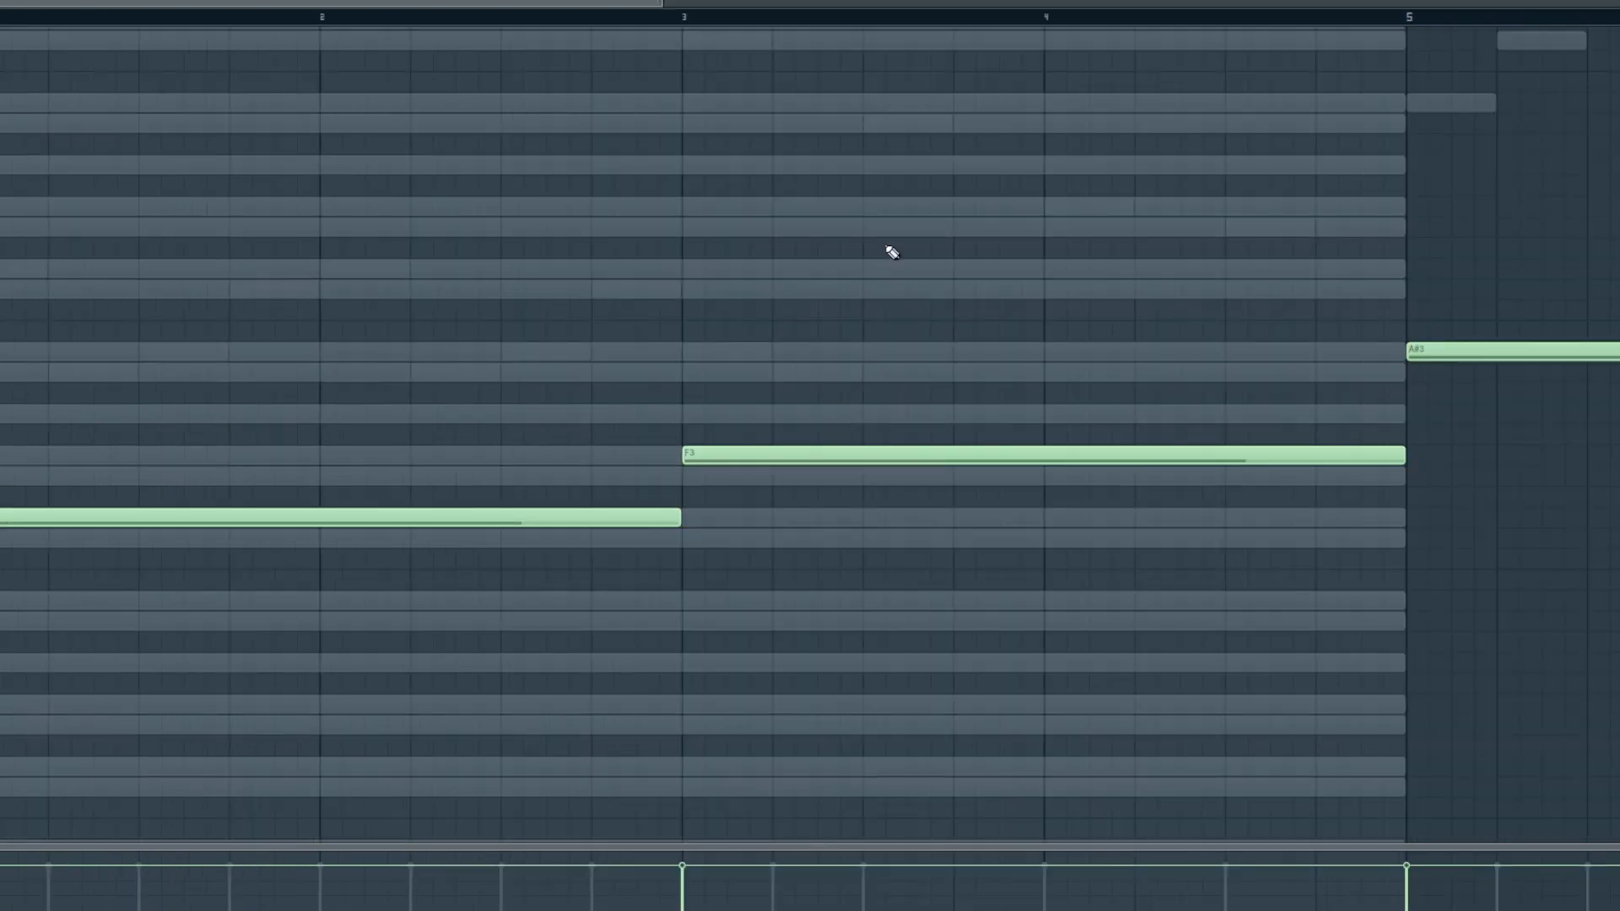
key(F5)
key(F6)
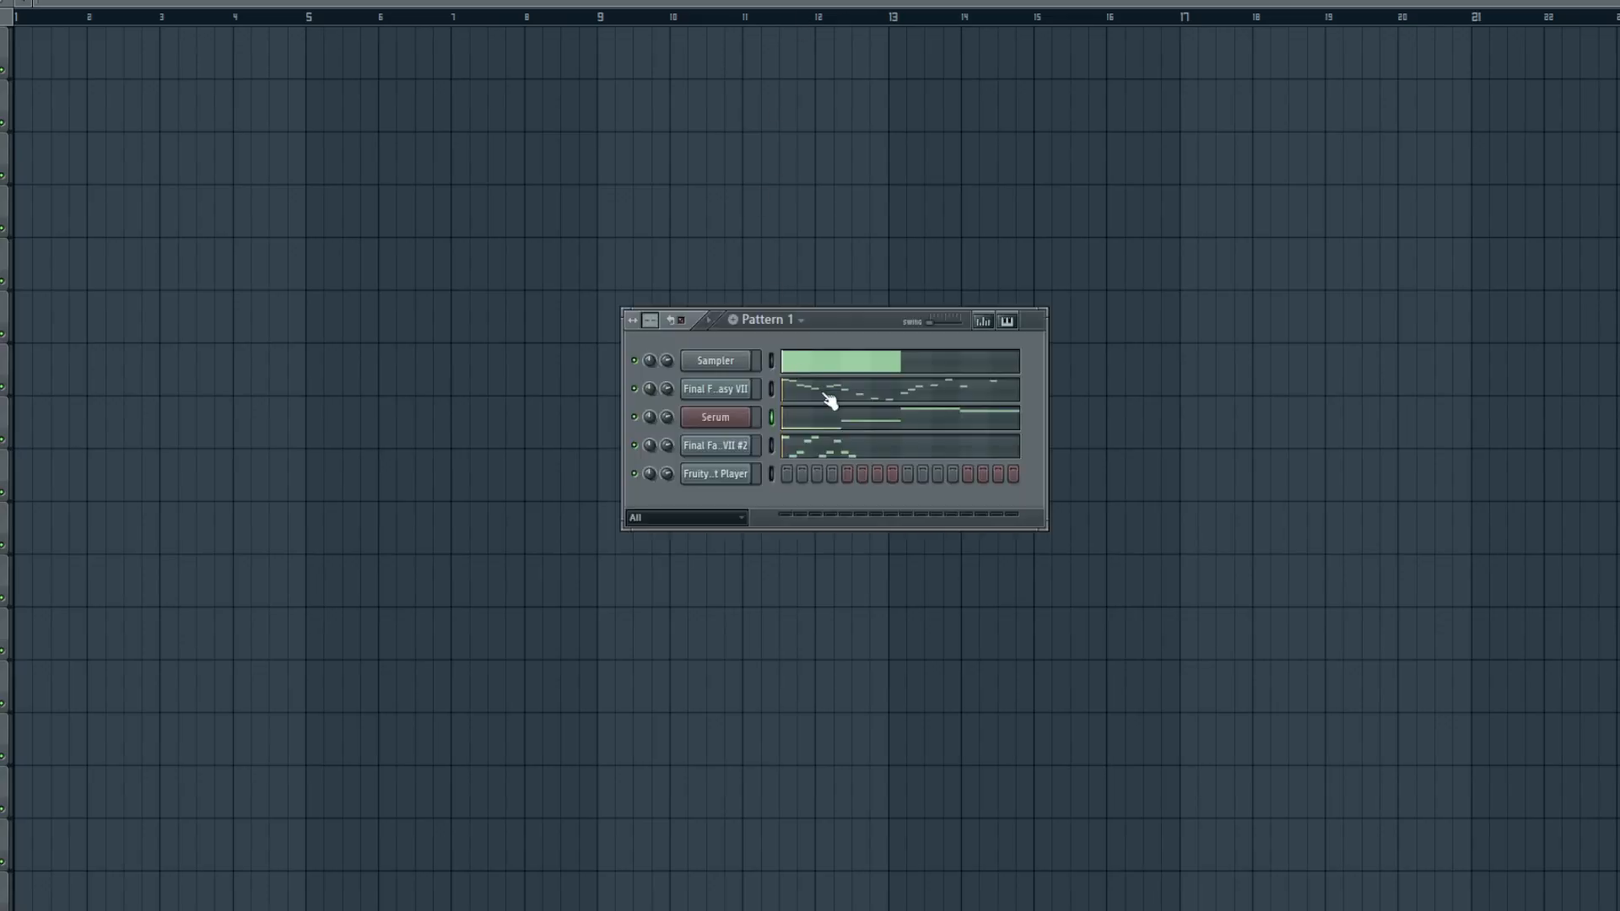
click(849, 445)
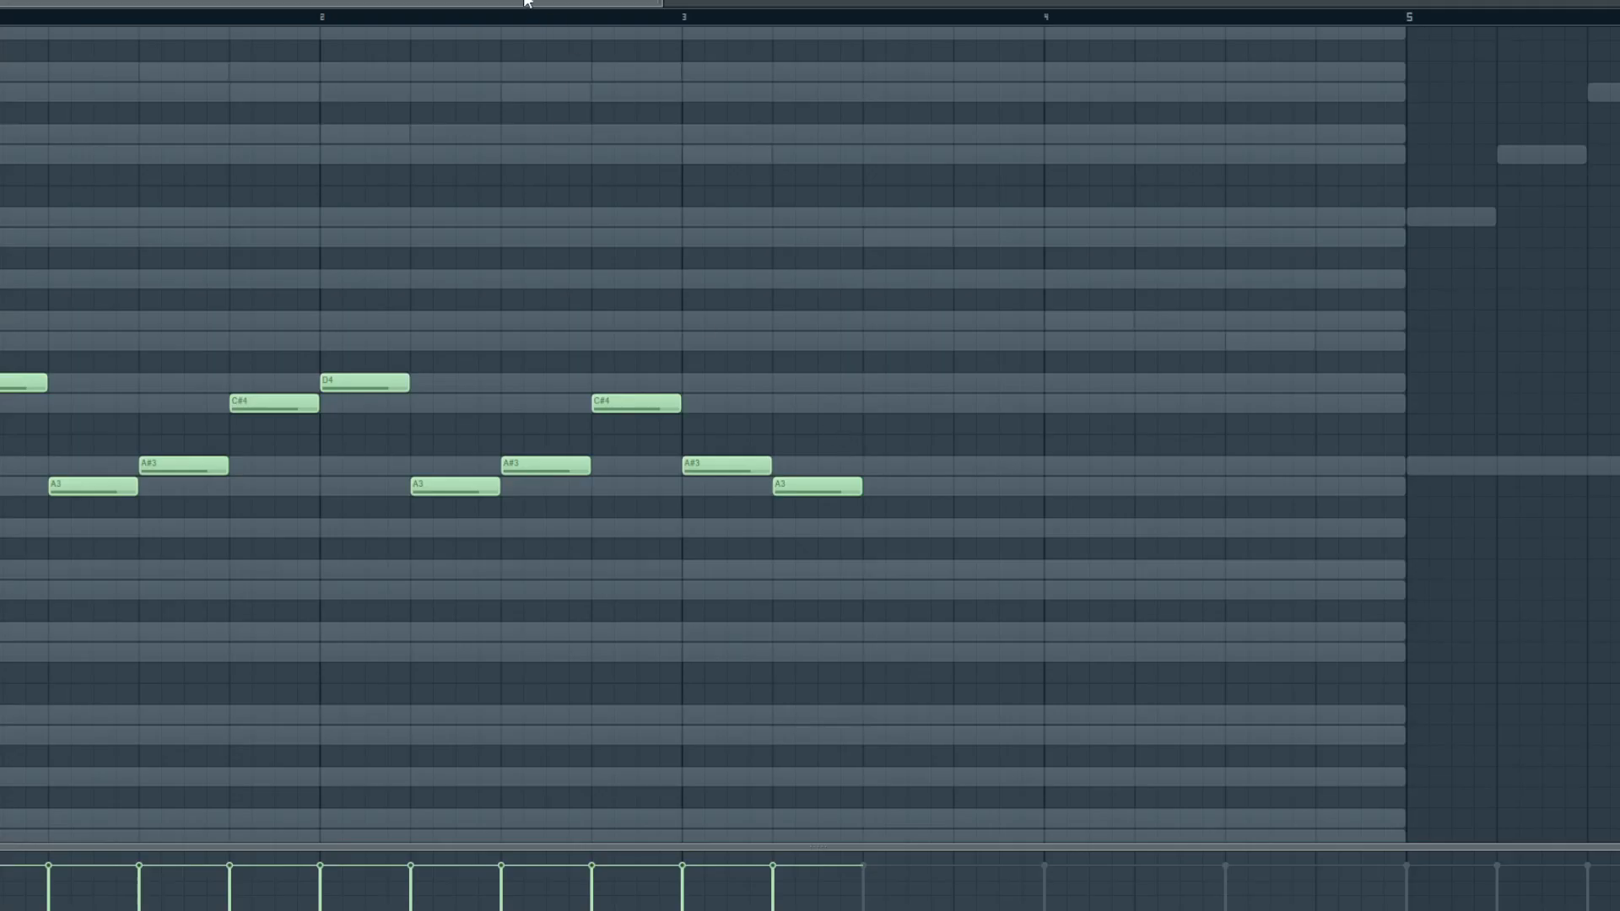
right_click(759, 465)
right_click(775, 487)
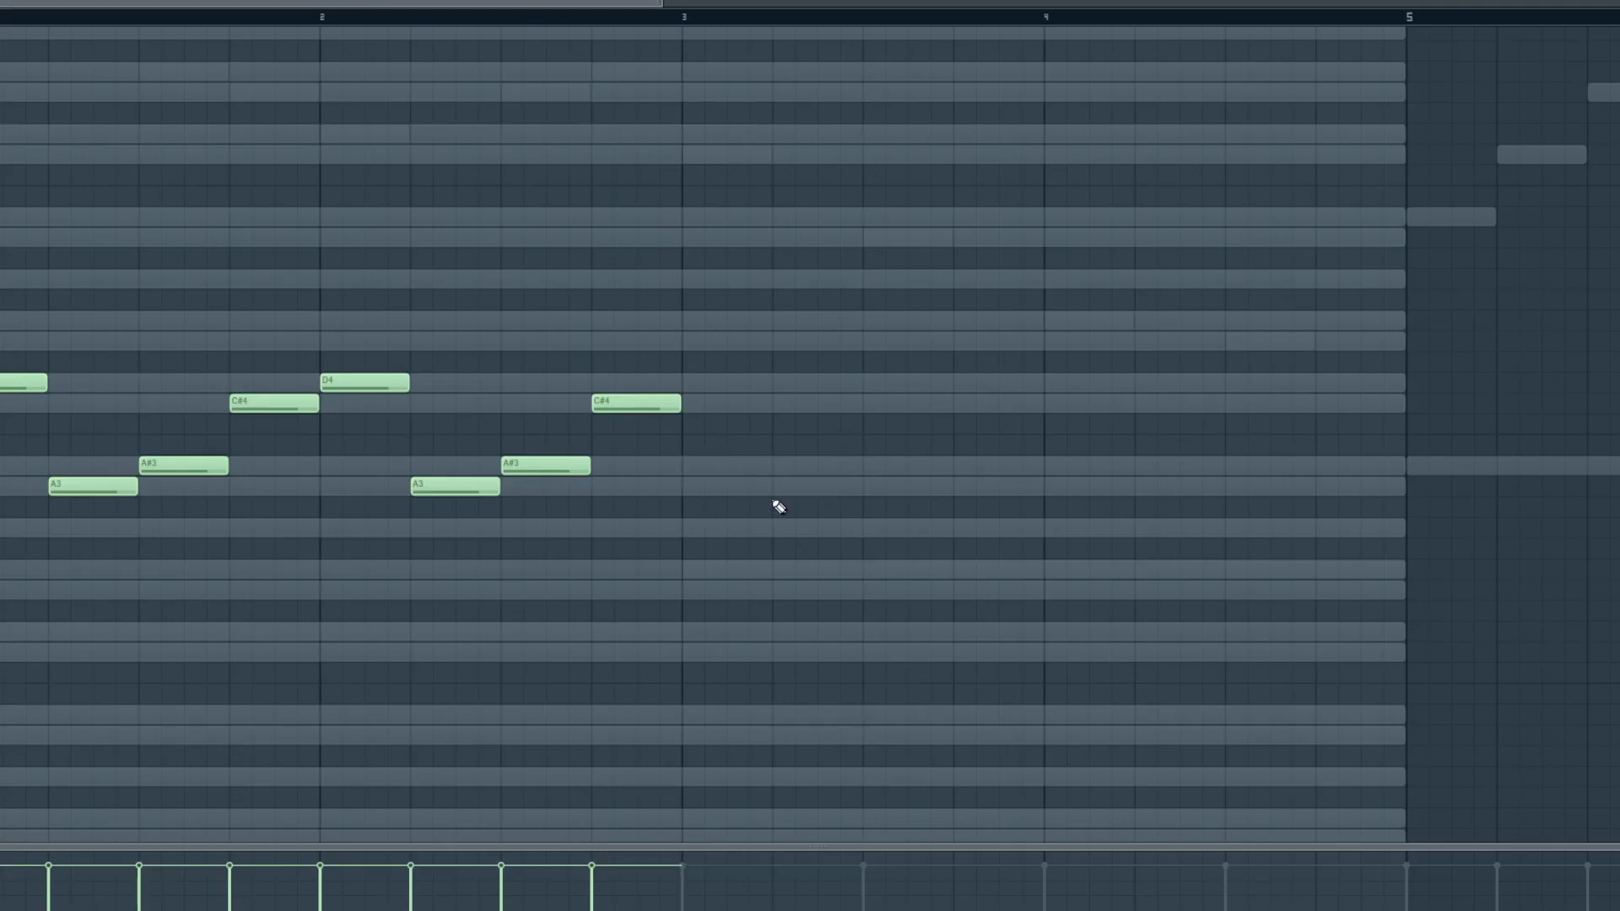
- Place one-beat F4, D4, C#4 and A#3 notes across bar 3 of the harp part and audition them
click(693, 569)
key(space)
drag(741, 560, 738, 304)
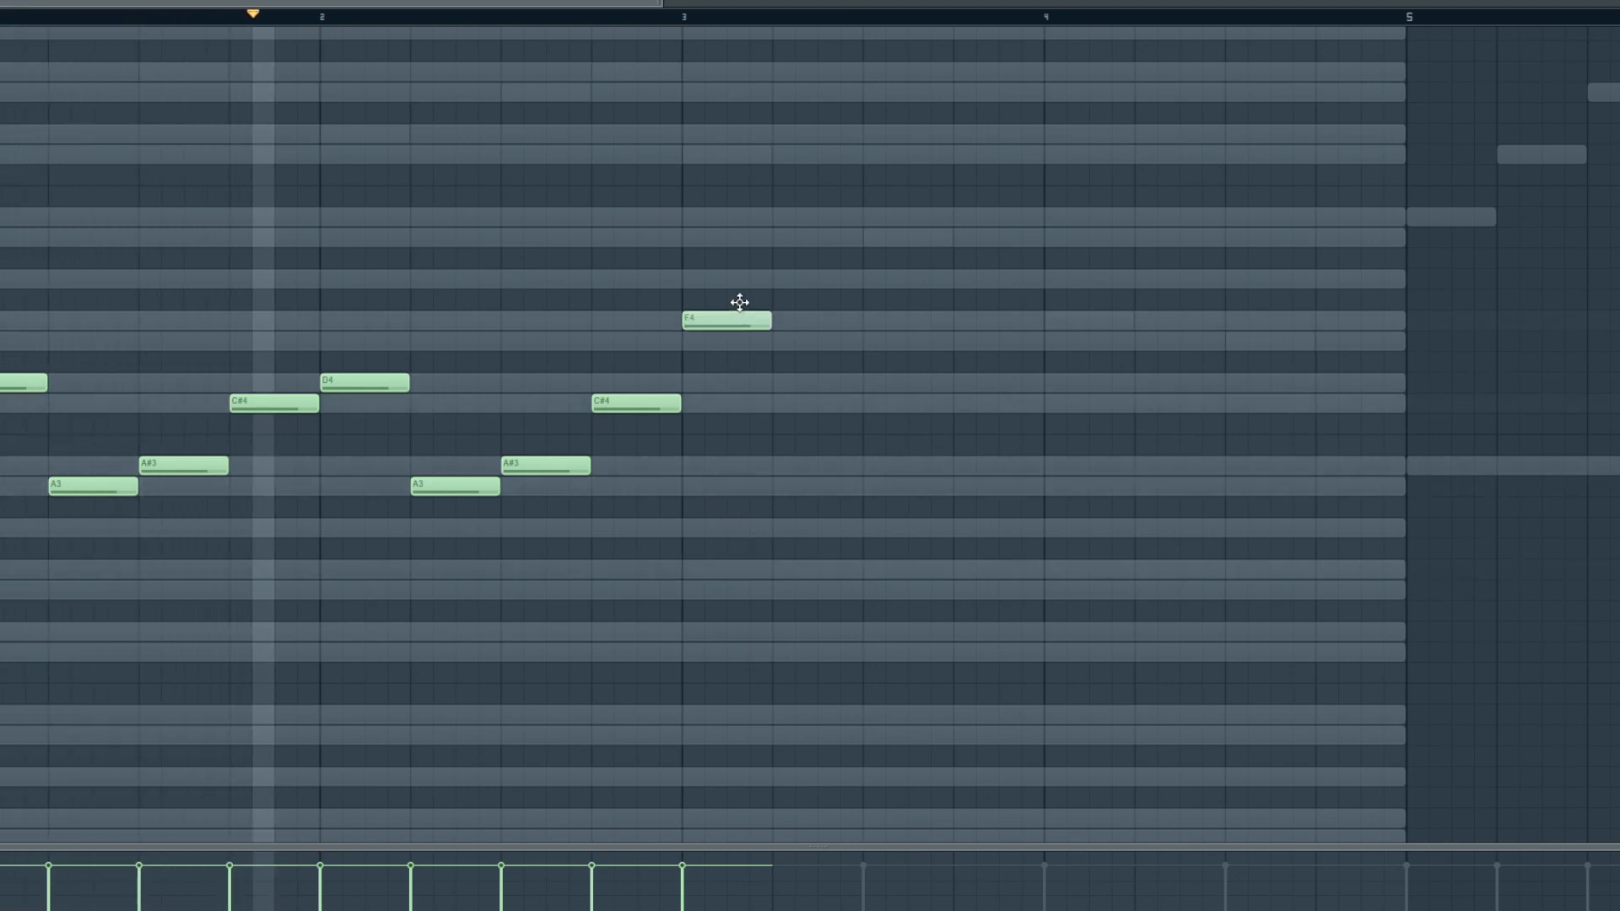
click(781, 383)
click(876, 403)
click(957, 465)
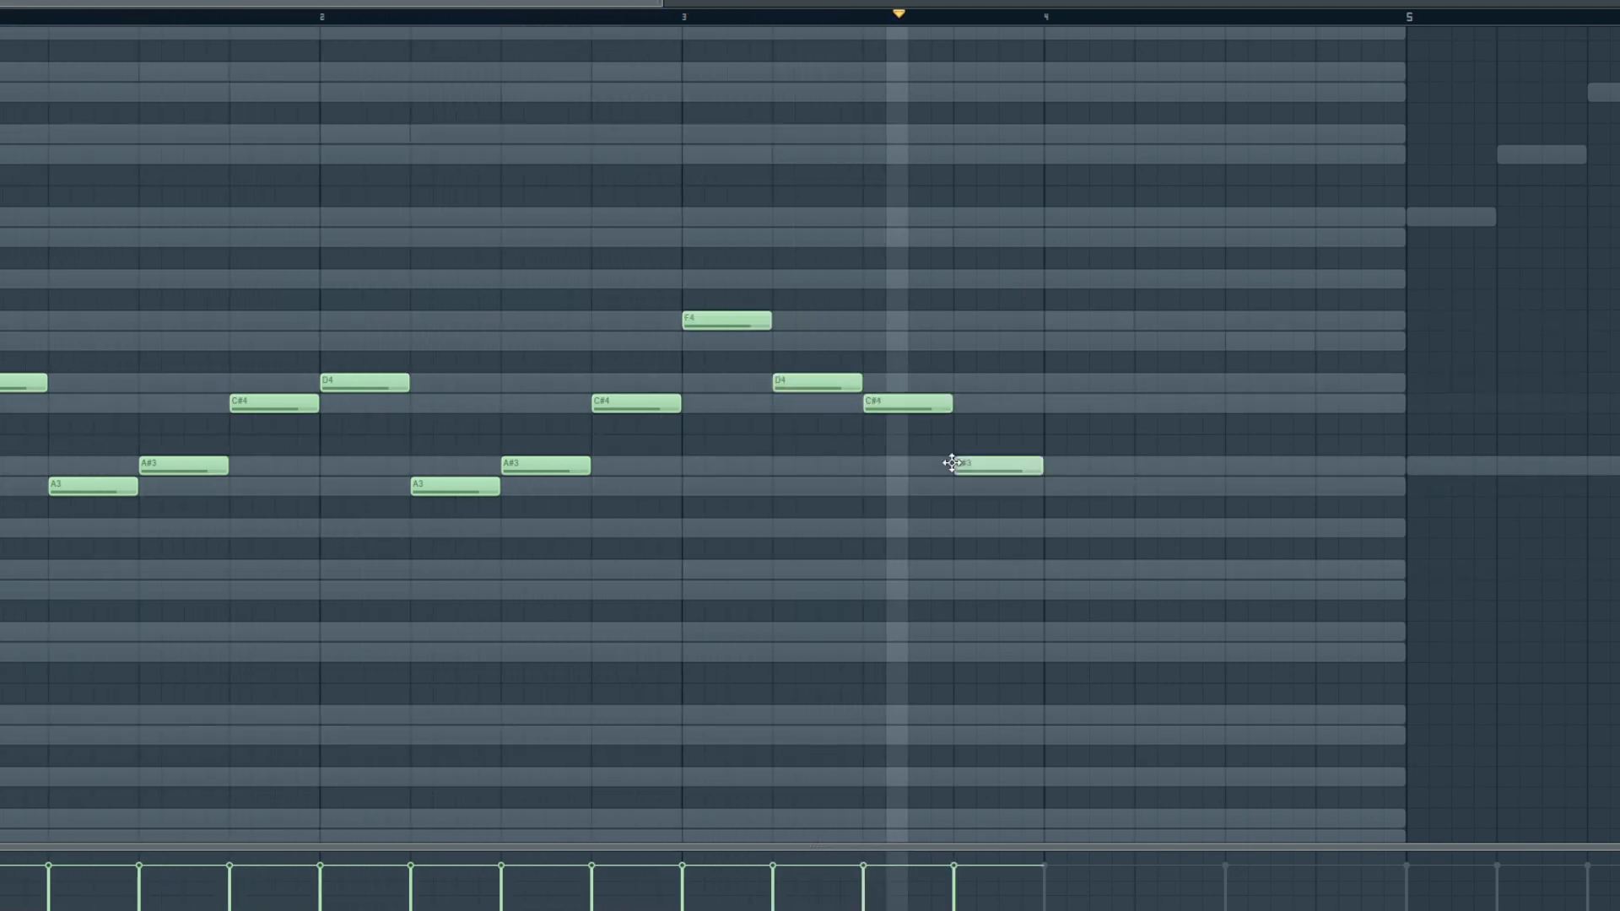
key(space)
- Re-pitch the last three notes of bar 3 to A#3, C#4 and E4 while listening to the loop
drag(809, 378, 908, 320)
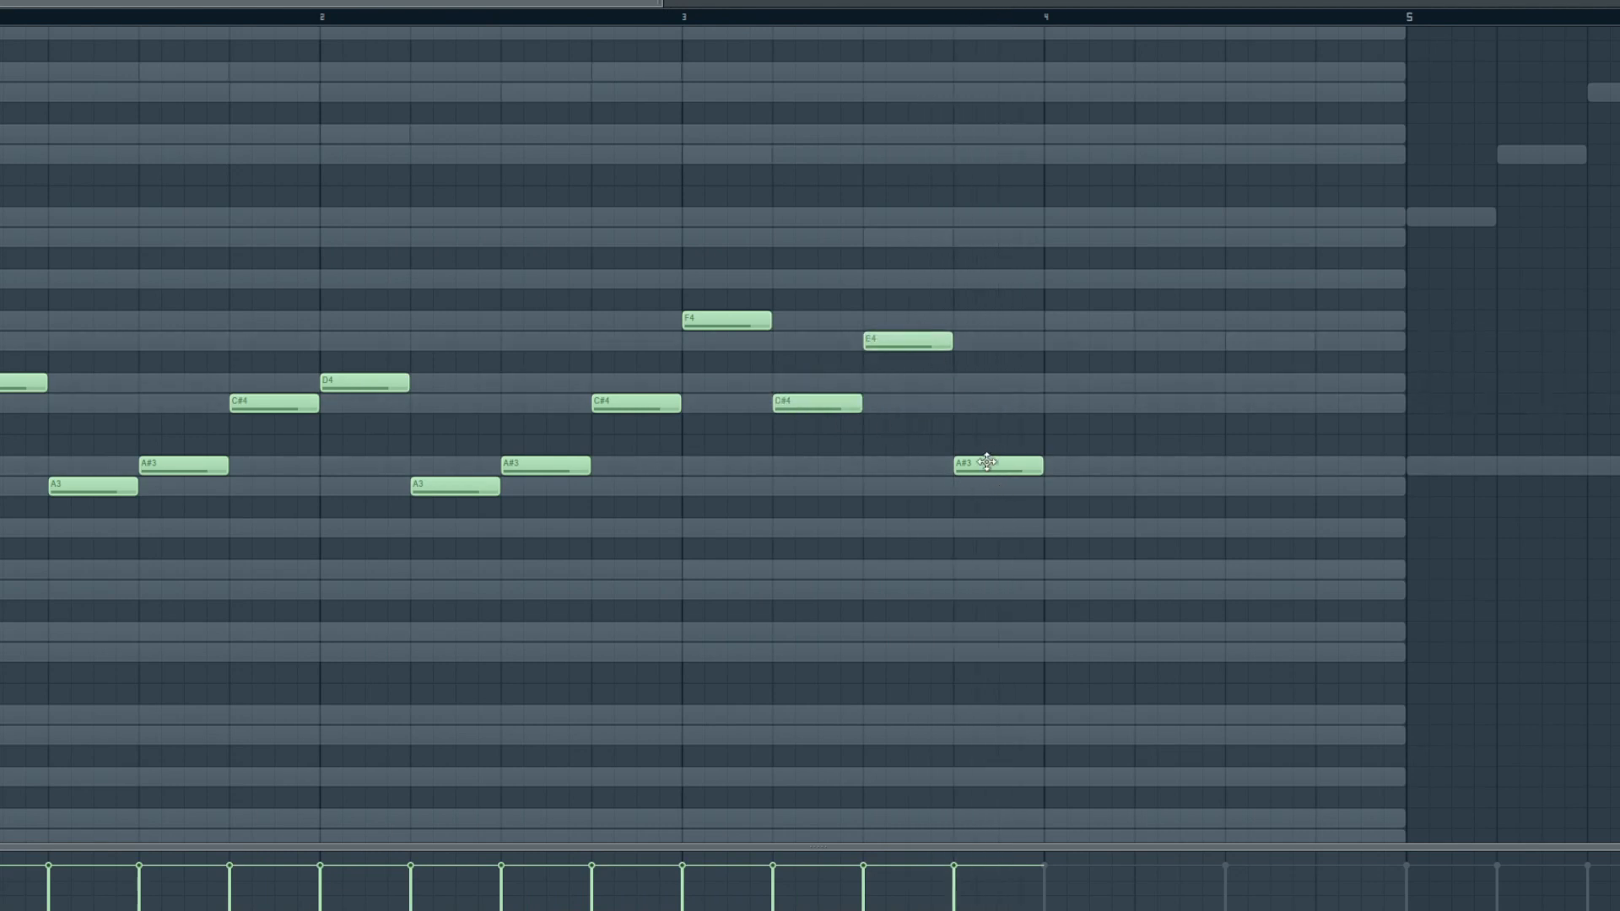
key(space)
drag(661, 6, 970, 6)
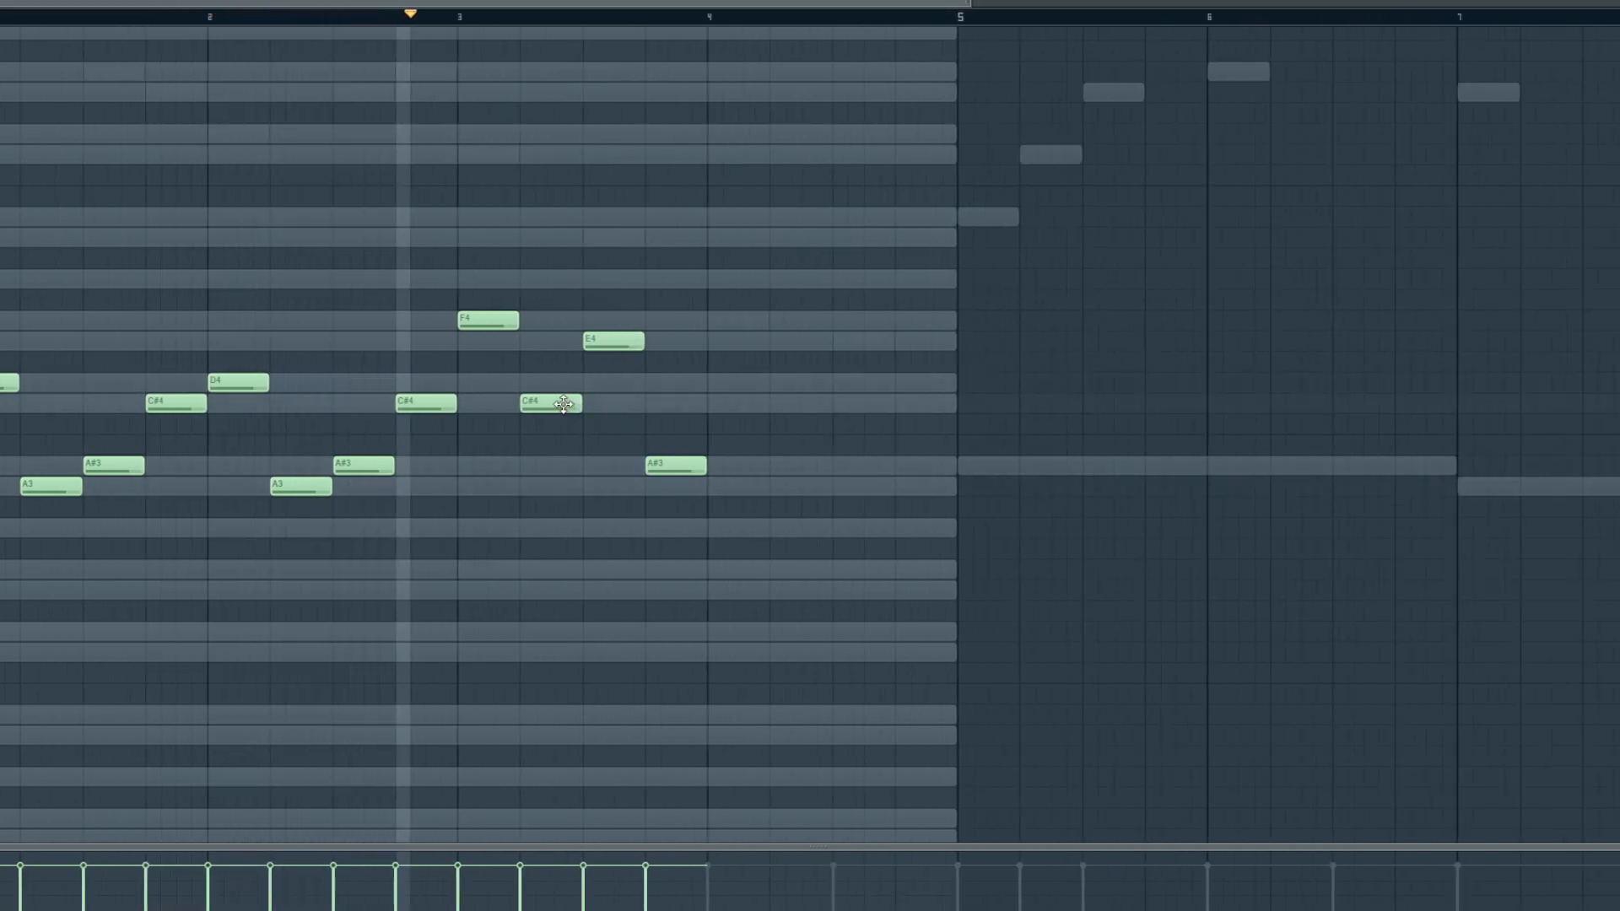
drag(563, 405, 558, 473)
drag(620, 337, 620, 385)
drag(680, 467, 680, 343)
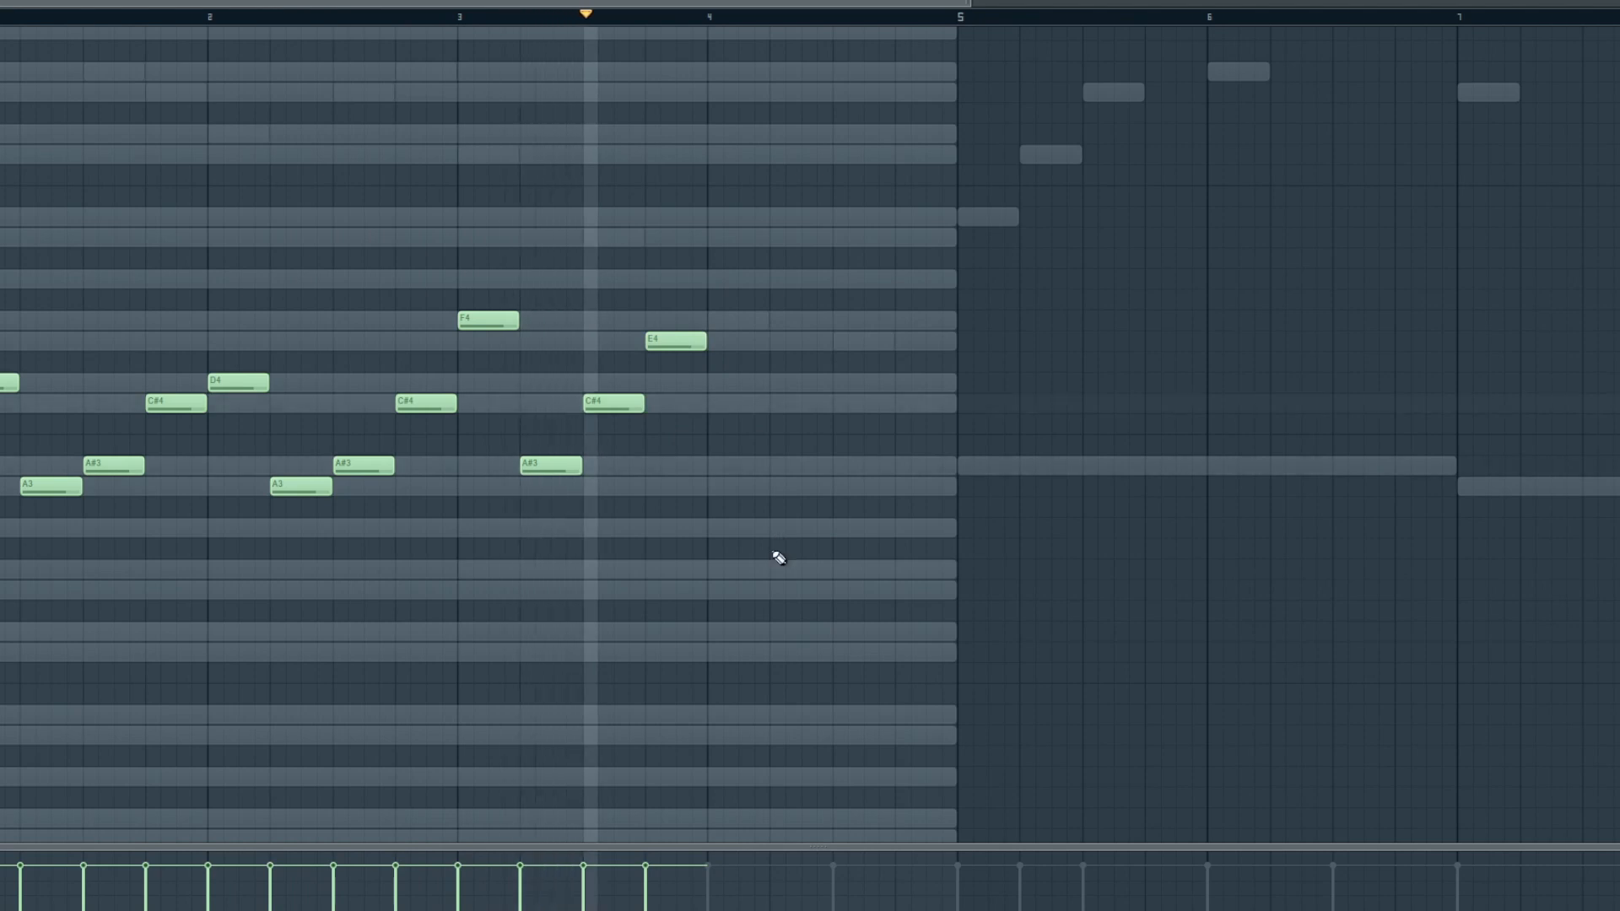
- Duplicate bar 3's F4, A#3, C#4 and E4 figure into bar 4 and play it back
drag(795, 514, 432, 275)
drag(727, 536, 491, 270)
key(ctrl+b)
drag(795, 324, 747, 325)
click(741, 267)
key(space)
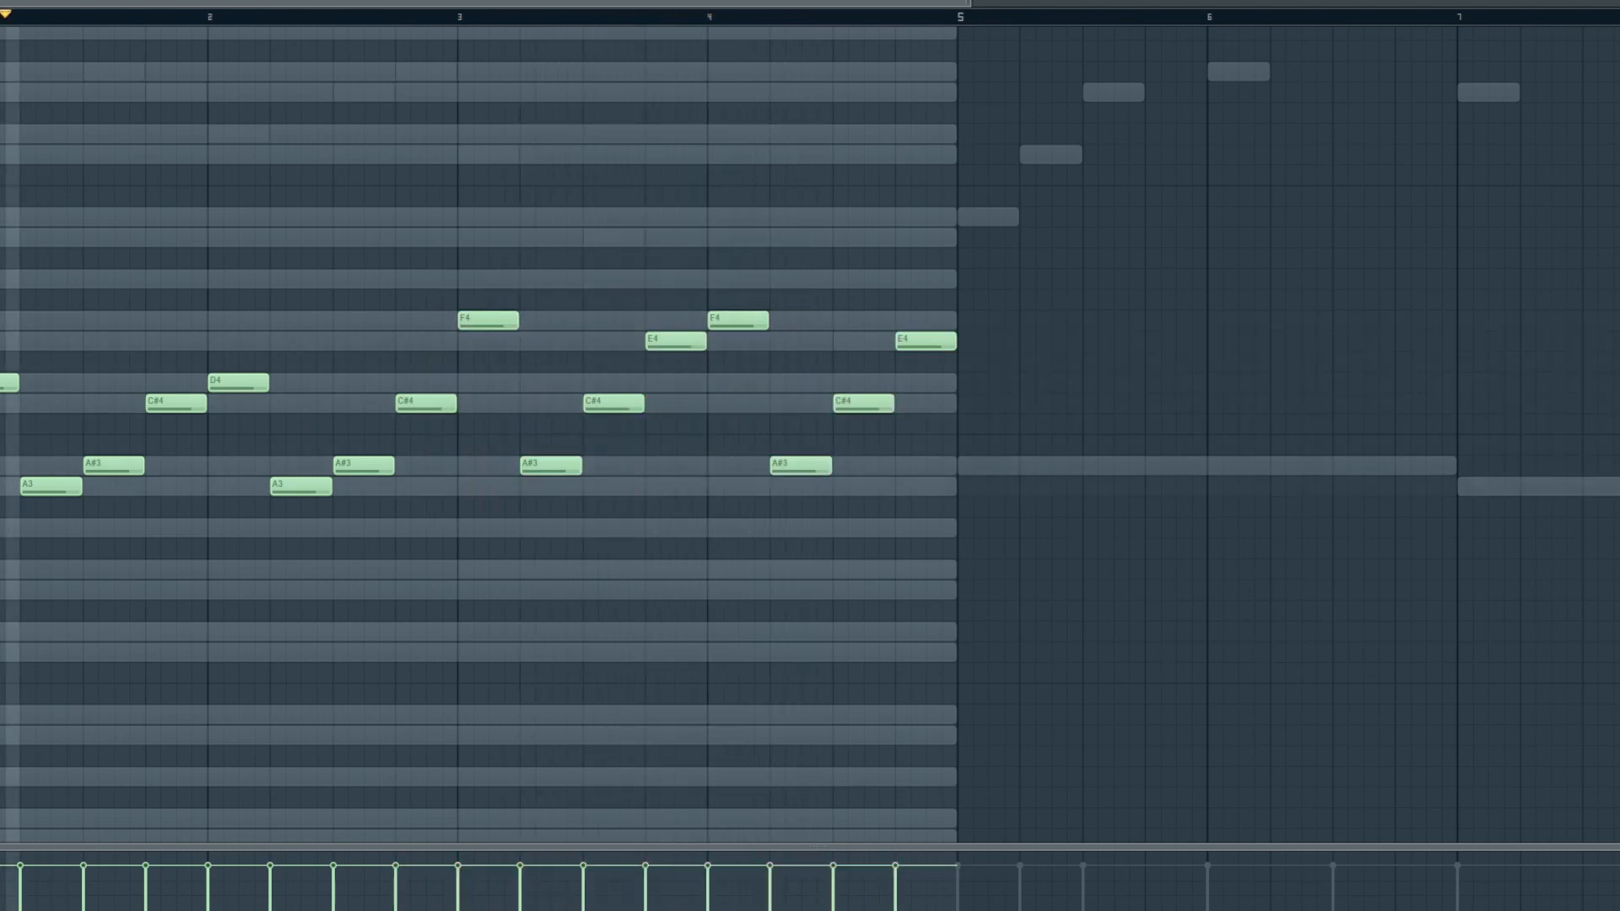
drag(976, 4, 1082, 4)
key(F9)
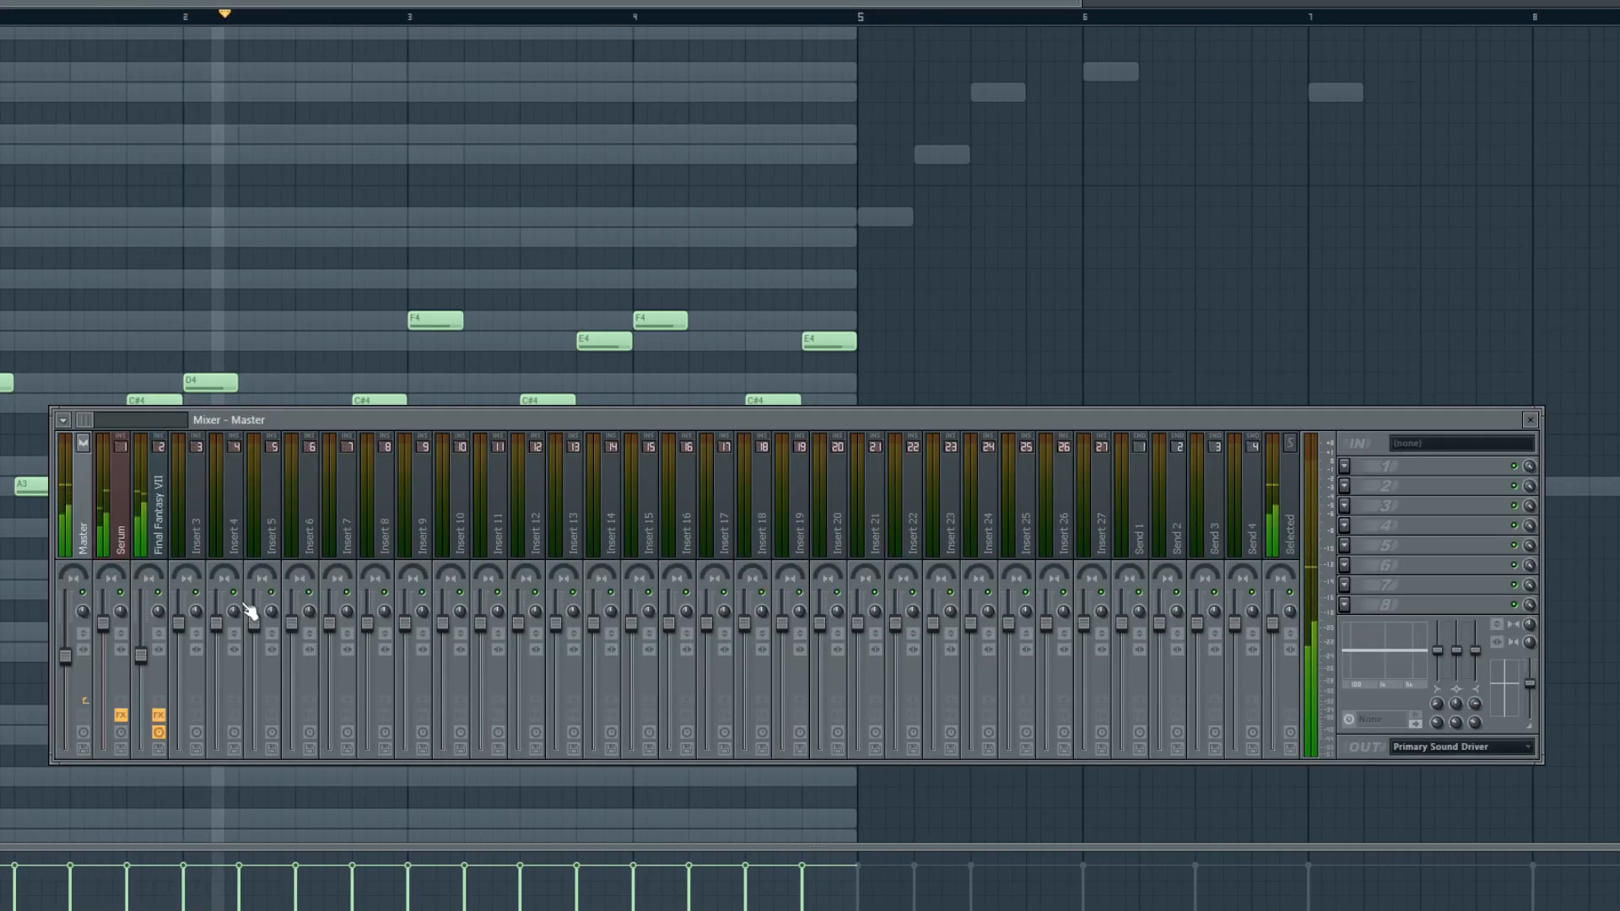
key(F9)
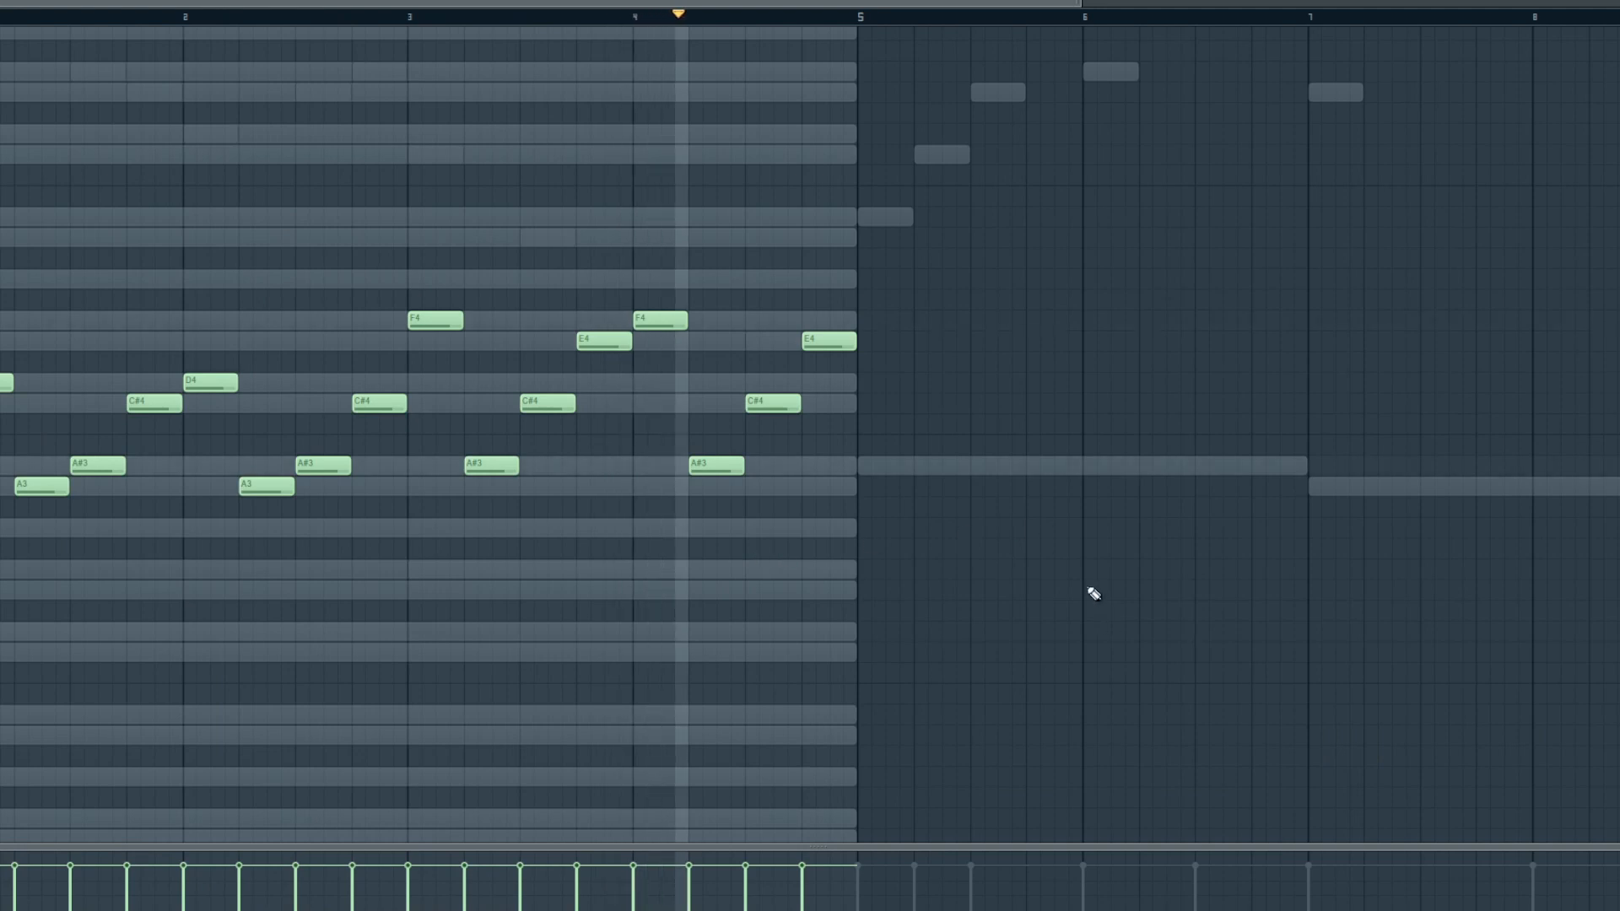
- Duplicate the harp notes of bars 3 and 4 into bars 5 and 6
drag(795, 3, 987, 3)
drag(640, 557, 102, 188)
mouse_move(718, 557)
mouse_down()
mouse_move(211, 215)
mouse_move(102, 214)
mouse_up()
key(ctrl+b)
key(ctrl+d)
drag(631, 3, 261, 76)
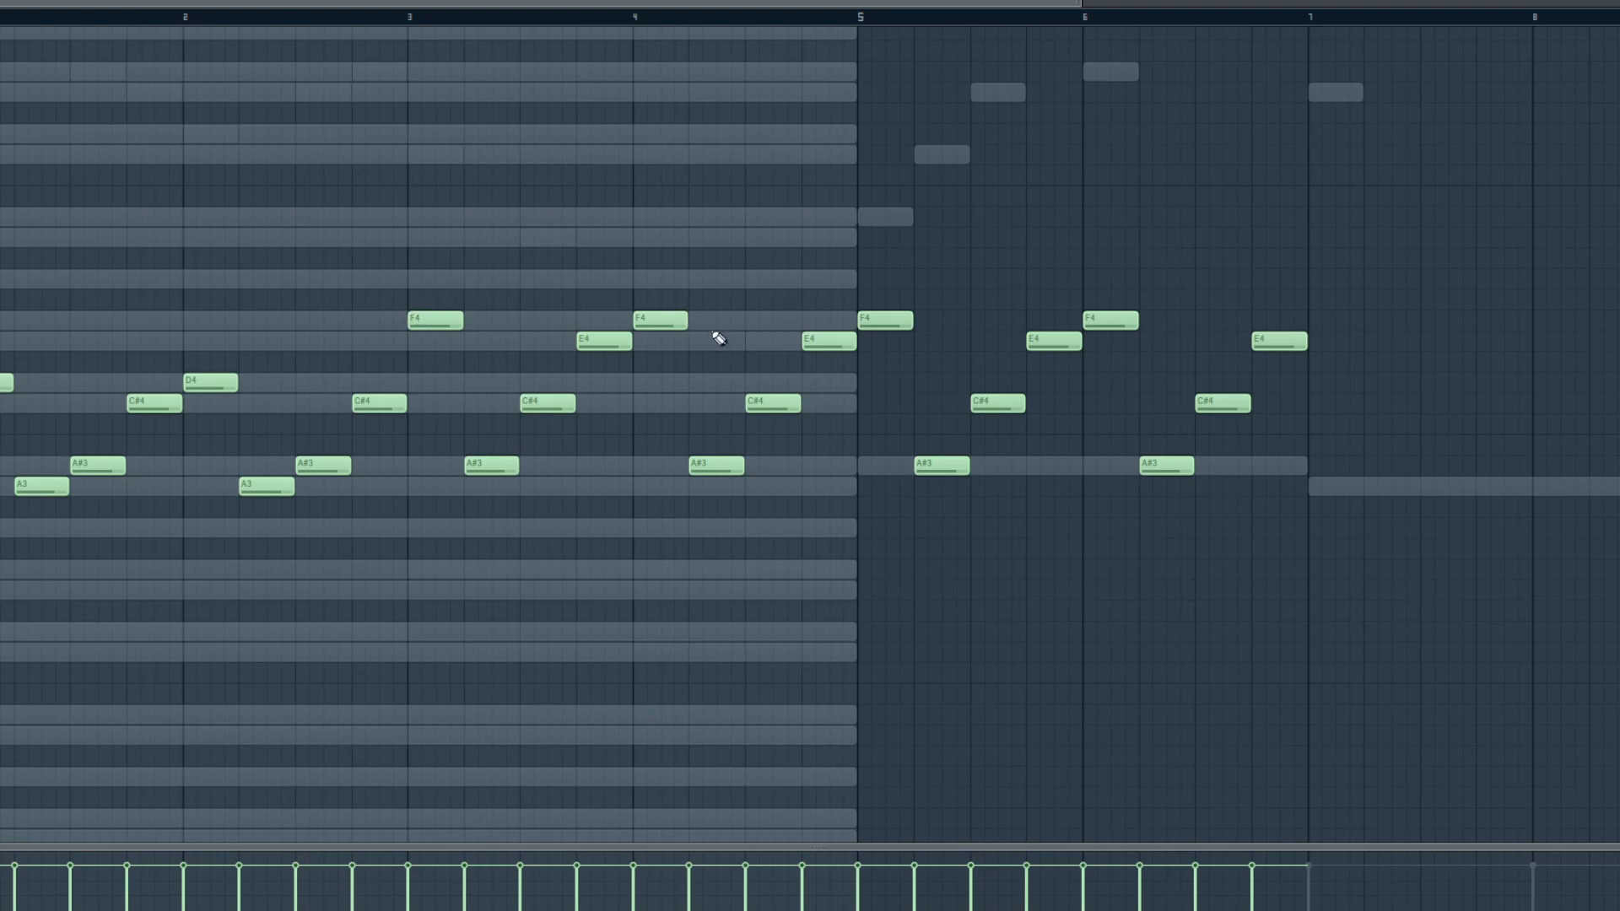
- Re-pitch the four notes of bar 5 to A#4, E4, F4 and G4
mouse_move(1074, 3)
mouse_down()
mouse_move(1031, 5)
mouse_move(1559, 7)
mouse_move(661, 14)
mouse_move(1064, 1)
mouse_up()
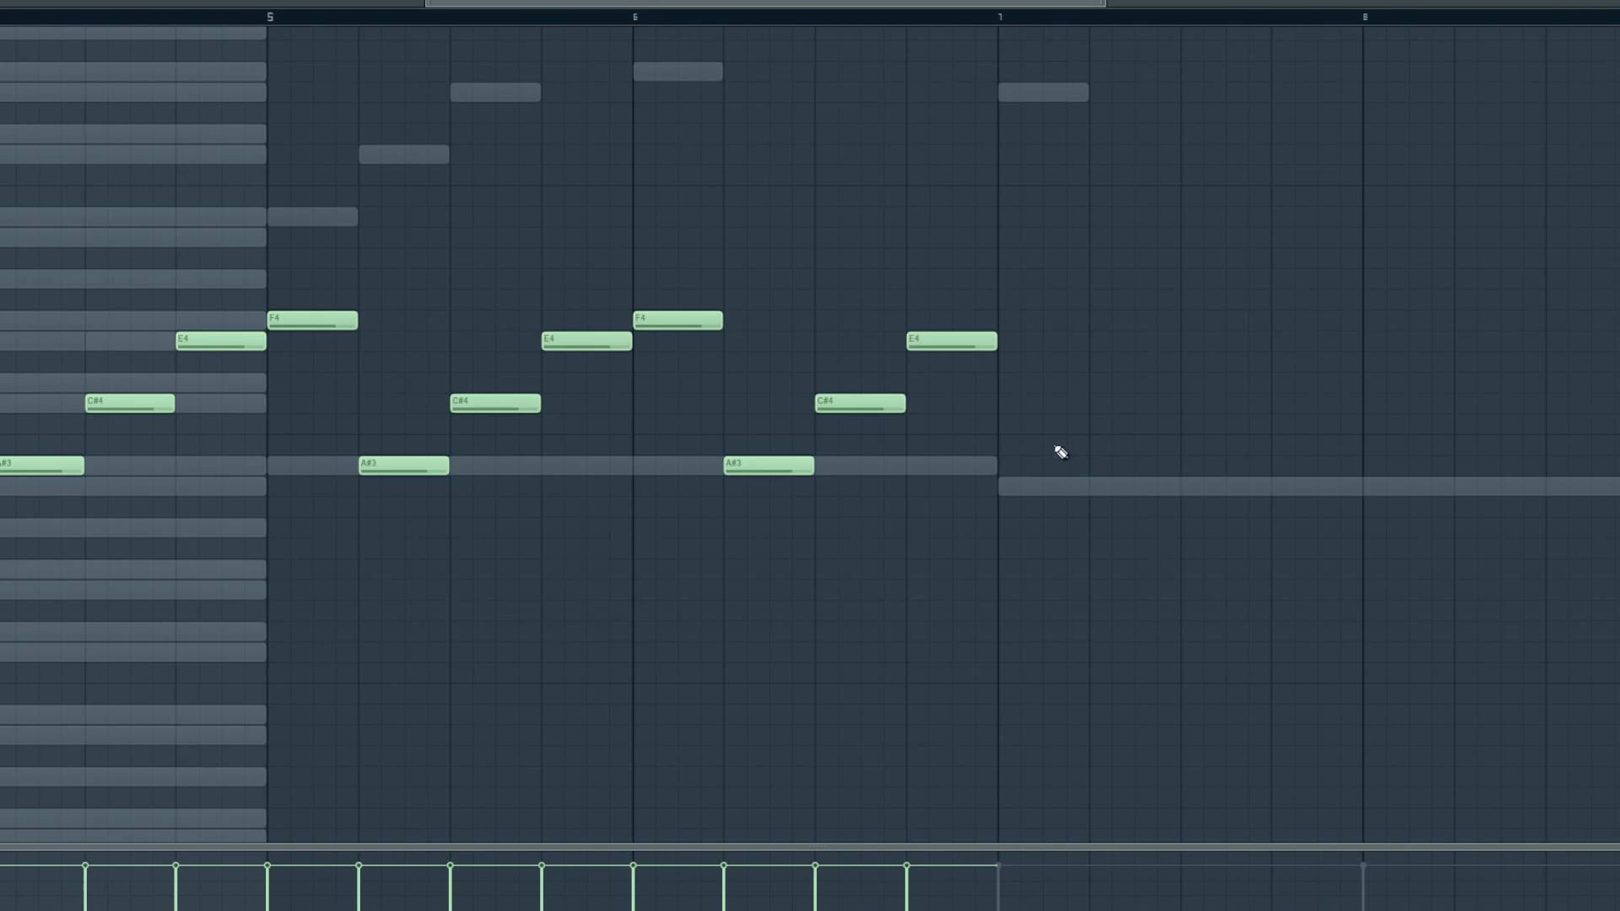
drag(1105, 4, 1589, 4)
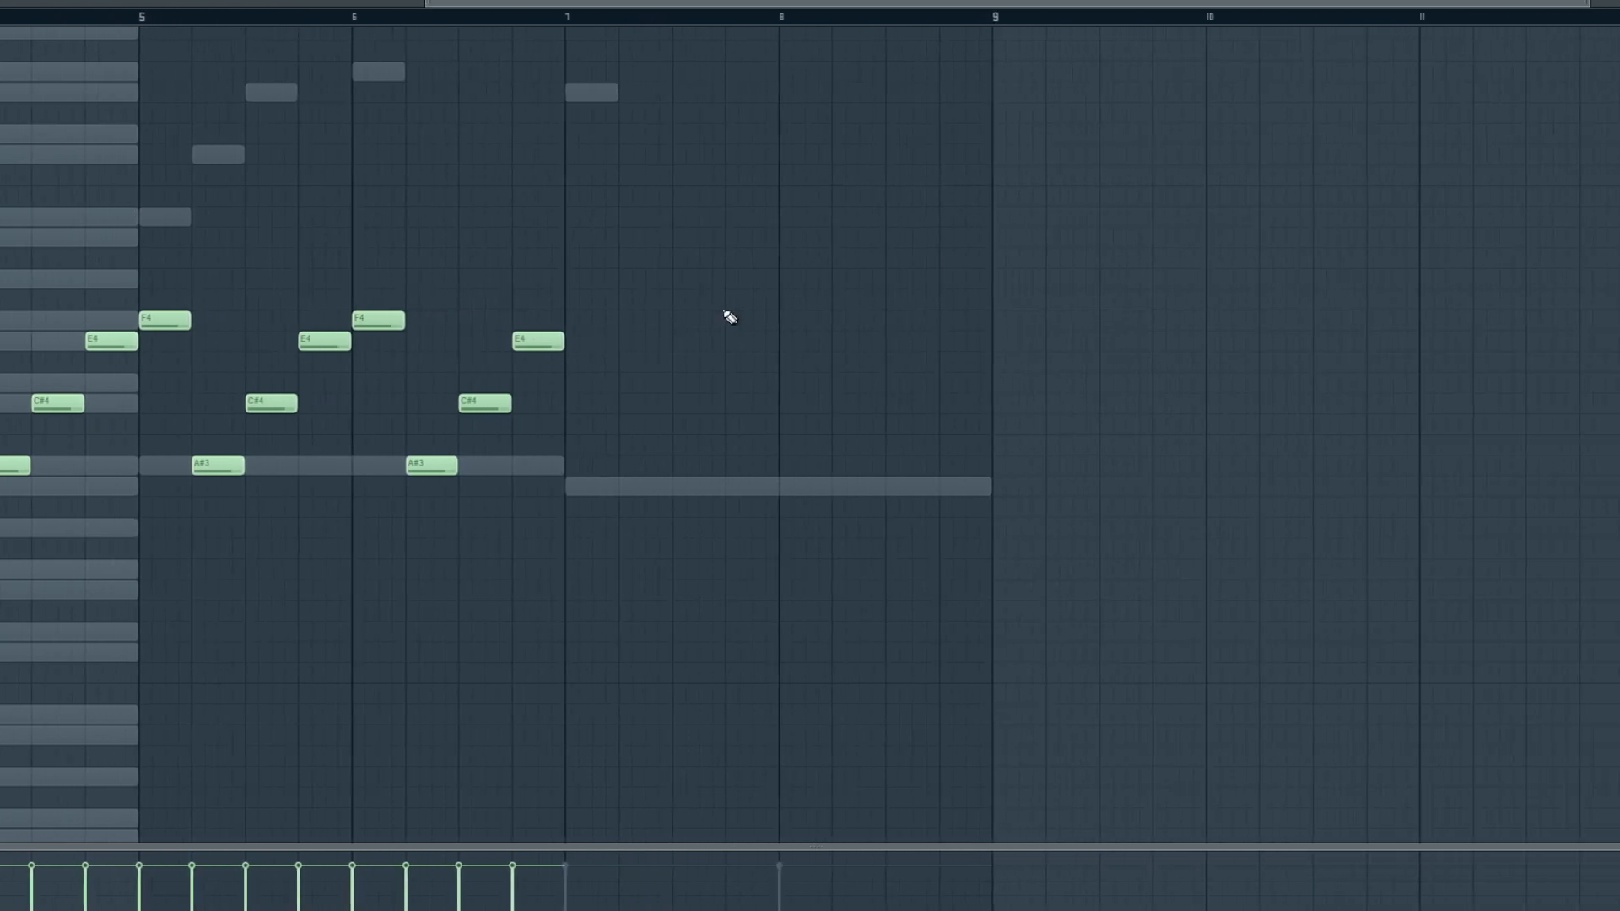
mouse_move(428, 4)
mouse_down()
mouse_move(789, 4)
mouse_move(426, 3)
mouse_up()
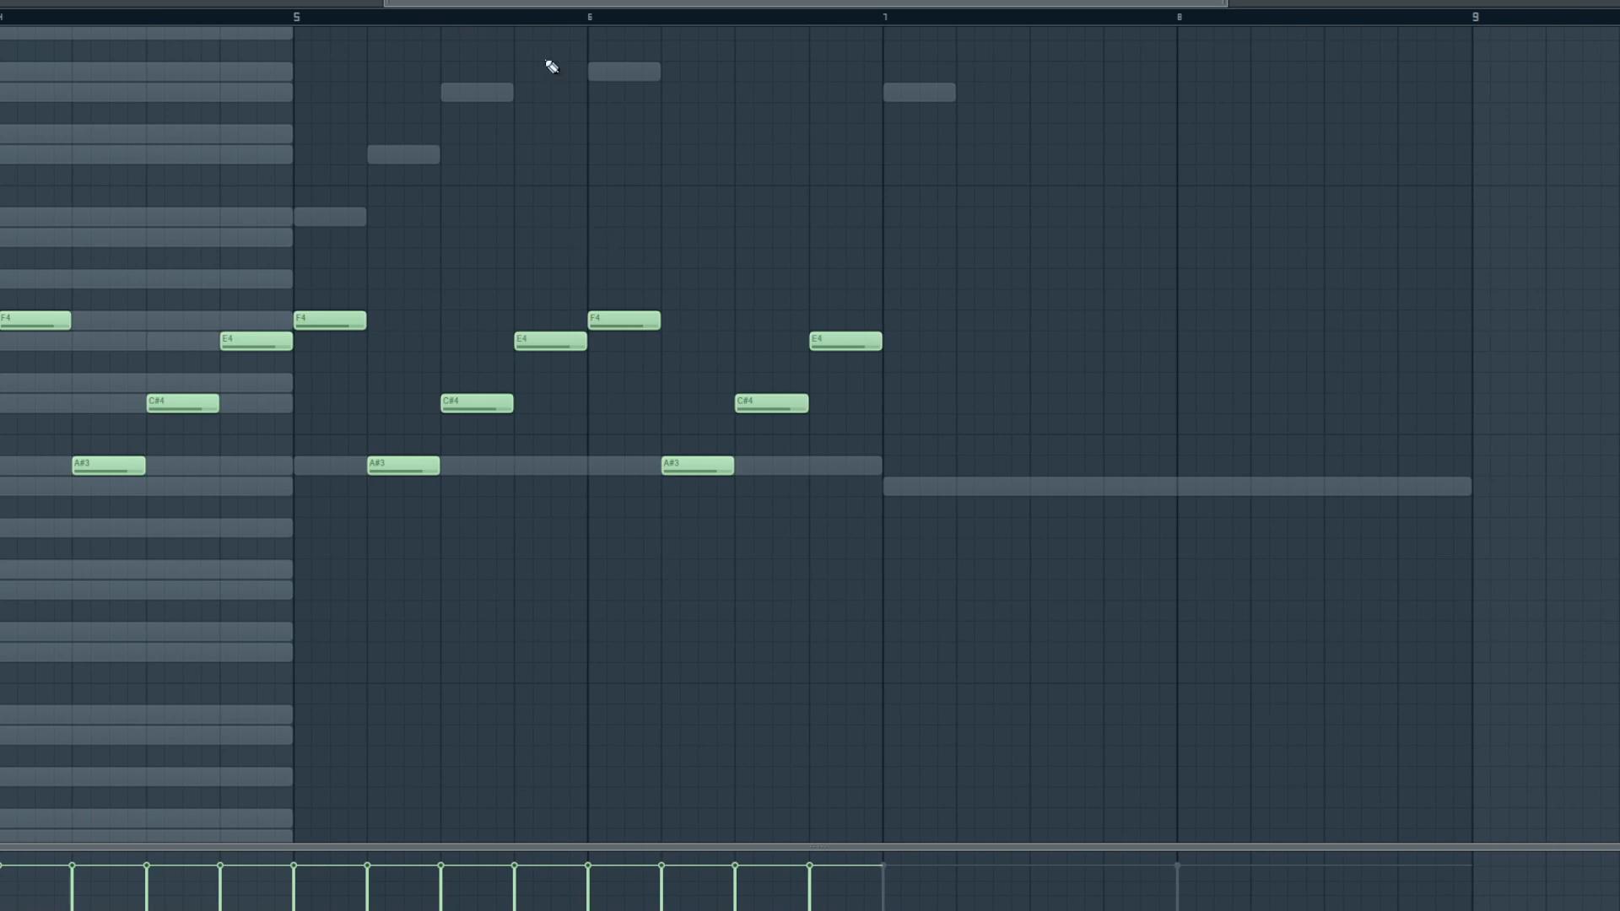
drag(426, 4, 560, 7)
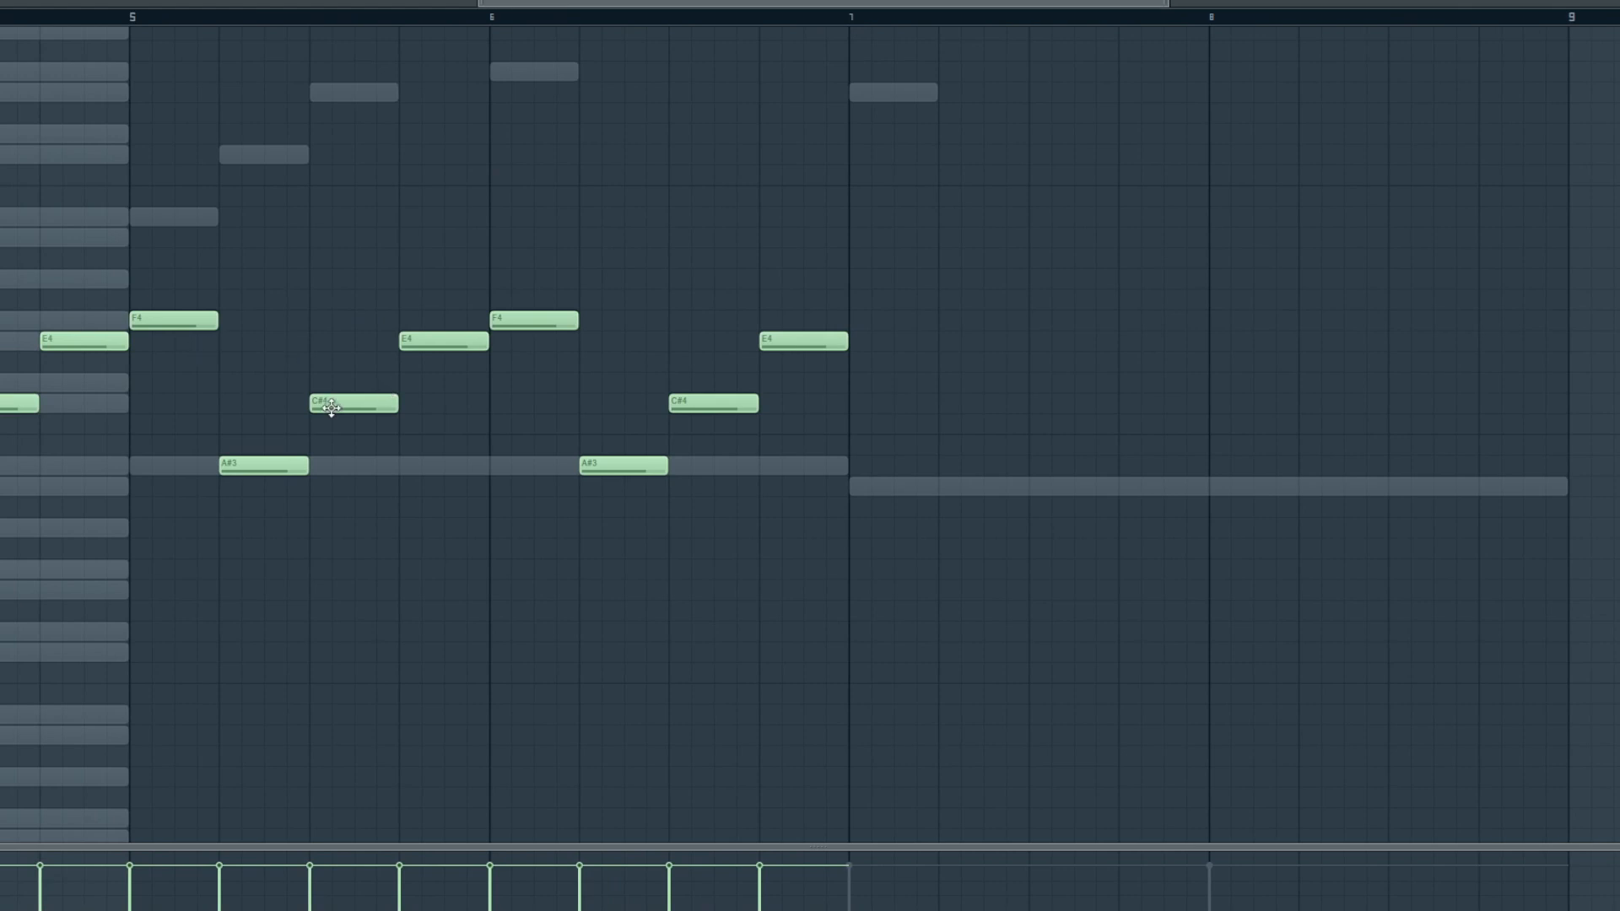
drag(61, 8, 54, 10)
drag(174, 3, 585, 7)
drag(392, 318, 401, 207)
drag(494, 472, 491, 280)
drag(572, 393, 570, 314)
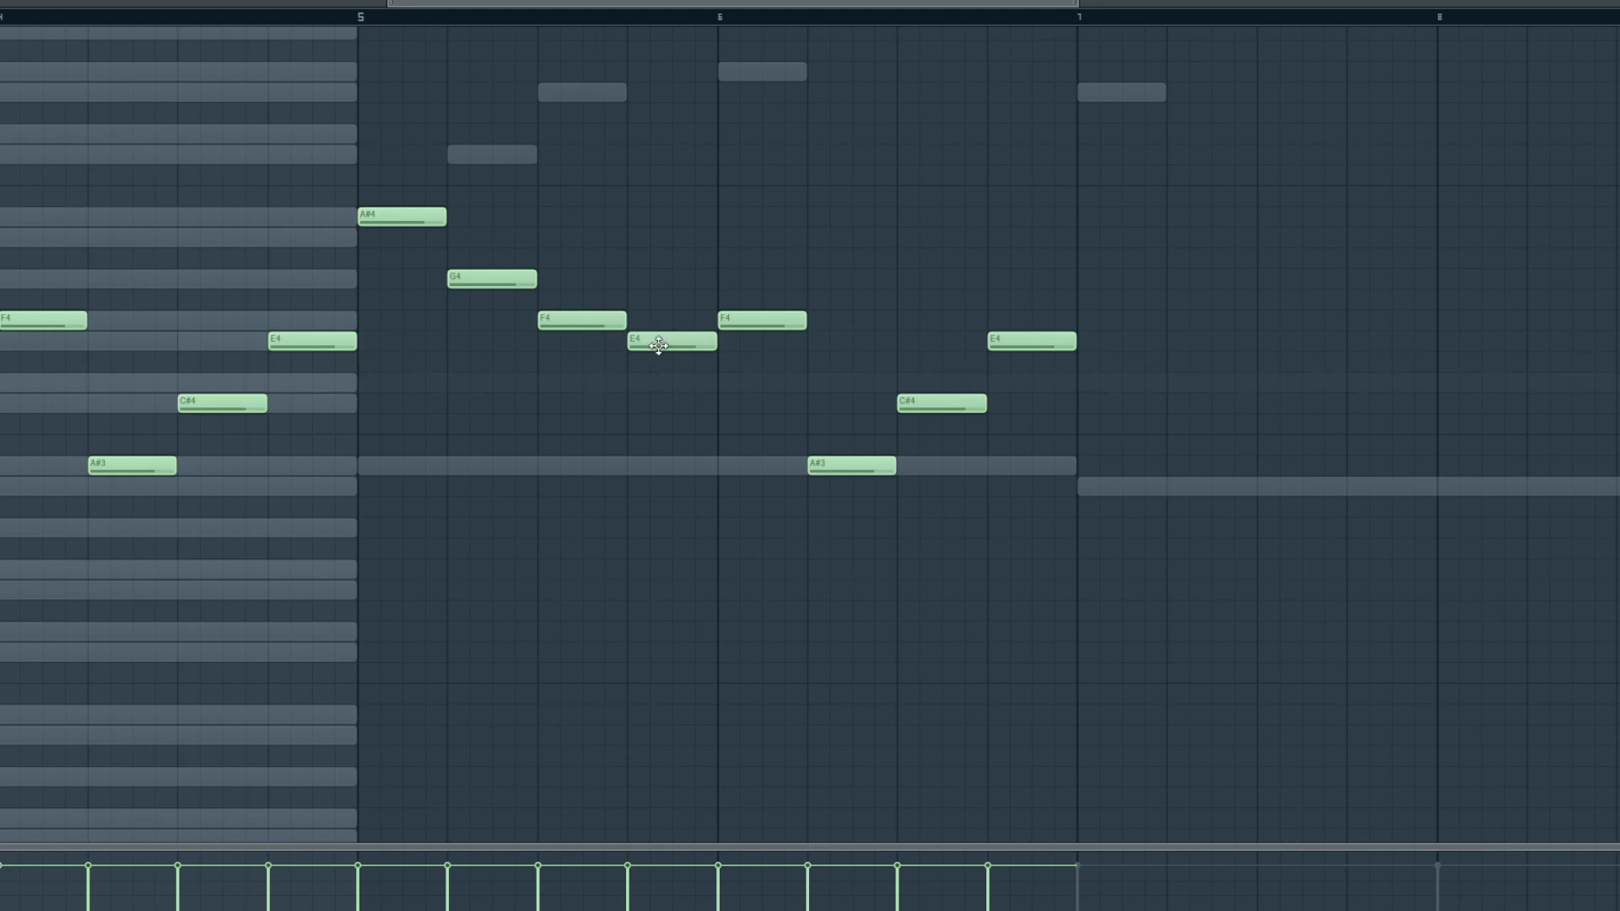
drag(496, 280, 498, 343)
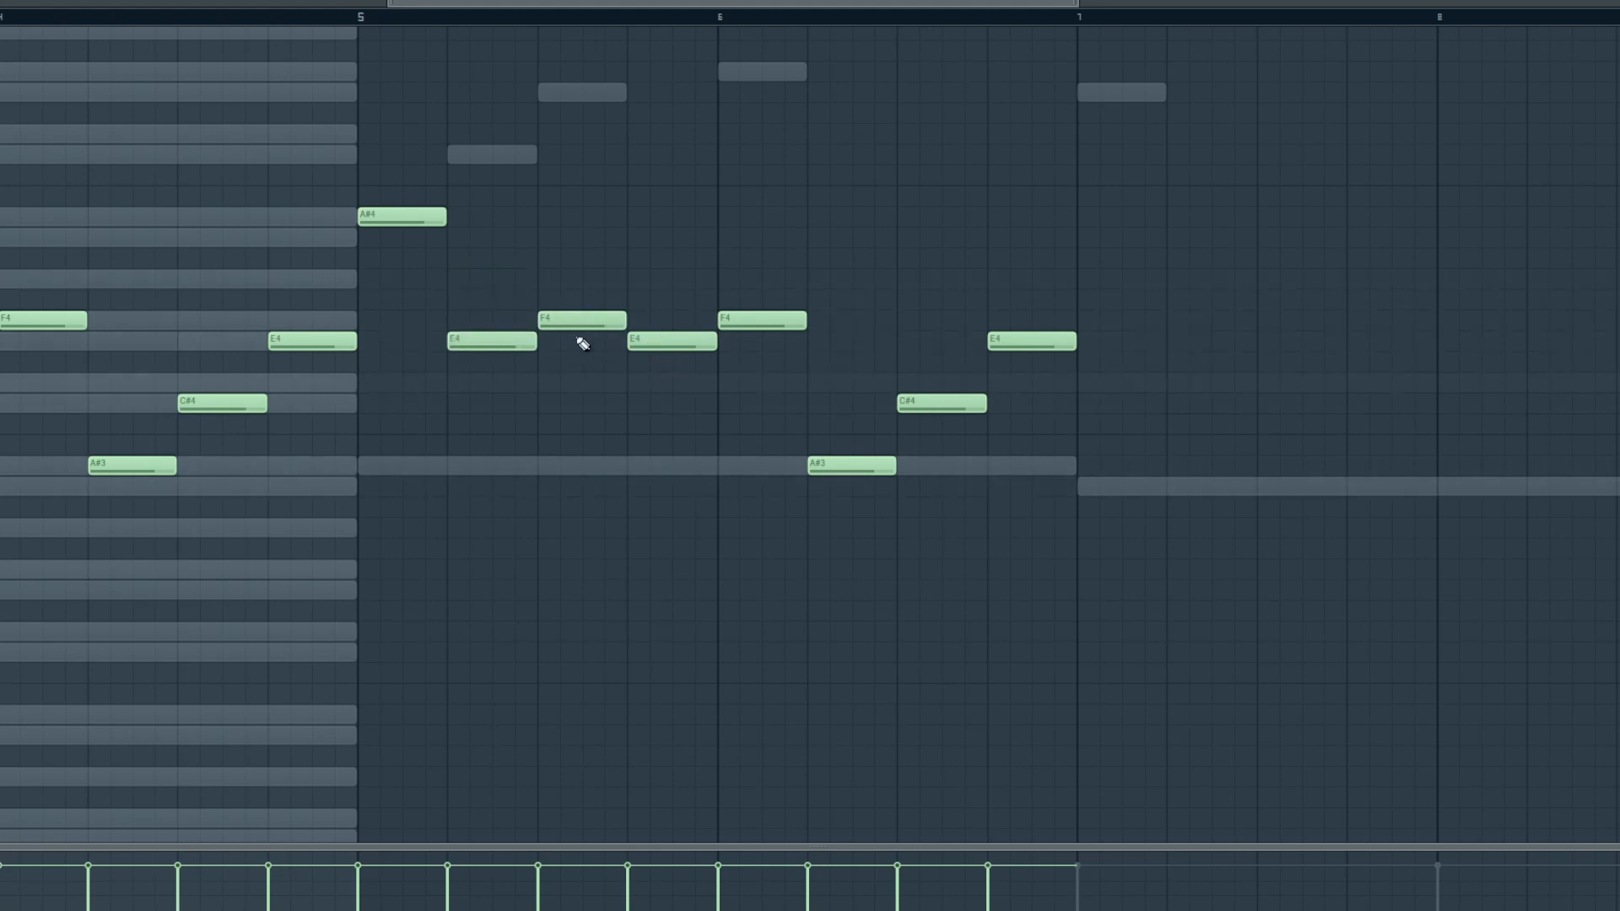
drag(648, 335, 675, 278)
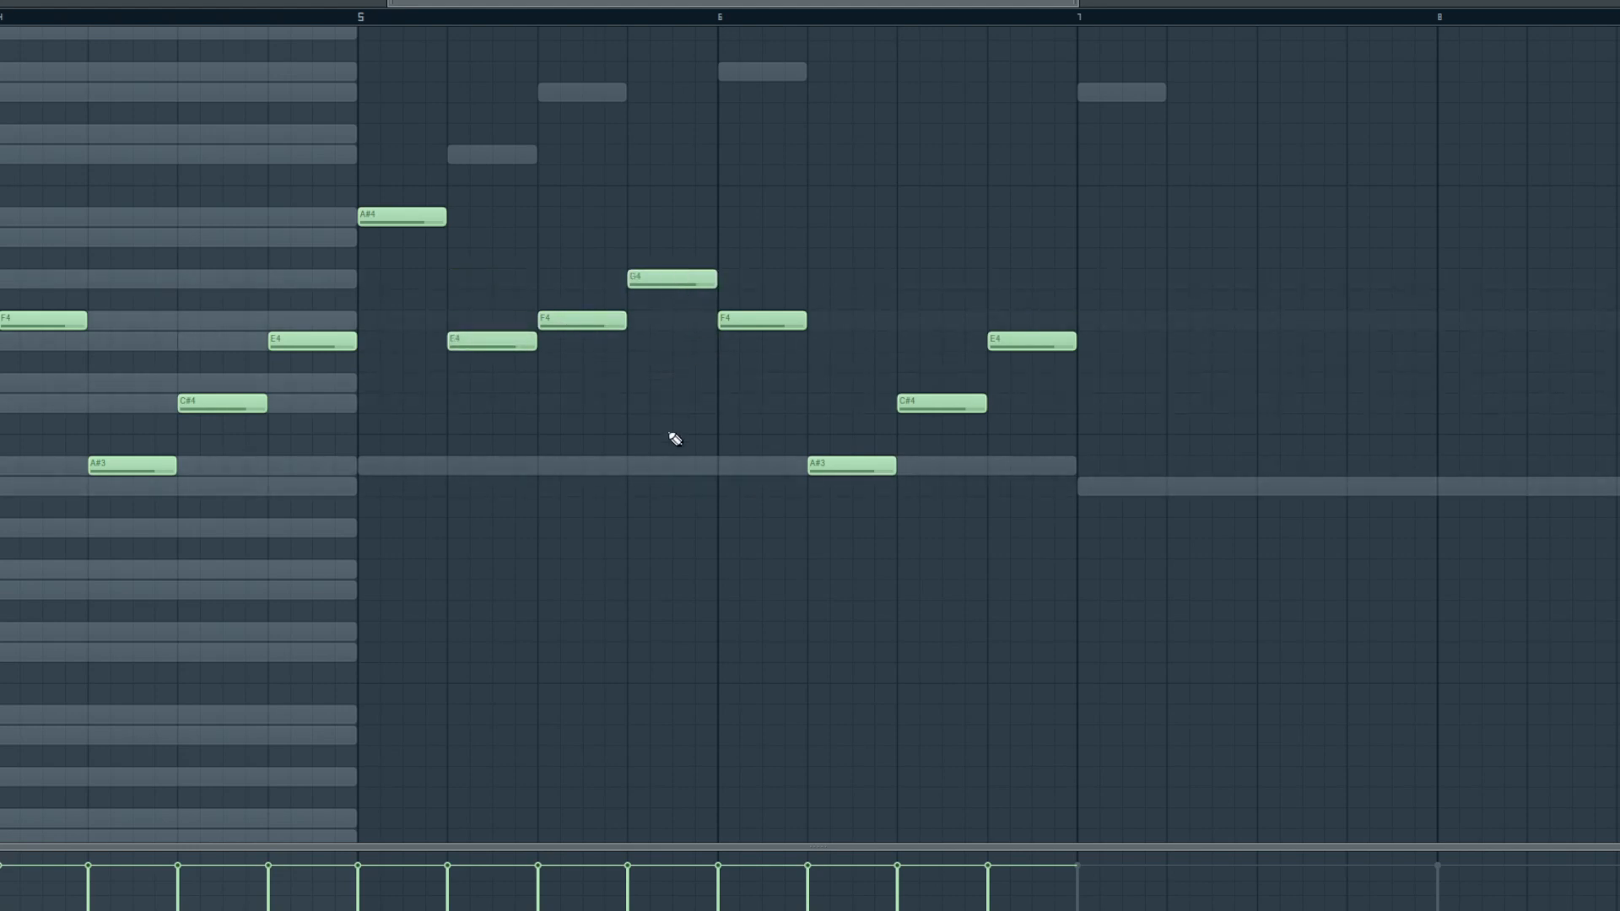
- Try replacing the notes of bar 6 with a copy of bar 5's A#4, E4, F4 and G4 figure
right_click(785, 324)
right_click(851, 464)
right_click(921, 403)
right_click(1012, 340)
mouse_move(760, 405)
mouse_down()
mouse_move(397, 203)
mouse_move(776, 223)
mouse_up()
click(669, 416)
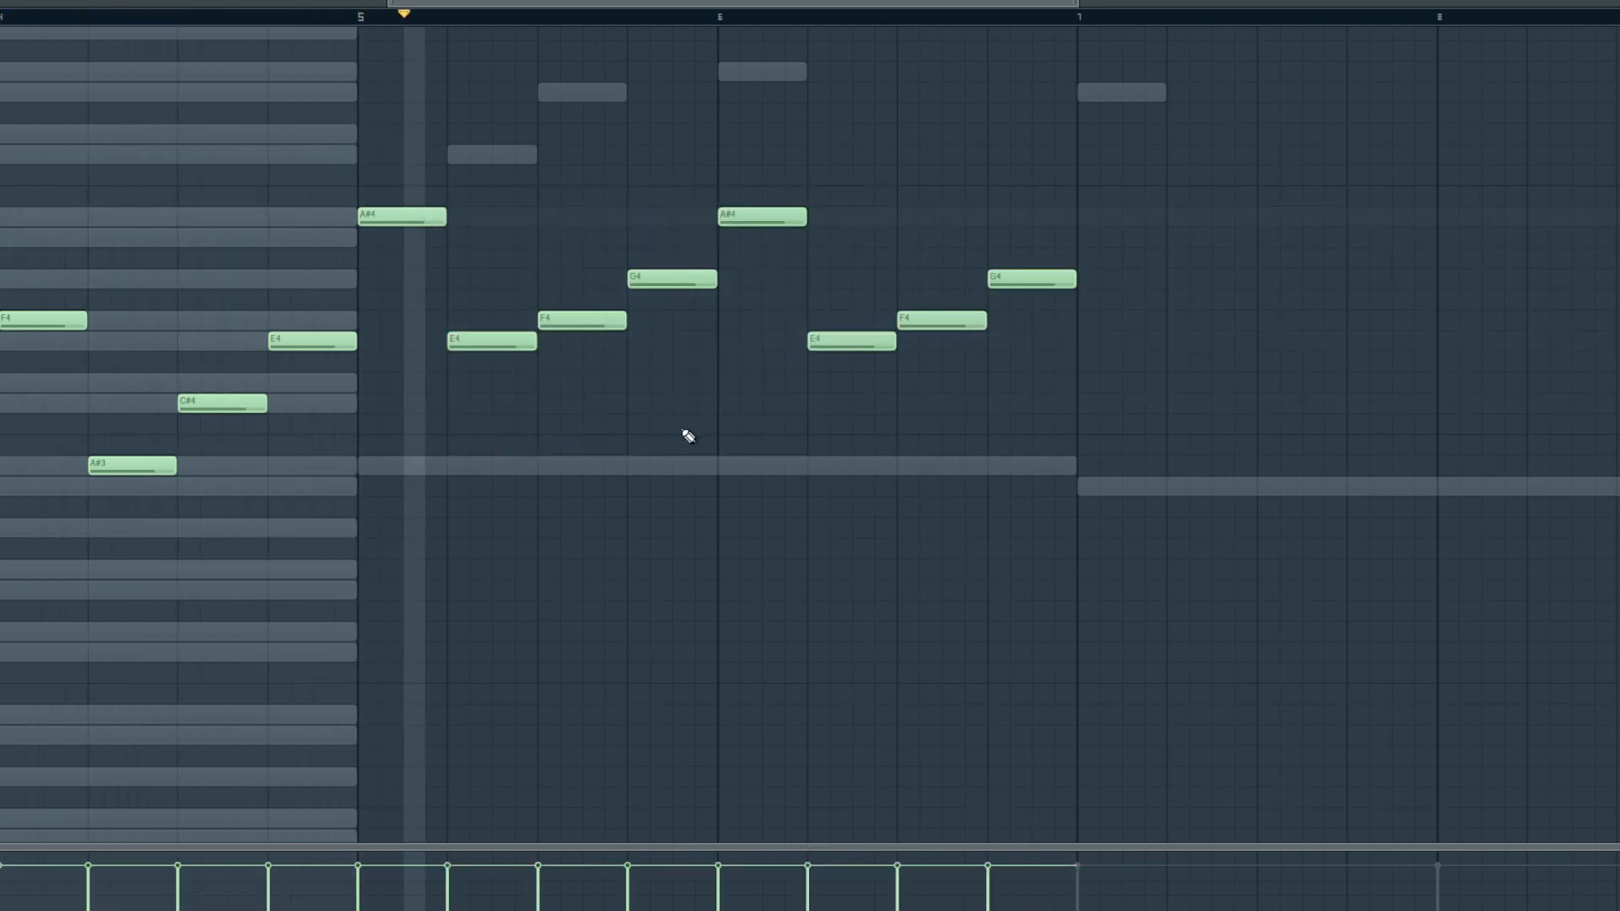
- Audition bar 5, and try G4, A4 and G4 in place of its last three notes
drag(583, 4, 634, 8)
key(space)
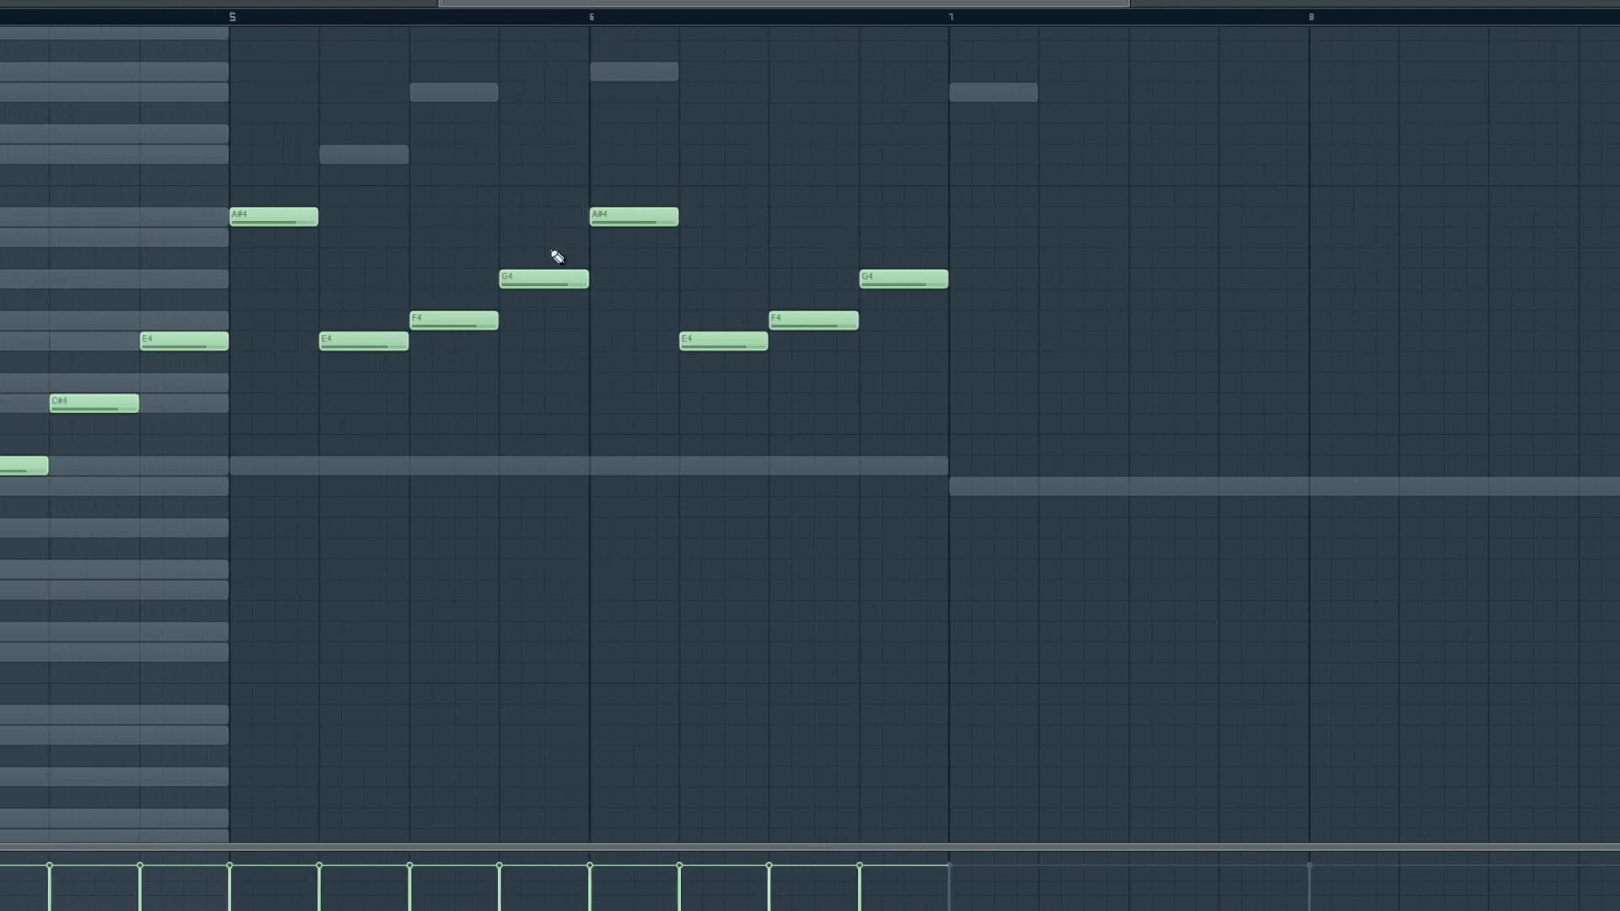
scroll(376, 360, up, 3)
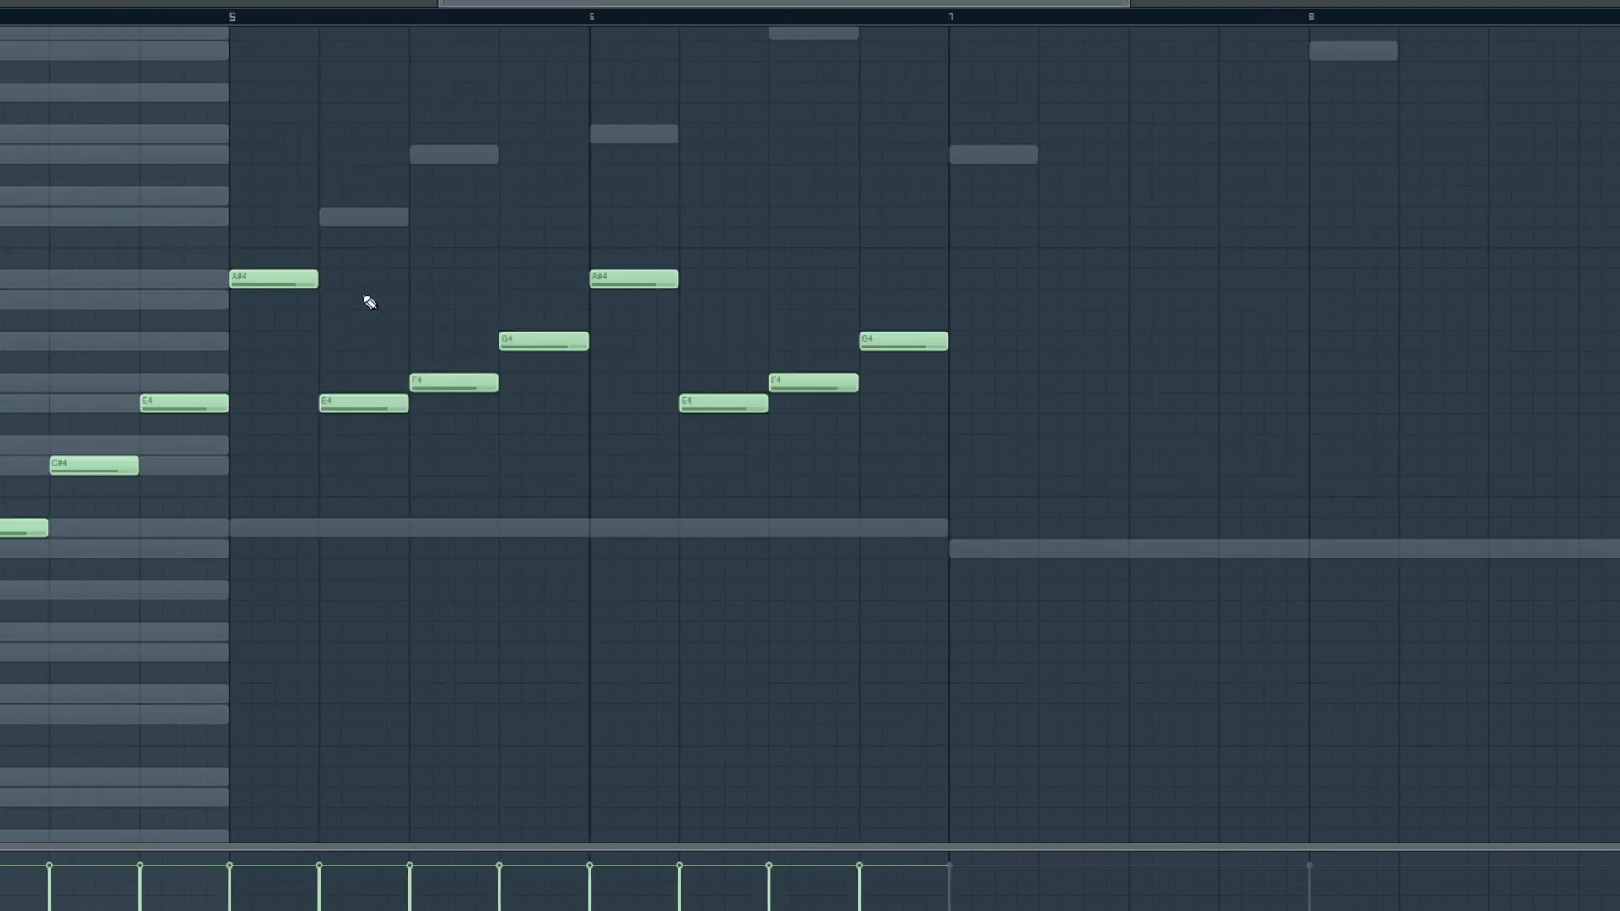
click(83, 15)
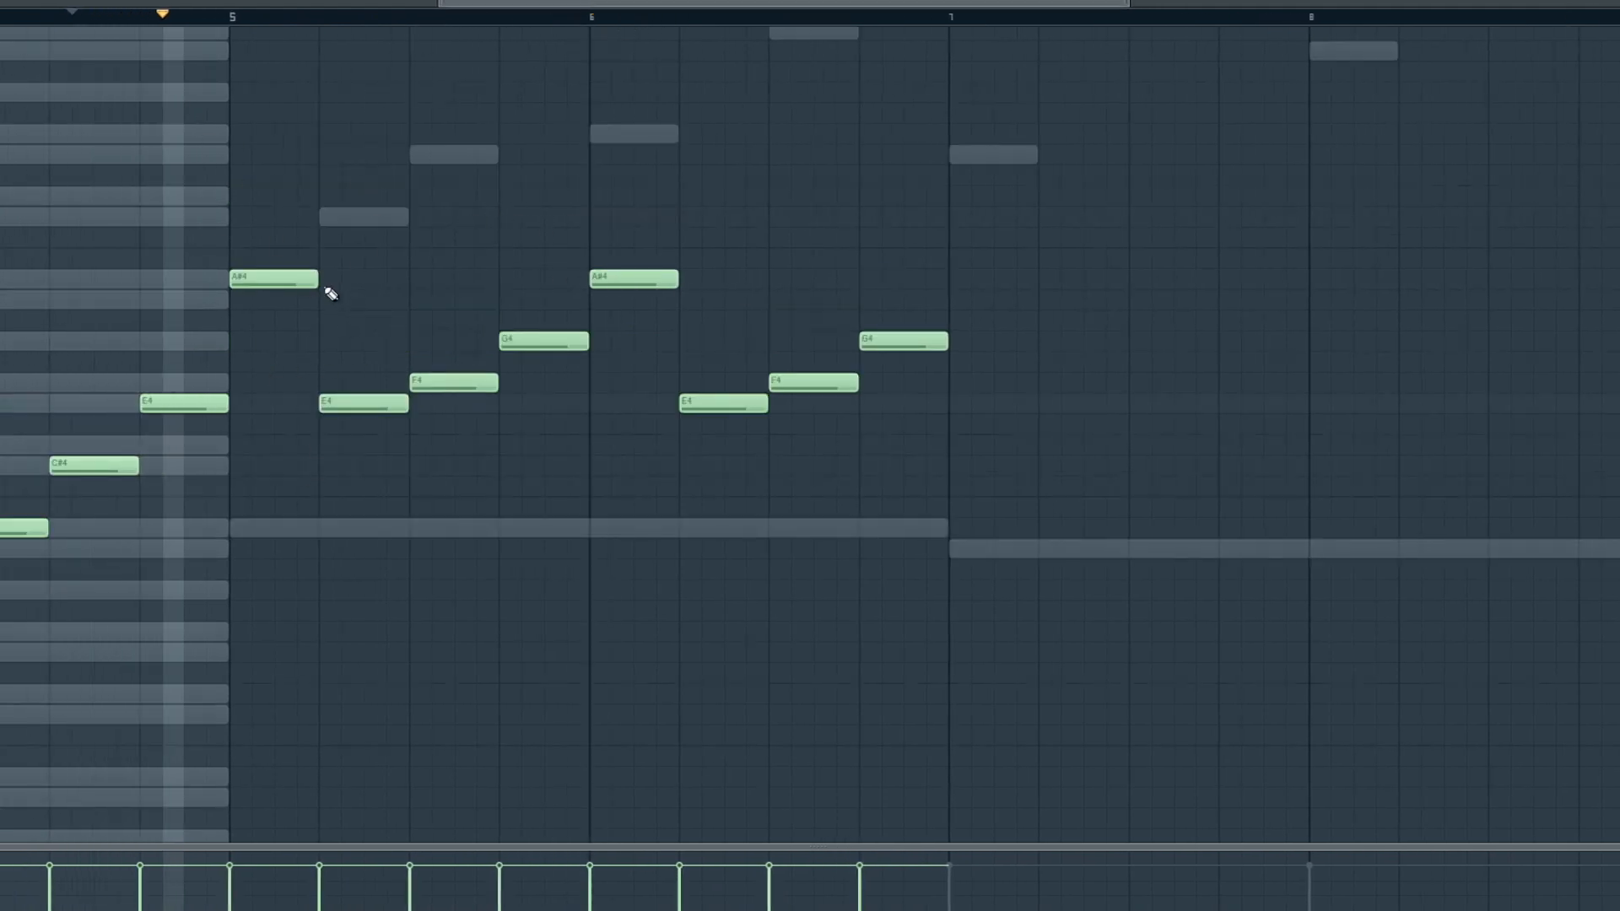
key(space)
right_click(368, 405)
click(321, 340)
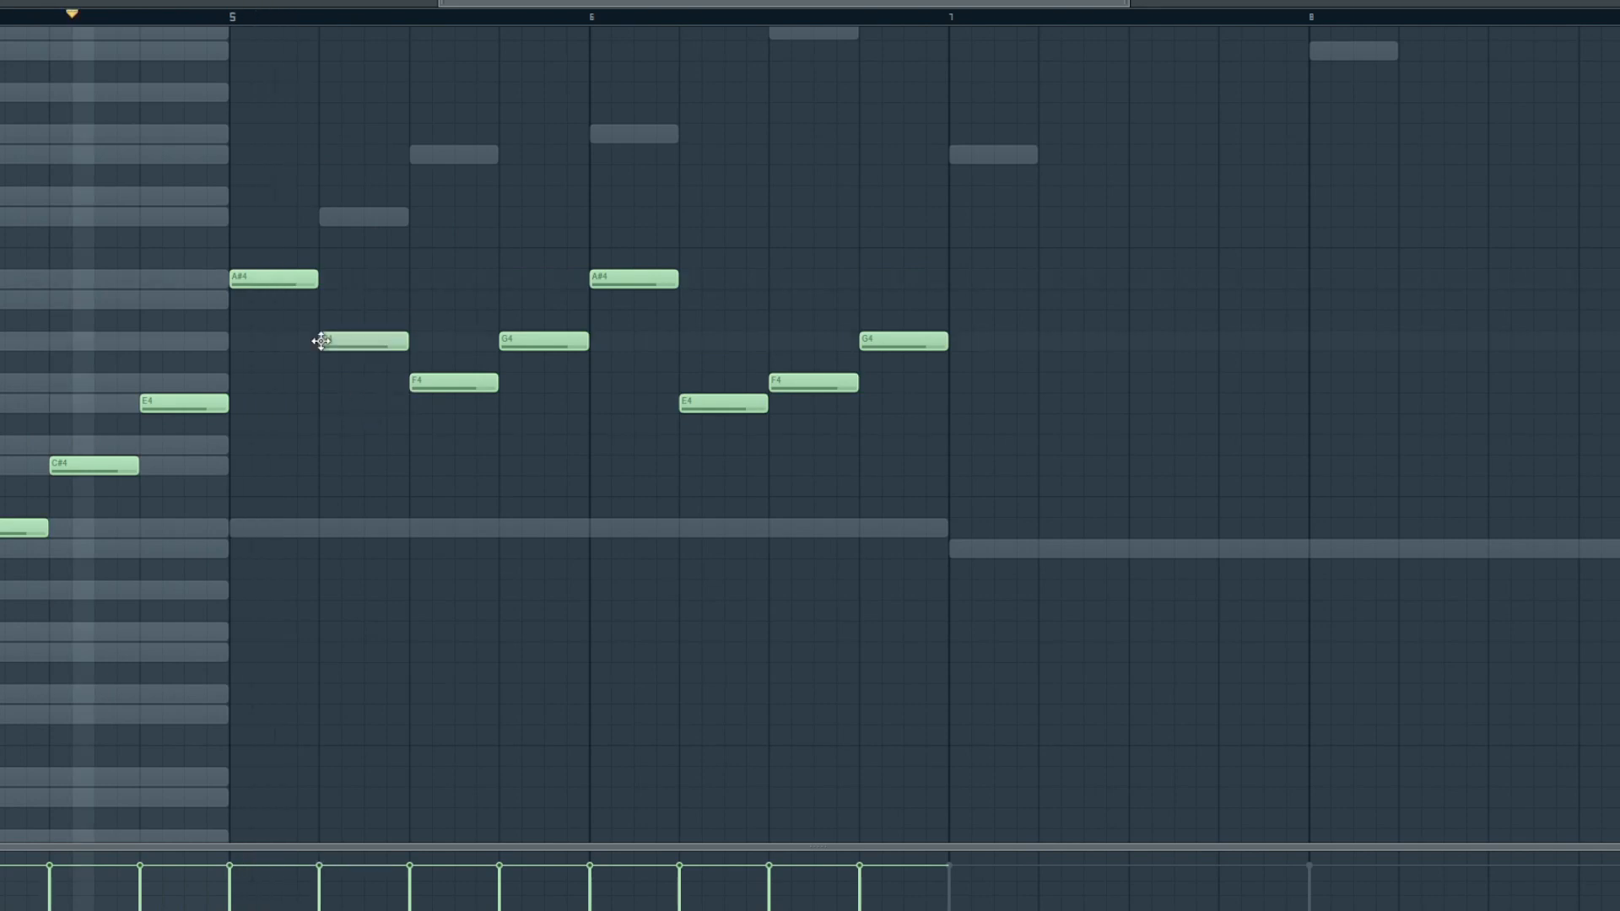
click(413, 302)
right_click(521, 341)
right_click(469, 383)
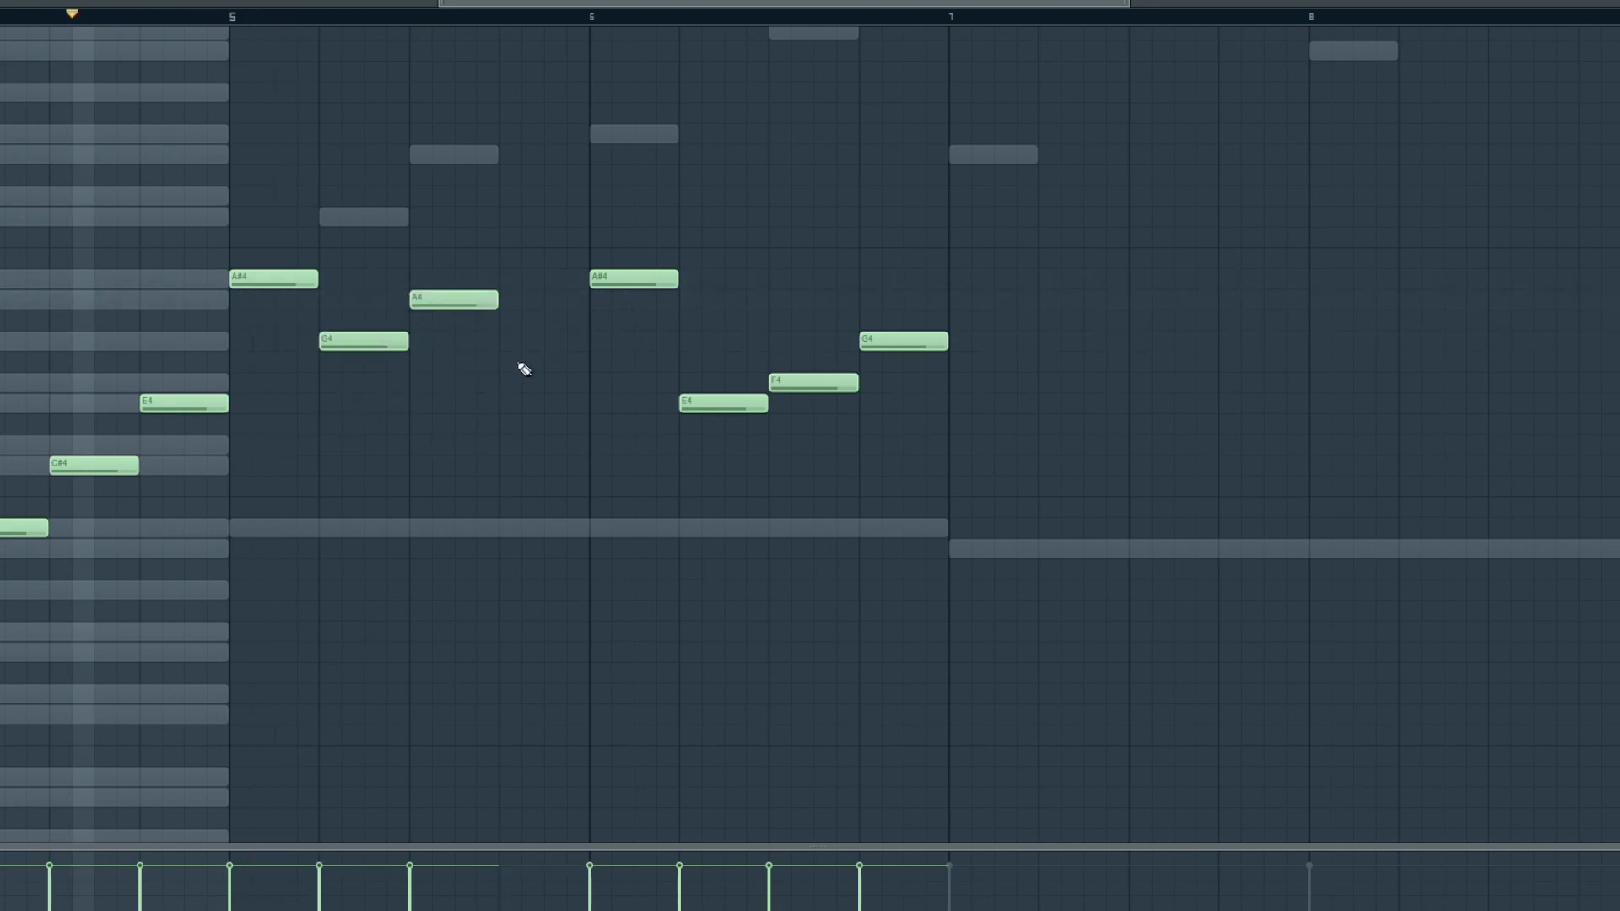
click(504, 345)
key(space)
- Delete all four harp notes from bar 6
right_click(645, 280)
right_click(720, 403)
right_click(787, 386)
right_click(886, 342)
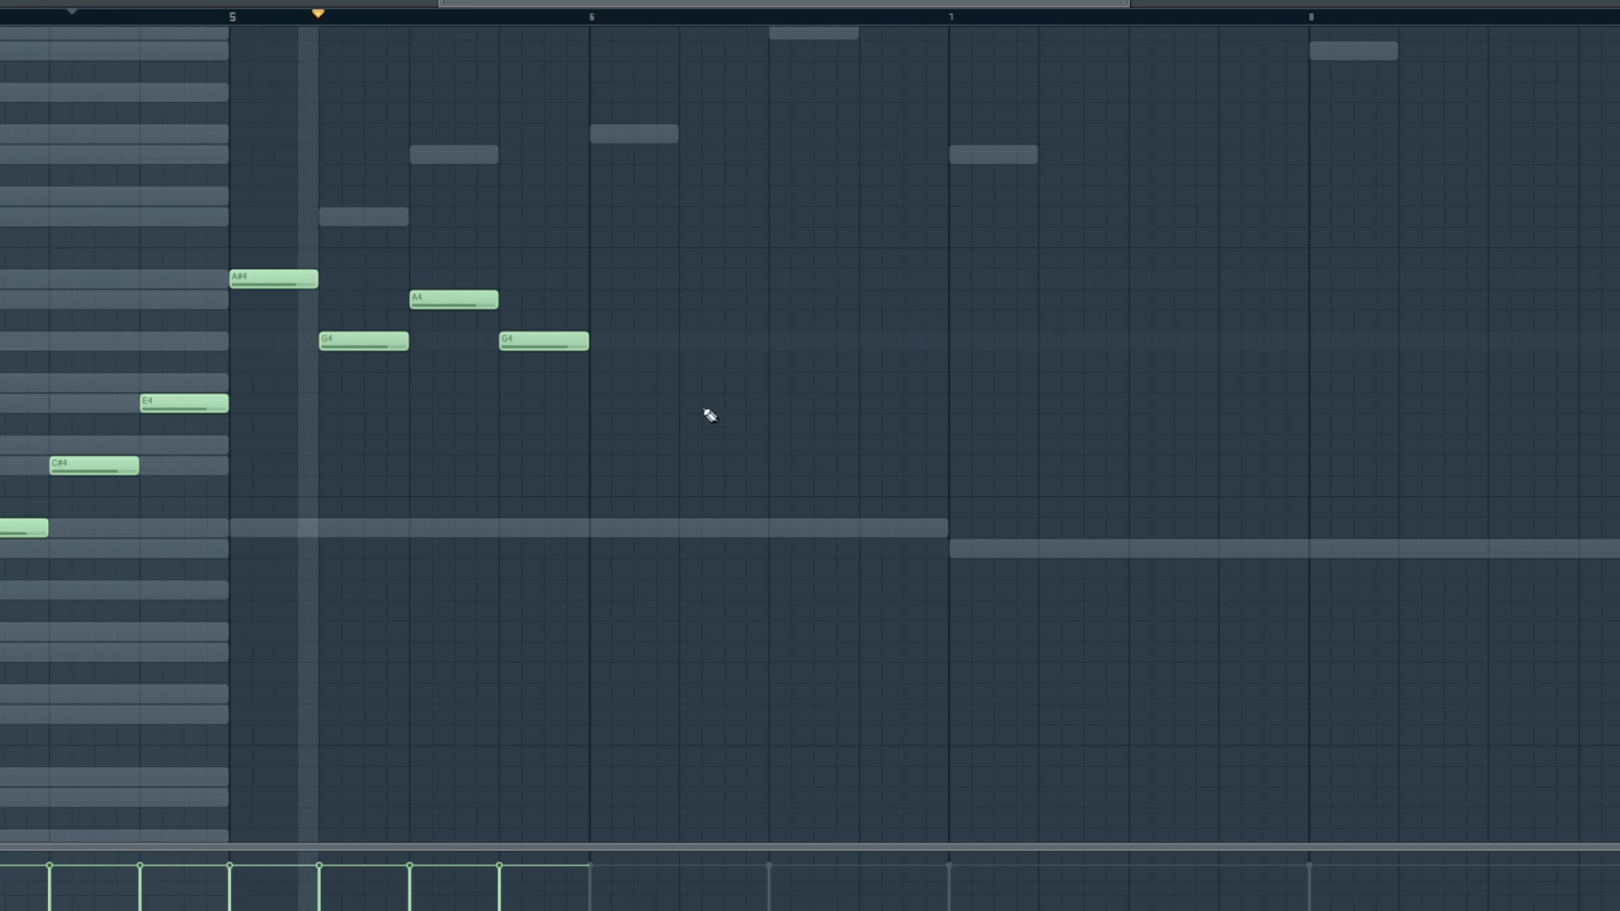
- Replace the last three notes of bar 5 with C#5, E5 and C#5, and play the result
click(325, 218)
click(426, 154)
right_click(456, 301)
right_click(371, 342)
right_click(548, 341)
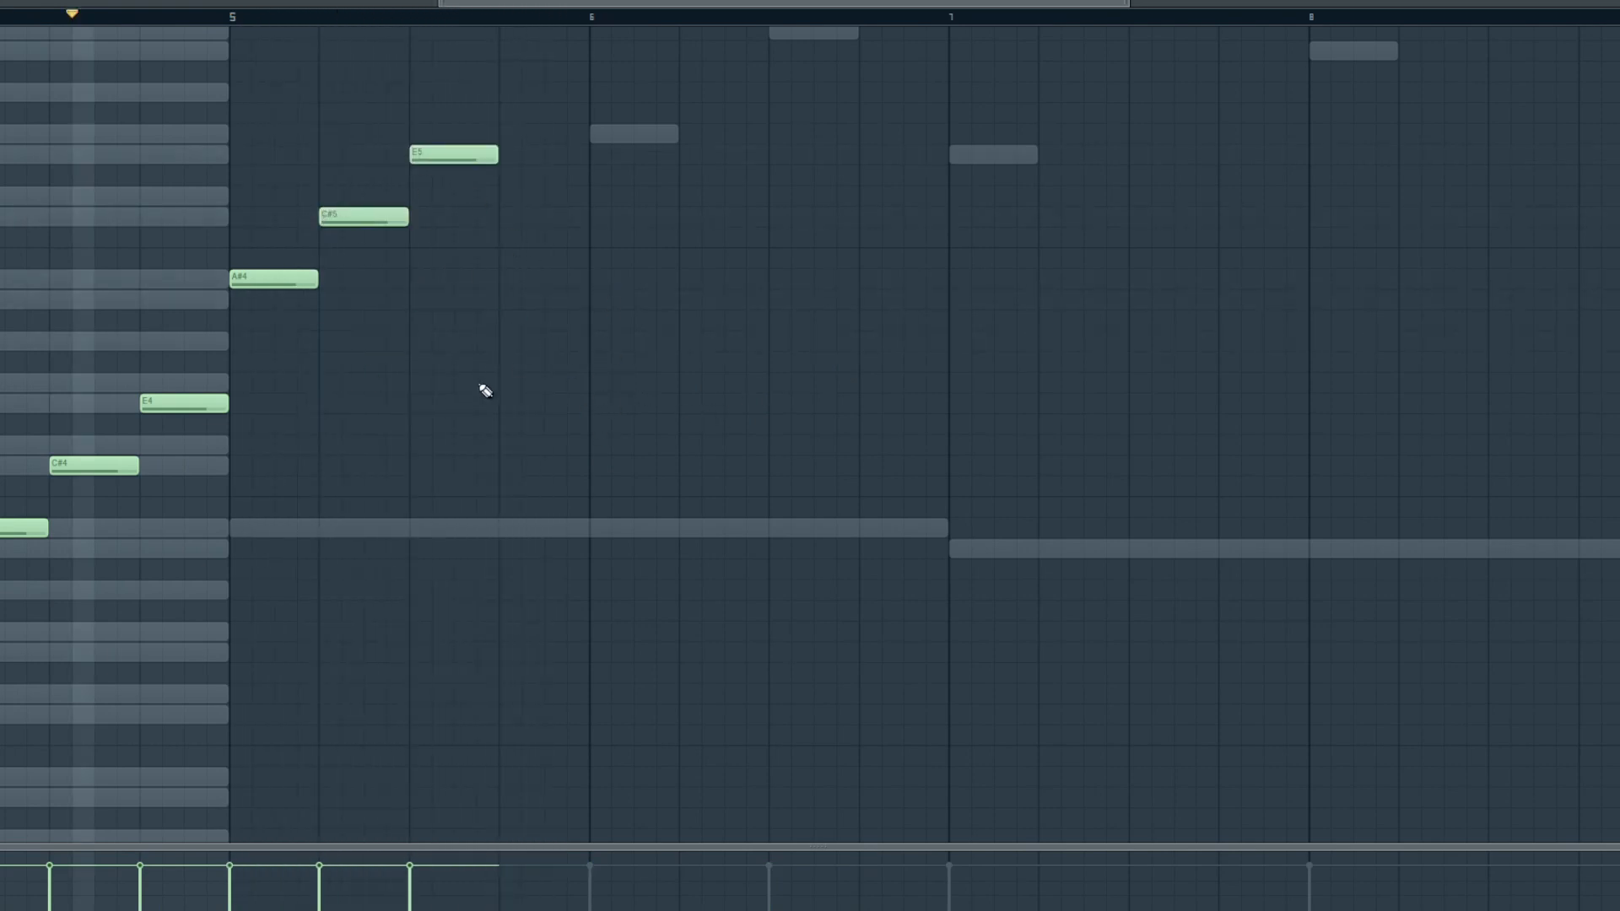
click(506, 217)
key(space)
- Copy bar 5's A#4, C#5, E5 and C#5 figure into bar 6 and audition it
drag(586, 279, 275, 130)
drag(286, 279, 604, 267)
click(765, 496)
key(space)
scroll(824, 299, up, 2)
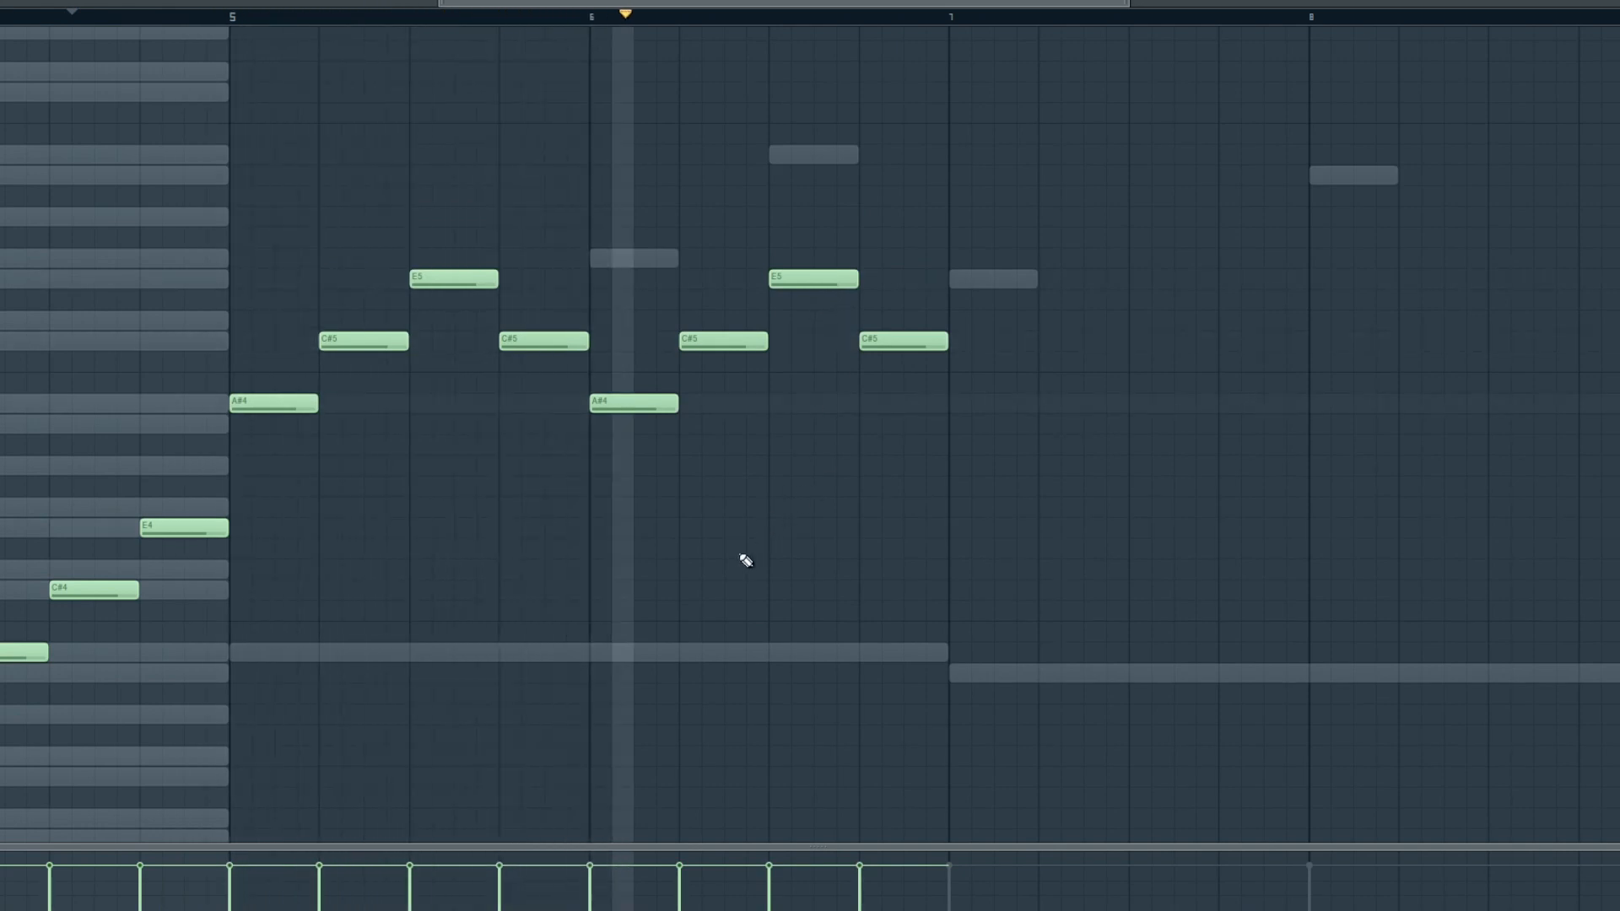
- Place one-beat E5, C#5, A4 and C#5 notes across bar 7
key(space)
drag(950, 283, 990, 281)
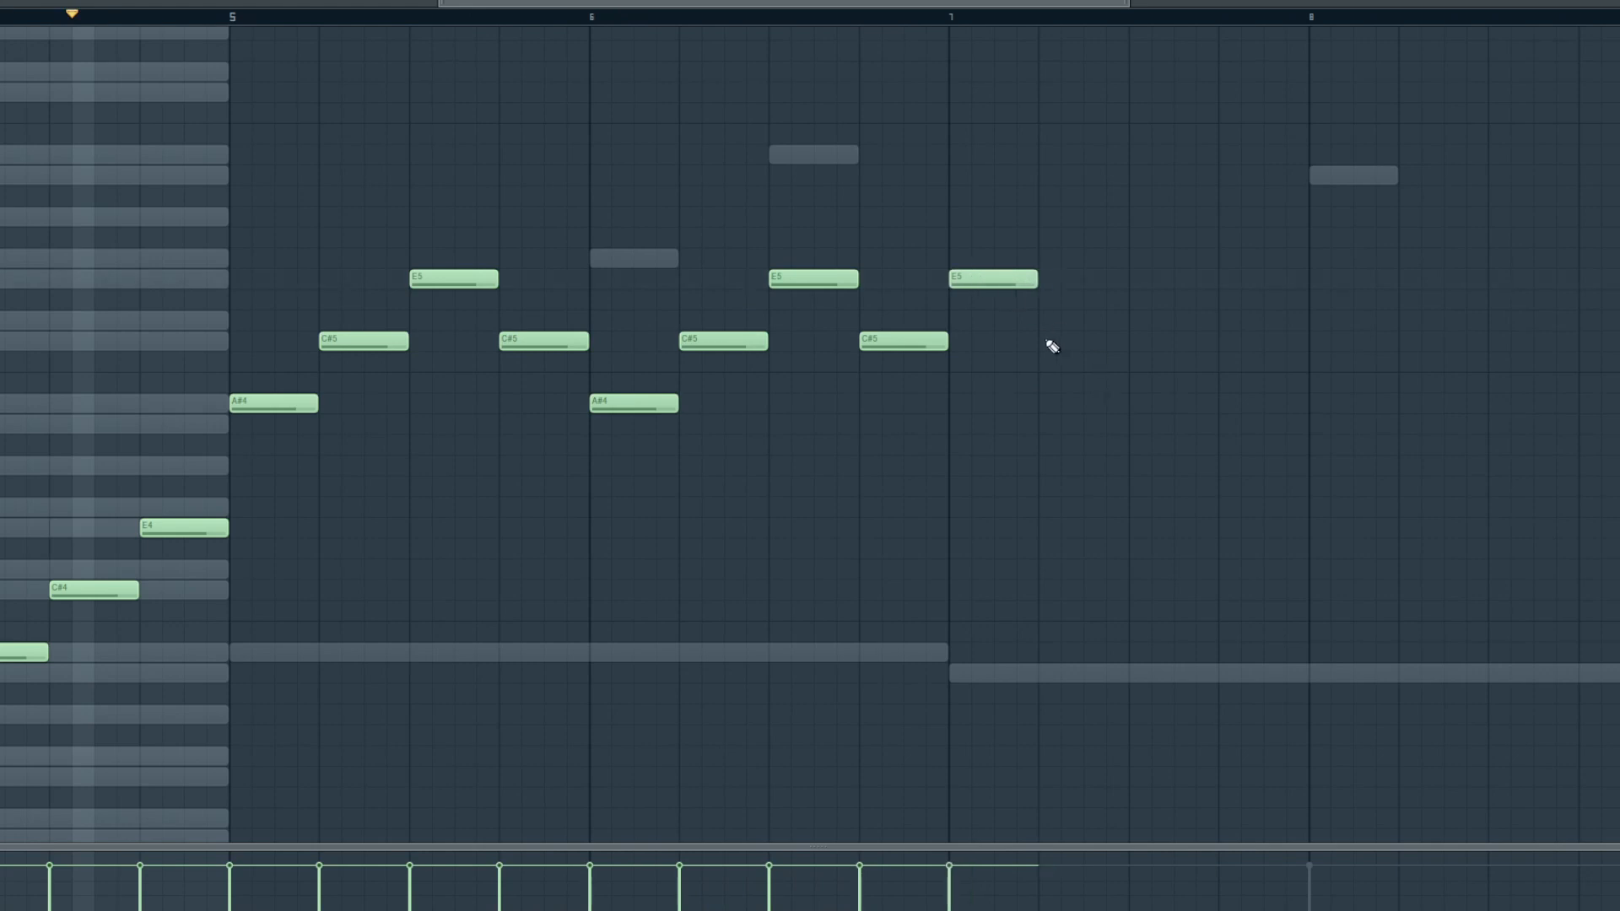
click(1053, 342)
drag(902, 7, 1115, 7)
drag(594, 389, 637, 433)
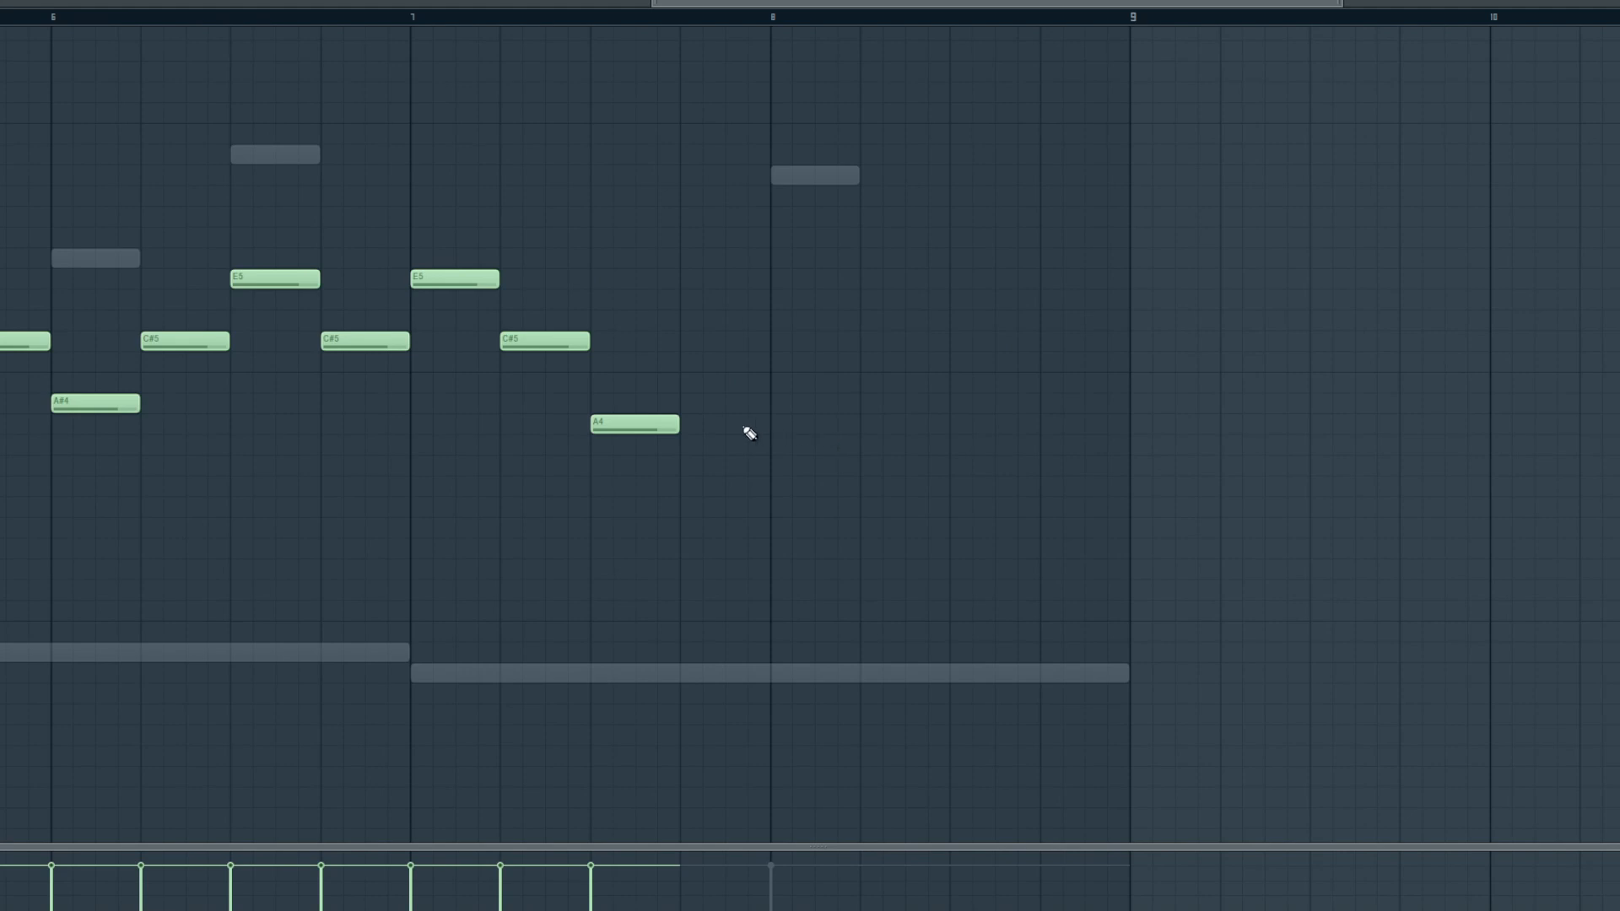
click(687, 345)
- Copy bar 7's harp figure into bar 8 and play the whole arpeggio
mouse_move(844, 472)
mouse_down()
mouse_move(413, 251)
mouse_move(885, 267)
mouse_move(810, 267)
mouse_up()
click(762, 155)
key(space)
scroll(727, 372, down, 4)
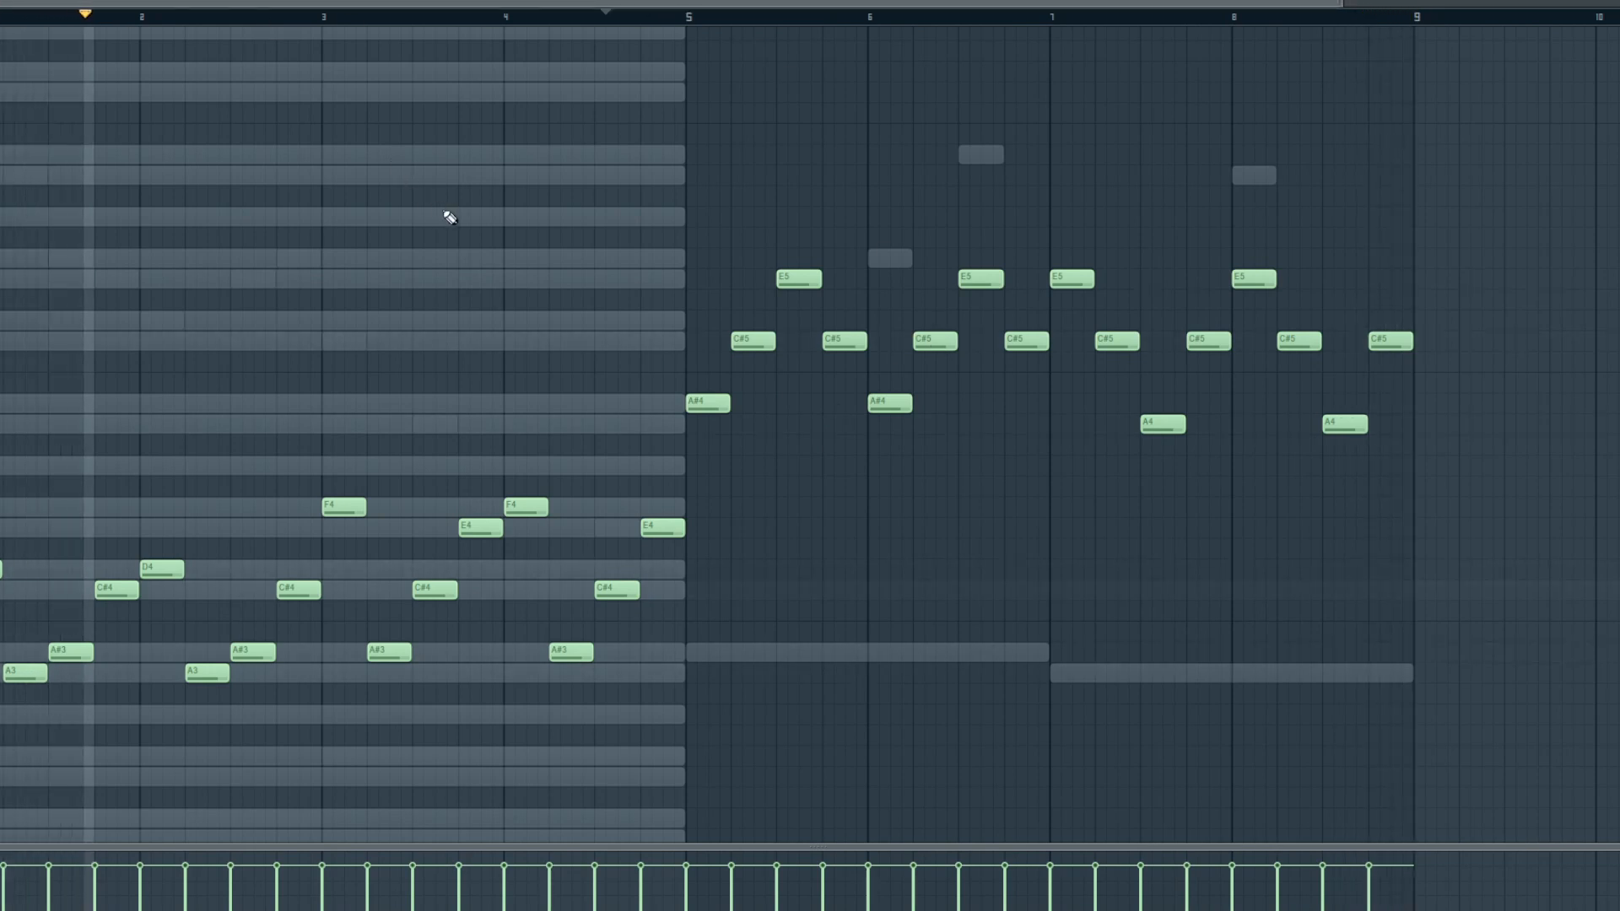
- Route the Final Fantasy VII #2 channel to mixer insert 3
key(F9)
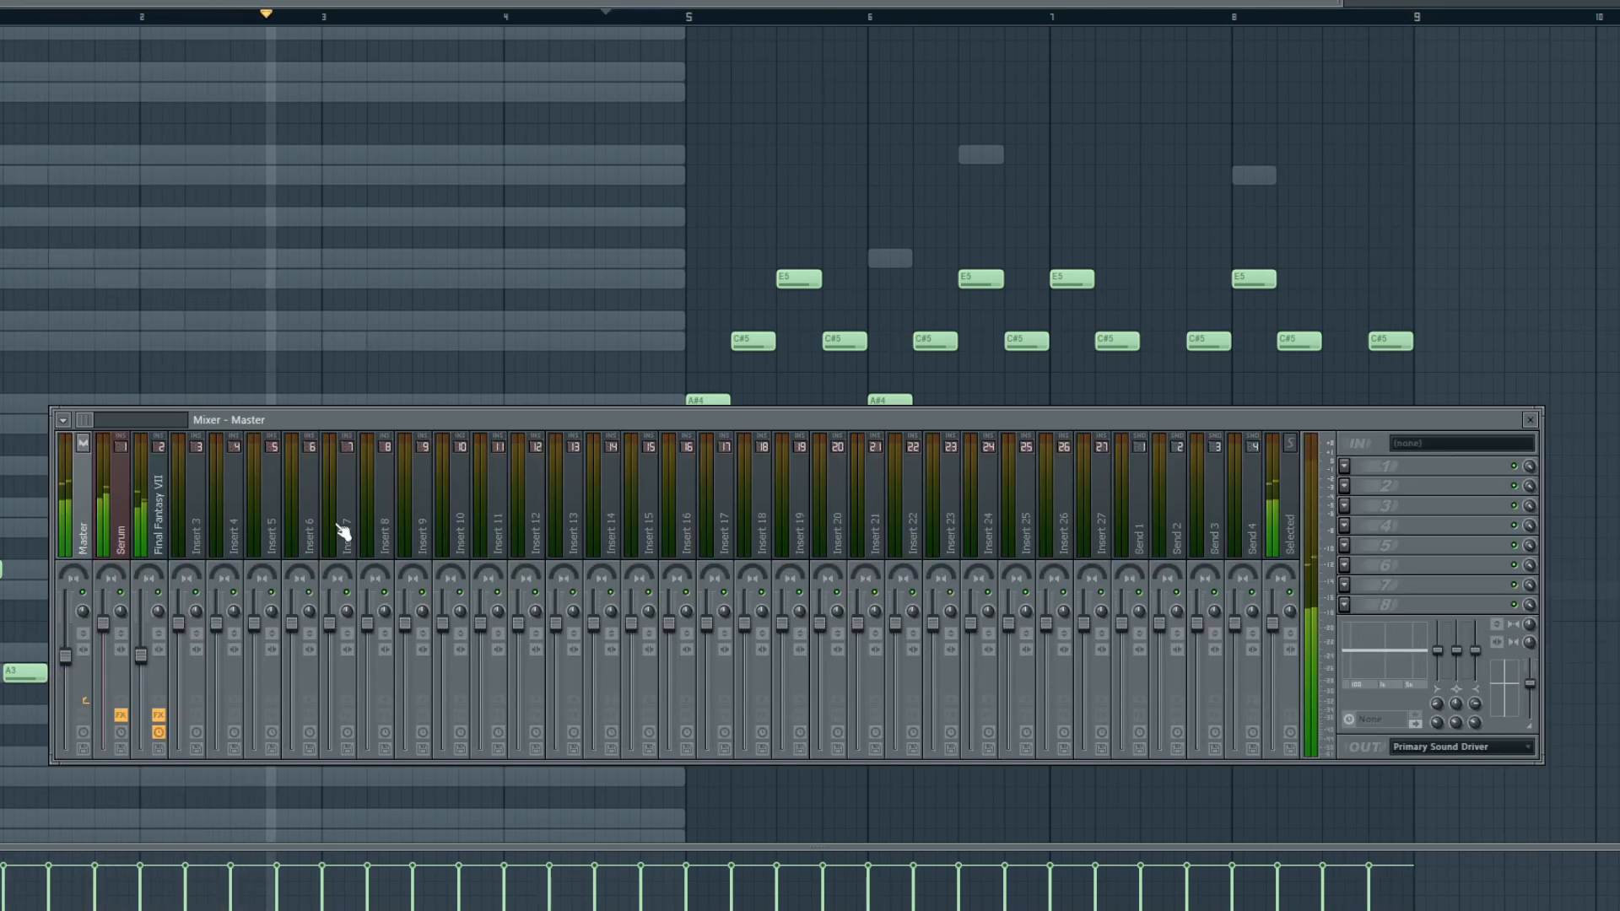
right_click(201, 535)
click(472, 516)
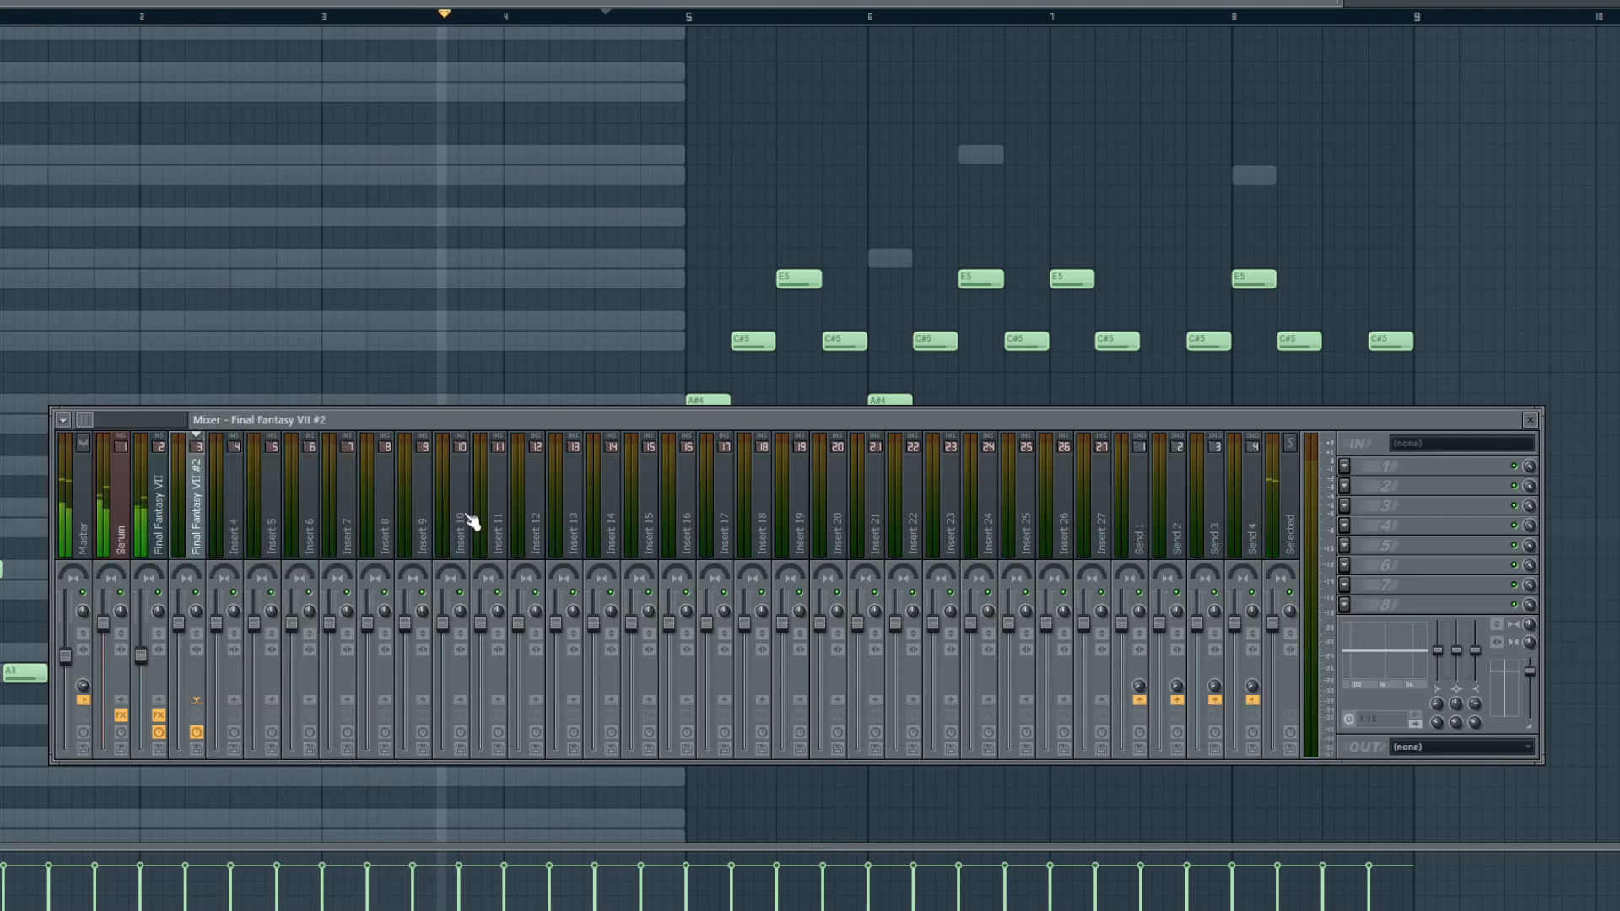
key(ctrl+l)
- Load Fruity Reeverb 2 in the first effect slot of the Final Fantasy VII #2 mixer track, then return to the piano roll
click(1344, 466)
mouse_move(1366, 463)
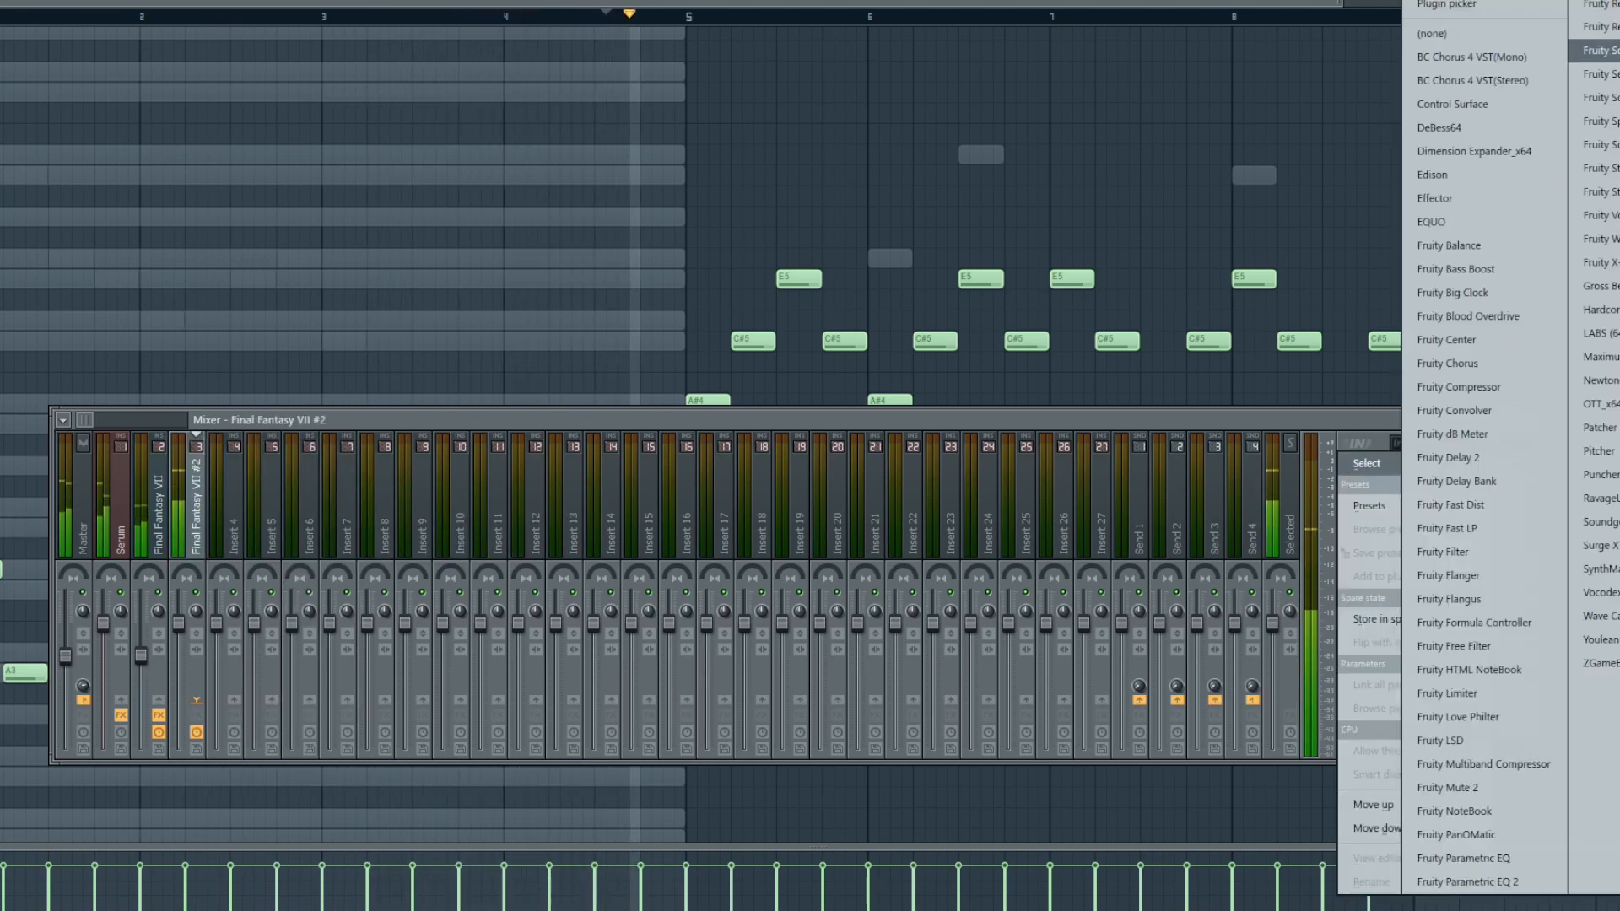
click(1595, 27)
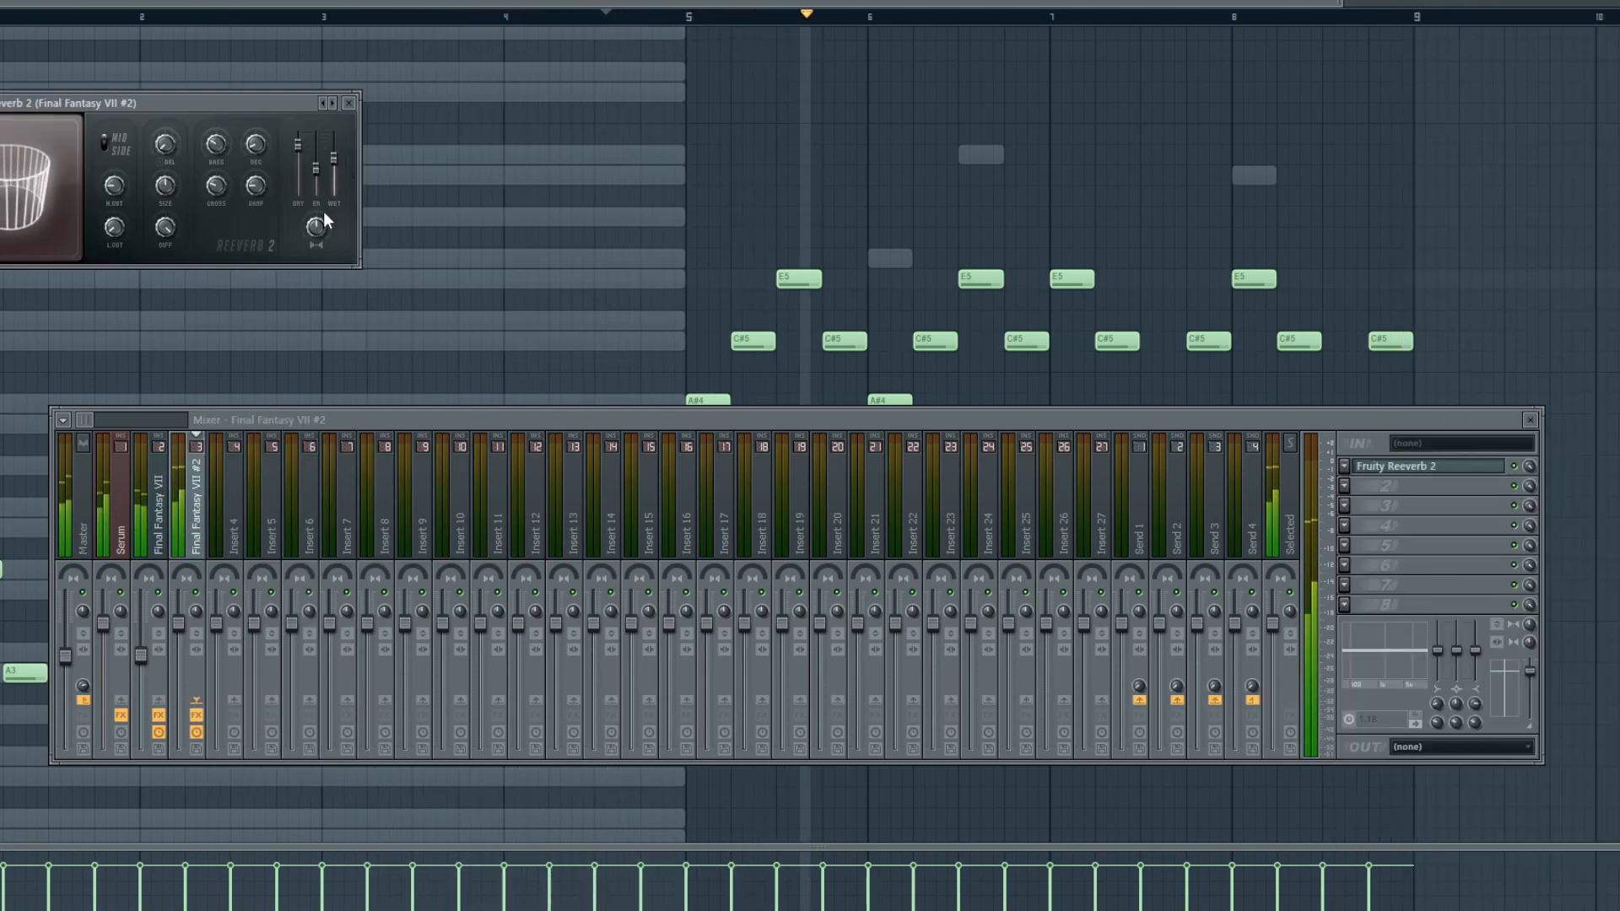
drag(269, 107, 688, 279)
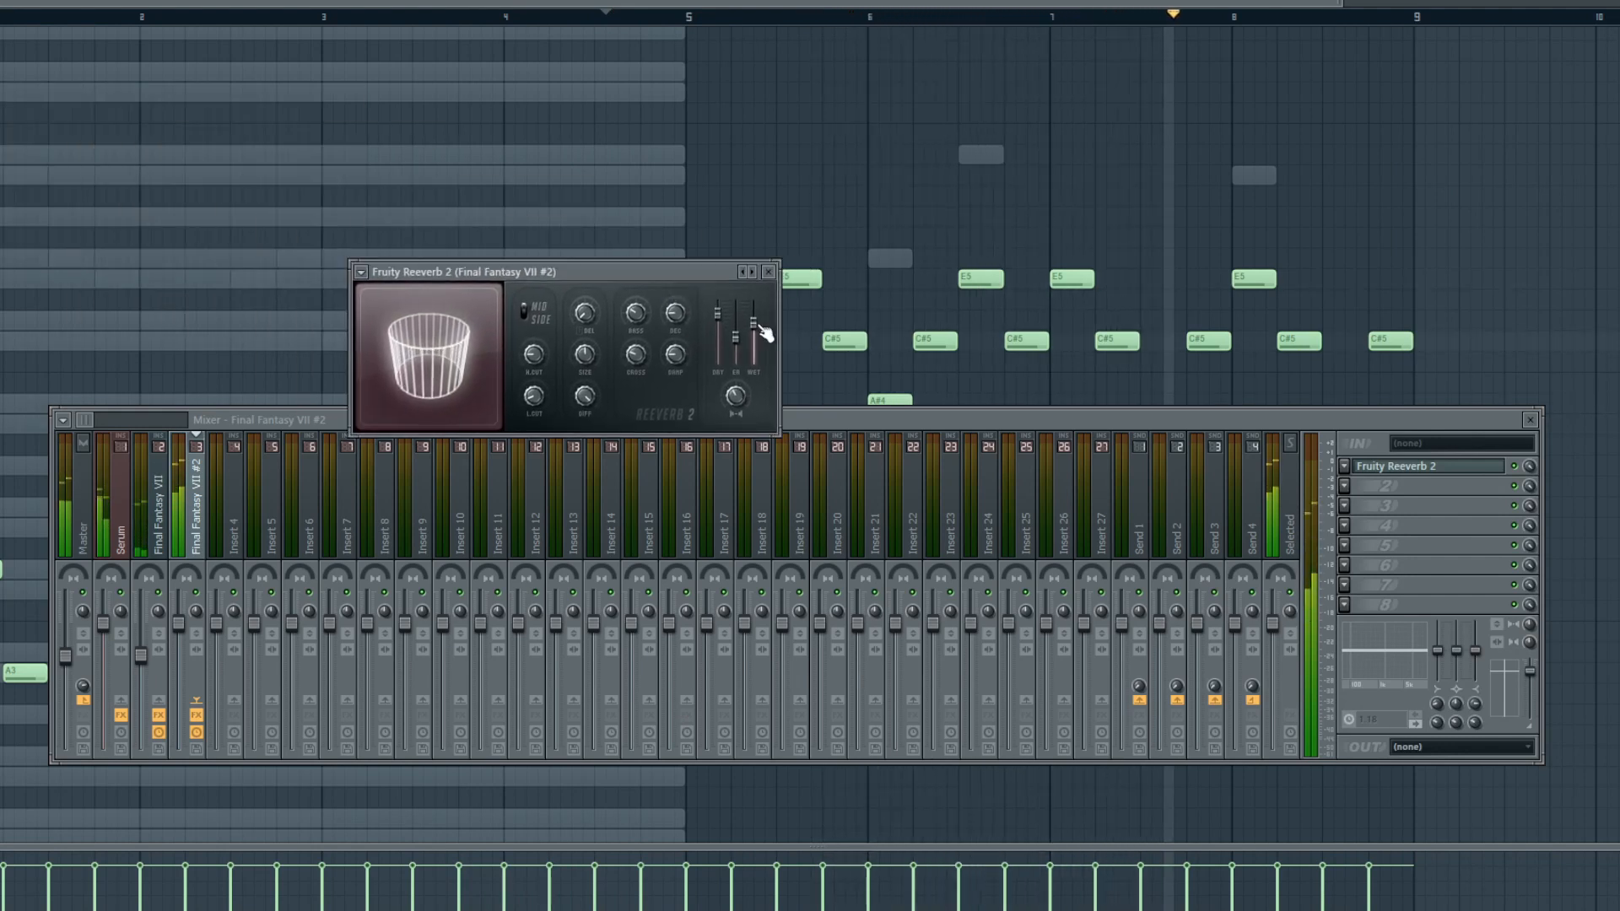
click(767, 272)
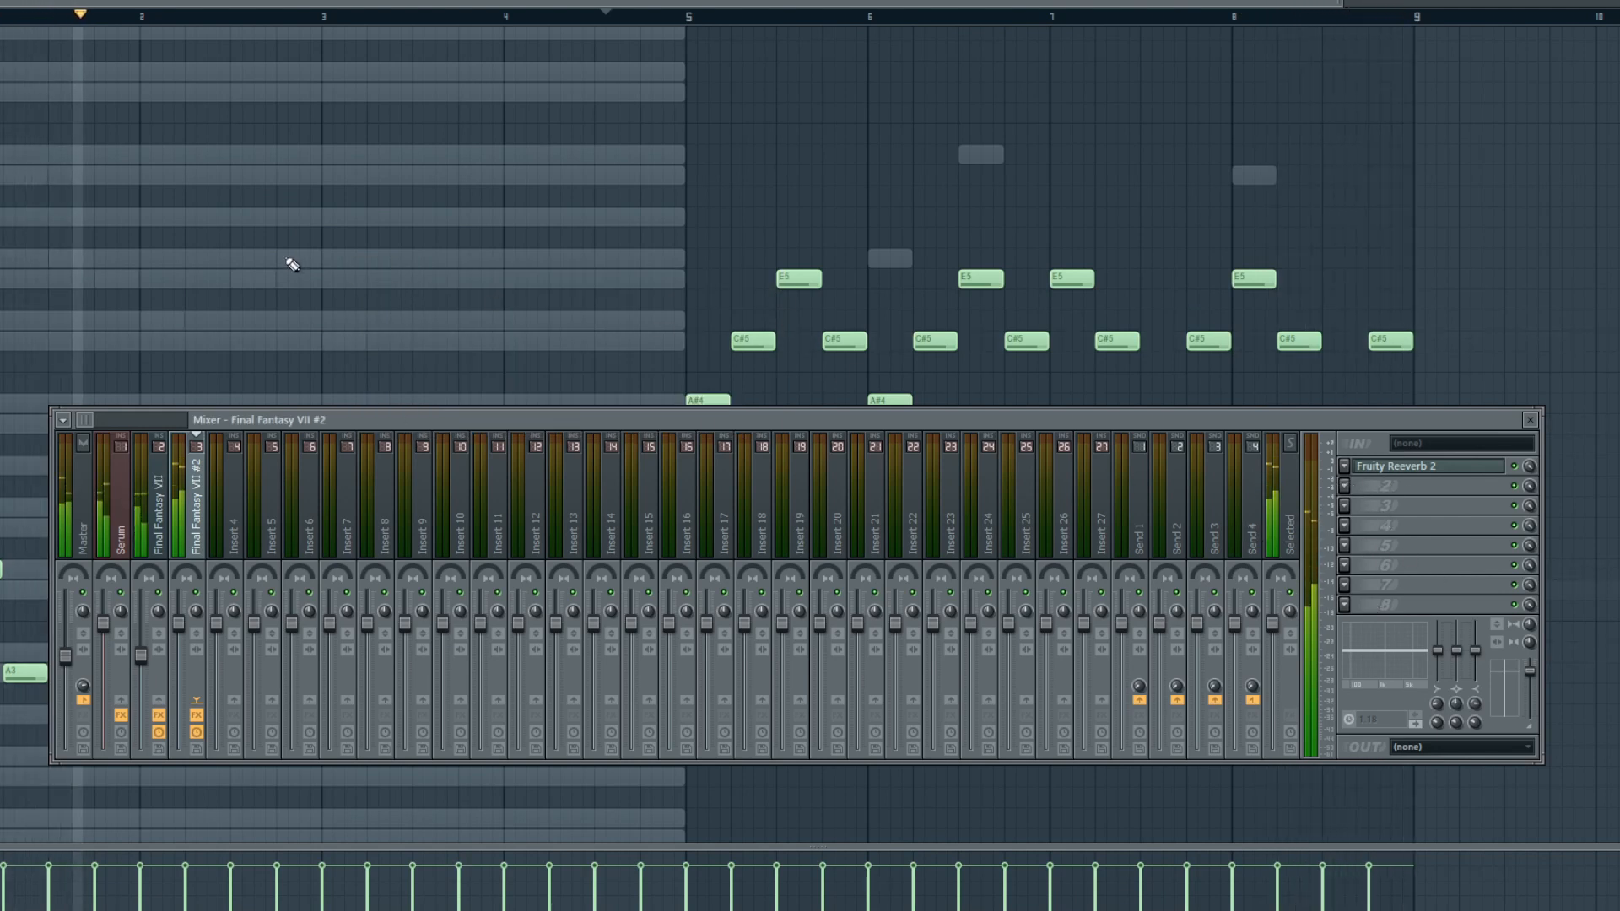
key(F9)
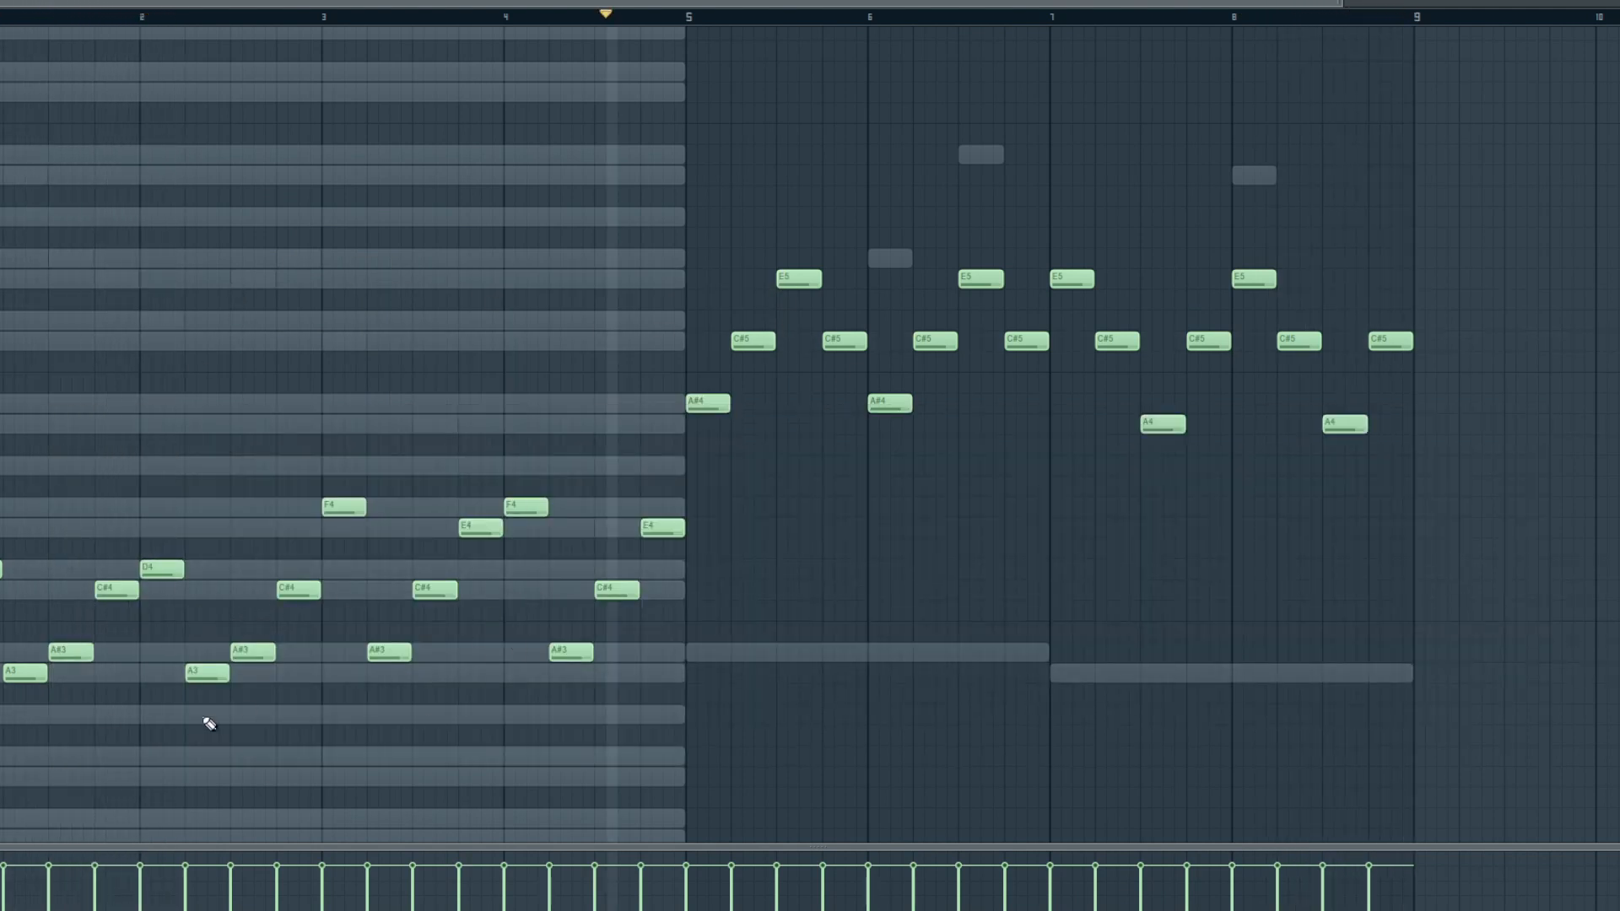
- Change the pitches of bar 1's last three harp notes to F4, A4 and F4
drag(22, 675, 23, 492)
drag(80, 652, 80, 423)
drag(103, 588, 103, 503)
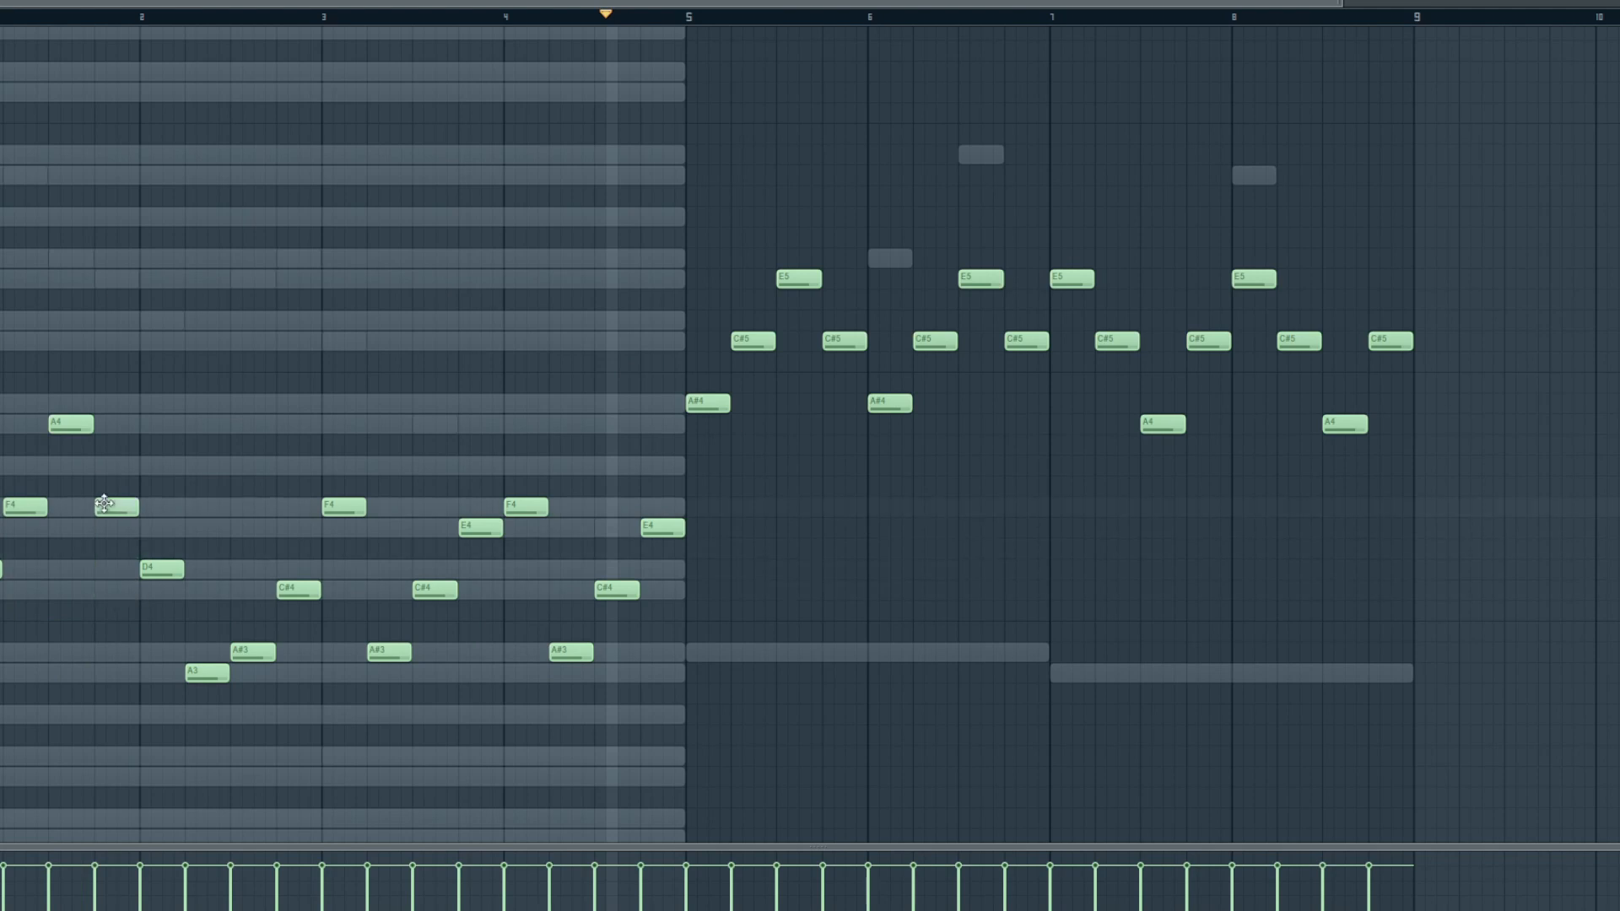
- Delete bar 2's harp notes and replace them with a copy of bar 1's figure
right_click(153, 569)
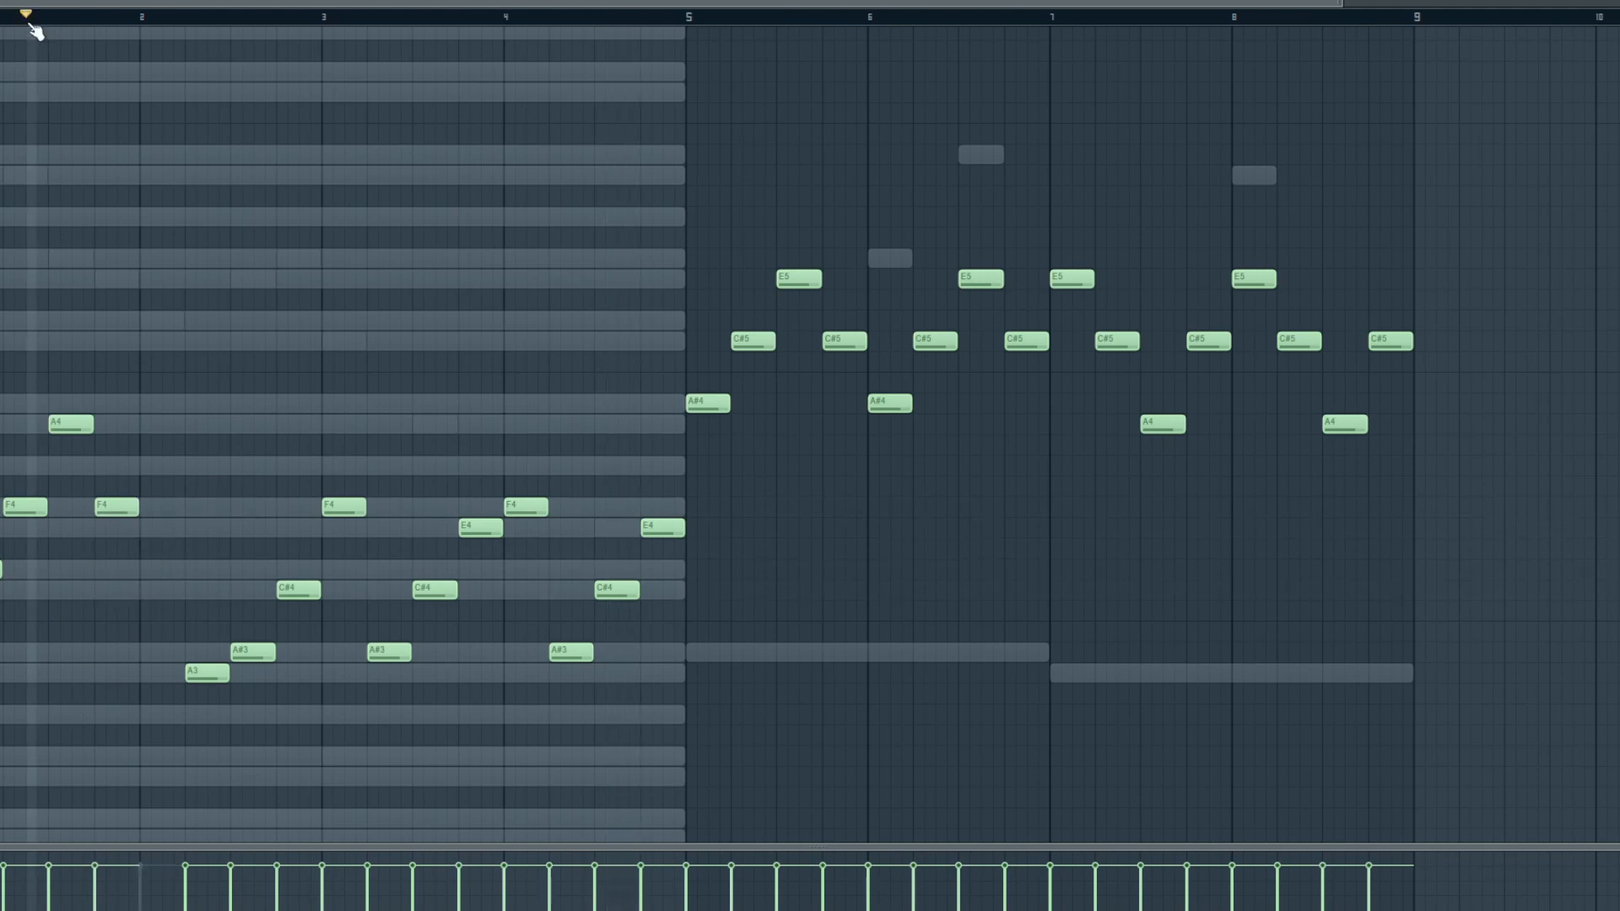
right_click(207, 672)
right_click(253, 652)
right_click(299, 589)
drag(211, 640, 1, 373)
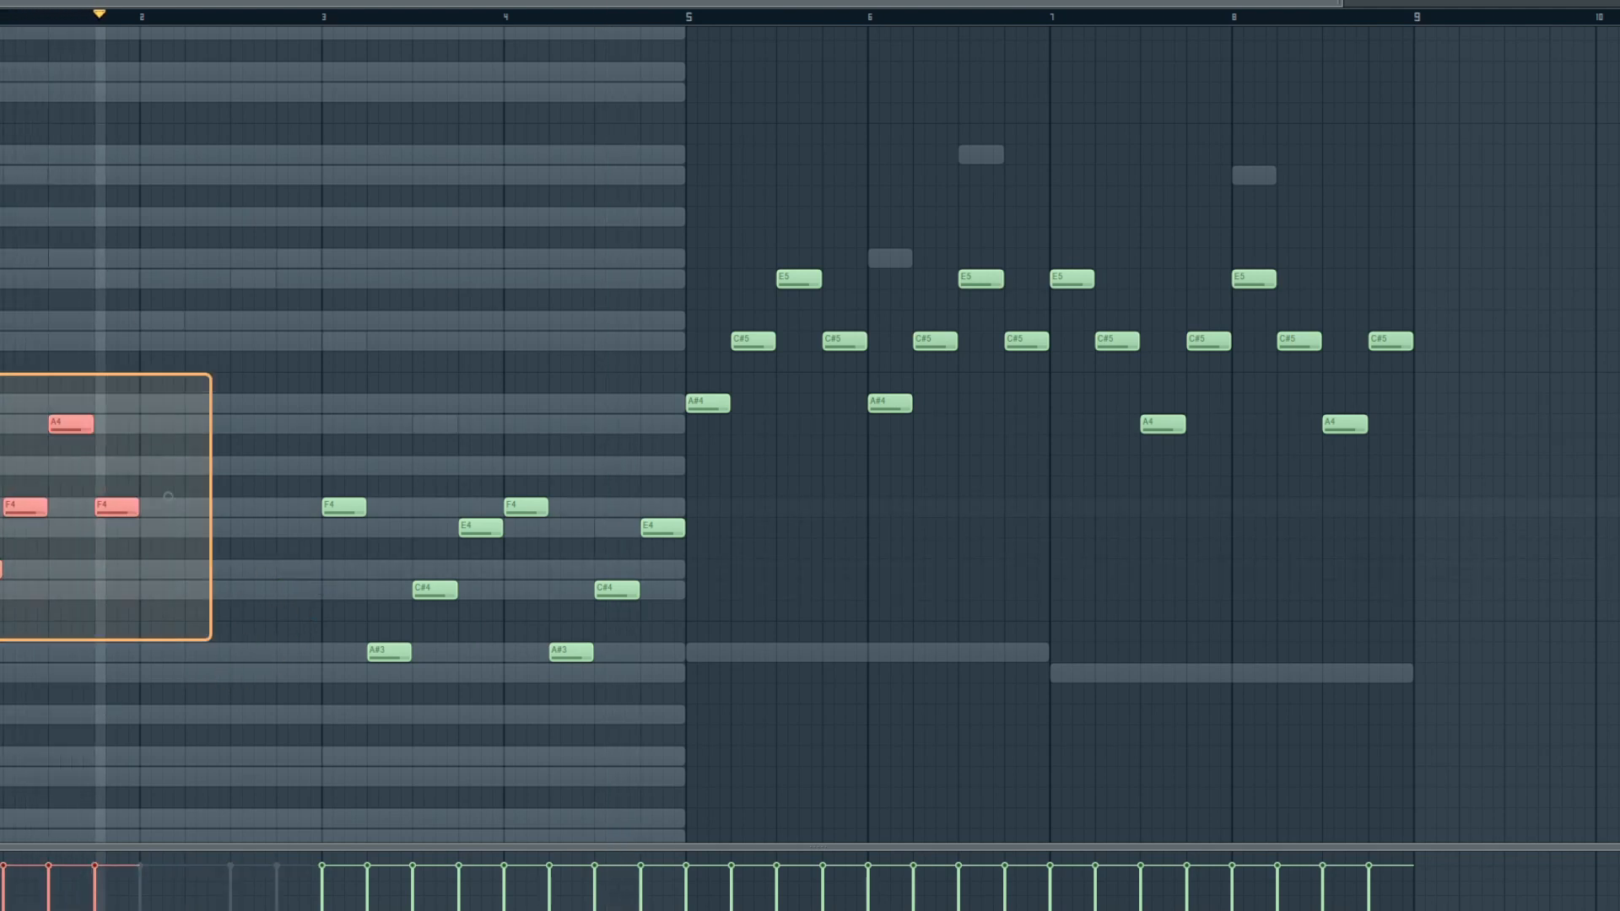
key(ctrl+b)
click(184, 629)
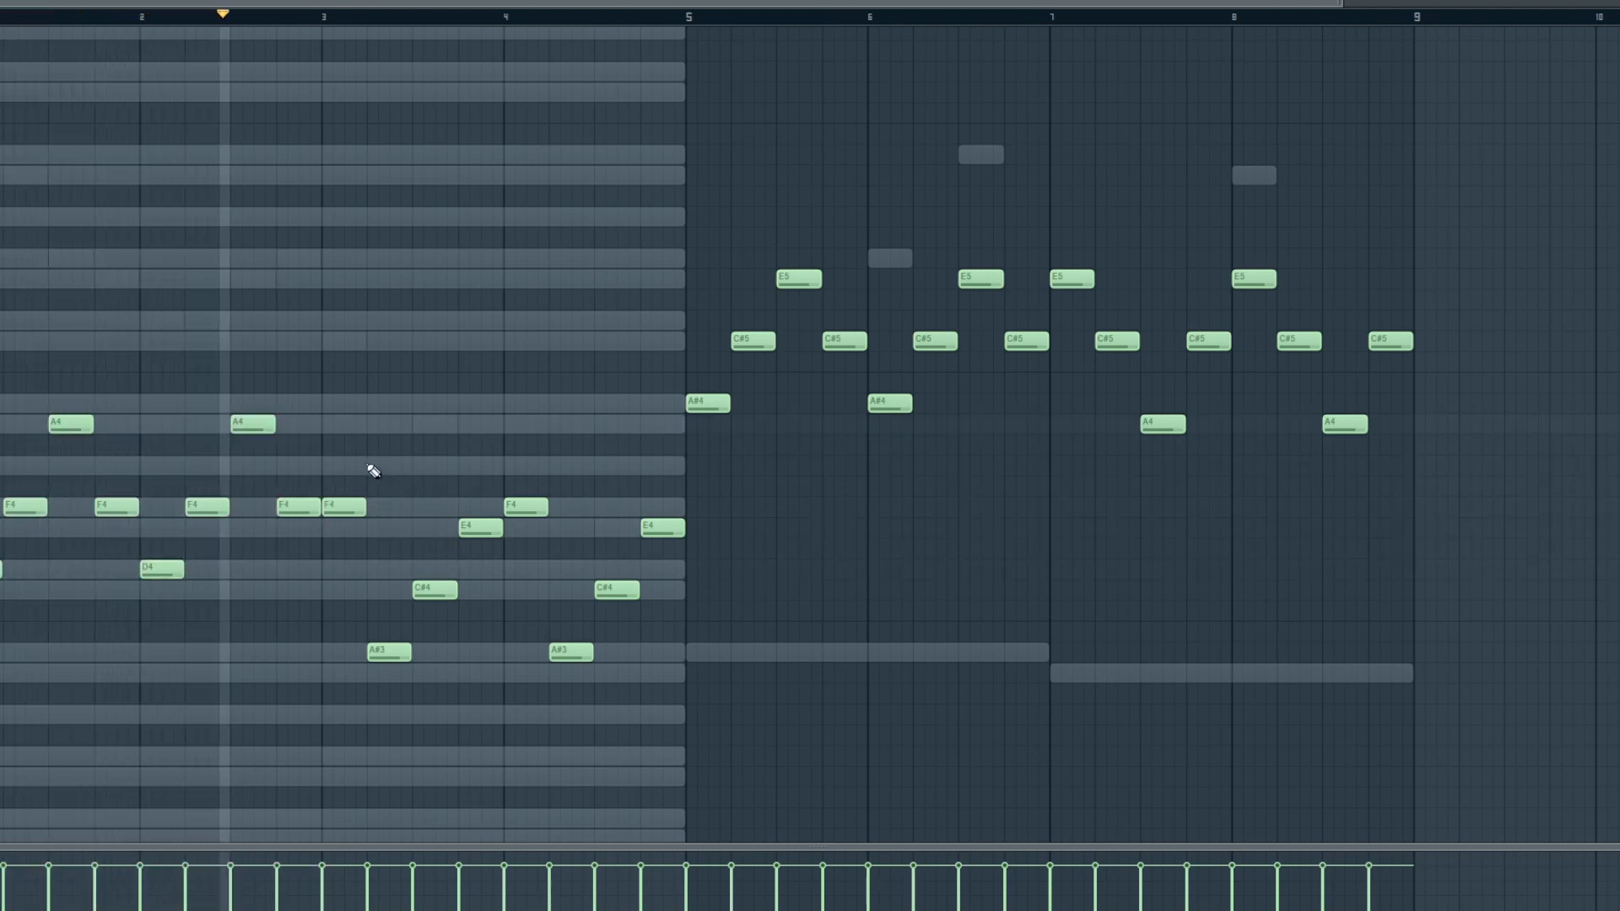
- Replace bar 3's last three harp notes with A4, C#5 and A4, keeping the opening F4
click(372, 426)
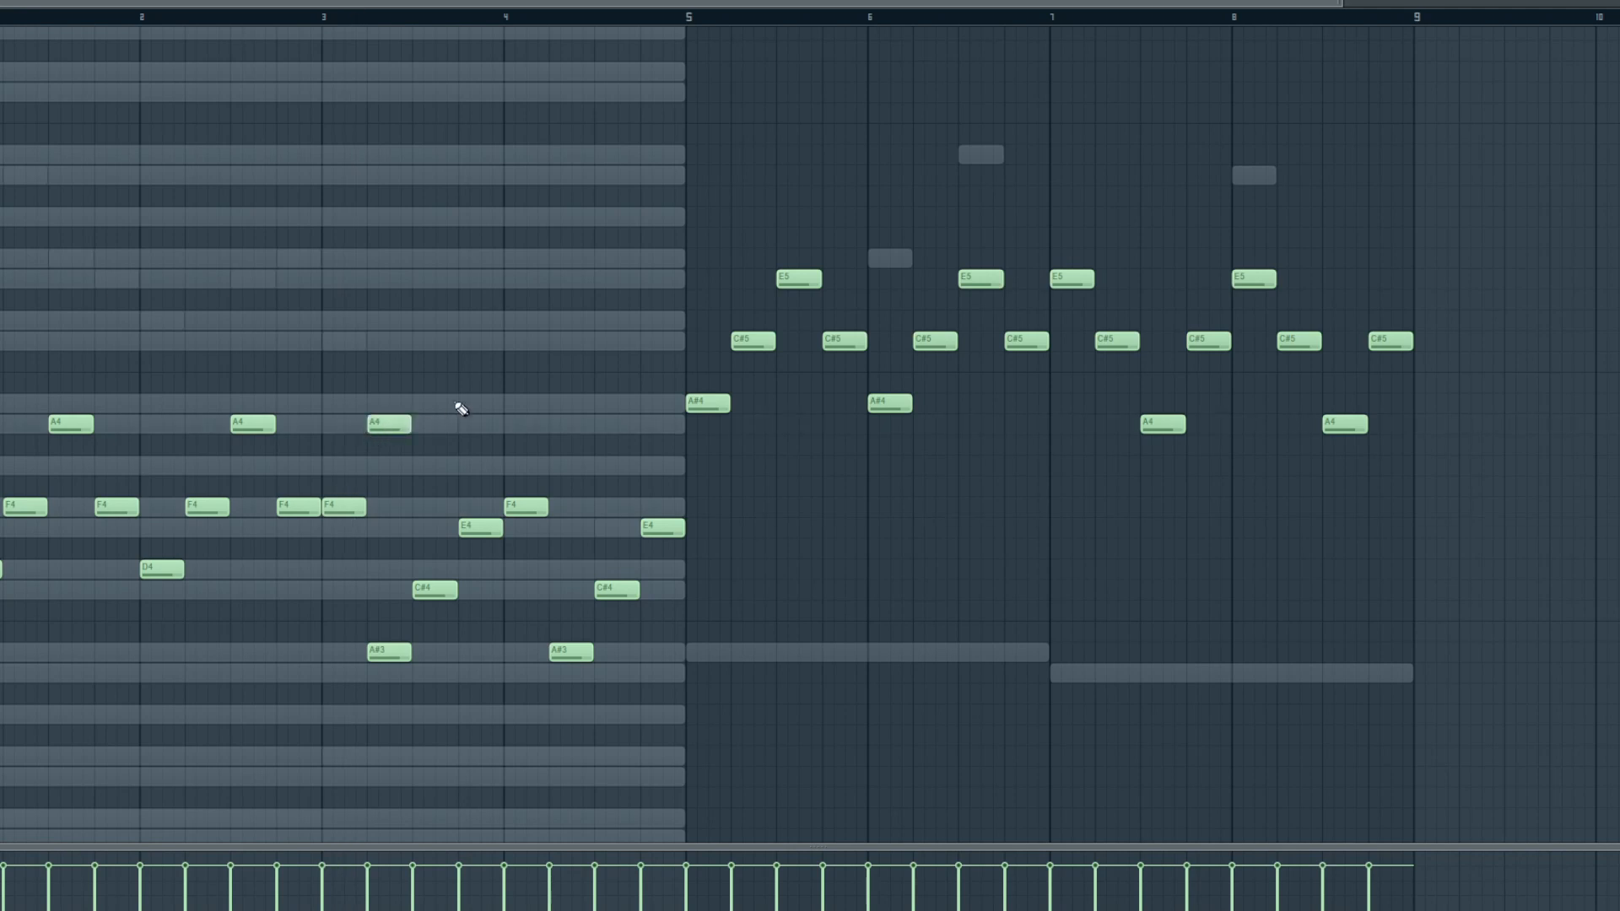
click(417, 342)
click(464, 424)
right_click(480, 527)
right_click(435, 589)
right_click(389, 651)
- Replace bar 4's harp notes with a copy of bar 3's figure and play the whole arpeggio
right_click(525, 506)
right_click(570, 651)
right_click(616, 590)
right_click(663, 528)
drag(557, 539, 322, 248)
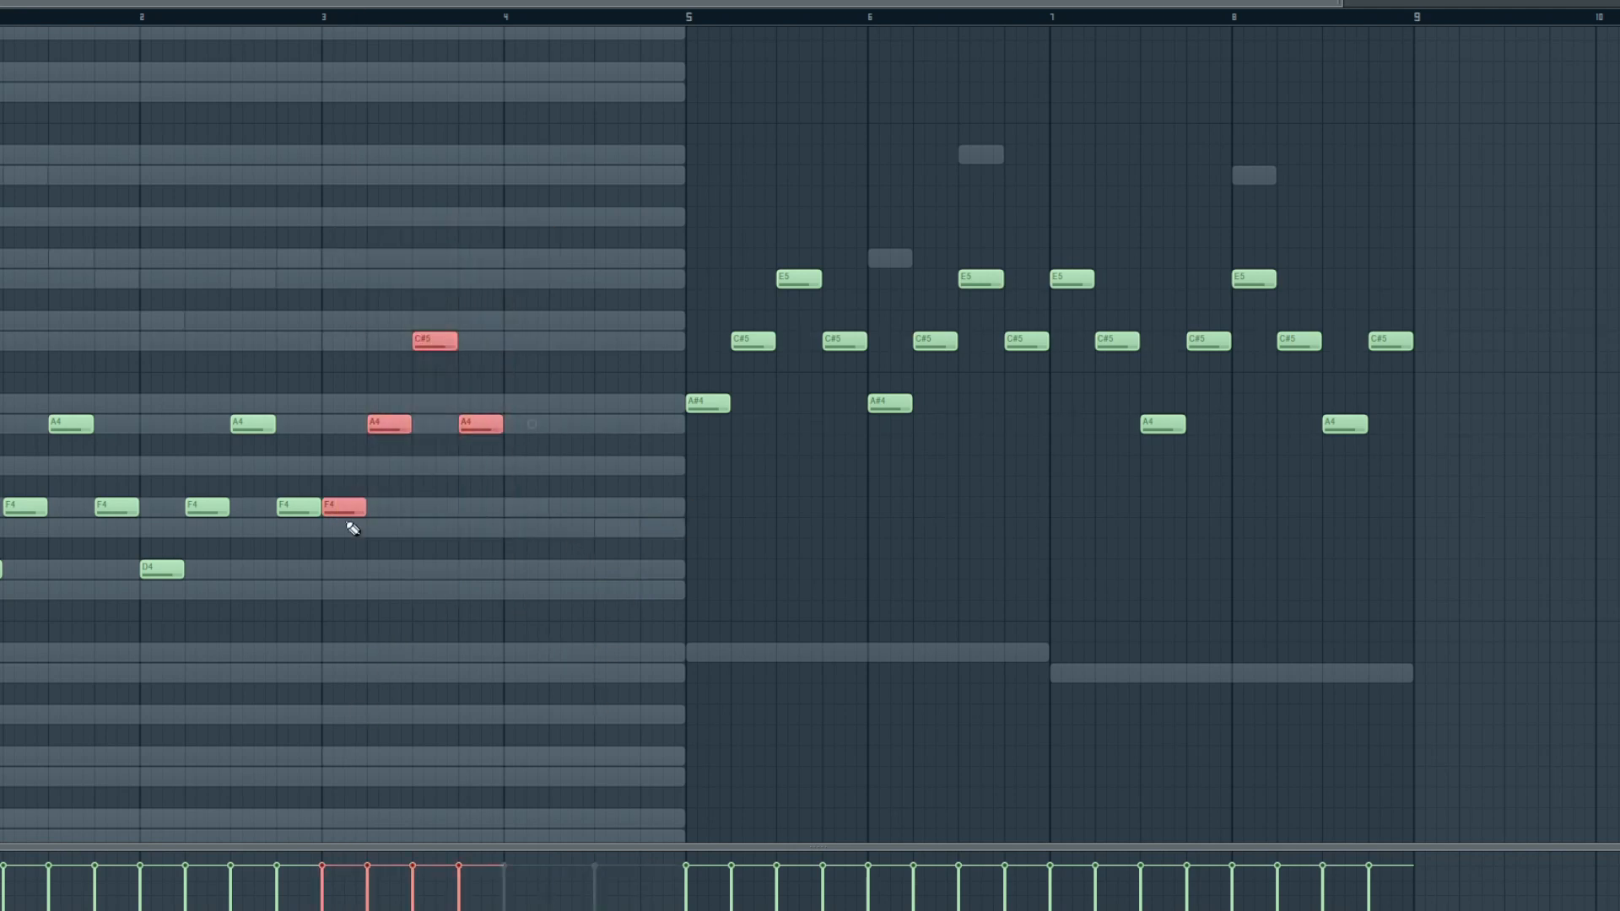
key(ctrl+b)
key(ctrl+d)
key(space)
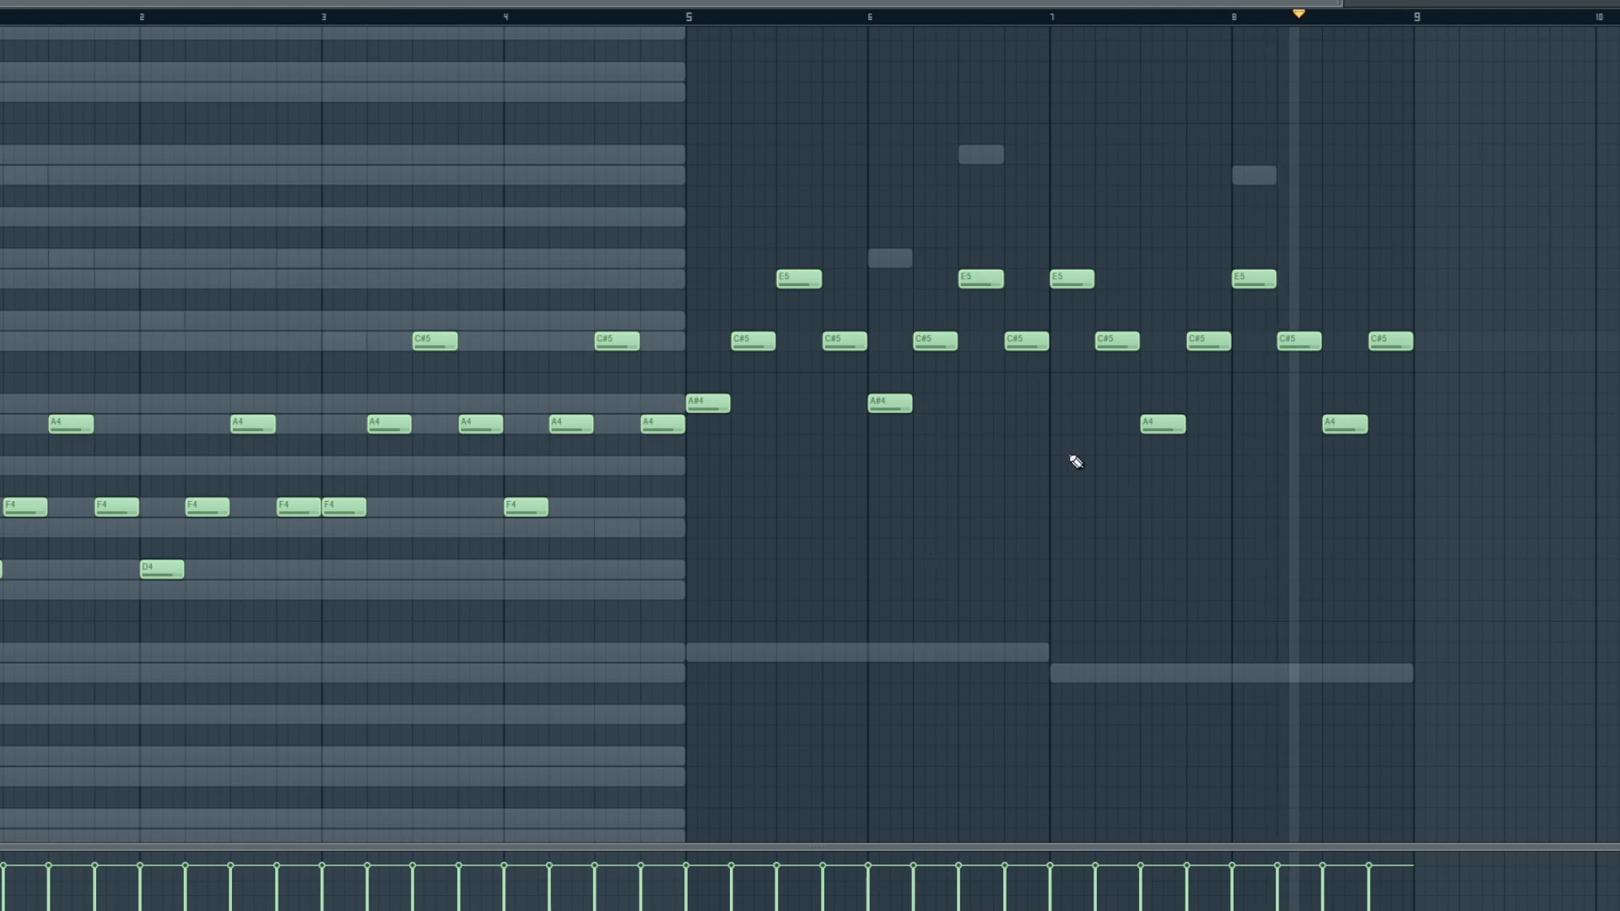
key(space)
- Replace bar 8's last two harp notes with E5 and A5, and play the result from bar 7
right_click(1390, 341)
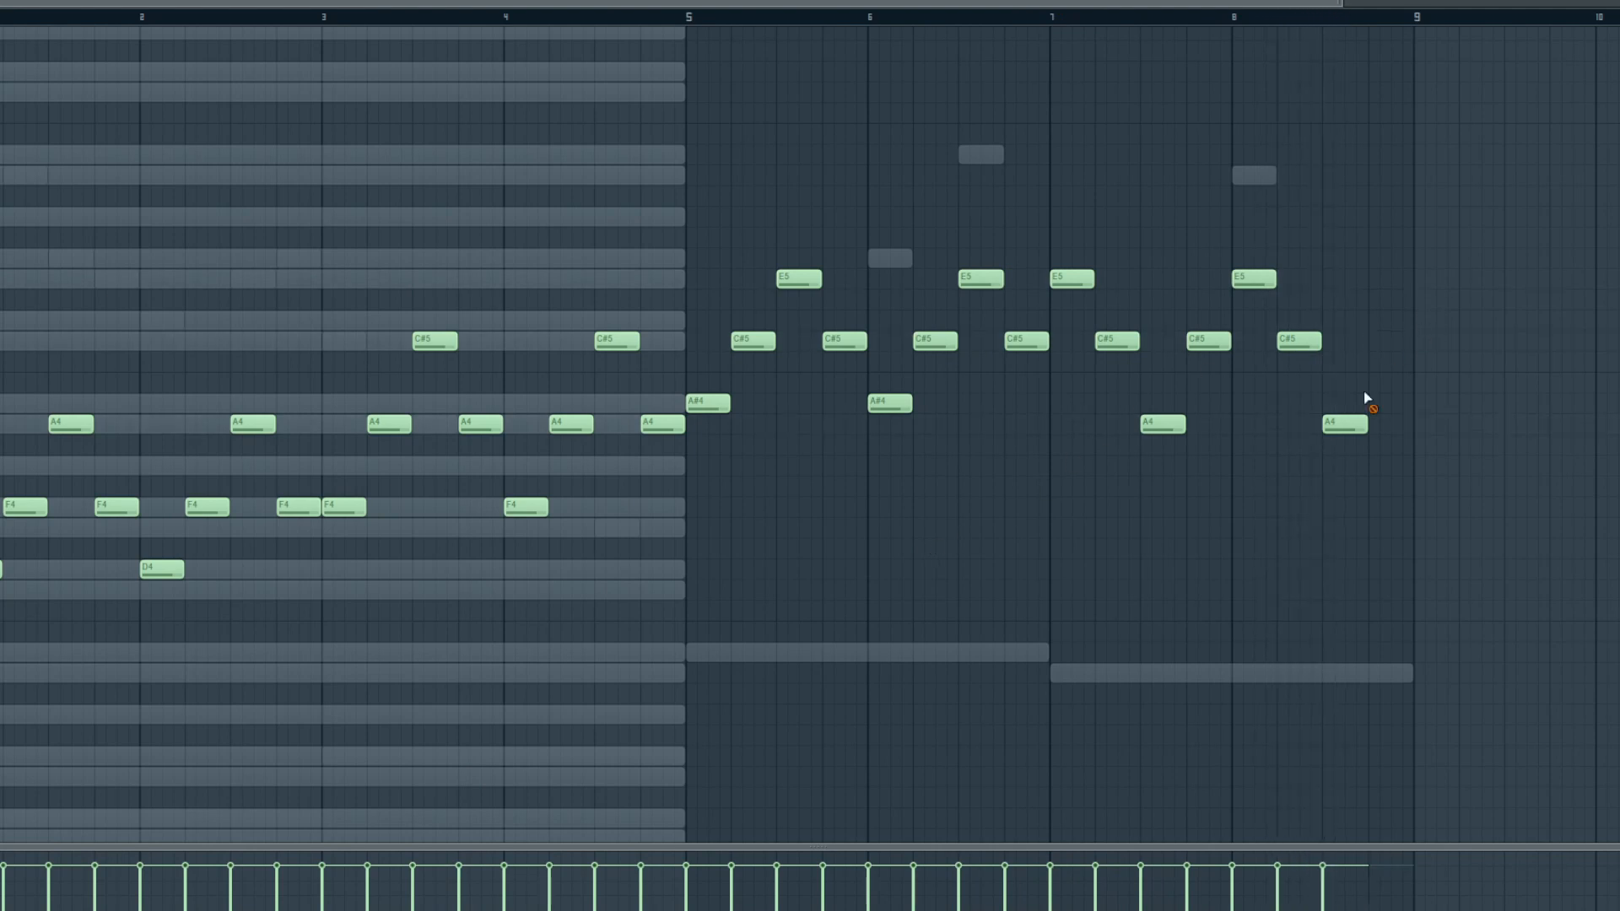
right_click(1345, 424)
click(1325, 280)
click(1388, 176)
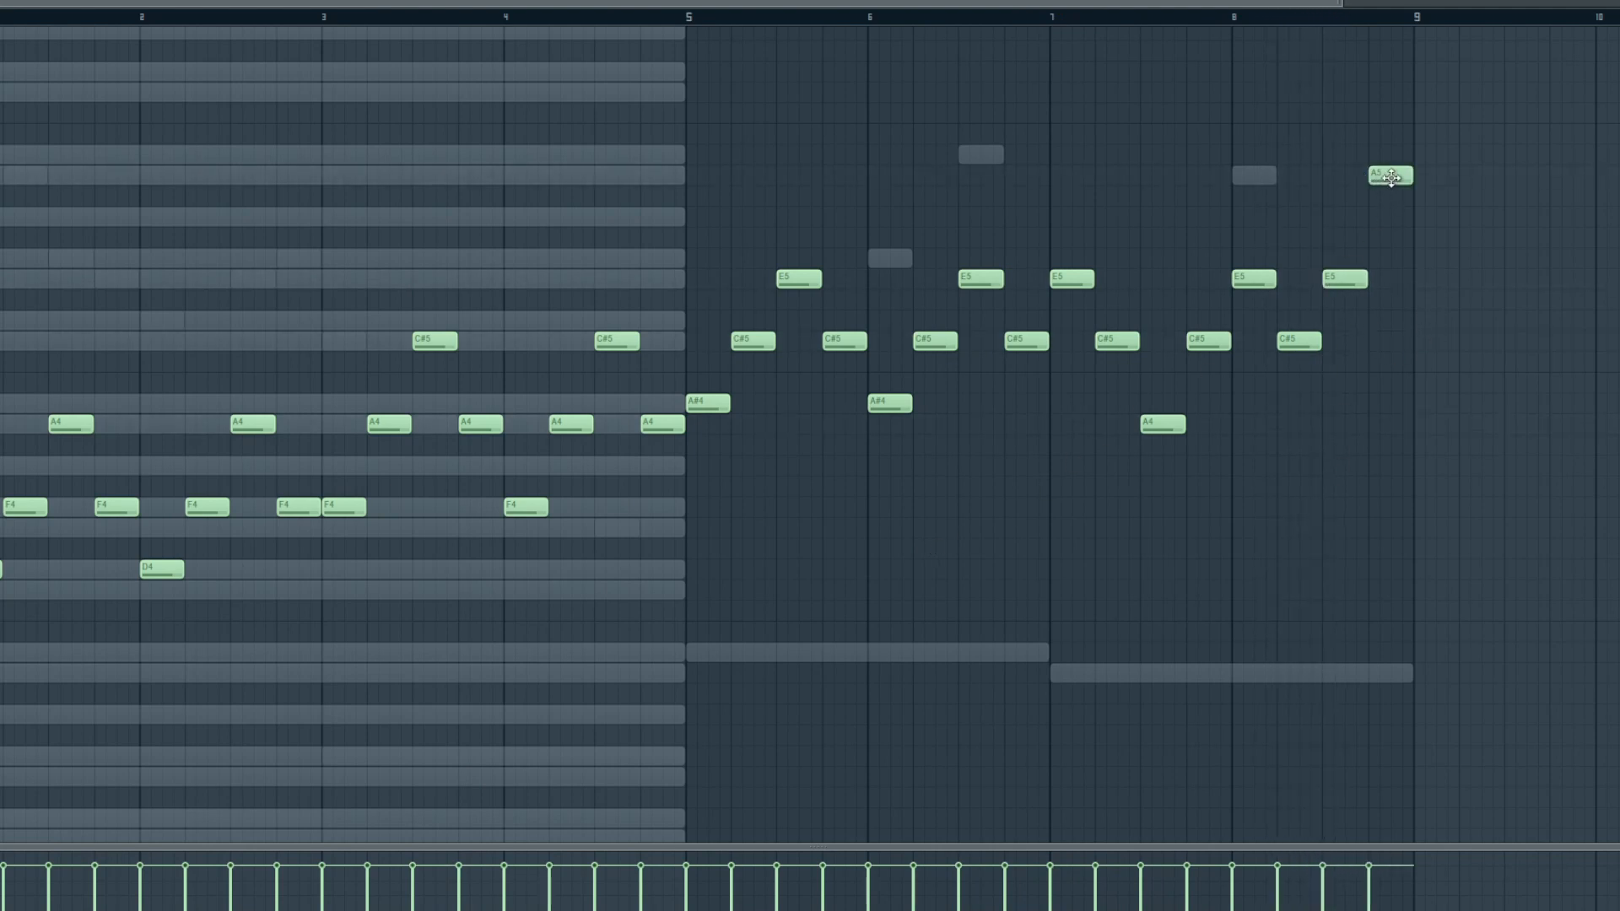
key(space)
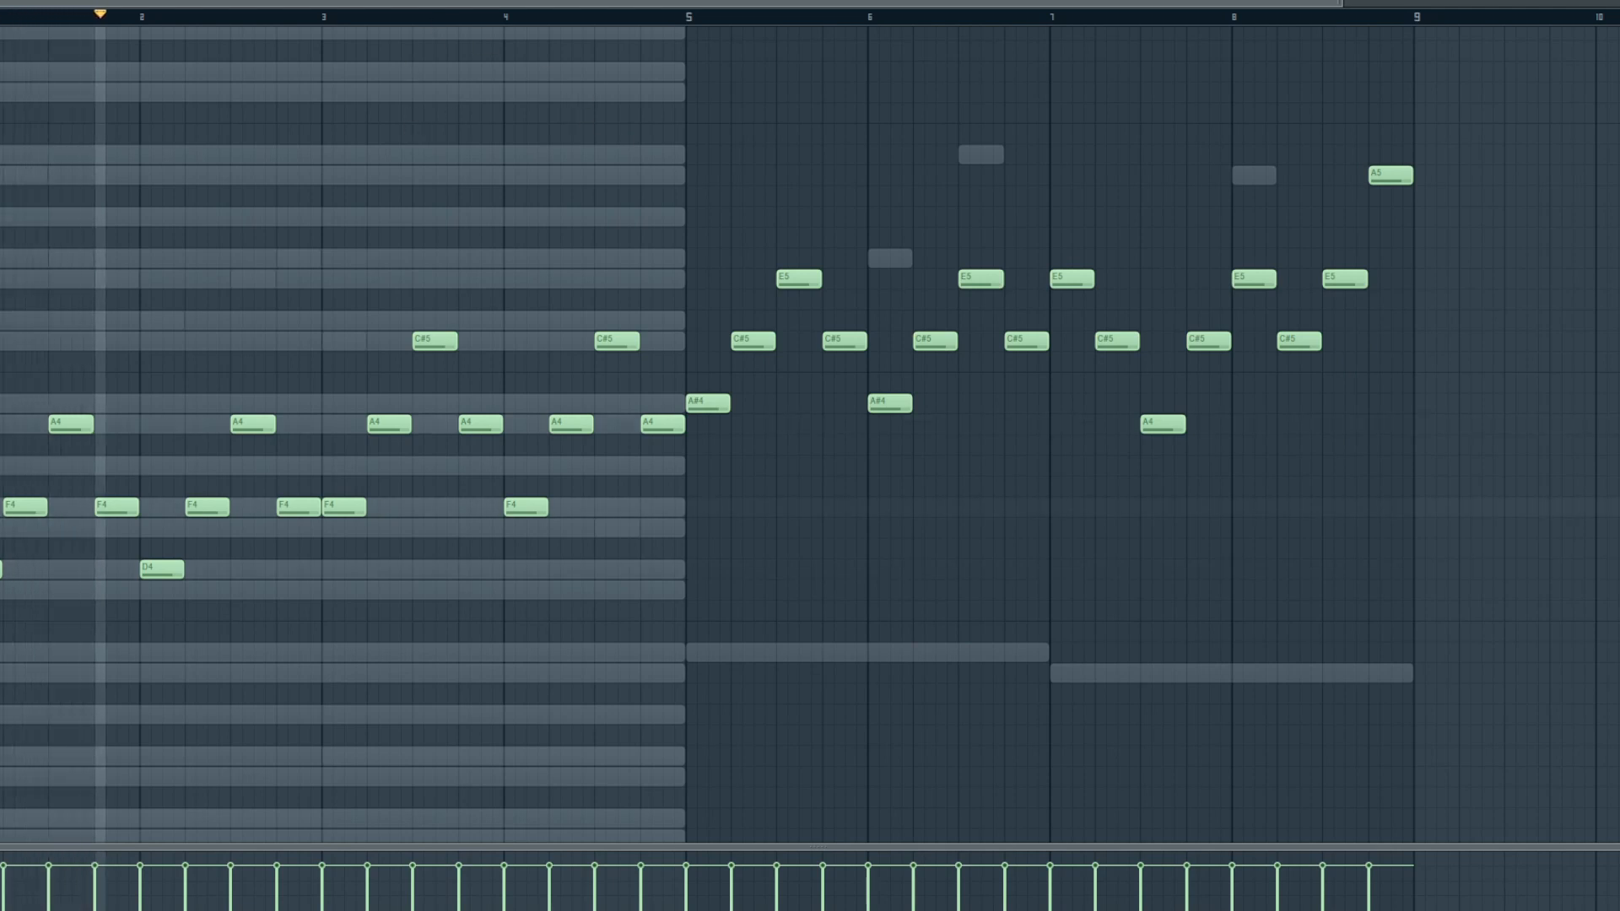
key(space)
click(1051, 17)
key(space)
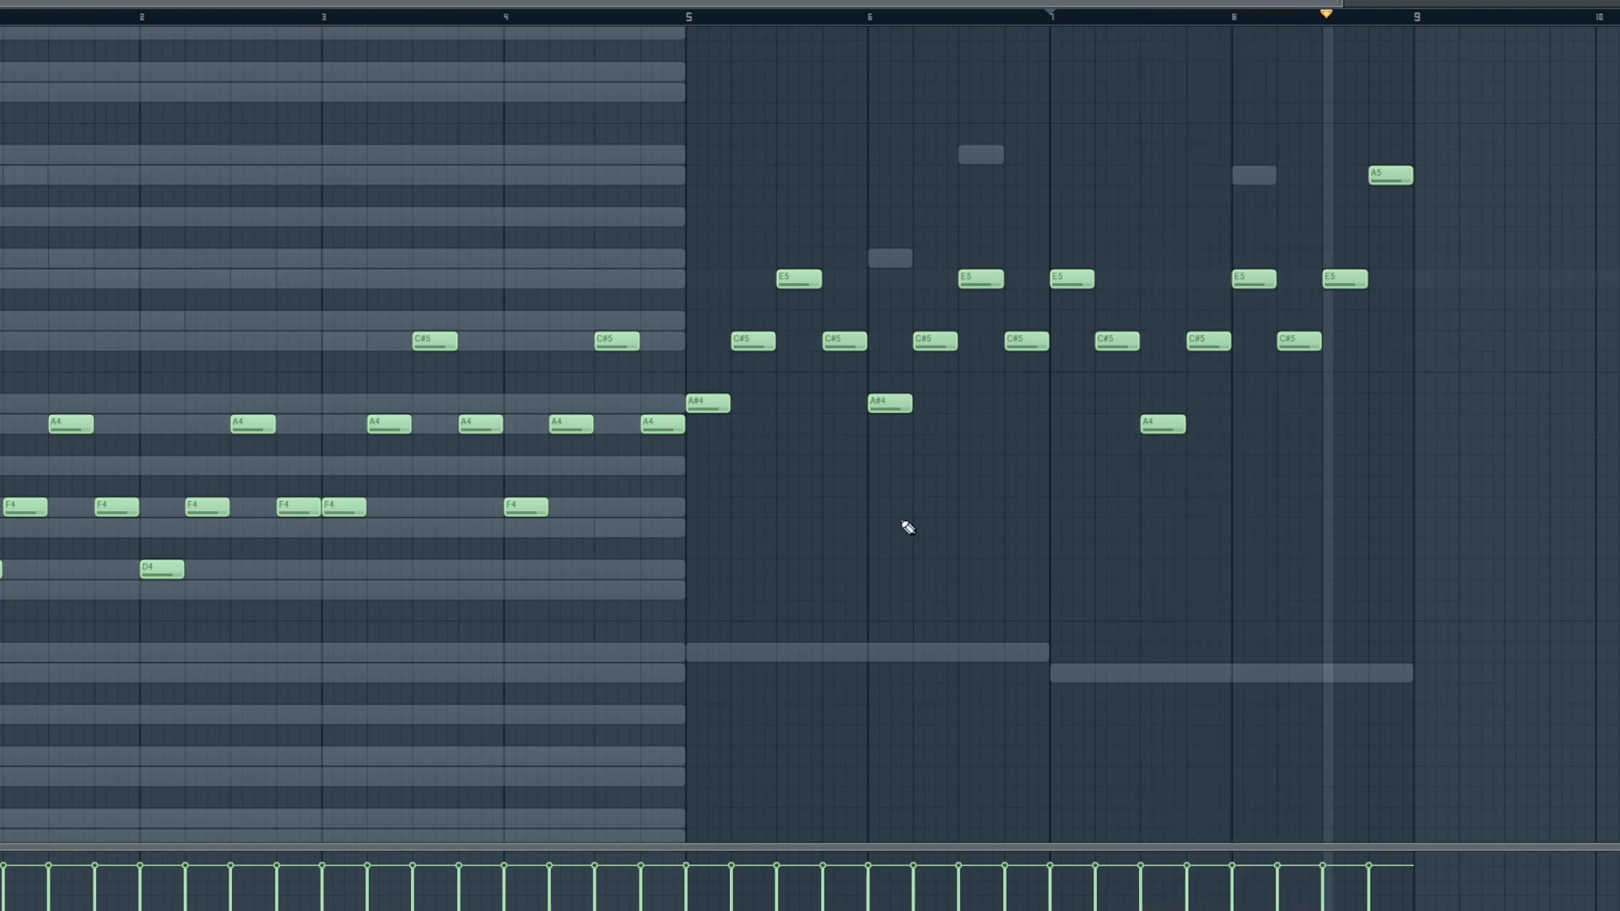
key(space)
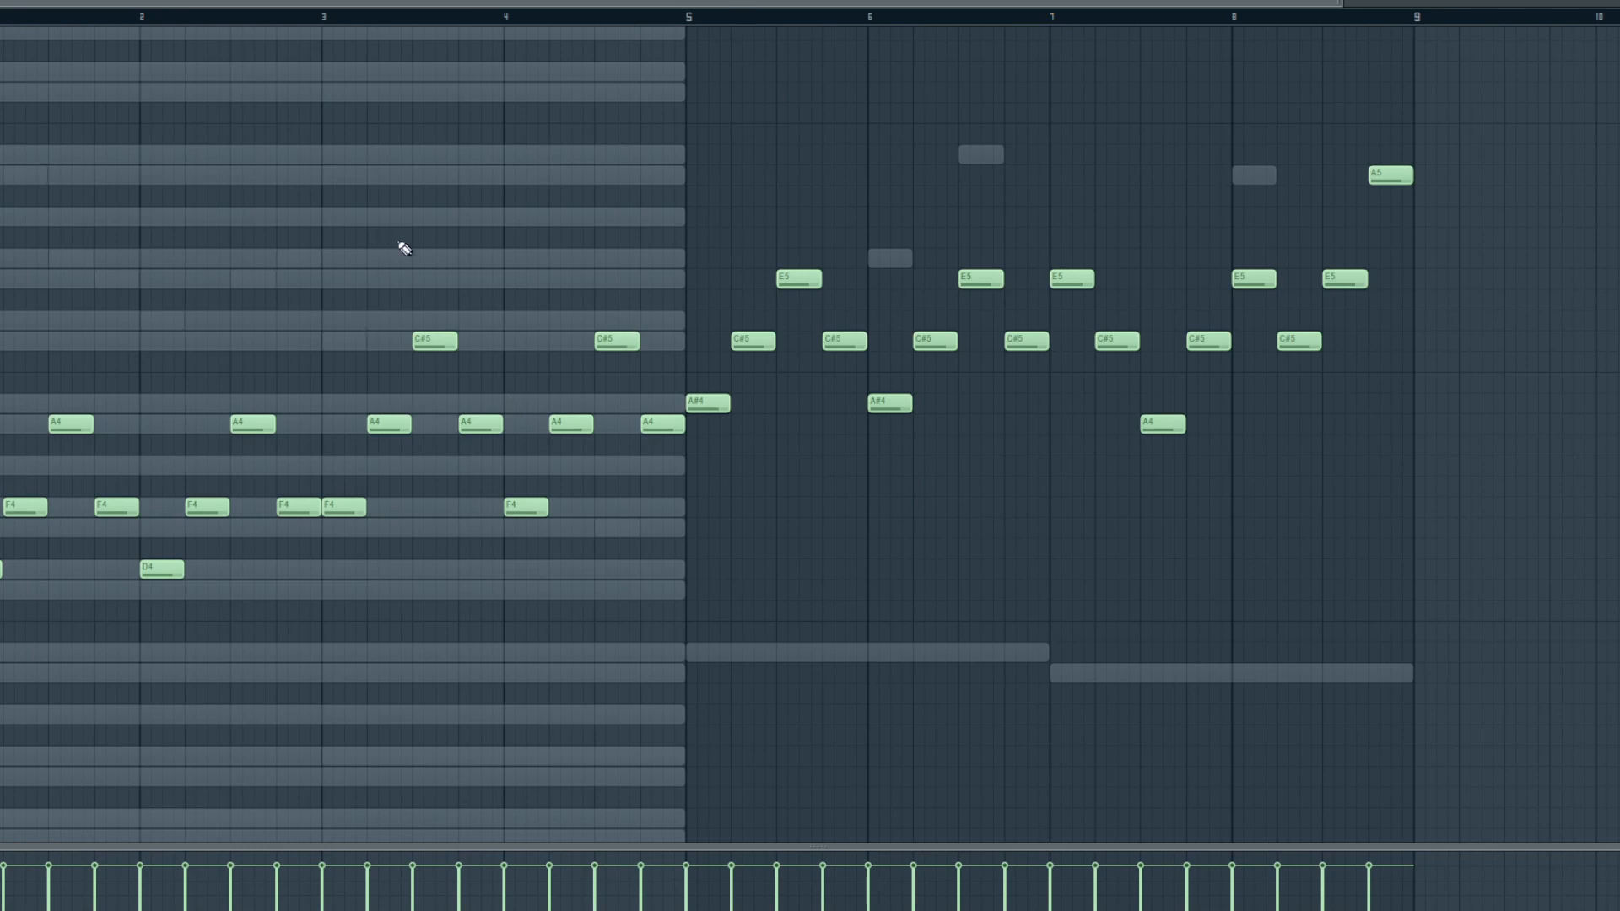
- Load Alcahest (WK 0.24).sf2 into the Fruity Soundfont Player channel and choose its Sax patch
key(F6)
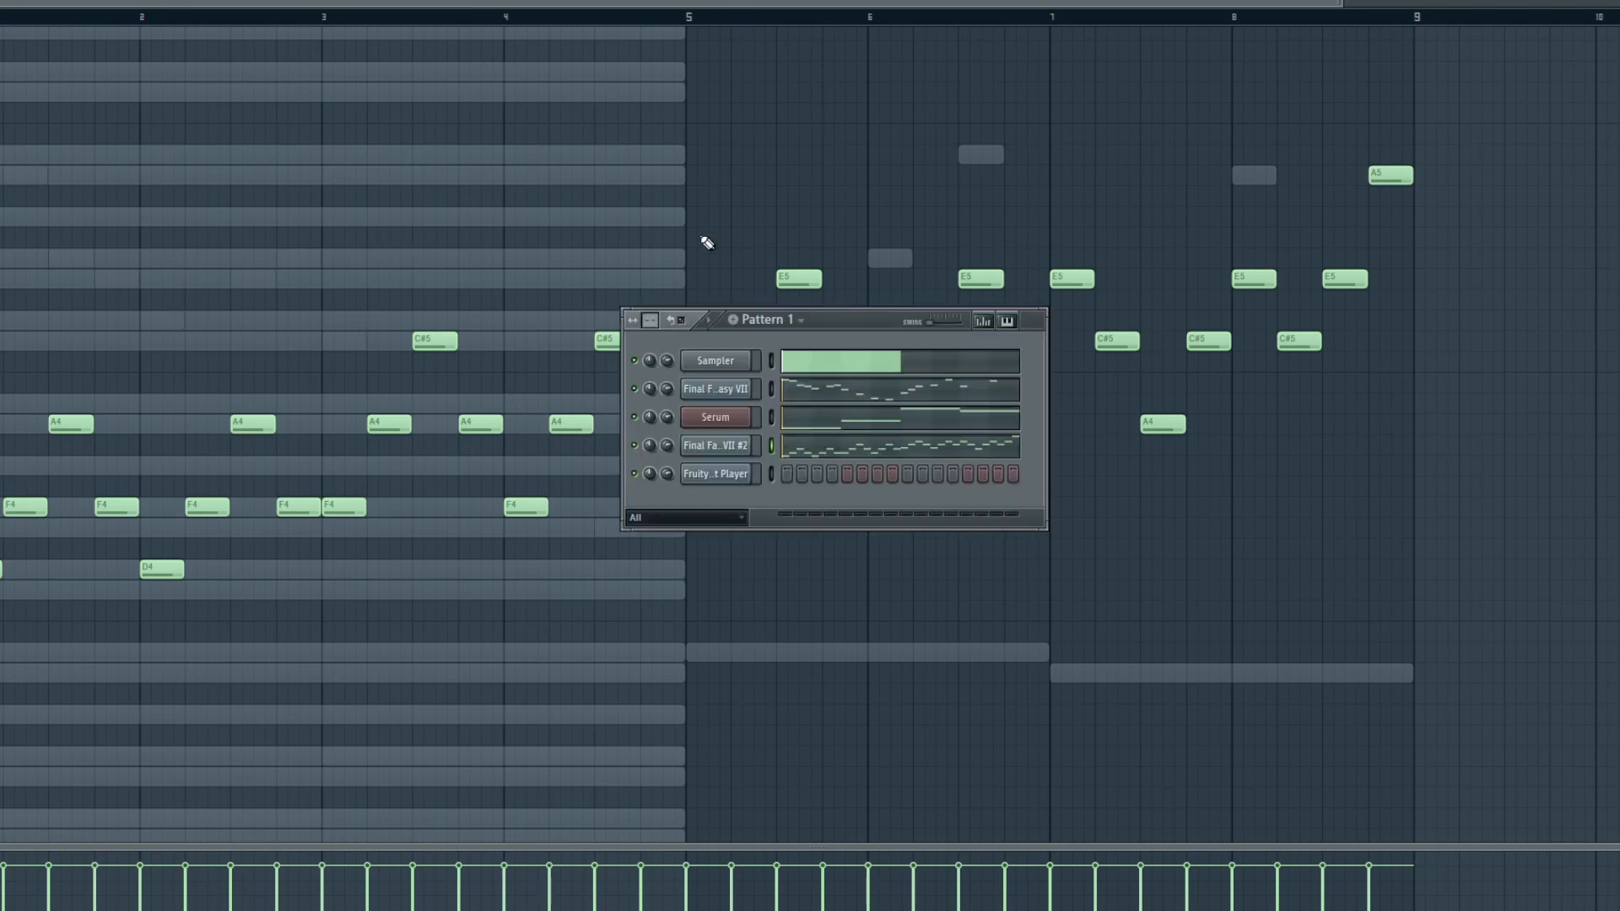
click(722, 480)
click(806, 416)
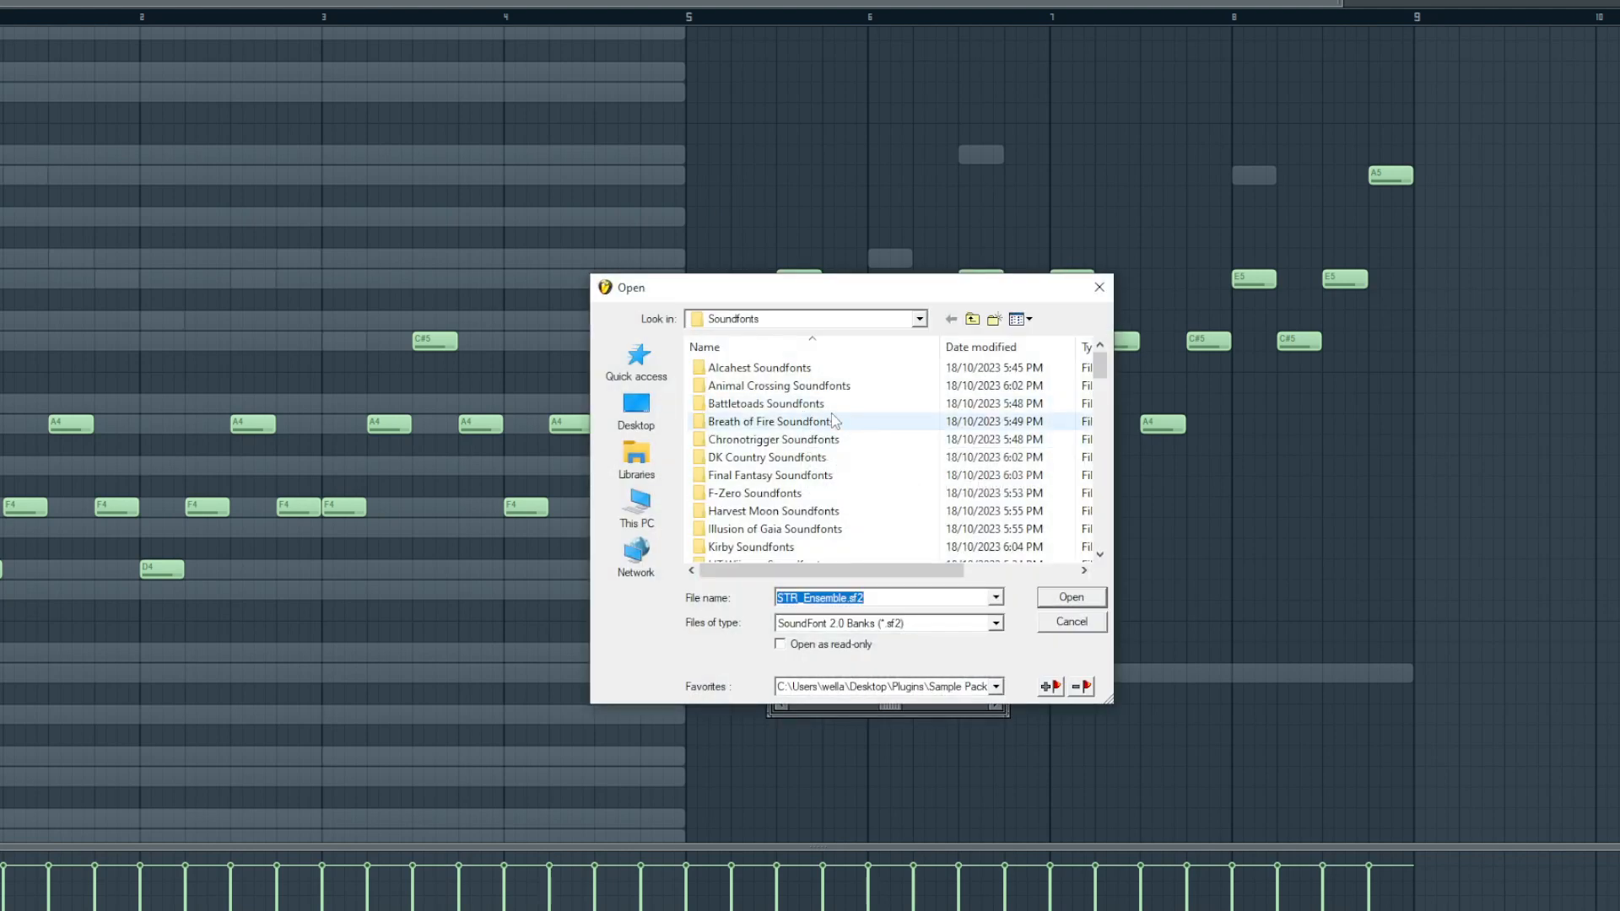
double_click(755, 371)
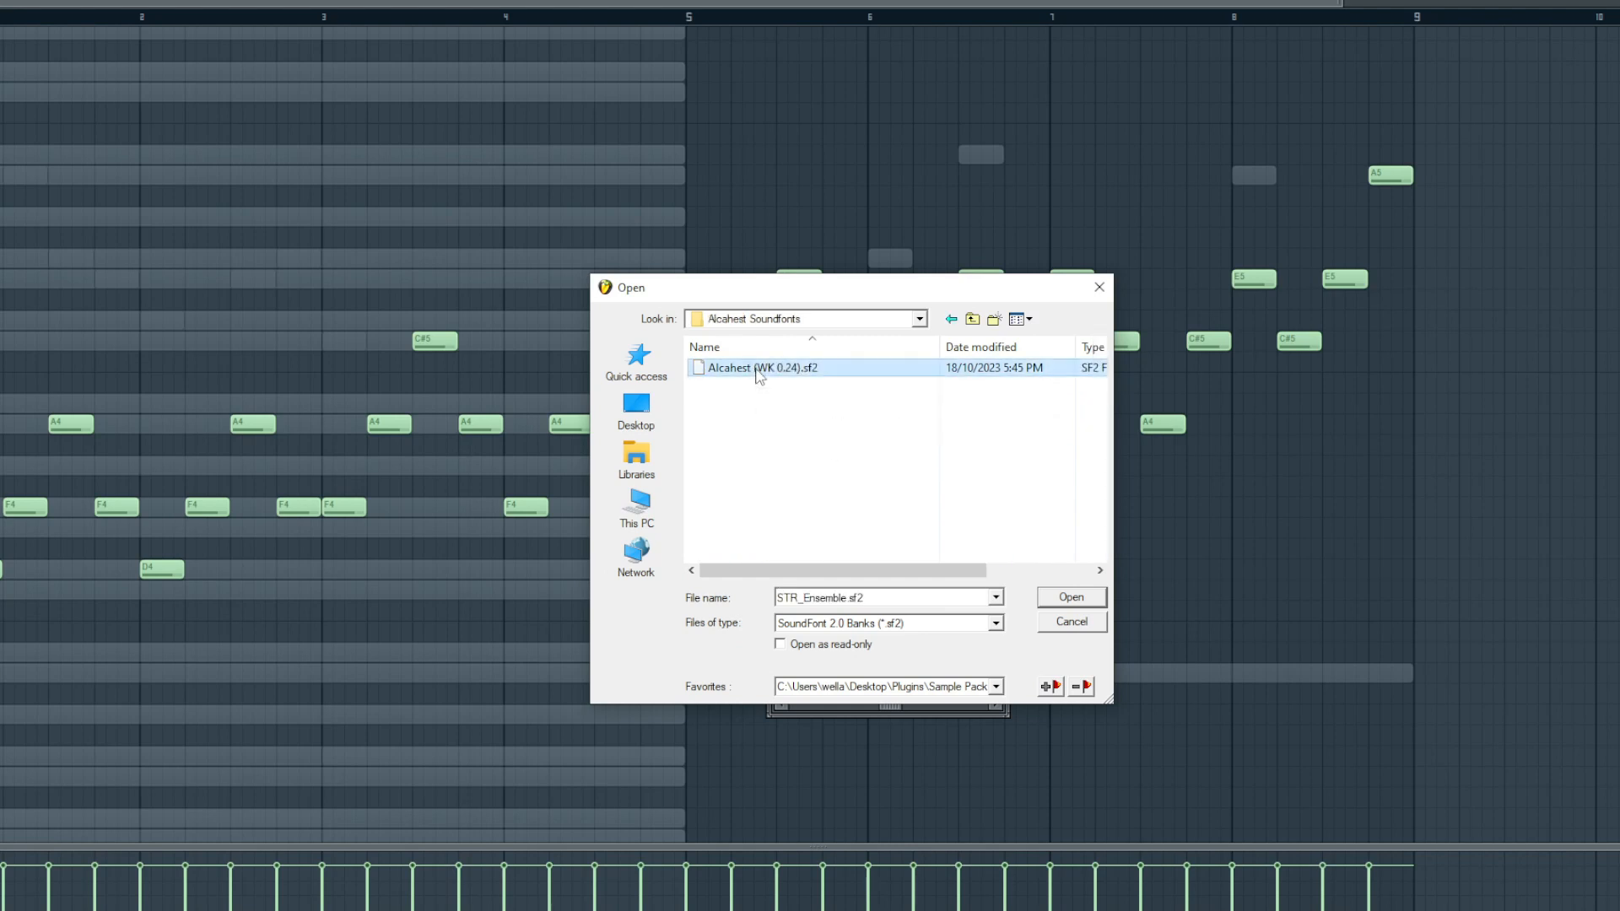
double_click(769, 369)
click(904, 456)
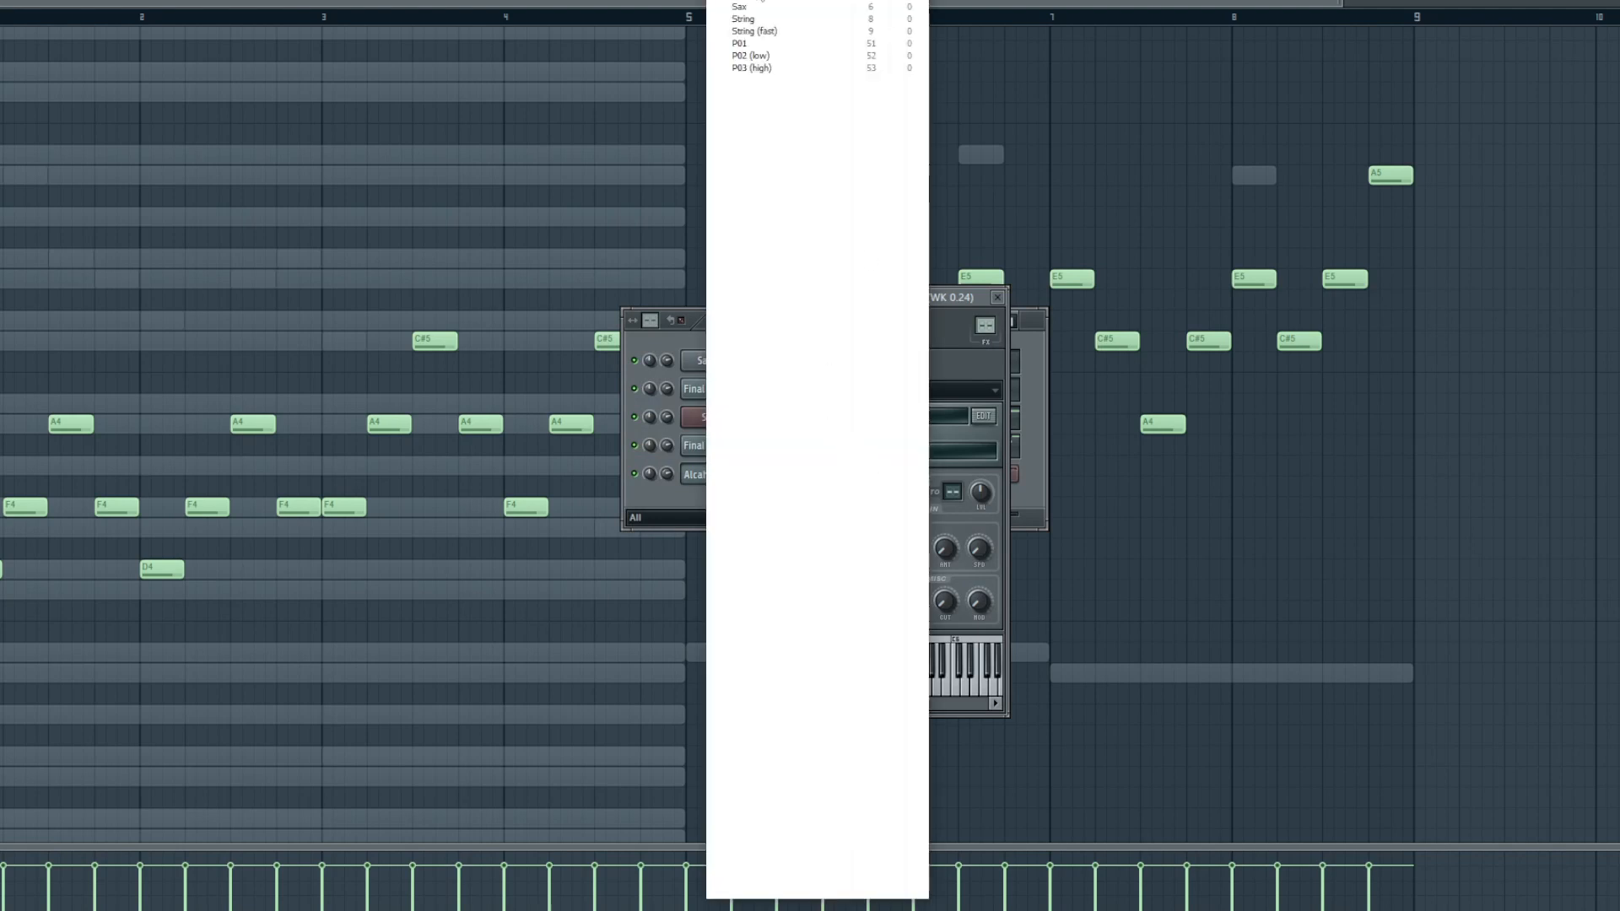
click(755, 7)
click(997, 298)
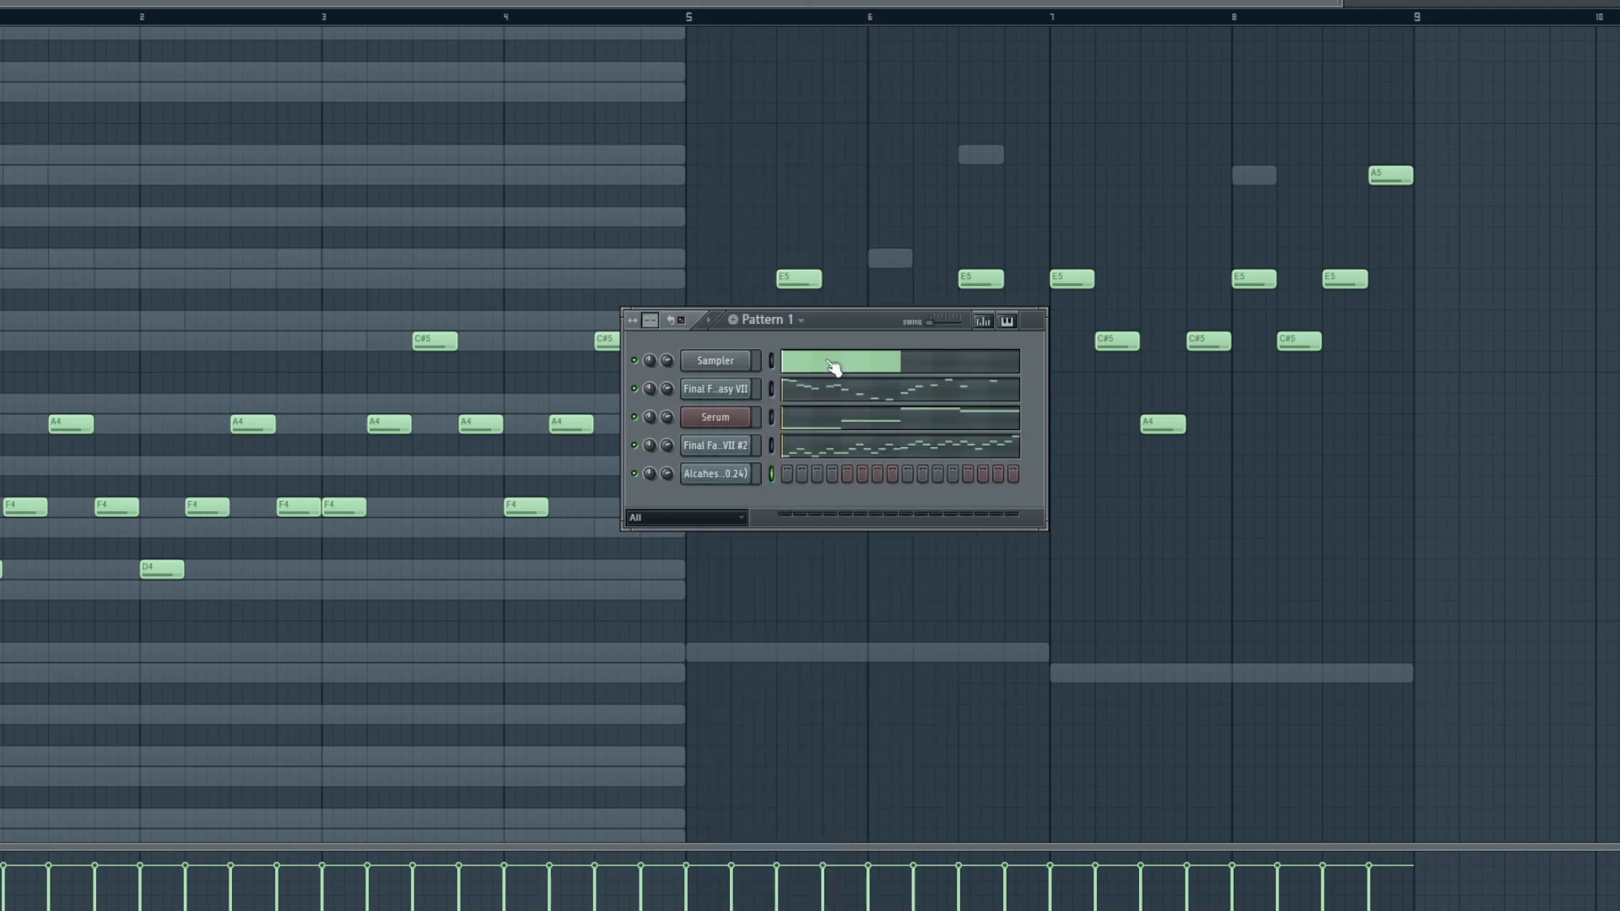
- Show the Alcahest (WK 0.24) channel's empty note grid in the piano roll
key(F6)
click(185, 3)
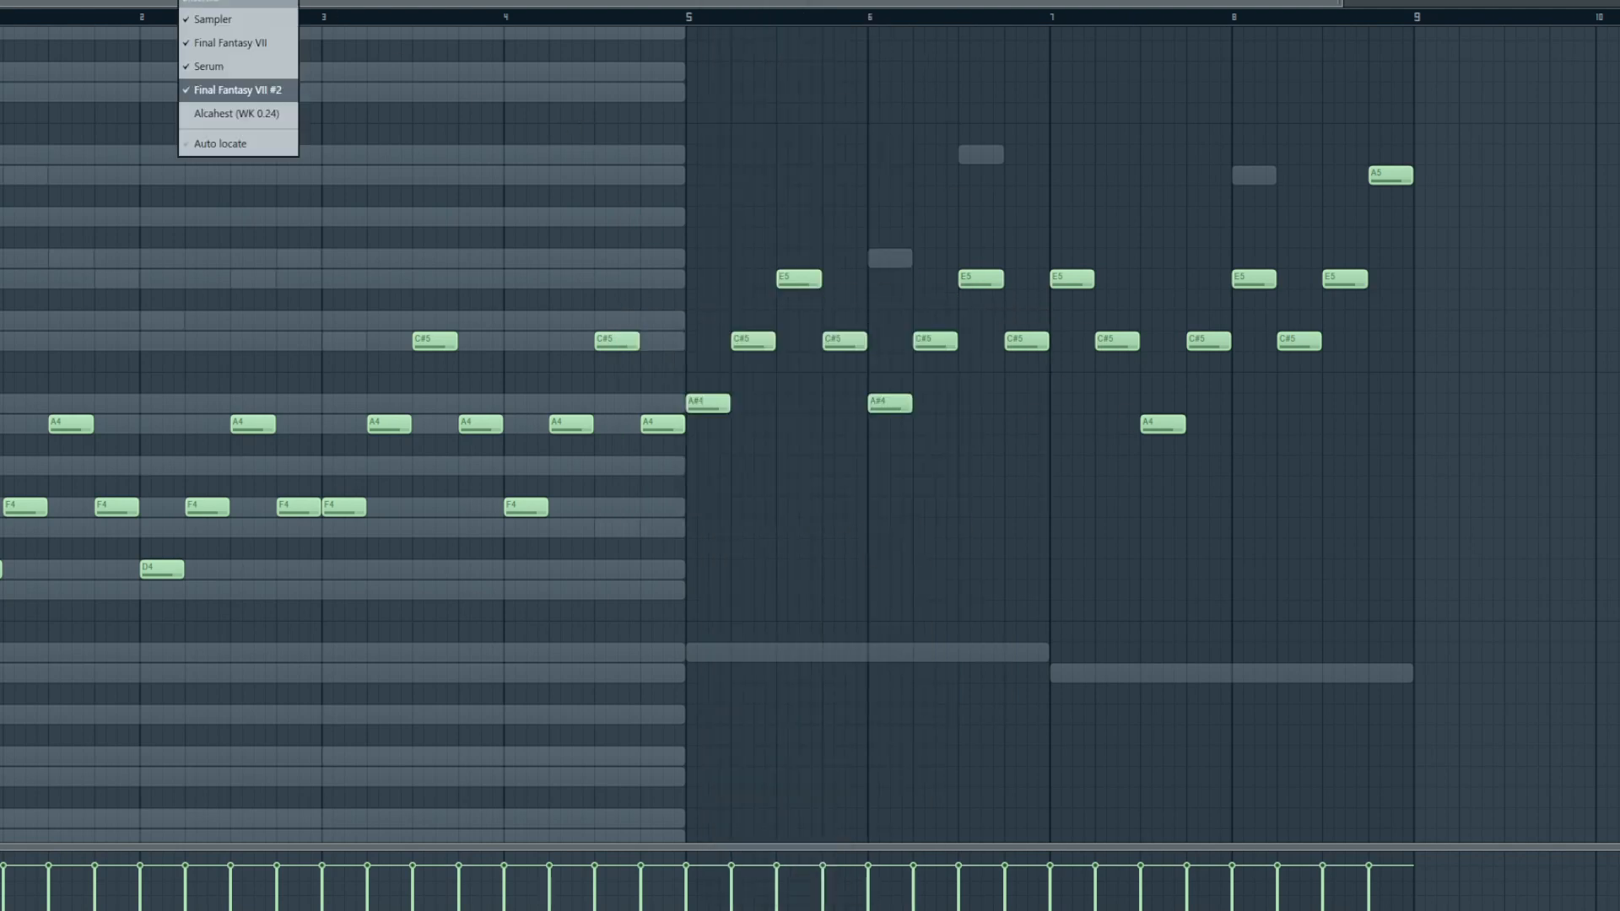
click(255, 114)
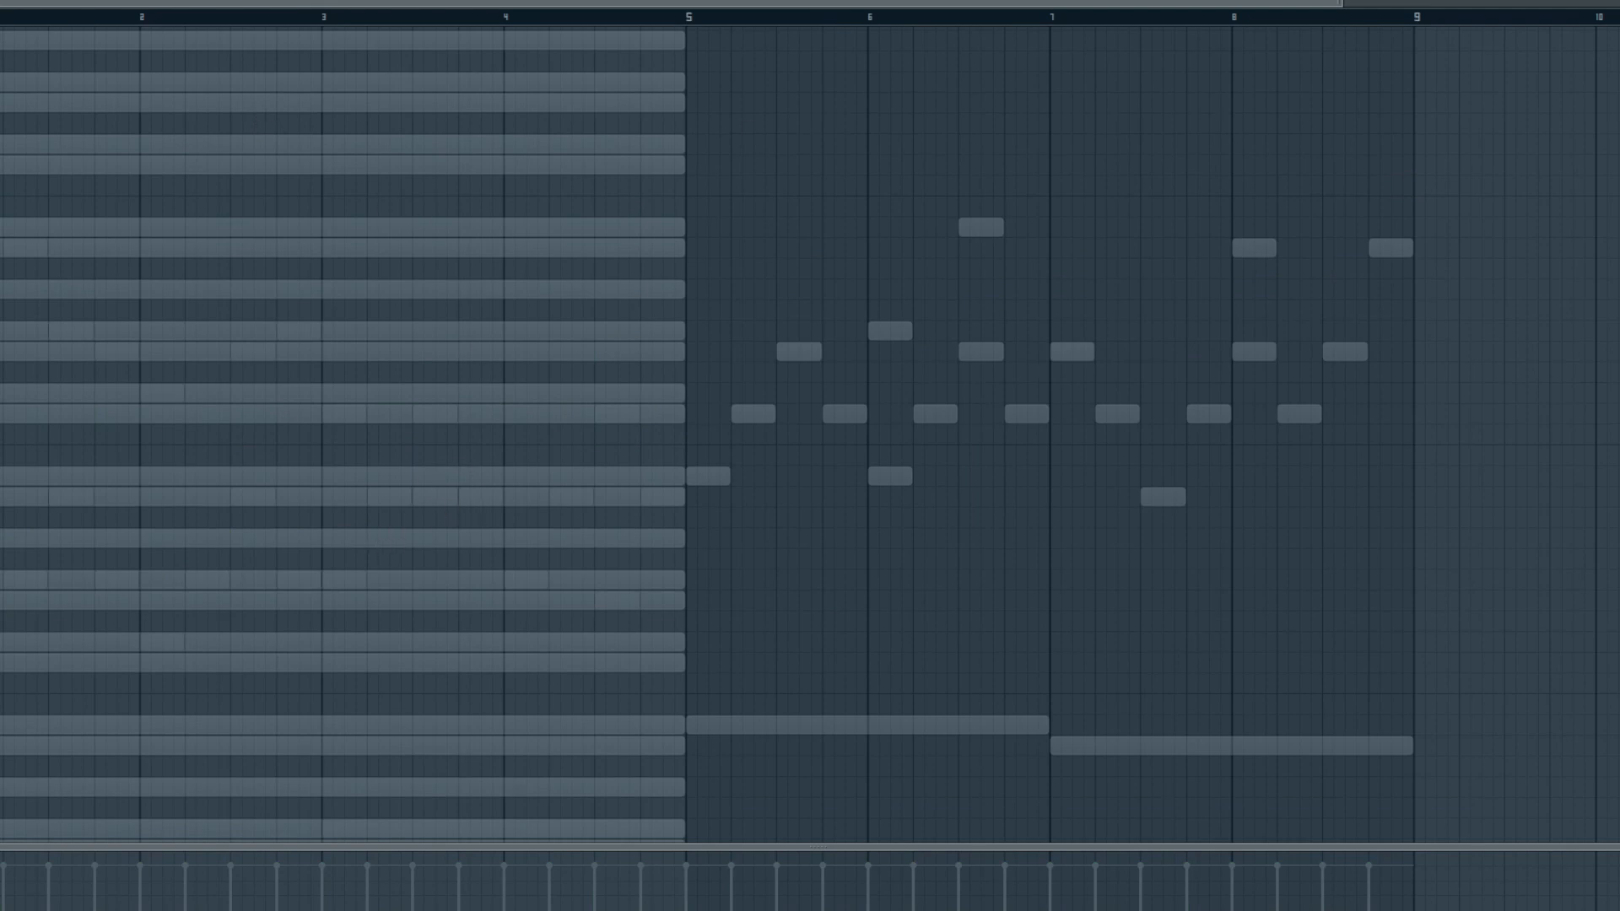
key(F6)
key(F6)
- View the staircase and portraits picture on the Pinterest board for inspiration, then return to the FL Studio piano roll
scroll(810, 421, down, 1)
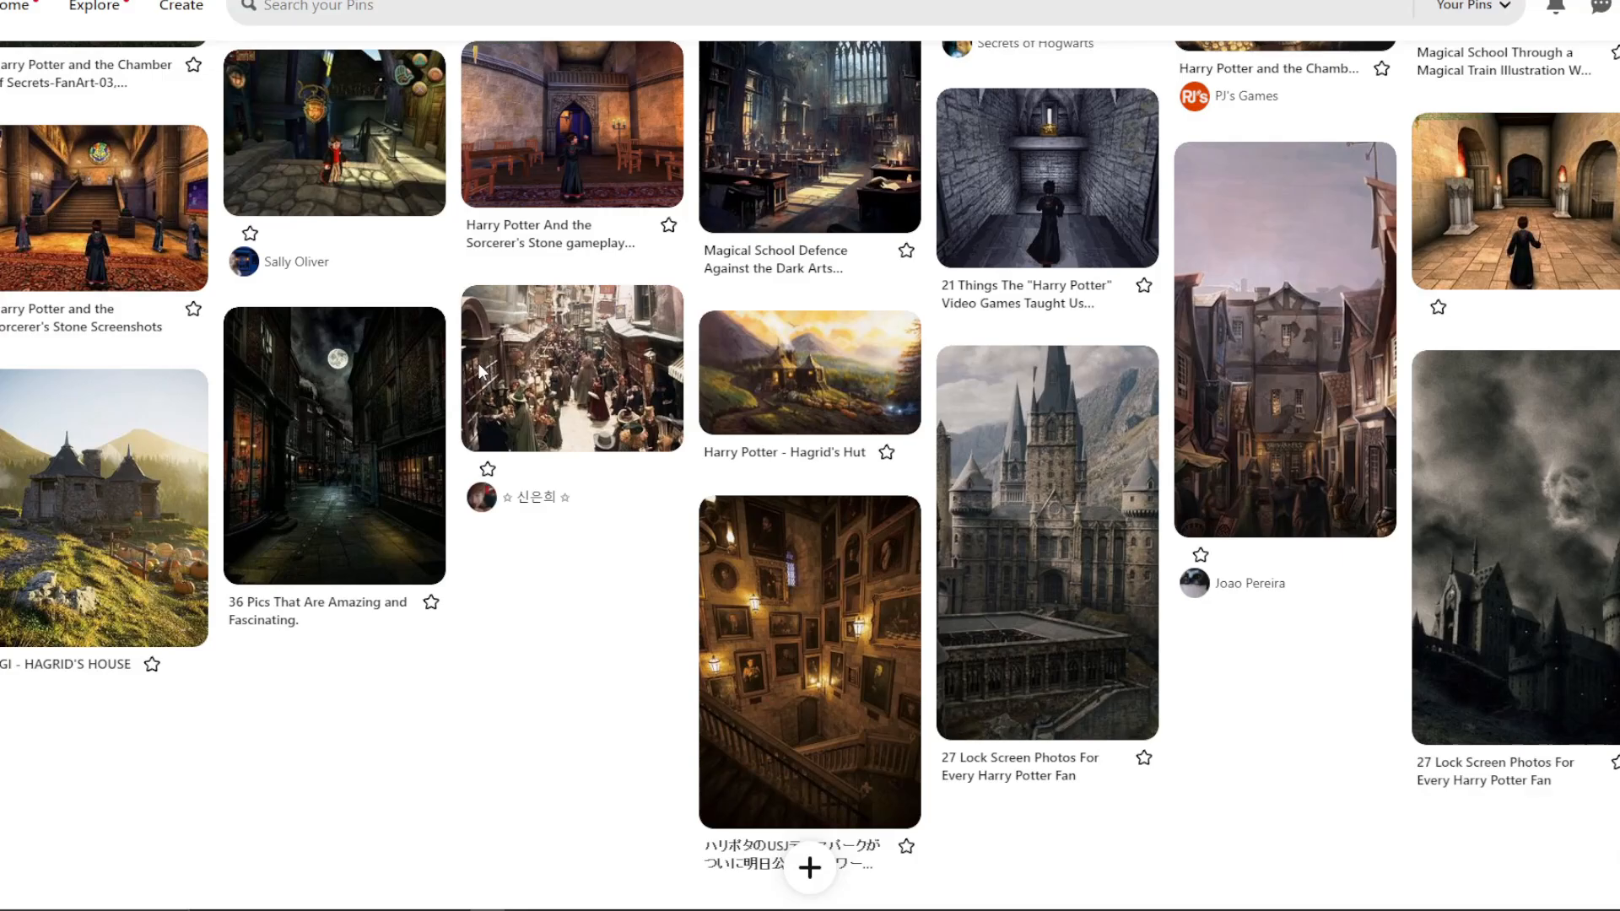
click(774, 665)
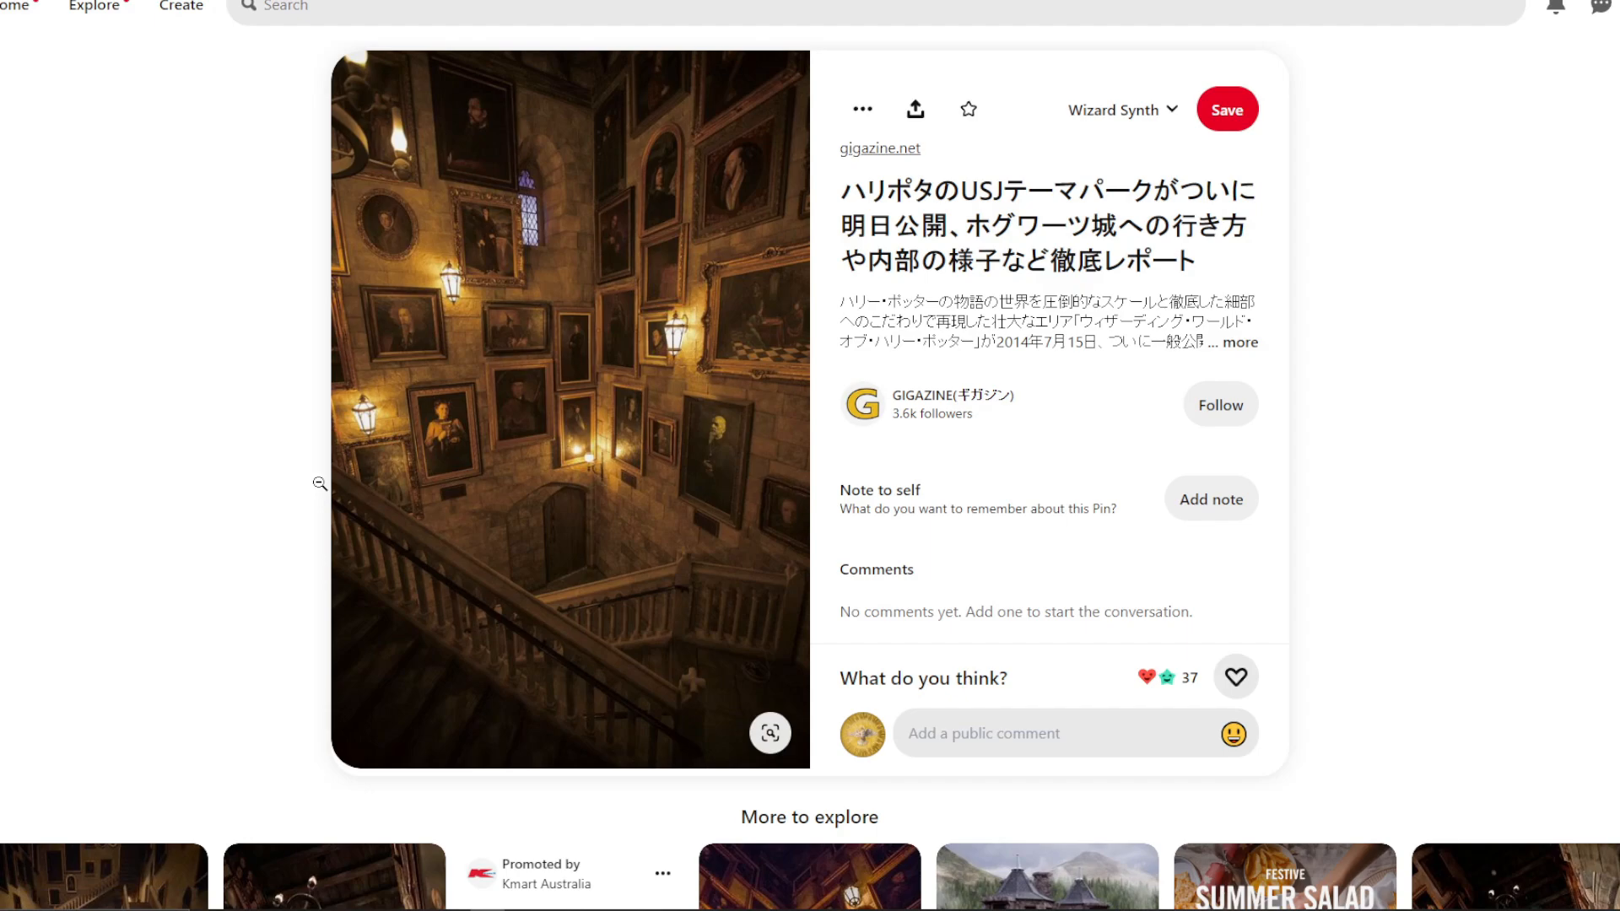
key(alt+Tab)
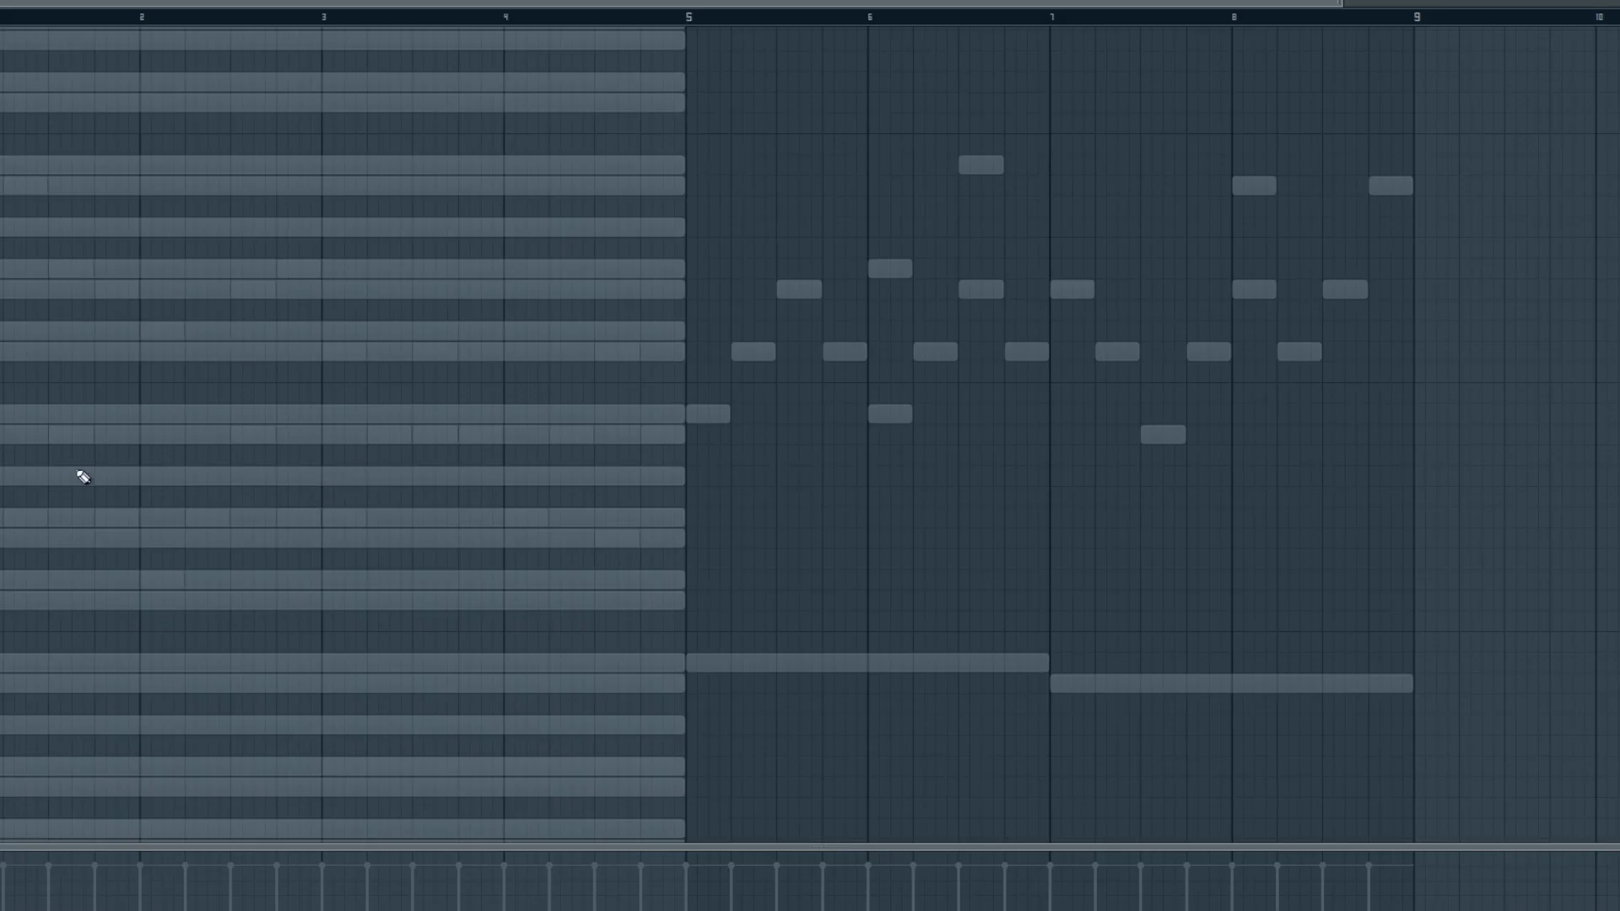
- Place a D5 note ending with bar 1 and a full-bar A5 note in bar 2 for the Alcahest channel
click(3, 434)
click(2, 331)
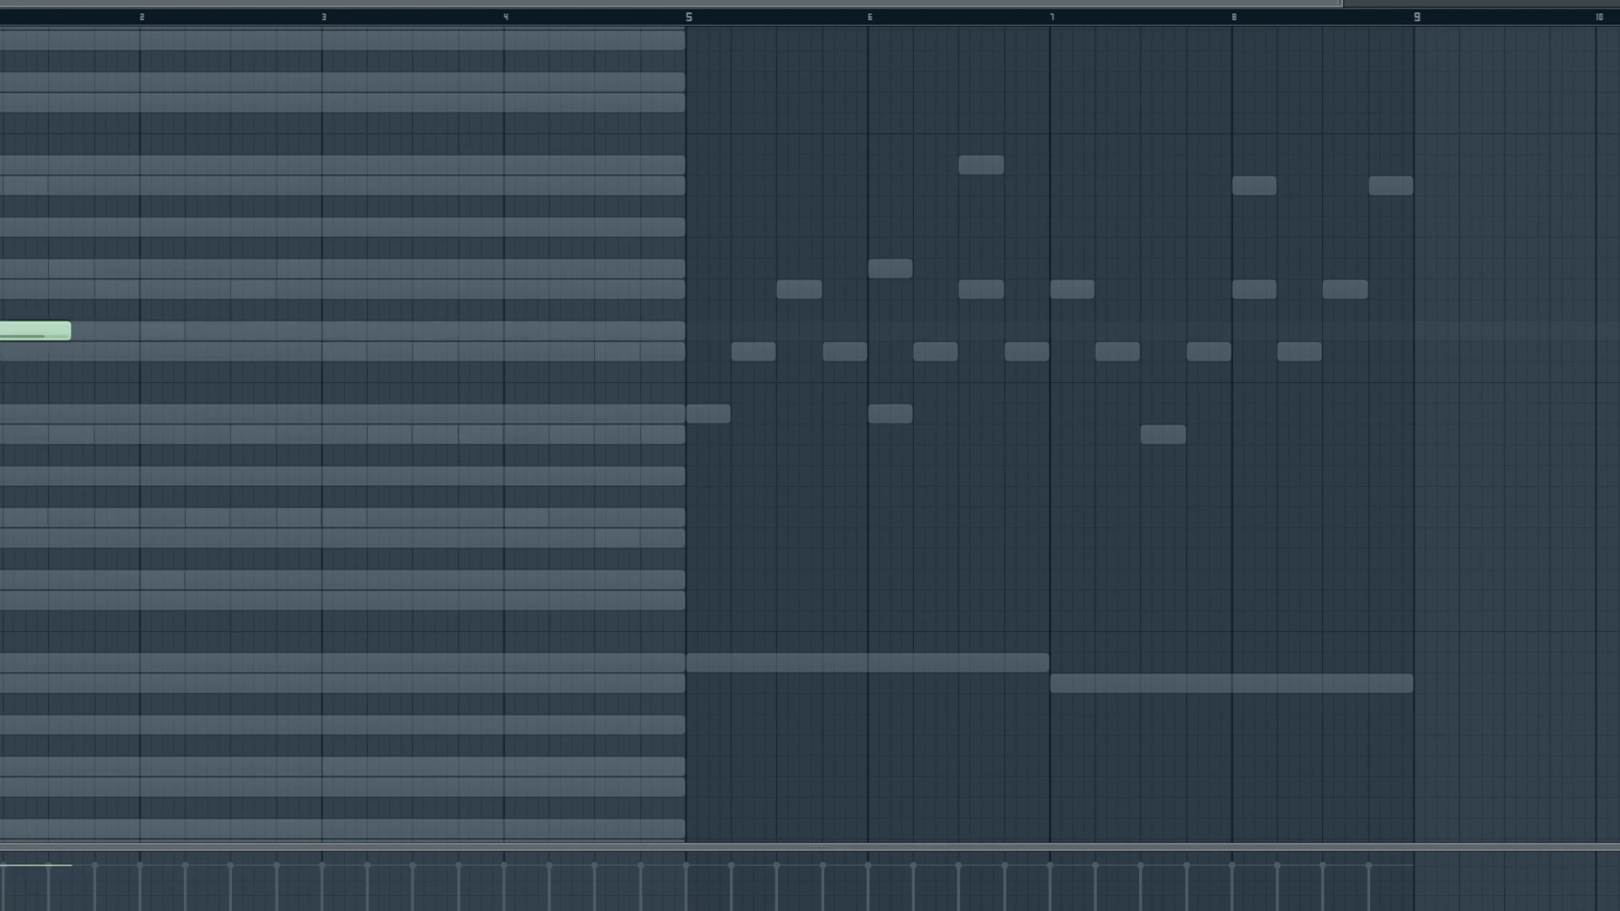
drag(70, 335, 147, 334)
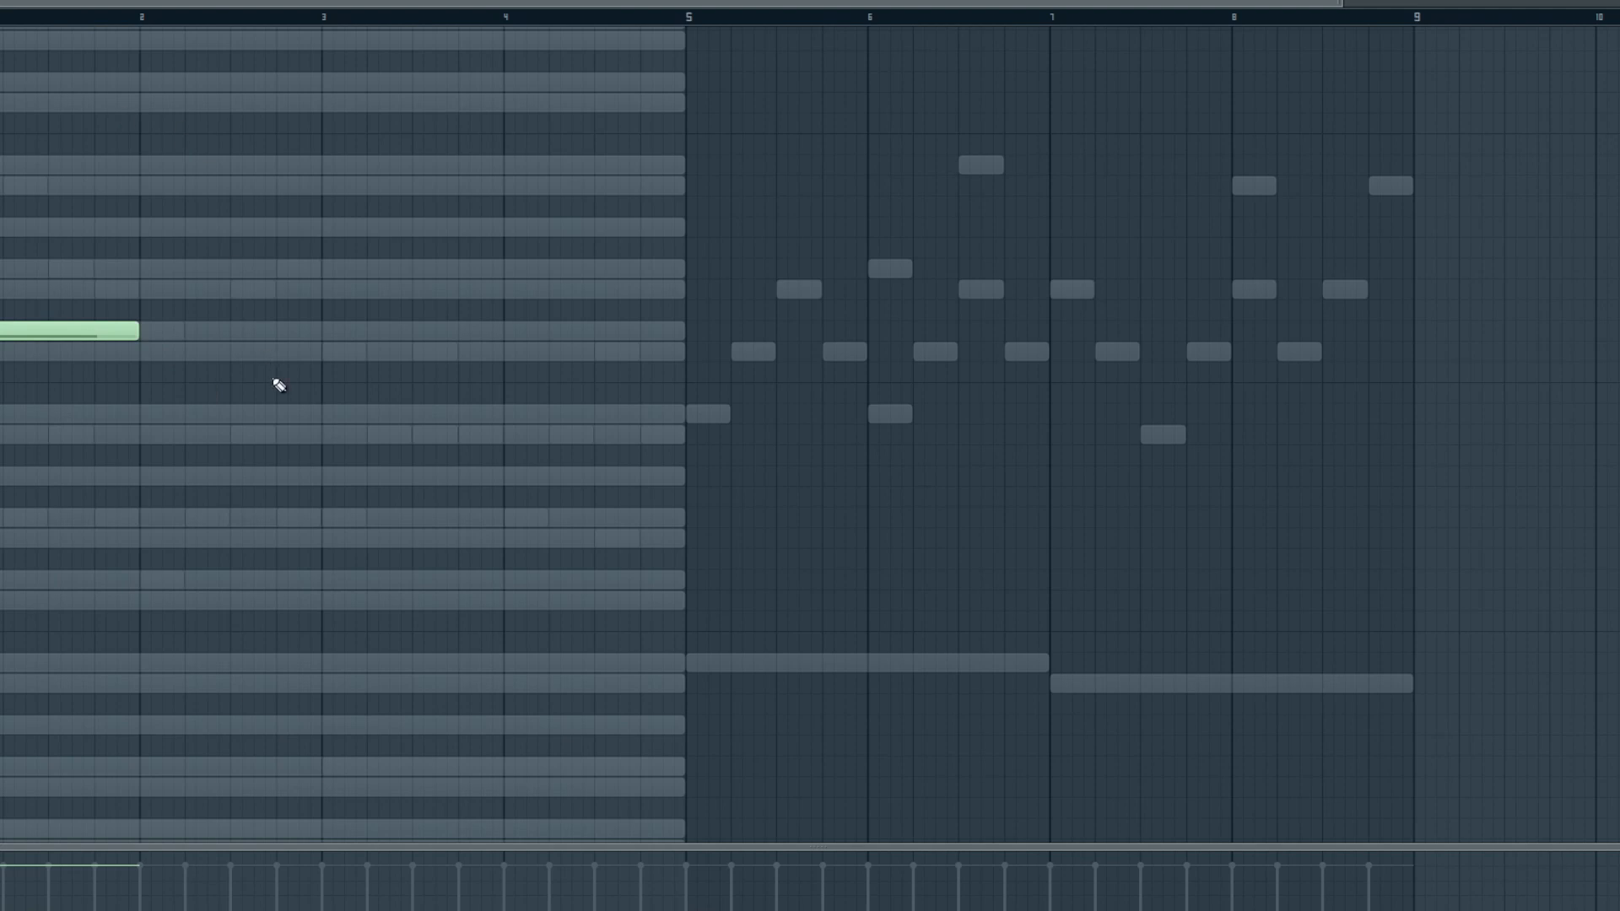
key(space)
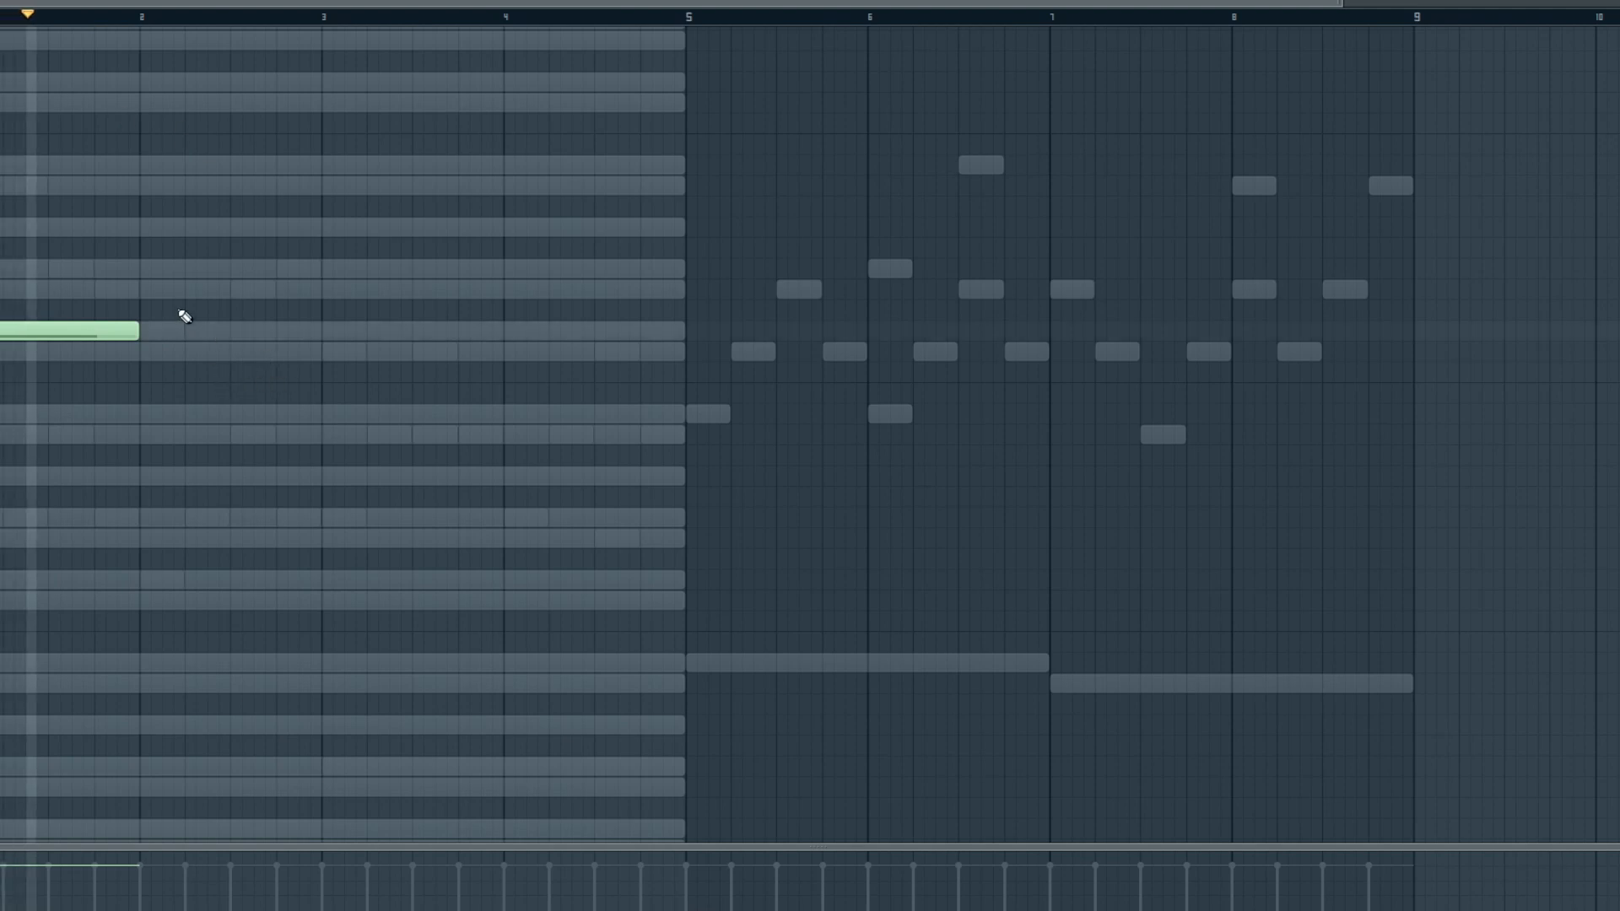
click(145, 184)
key(space)
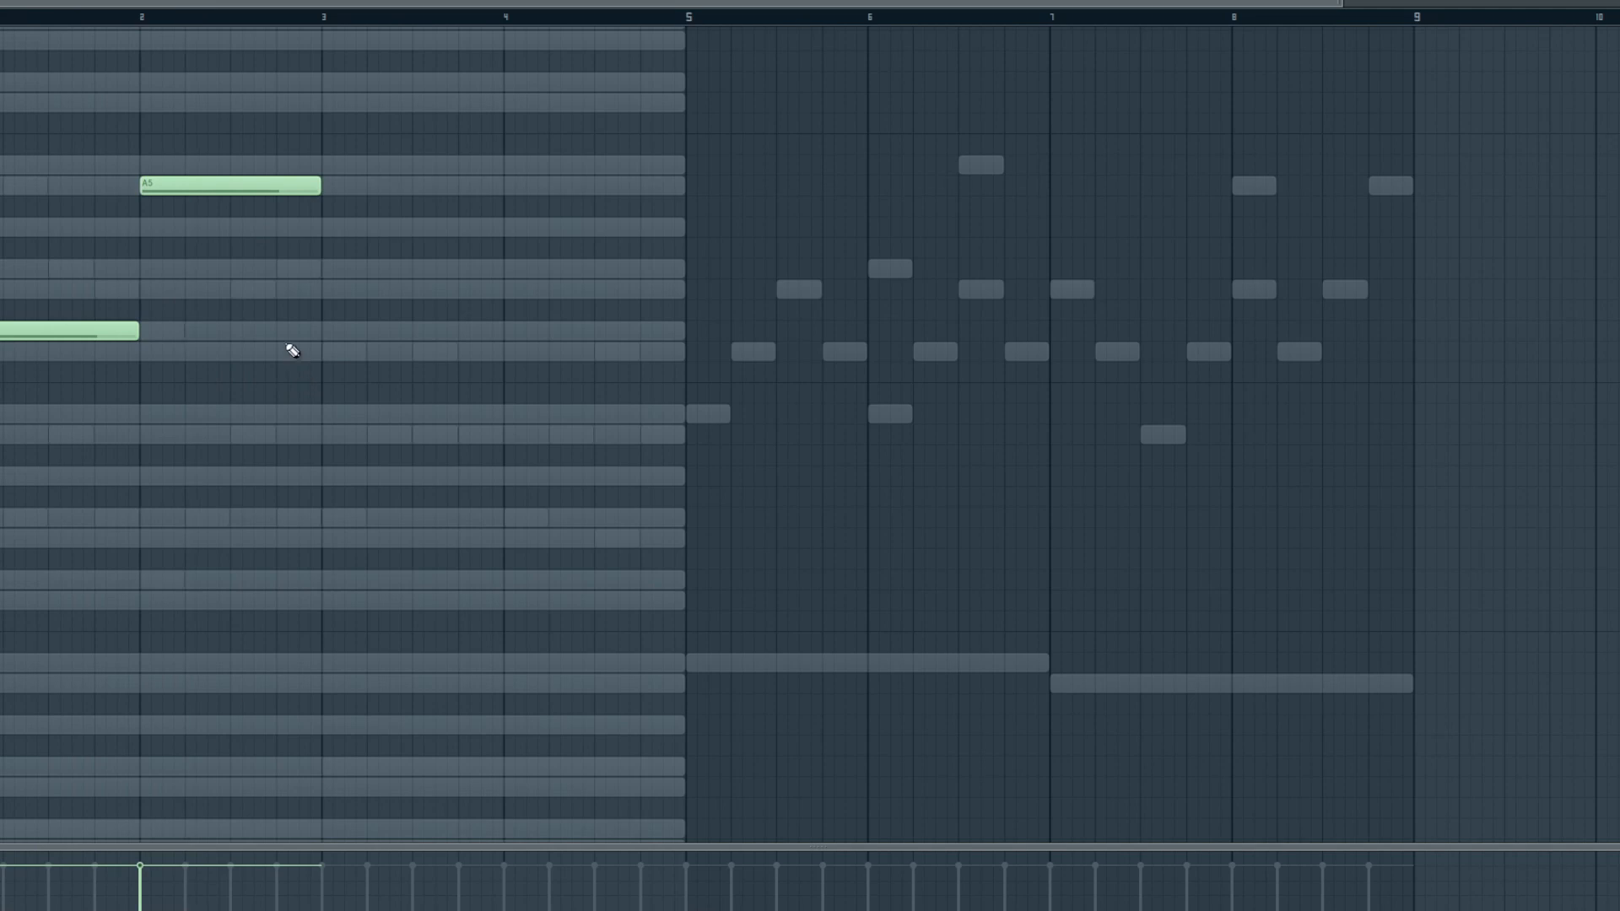
- Play the pattern and add one-bar A#5 and F5 notes in bars 3 and 4
scroll(449, 423, up, 3)
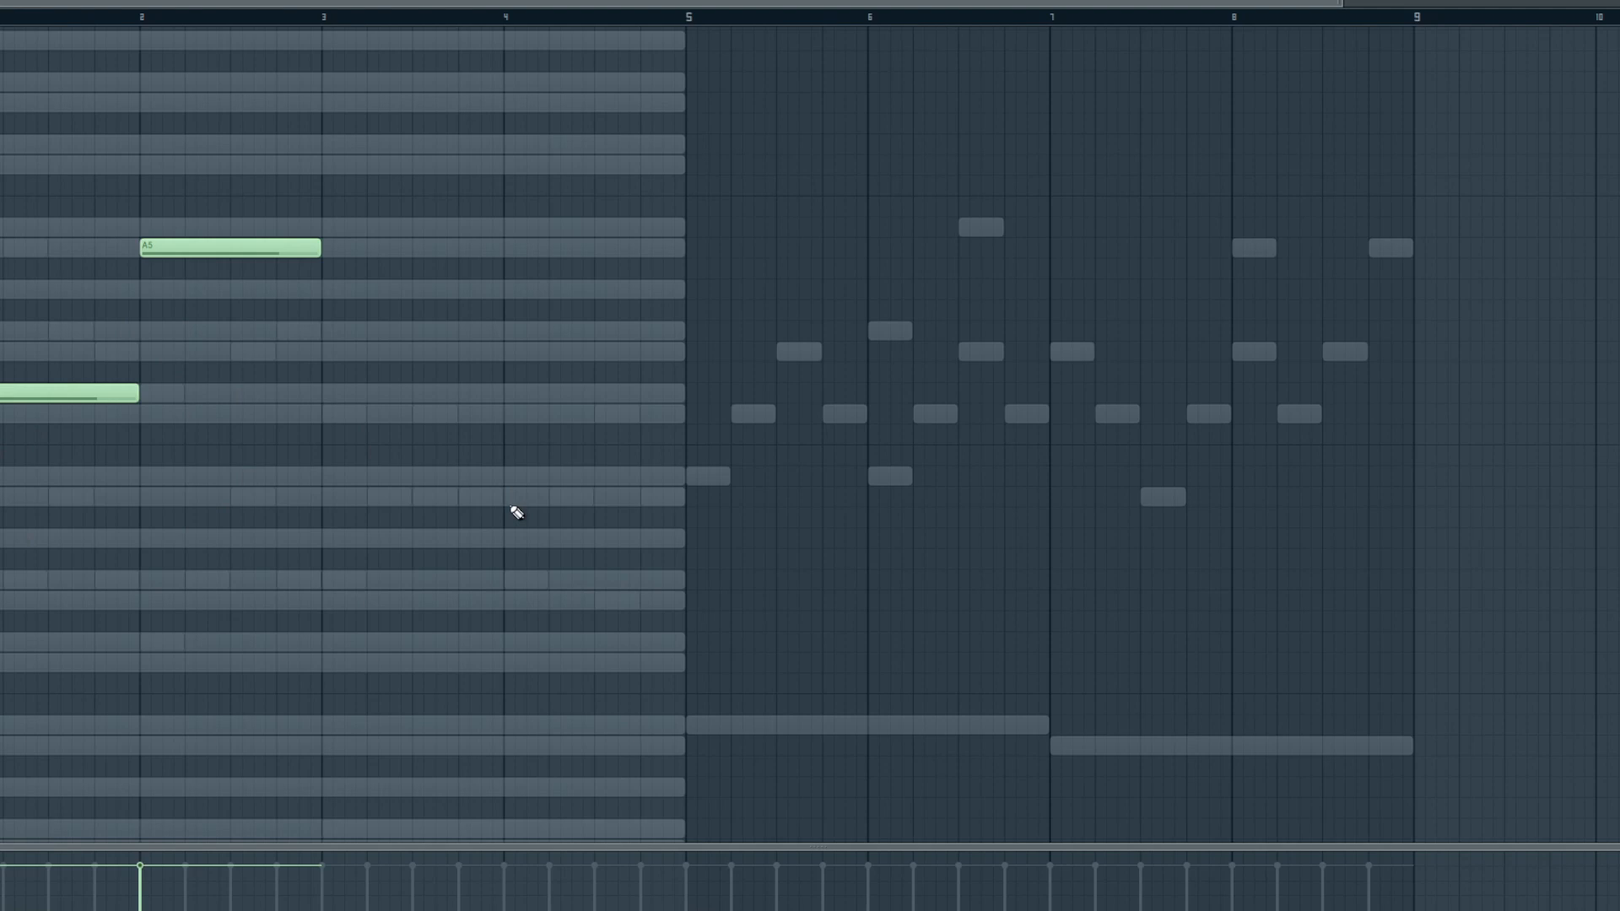
key(space)
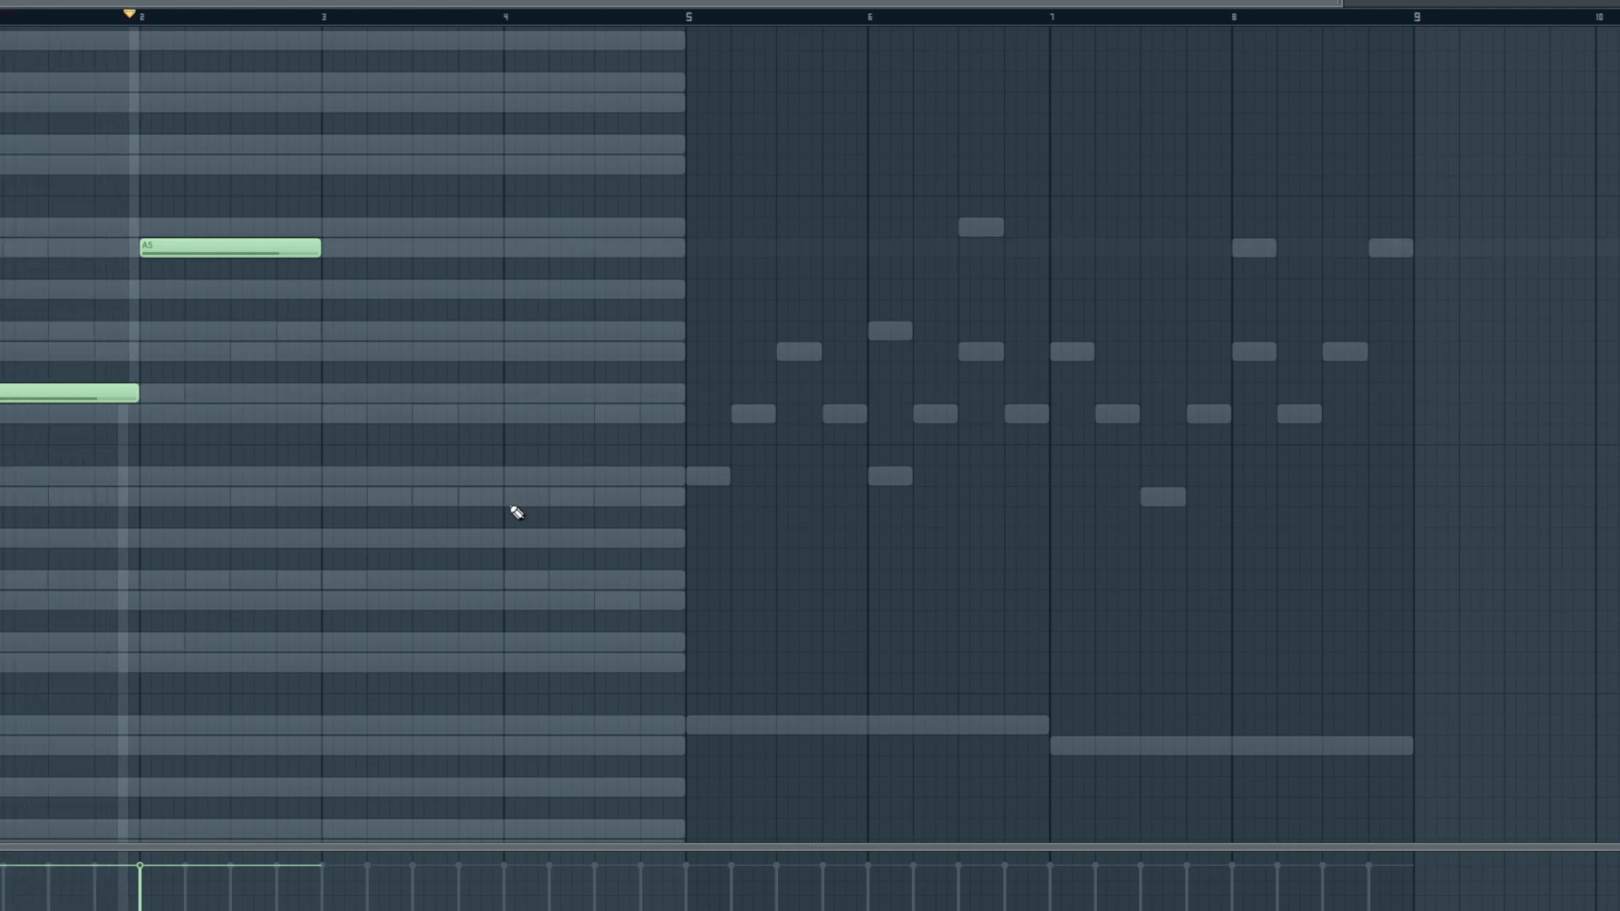
click(333, 226)
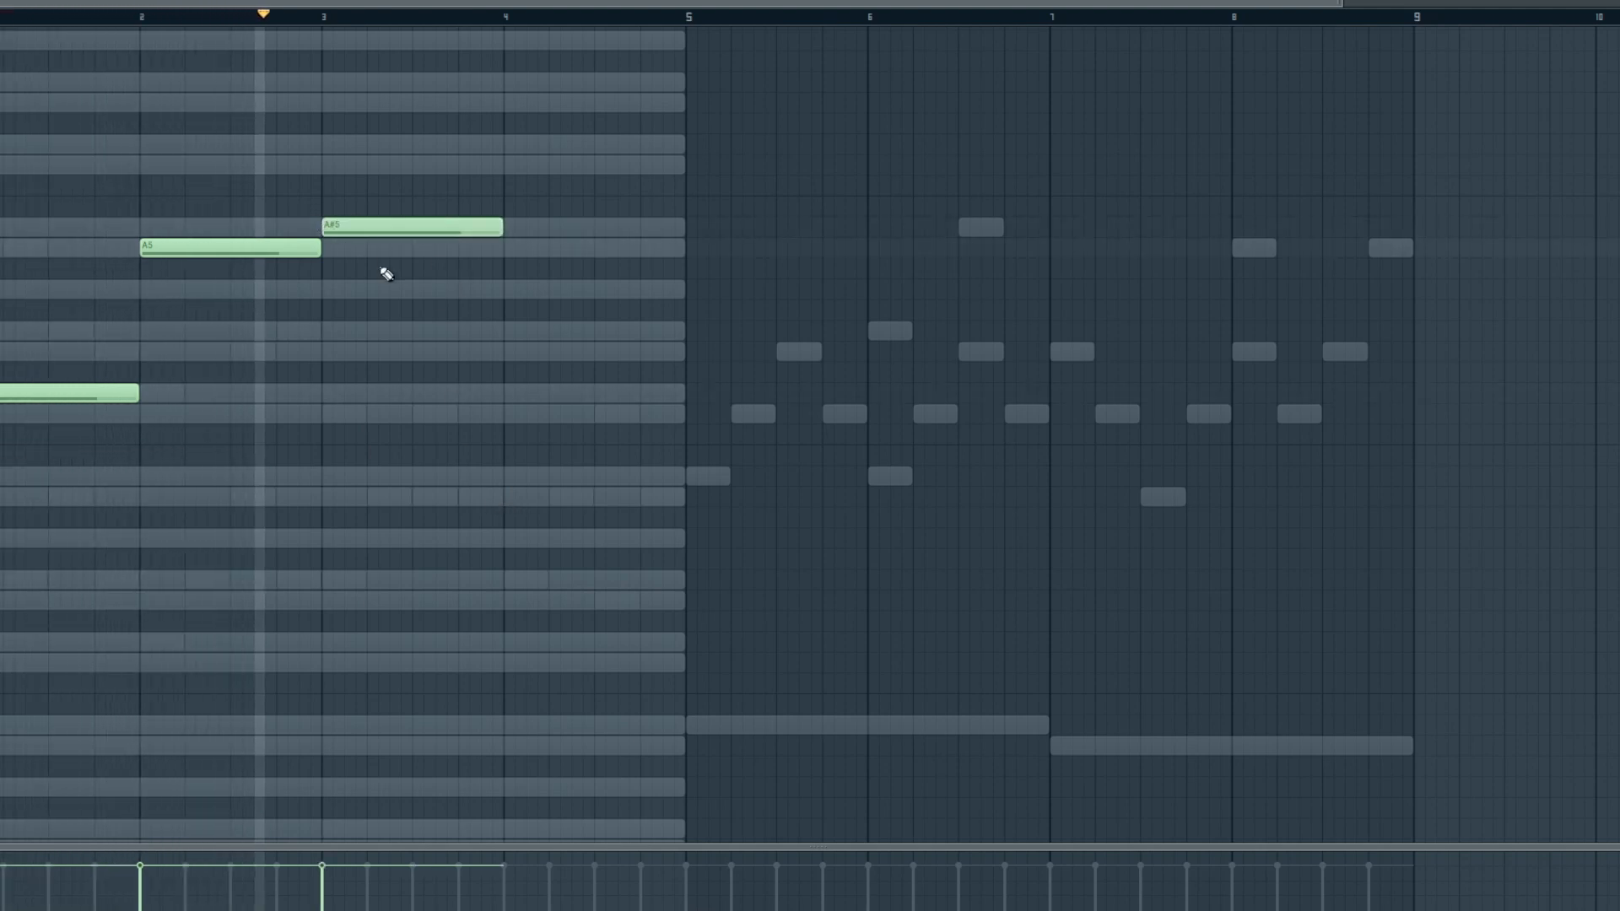
click(515, 329)
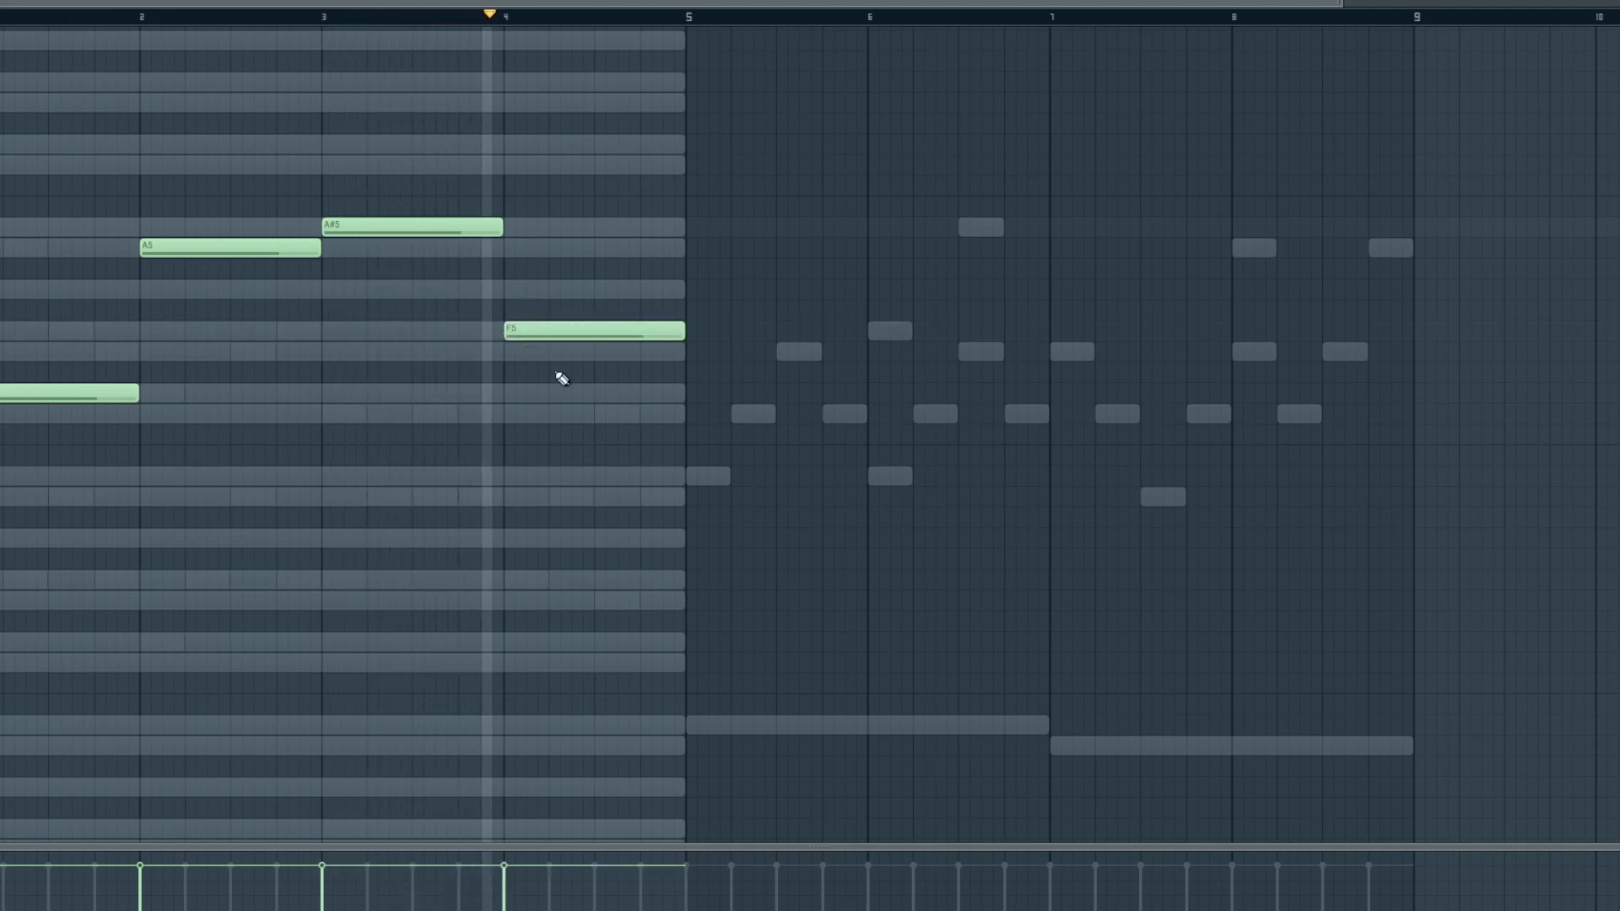
- Add one-bar A#4, C#5, E5 and A5 notes across bars 5 to 8 during playback
click(692, 476)
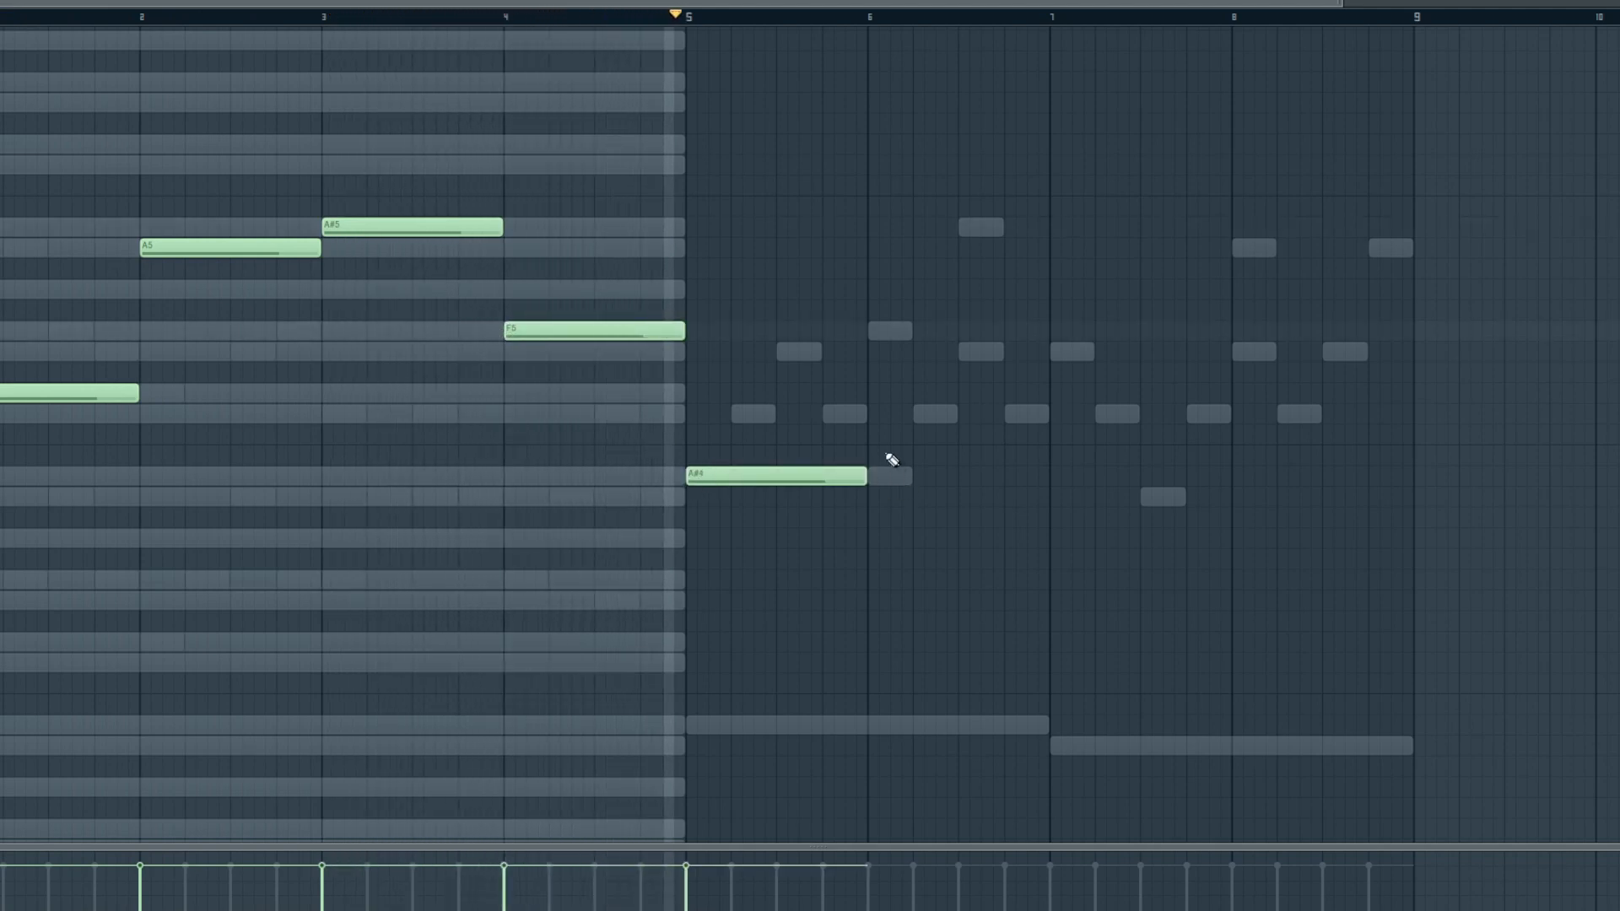
click(875, 413)
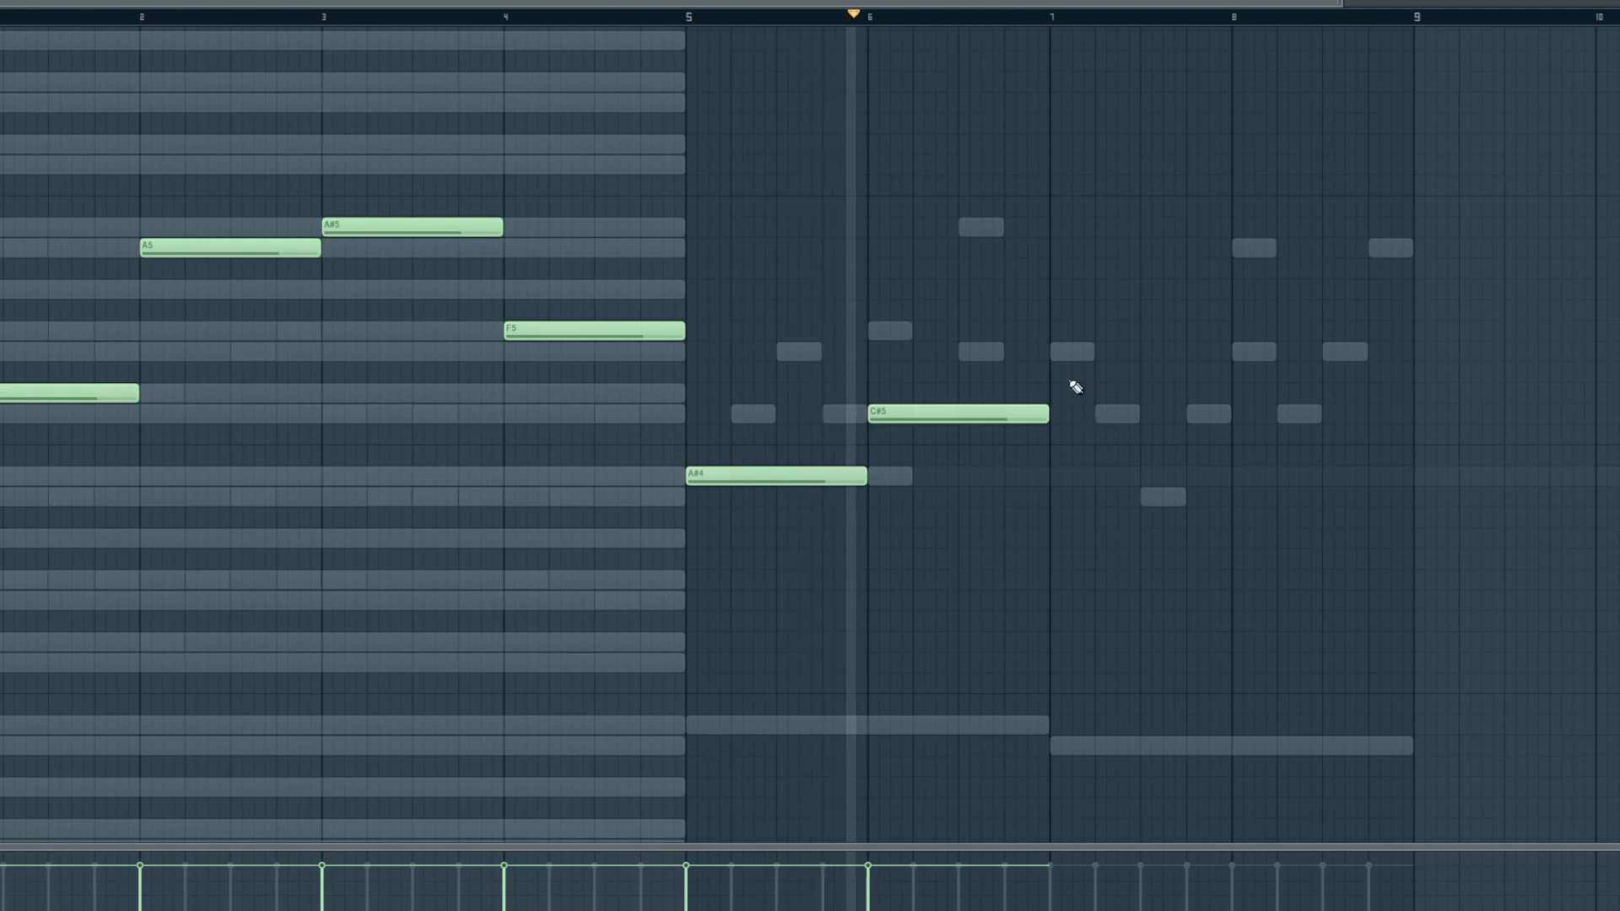
click(1056, 352)
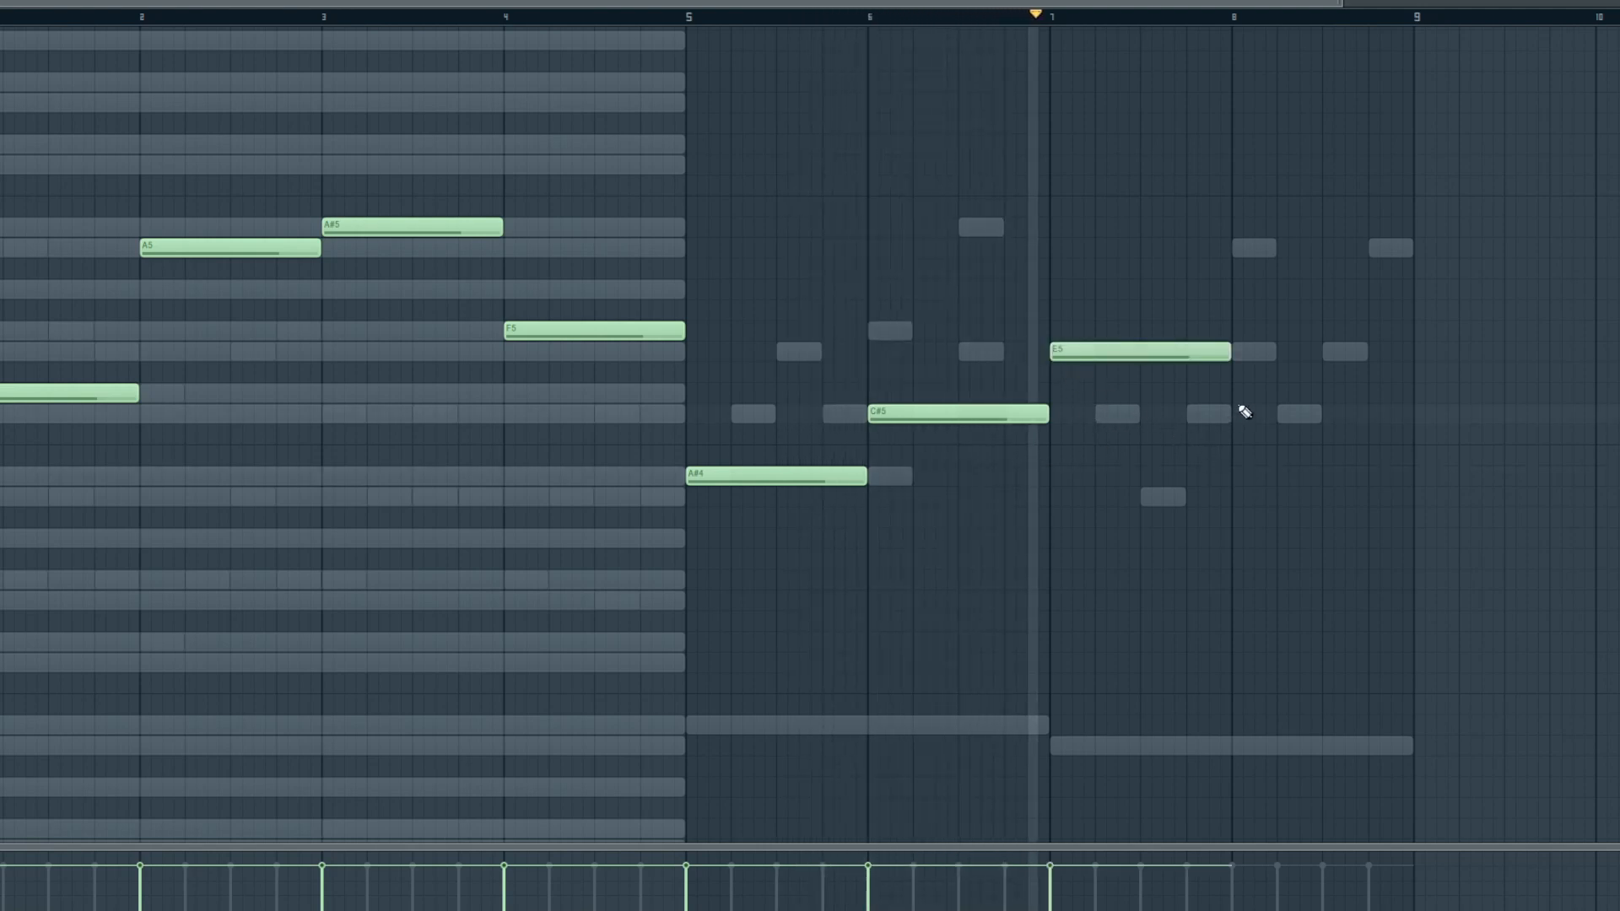
click(1239, 248)
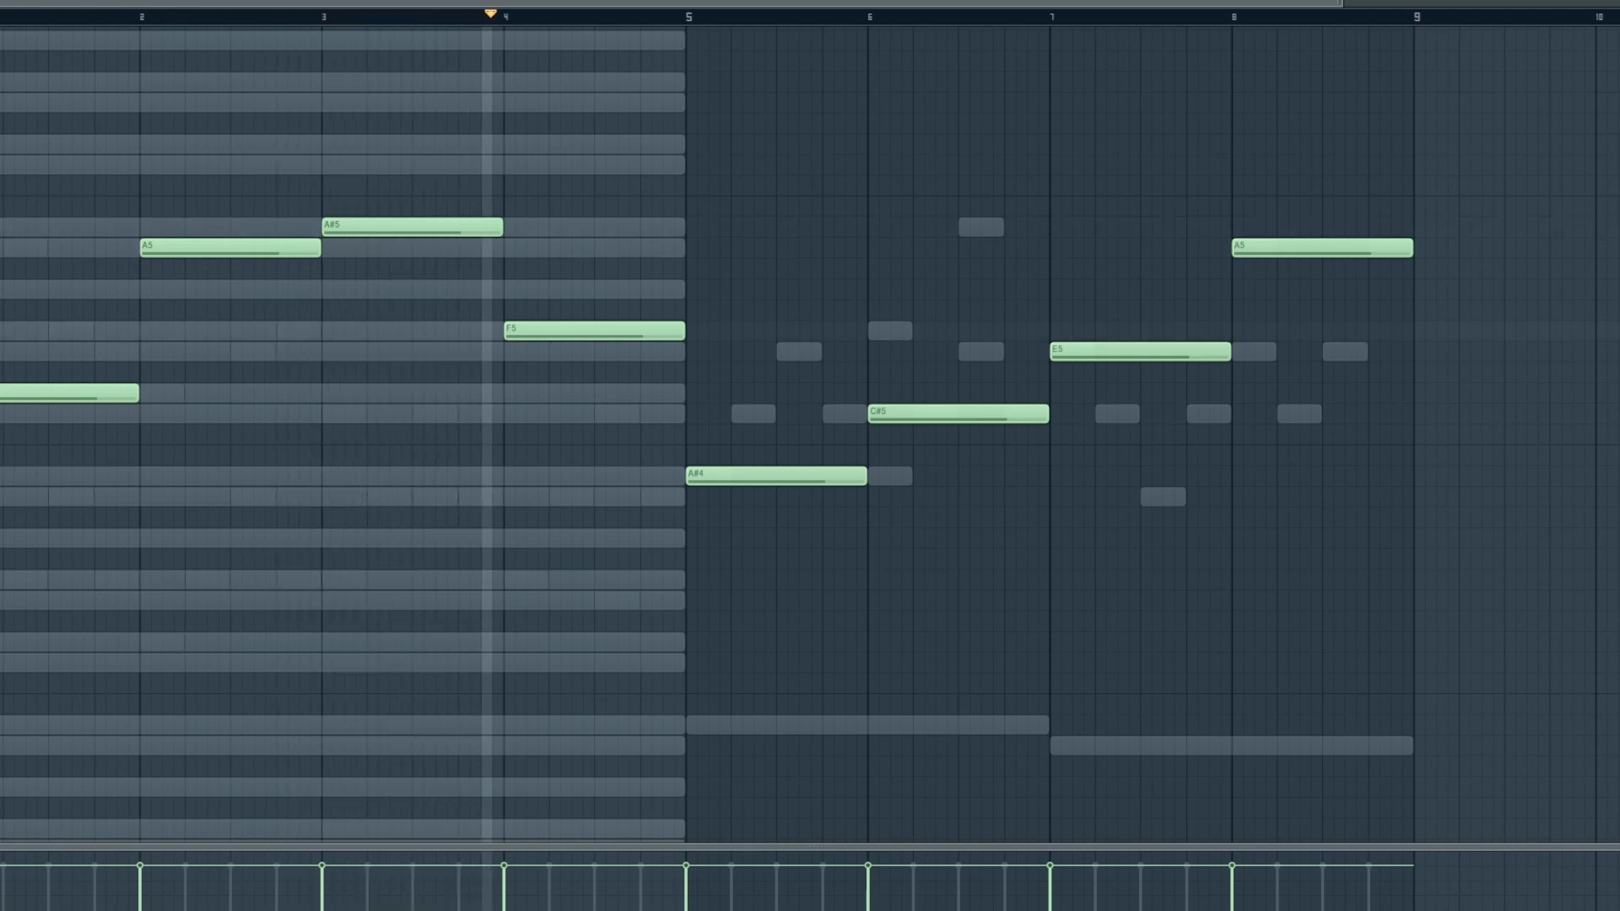
- Route the Alcahest (WK 0.24) channel to mixer insert 4
key(F9)
click(234, 434)
mouse_move(396, 520)
click(464, 527)
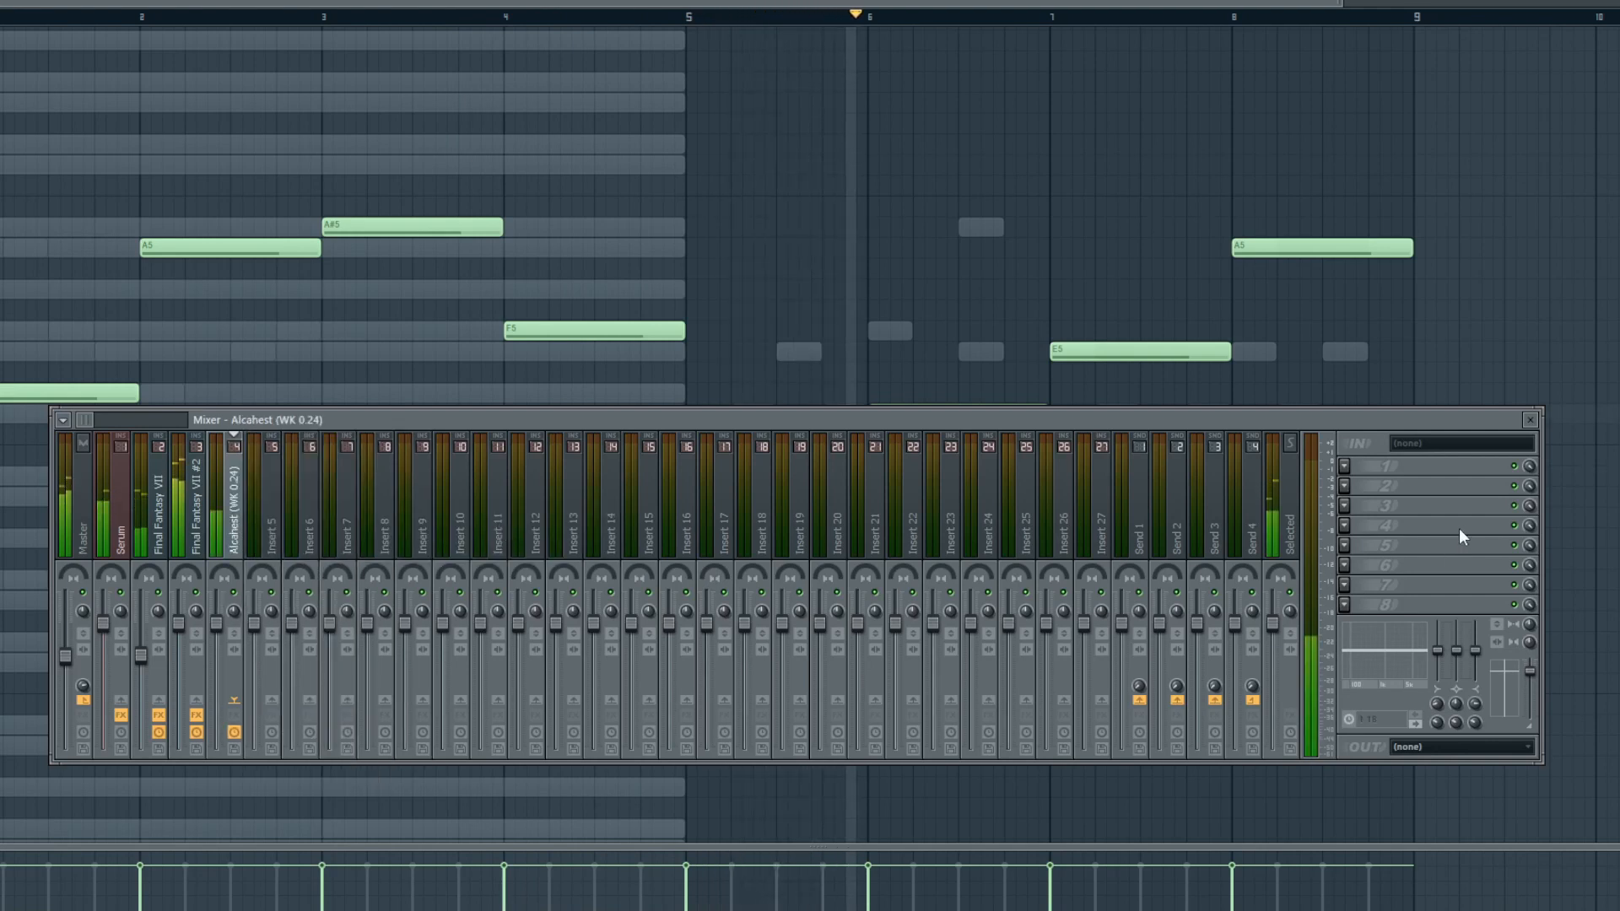
- Load Fruity Reeverb 2 into the first effect slot of the Alcahest (WK 0.24) insert, keeping its default settings
click(1354, 469)
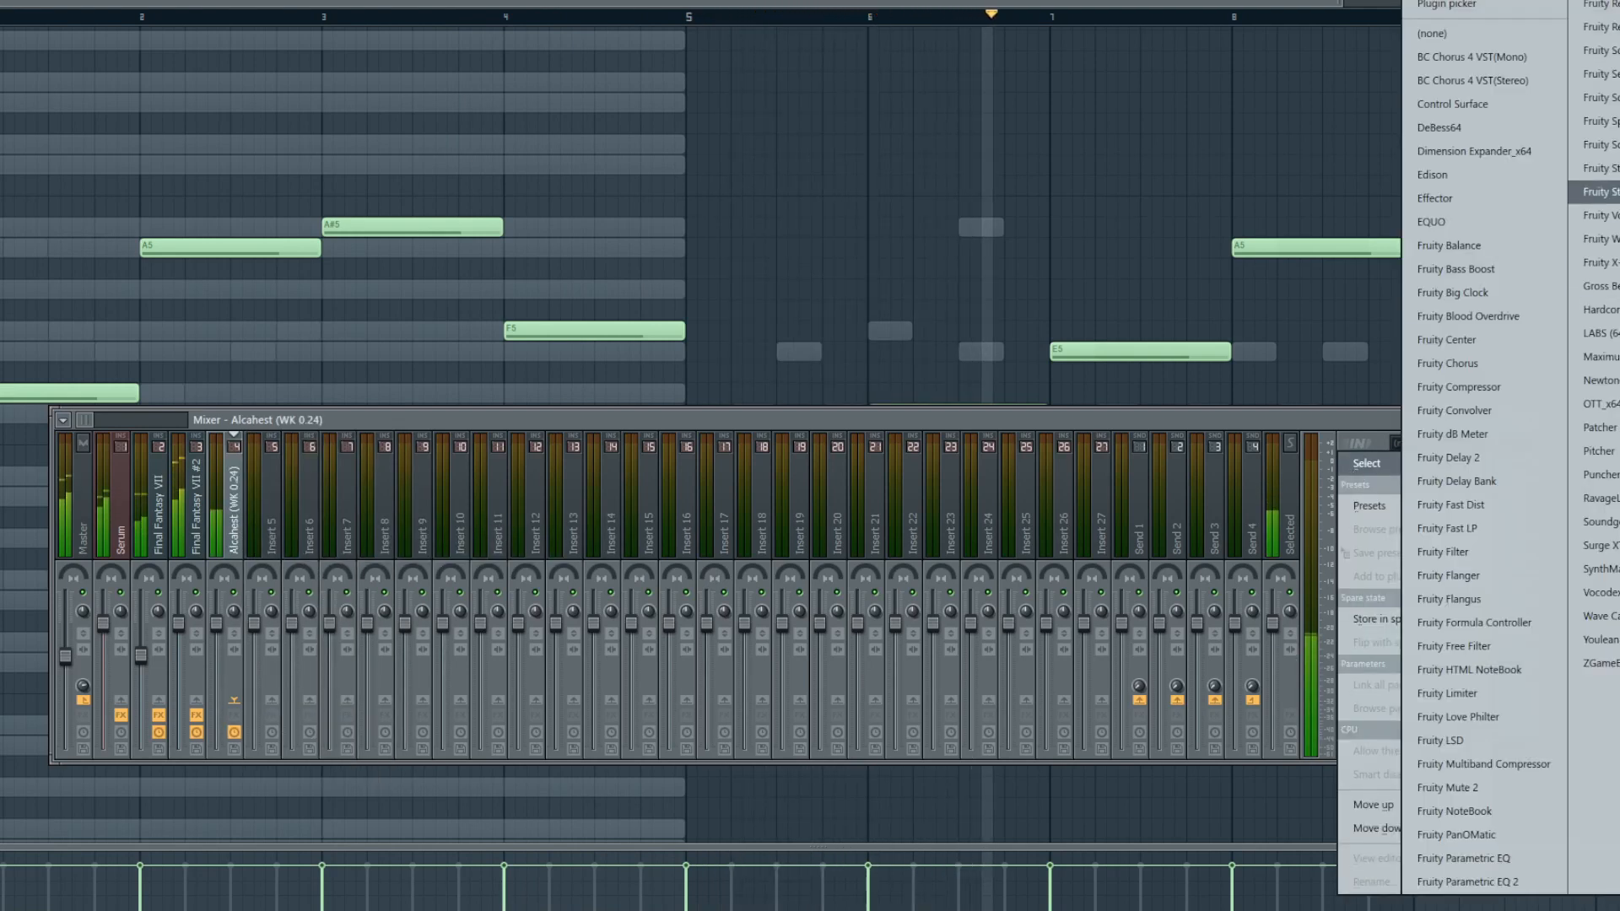
click(1607, 29)
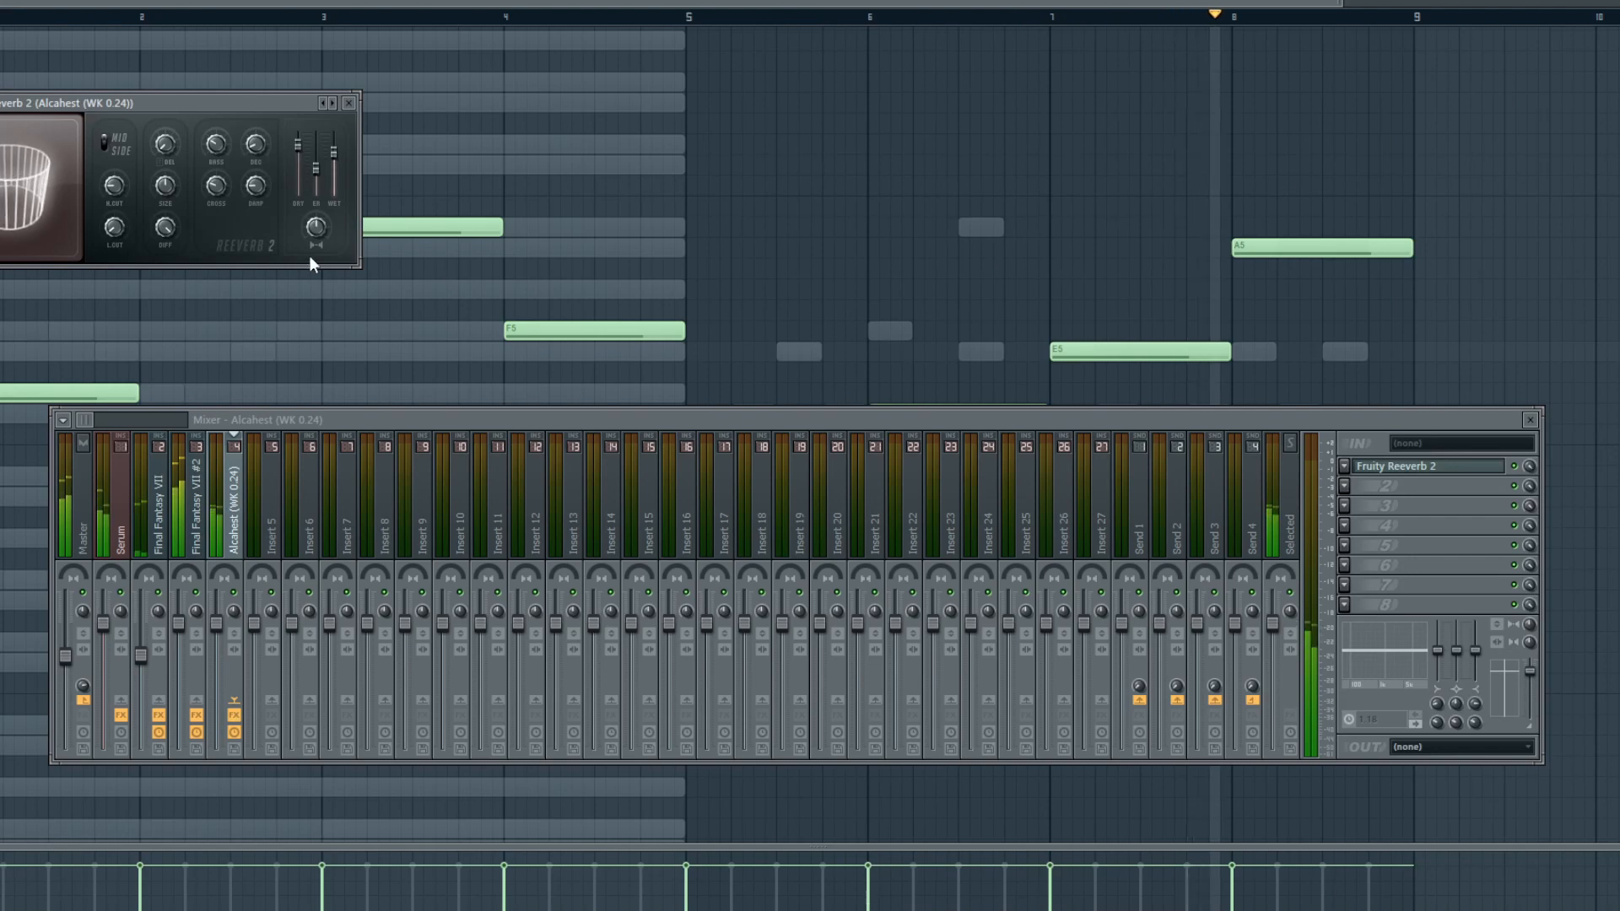
click(349, 102)
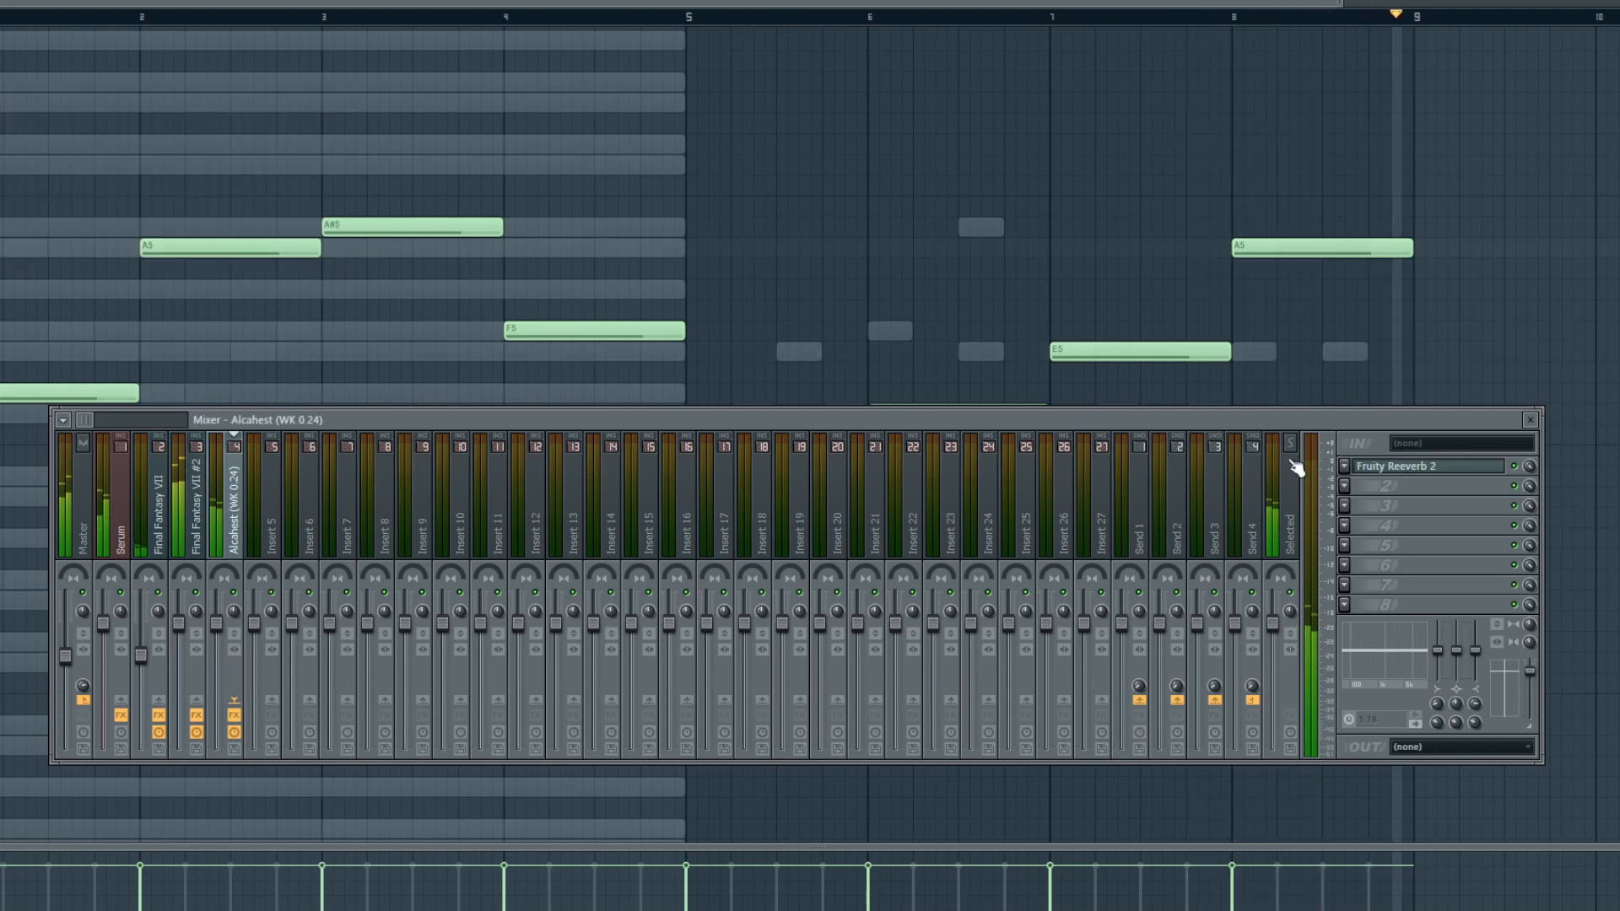
- Add Fruity Parametric EQ 2 to the Alcahest insert in slot 1, ahead of the reverb
click(1345, 462)
key(Escape)
click(1349, 468)
mouse_move(1367, 463)
click(1475, 887)
drag(335, 159, 692, 199)
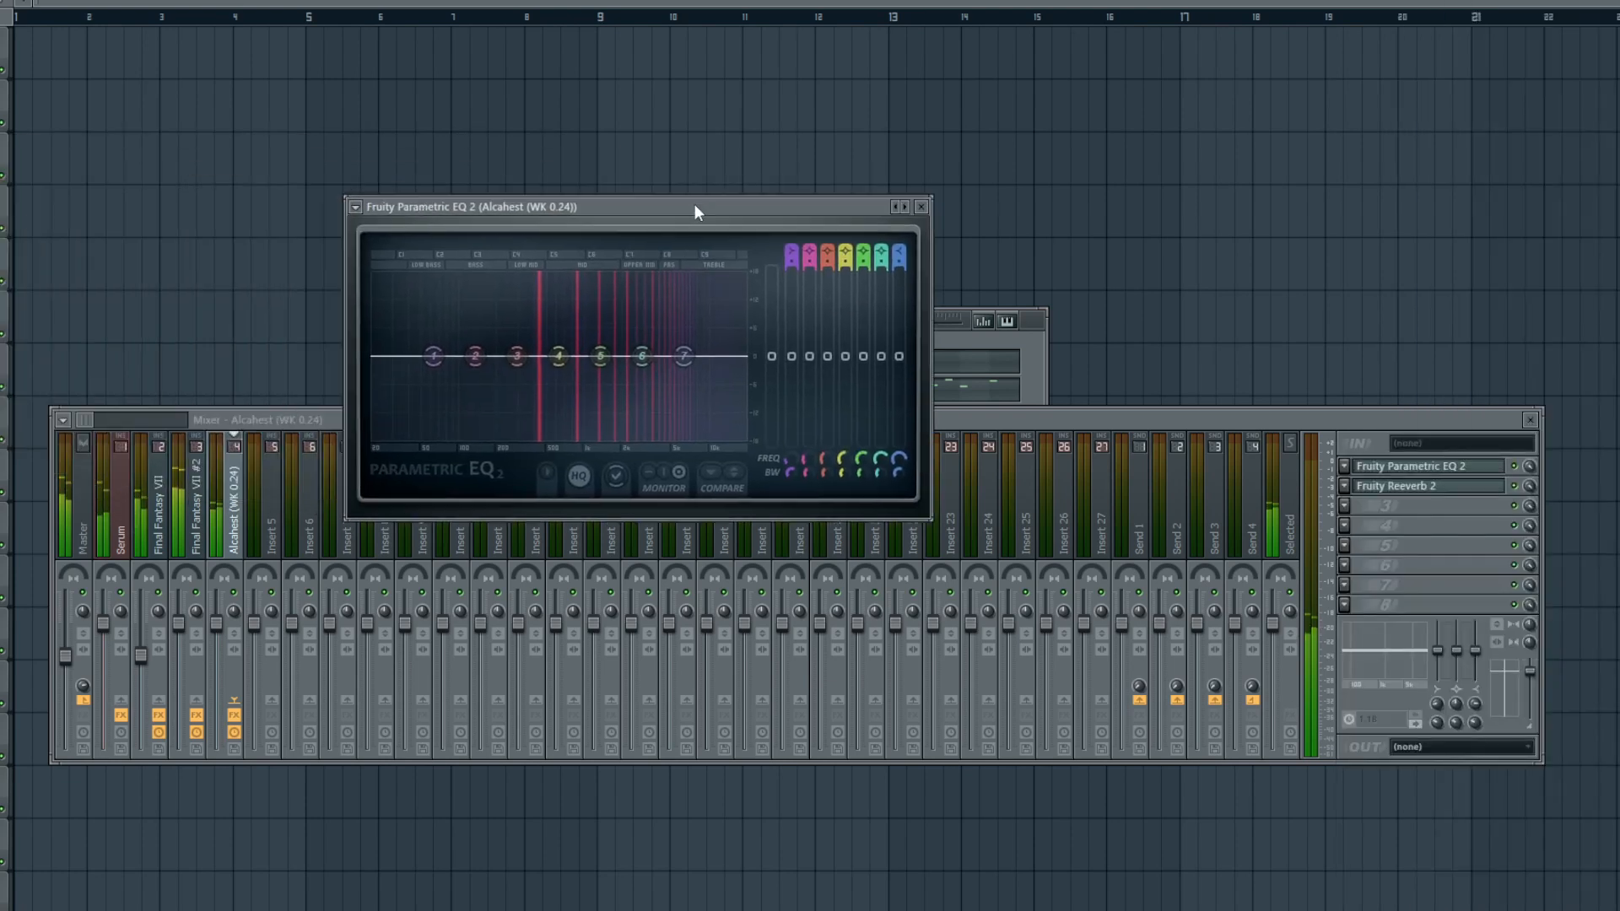
- Turn EQ band 7 into a steep low-pass that cuts the highest frequencies and raise band 6 slightly
mouse_move(900, 255)
mouse_down()
mouse_move(899, 302)
mouse_move(899, 240)
mouse_up()
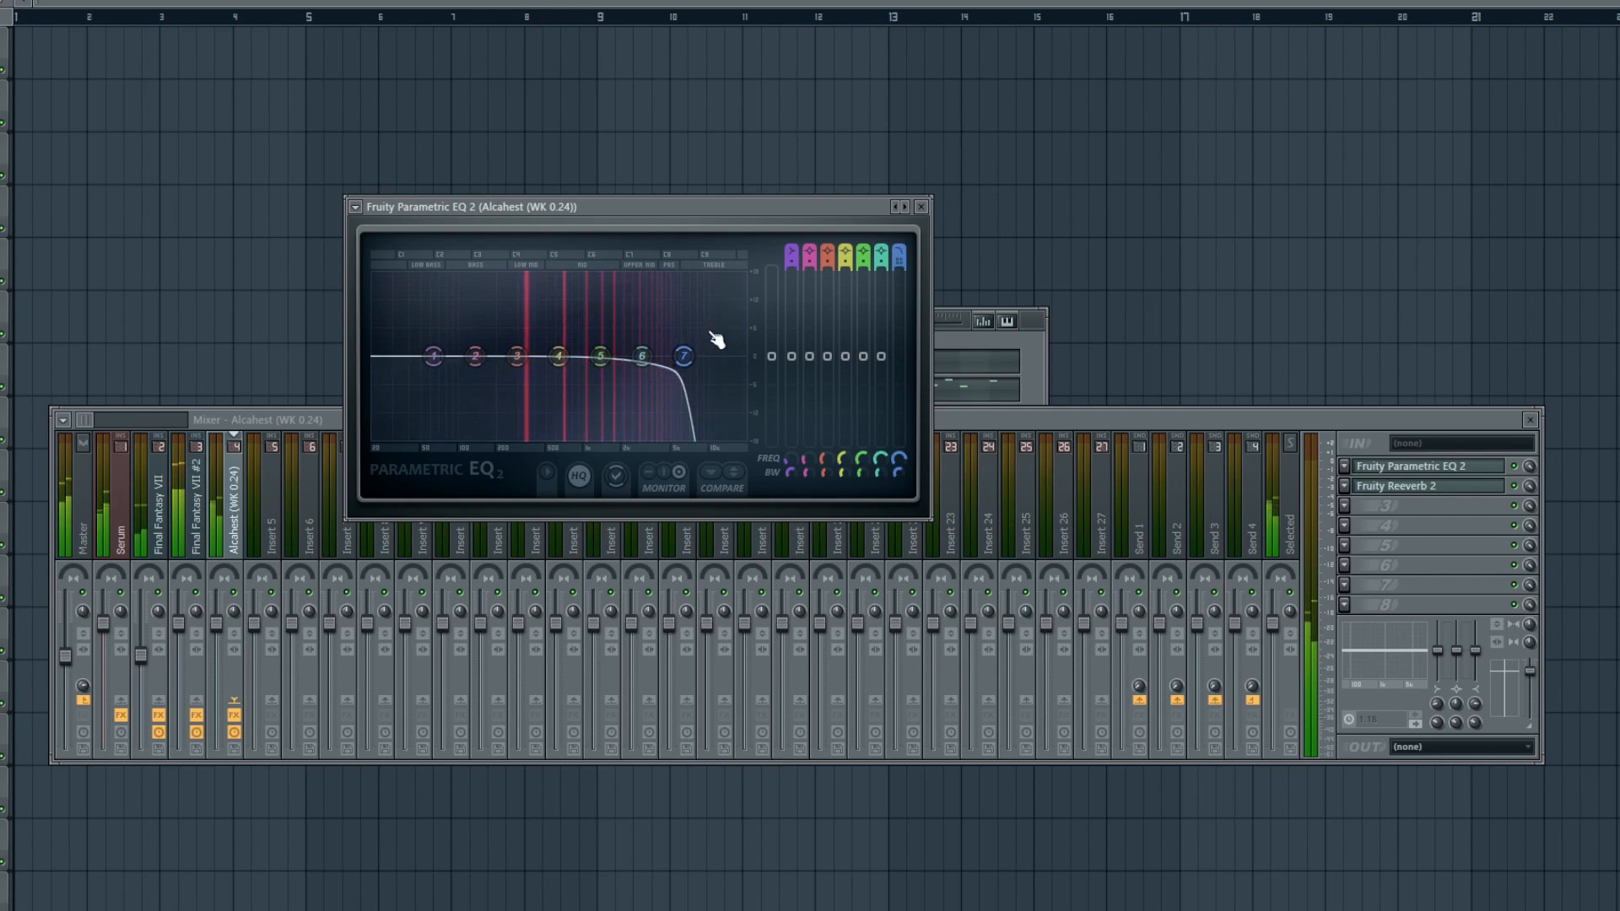
drag(690, 367, 650, 350)
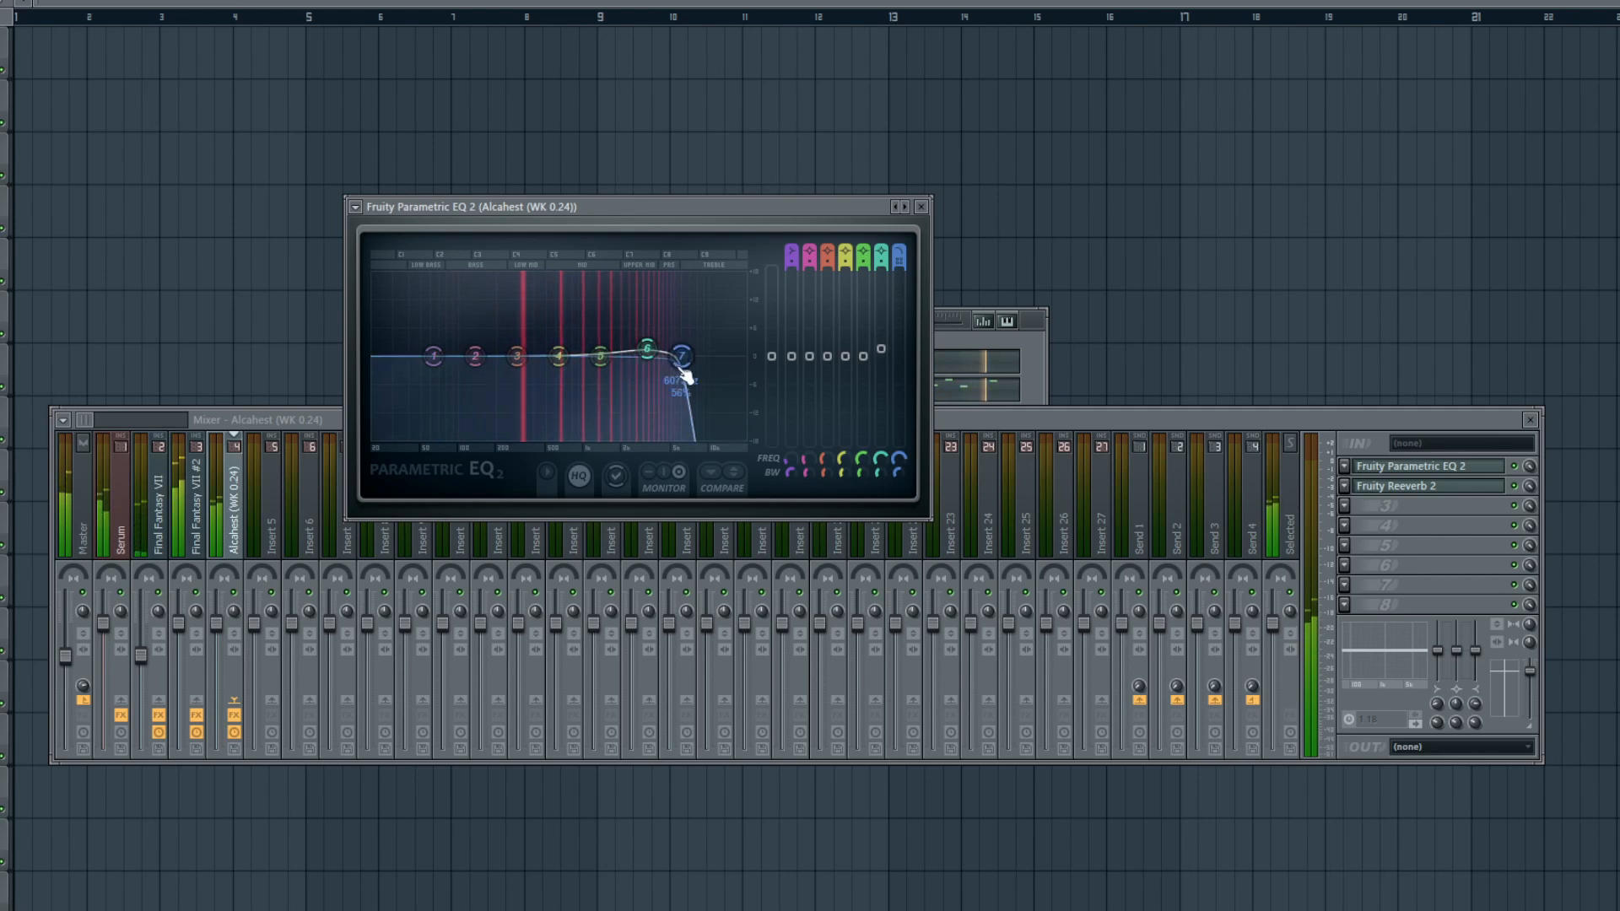
click(921, 207)
- Review the Fruity Parametric EQ 2 curve and the Fruity Reeverb 2 settings on the Alcahest insert
click(1424, 466)
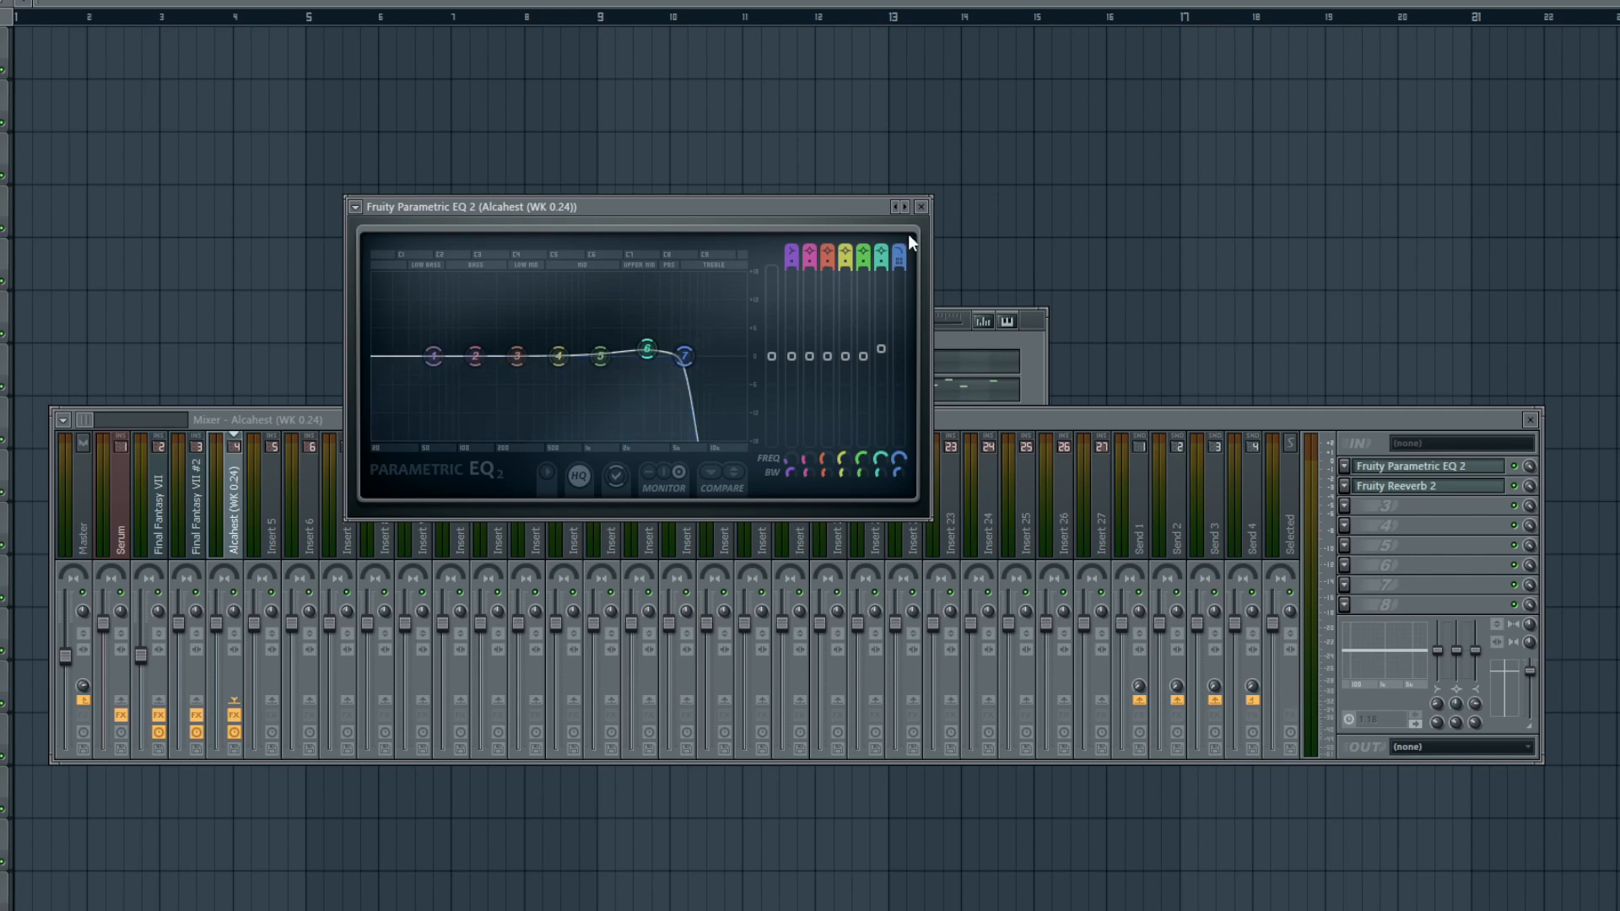
click(921, 207)
click(1418, 487)
drag(273, 113, 482, 171)
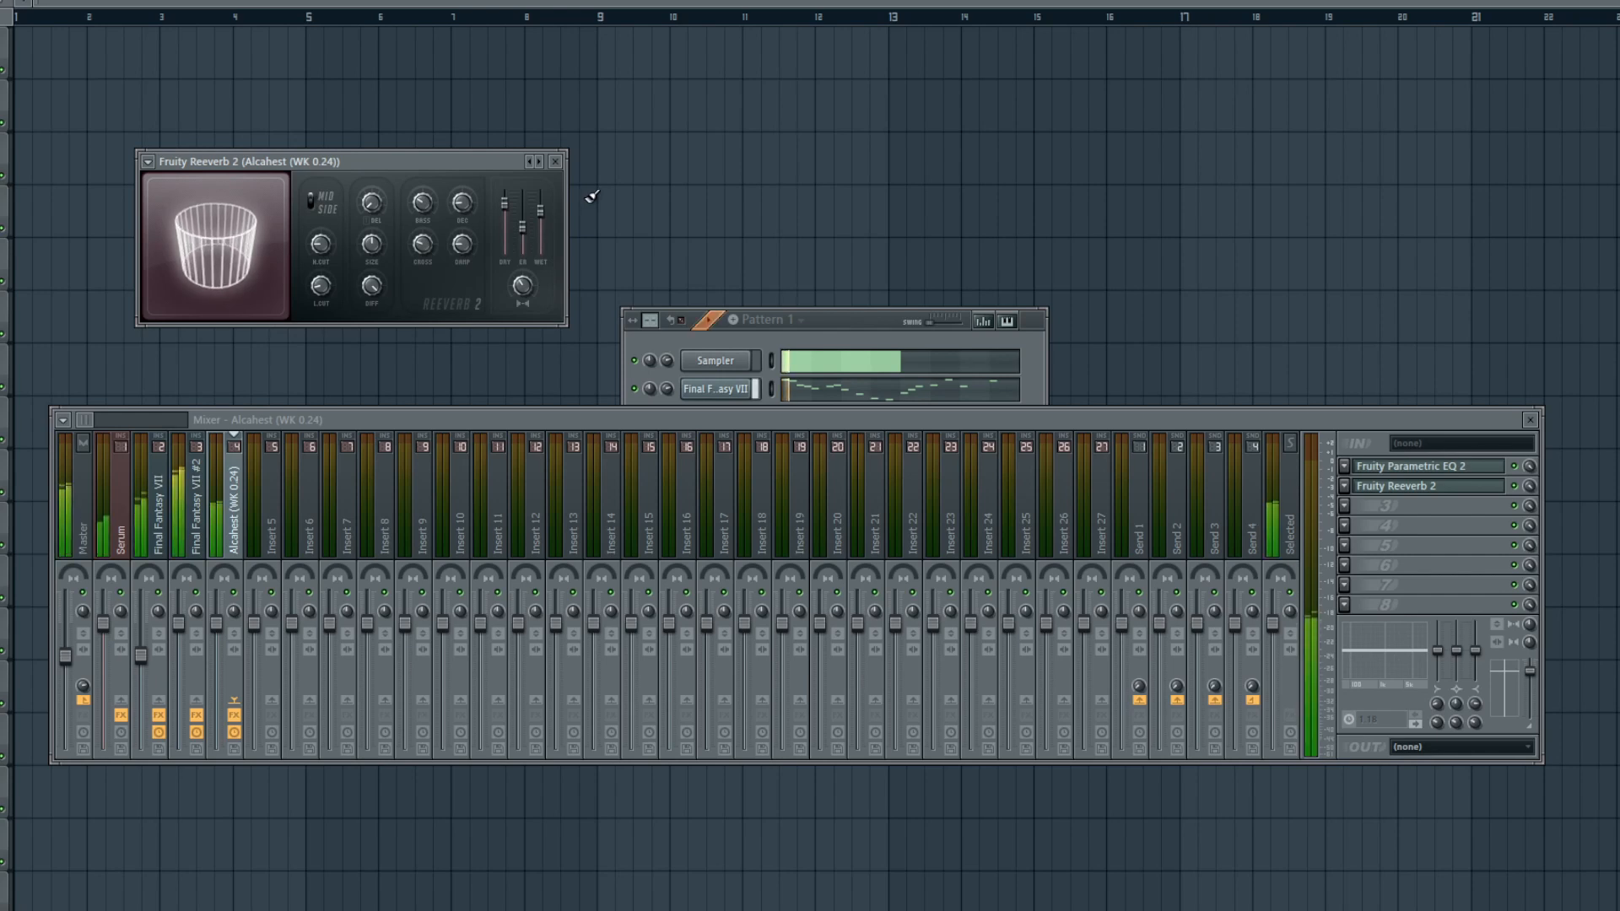
click(559, 163)
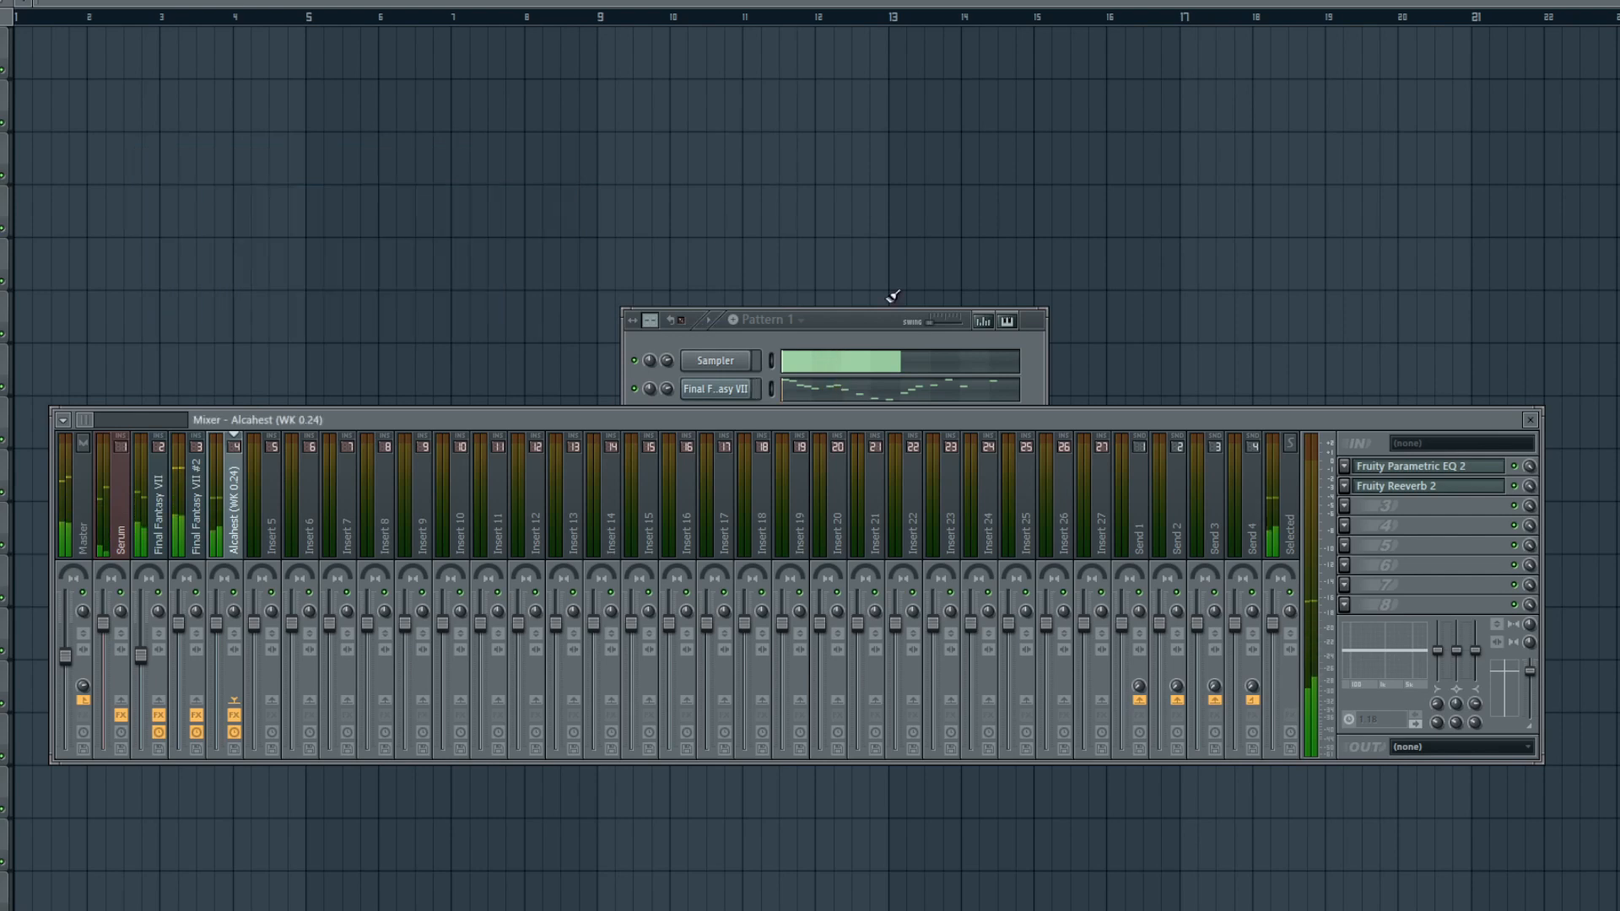
- Clone the Alcahest (WK 0.24) channel
click(1010, 339)
right_click(737, 477)
click(824, 761)
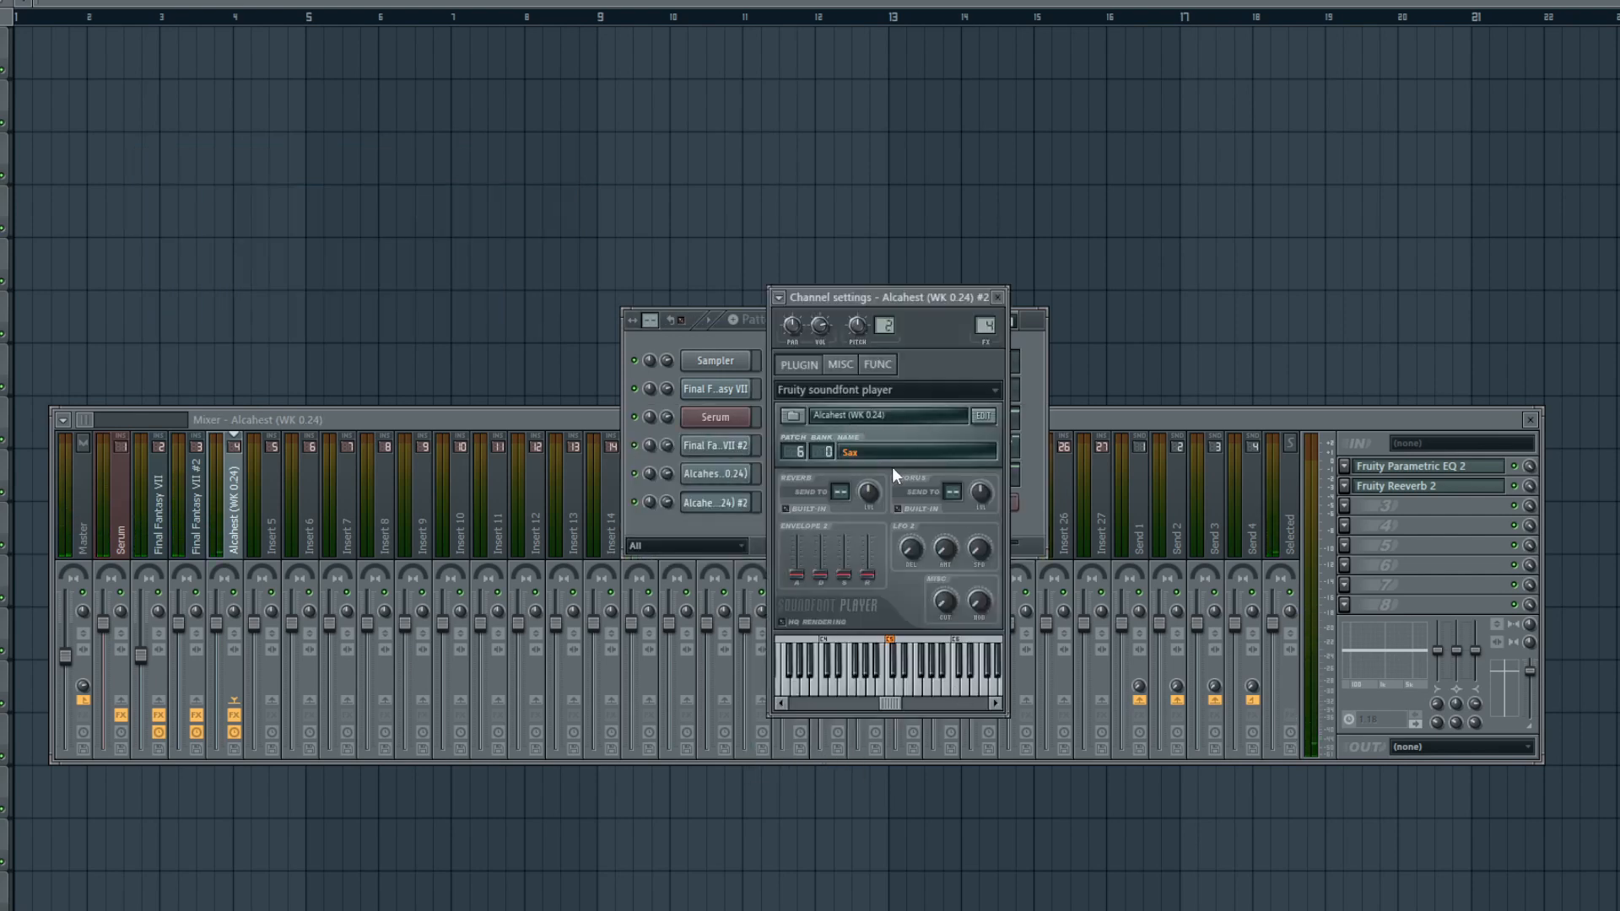
- Load prince.sf2 from the Prince of Persia Soundfonts folder into the cloned channel and check its patch list
click(793, 416)
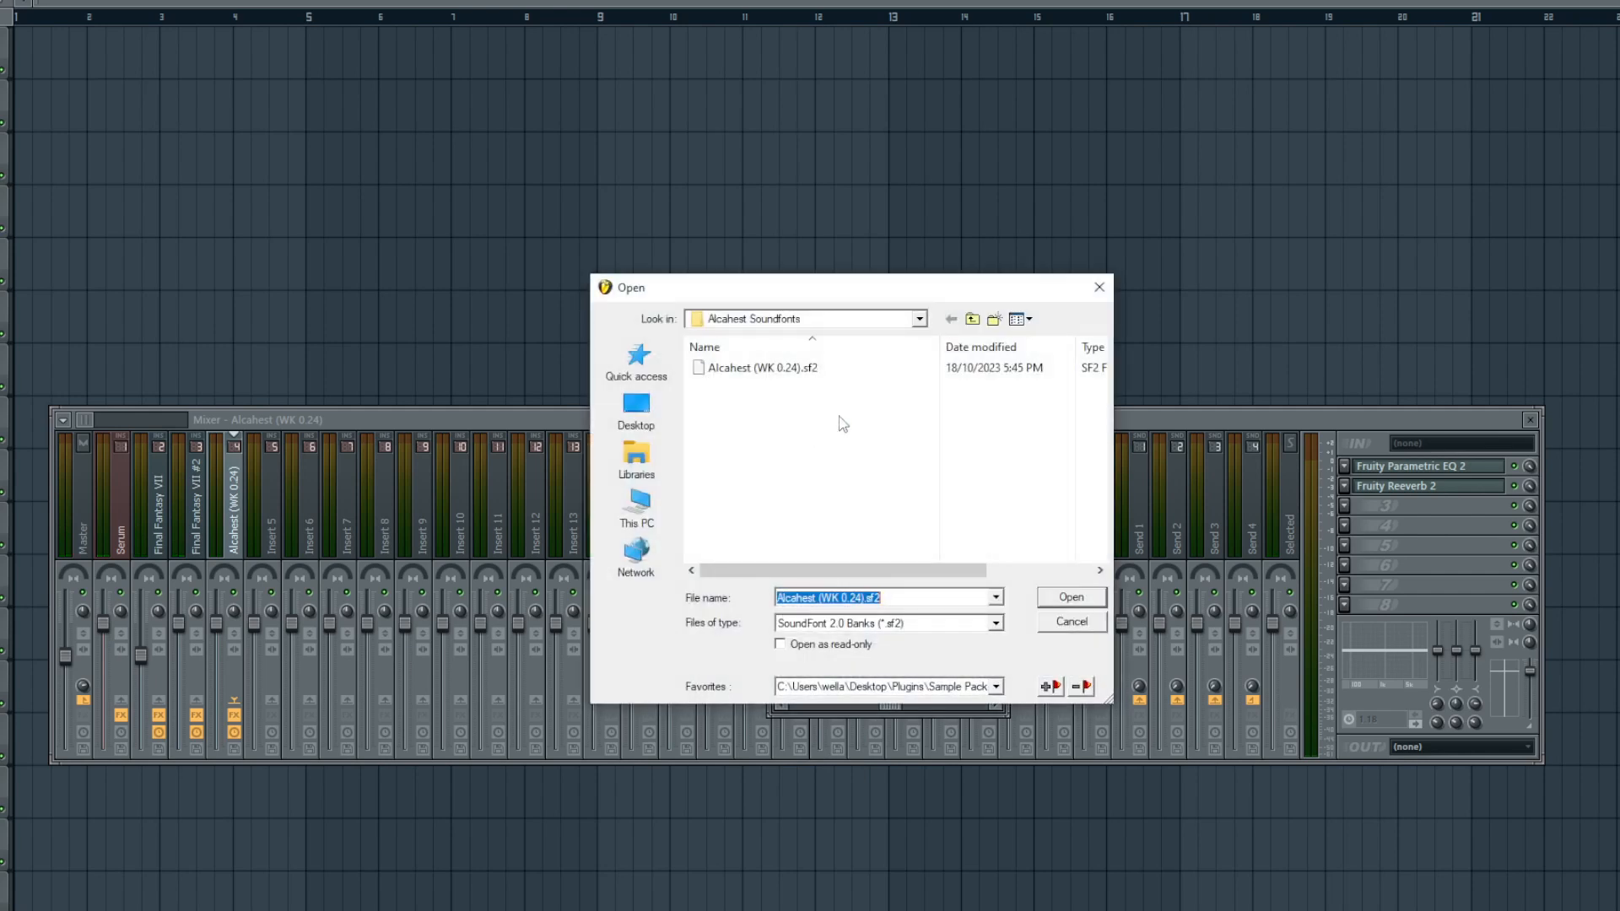
click(973, 319)
scroll(932, 491, down, 5)
scroll(932, 491, down, 1)
scroll(843, 518, down, 1)
scroll(835, 519, up, 2)
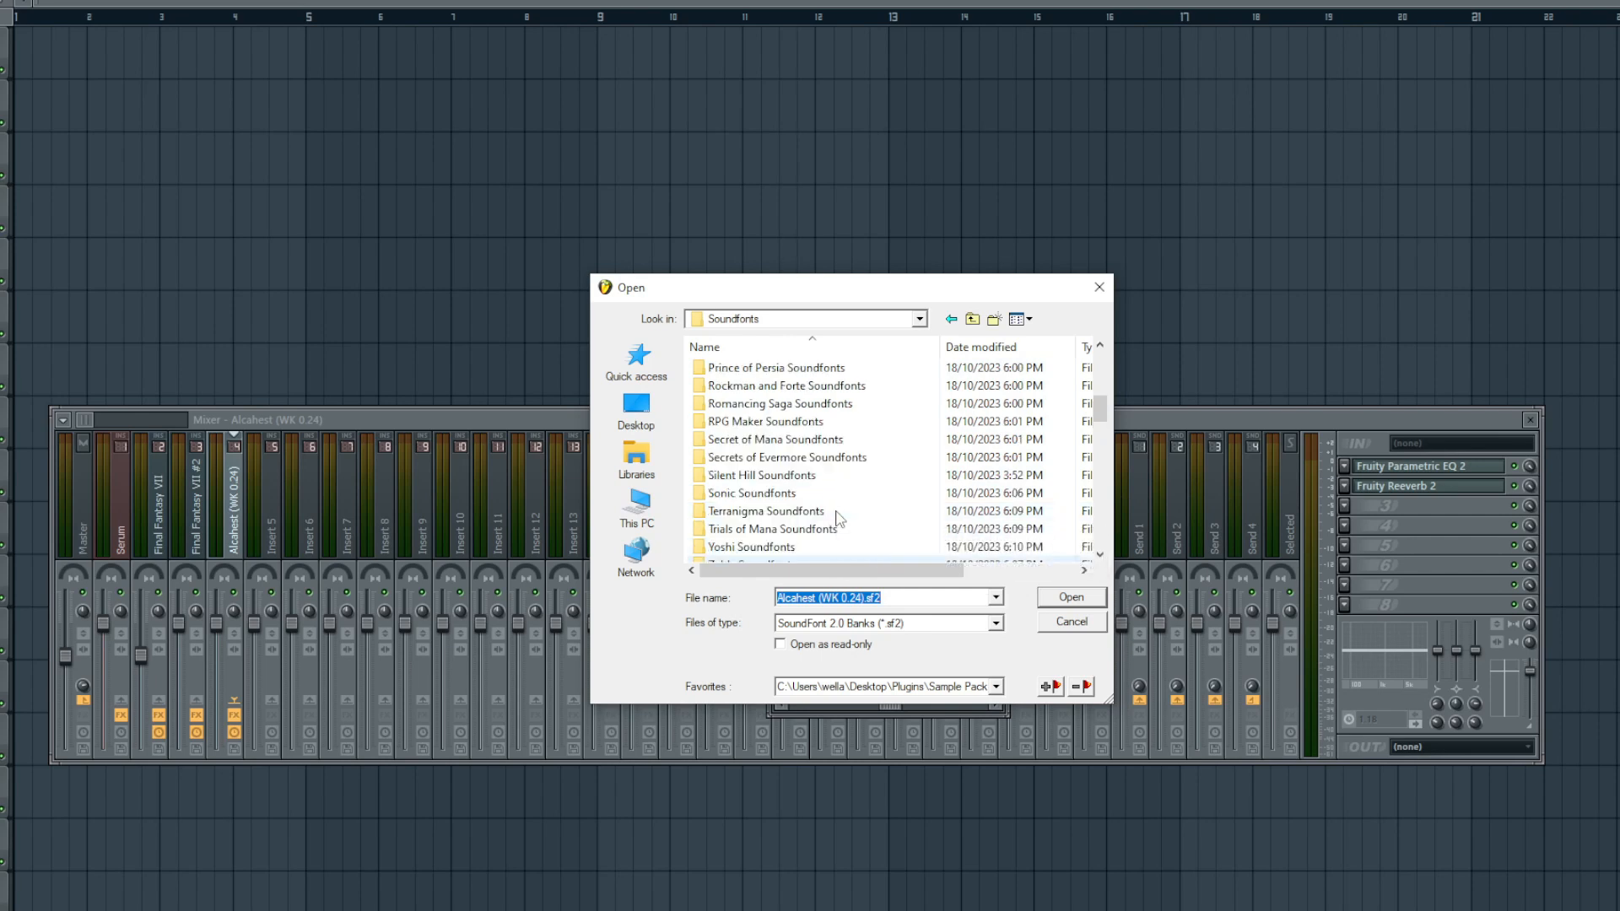
double_click(762, 424)
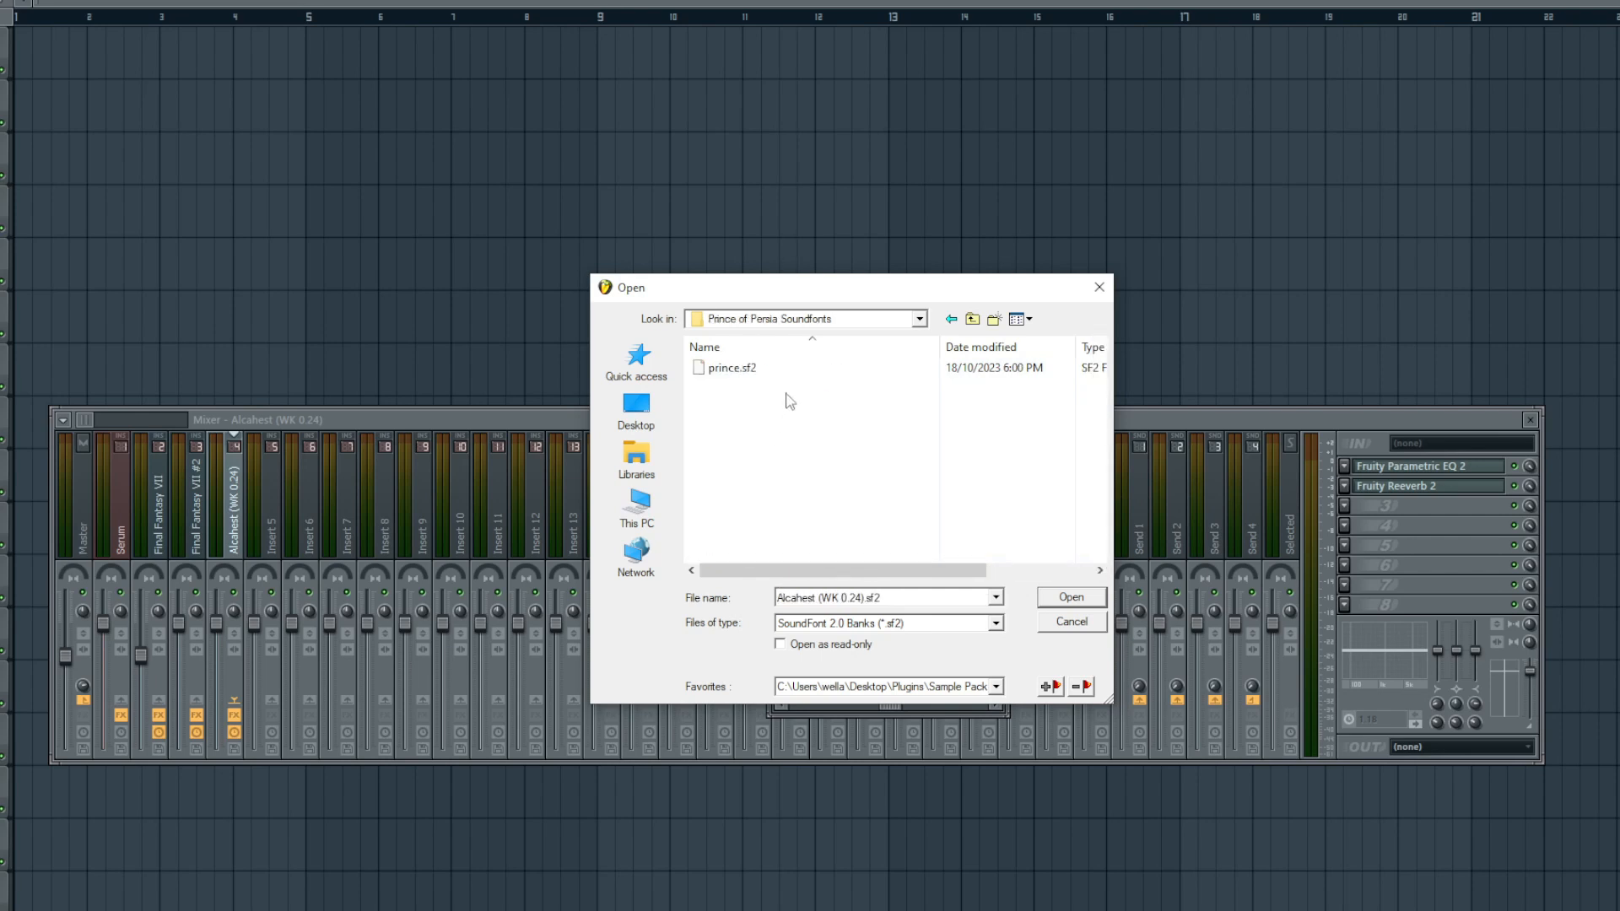
double_click(786, 368)
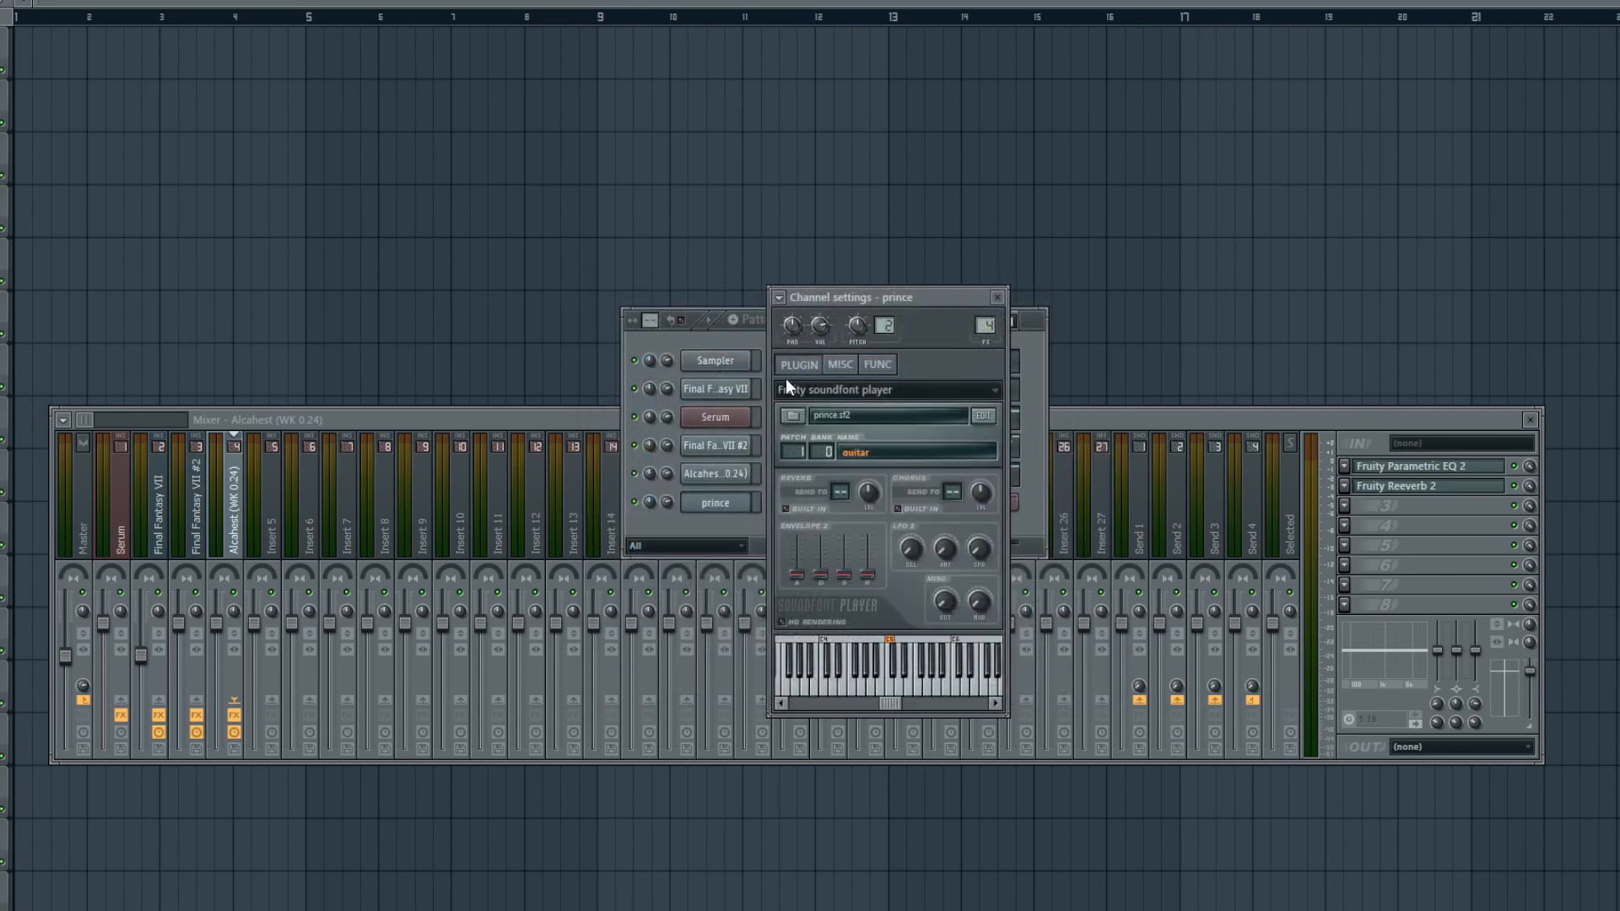
click(875, 451)
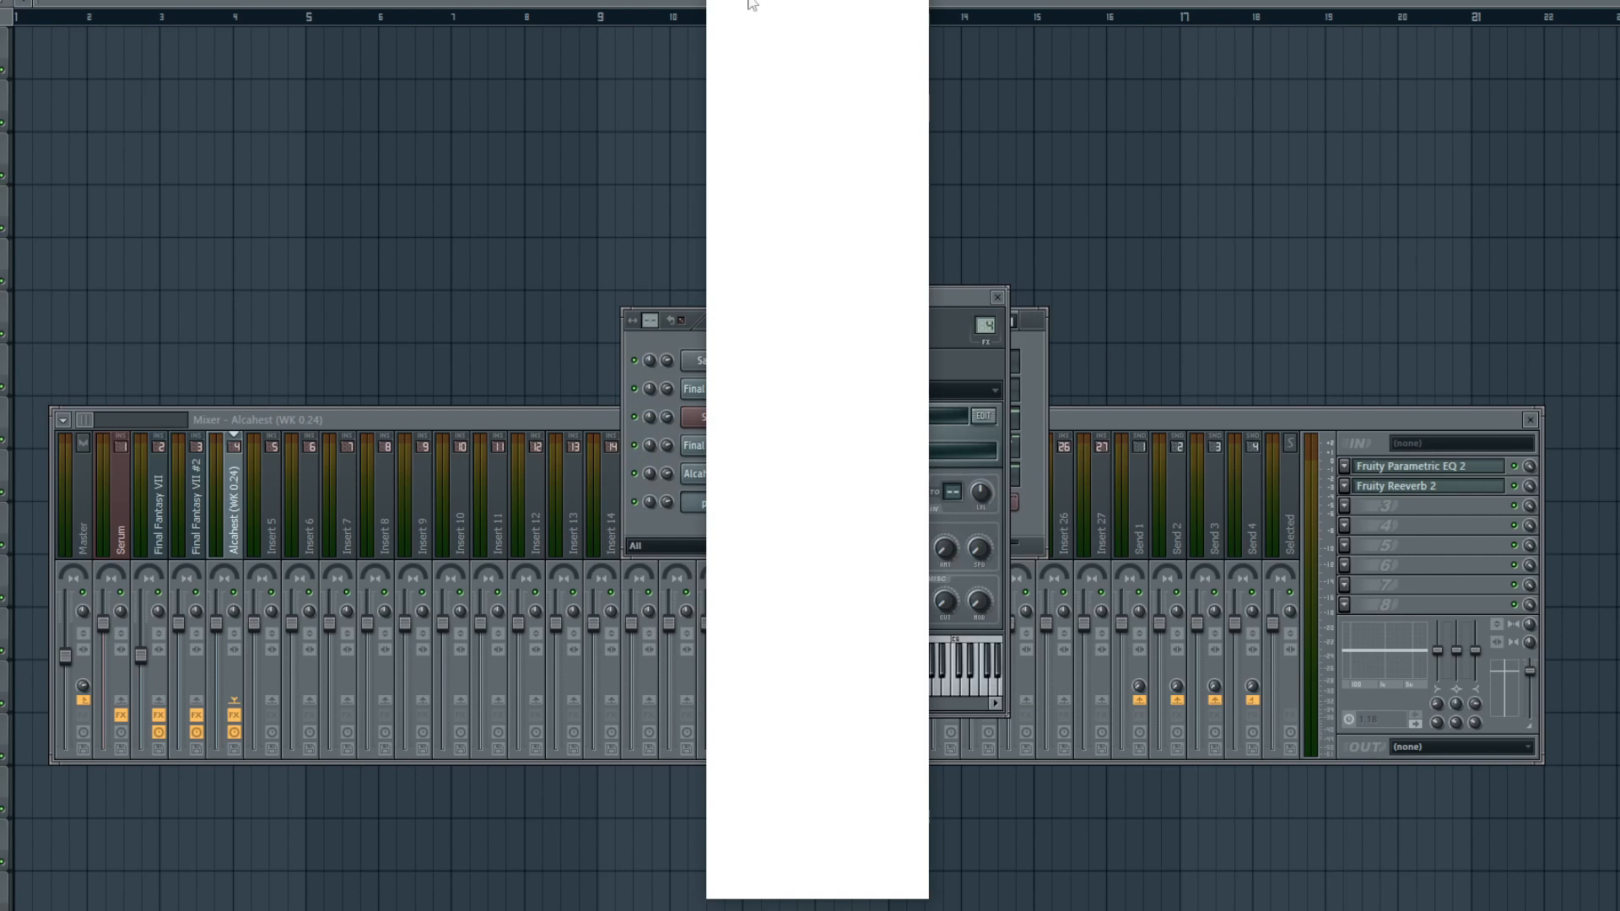
click(1042, 248)
click(998, 297)
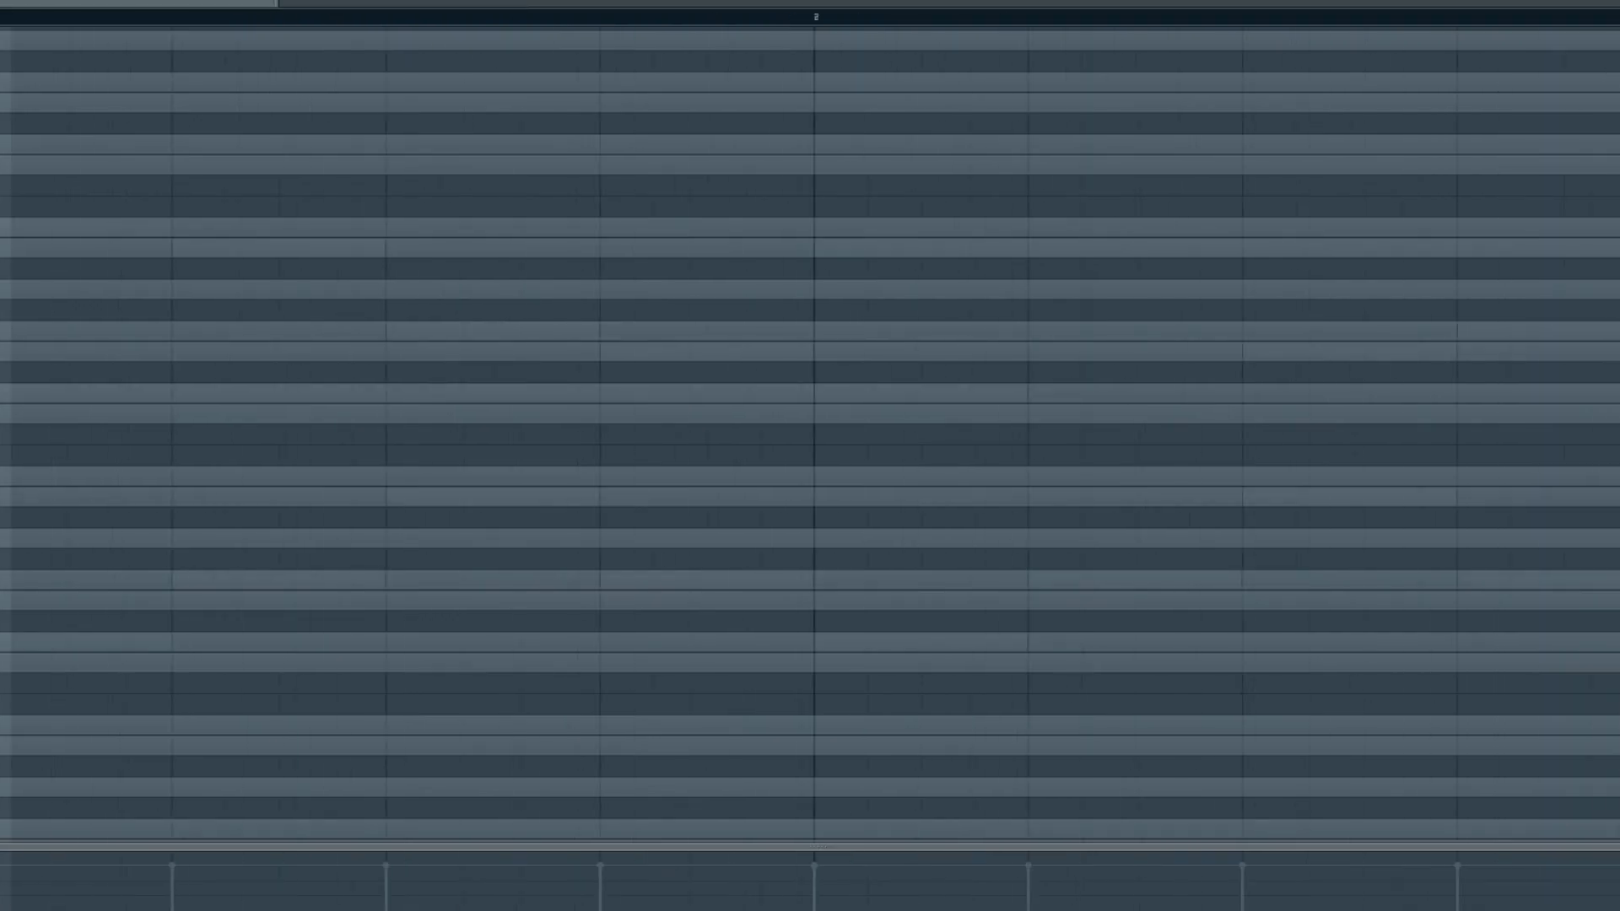
- Copy the notes of the Alcahest channel into the prince channel's piano roll
scroll(810, 434, down, 5)
key(F6)
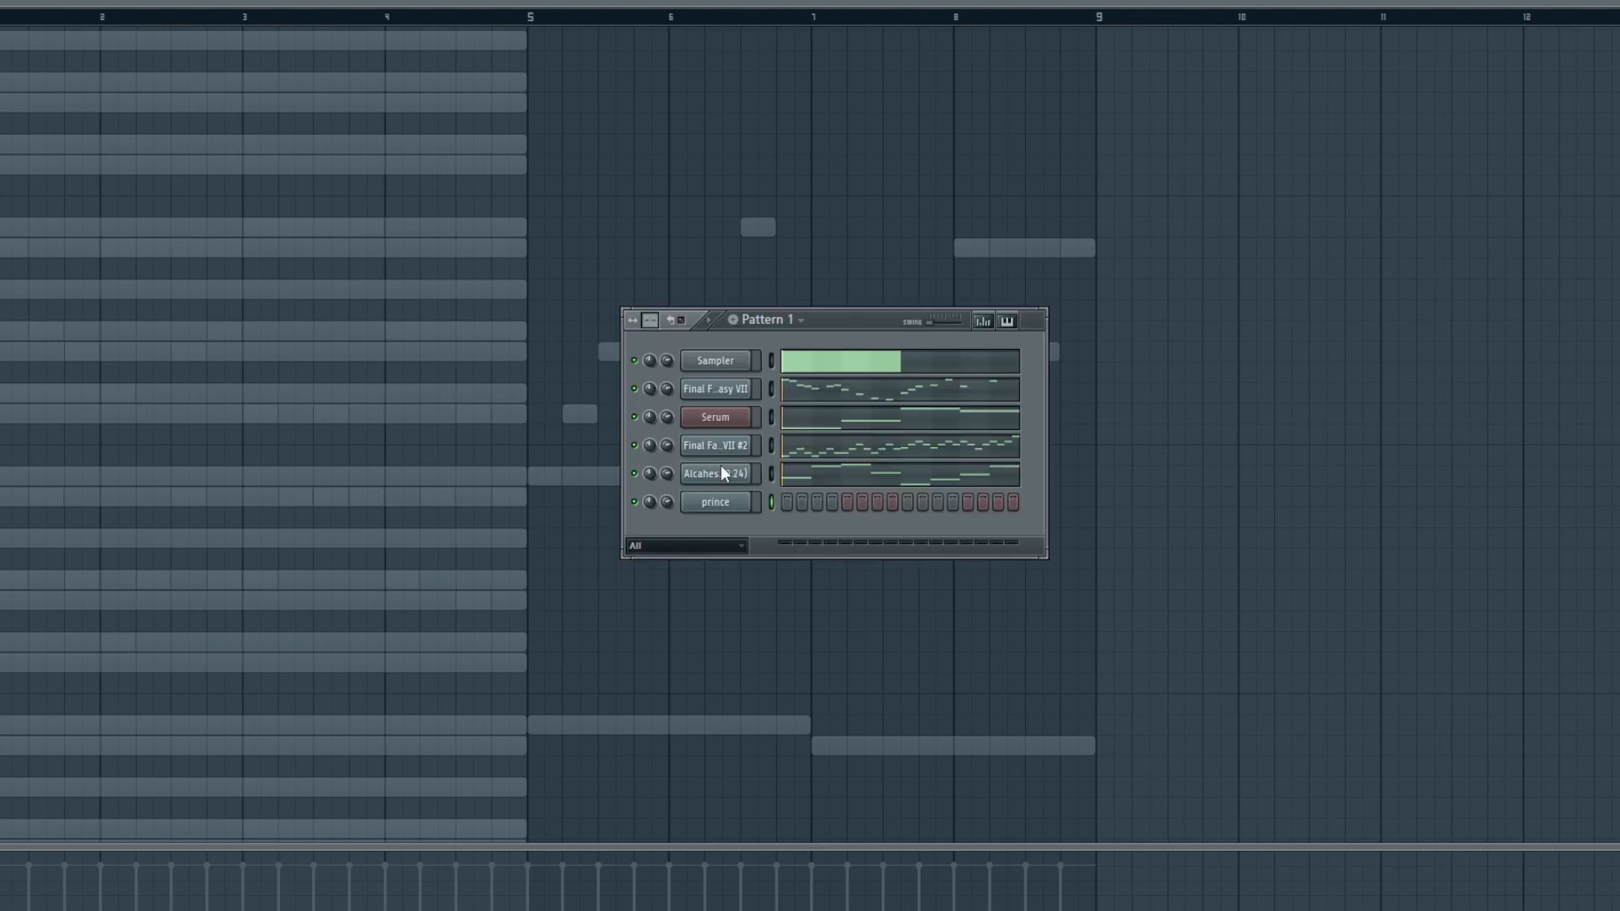
right_click(745, 471)
right_click(744, 507)
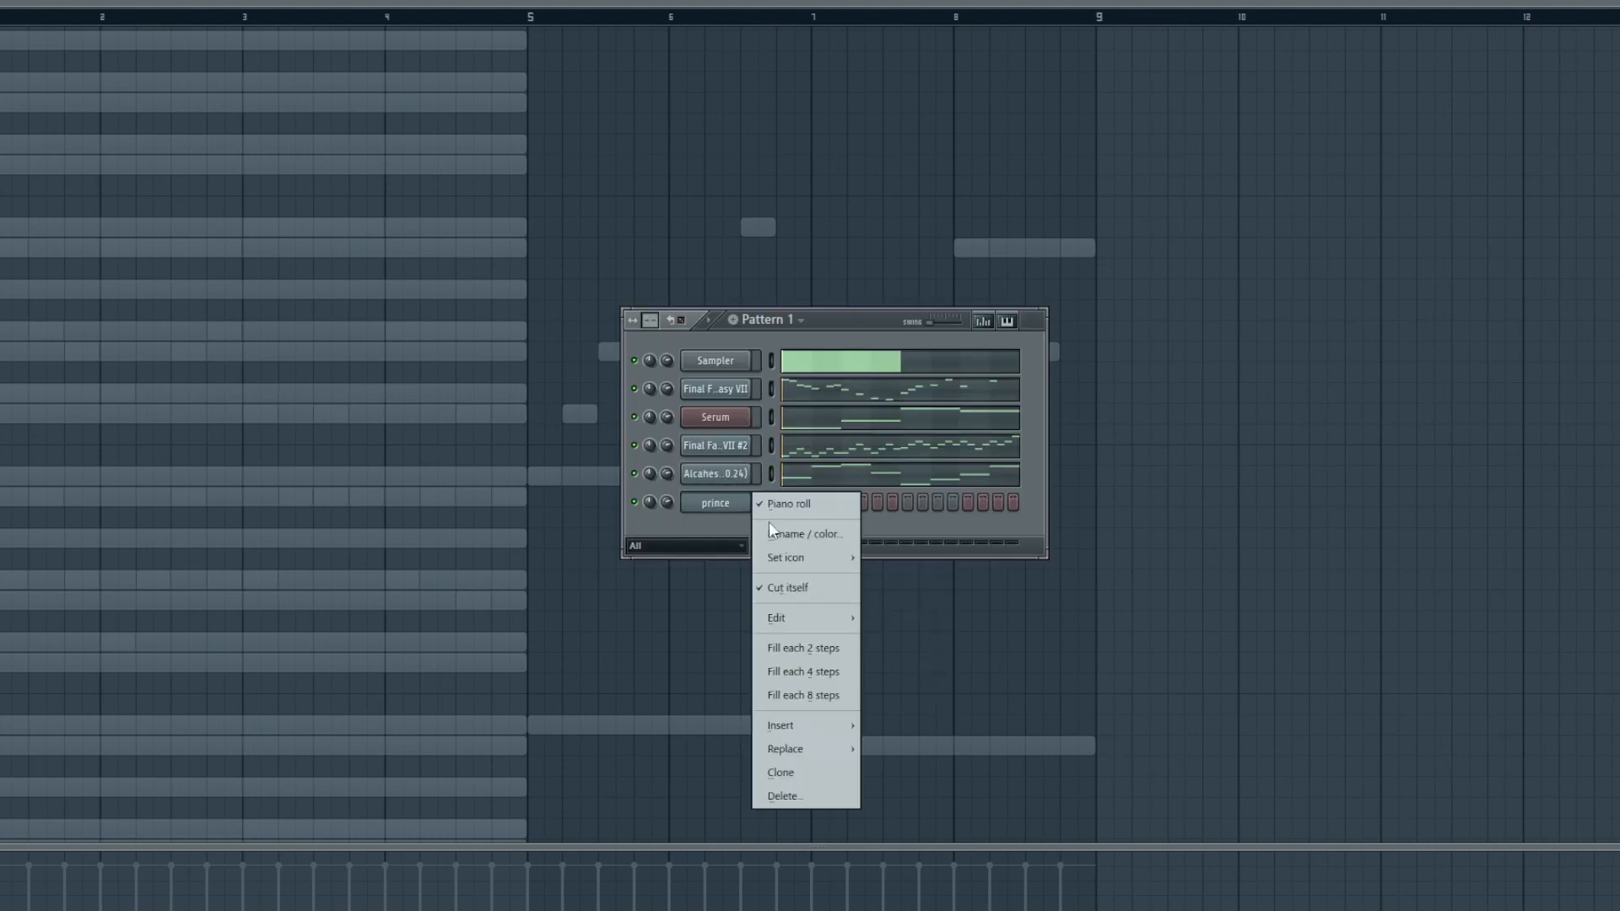
click(899, 631)
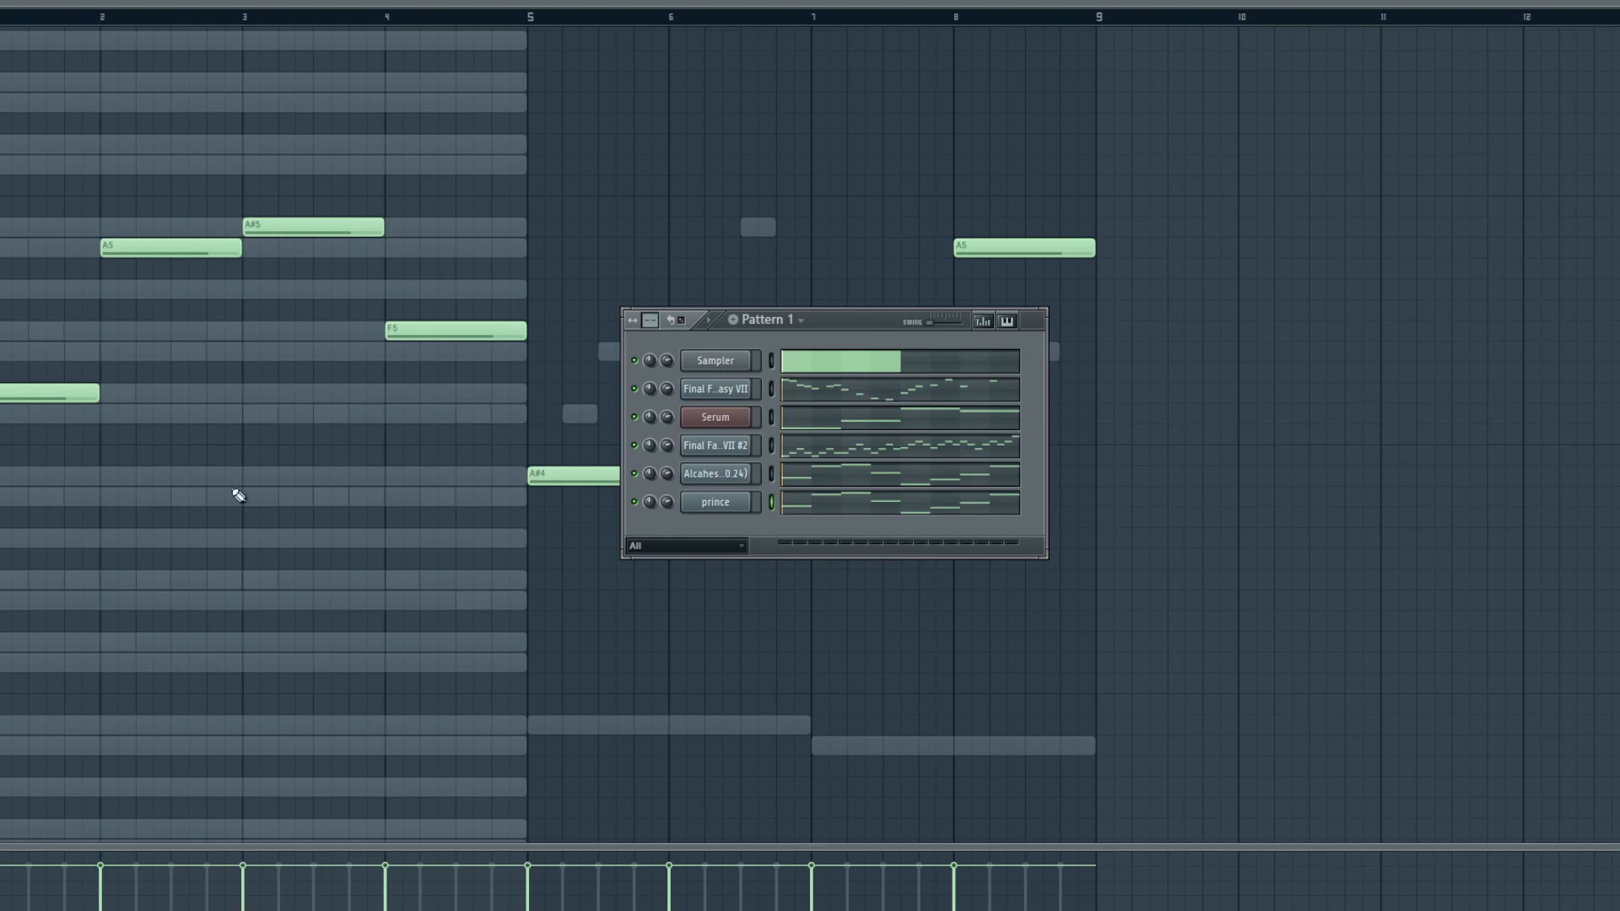
key(F6)
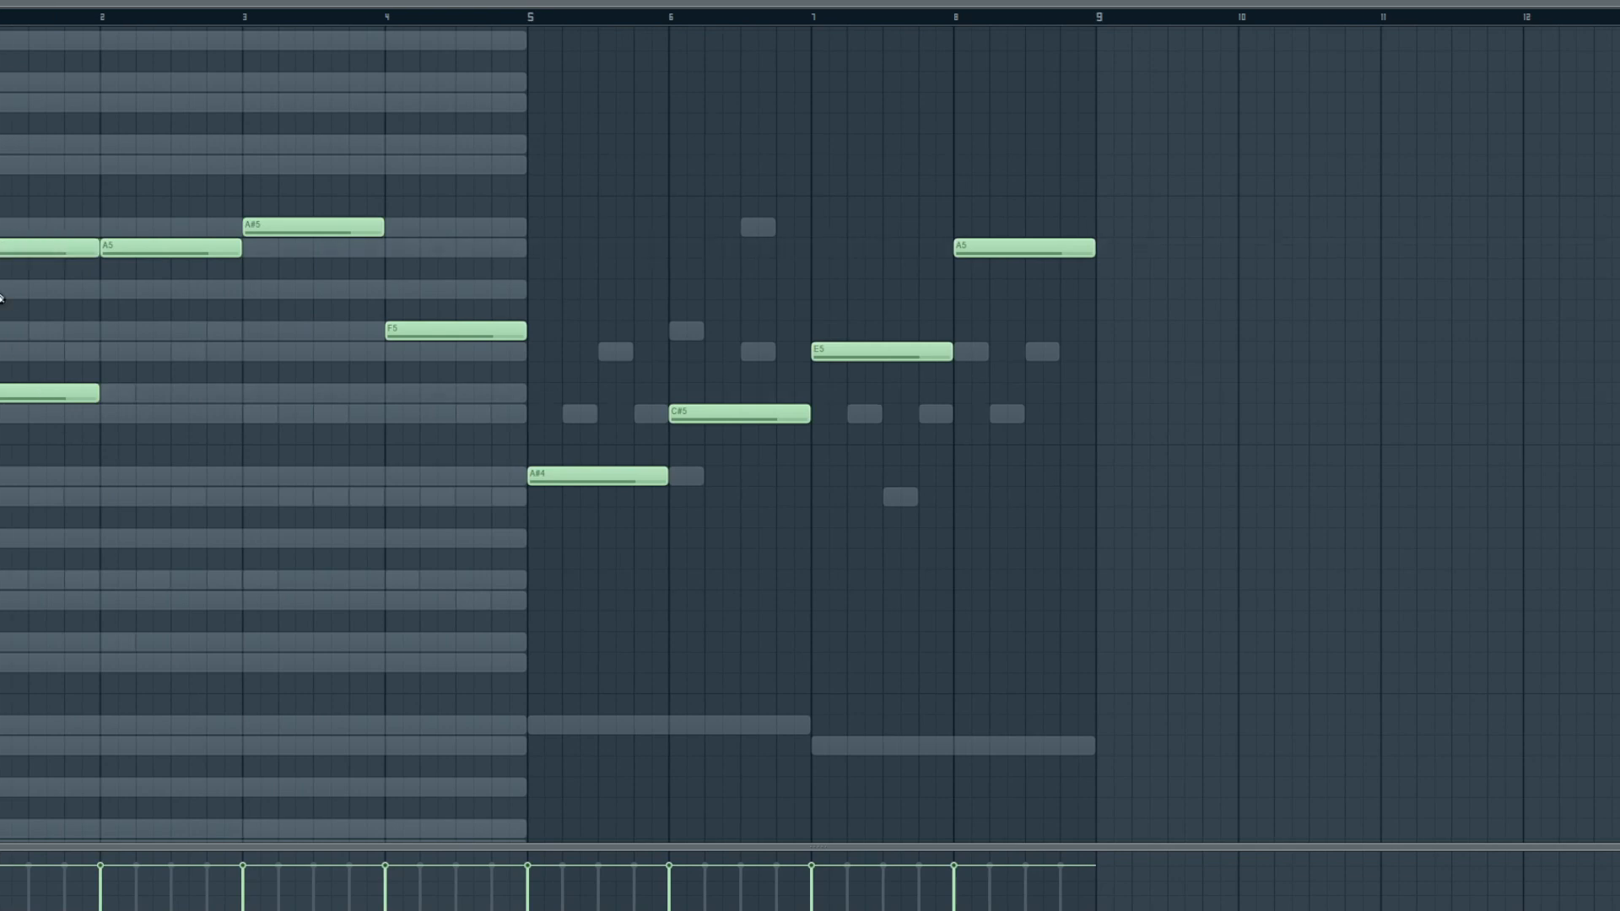
- Play the pattern and transpose all notes of the prince channel down one octave
key(space)
key(ctrl+a)
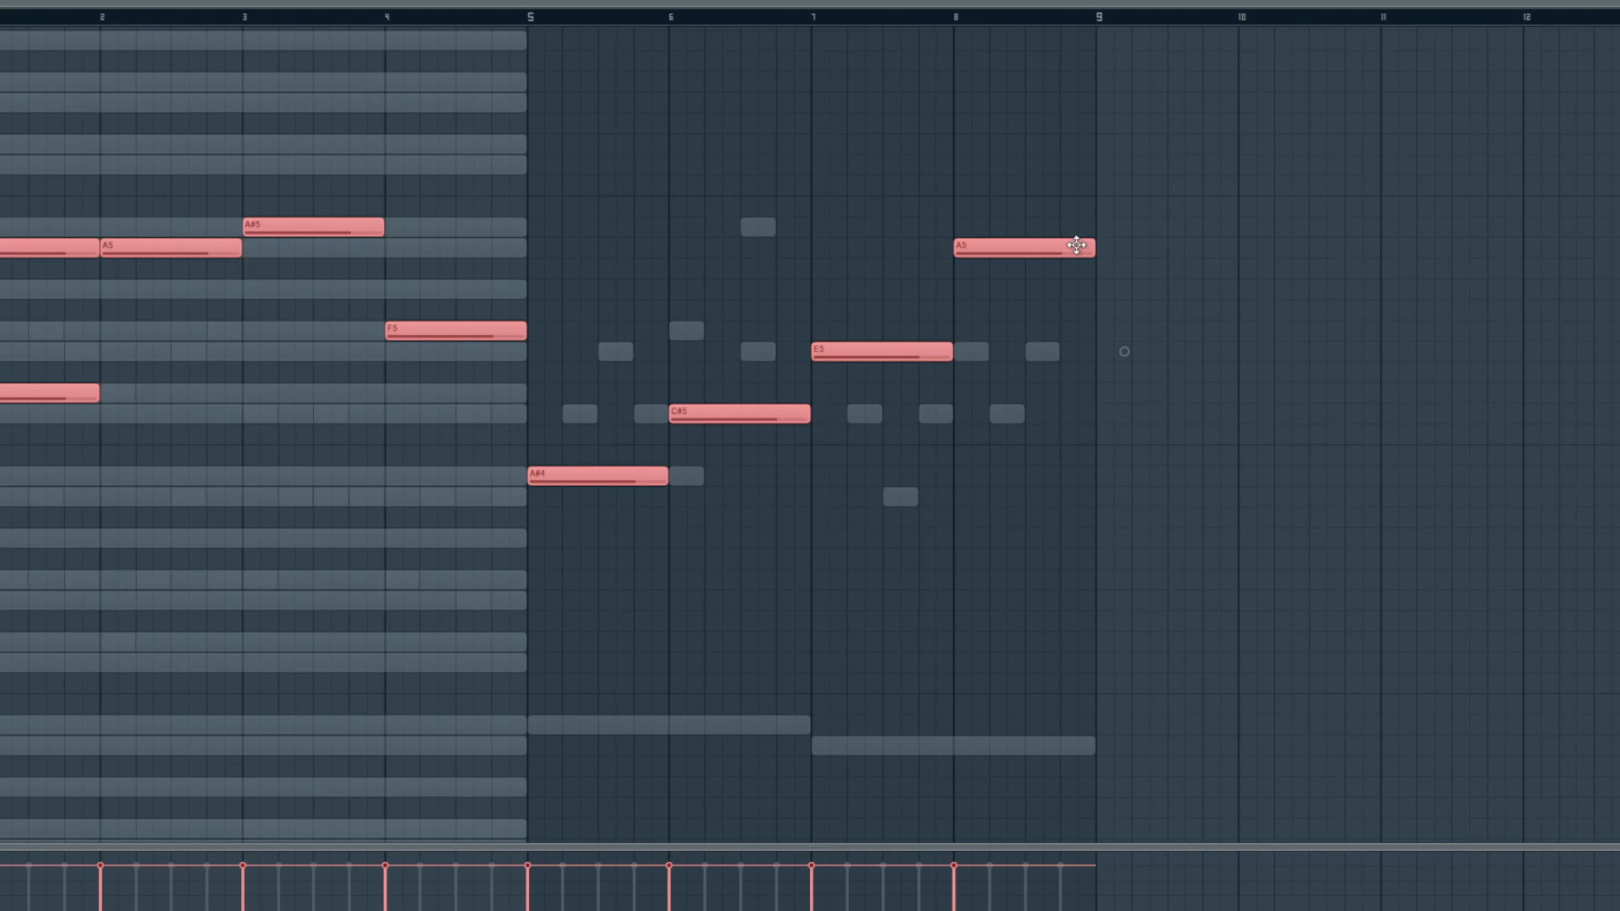
key(ctrl+Down)
key(ctrl+d)
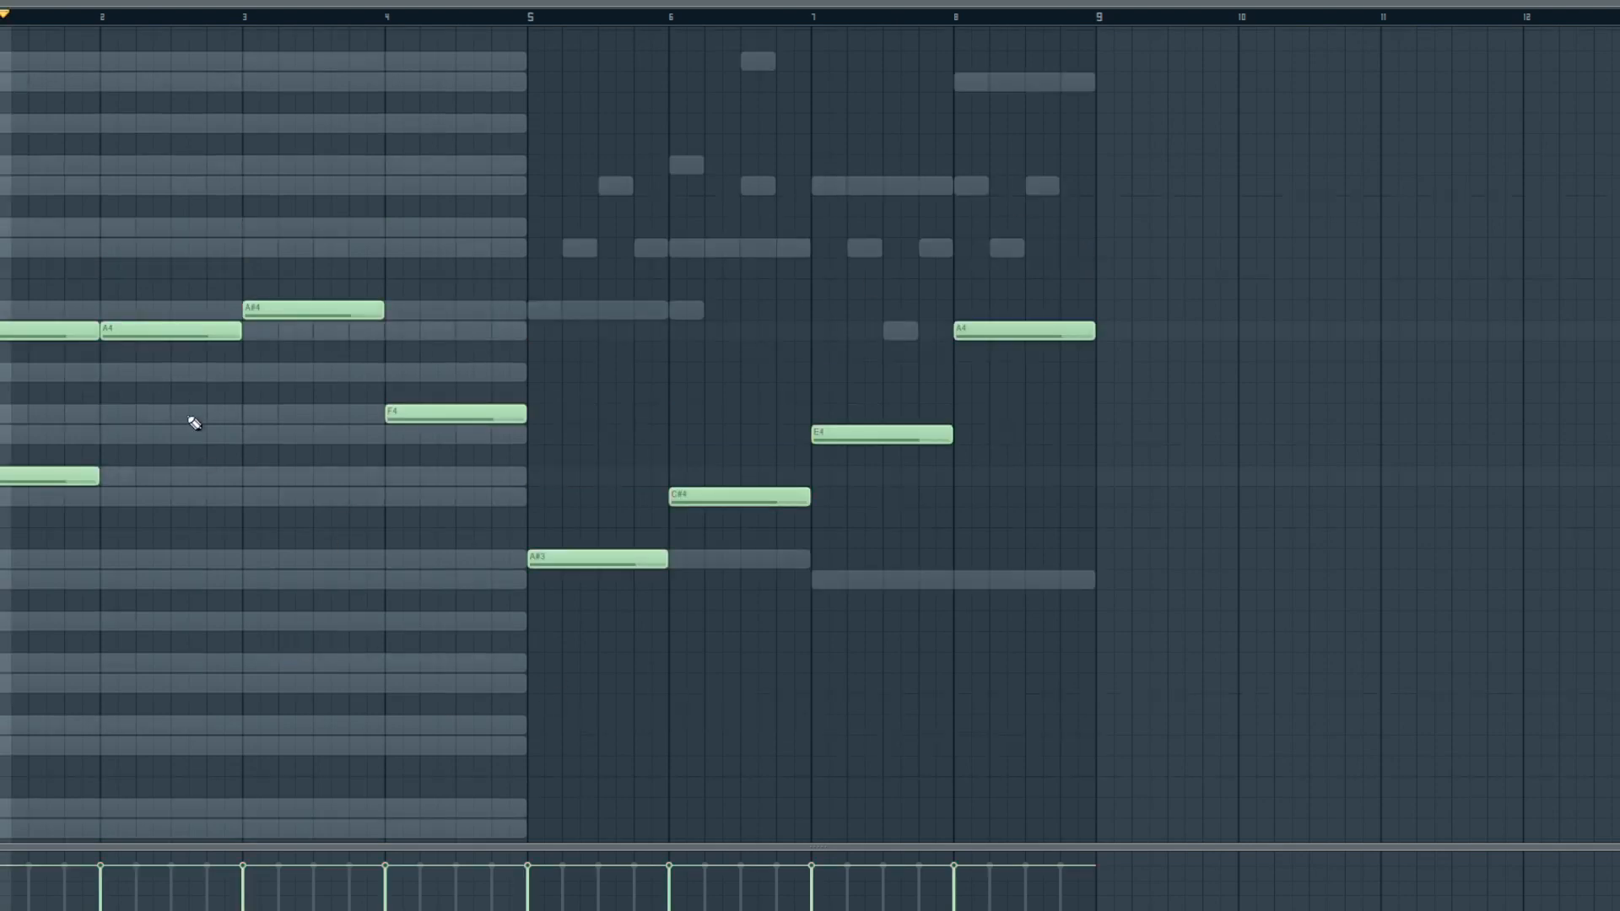
- Delete all the copied notes from the prince channel's piano roll
right_click(169, 331)
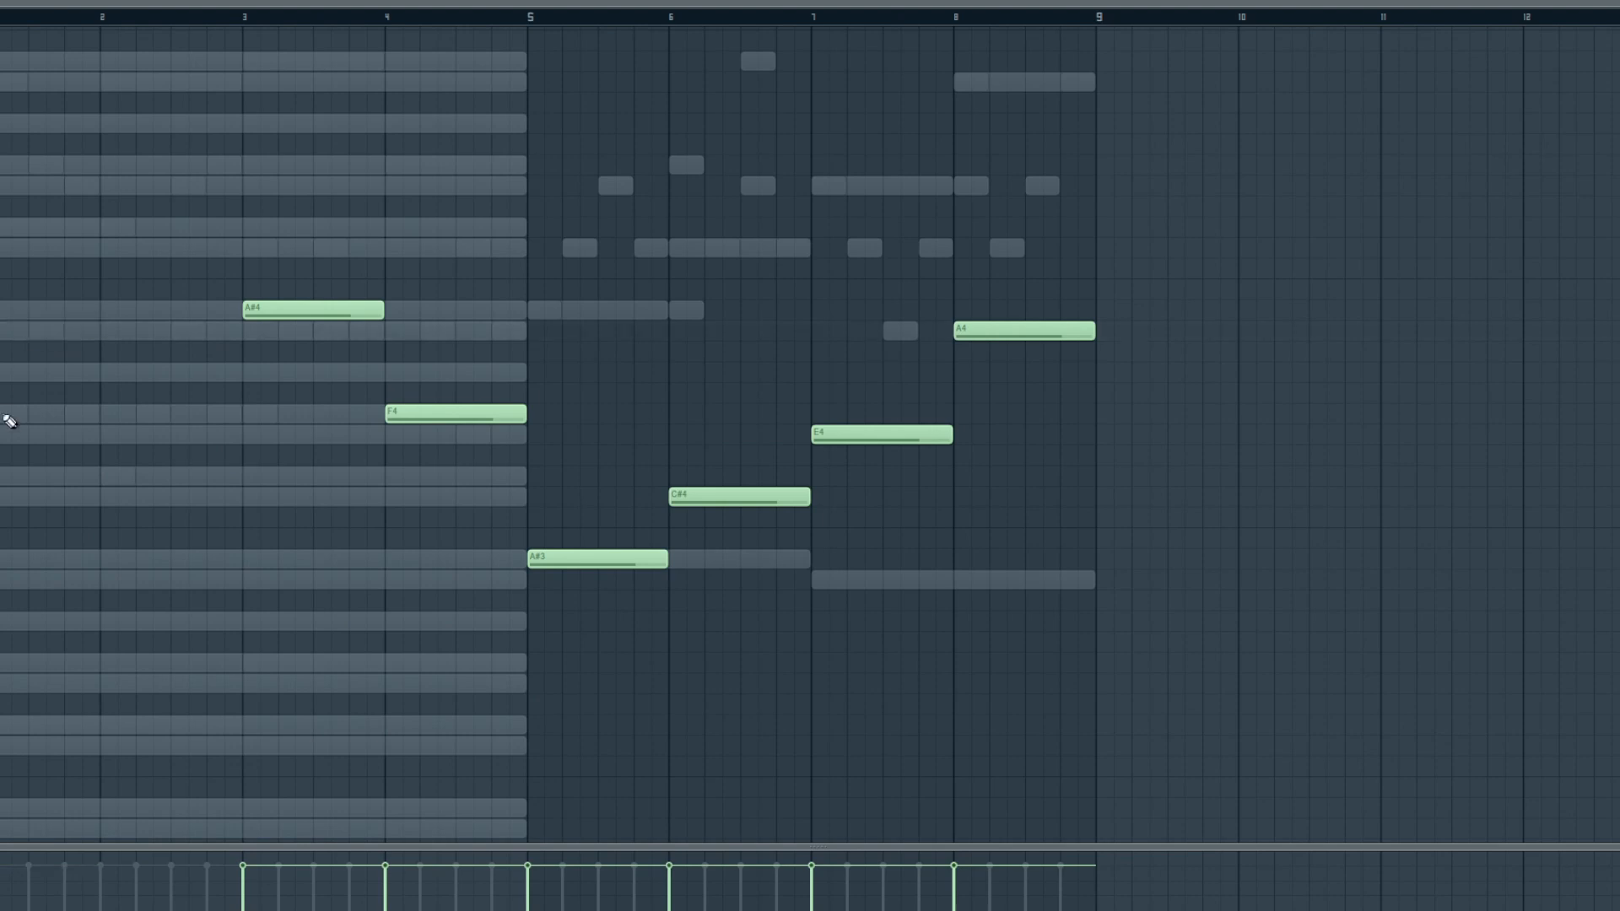
right_click(312, 310)
right_click(456, 414)
right_click(597, 559)
right_click(739, 496)
right_click(1024, 330)
right_click(881, 434)
scroll(337, 354, up, 3)
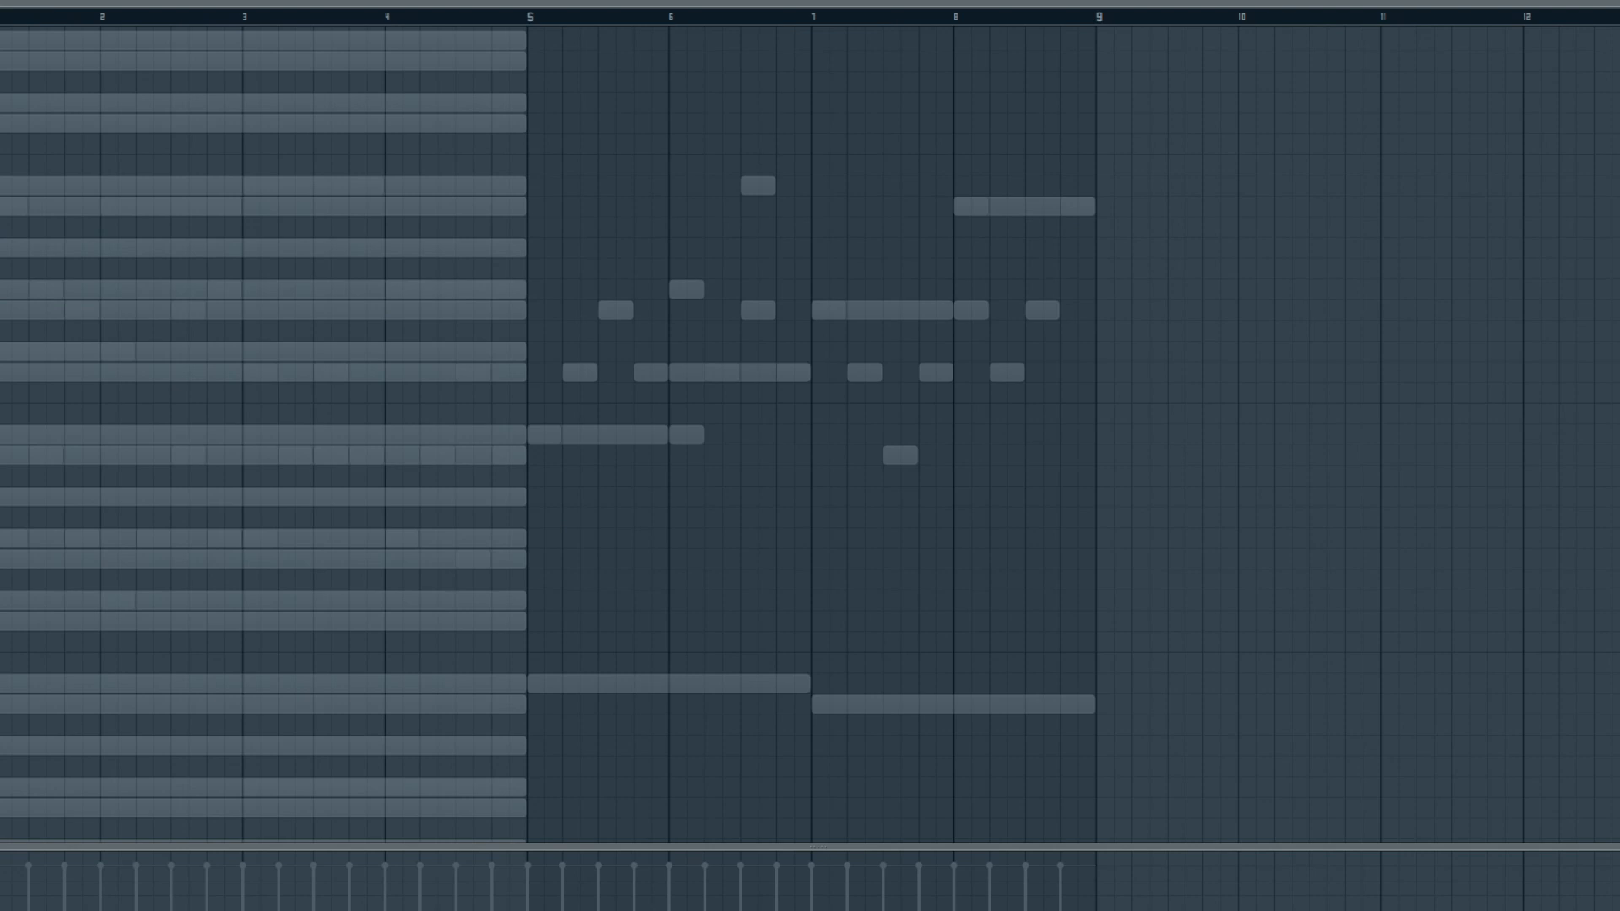
- Try an A5 note in bar 1 and a one-bar E5 note in bar 2 of the prince channel during playback
key(space)
click(103, 246)
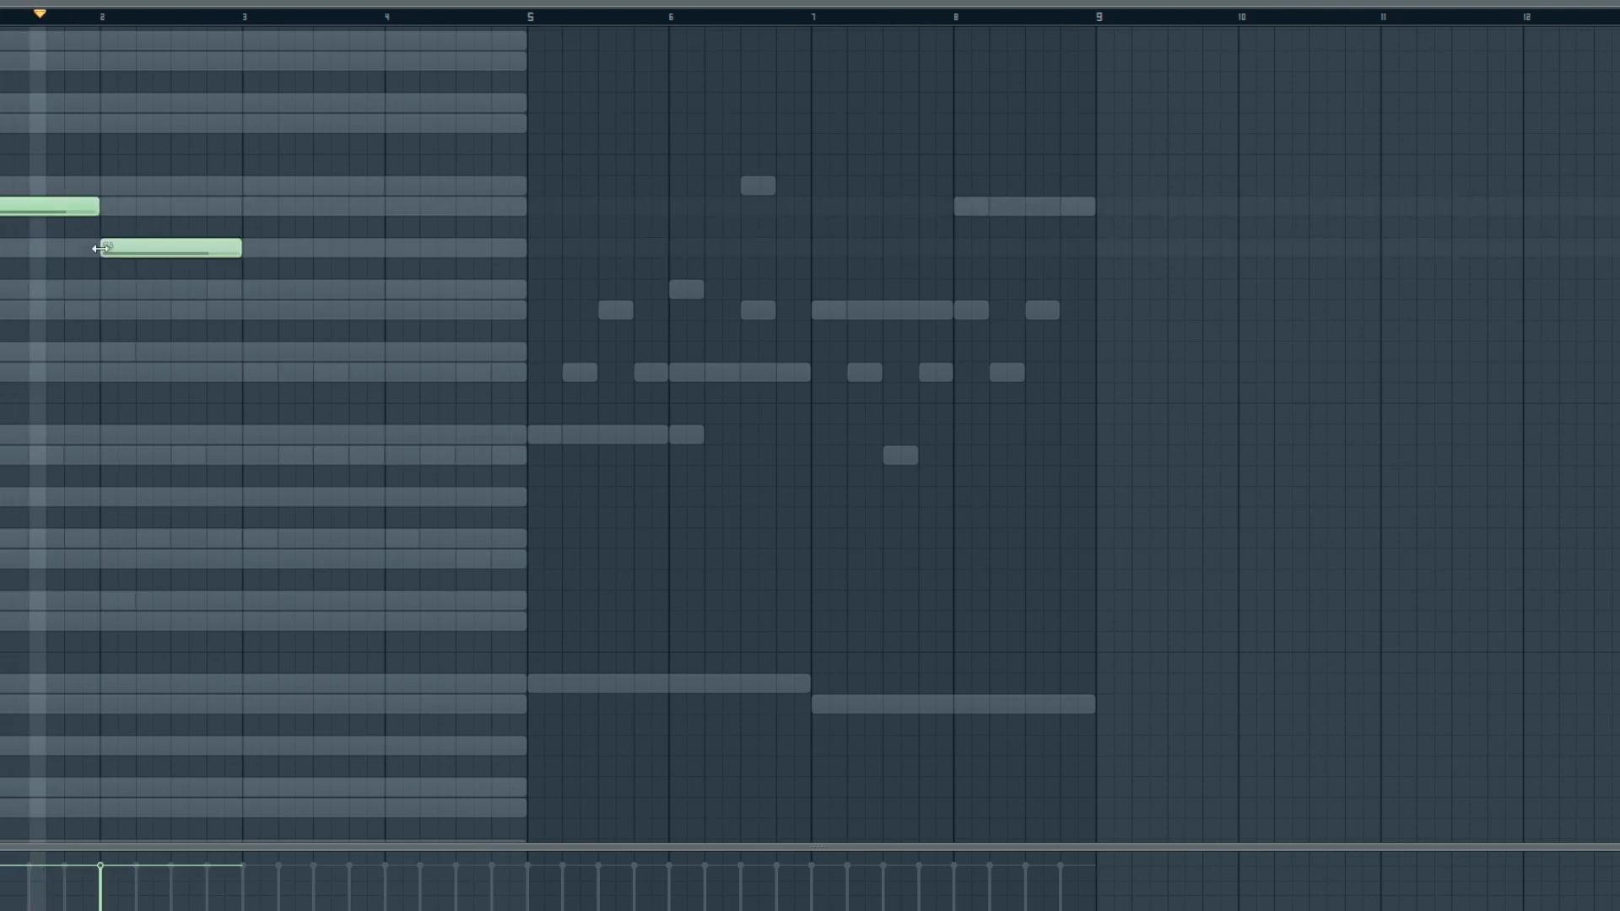
key(space)
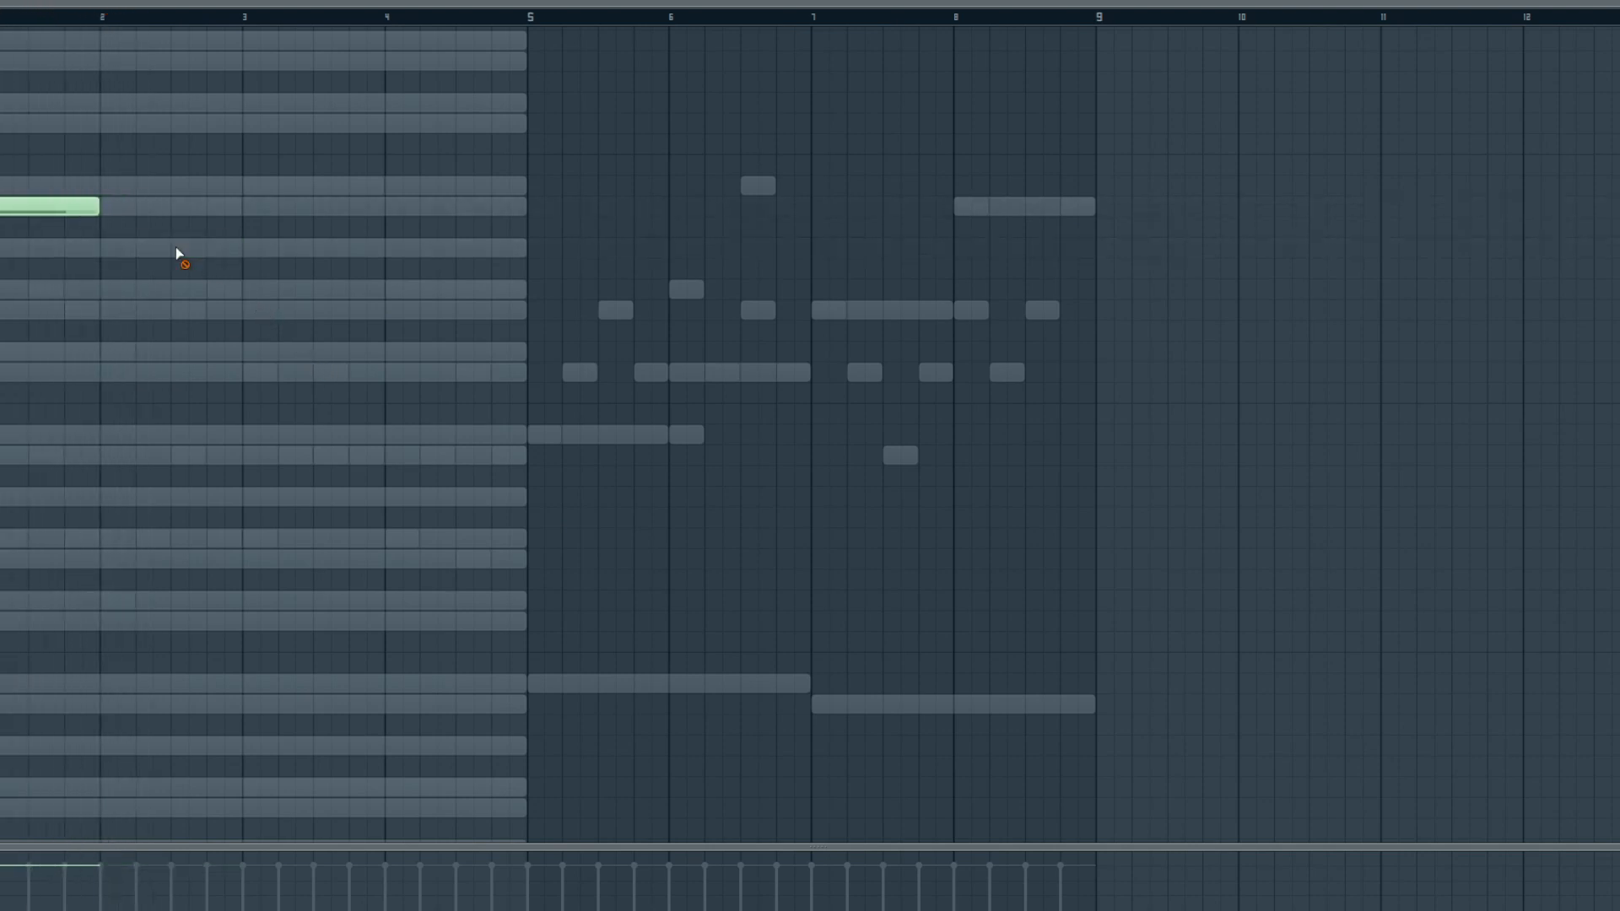
click(101, 310)
key(space)
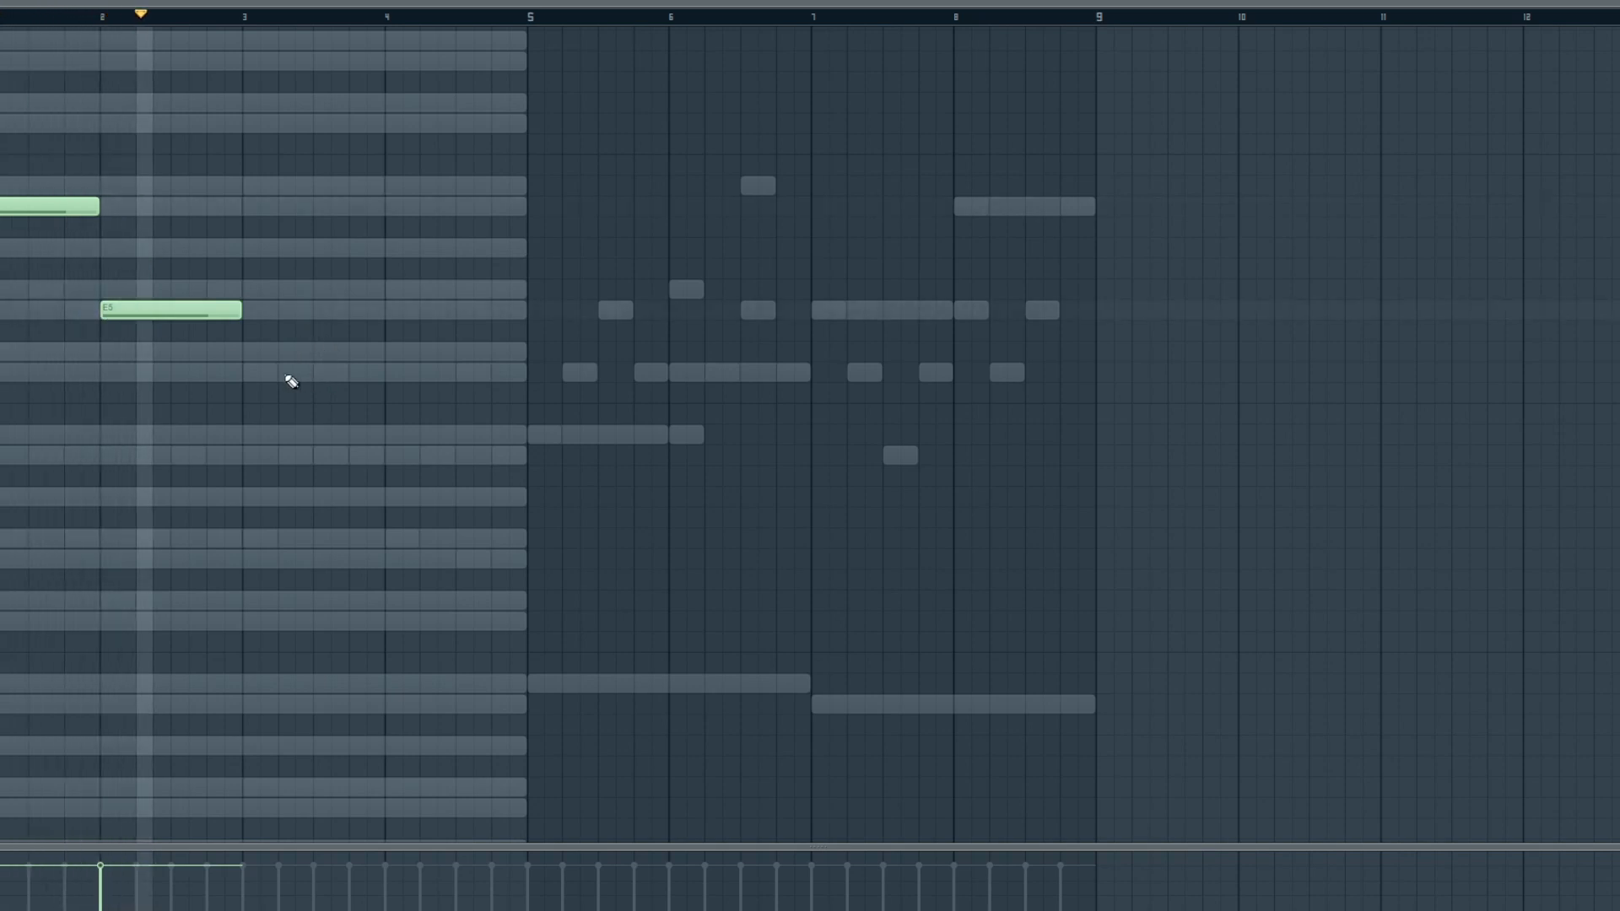
key(space)
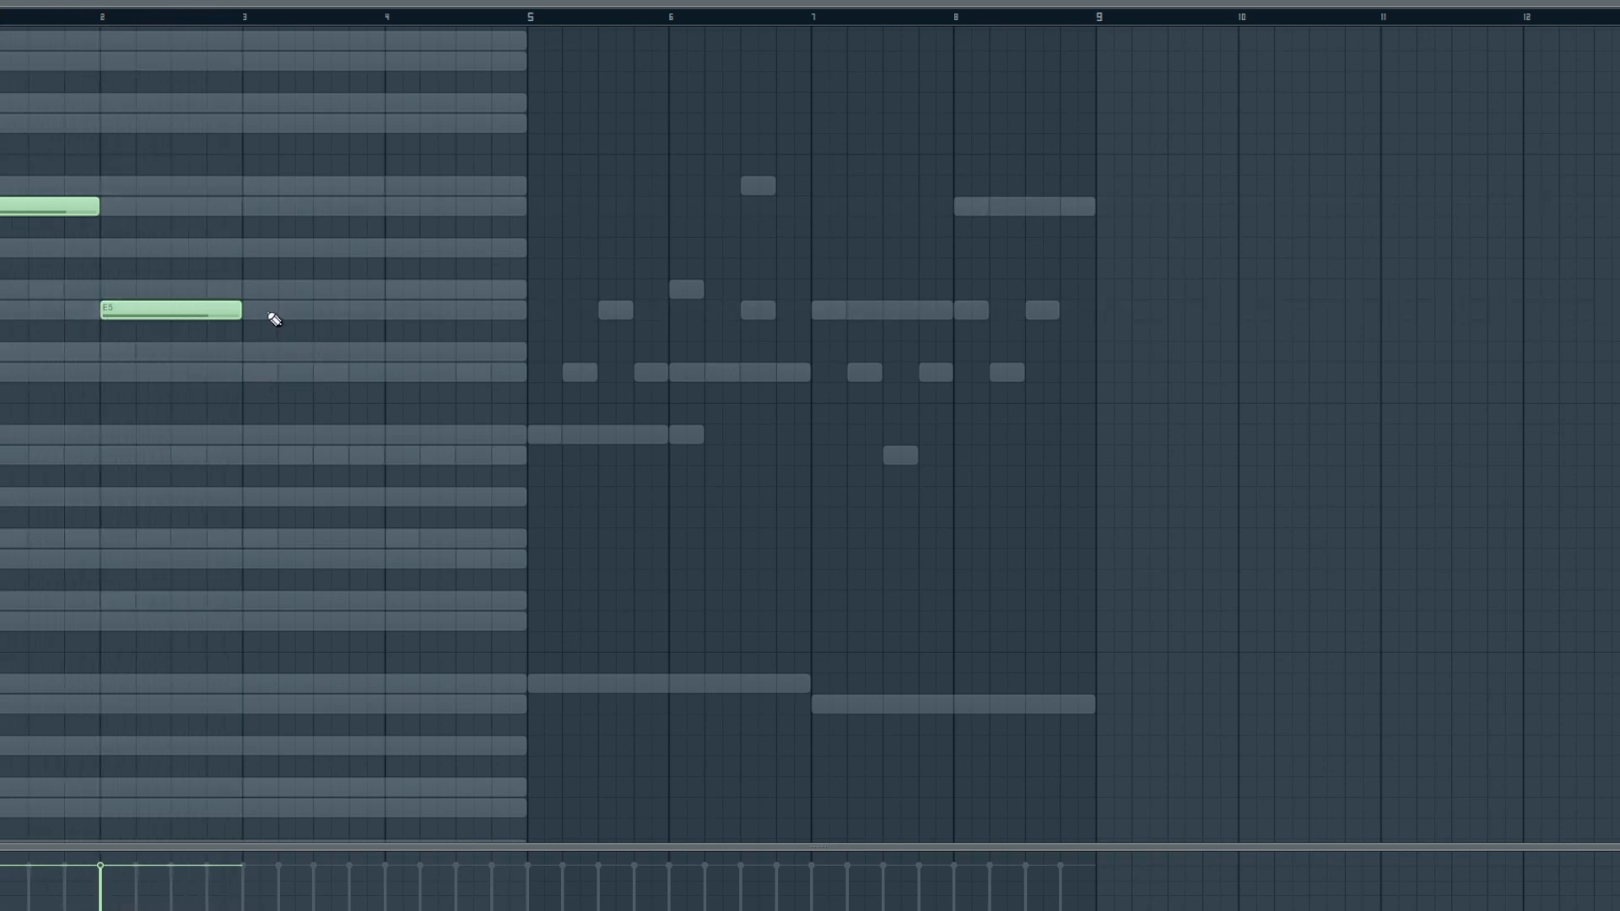
- Try a one-bar A#5 note in bar 3 with playback, and clear every note from the prince channel
click(245, 192)
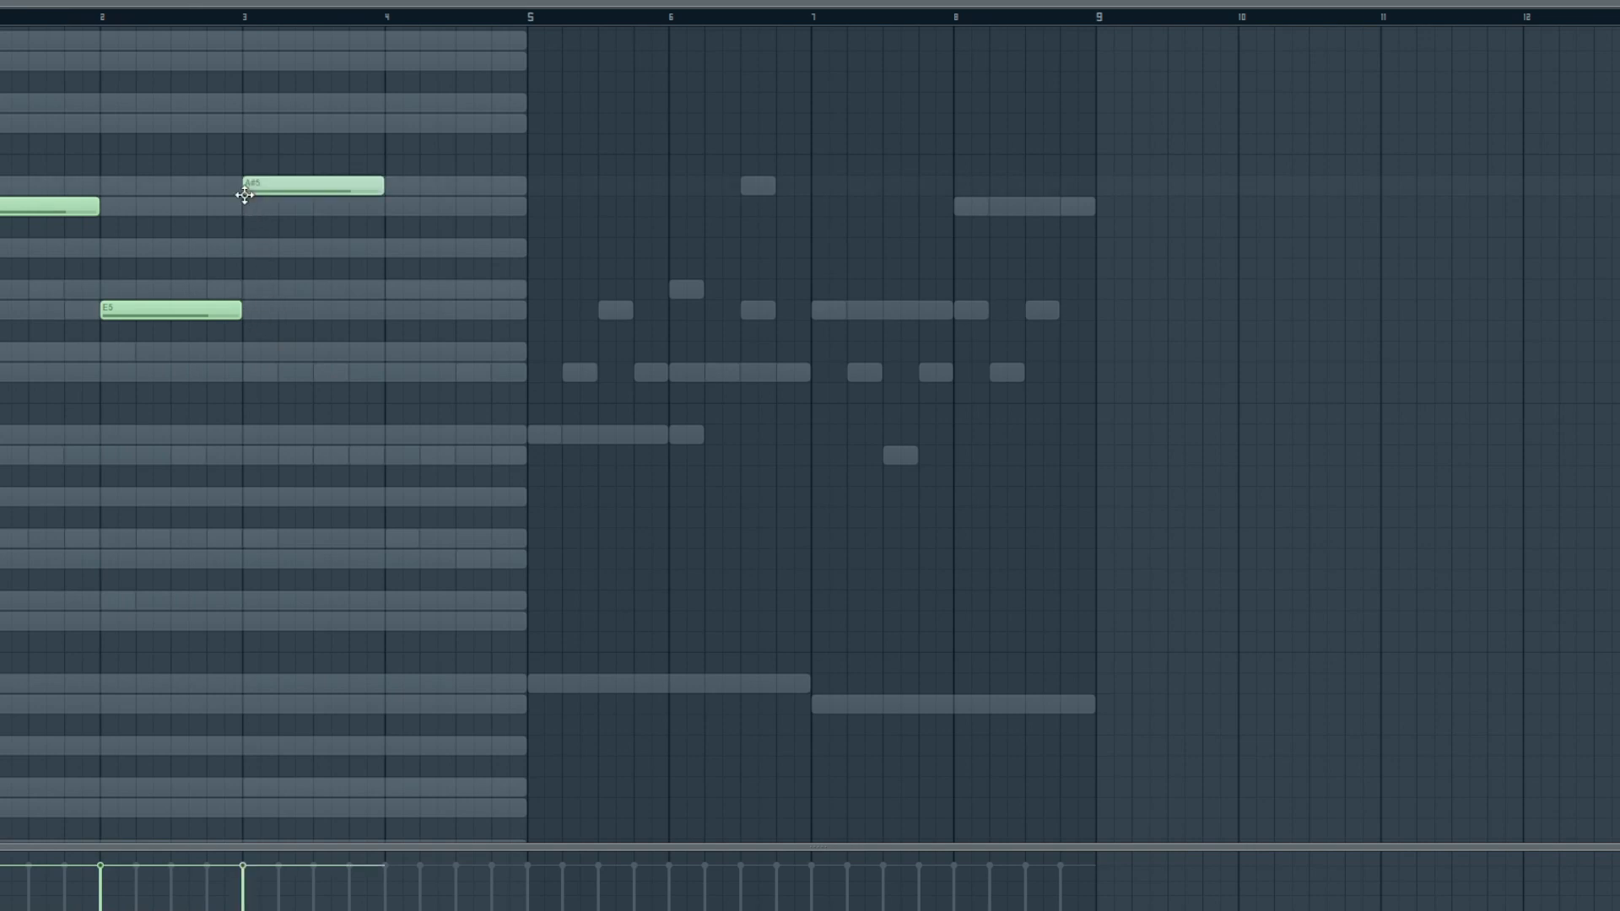
key(space)
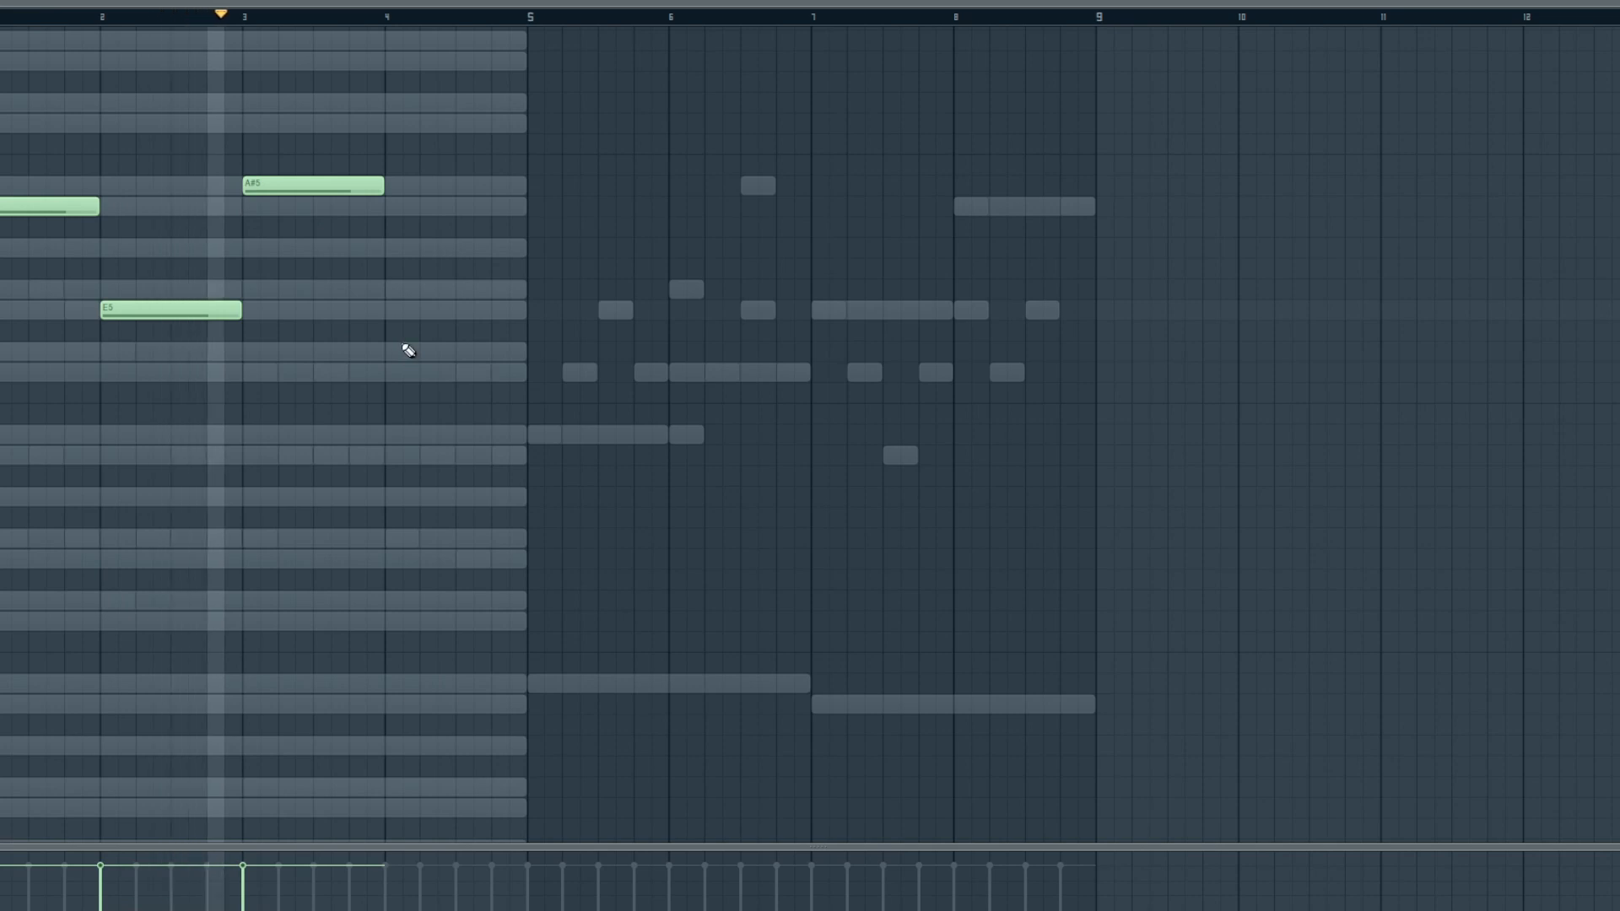
key(space)
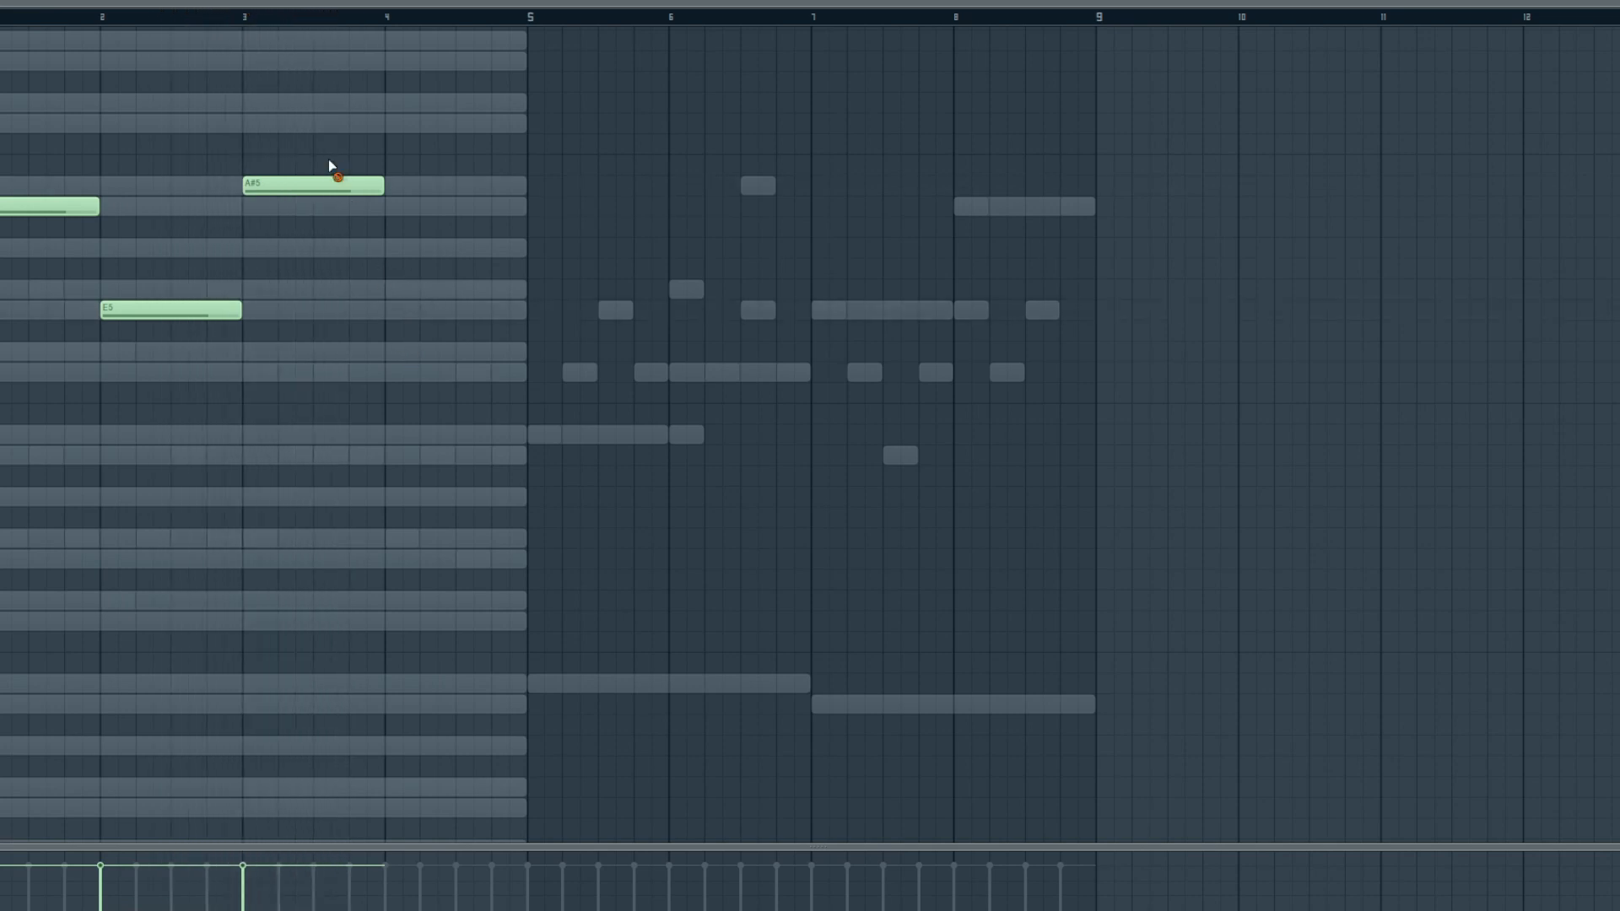
right_click(337, 185)
key(space)
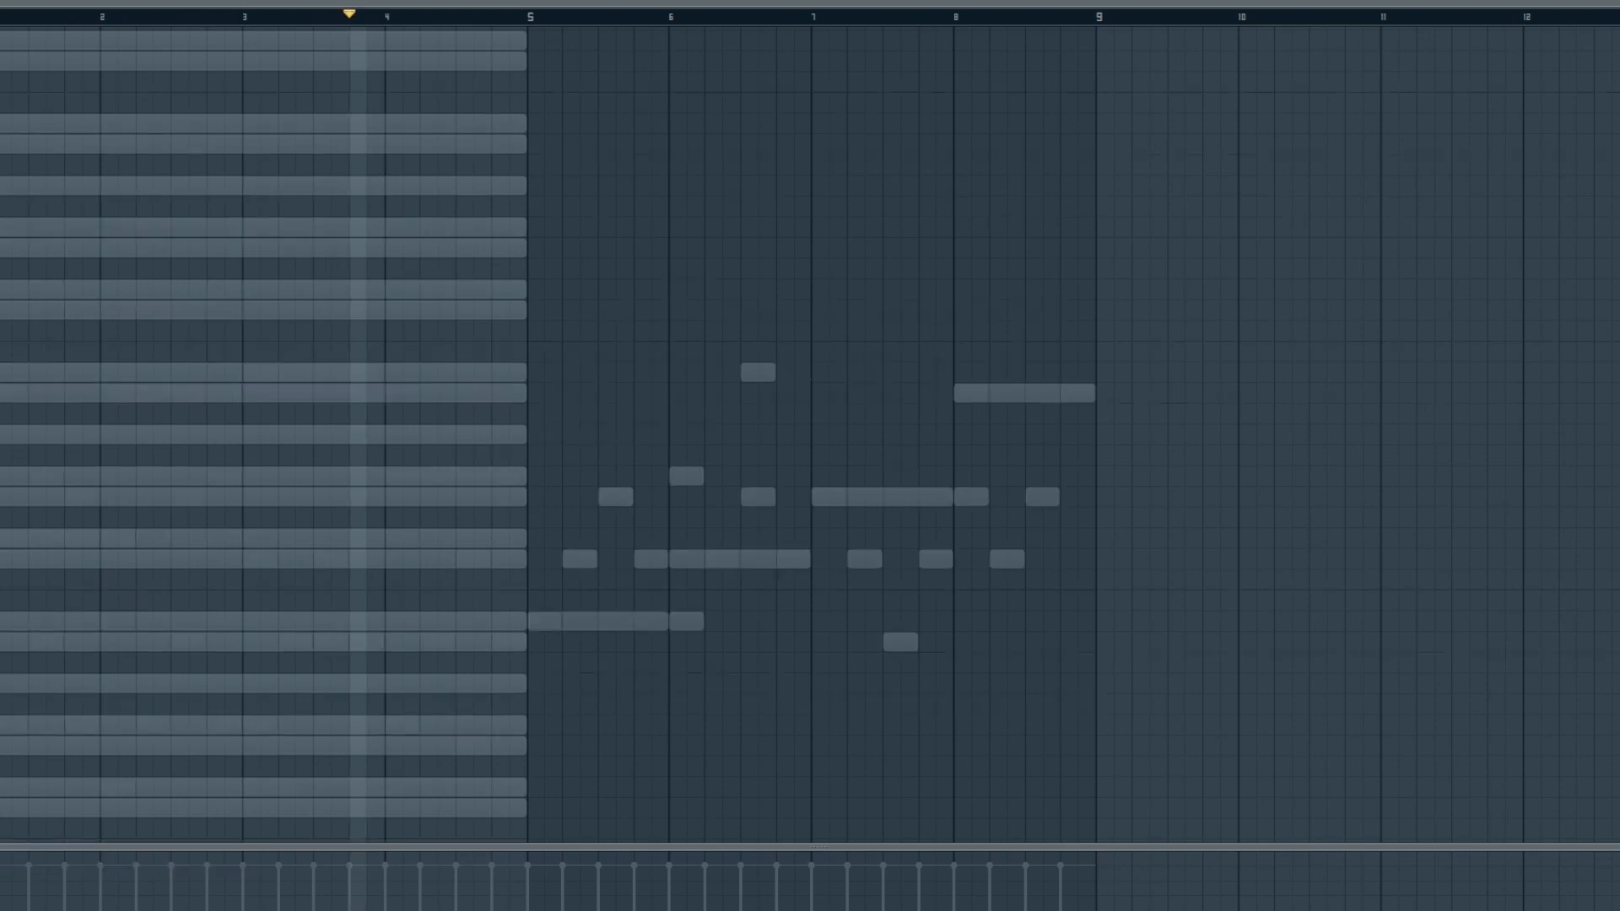
- Replace the prince channel's instrument with Serum
key(F6)
right_click(757, 508)
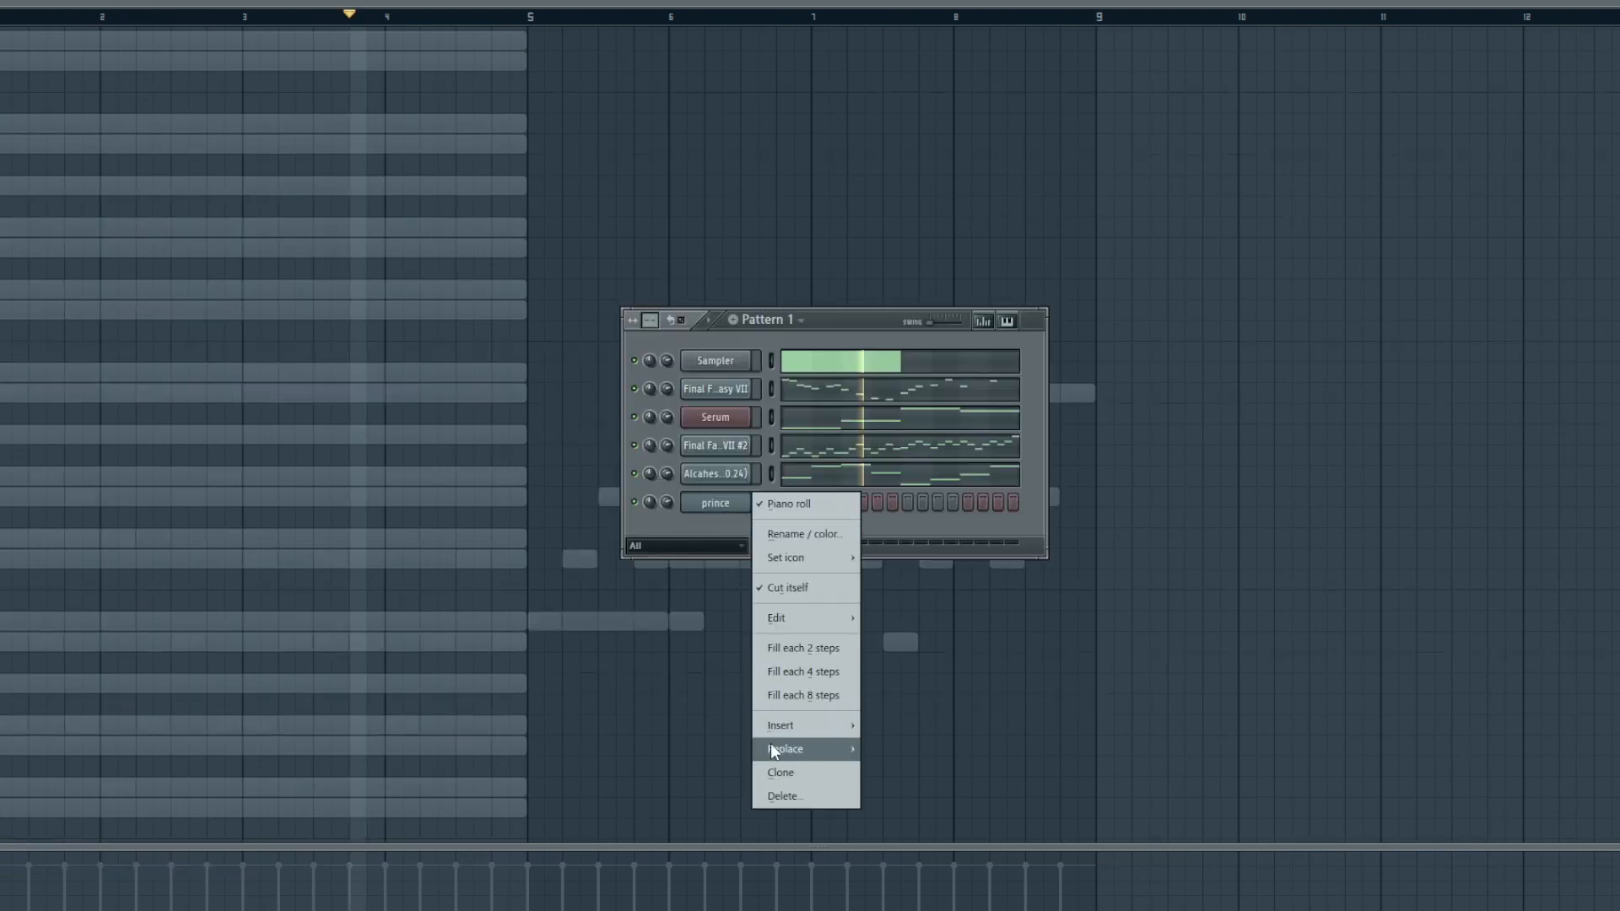
mouse_move(771, 744)
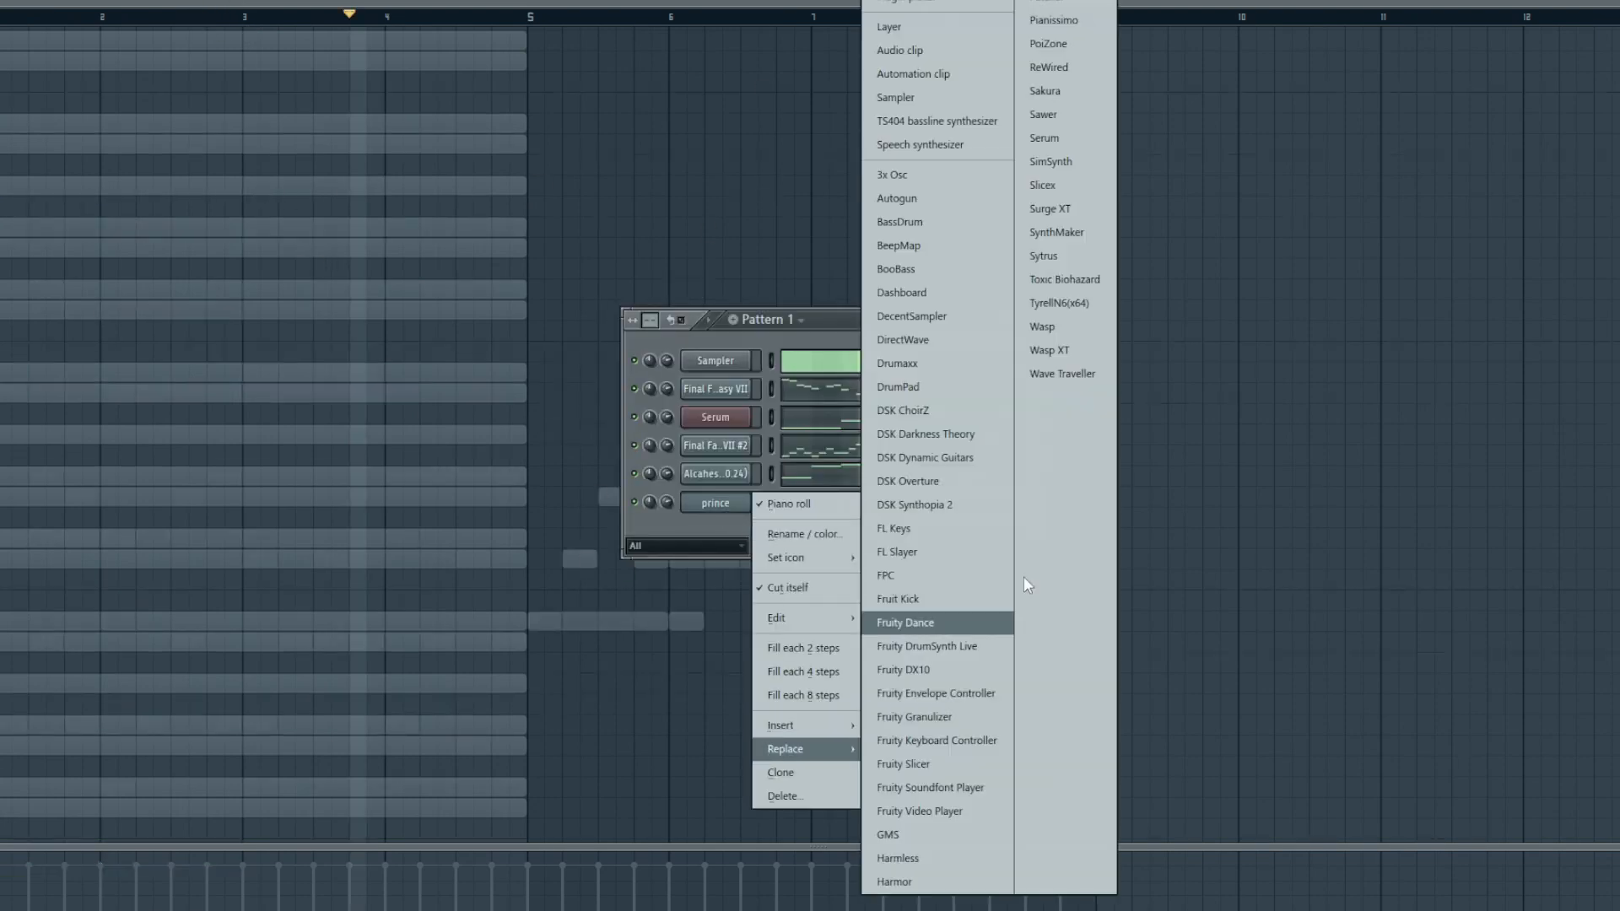
click(1058, 142)
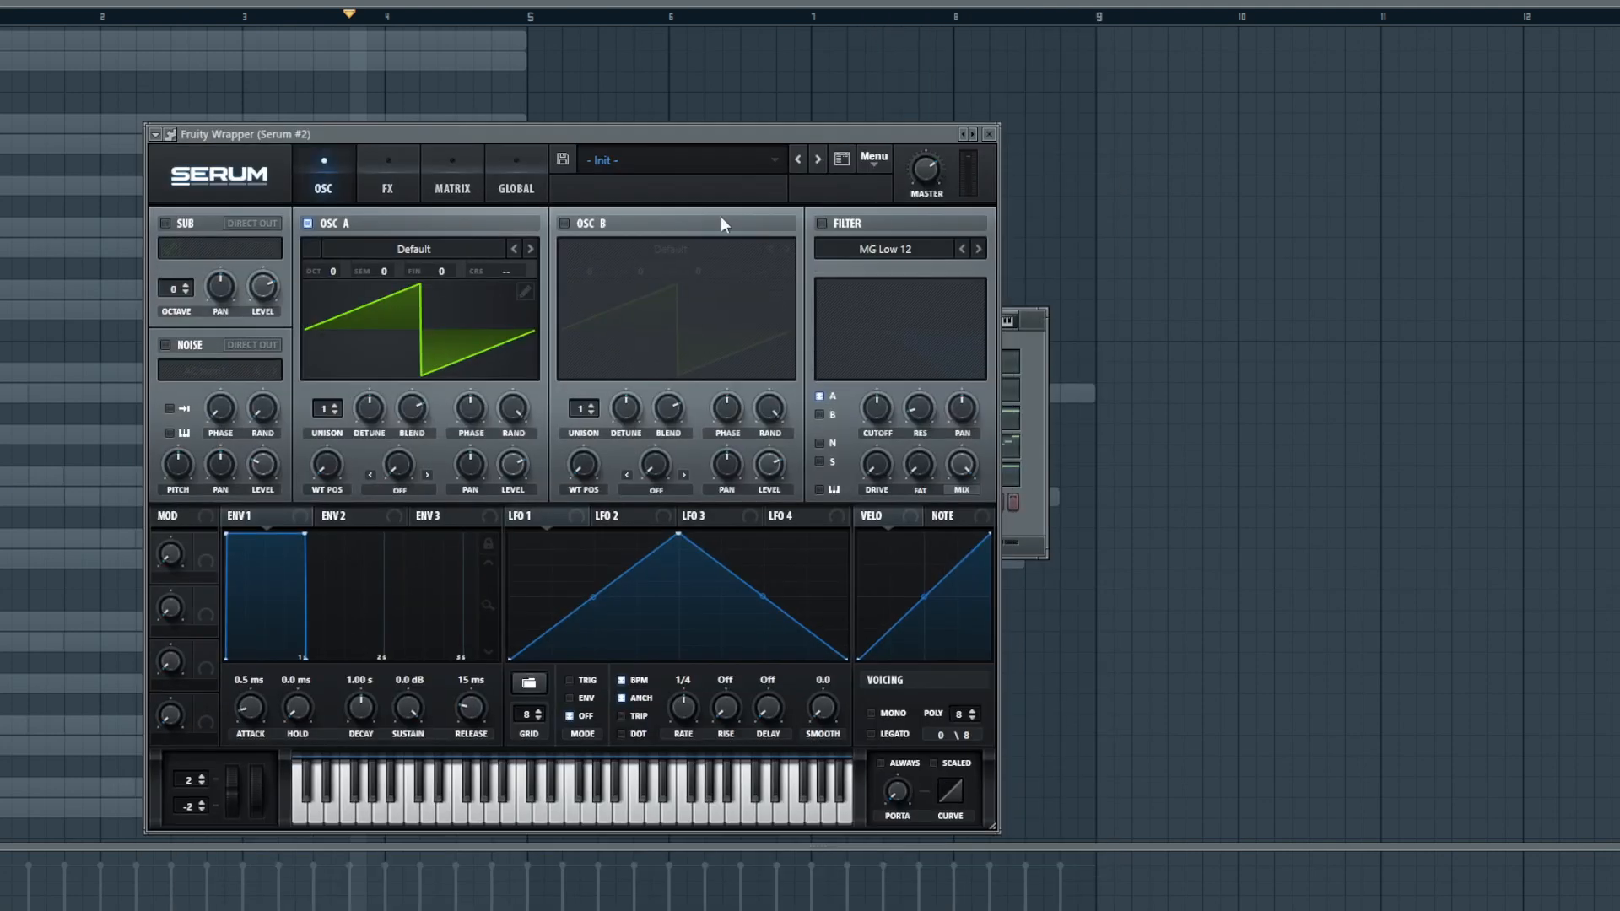
- Search the Serum #2 preset browser for brass and load the UN_GLW_synth_brass_organic_tone preset, then close the plugin window
click(840, 158)
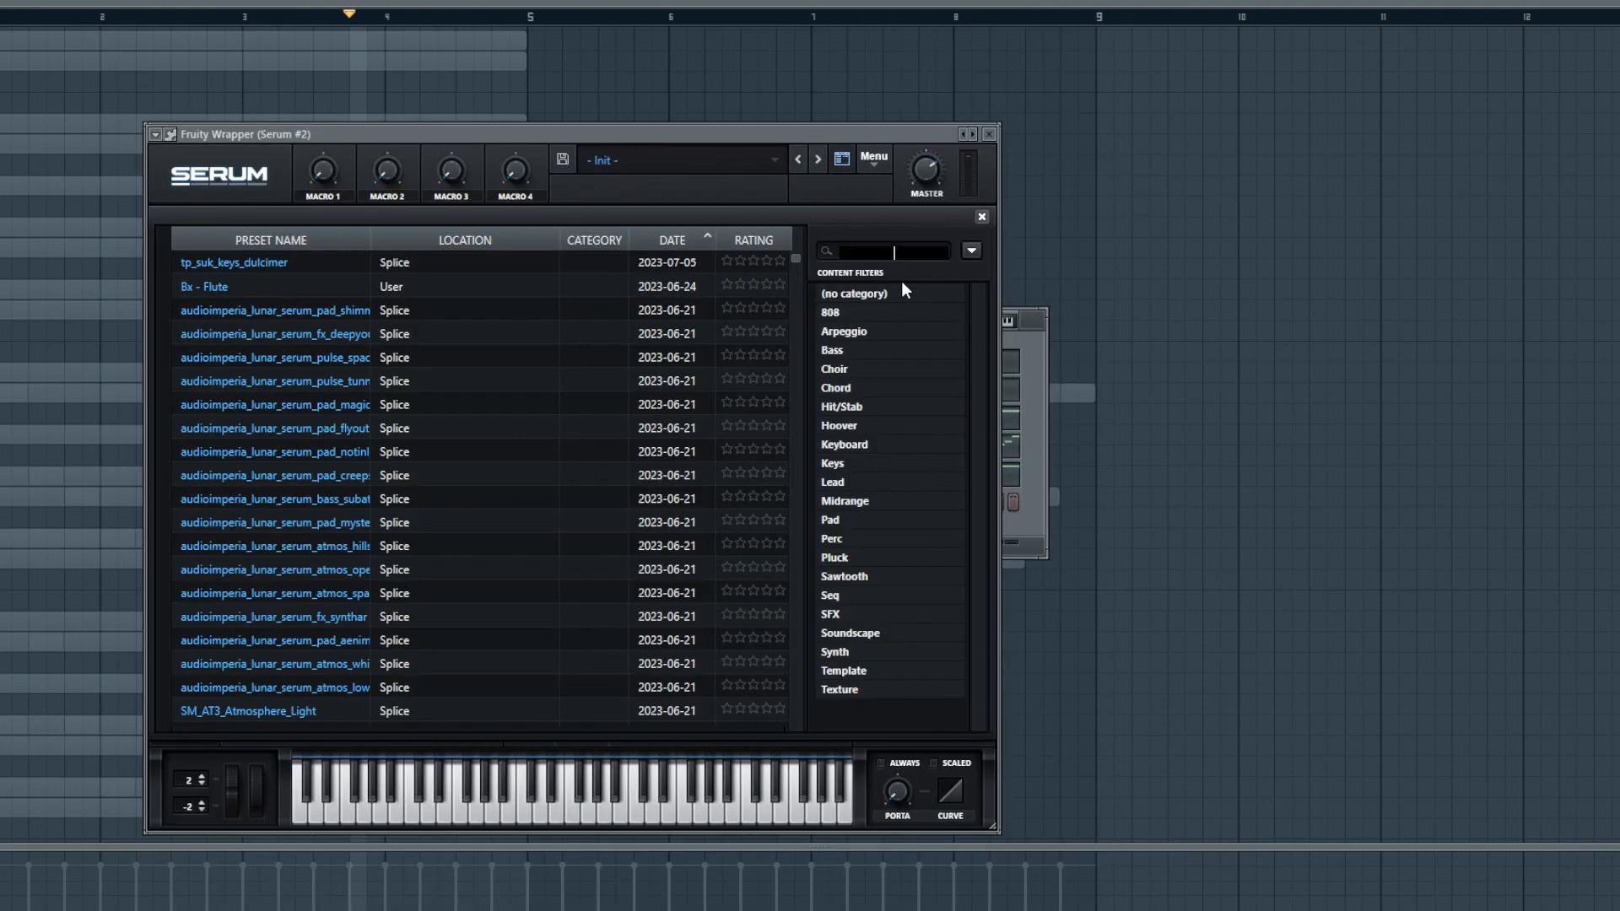
text(brass)
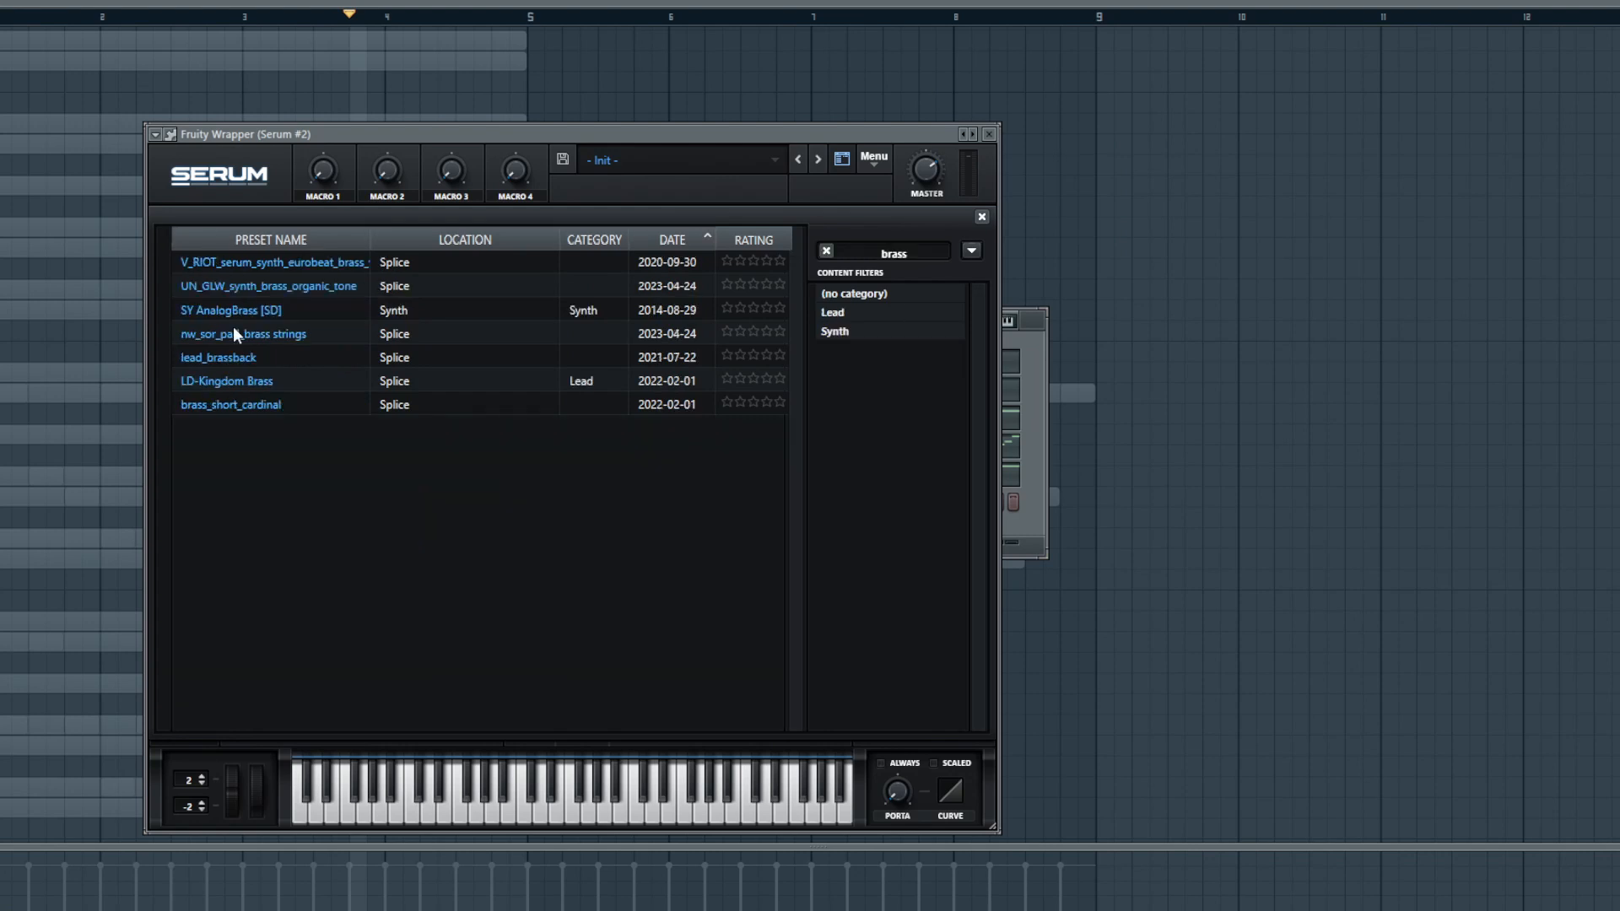
click(252, 291)
click(991, 134)
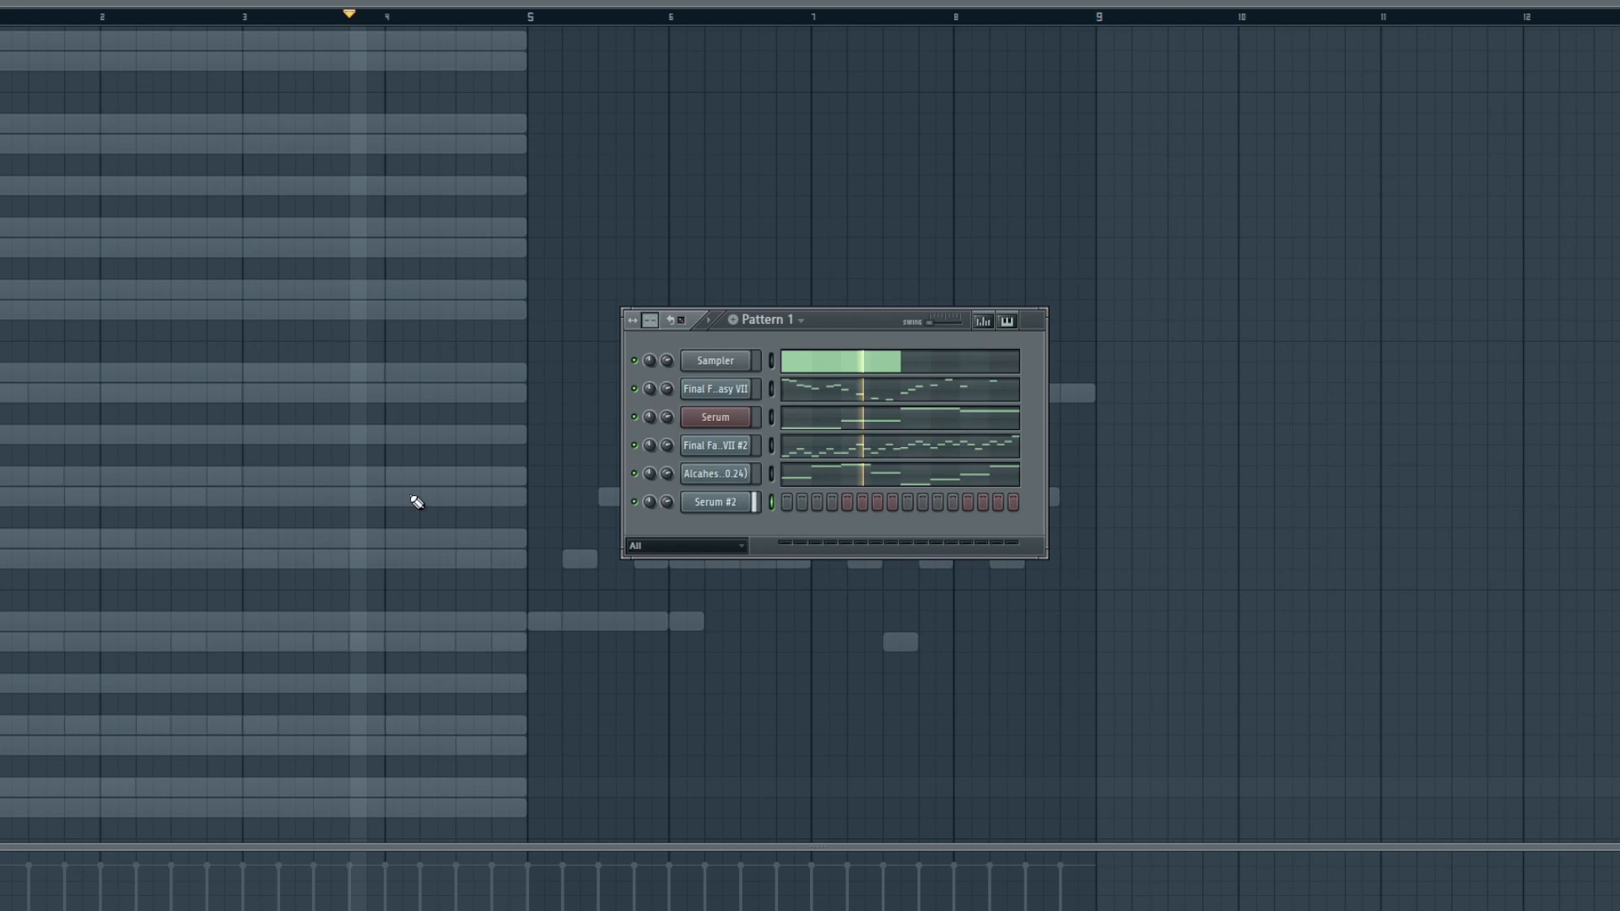
- Add an A5 note in bar 1 and a one-bar E5 note in bar 2 of the Serum #2 part, auditioning with playback
key(F6)
key(space)
key(space)
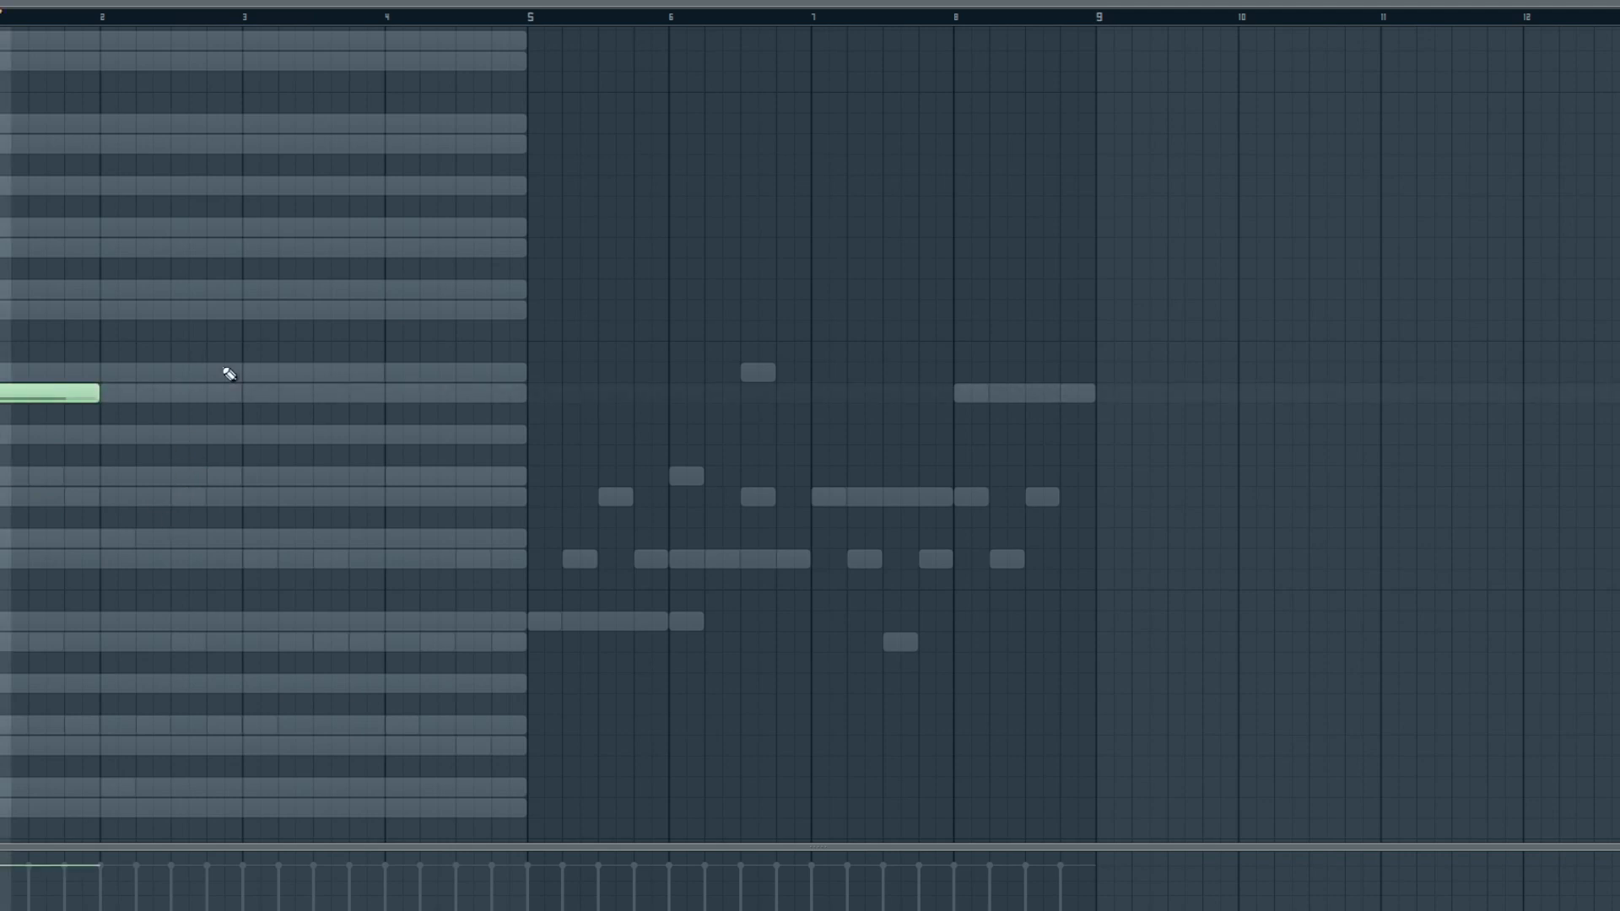
click(118, 435)
right_click(175, 437)
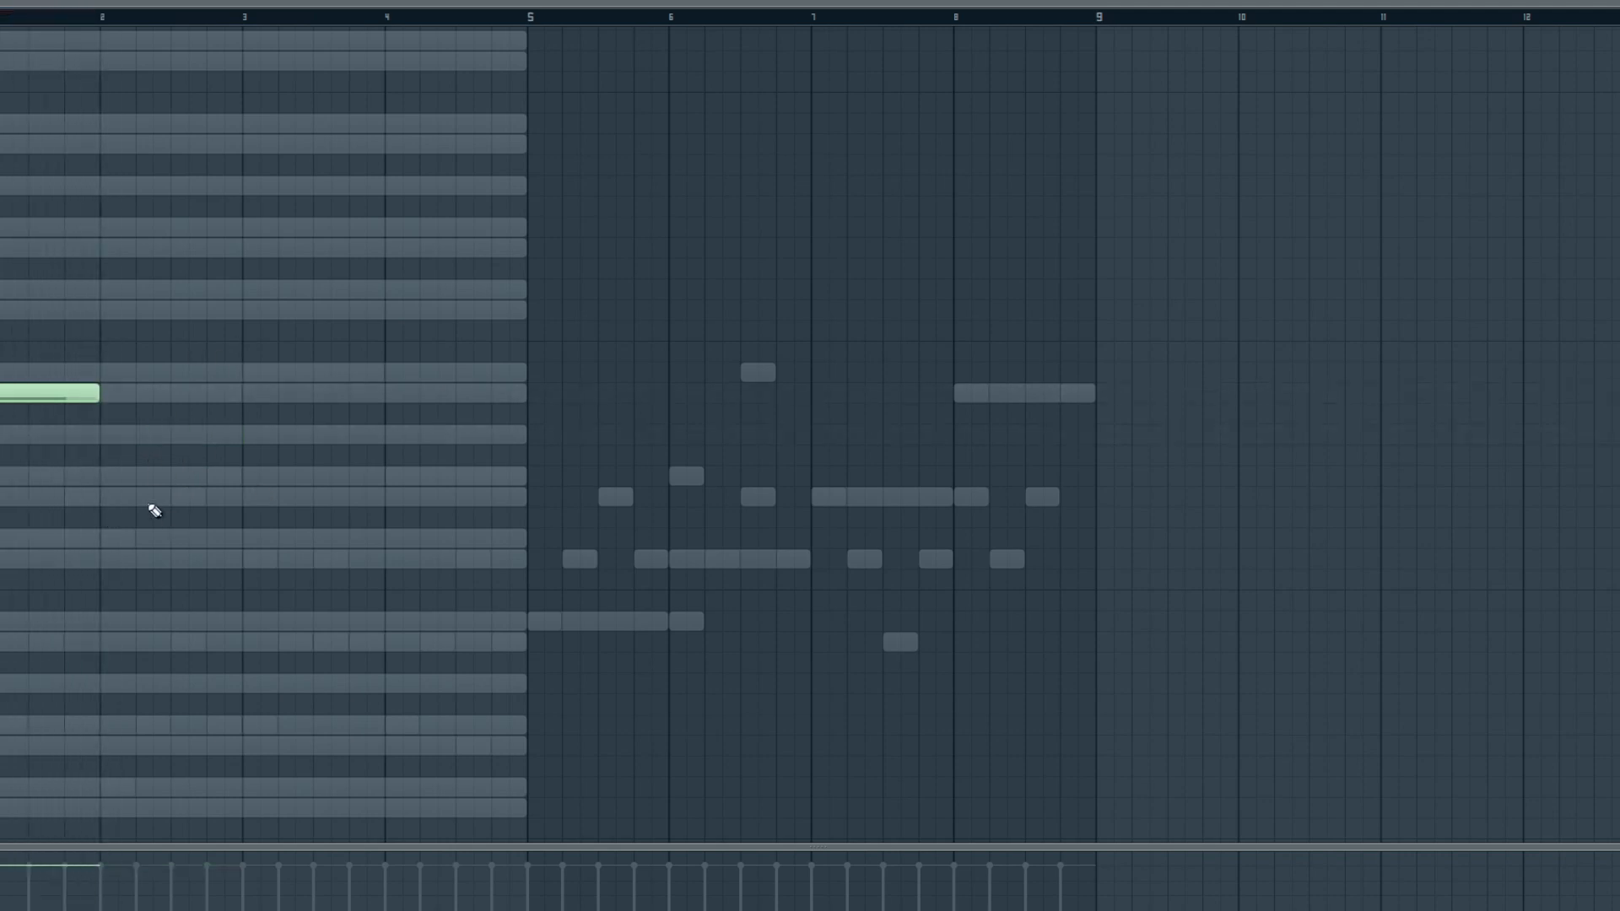
click(101, 497)
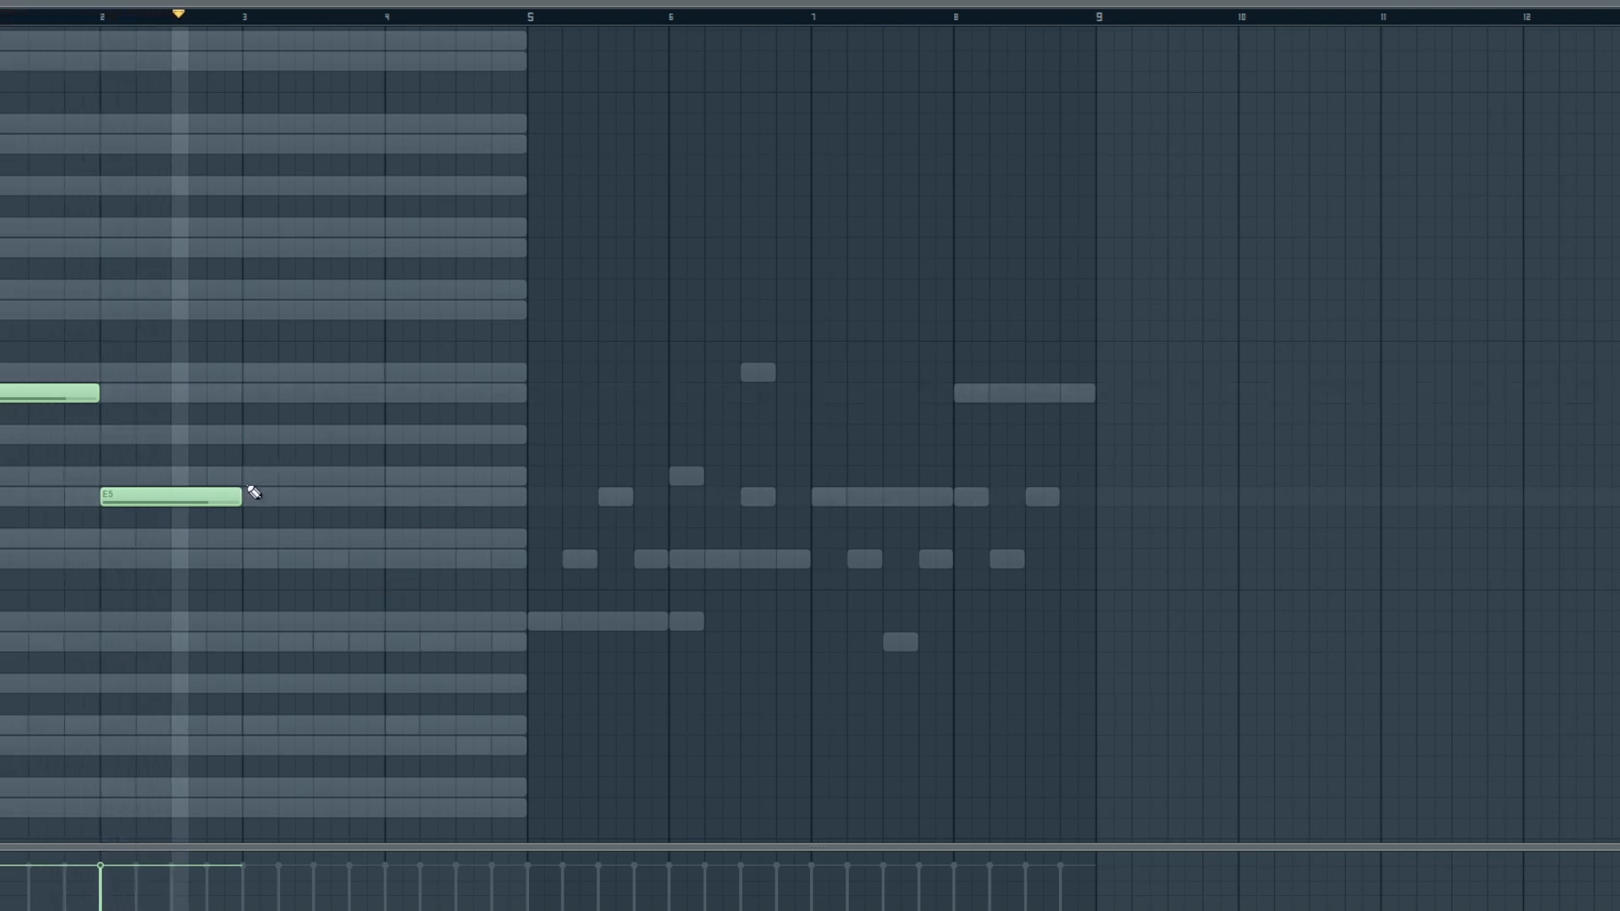
- Add a one-bar A5 note in bar 2 and stack one-bar F5 and A#5 notes in bar 3
click(111, 394)
drag(147, 402, 149, 409)
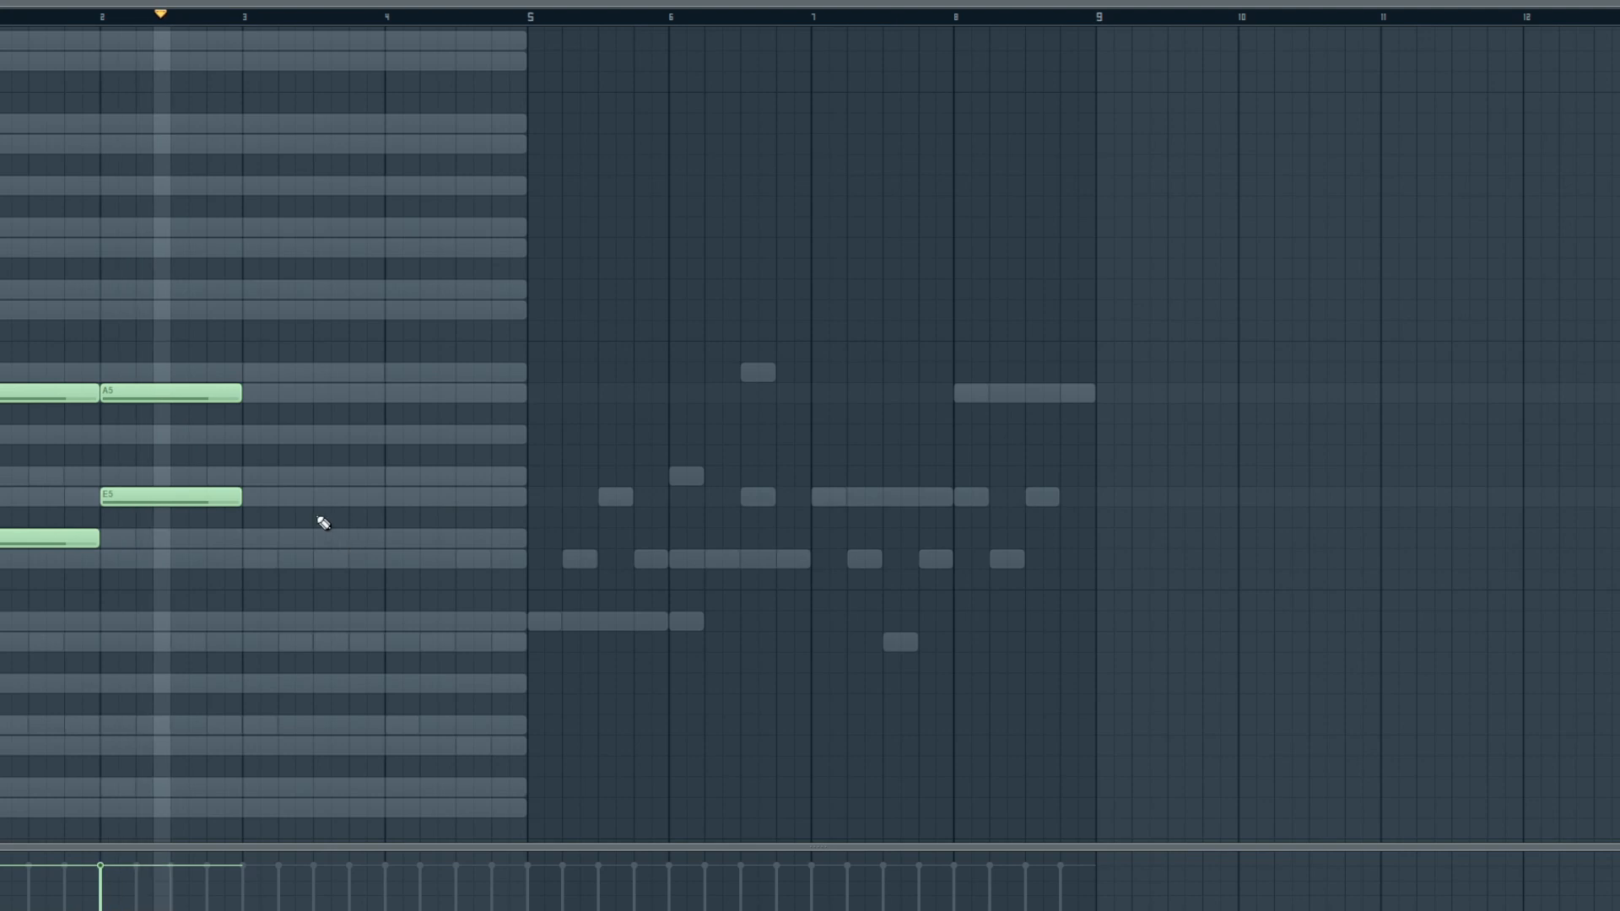
click(246, 563)
key(space)
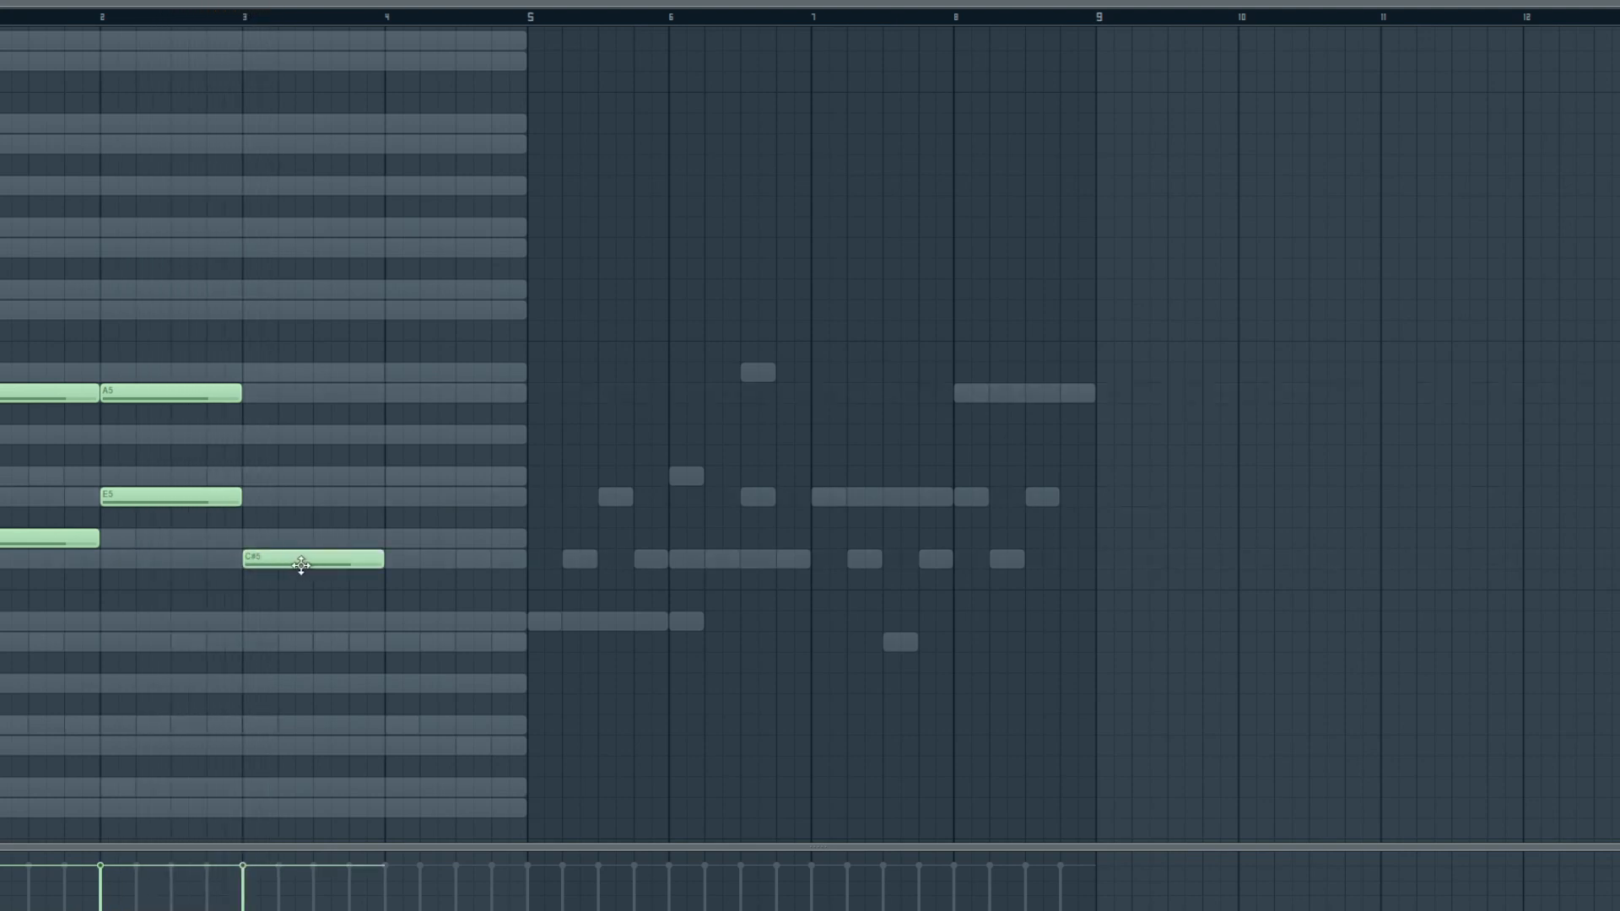
click(246, 477)
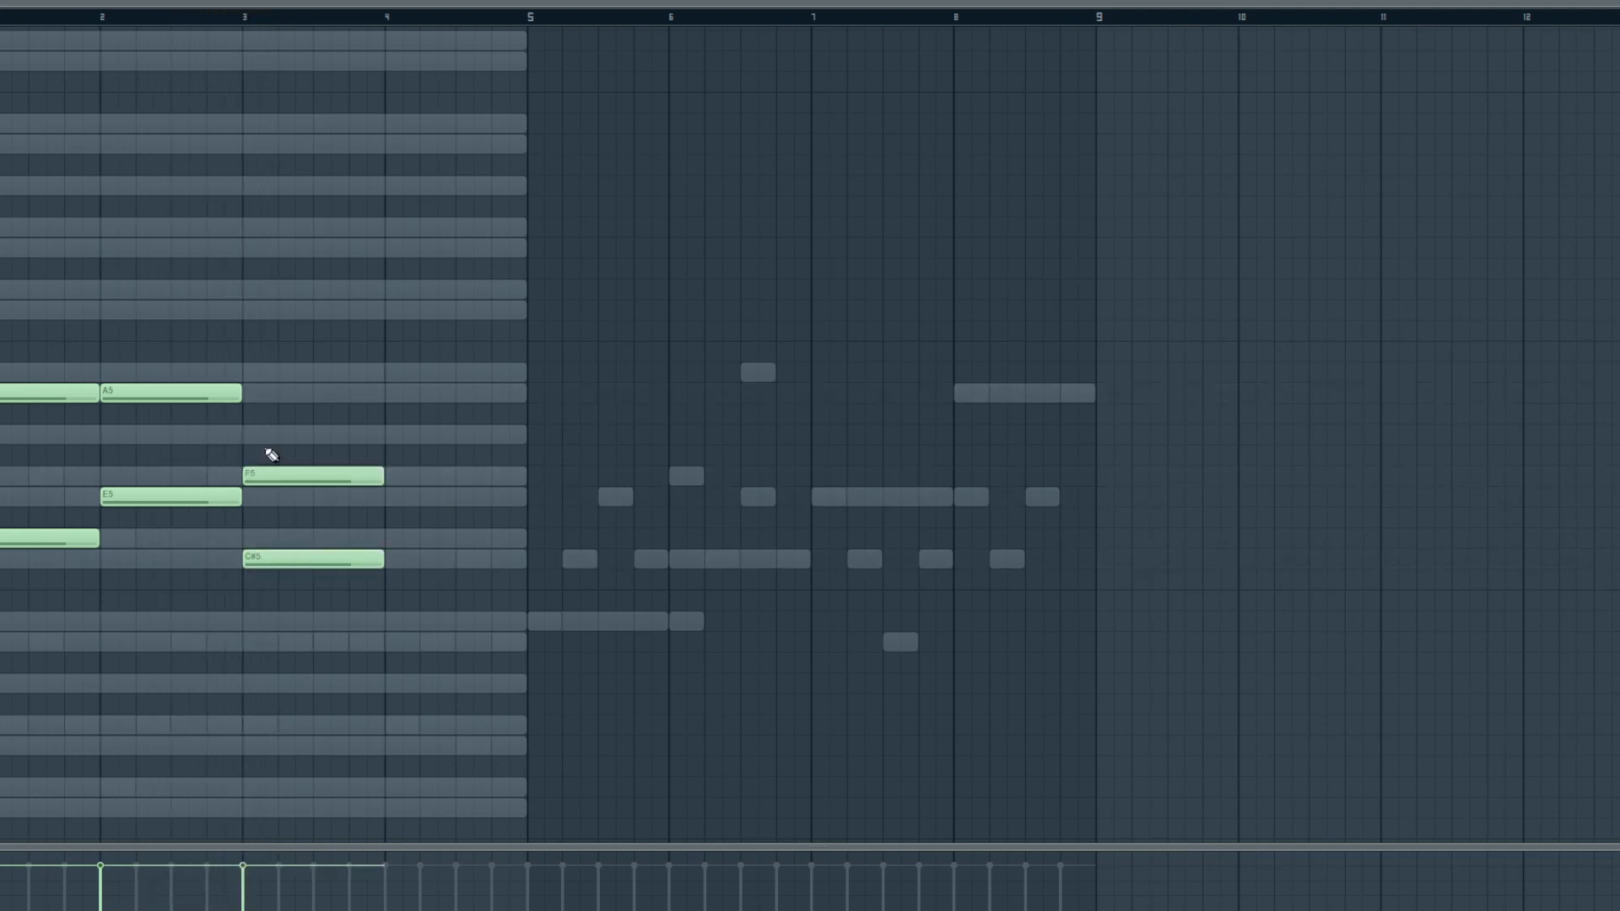
right_click(297, 558)
key(space)
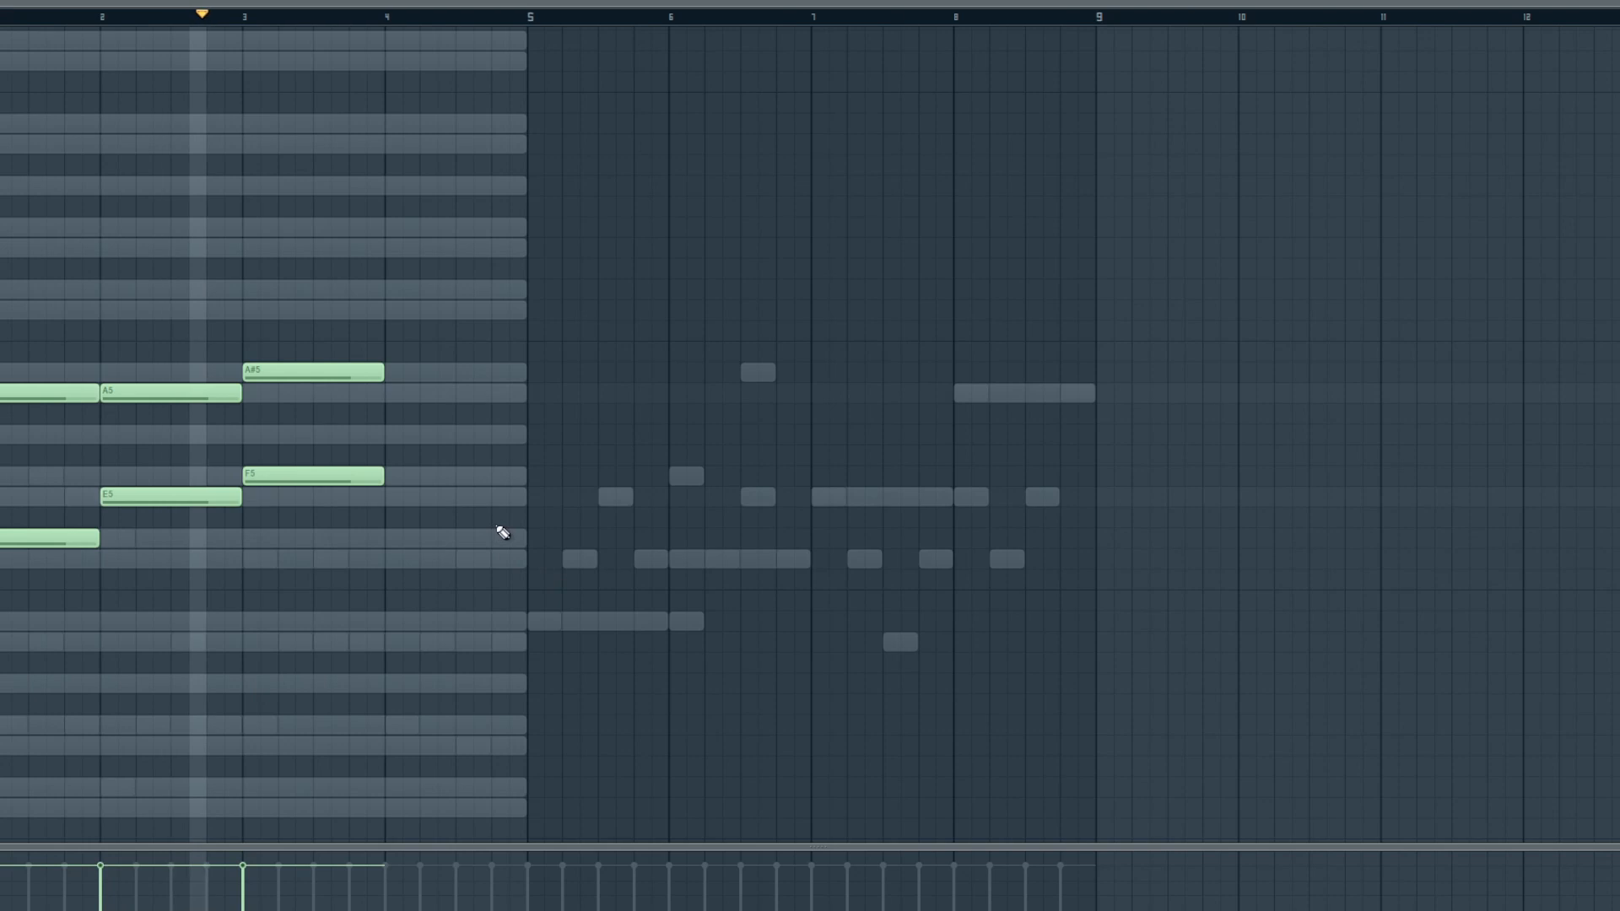
- Add one-bar C#5 and F5 notes in bar 4 and play the pattern back
key(space)
click(389, 559)
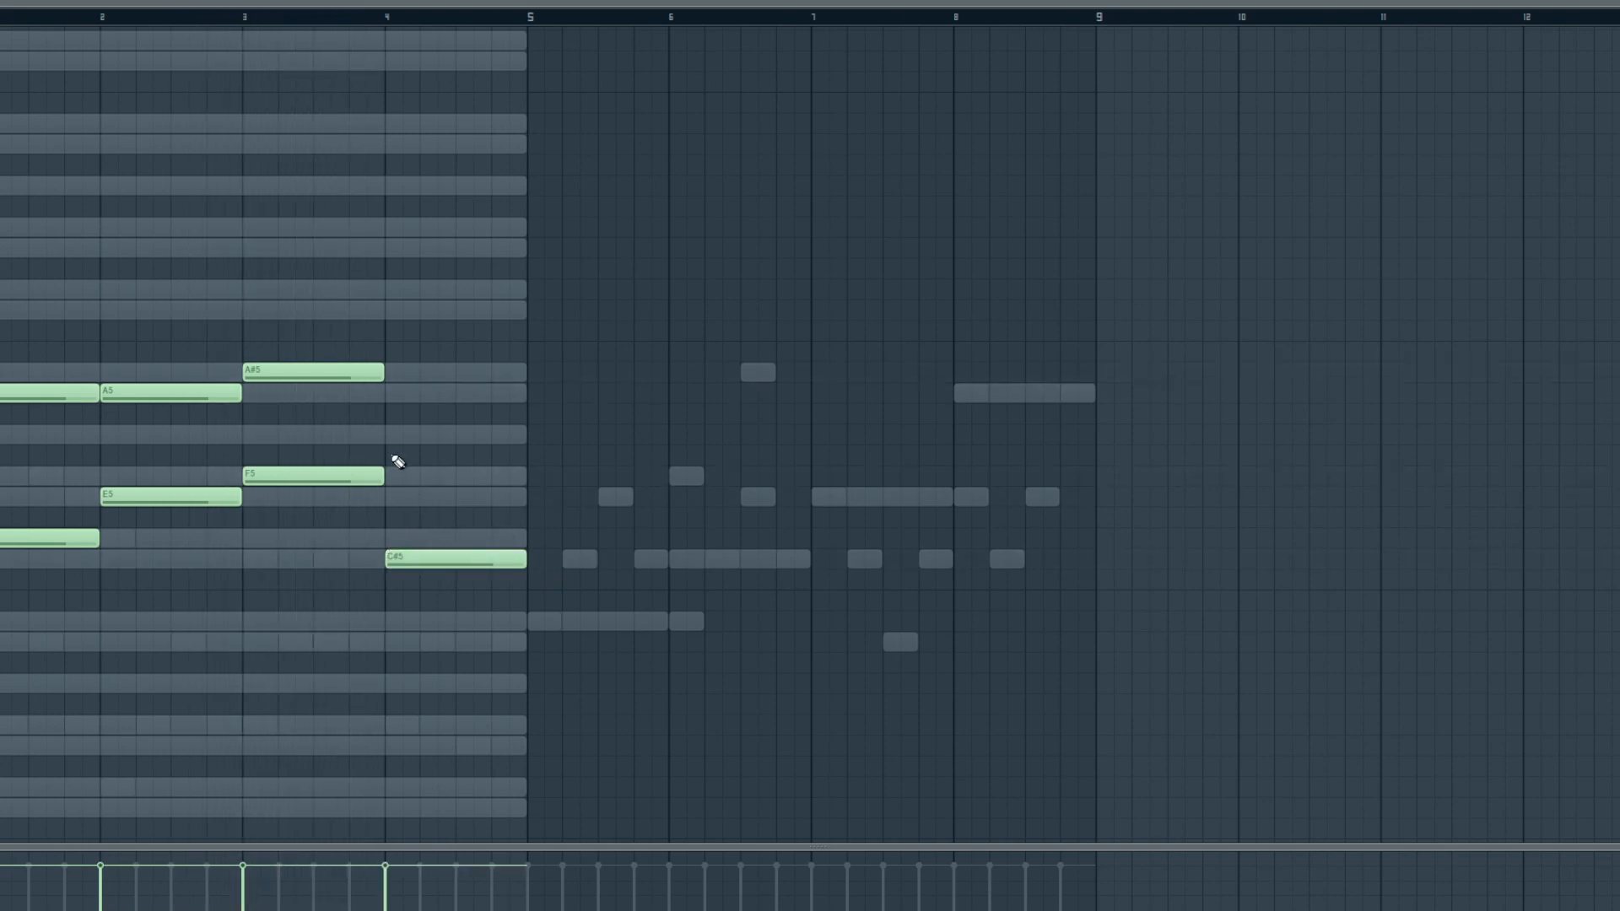
click(392, 475)
key(space)
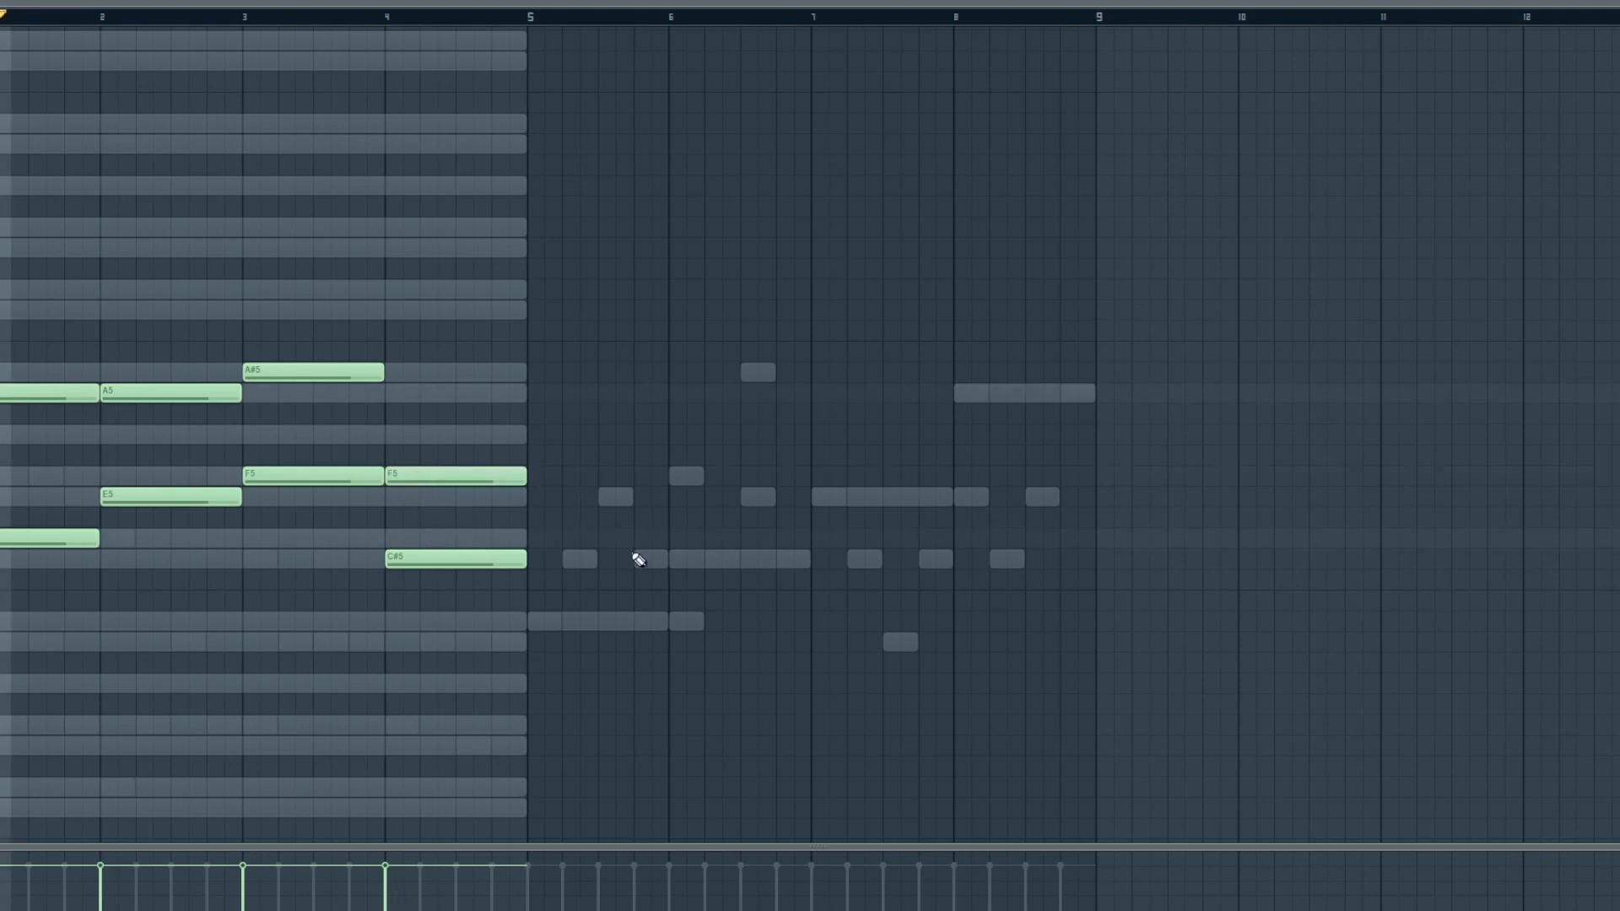
scroll(599, 684, down, 1)
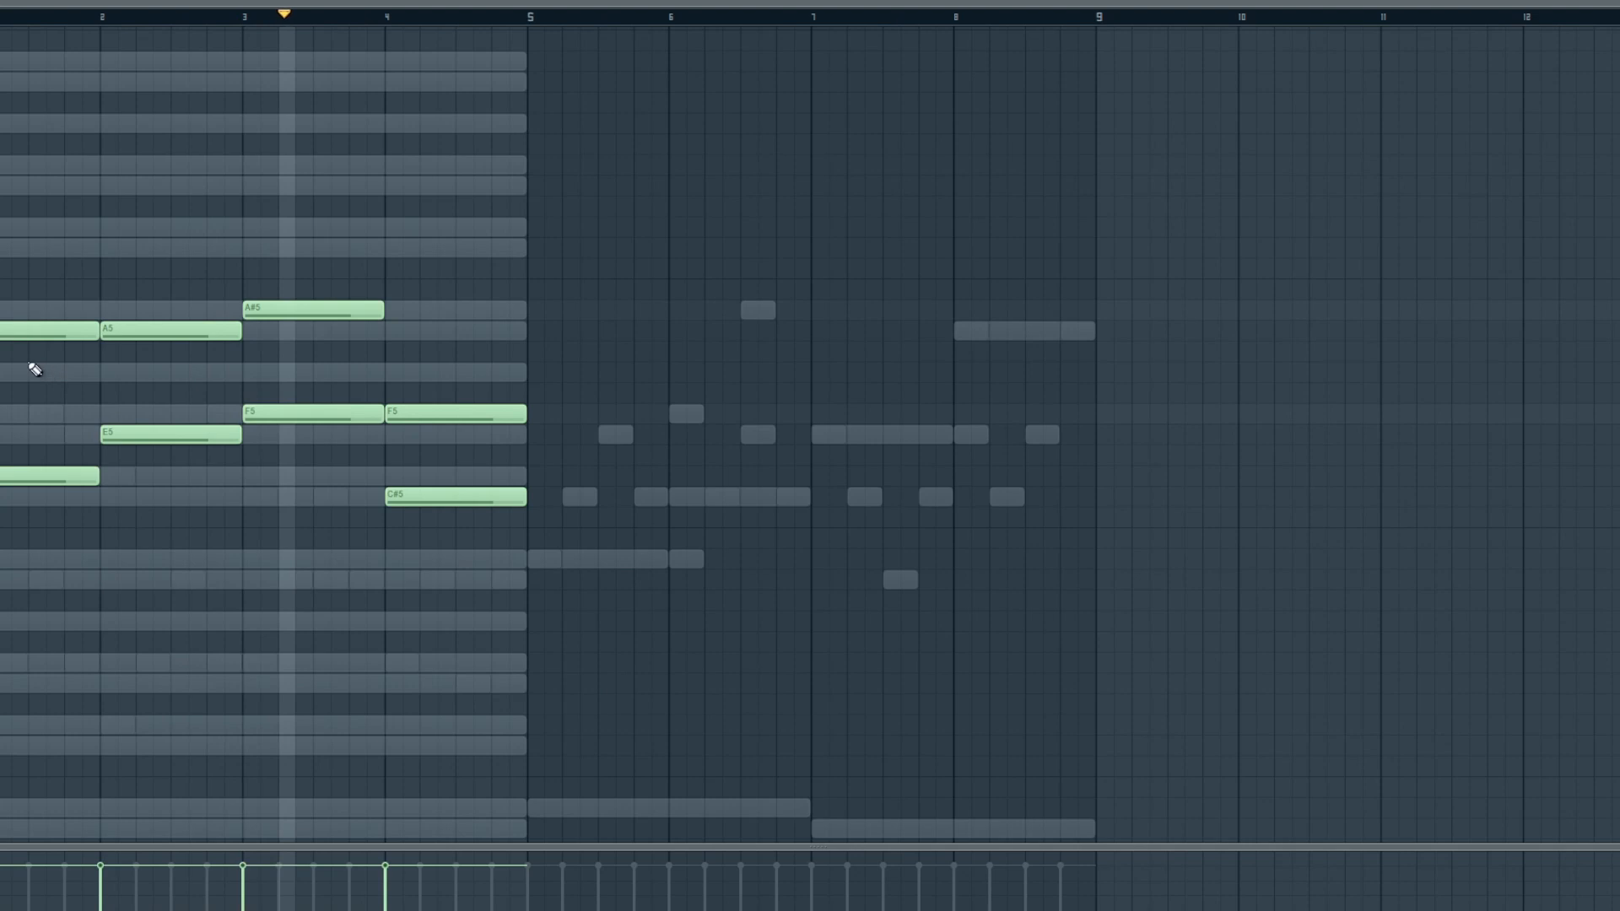
- Select the lower note of each chord in bars 1 to 4 and raise their velocity above the higher notes
drag(5, 547, 162, 366)
ctrl+shift+click(312, 414)
ctrl+shift+click(413, 497)
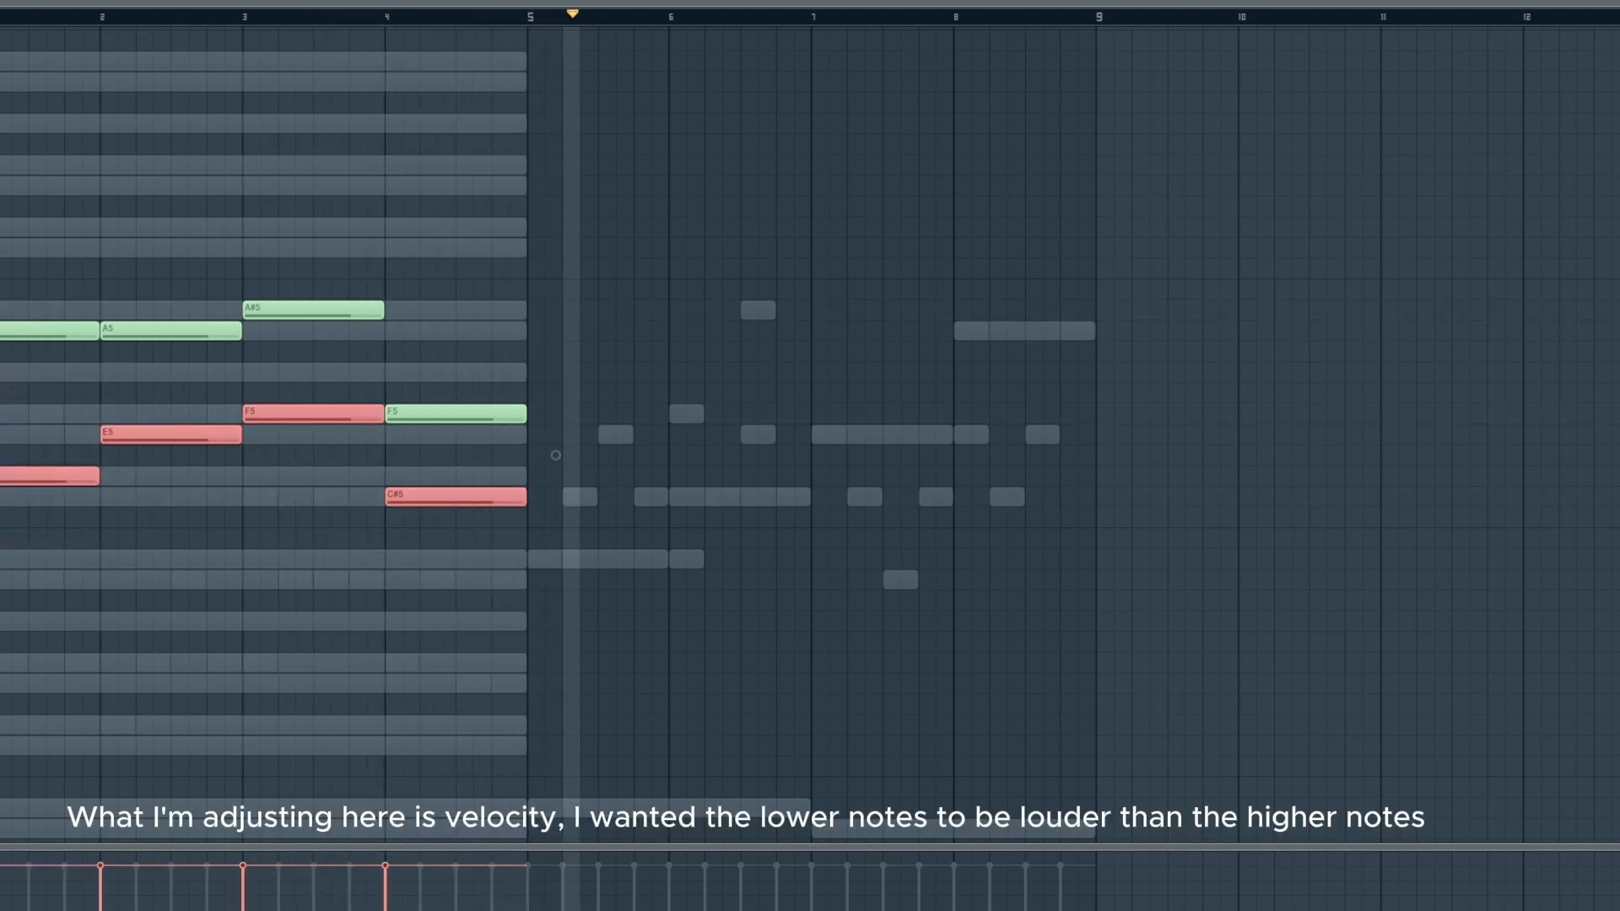
drag(138, 858, 391, 860)
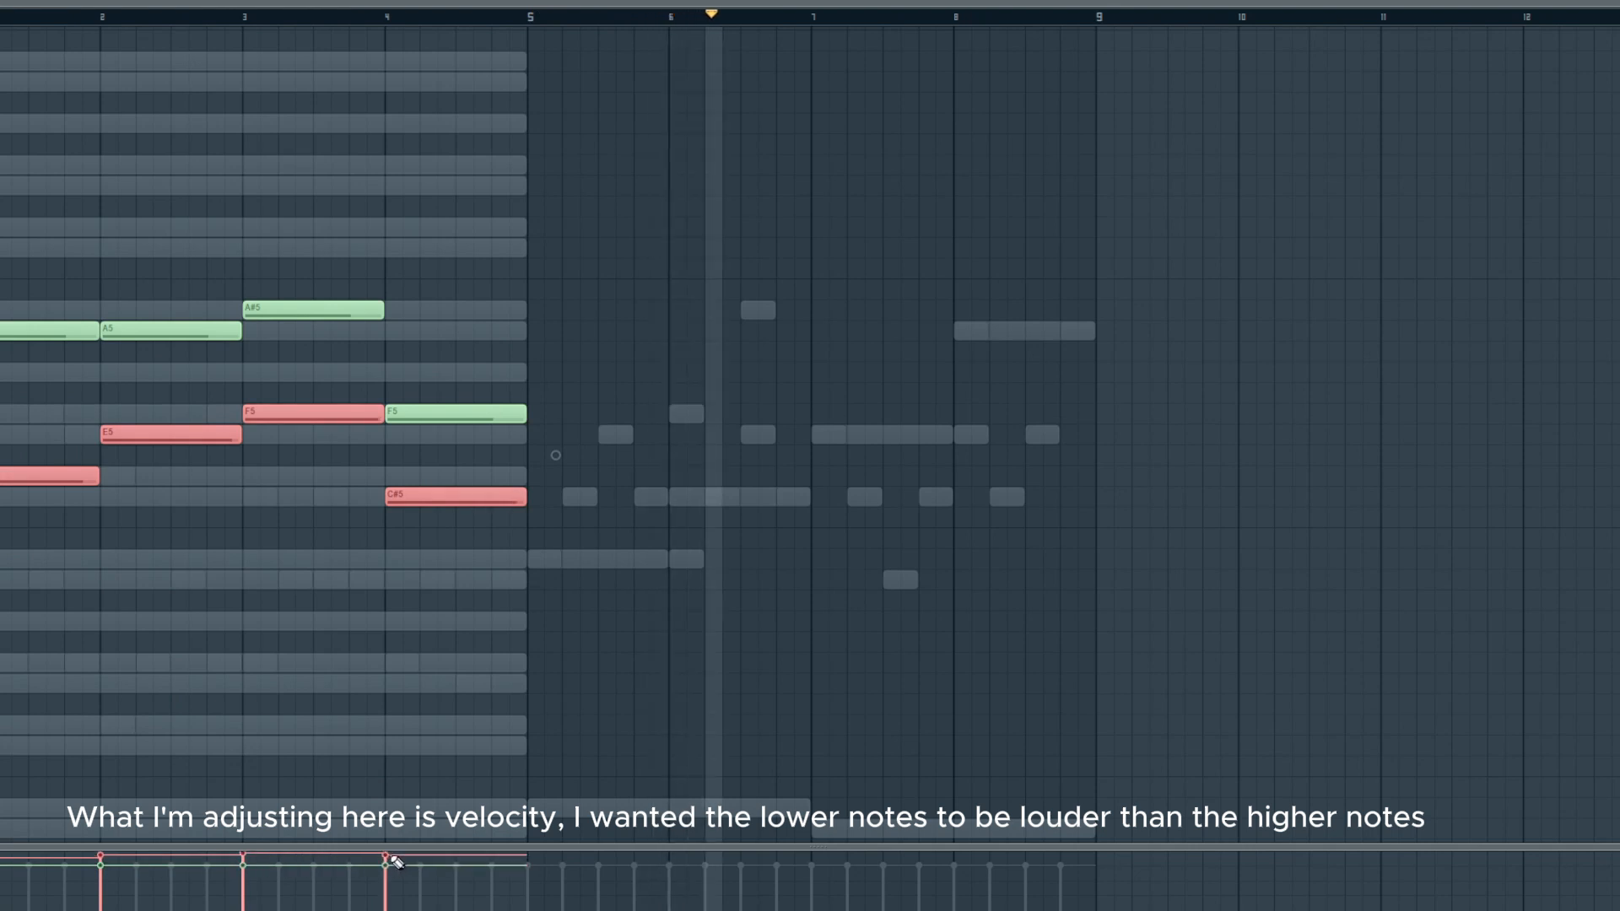
click(352, 626)
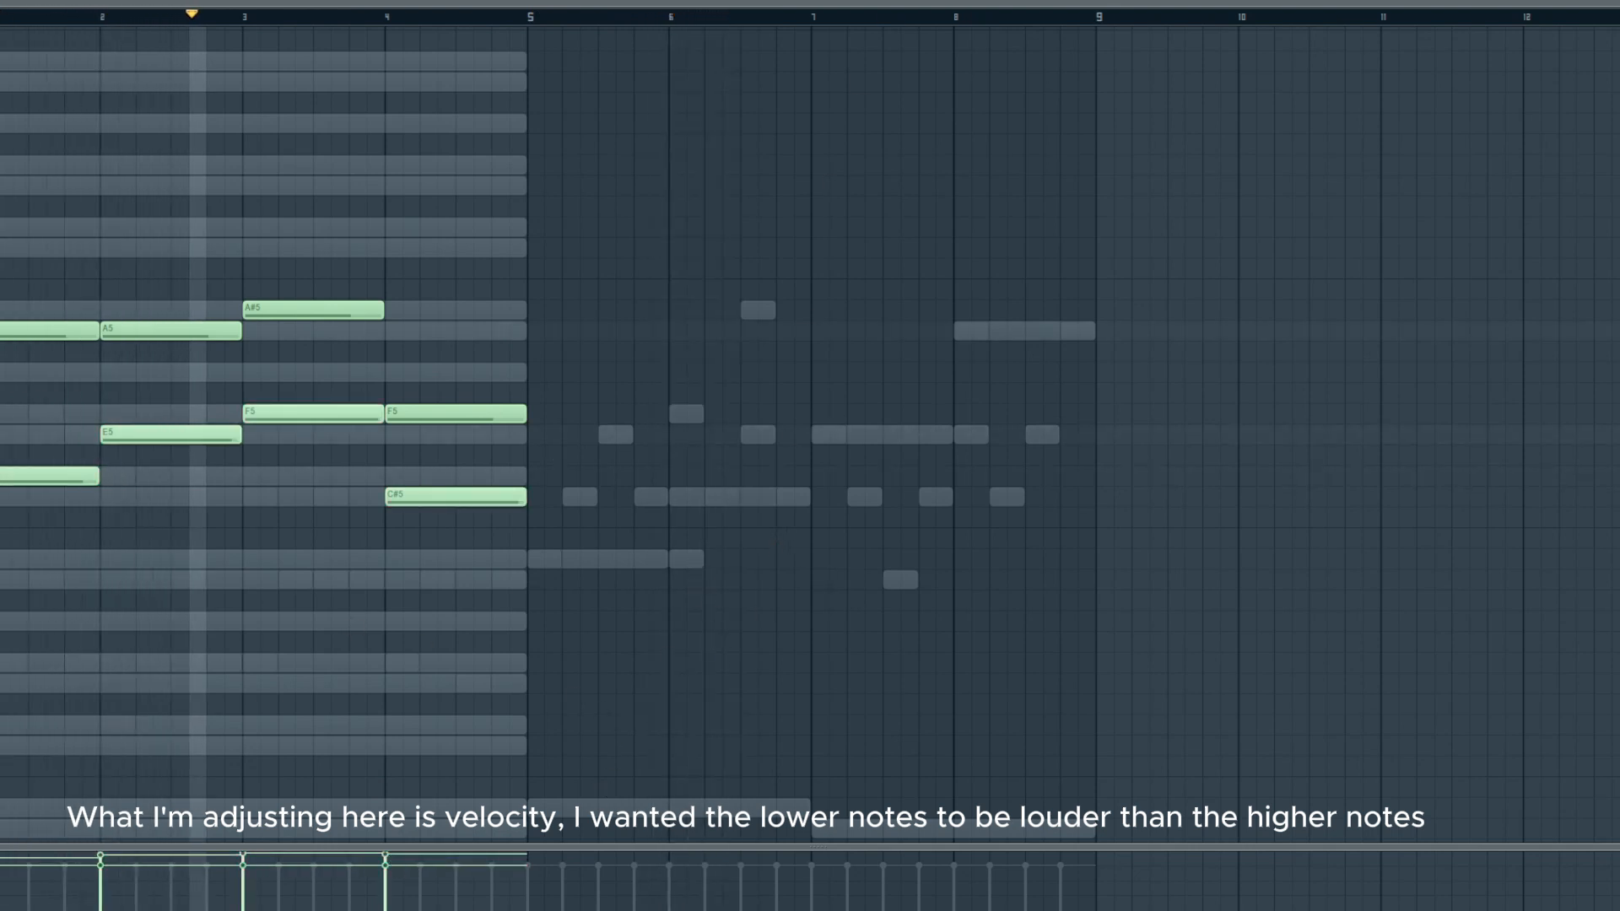
- Route the Serum #2 channel to mixer insert 5
key(F9)
right_click(283, 433)
mouse_move(295, 524)
click(534, 520)
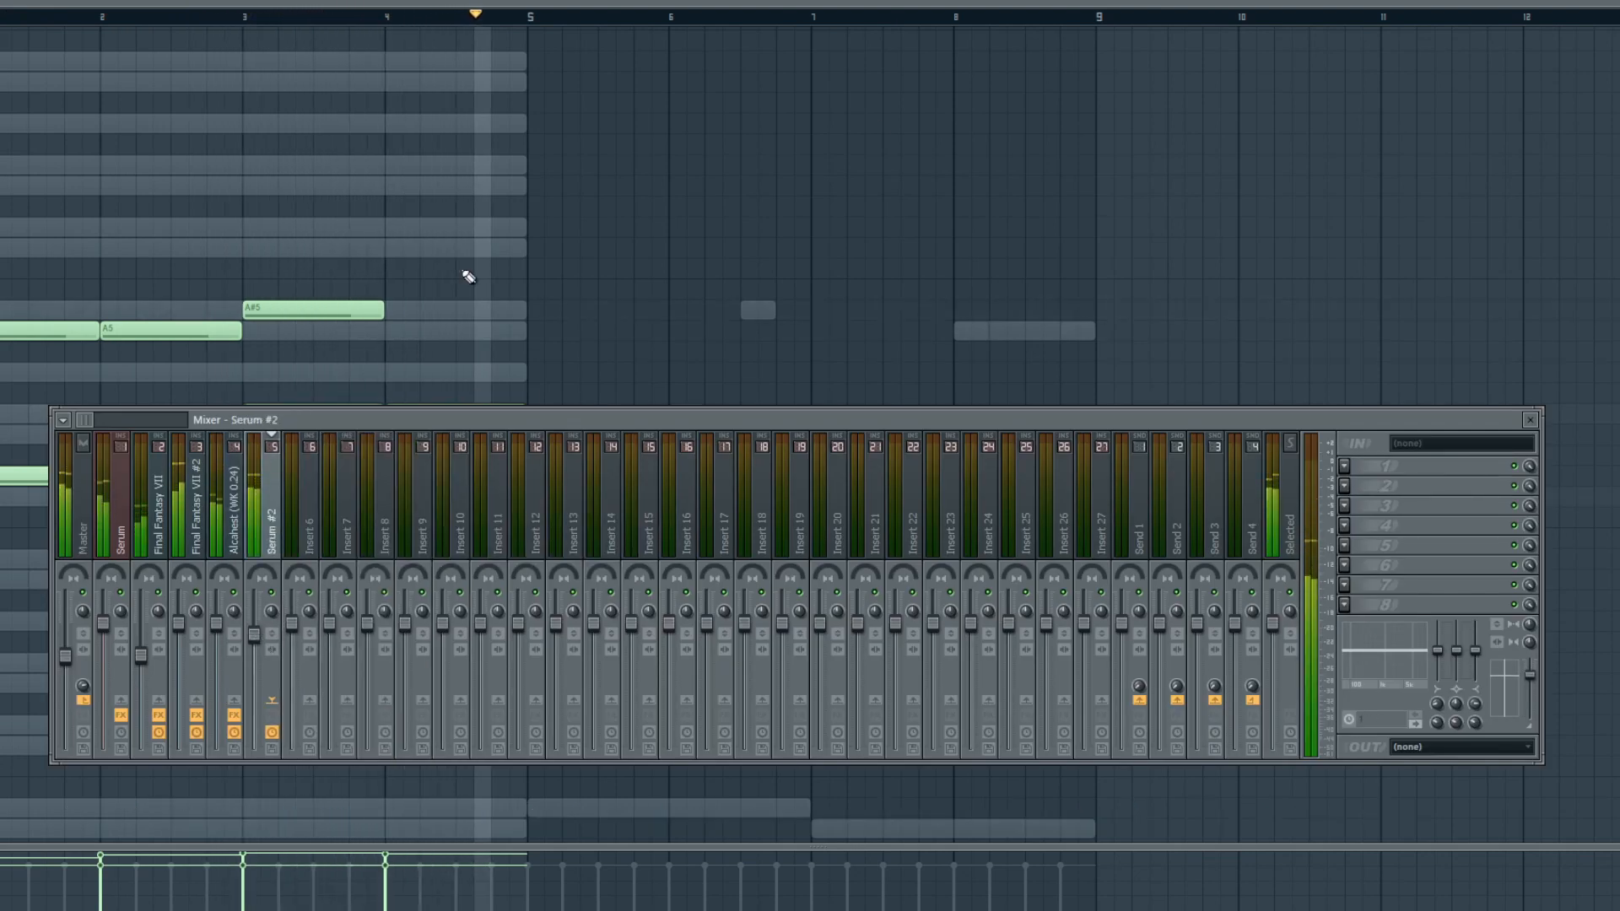
key(F9)
- Add one-bar A#4 and E5 notes in bar 5 and play back from bar 4
click(532, 560)
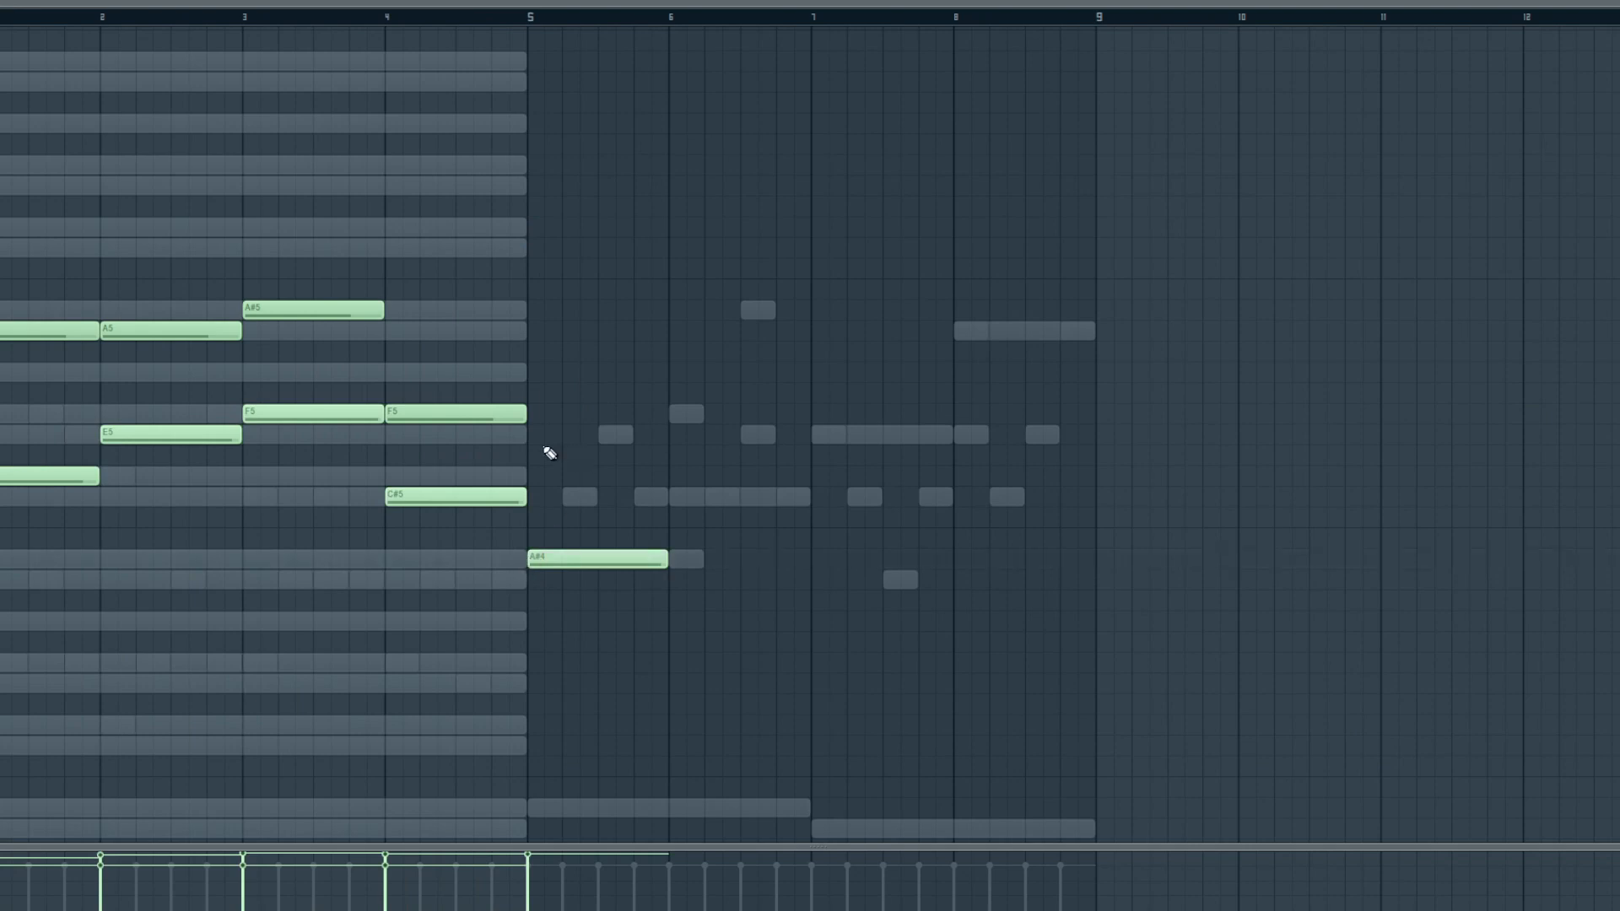
click(531, 440)
key(space)
click(438, 13)
scroll(933, 474, down, 3)
scroll(886, 506, up, 2)
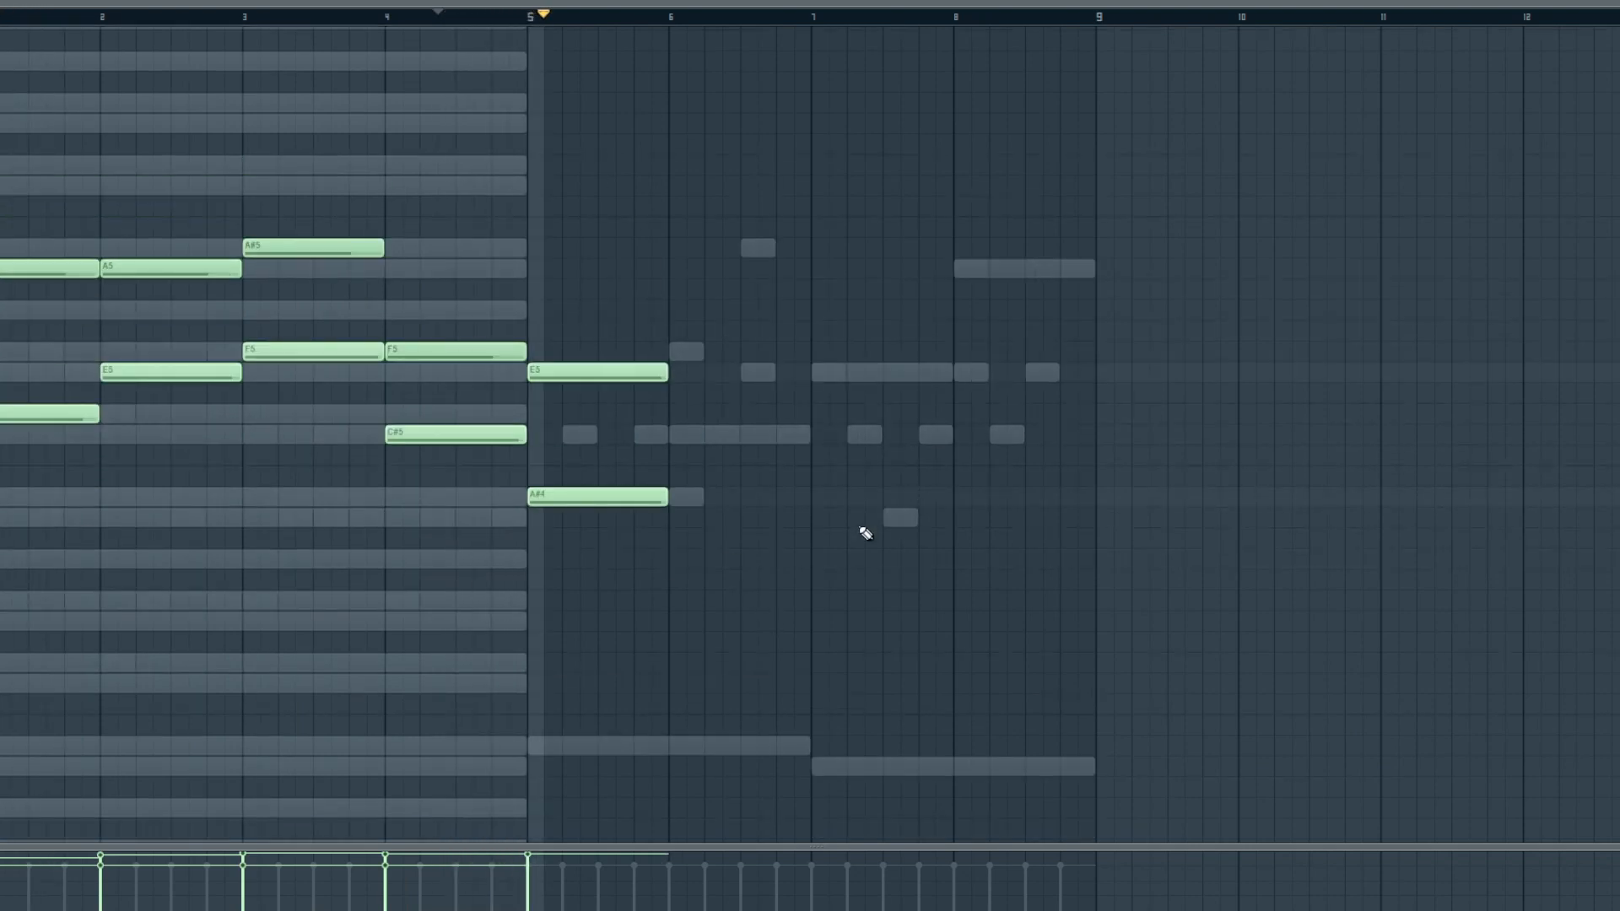
- Add a one-bar C#5 note in bar 6 and raise the upper note of bar 5 to F5
scroll(793, 544, up, 2)
click(675, 496)
key(space)
drag(582, 424, 582, 416)
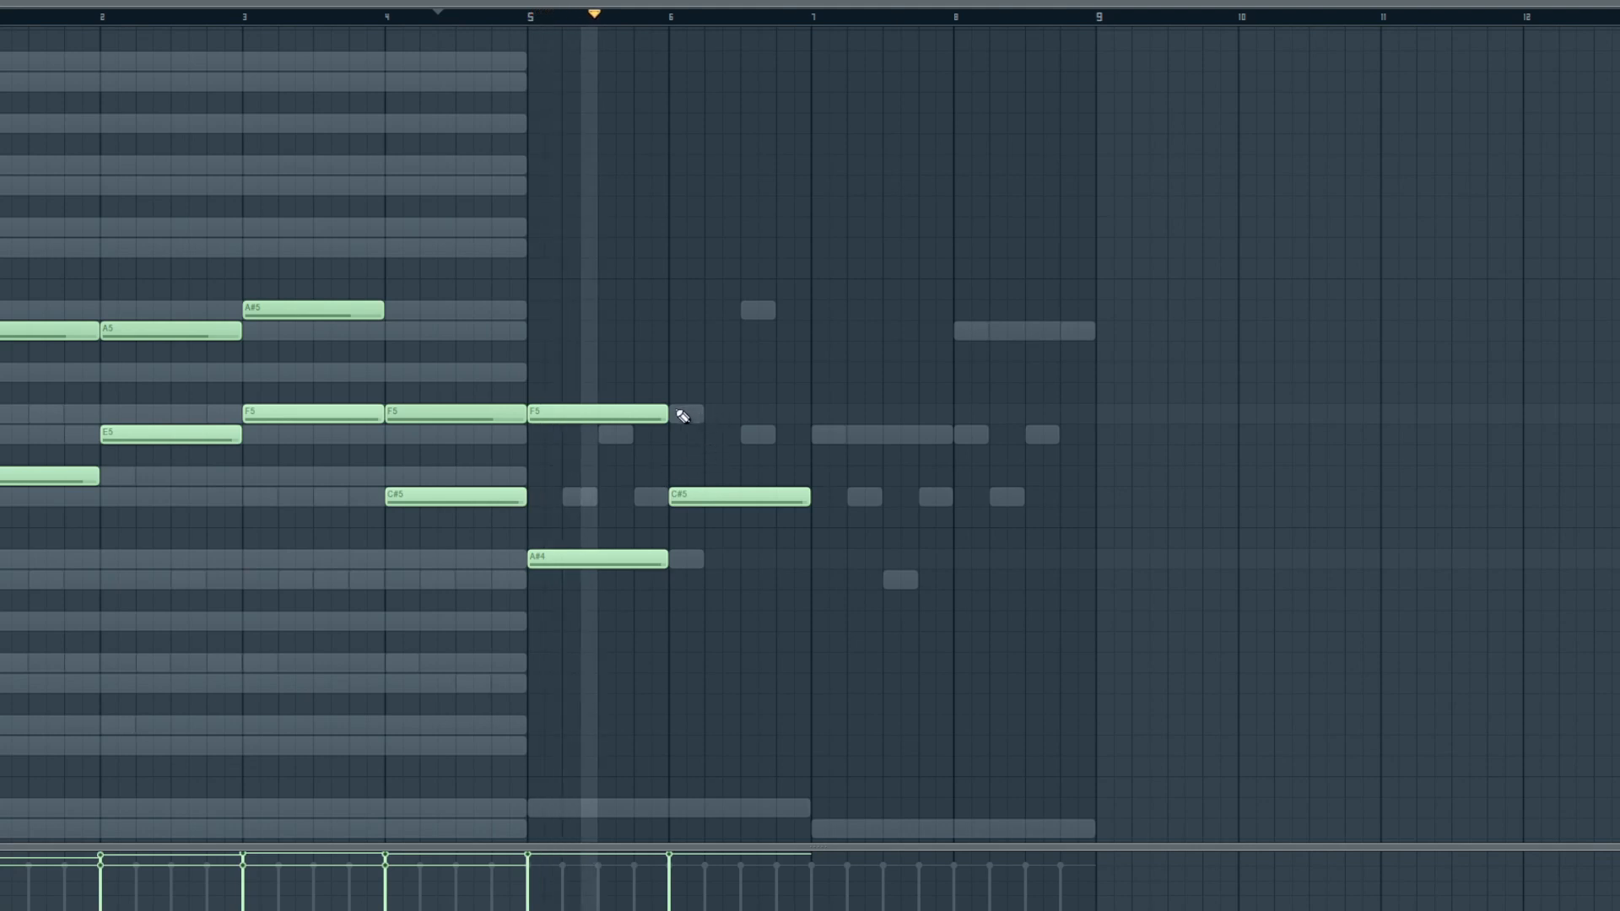
- Add an F5 note at the start of bar 6 and size it to half a bar
key(space)
click(680, 415)
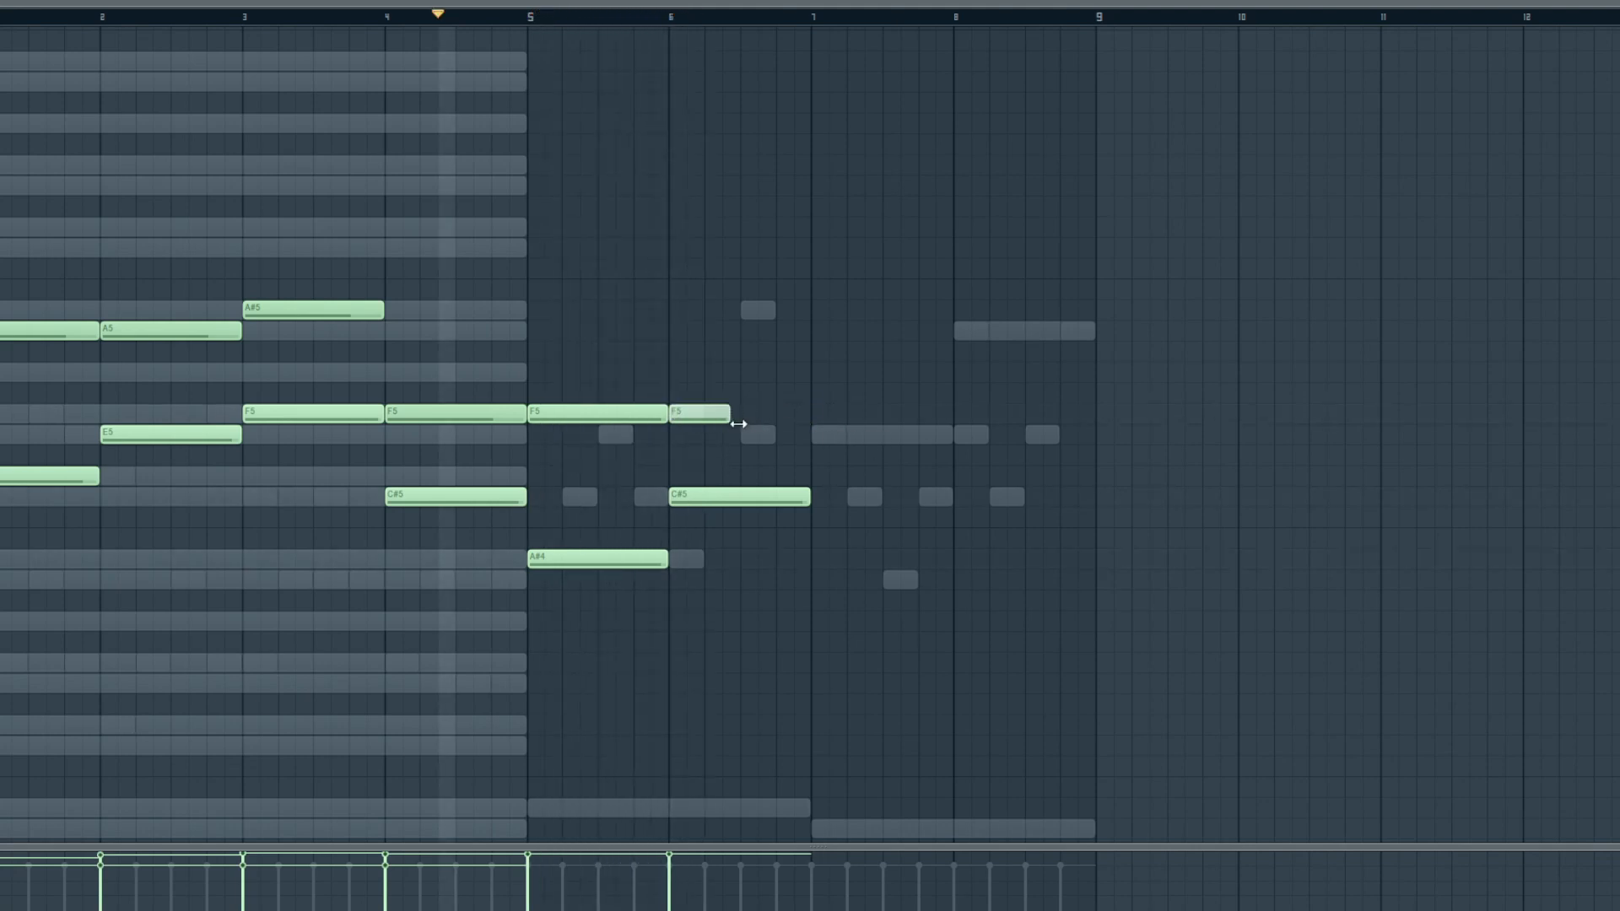
drag(731, 423, 740, 423)
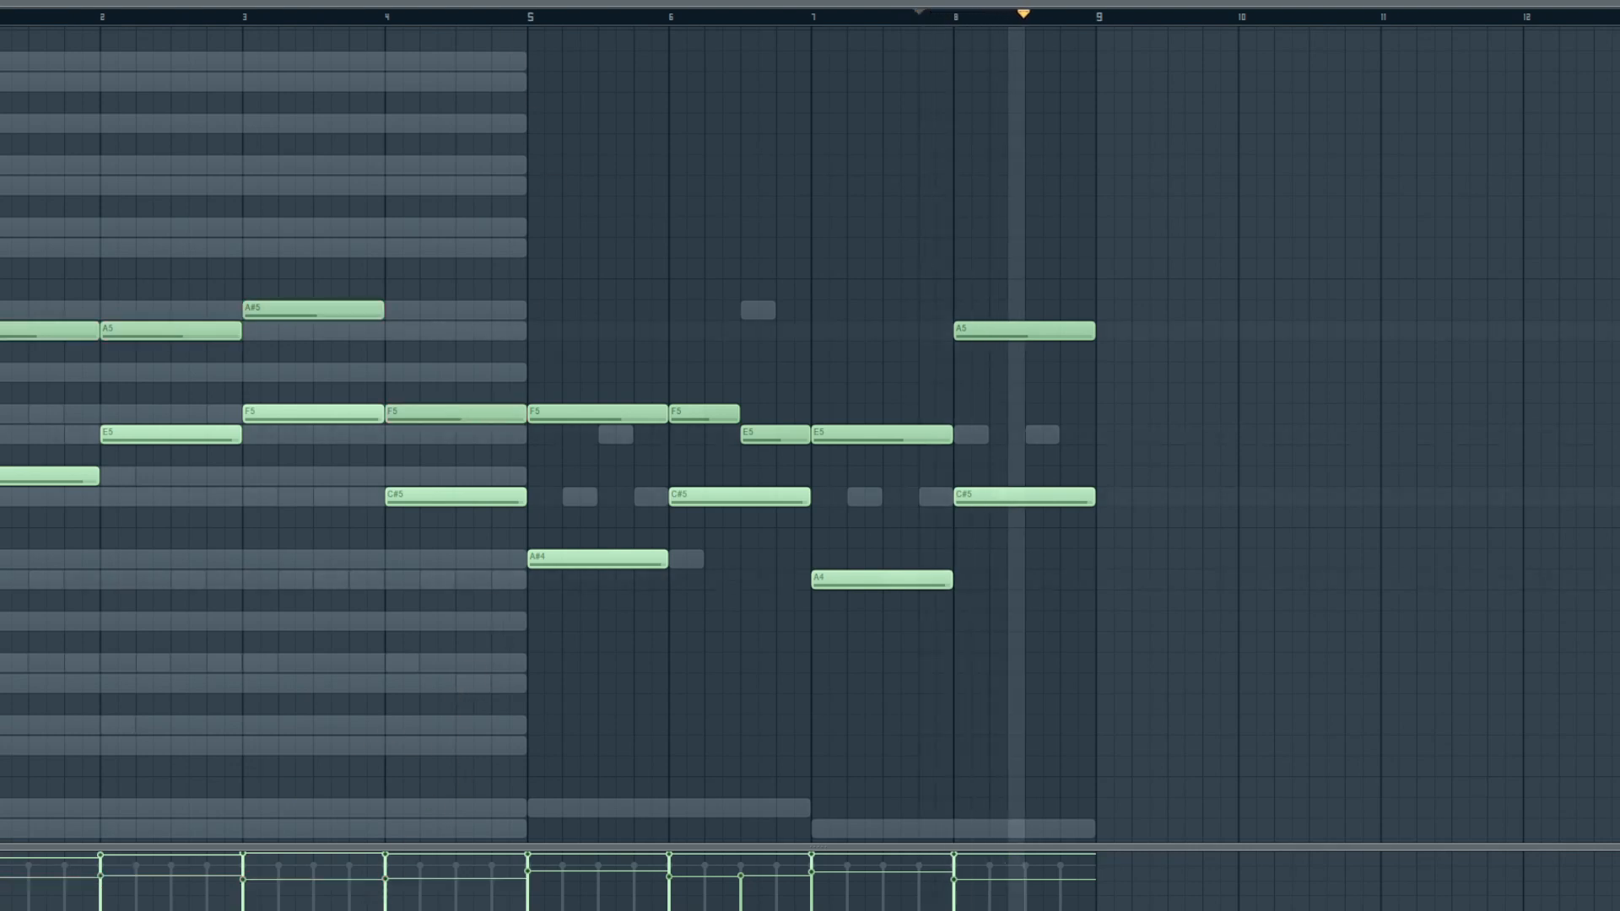
- Load Fruity Parametric EQ 2 into the first effect slot of the Serum #2 mixer track
key(F9)
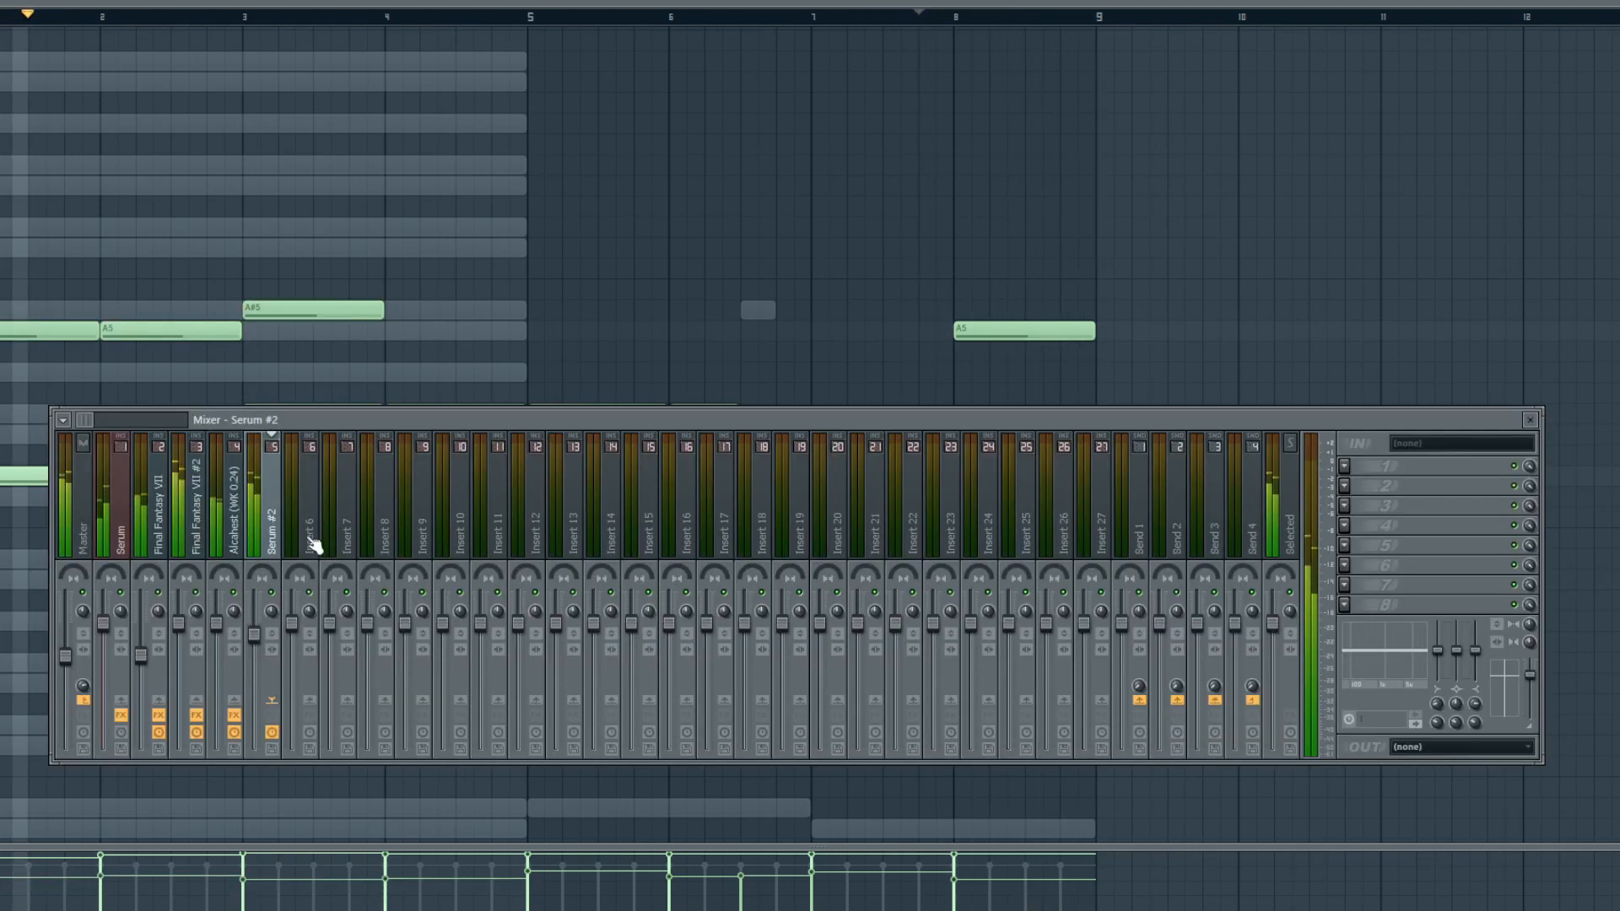
click(1358, 467)
click(1482, 717)
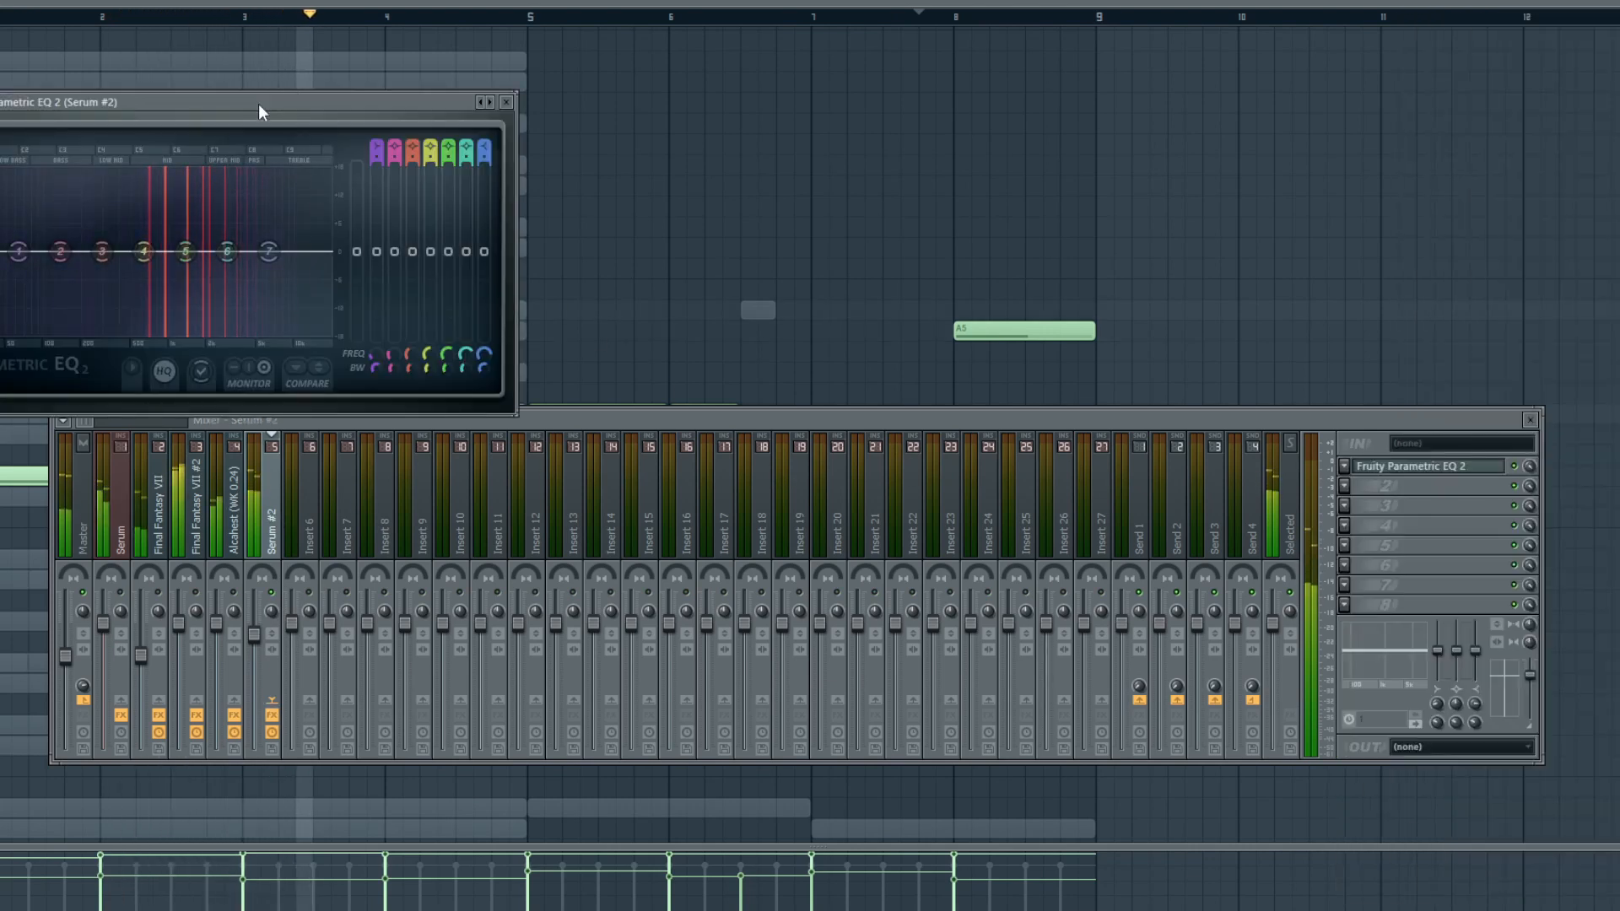
drag(258, 104, 837, 200)
- Lower the highs with EQ band 7 and cut the low end with a steep high-pass on band 1
mouse_move(846, 347)
mouse_down()
mouse_move(816, 375)
mouse_move(836, 375)
mouse_up()
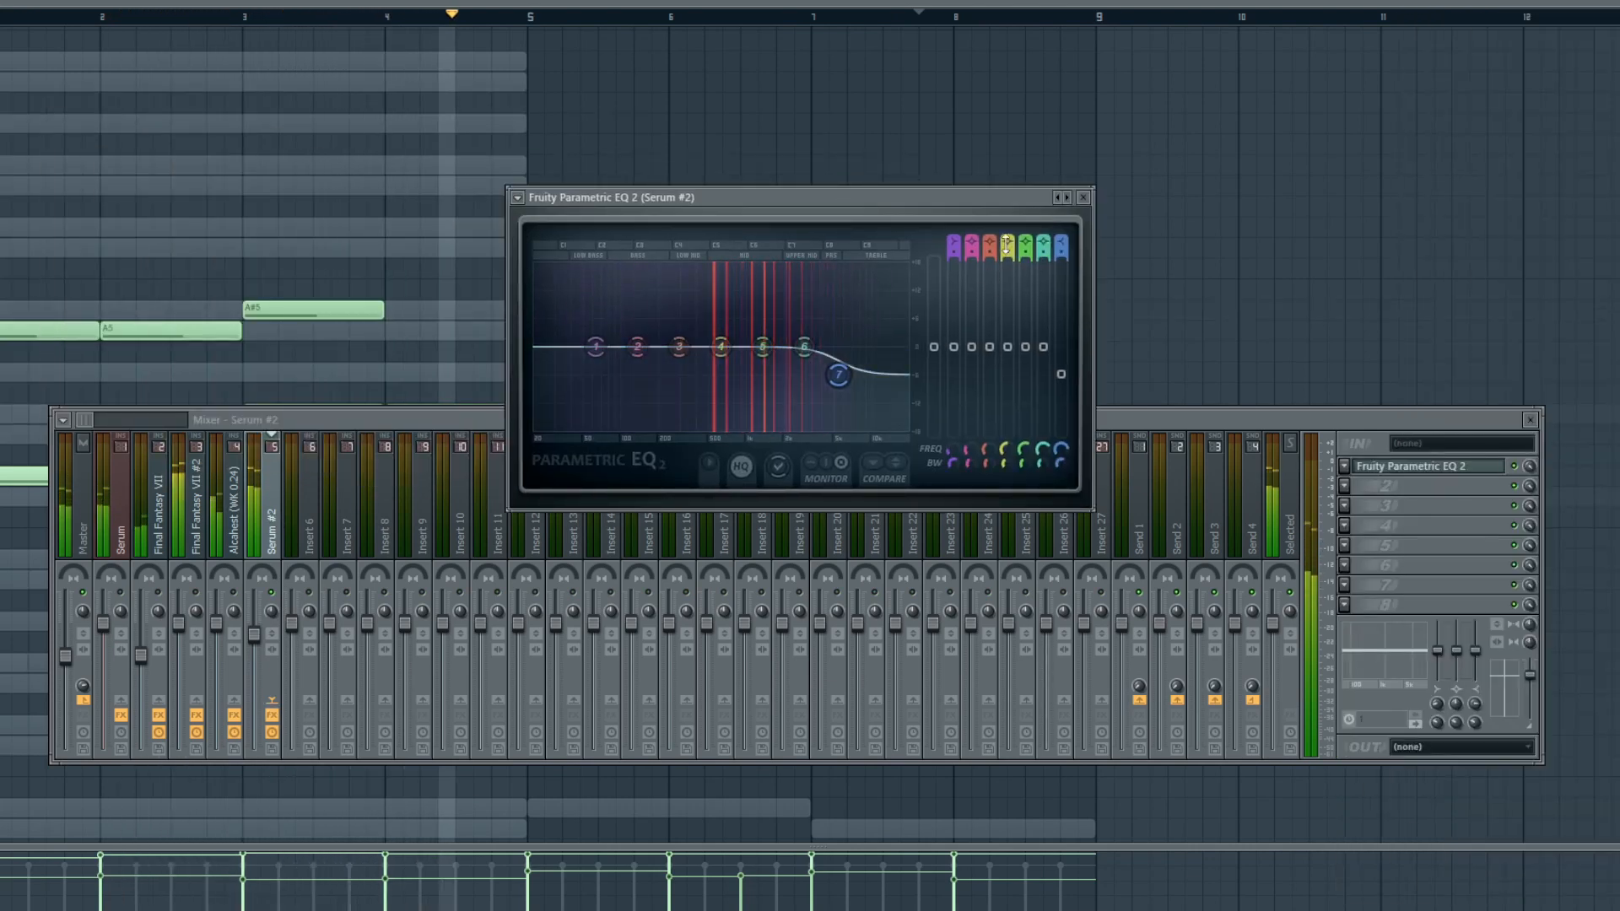
drag(954, 243, 954, 252)
drag(595, 346, 662, 346)
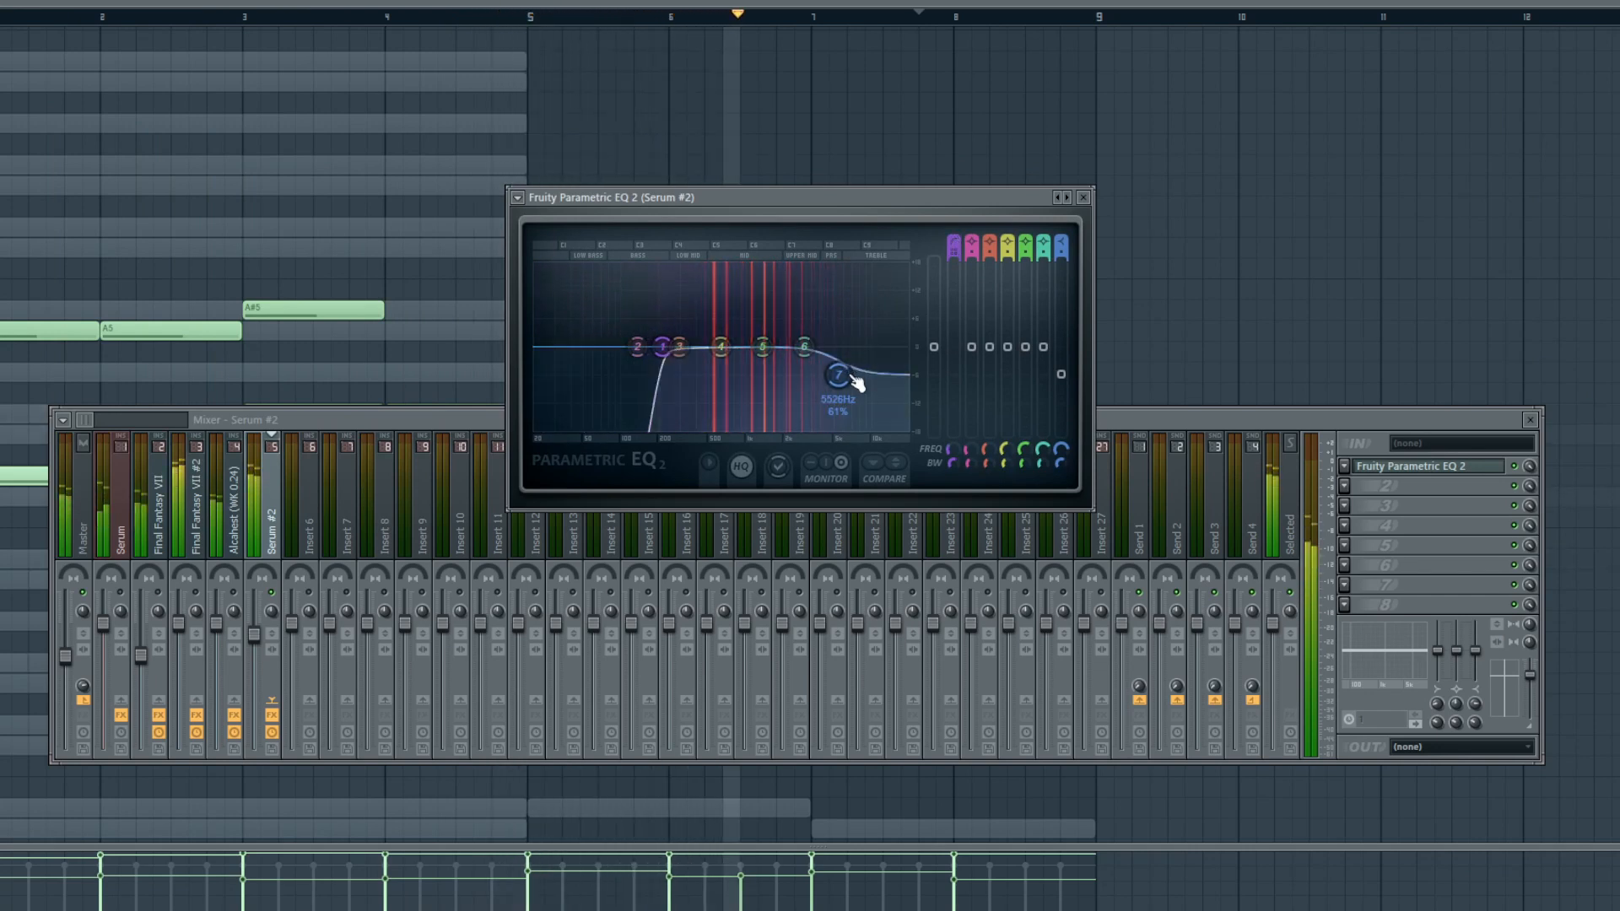
- Roll off the highs with a low-pass on band 7 and make band 5 a narrow, full-depth notch in the upper mids
drag(838, 375, 798, 268)
scroll(835, 346, down, 3)
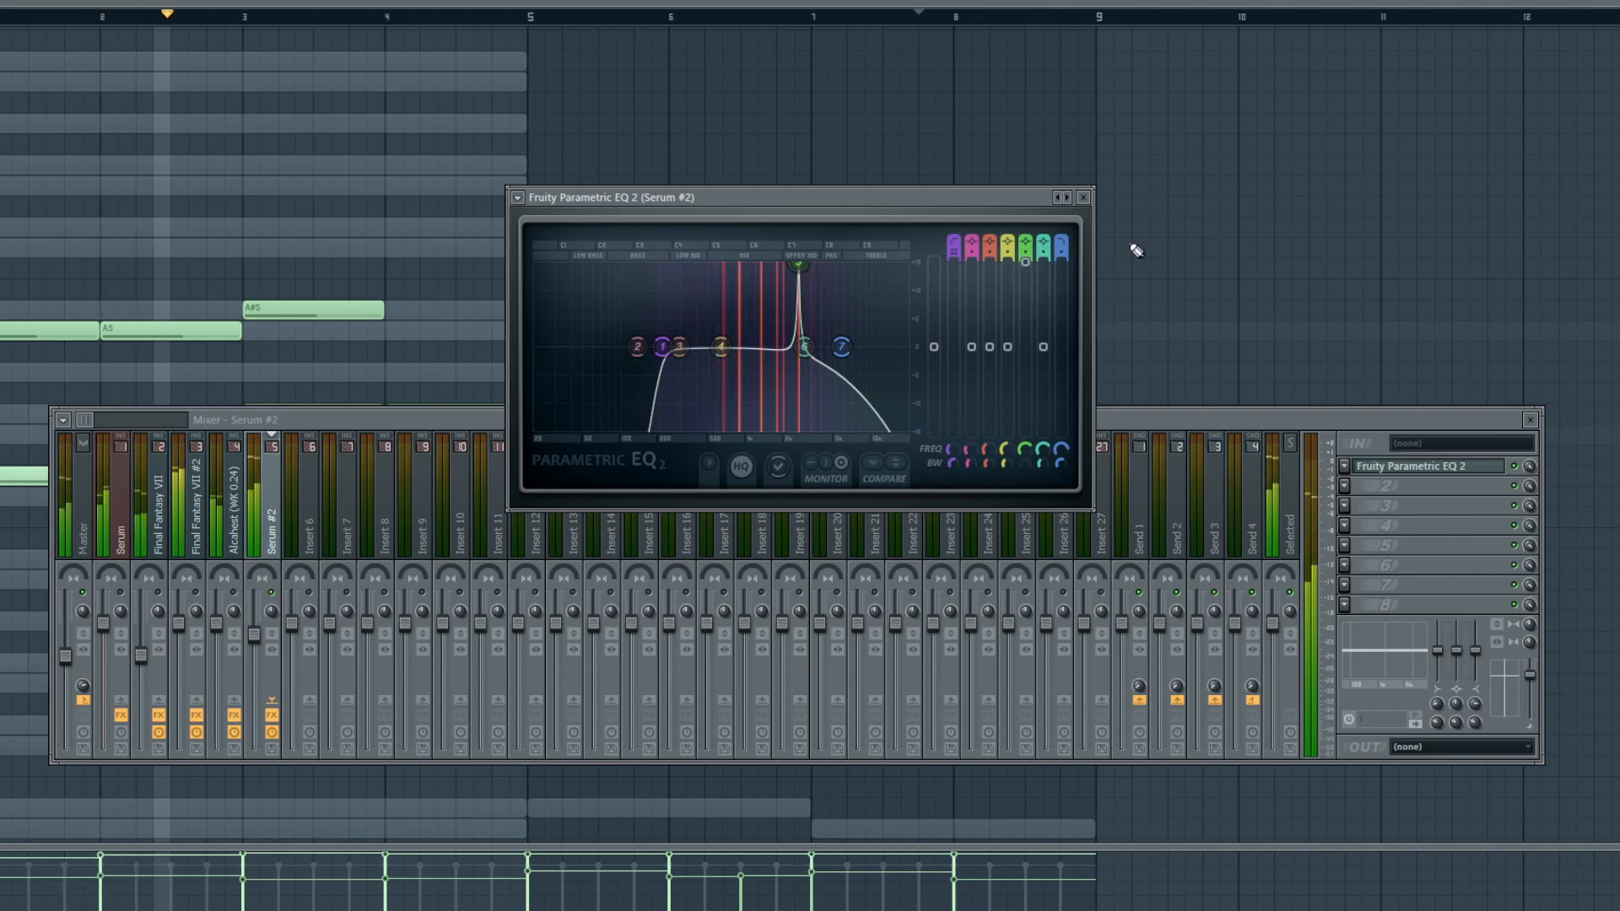
drag(1026, 262, 1025, 431)
- Cut band 4 at 2073 Hz with a 10% bandwidth, then close the equalizer and mixer
drag(719, 358, 784, 268)
drag(1008, 268, 1007, 382)
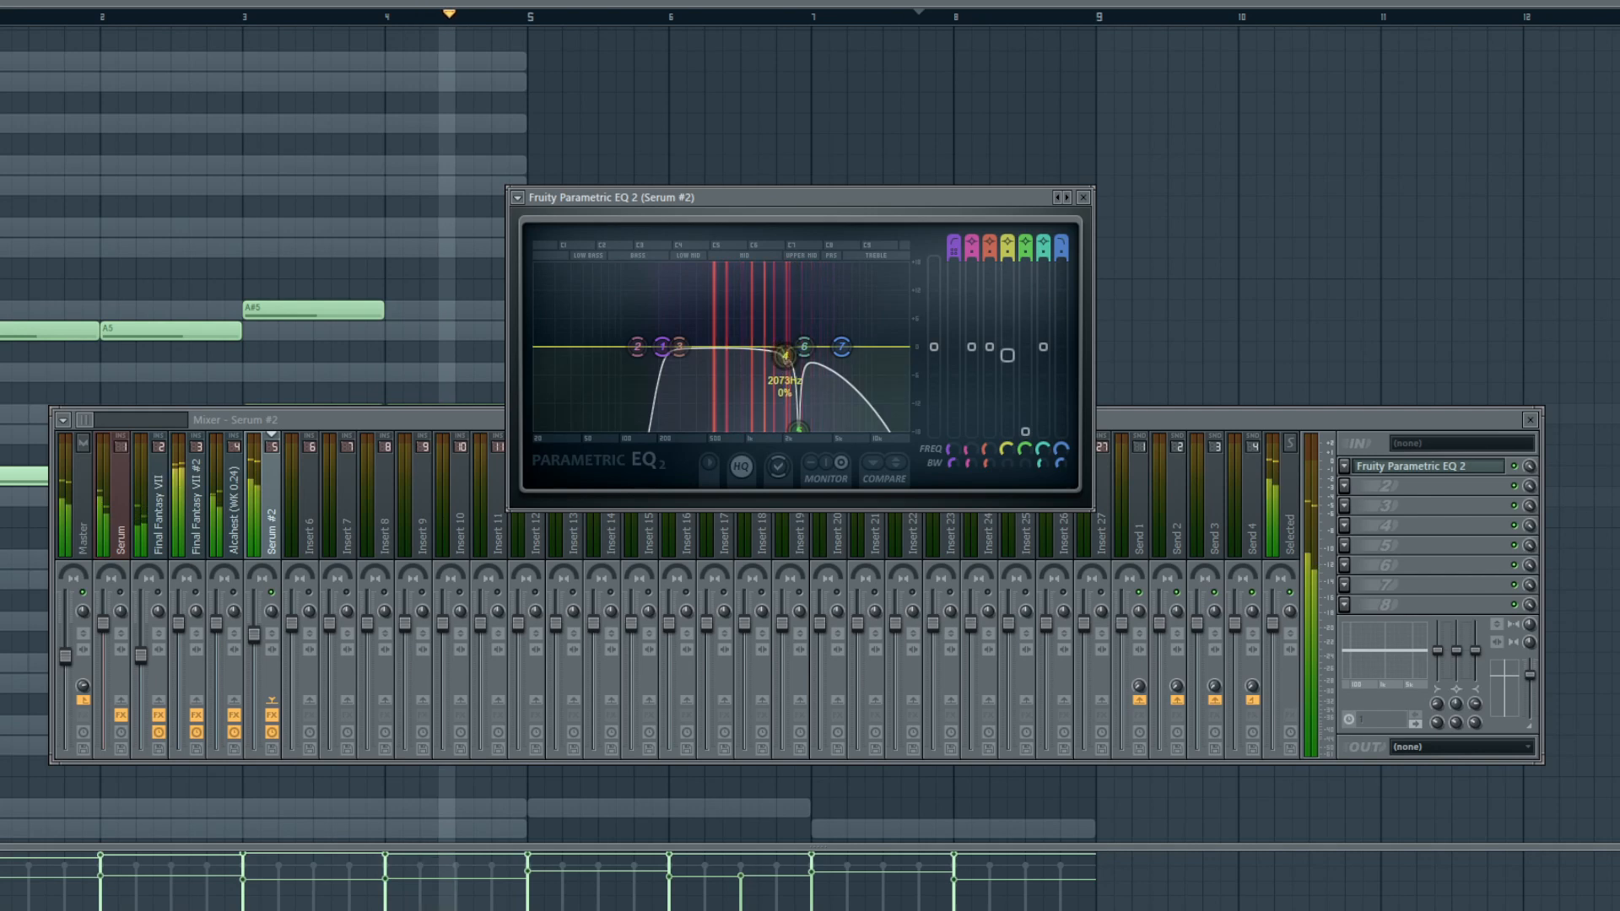
drag(794, 403, 794, 407)
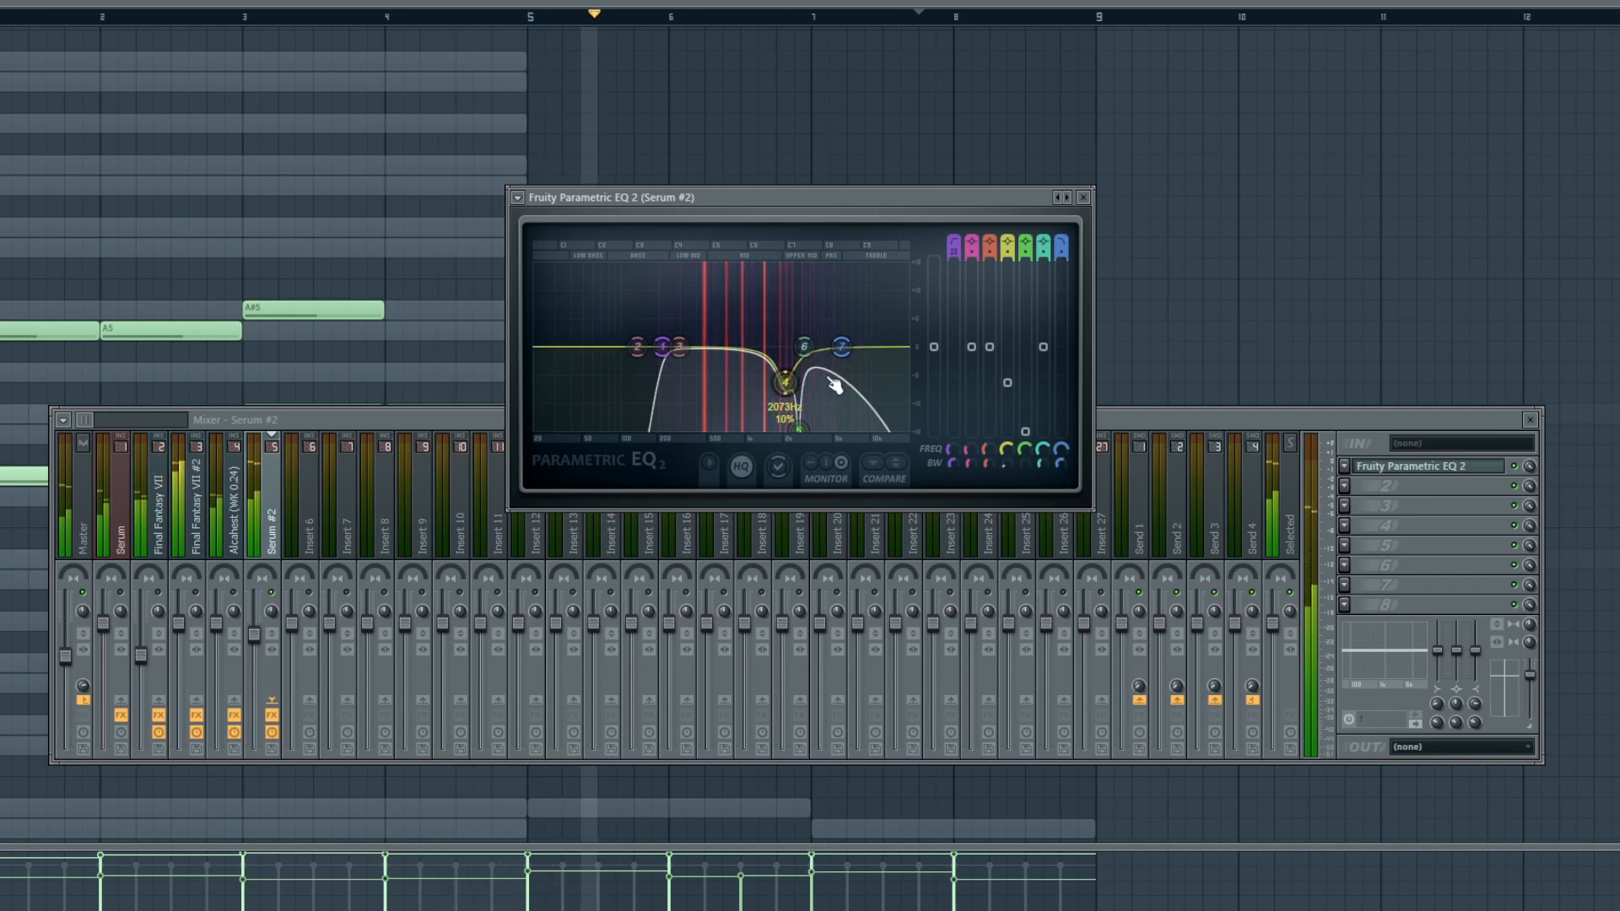
click(1083, 196)
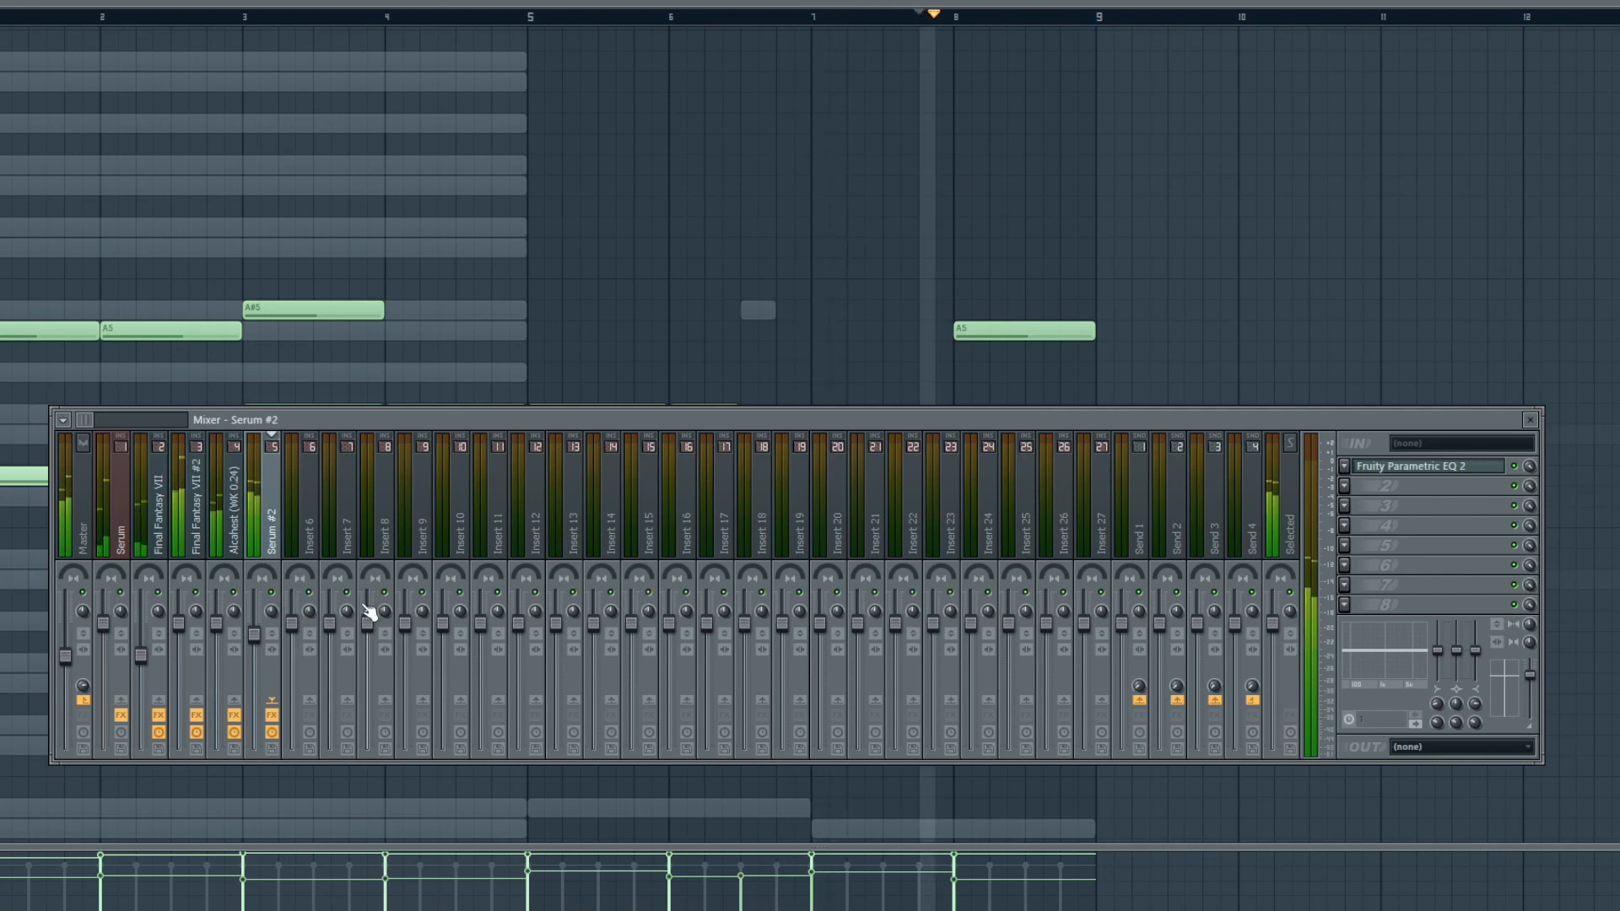
key(F9)
key(space)
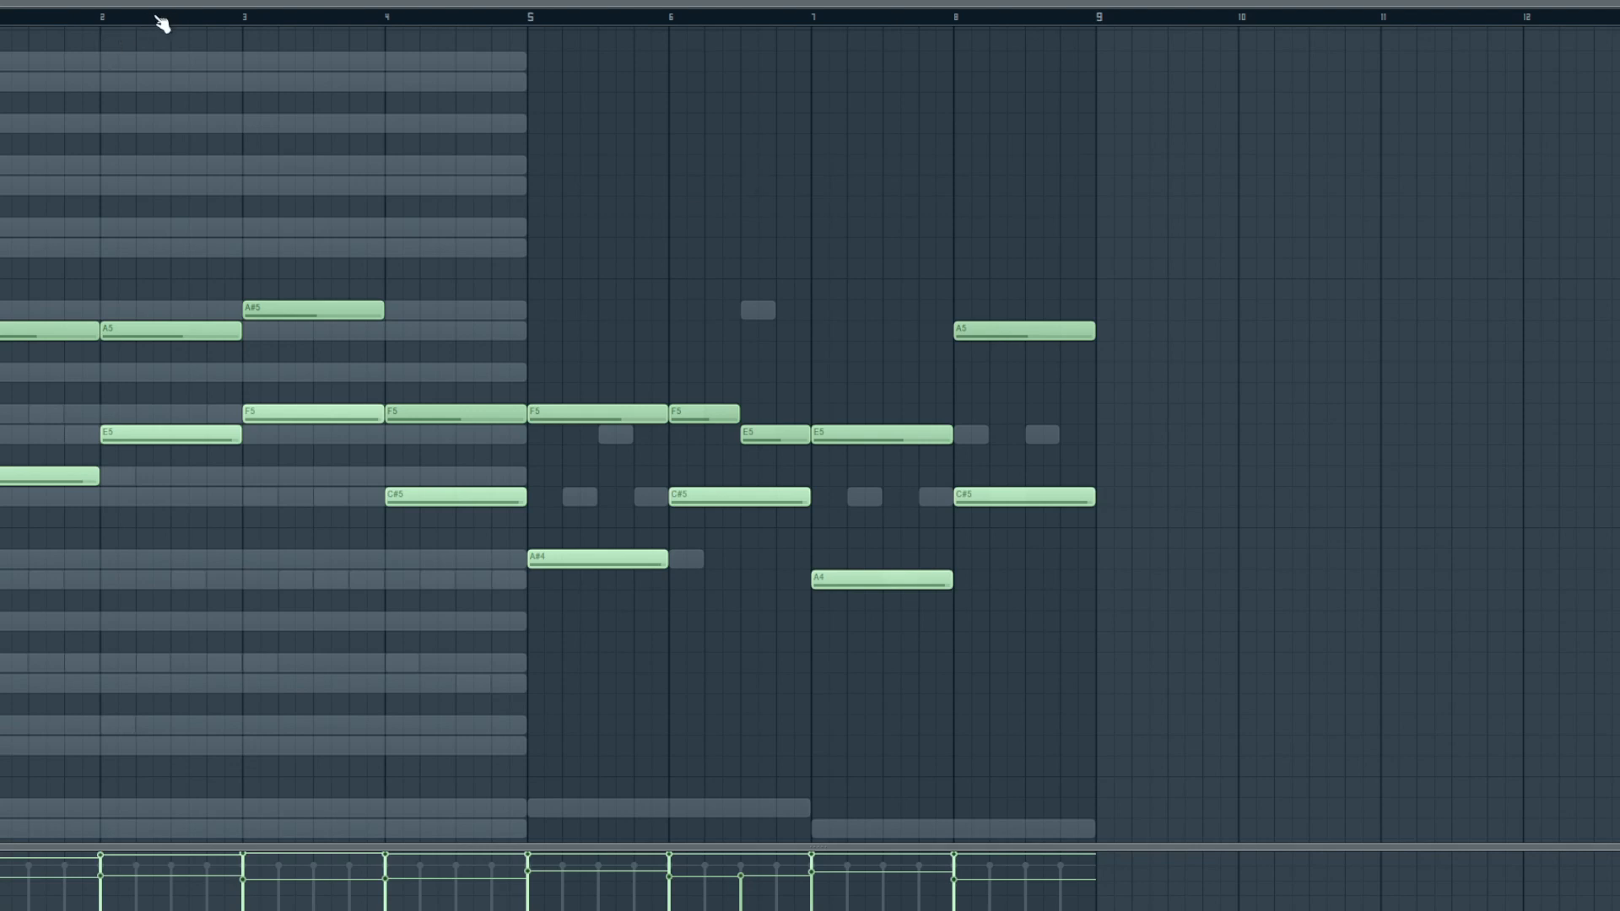
- Show the channel rack and play Pattern 1 back with all its instruments
key(F6)
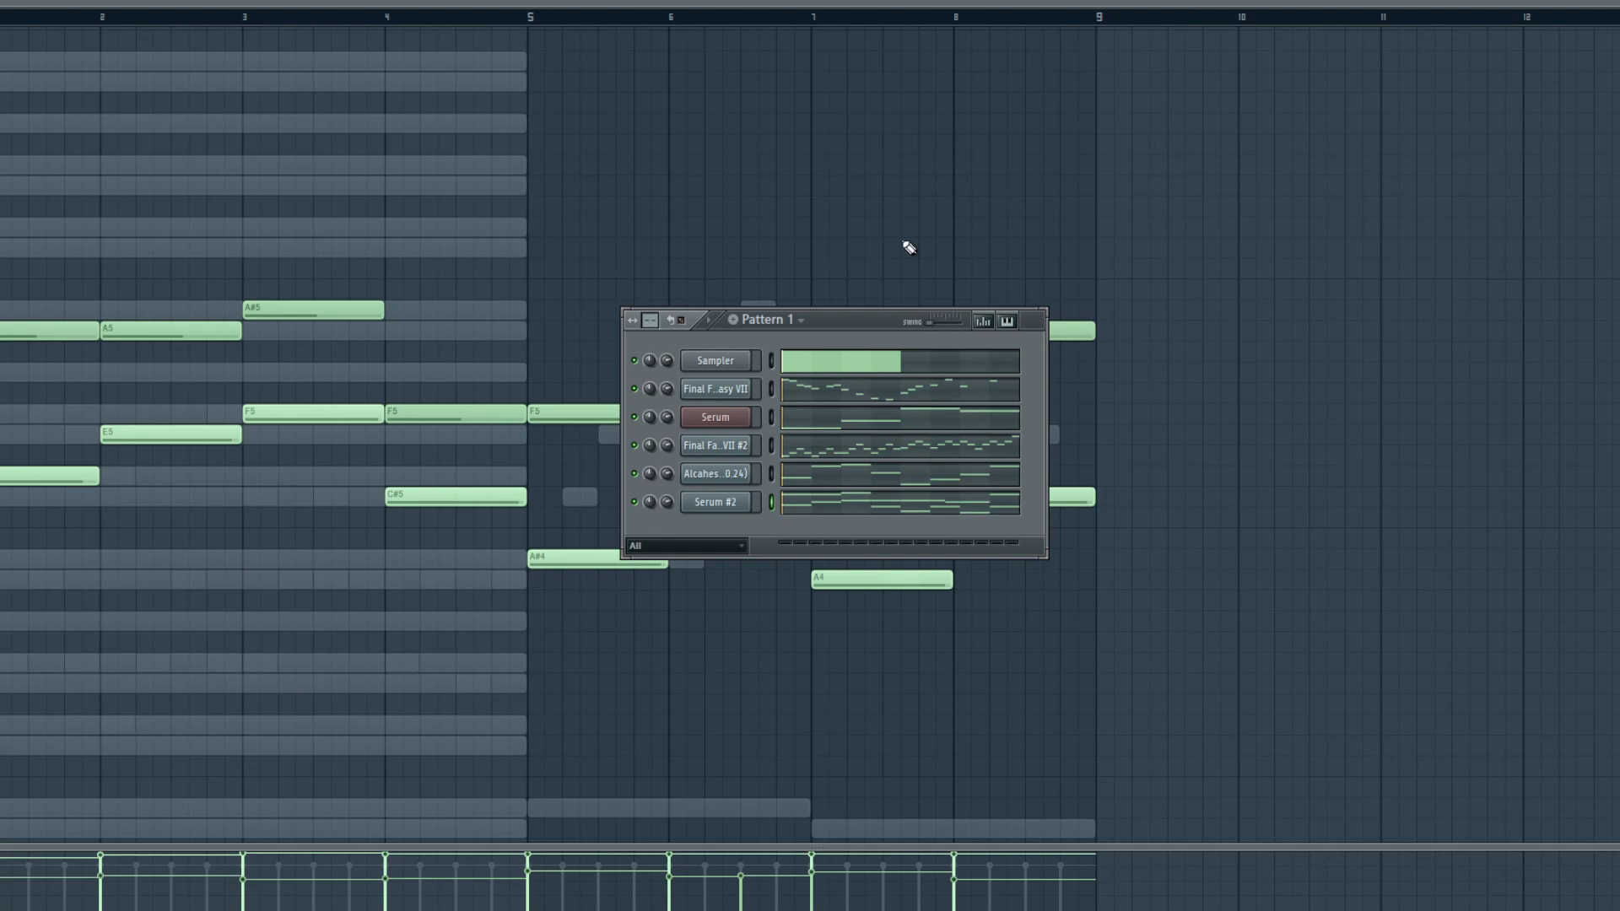
key(space)
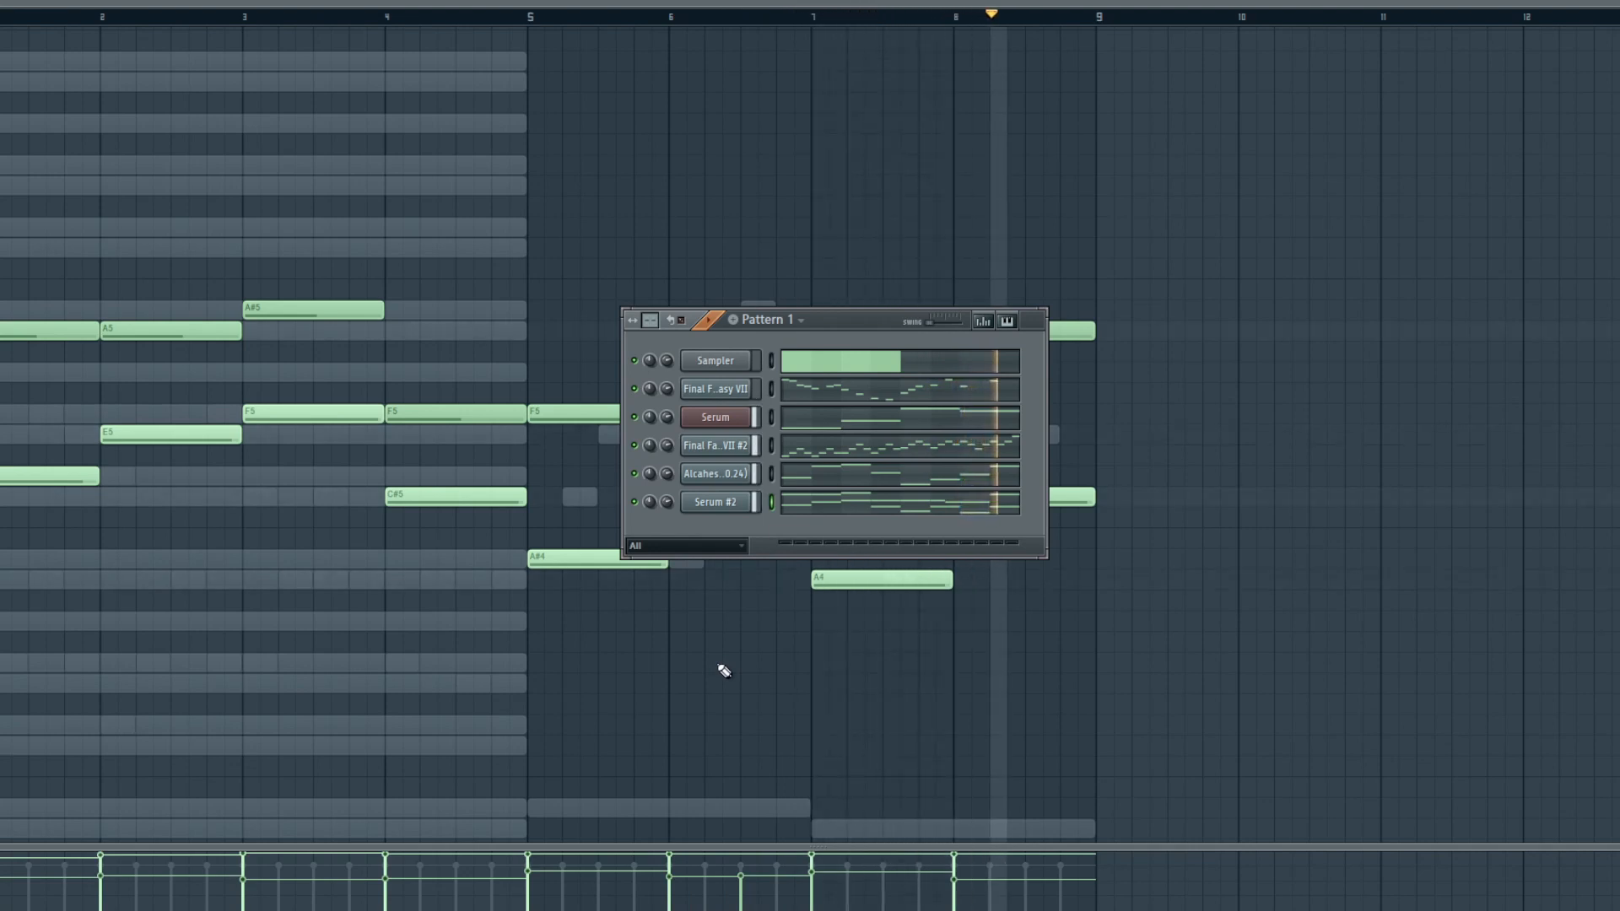
key(space)
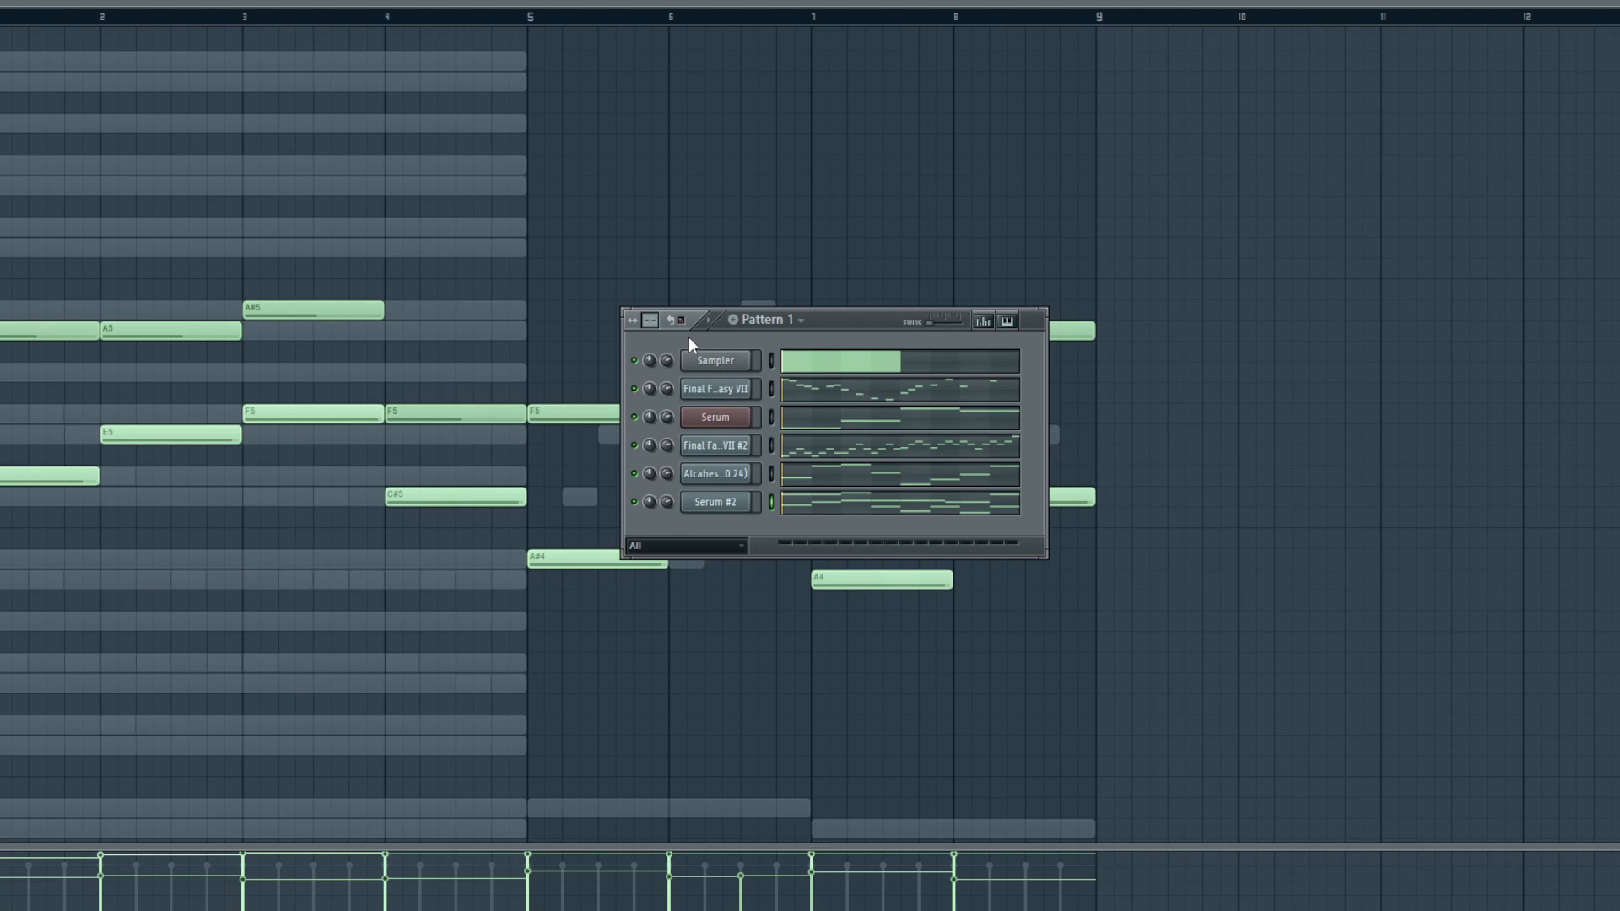
- Create an empty Pattern 2 with its default name and add a DSK Overture instrument channel
click(734, 323)
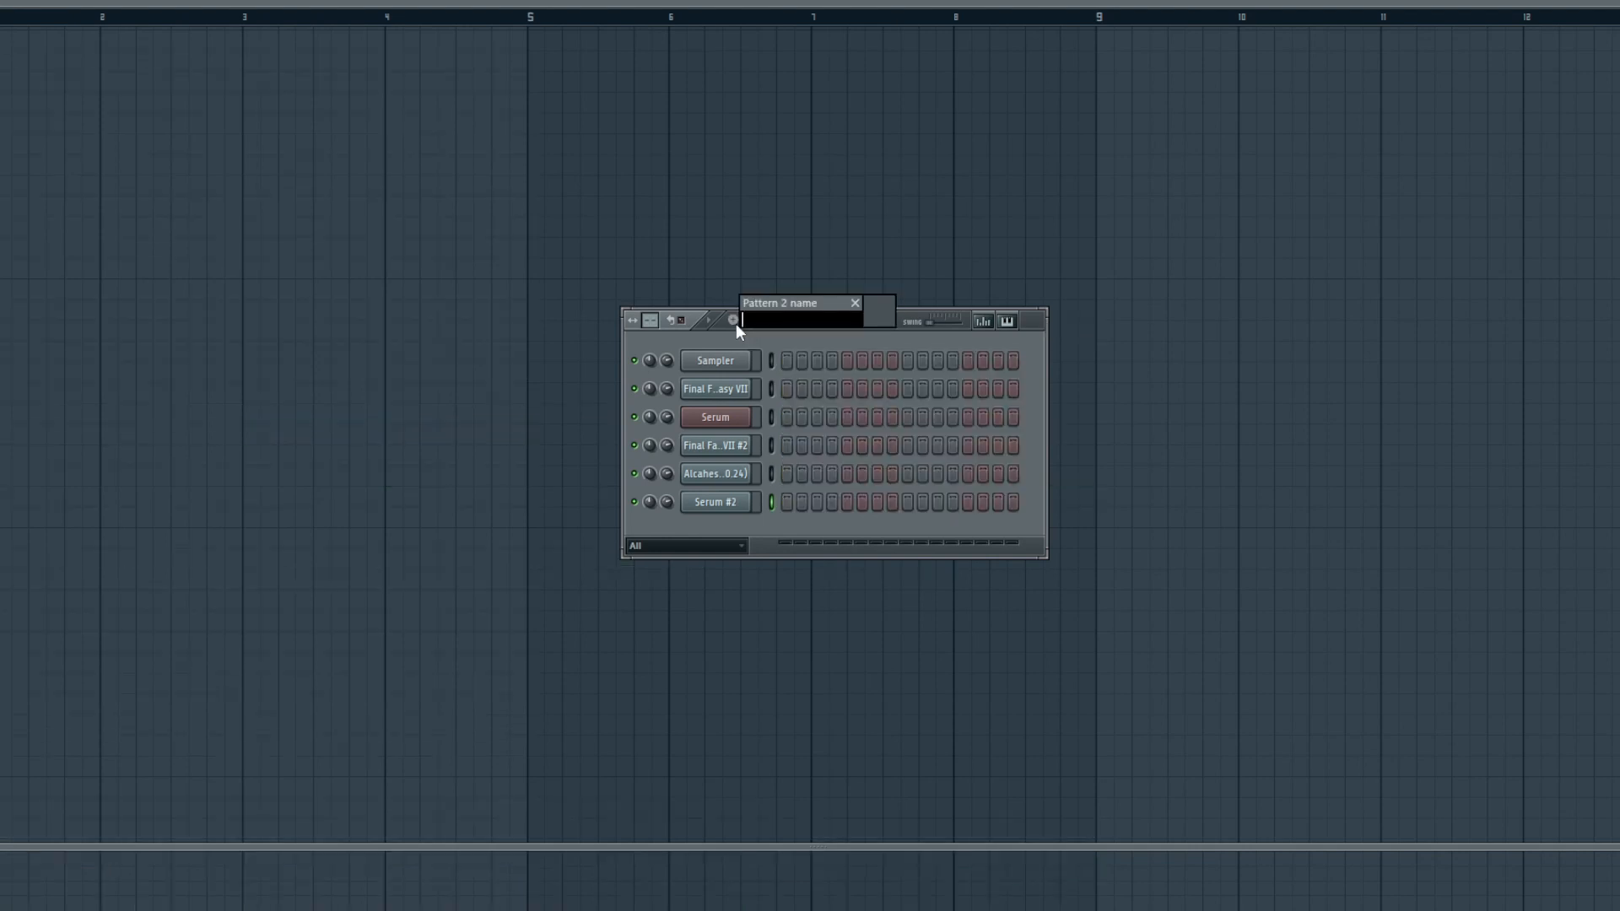
click(857, 304)
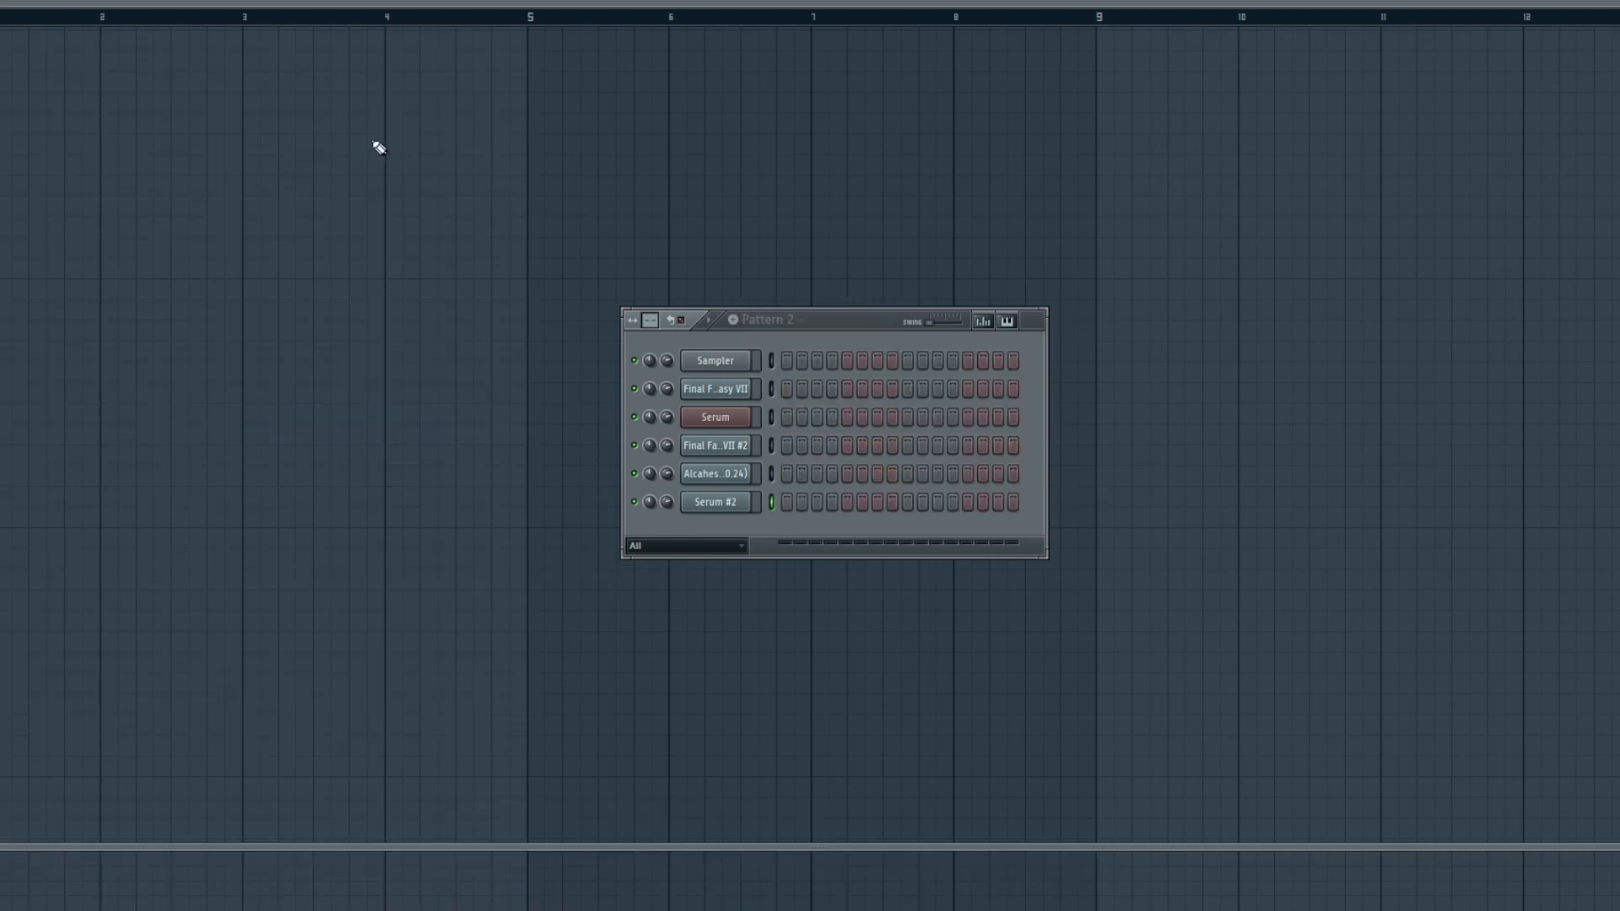
click(329, 4)
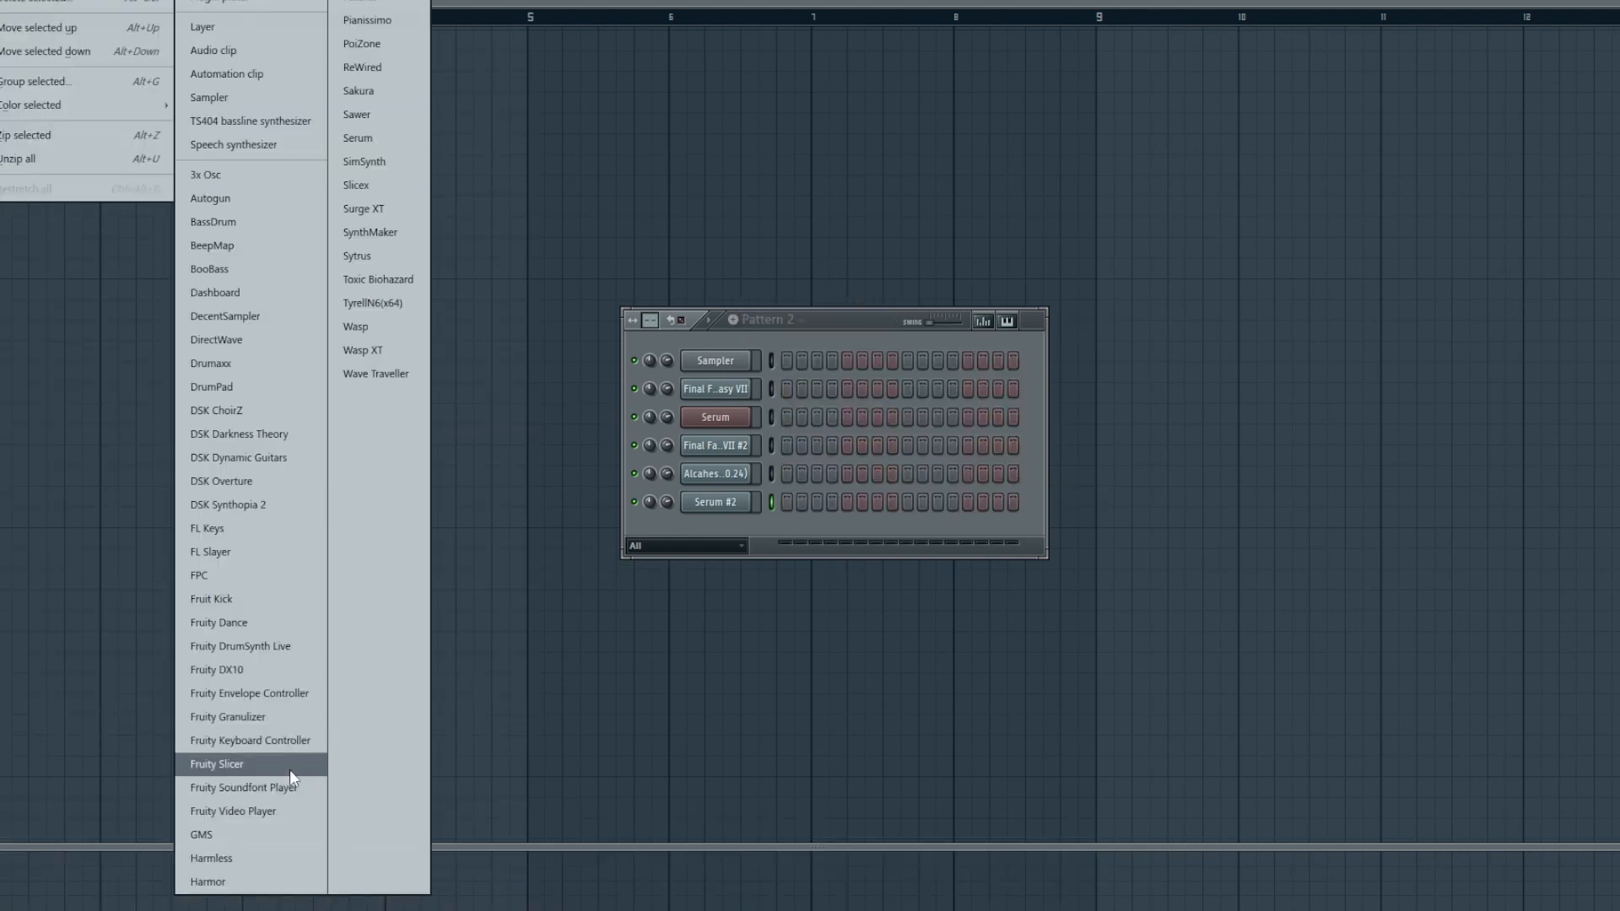
click(248, 488)
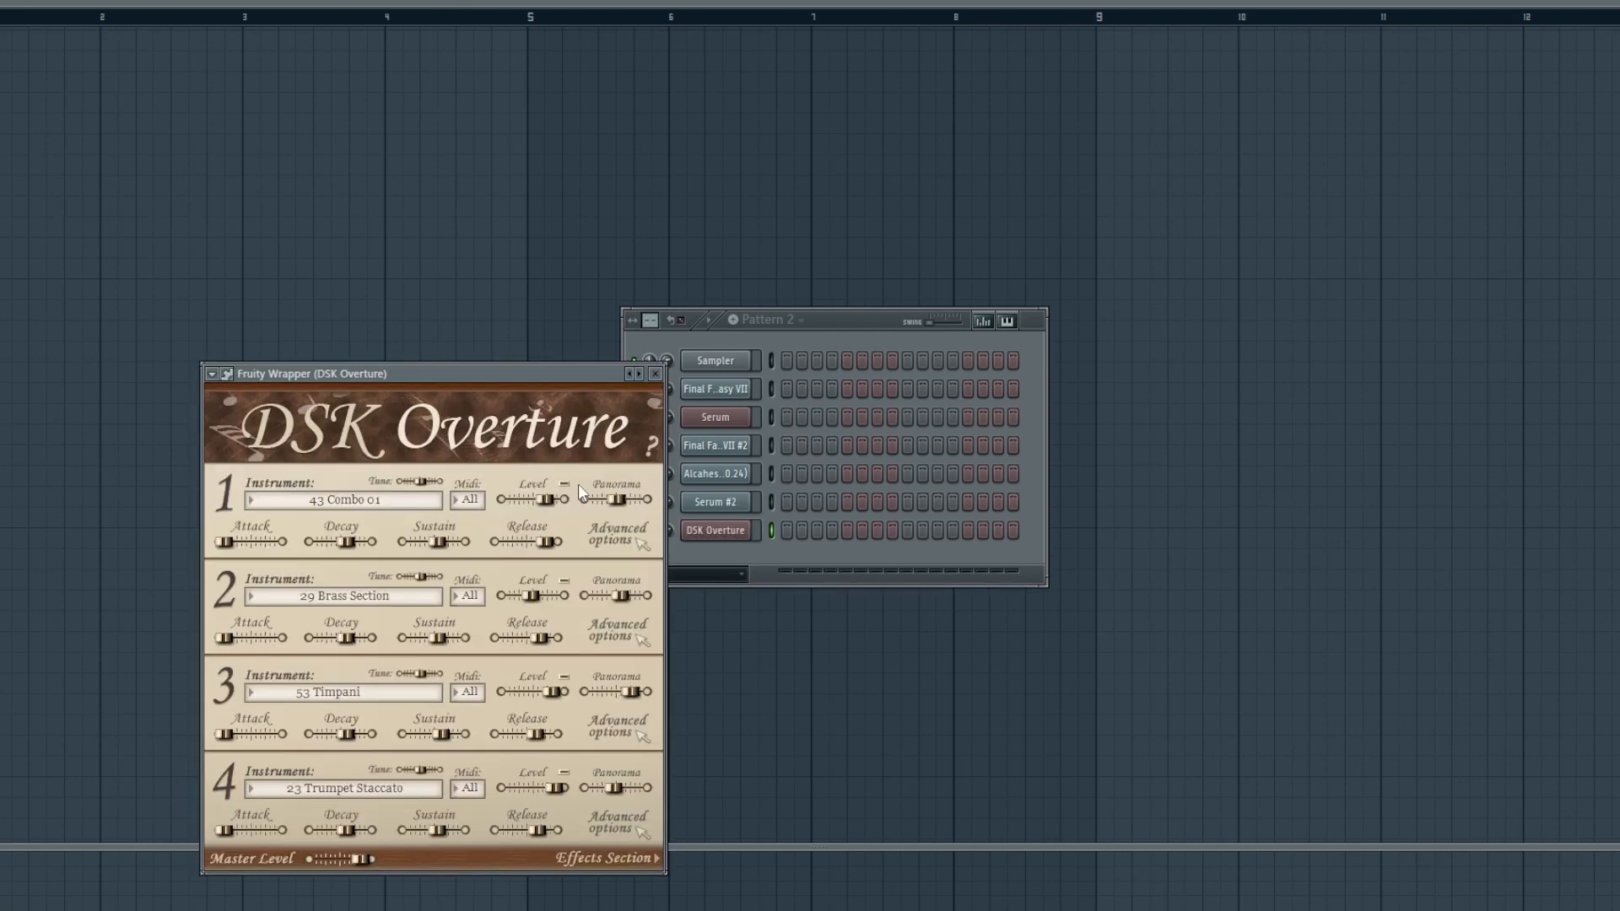
drag(442, 373, 867, 275)
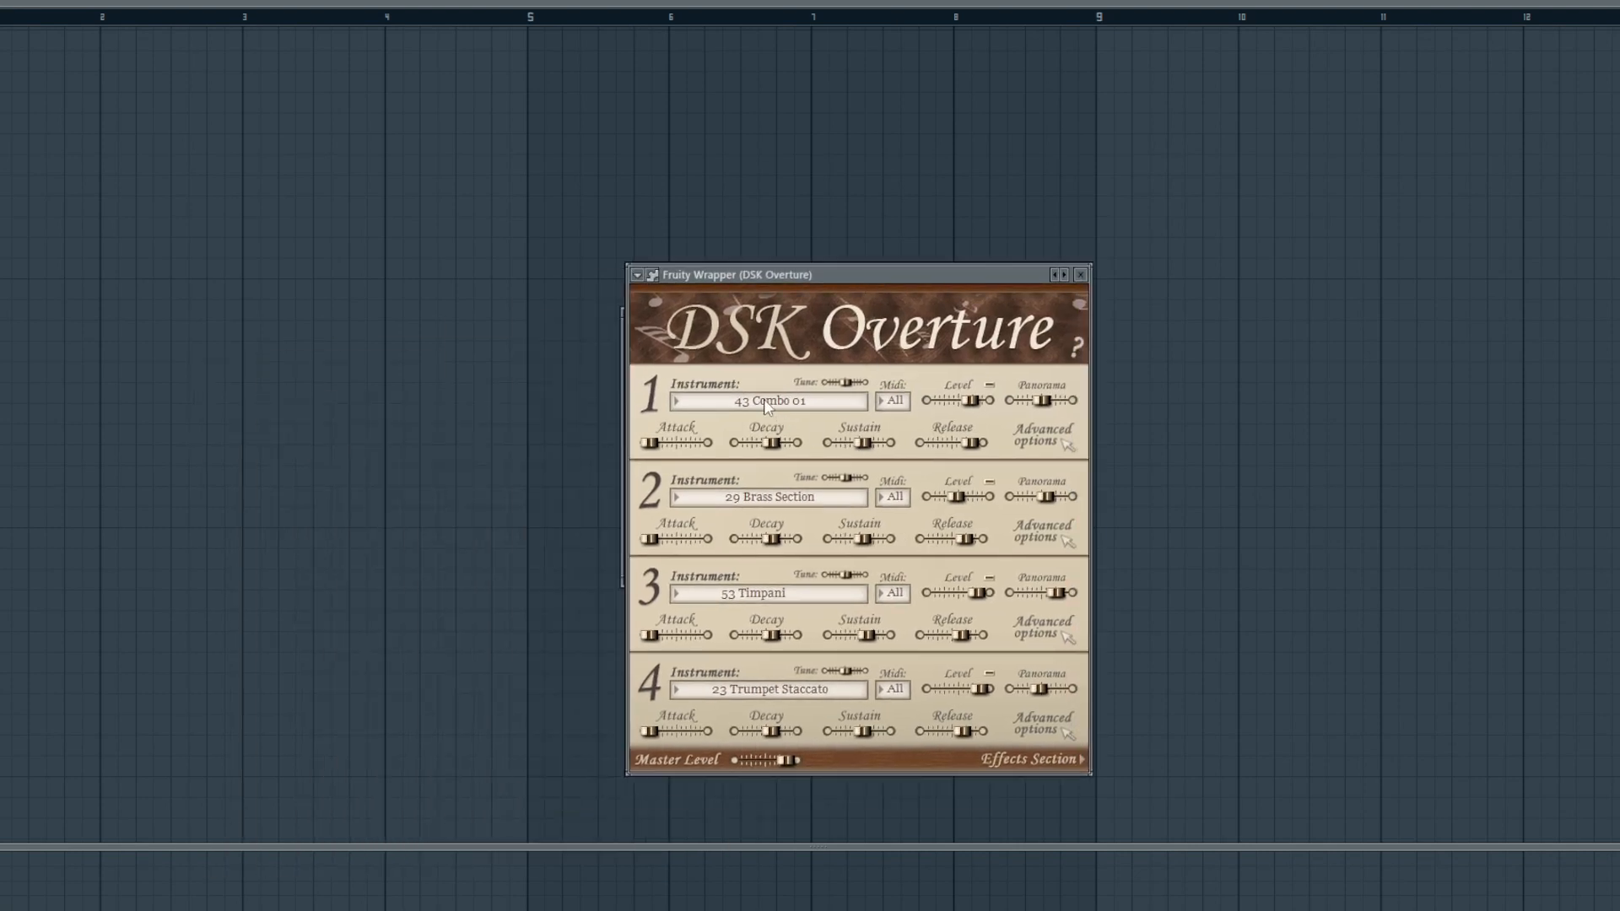
- Set DSK Overture's layers 2, 3 and 4 to the empty layer and layer 1 to 39 String Section F
click(796, 496)
click(1059, 719)
click(764, 594)
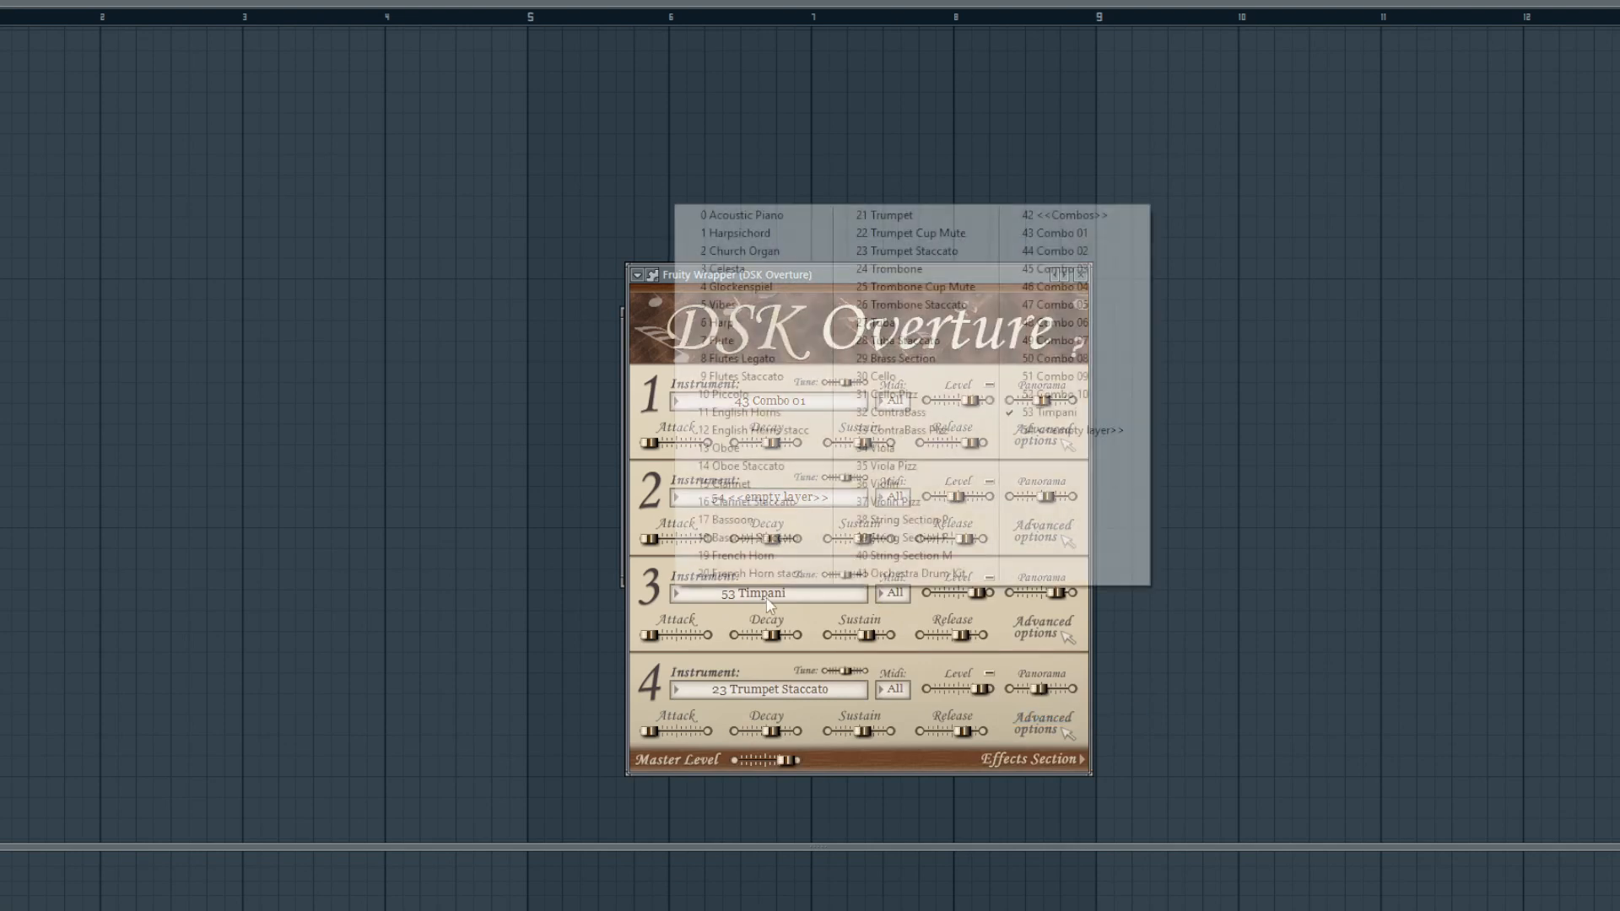
click(1059, 430)
click(774, 690)
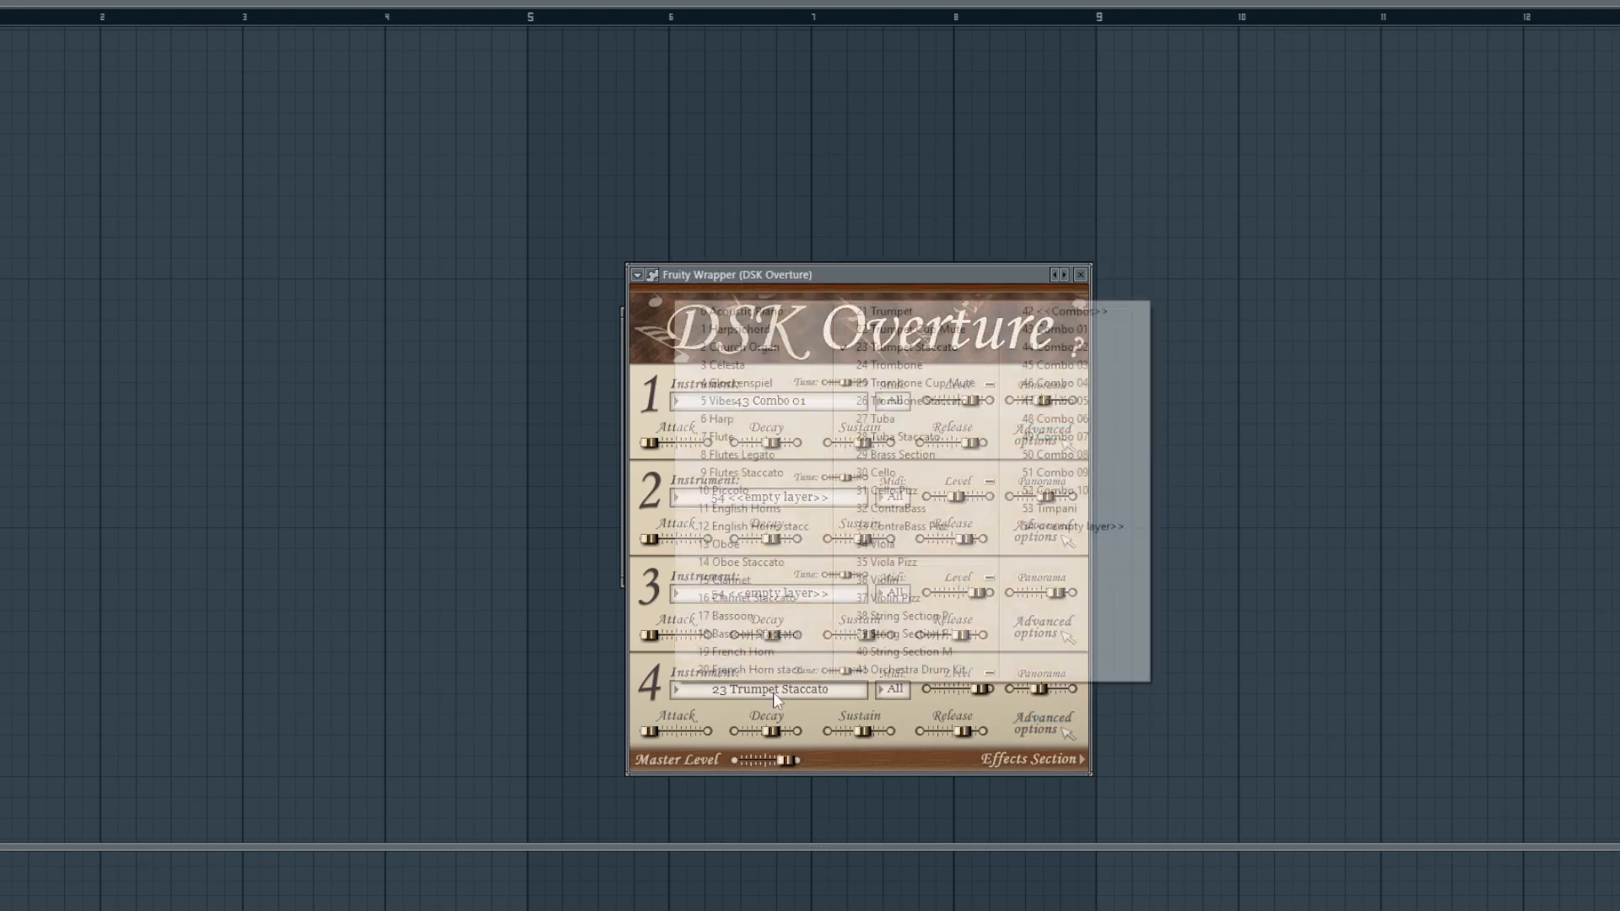
click(1065, 527)
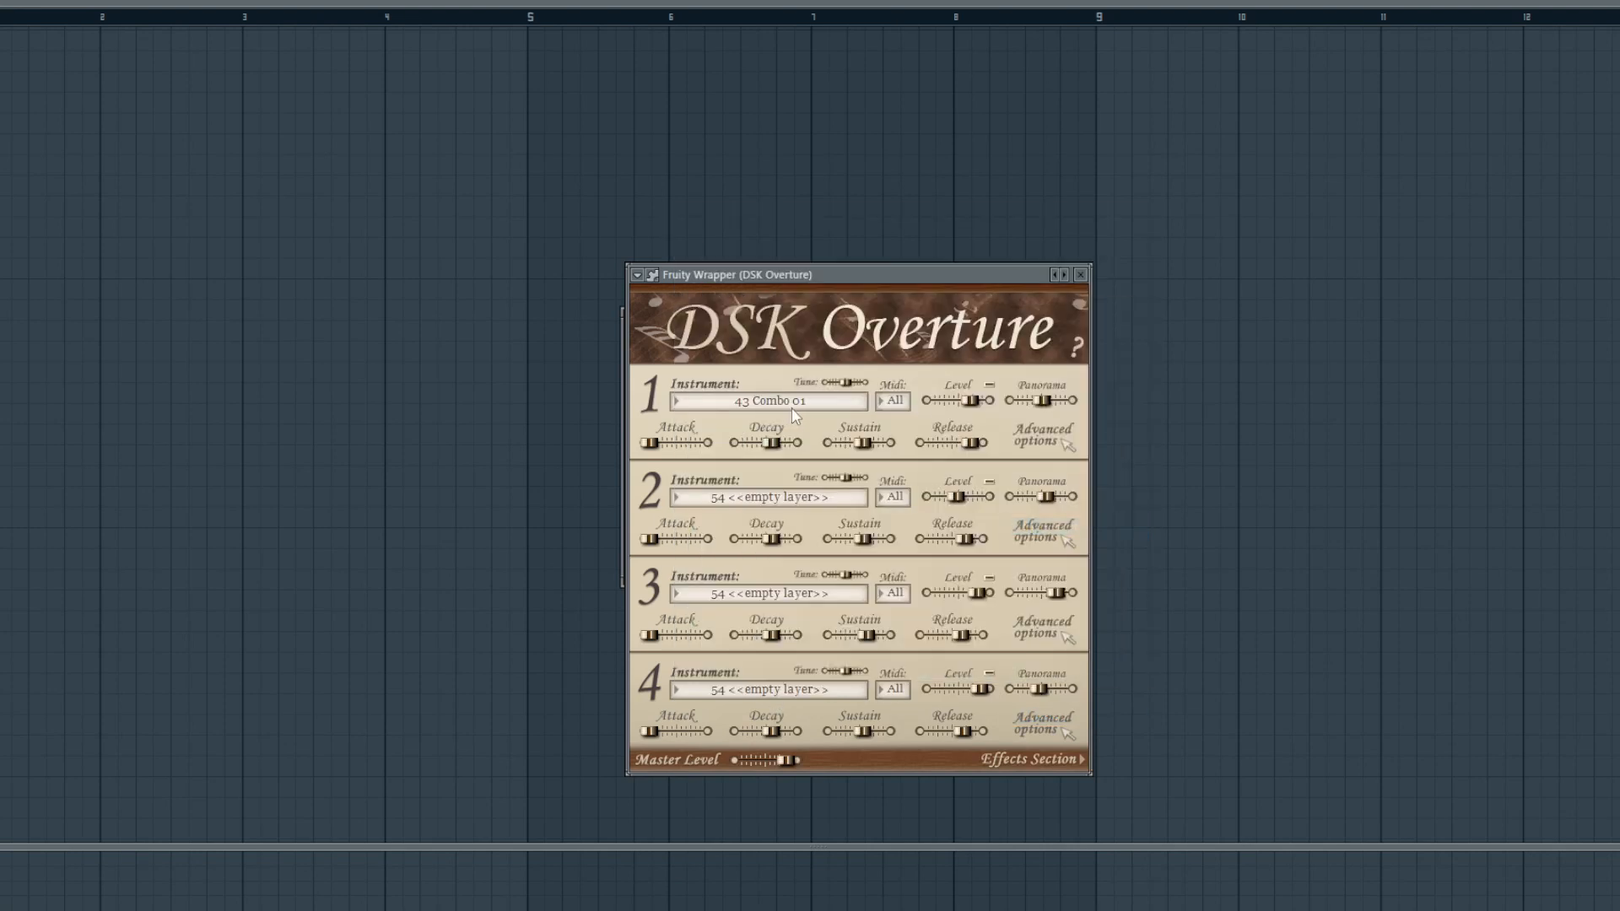
click(789, 408)
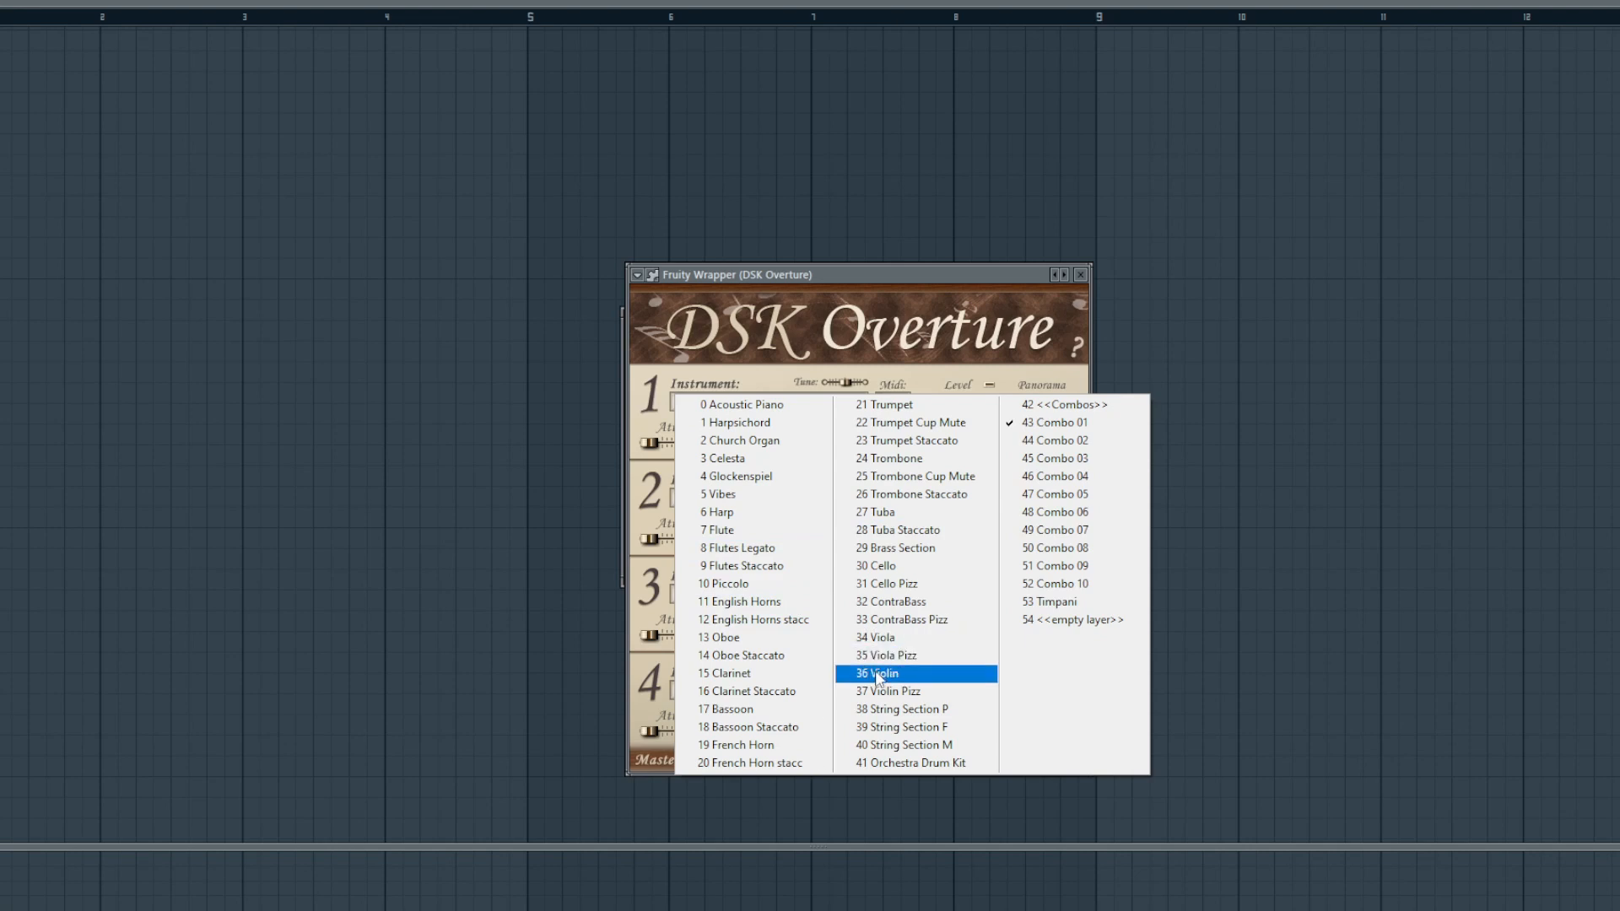
click(898, 727)
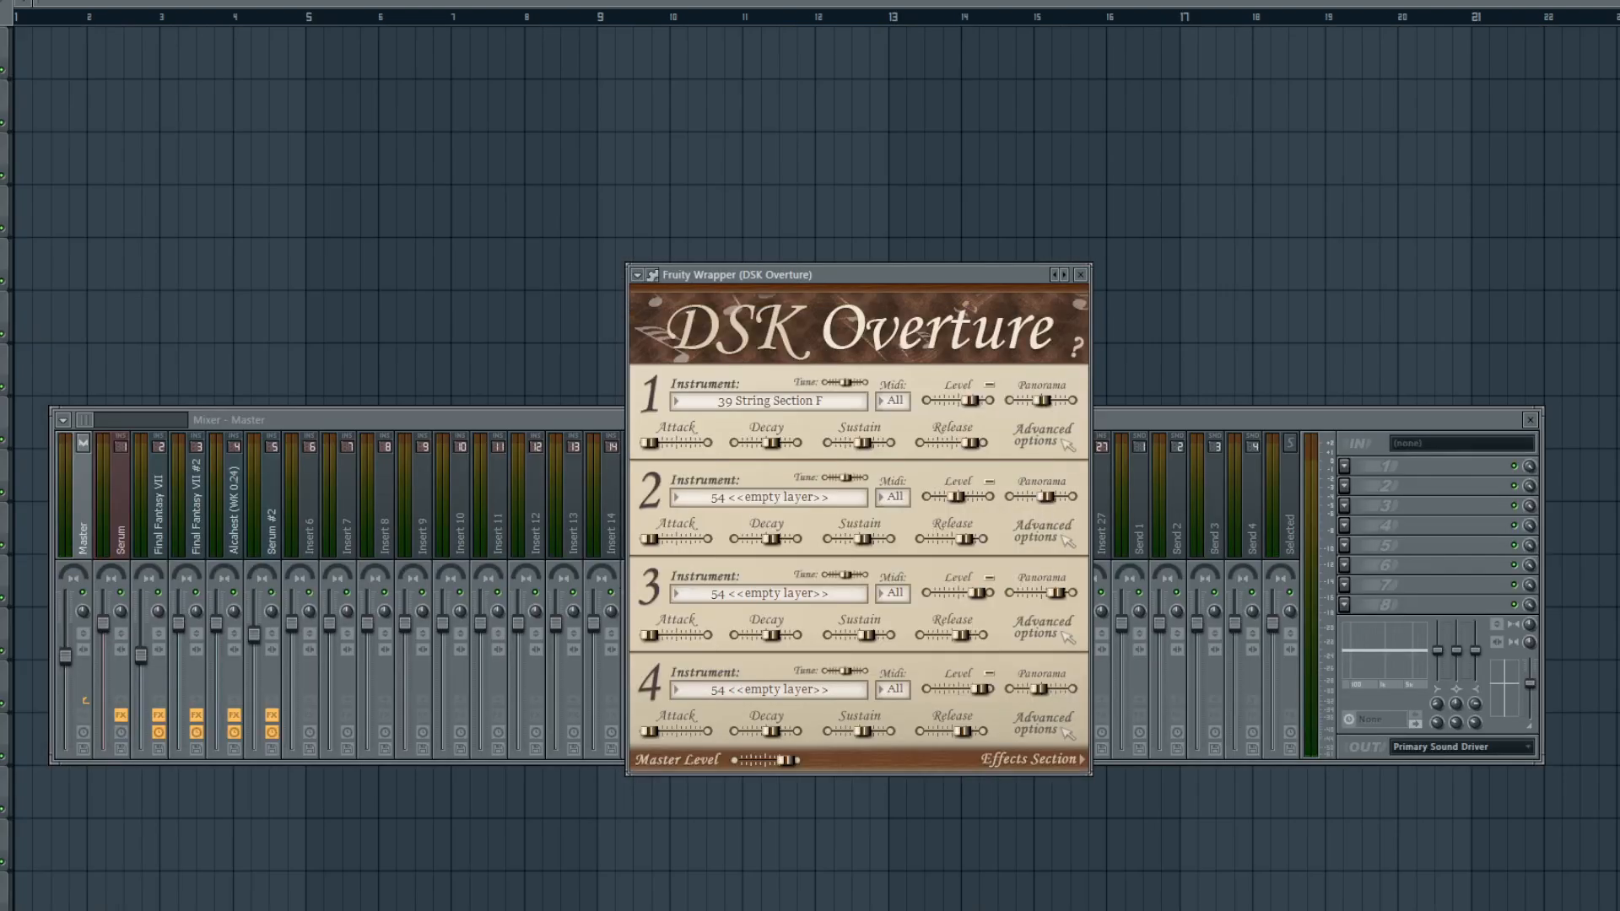
- Move the DSK Overture window away from the mixer's Insert 6 and link the instrument's channel to that track
drag(839, 272, 795, 235)
drag(926, 406, 911, 407)
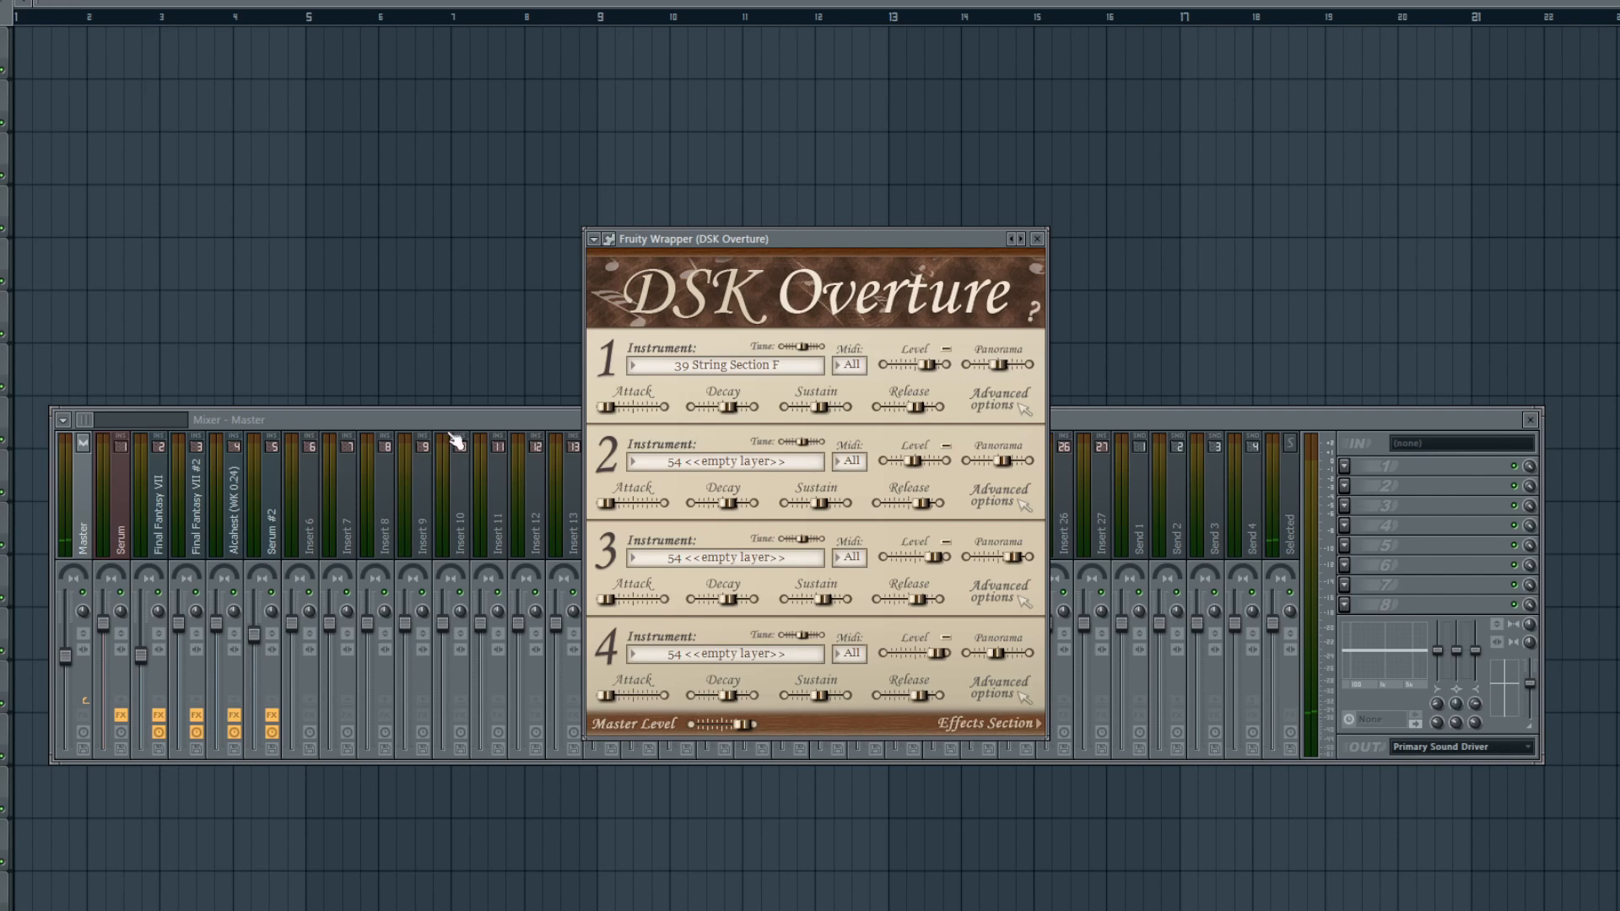
right_click(307, 525)
mouse_move(473, 519)
click(557, 521)
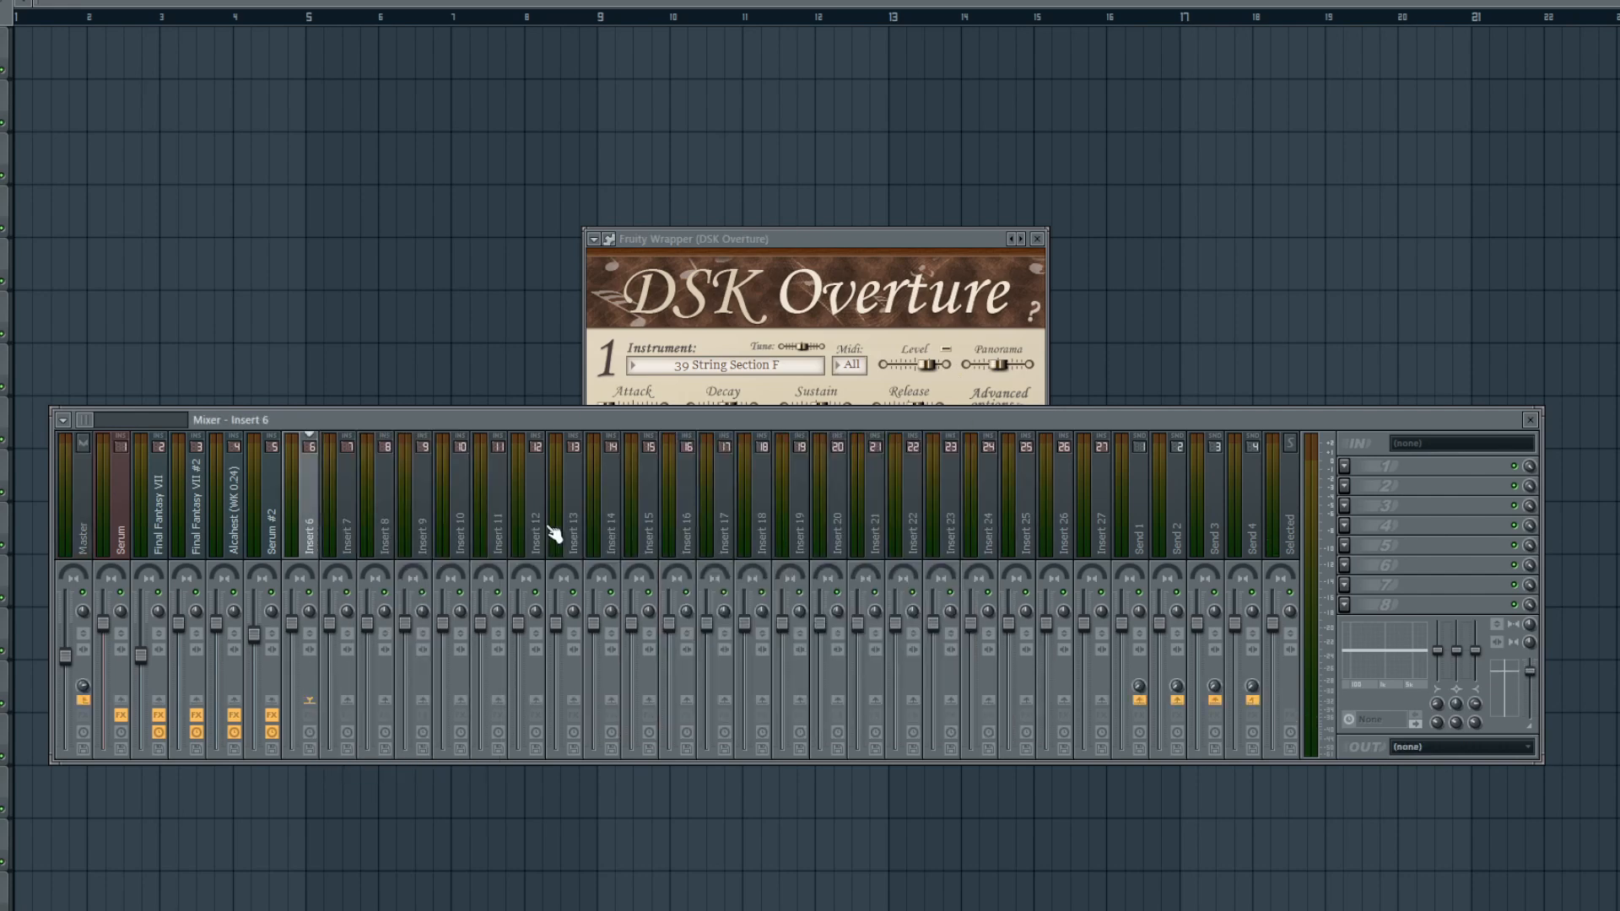
- Load Ravage Lite in the first effect slot of the DSK Overture track, set its drive to 34%, and close it
click(1345, 466)
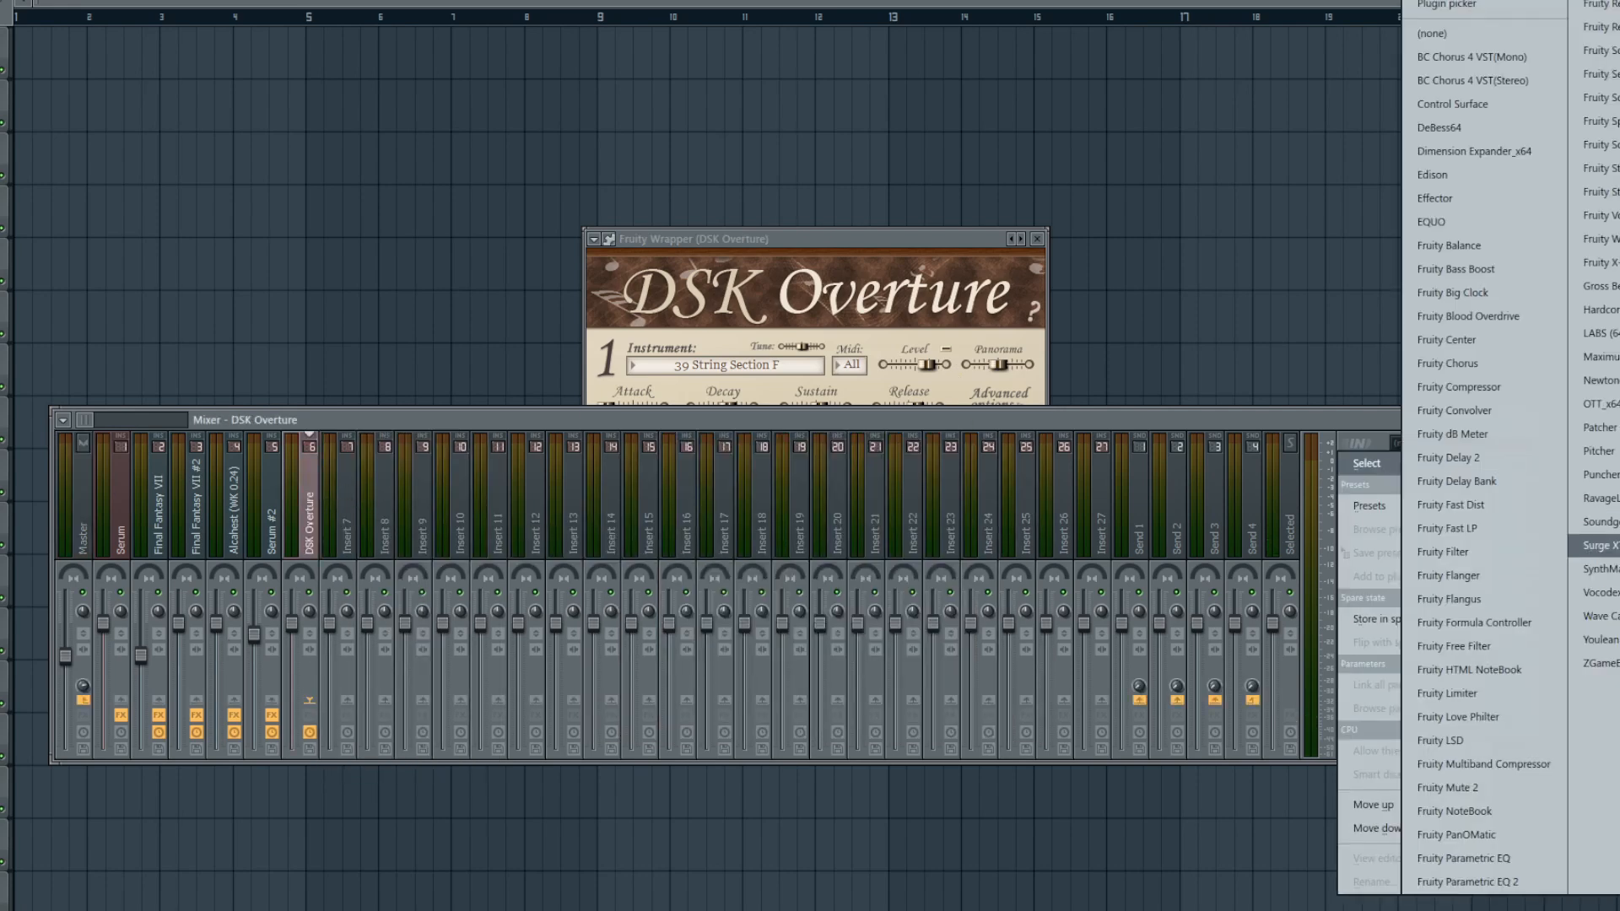
click(1600, 498)
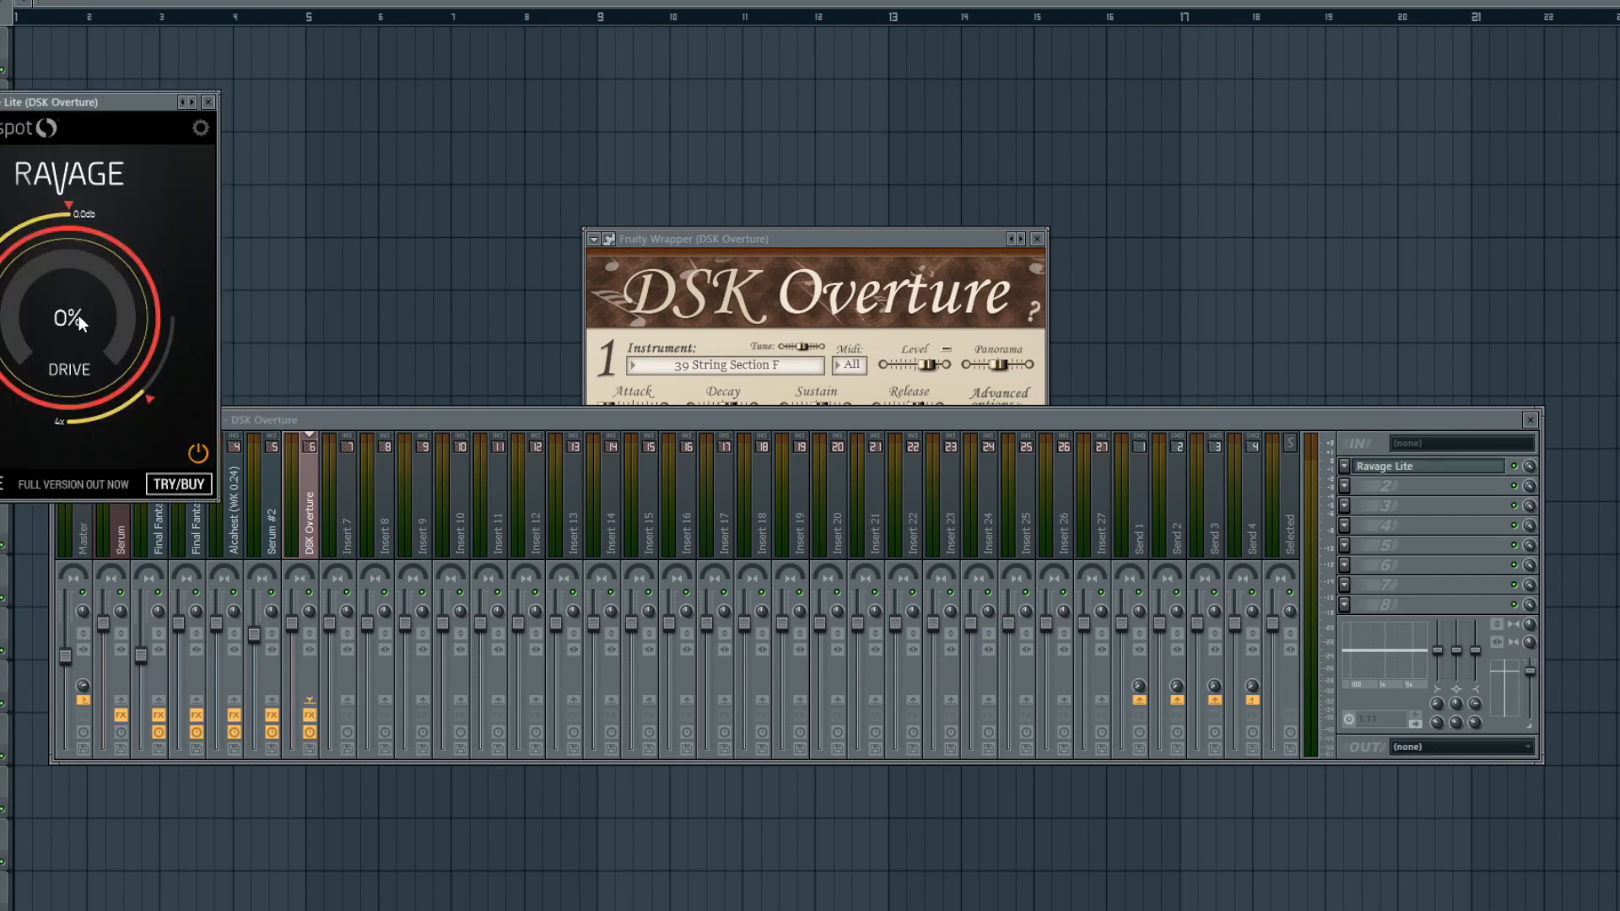
drag(79, 316, 69, 272)
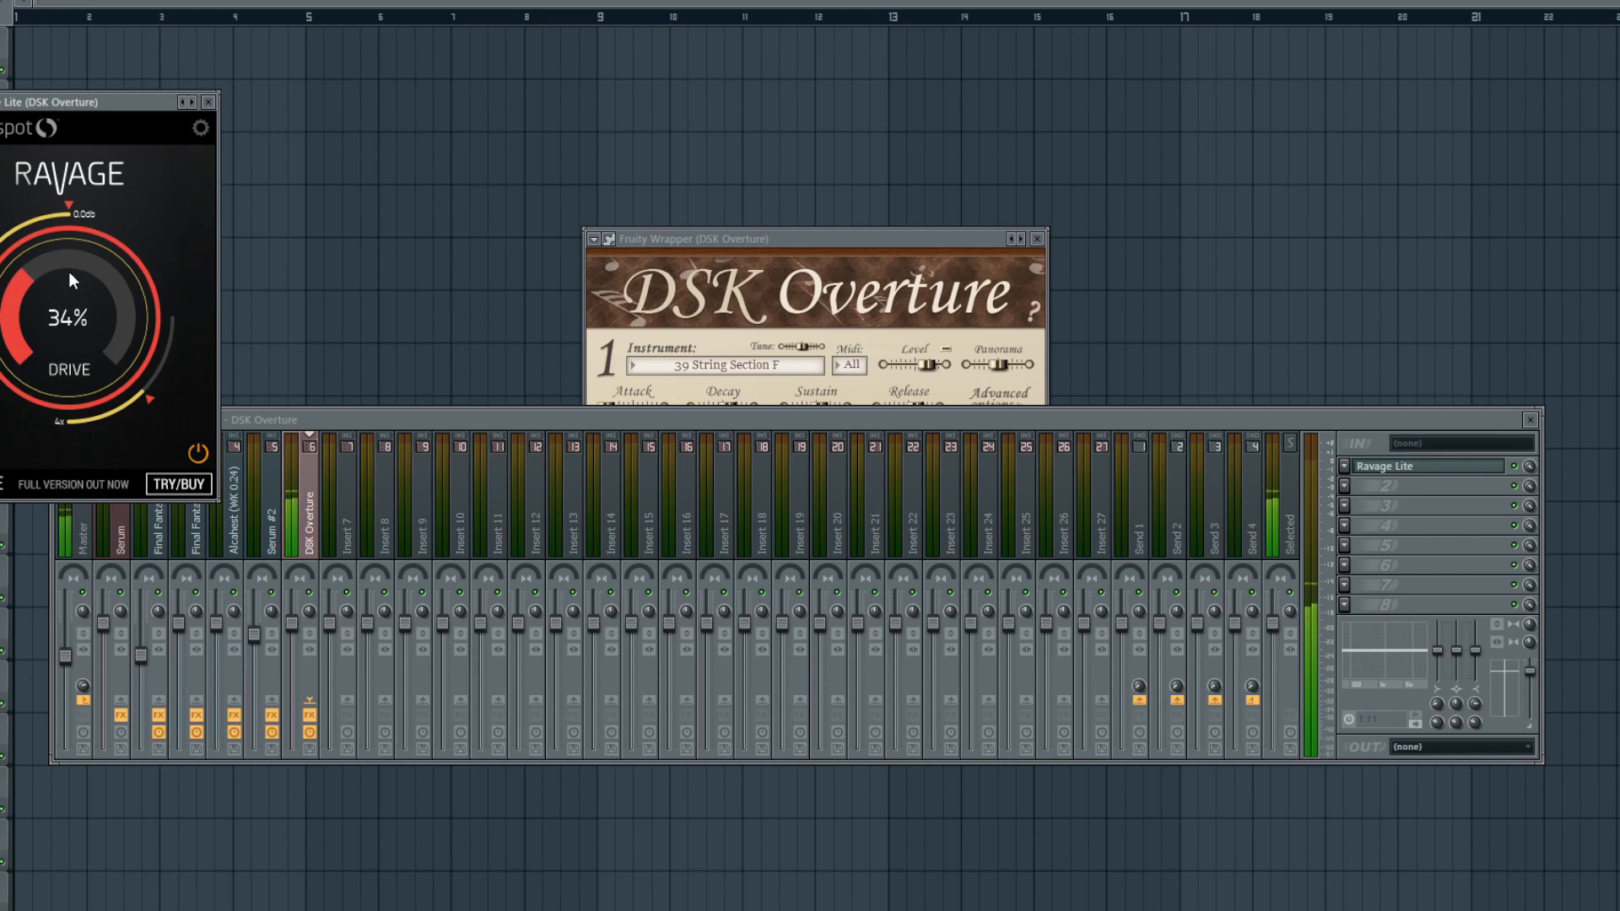
click(209, 102)
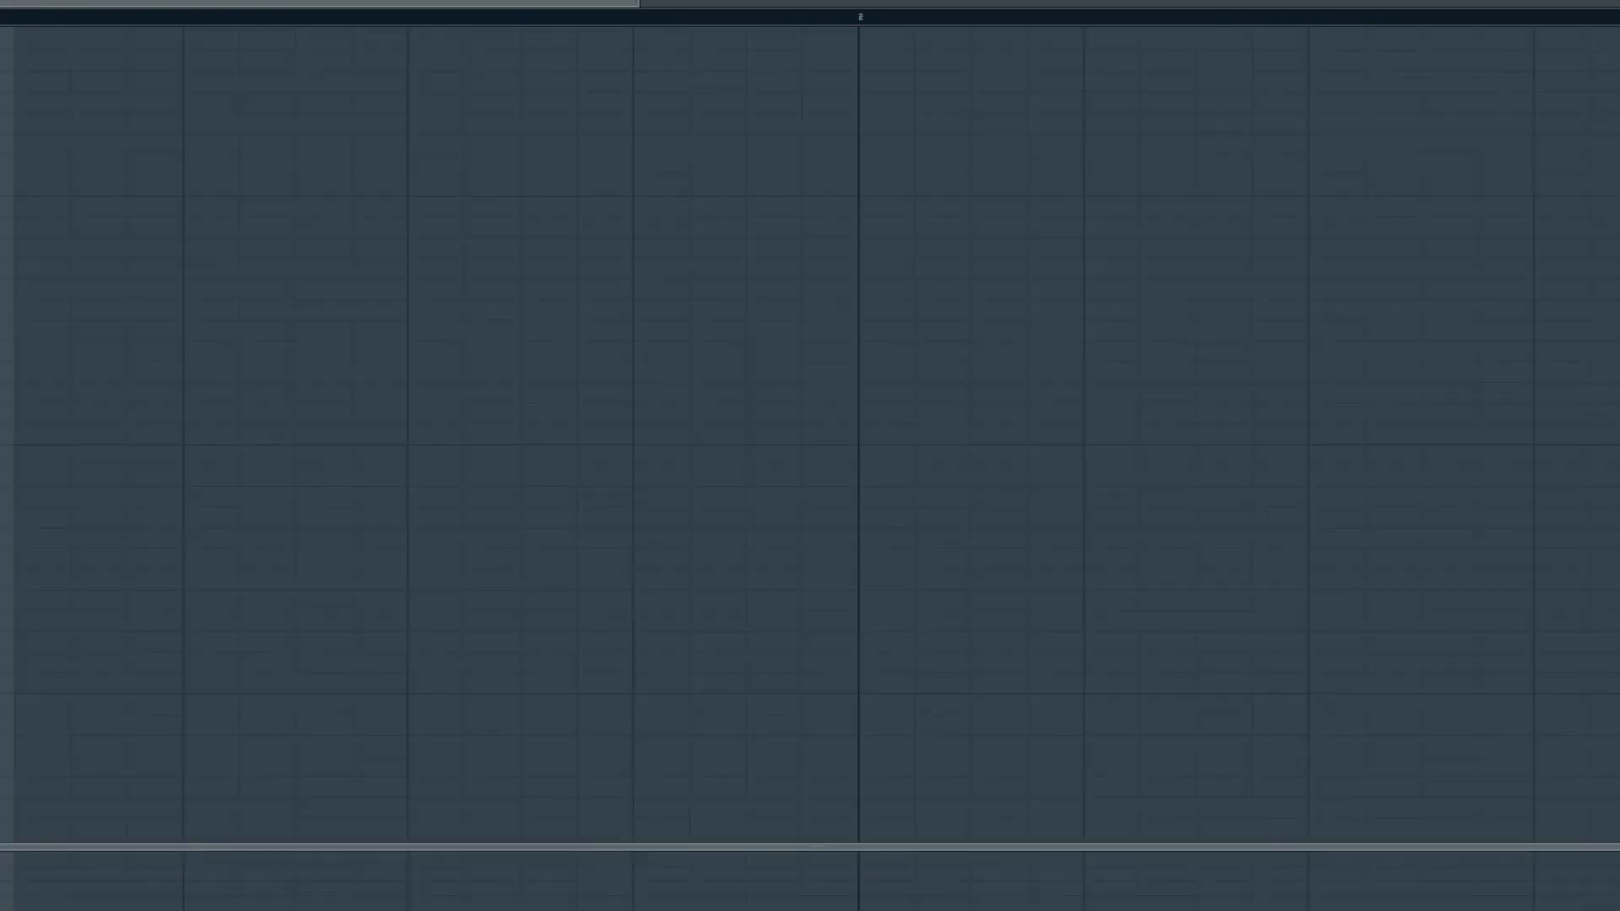
- Show the channel rack, switch to Pattern 1, and copy the Sampler channel's notes
key(F6)
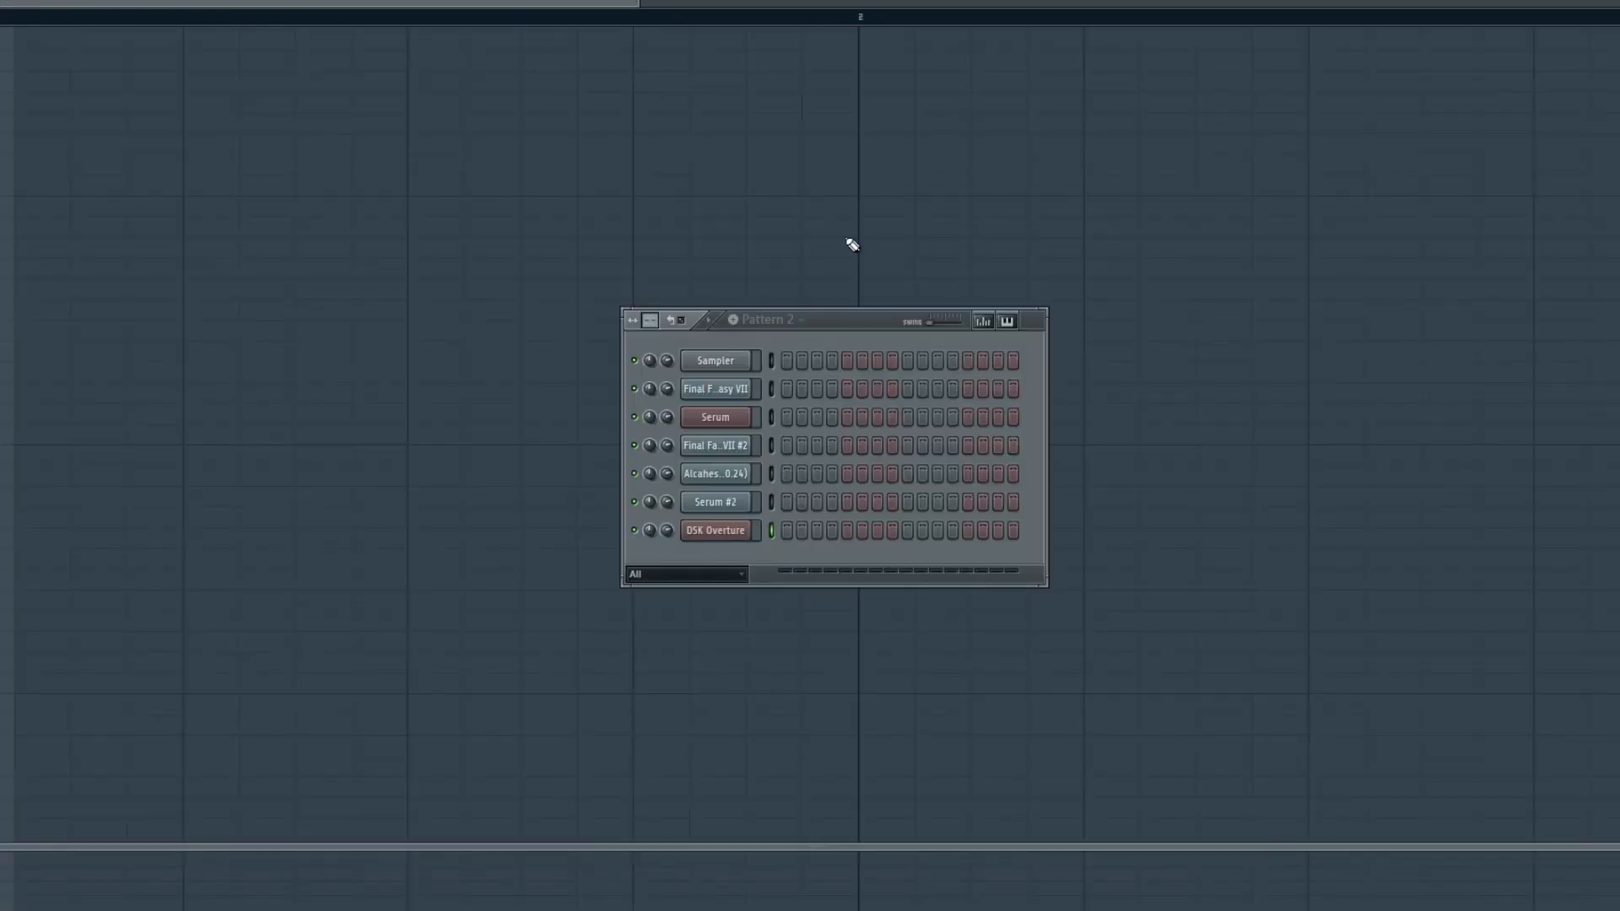
click(764, 319)
click(776, 331)
right_click(732, 363)
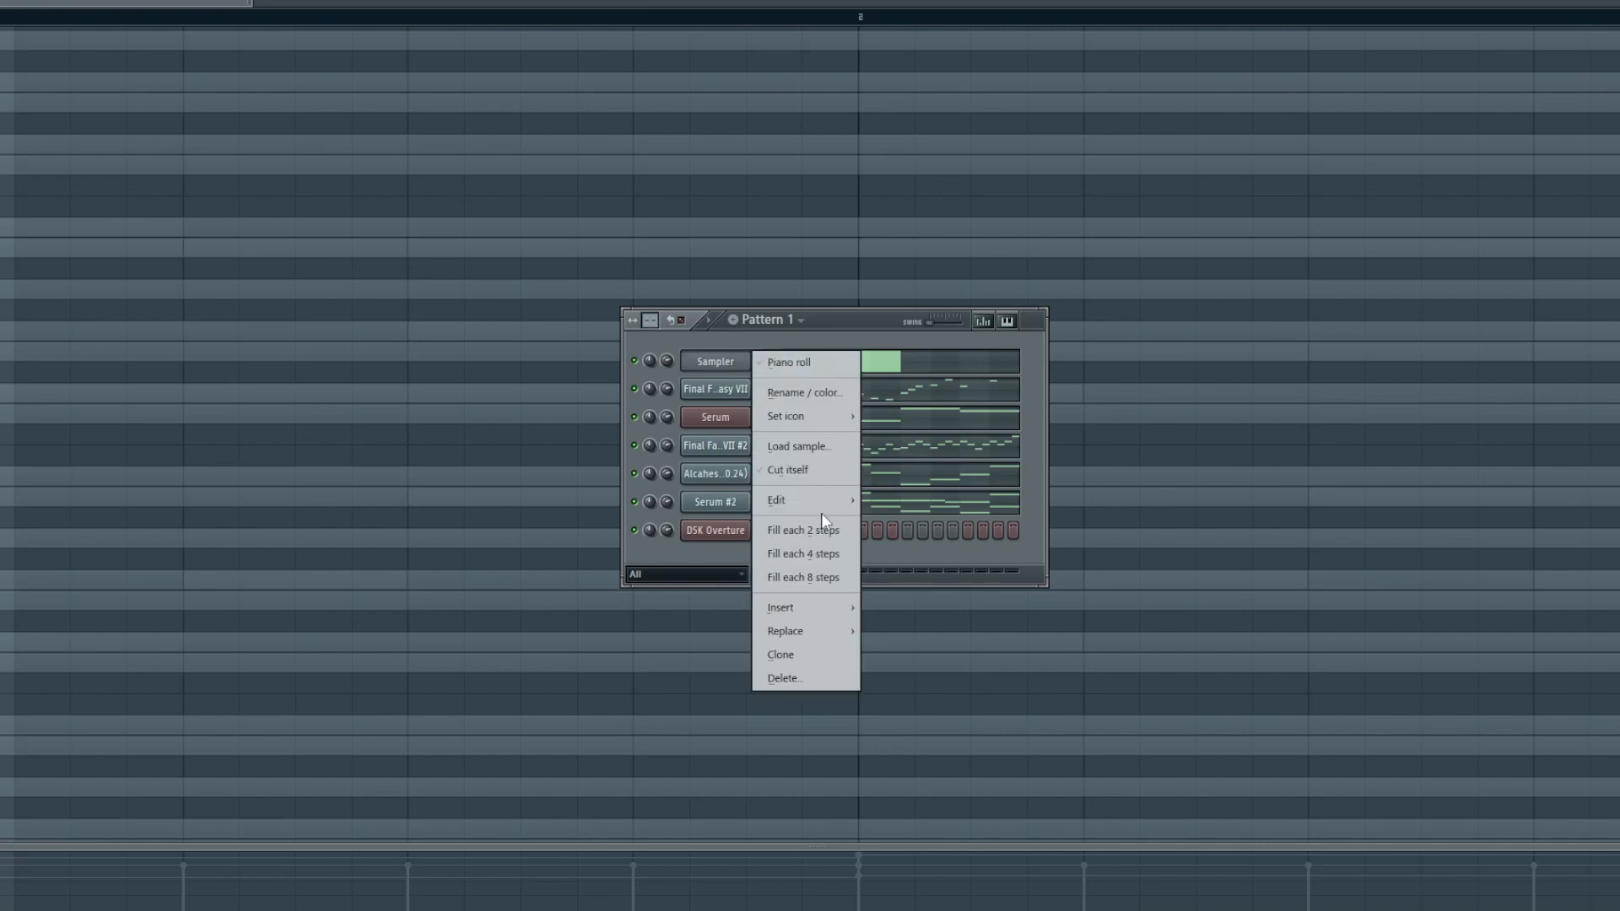
click(899, 518)
- Return to the empty Pattern 2, paste the copied notes into the Sampler channel, and hide the channel rack
click(781, 321)
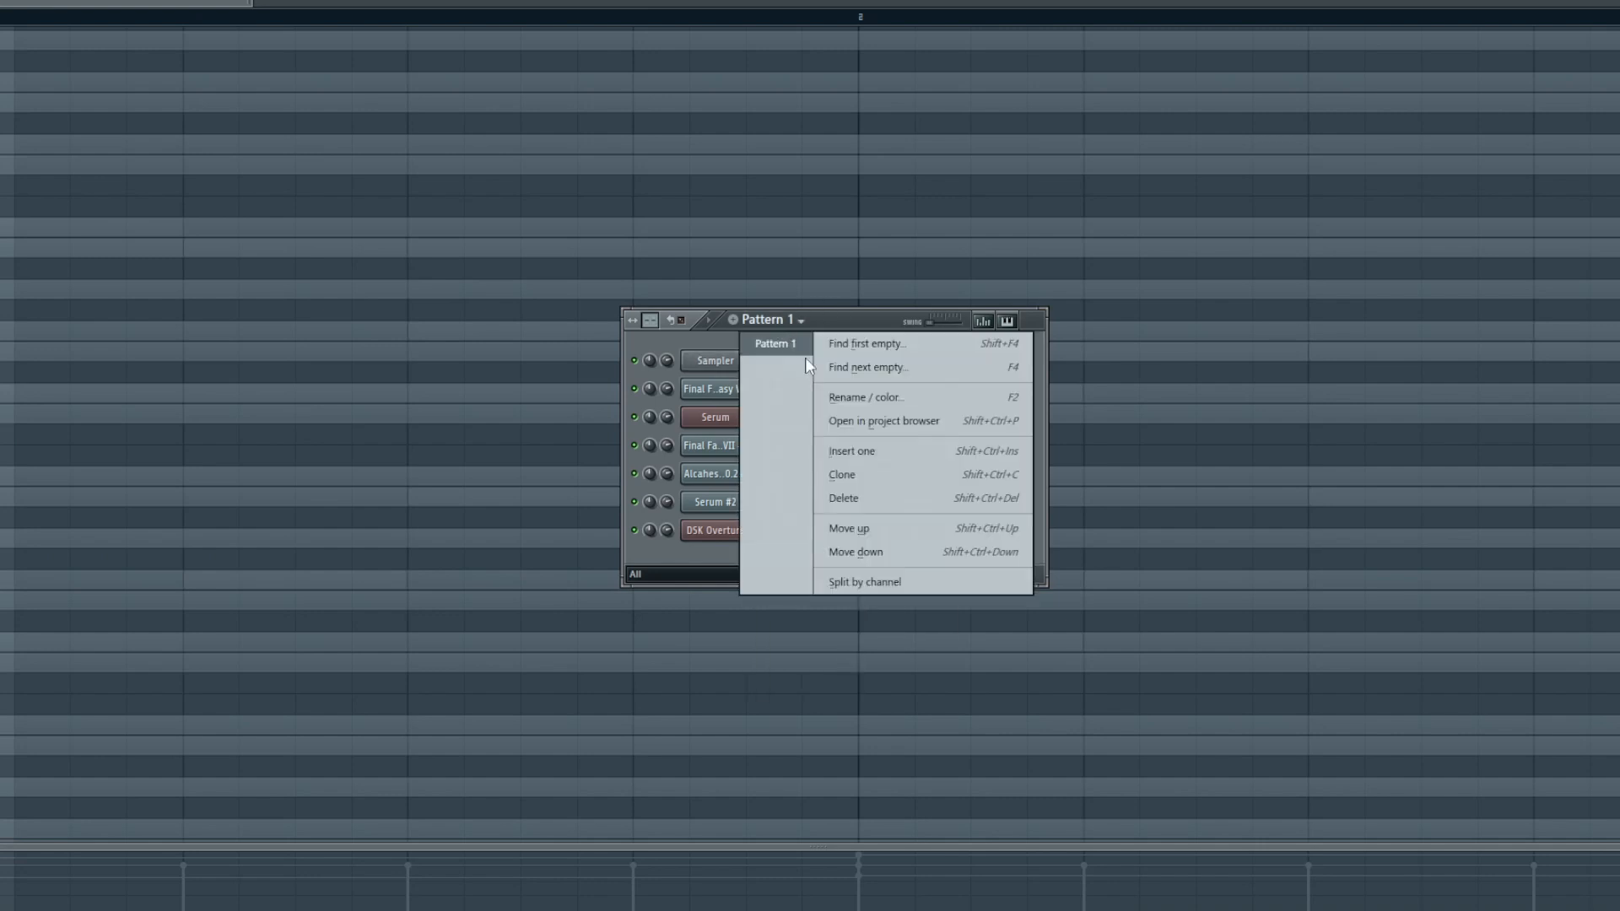
click(732, 320)
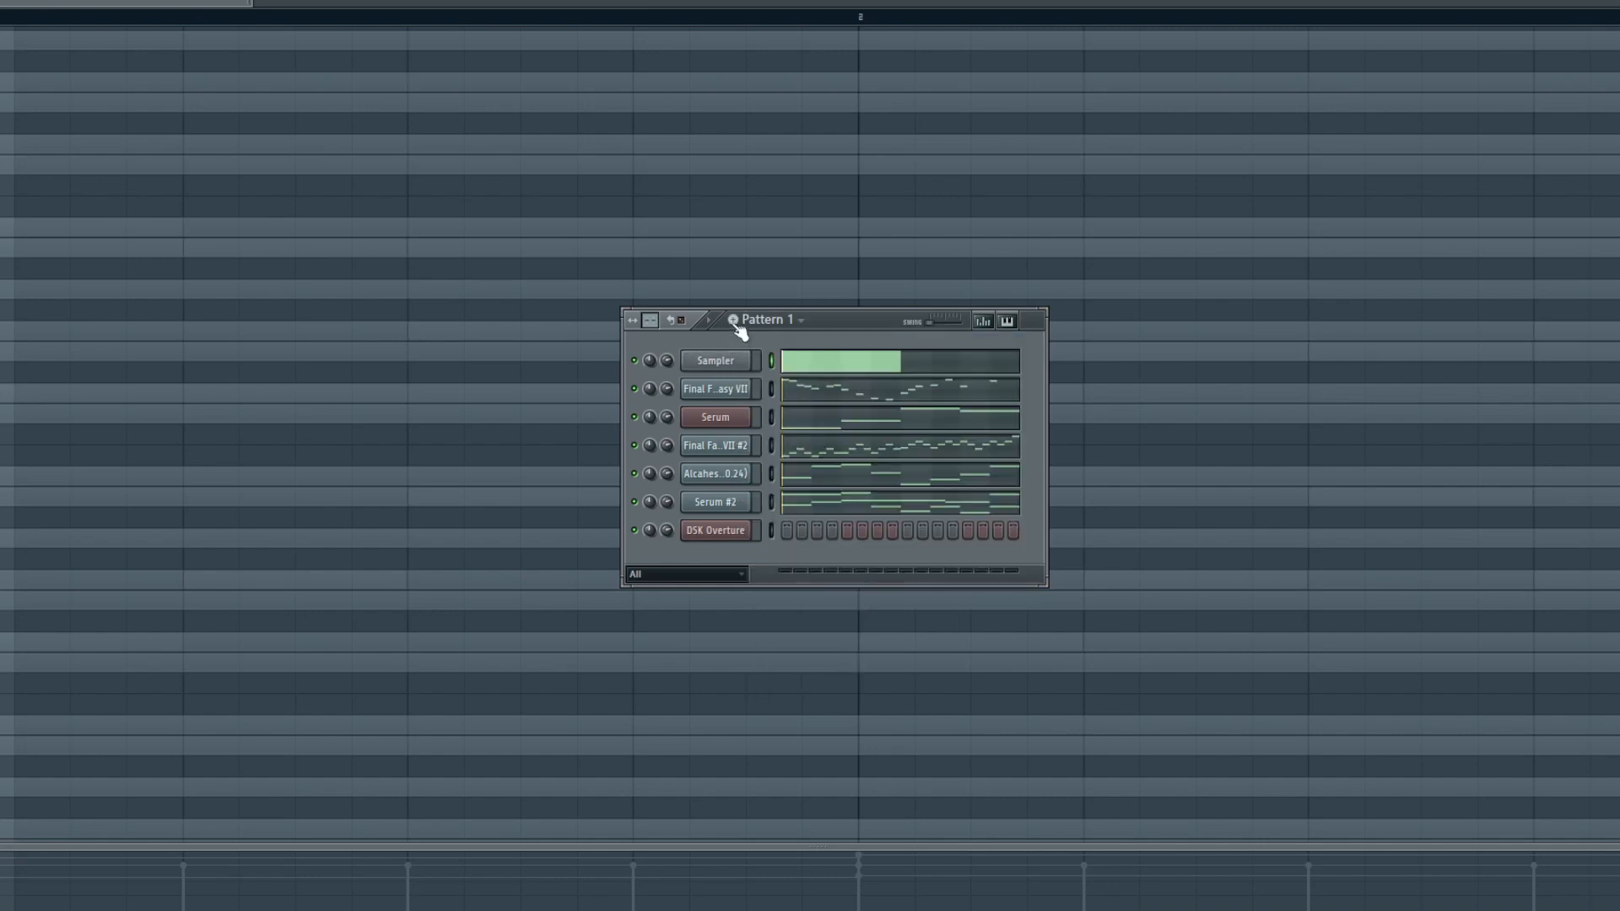
key(Return)
right_click(742, 361)
mouse_move(833, 506)
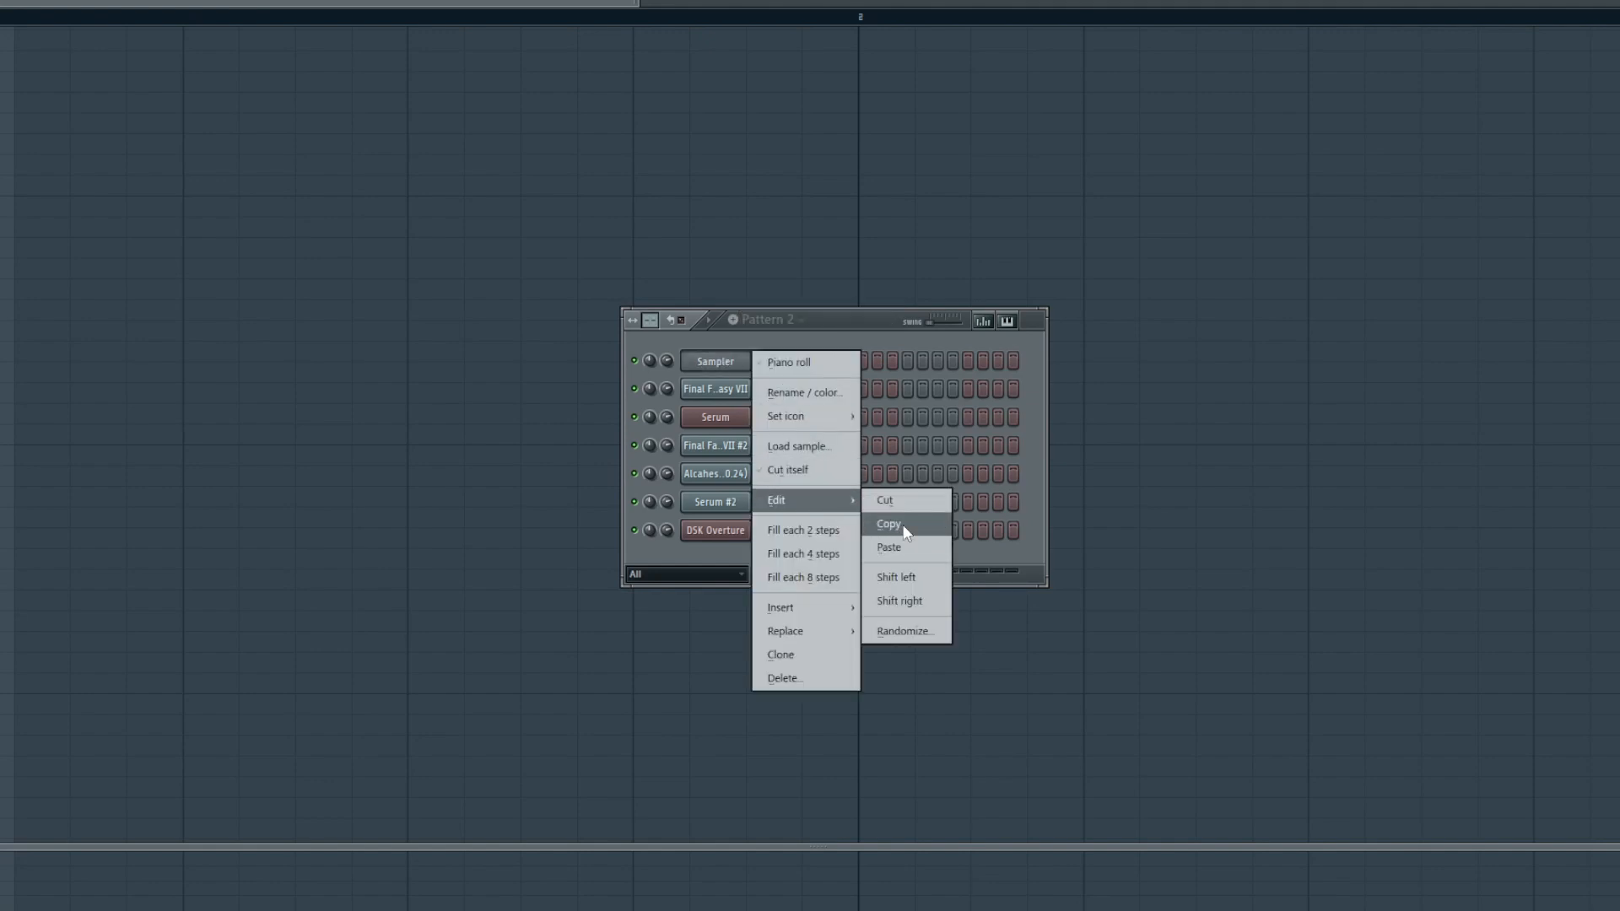
click(899, 546)
key(F6)
- Draw a one-bar chord of D4, F4 and A4 at the start of Pattern 2 in the piano roll
scroll(1309, 466, down, 5)
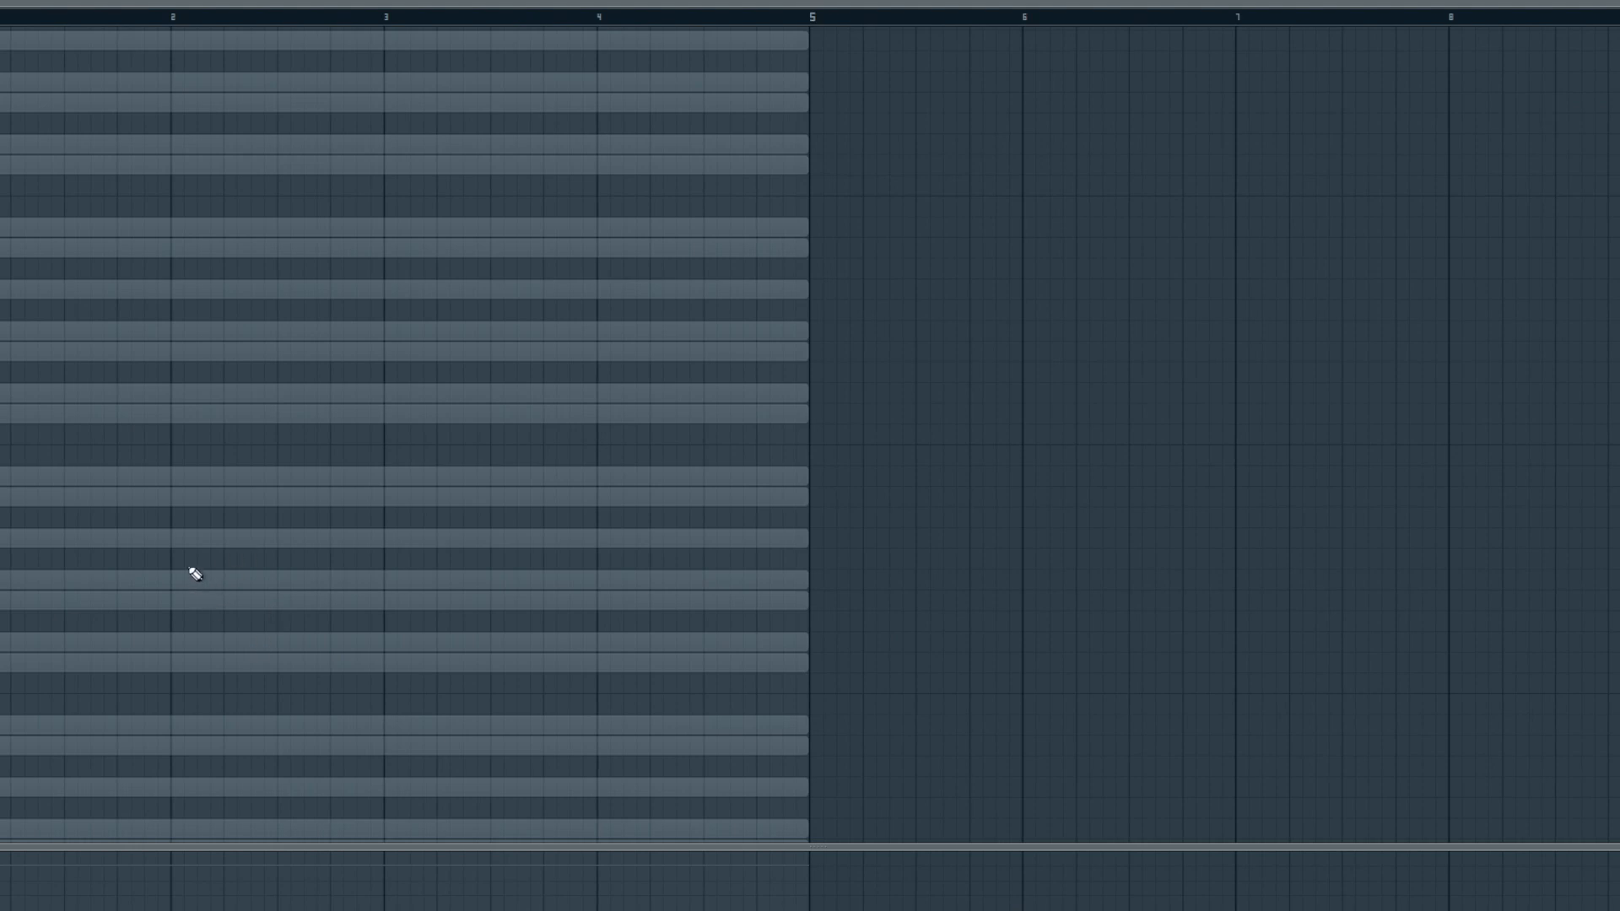
scroll(112, 588, down, 2)
scroll(53, 598, up, 1)
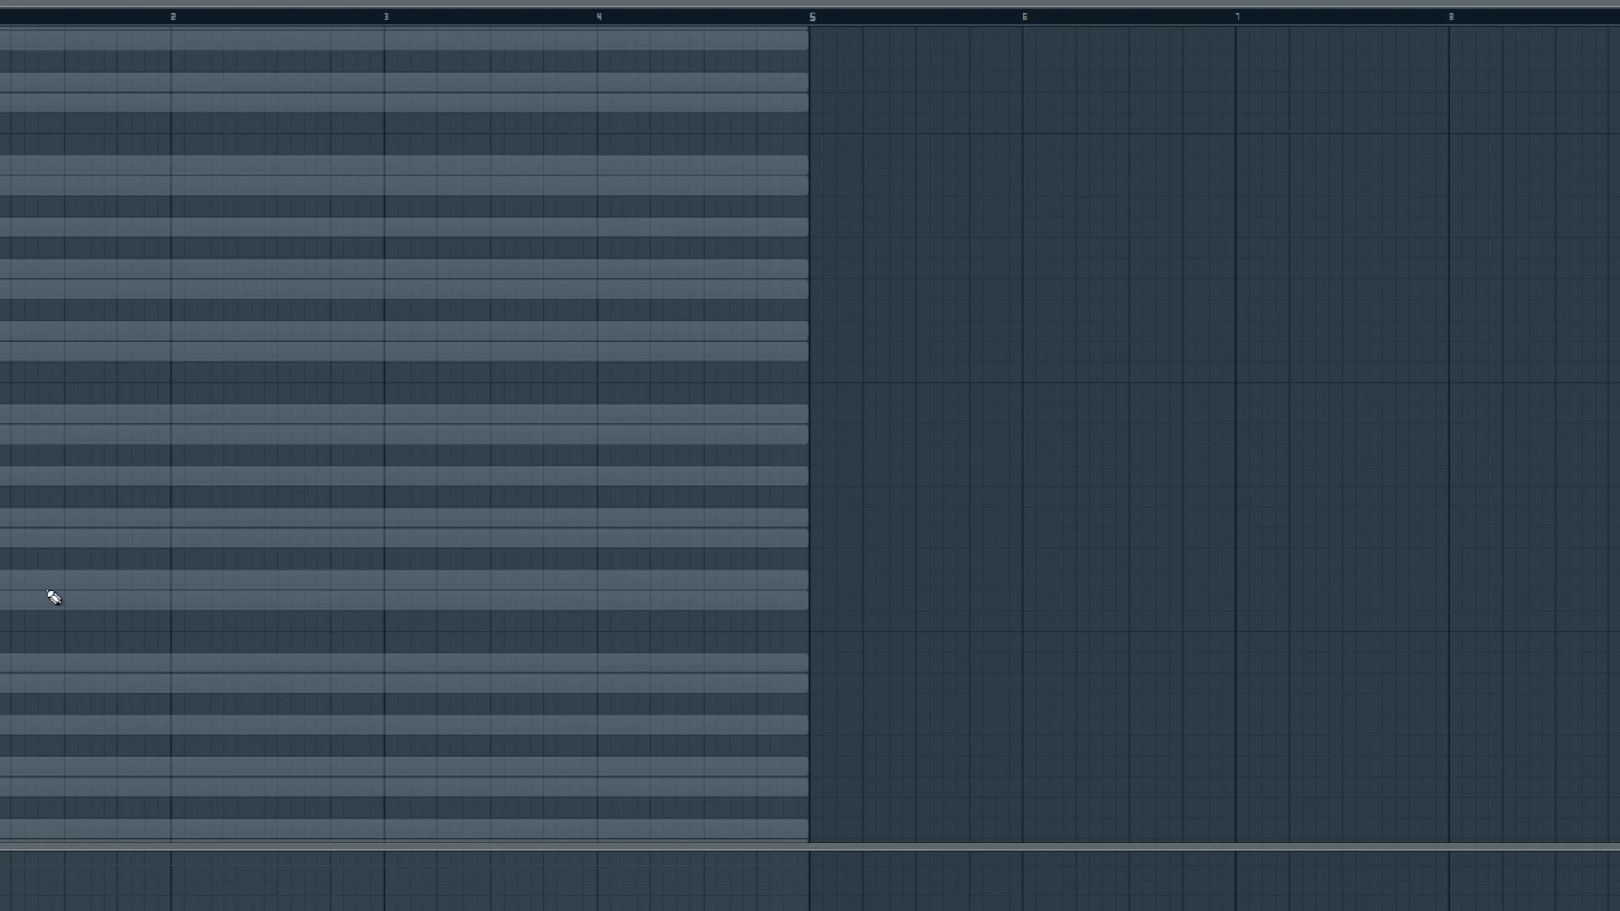
click(1, 582)
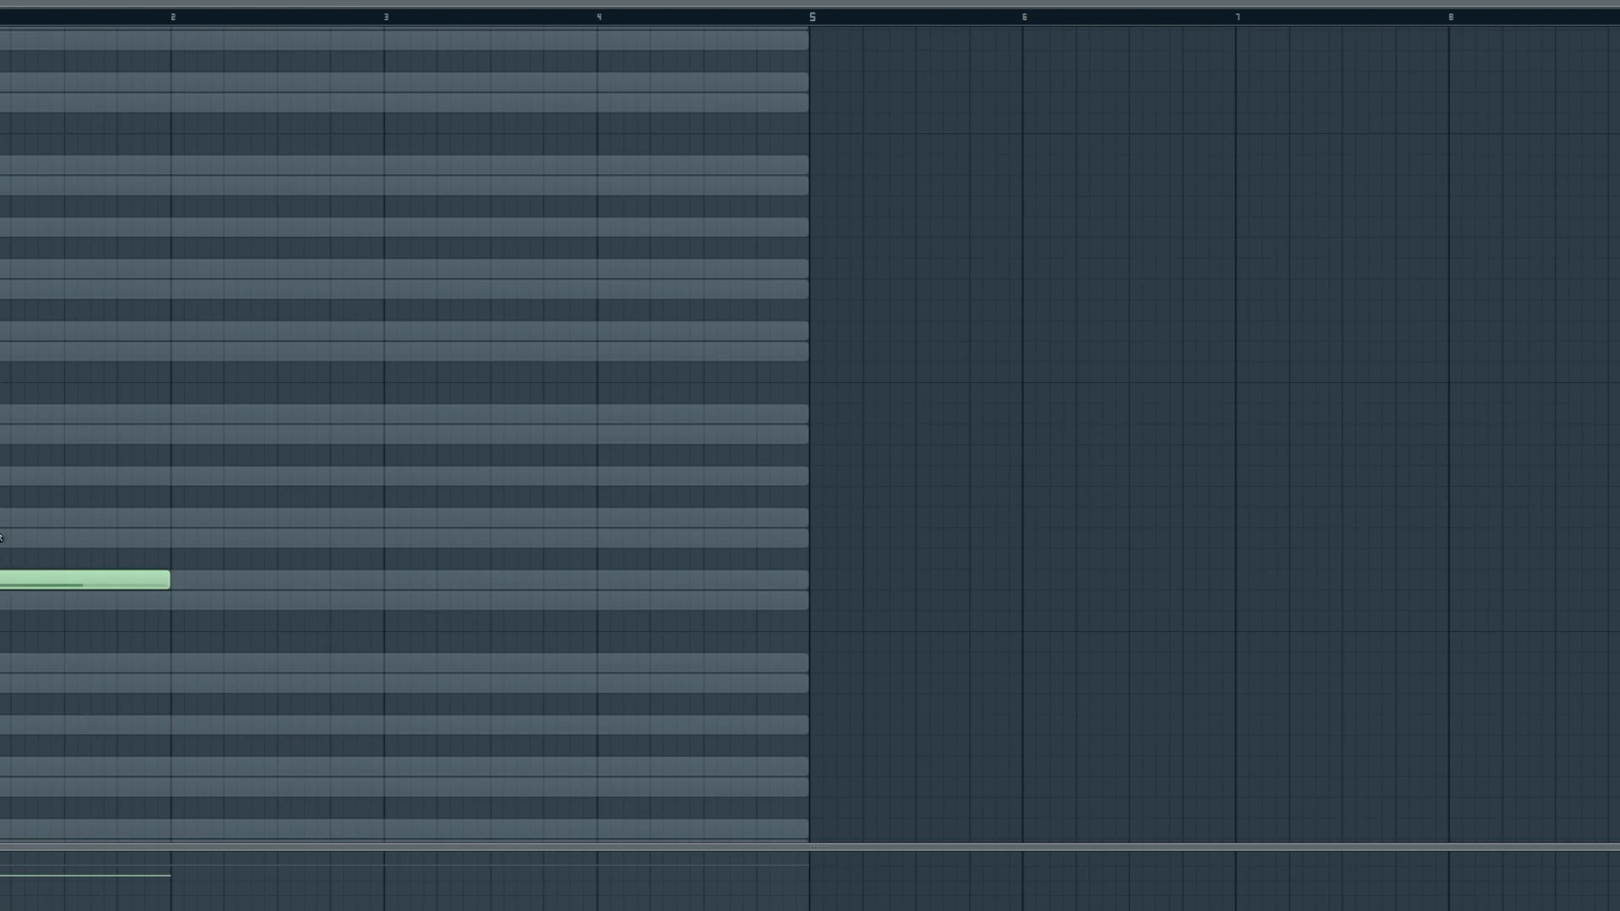
click(1, 518)
click(161, 434)
- Lengthen all three notes of the first chord to two bars, play it back, and deselect the notes
key(ctrl+a)
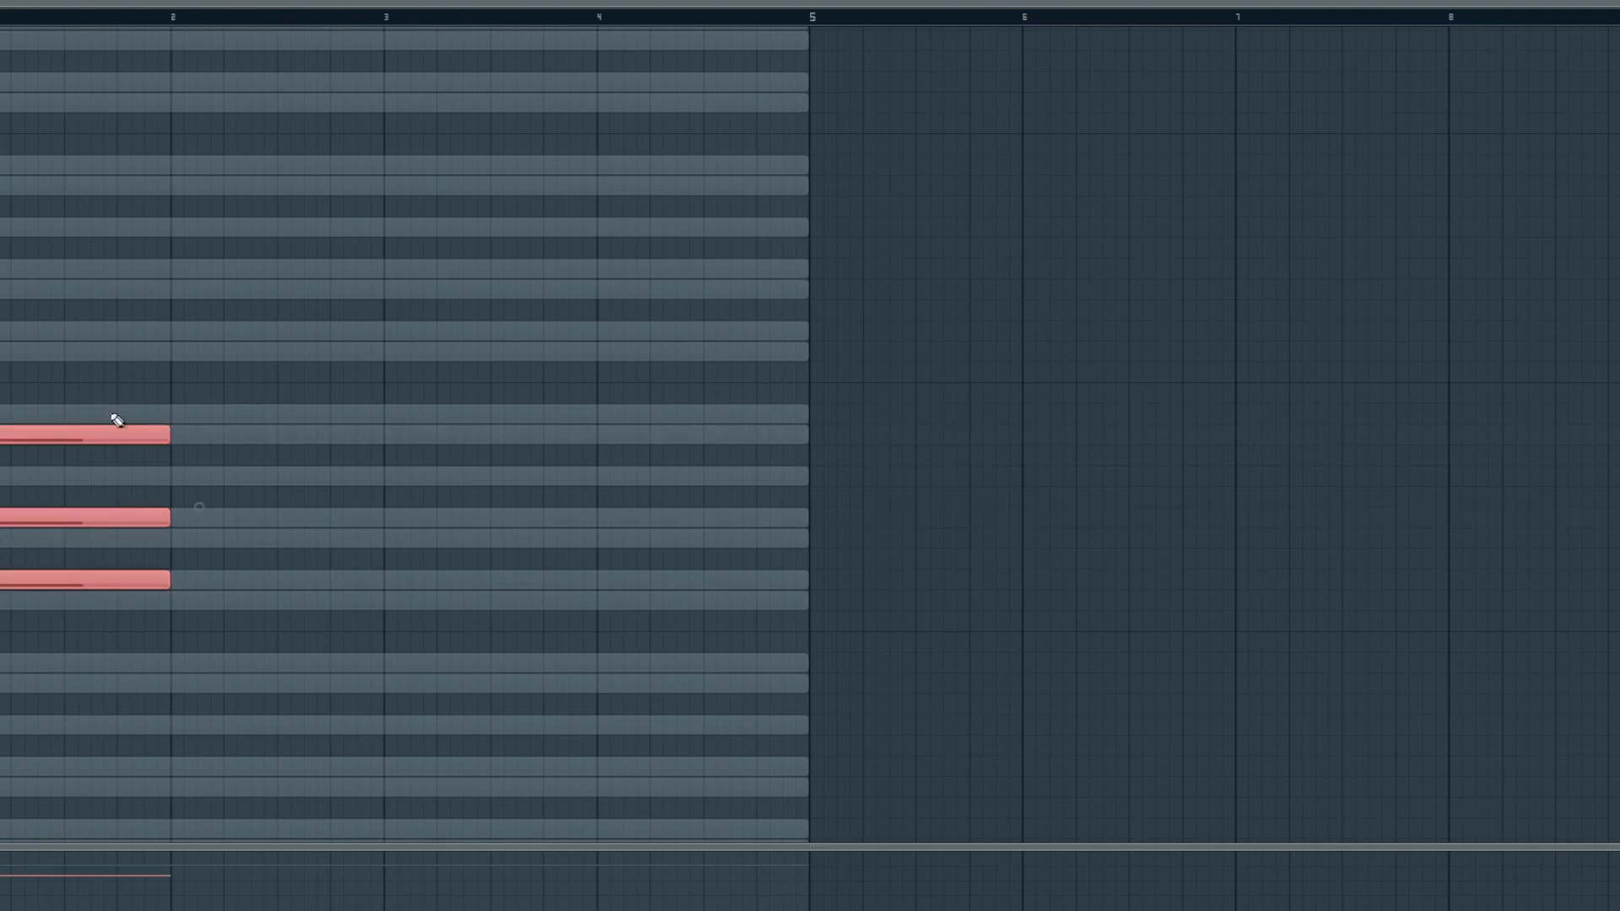
drag(169, 442, 371, 443)
key(space)
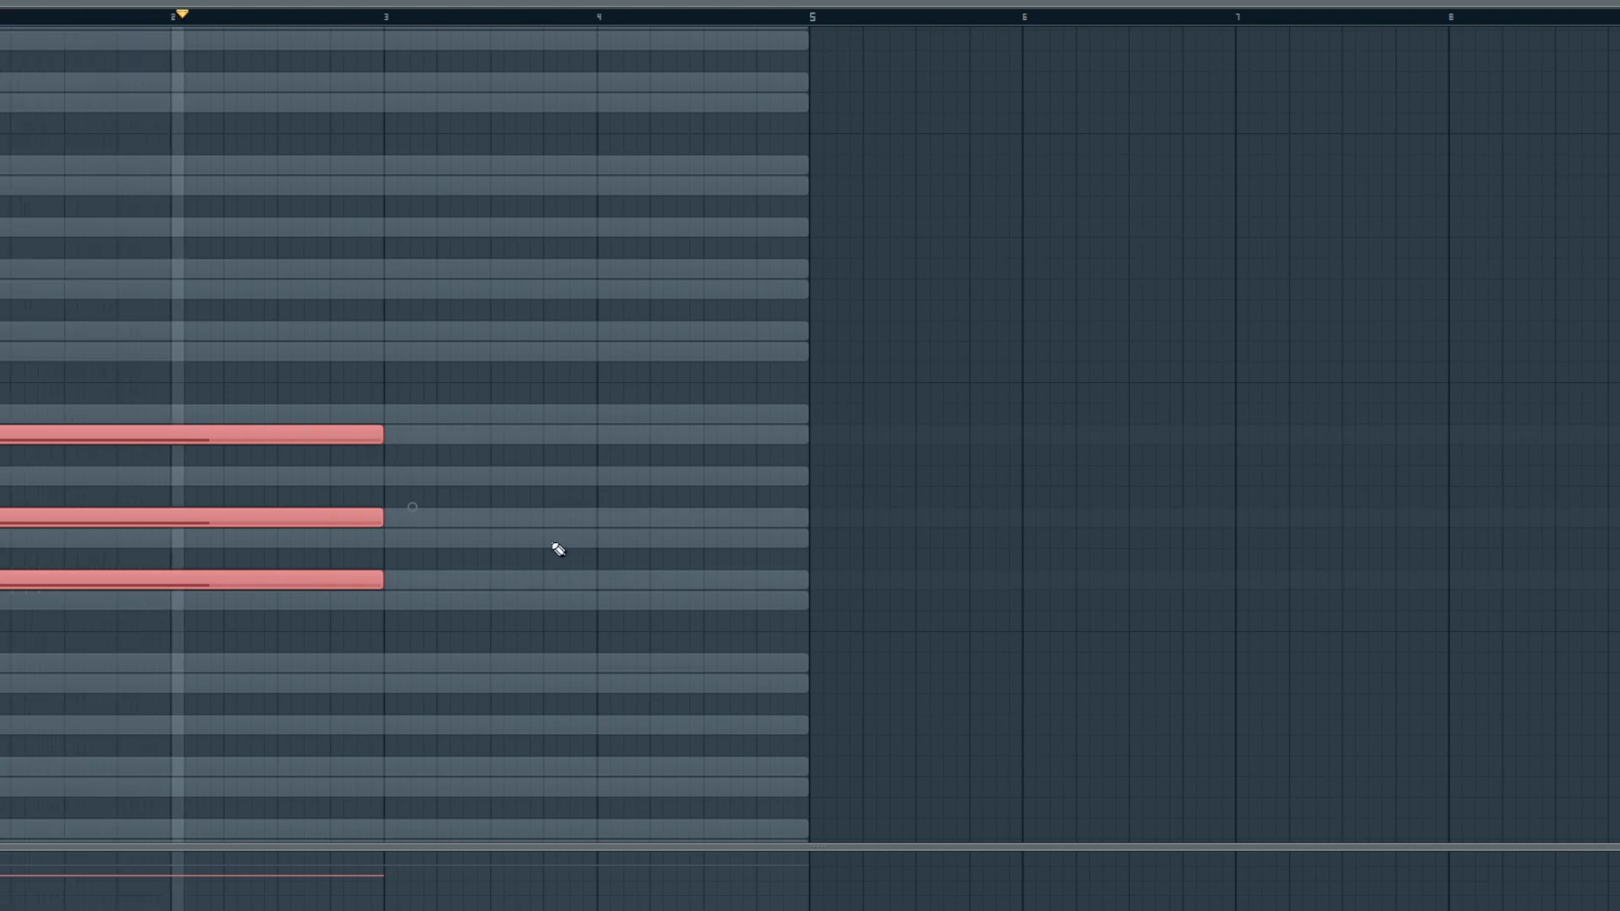
click(557, 551)
key(space)
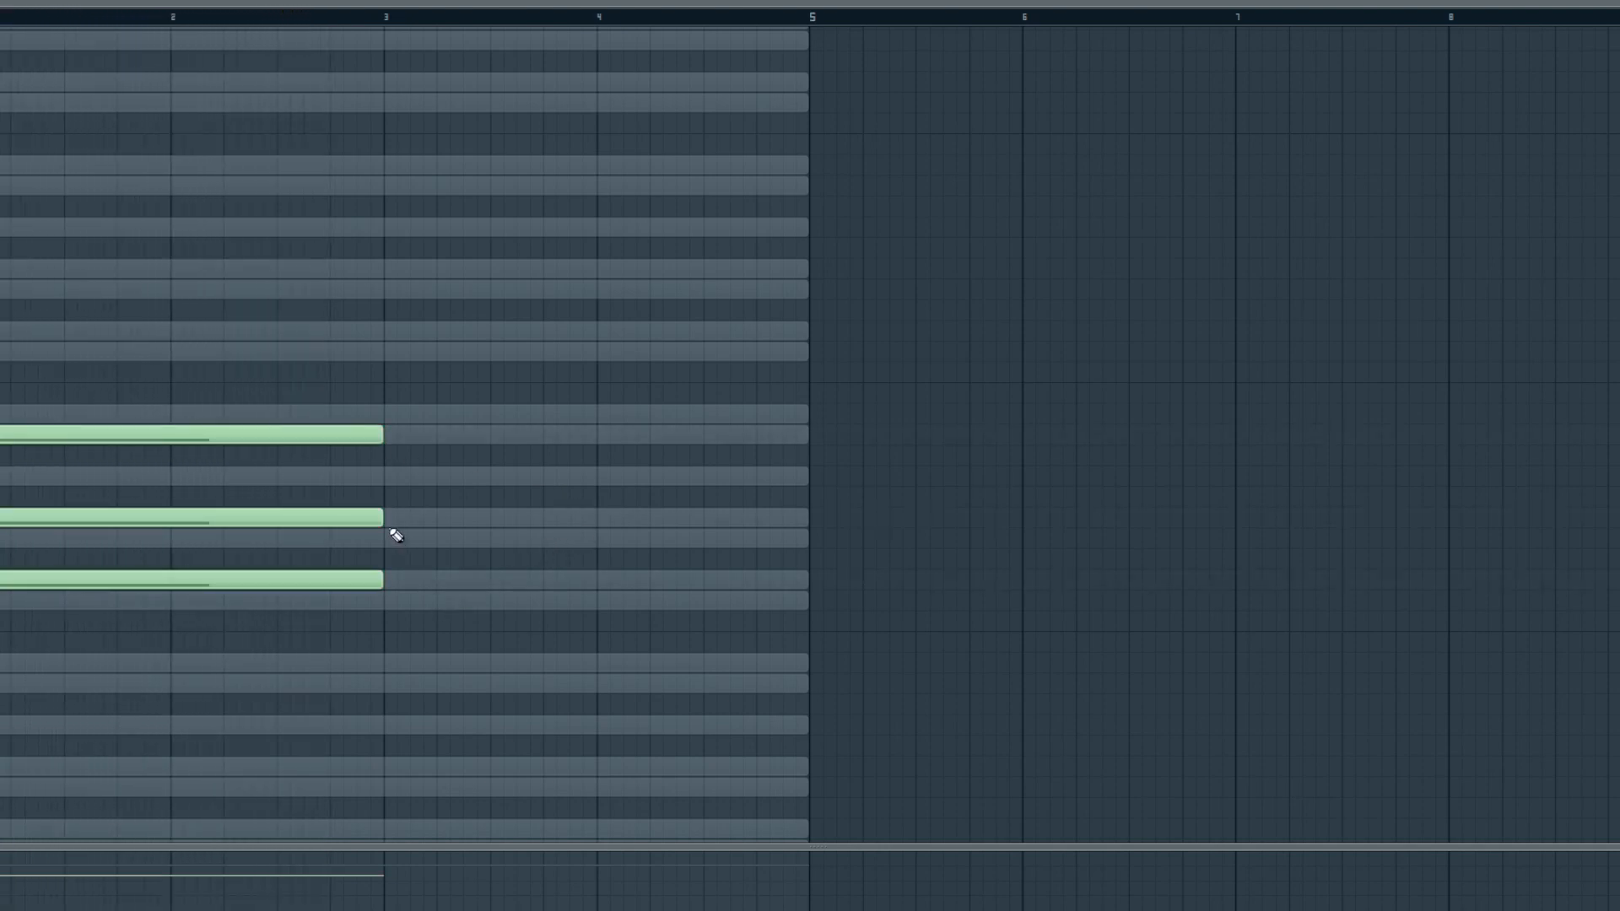
- Add a second two-bar chord of E4, G4 and A#4 at bar 3, auditioning its top note during playback
click(408, 538)
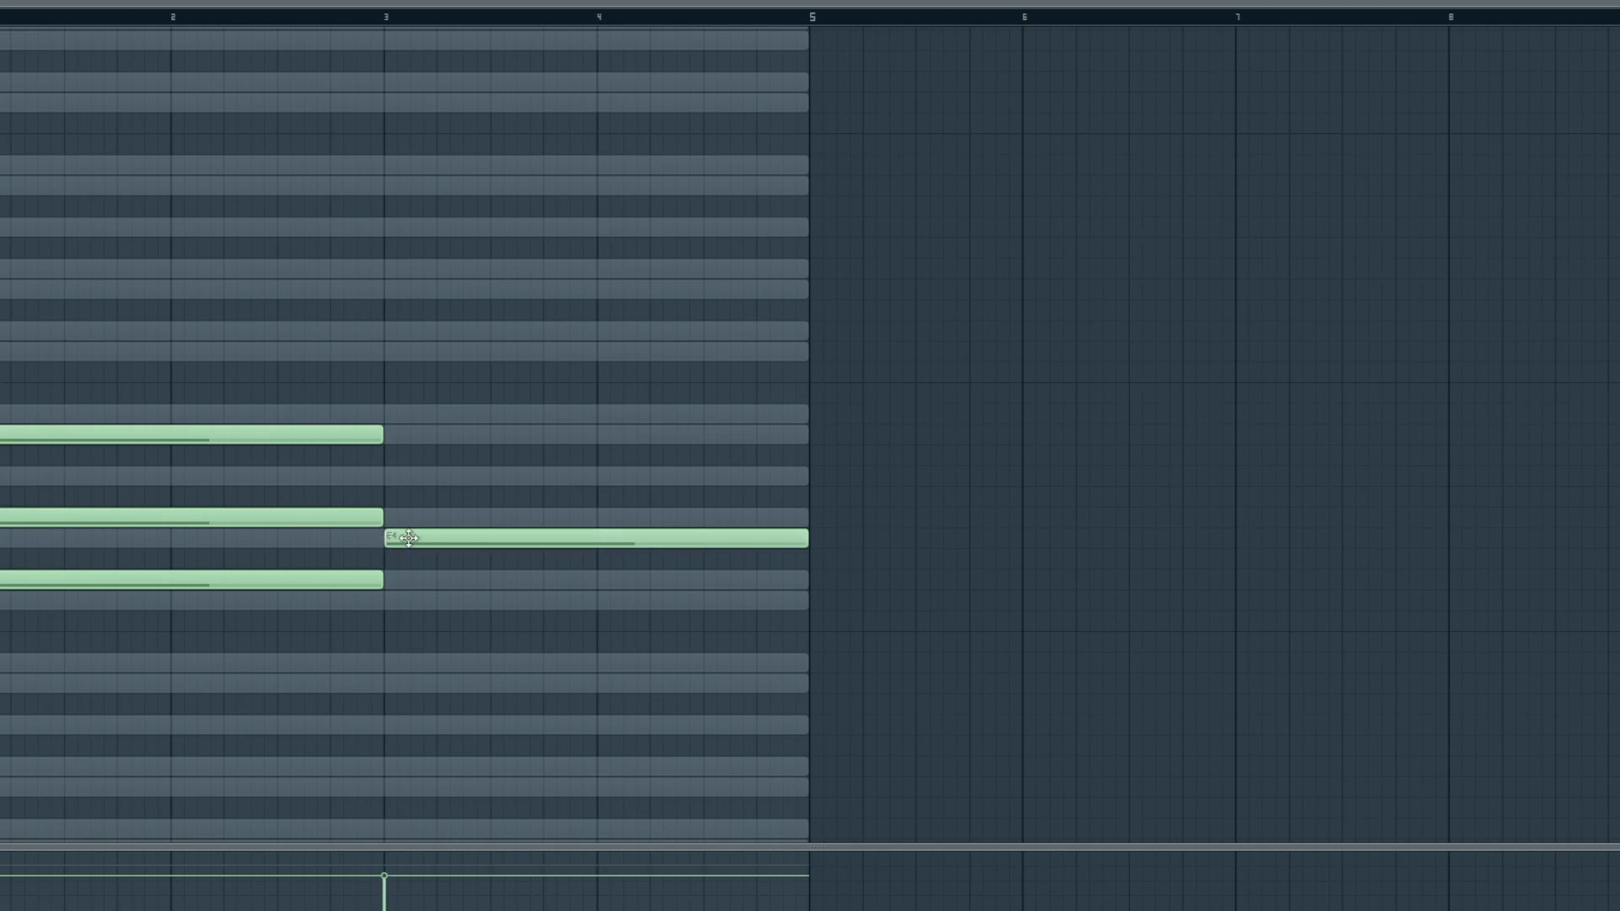
click(412, 437)
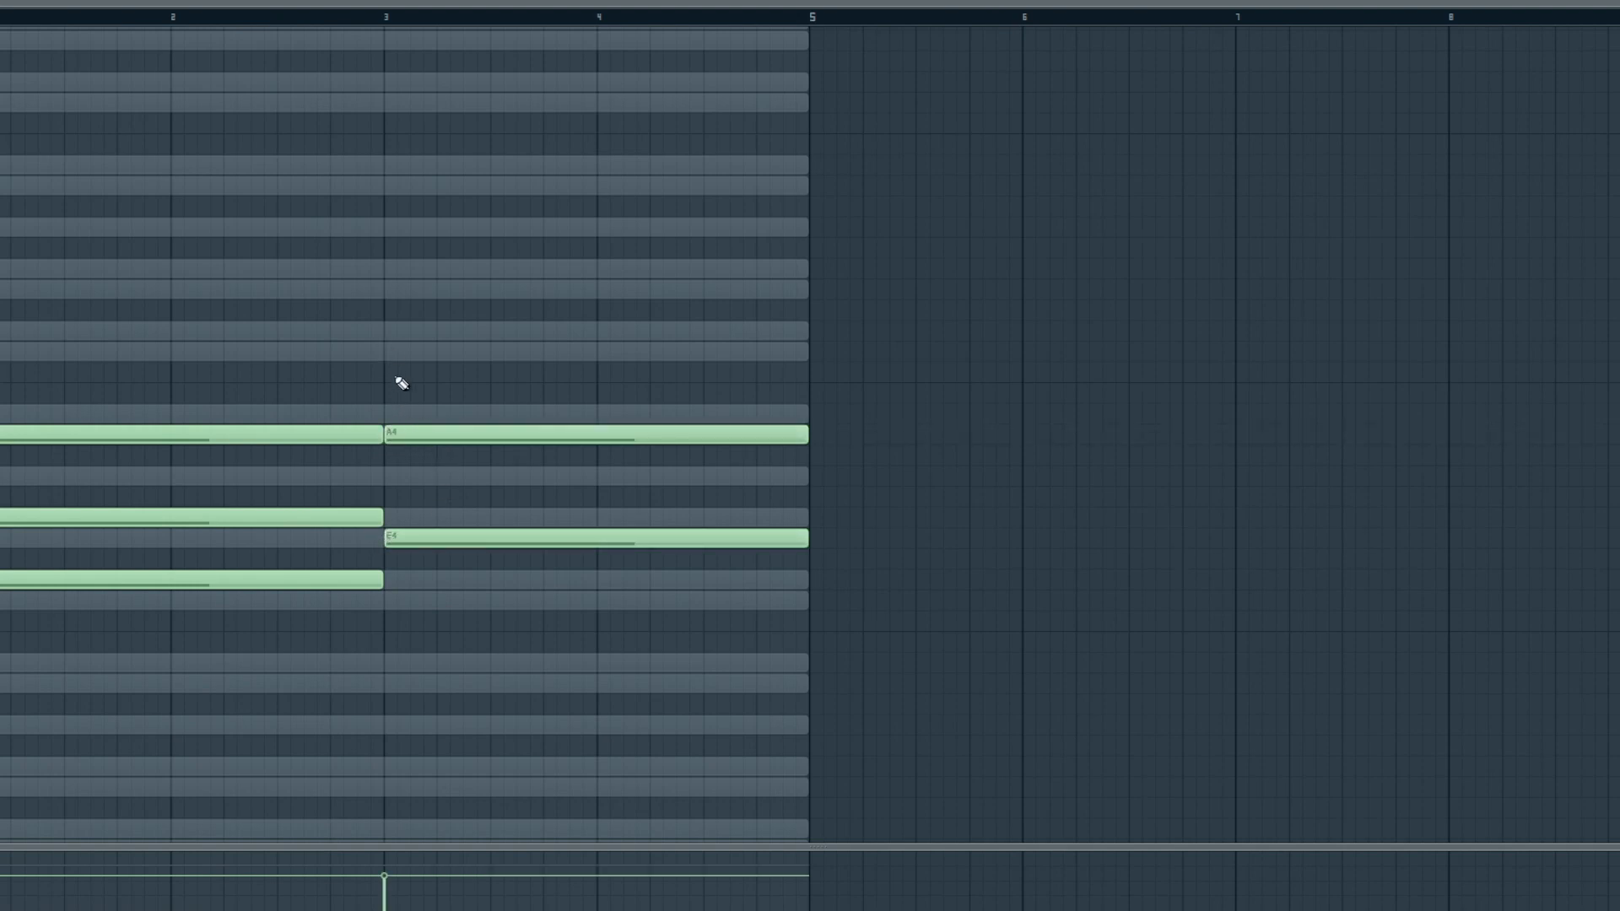
drag(408, 435, 412, 477)
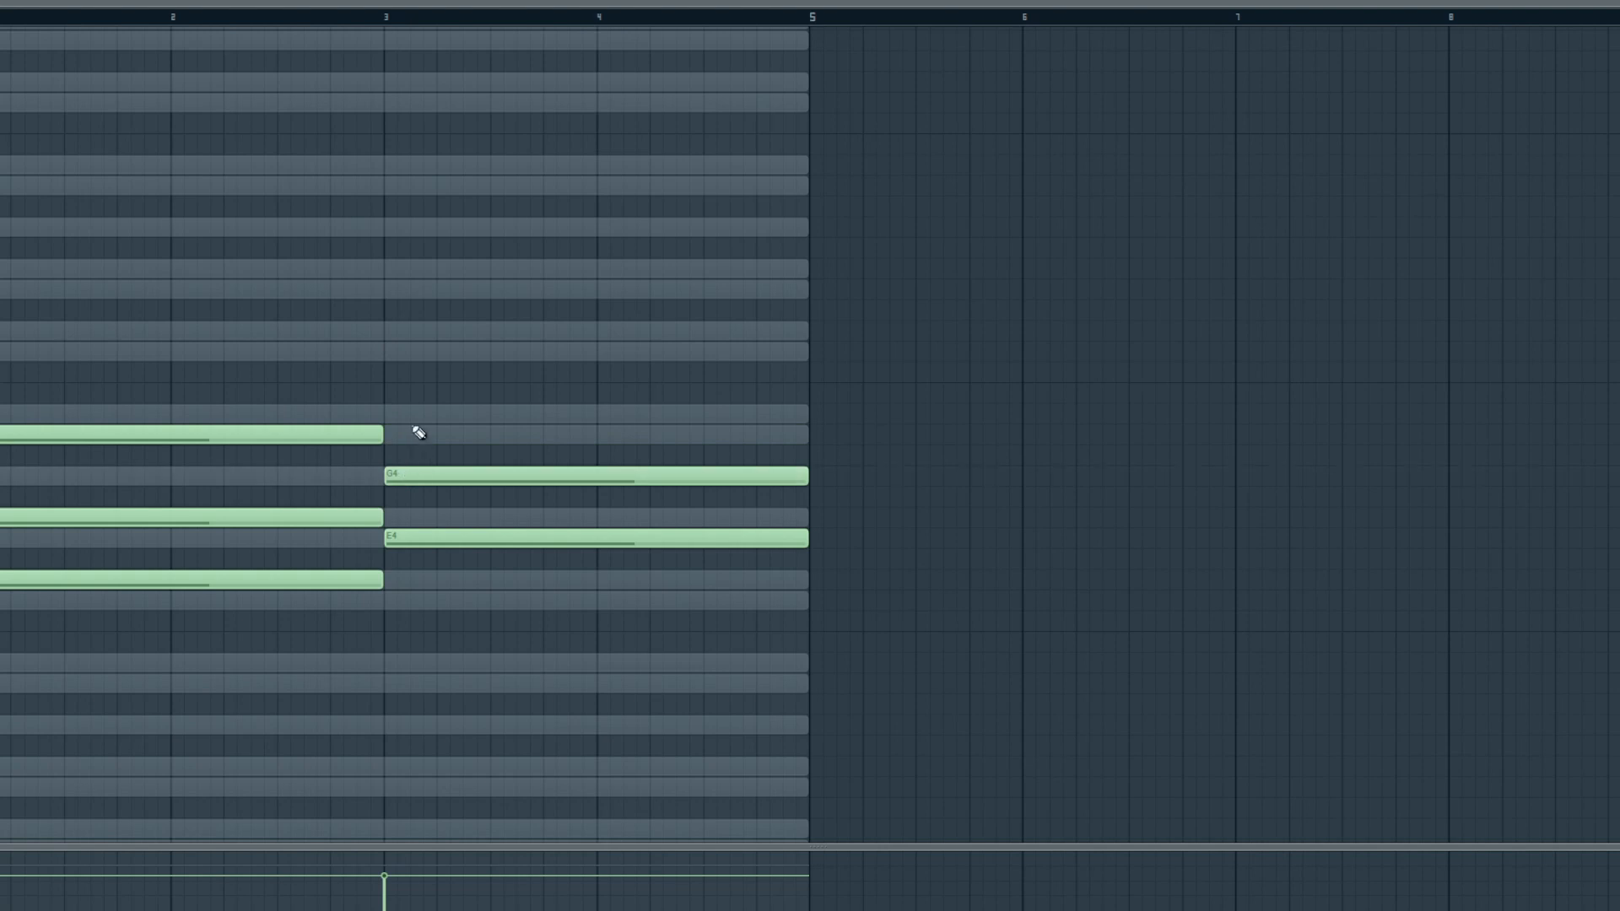
click(395, 414)
key(space)
drag(442, 412, 448, 358)
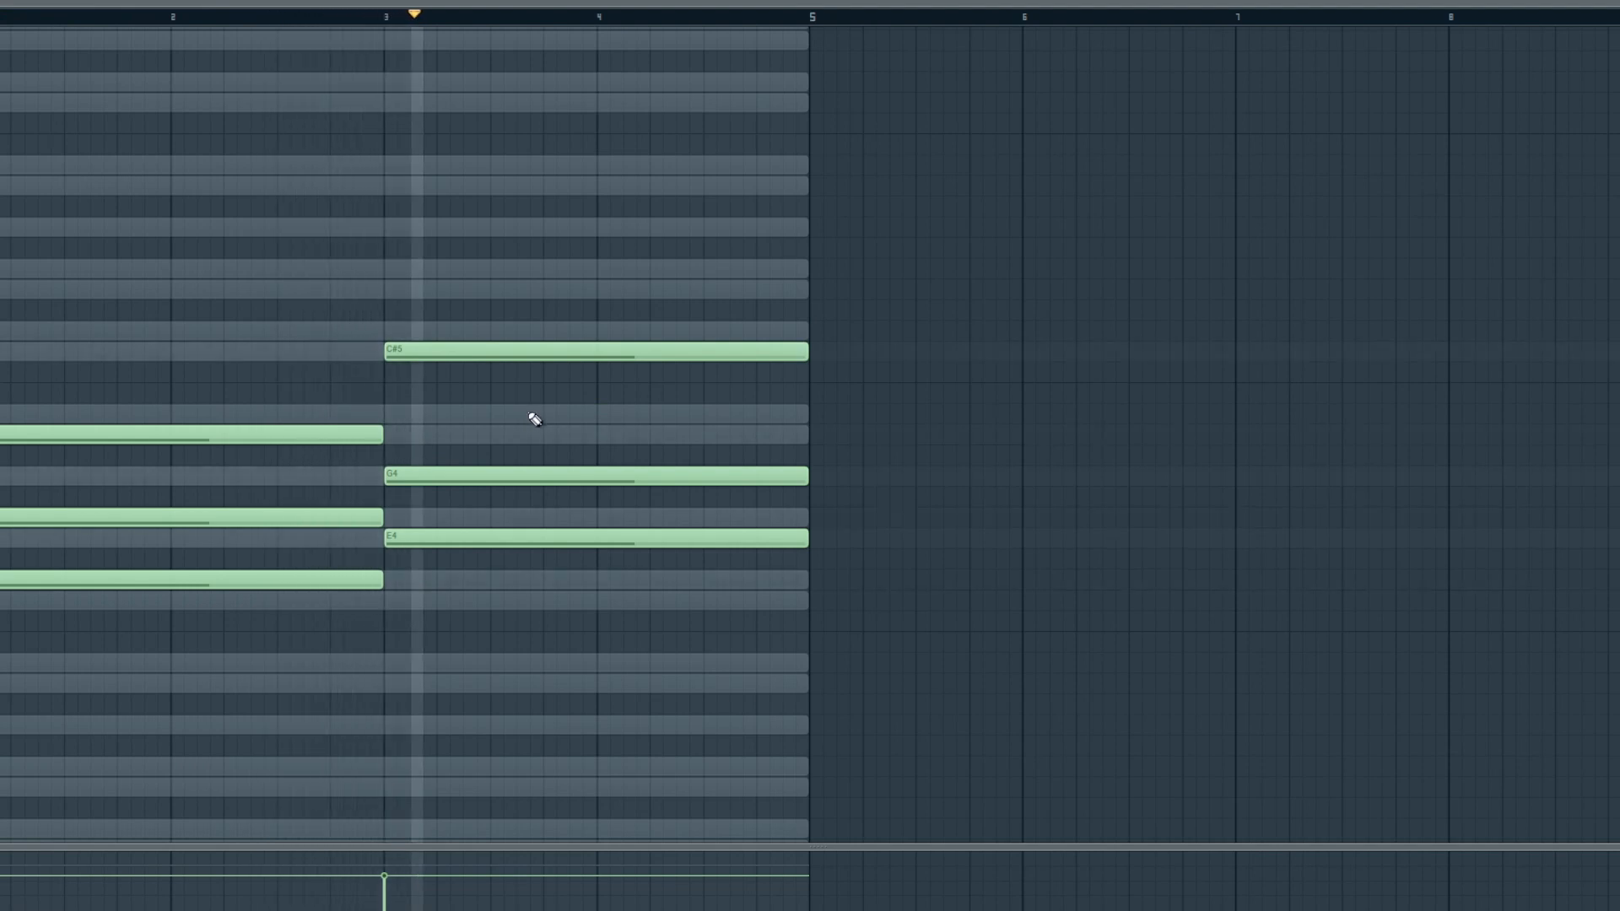
key(space)
drag(493, 351, 534, 422)
key(space)
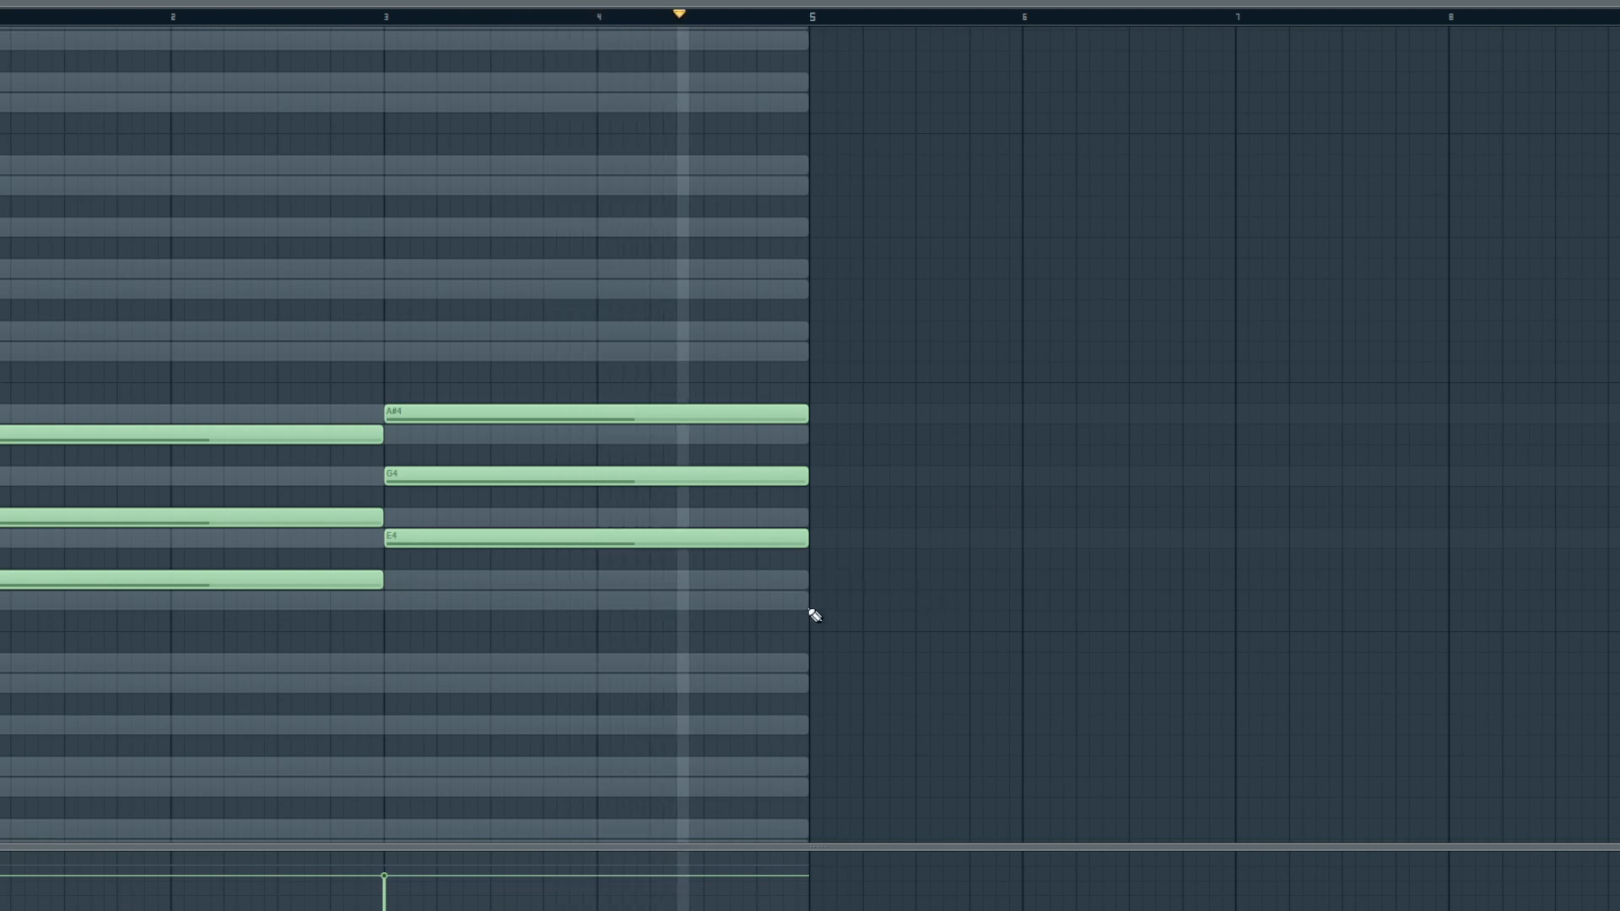
- Add a third two-bar chord of A#3, D4 and F4 starting at bar 5
click(817, 664)
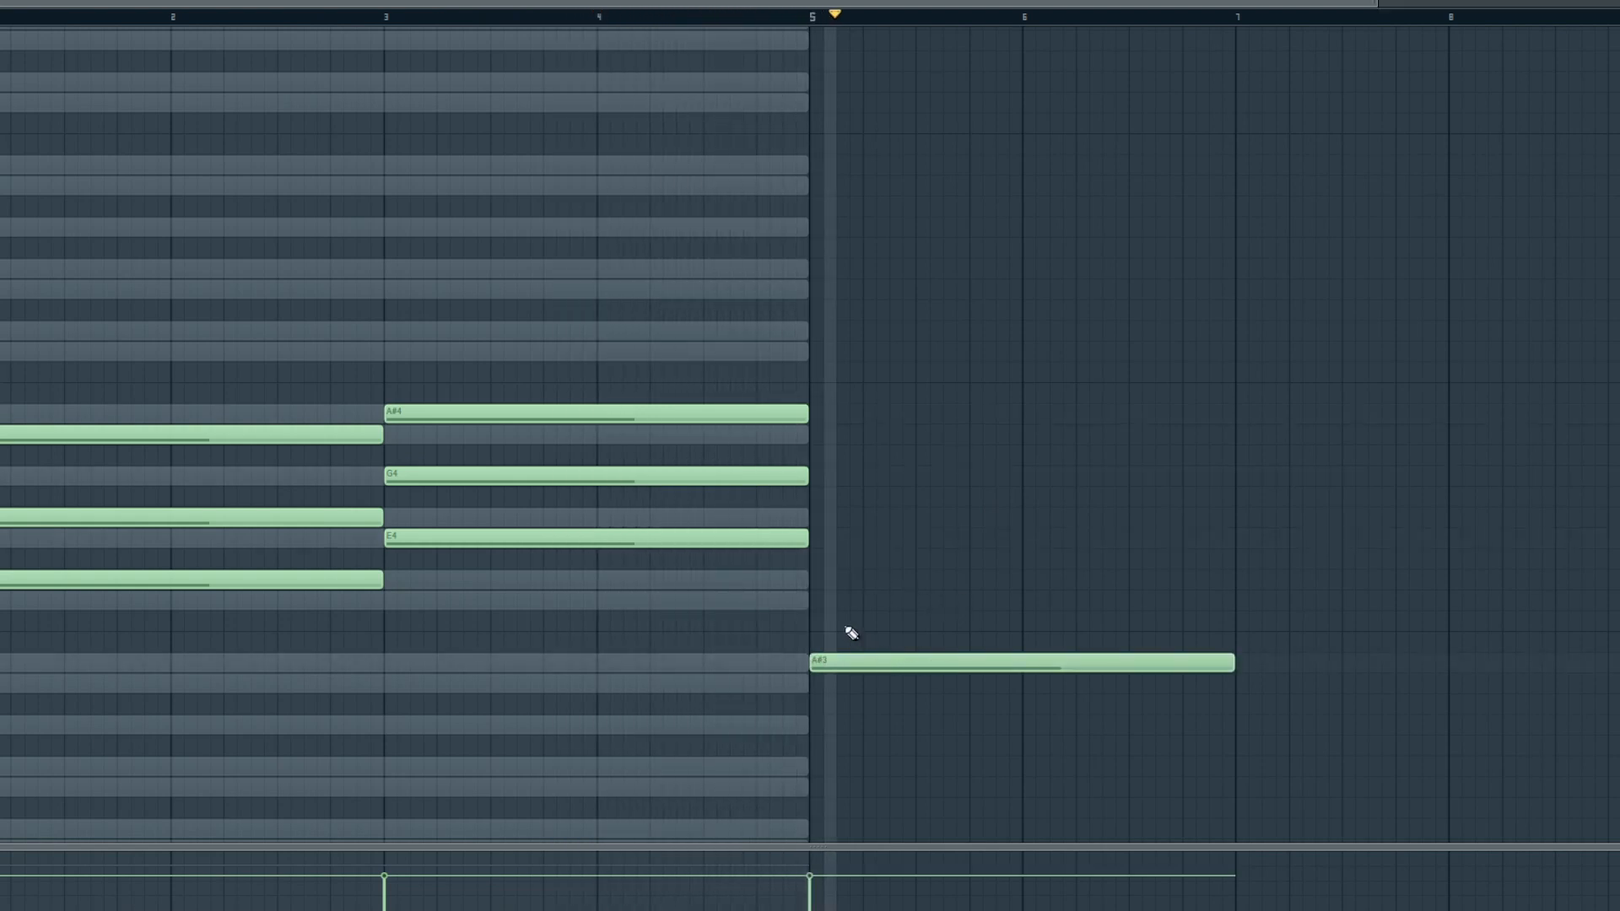
click(810, 583)
click(816, 517)
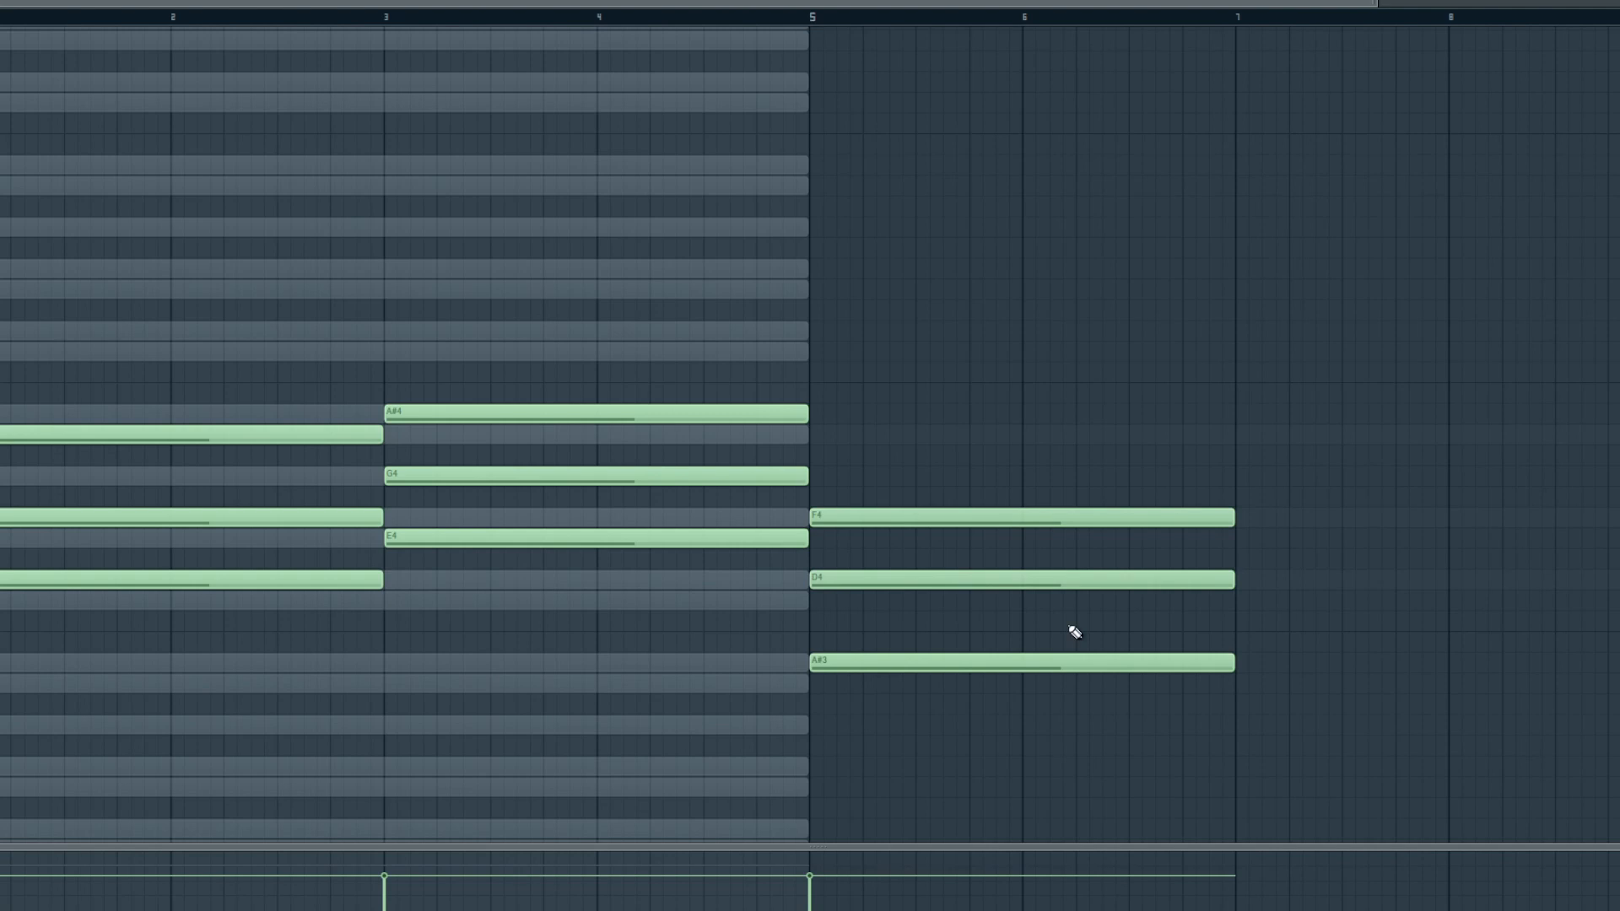
- Add a fourth two-bar chord of C#4, E4 and A4 starting at bar 7
drag(701, 4, 831, 3)
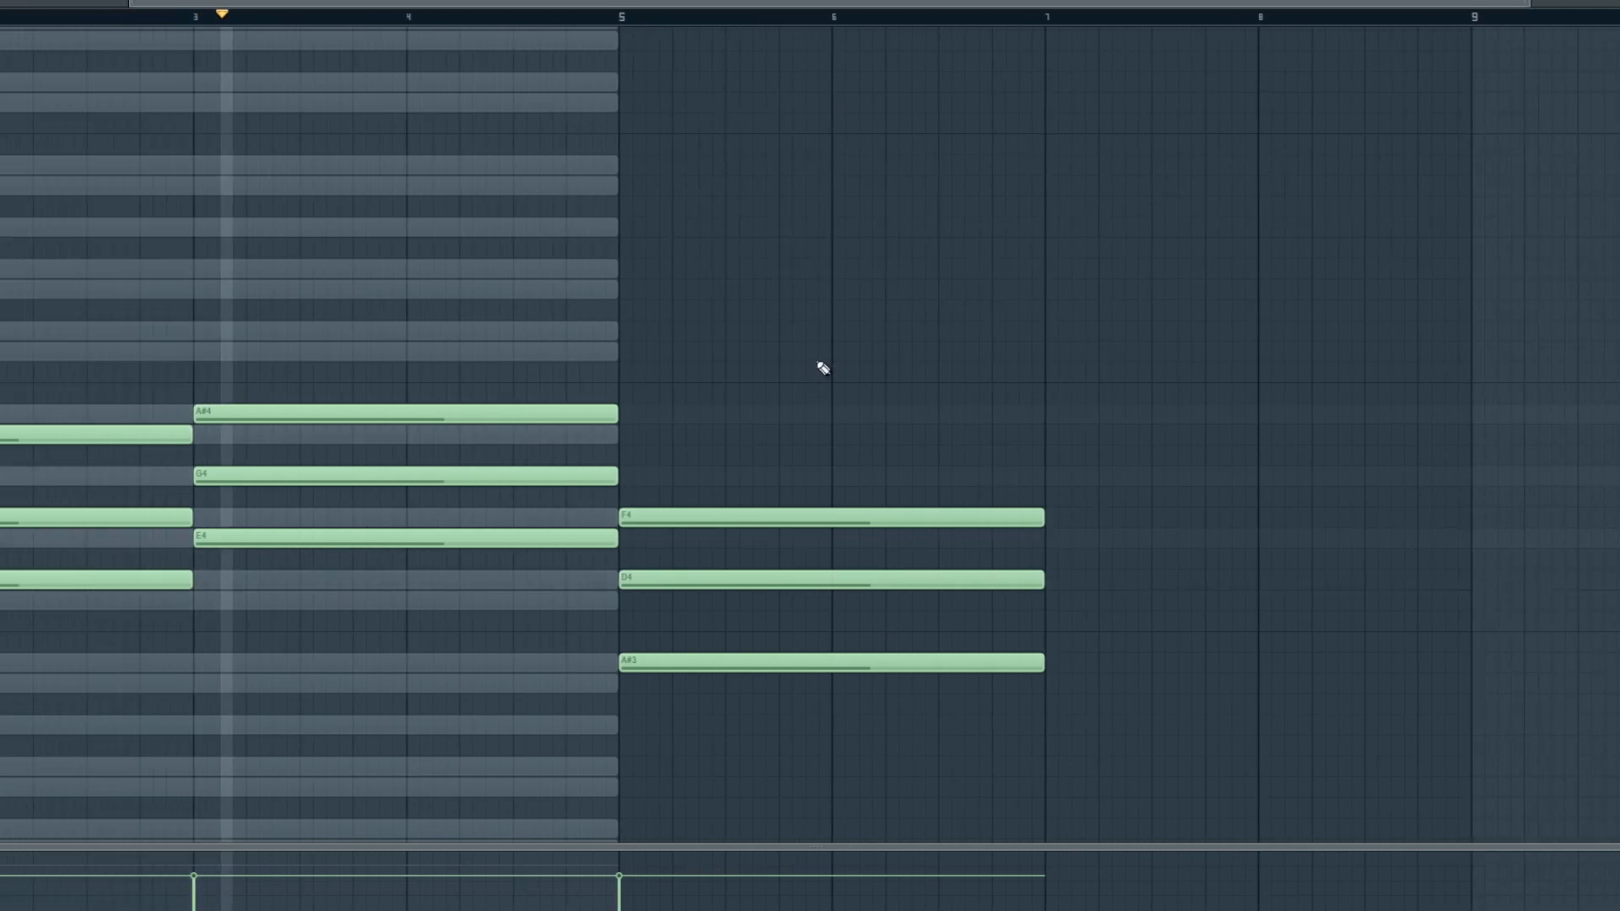
drag(243, 3, 318, 3)
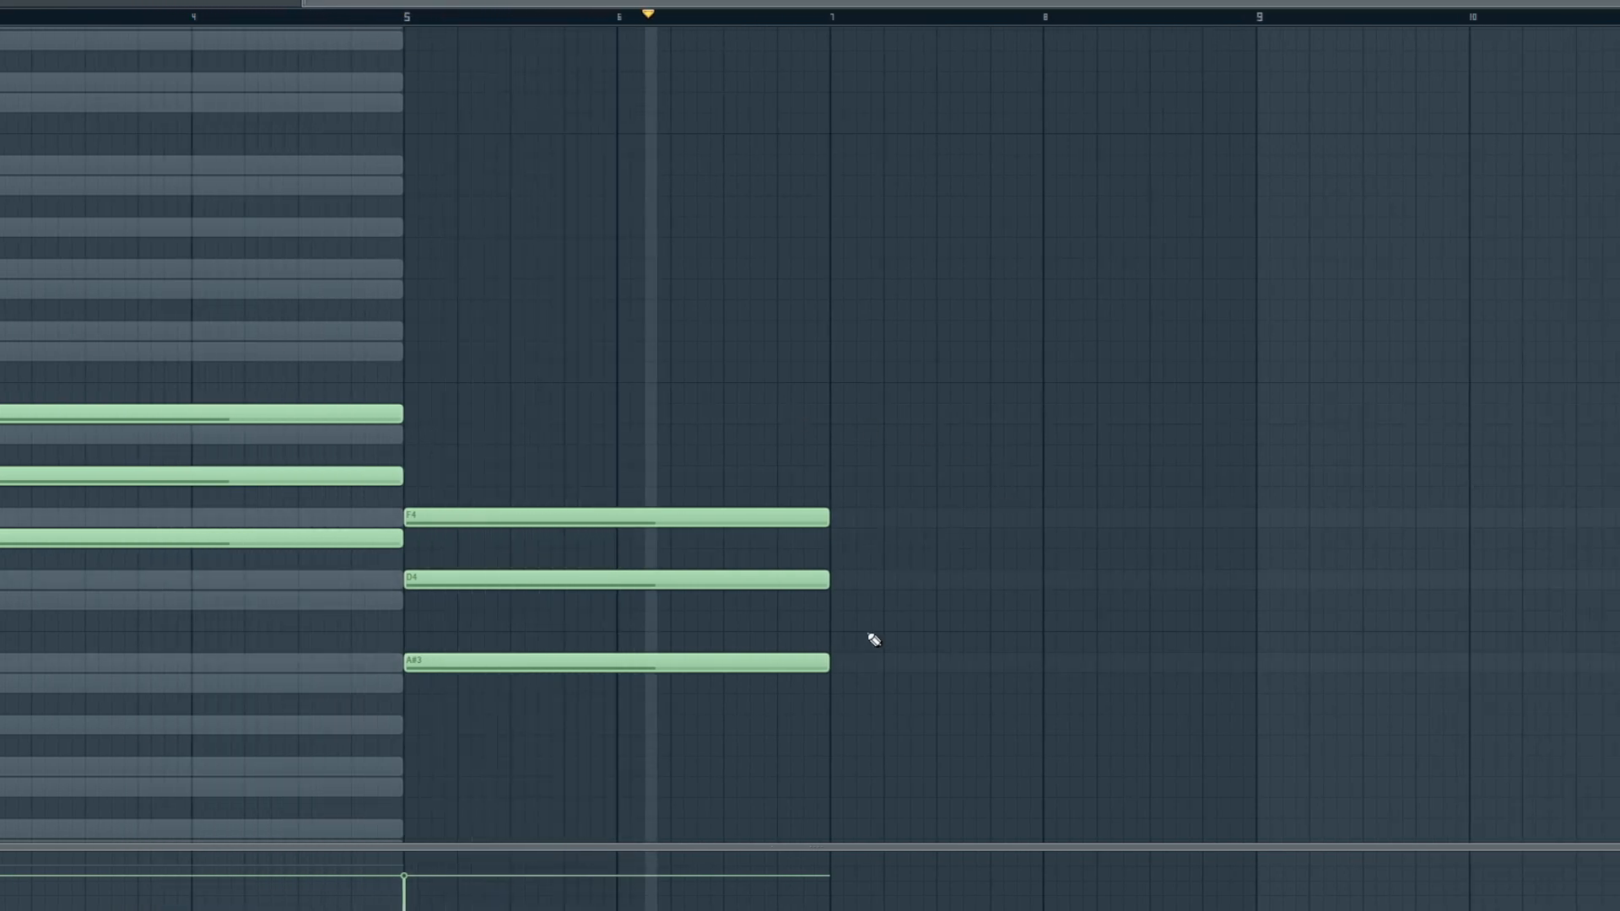
click(846, 601)
key(space)
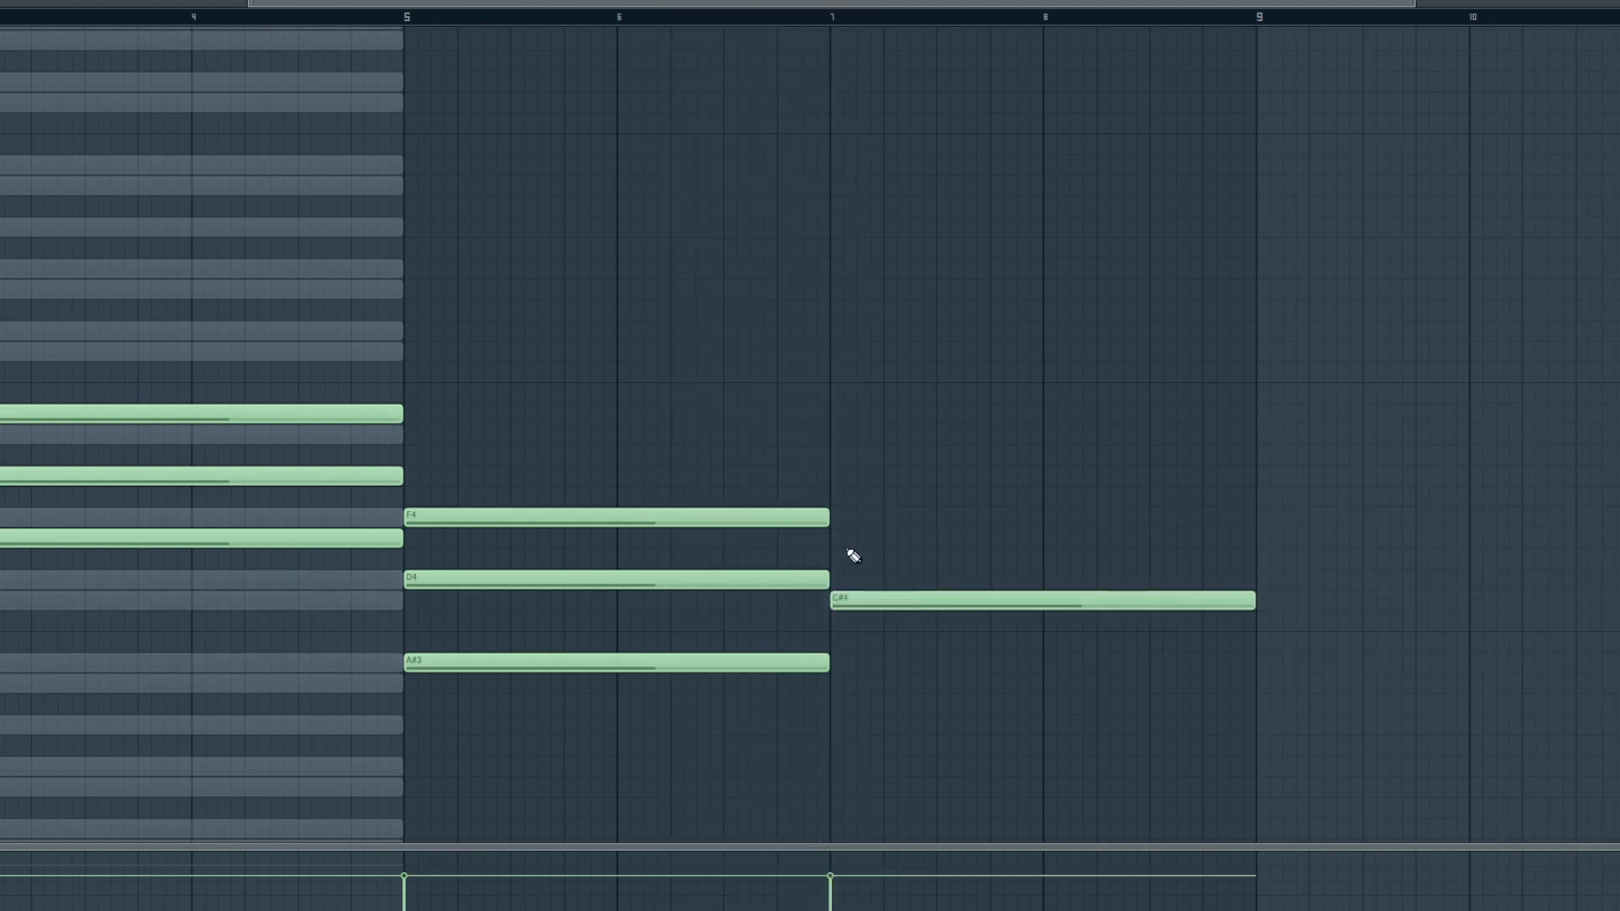
click(835, 541)
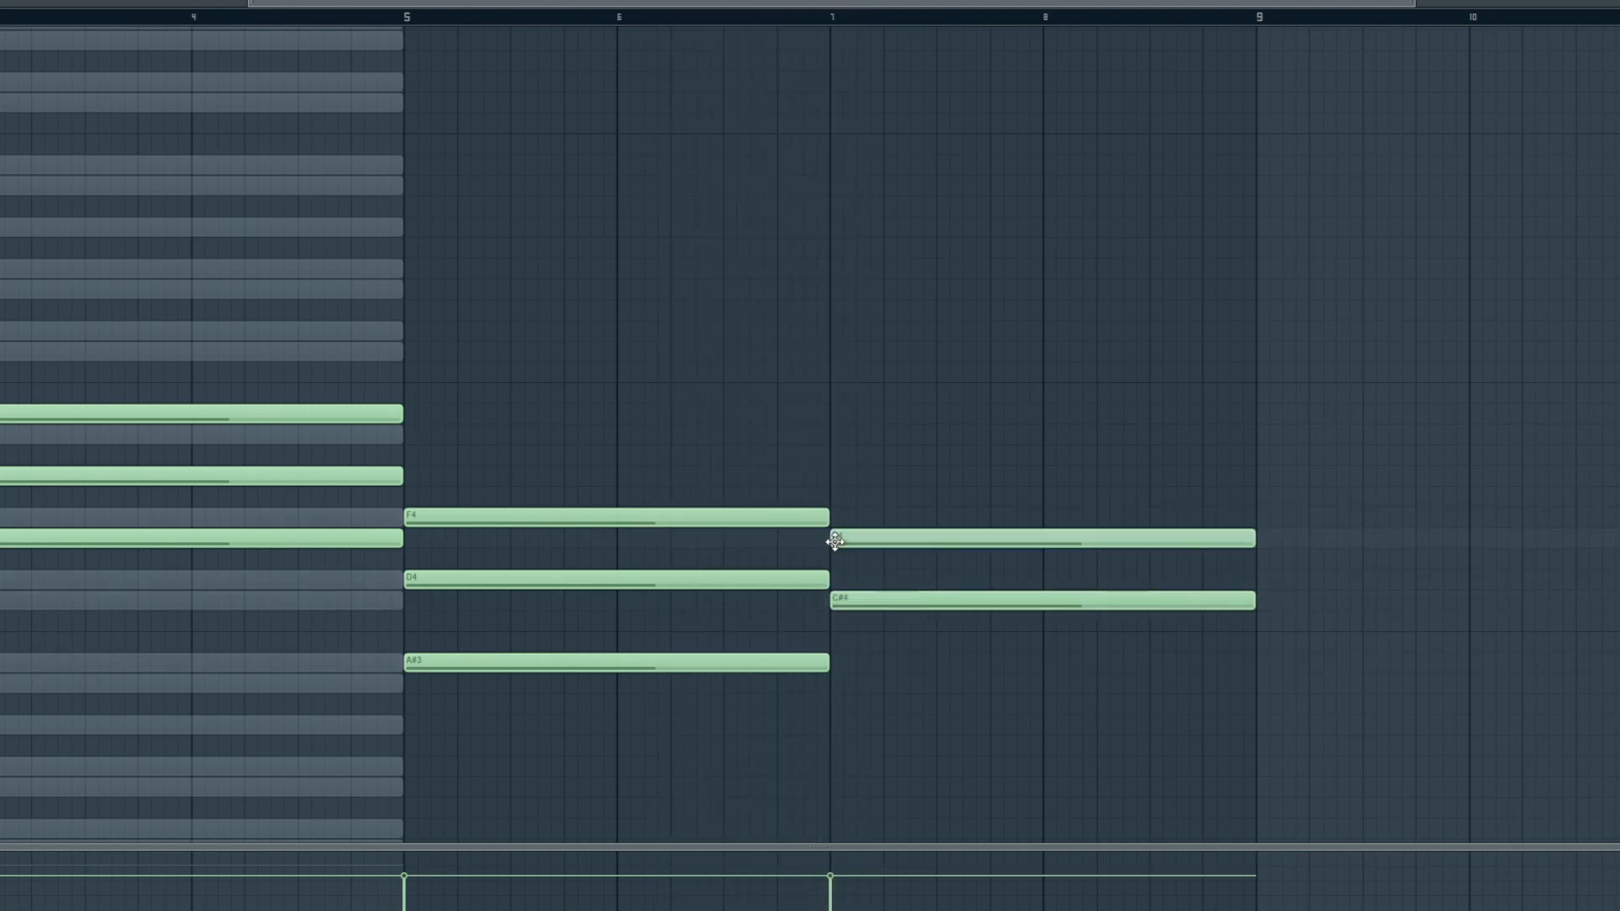
click(834, 436)
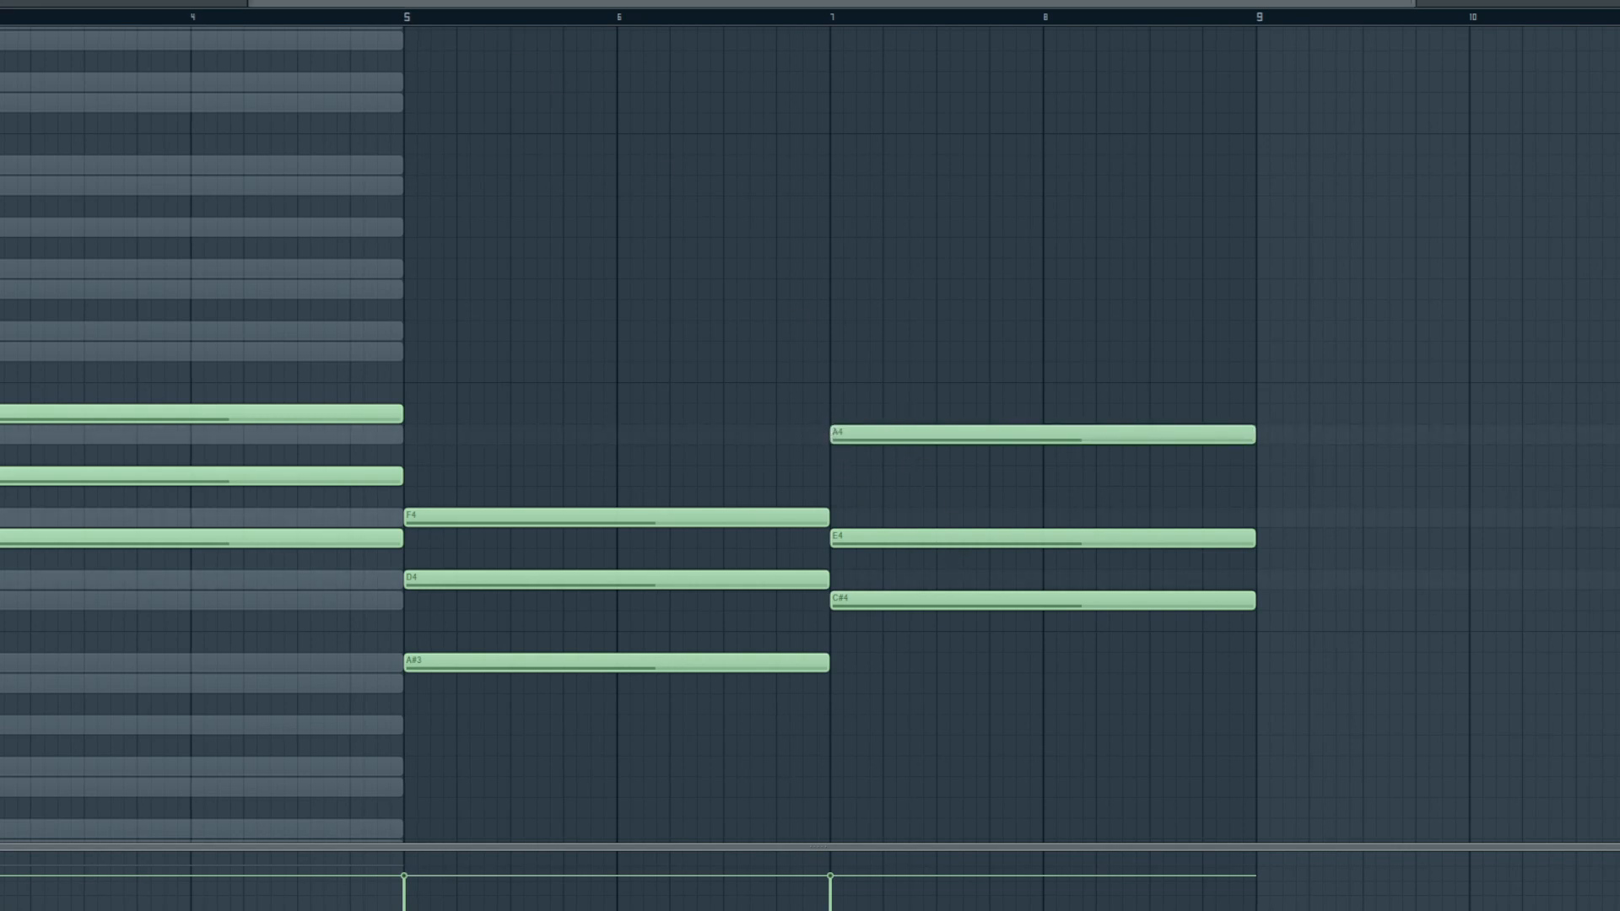
drag(287, 2, 41, 3)
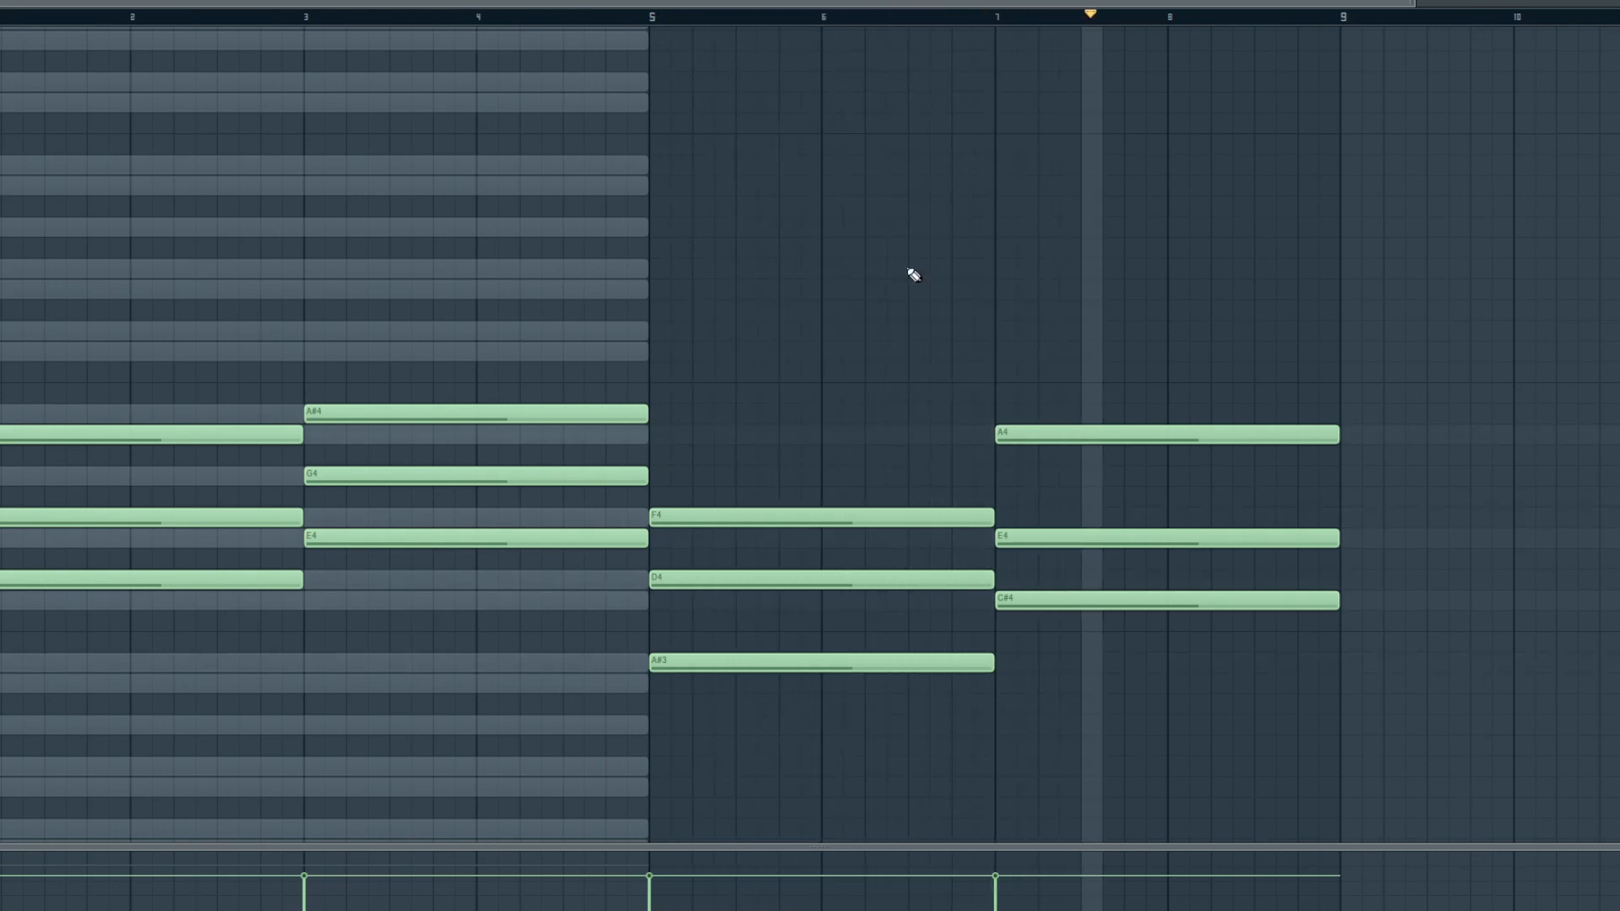
- Stop playback and start a melody above the chords with a one-bar A5 at bar 1 and a half-bar D6 at bar 2
key(space)
scroll(80, 470, up, 1)
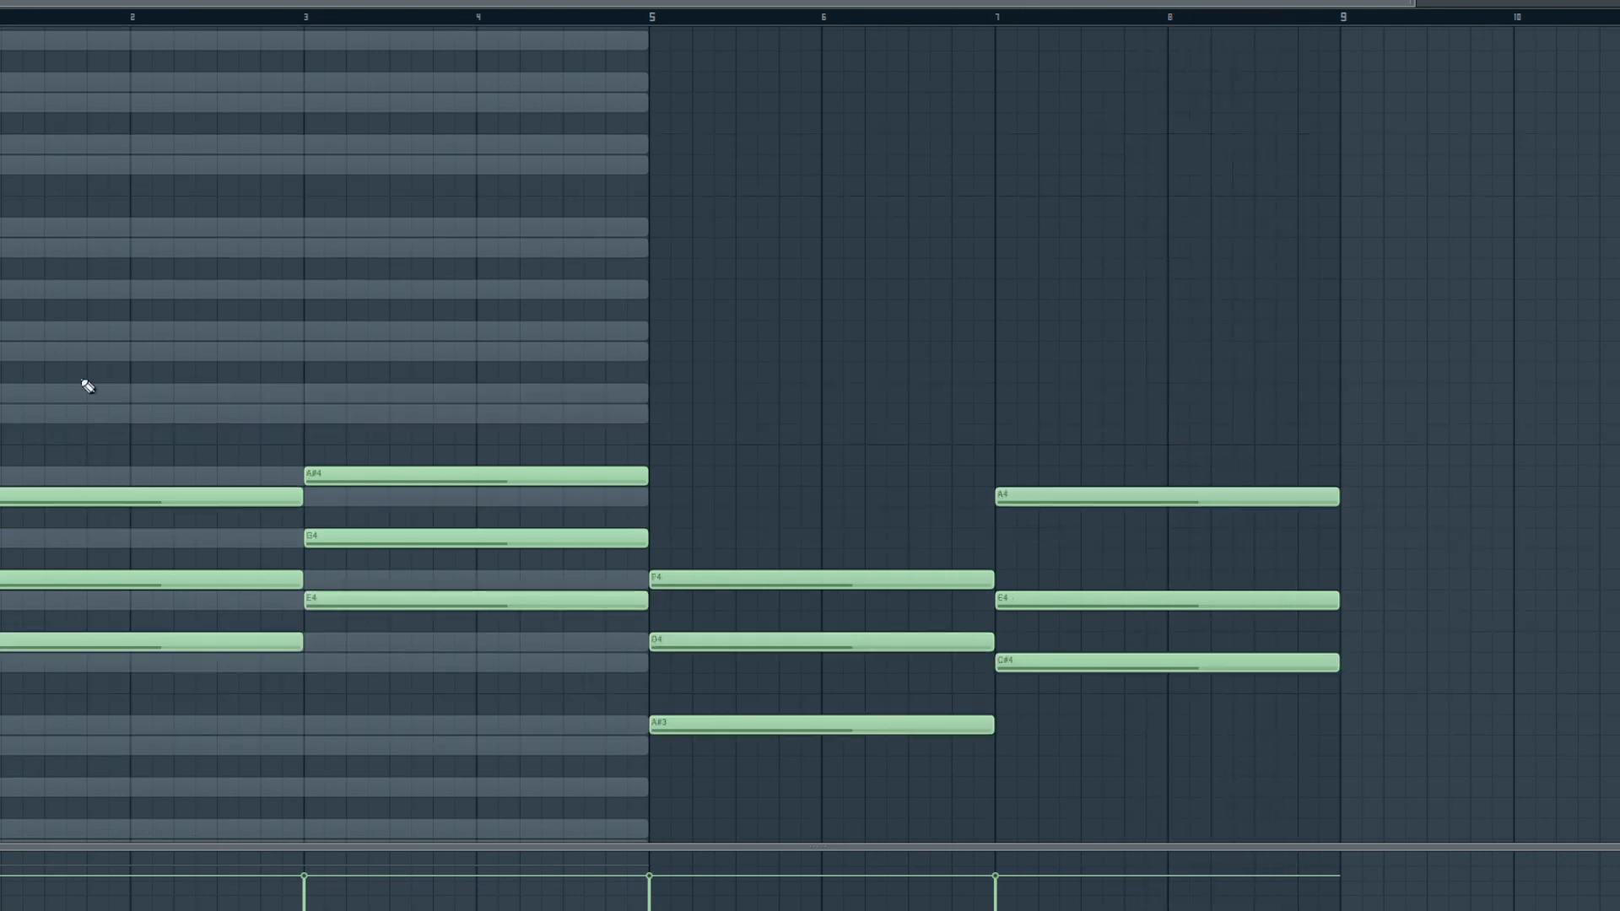
scroll(91, 632, up, 1)
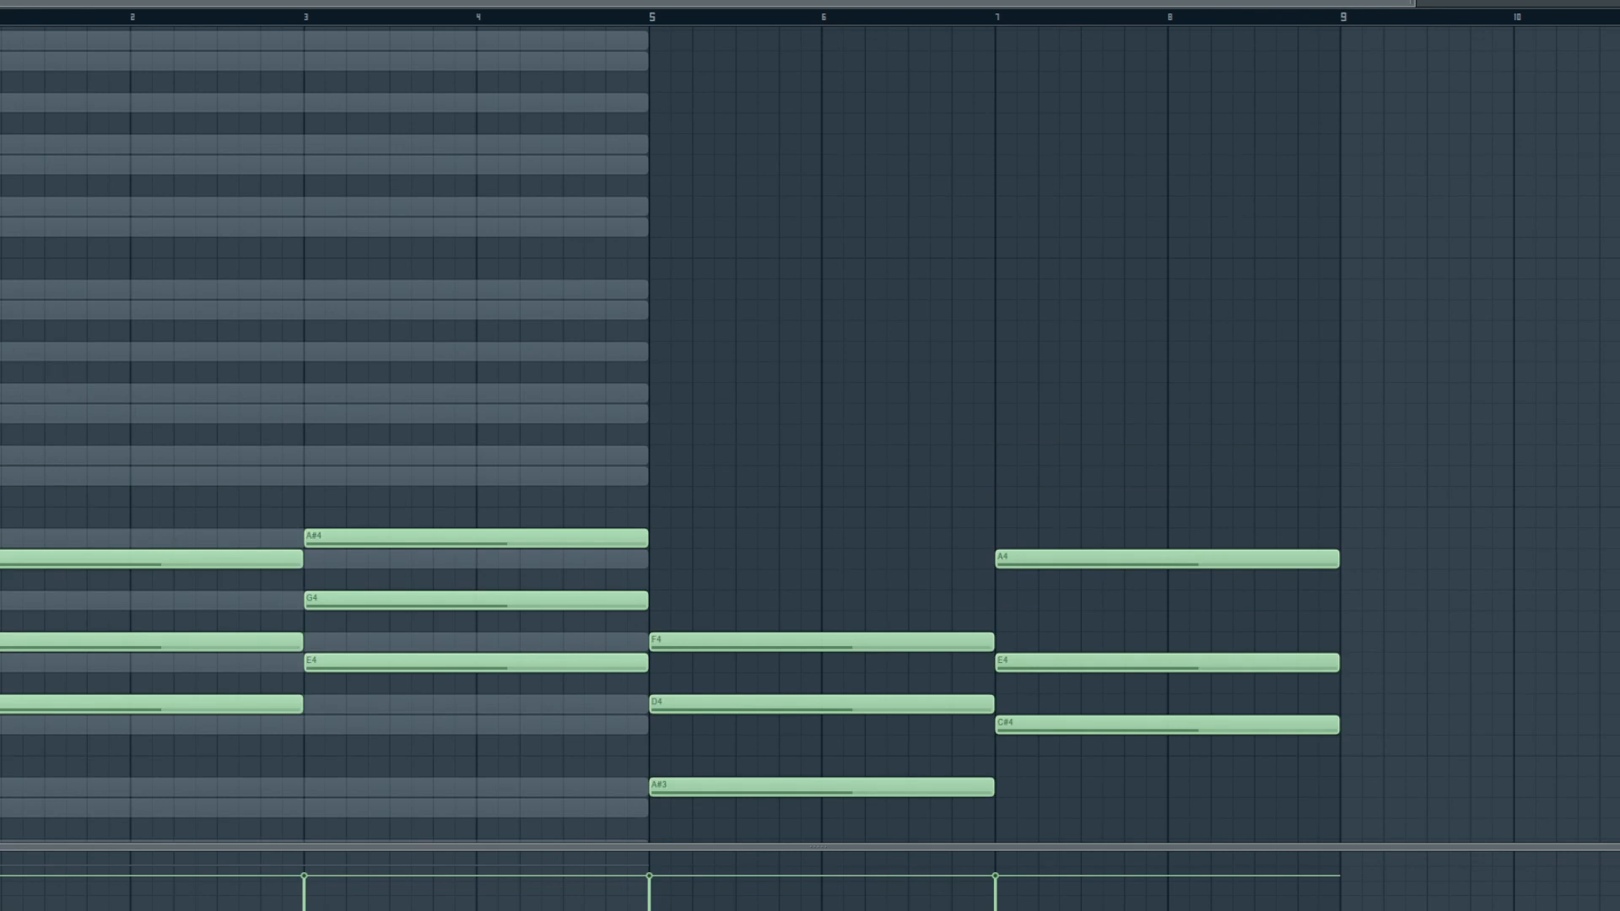
click(219, 309)
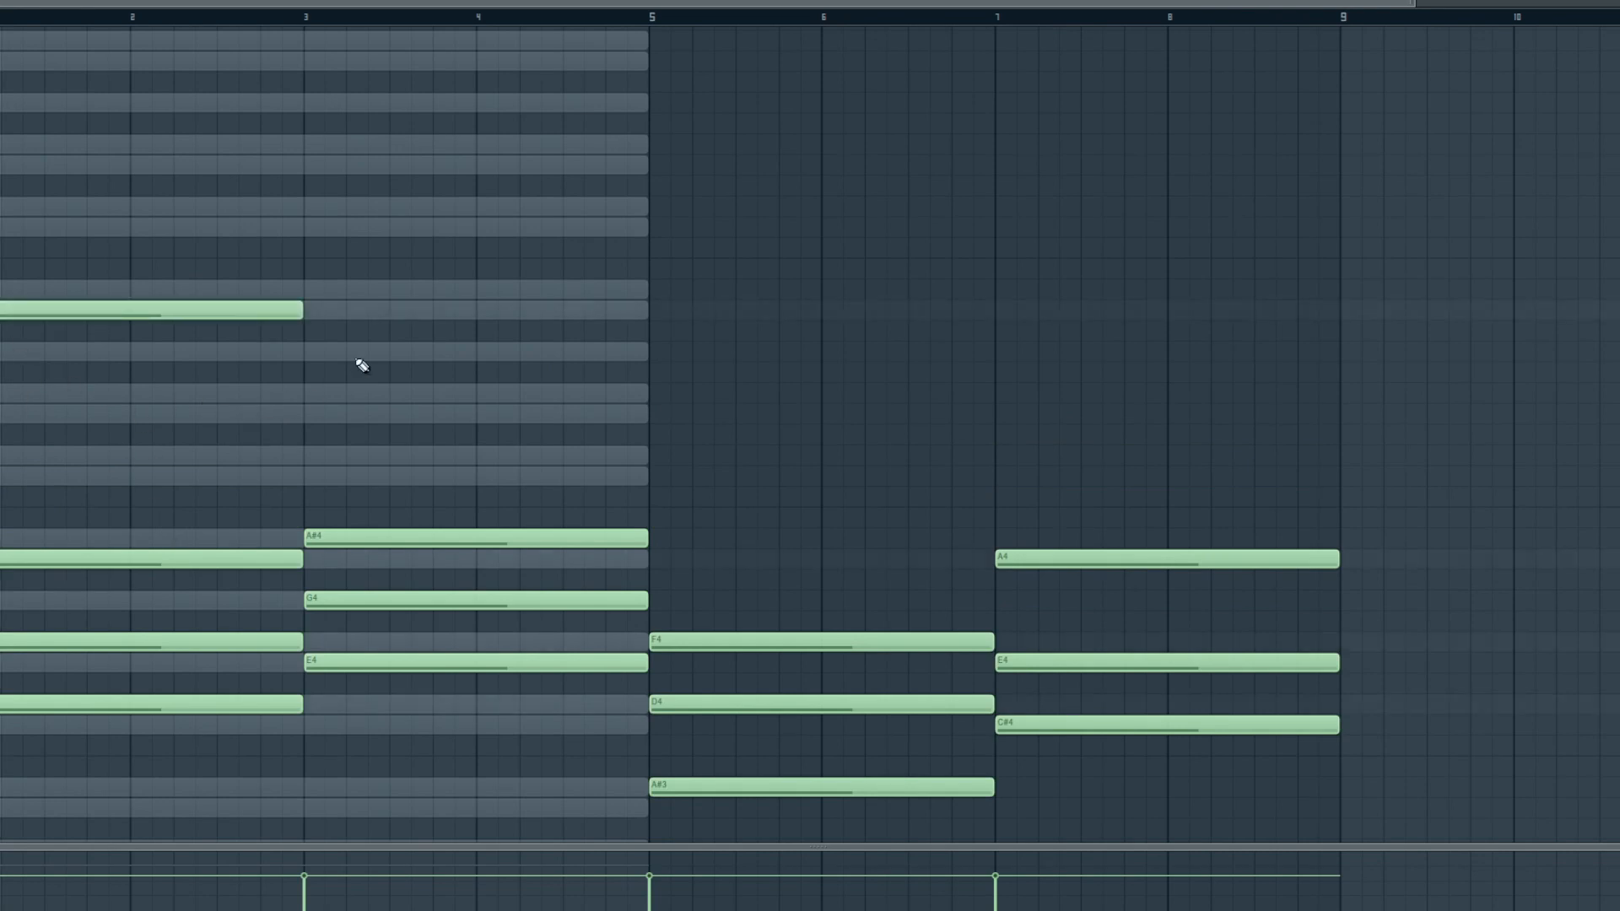
drag(302, 310, 135, 309)
click(137, 226)
right_click(274, 228)
click(159, 207)
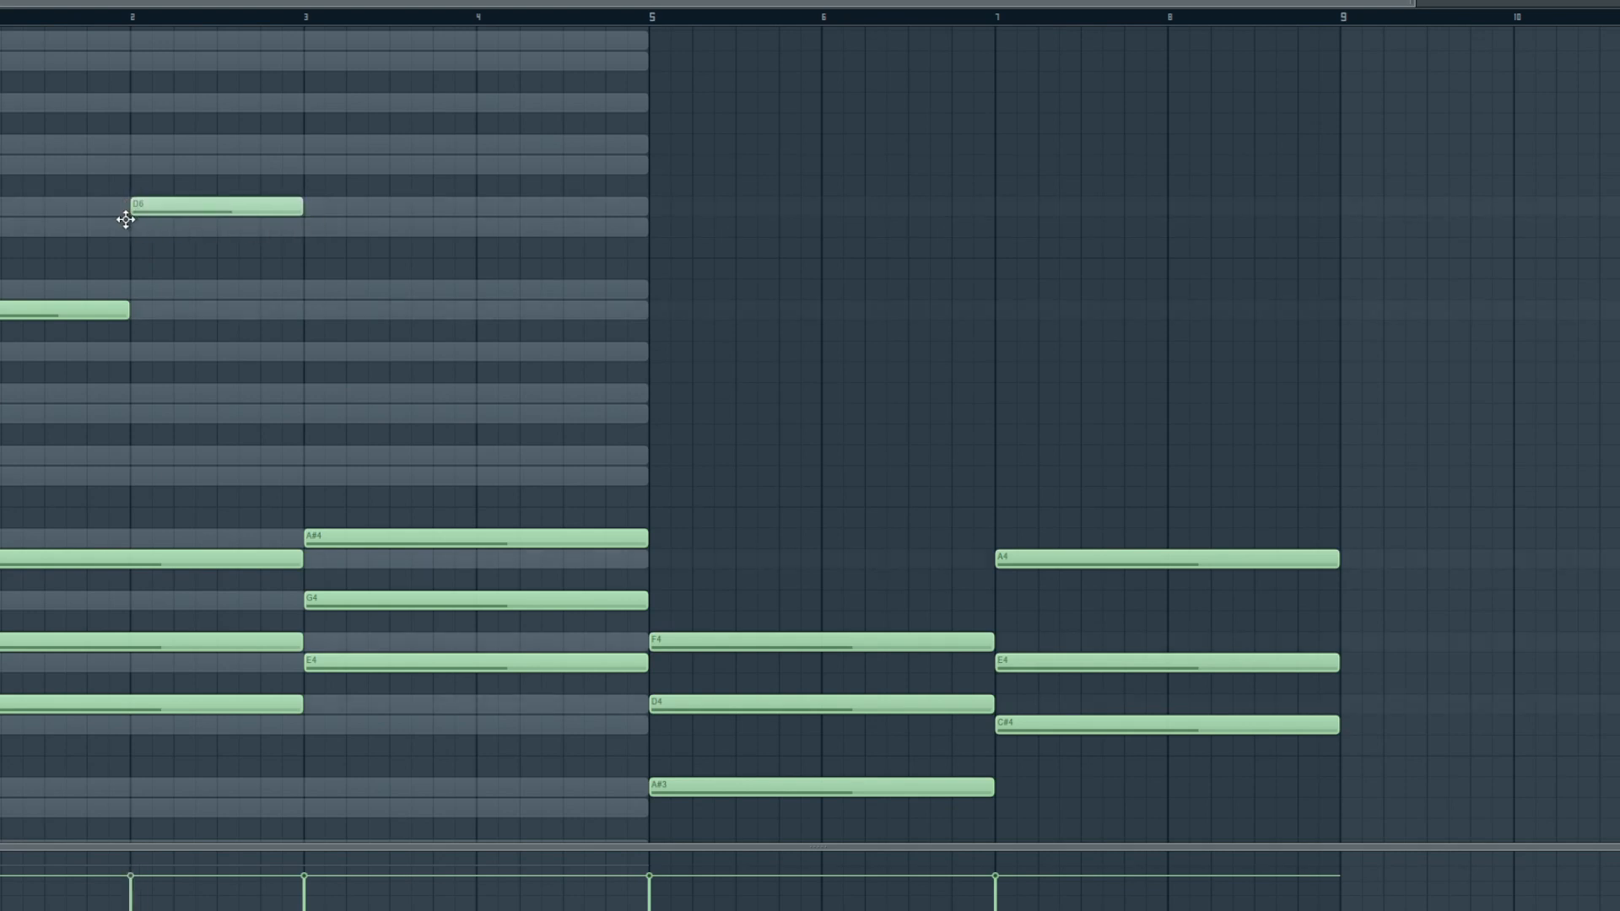
drag(302, 209, 216, 209)
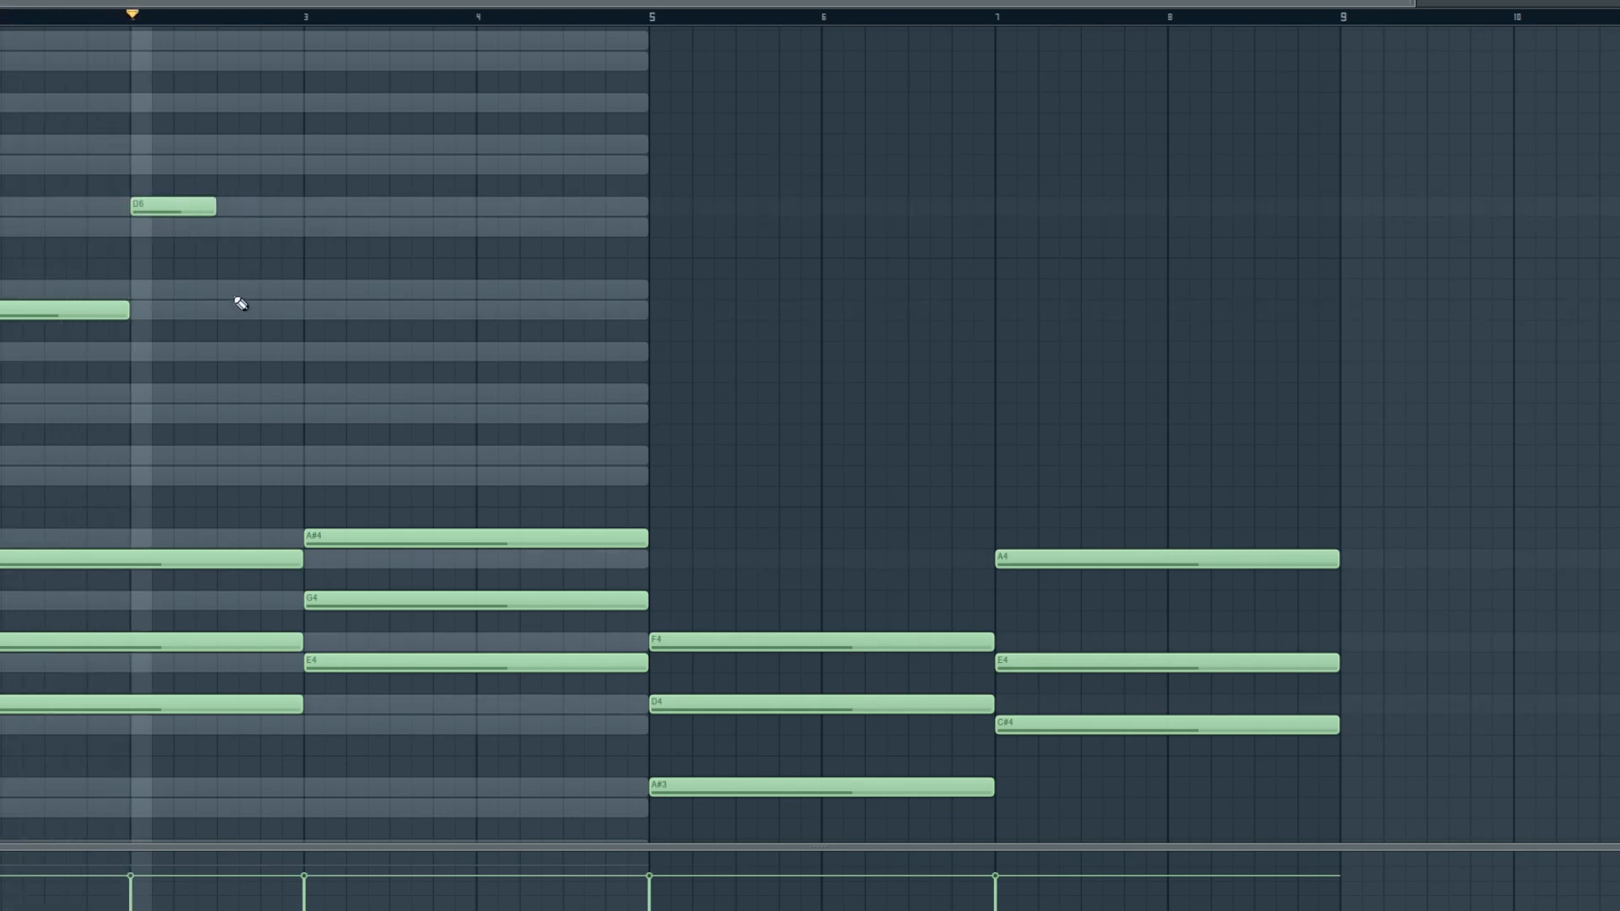
- Continue the melody with half-bar G5, F5 and E5 notes from mid-bar 2, then a full-bar D5 at bar 4, checking with playback
click(225, 353)
click(307, 415)
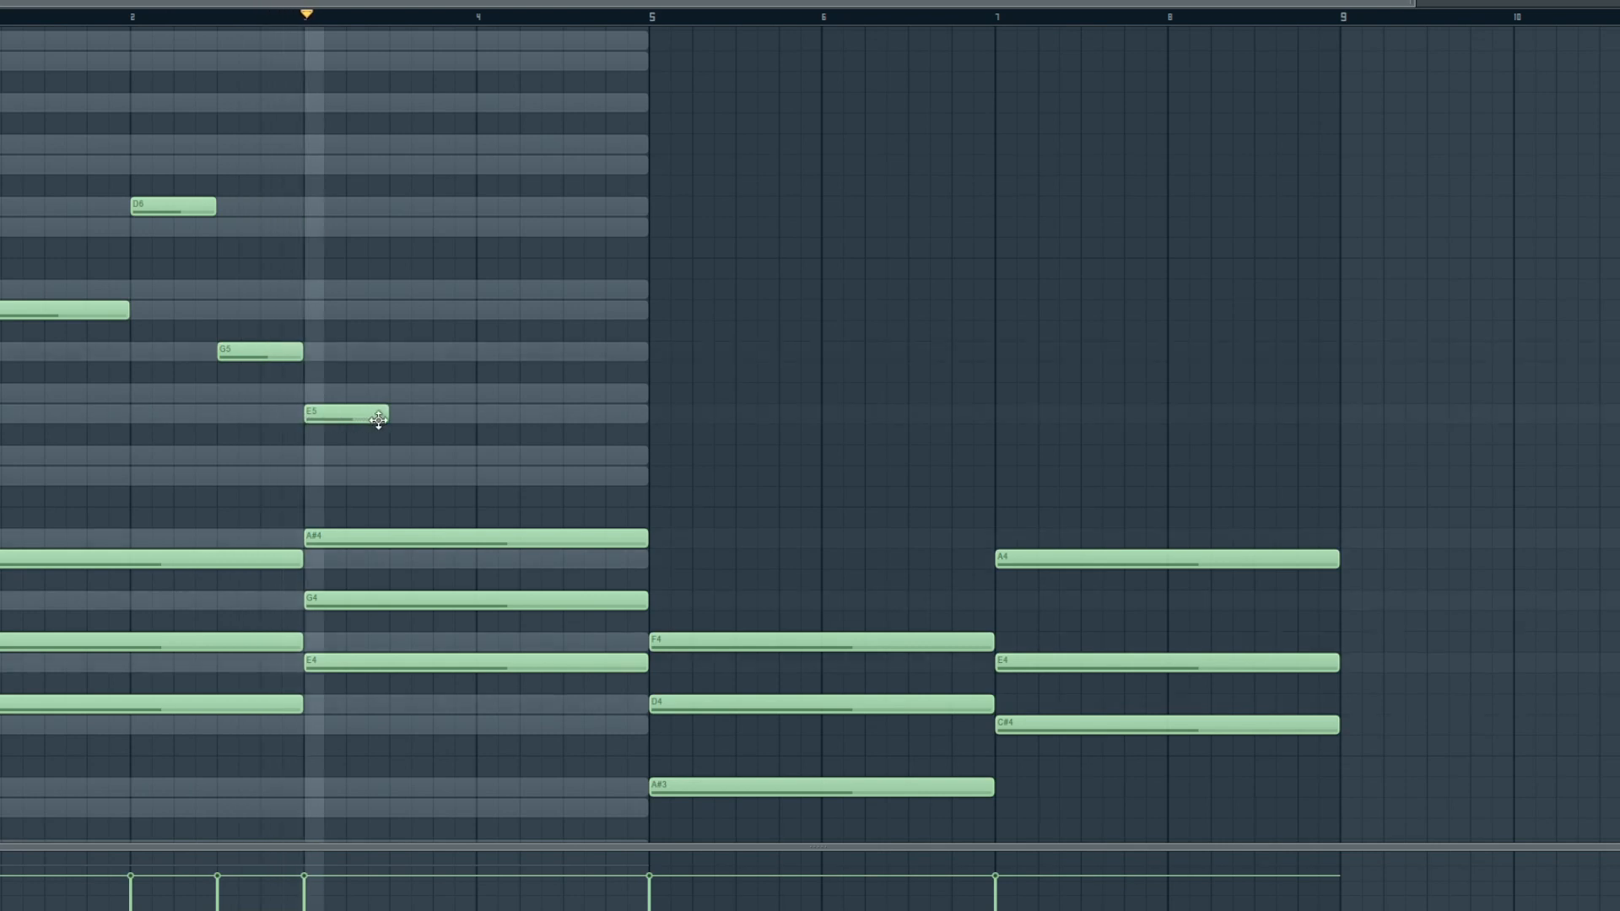
key(space)
mouse_move(384, 417)
mouse_down()
mouse_move(304, 395)
mouse_move(383, 394)
mouse_up()
key(space)
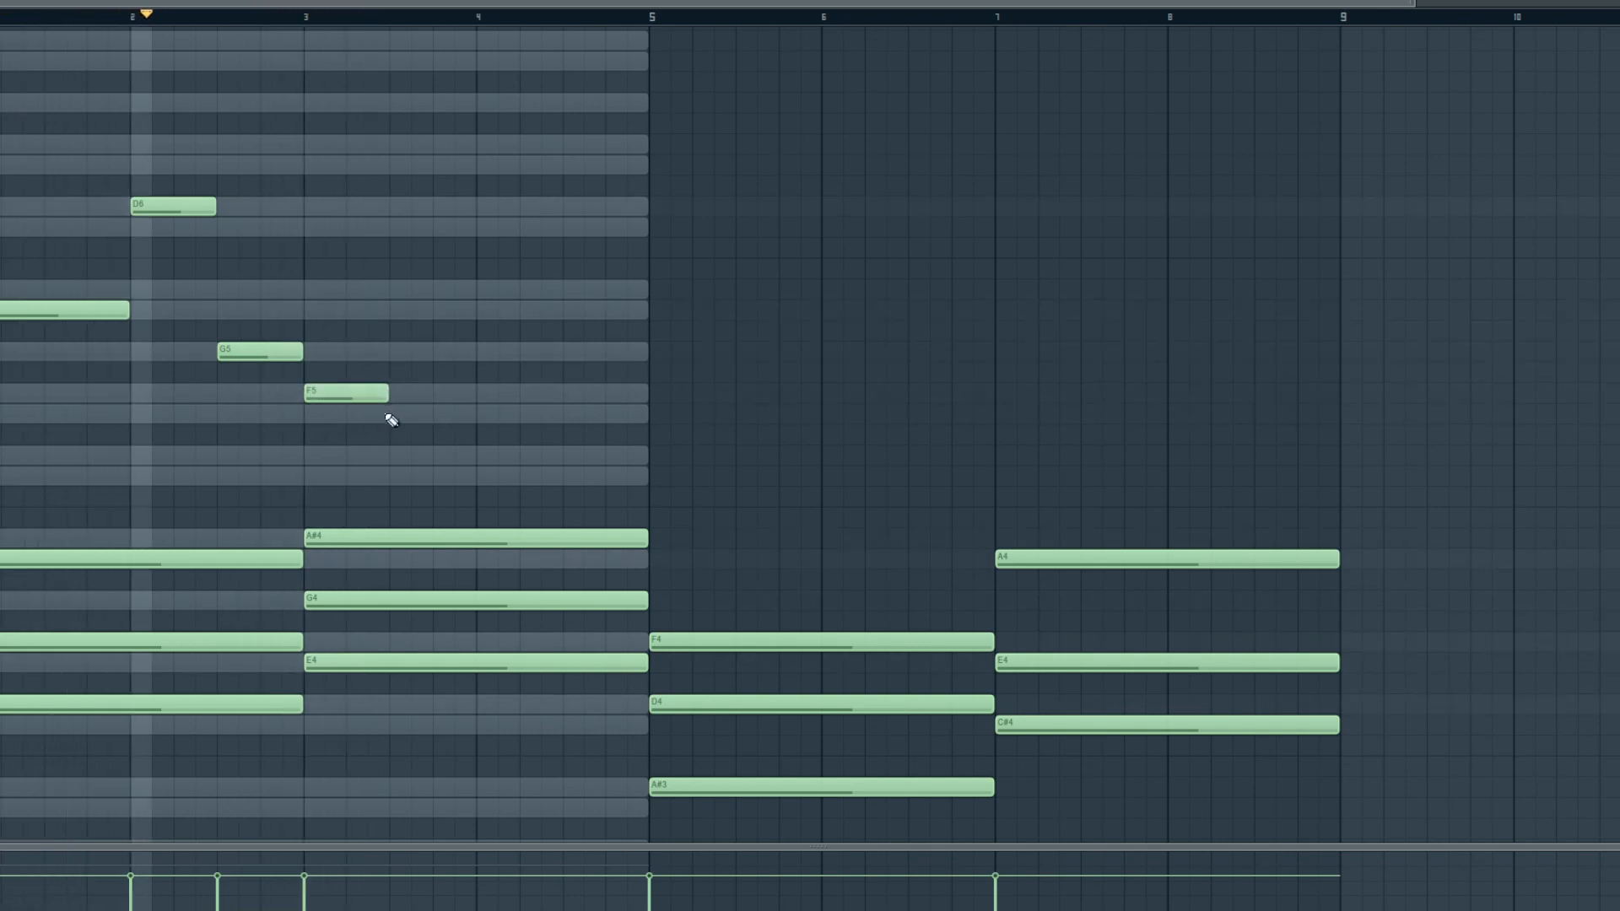
click(394, 415)
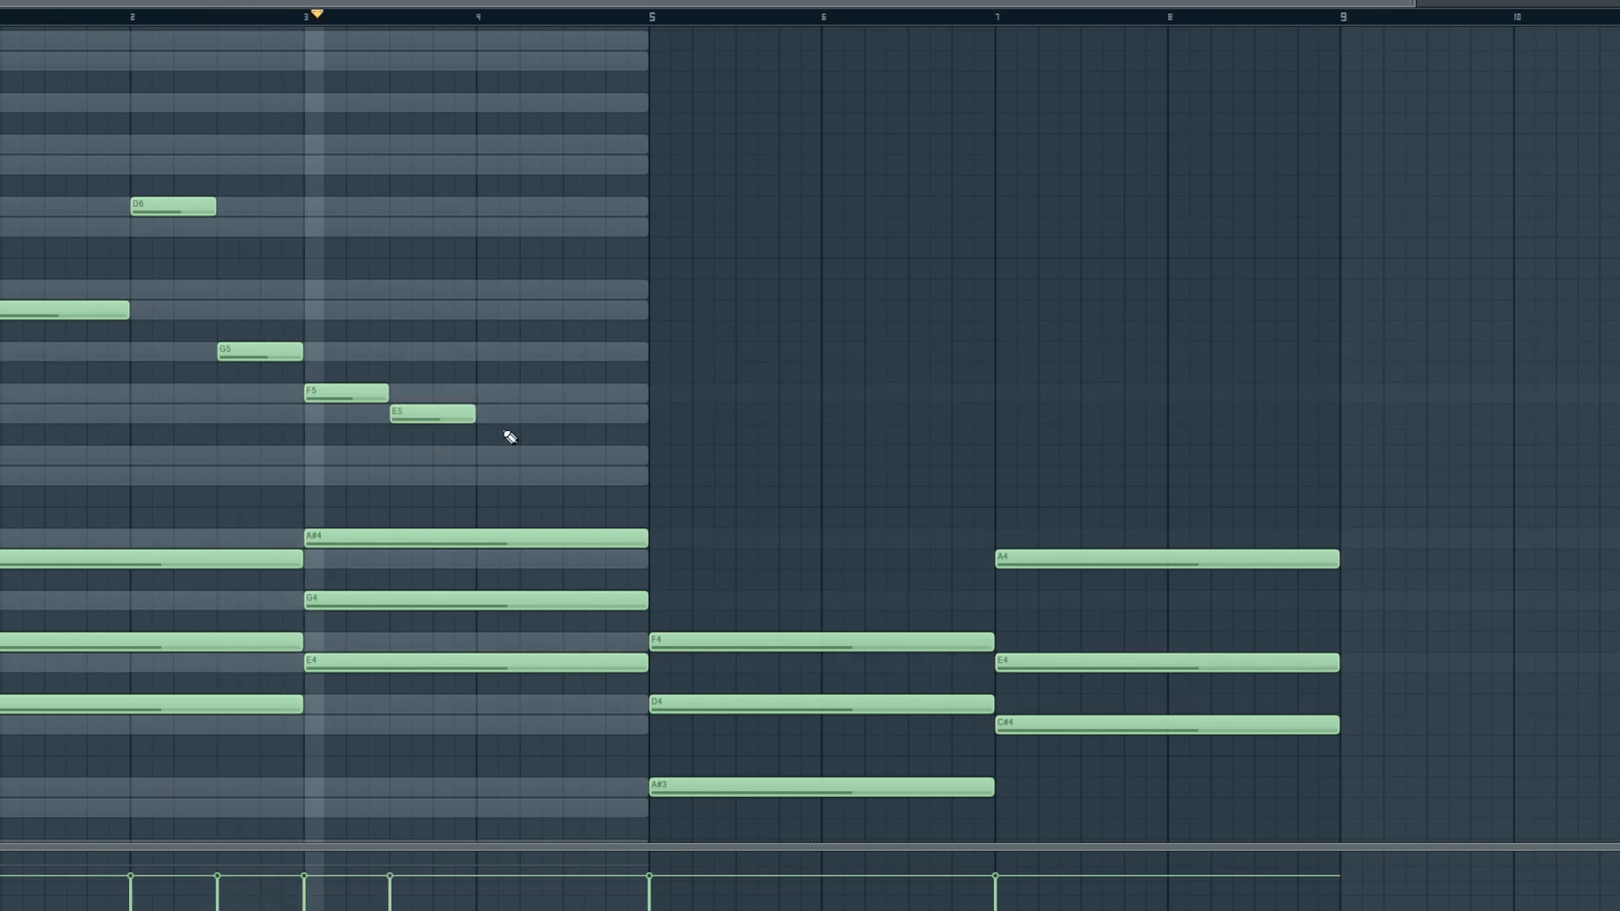
click(479, 453)
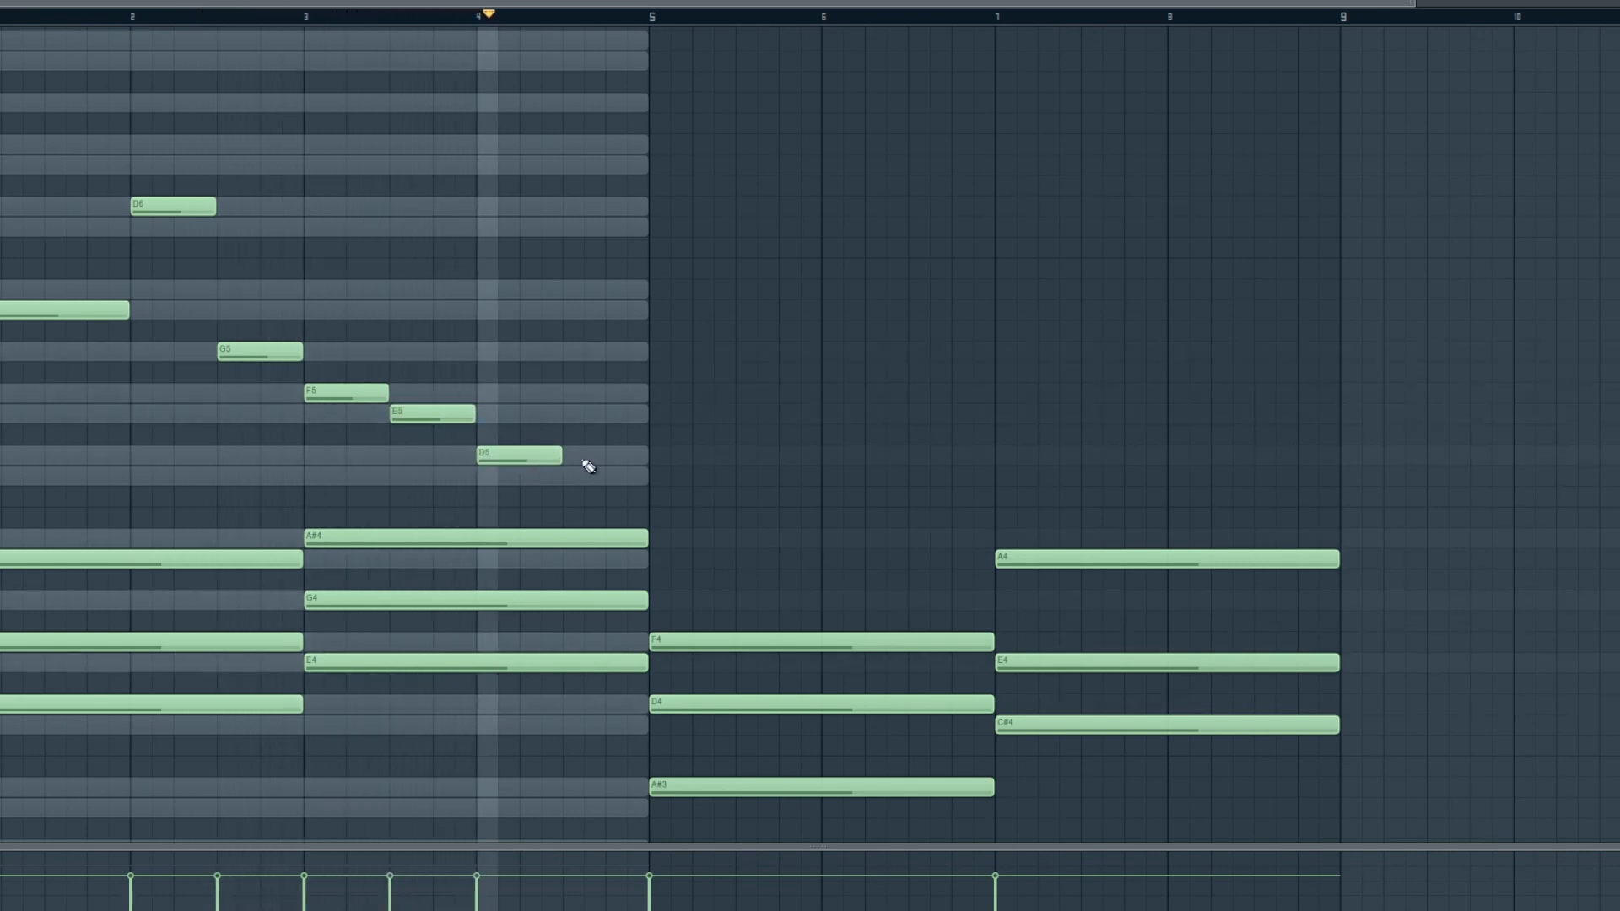
drag(560, 456, 649, 456)
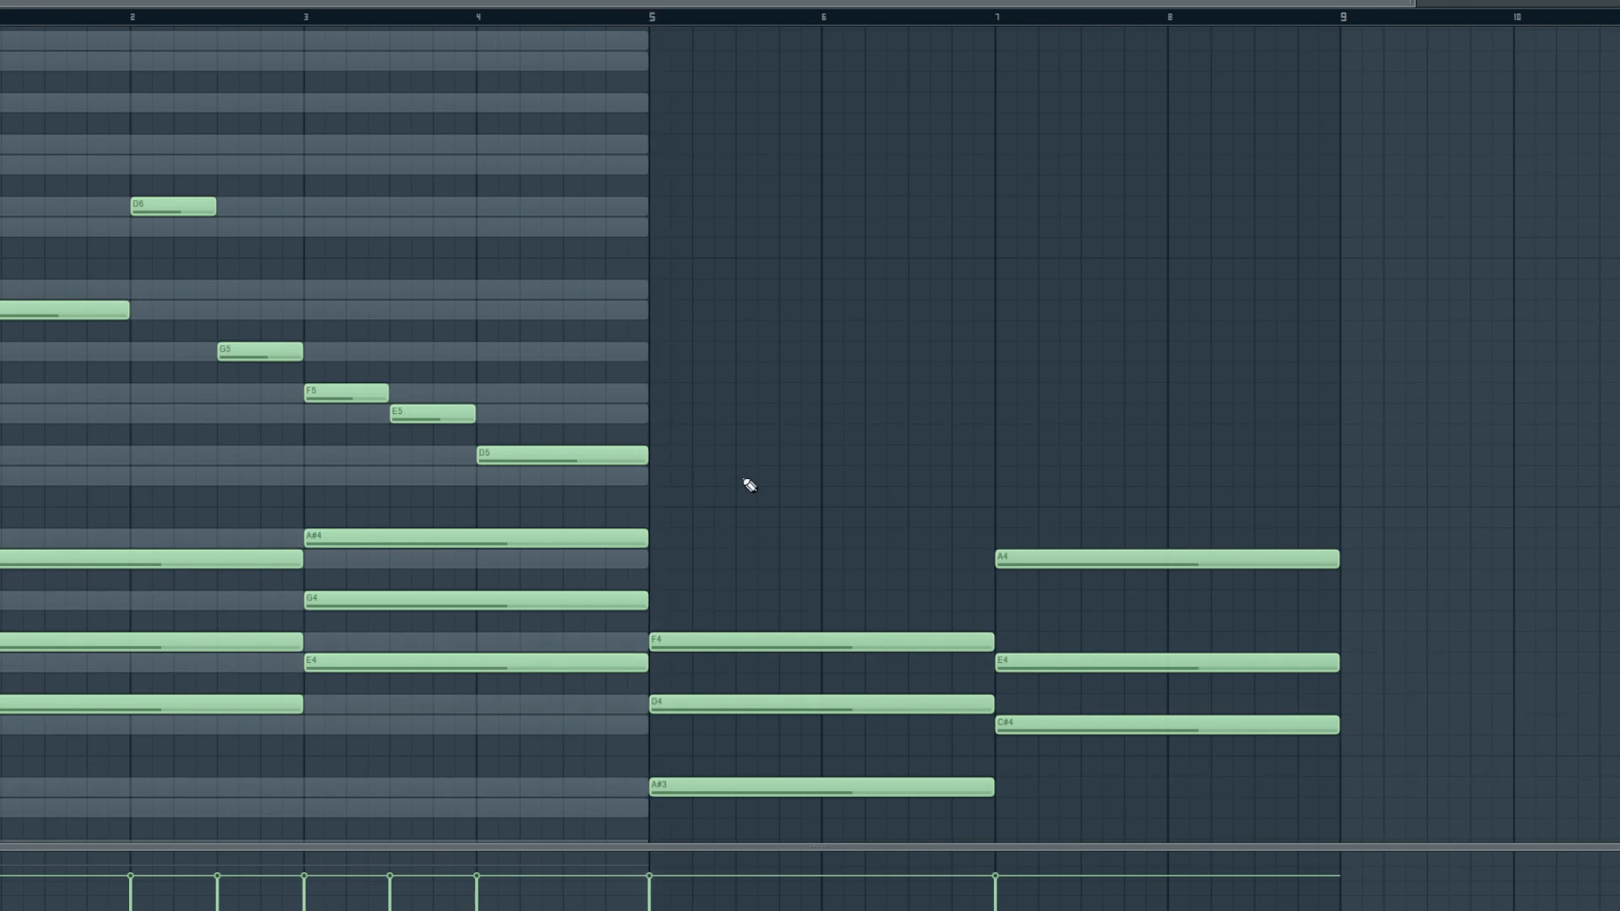
- Place F5, G5 and A#5 as consecutive quarter-bar melody notes starting at bar 5
click(657, 415)
right_click(705, 418)
click(652, 395)
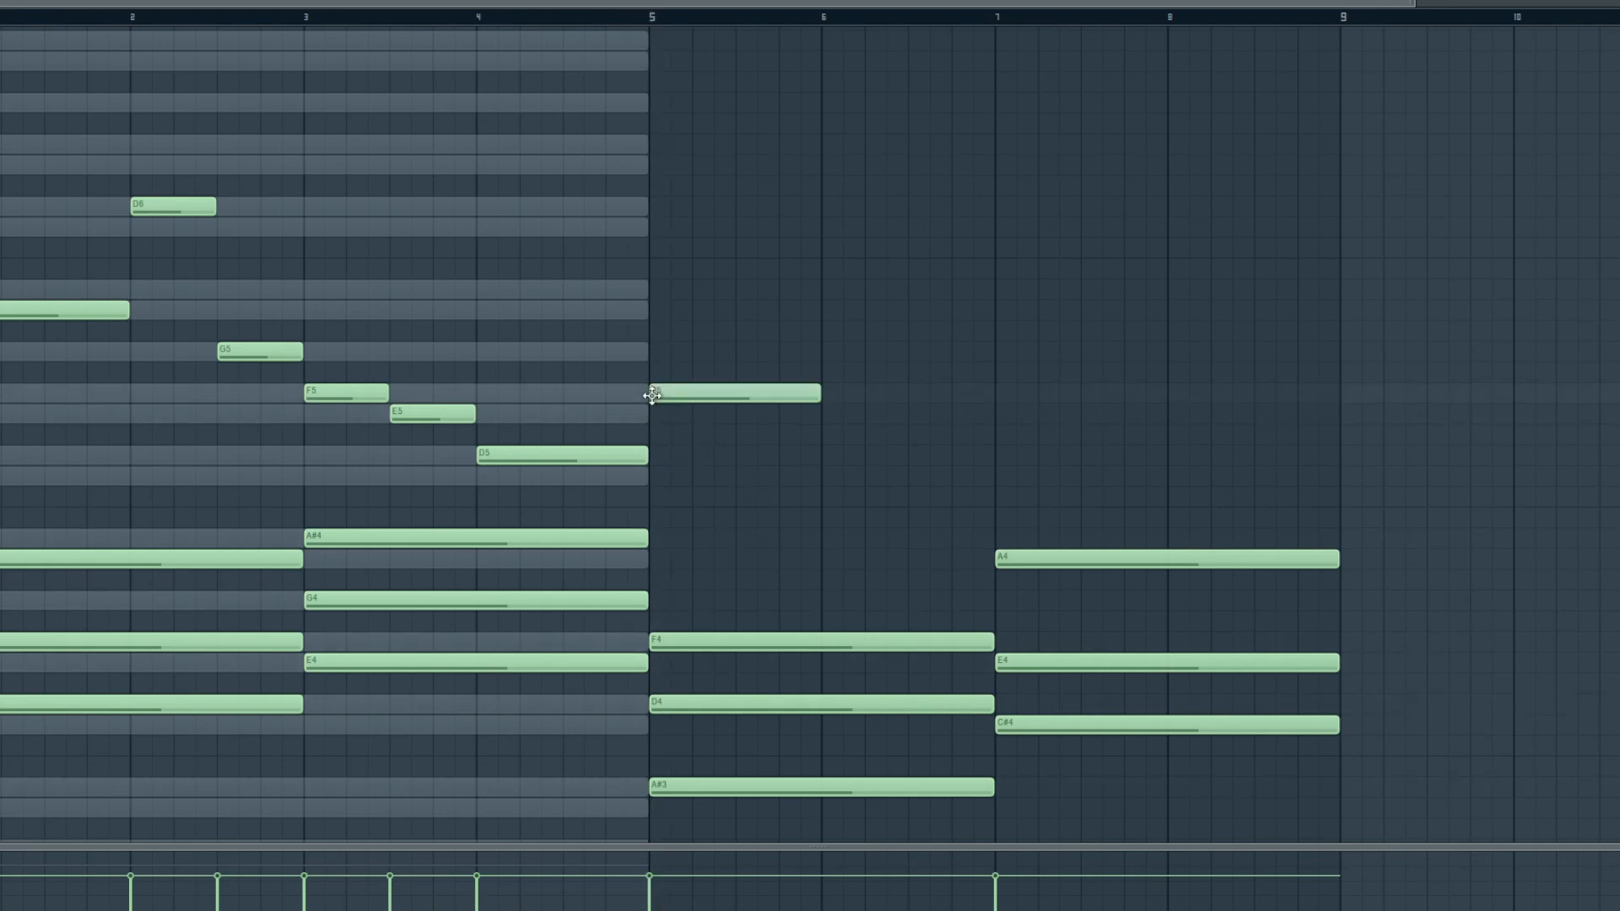
drag(789, 397, 745, 405)
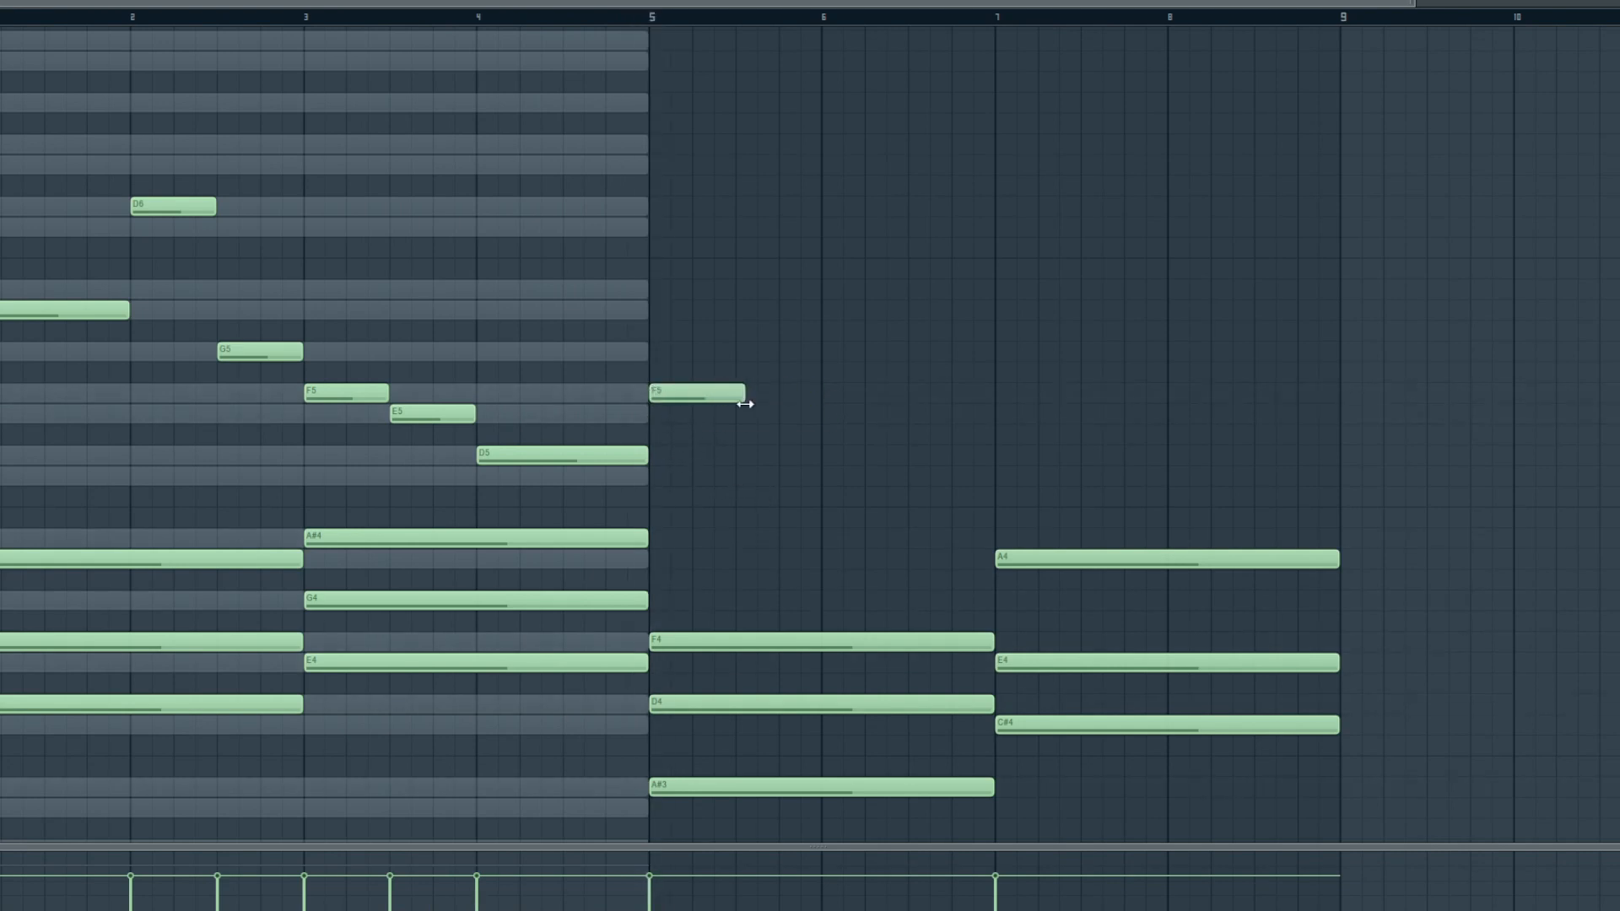
click(734, 357)
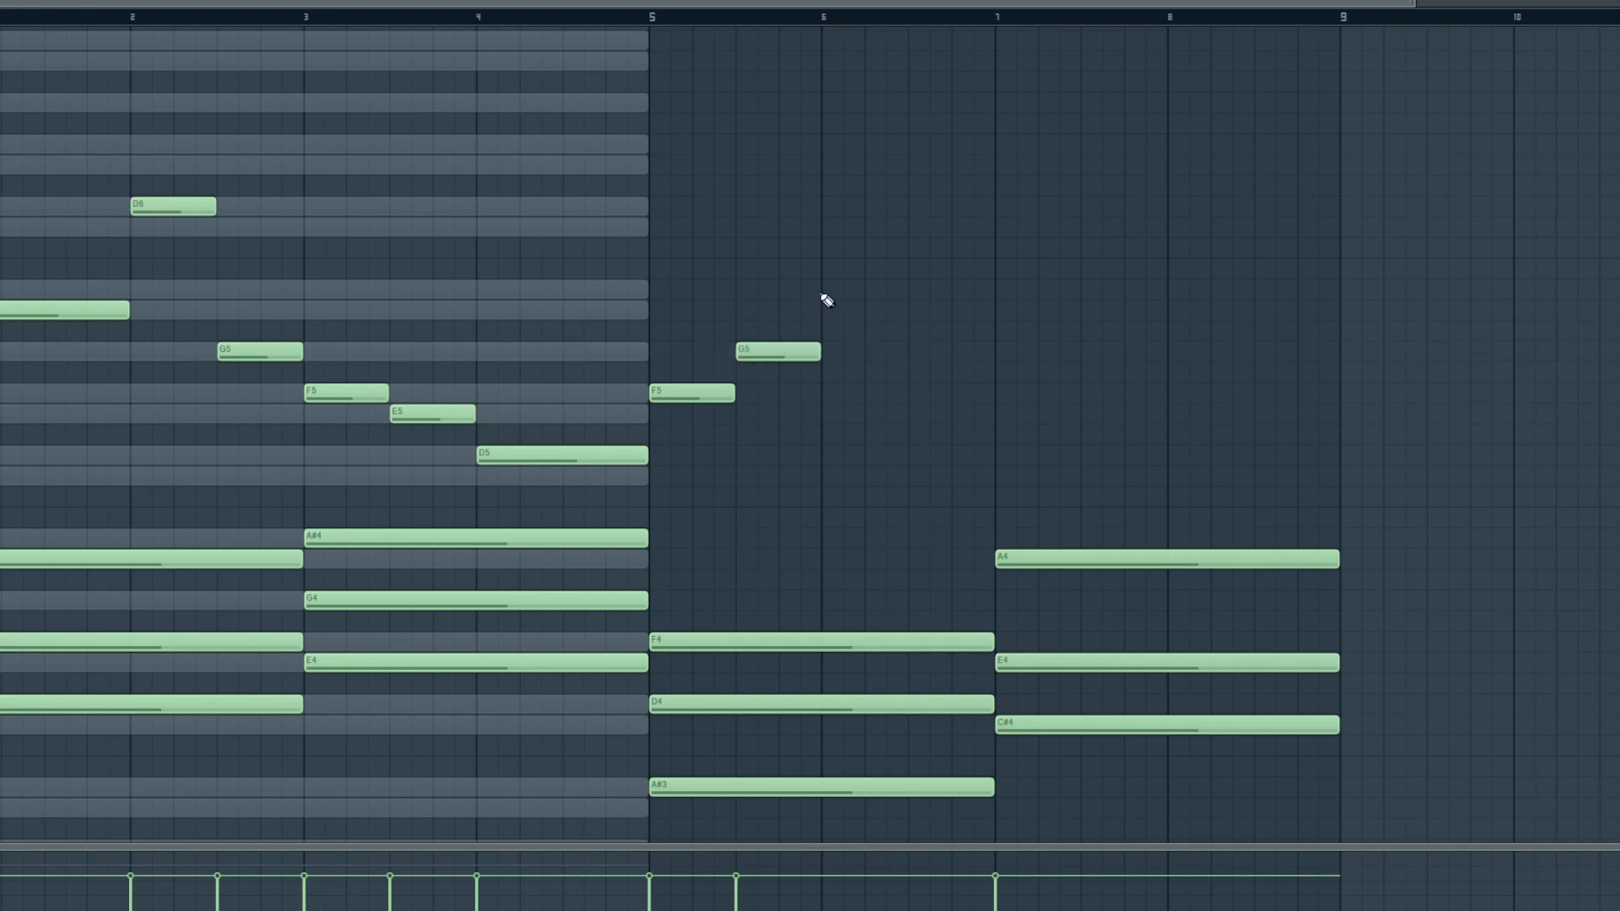
click(824, 291)
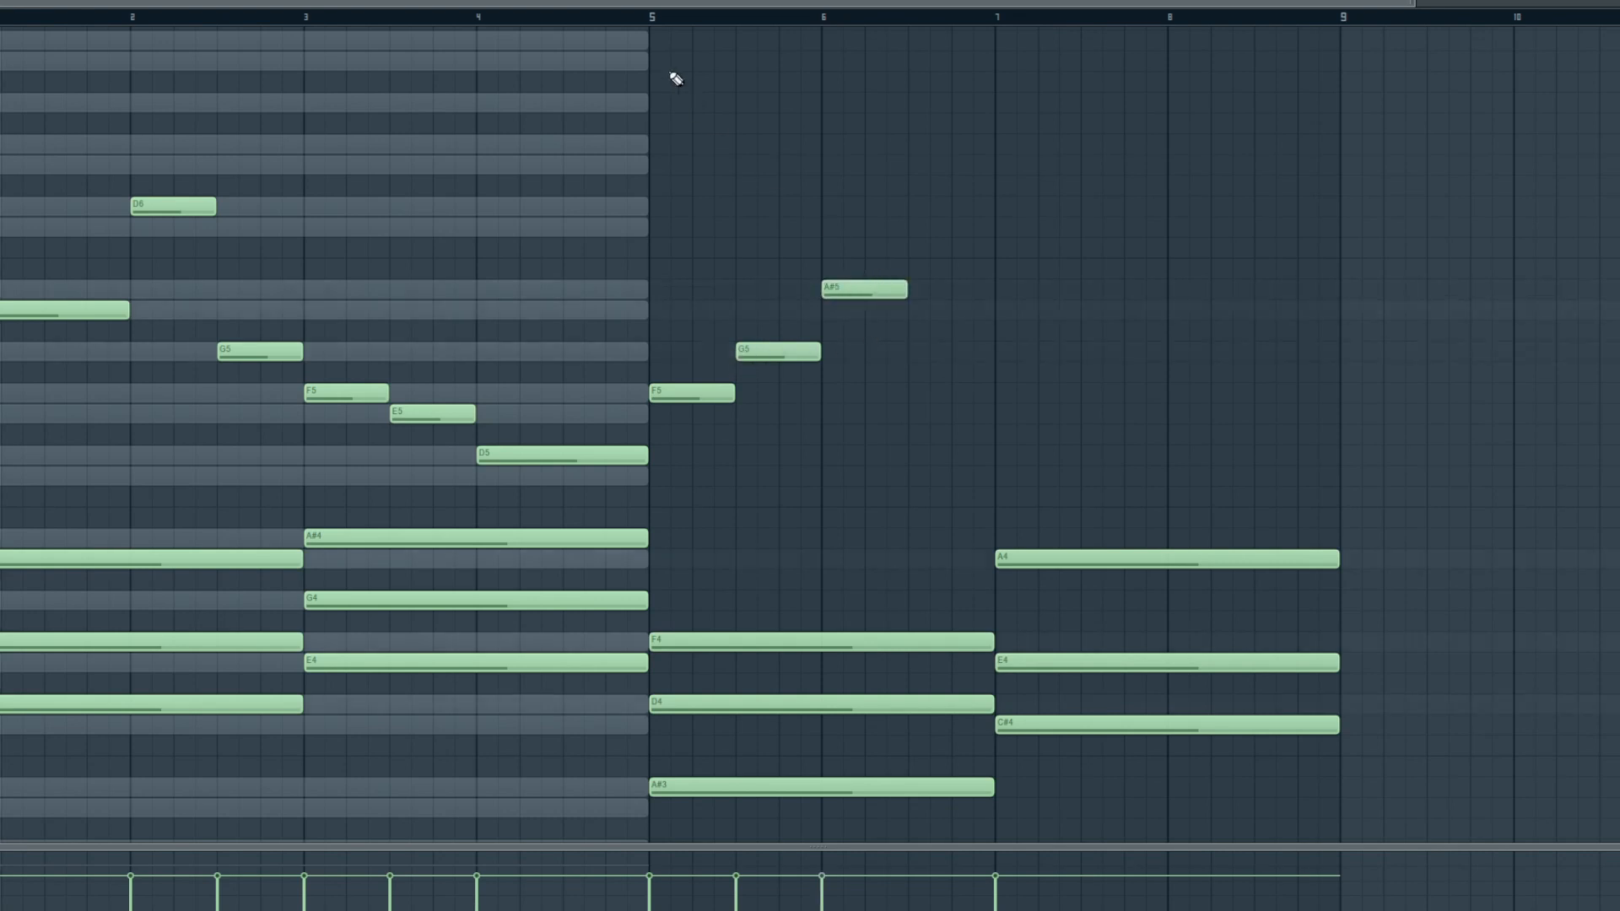
drag(731, 397, 711, 398)
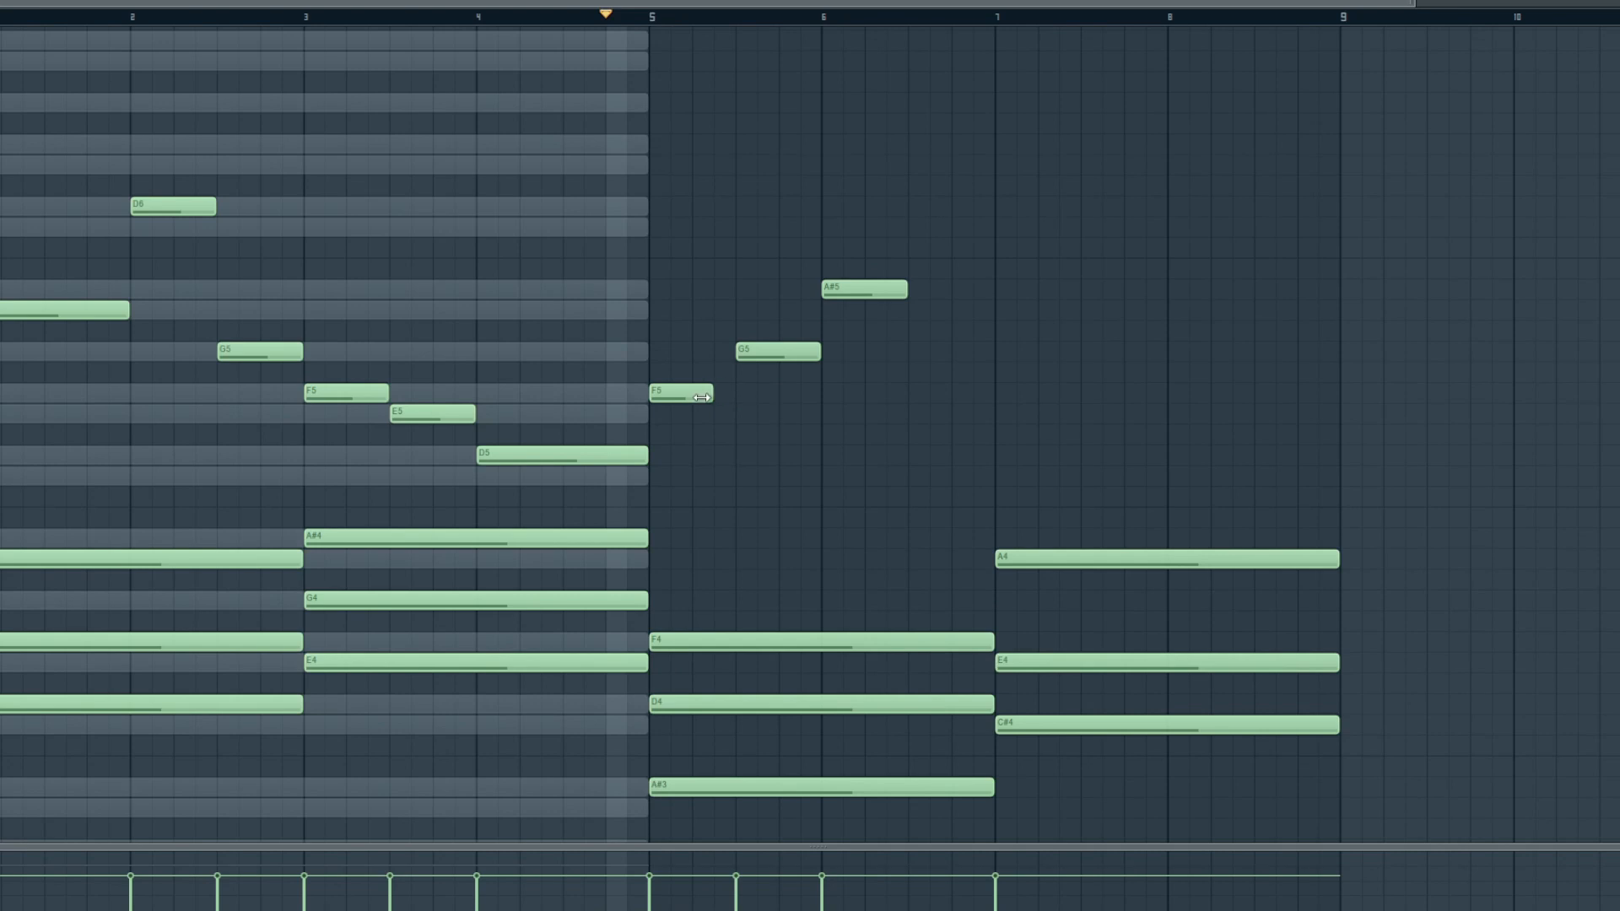
drag(769, 352, 726, 355)
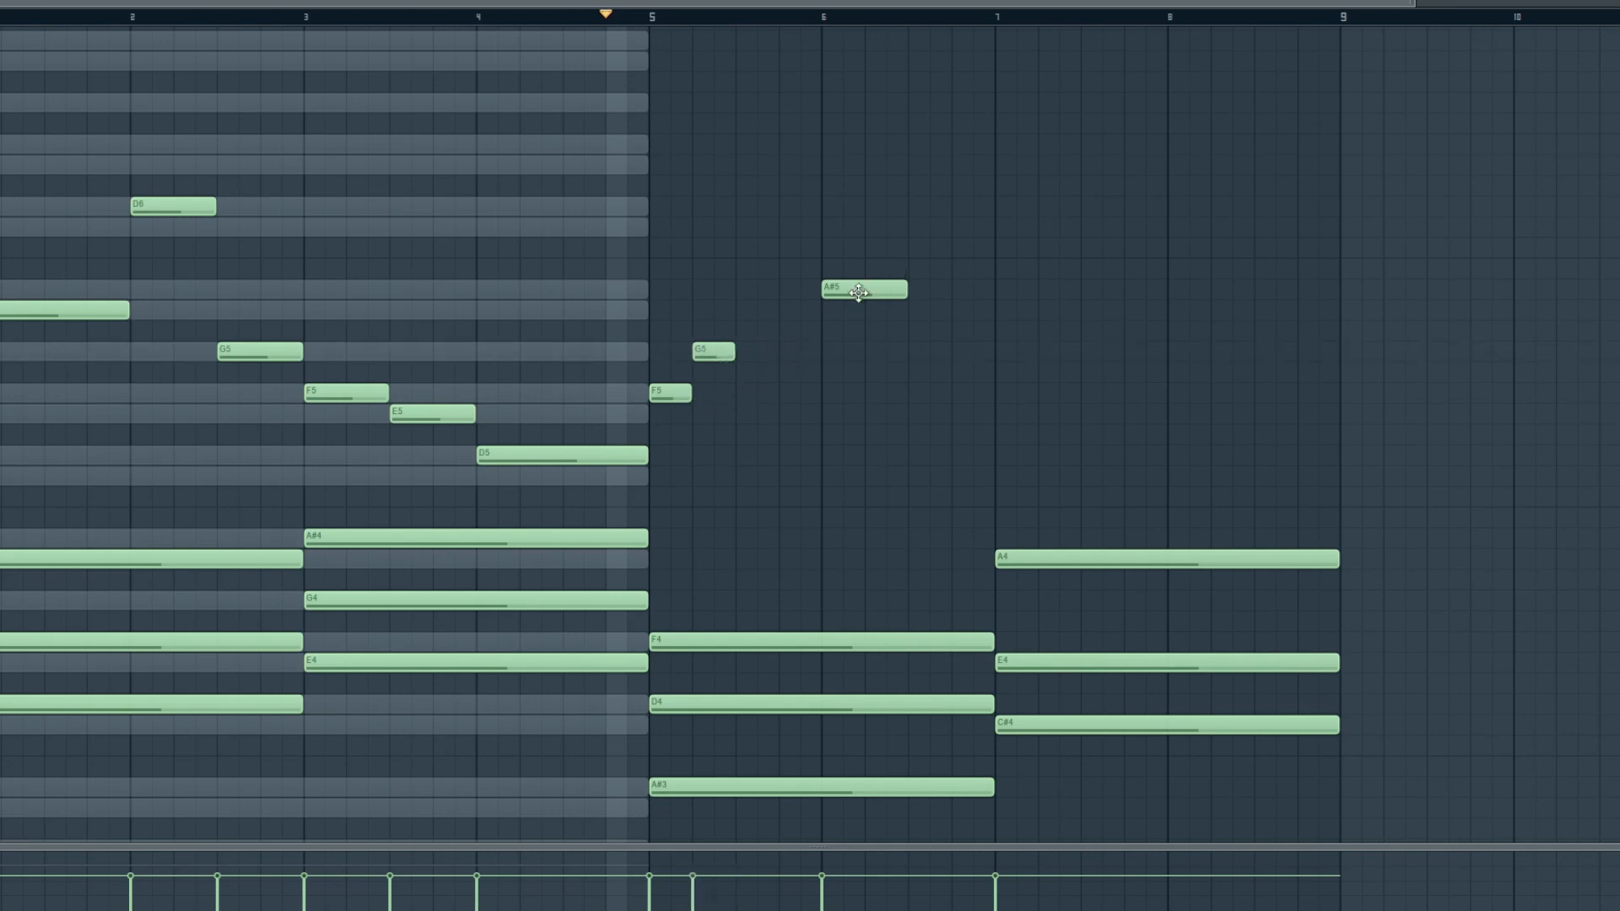
drag(858, 292, 768, 300)
- Extend the quarter-bar run with A5, G5, E5, F5 and G5 to the end of bar 6, and play it back
click(783, 317)
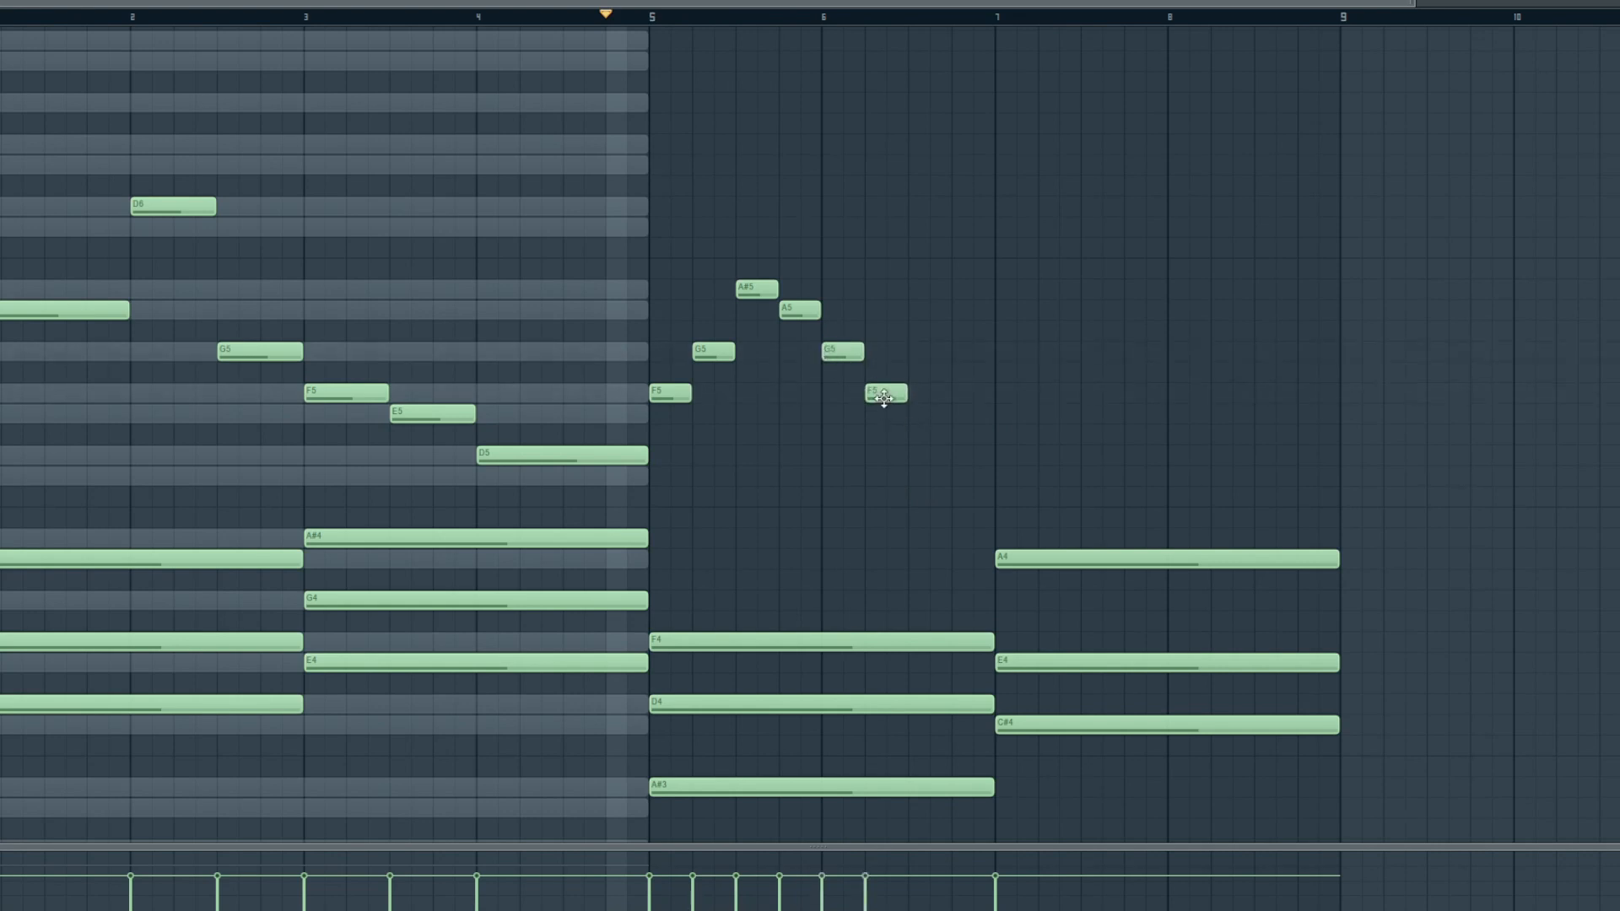
right_click(866, 456)
right_click(929, 395)
click(909, 394)
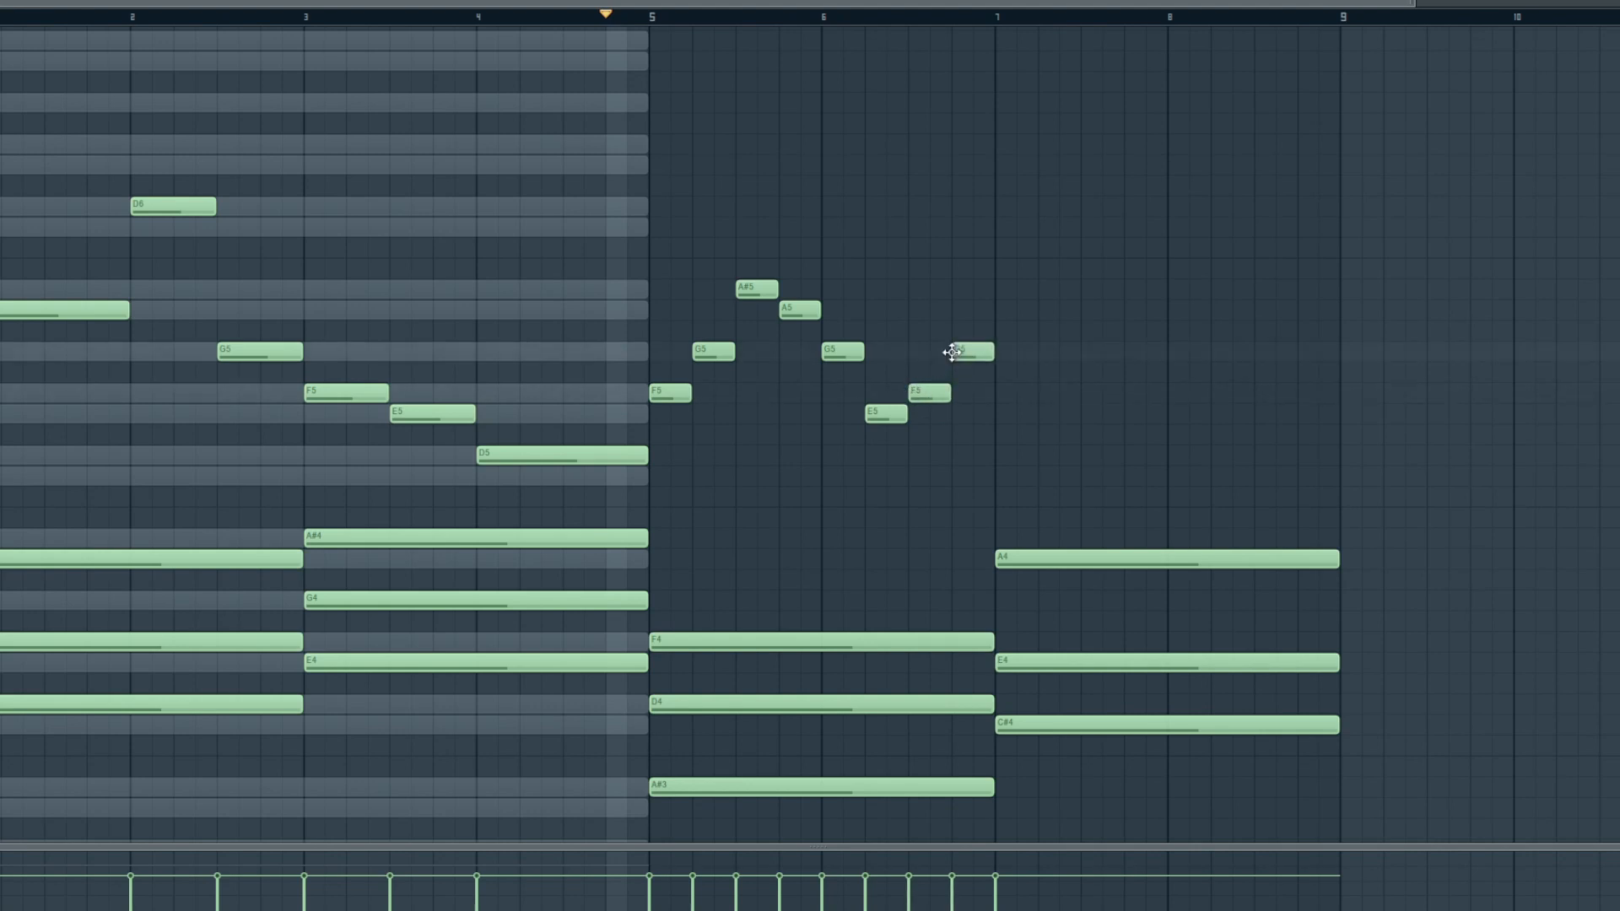
key(space)
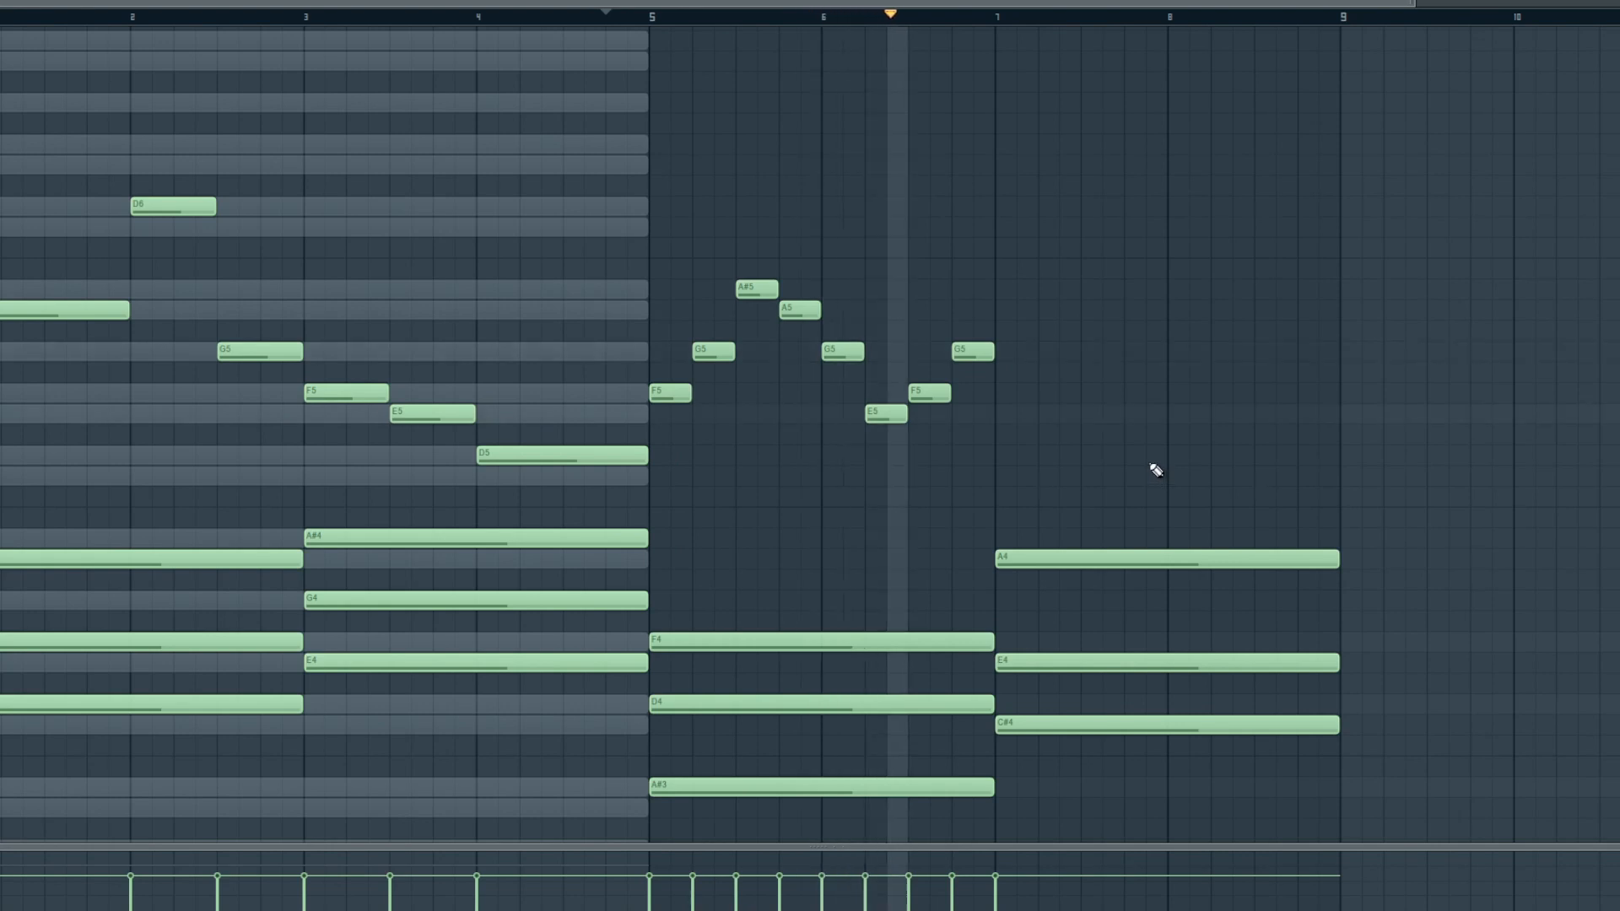
key(space)
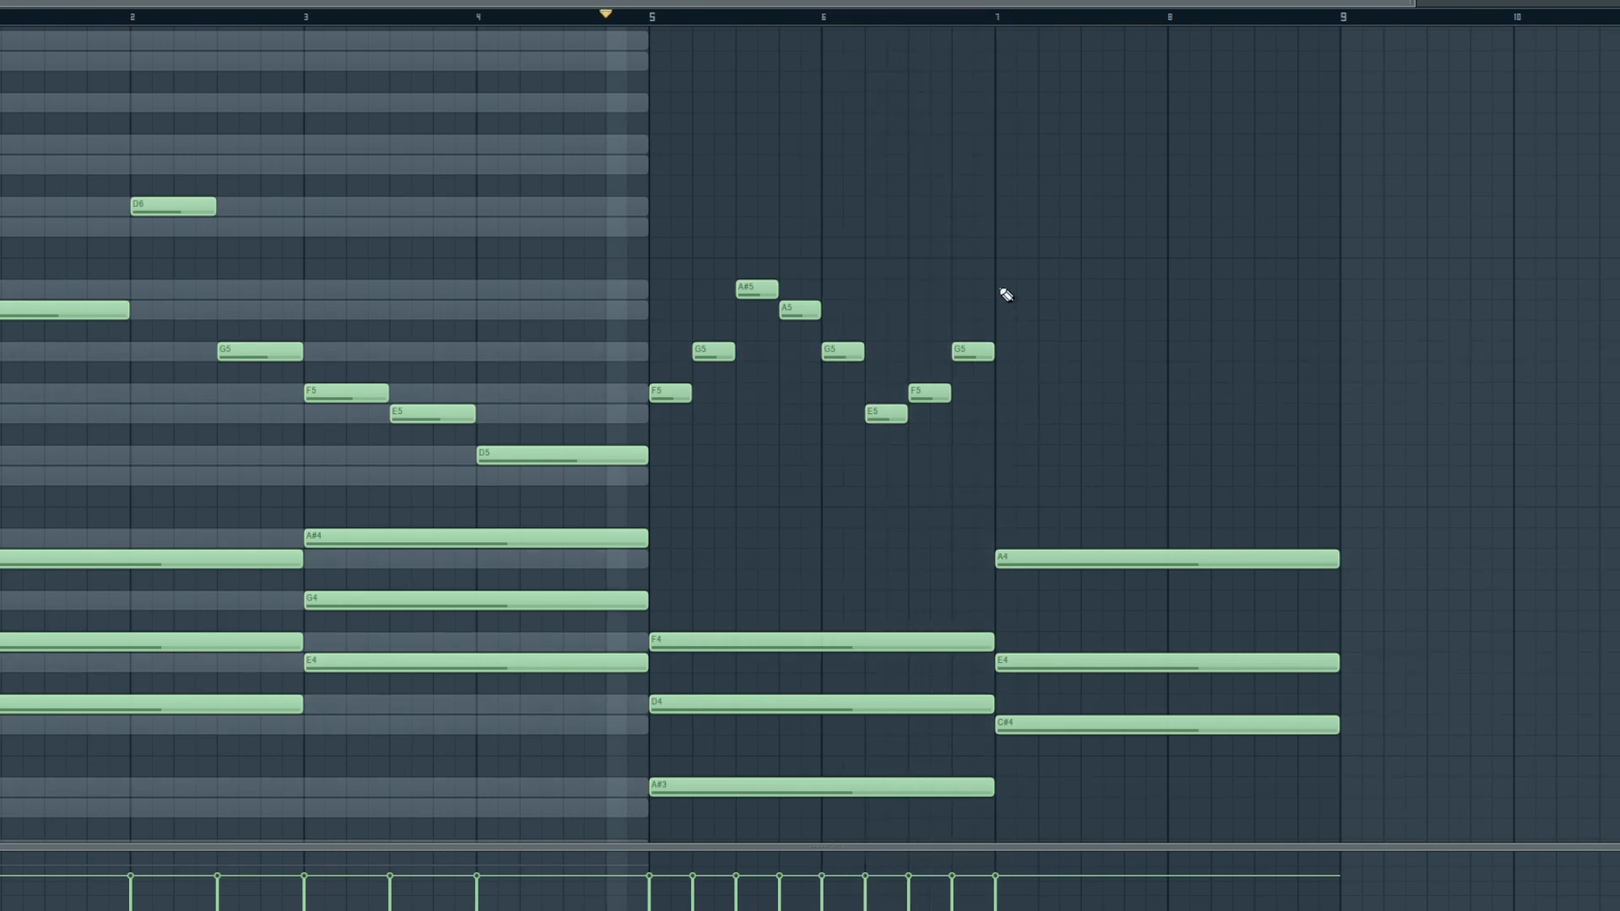
- Fill bar 7 with quarter-bar melody notes A5, F5, E5 and C#5, and audition the phrase
click(1046, 351)
click(1089, 415)
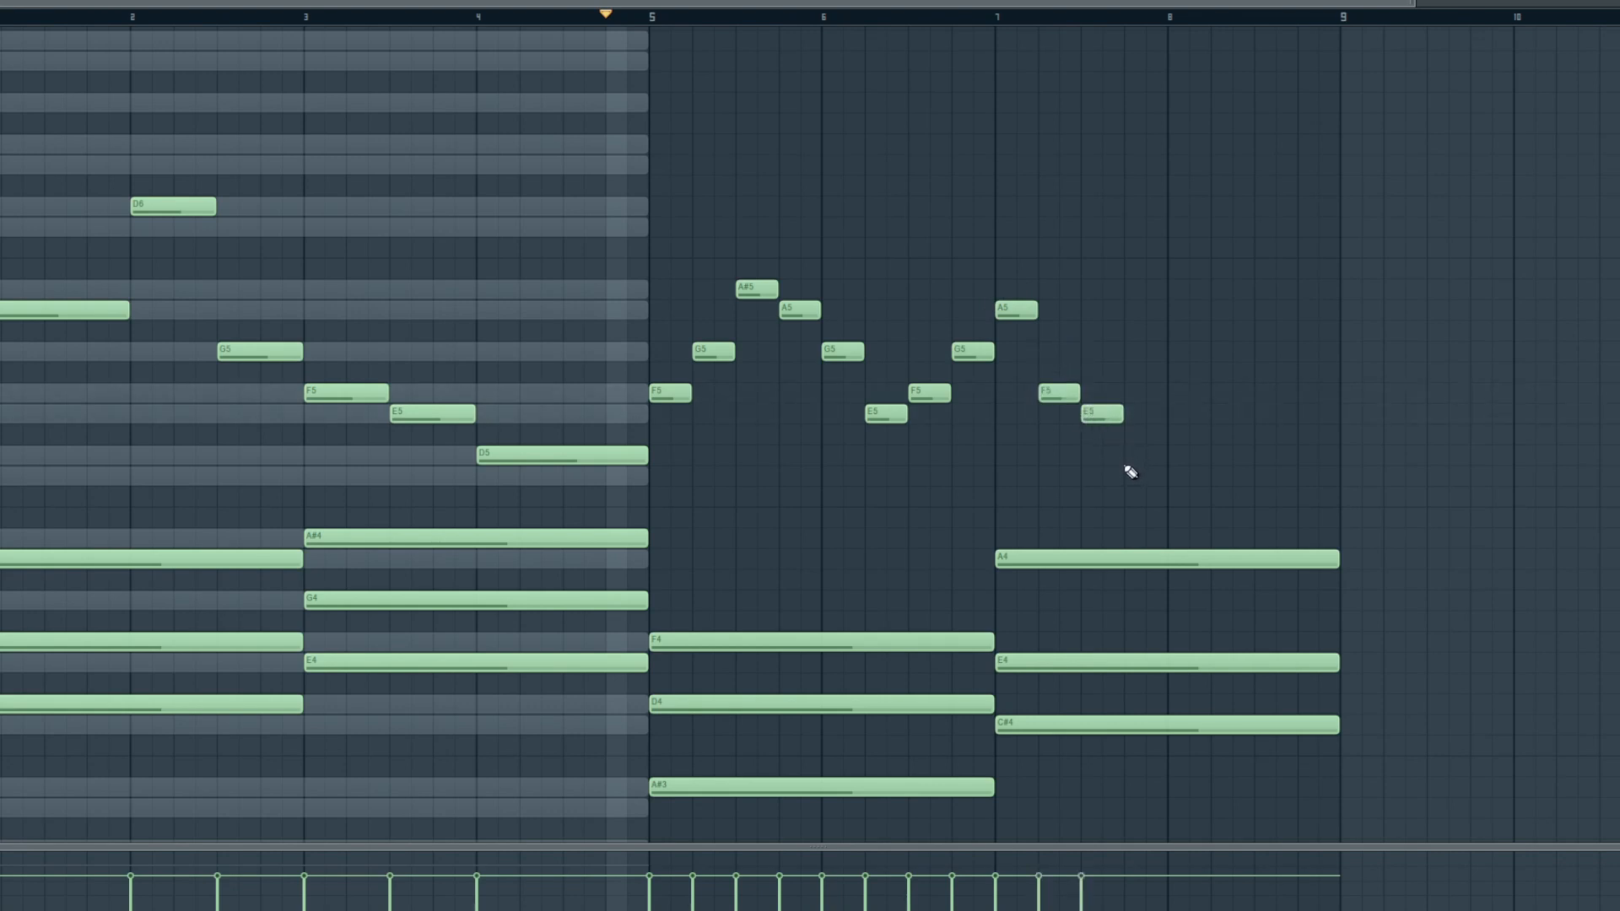
drag(1141, 475, 1142, 478)
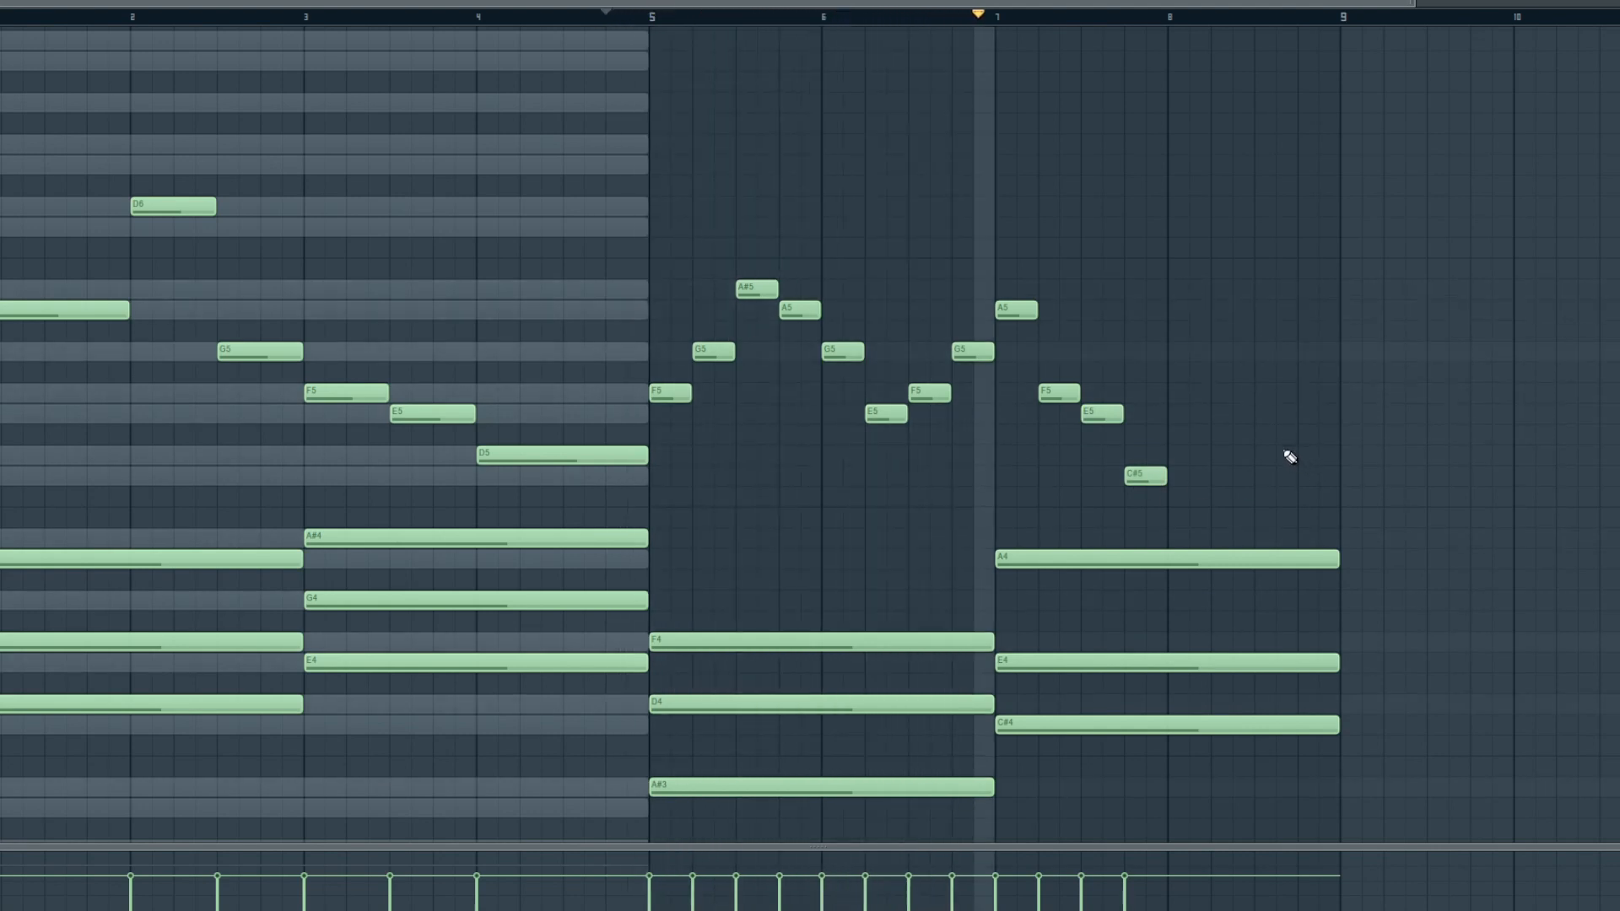
key(space)
- Repeat the A5, F5, E5, C#5 quarter-bar figure in bar 8 and listen to the melody
click(1185, 392)
right_click(1188, 390)
click(1172, 310)
click(1213, 398)
click(1256, 415)
click(1300, 478)
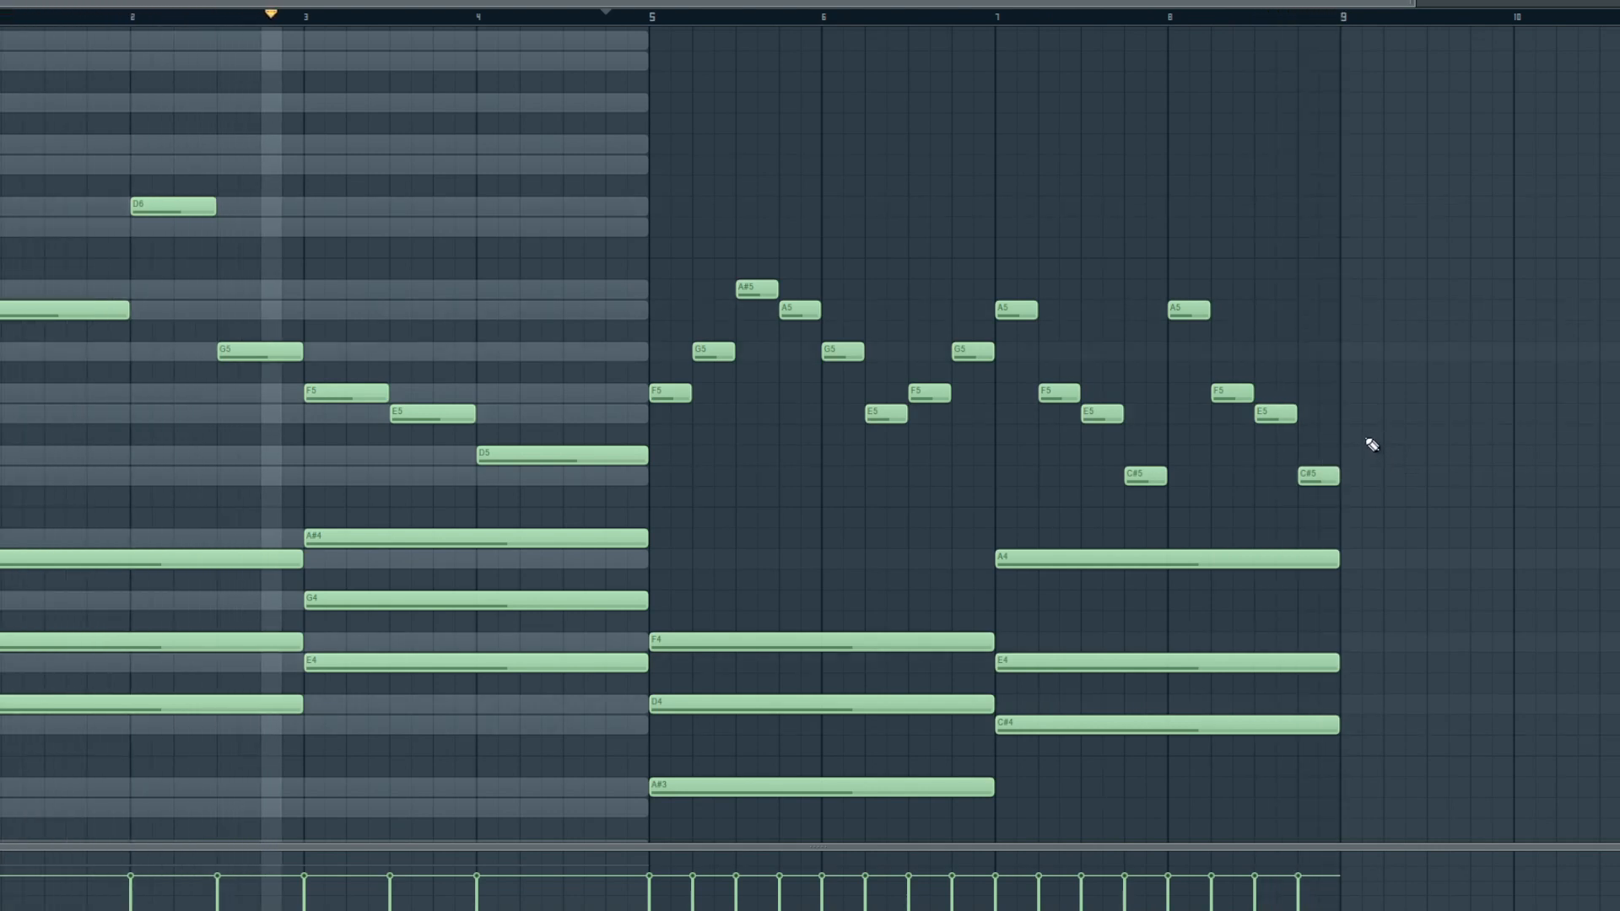
key(space)
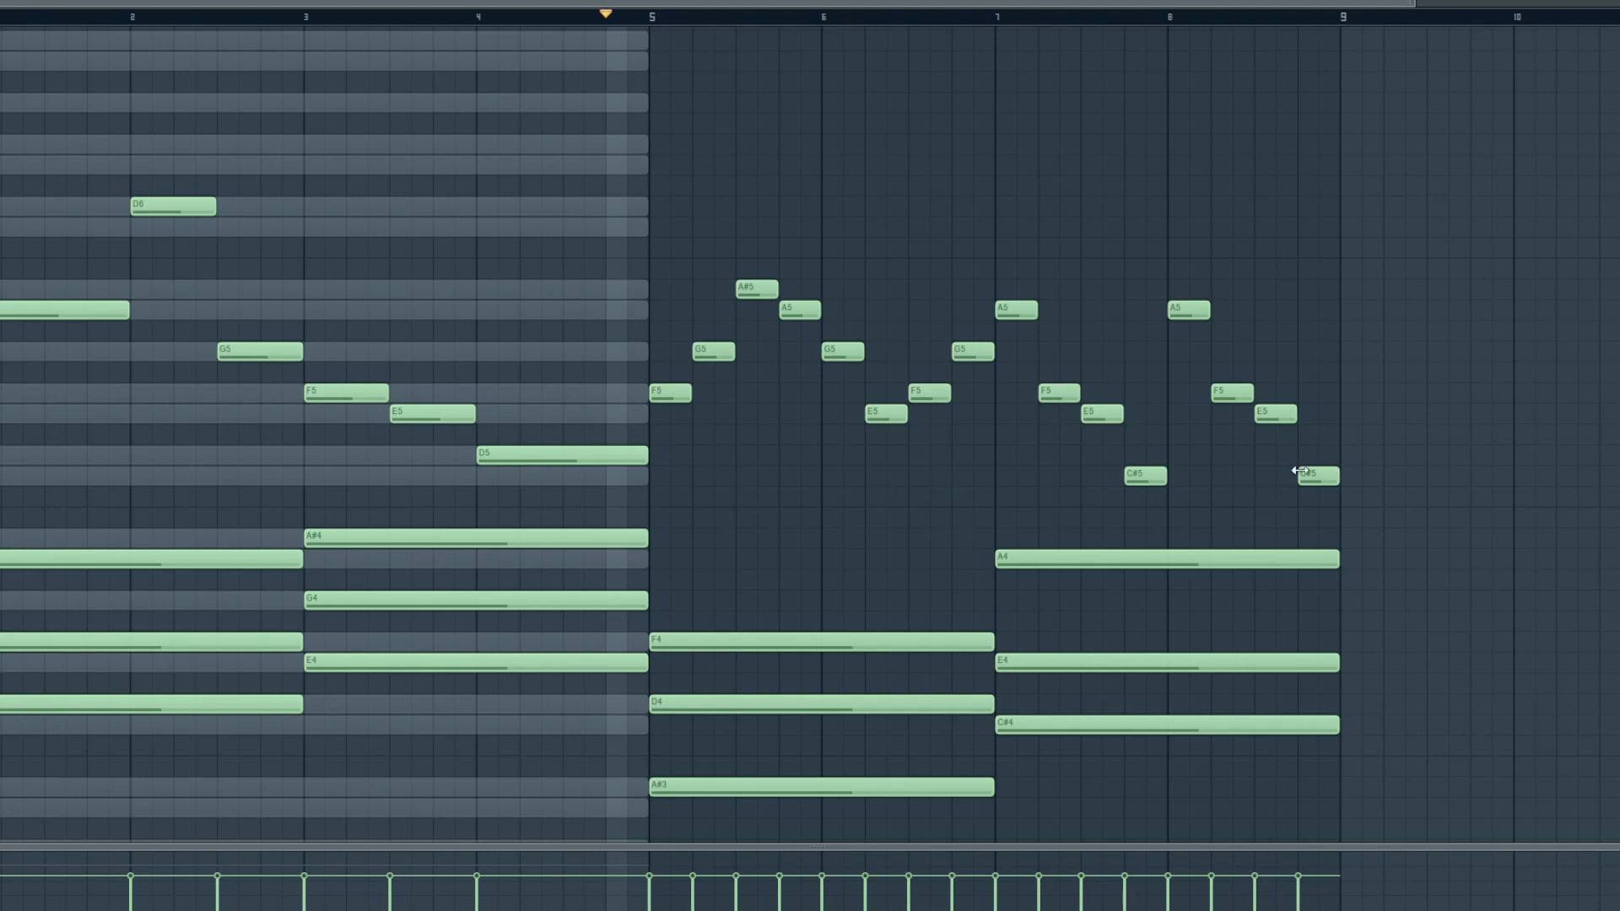
drag(1176, 2, 1240, 39)
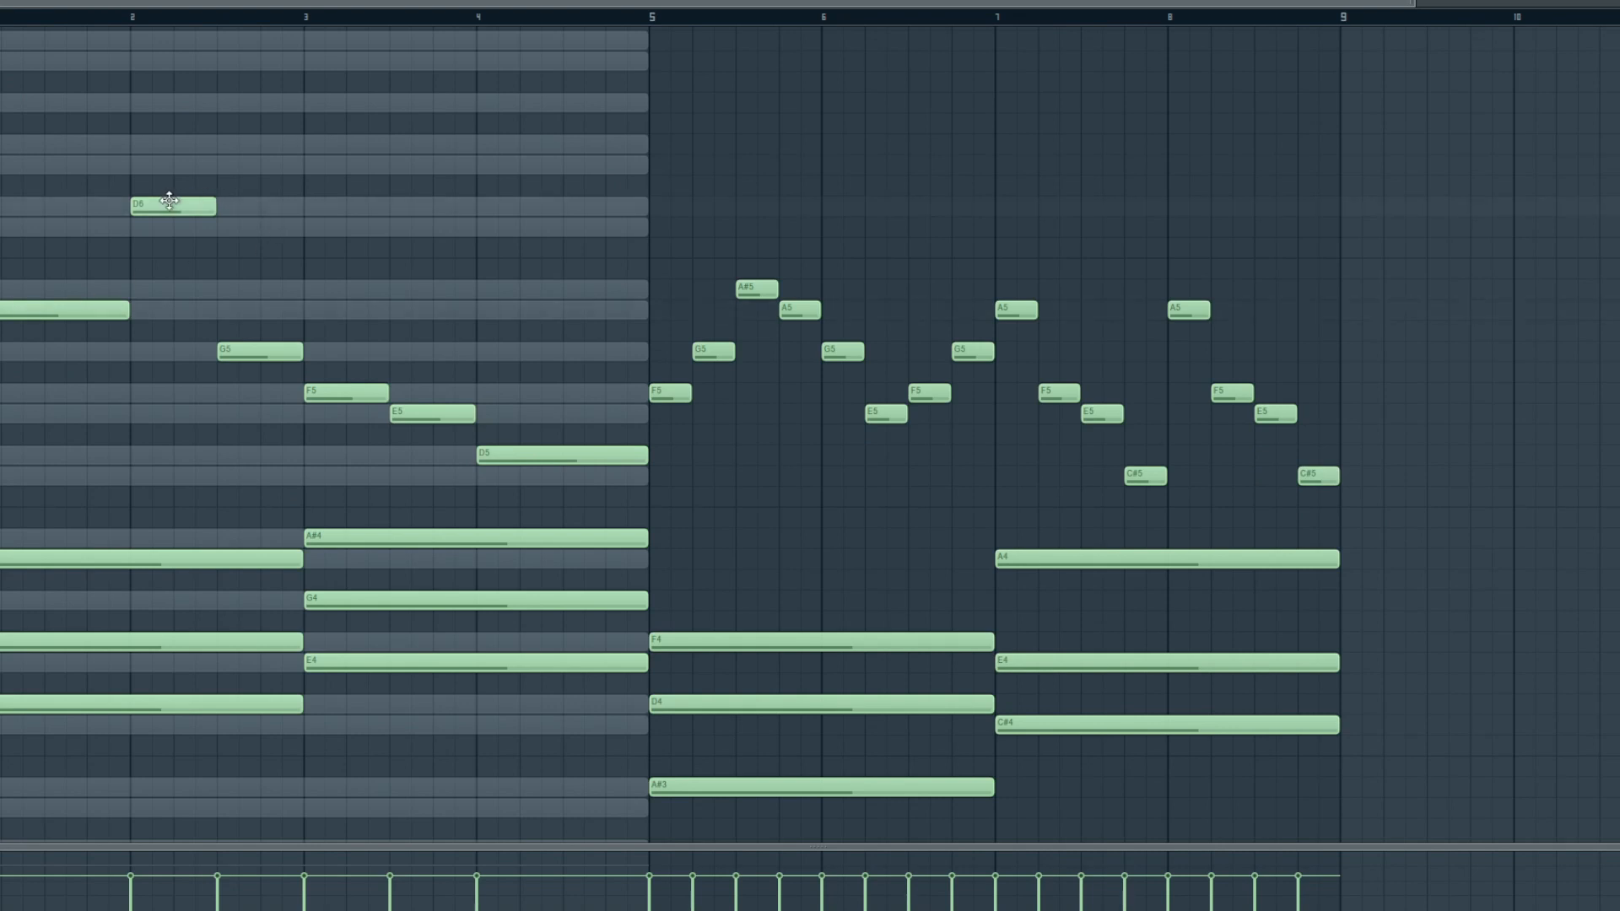
click(426, 394)
right_click(504, 393)
key(F9)
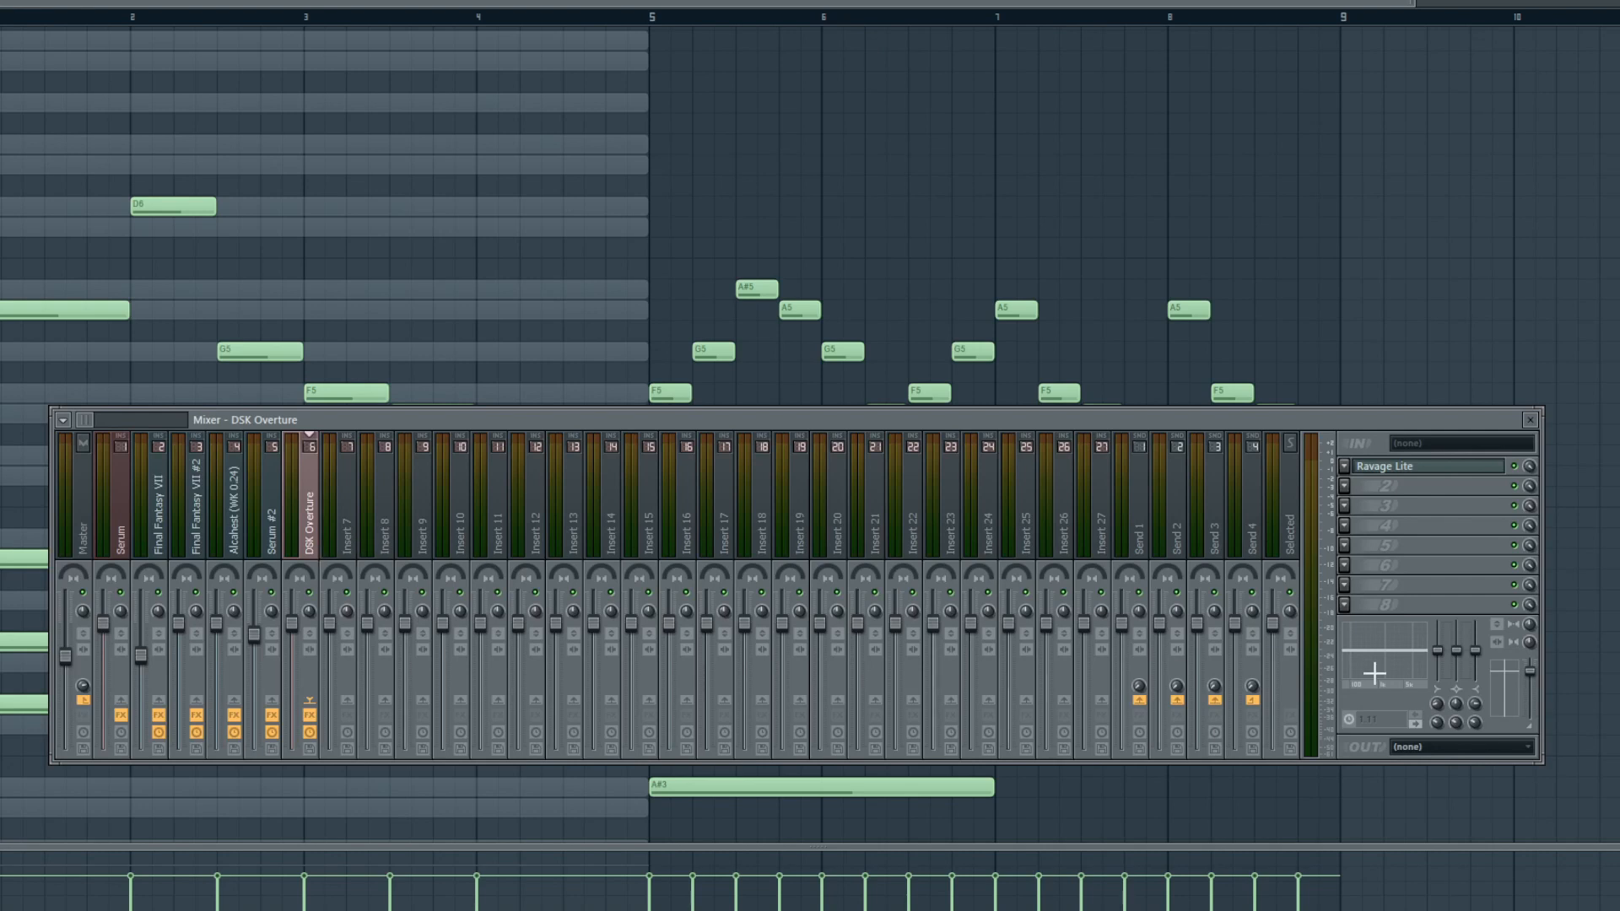
key(F9)
- Cut all the melody notes above the chords from the DSK Overture part
drag(1428, 508, 129, 152)
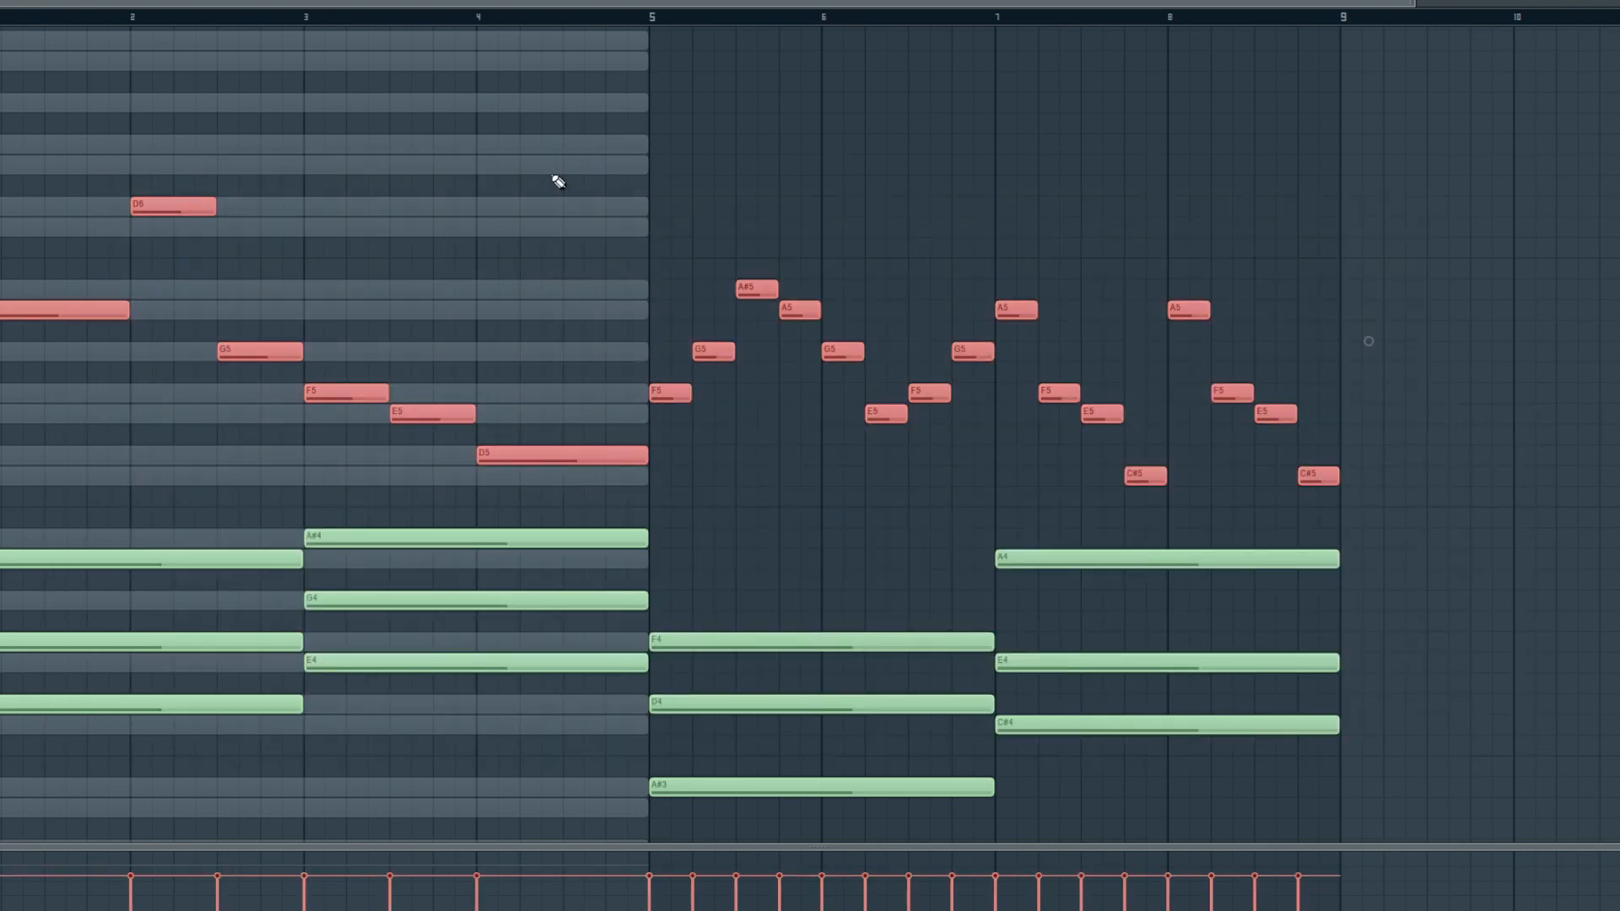
key(Delete)
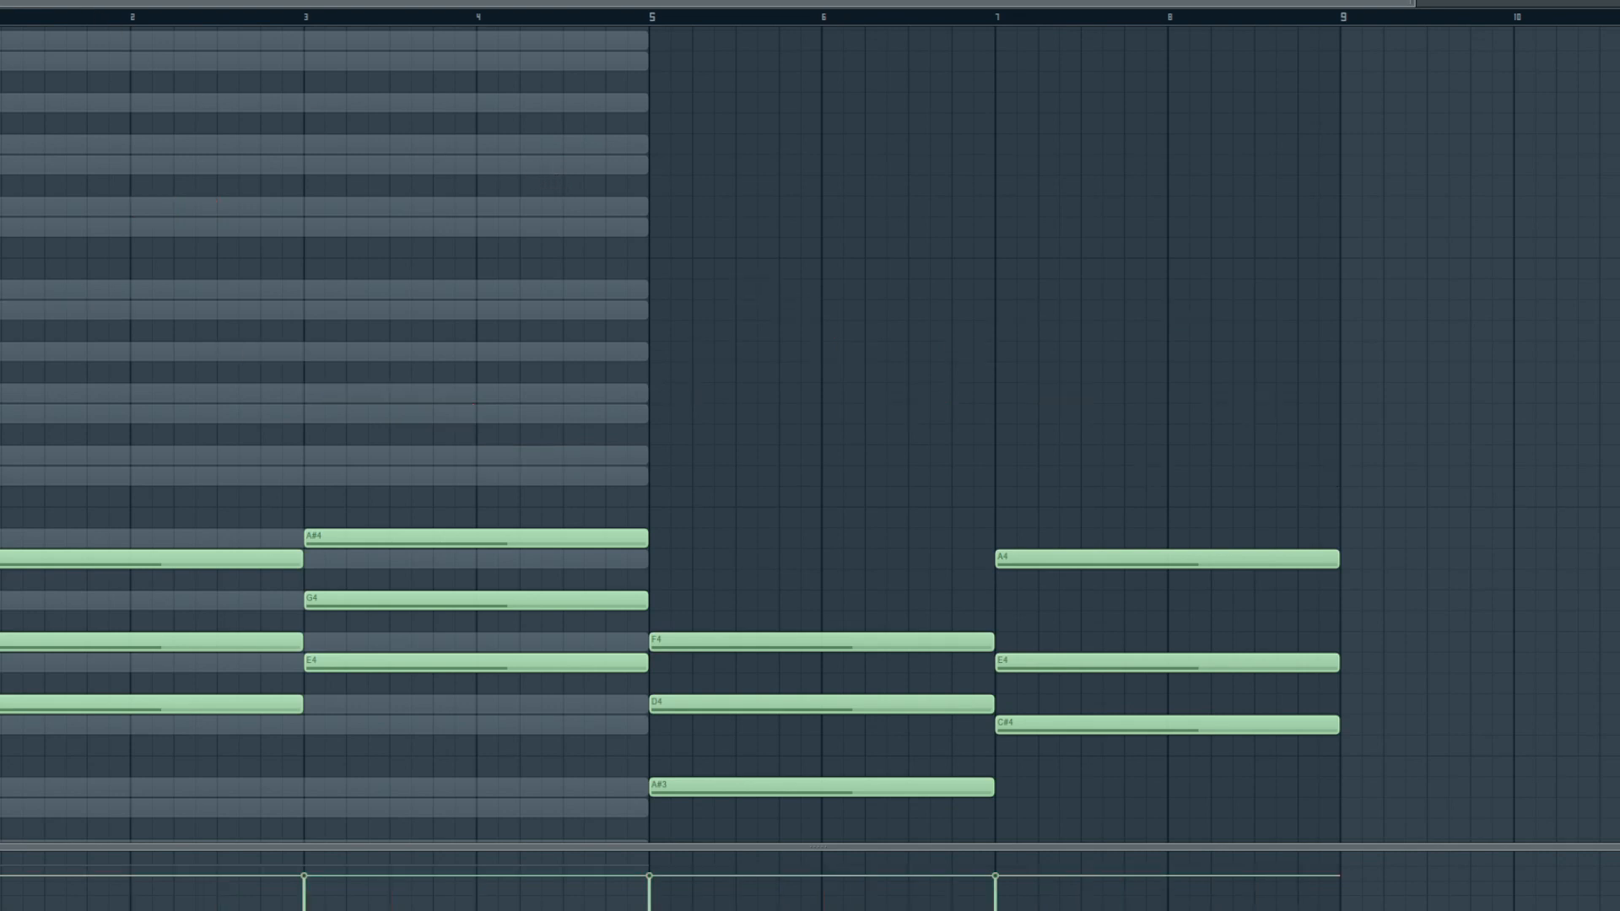
- Add a Fruity soundfont player channel and load the Final Fantasy VII soundfont from the Final Fantasy Soundfonts folder
click(271, 787)
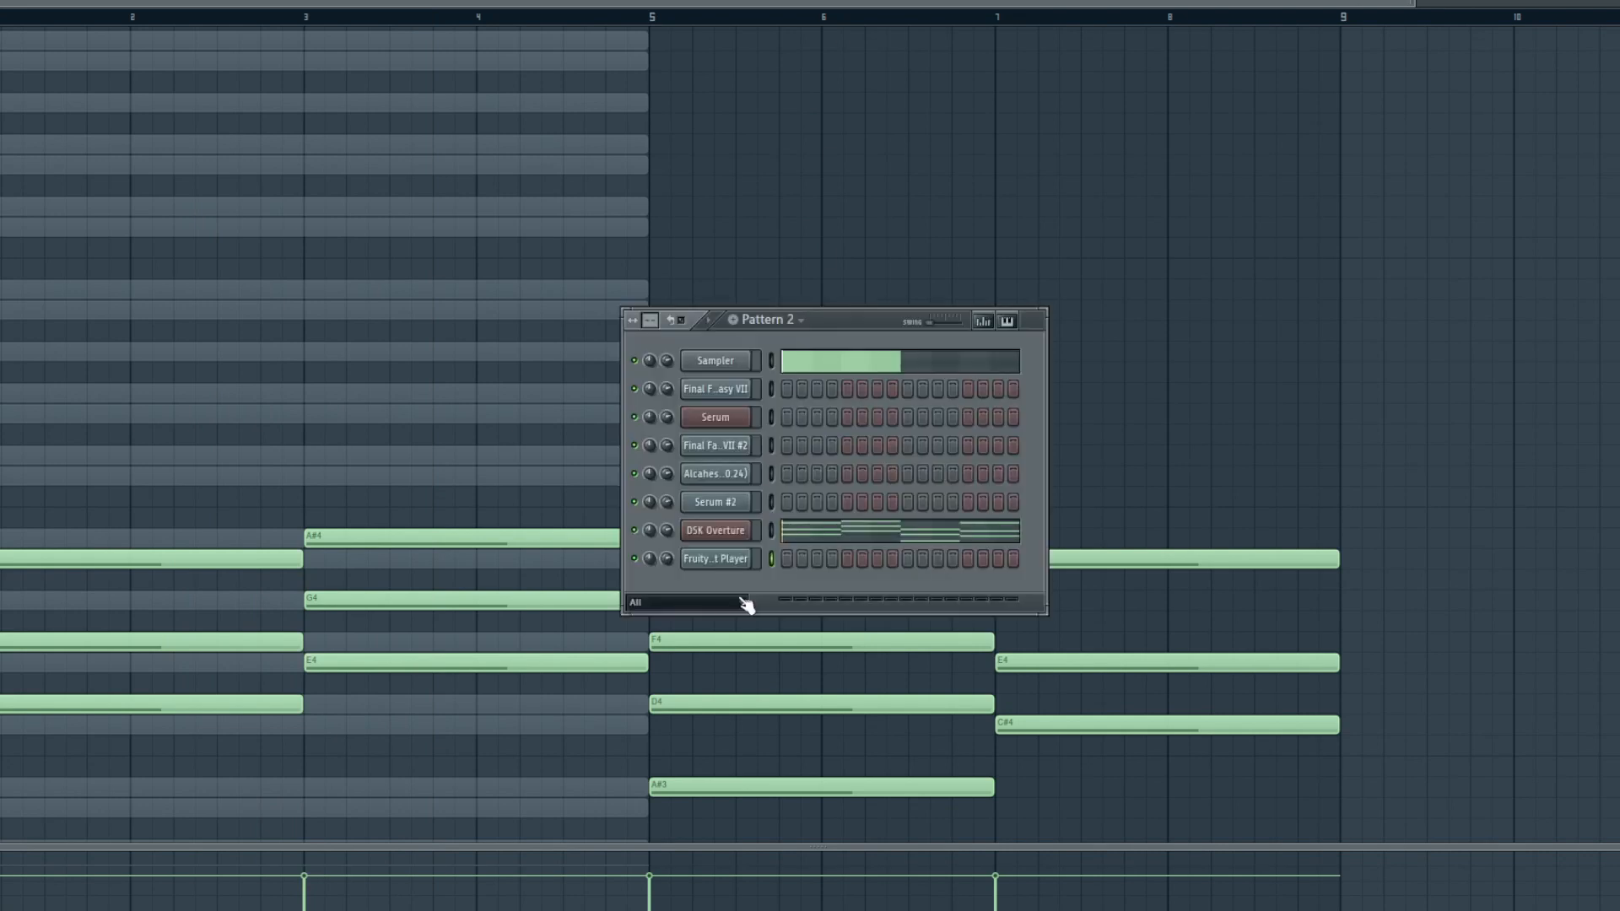
click(723, 565)
click(793, 418)
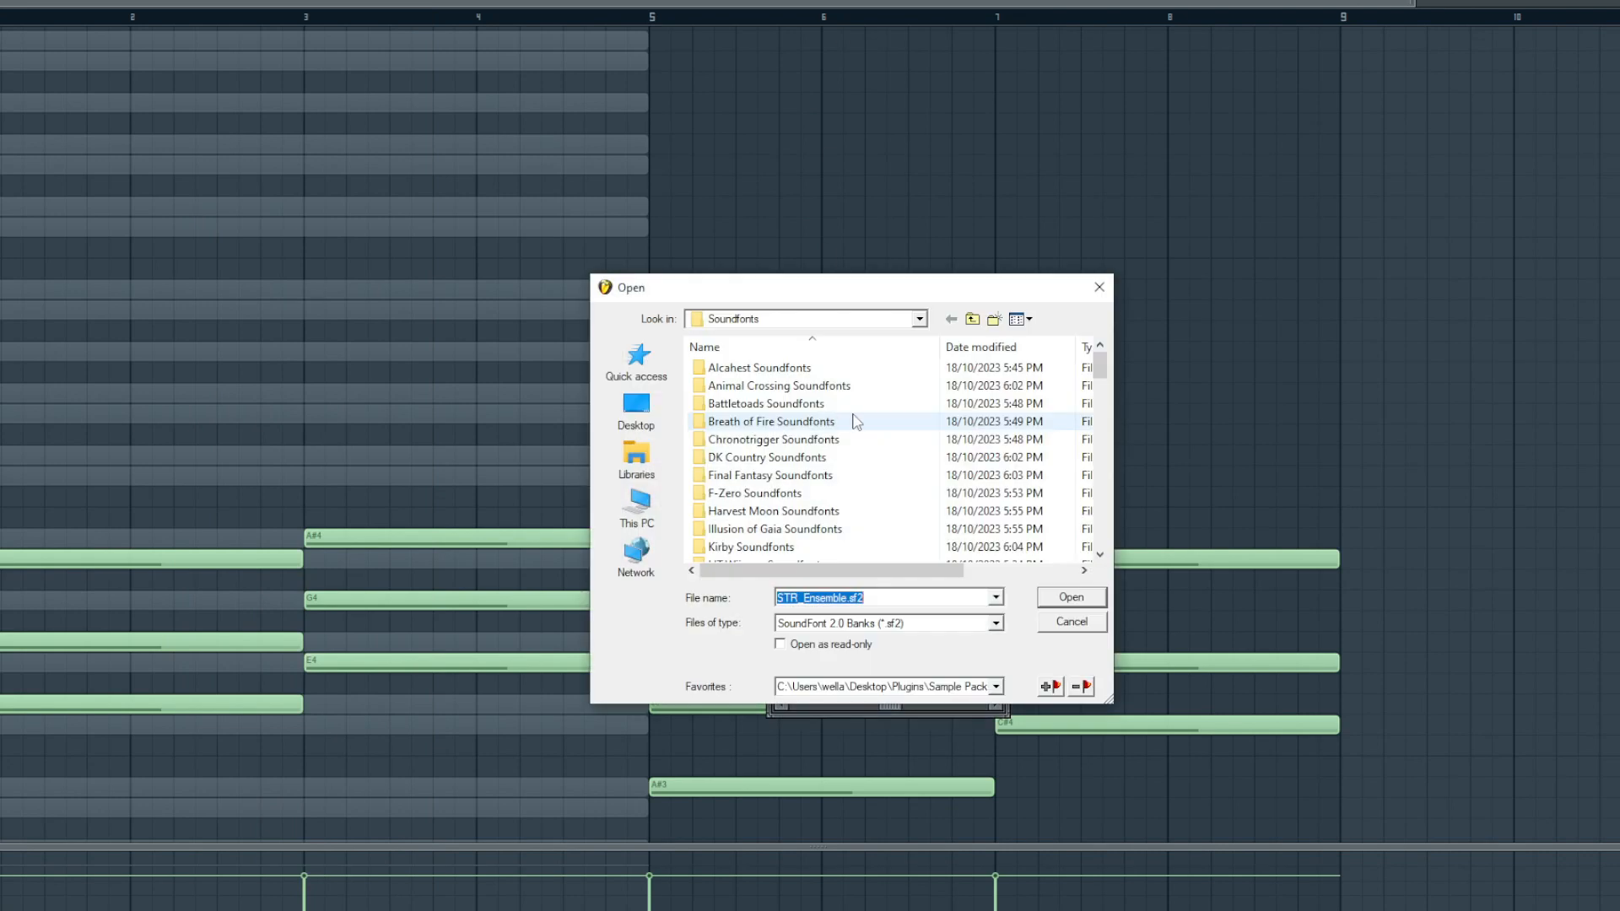
scroll(774, 509, down, 1)
scroll(772, 476, up, 1)
scroll(762, 447, down, 1)
scroll(763, 455, up, 1)
scroll(846, 516, down, 1)
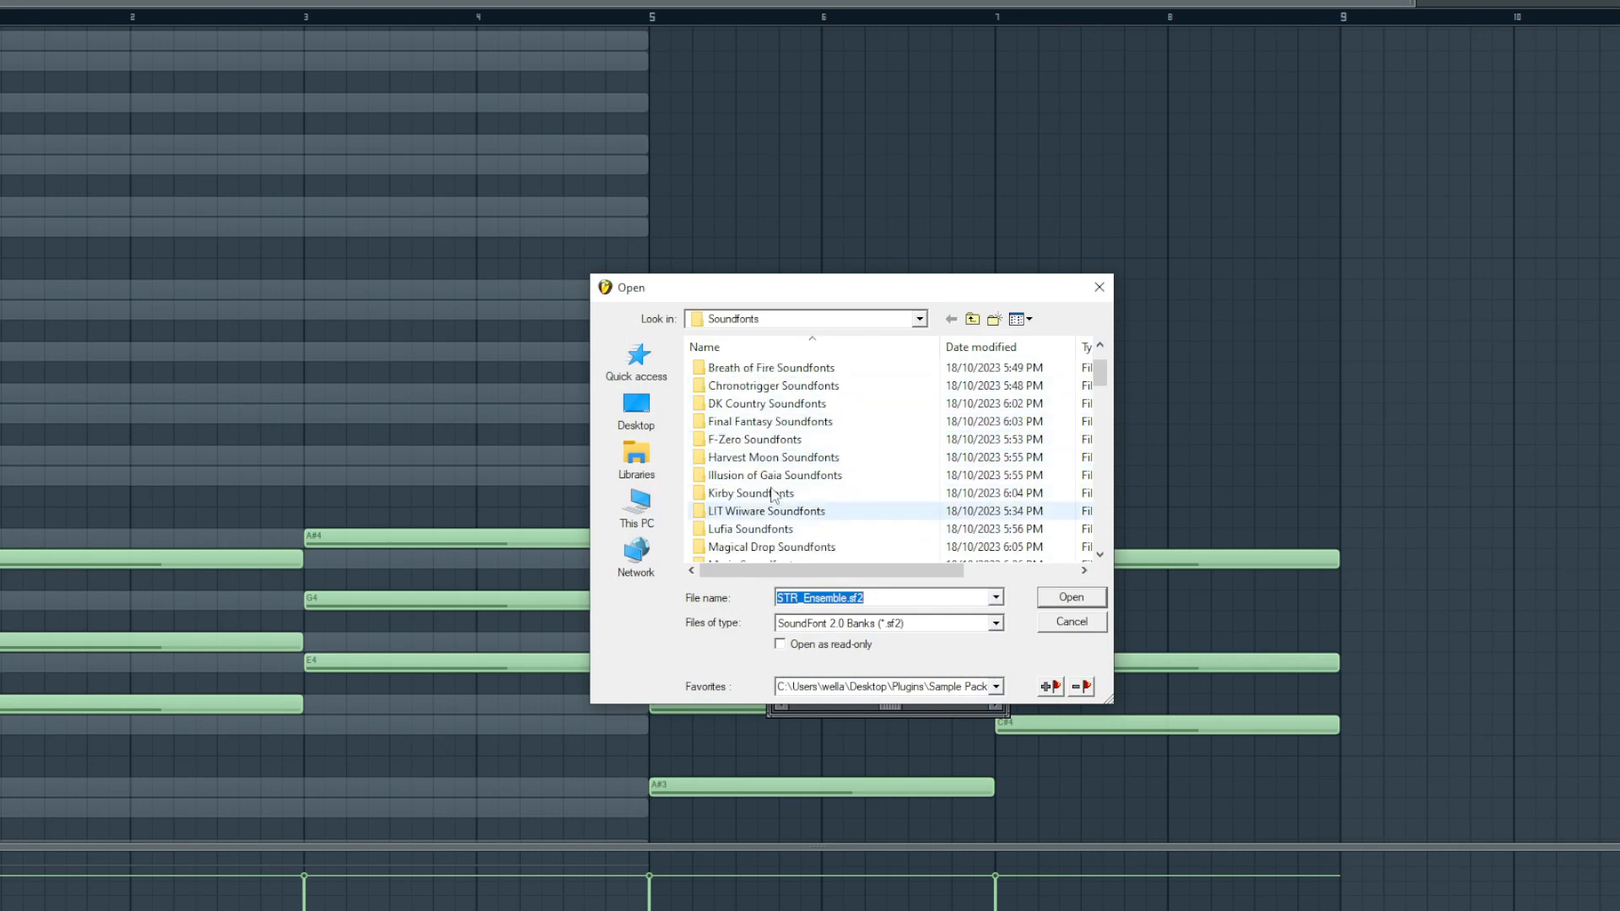
double_click(759, 421)
double_click(746, 368)
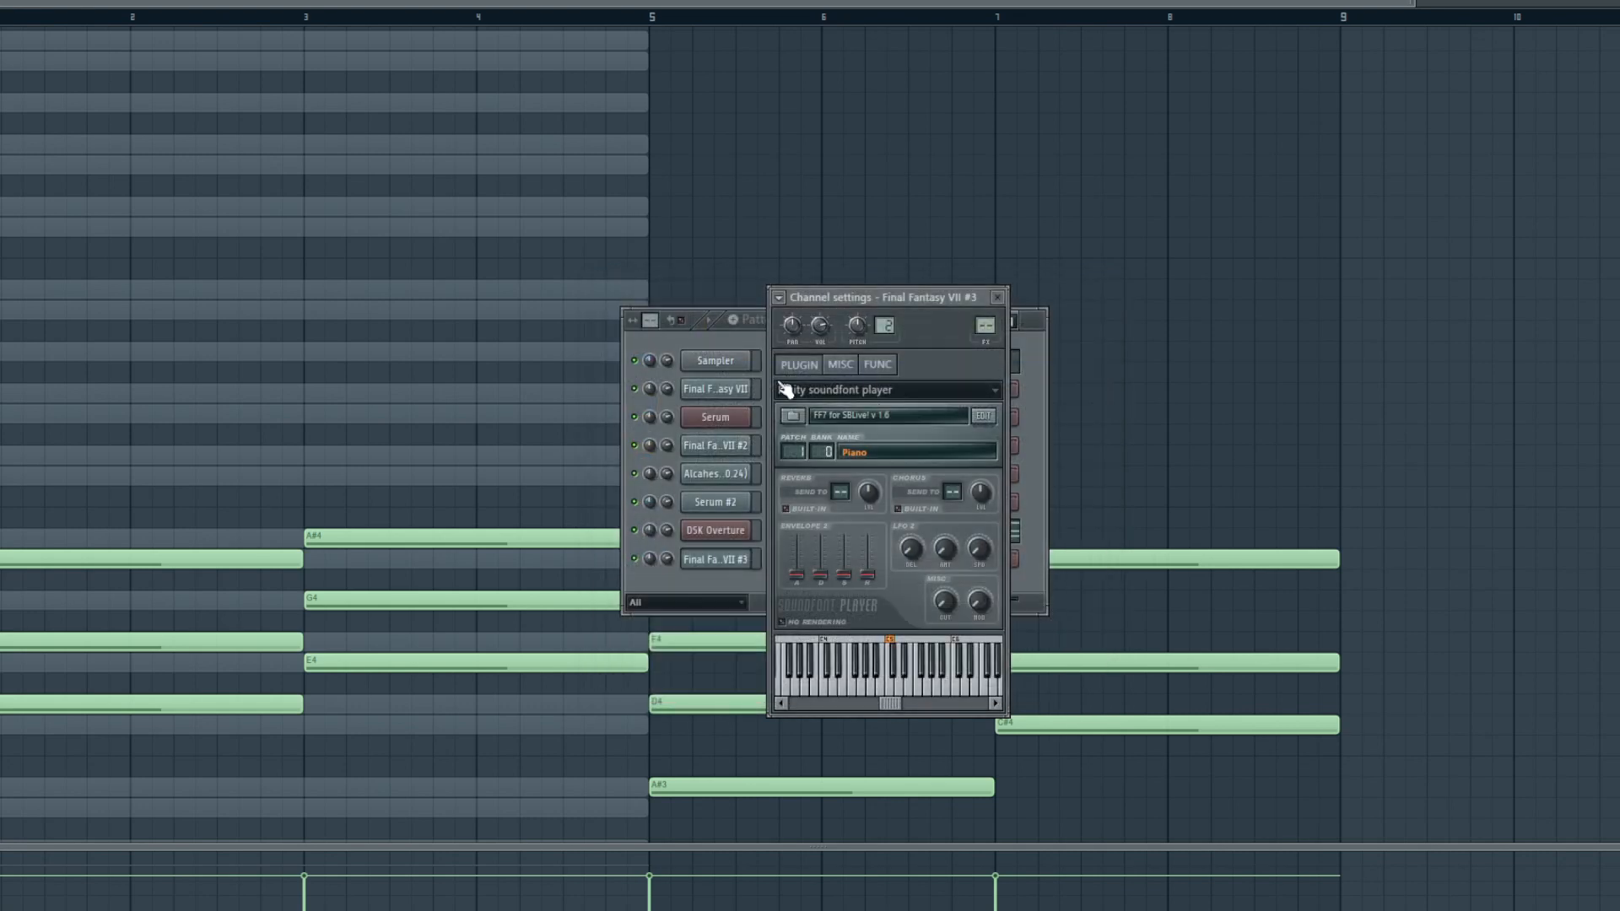
- Set the new soundfont channel's patch to Celesta and paste the cut melody into its piano roll
click(864, 454)
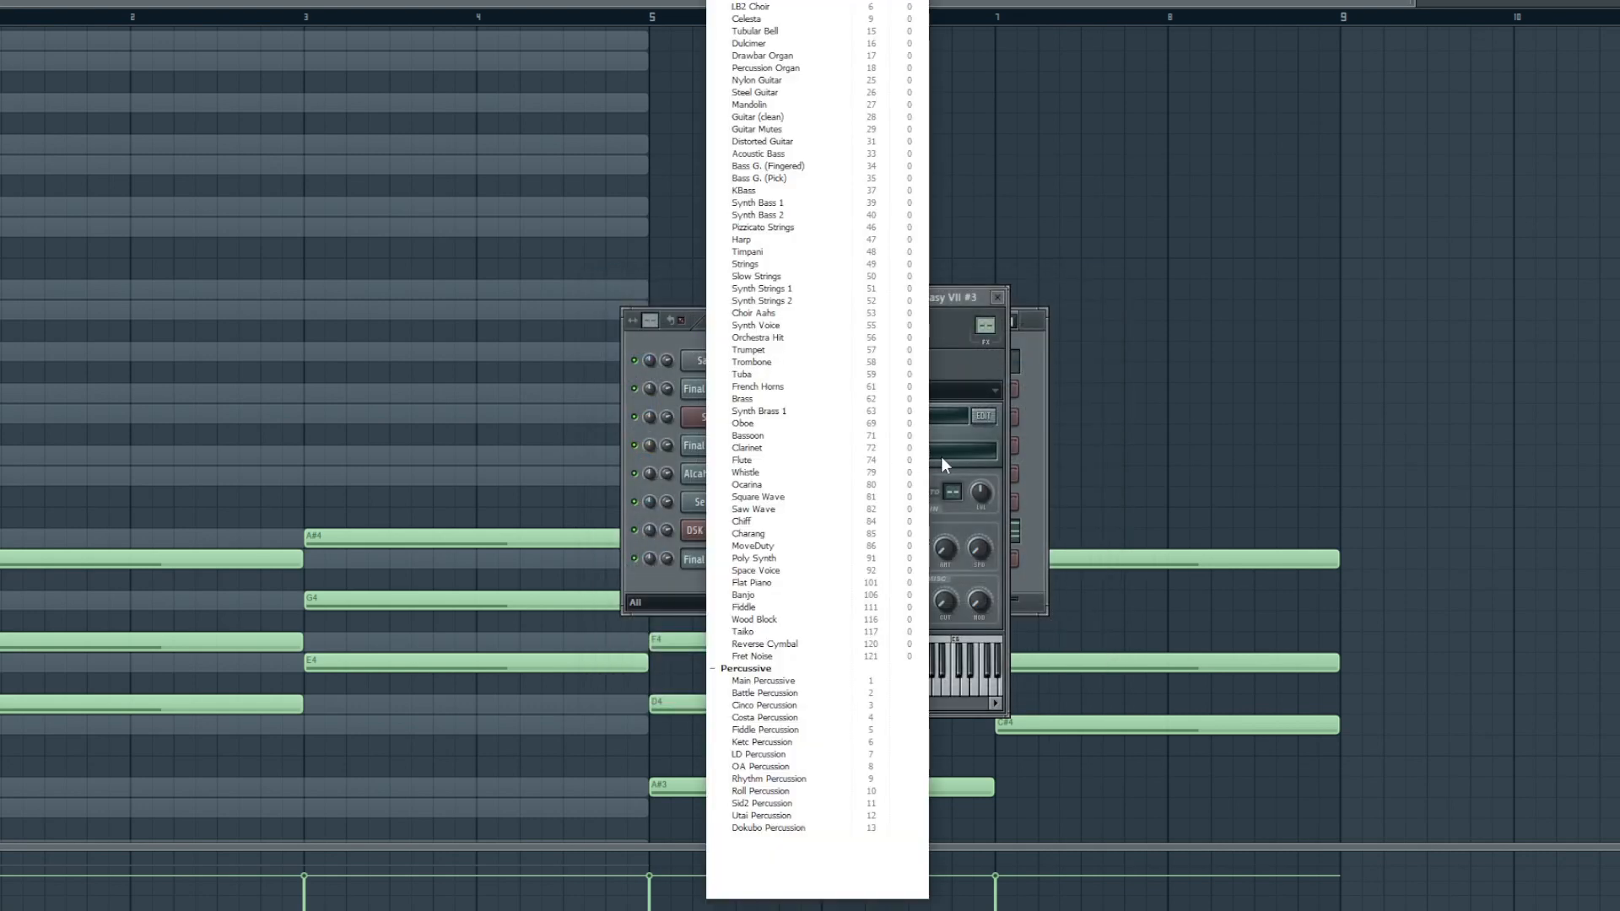
click(761, 20)
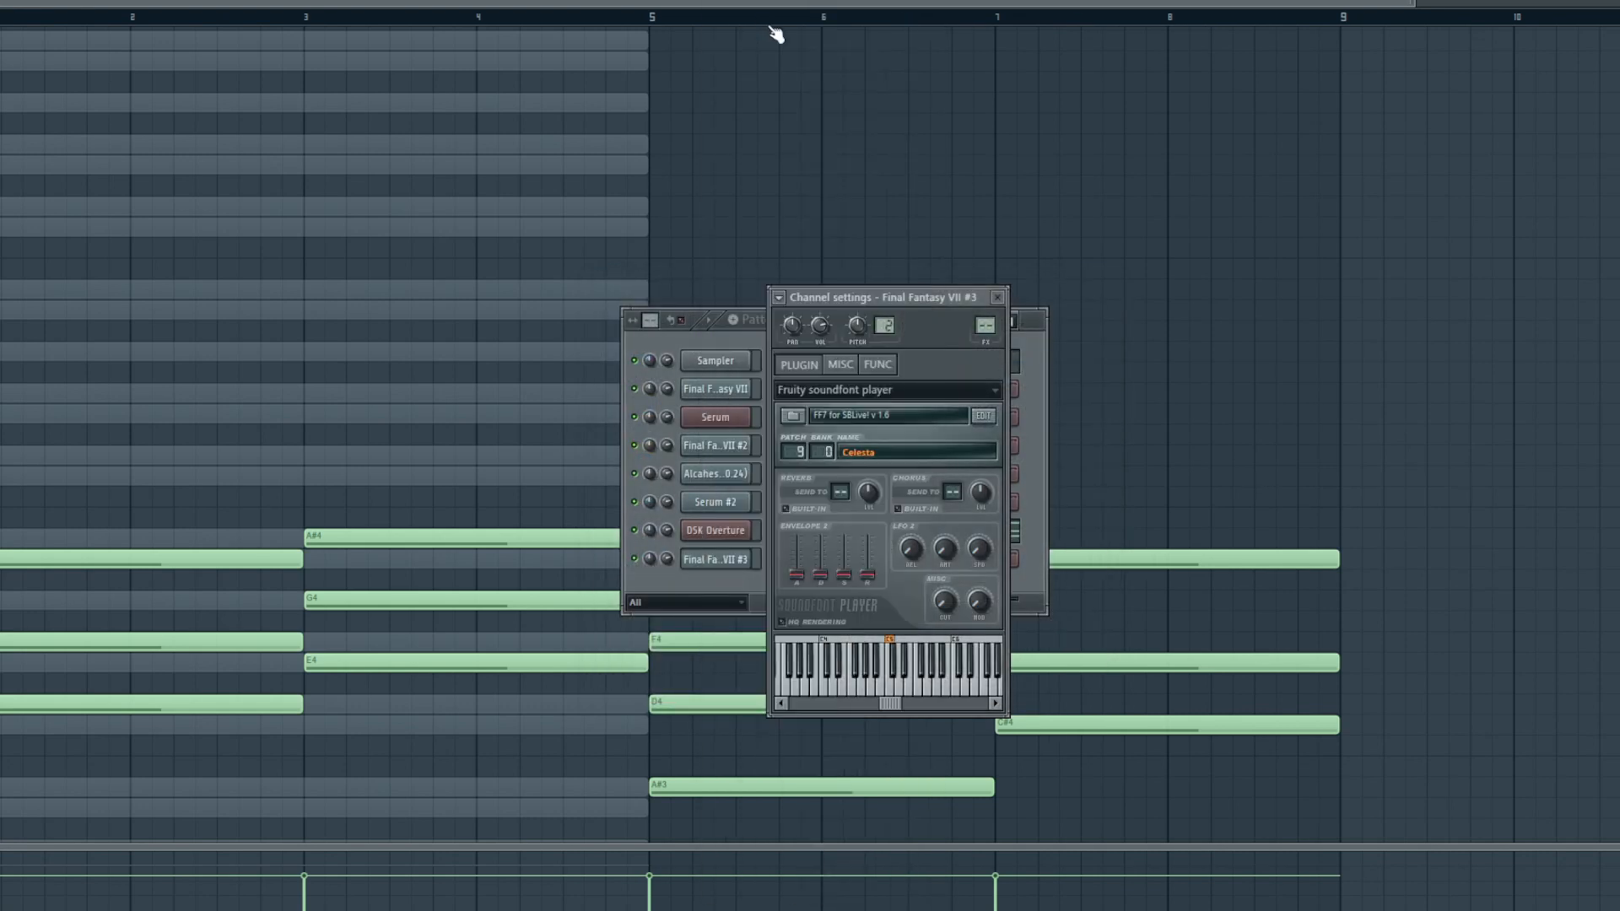
click(1019, 306)
click(1037, 320)
click(291, 2)
click(264, 181)
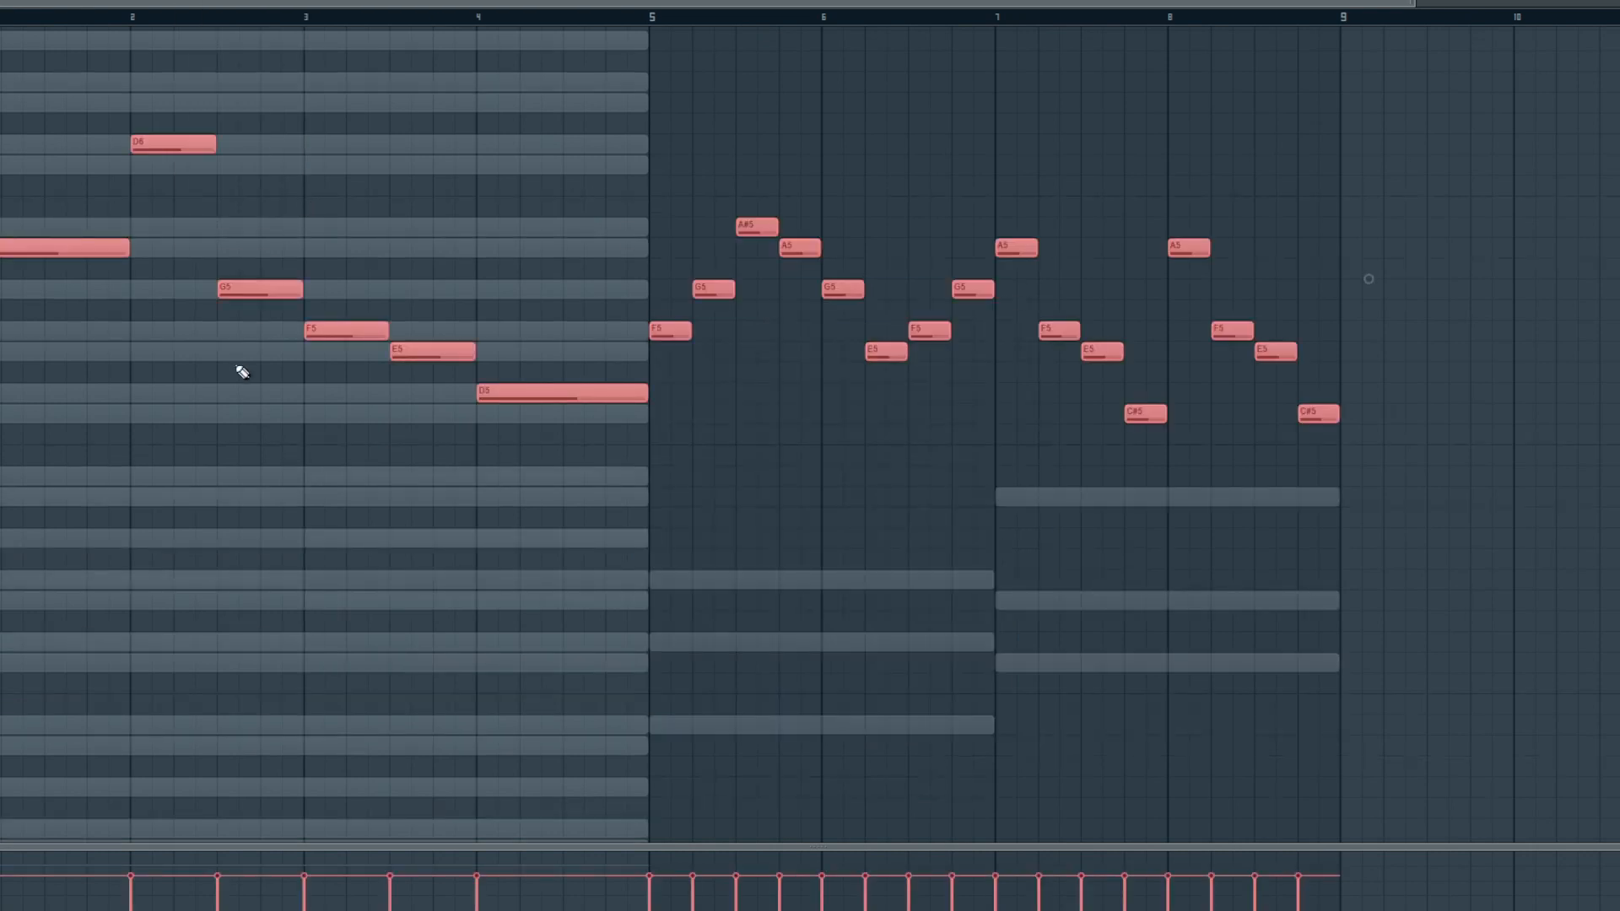
- Change the Final Fantasy VII #3 channel's patch to Electric Piano while the pattern plays
key(space)
key(F6)
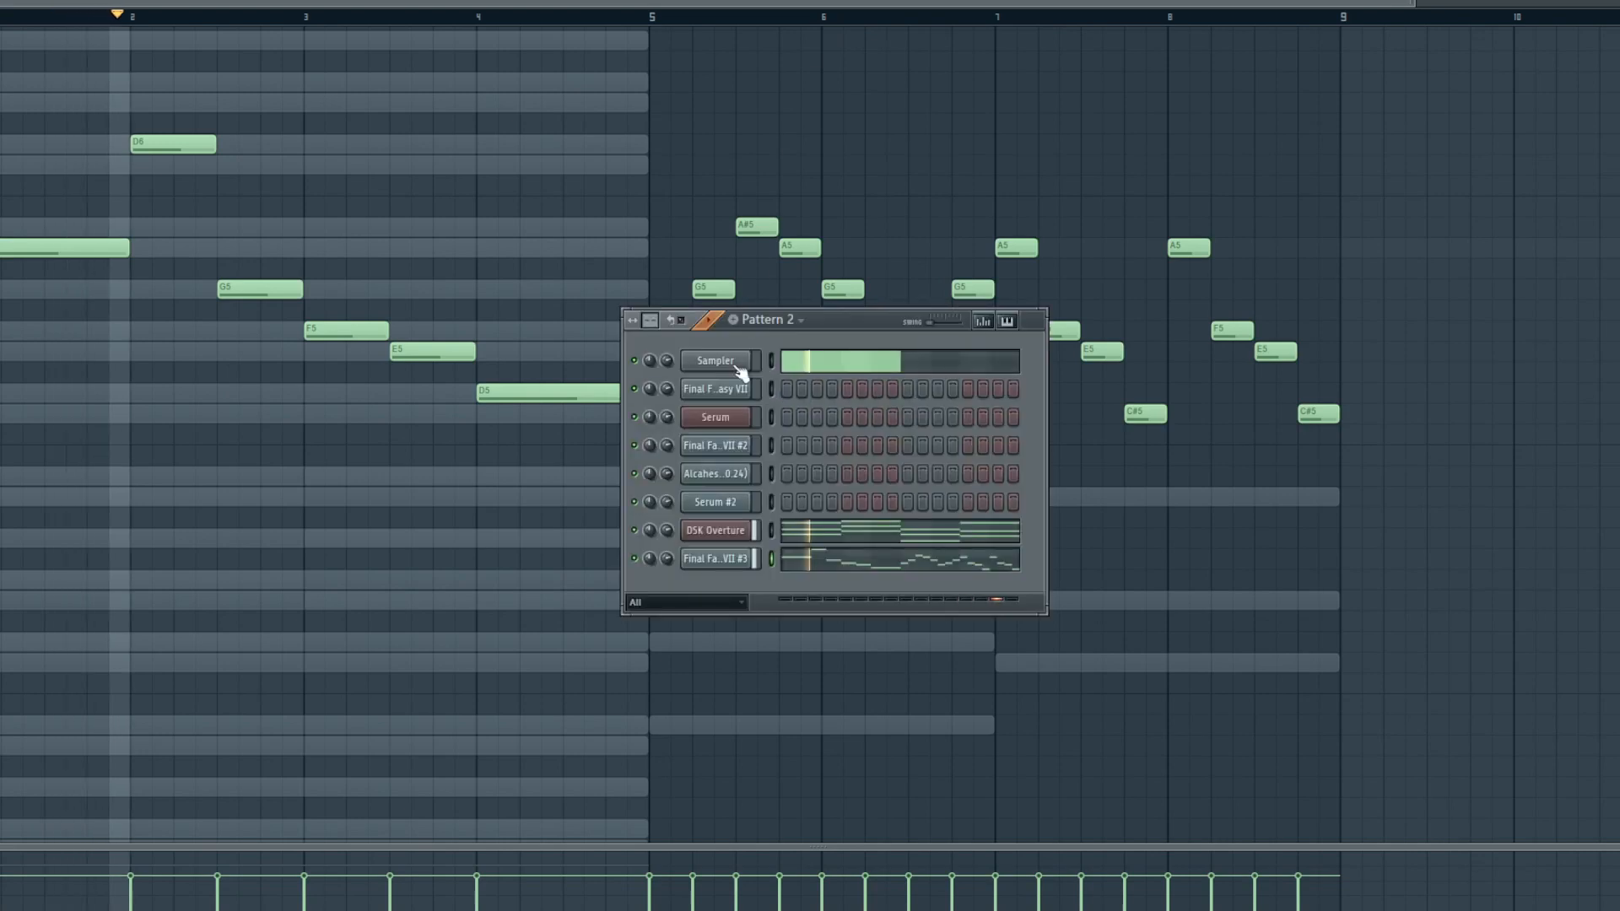
click(732, 559)
click(871, 456)
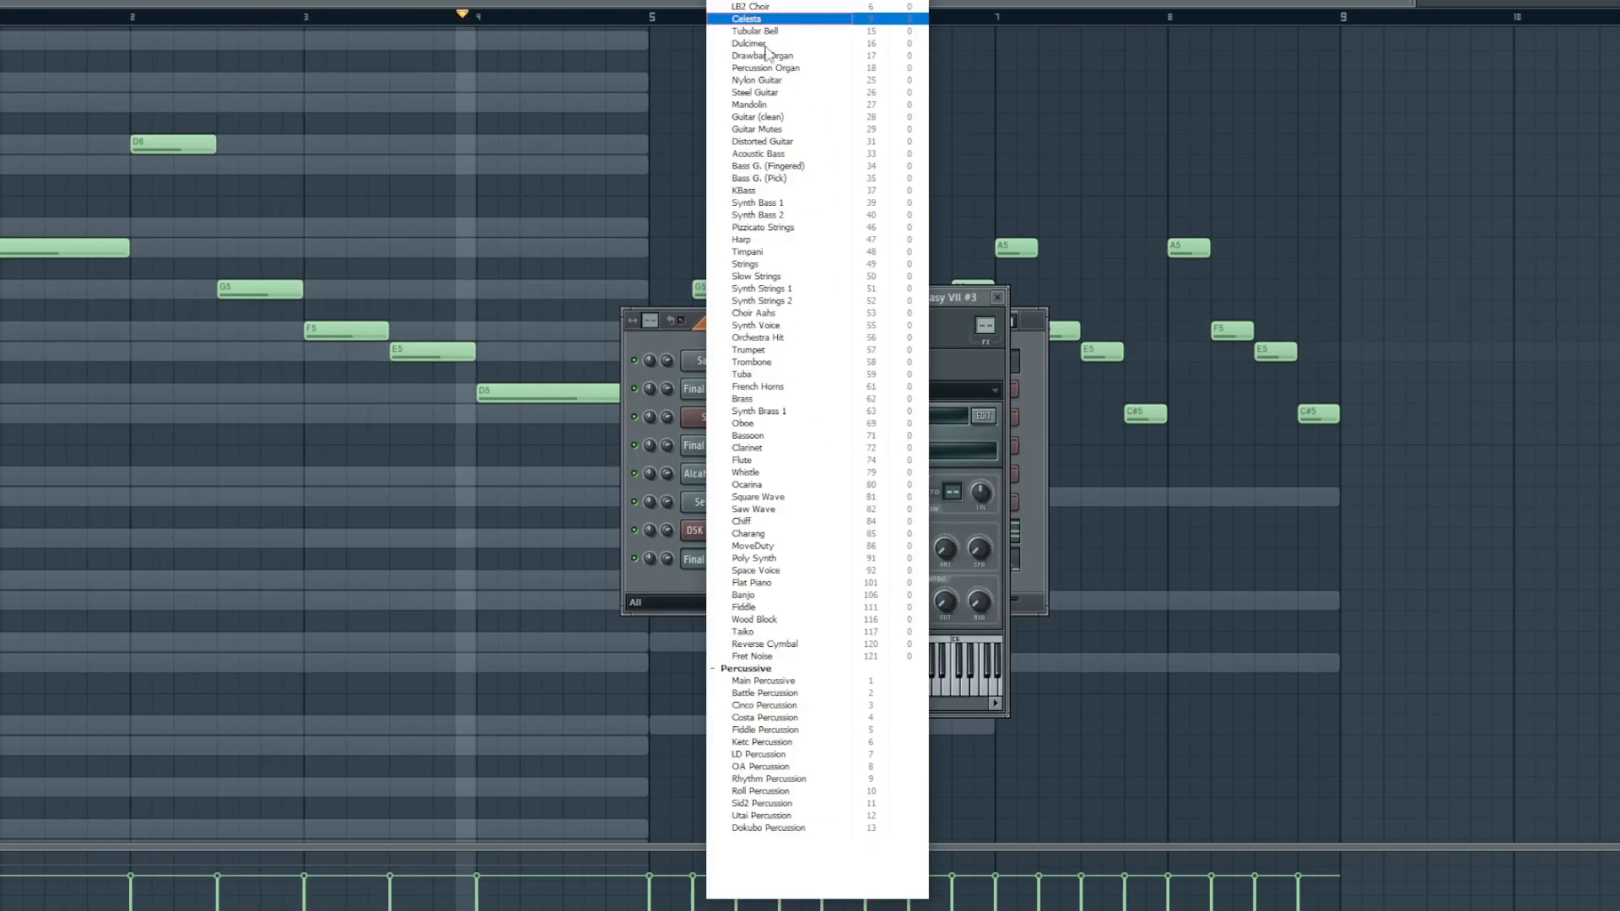
click(750, 5)
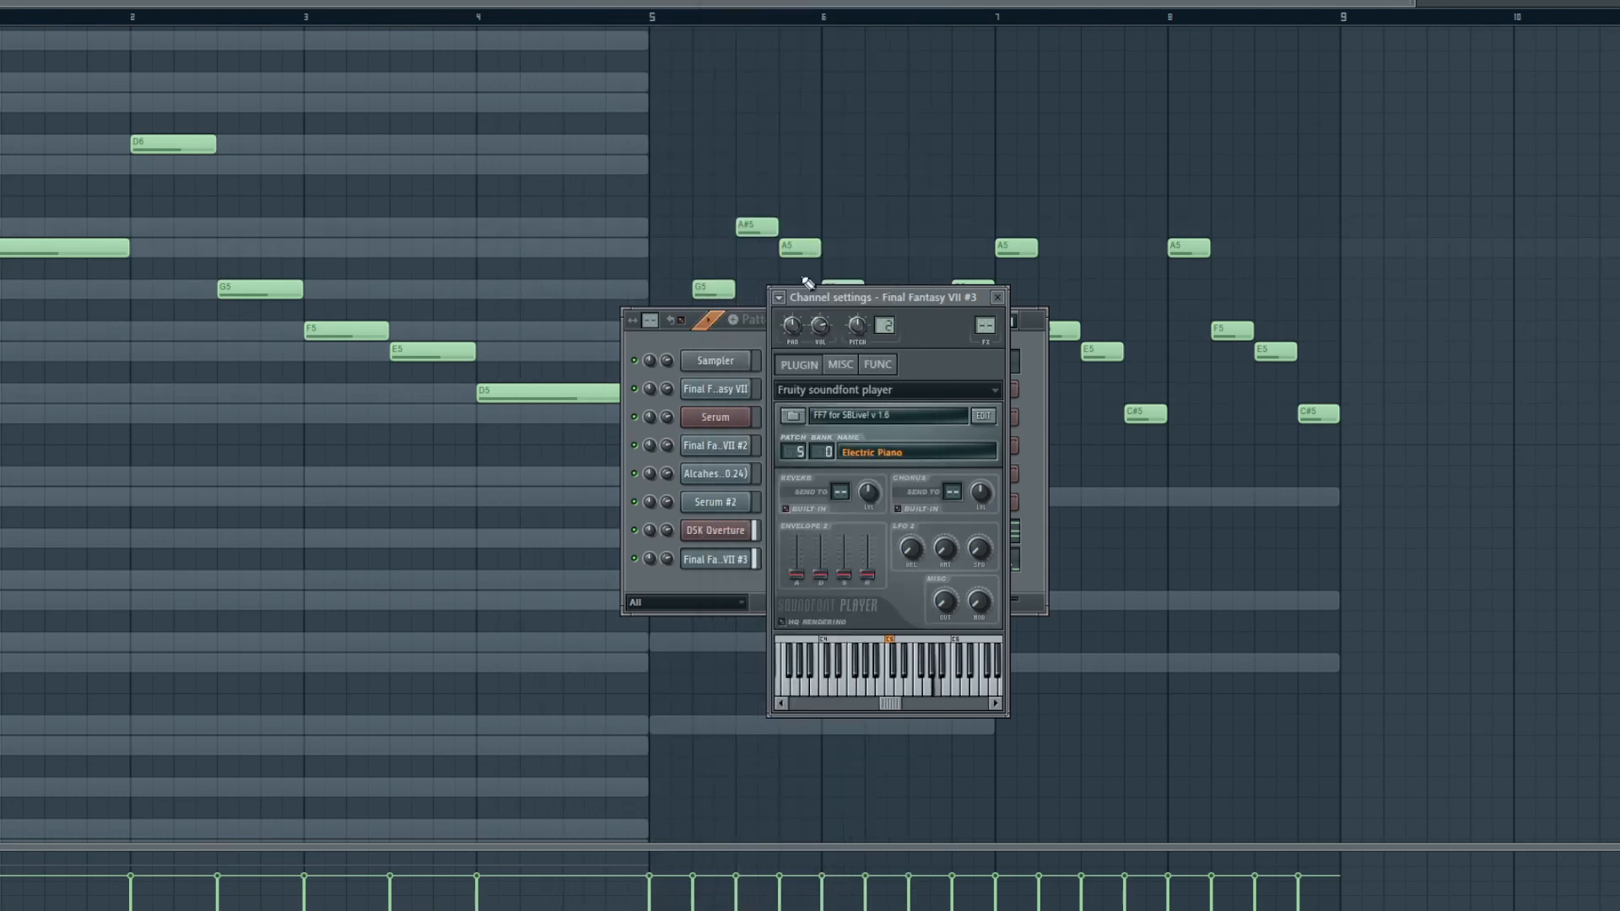
click(997, 297)
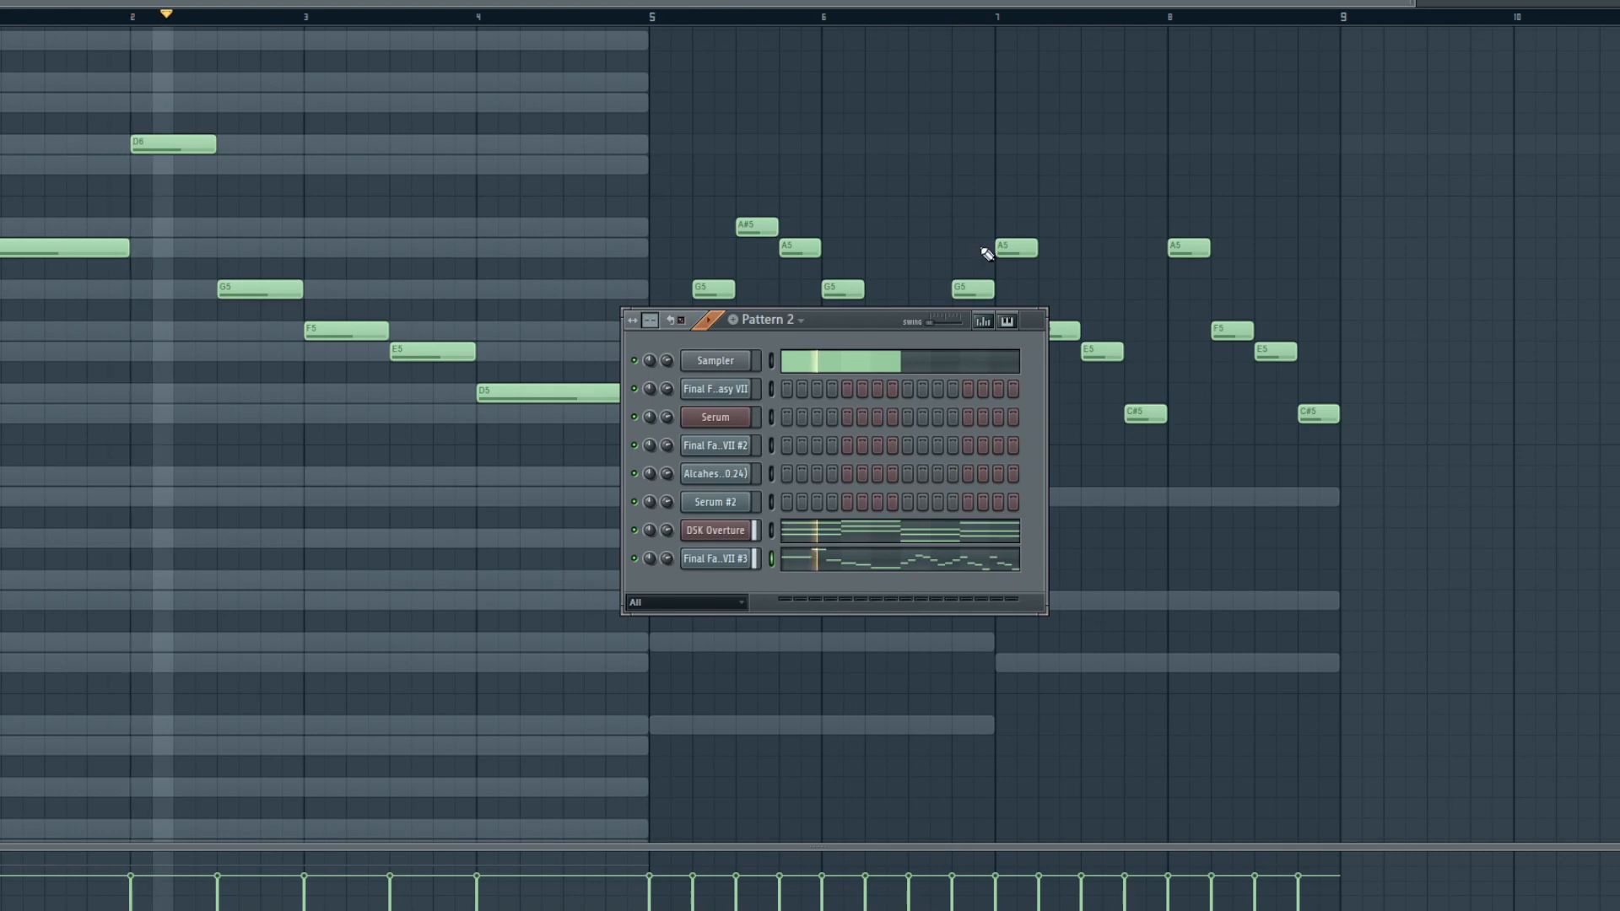
- Route the Final Fantasy VII #3 channel to mixer insert 7, add Fruity Reeverb 2 in its first effect slot, and listen
key(F9)
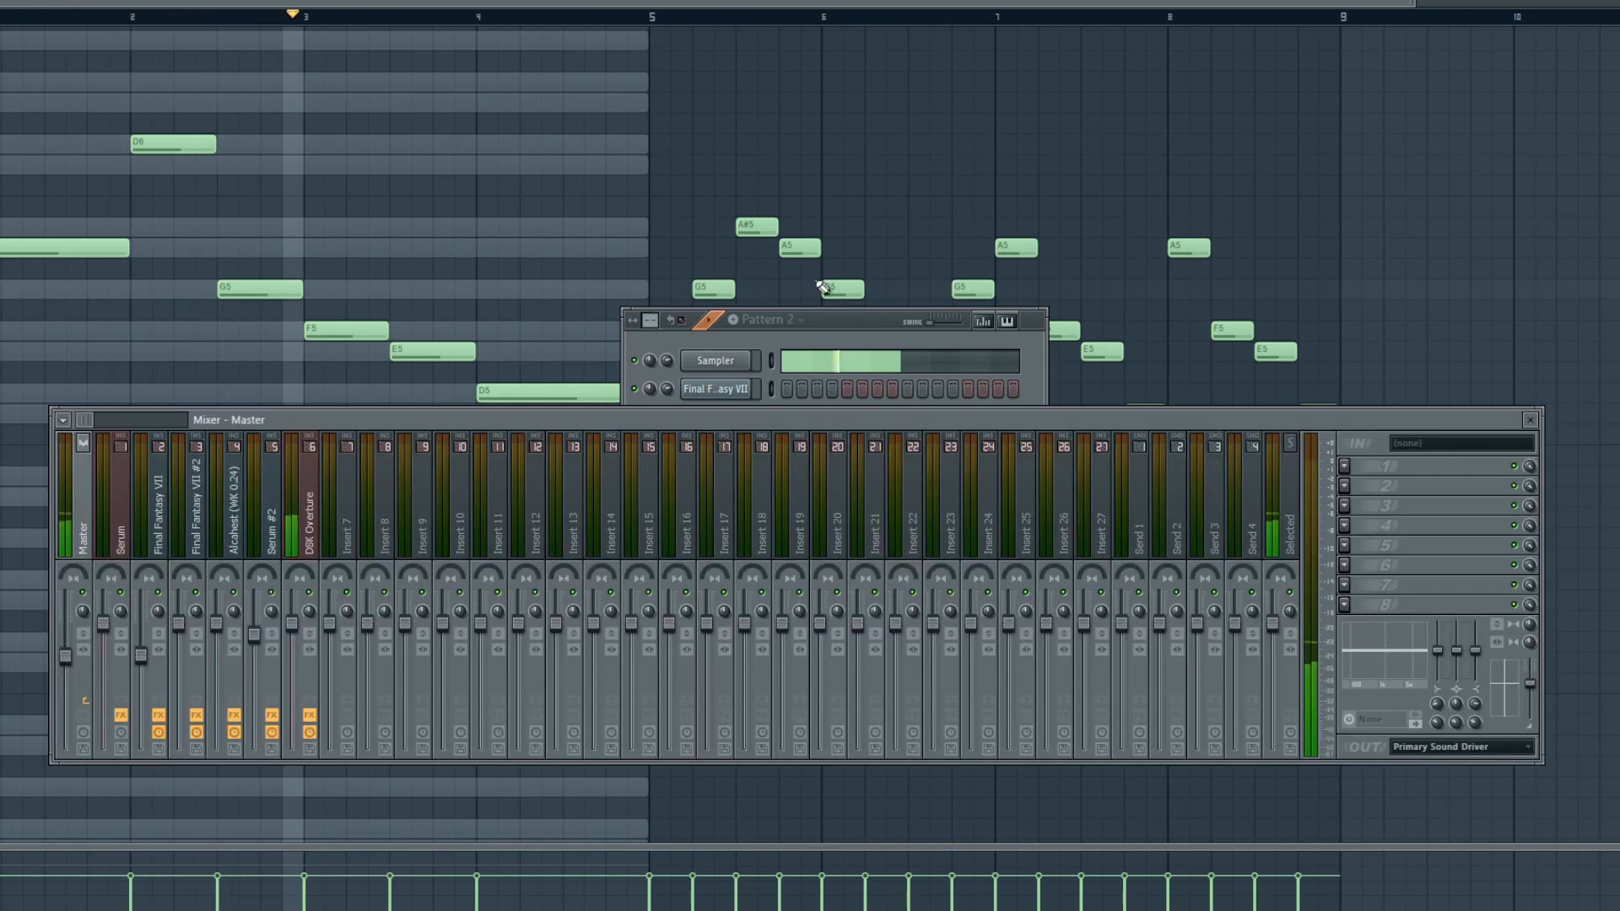
right_click(361, 542)
mouse_move(422, 520)
click(632, 524)
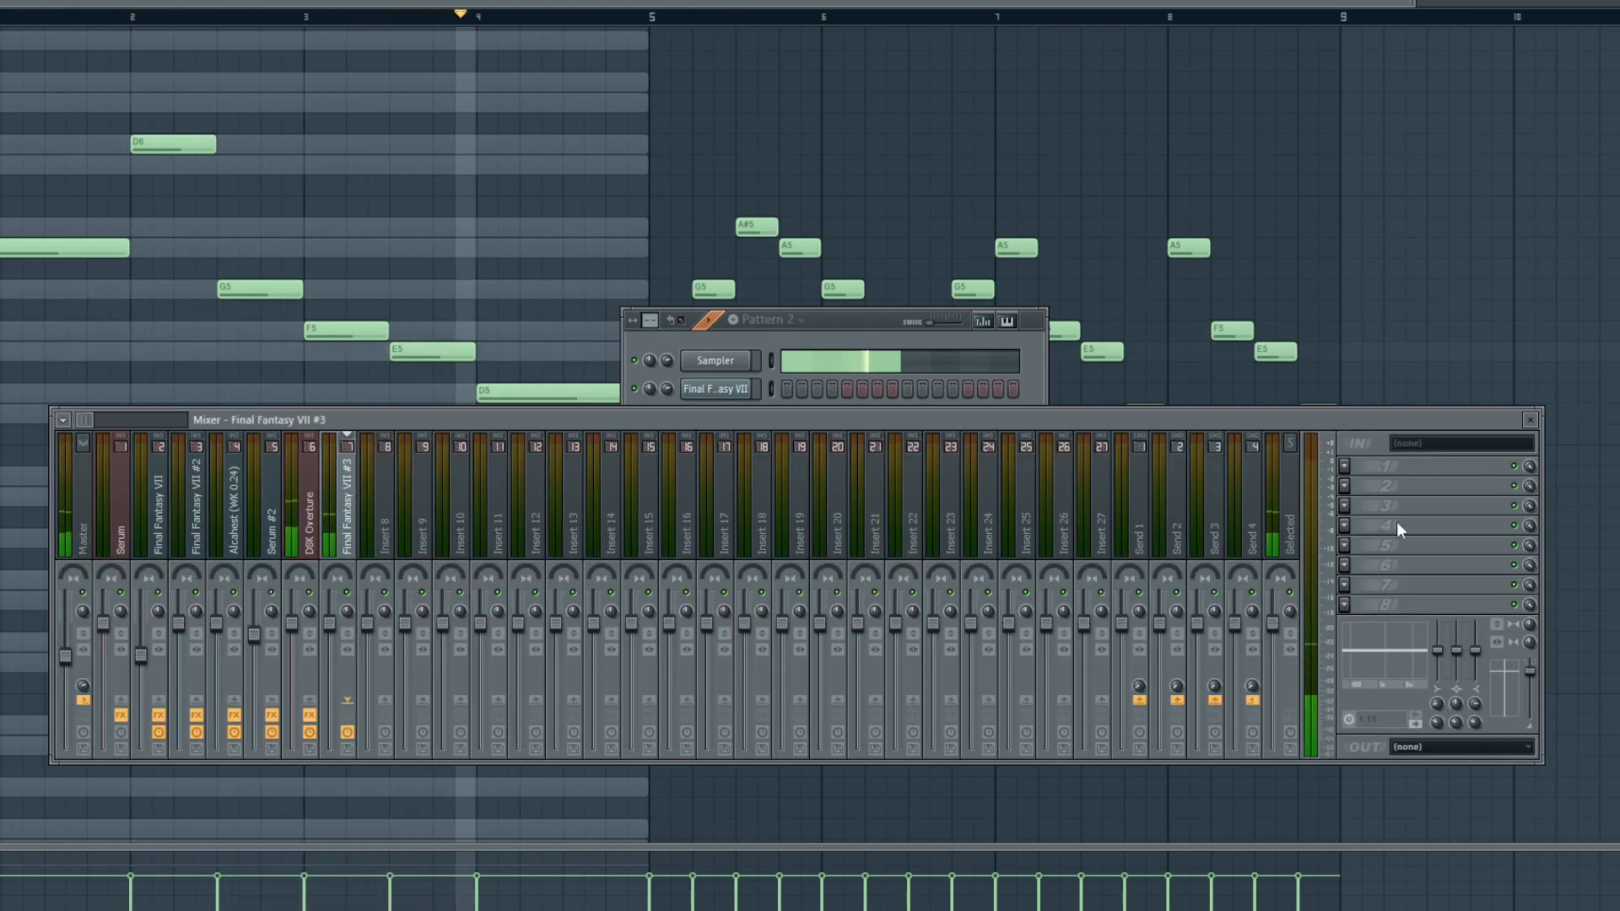
click(1354, 465)
click(1595, 27)
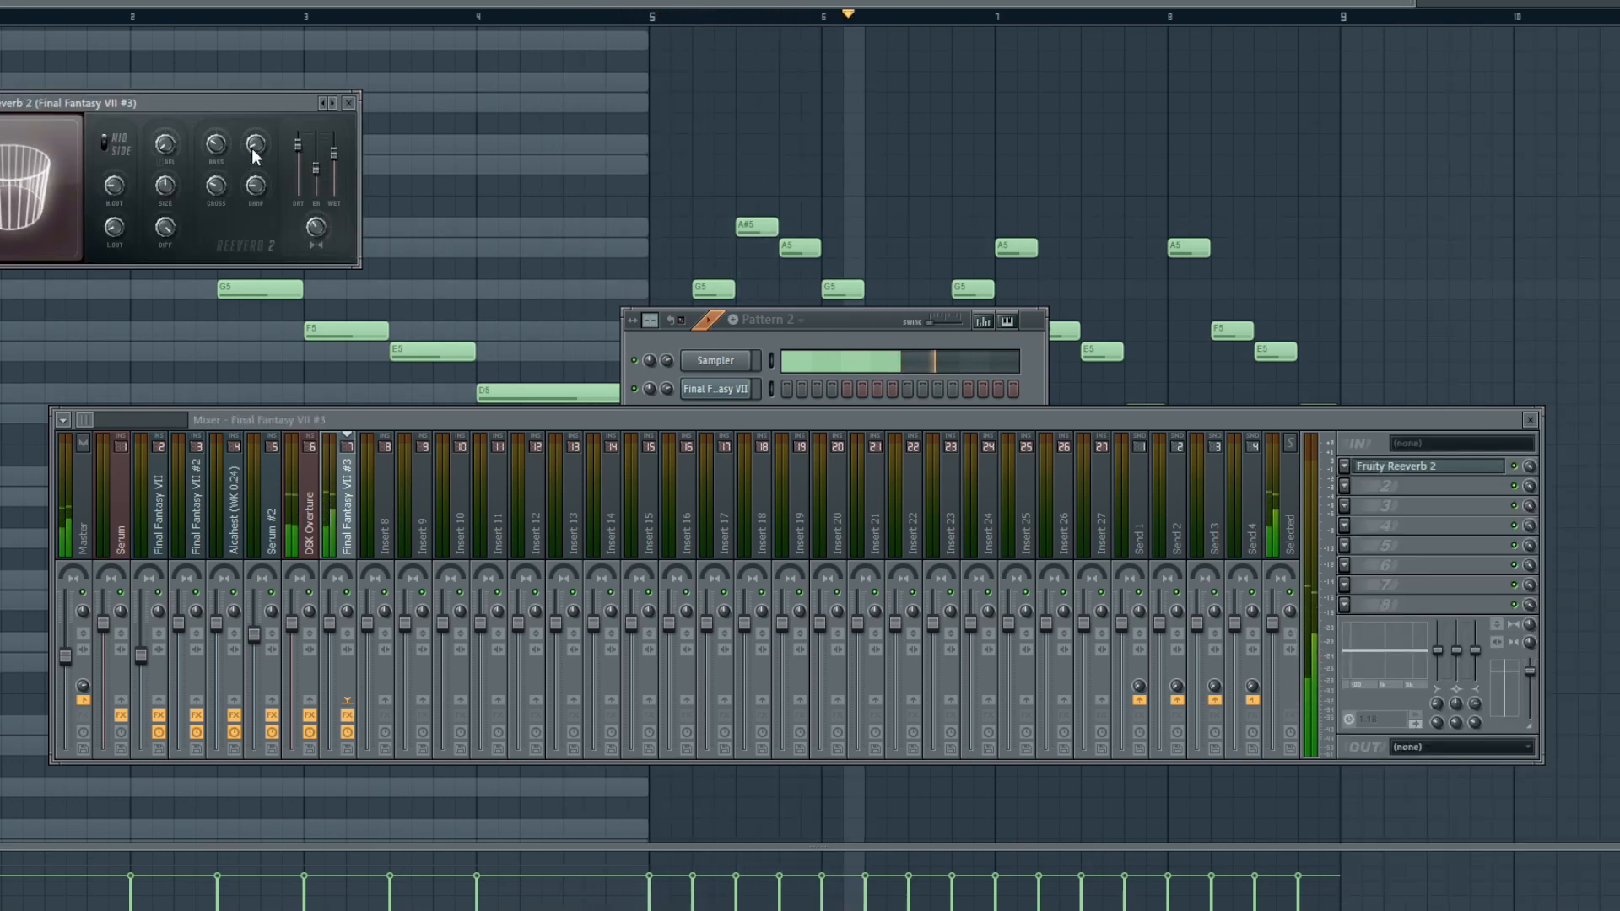
click(349, 104)
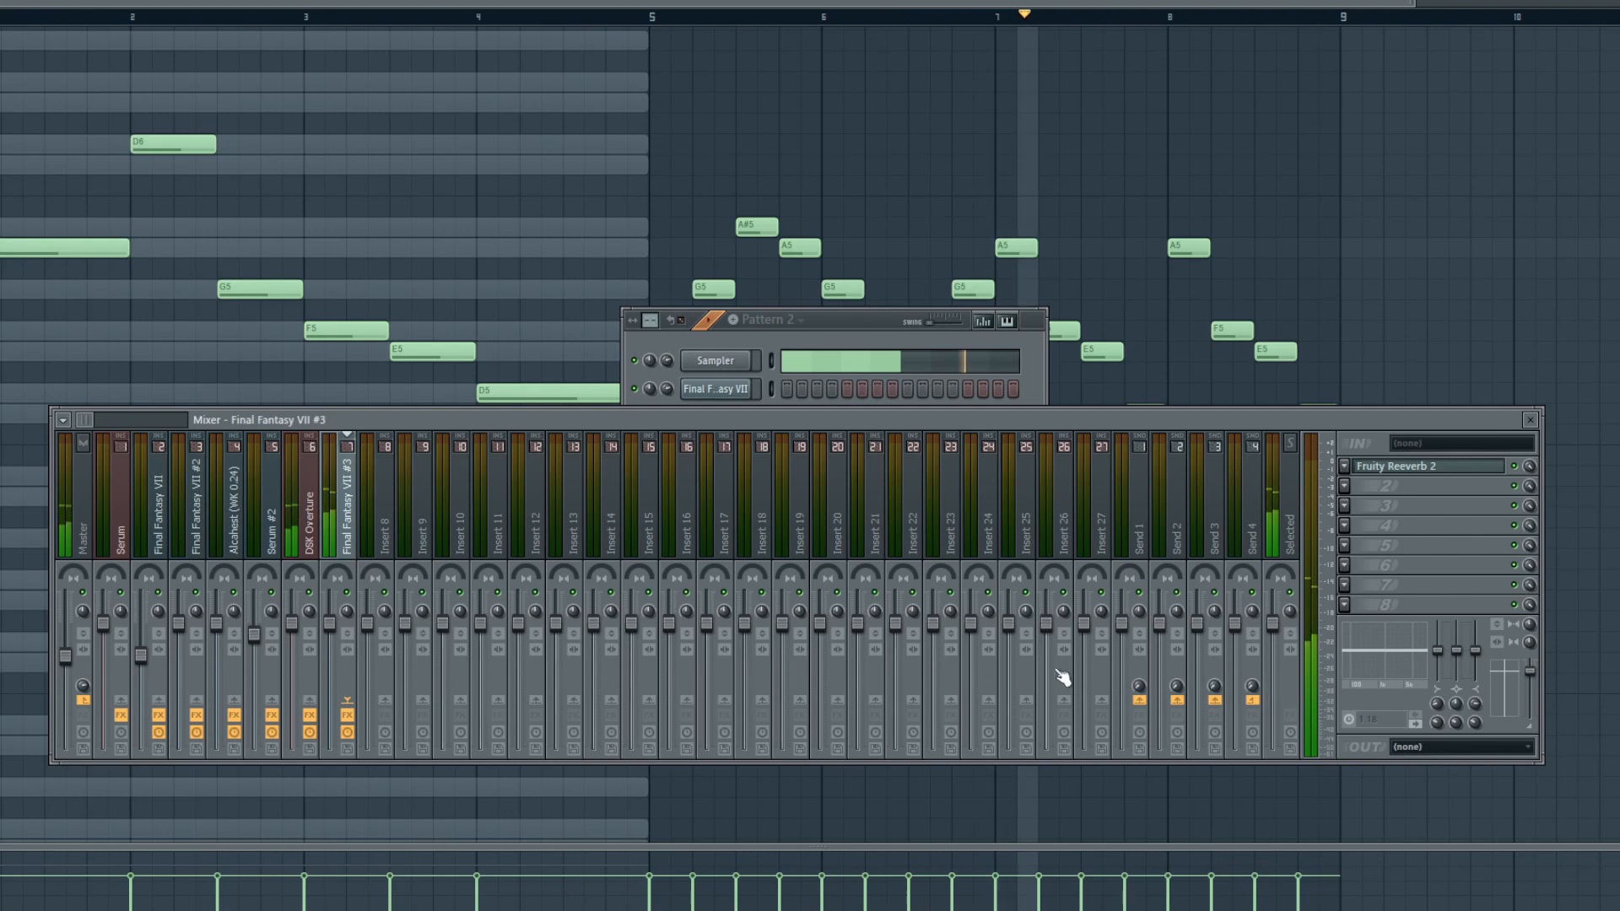
key(F12)
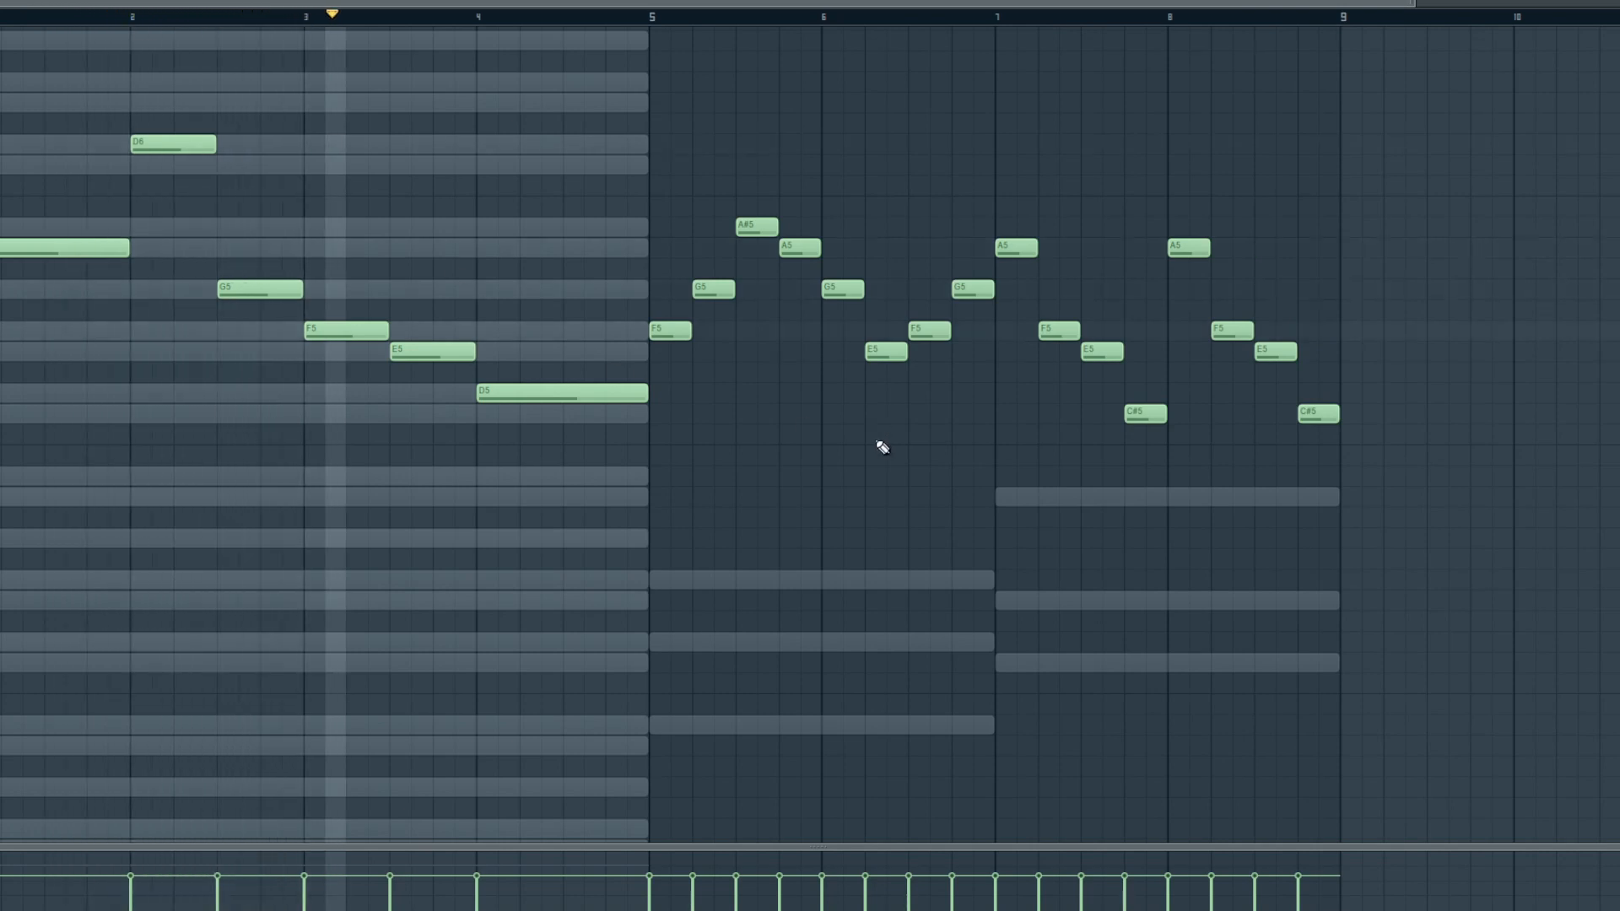
key(space)
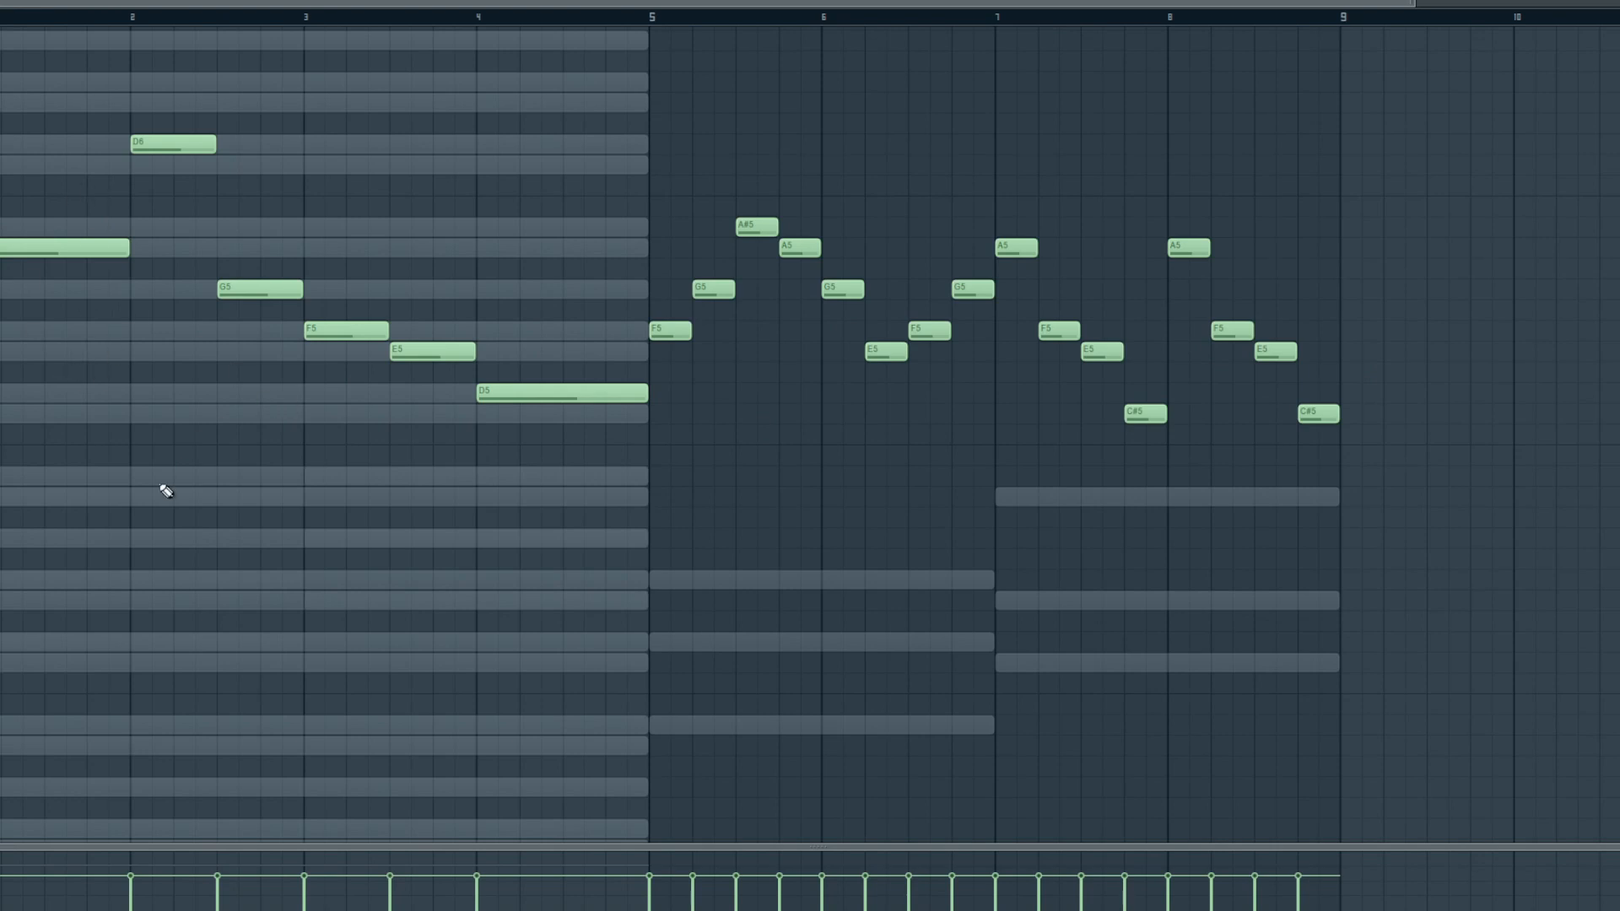
scroll(95, 546, up, 1)
click(21, 455)
drag(42, 463, 0, 456)
click(11, 415)
right_click(9, 413)
click(17, 393)
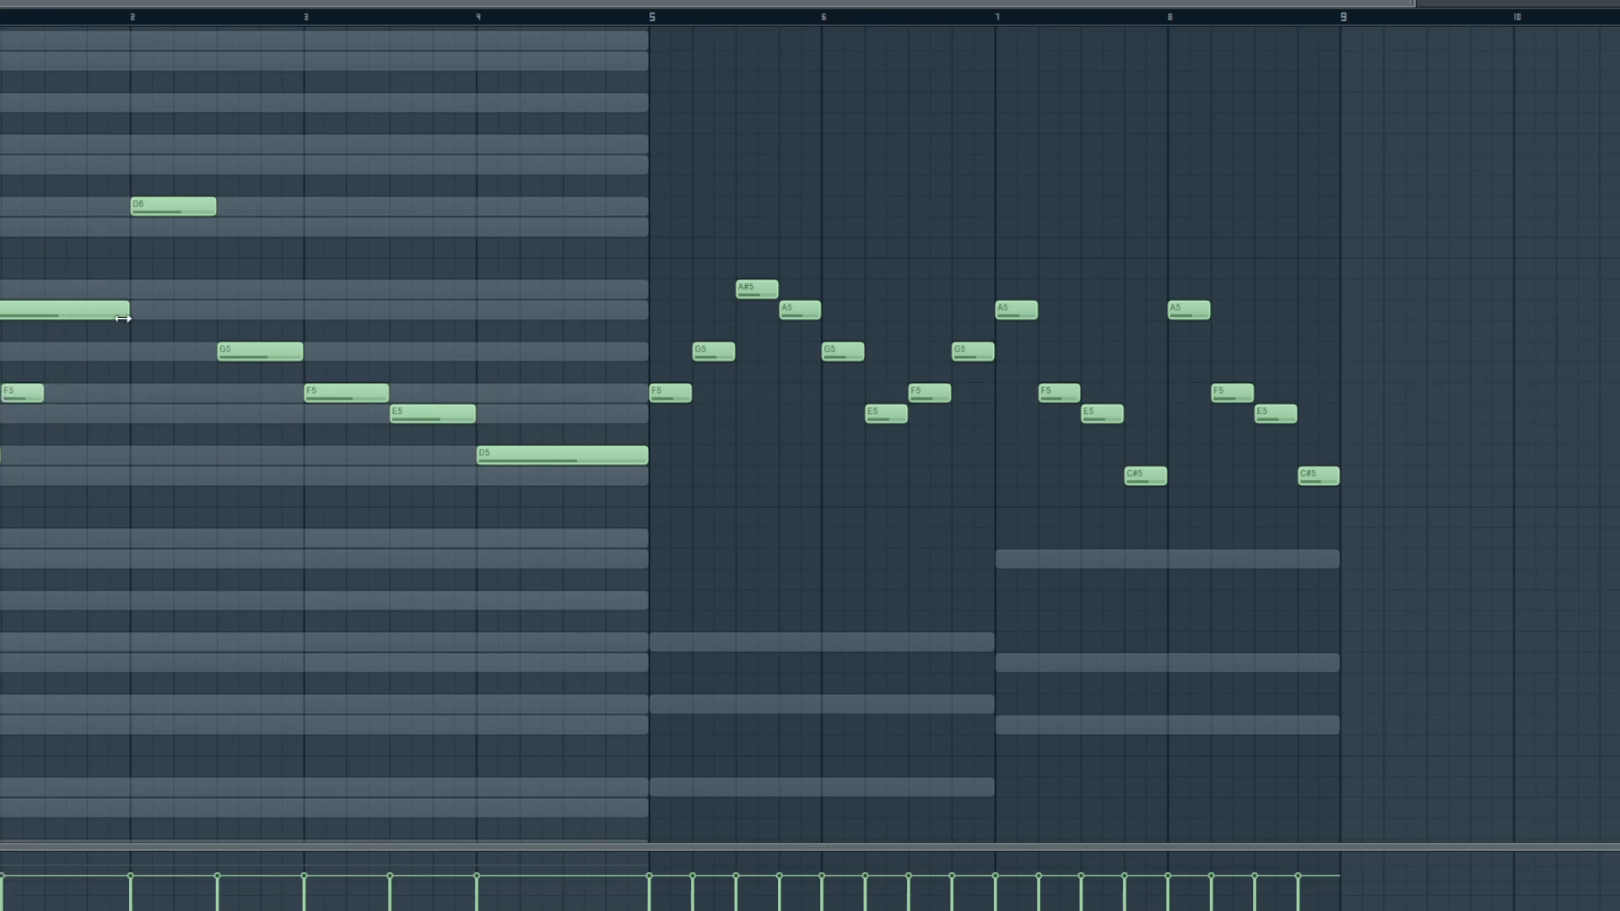
drag(89, 439, 517, 65)
click(535, 651)
right_click(26, 392)
- Raise the melody notes in bars 1 to 4 by one octave and play the pattern
drag(582, 523, 4, 198)
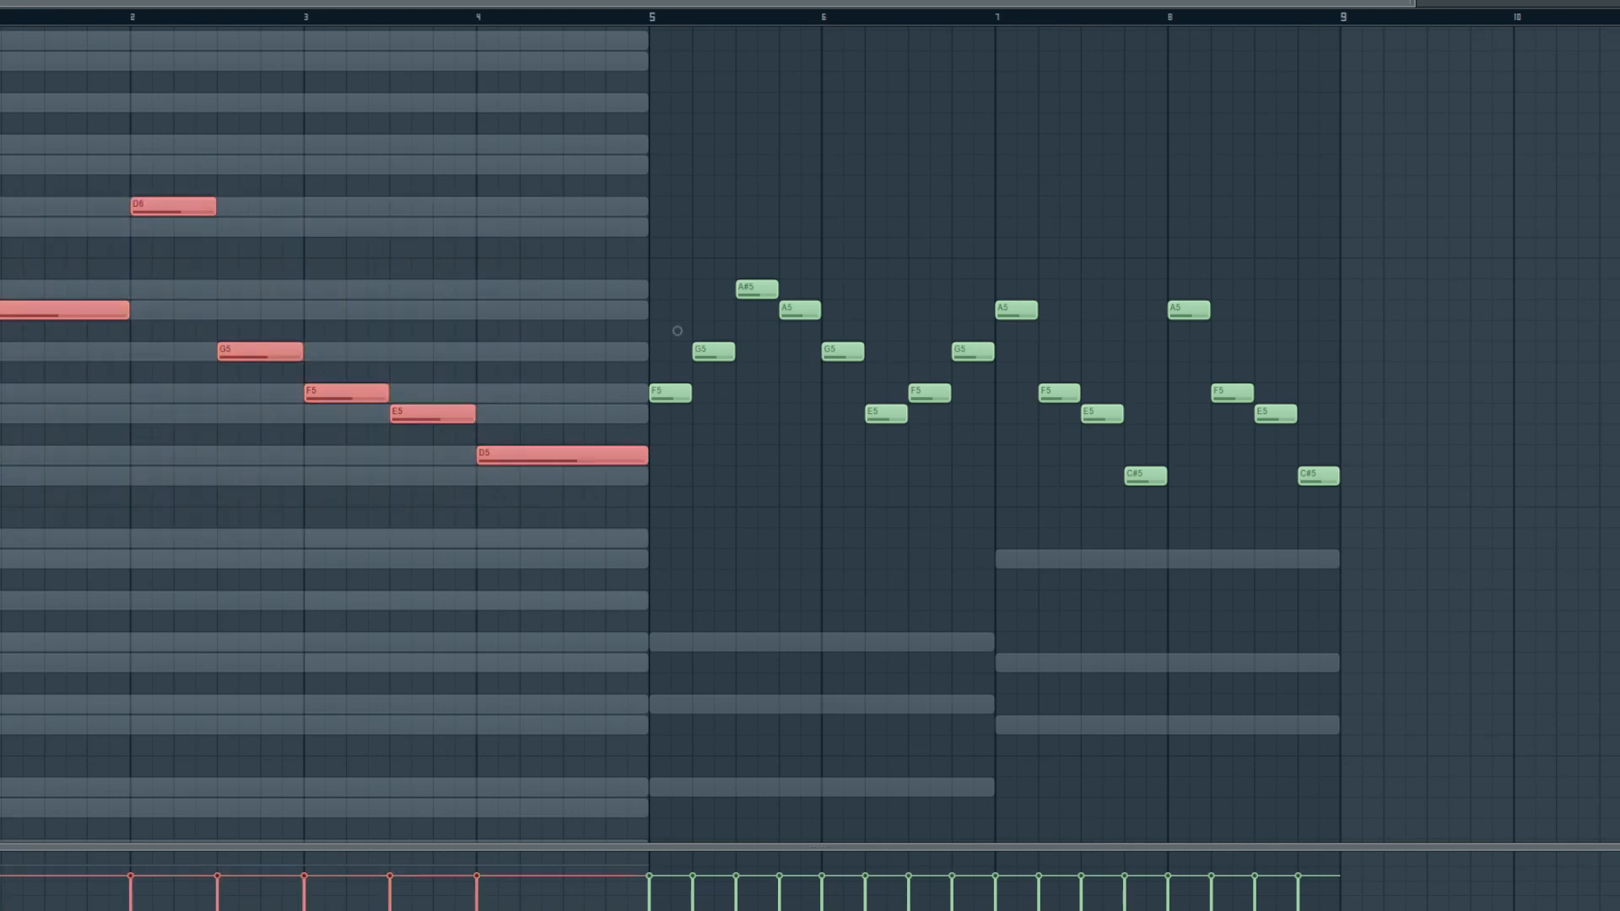
key(ctrl+Up)
key(ctrl+d)
key(space)
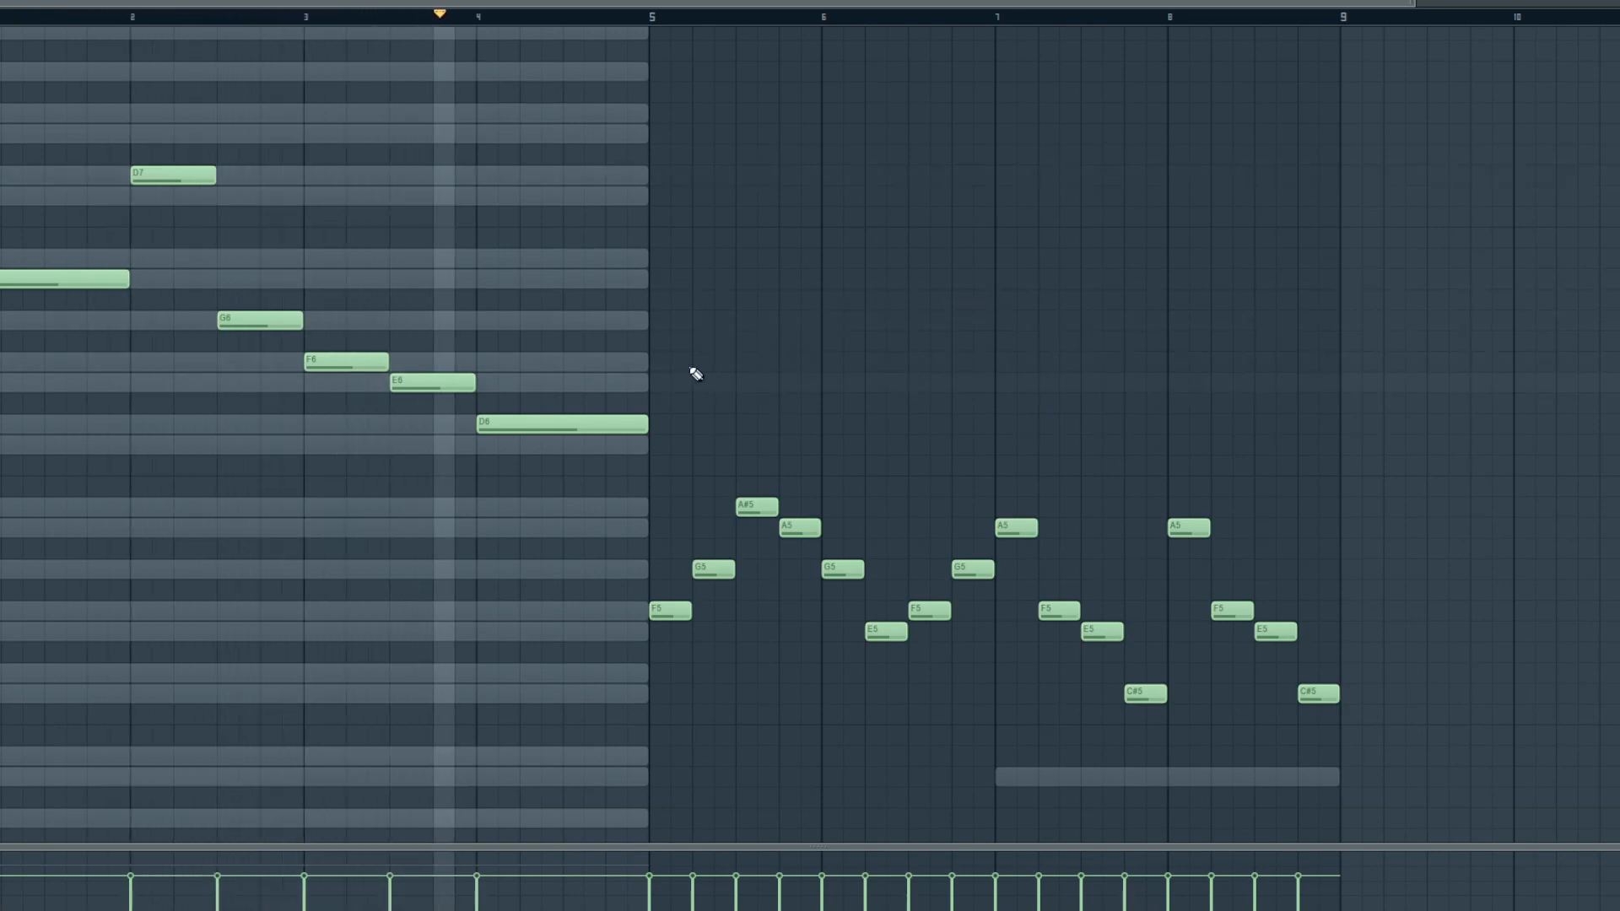
- Add a one-bar A#6 in bar 5, a one-bar G6 in bar 6, and a two-bar A6 across bars 7 and 8
click(659, 258)
drag(691, 258, 824, 275)
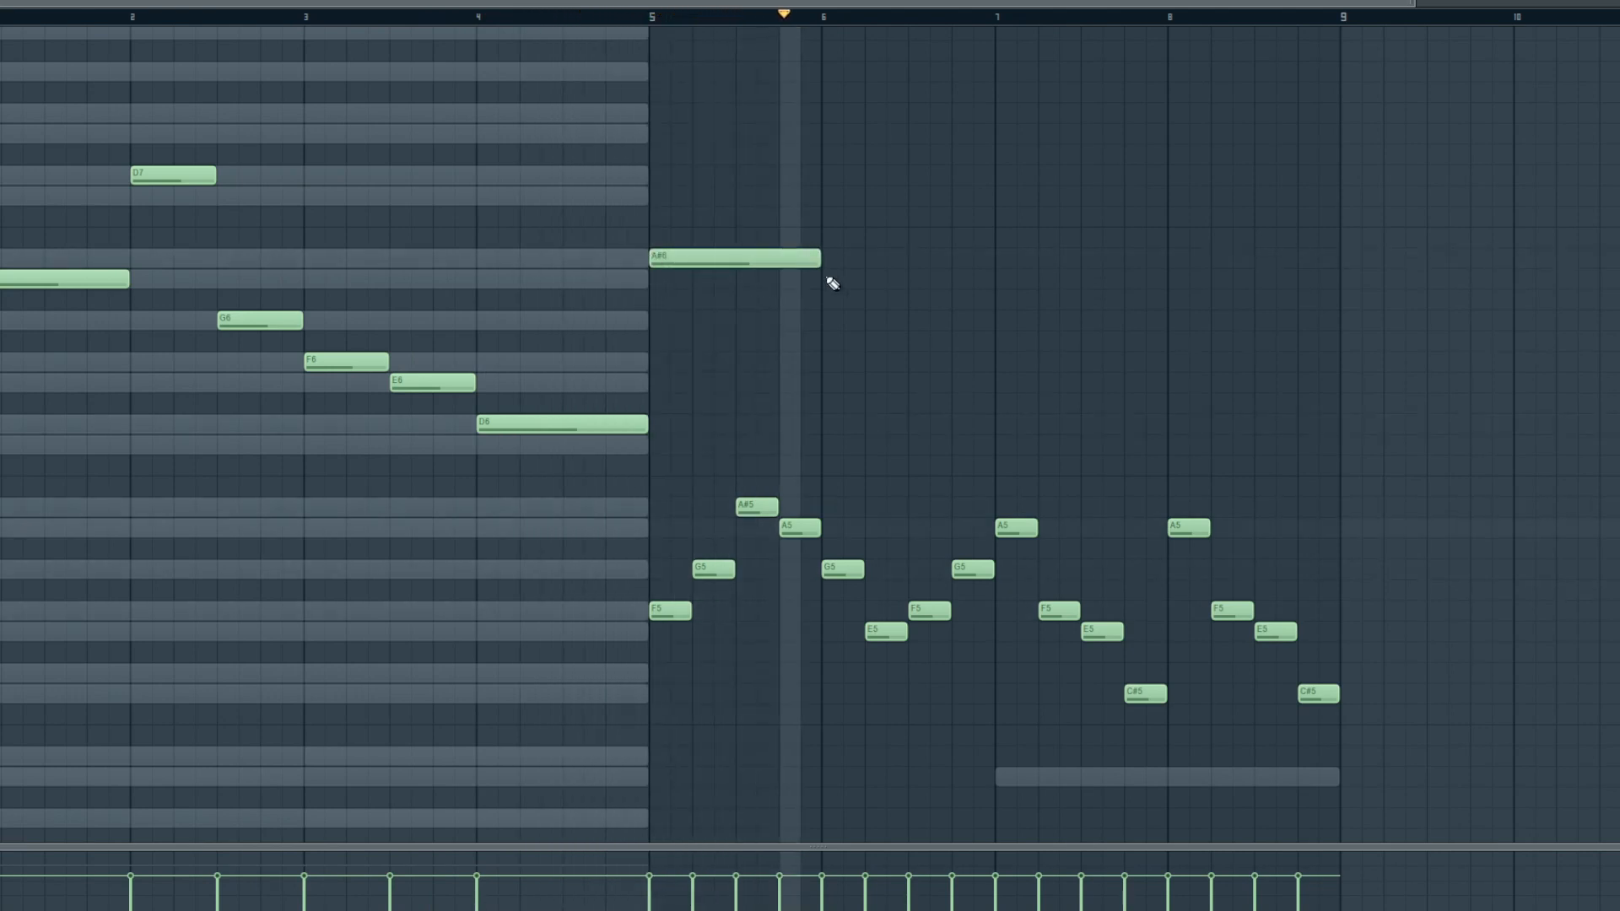
click(828, 321)
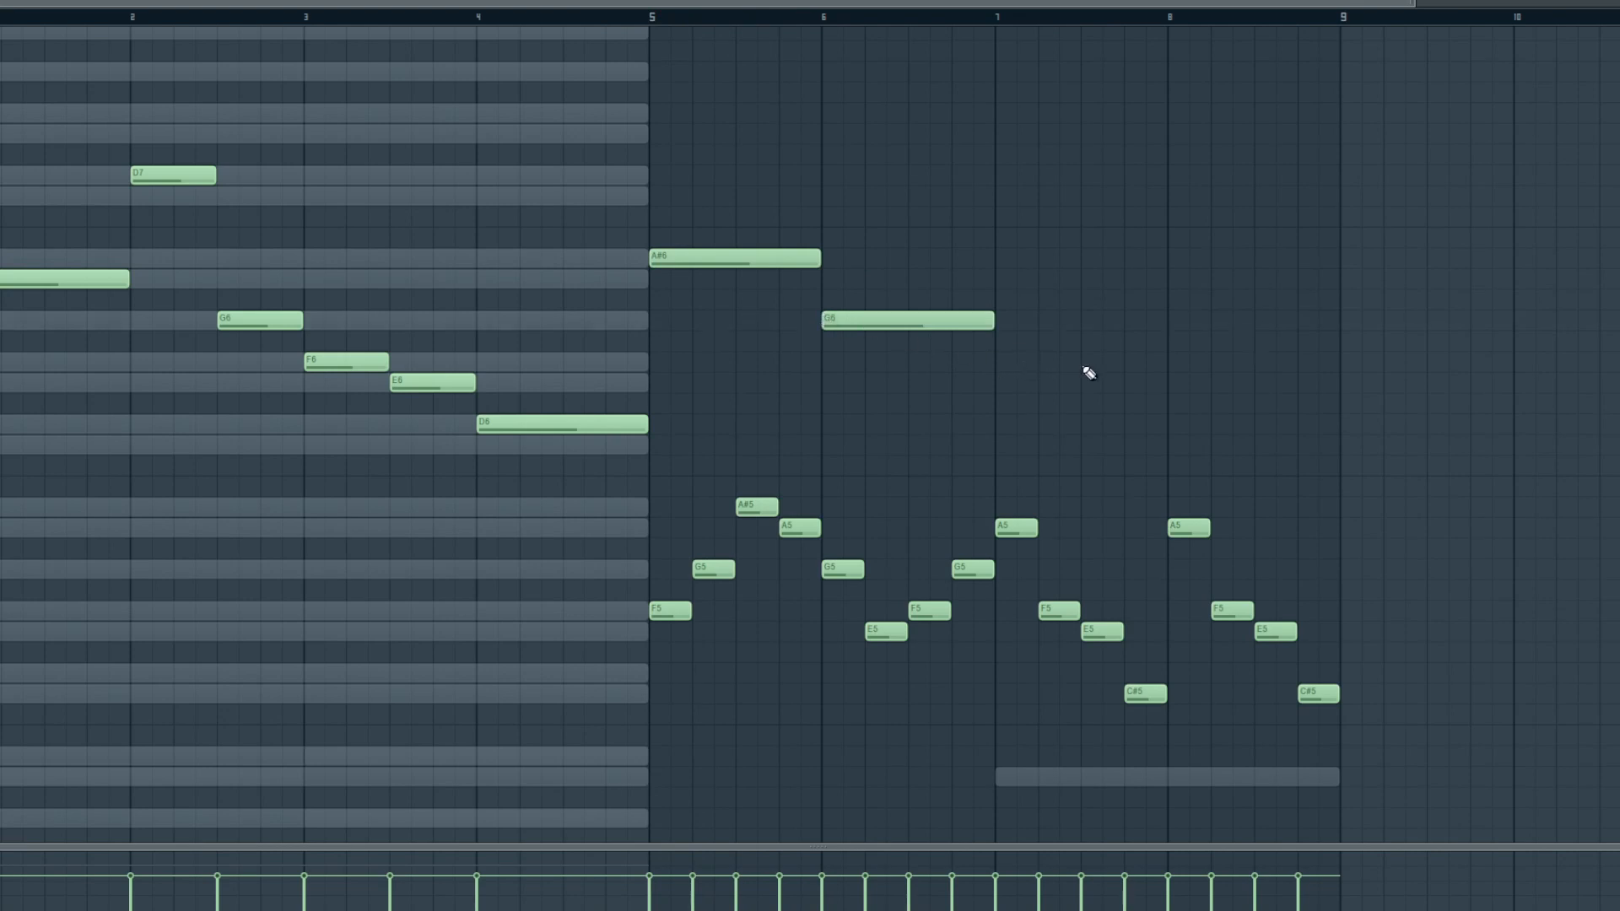
click(999, 282)
drag(1165, 279, 1340, 278)
- Cut the long high melody notes in bars 1 to 8 and paste them into another channel's piano roll
drag(7, 538, 577, 42)
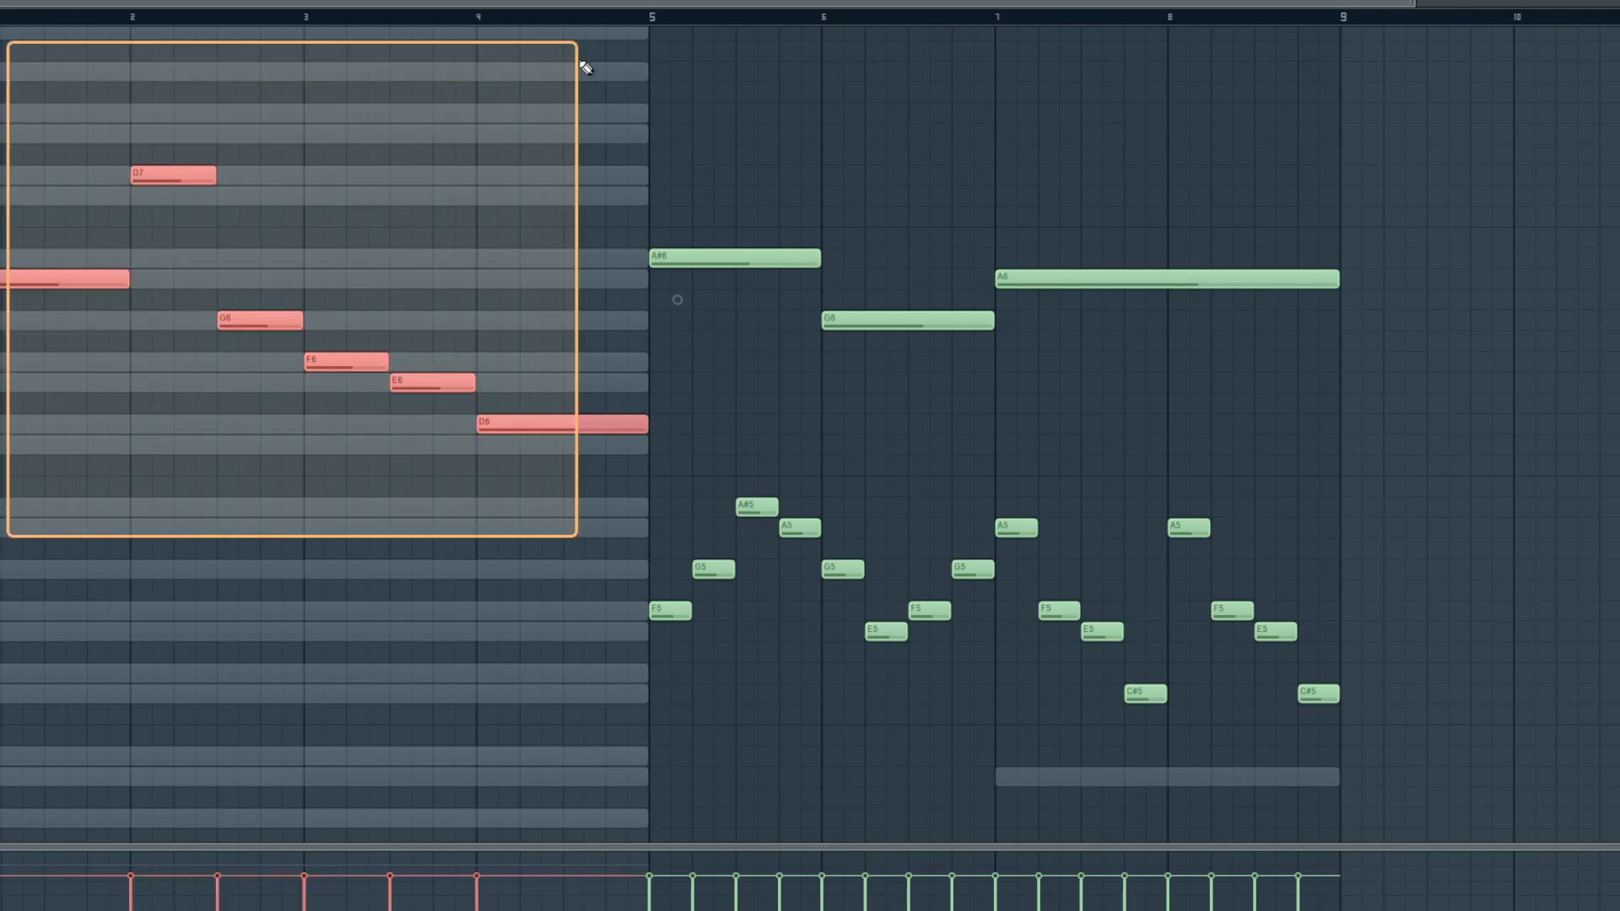
drag(709, 399, 1351, 221)
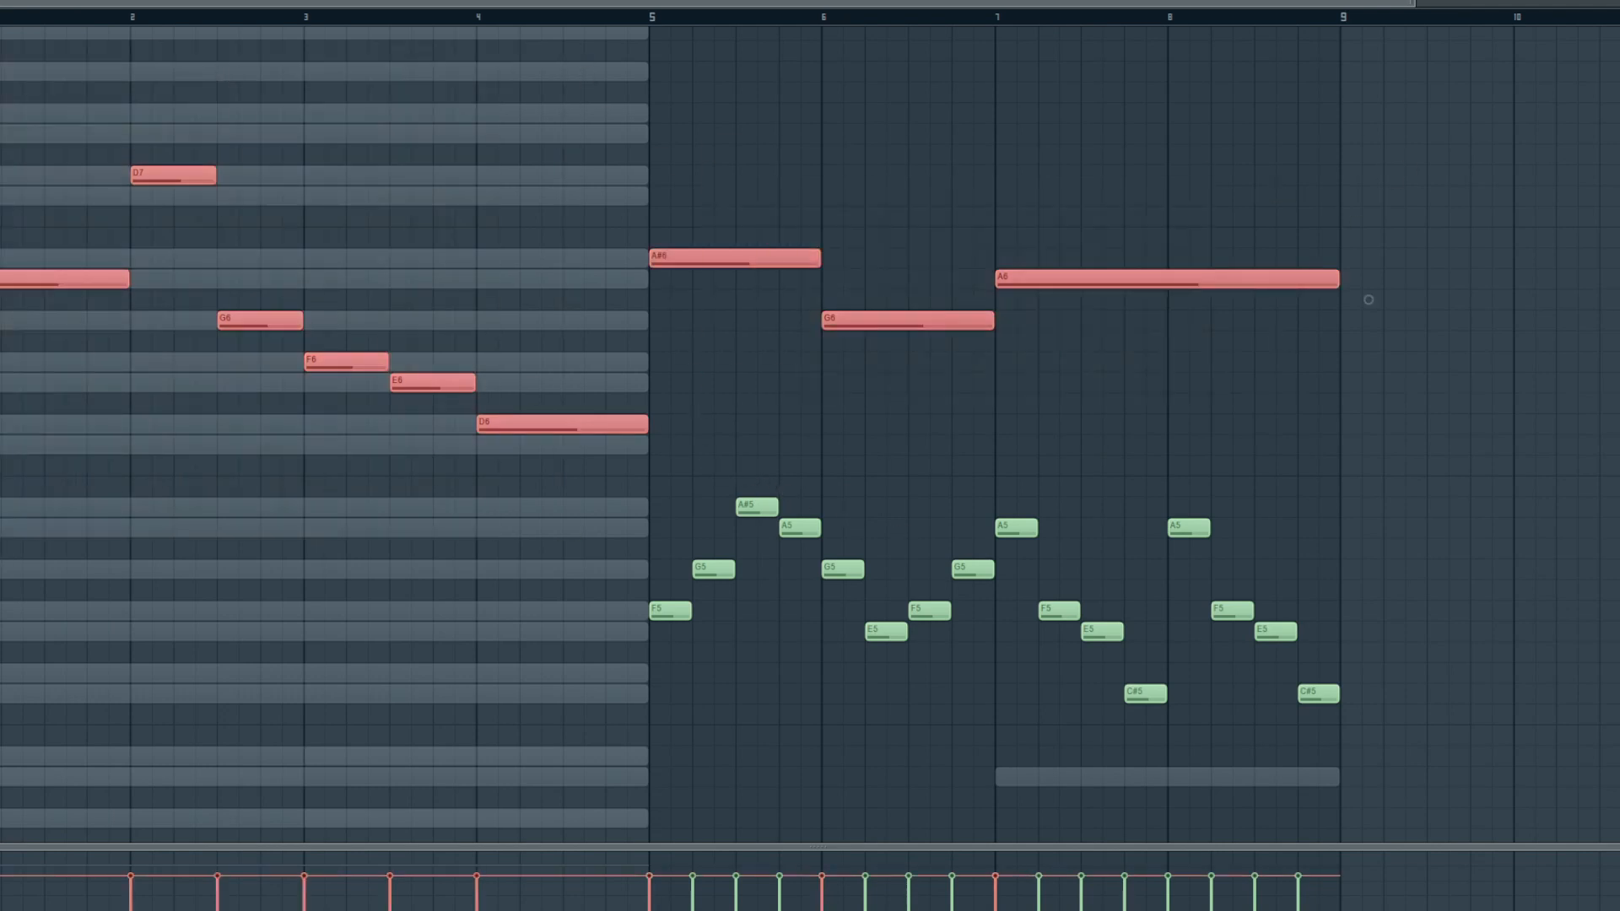
key(ctrl+x)
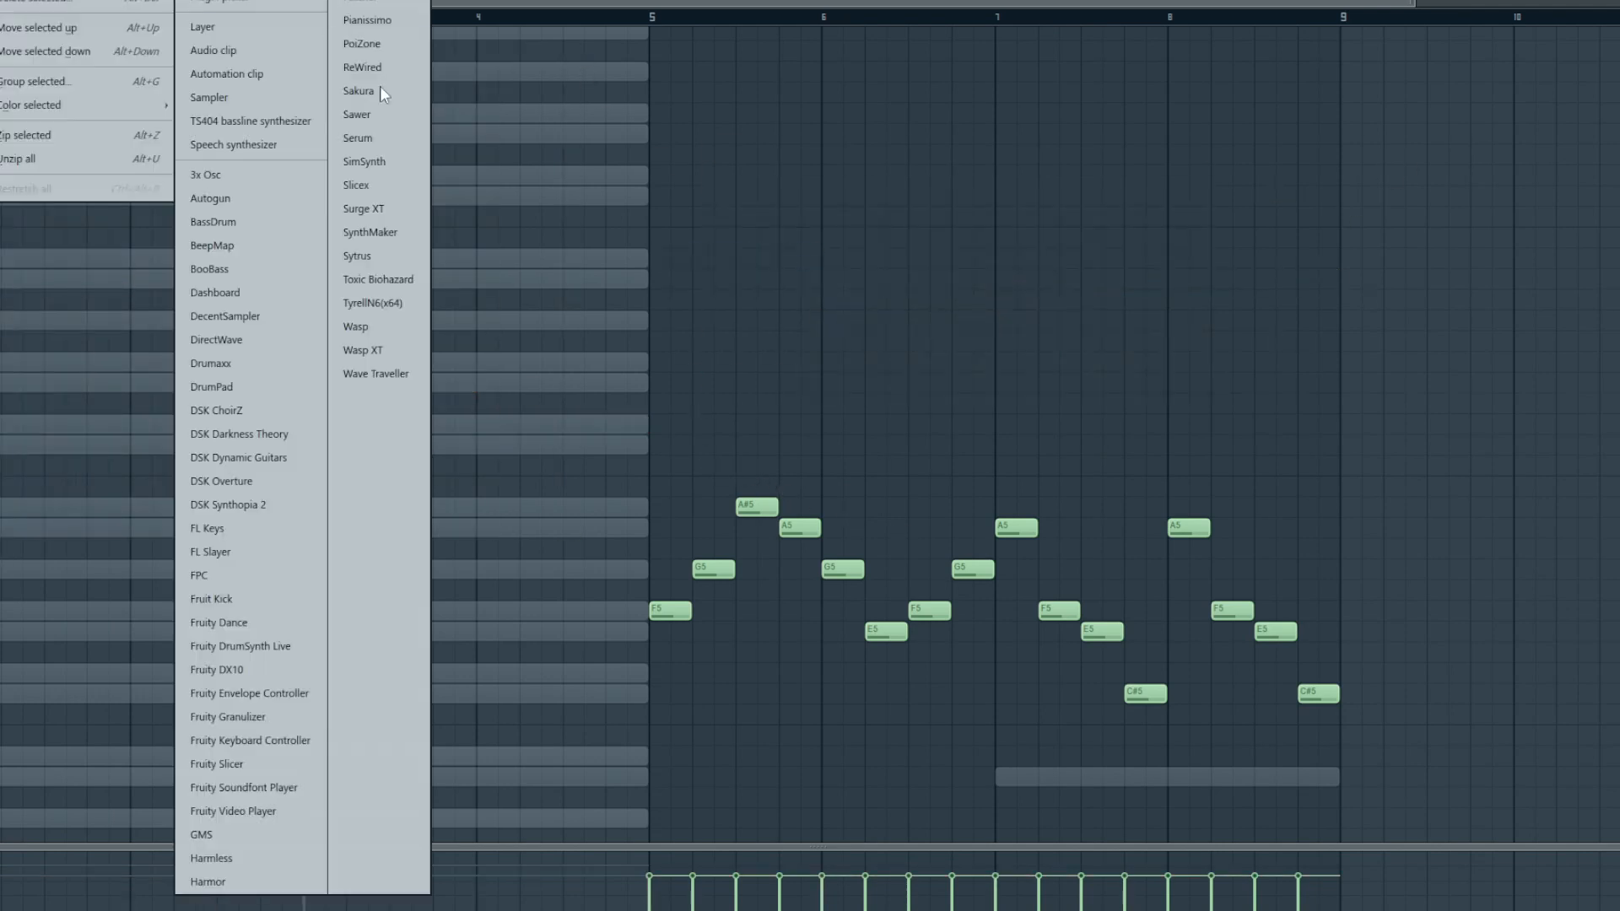
click(820, 3)
key(F6)
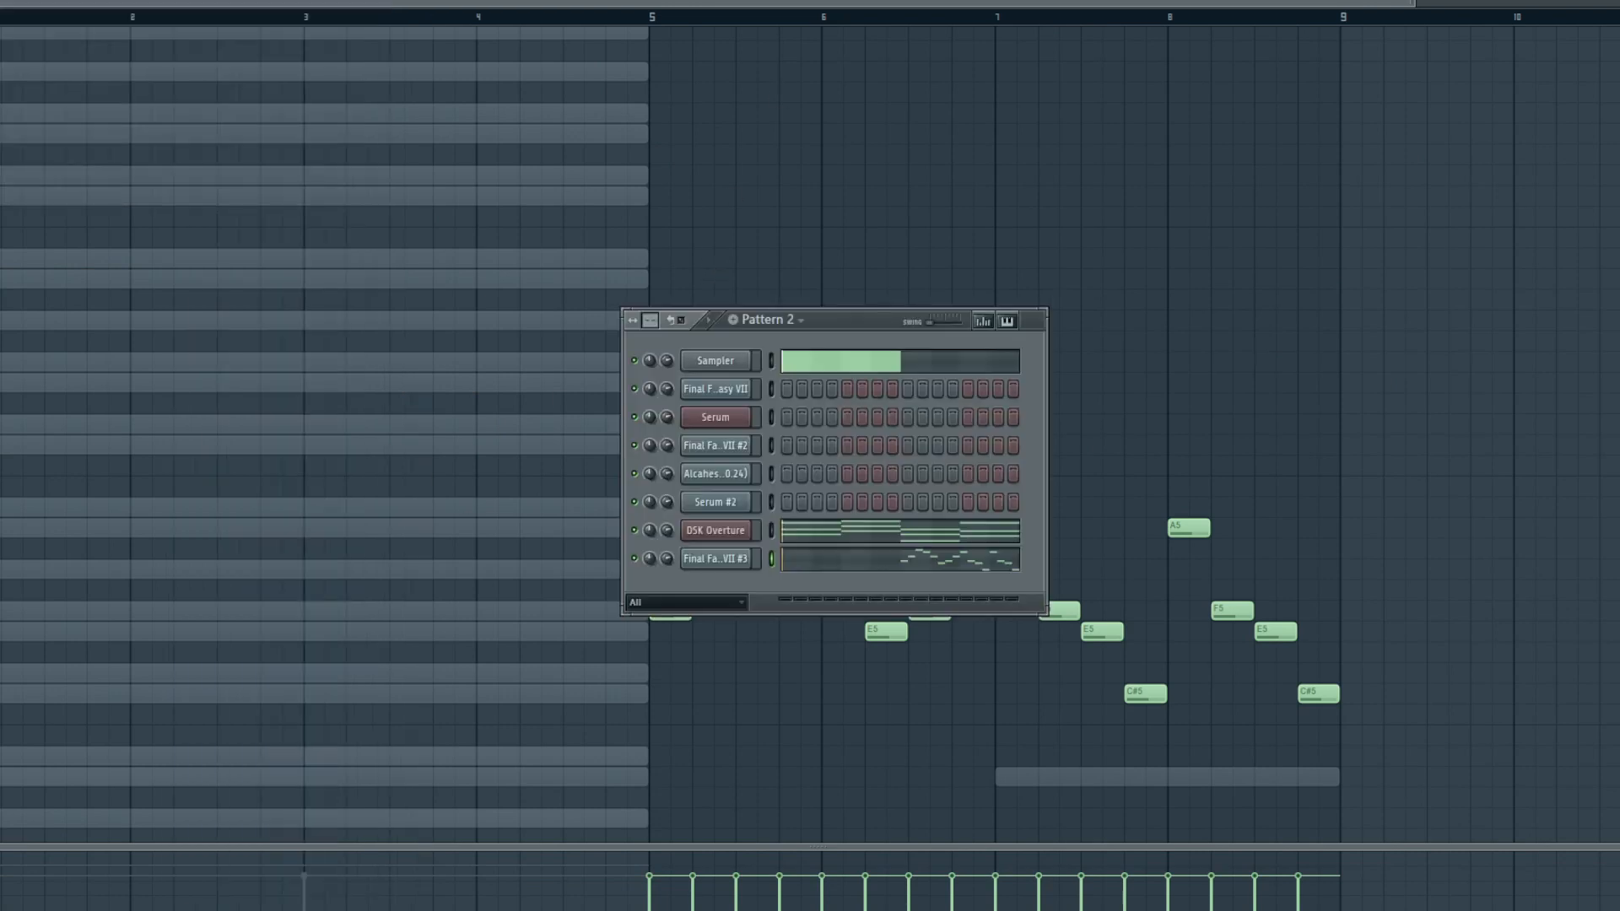
key(F6)
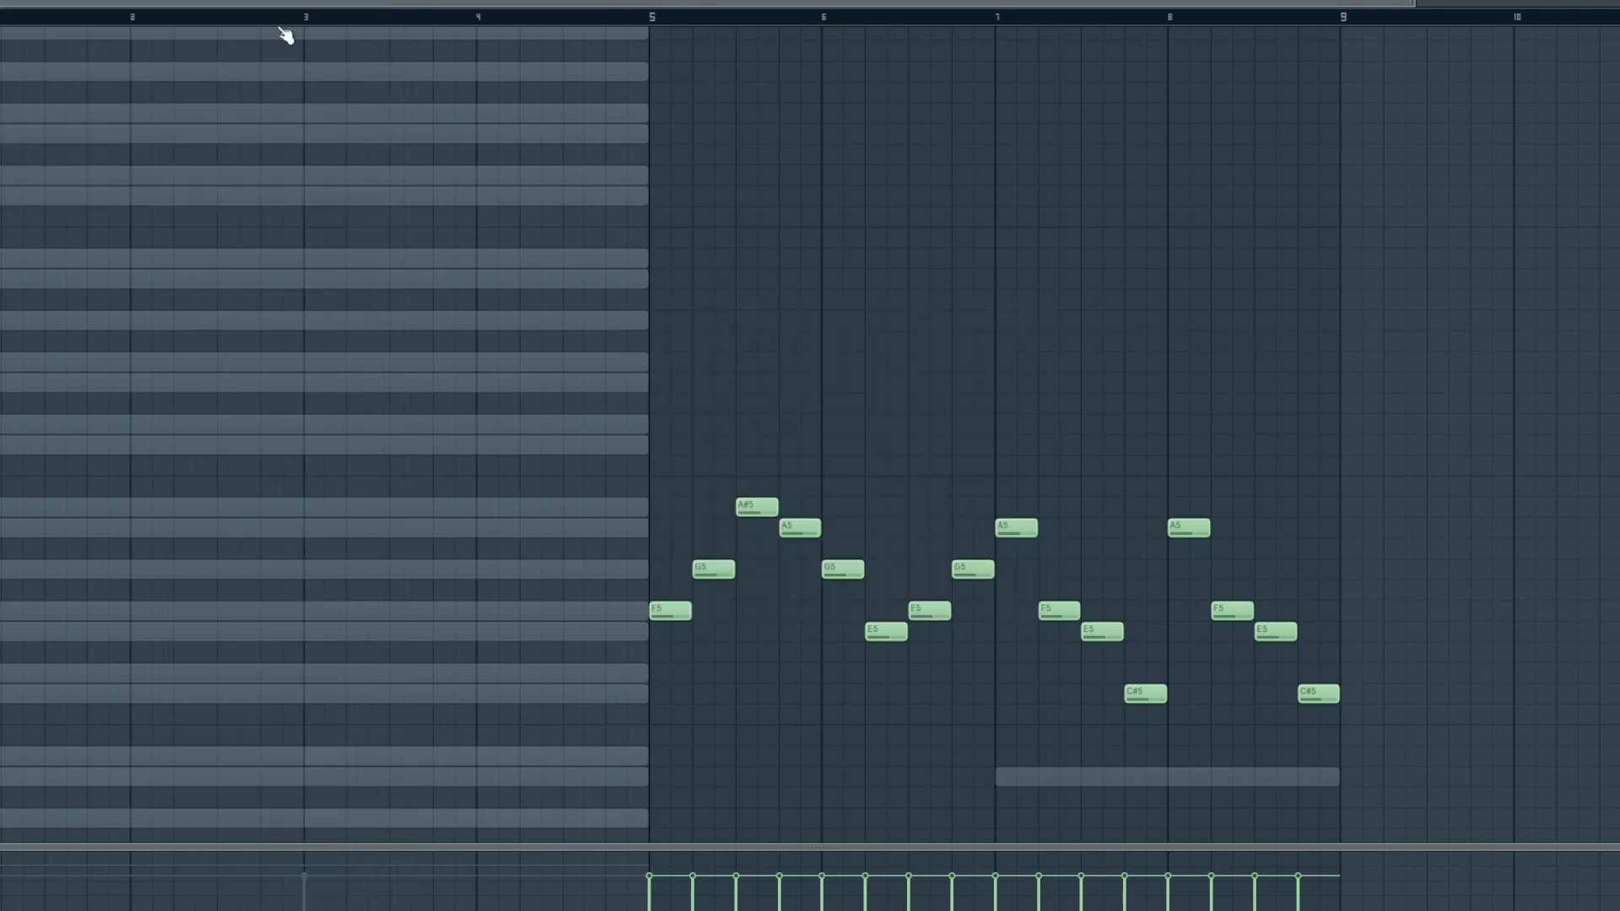
click(290, 54)
click(250, 118)
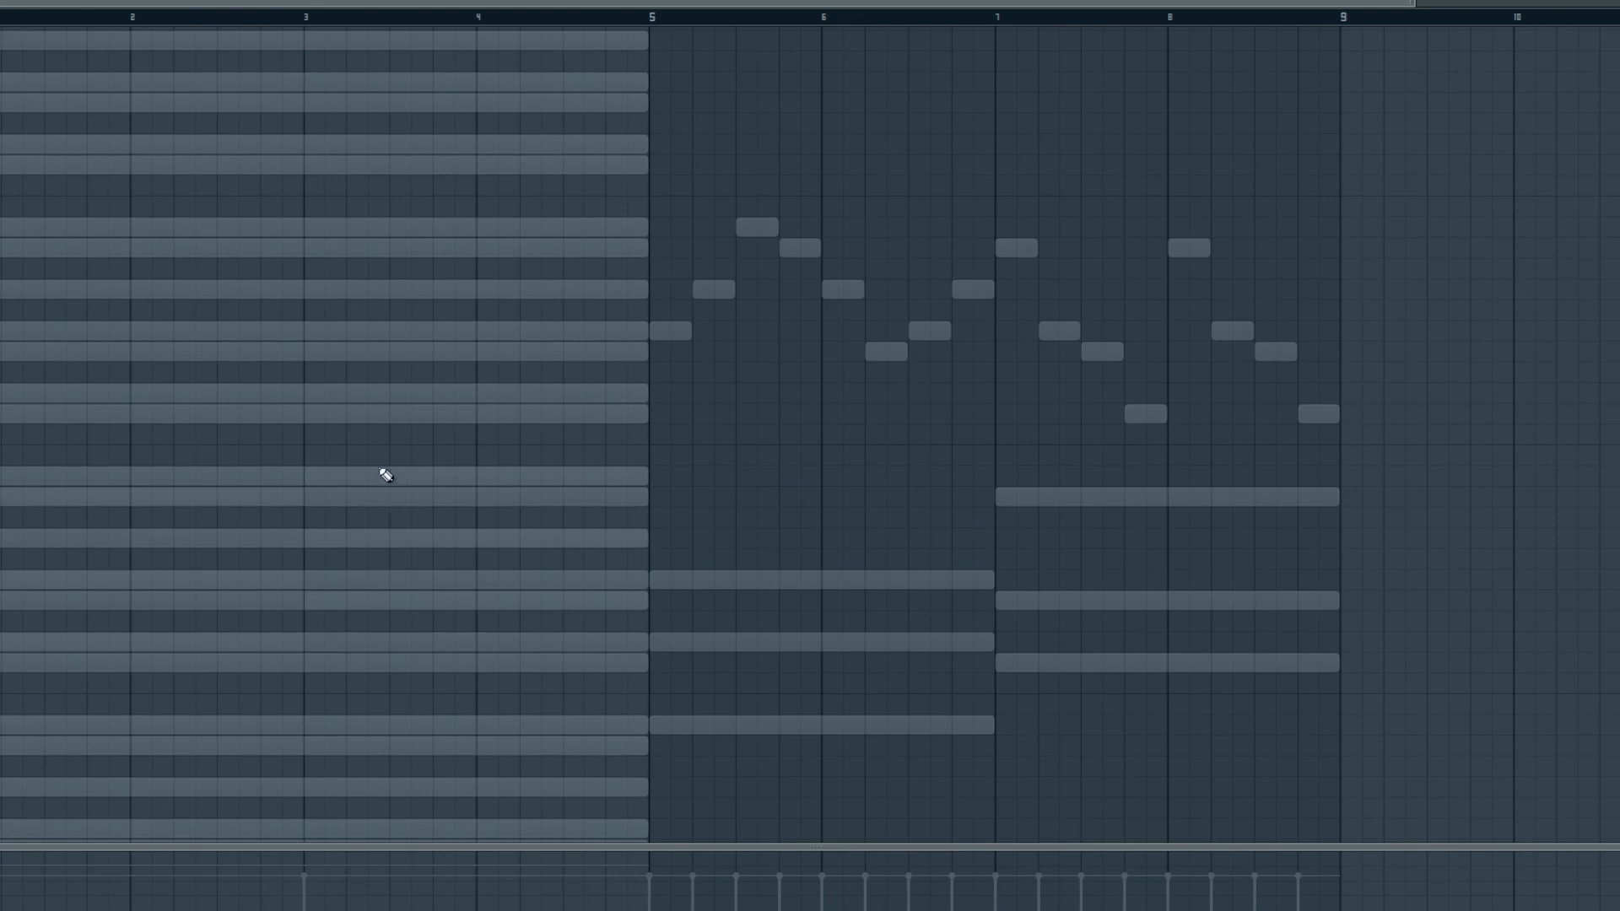
scroll(279, 529, up, 5)
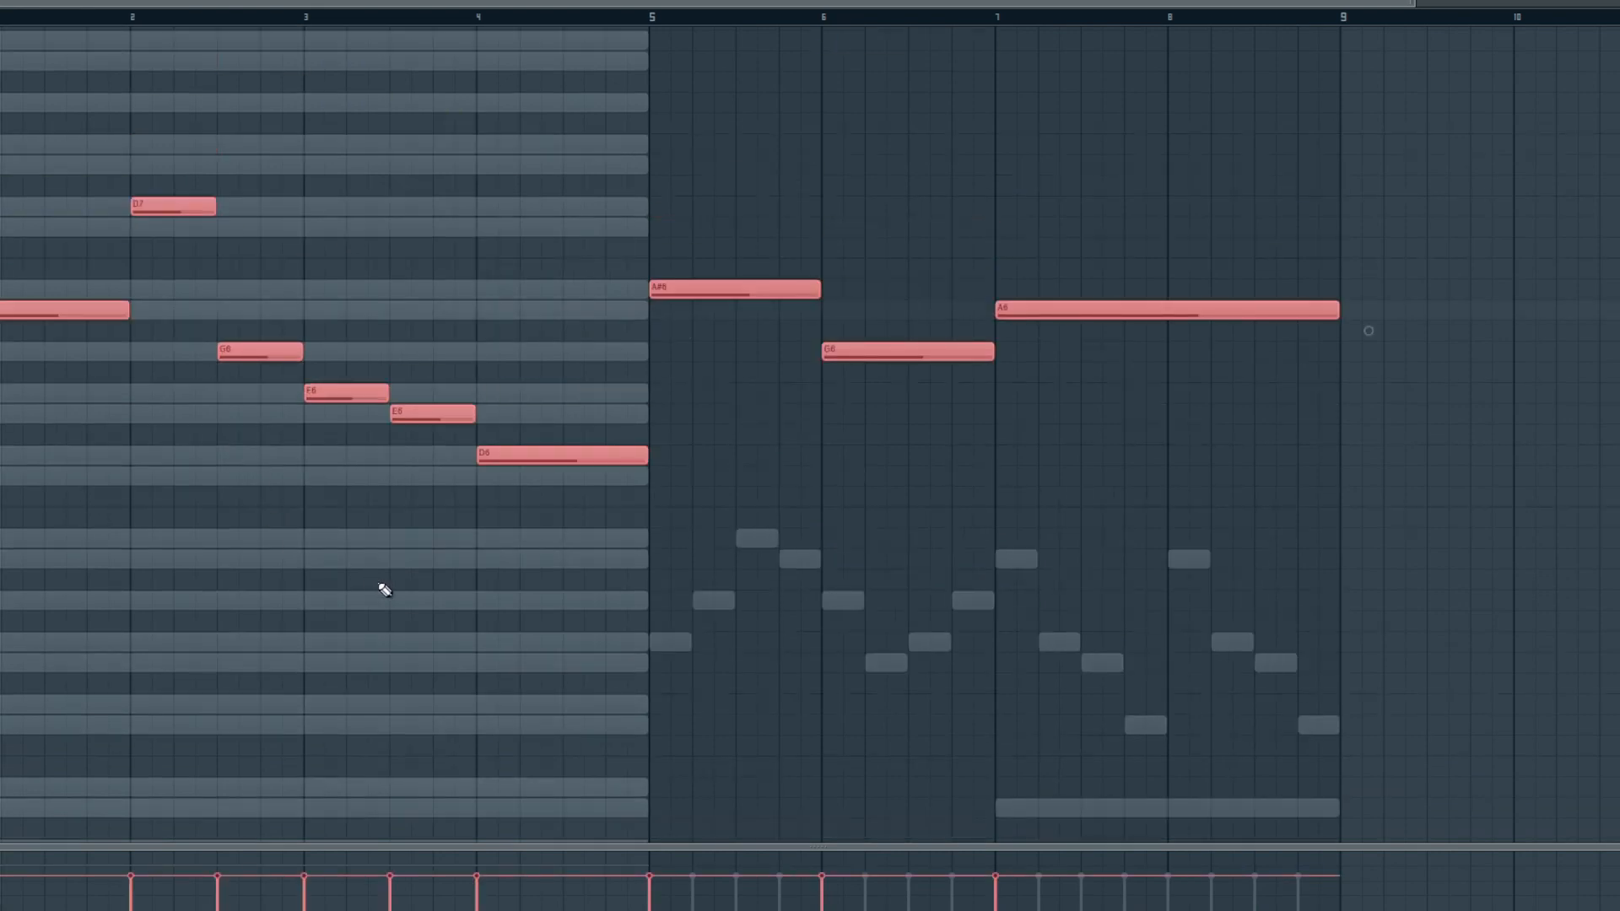
- Lower the pasted melody by one octave and listen to it with the other parts
key(ctrl+Down)
scroll(385, 589, down, 2)
key(space)
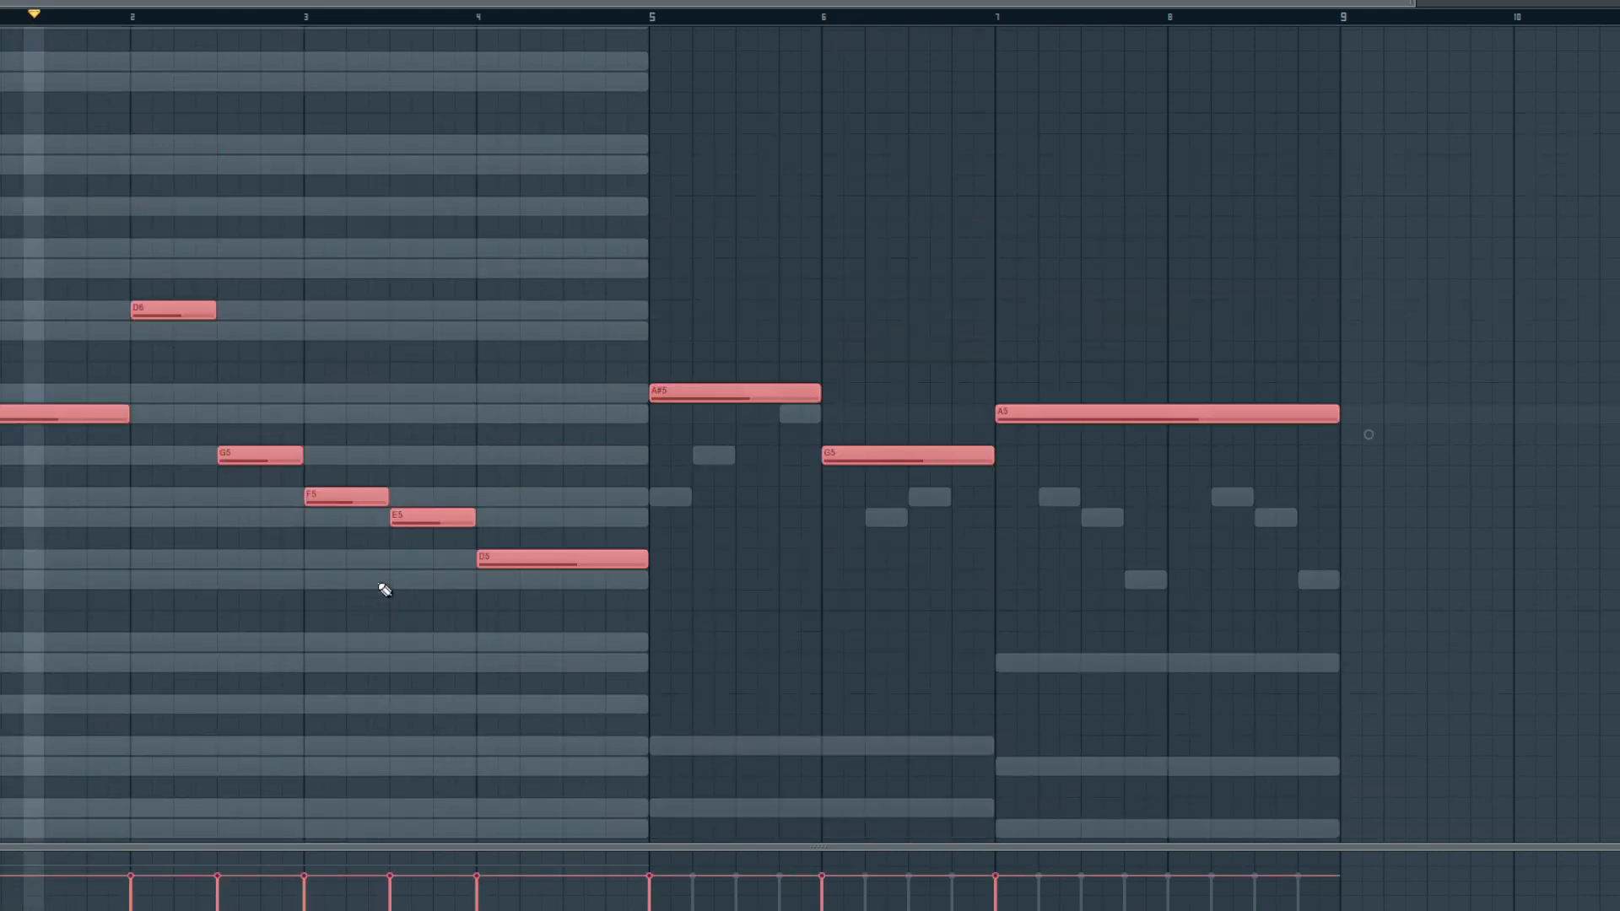
key(ctrl+d)
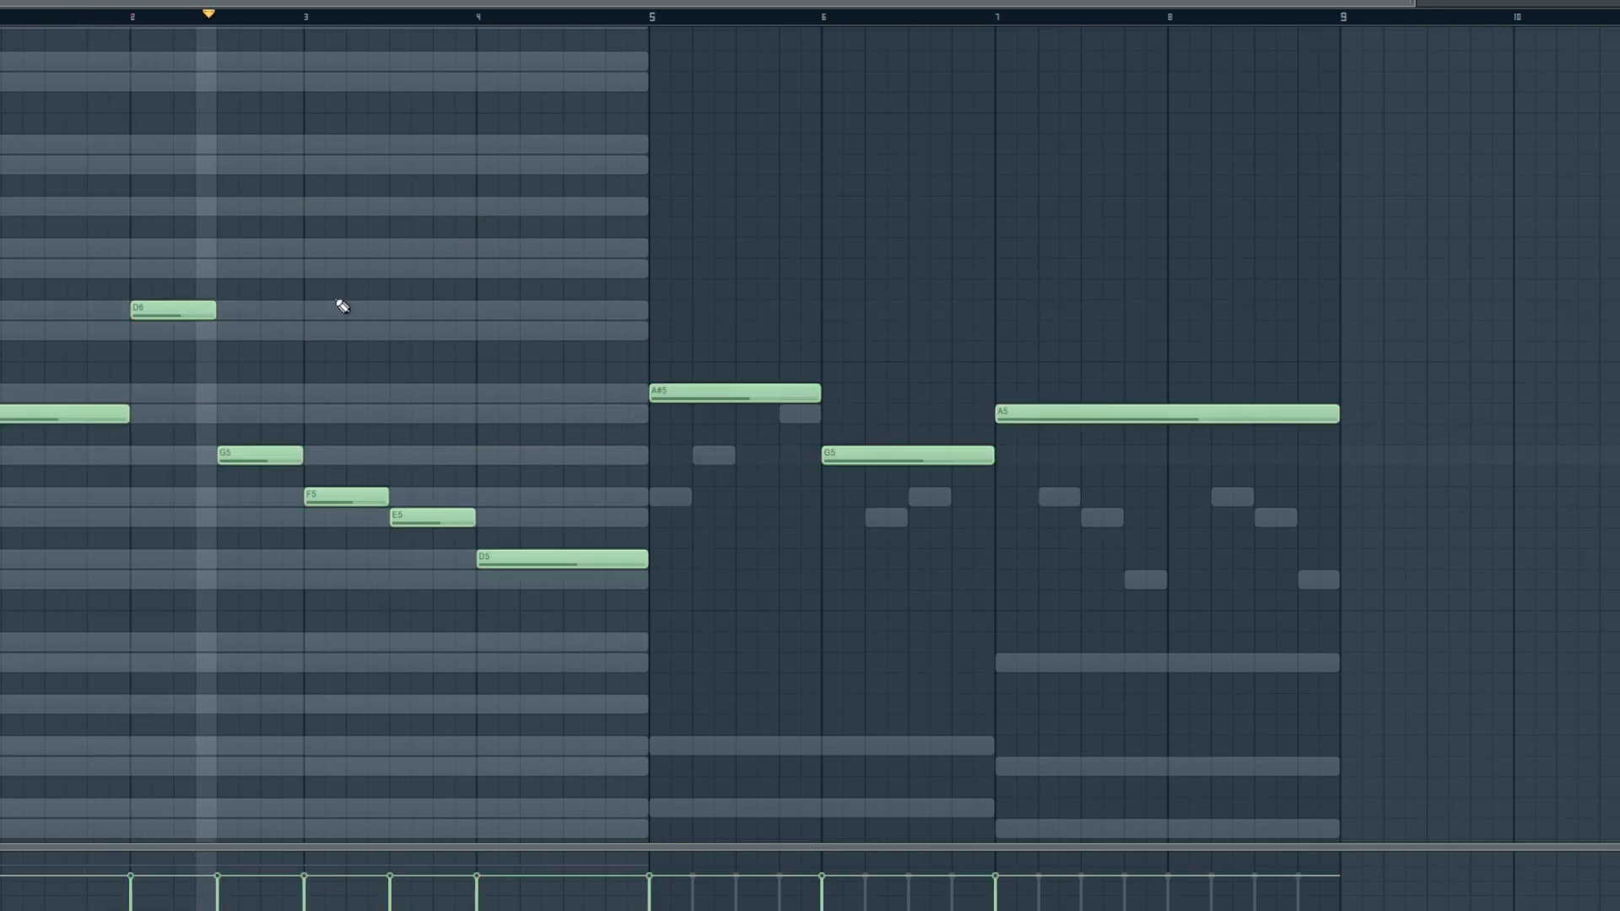
- Return to the Final Fantasy VII #3 piano roll and place quarter-bar D5, F5, A5 and G5 notes in bar 1
click(227, 3)
click(239, 193)
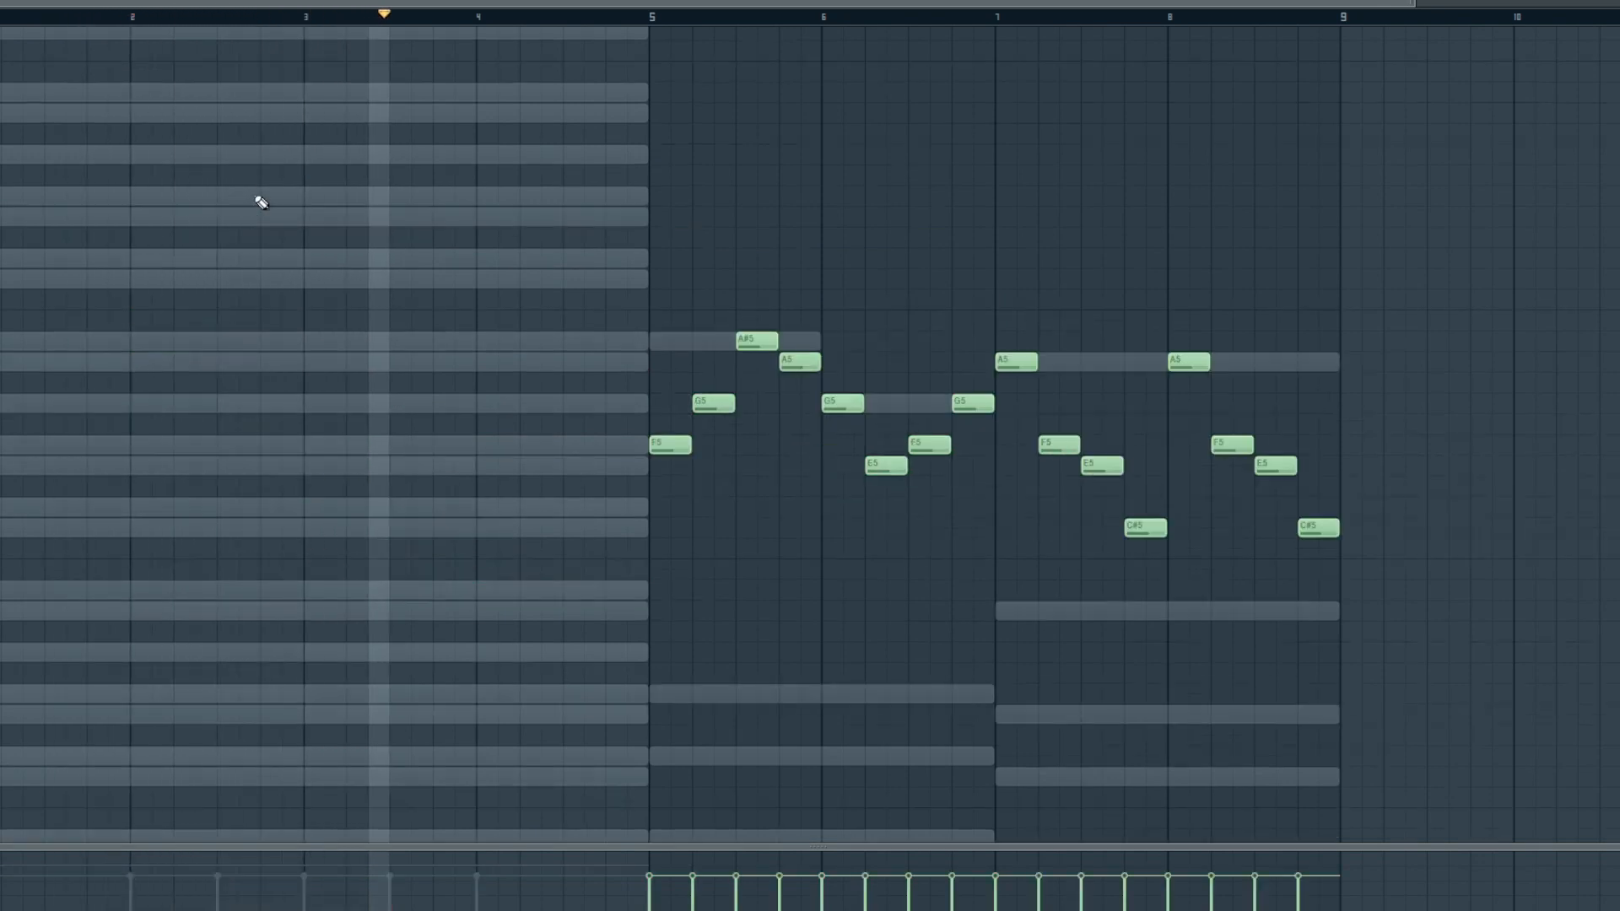
scroll(324, 468, up, 1)
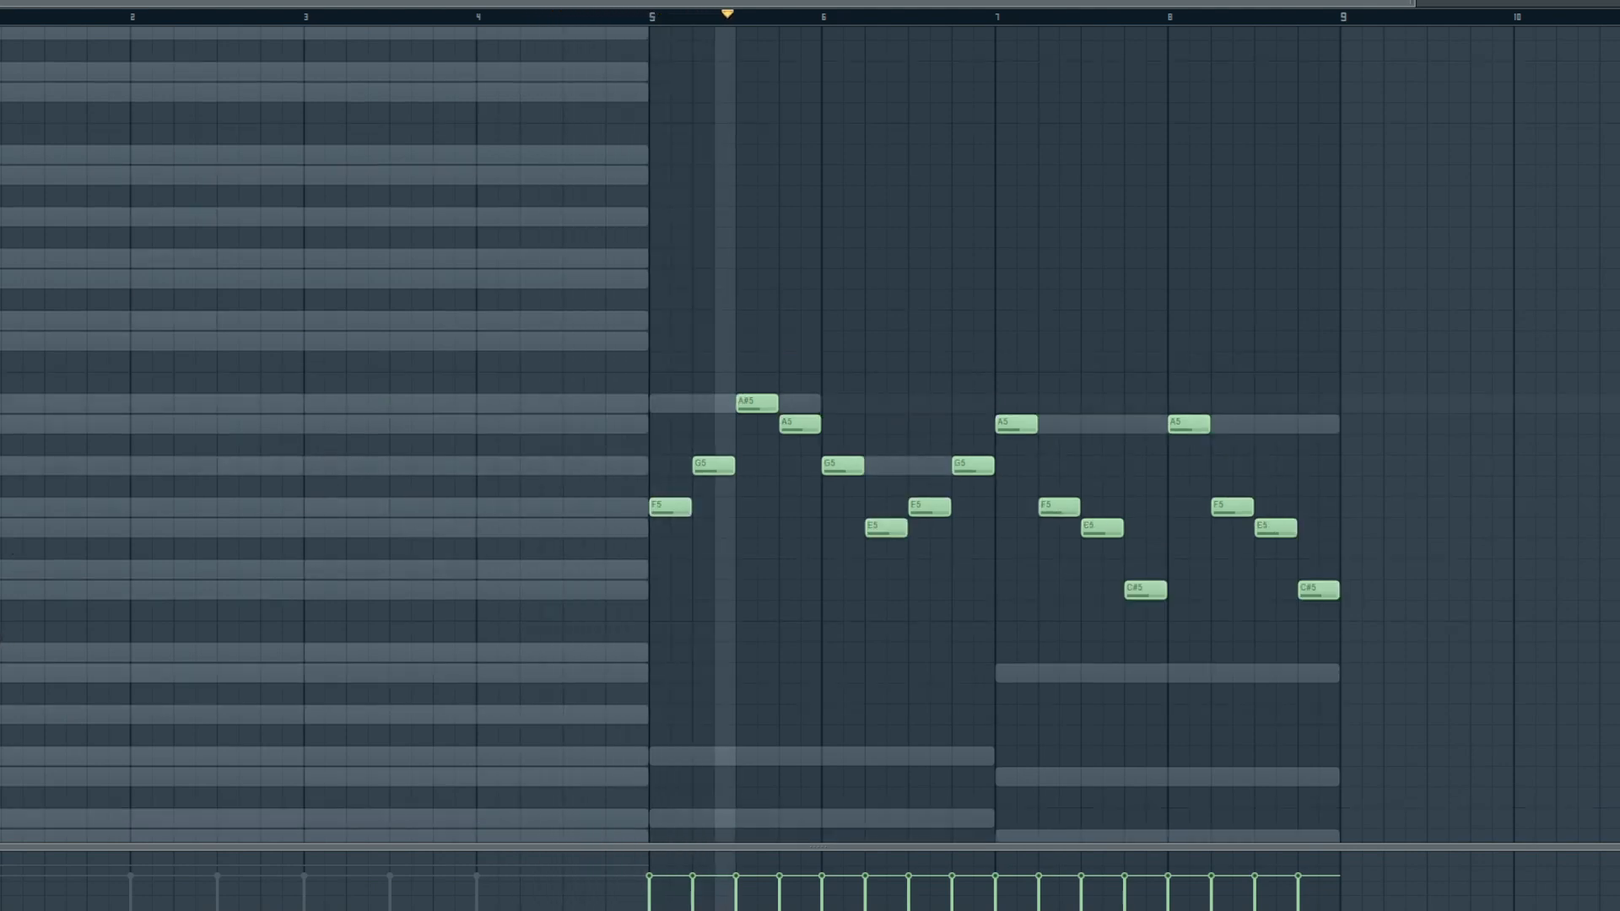
key(space)
click(307, 568)
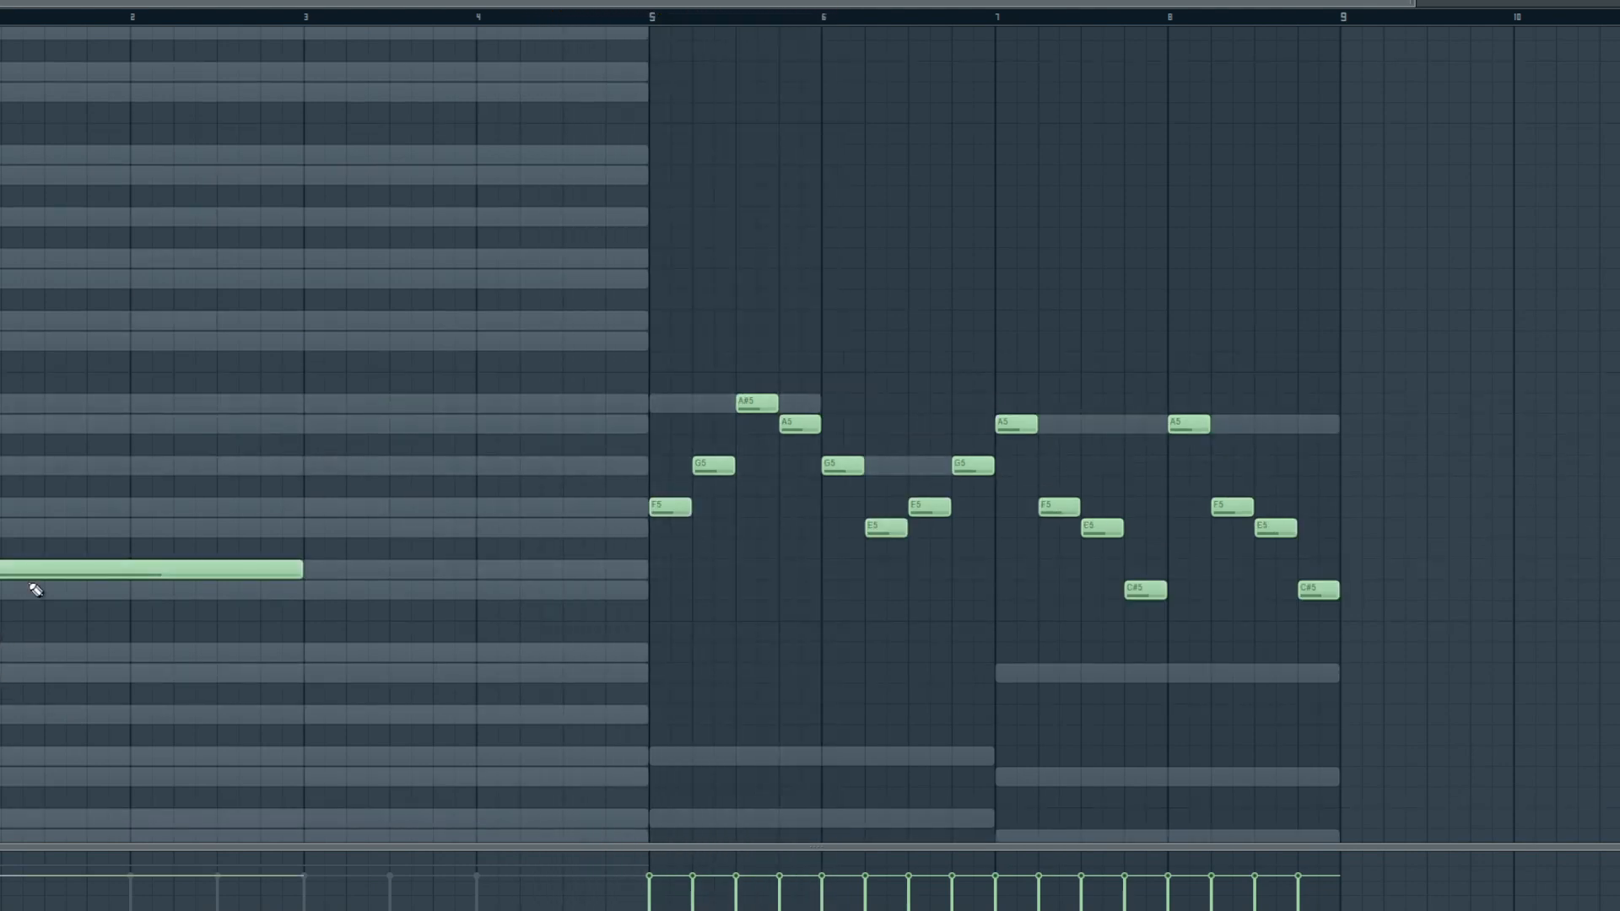
click(313, 568)
right_click(314, 574)
right_click(311, 568)
click(13, 527)
right_click(11, 524)
click(13, 506)
click(47, 427)
click(92, 508)
right_click(90, 504)
click(89, 466)
- Duplicate the D5, F5, A5, G5 figure from bar 1 across bars 2 to 4
key(ctrl+a)
key(ctrl+b)
click(438, 696)
key(ctrl+a)
key(ctrl+b)
click(362, 623)
- Delete the duplicated figure's notes from bars 3 and 4
right_click(324, 570)
right_click(367, 506)
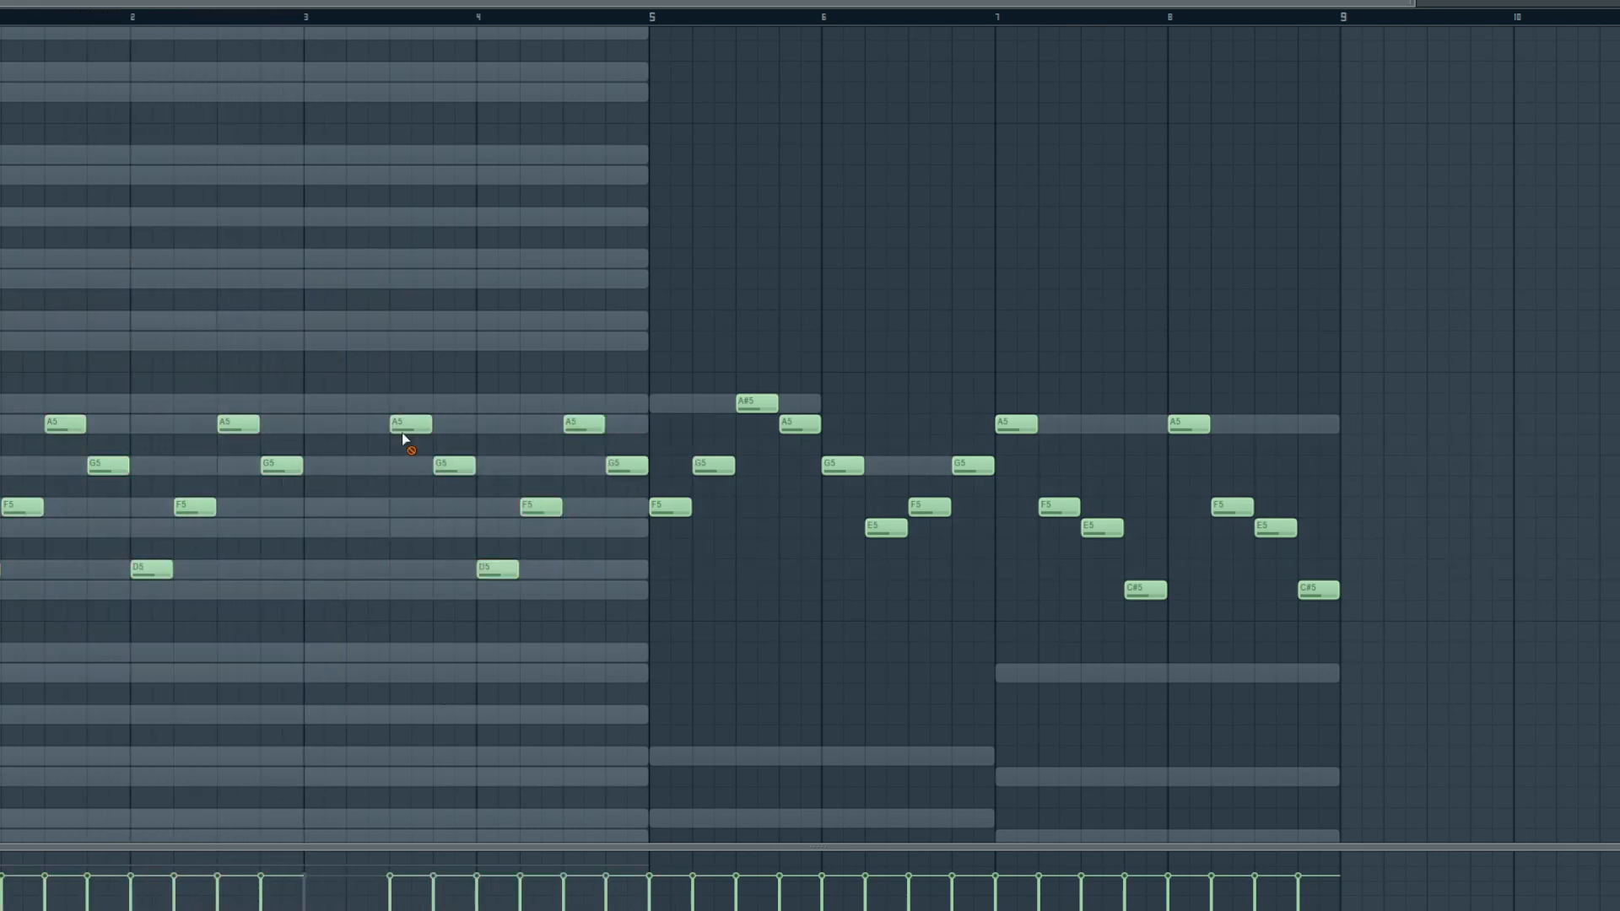
right_click(410, 424)
right_click(454, 466)
right_click(498, 570)
right_click(541, 506)
right_click(584, 423)
right_click(627, 466)
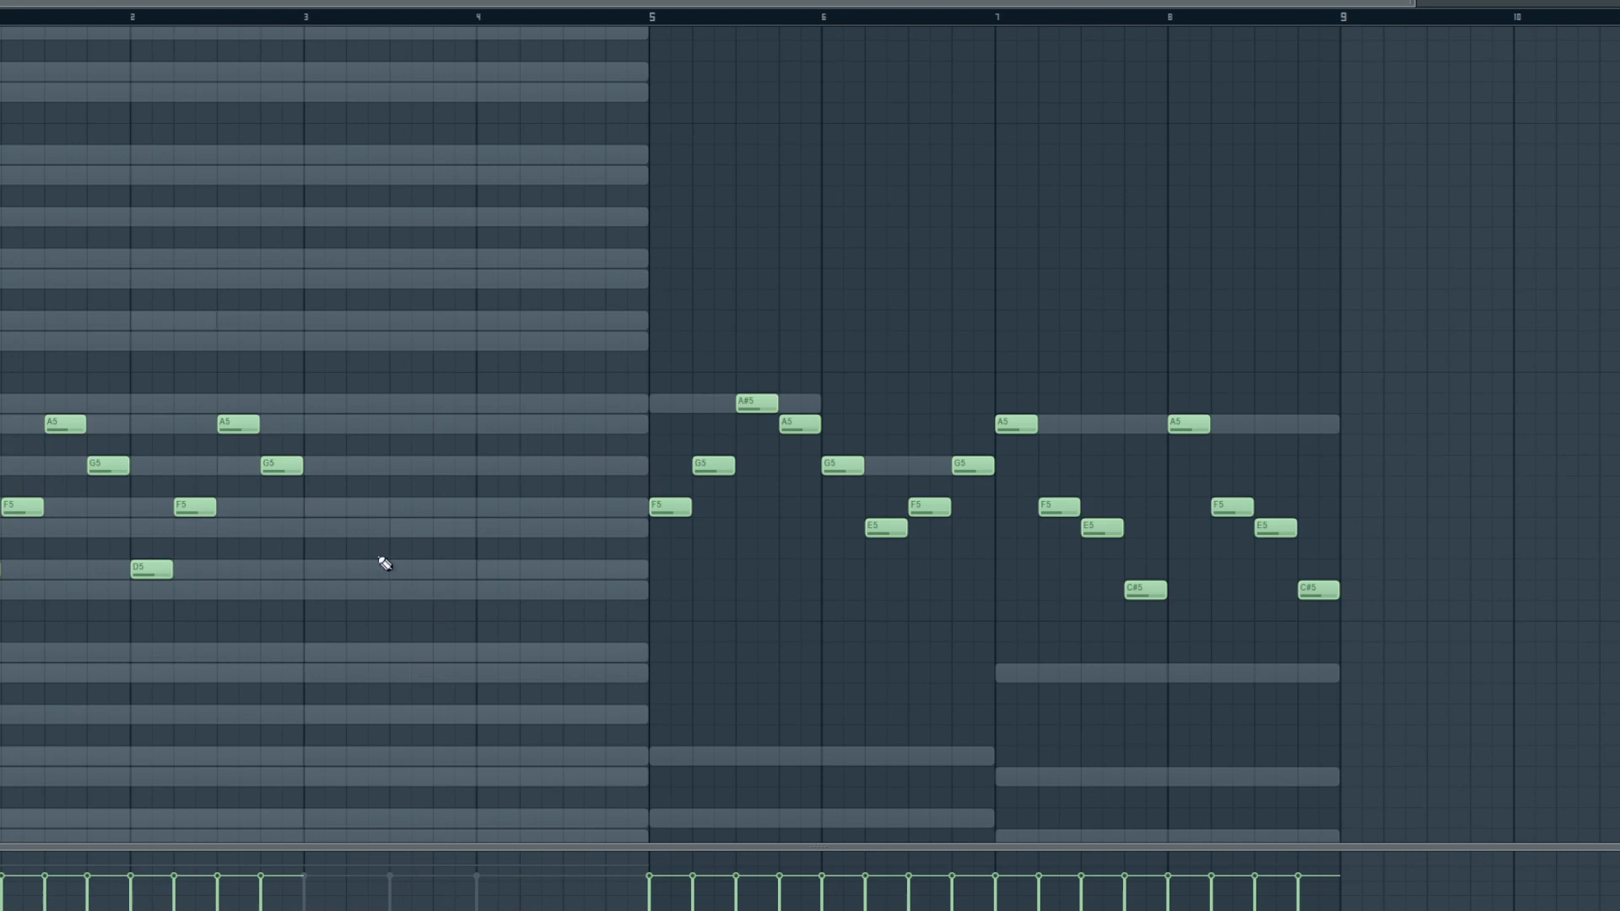
- Listen to the first two bars and place quarter-bar F5, A5, G5 and E5 notes in bar 3
key(space)
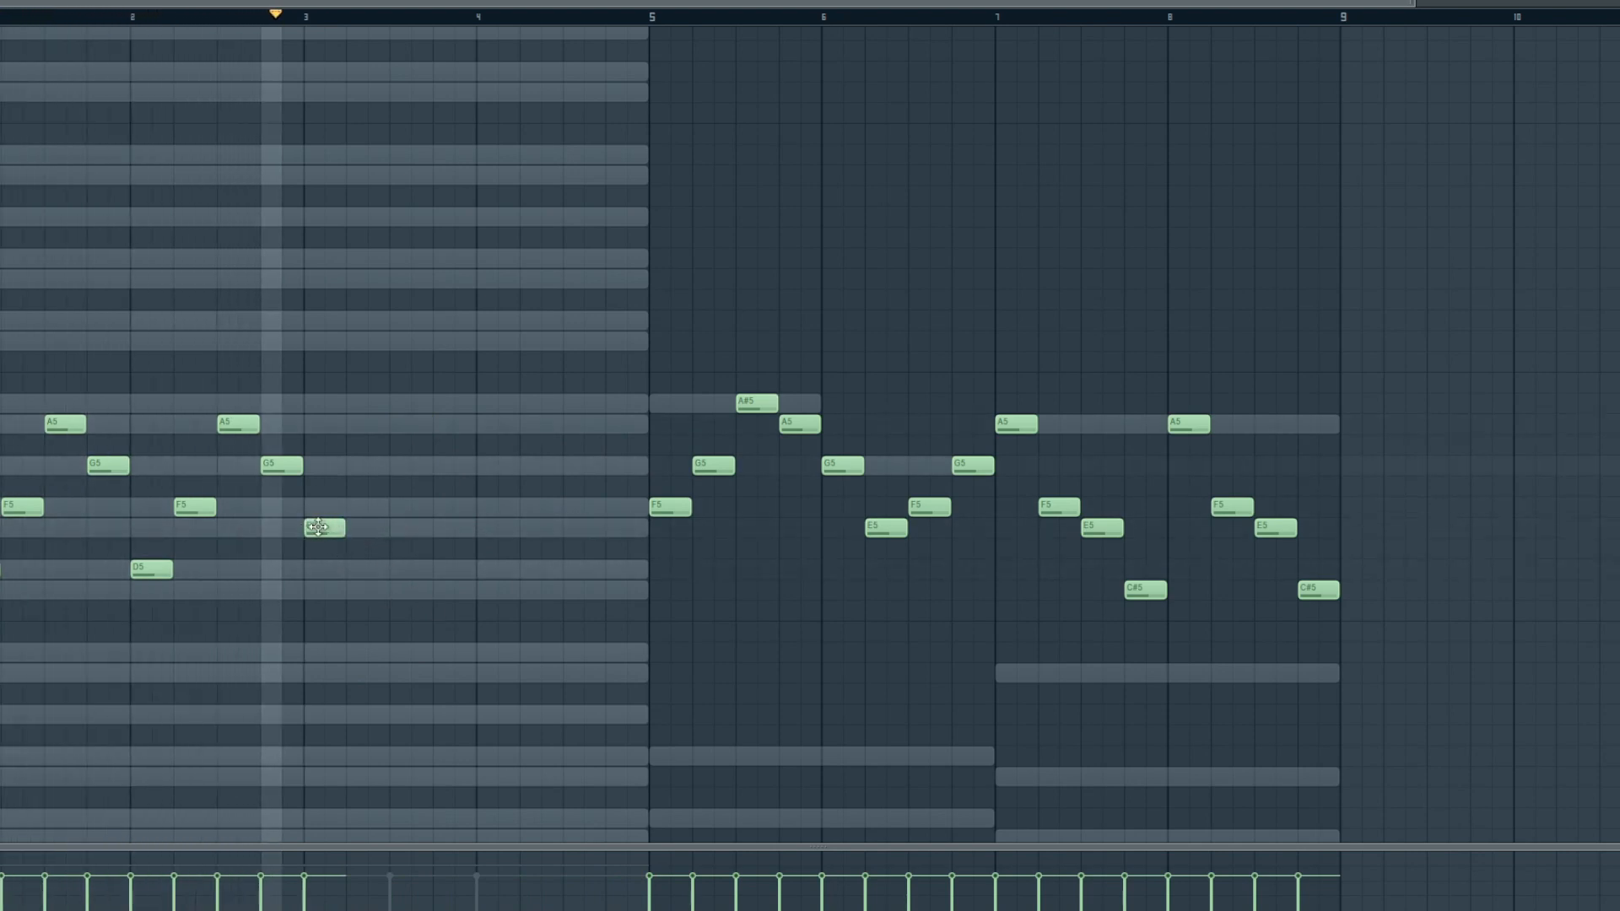
key(space)
click(318, 506)
click(359, 425)
click(397, 467)
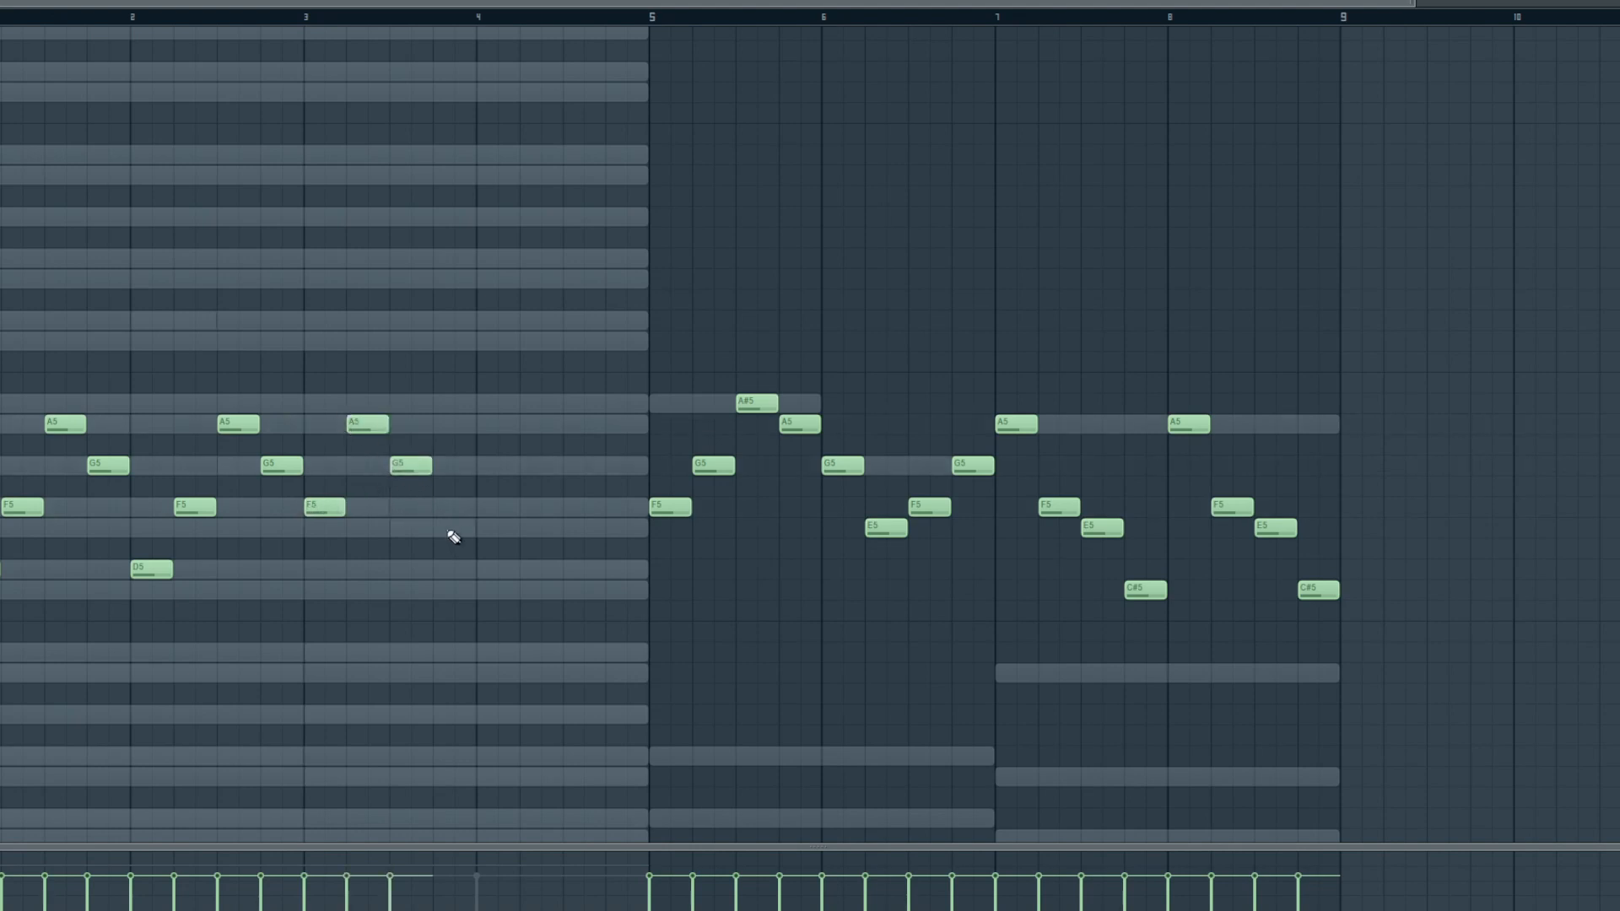
click(447, 529)
- Duplicate the bar 3 figure into bar 4 and listen to the pattern
drag(503, 545, 346, 414)
key(ctrl+b)
key(ctrl+d)
key(space)
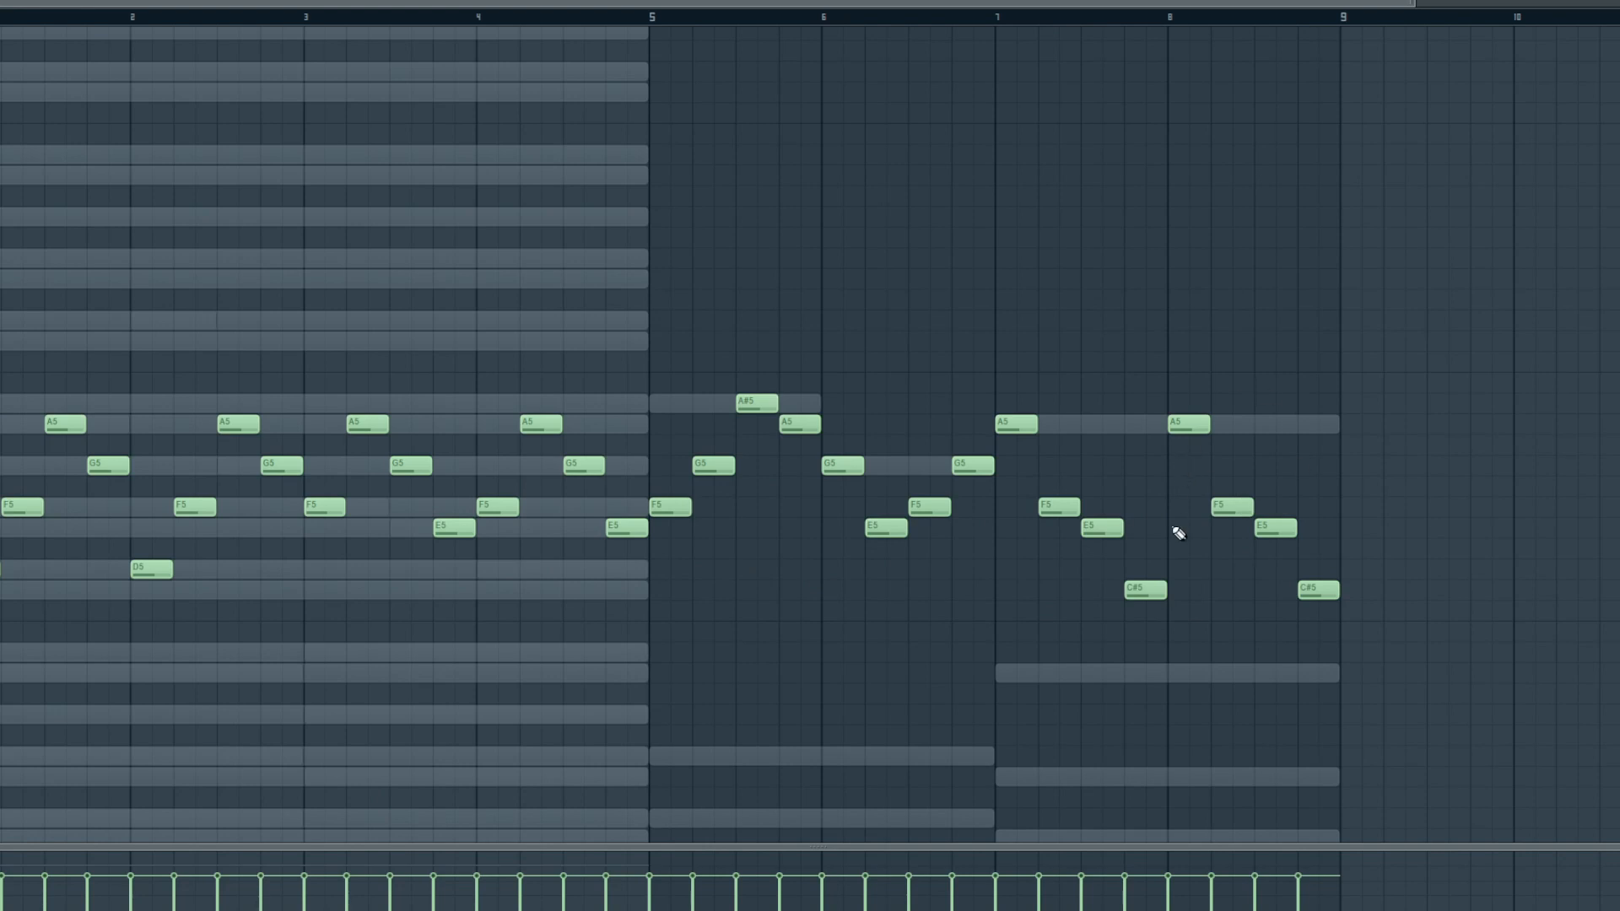
- Review the Final Fantasy VII #3 part across all eight bars and play it back
drag(1351, 681, 1006, 263)
click(984, 544)
scroll(300, 470, up, 7)
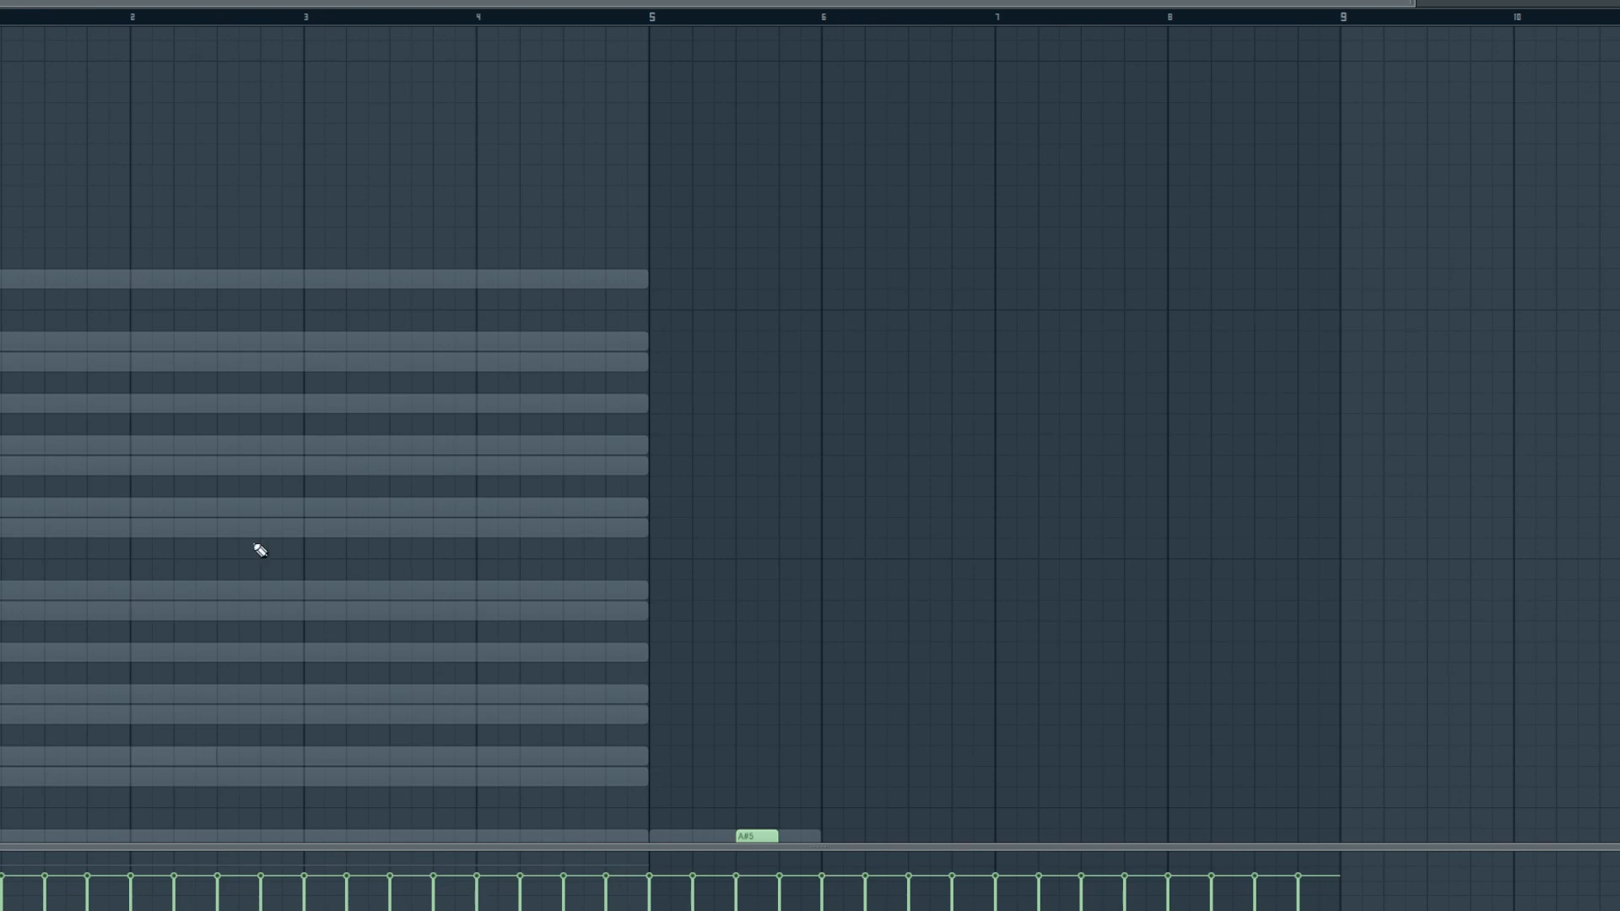
scroll(178, 549, down, 9)
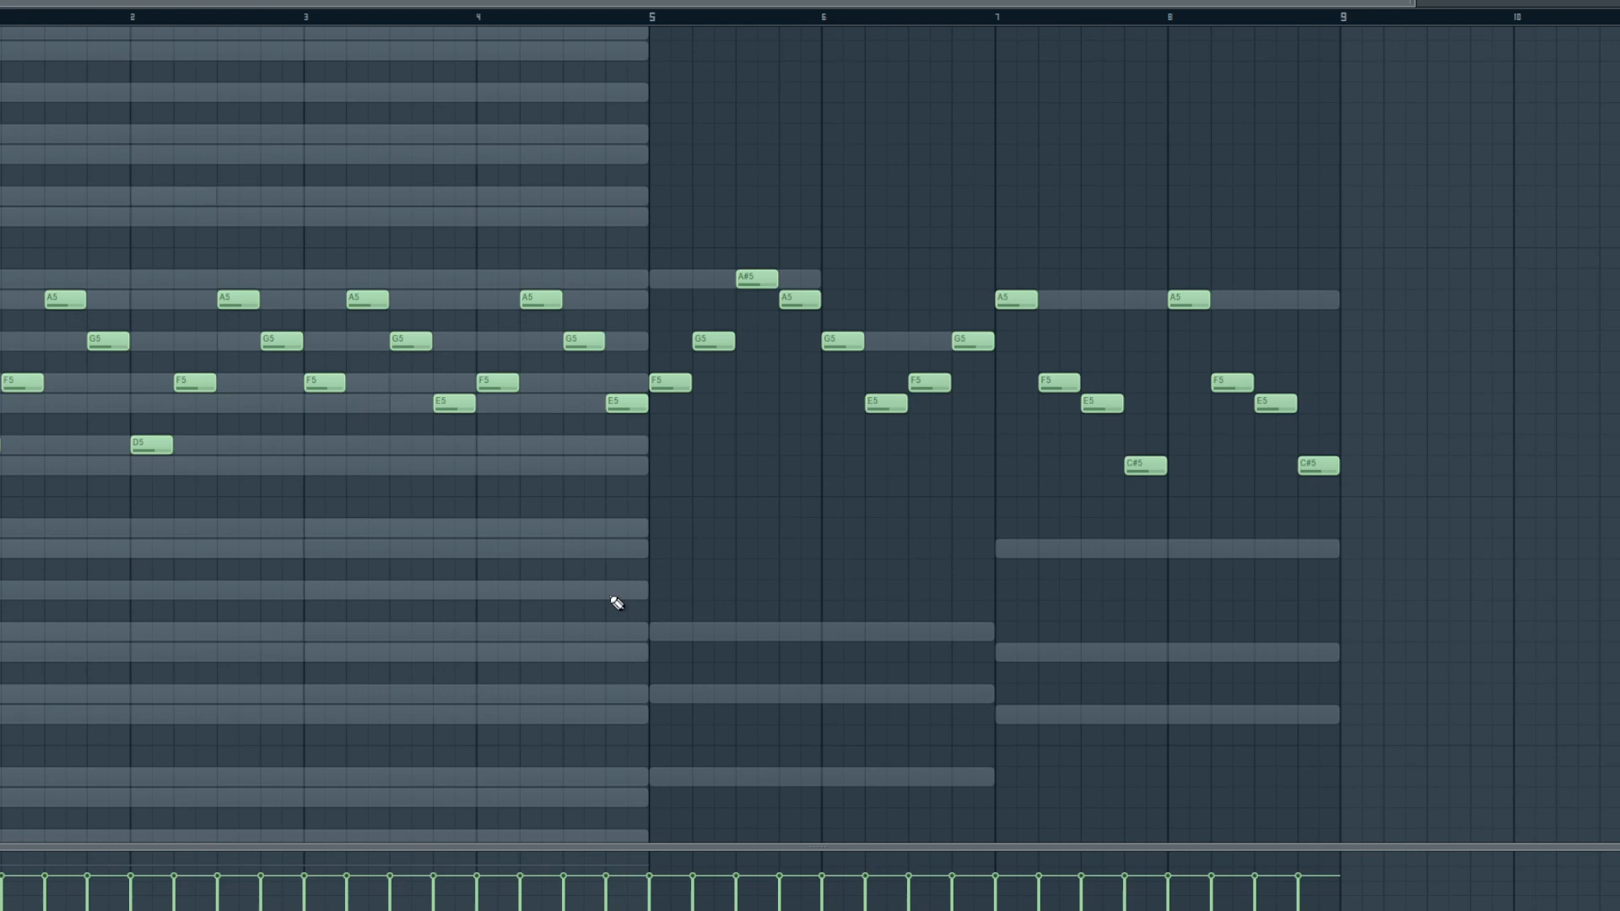
key(space)
key(space)
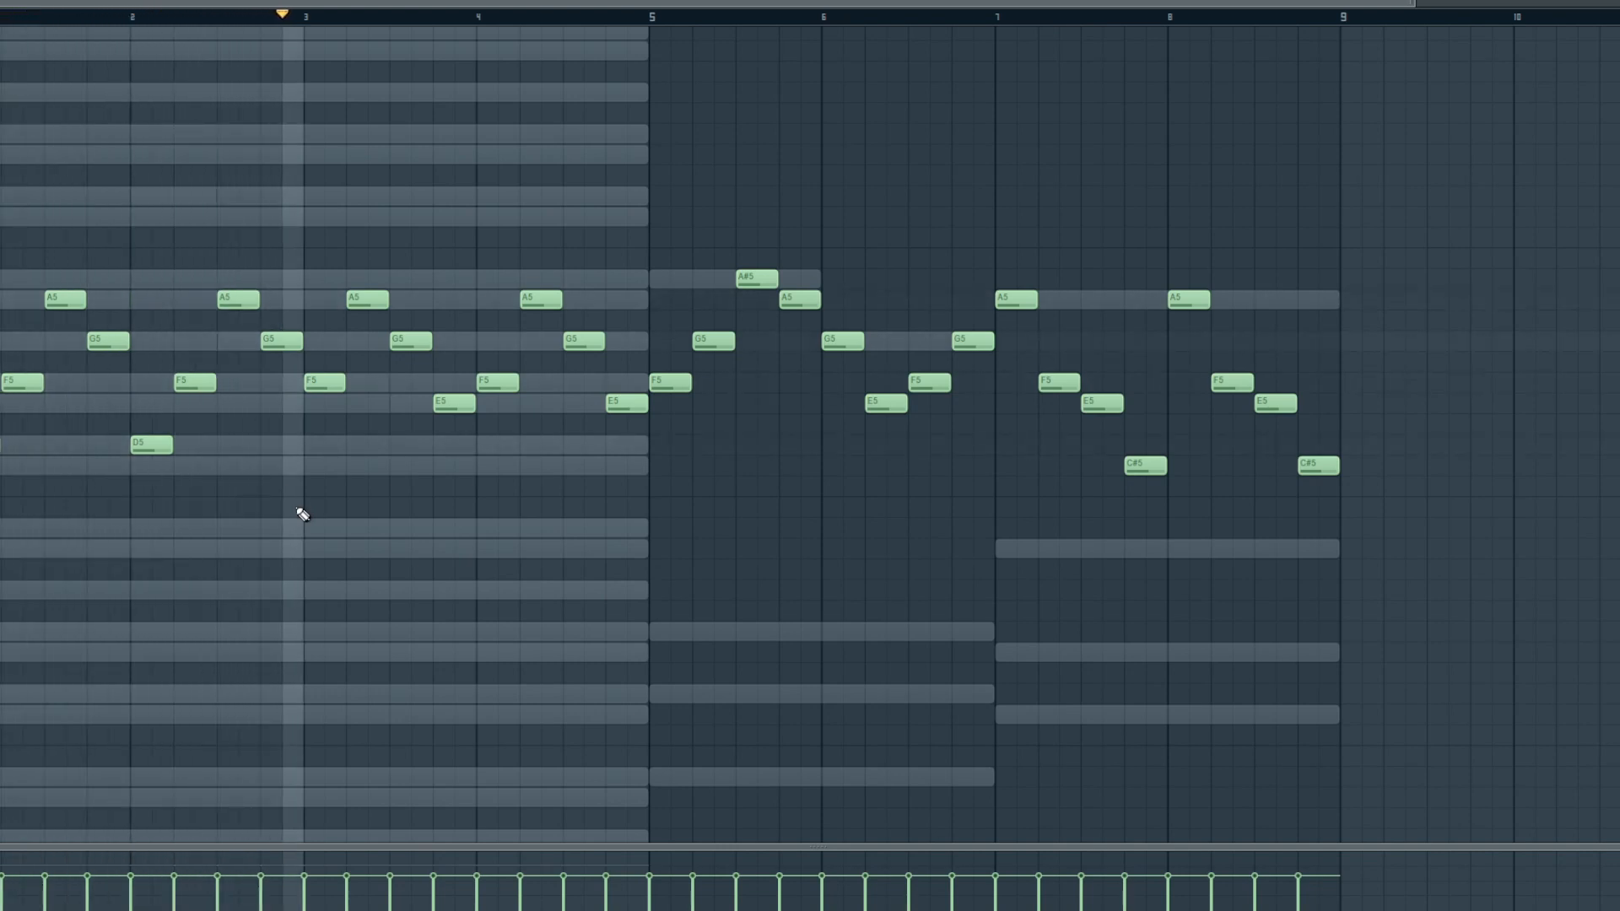
- Listen to the arpeggio from bar 3, from bar 5 and from bar 7
key(space)
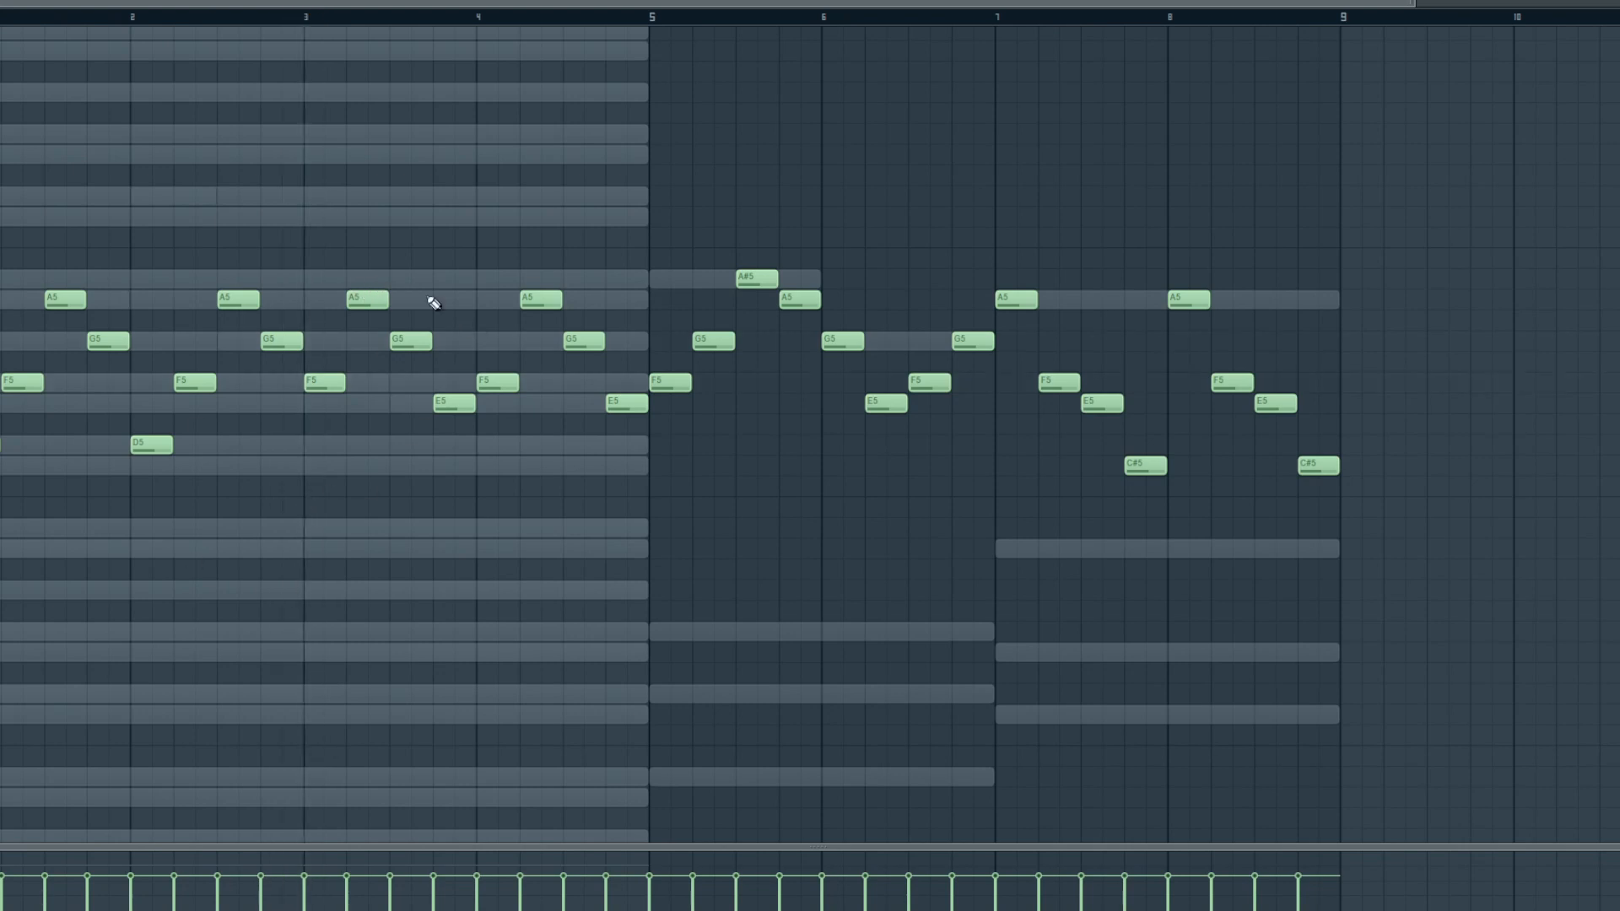
click(312, 19)
key(space)
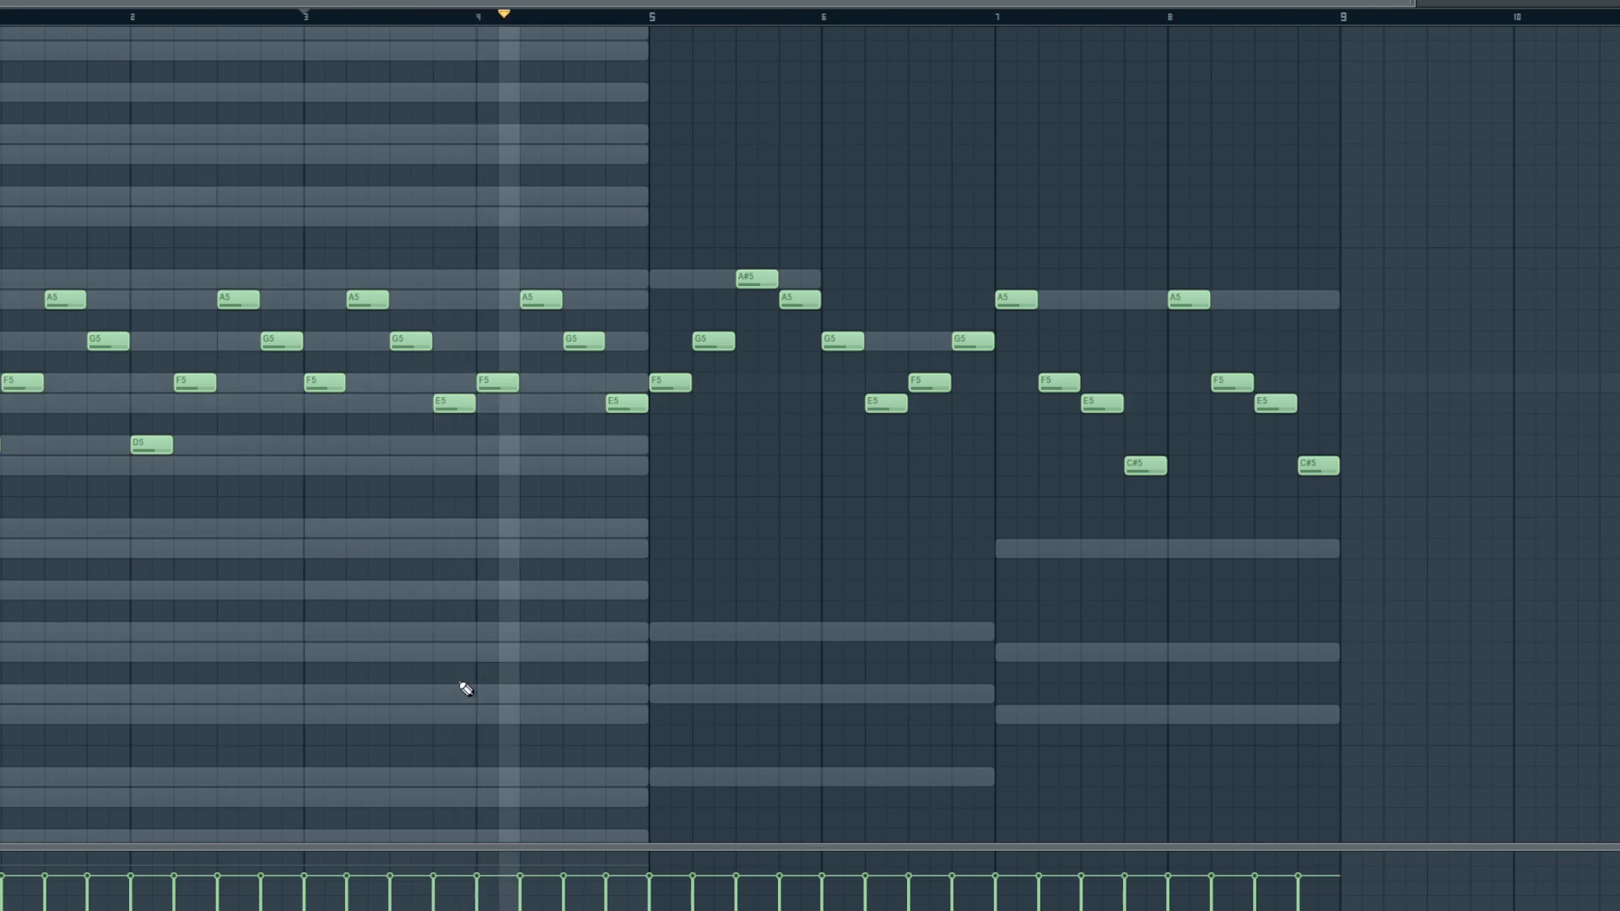
key(space)
click(655, 17)
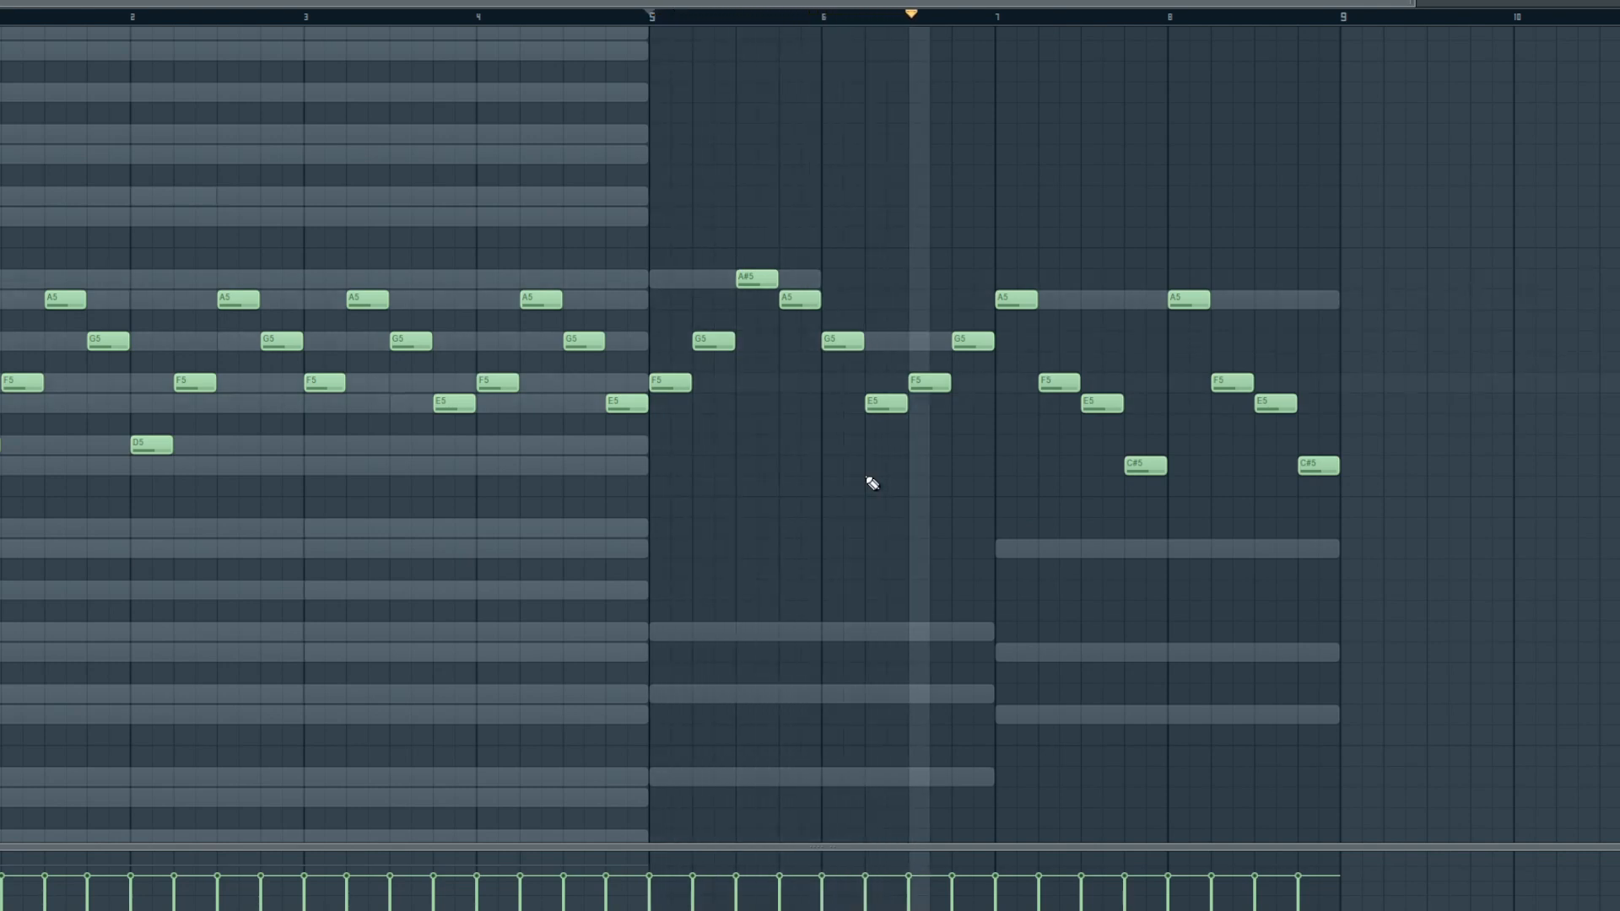
key(space)
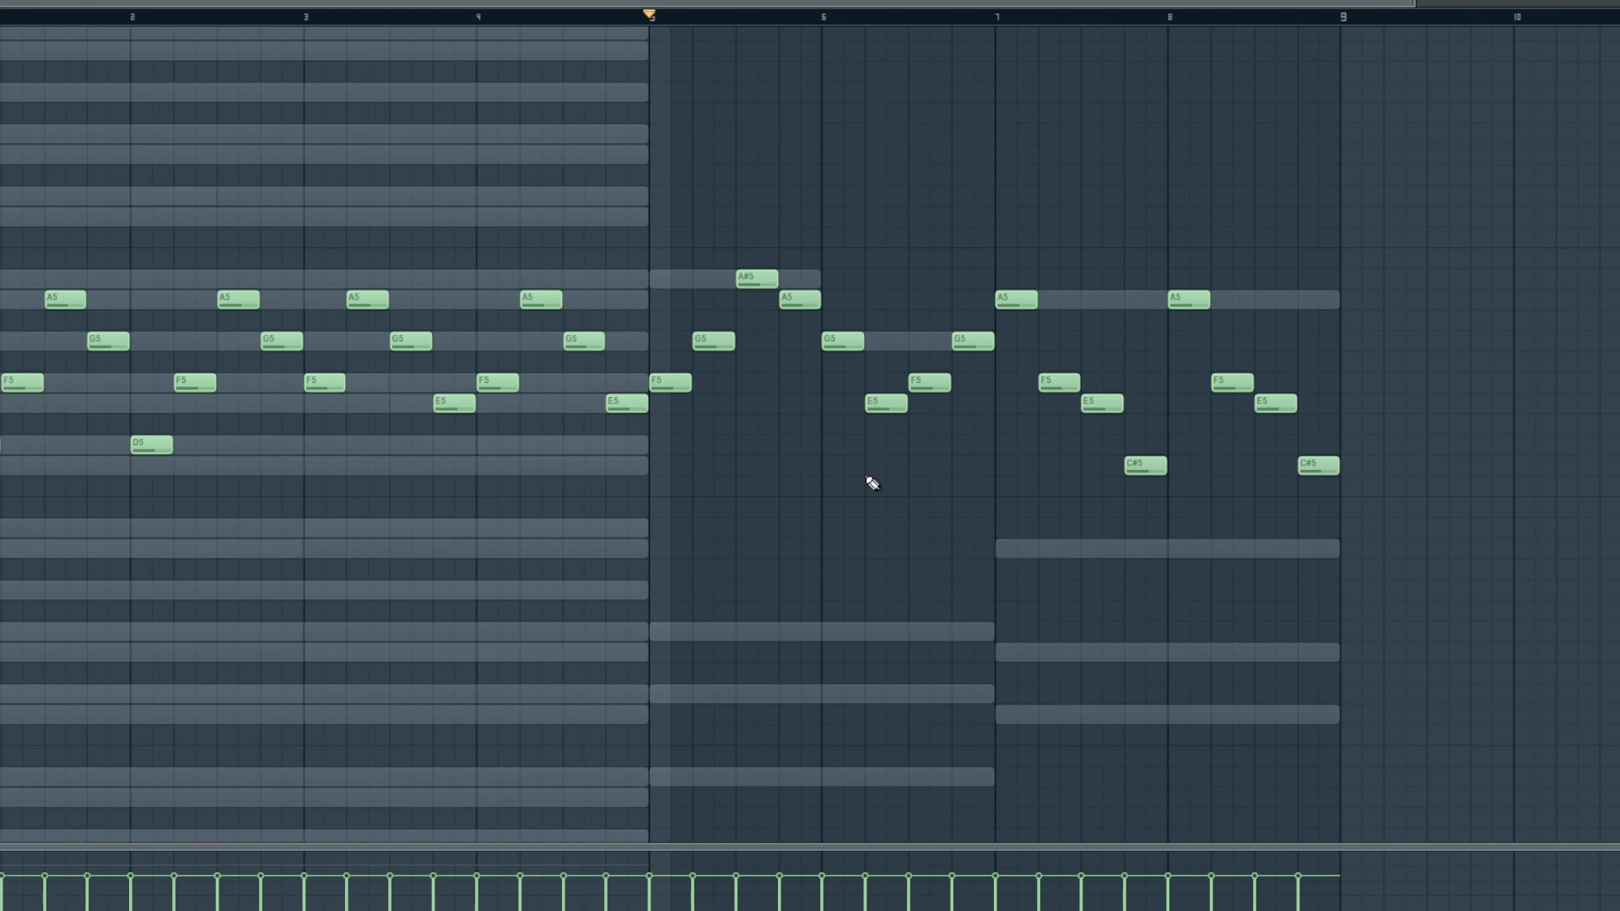
click(1003, 17)
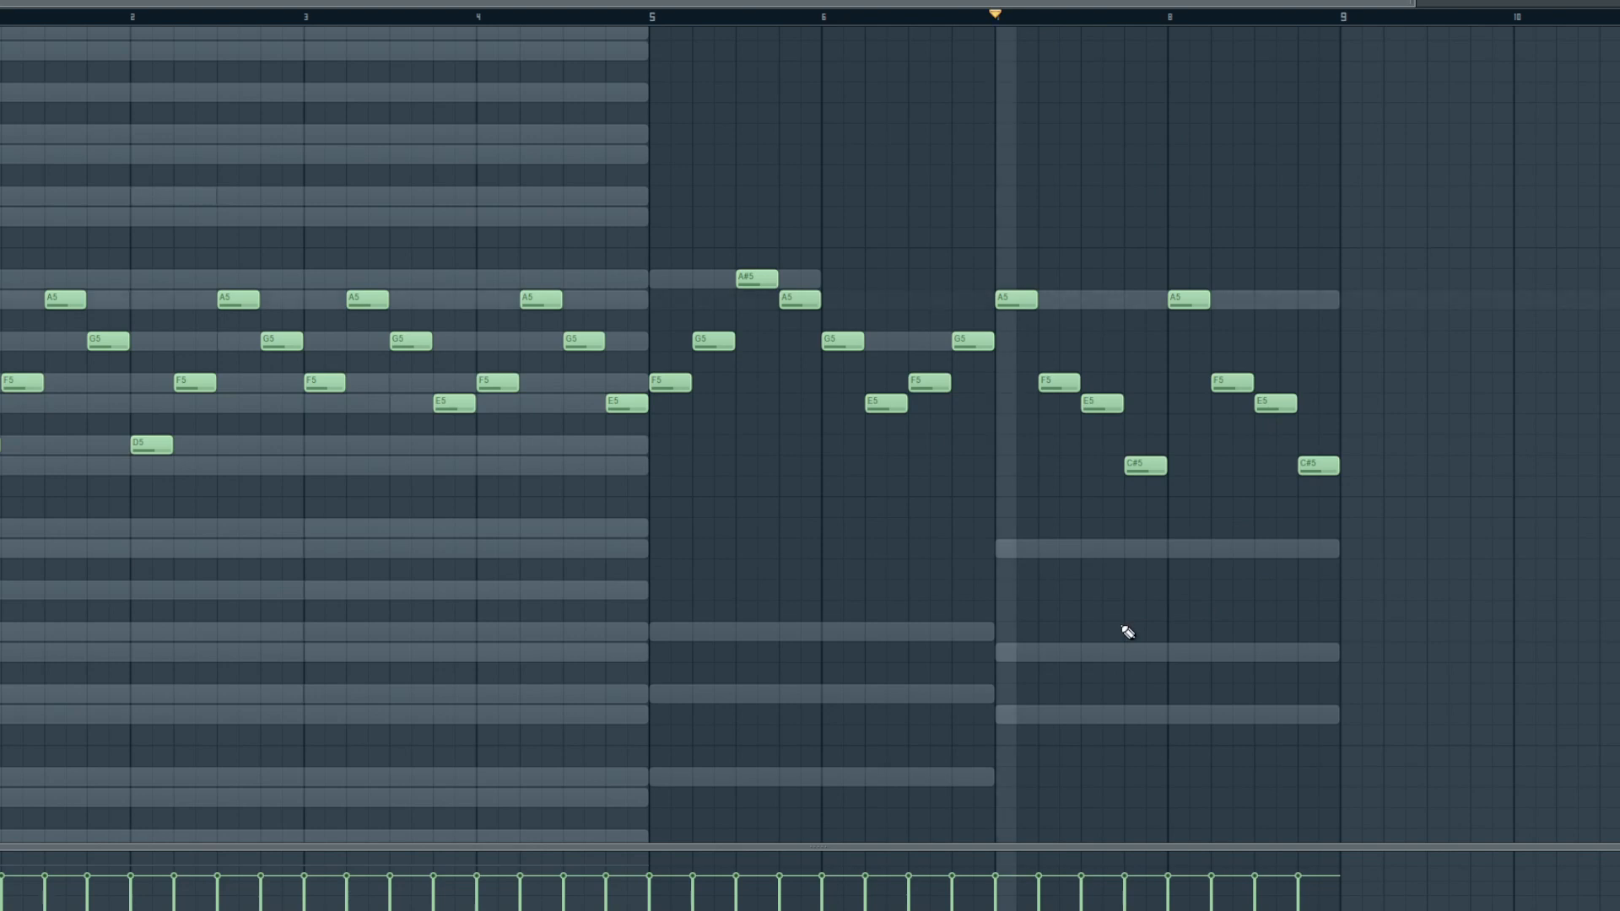
key(space)
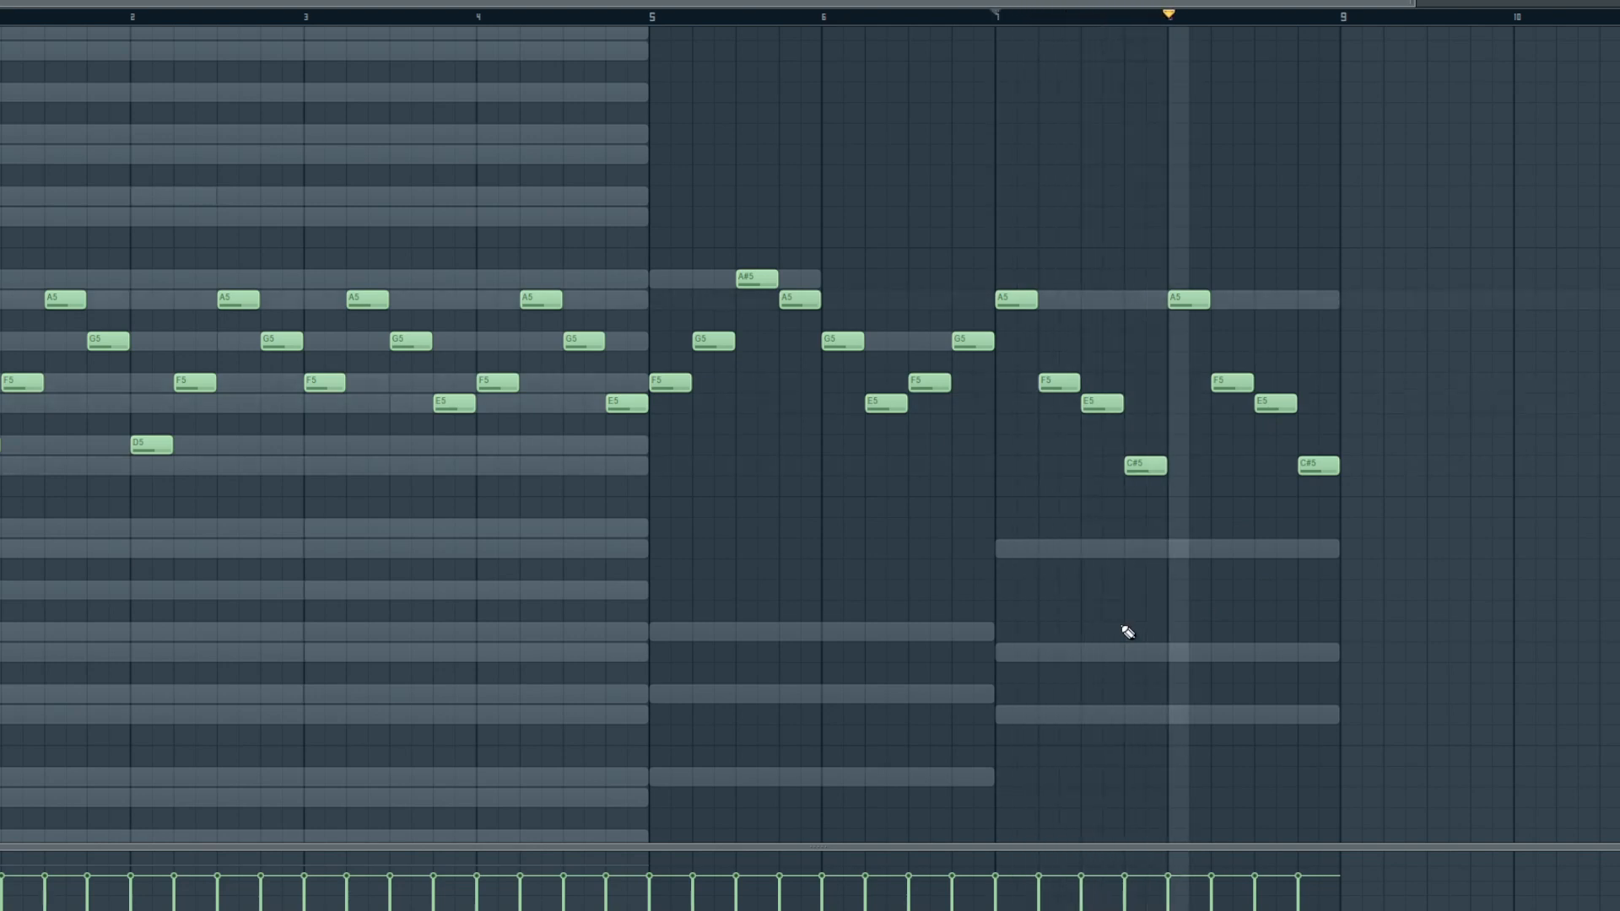
key(space)
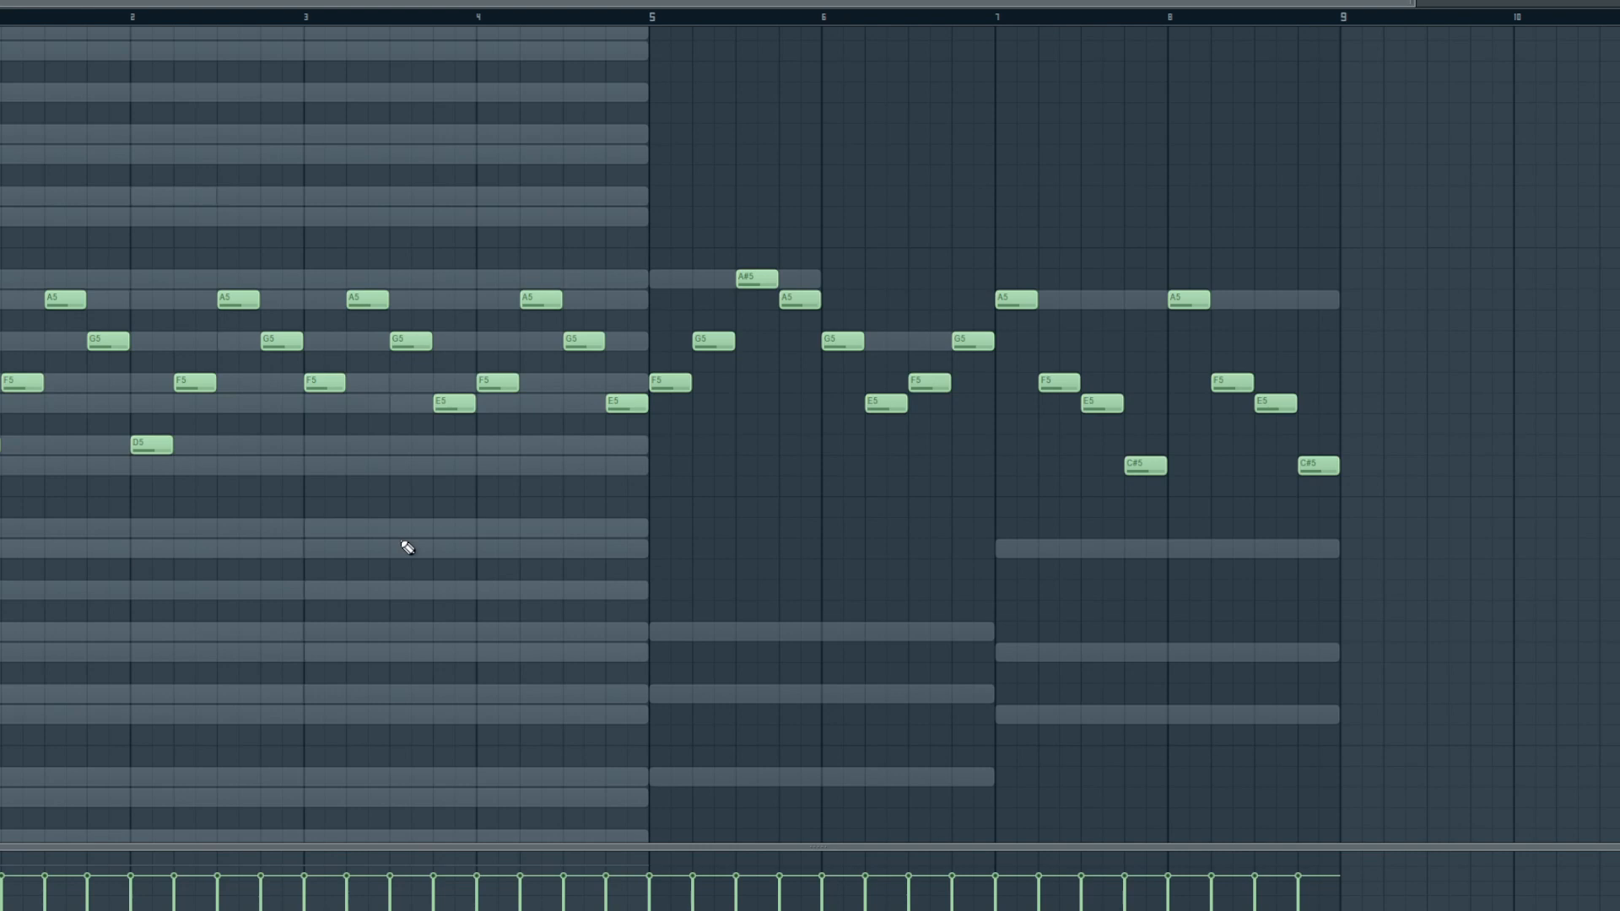
key(space)
- Examine the arpeggio figures in bars 1 to 4, selecting each bar's notes in turn
drag(295, 537, 295, 537)
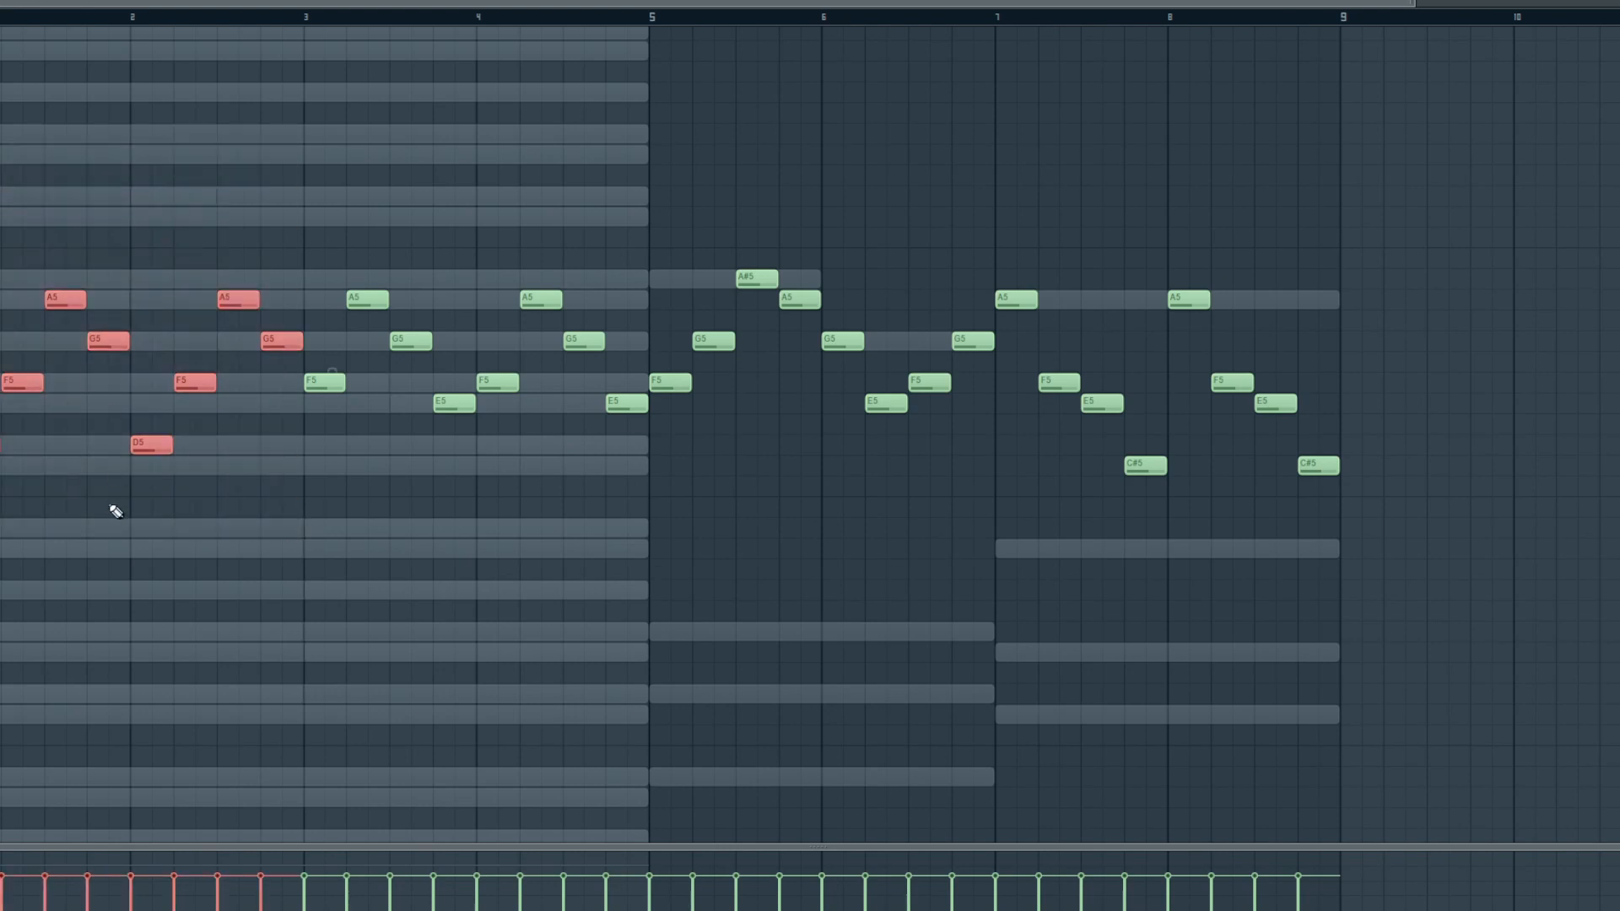
drag(127, 540, 2, 84)
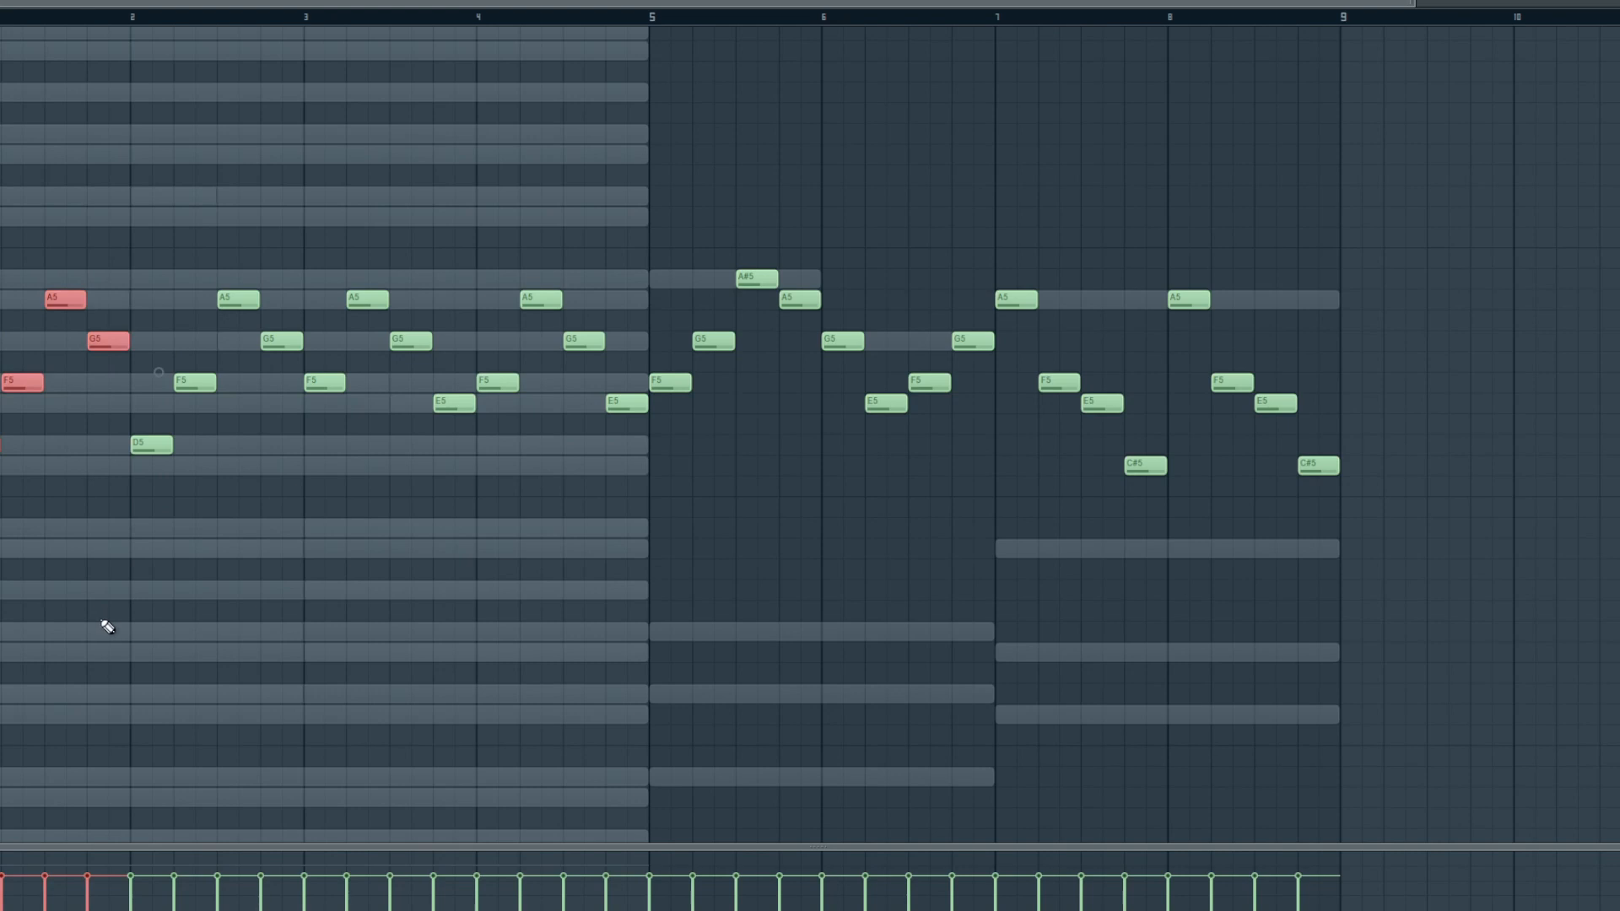
drag(160, 536, 309, 165)
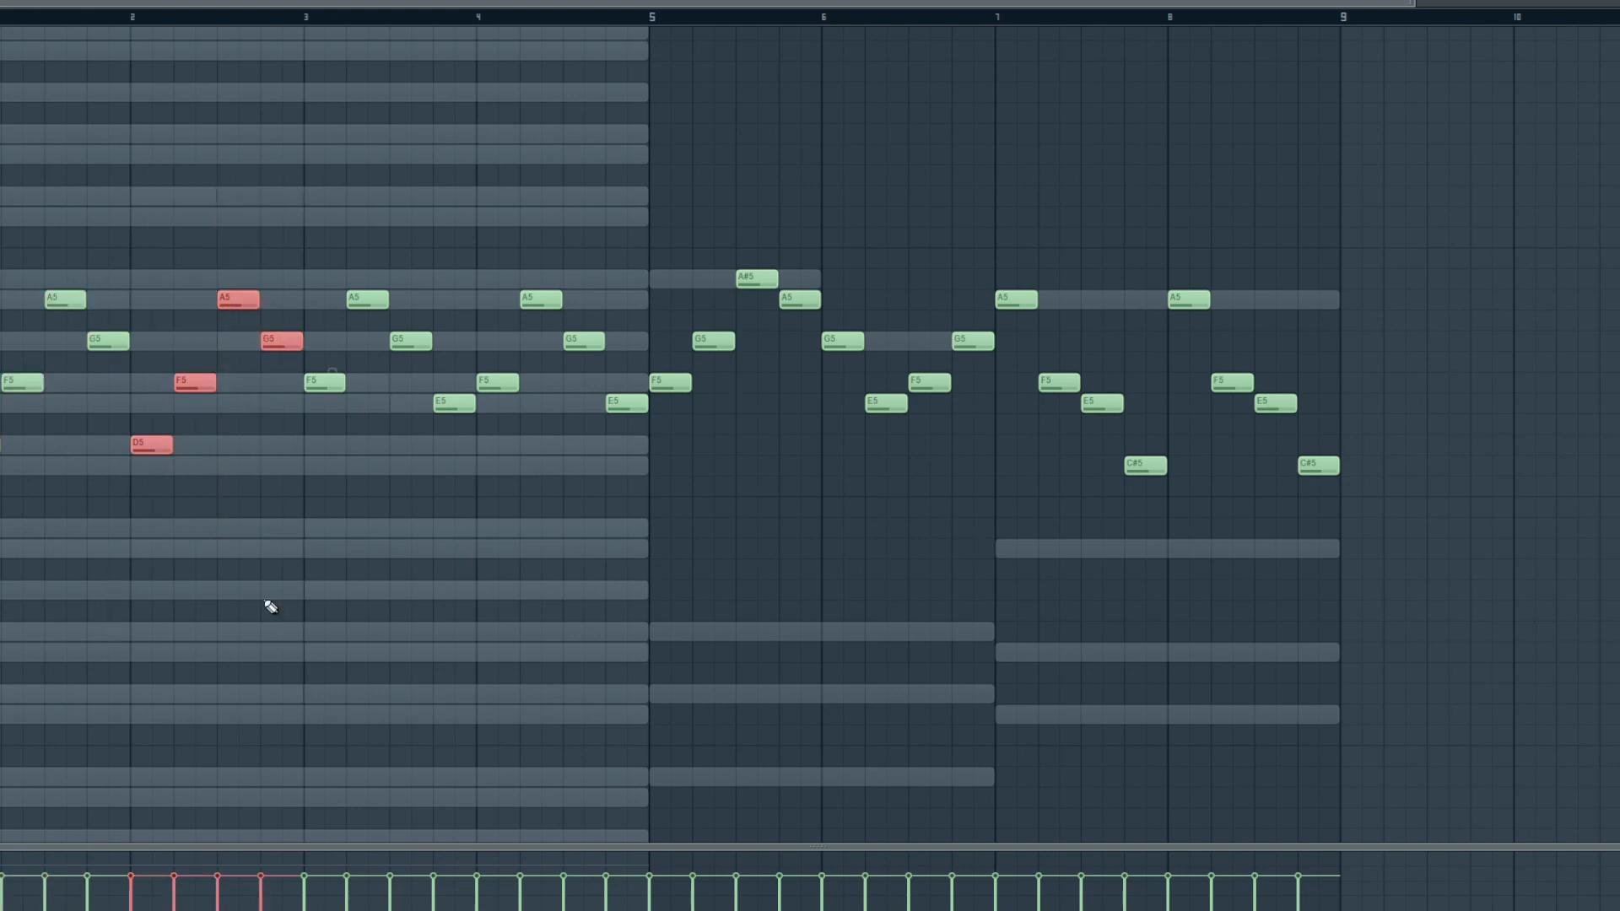
right_click(262, 605)
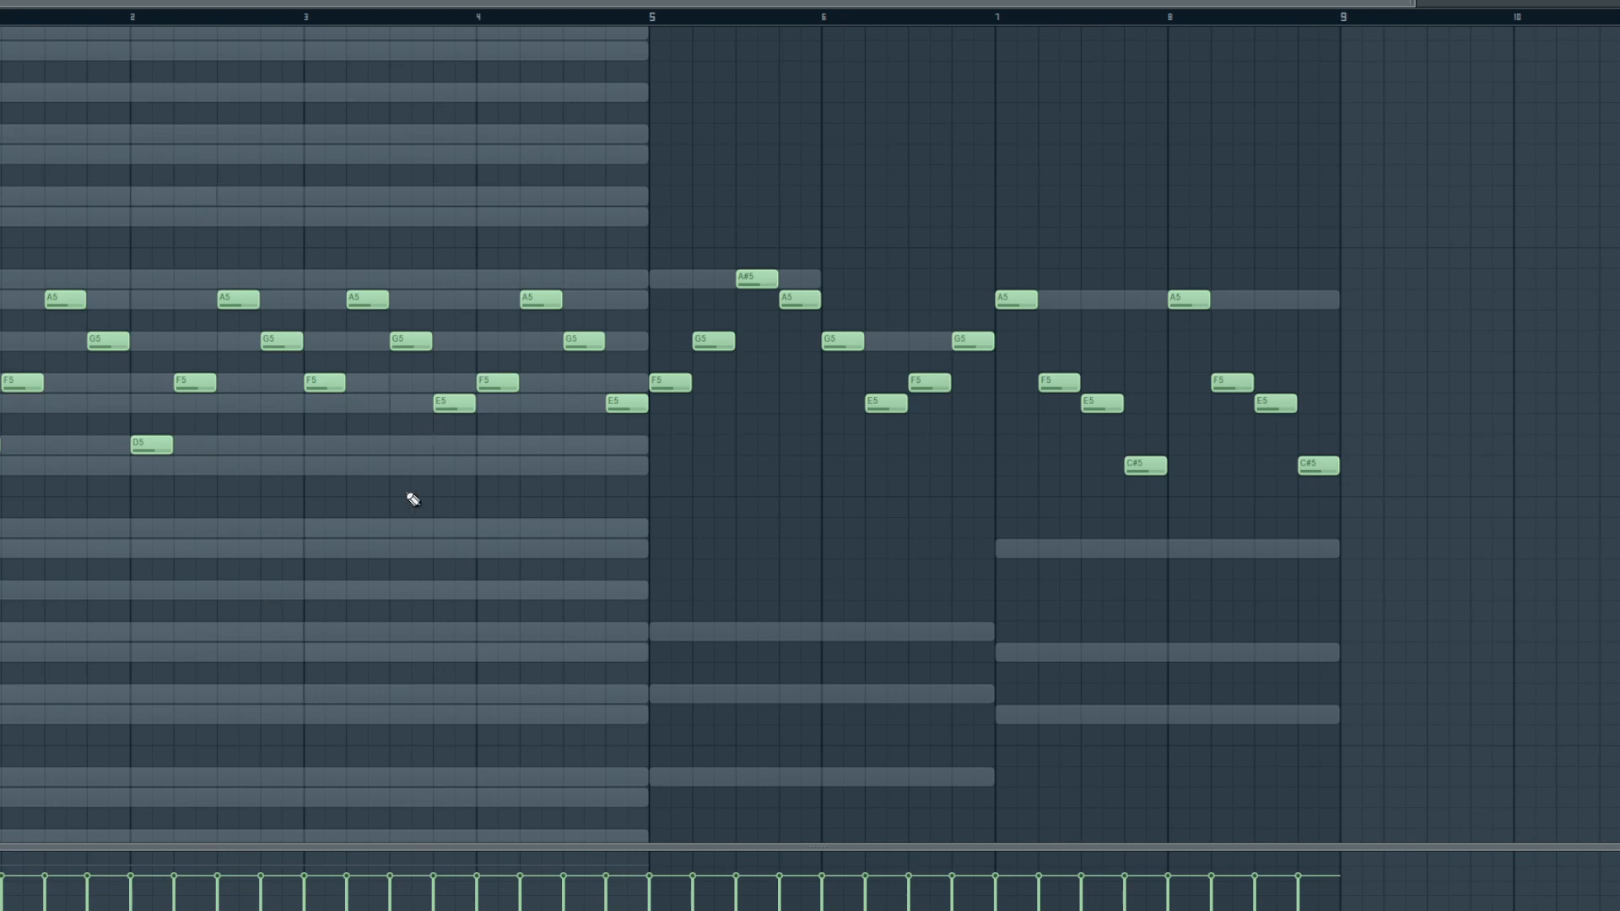
drag(309, 538, 477, 126)
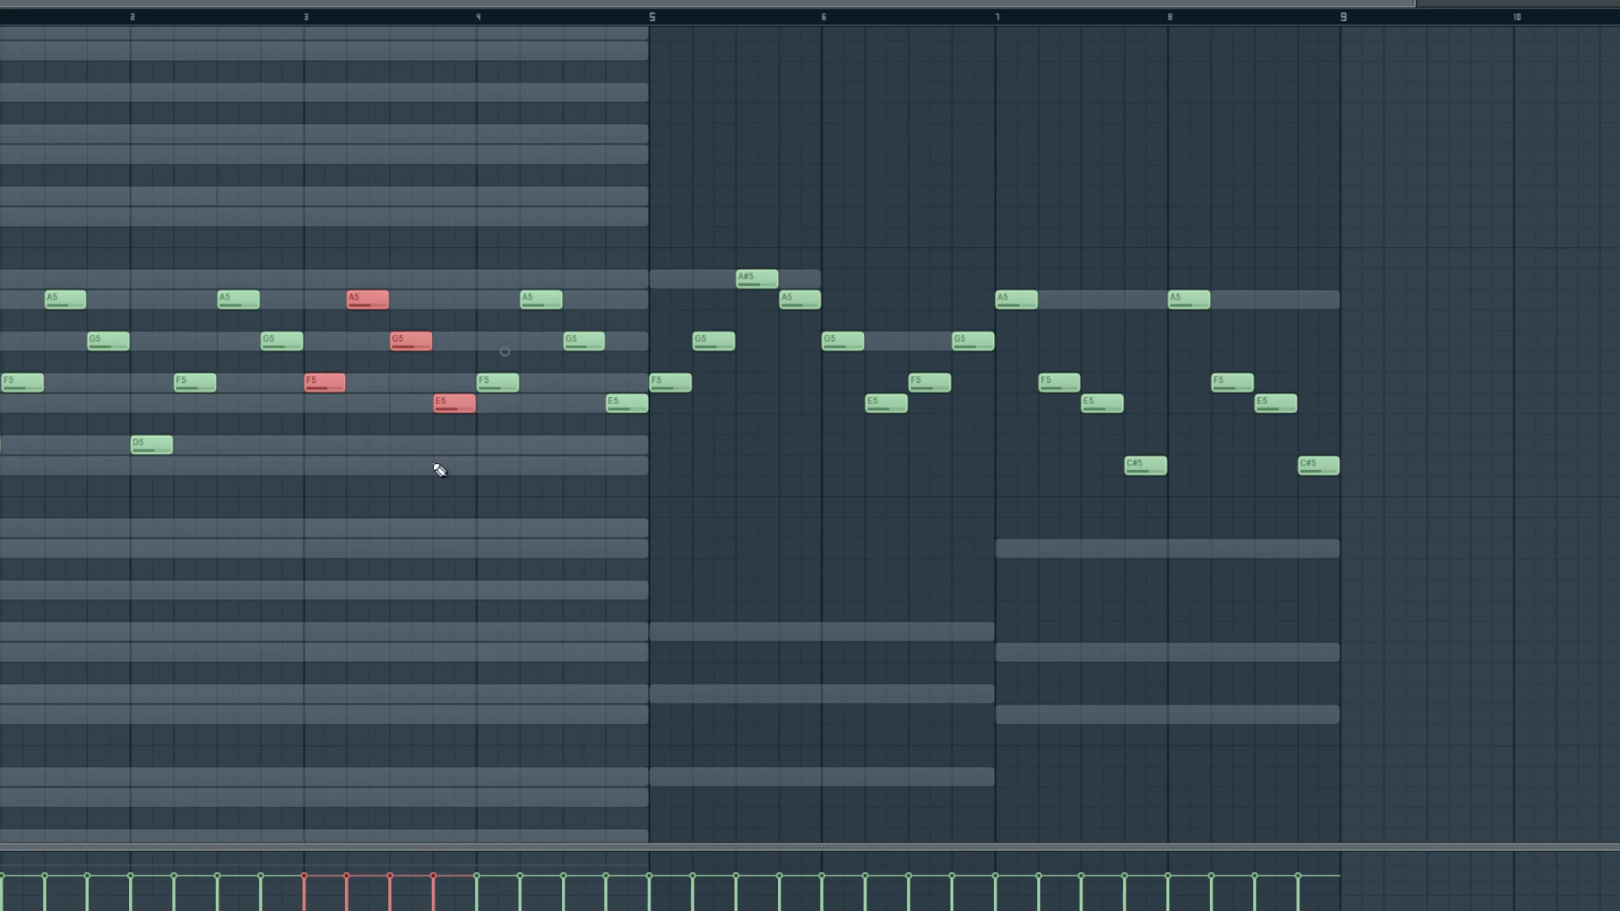
click(484, 596)
drag(516, 632, 597, 542)
scroll(596, 543, up, 5)
click(597, 542)
scroll(757, 42, down, 5)
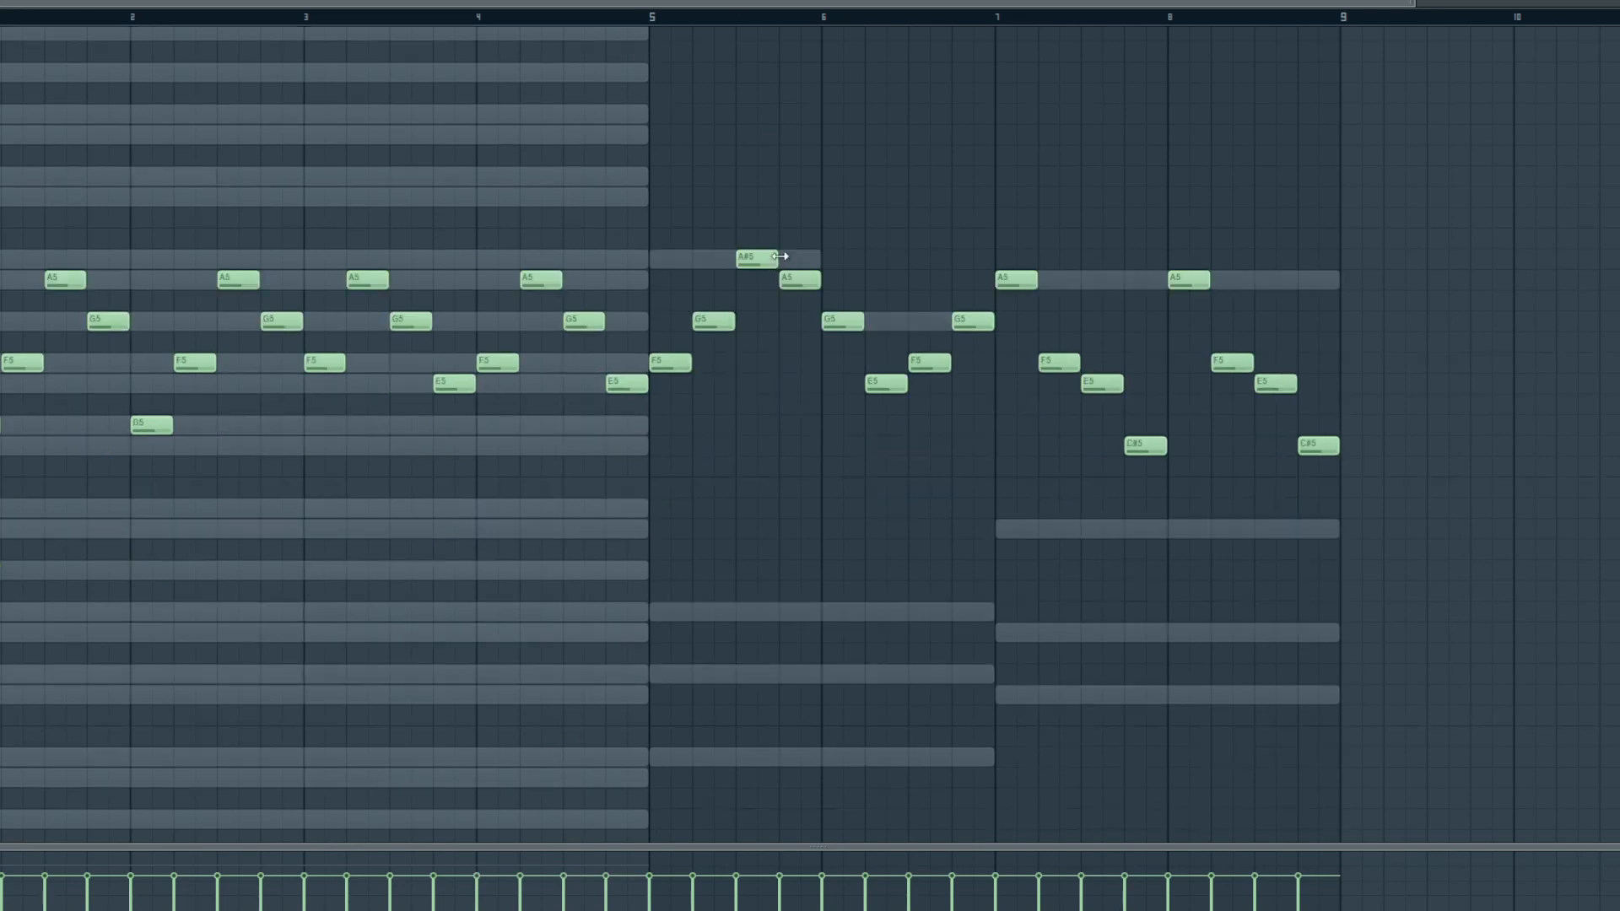
- Examine how the arpeggio figures change across bars 5 to 8 against the chords
scroll(781, 10, right, 3)
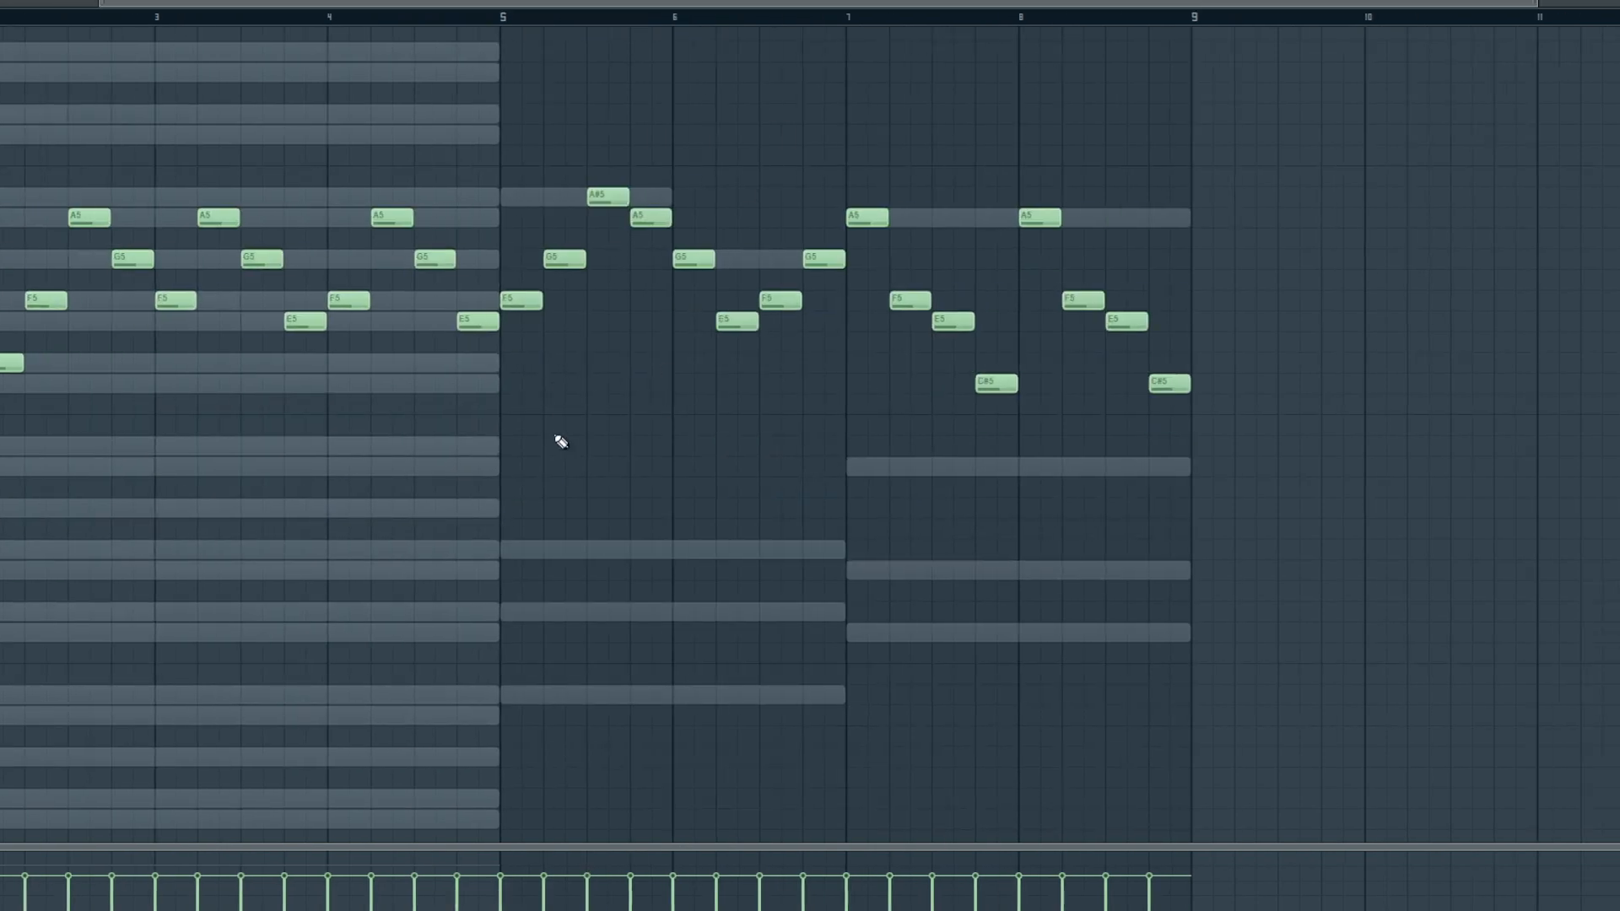
drag(529, 405, 843, 42)
click(714, 495)
drag(680, 499, 741, 249)
click(776, 455)
drag(853, 497, 1171, 84)
click(1001, 289)
- Play back the closing arpeggio figure from bar 7
click(851, 20)
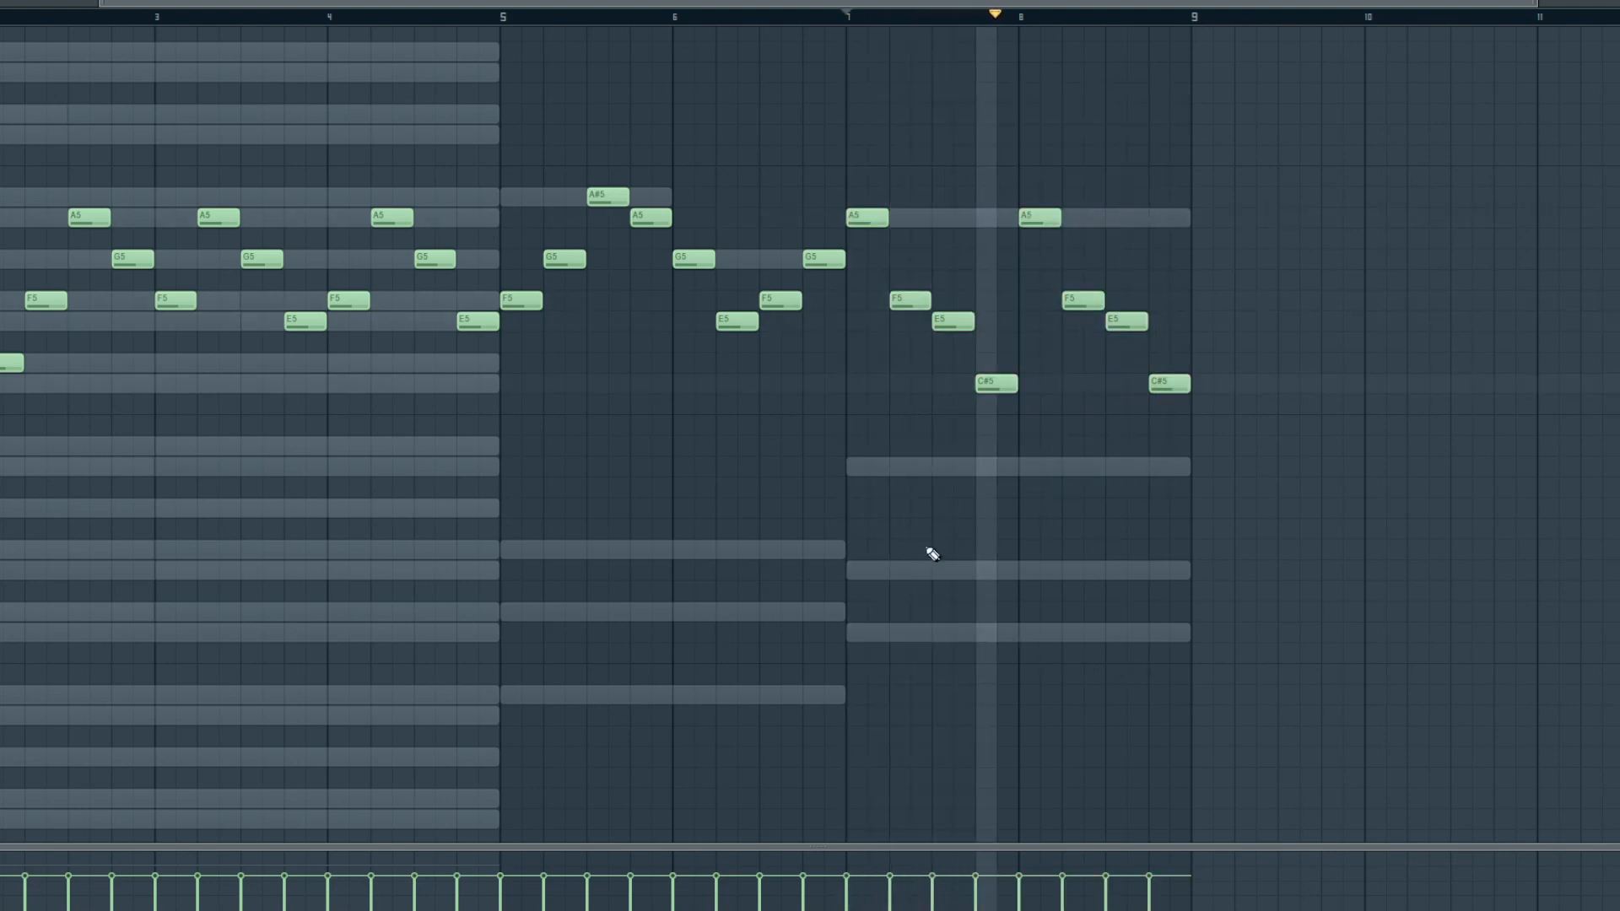
key(space)
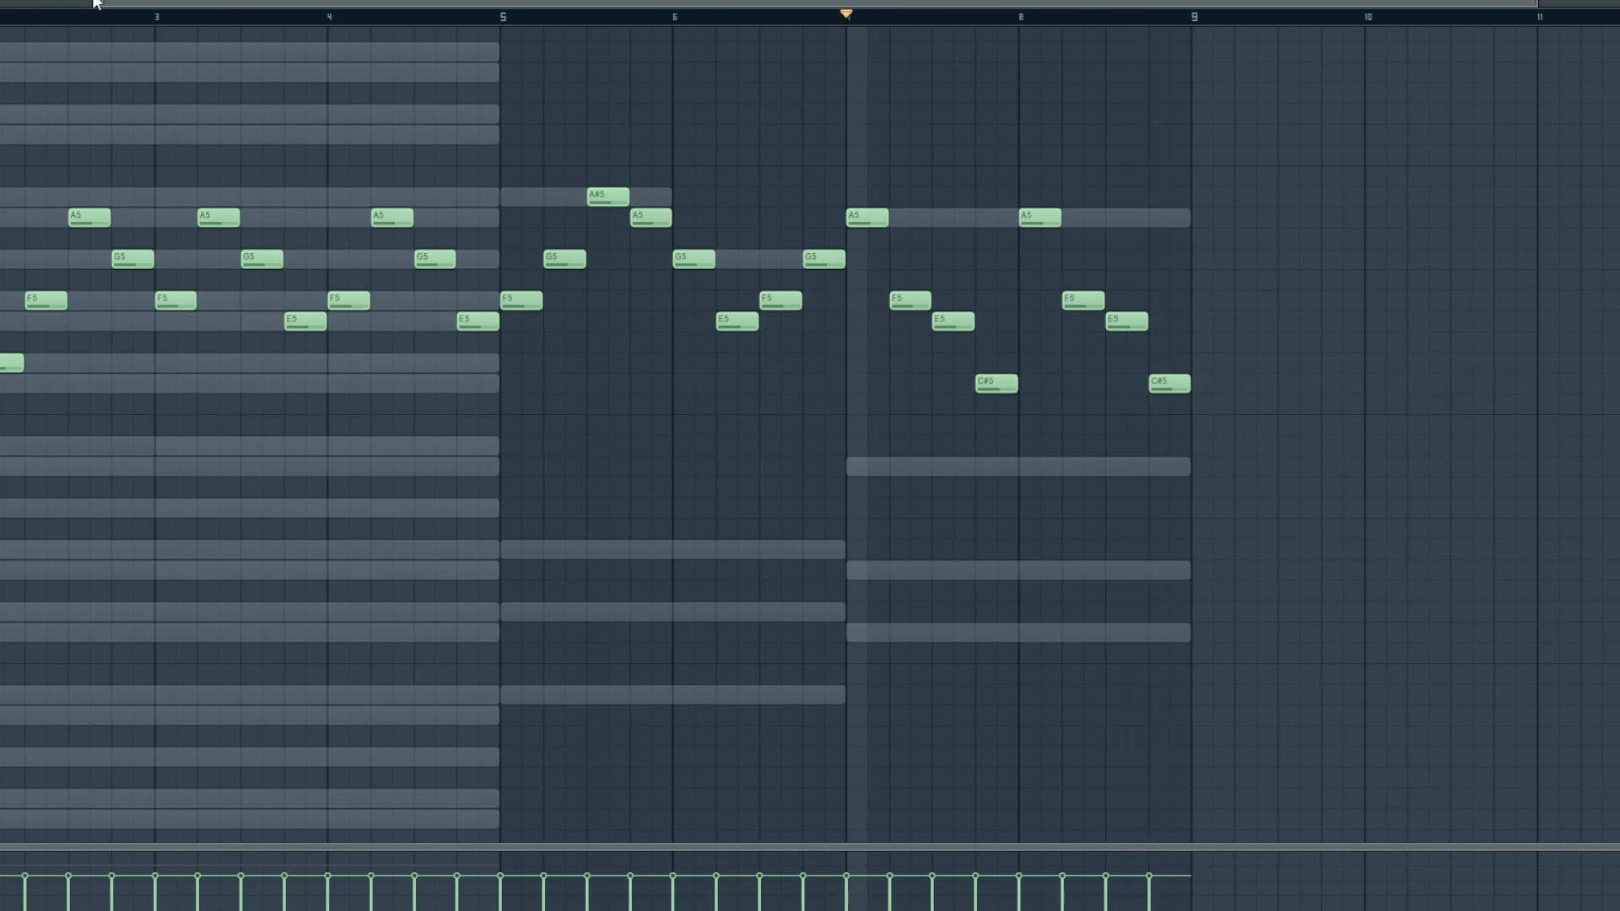
drag(93, 2, 33, 3)
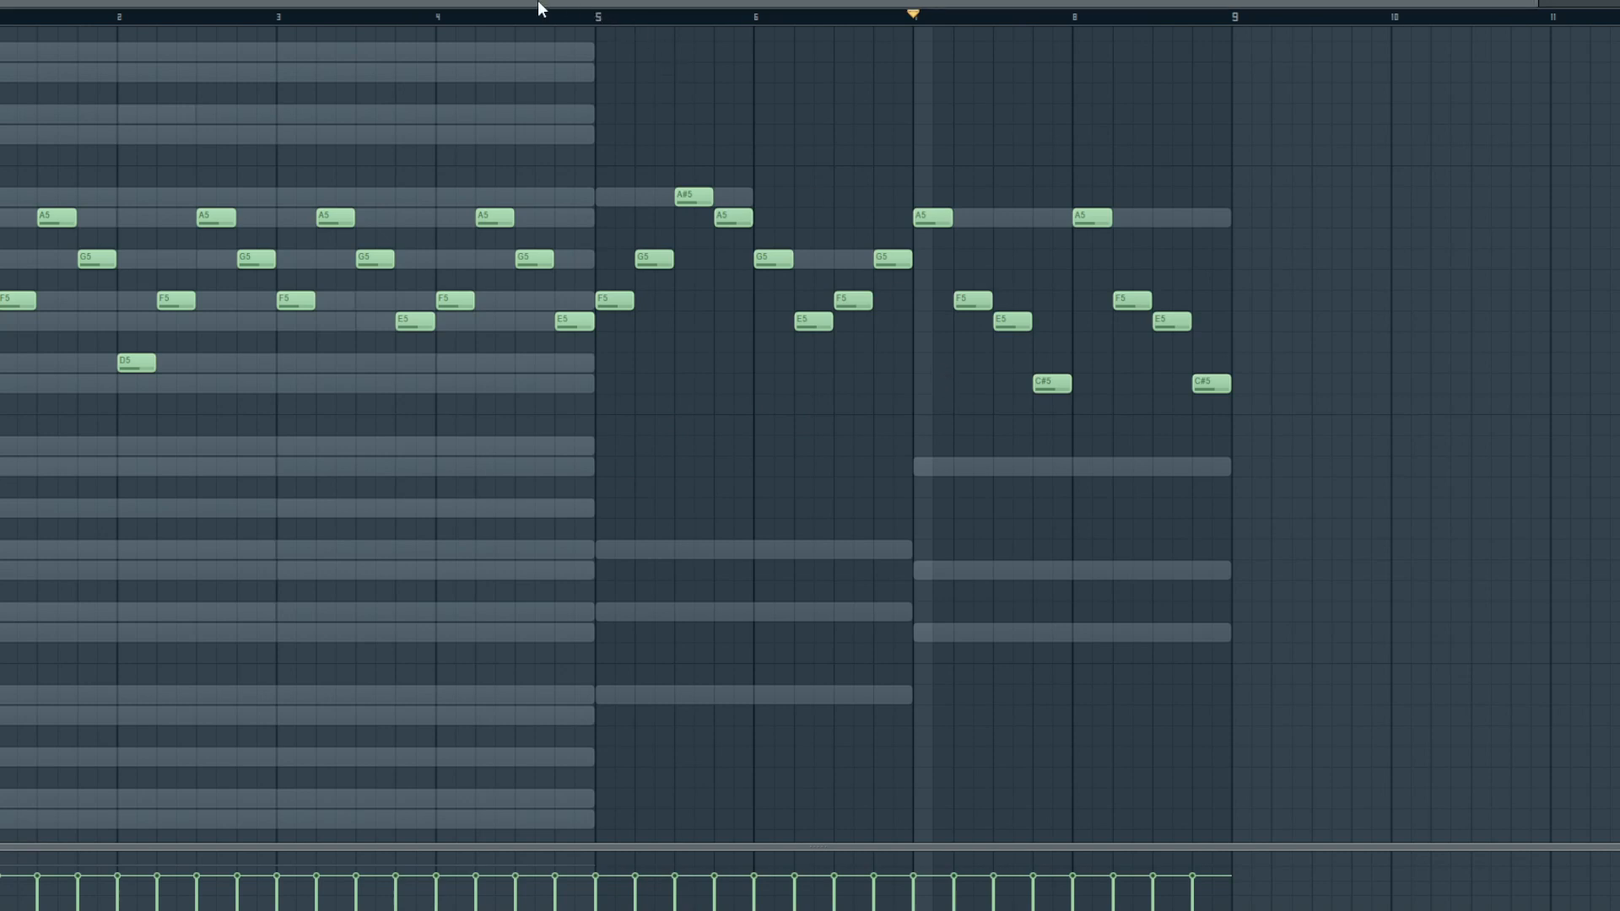
click(148, 16)
drag(164, 42, 926, 59)
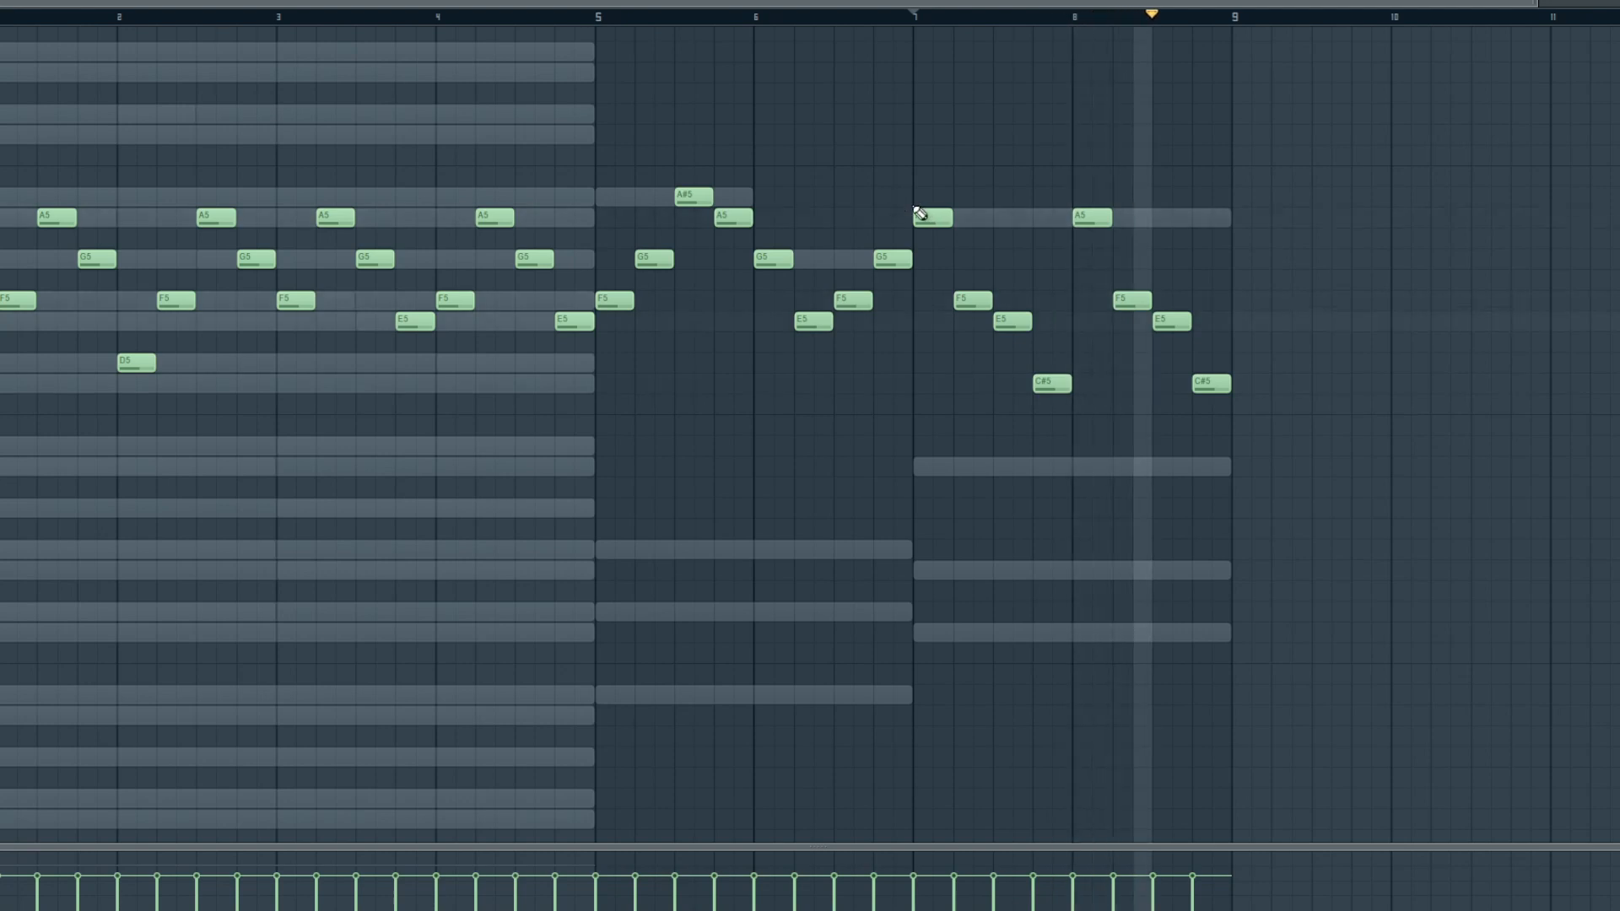
key(space)
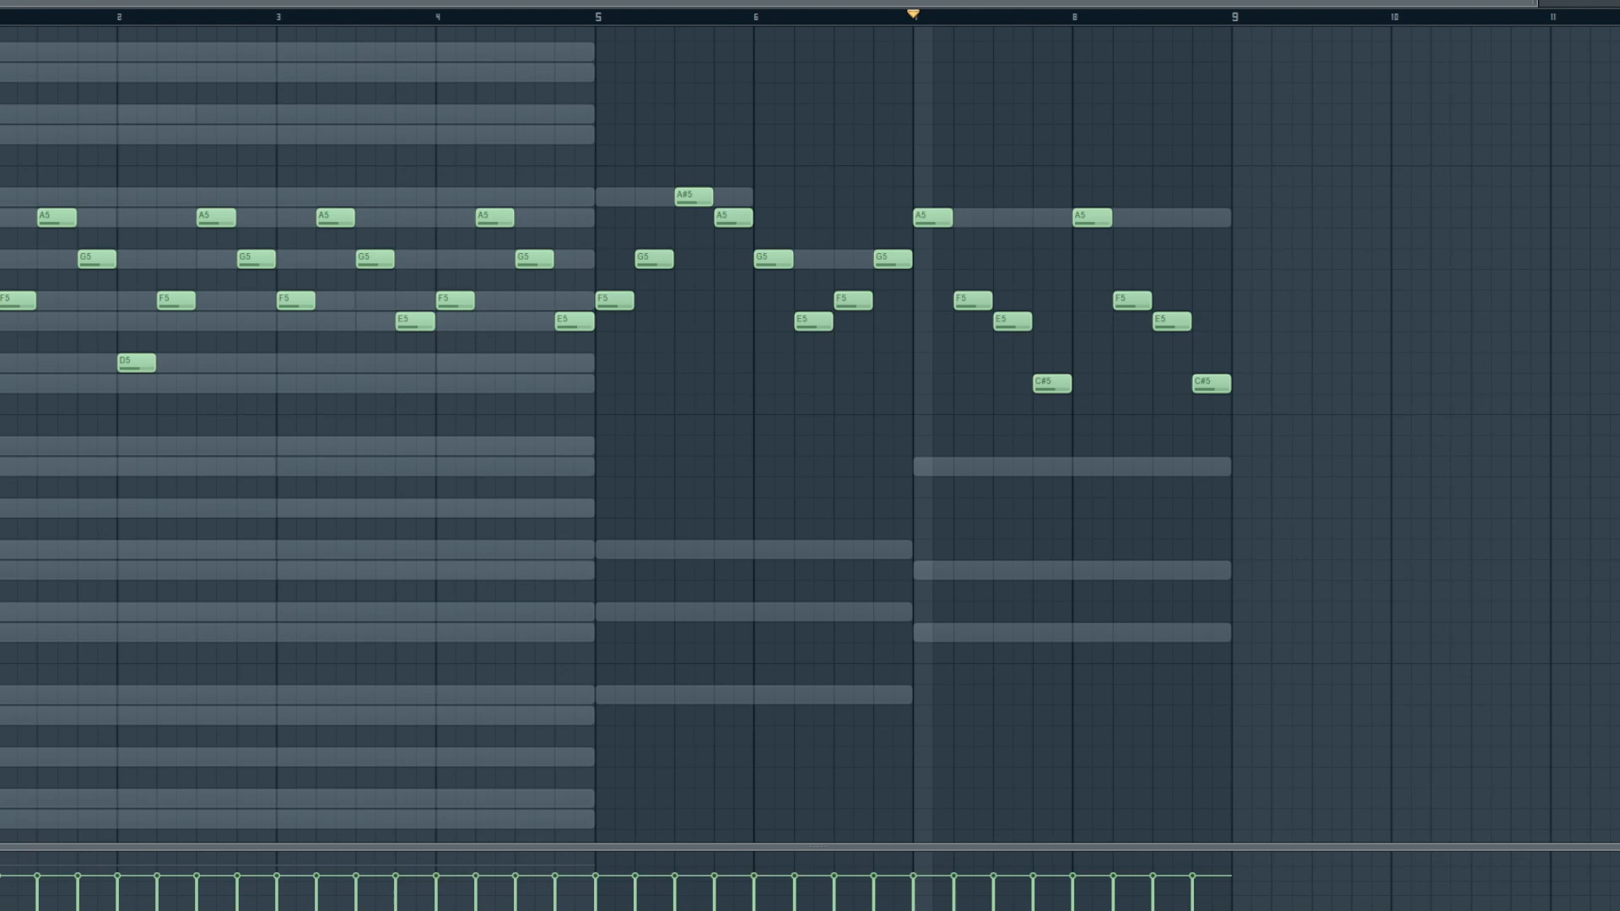
- Open the Serum #2 melody of Pattern 2 in the piano roll and listen to it with the other parts
scroll(388, 481, up, 10)
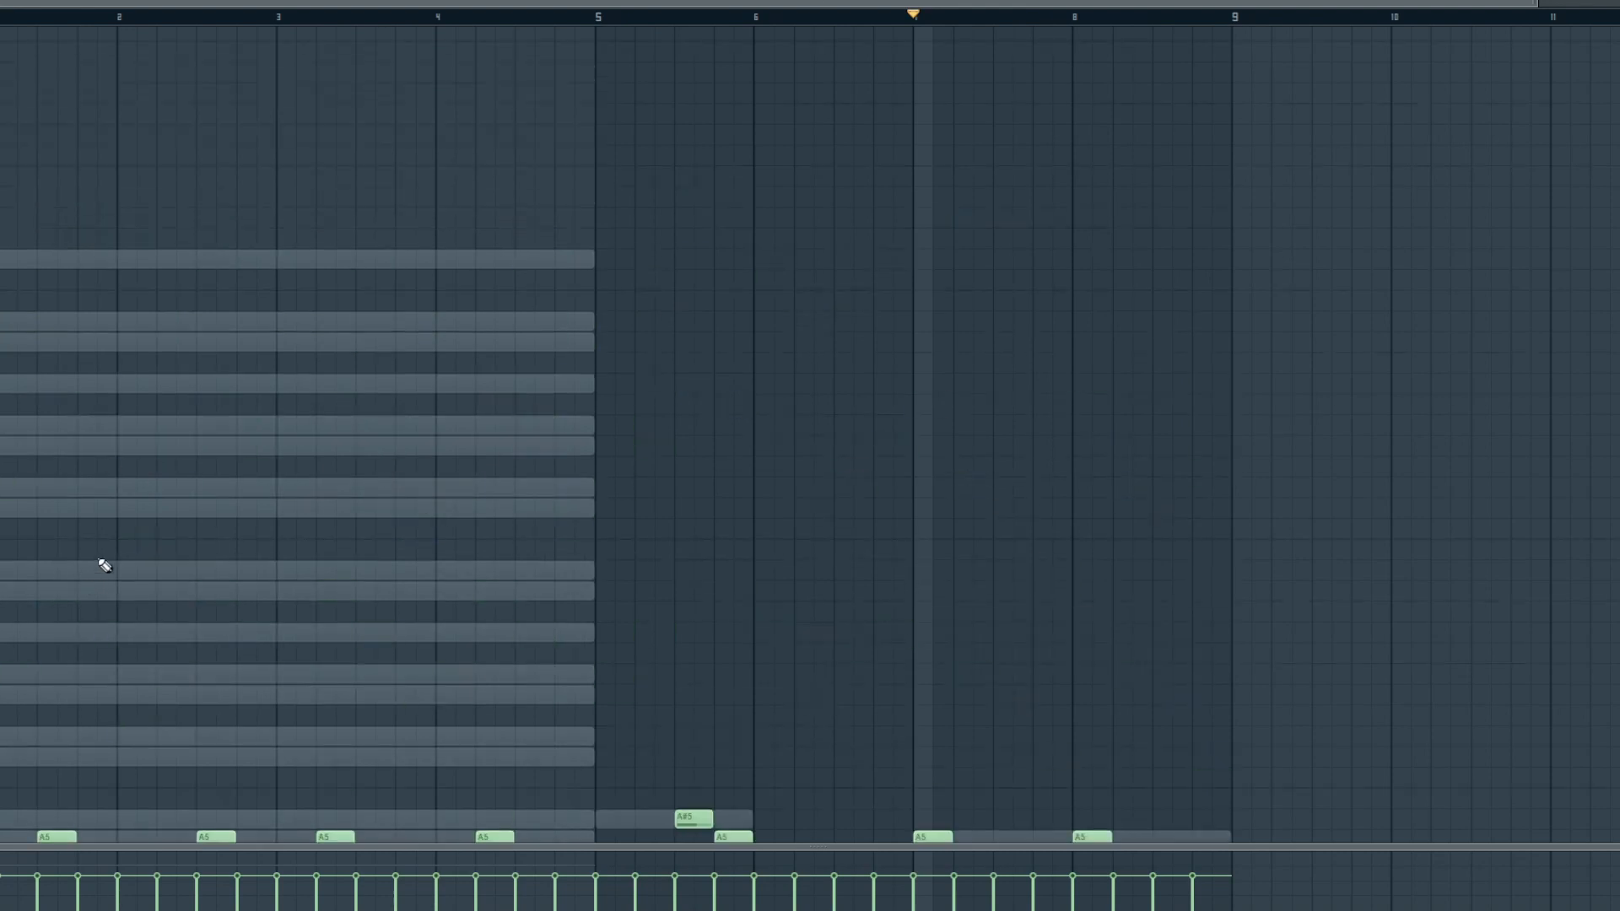
scroll(174, 546, down, 4)
scroll(1046, 569, down, 4)
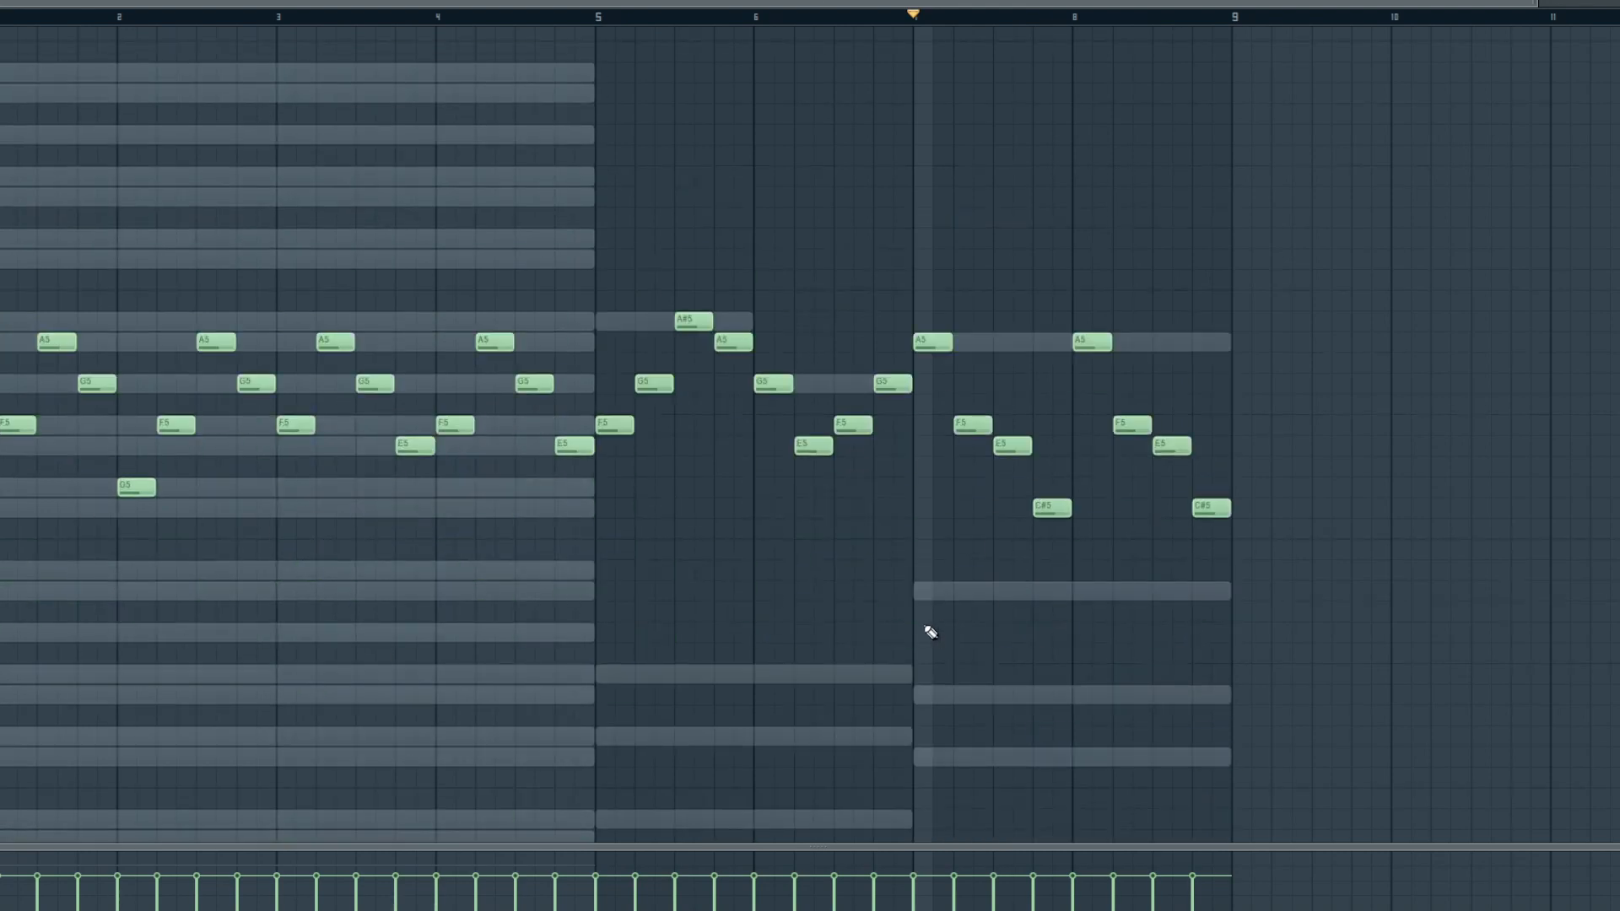
key(F5)
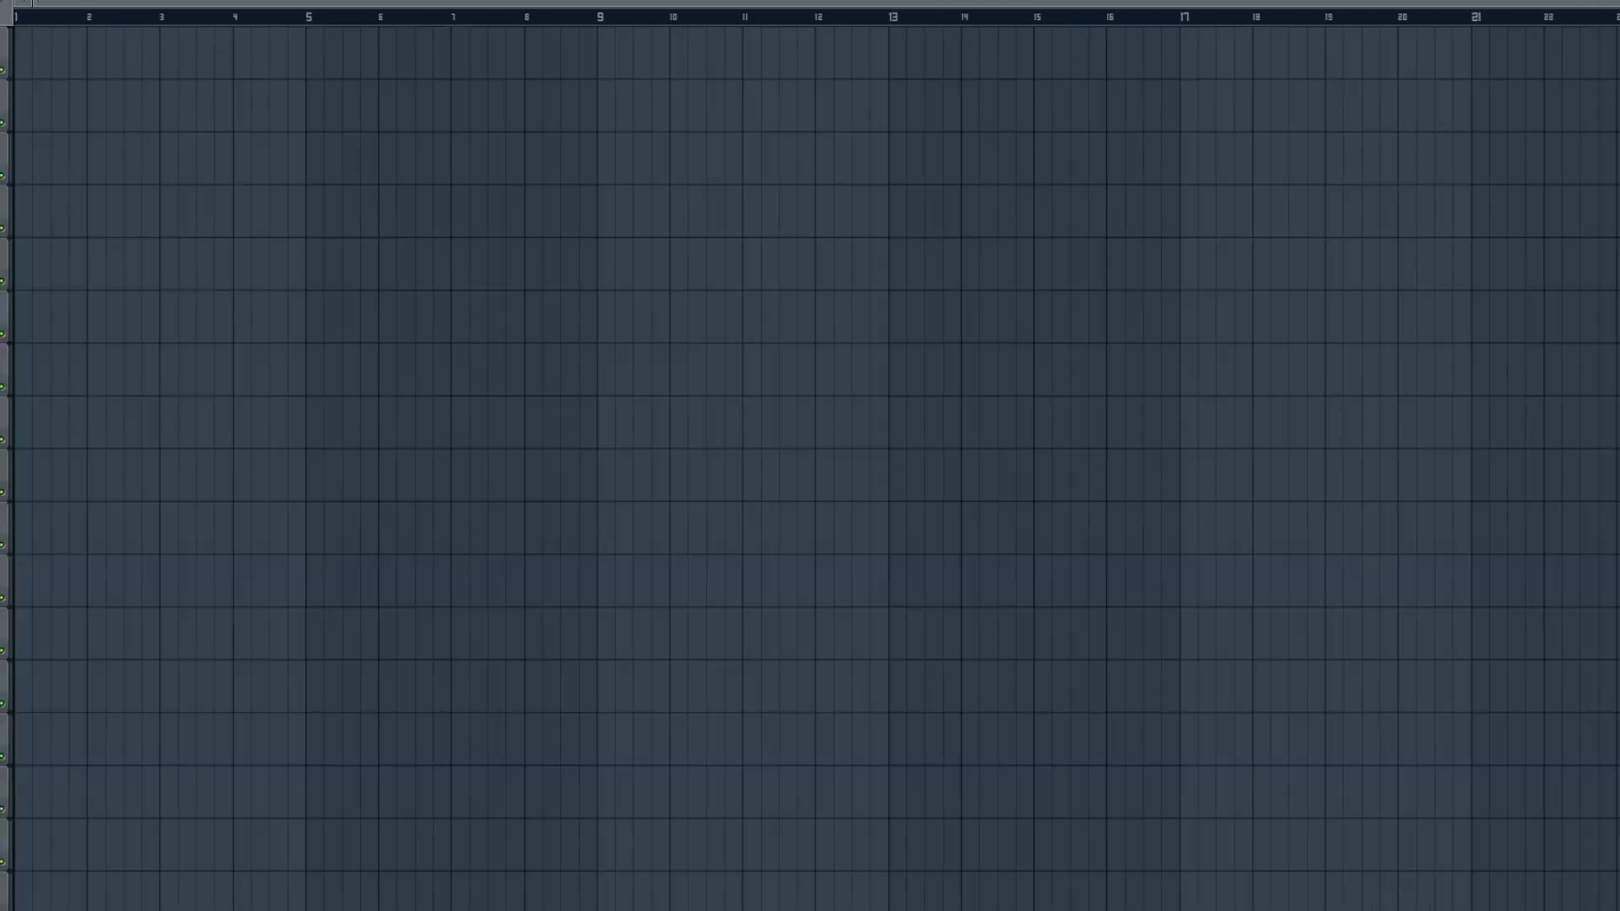
key(F6)
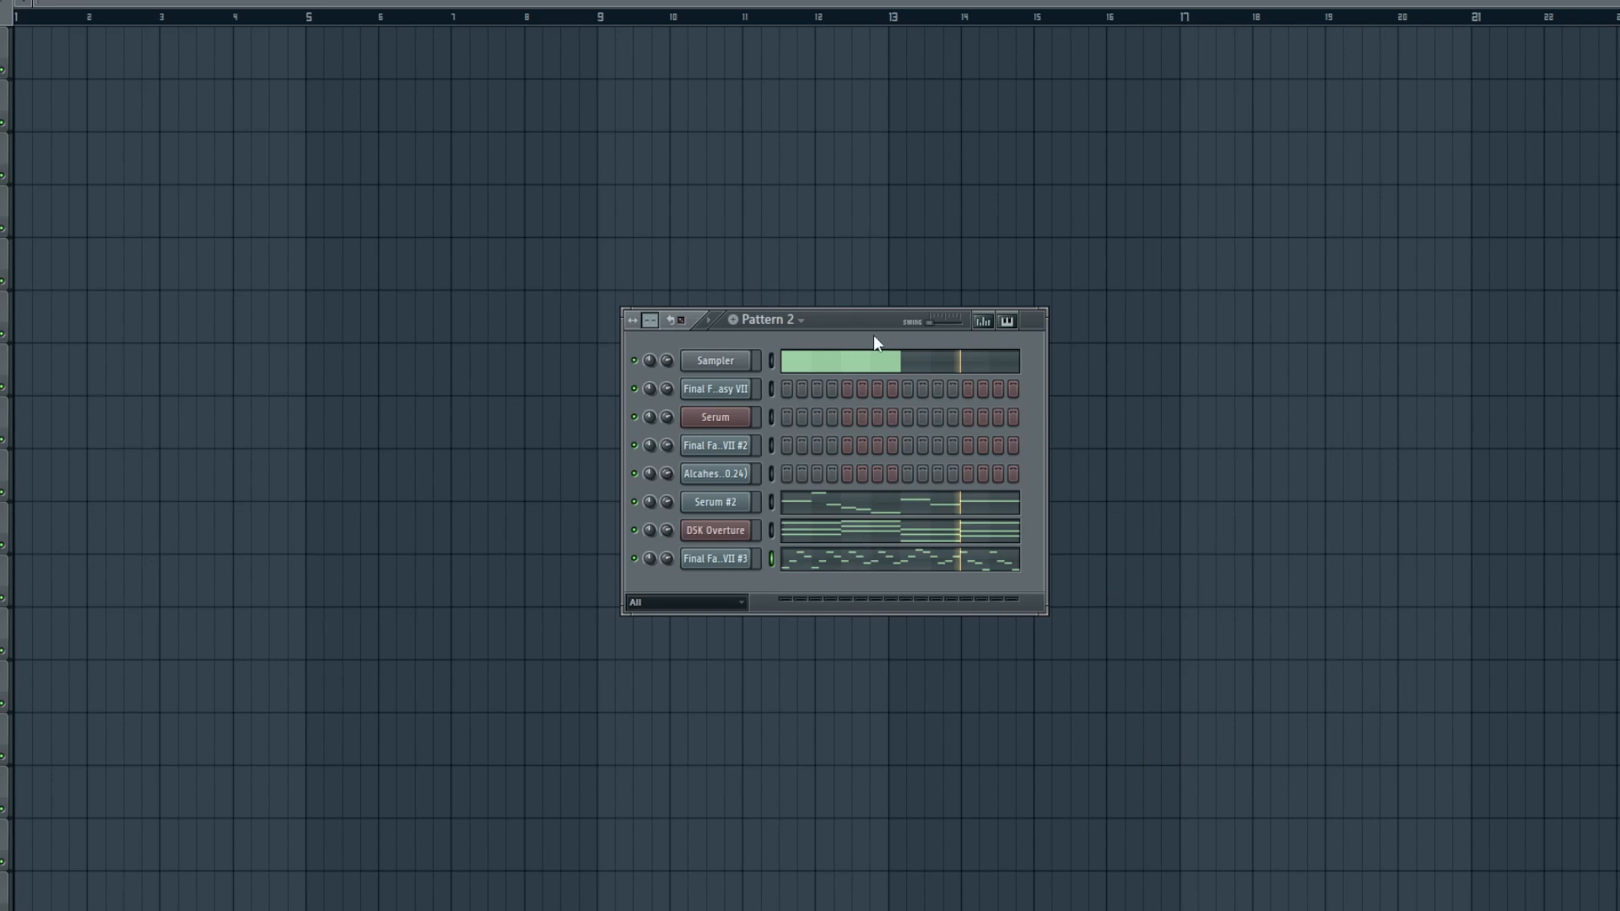
click(867, 540)
scroll(607, 5, down, 5)
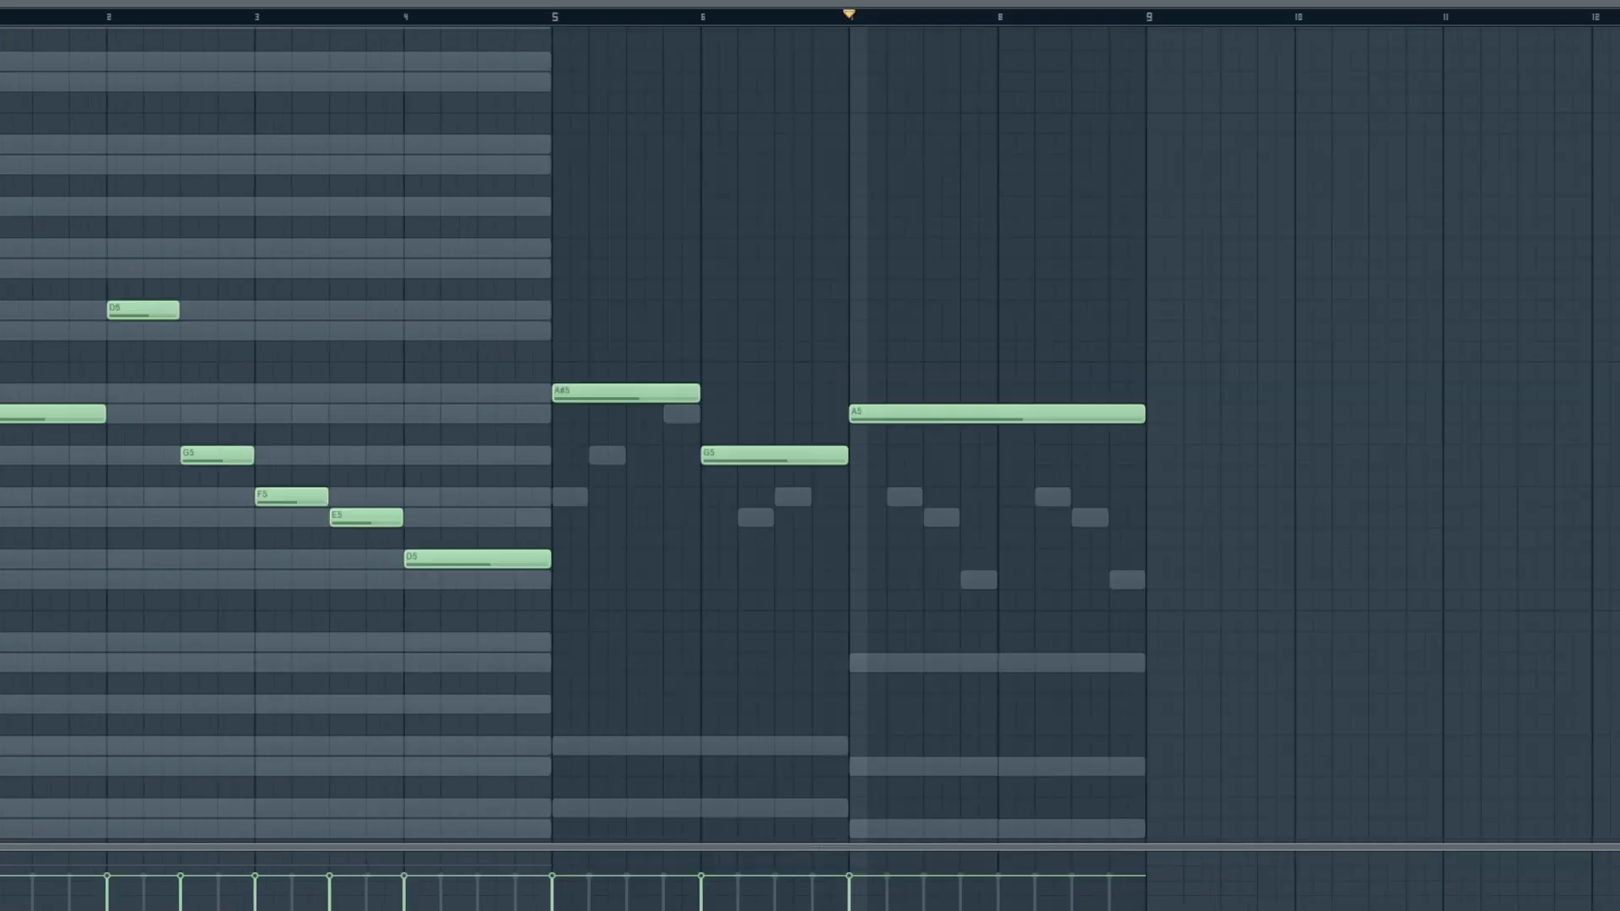
key(space)
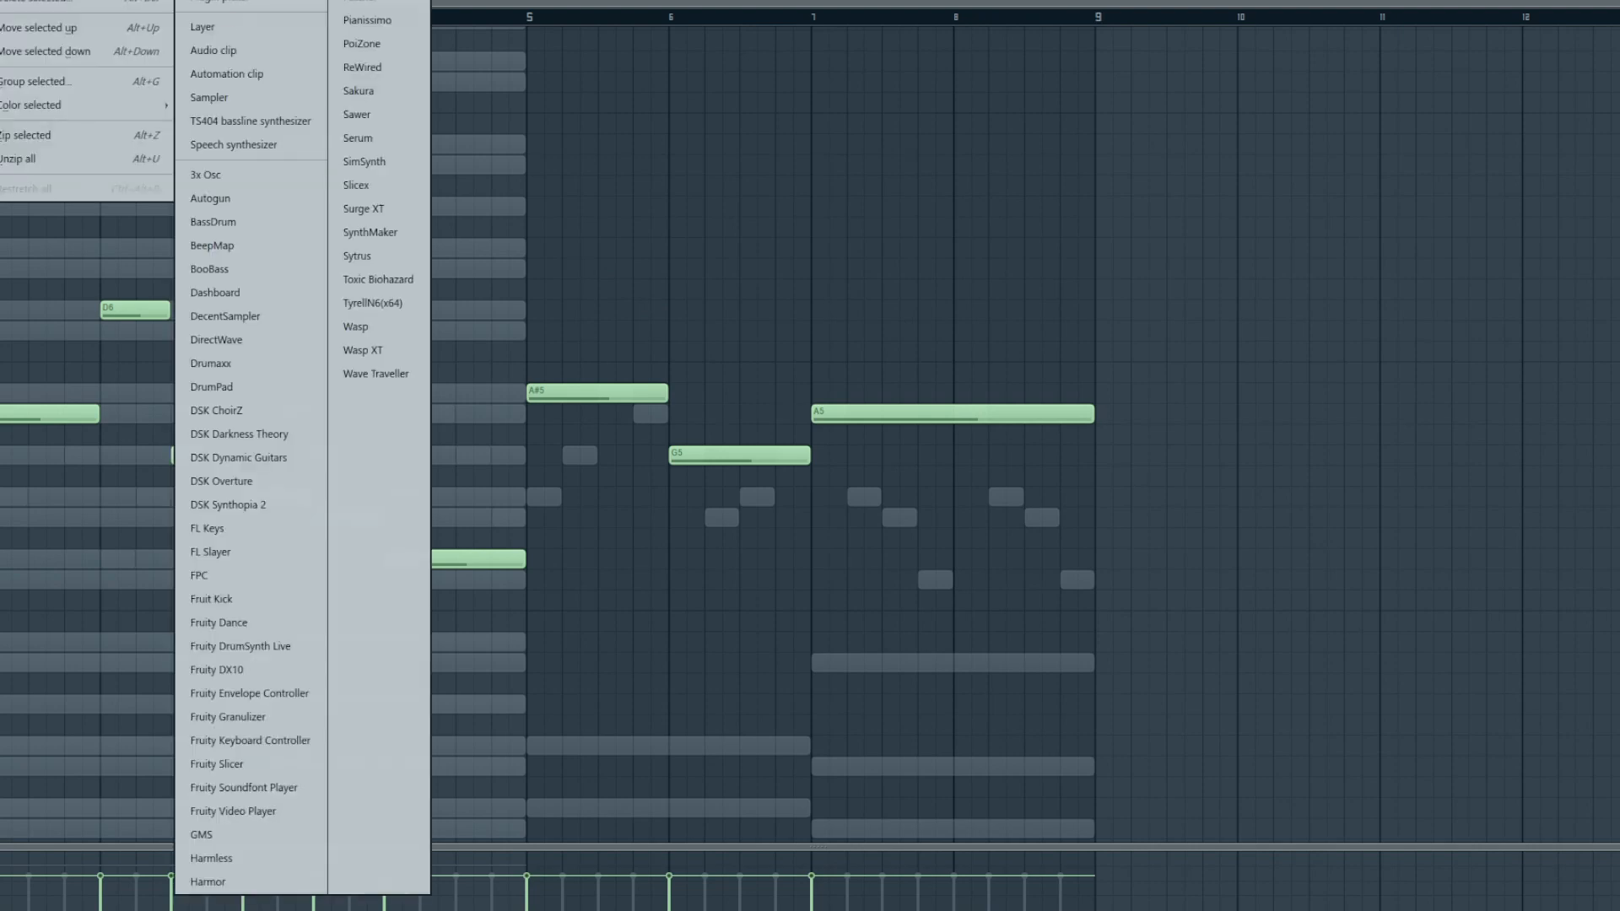
- Add another Serum instrument and browse its presets sorted by date
click(358, 138)
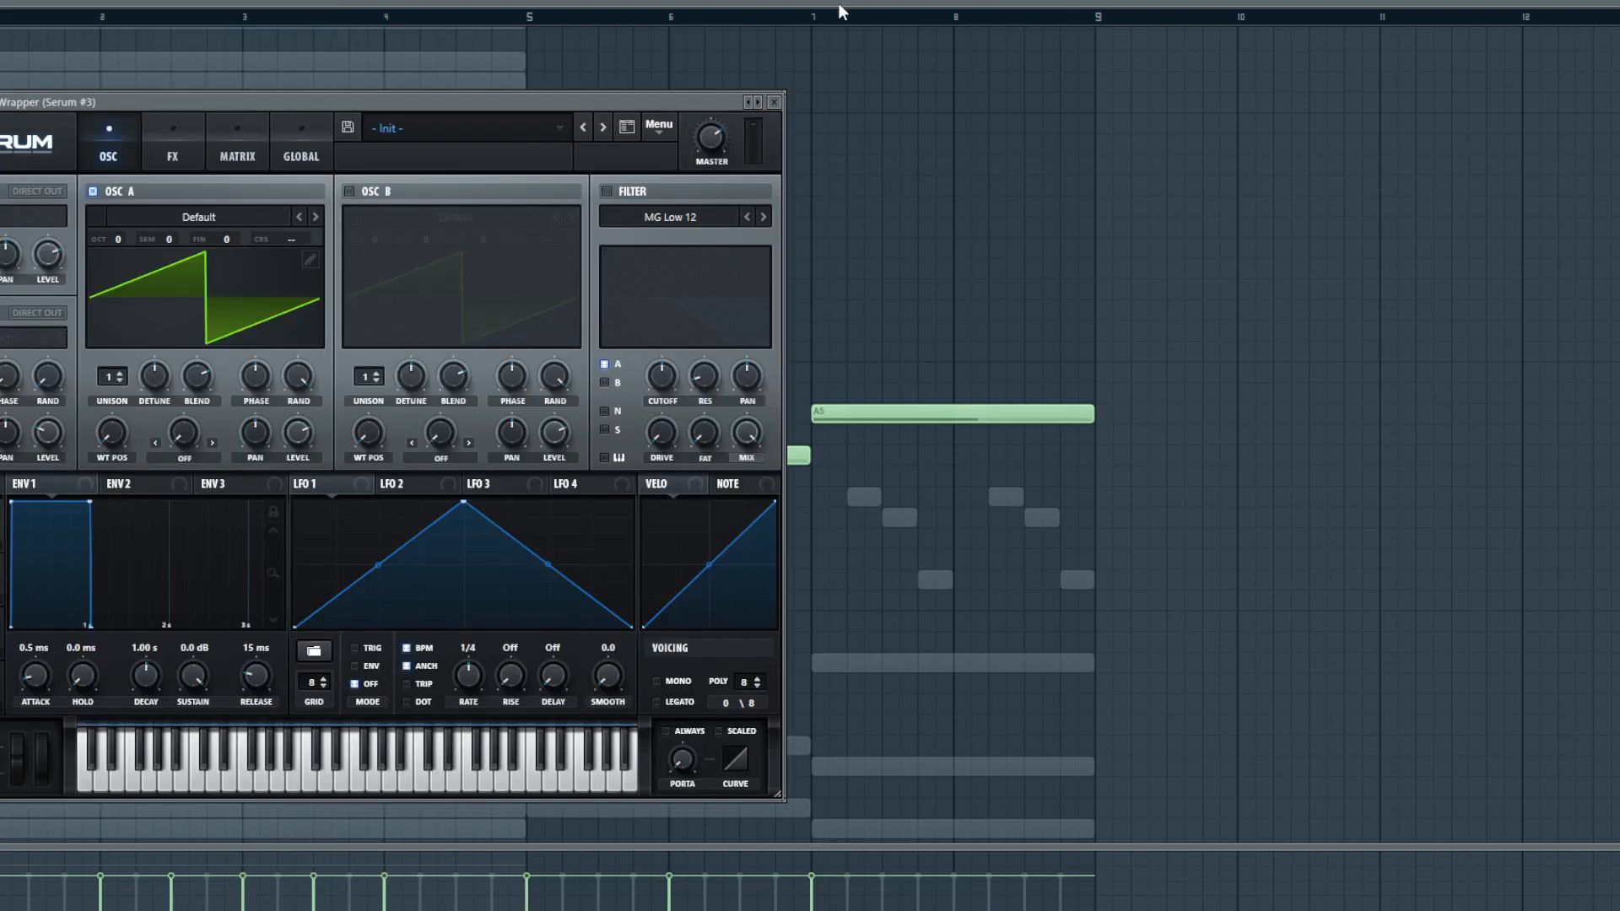
drag(475, 102, 890, 94)
click(1041, 119)
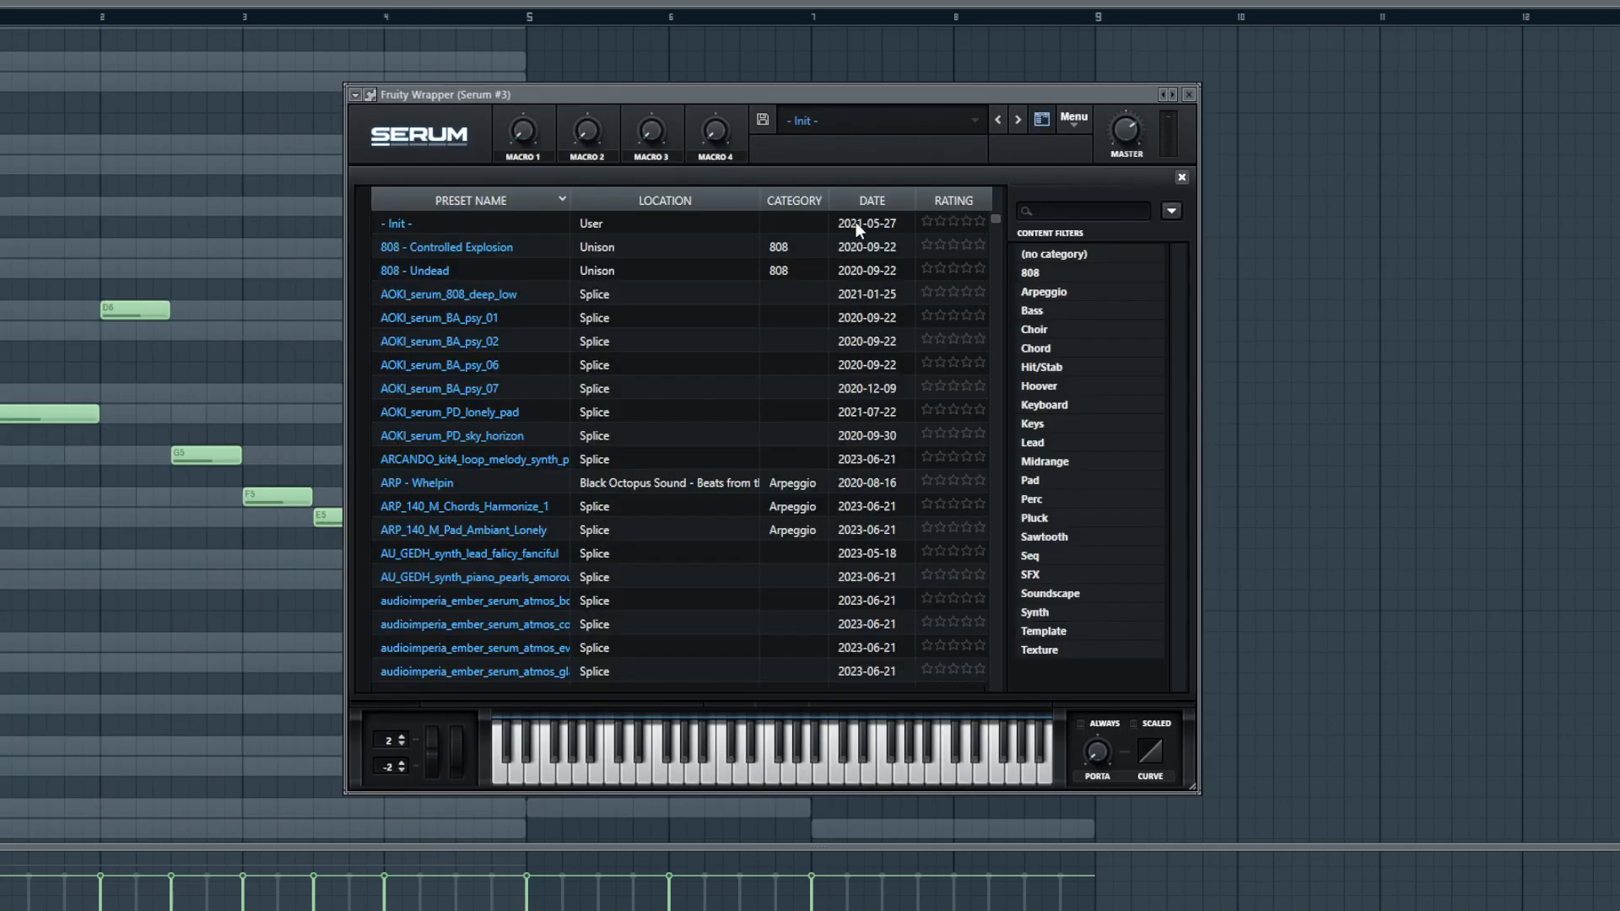
scroll(667, 398, down, 10)
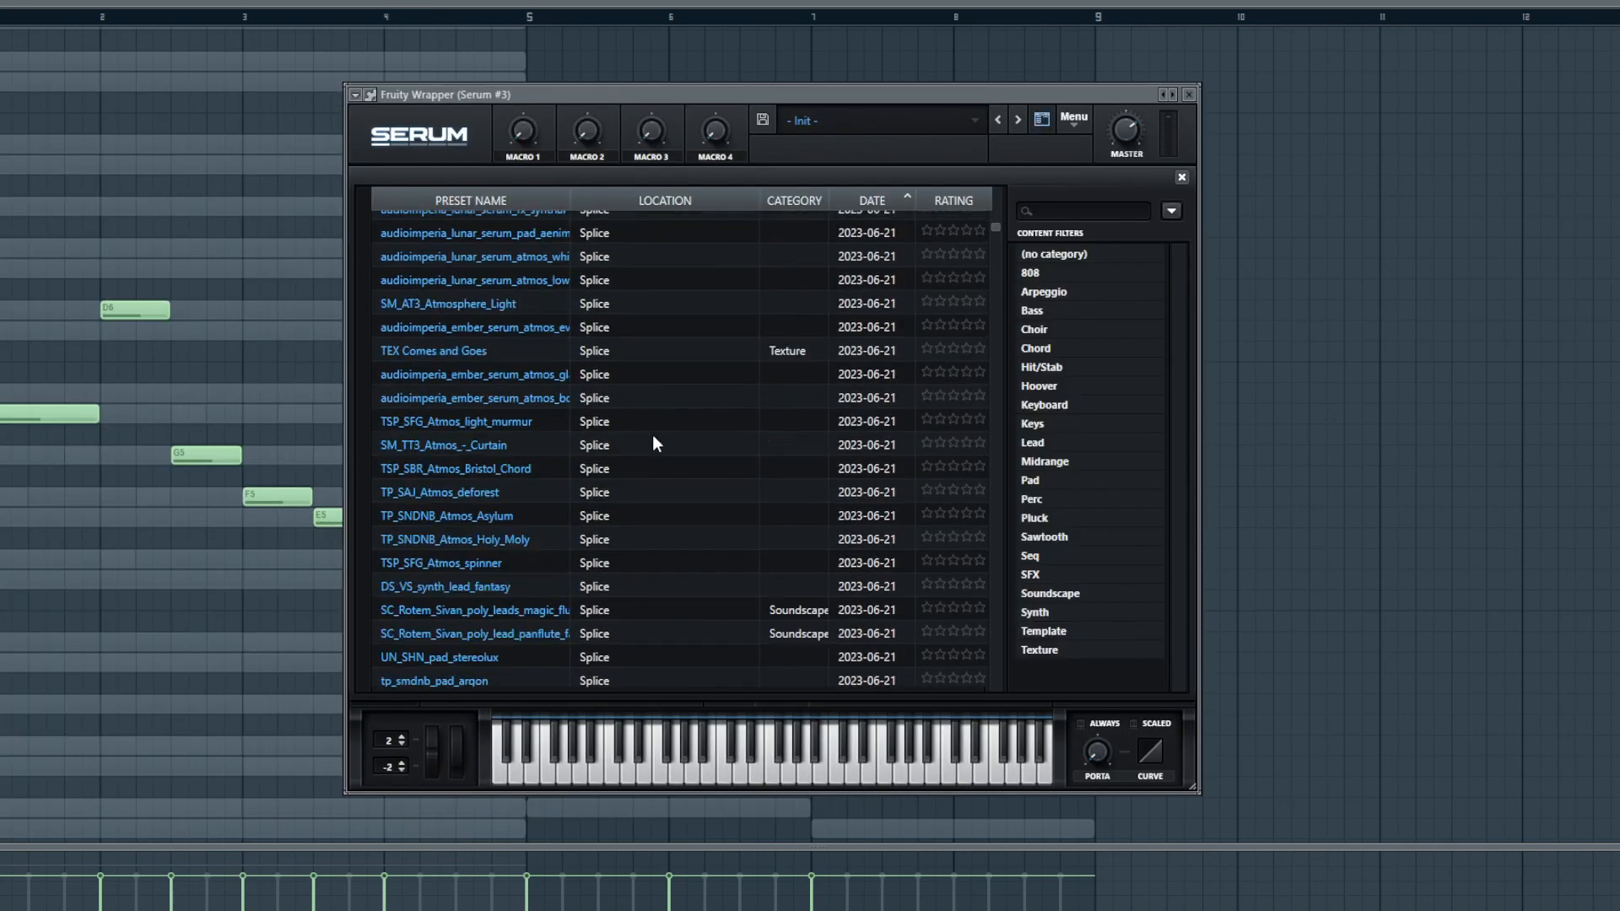
scroll(590, 463, down, 3)
- Search the Serum presets for "key", load TSP_SFG_Keys_airsoft_piano and close the plugin window
click(1082, 211)
text(key)
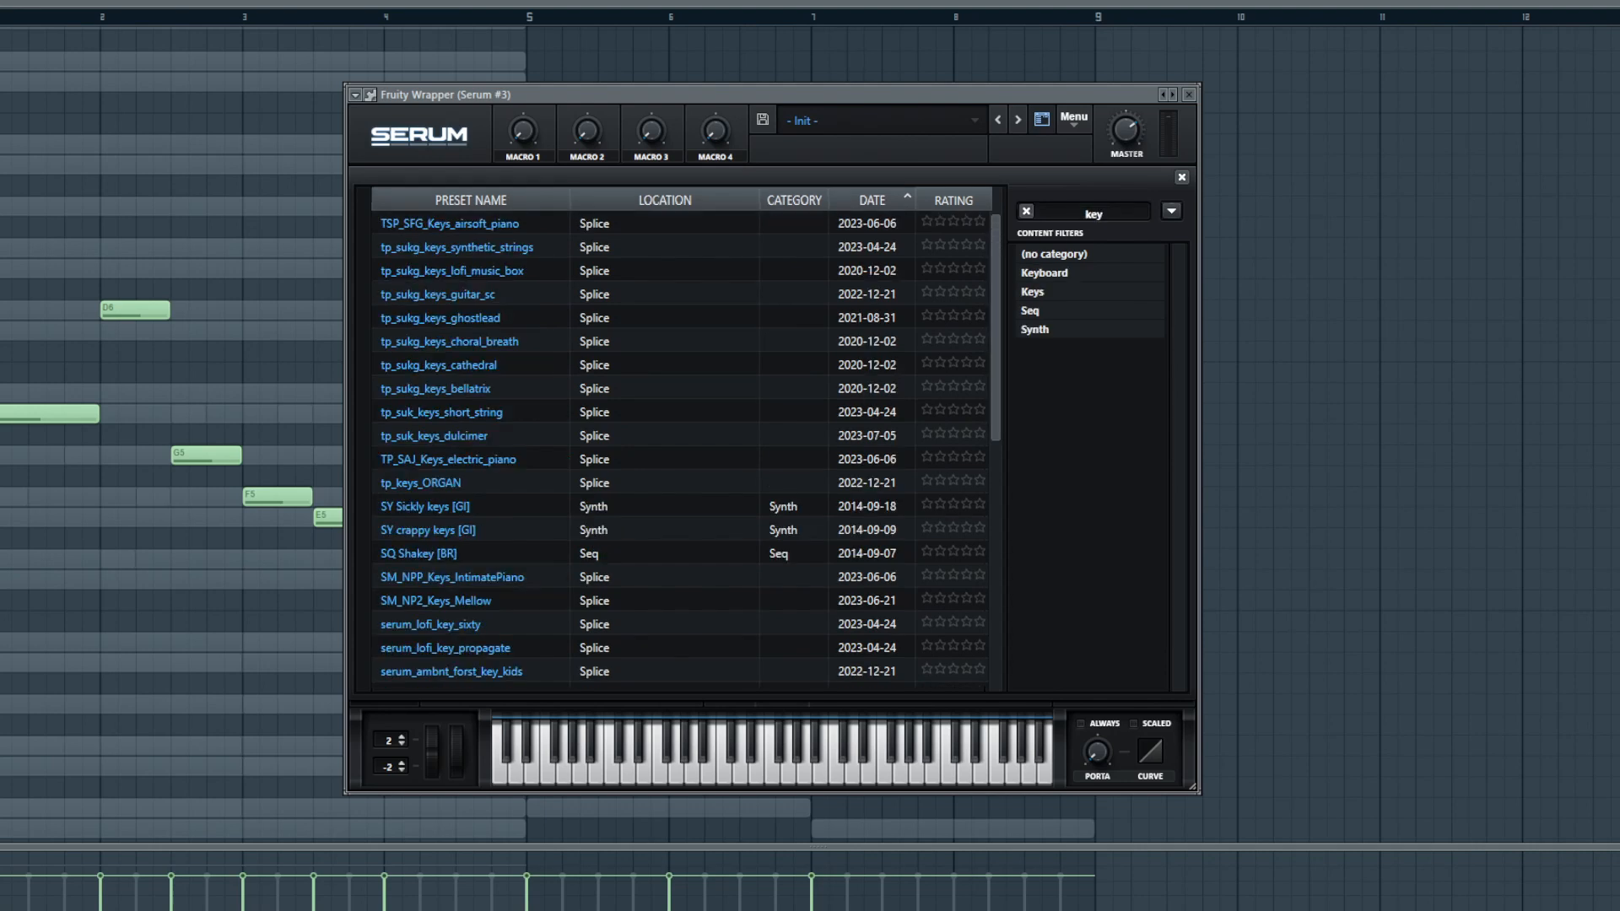
click(494, 223)
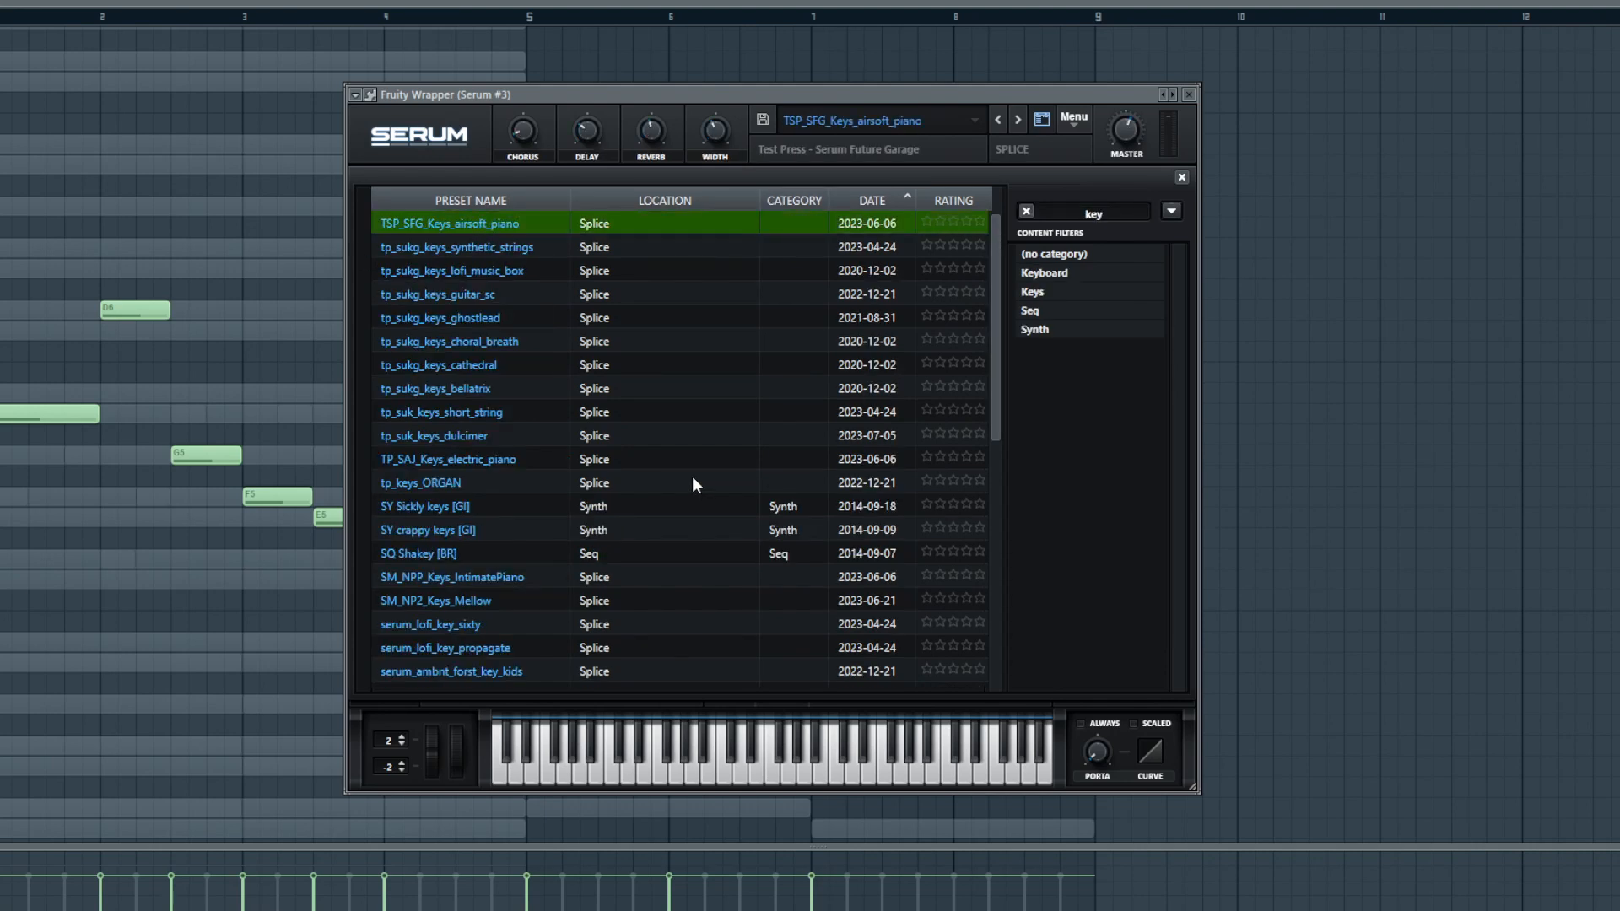
click(1188, 95)
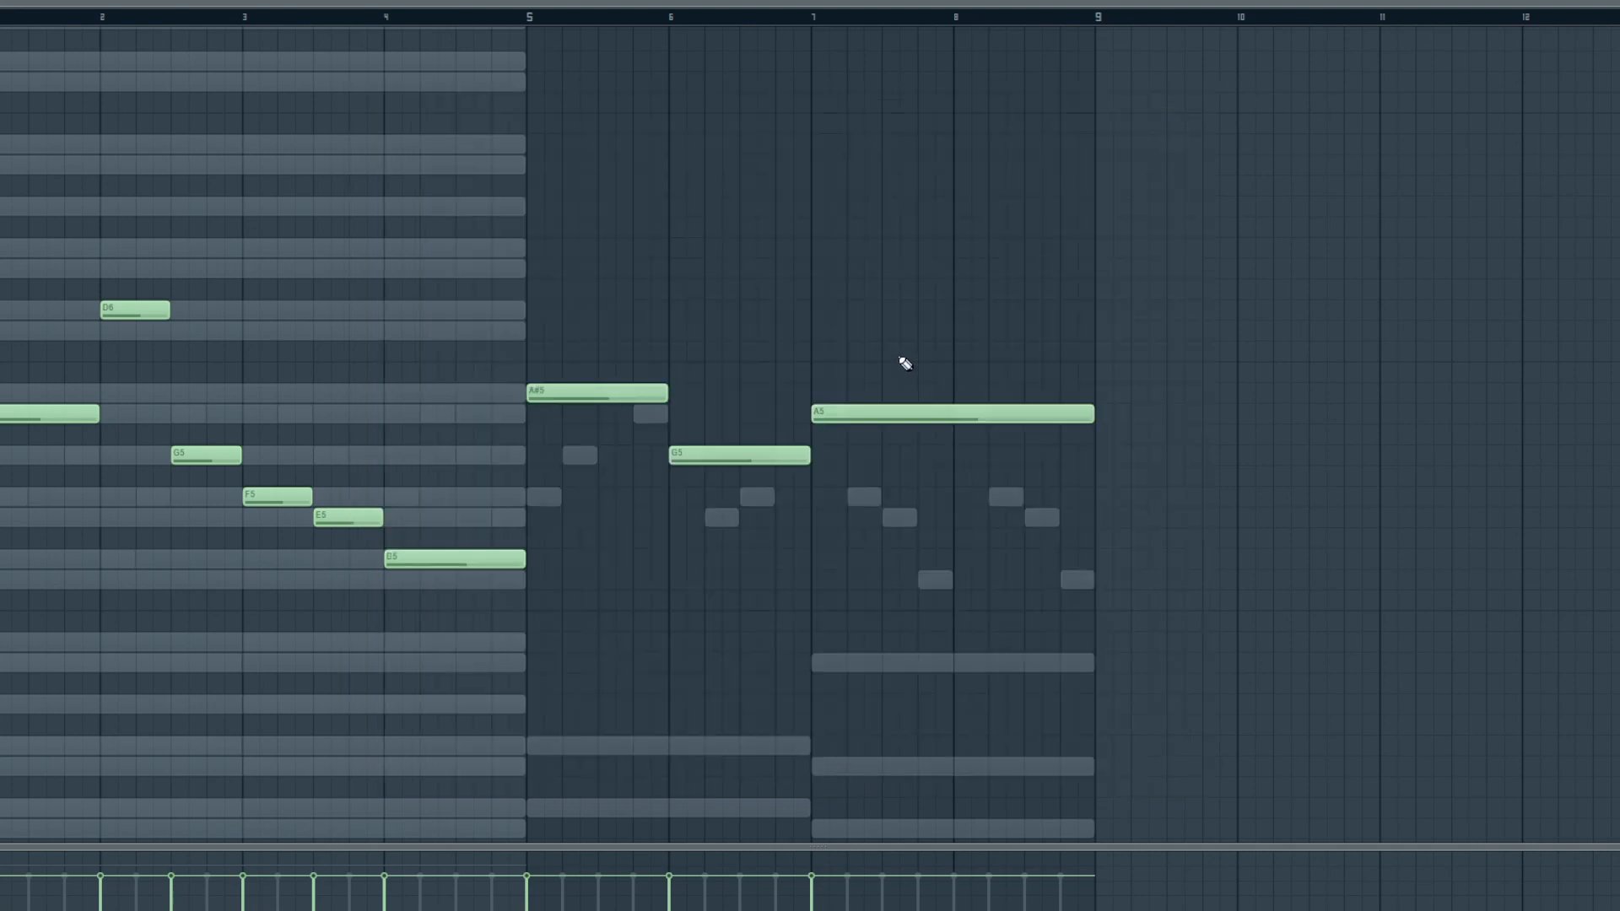
- Switch the piano roll to Serum #3 and place one-bar D4 notes in bars 1 and 2 and E4 notes in bars 3 and 4
click(200, 5)
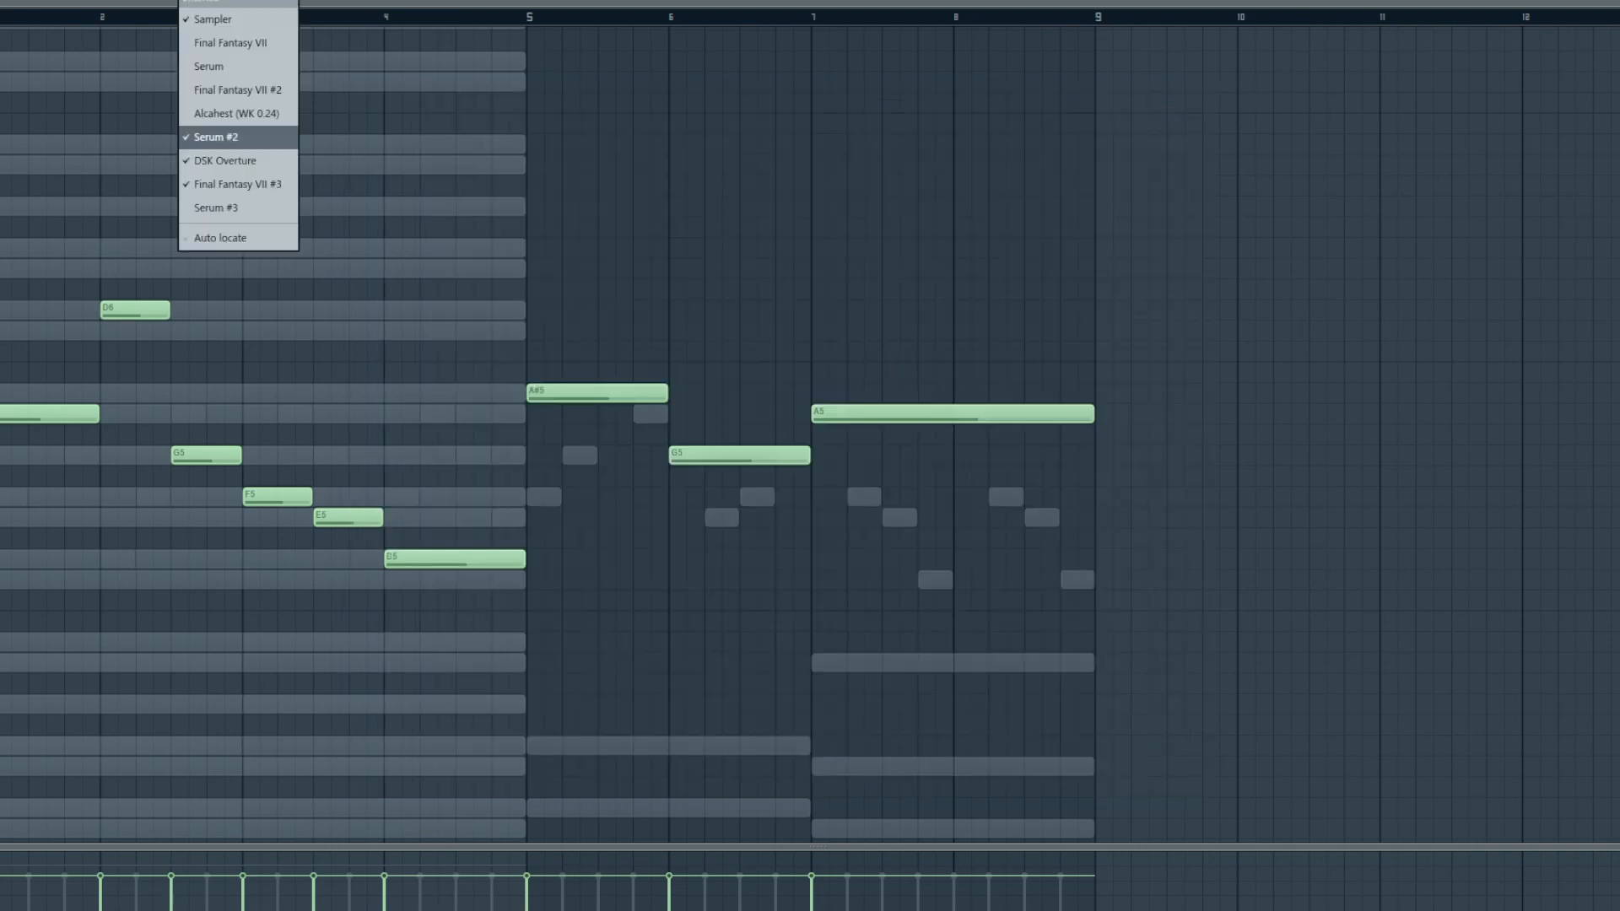
click(239, 217)
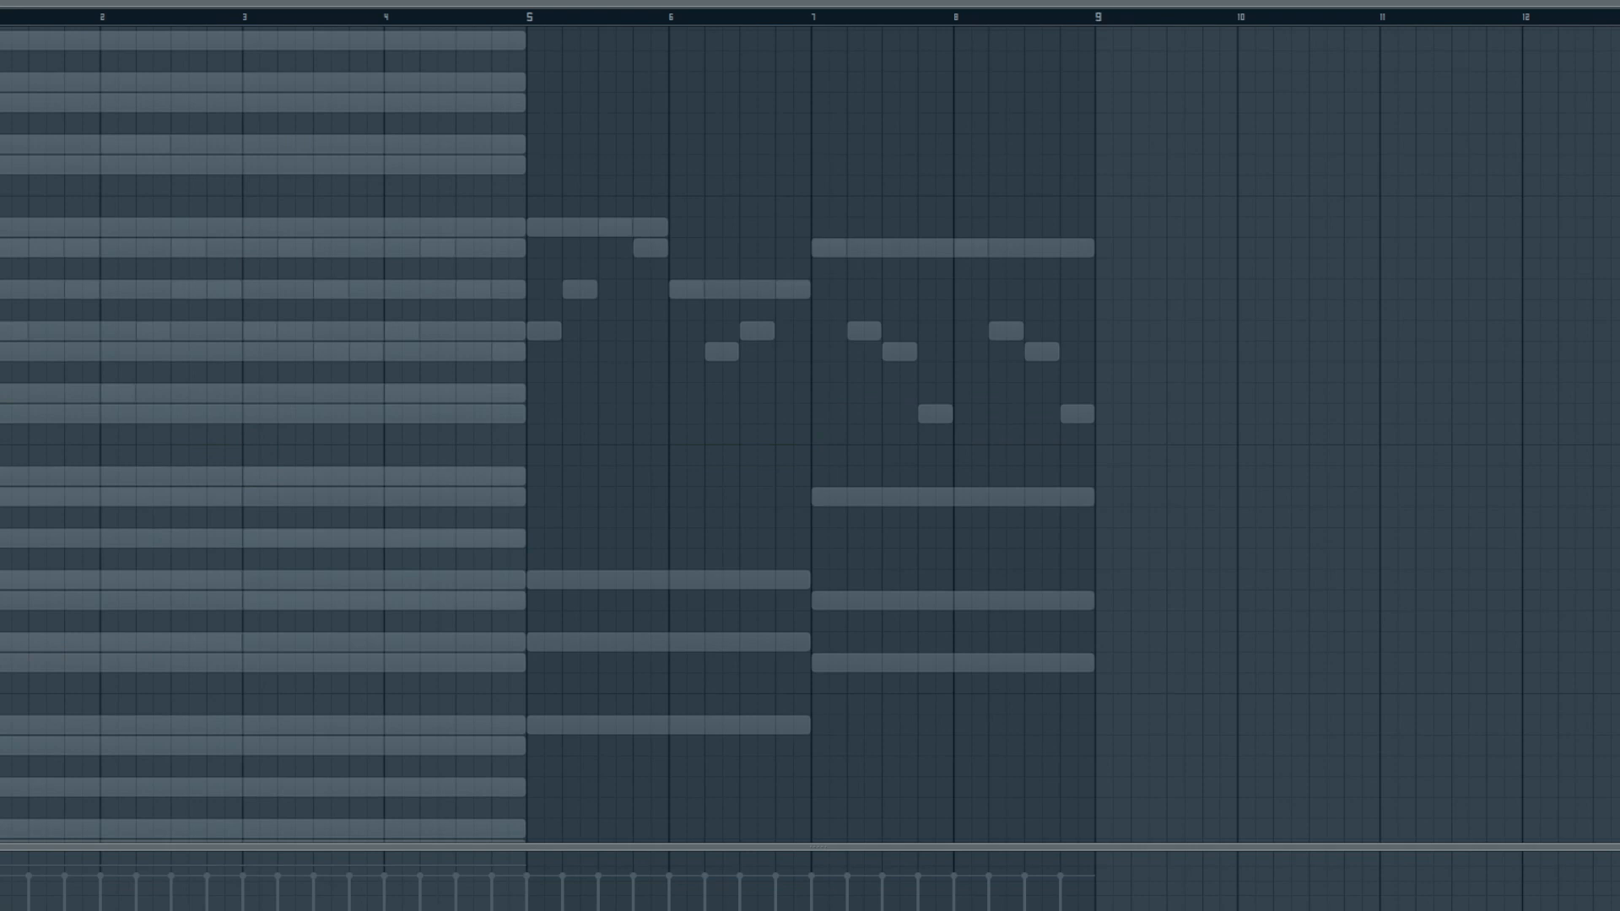
drag(1, 644, 105, 644)
key(space)
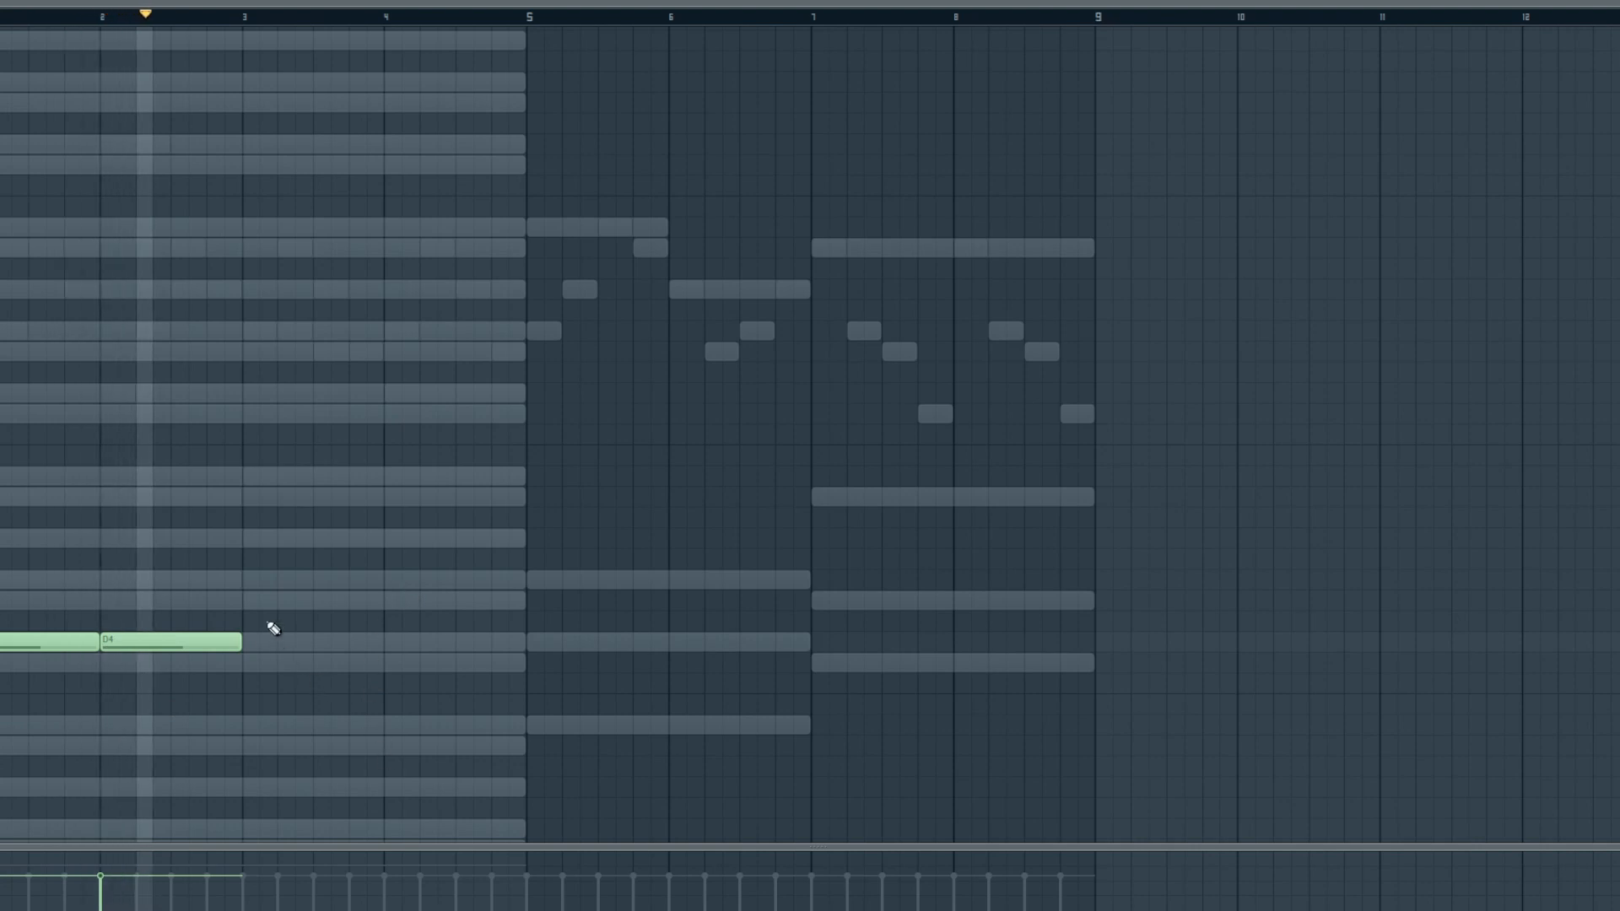
click(253, 601)
click(432, 600)
drag(431, 606, 423, 604)
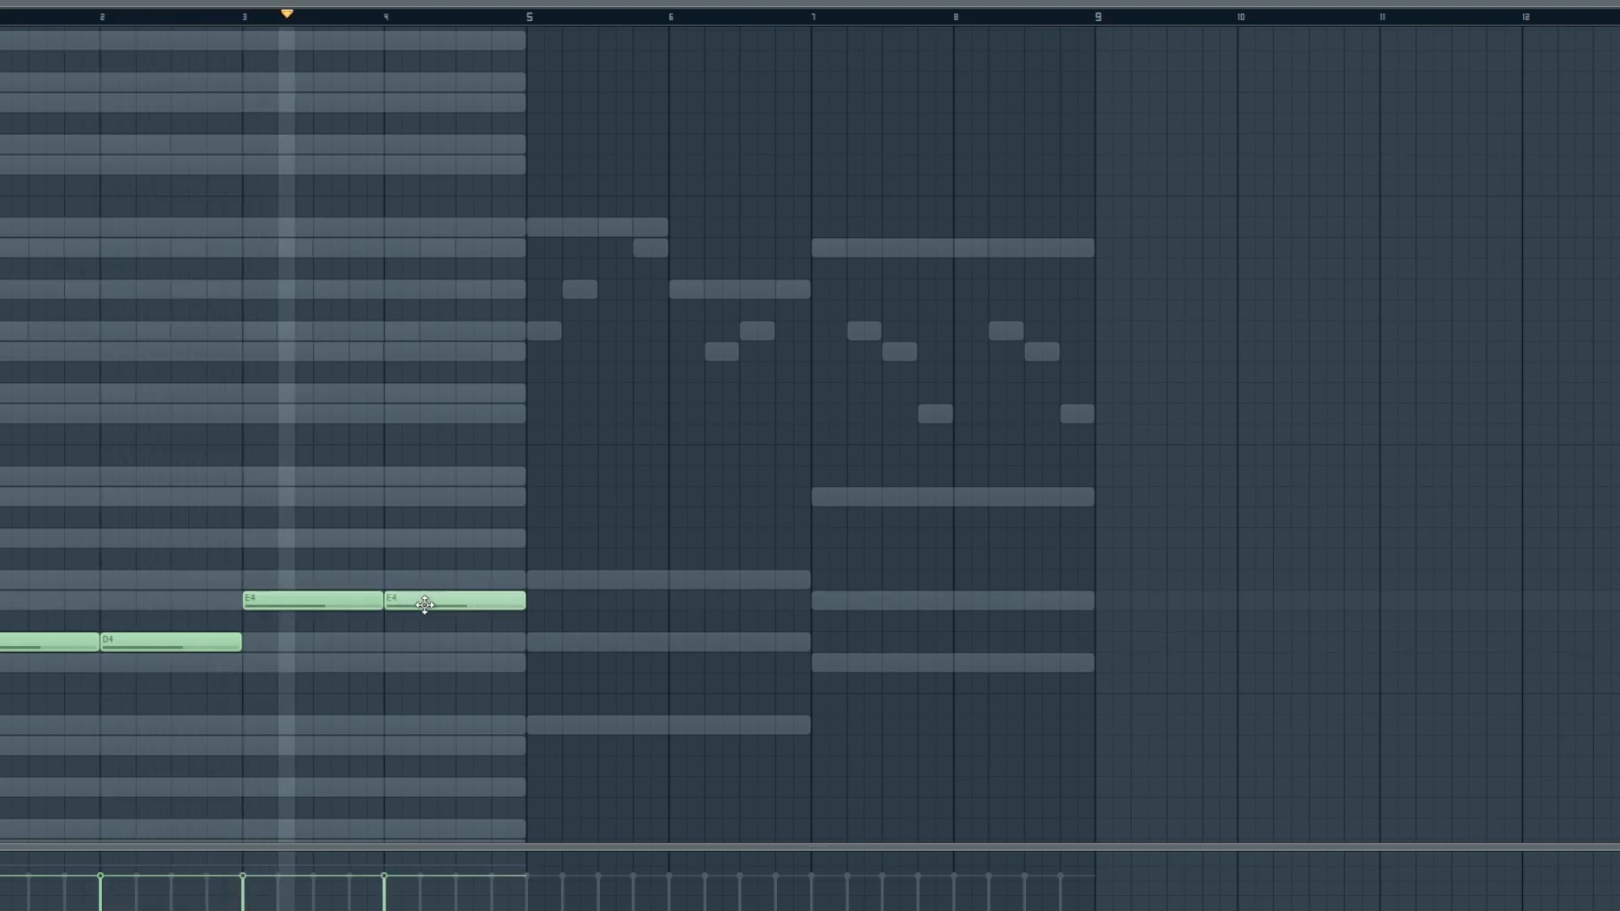
- Continue the Serum #3 line with one-bar notes: F4 in bar 5, A#3 in bar 6, C#4 in bar 7 and A4 in bar 8
click(544, 581)
click(680, 579)
right_click(726, 584)
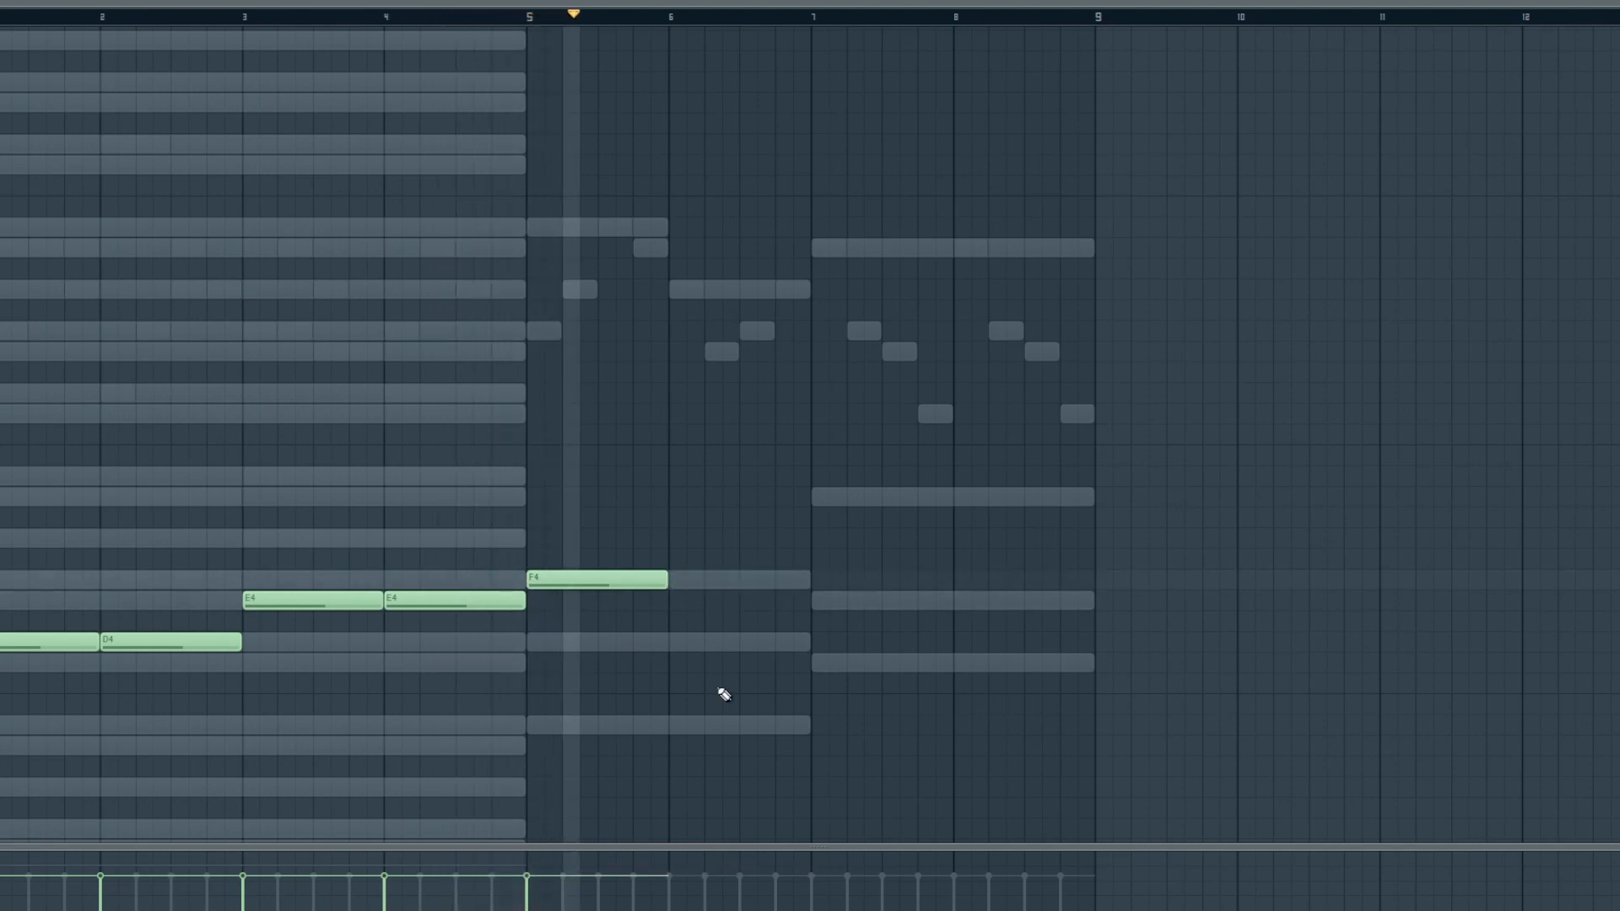
click(706, 725)
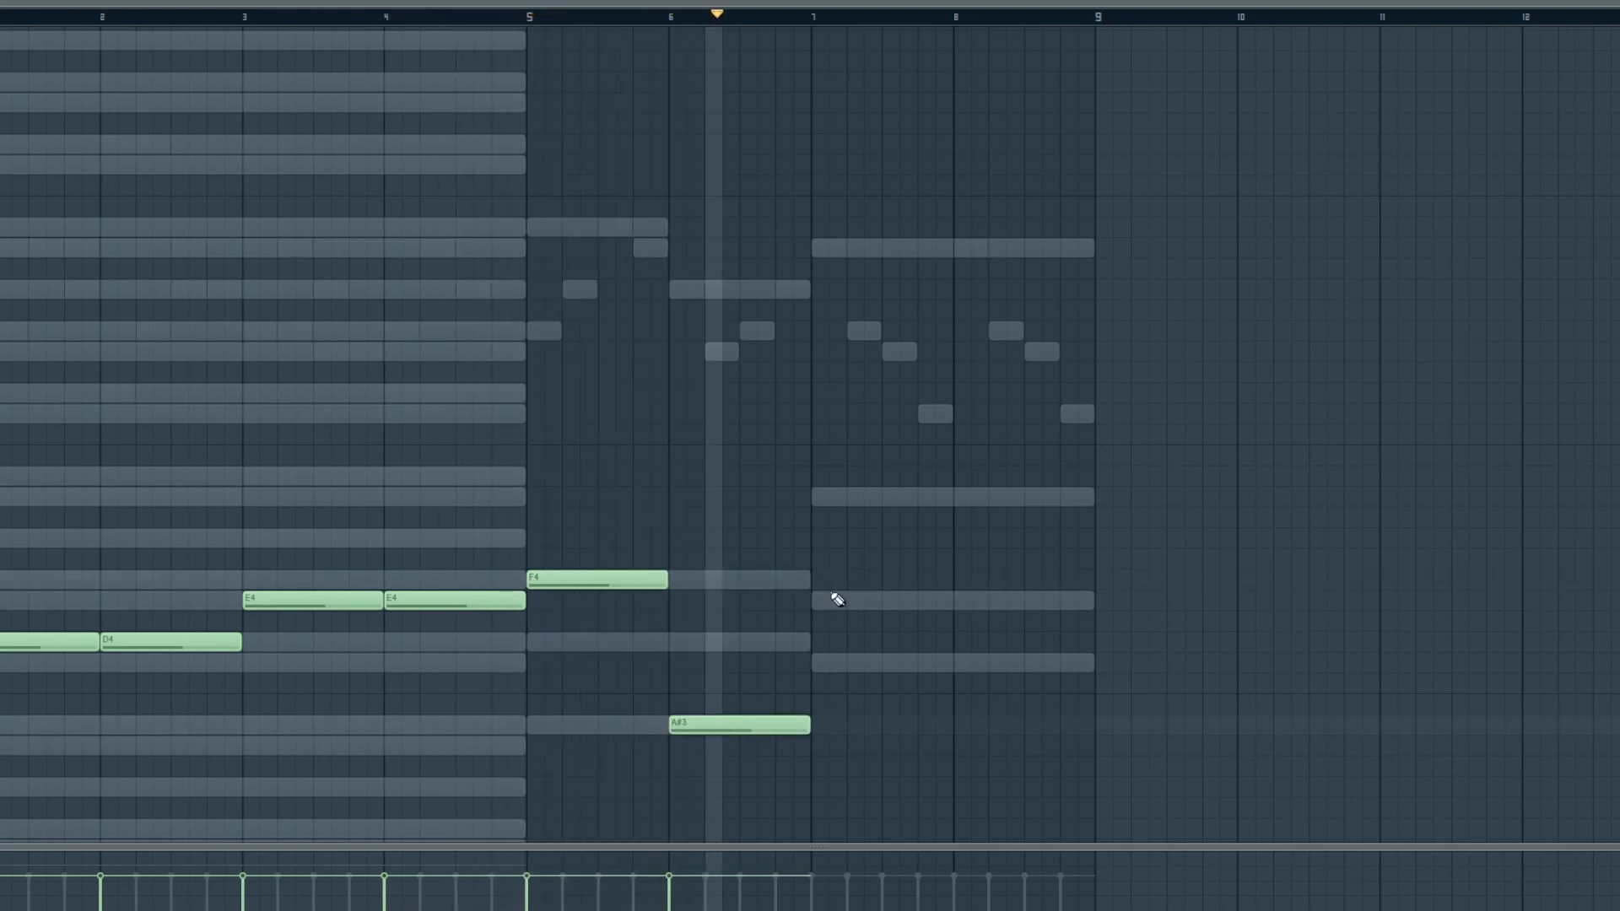
click(827, 664)
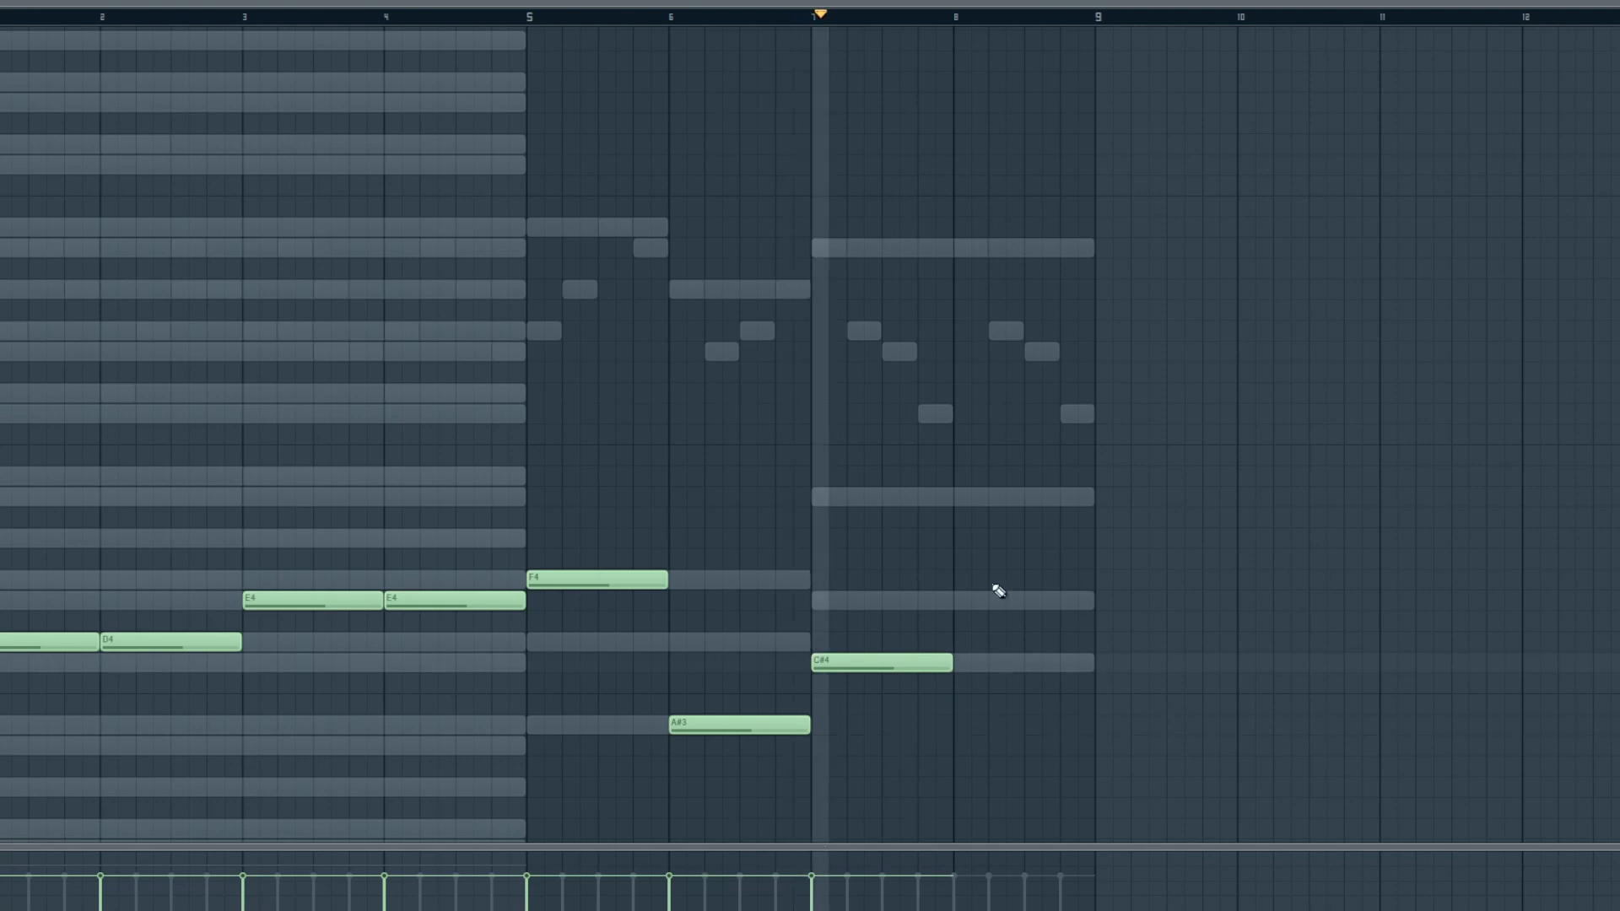
click(966, 498)
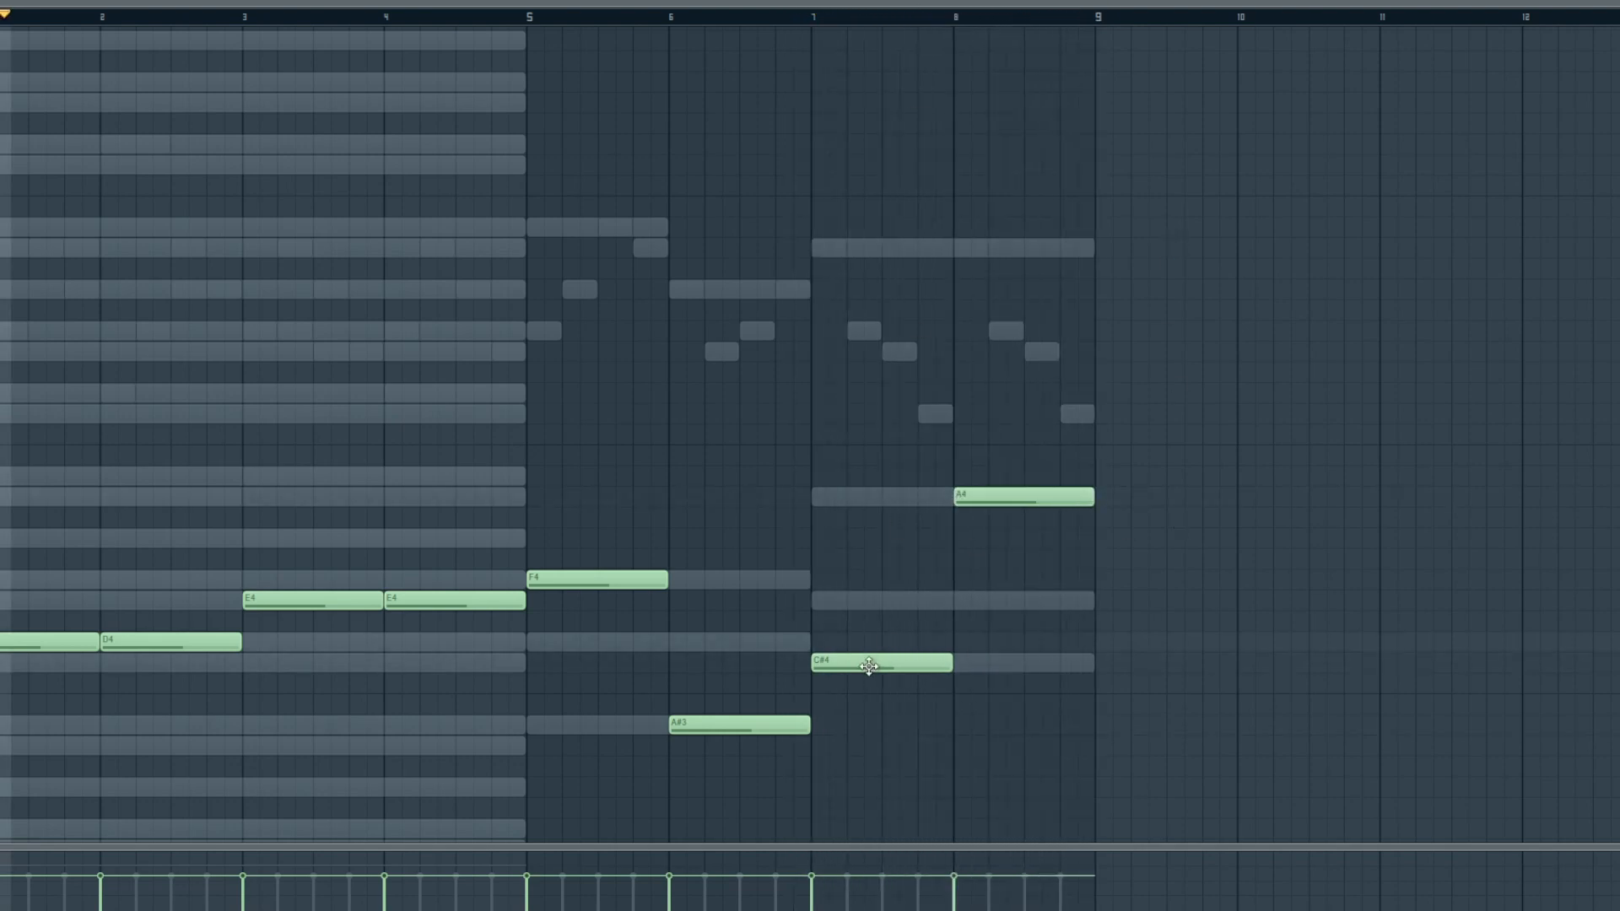
- Raise the bar 7 note of Serum #3 to E4 and try out a higher G5 note in bar 6
drag(868, 666, 869, 587)
drag(748, 744, 734, 712)
click(675, 292)
right_click(721, 295)
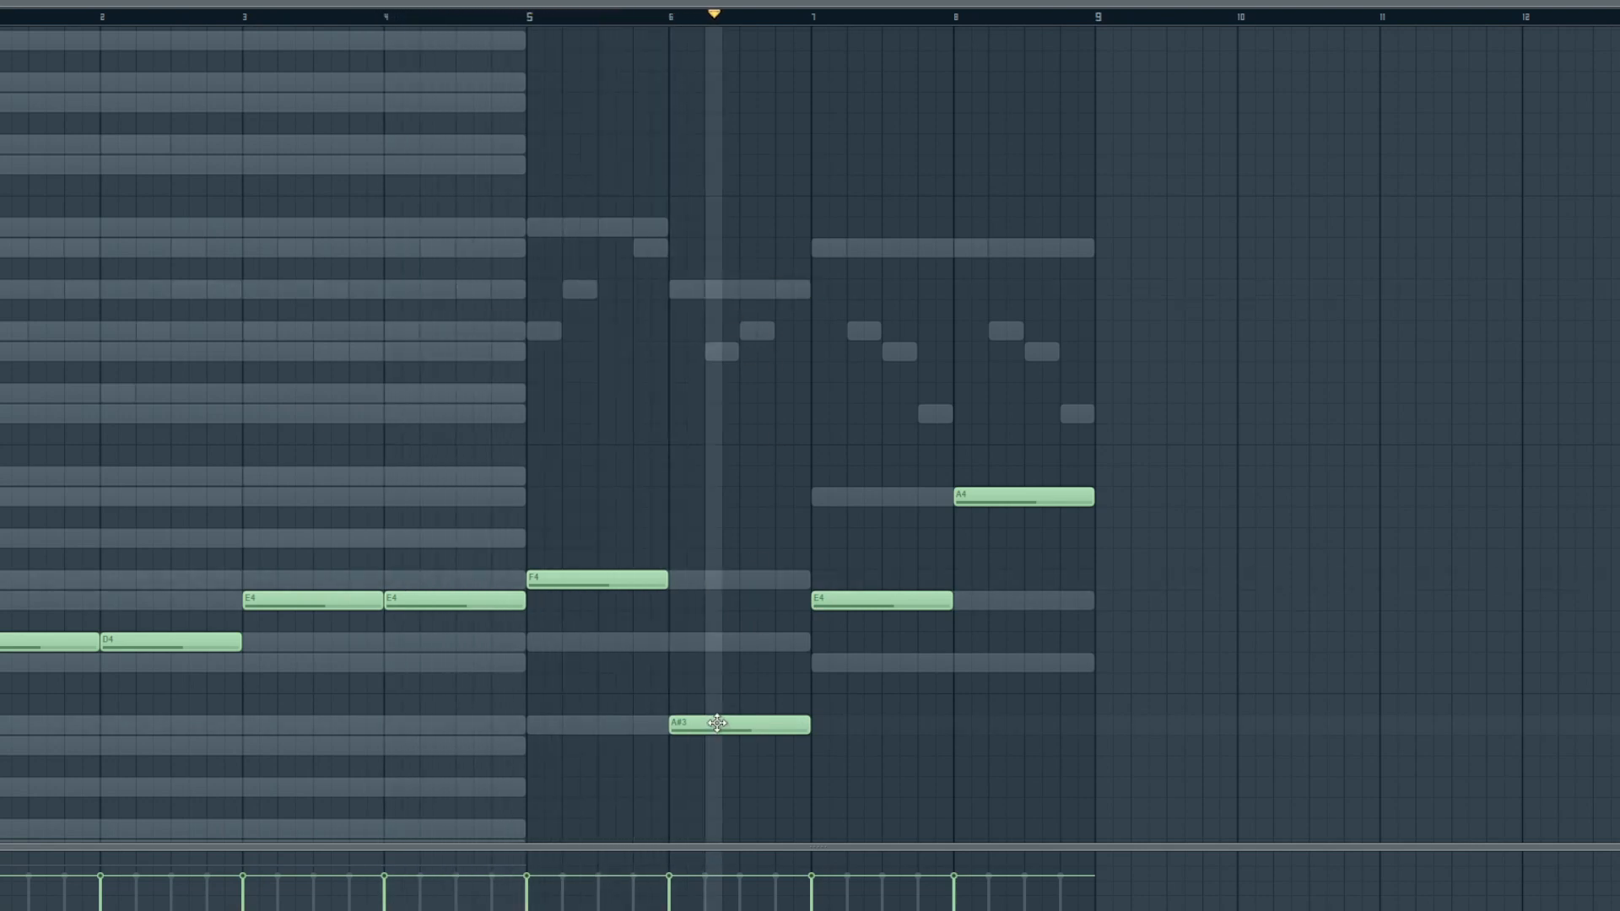
- Route Serum #3 to mixer insert 8 and add Ravage Lite to it with 11% drive
key(F9)
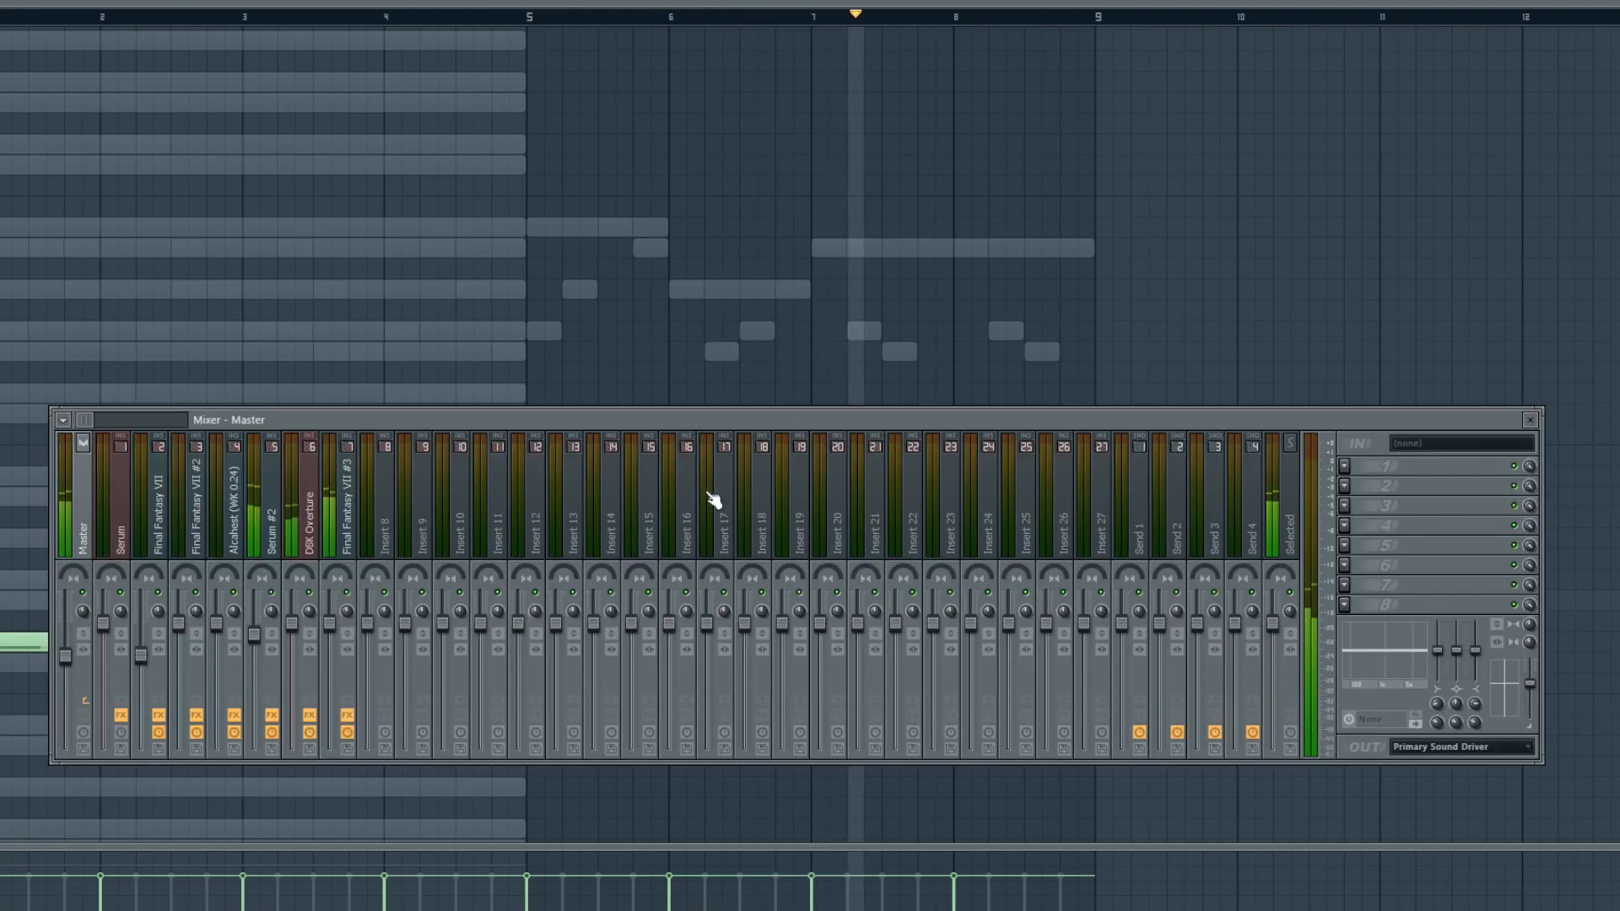
right_click(387, 507)
click(488, 520)
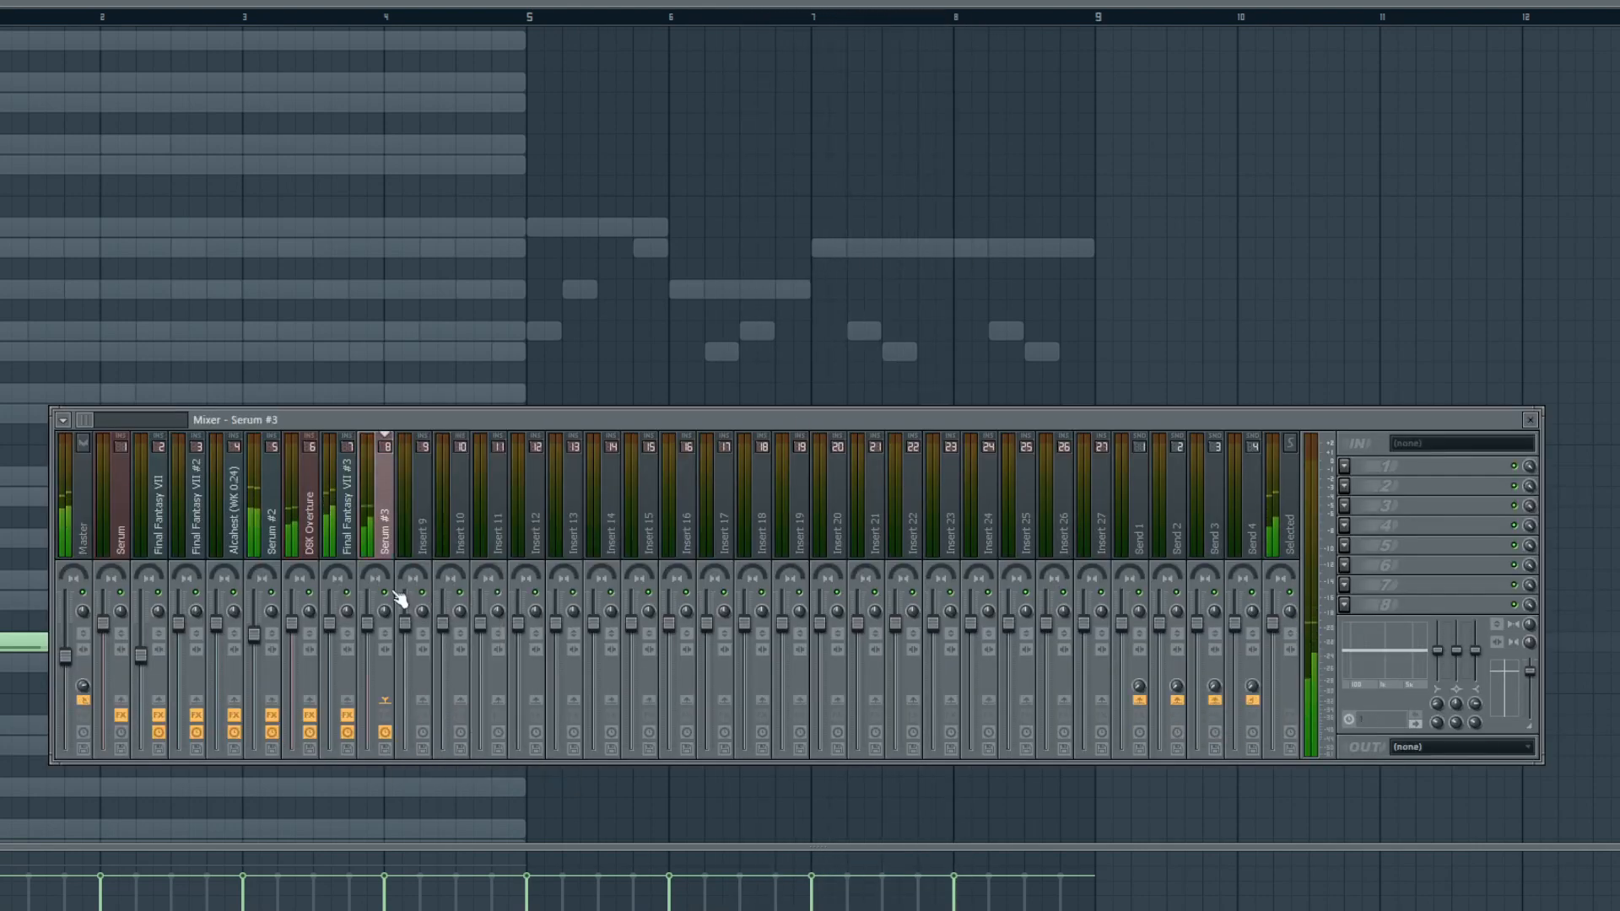
click(1344, 466)
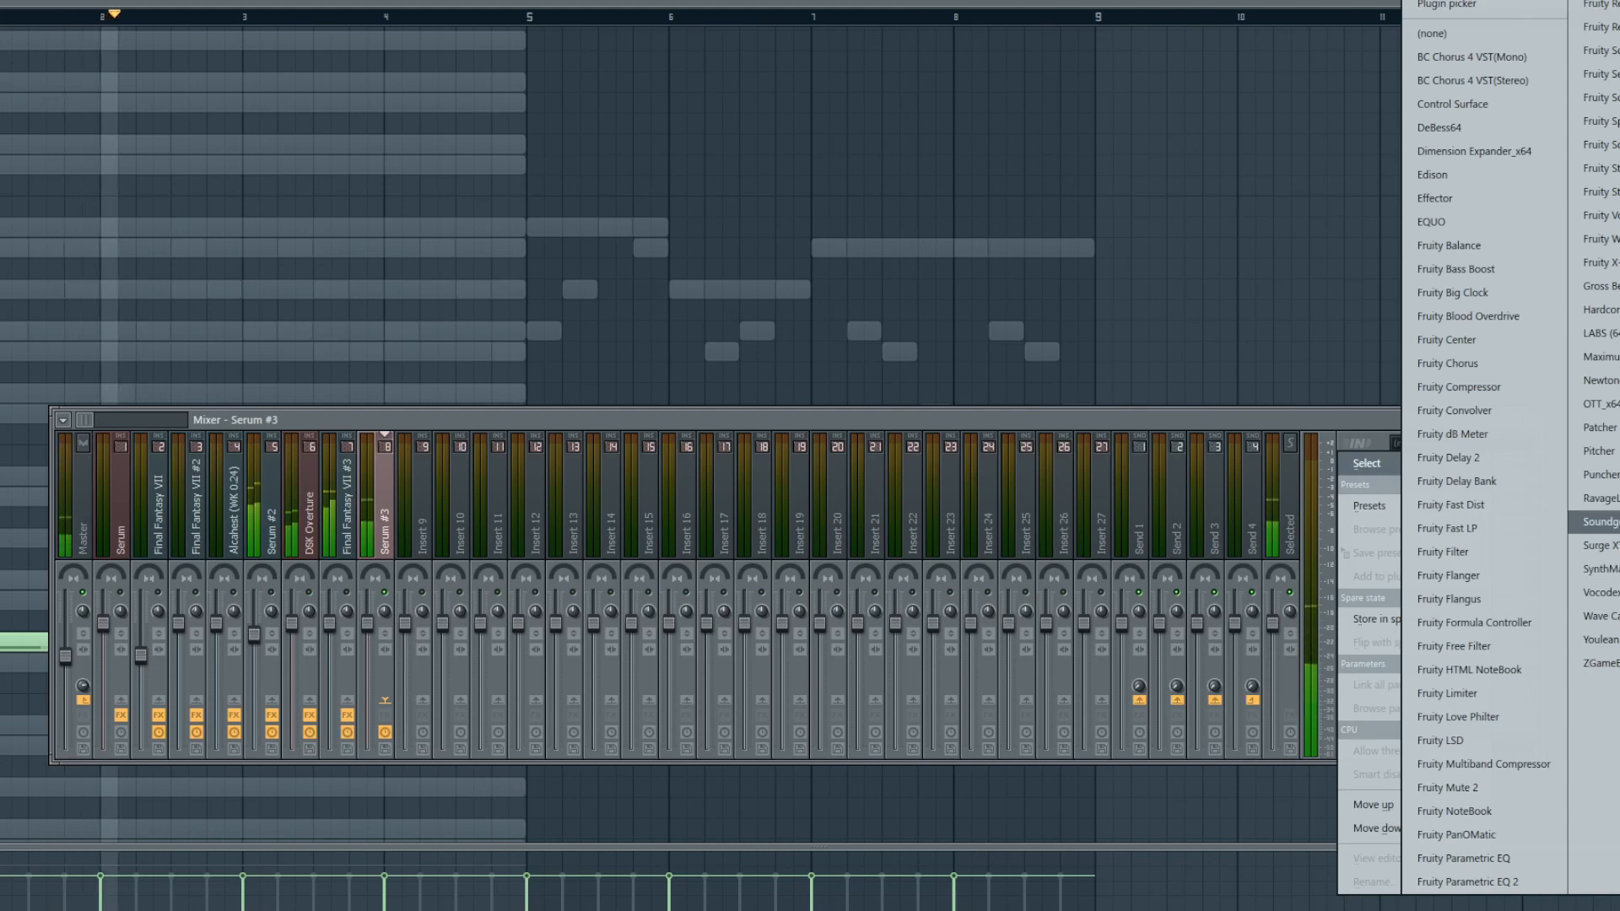
click(1599, 498)
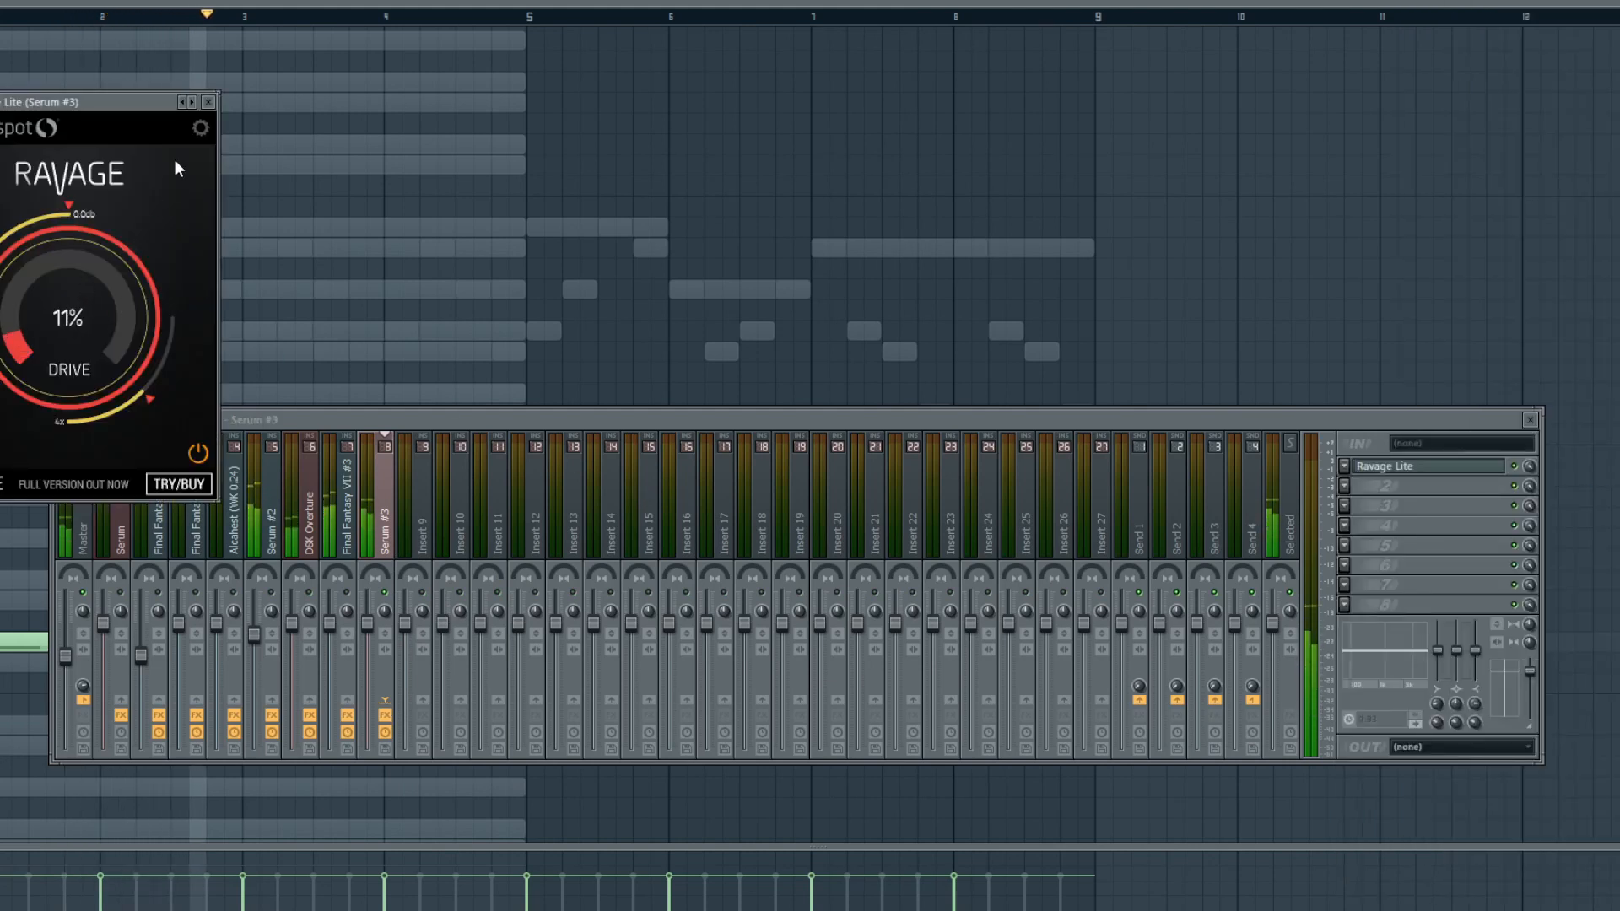
click(209, 101)
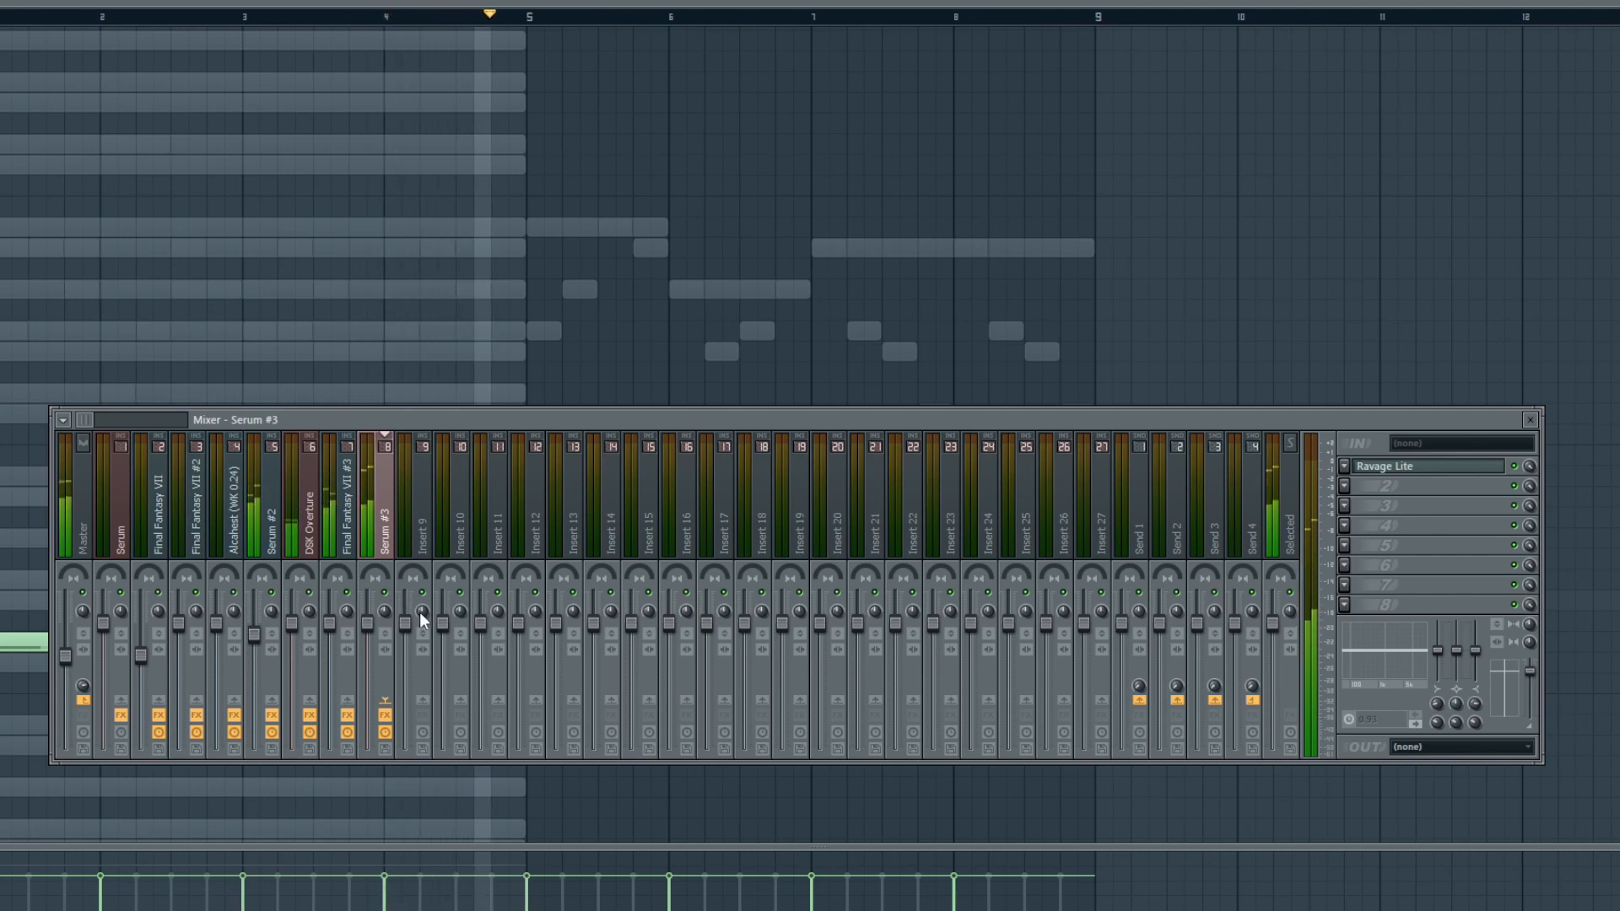
- Add Fruity Parametric EQ 2 to the Serum #3 mixer track and cut its highs with a low-pass on band 7
click(1453, 487)
click(1468, 882)
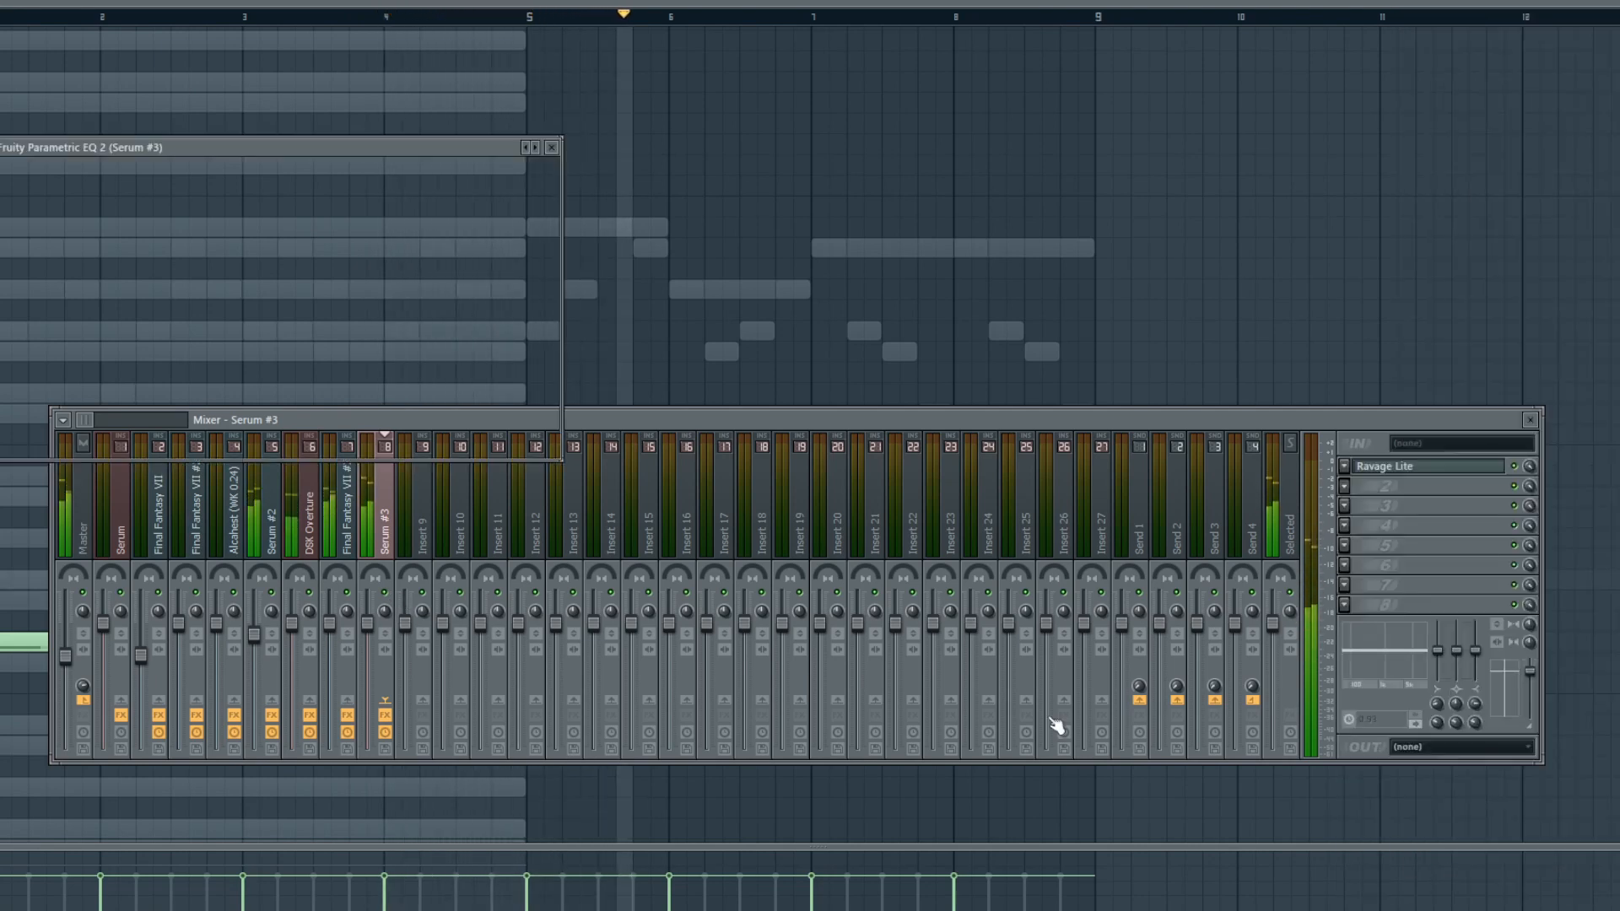
mouse_move(530, 192)
mouse_down()
mouse_move(530, 223)
mouse_move(530, 189)
mouse_up()
drag(289, 298, 271, 298)
click(552, 148)
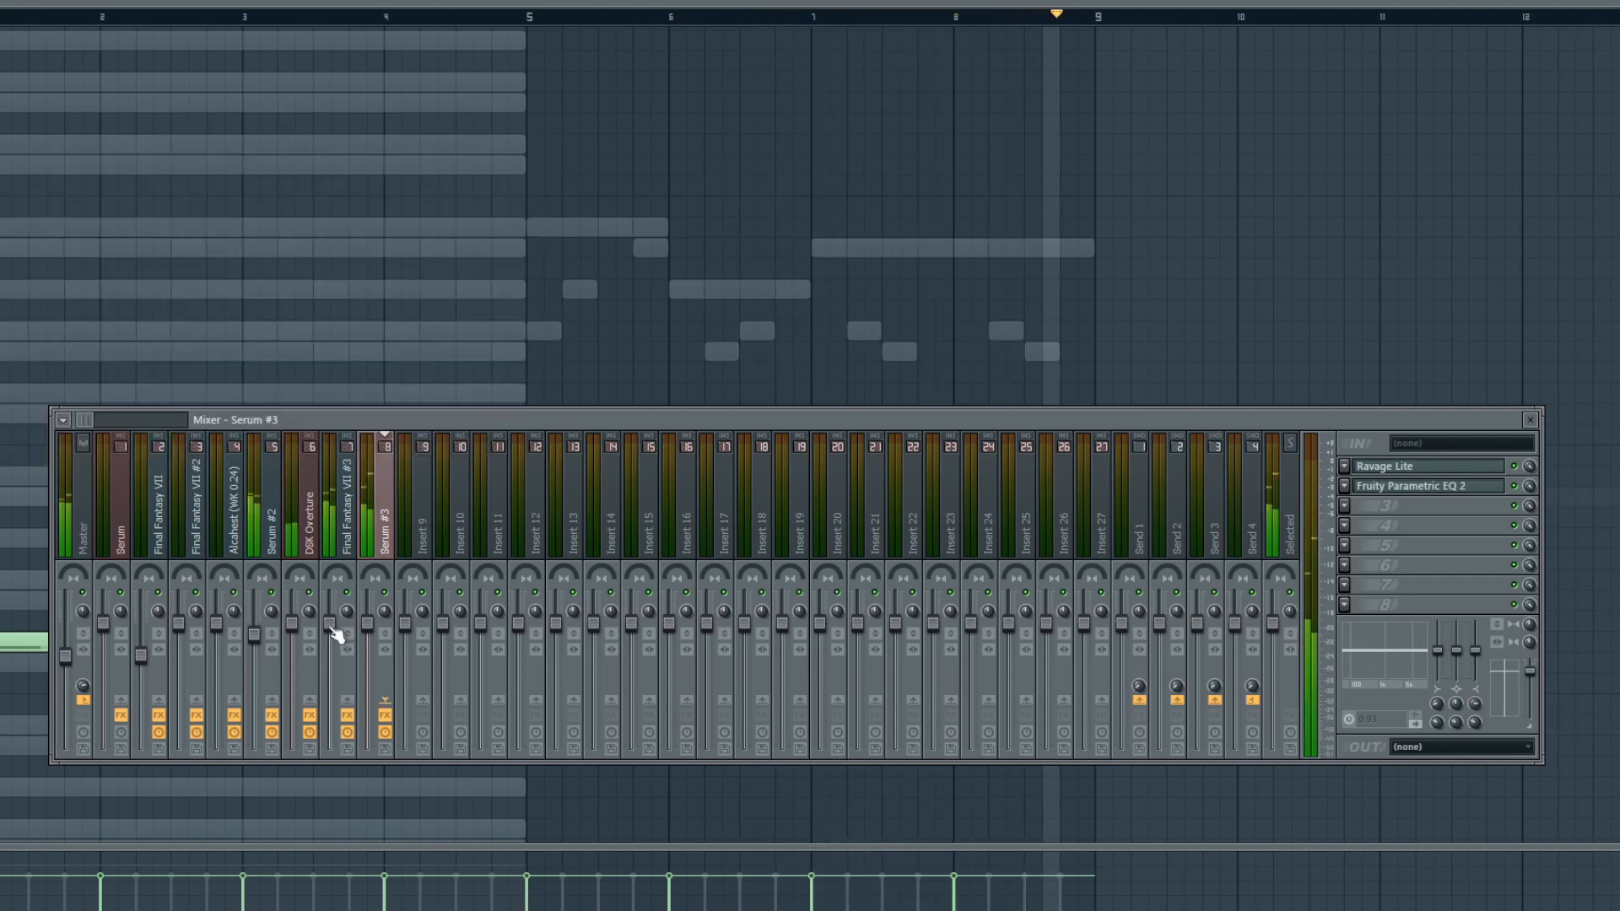
- Add a second Ravage Lite to the DSK Overture mixer track with the drive at 15%
click(309, 533)
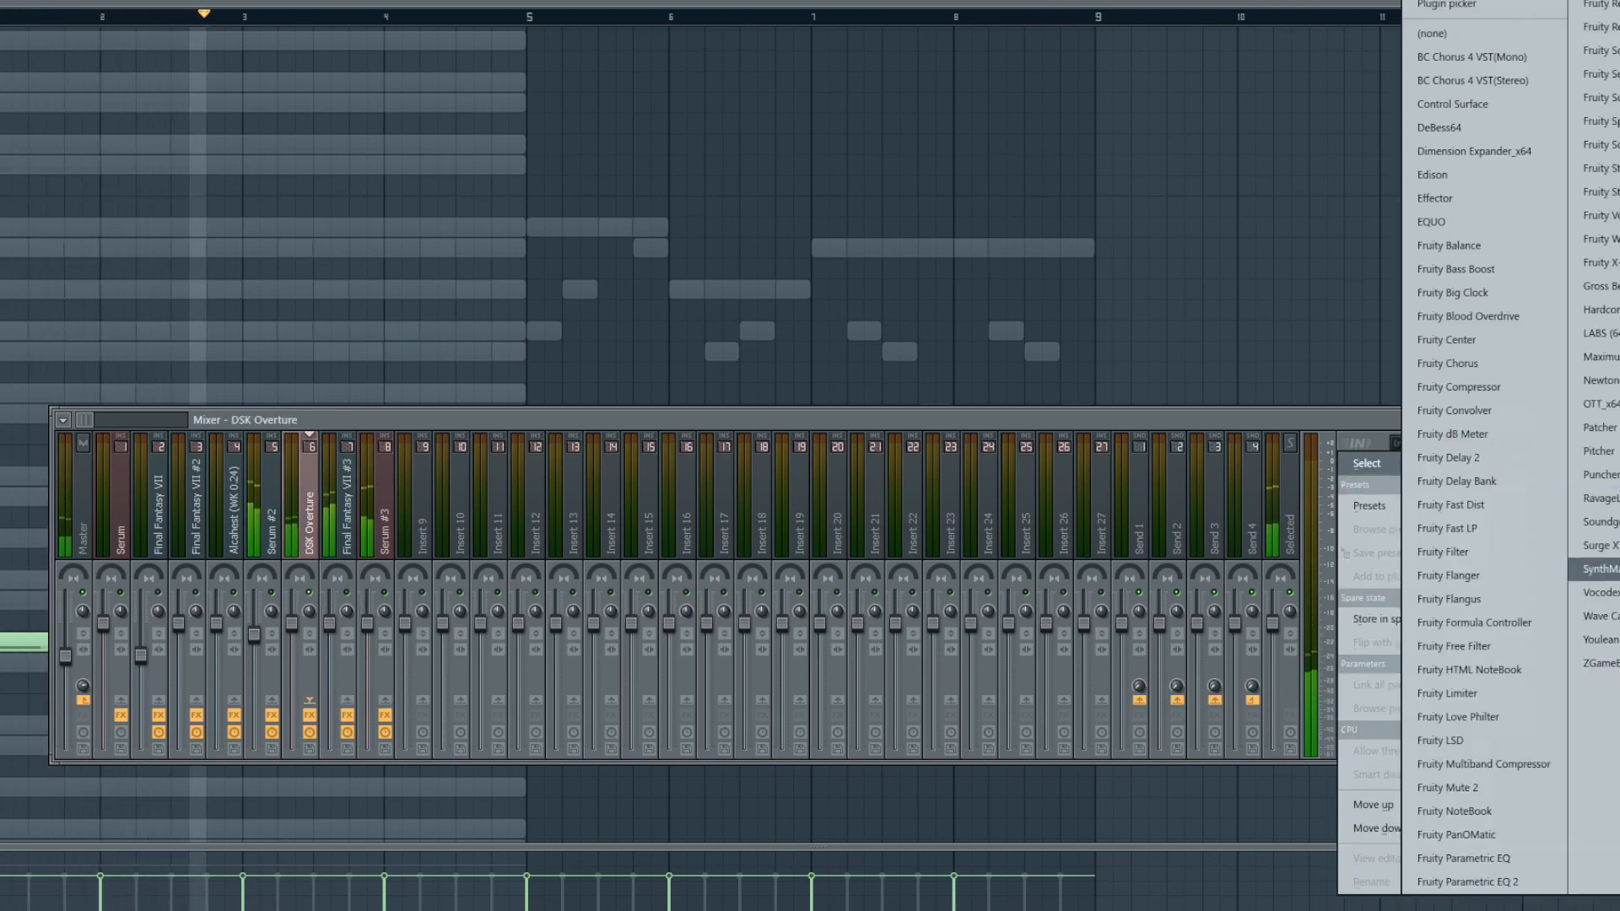
click(1601, 499)
scroll(91, 341, up, 3)
scroll(91, 341, down, 1)
scroll(93, 331, up, 1)
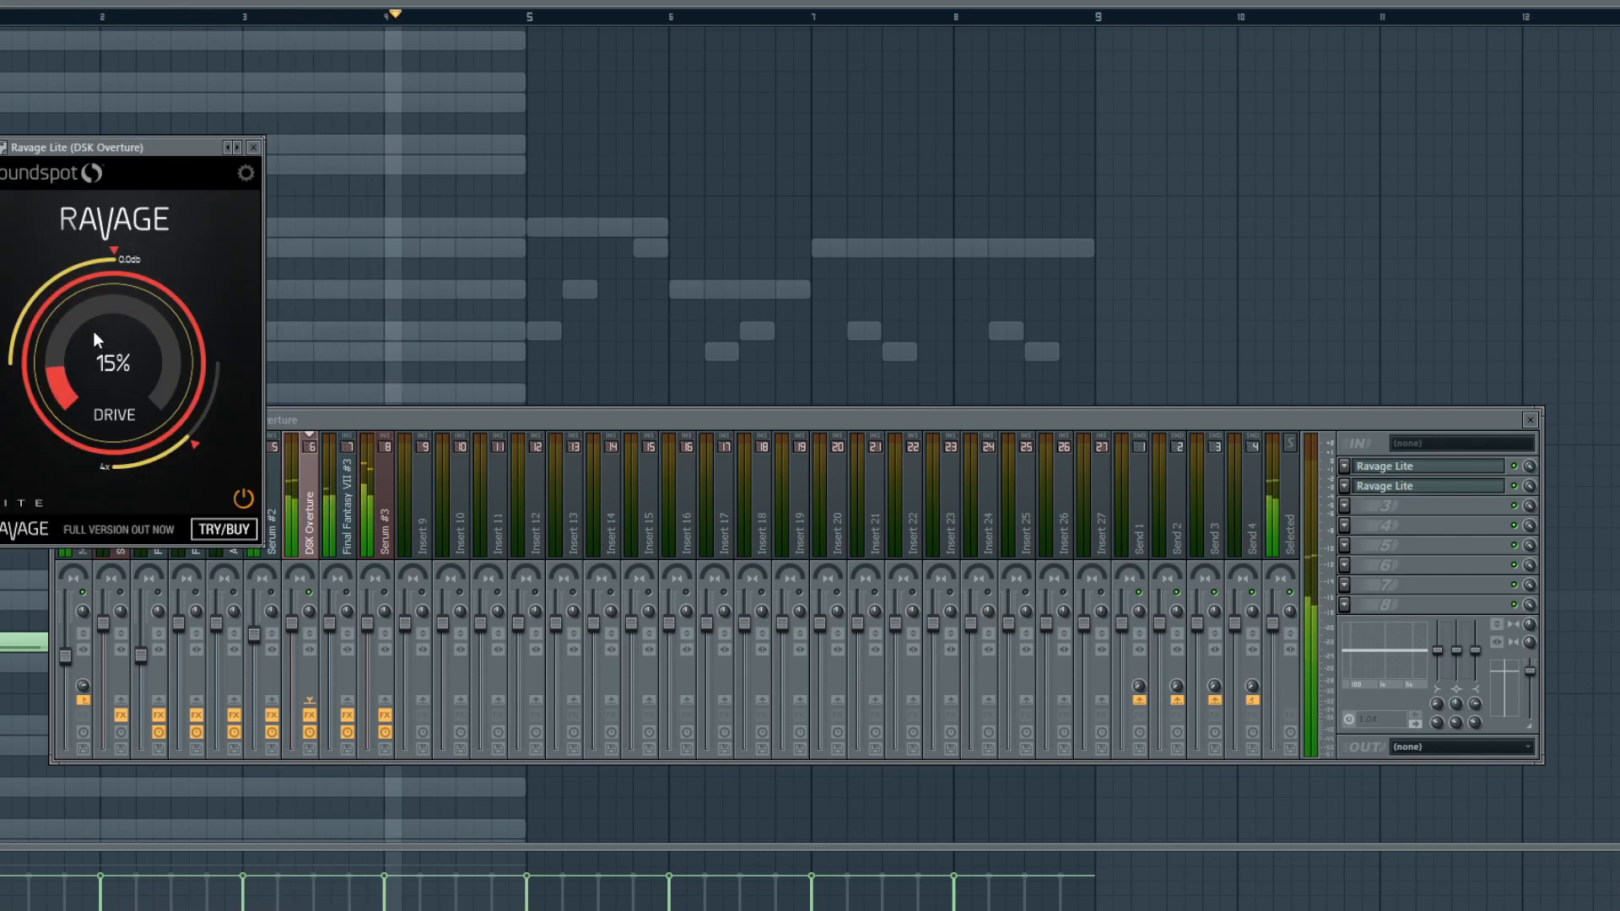
click(253, 147)
- Add Fruity Parametric EQ 2 to the DSK Overture track and cut its highs with a steep low-pass on band 7
click(1347, 502)
mouse_move(1367, 463)
click(1506, 886)
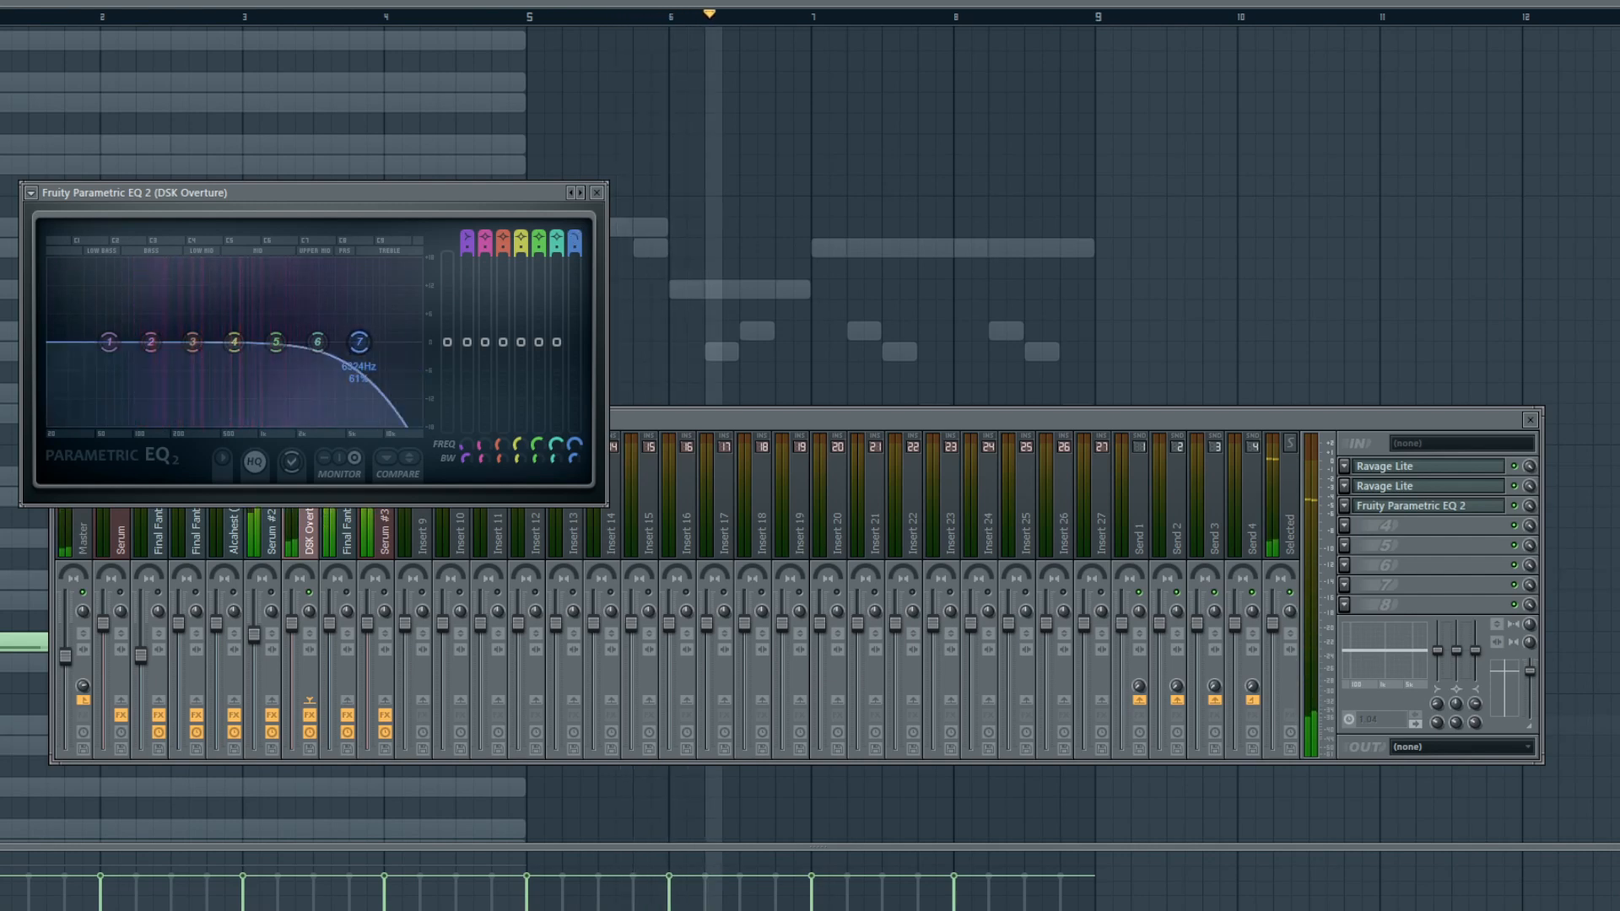
drag(361, 349, 325, 351)
click(597, 192)
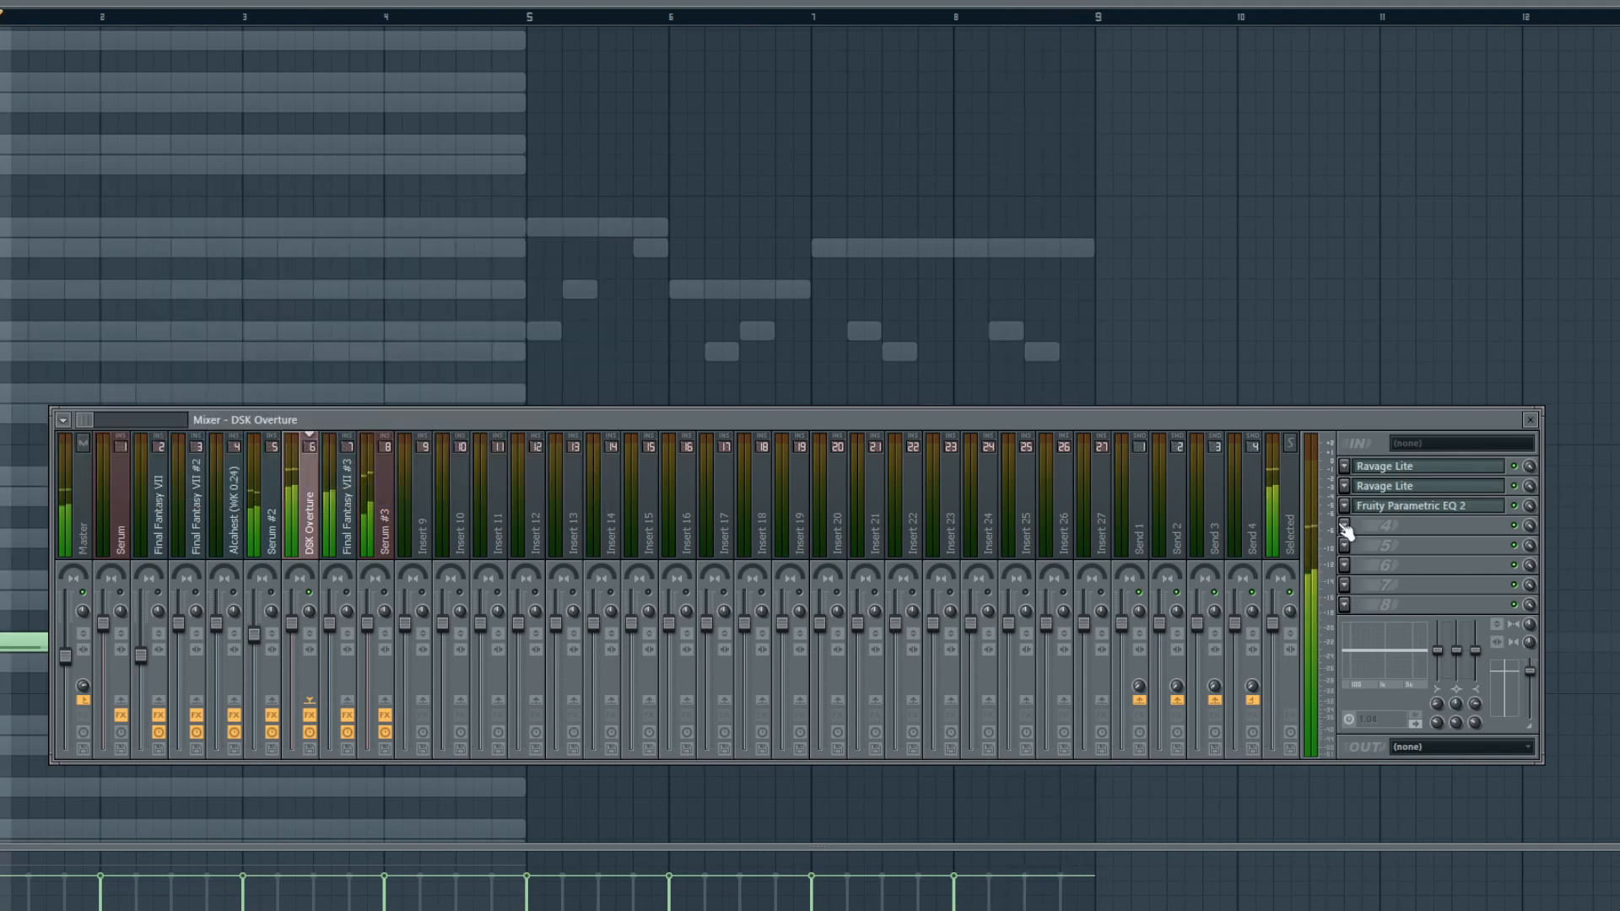
- Add Fruity Reeverb 2 to the DSK Overture track after the EQ and stop playback
click(1344, 465)
click(1596, 34)
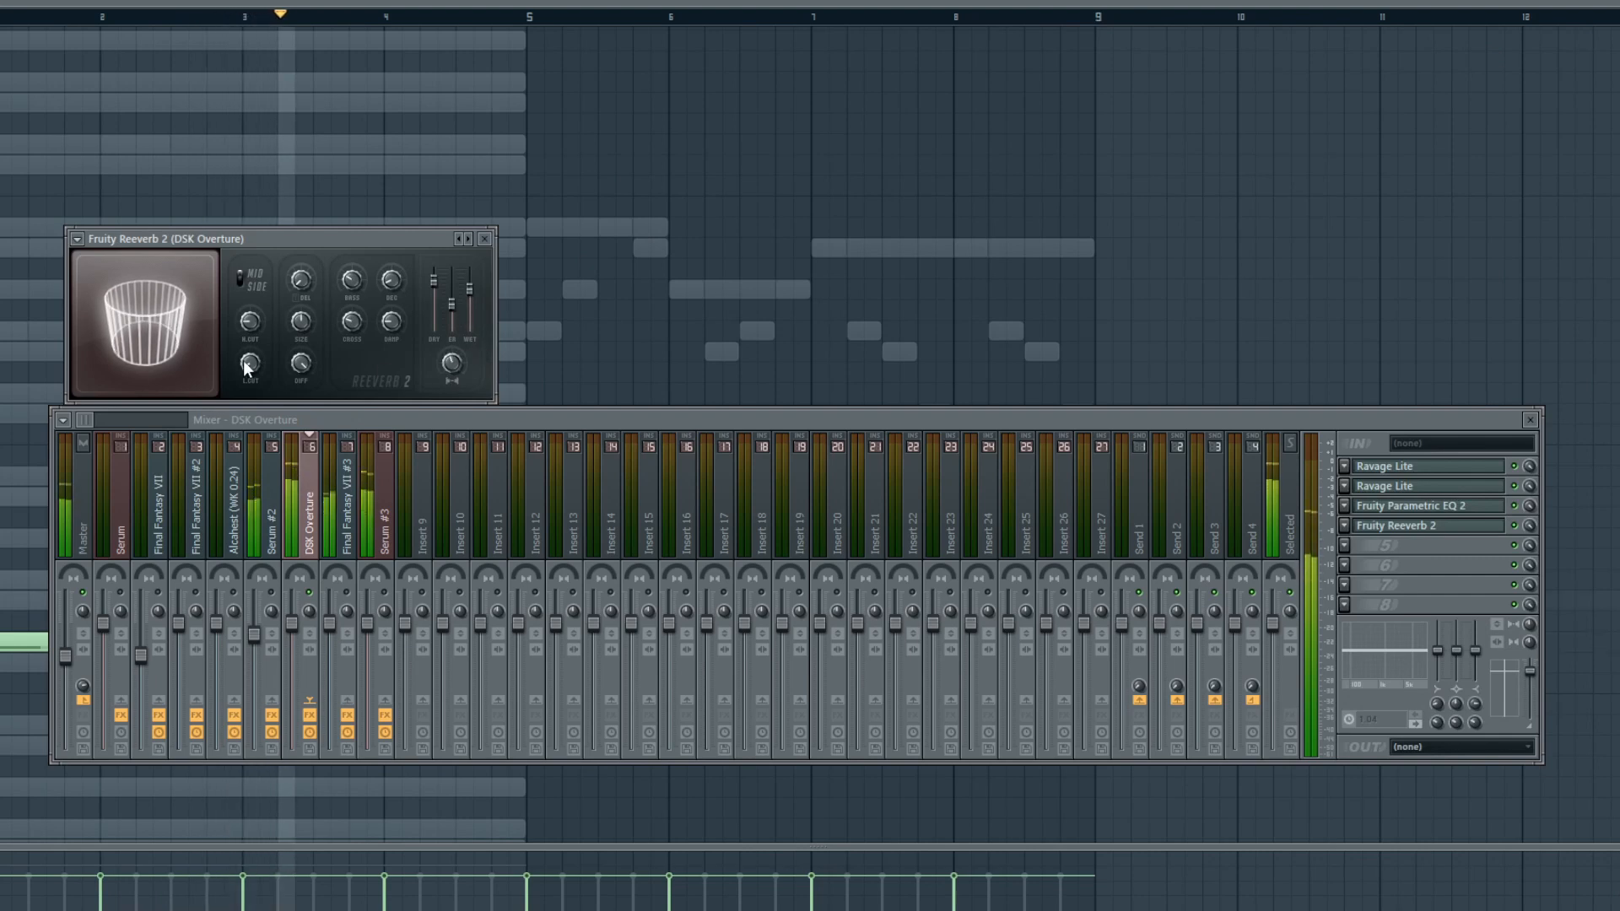
click(484, 239)
key(space)
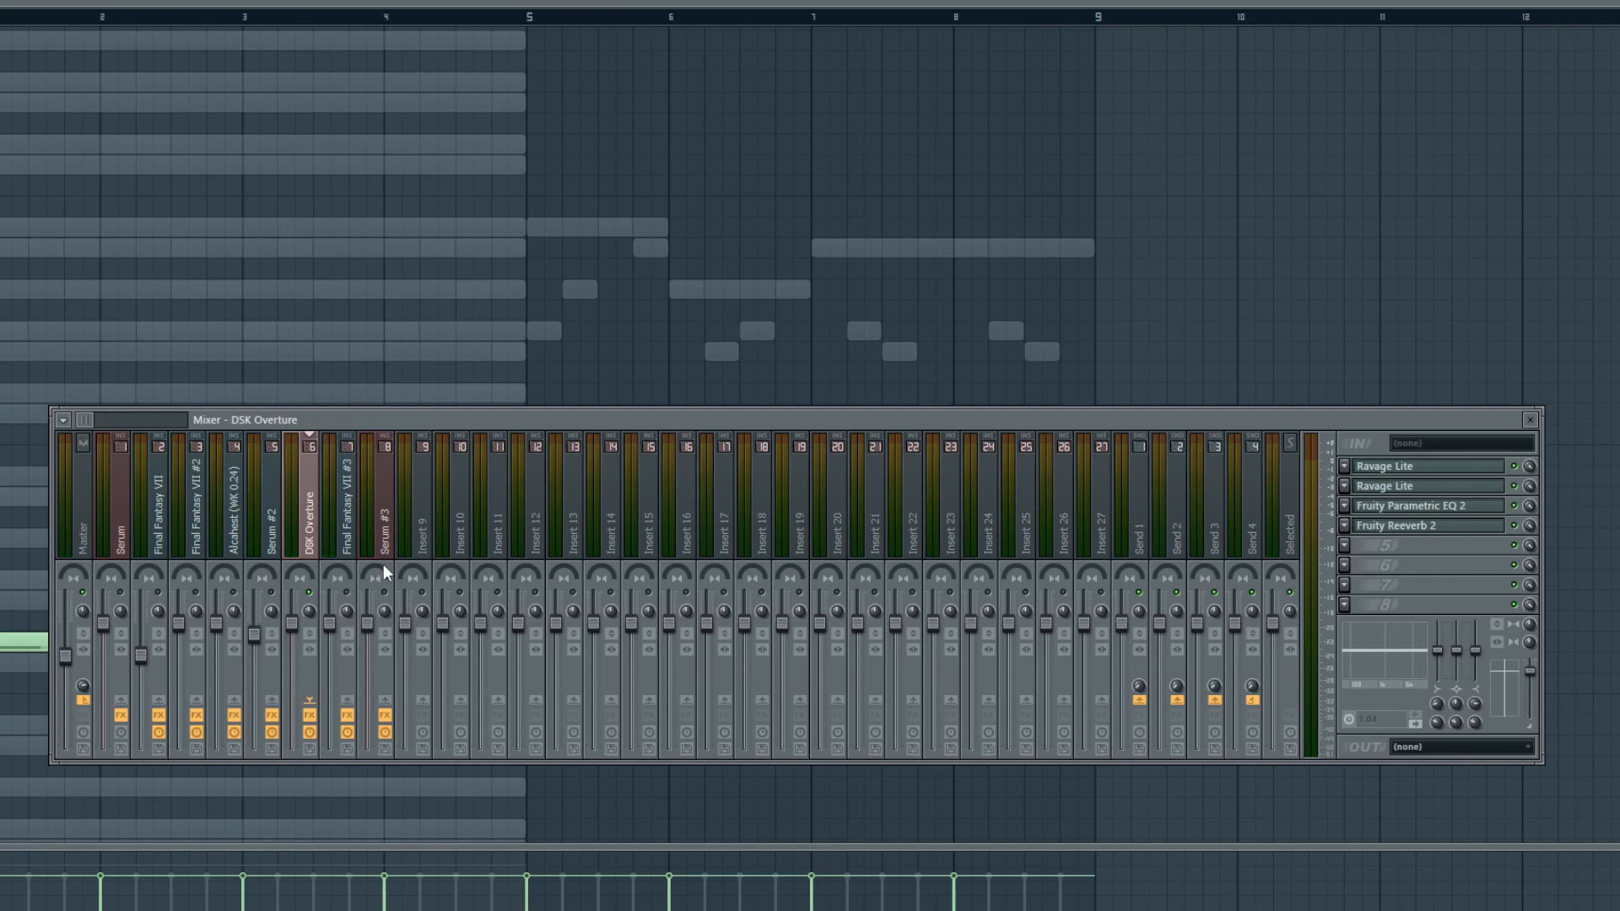
- Cut the lows of DSK Overture during playback with a steep high-pass on band 1 of its Parametric EQ 2
click(1452, 508)
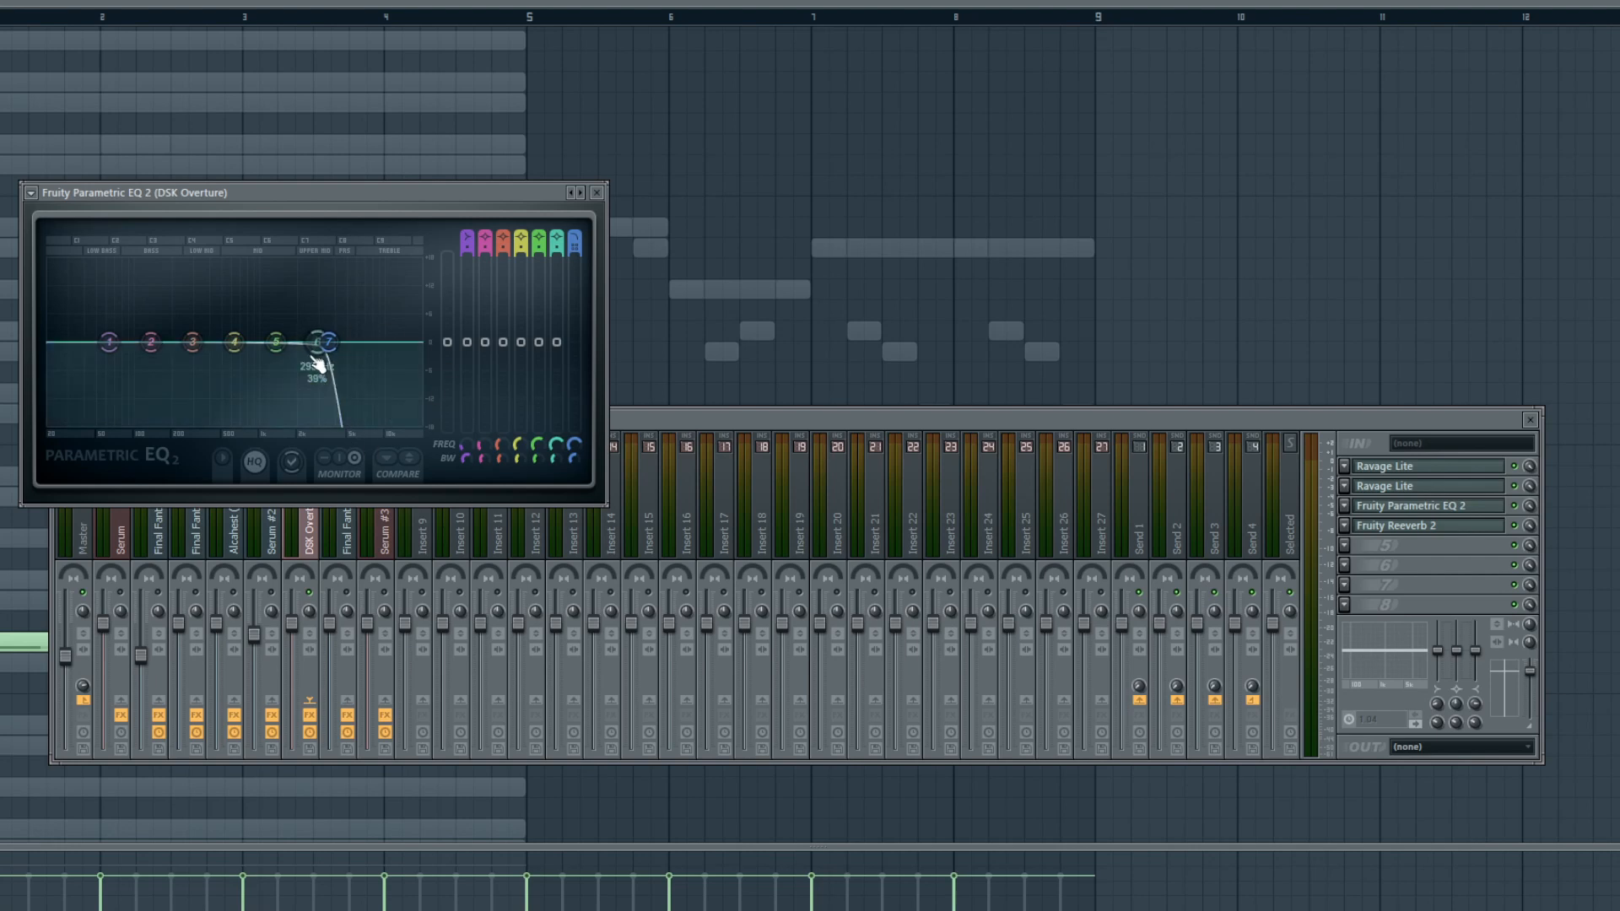
key(space)
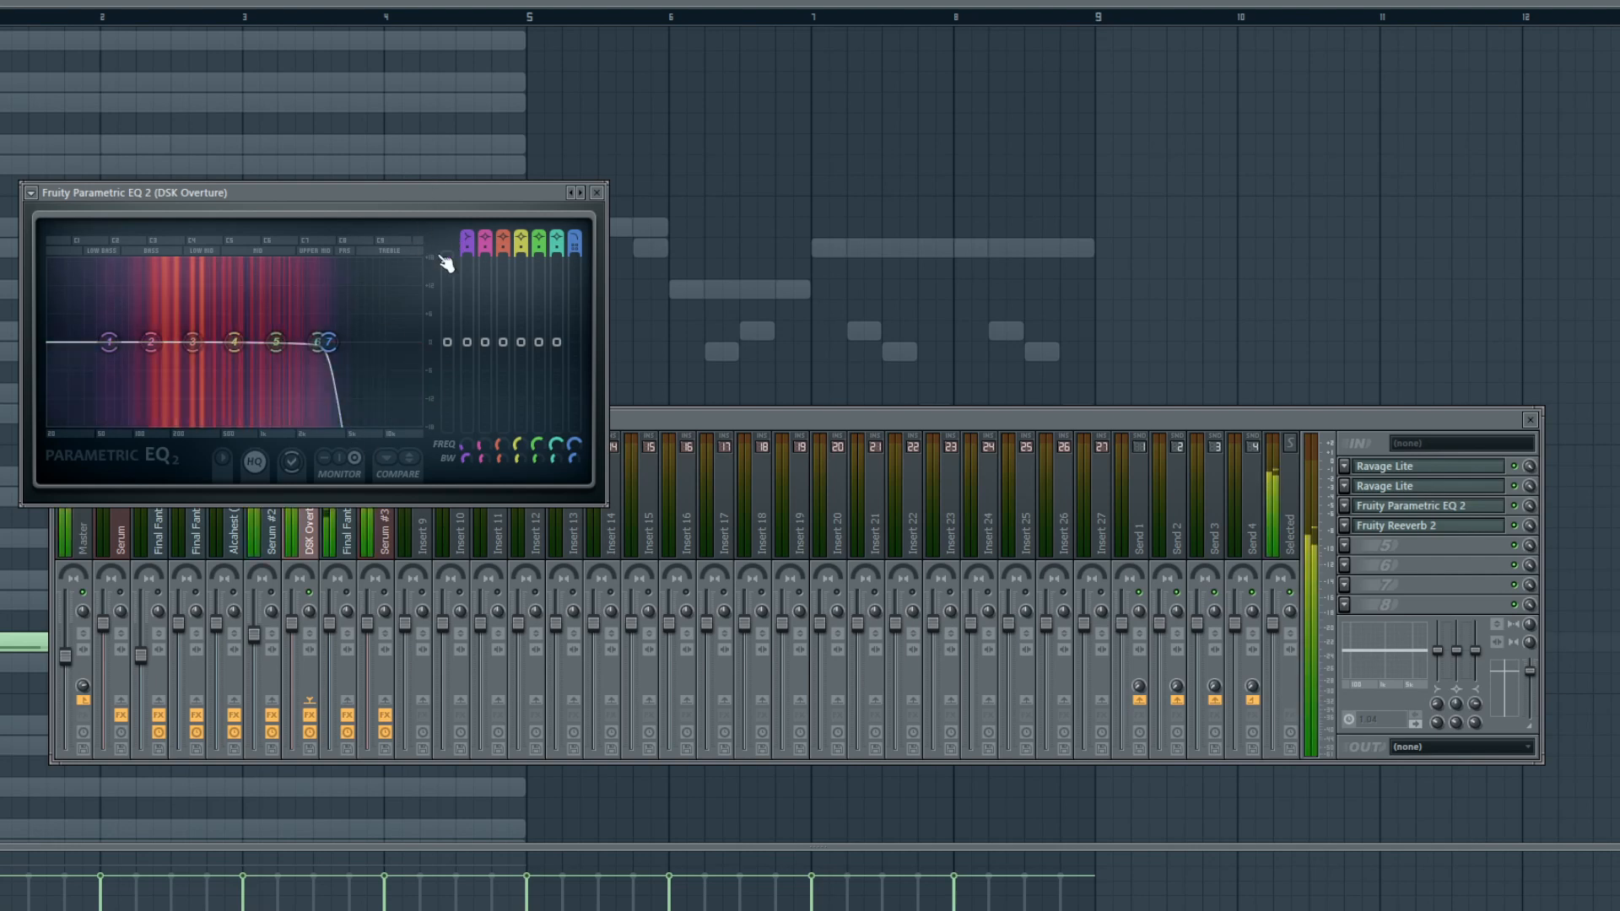
scroll(467, 243, down, 1)
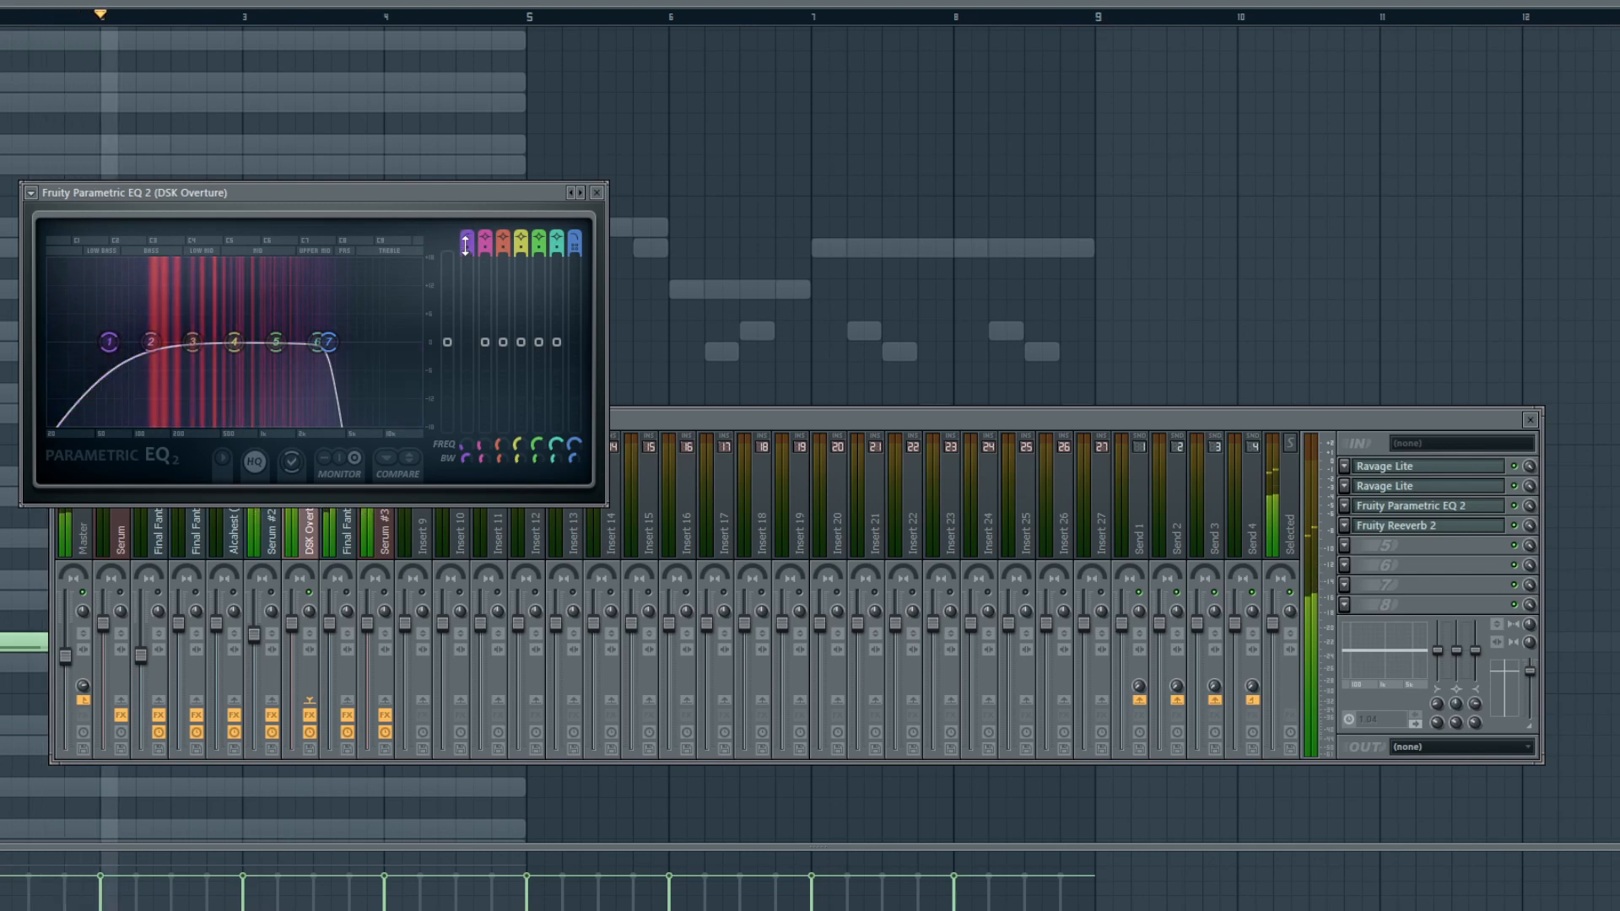
drag(109, 341, 130, 341)
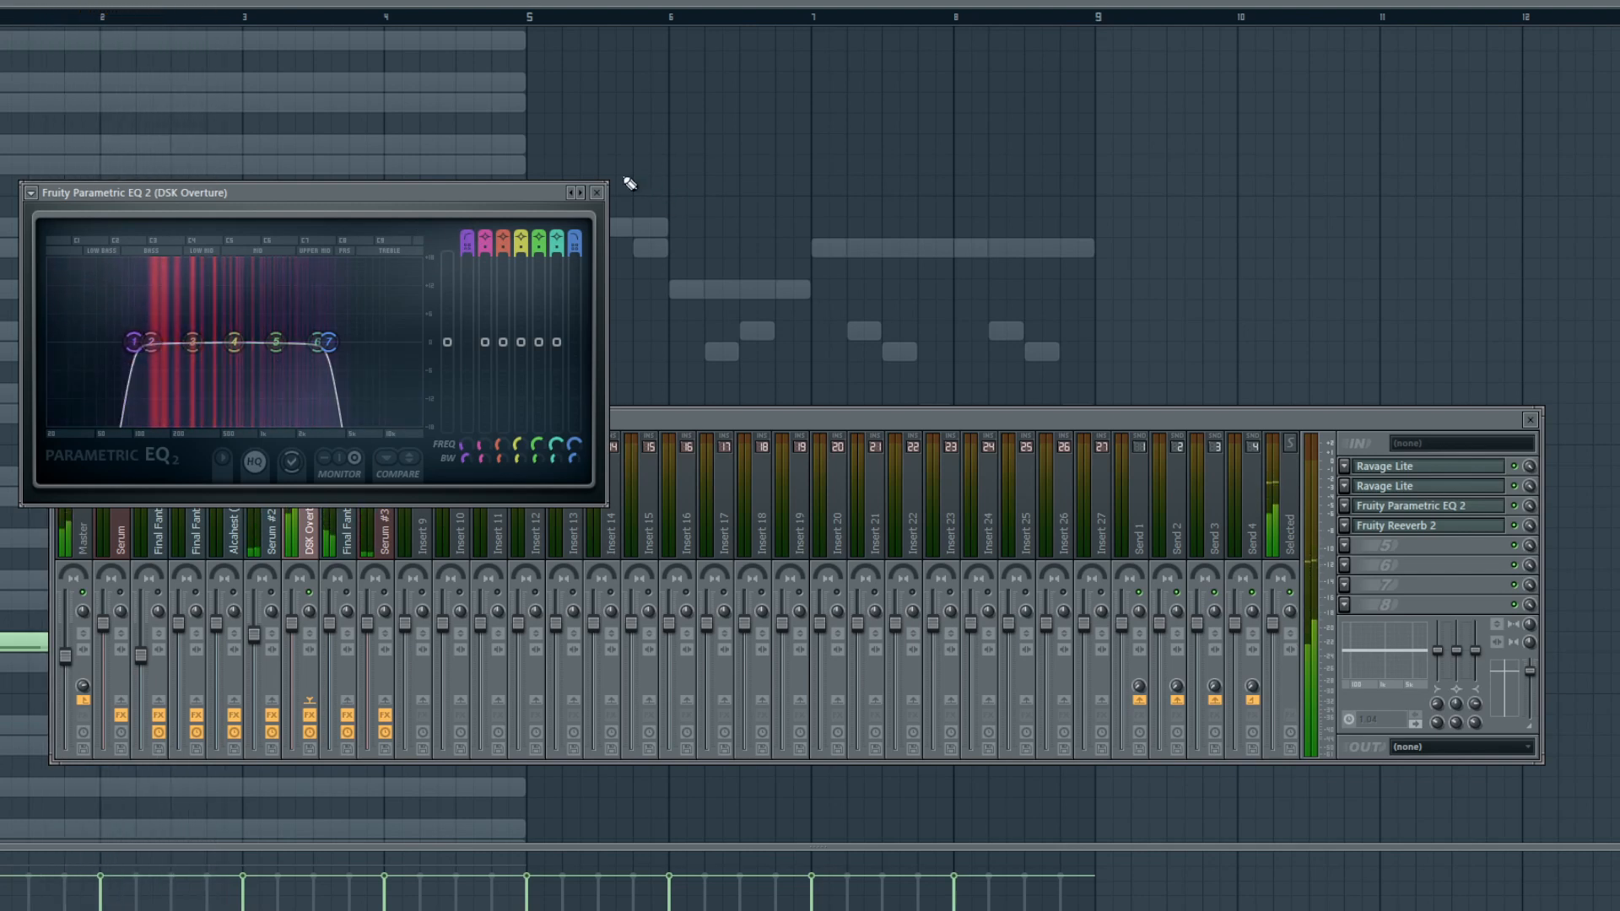
click(596, 193)
- Lower the low-pass cutoff of band 7 in the Serum #3 track's Parametric EQ 2
click(386, 536)
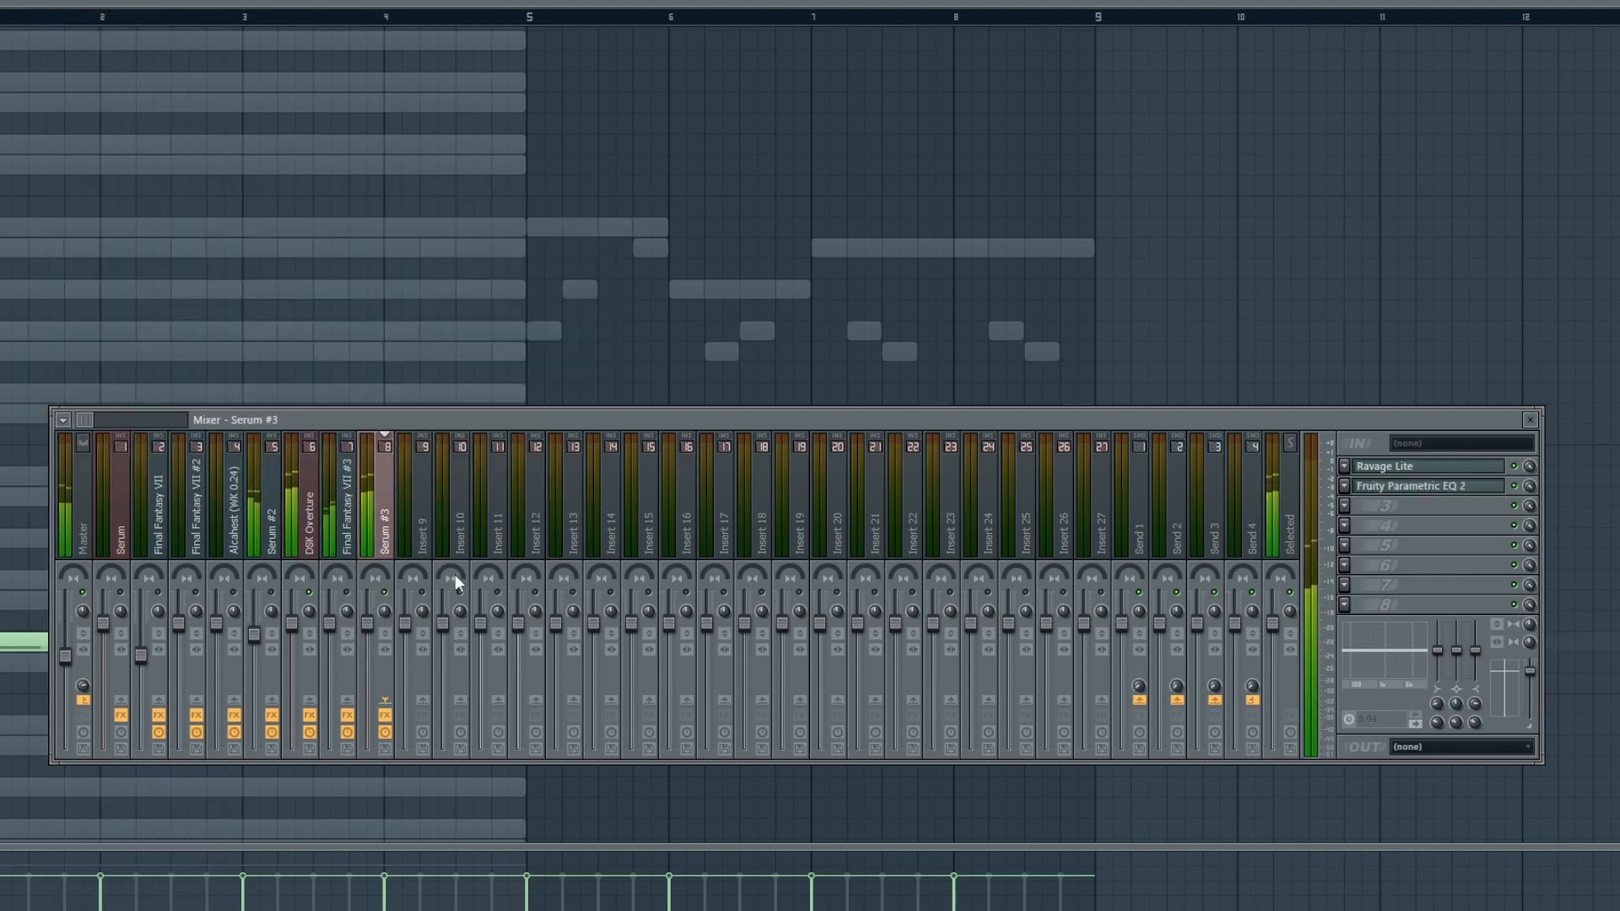
click(1478, 499)
drag(267, 297, 241, 305)
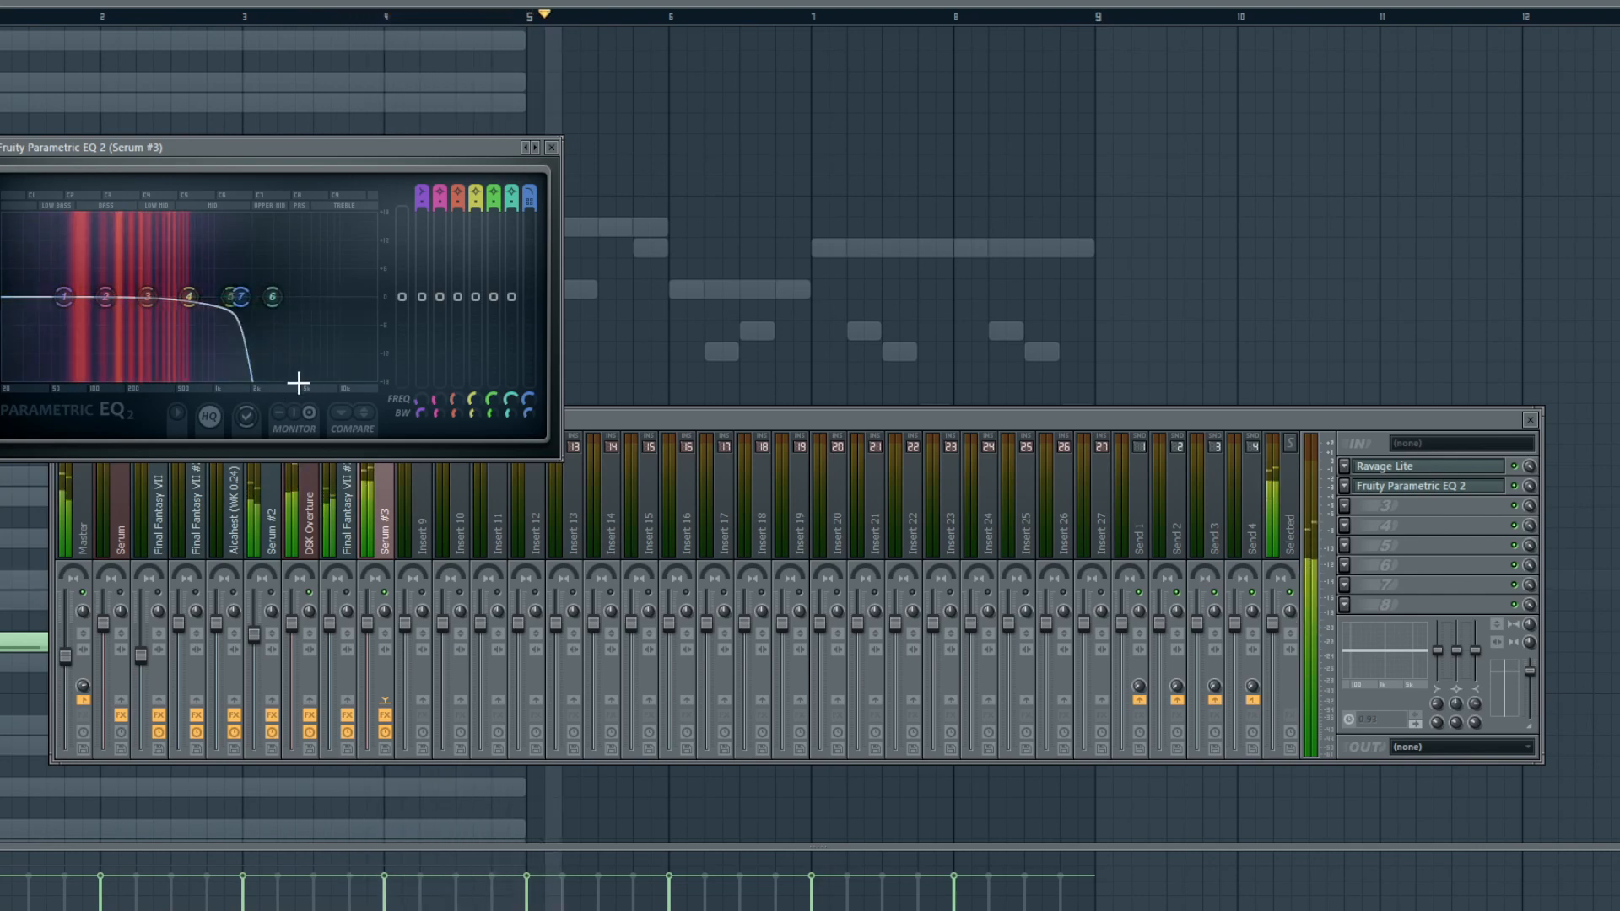
click(551, 147)
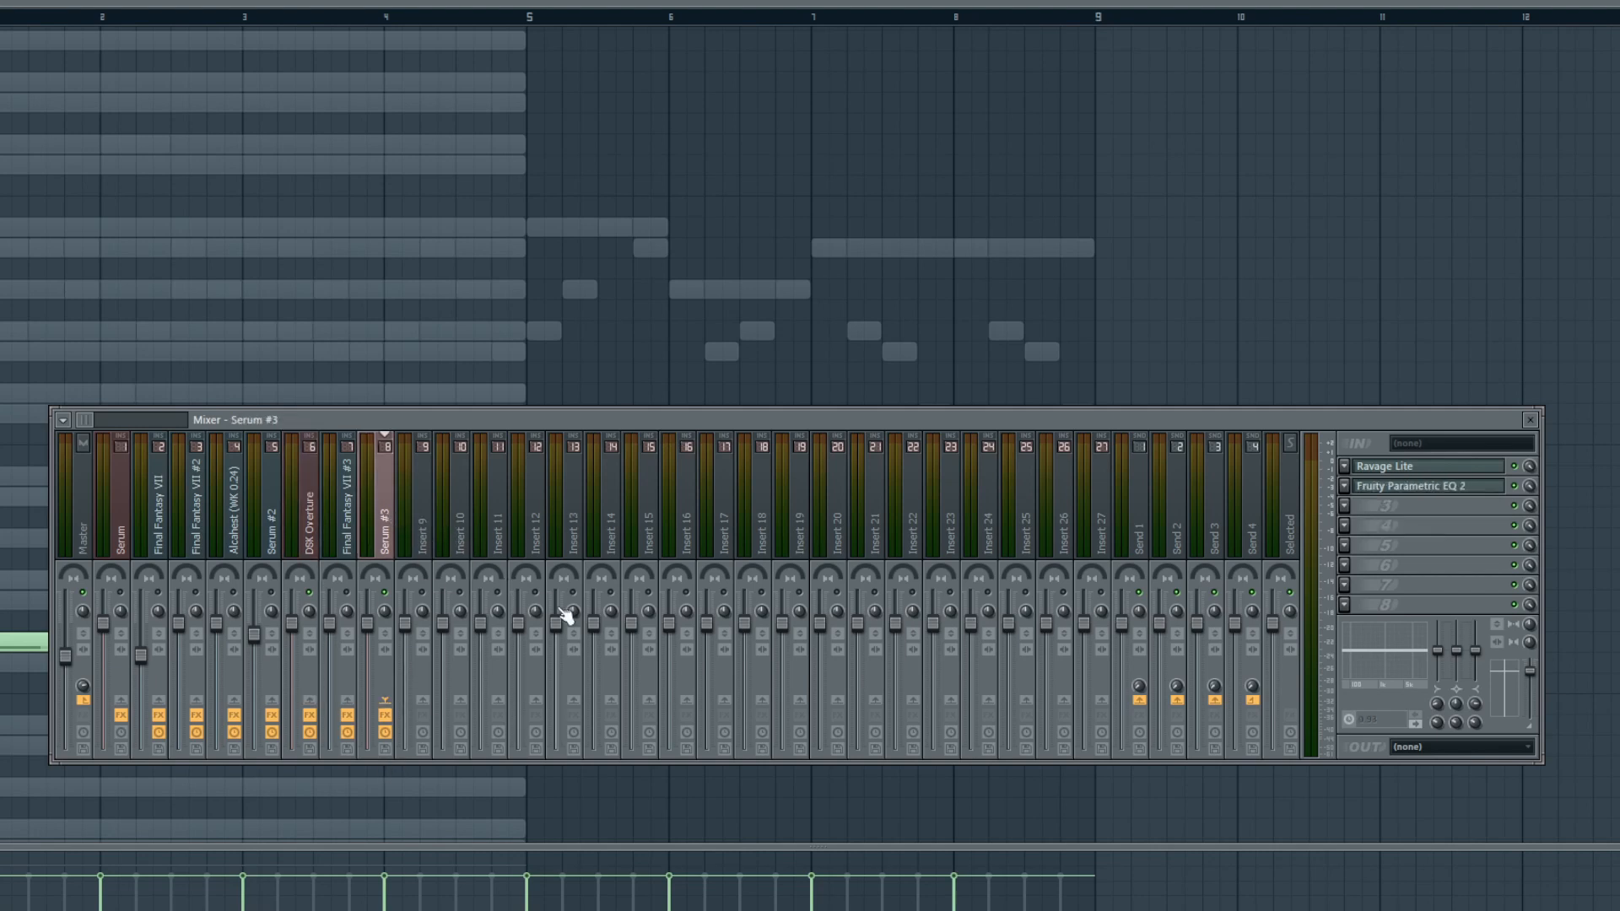
- Compare the Parametric EQ 2 spectrums of the Serum #3 and DSK Overture tracks during playback
click(1394, 496)
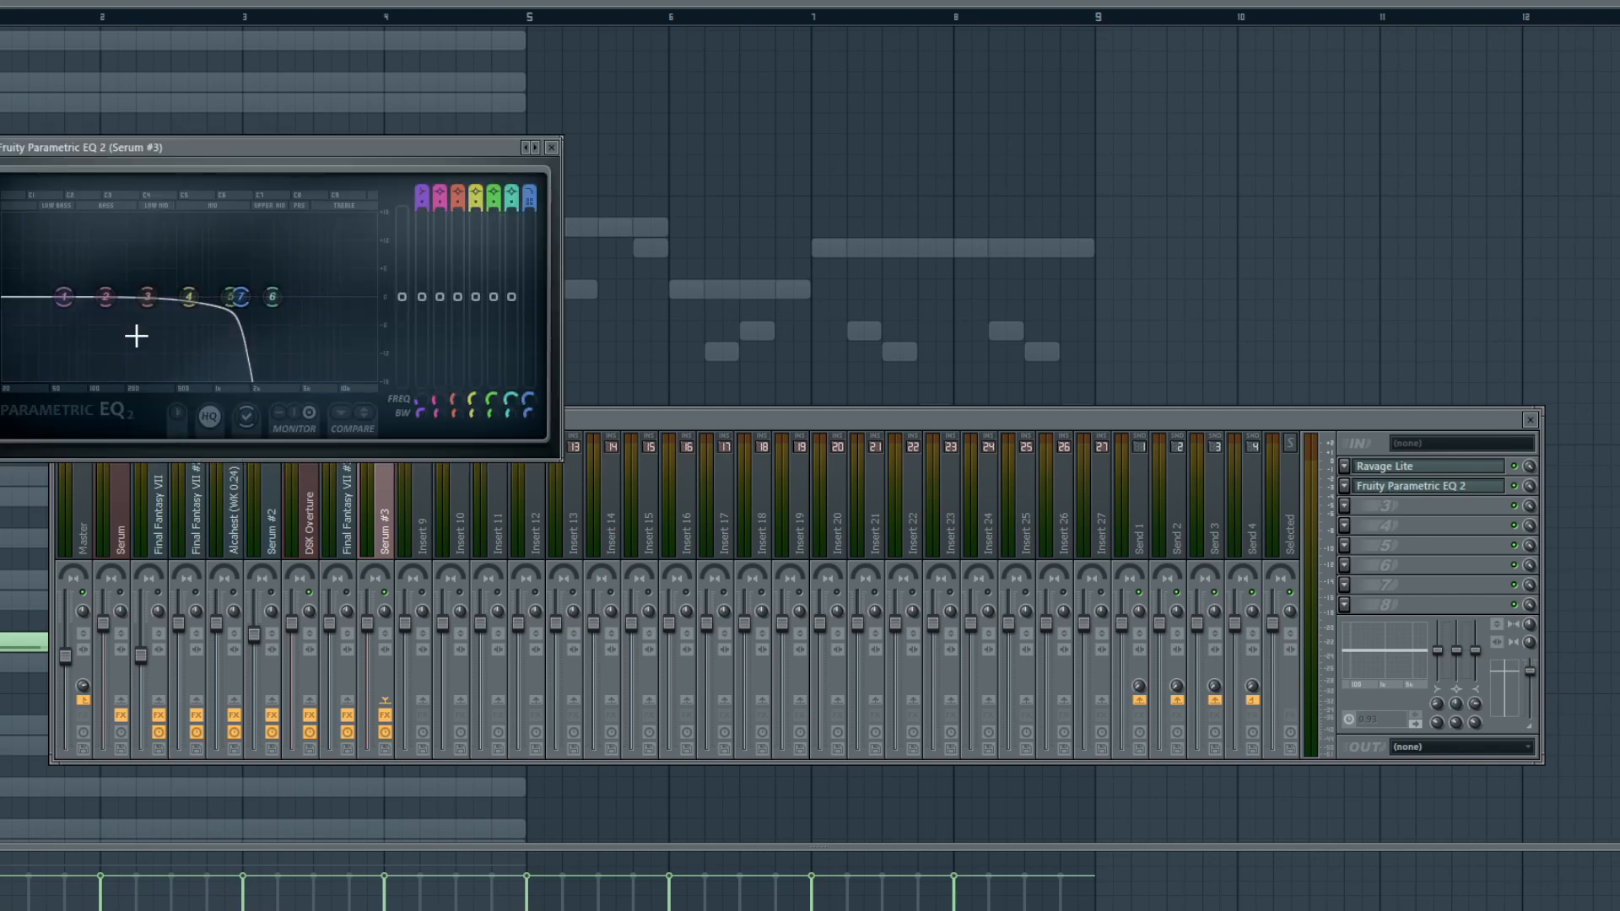
key(space)
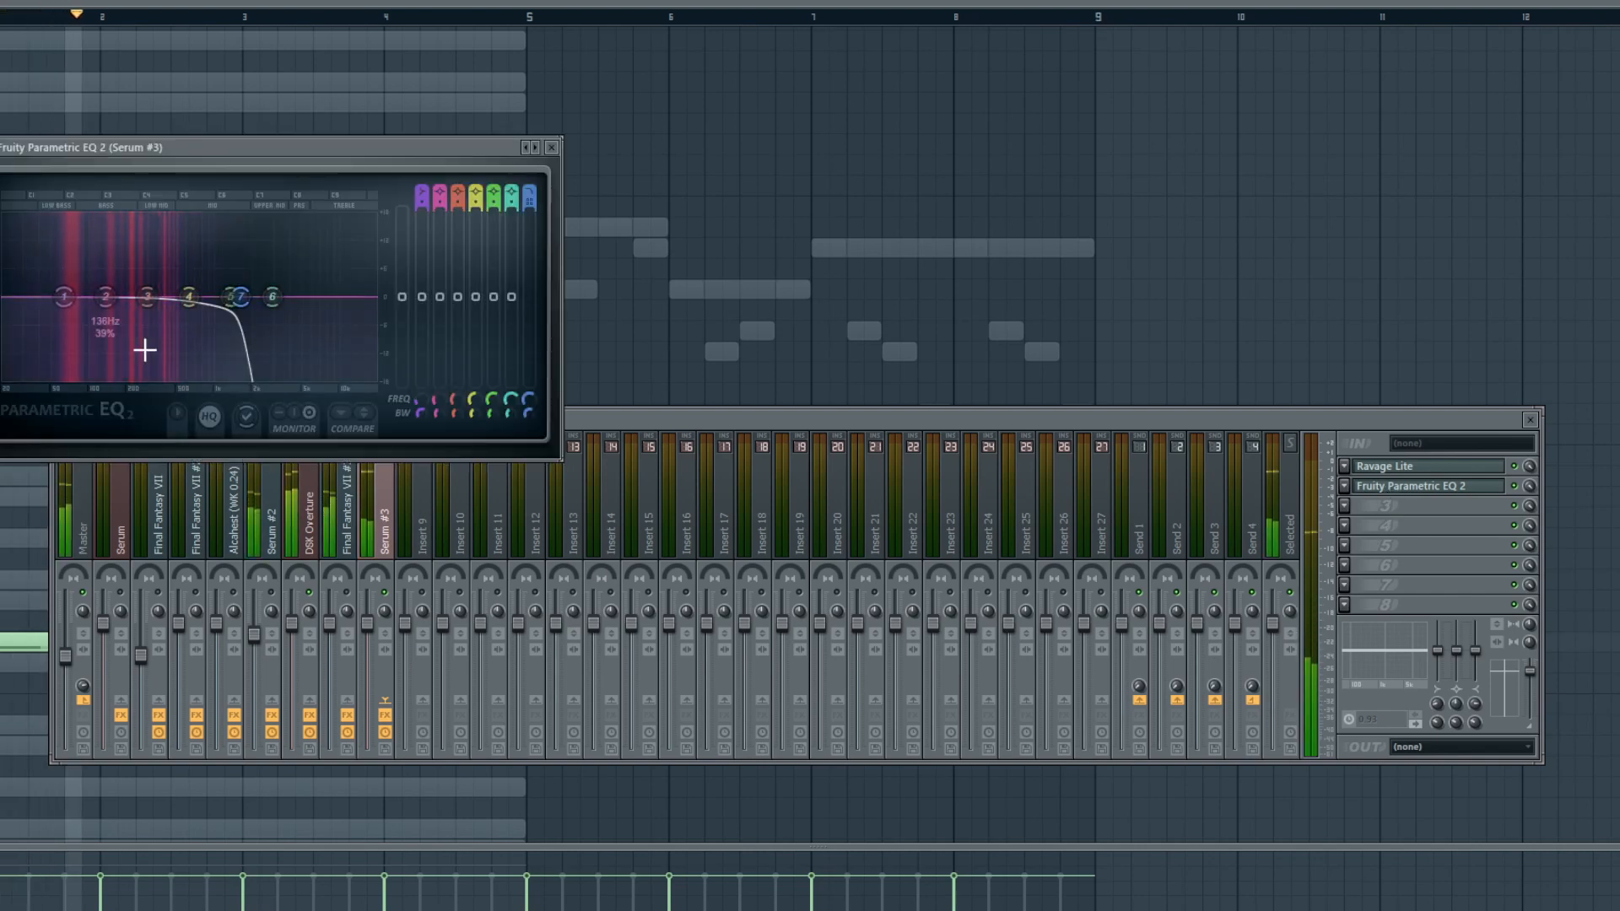
key(Escape)
key(Left)
key(Left)
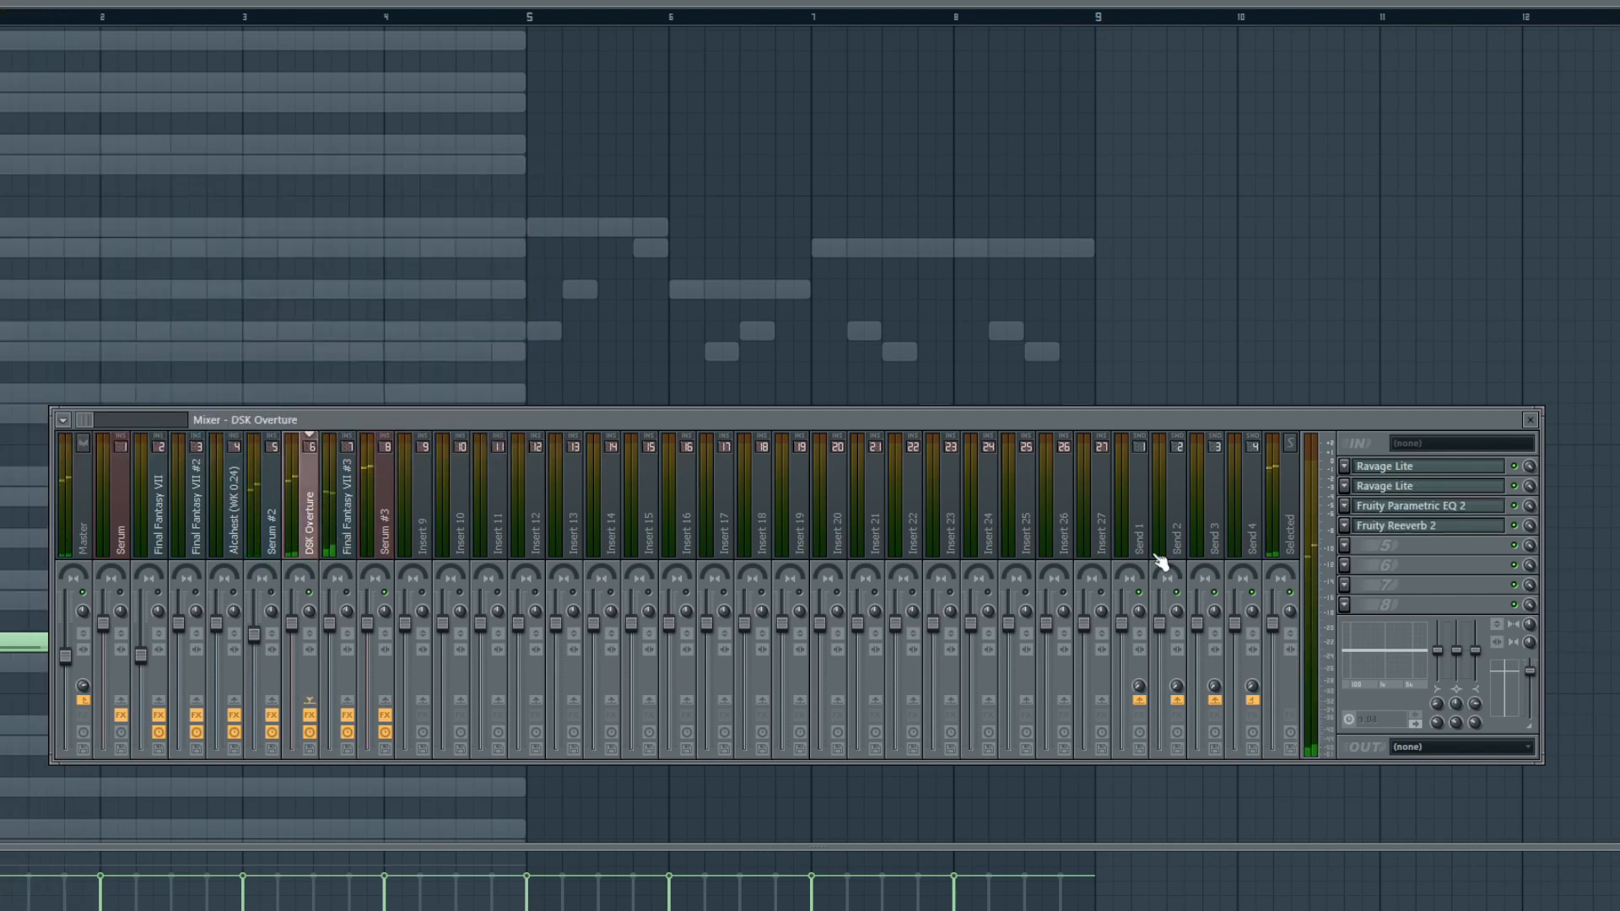
click(1426, 508)
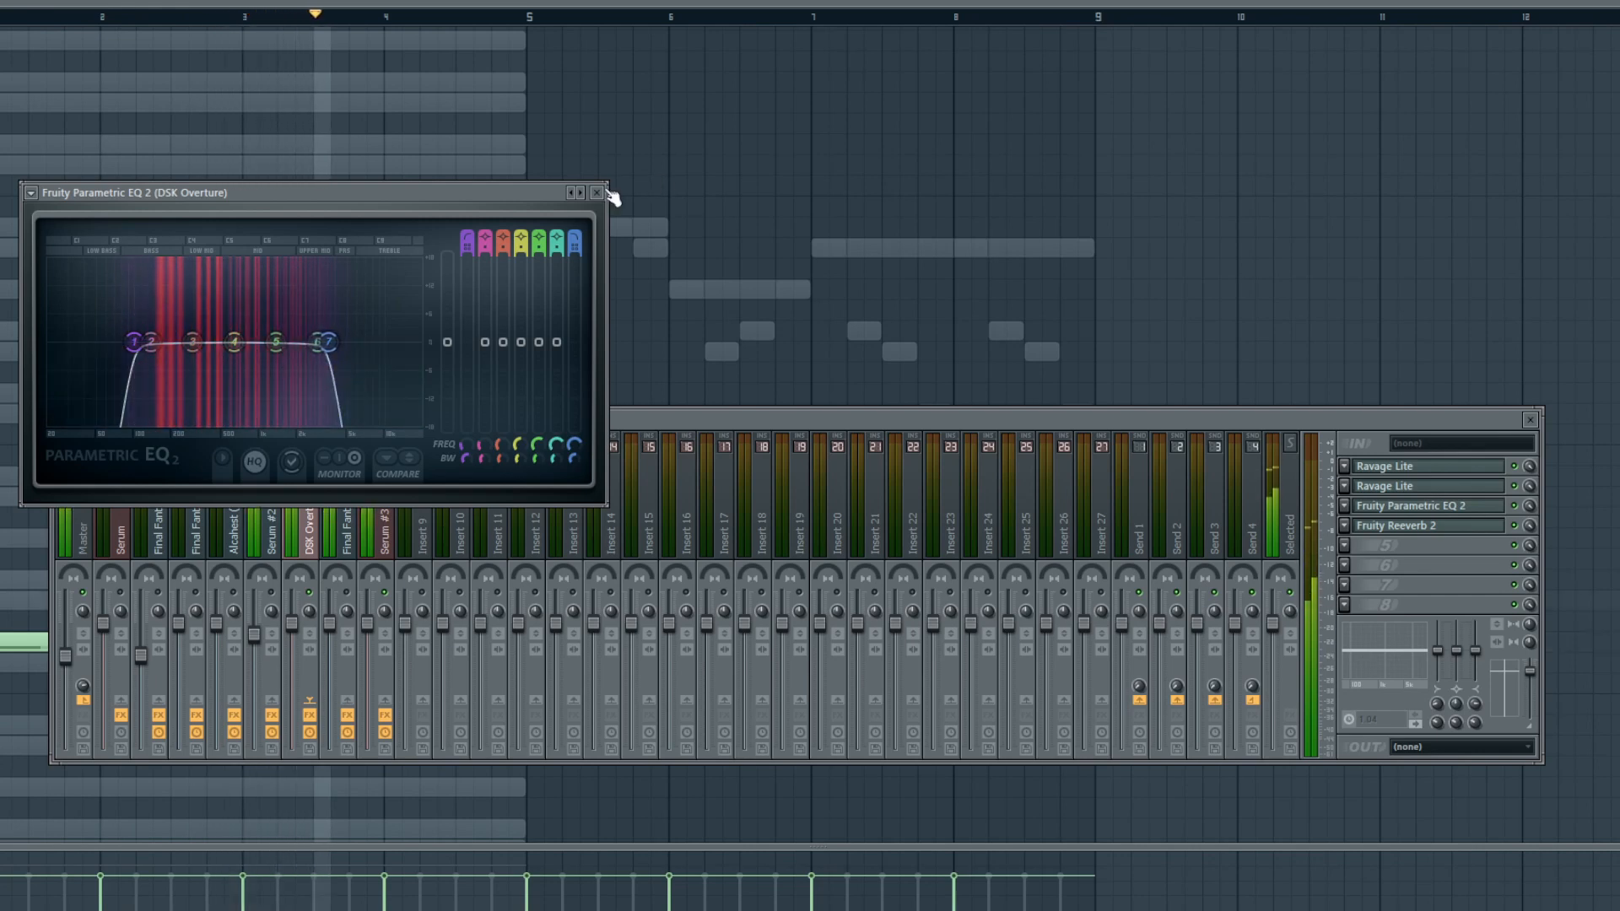
key(Escape)
- Add Fruity Parametric EQ 2 after the reverb on the Final Fantasy VII #3 mixer track and check its spectrum
click(354, 535)
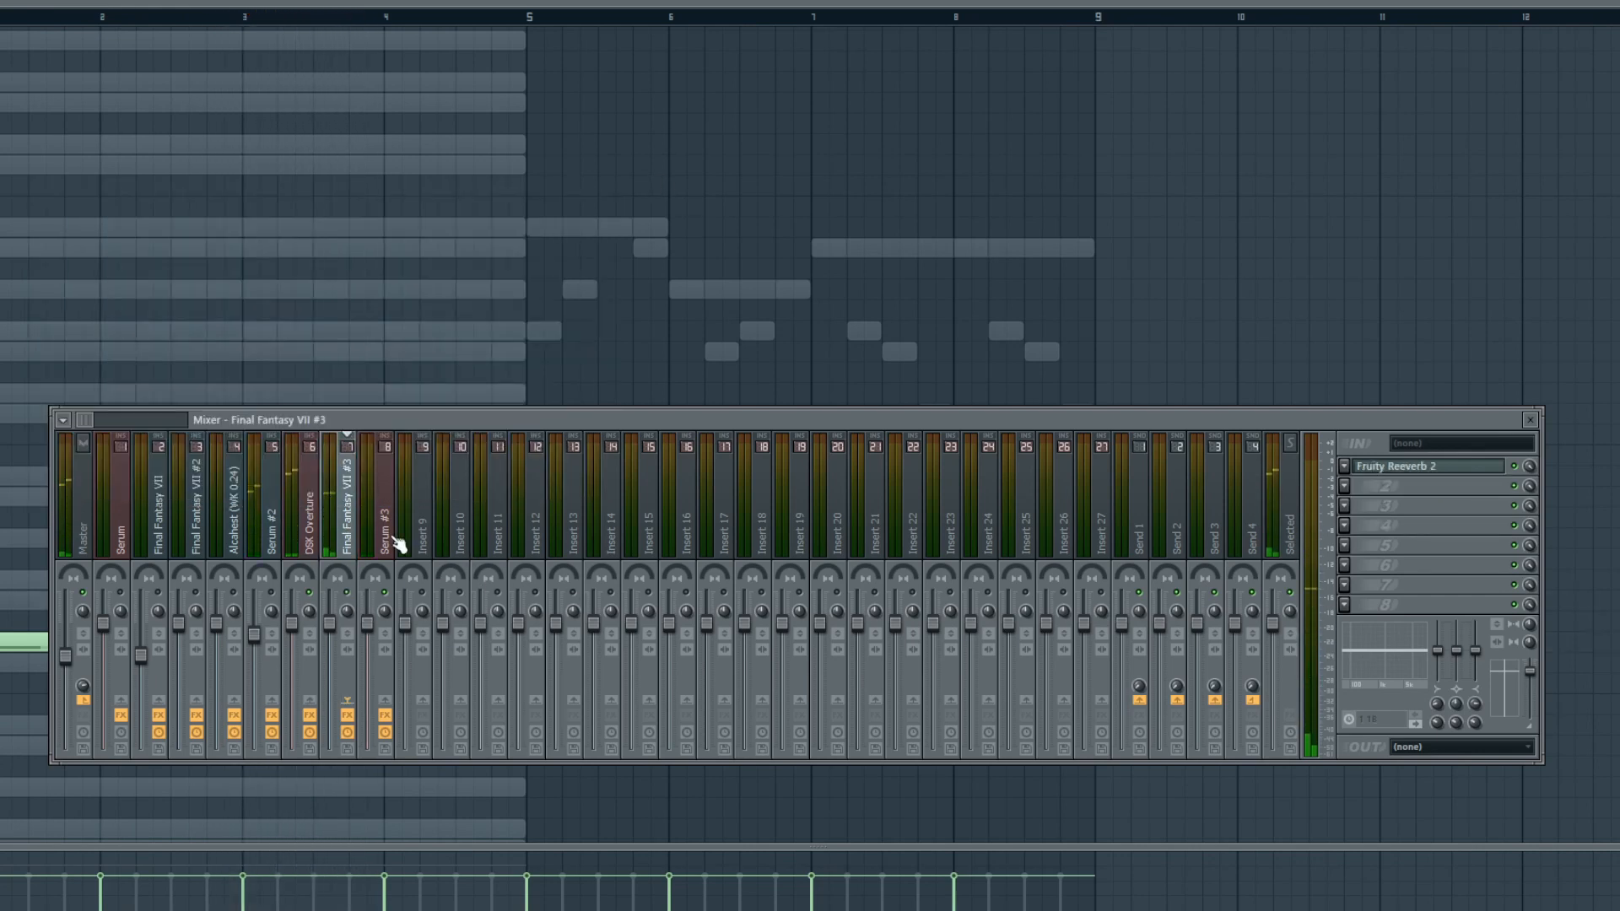
click(1347, 484)
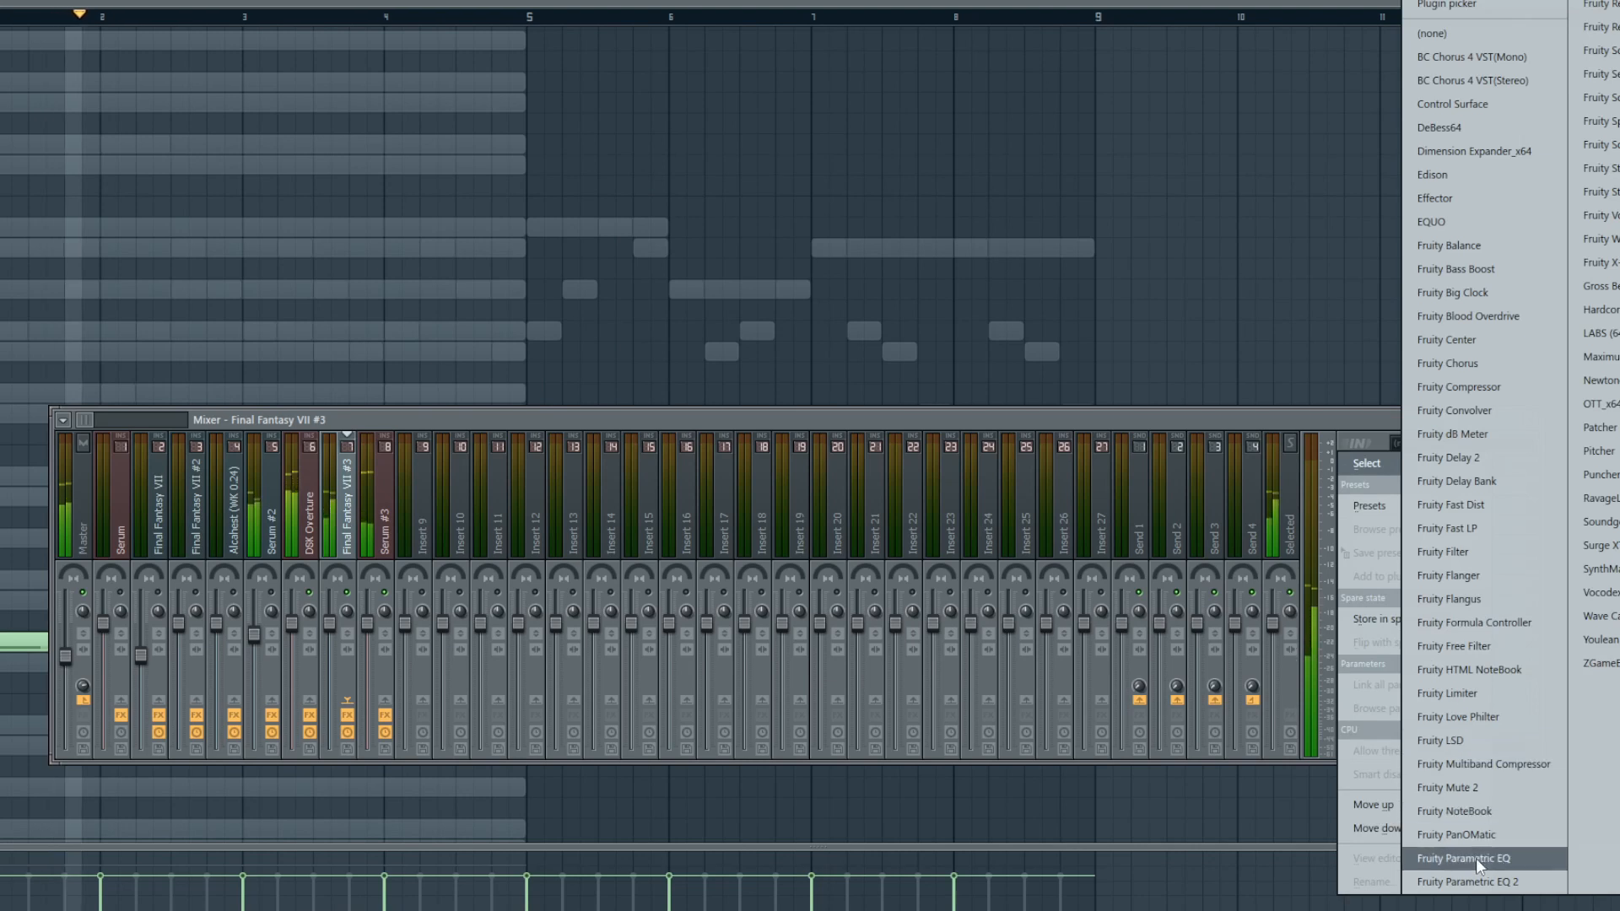
click(1468, 881)
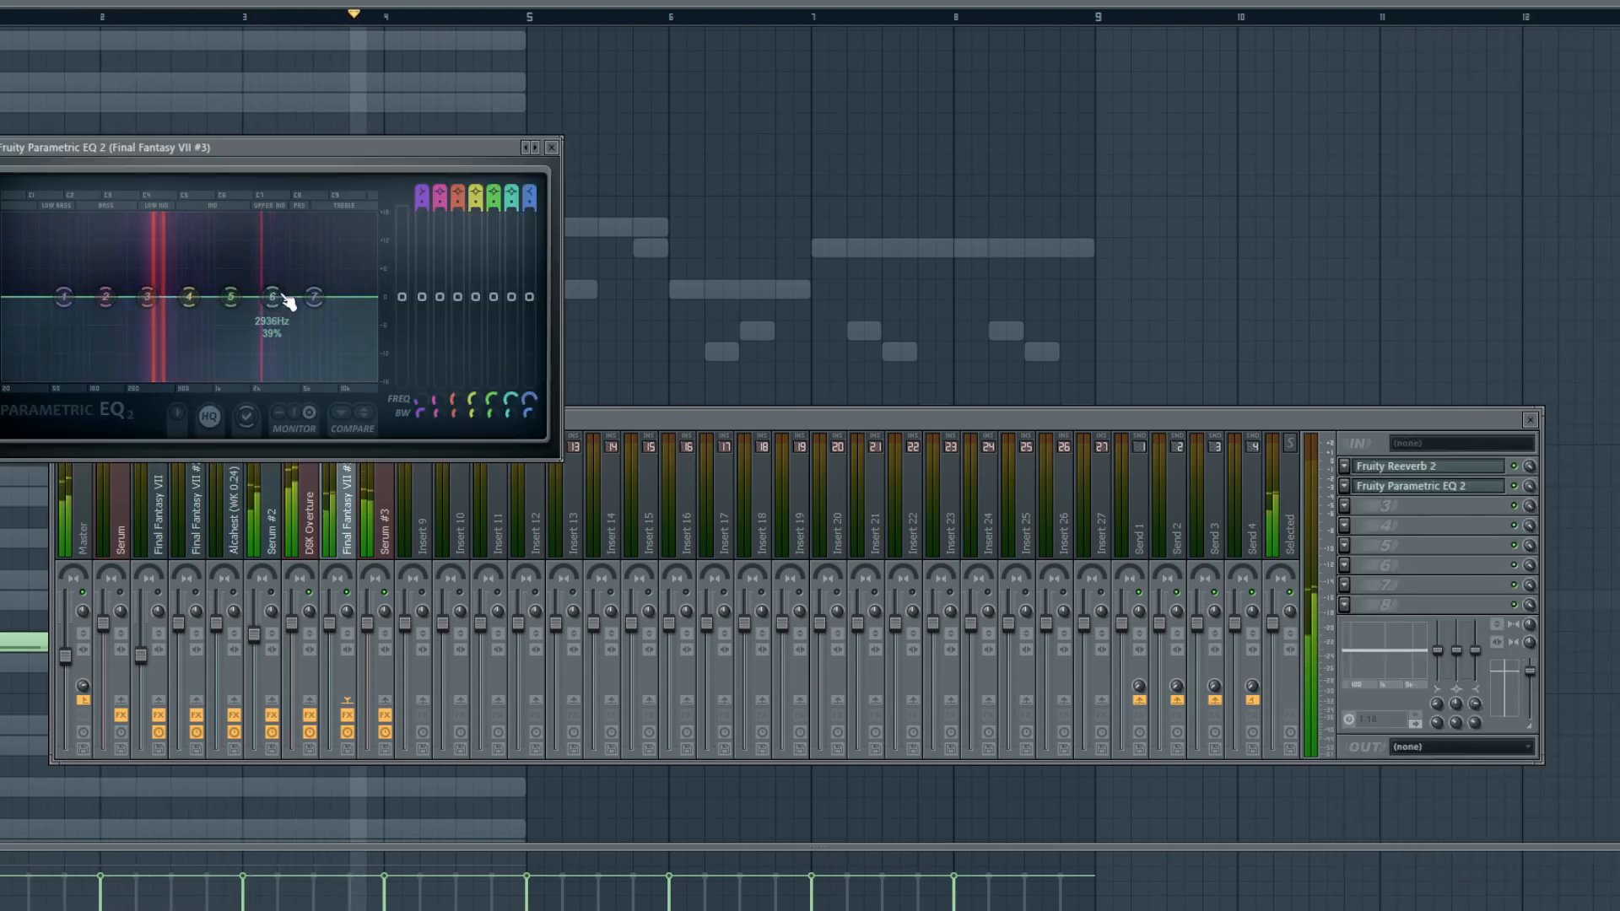
click(551, 147)
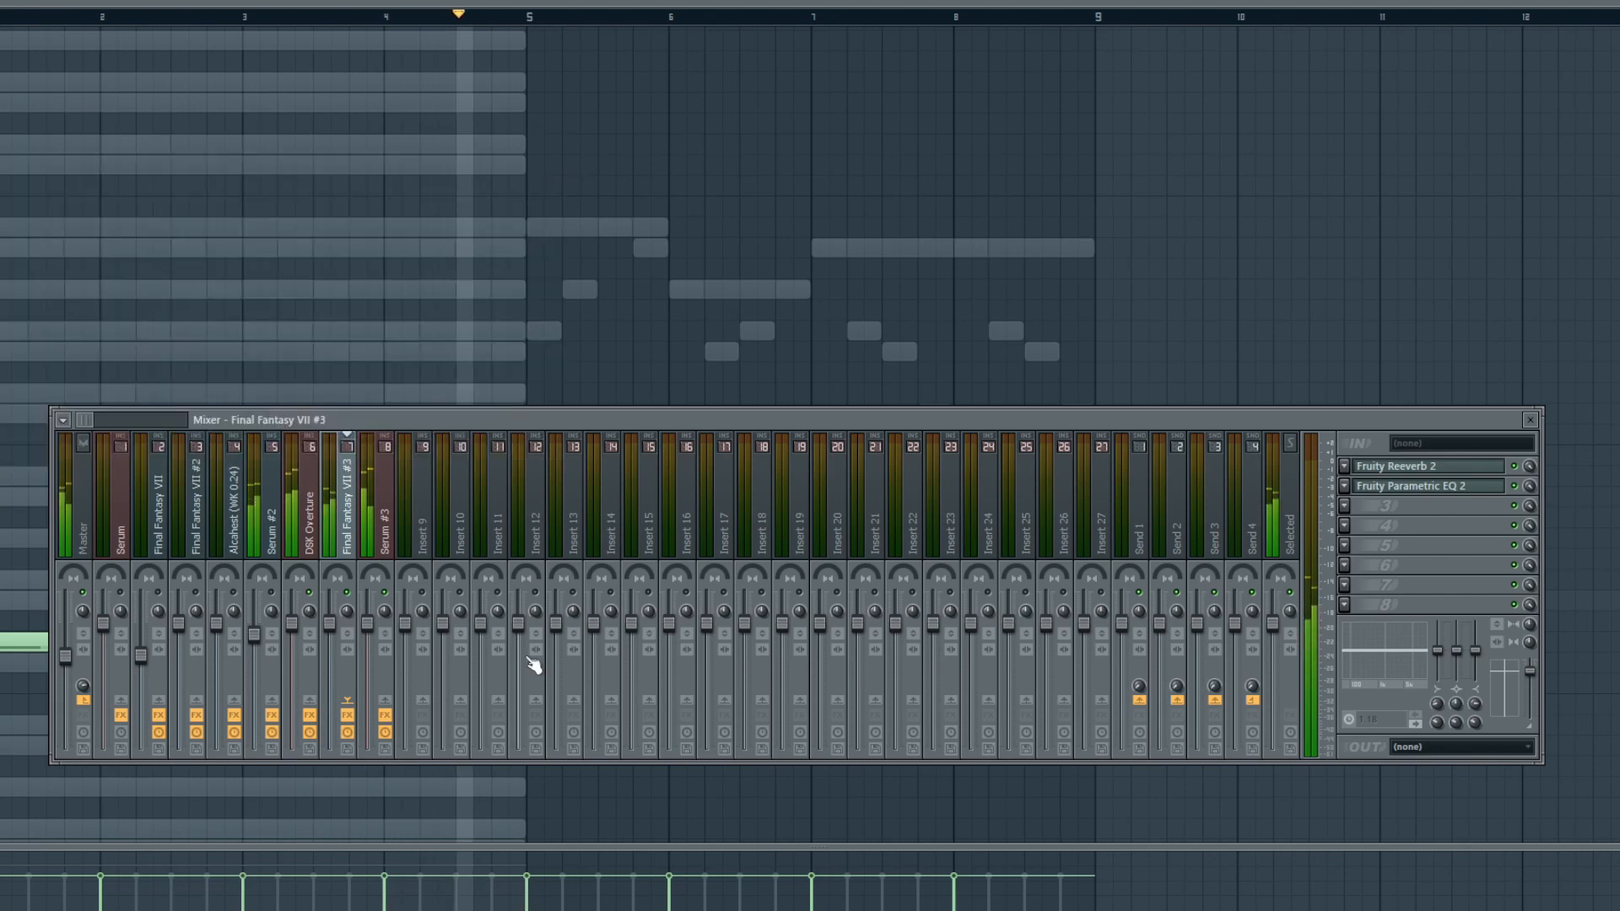
- Check the Parametric EQ 2 on the Serum #2 mixer track and add Fruity Reeverb 2 in the slot after it
click(301, 532)
click(269, 532)
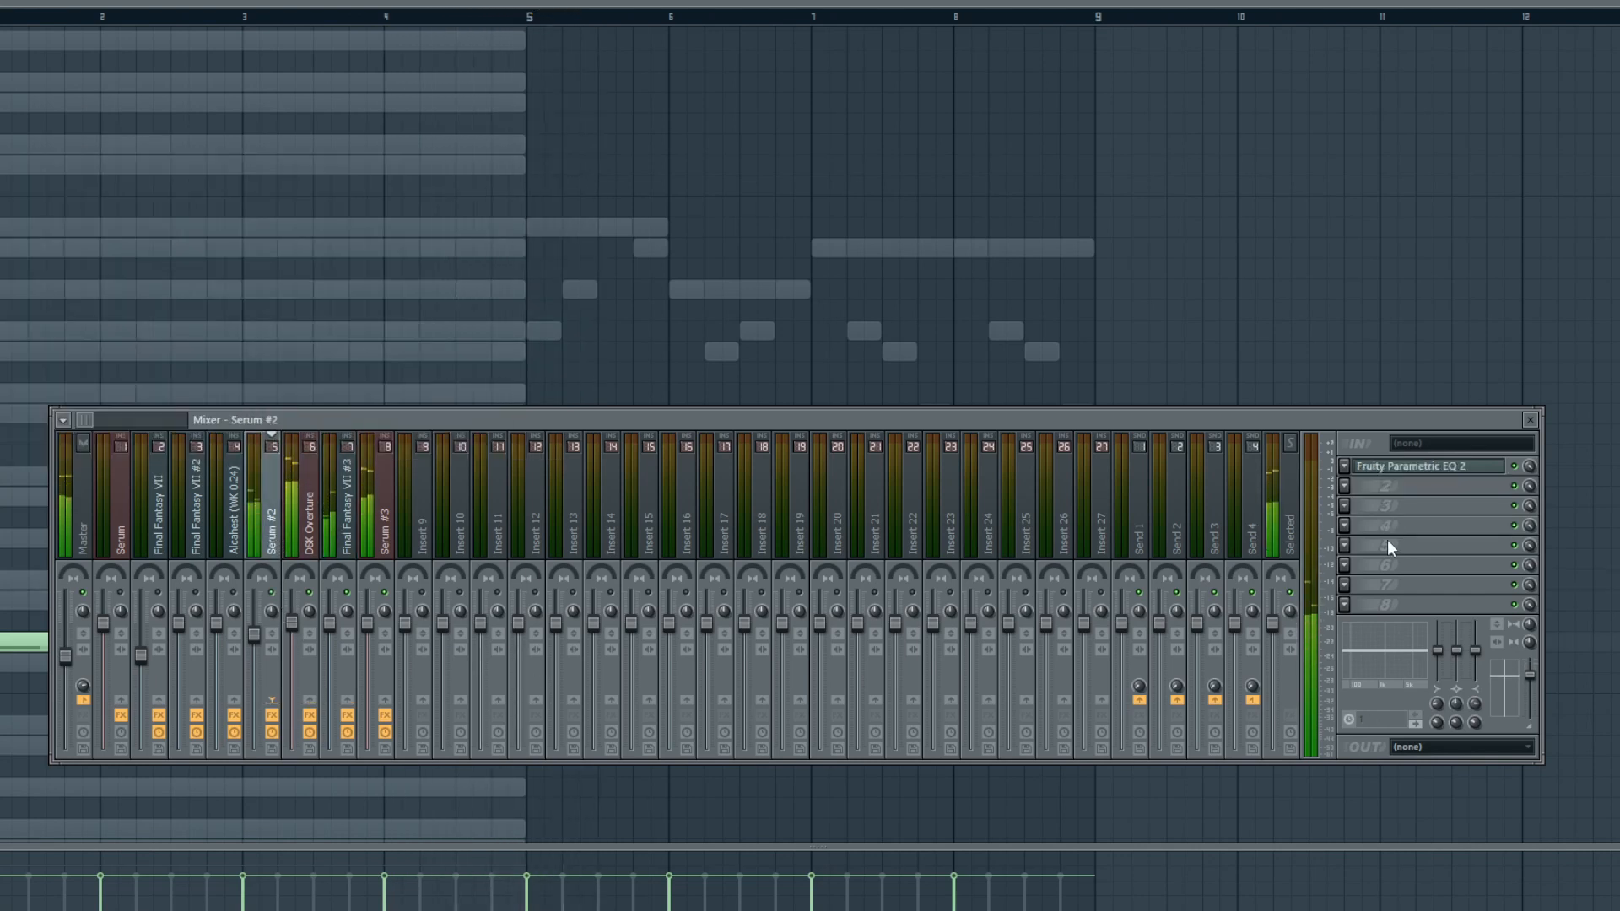
click(1376, 466)
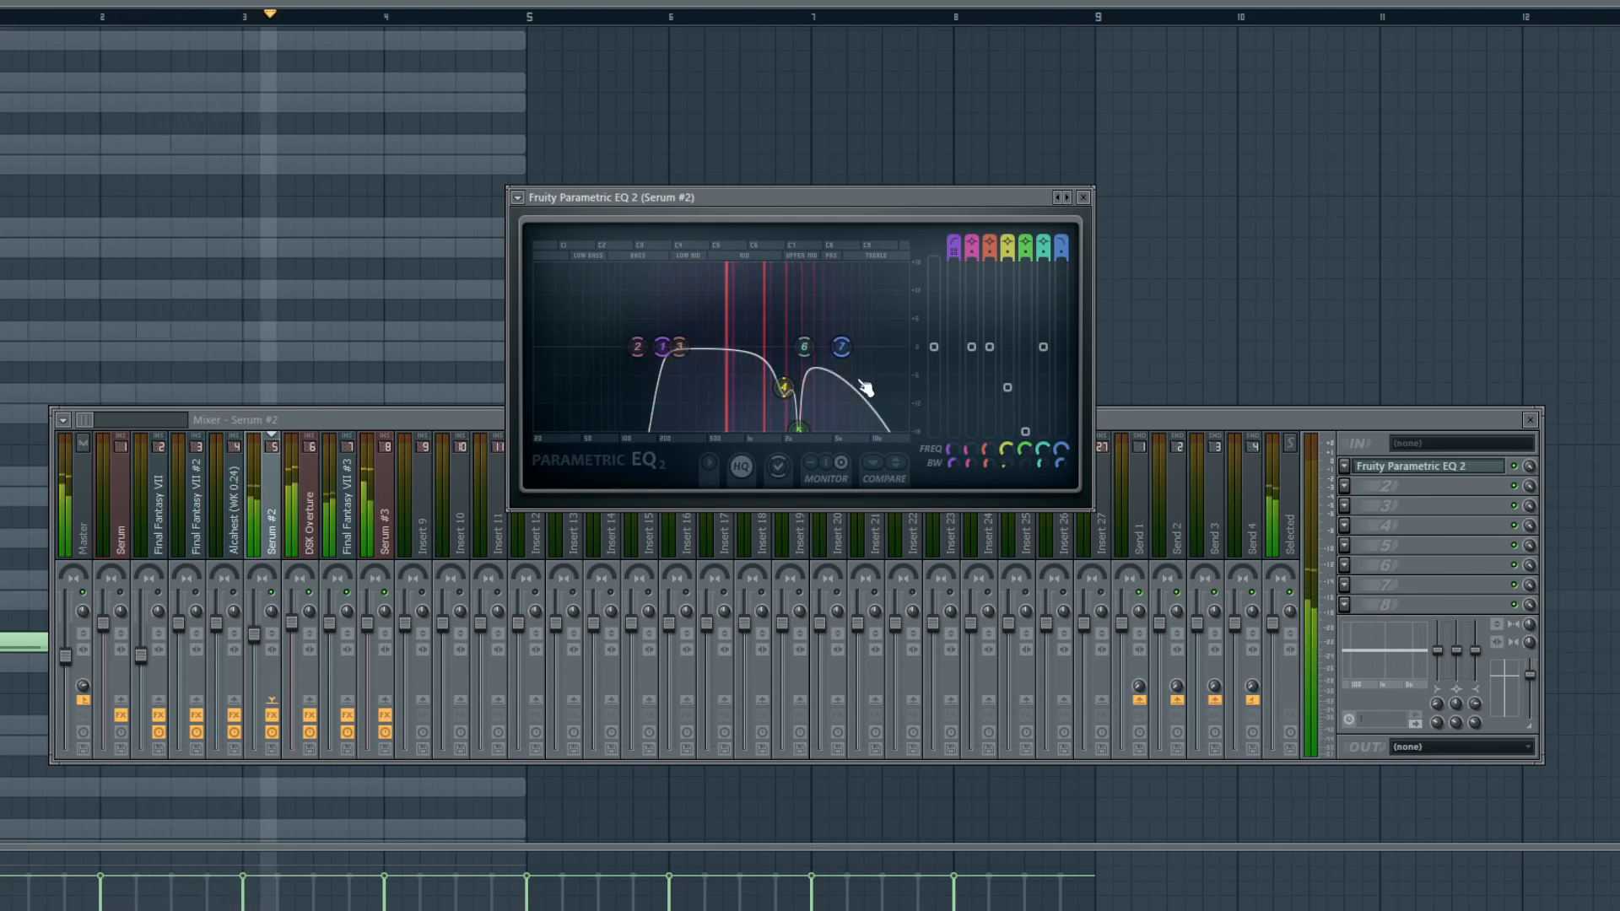
click(1083, 197)
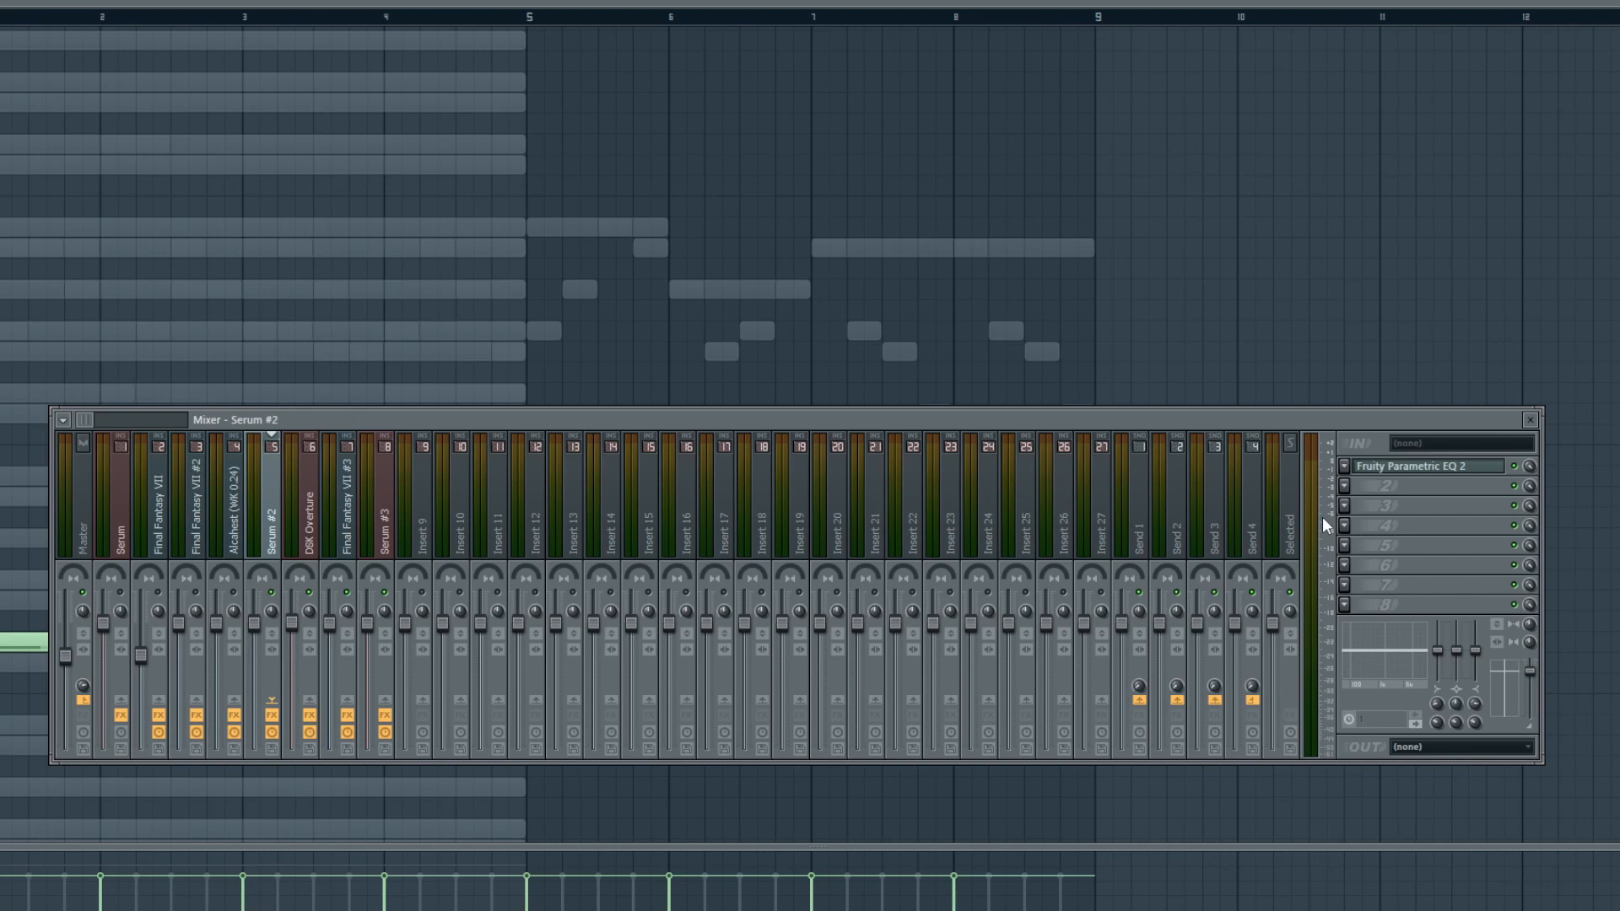
click(1342, 495)
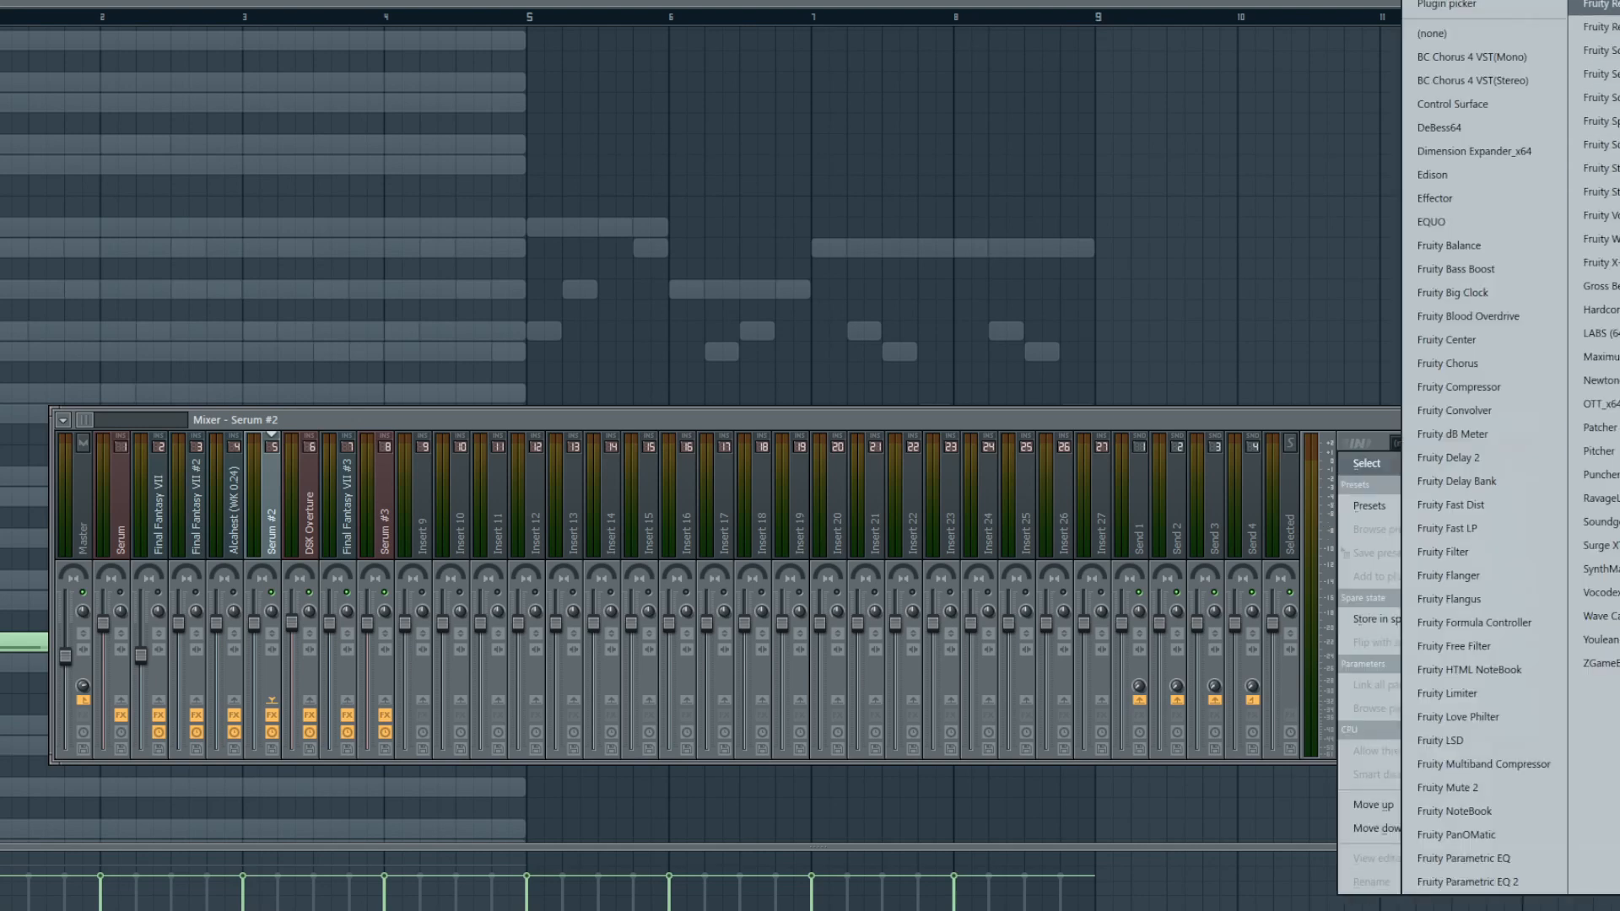
click(1594, 27)
- Add a new Serum channel to Pattern 2 and close its plugin window
drag(342, 148, 538, 200)
click(350, 152)
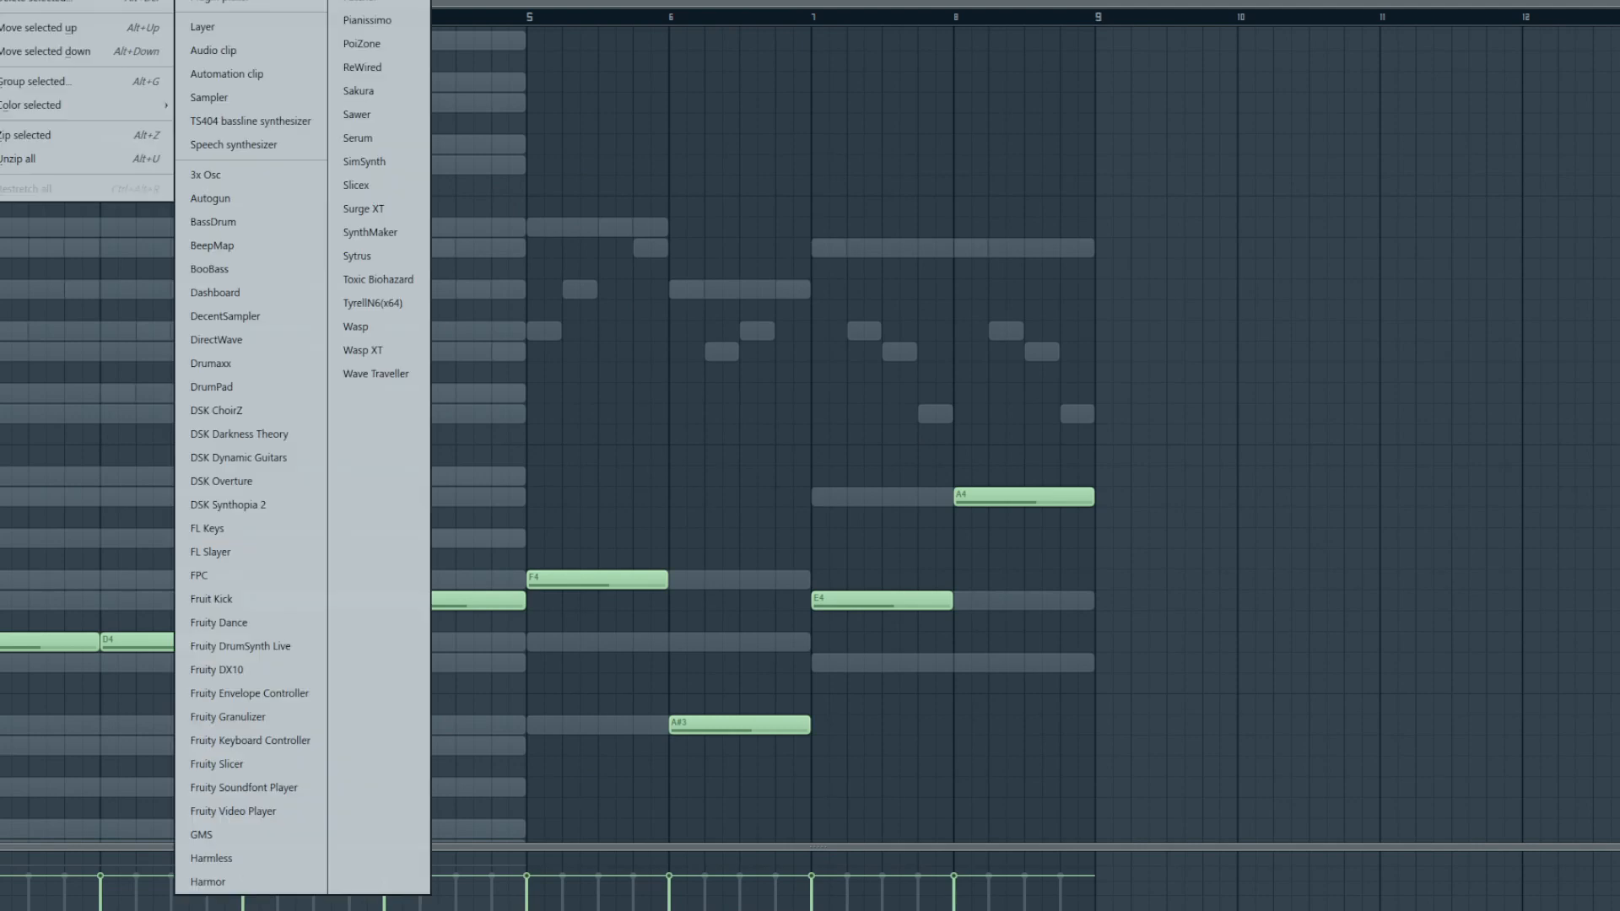
click(371, 140)
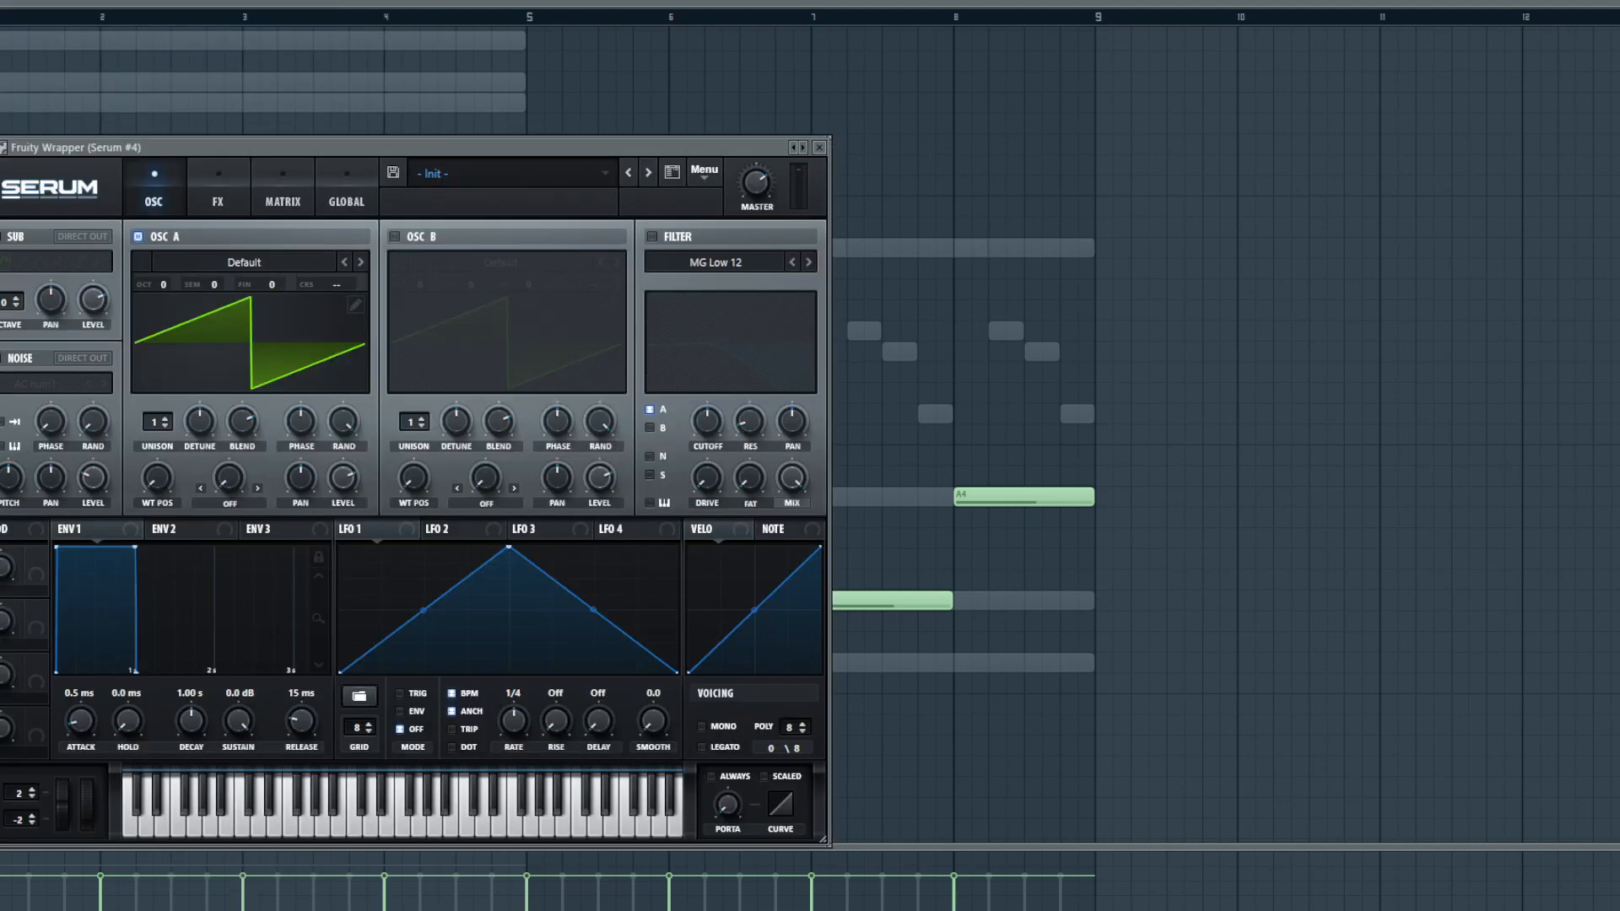
key(F6)
click(821, 150)
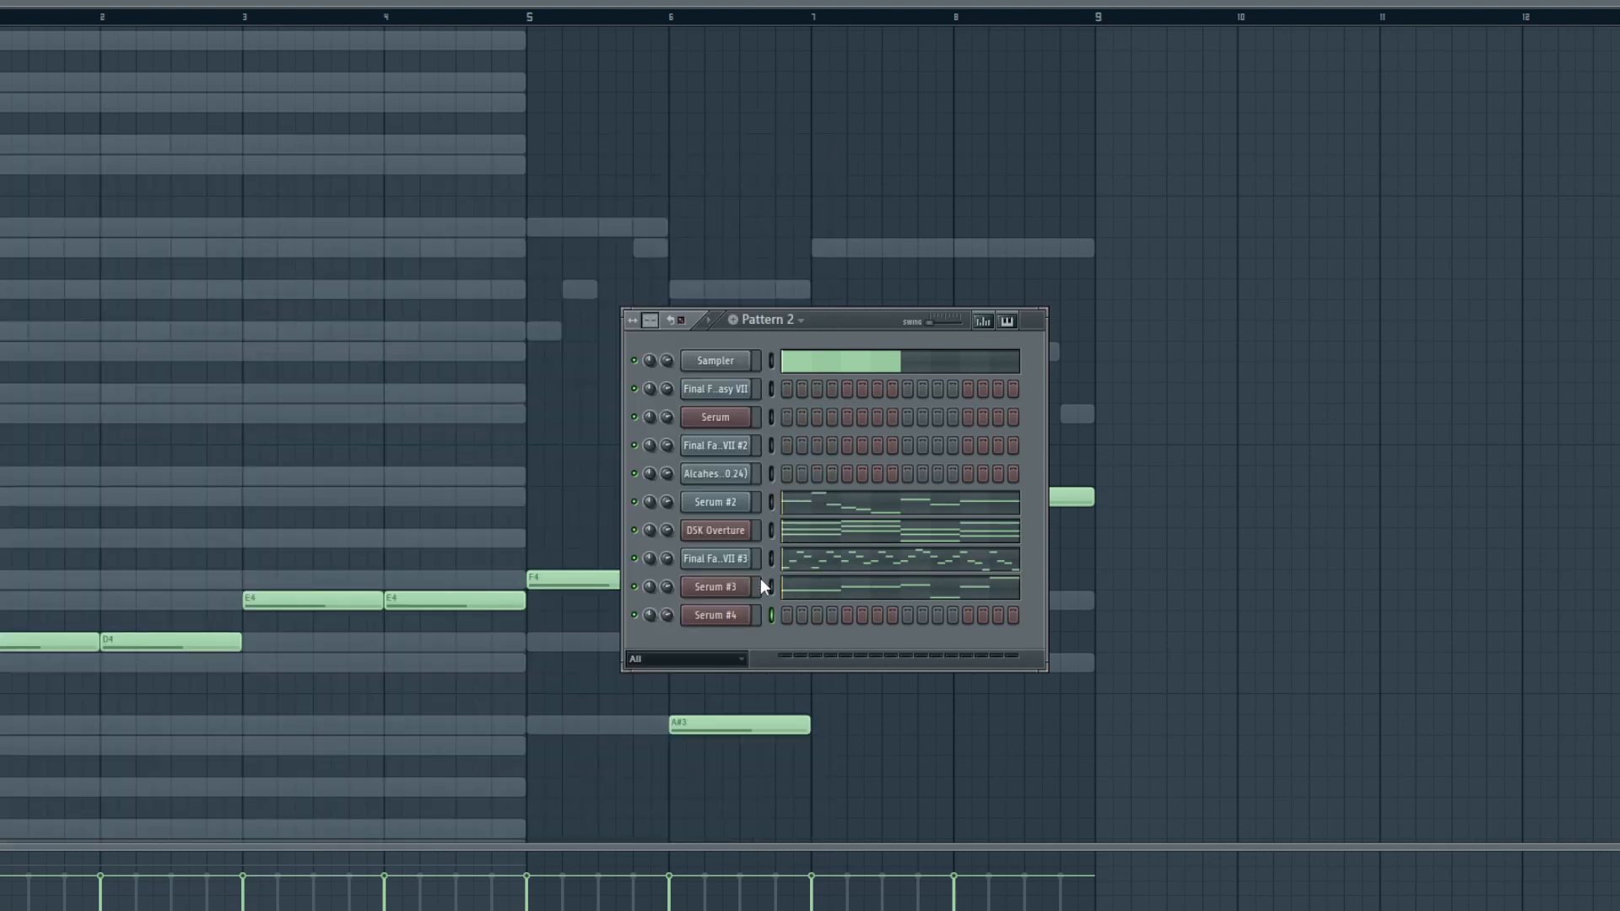
- Replace the new Serum #4 channel with Fruity Soundfont Player
right_click(721, 617)
mouse_move(812, 836)
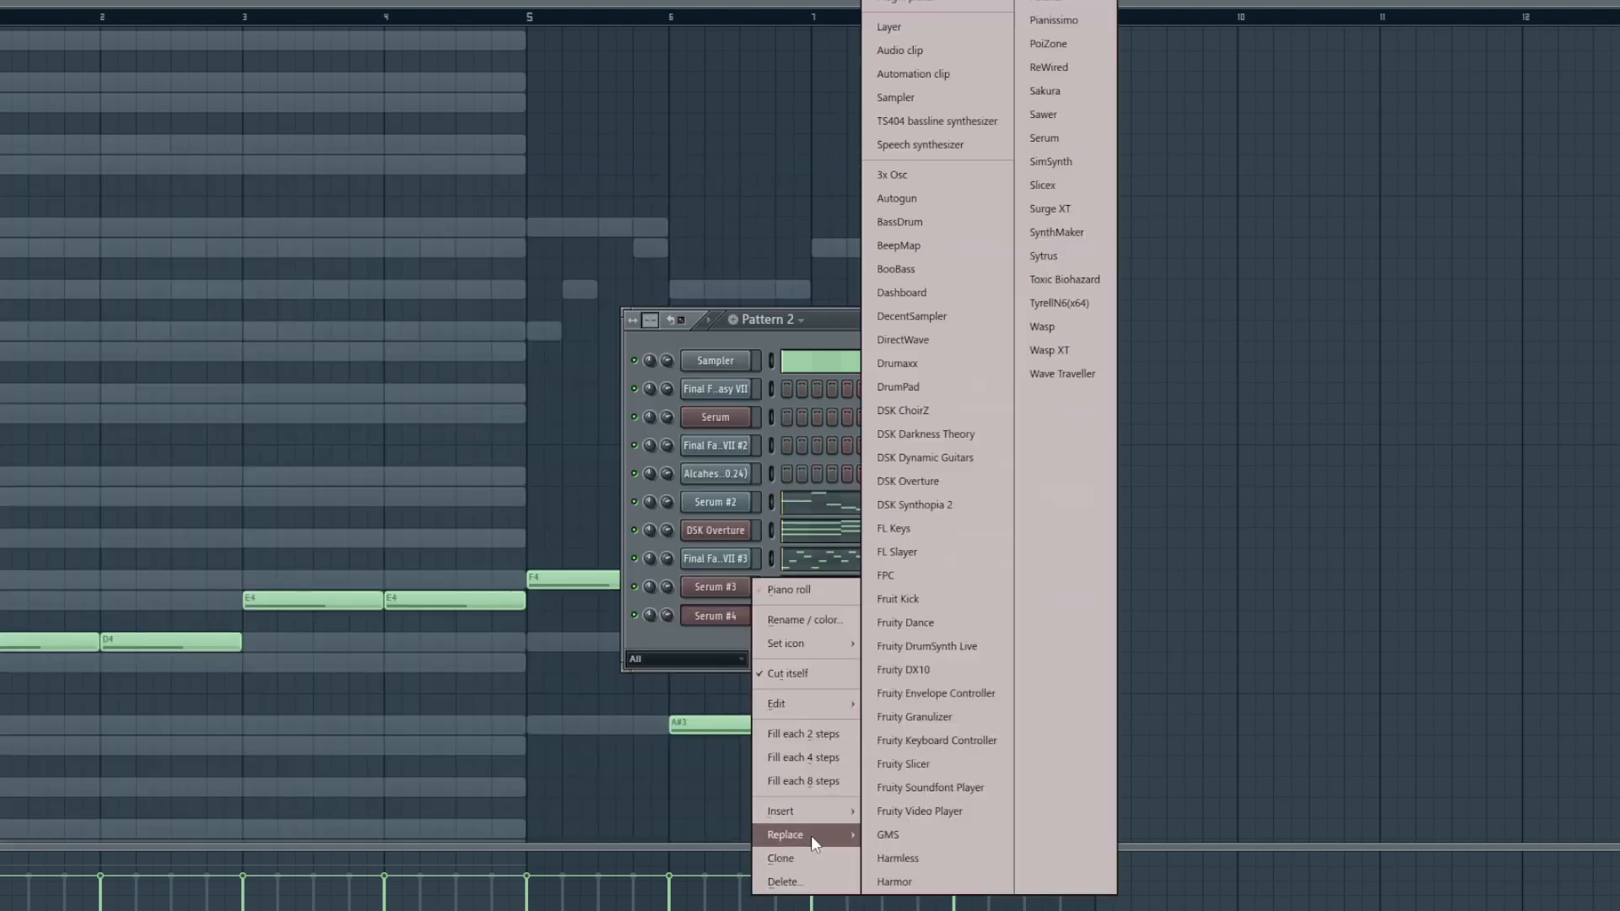
click(940, 790)
click(759, 623)
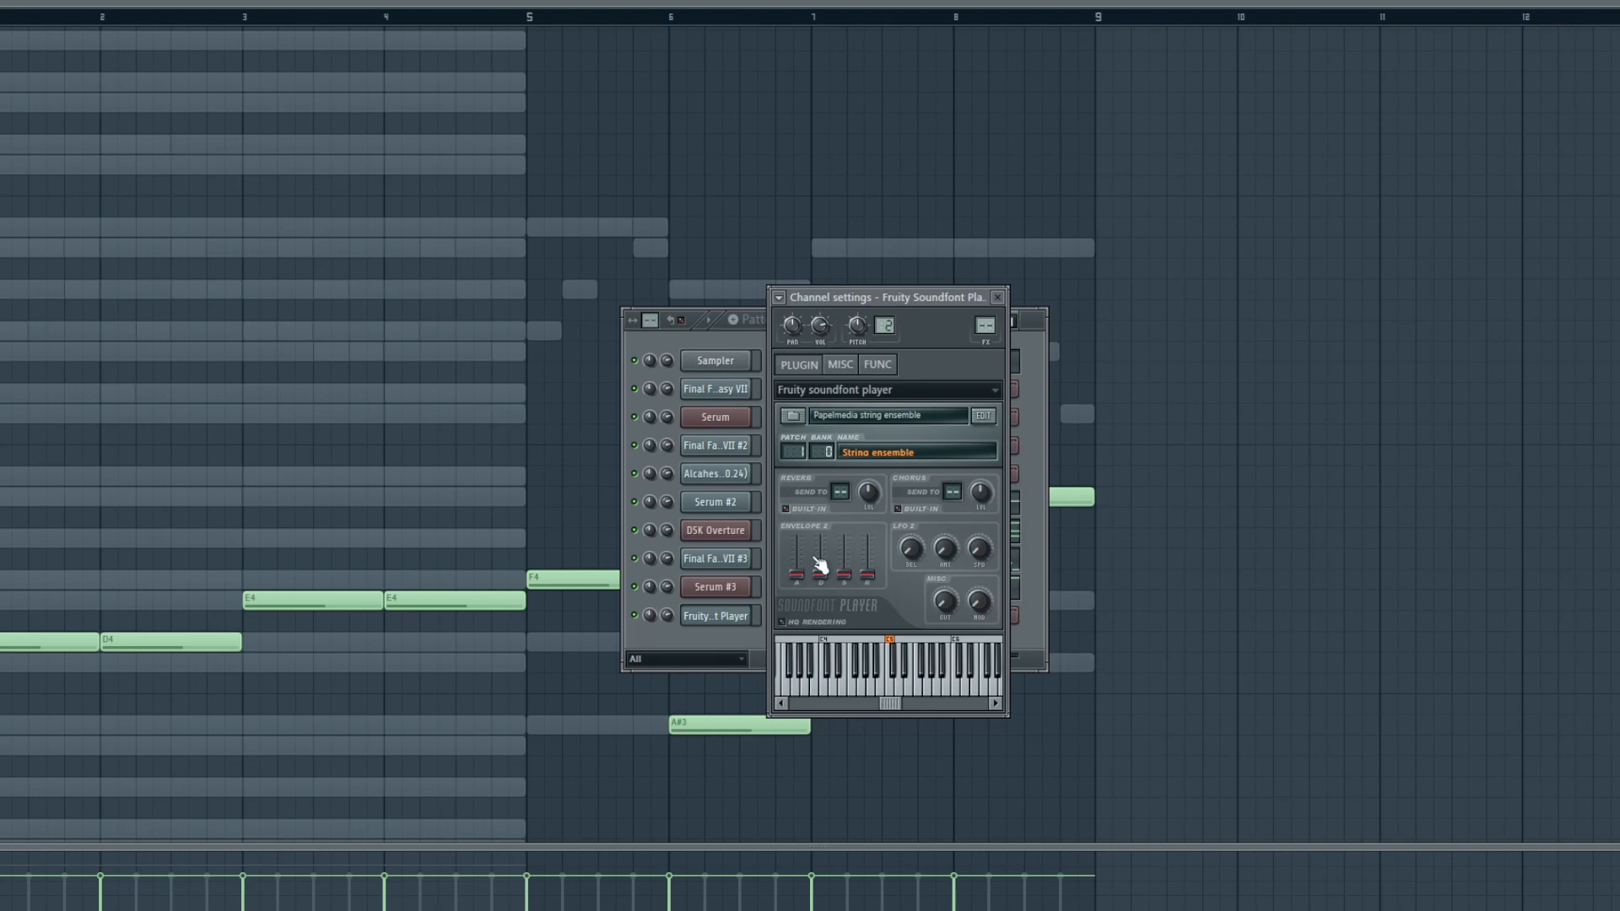
- Load the Final Fantasy VII soundfont from the Final Fantasy Soundfonts folder into the soundfont player
click(796, 416)
scroll(816, 513, down, 2)
scroll(817, 512, down, 1)
scroll(806, 473, up, 3)
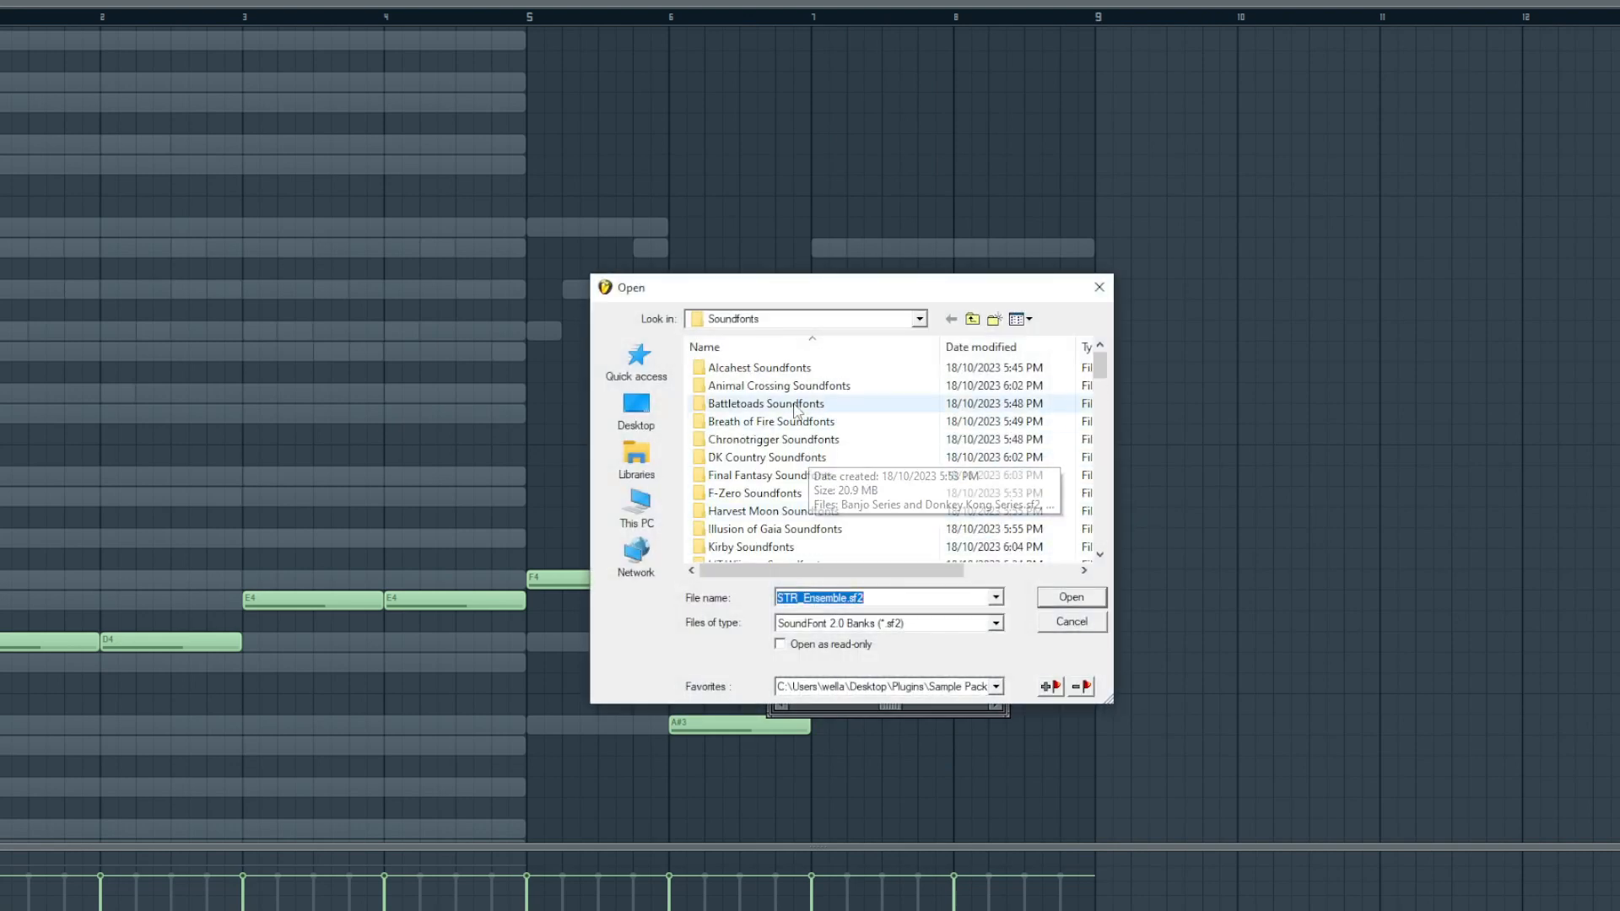
scroll(790, 452, down, 1)
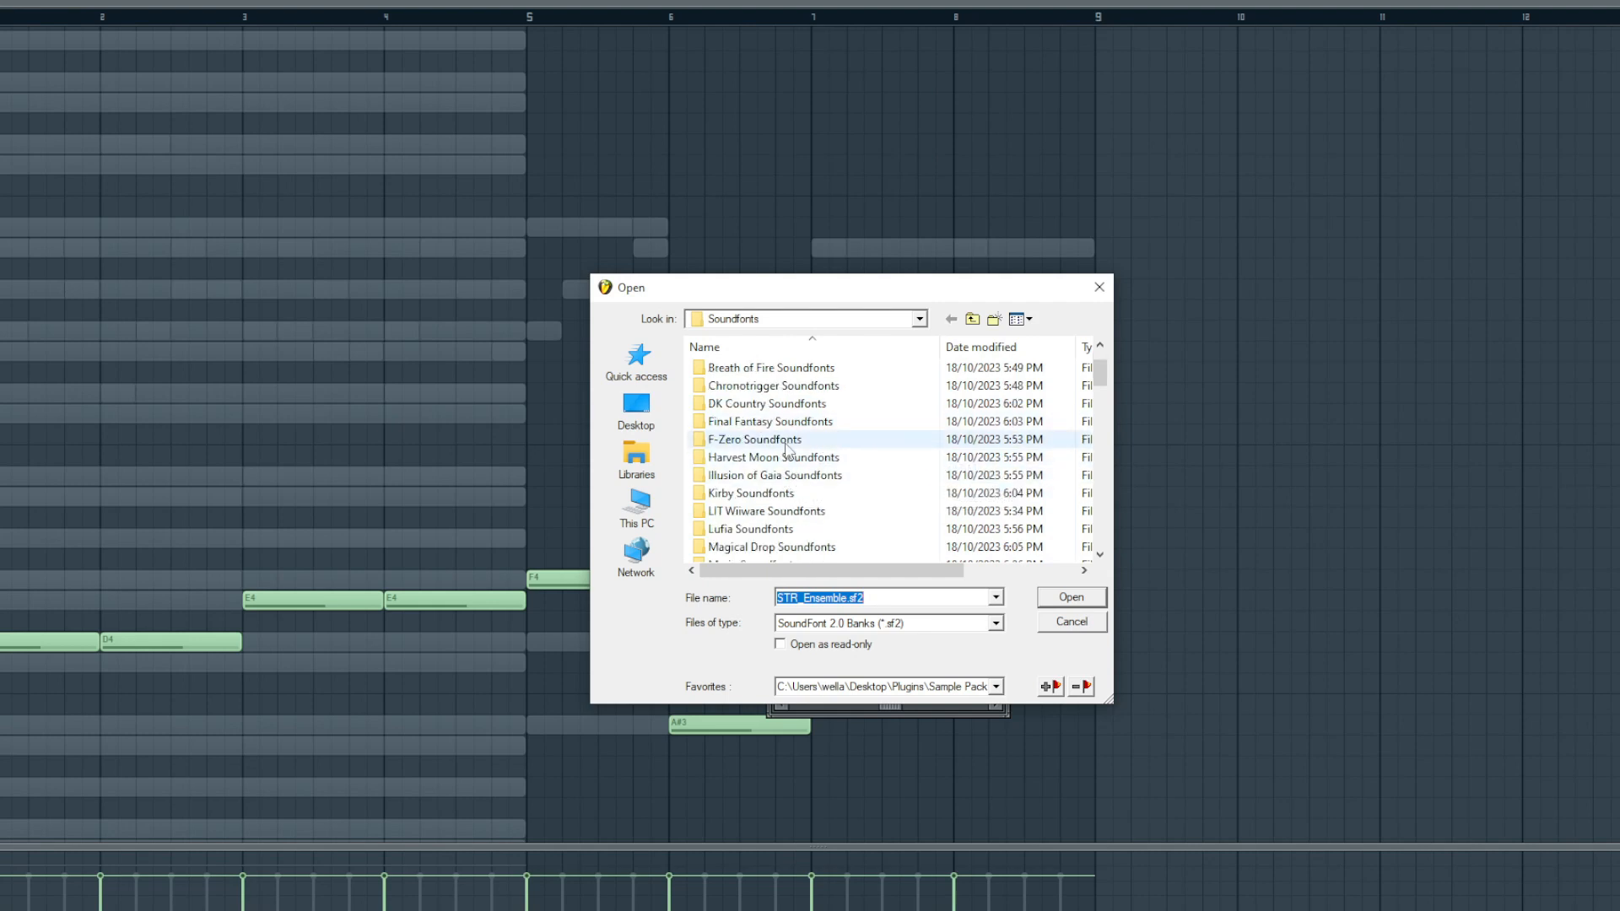
double_click(769, 422)
double_click(759, 368)
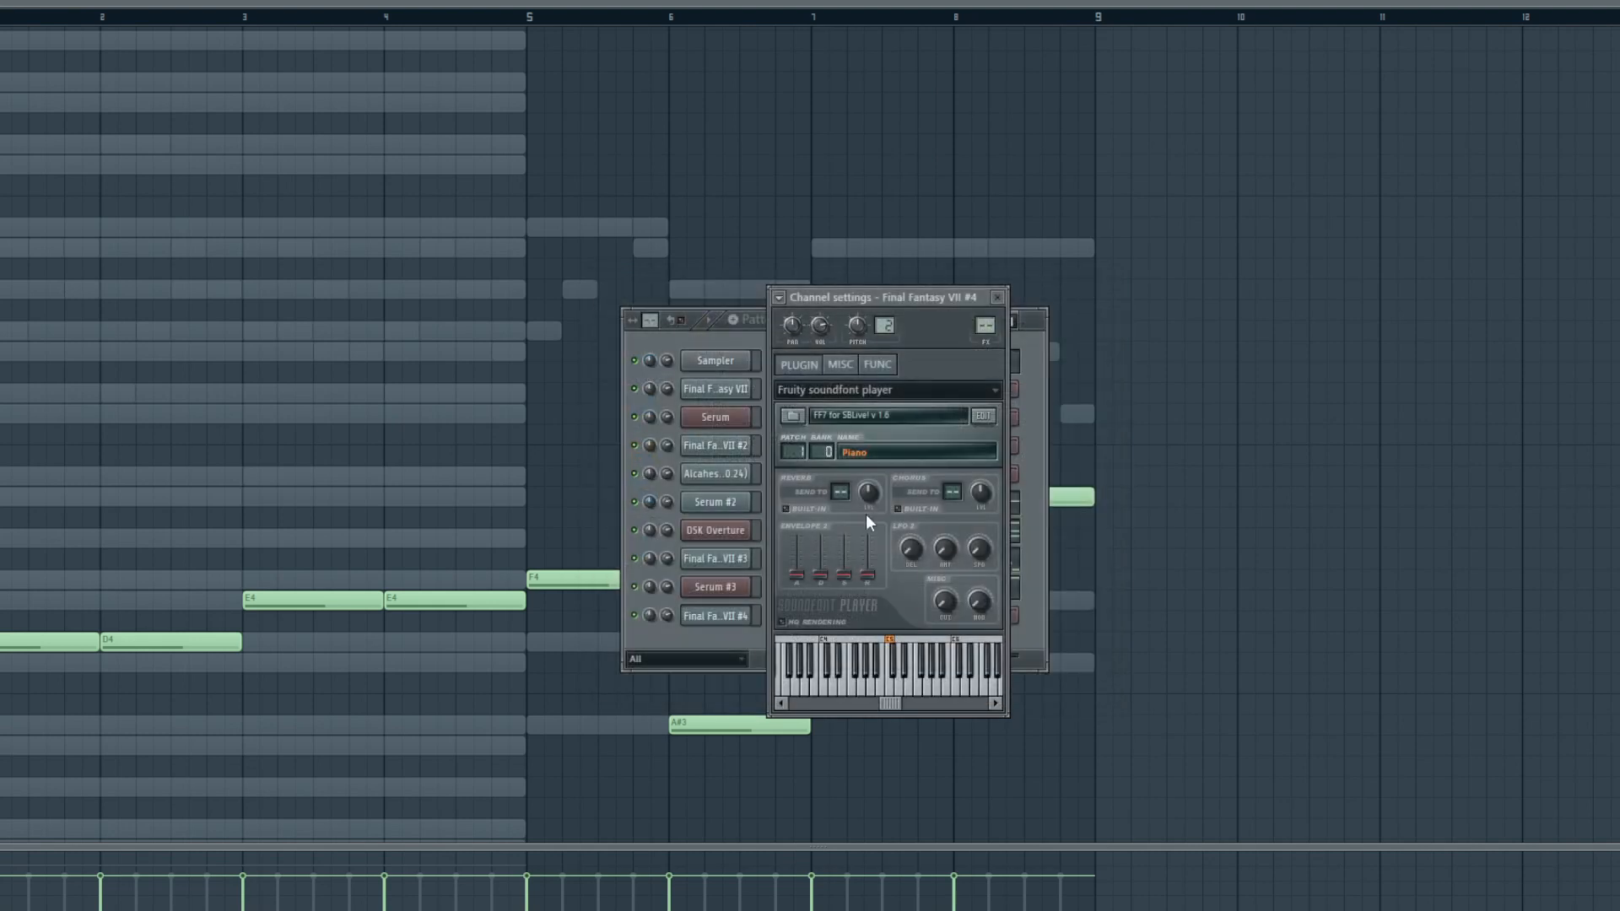
- Audition the French Horns, Trombone, Trumpet and Synth Brass 1 patches of the Final Fantasy VII soundfont
click(867, 455)
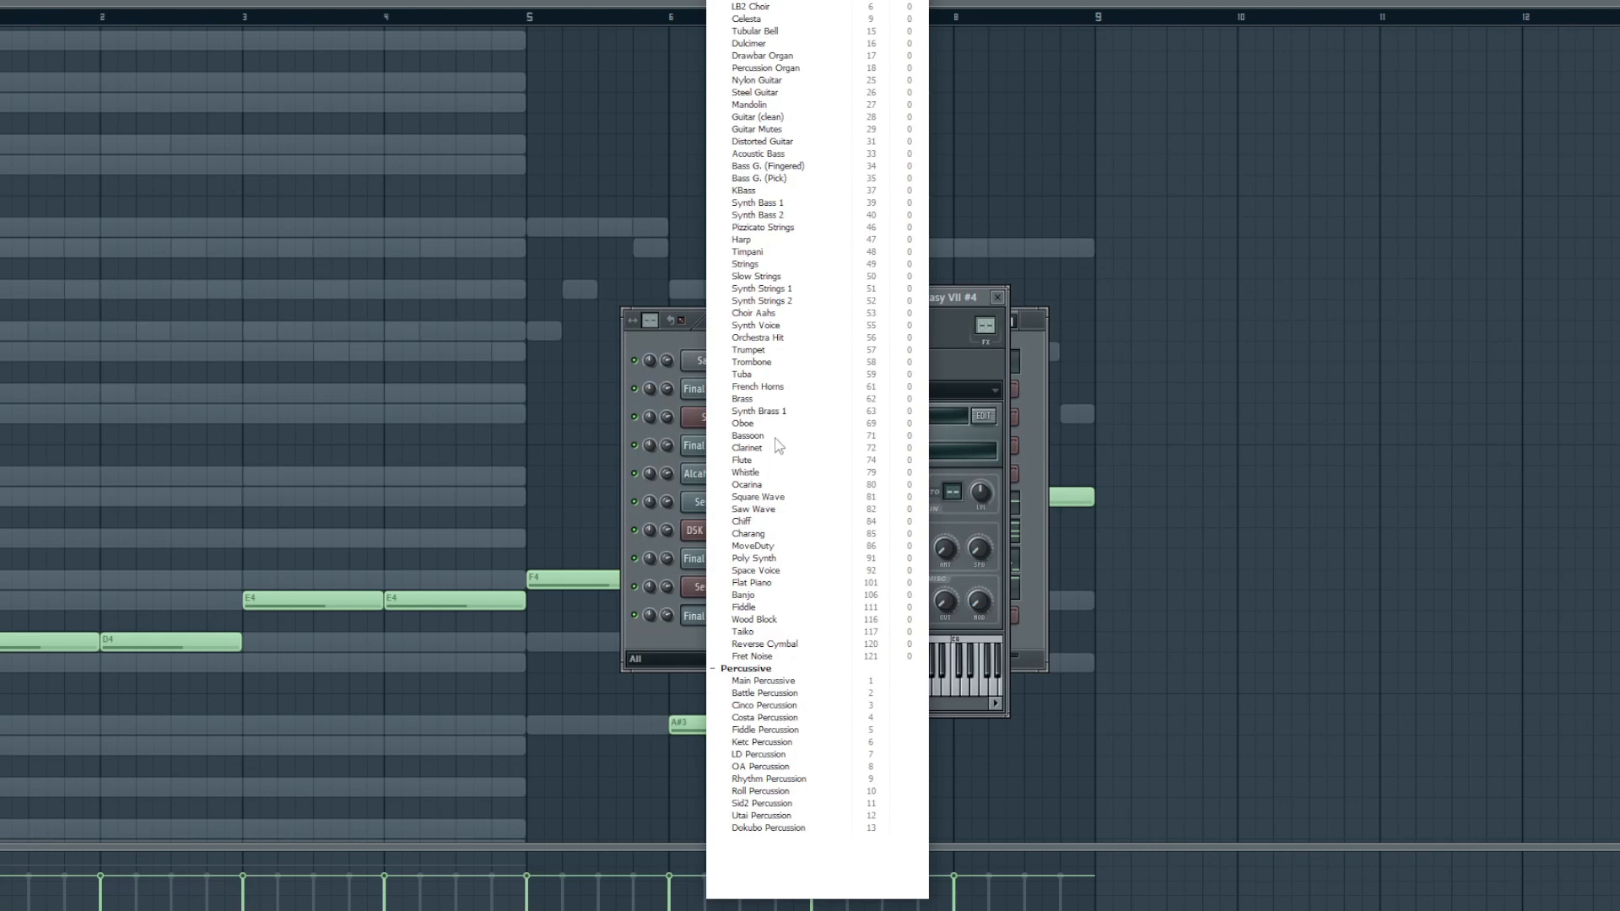
click(757, 387)
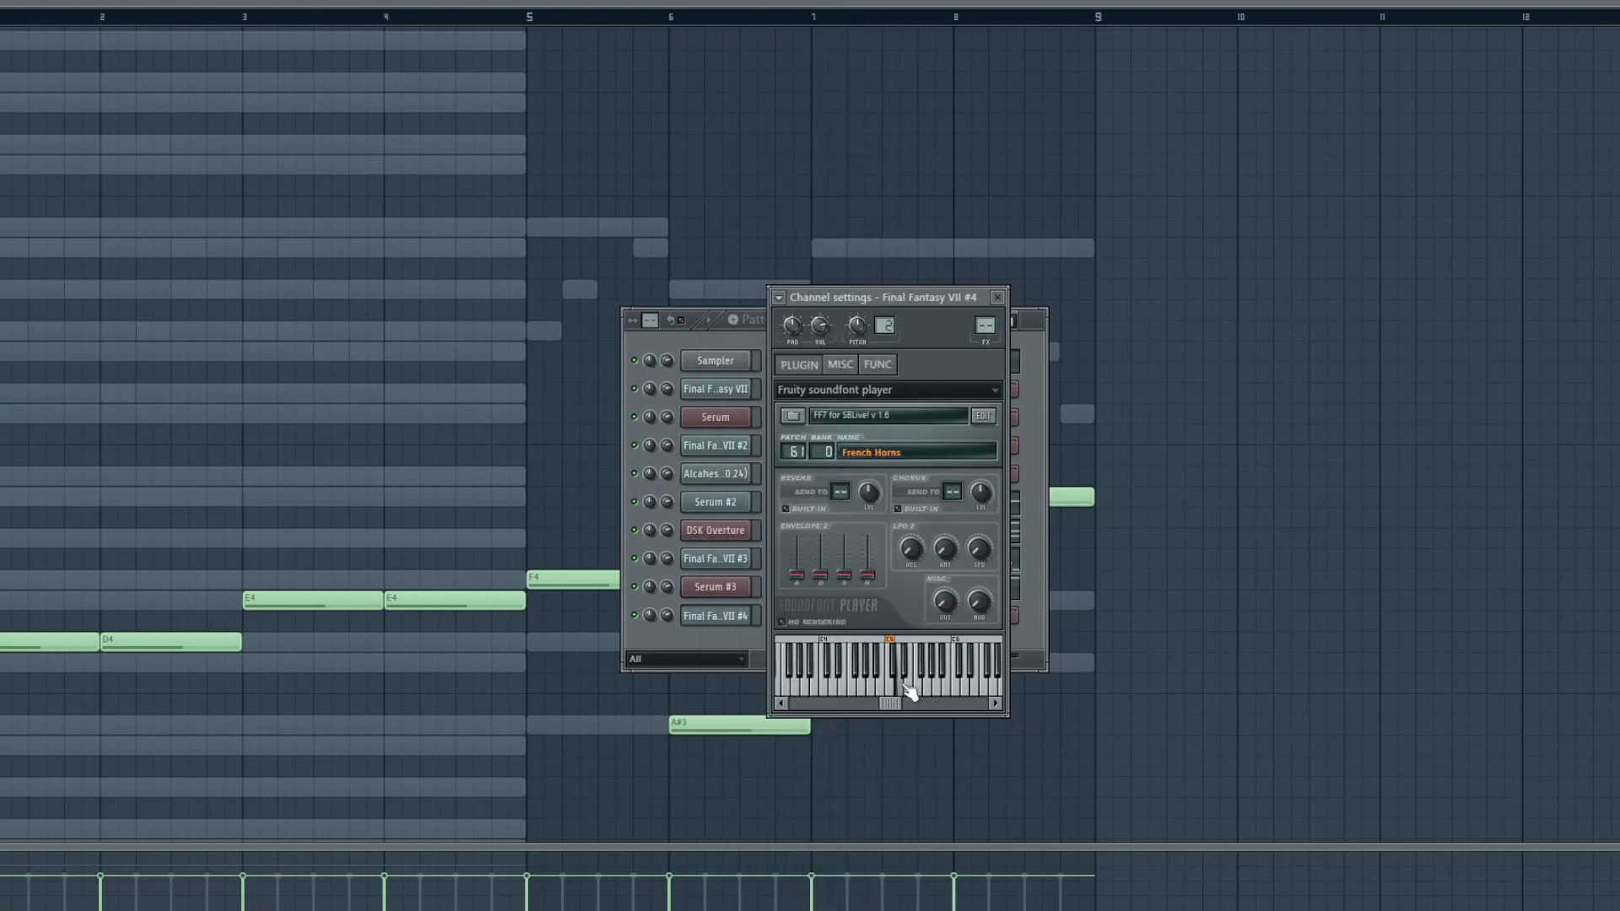
click(859, 458)
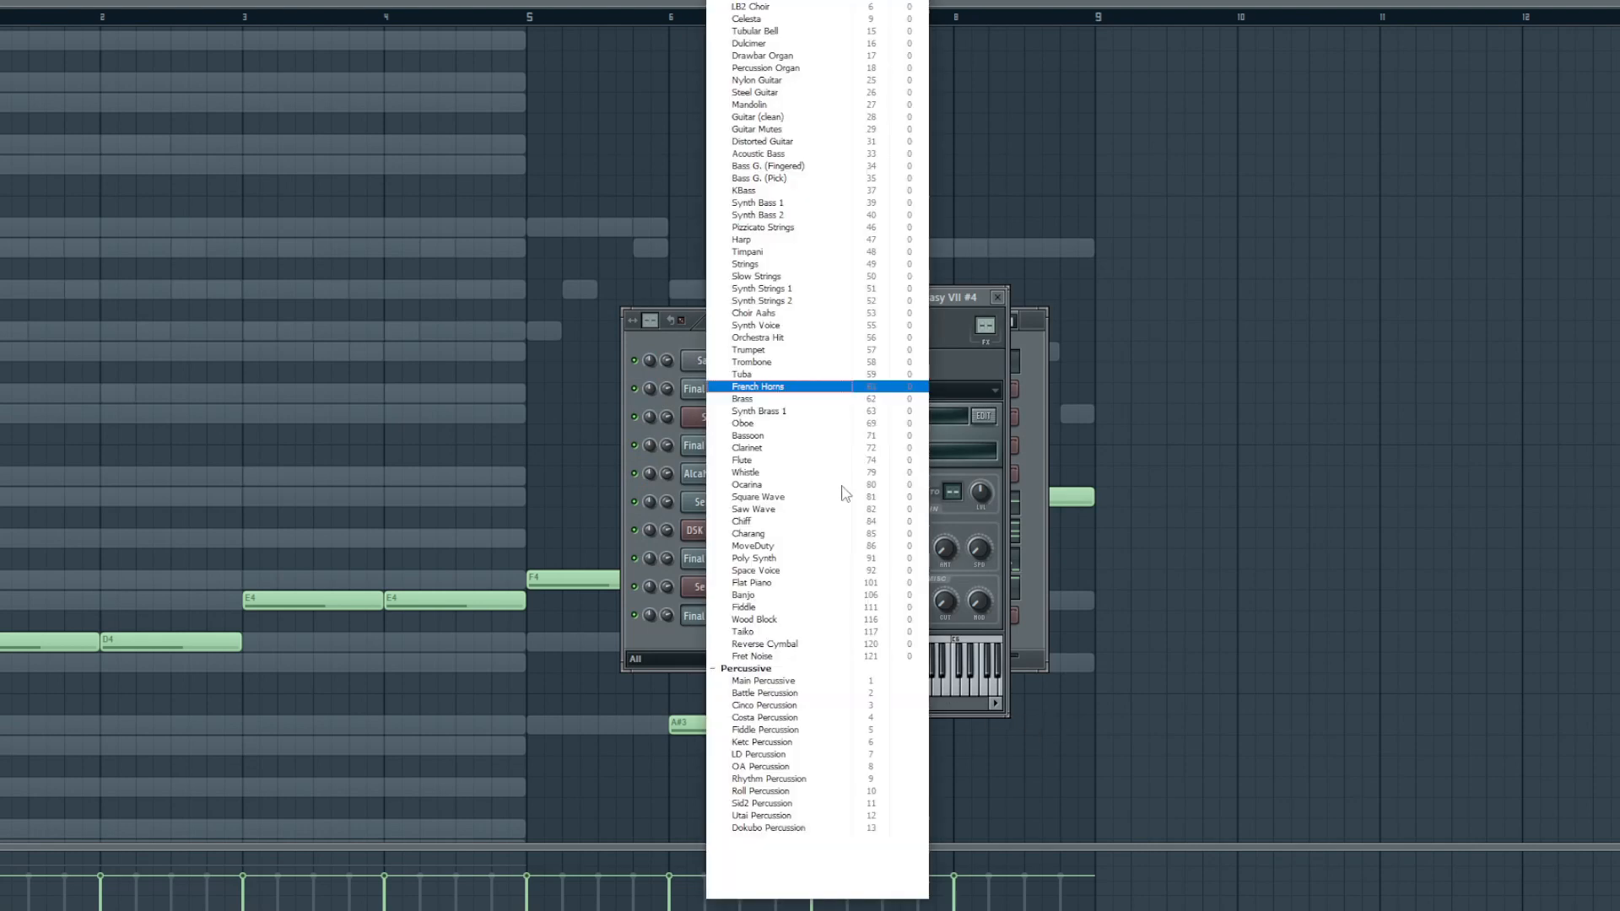
click(754, 363)
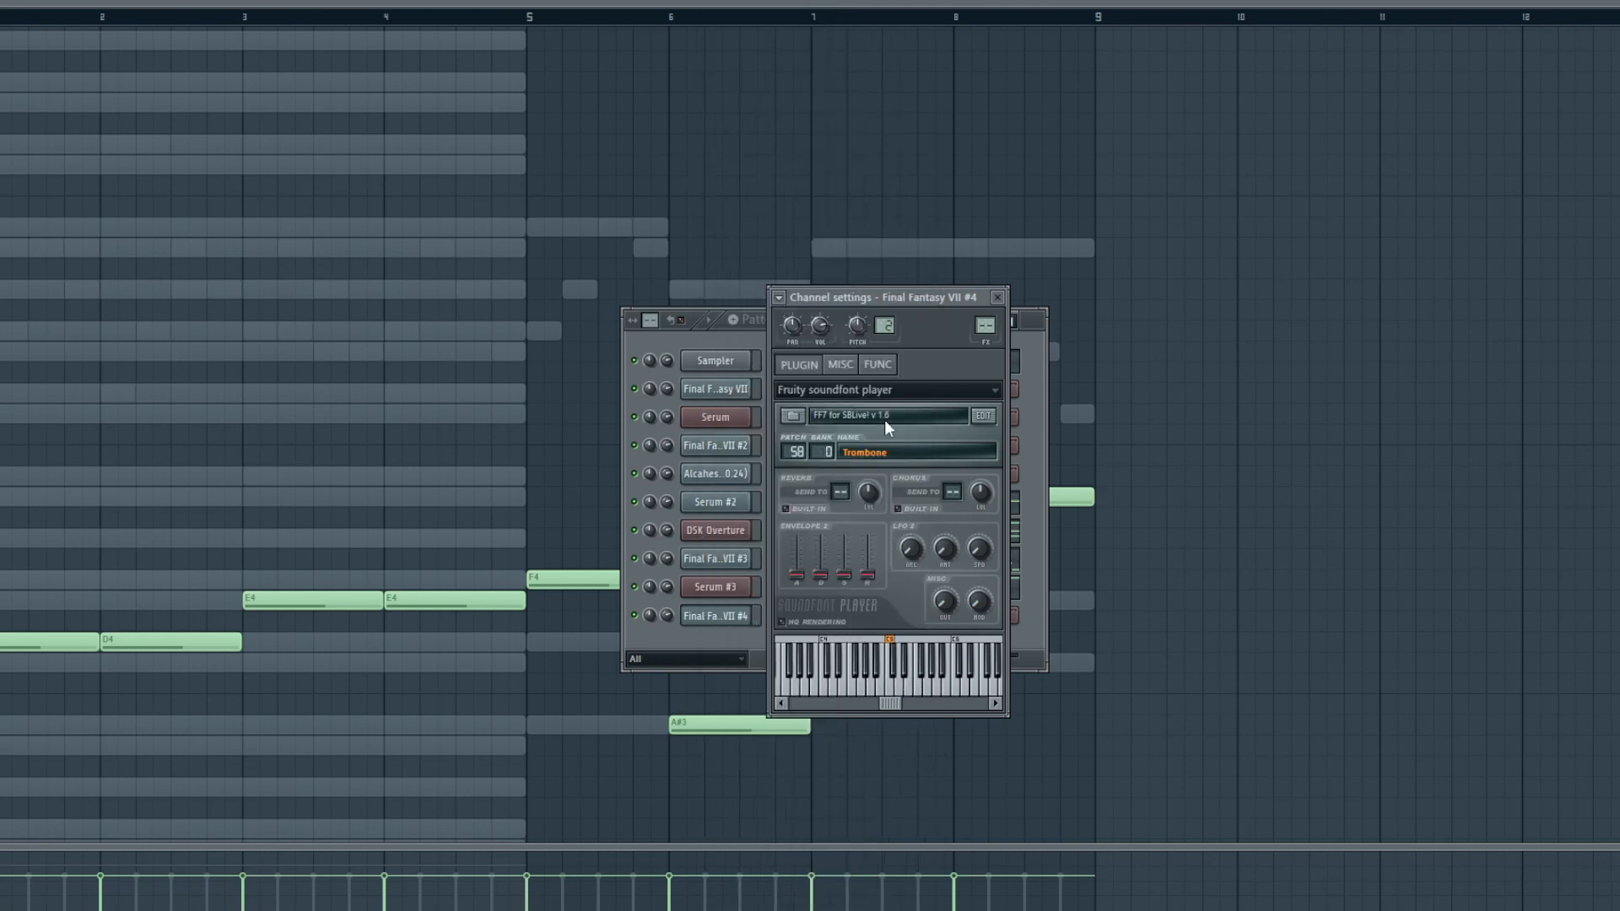
click(878, 462)
click(762, 356)
click(861, 453)
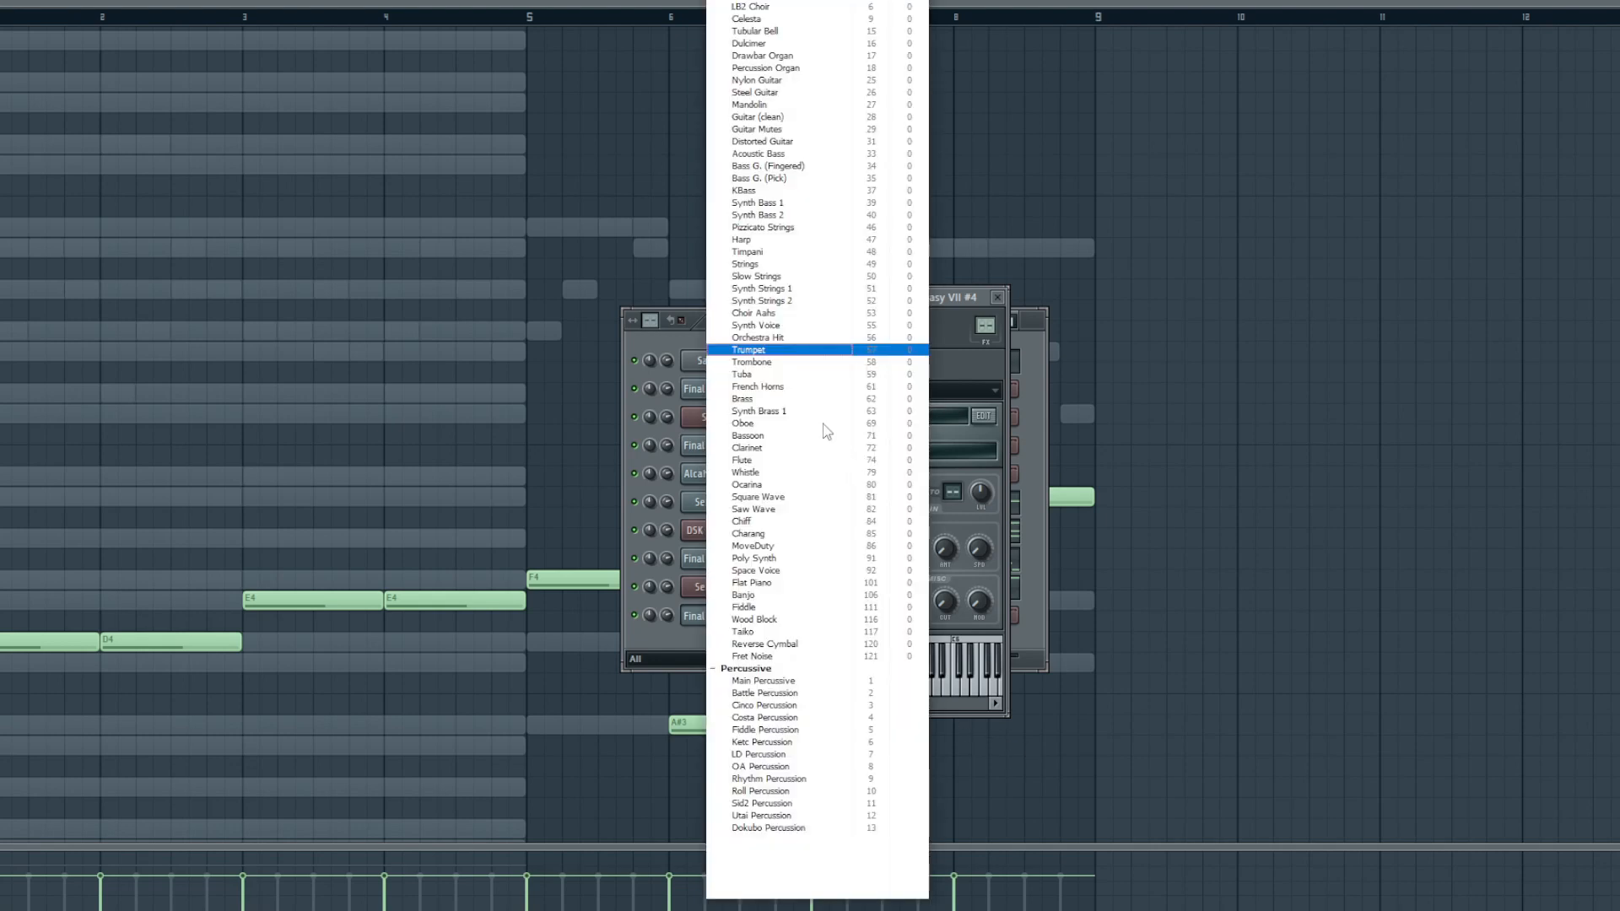
click(779, 415)
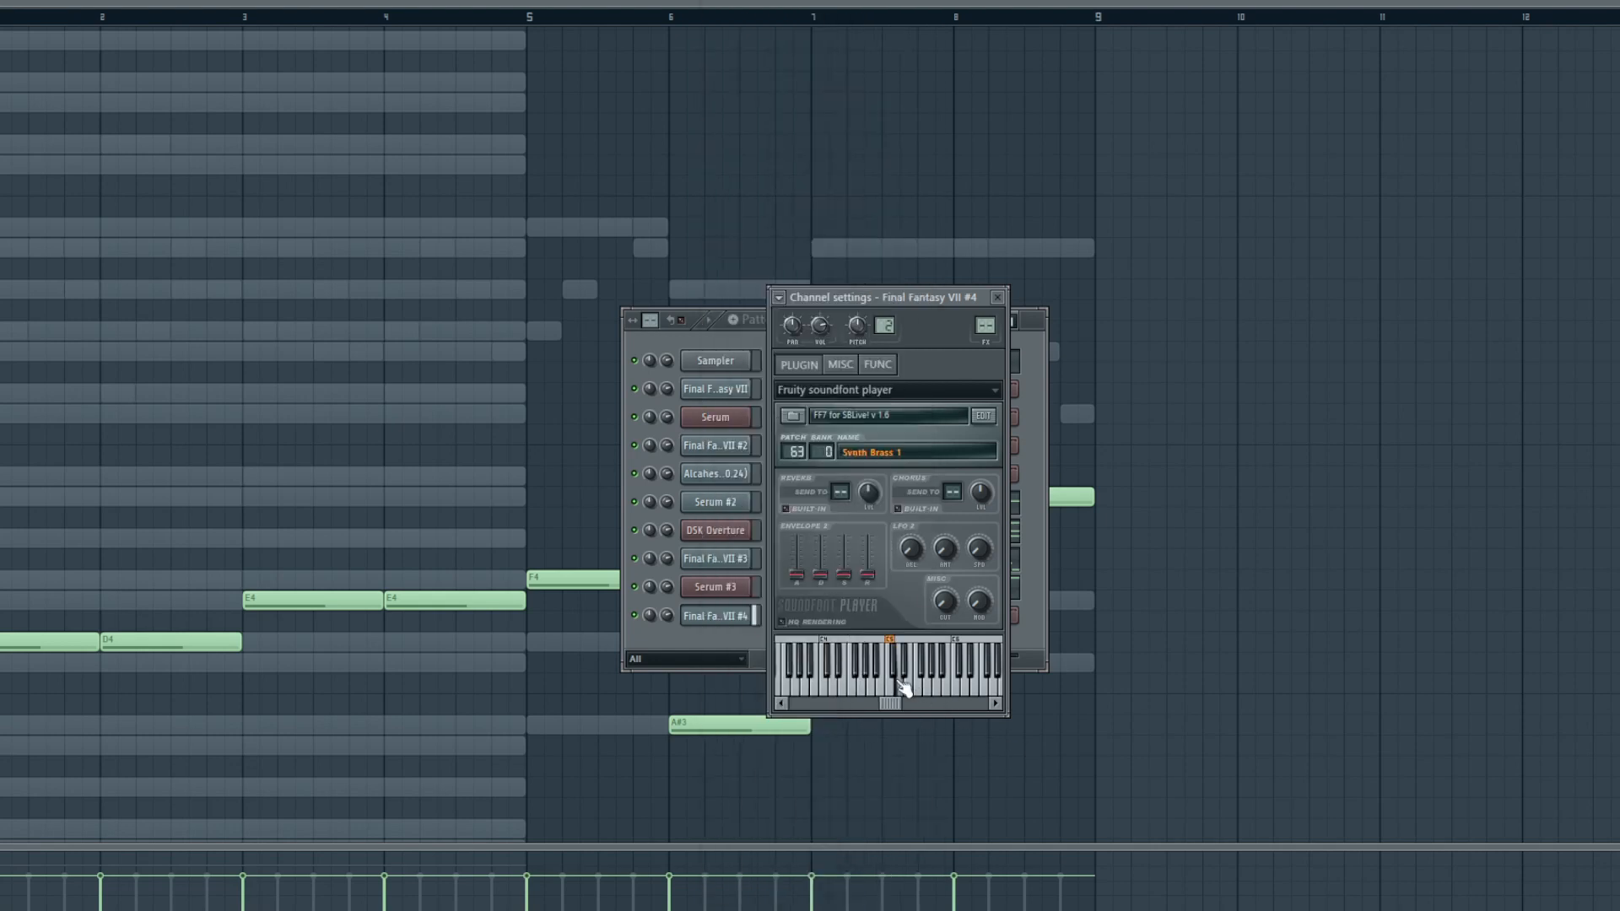
- Set the Final Fantasy VII #4 channel's patch to Brass and close its settings and the channel rack
click(857, 456)
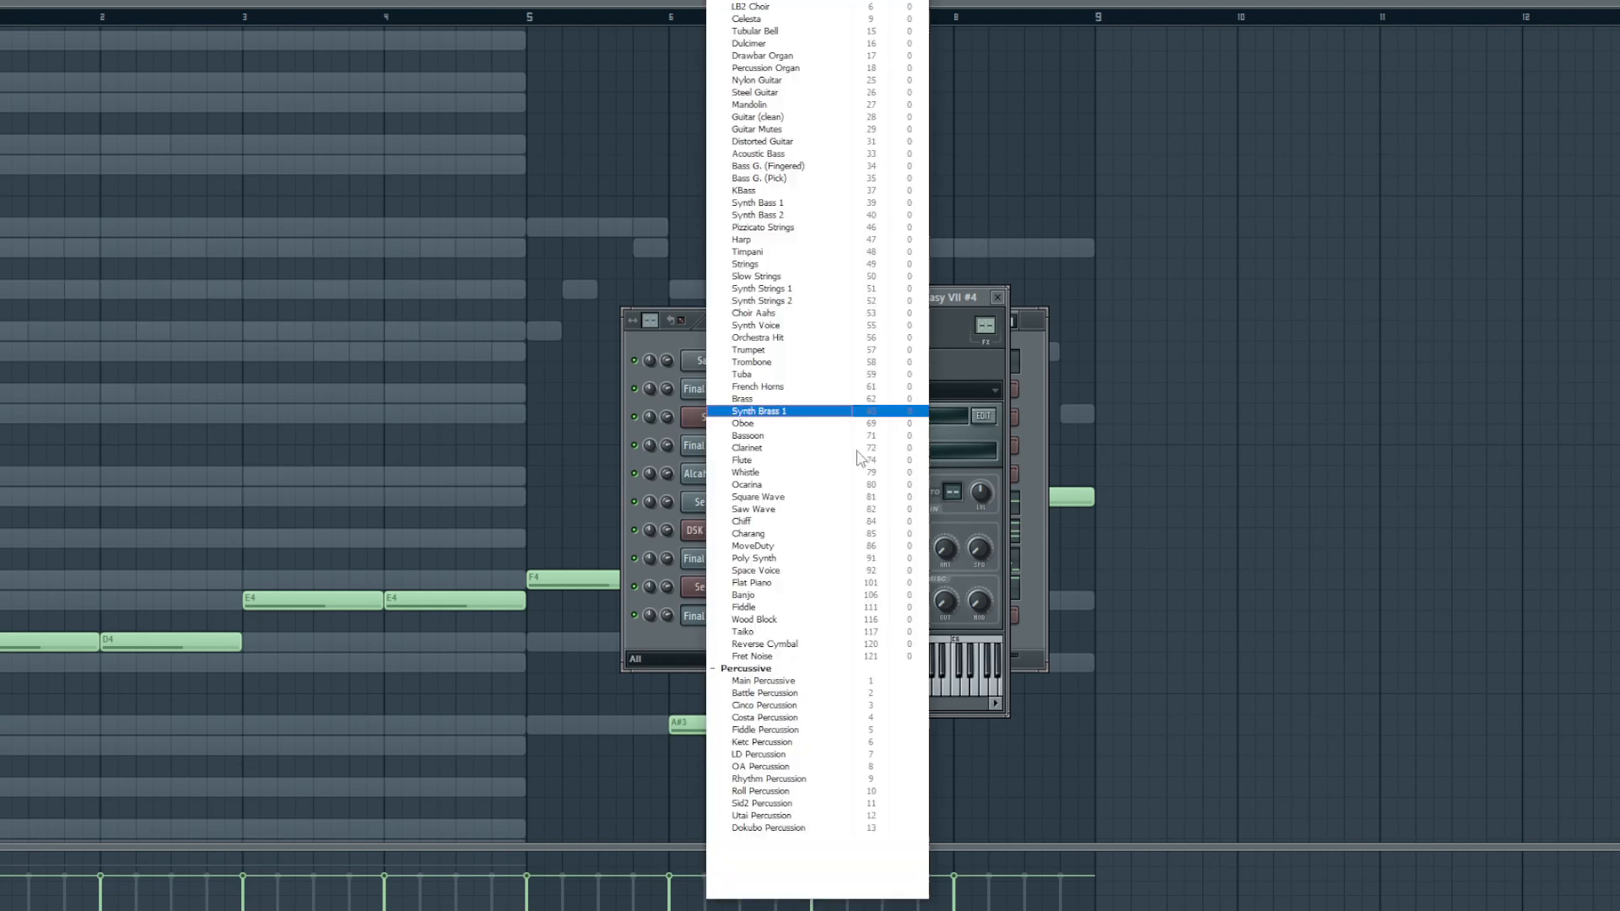
click(782, 405)
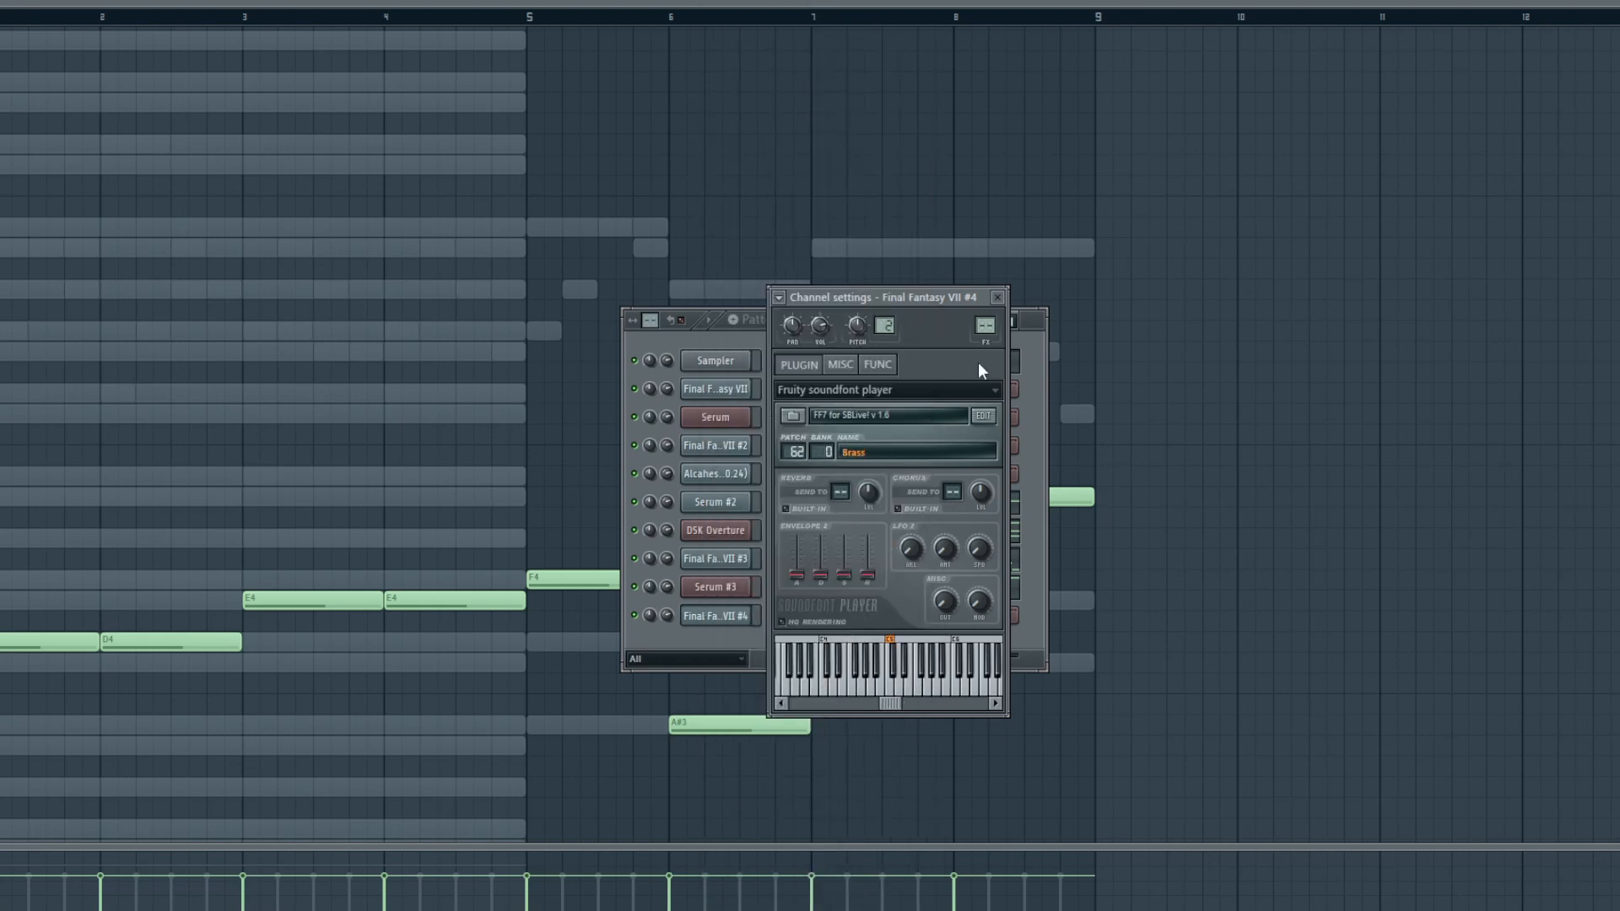
click(997, 297)
key(F6)
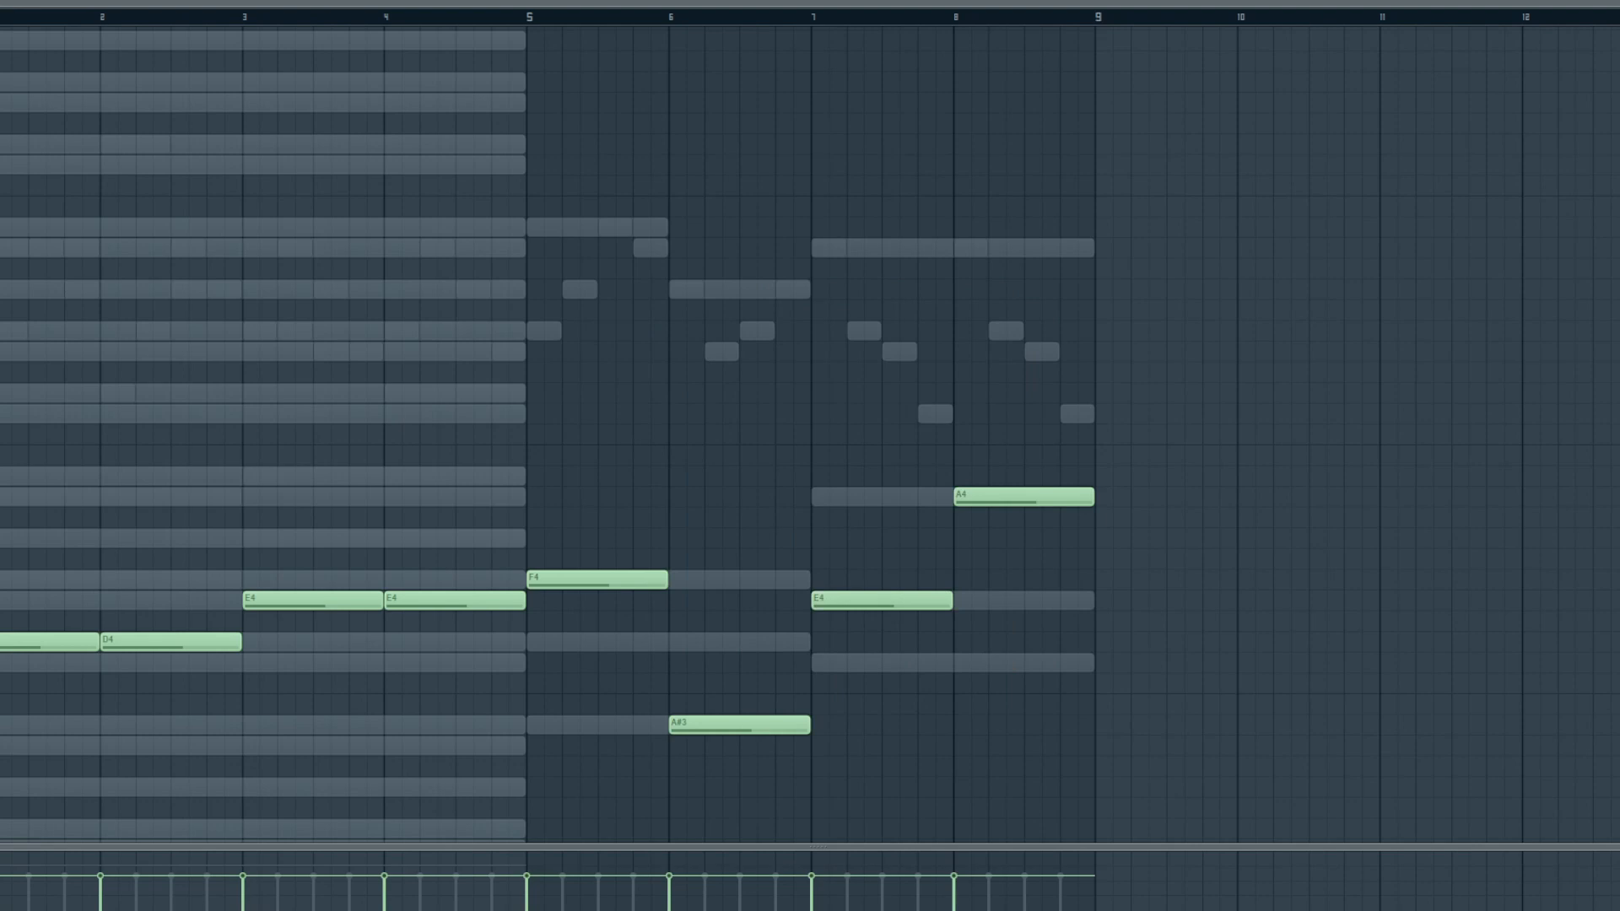
- In the Final Fantasy VII #4 piano roll, draw bar 1's opening D5, three short D5 repeats and a one-beat D5
click(251, 239)
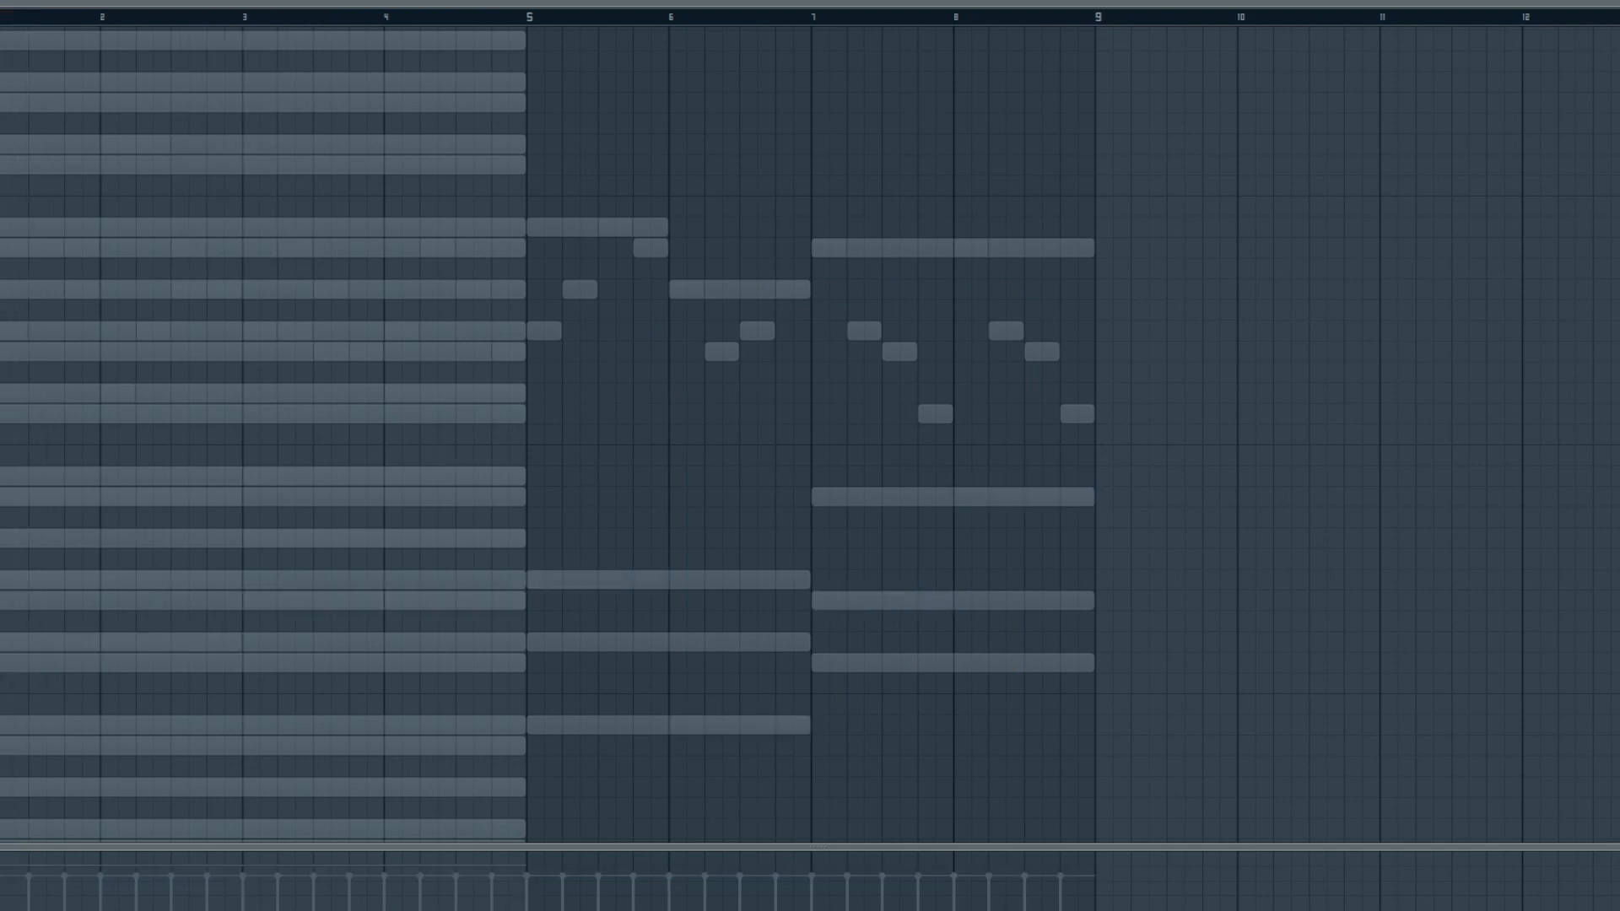
click(46, 642)
right_click(84, 643)
click(80, 393)
right_click(48, 396)
drag(27, 397, 15, 400)
right_click(19, 396)
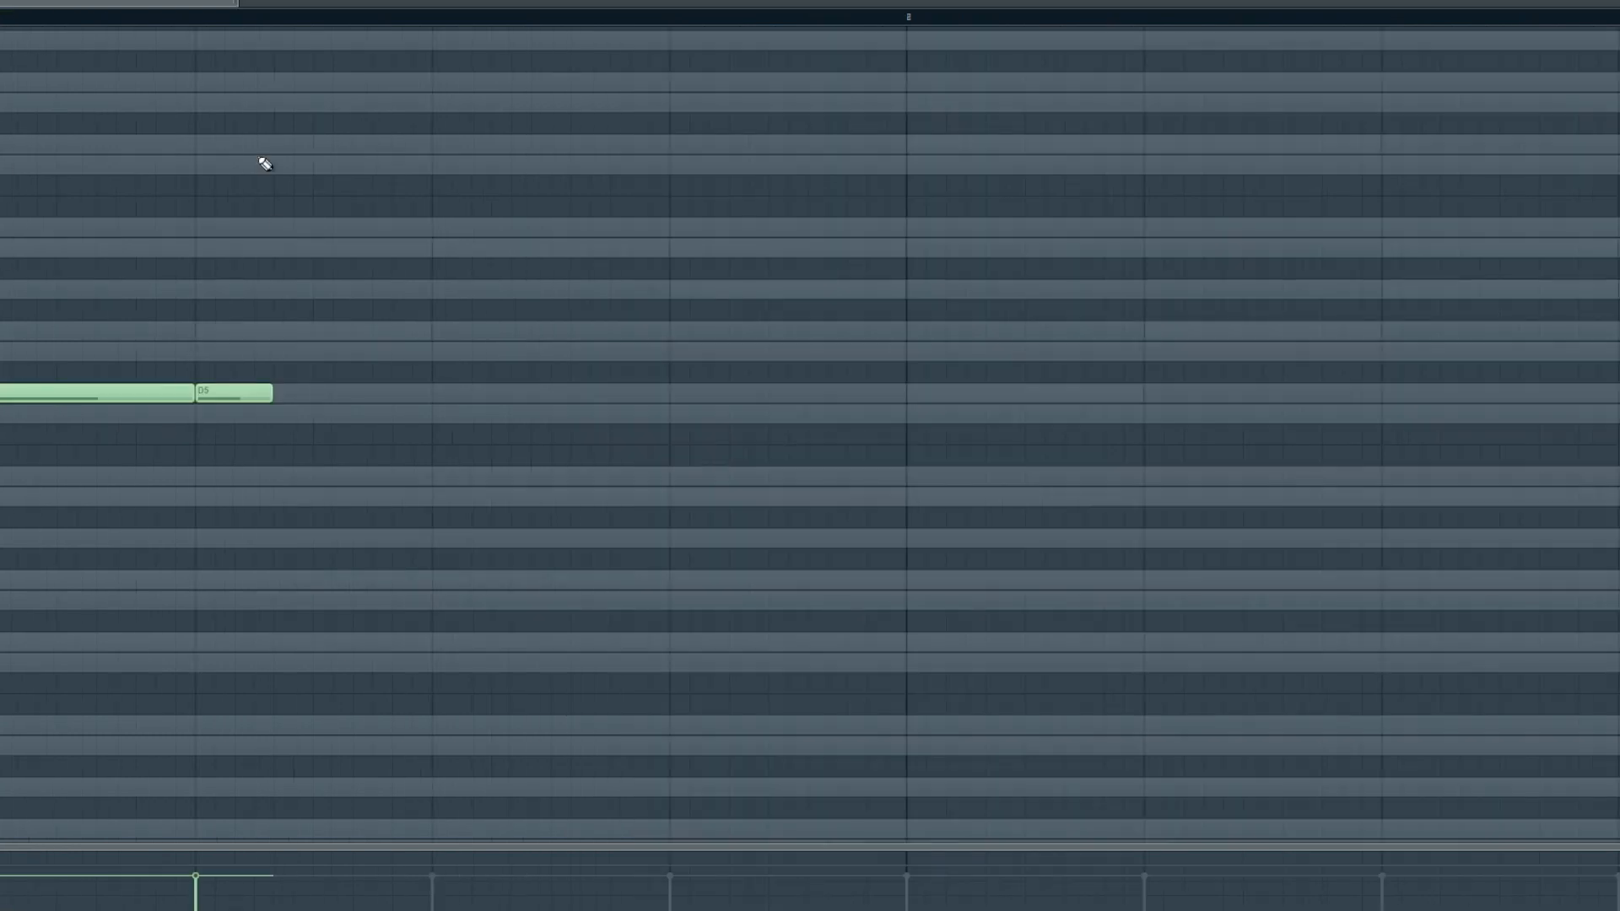
scroll(290, 315, down, 2)
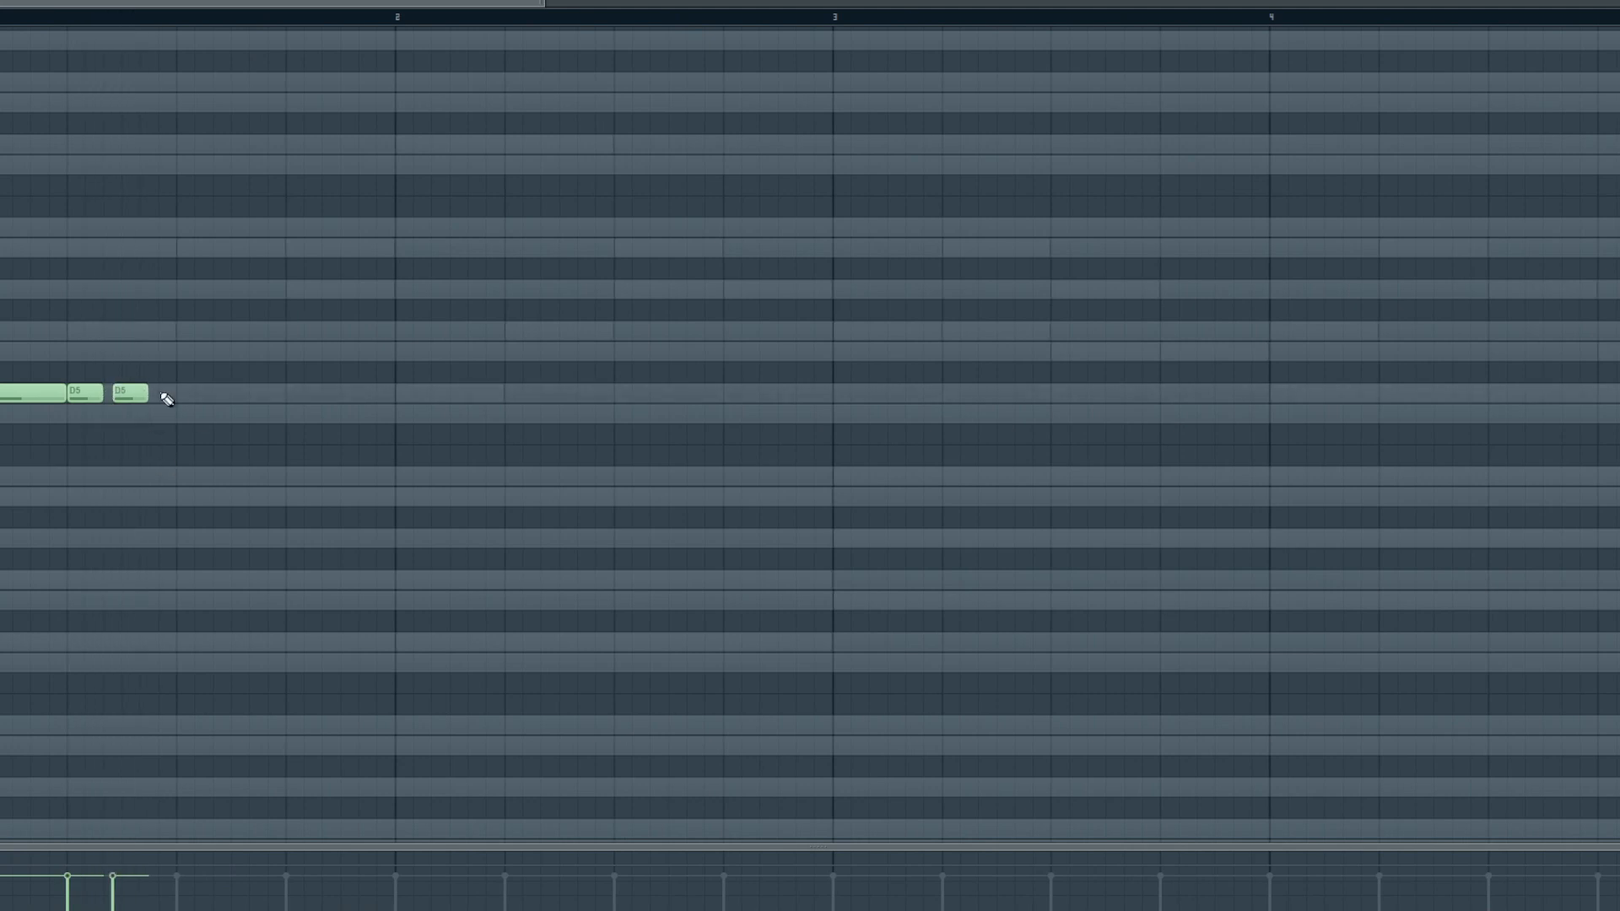
drag(147, 396, 157, 403)
drag(24, 395, 243, 401)
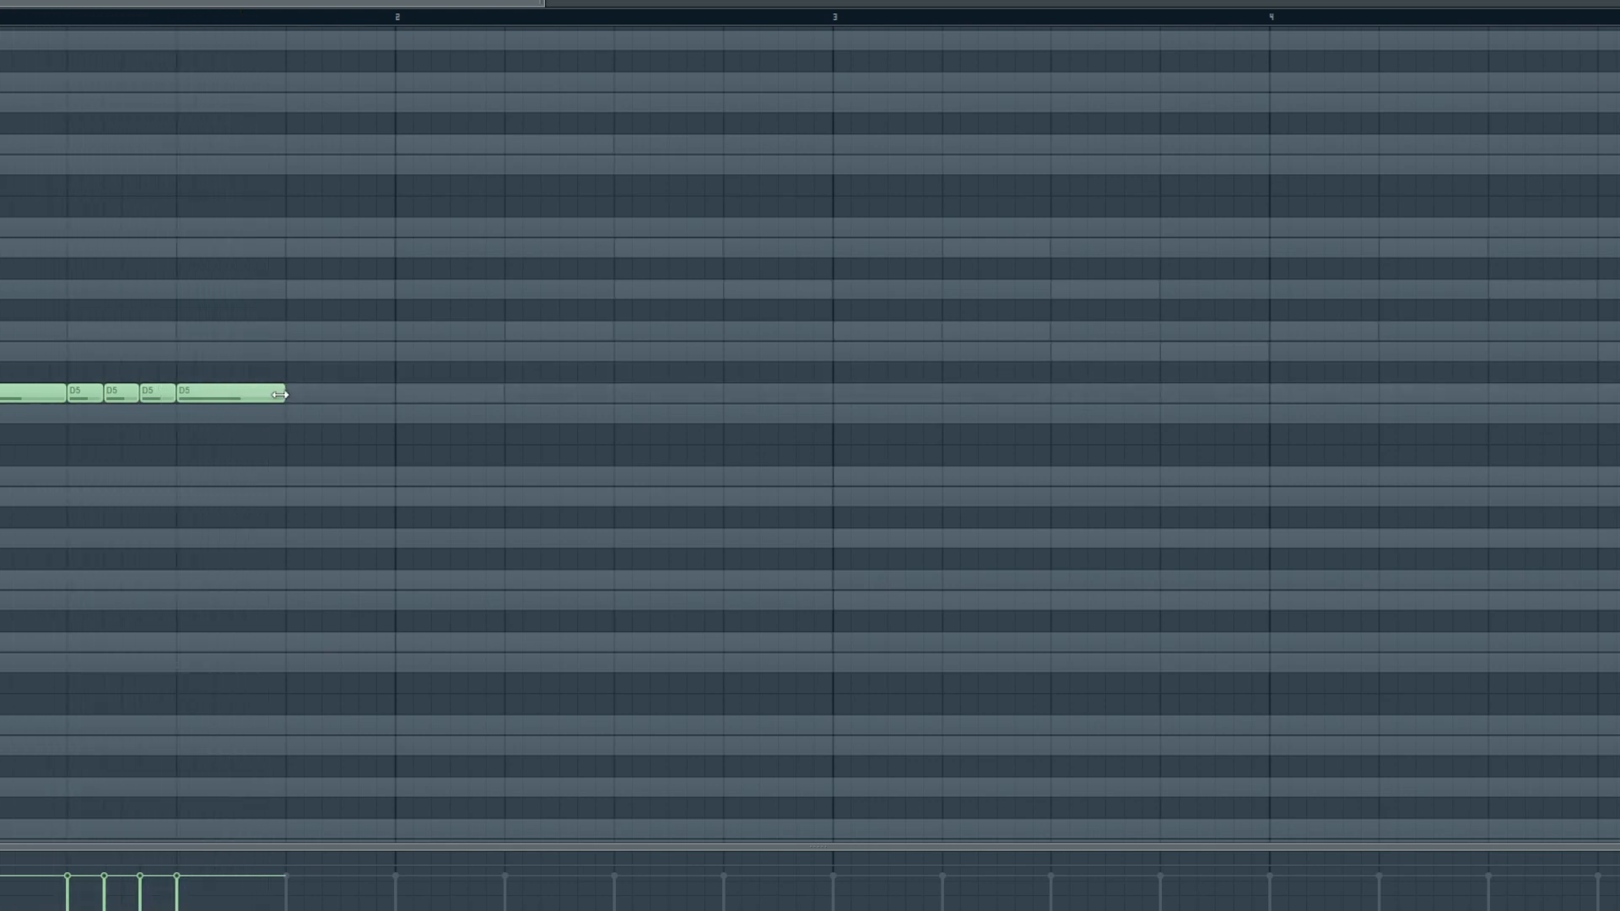
- Continue the brass melody up to bar 3 with one-beat notes E5, F5, A5, G5 and F5
click(287, 351)
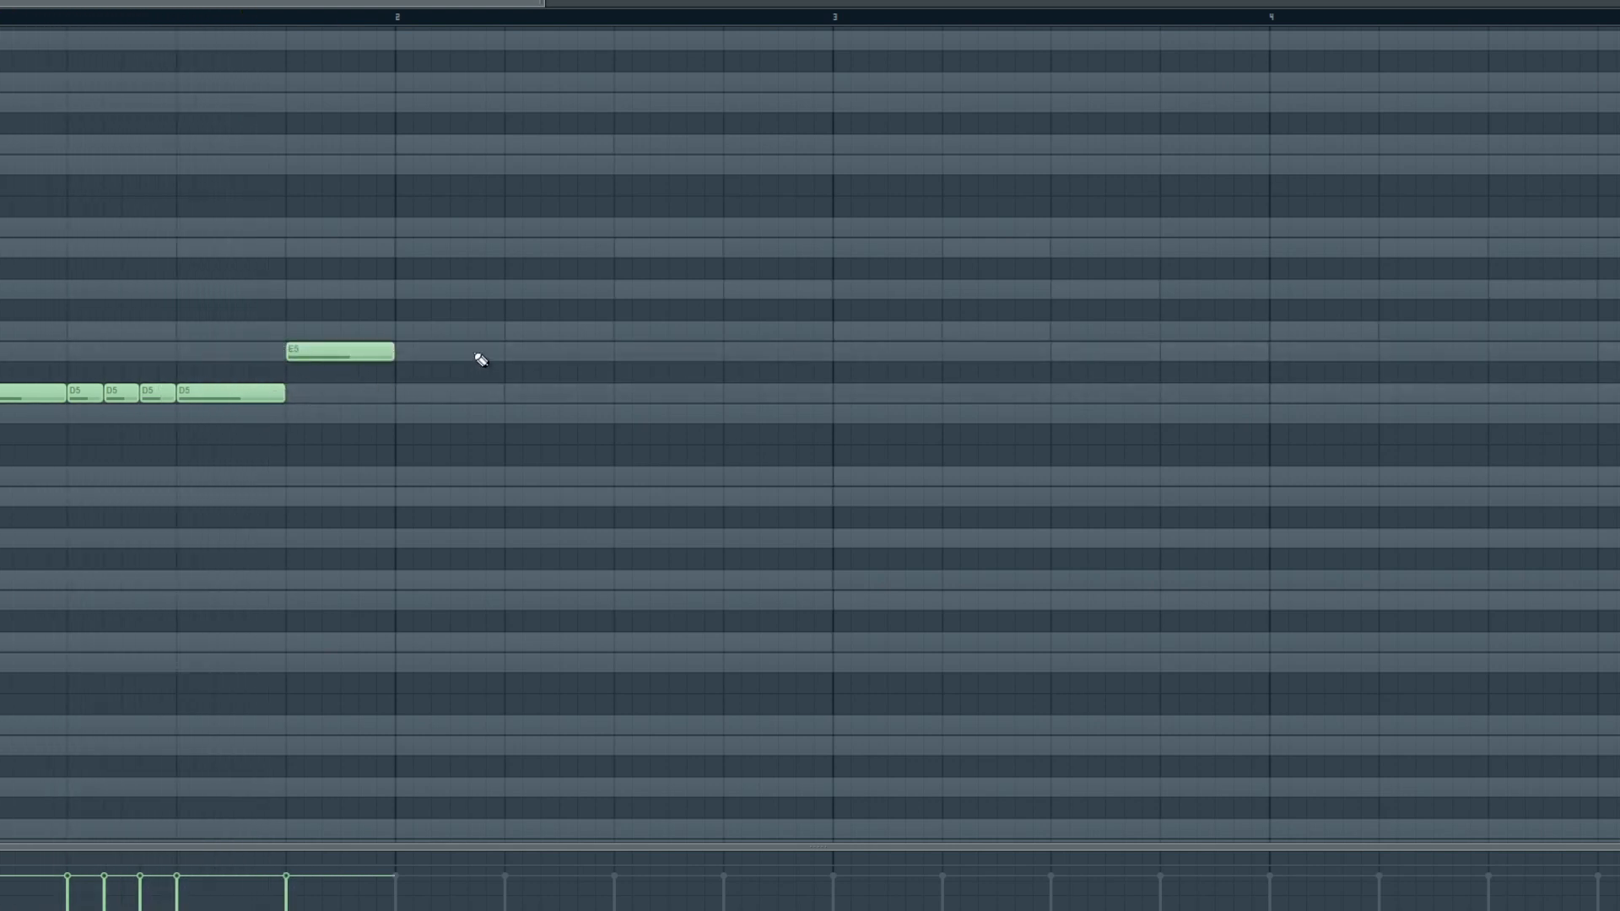
click(394, 335)
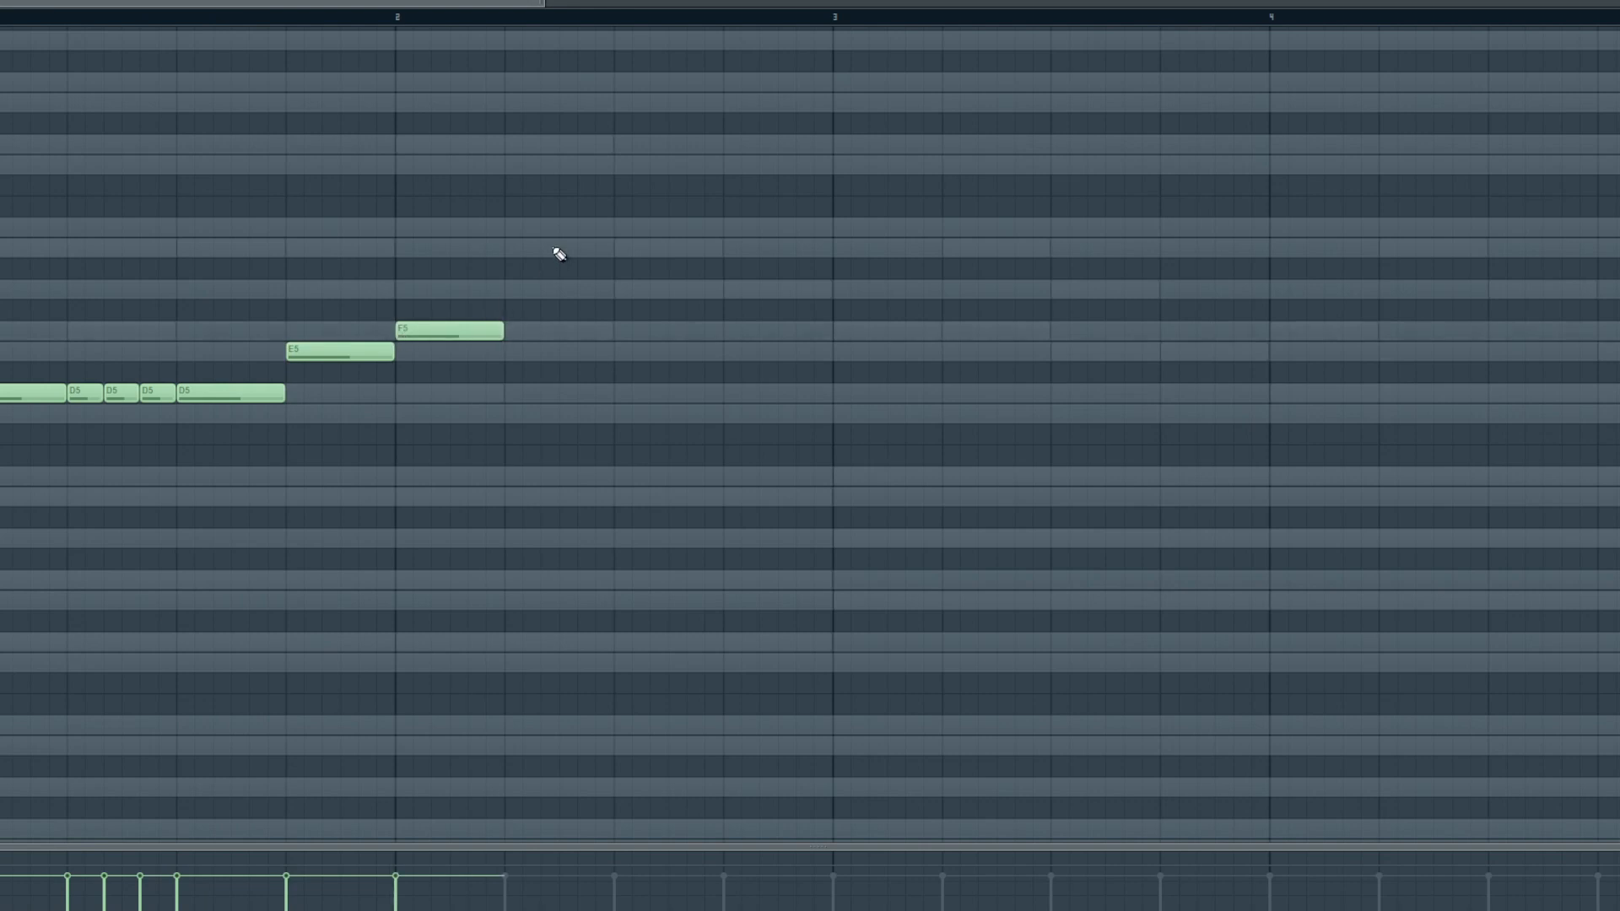
click(506, 247)
key(space)
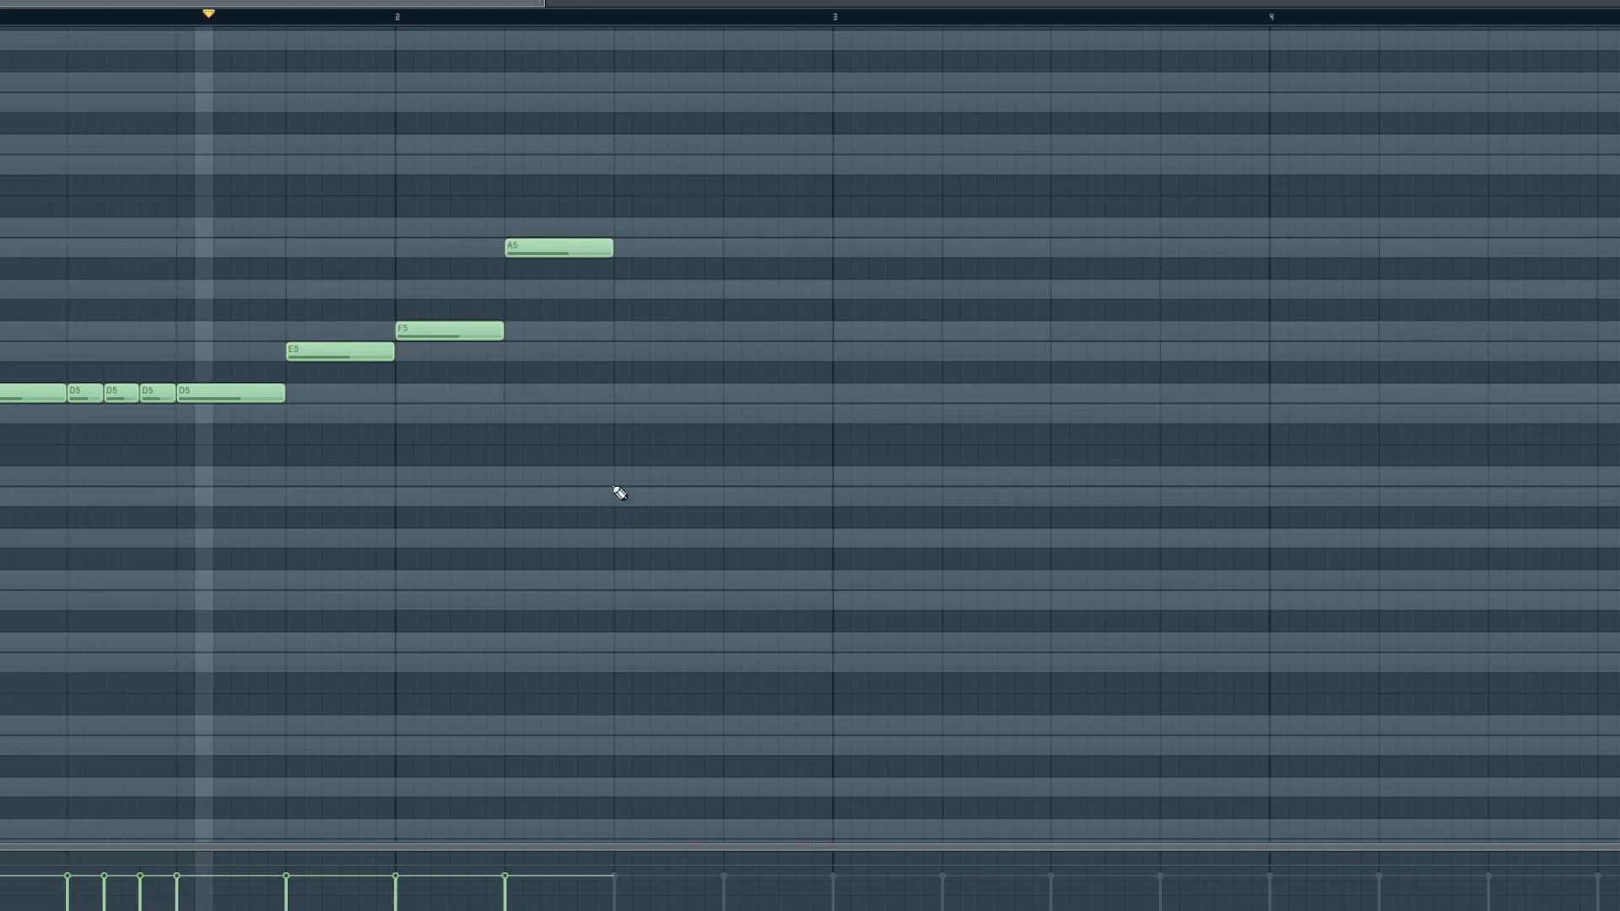
click(650, 290)
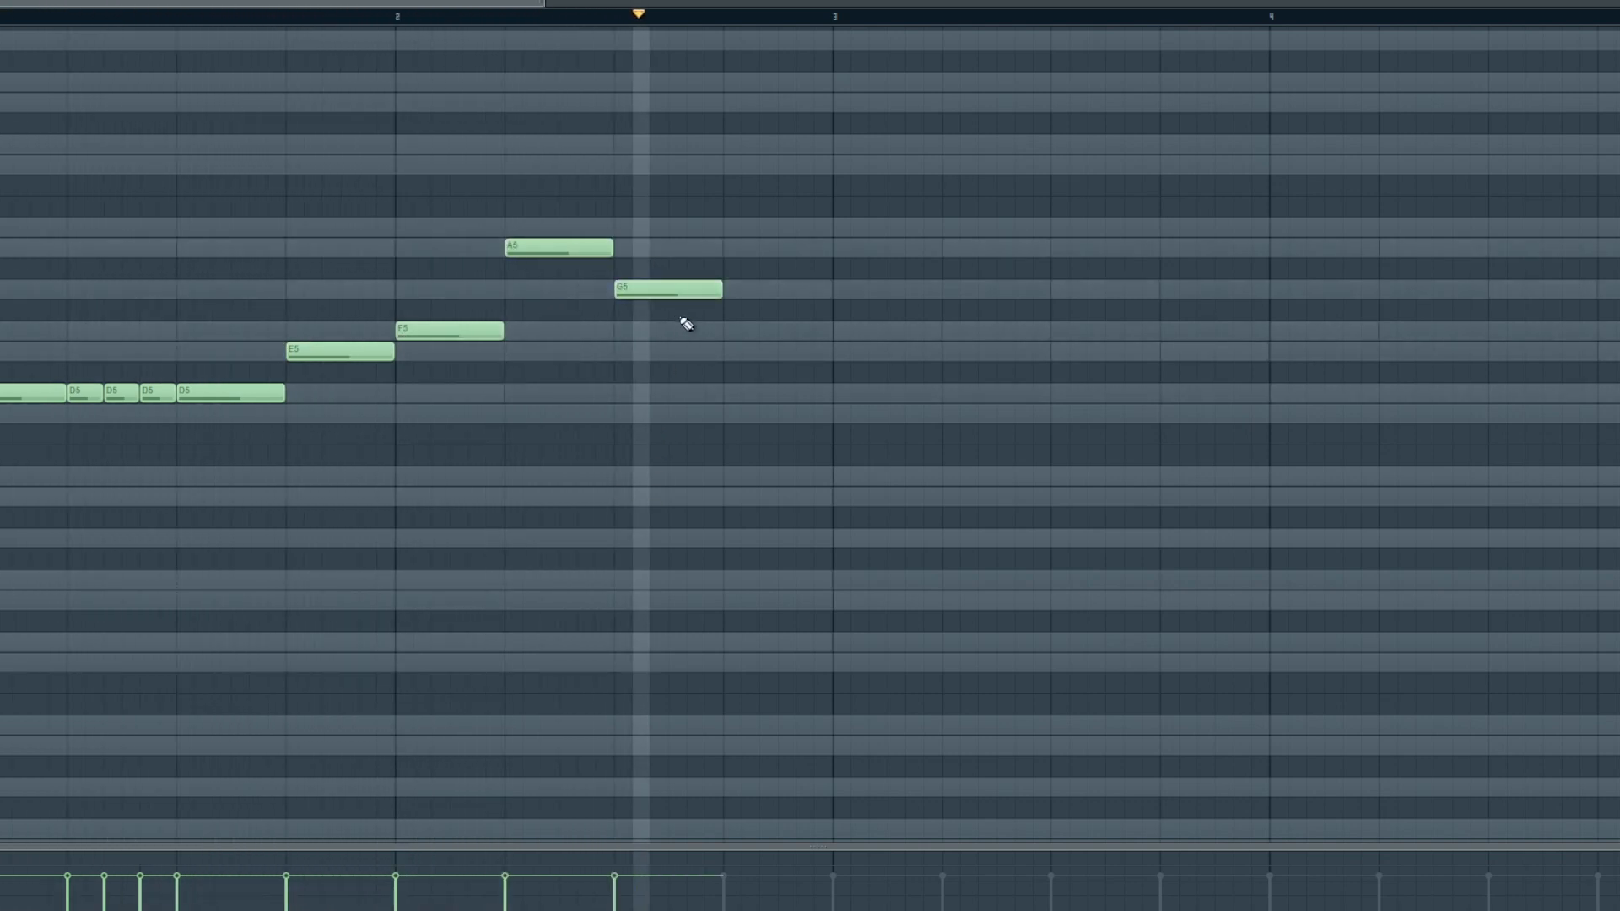
click(726, 332)
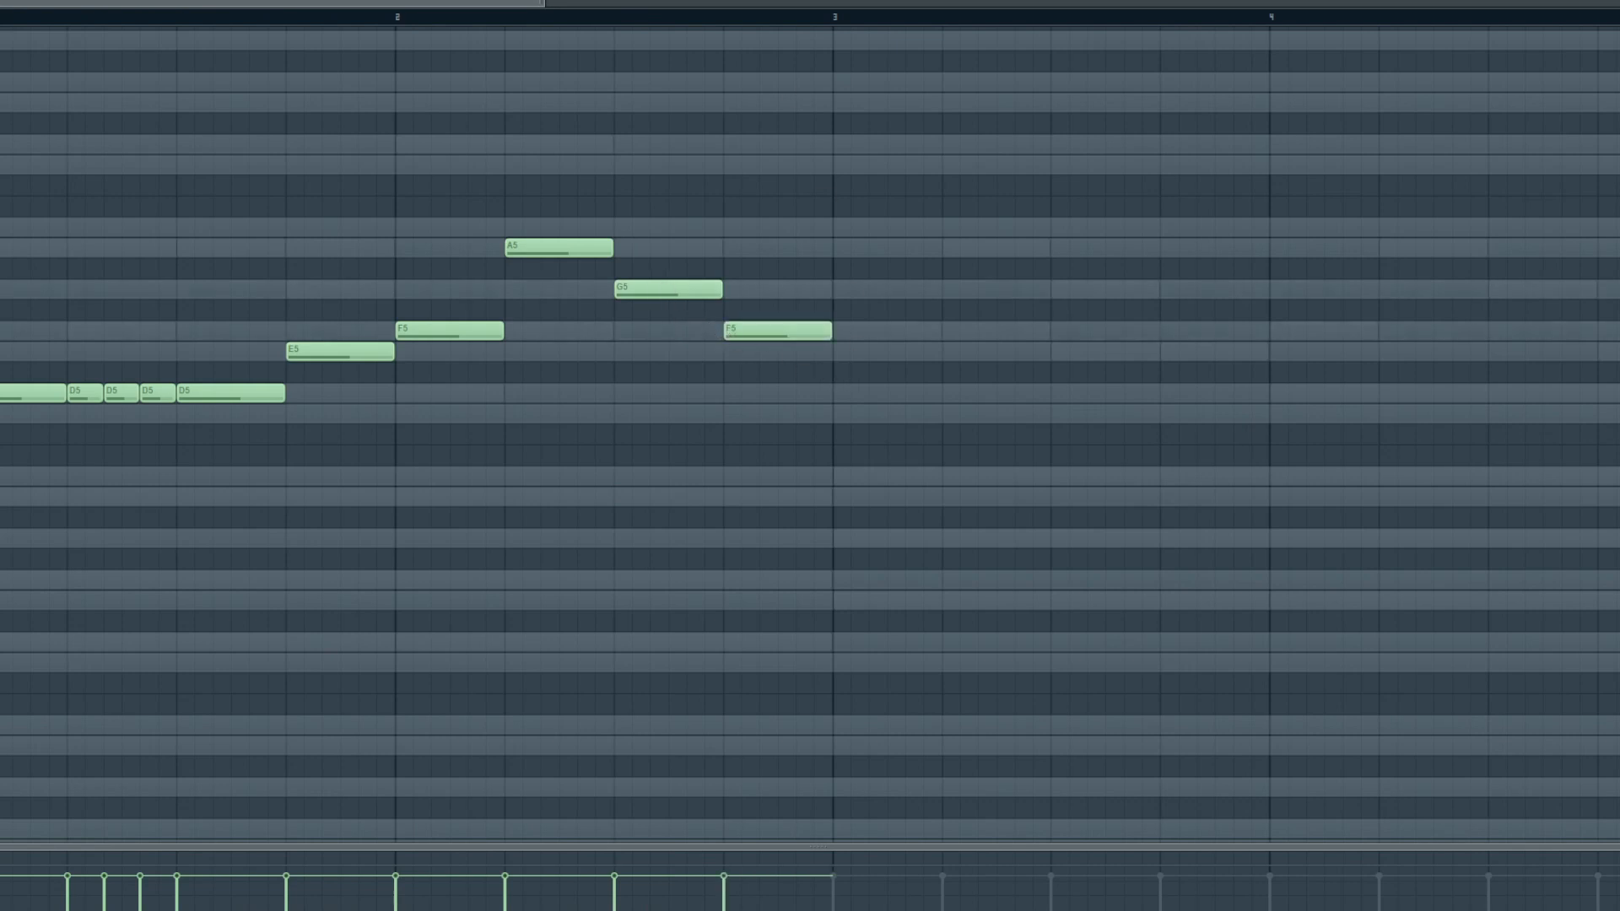
- Extend the E5 at bar 3 up to bar 5 and copy the whole brass melody to start at bar 5
drag(549, 7, 1367, 7)
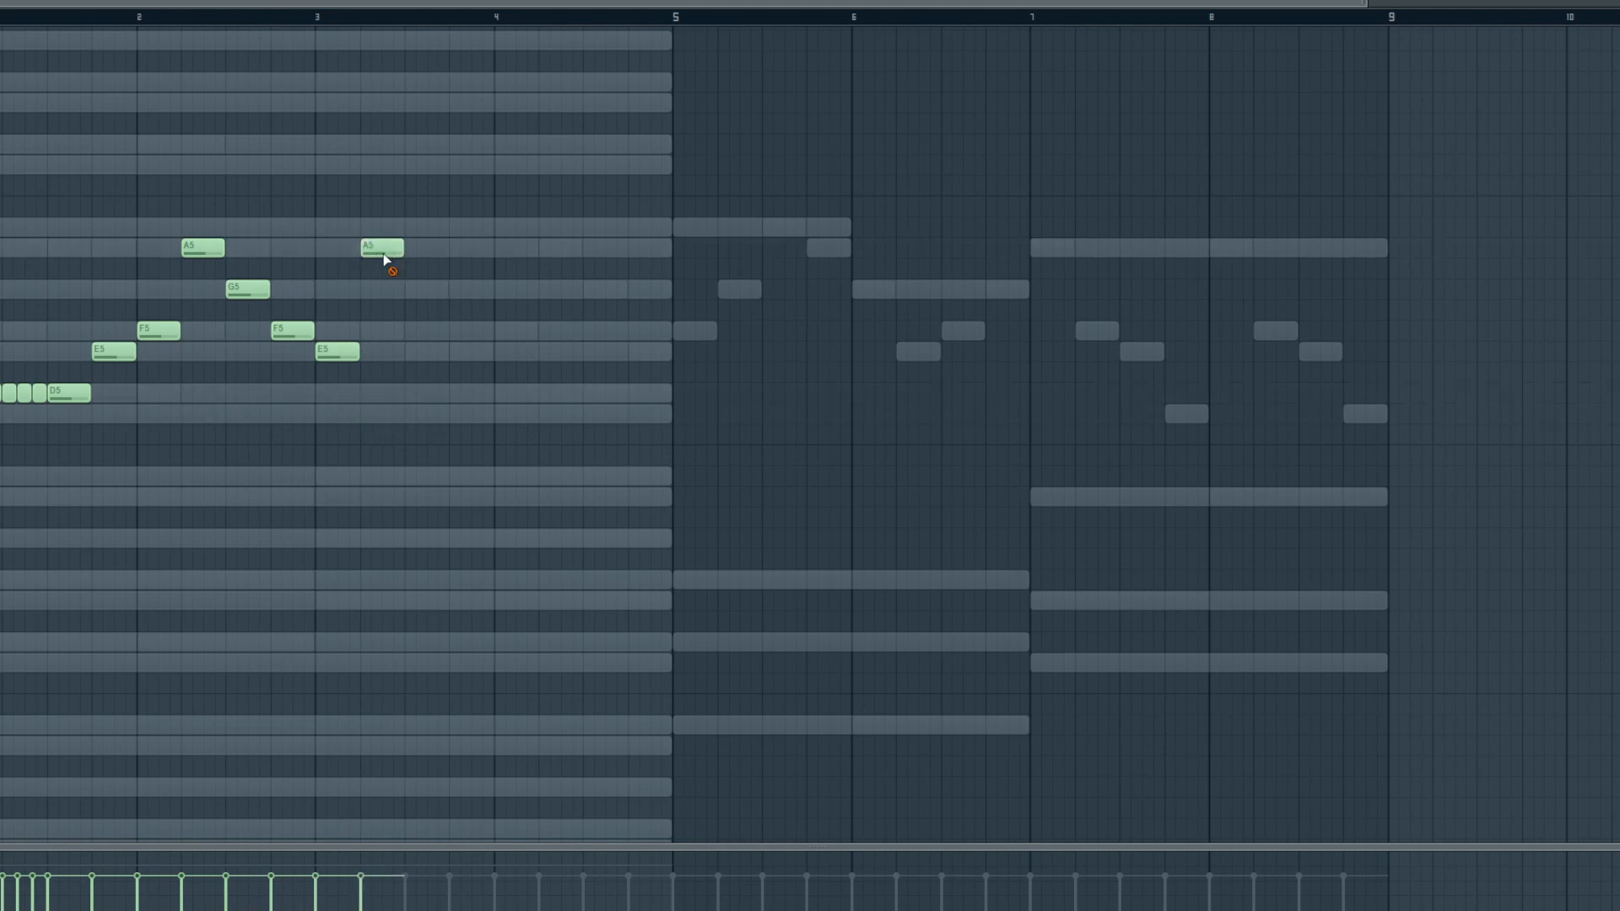
drag(359, 355, 675, 367)
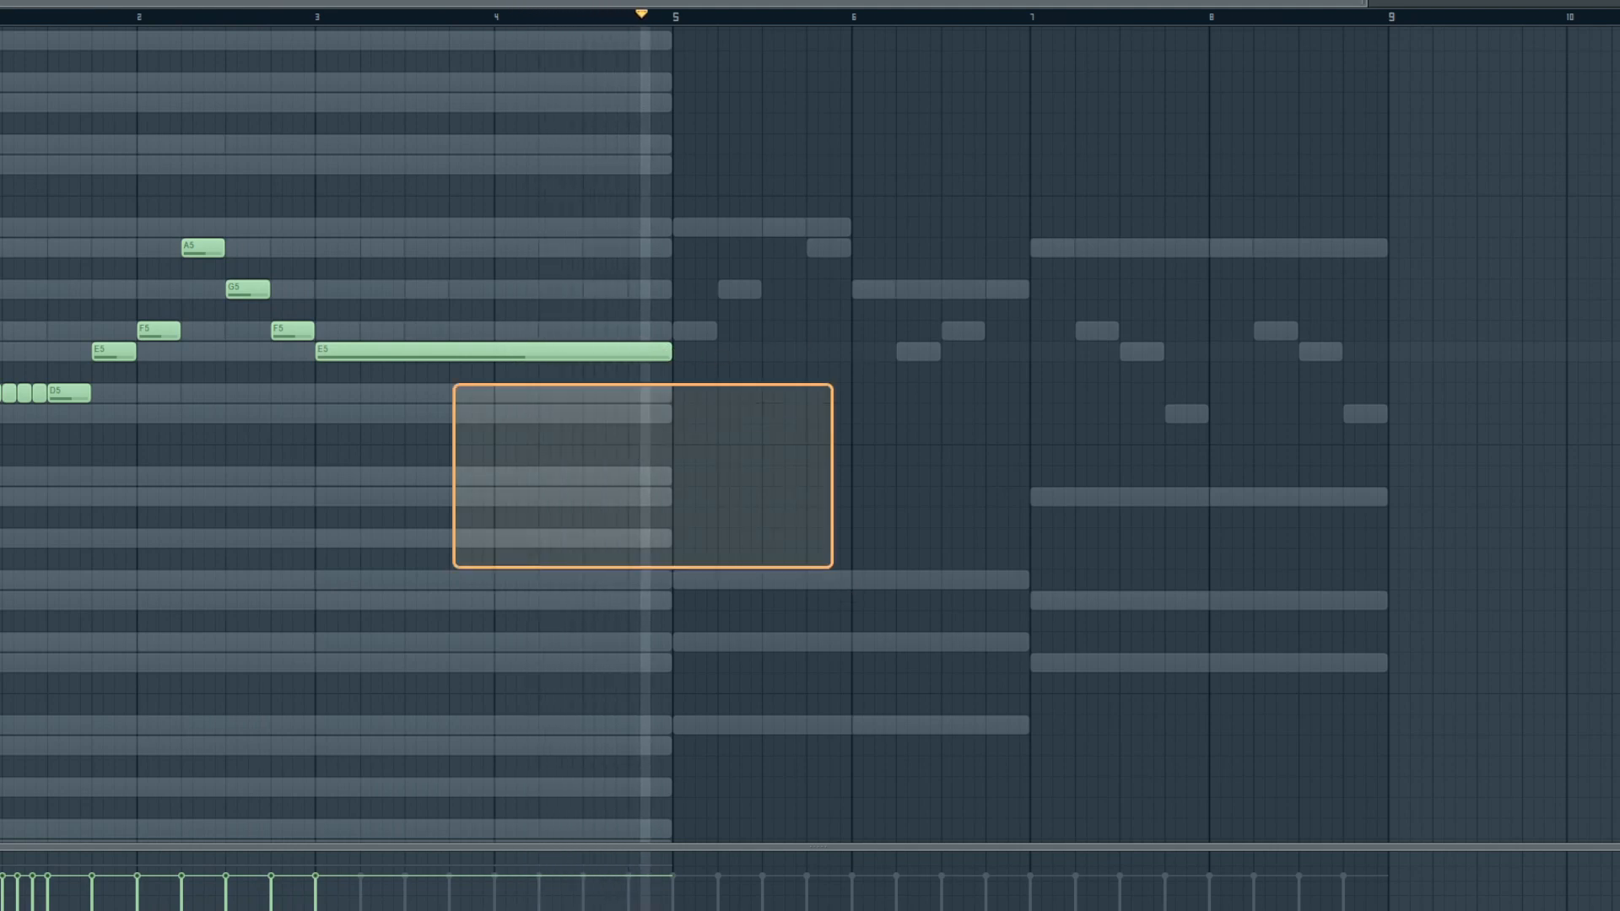
key(ctrl+a)
mouse_move(95, 393)
mouse_down()
mouse_move(705, 387)
mouse_move(692, 390)
mouse_up()
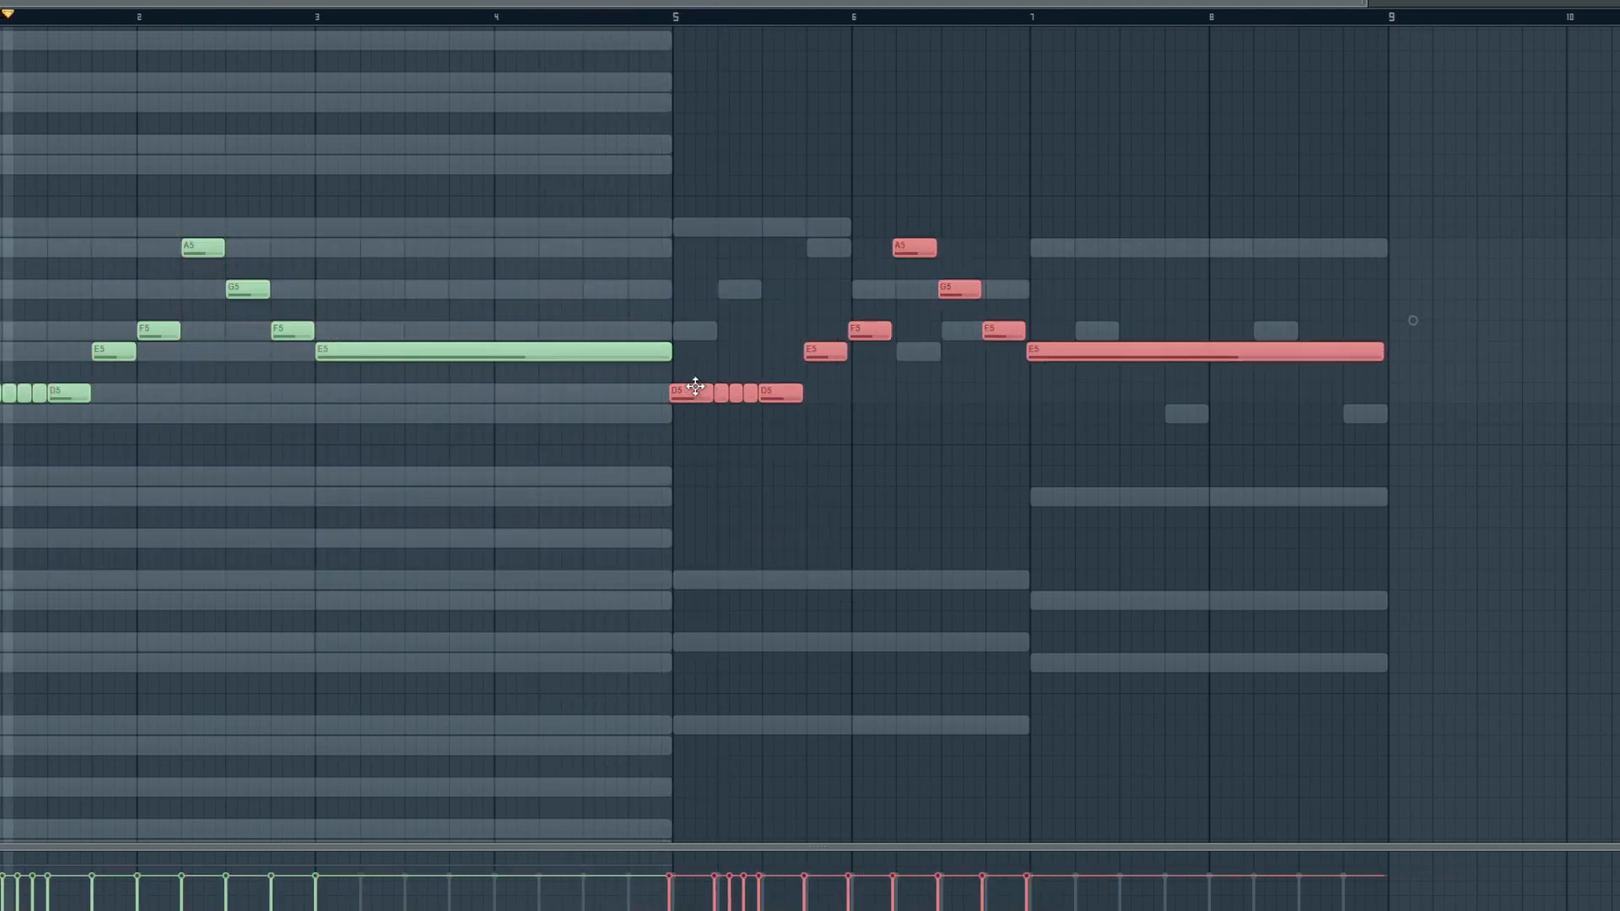
- Transpose the copied D5 notes at the start of bar 5 up to G5
mouse_move(667, 444)
mouse_down()
mouse_move(823, 364)
mouse_move(806, 392)
mouse_up()
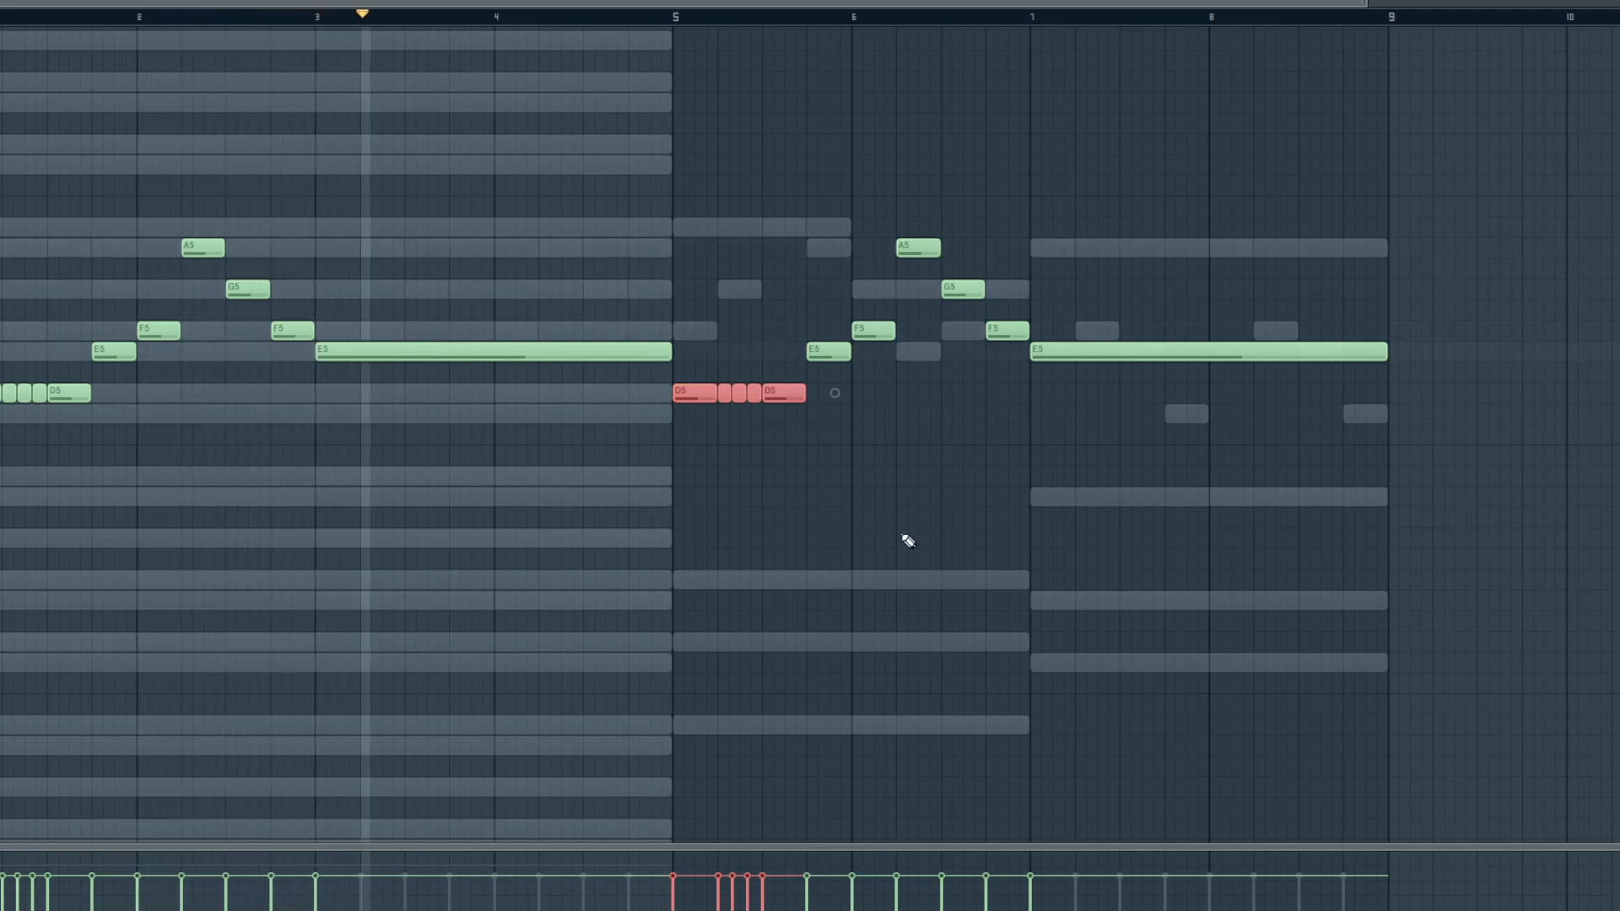
scroll(905, 539, up, 3)
key(Up)
key(Up)
key(Up)
key(Up)
key(Up)
key(Up)
key(Up)
key(Up)
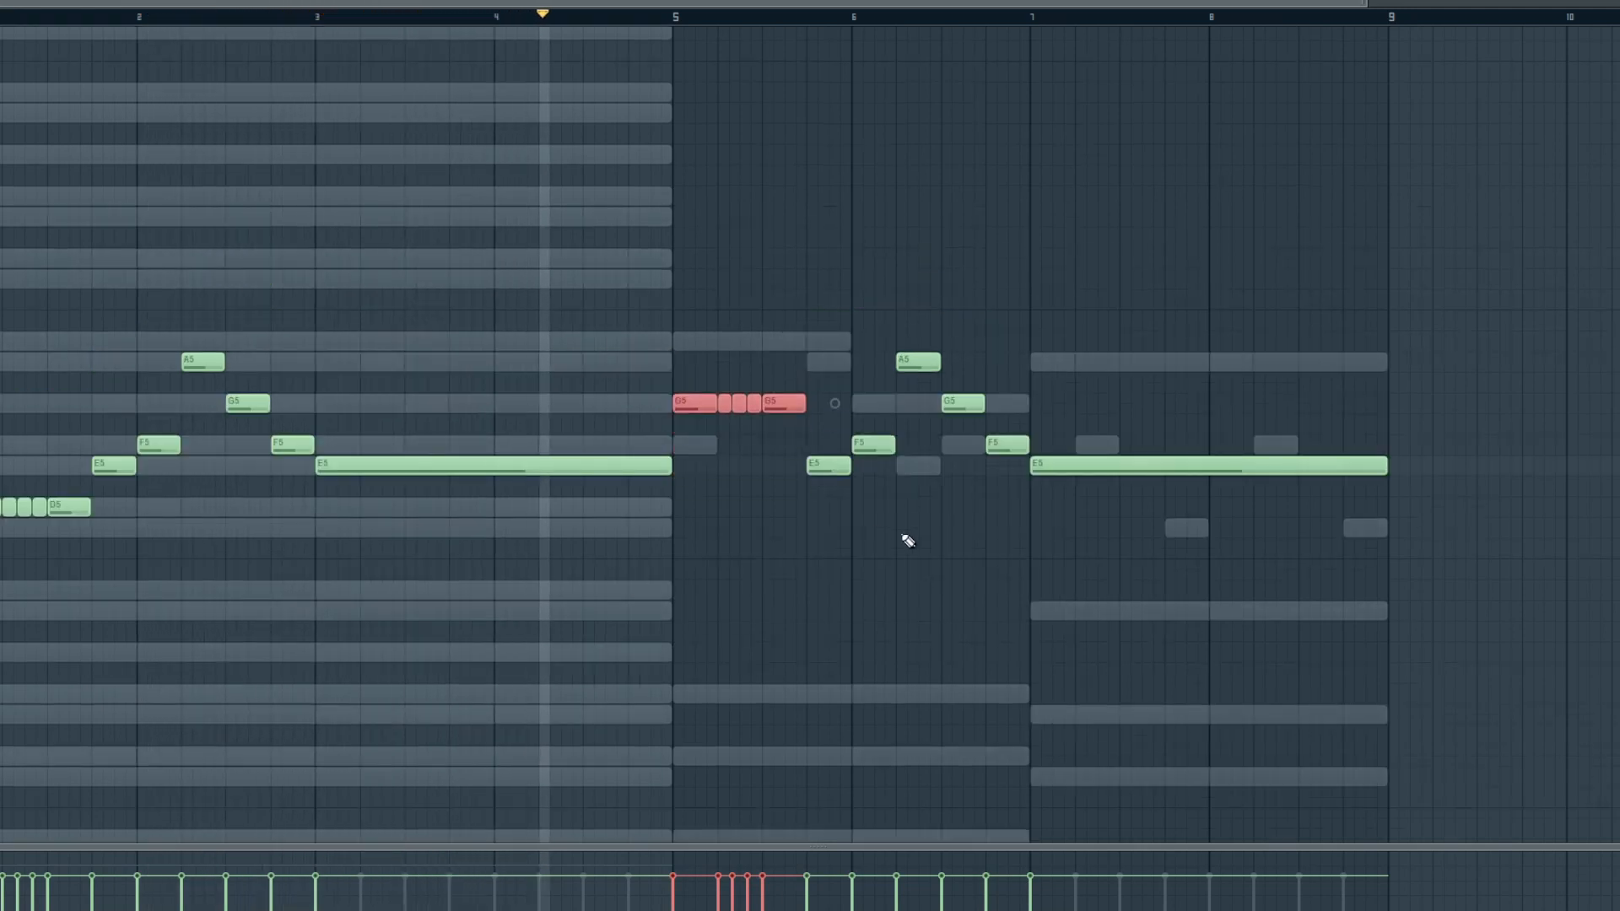
- Transpose the five repeated G5 notes at the start of bar 5 down to A#4
click(810, 549)
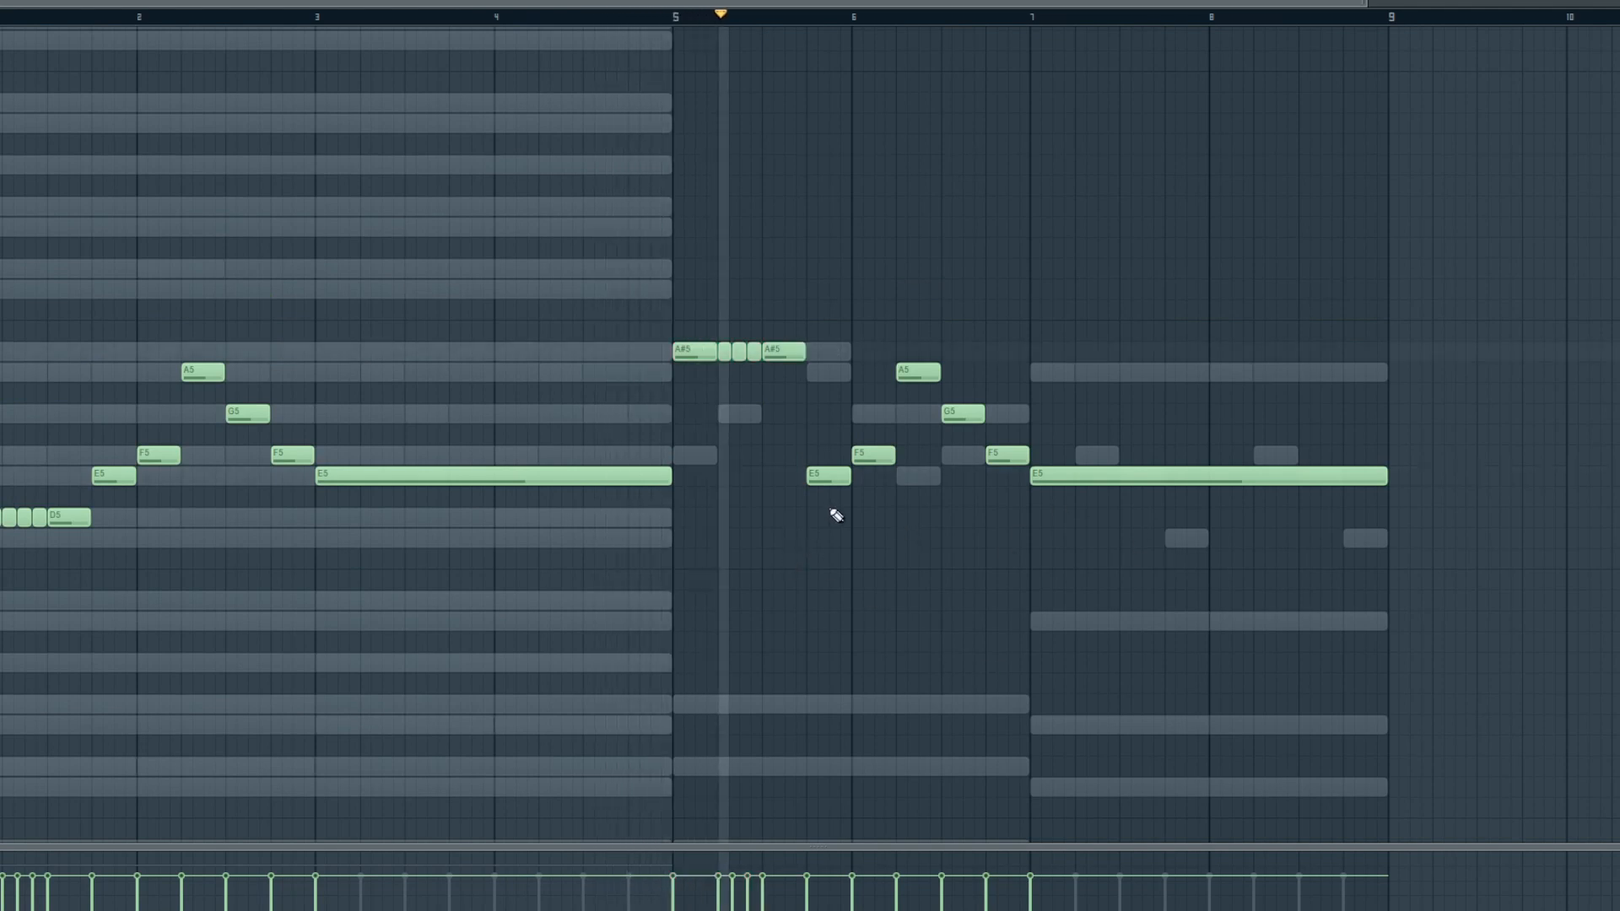
scroll(685, 2, right, 1)
drag(685, 2, 911, 79)
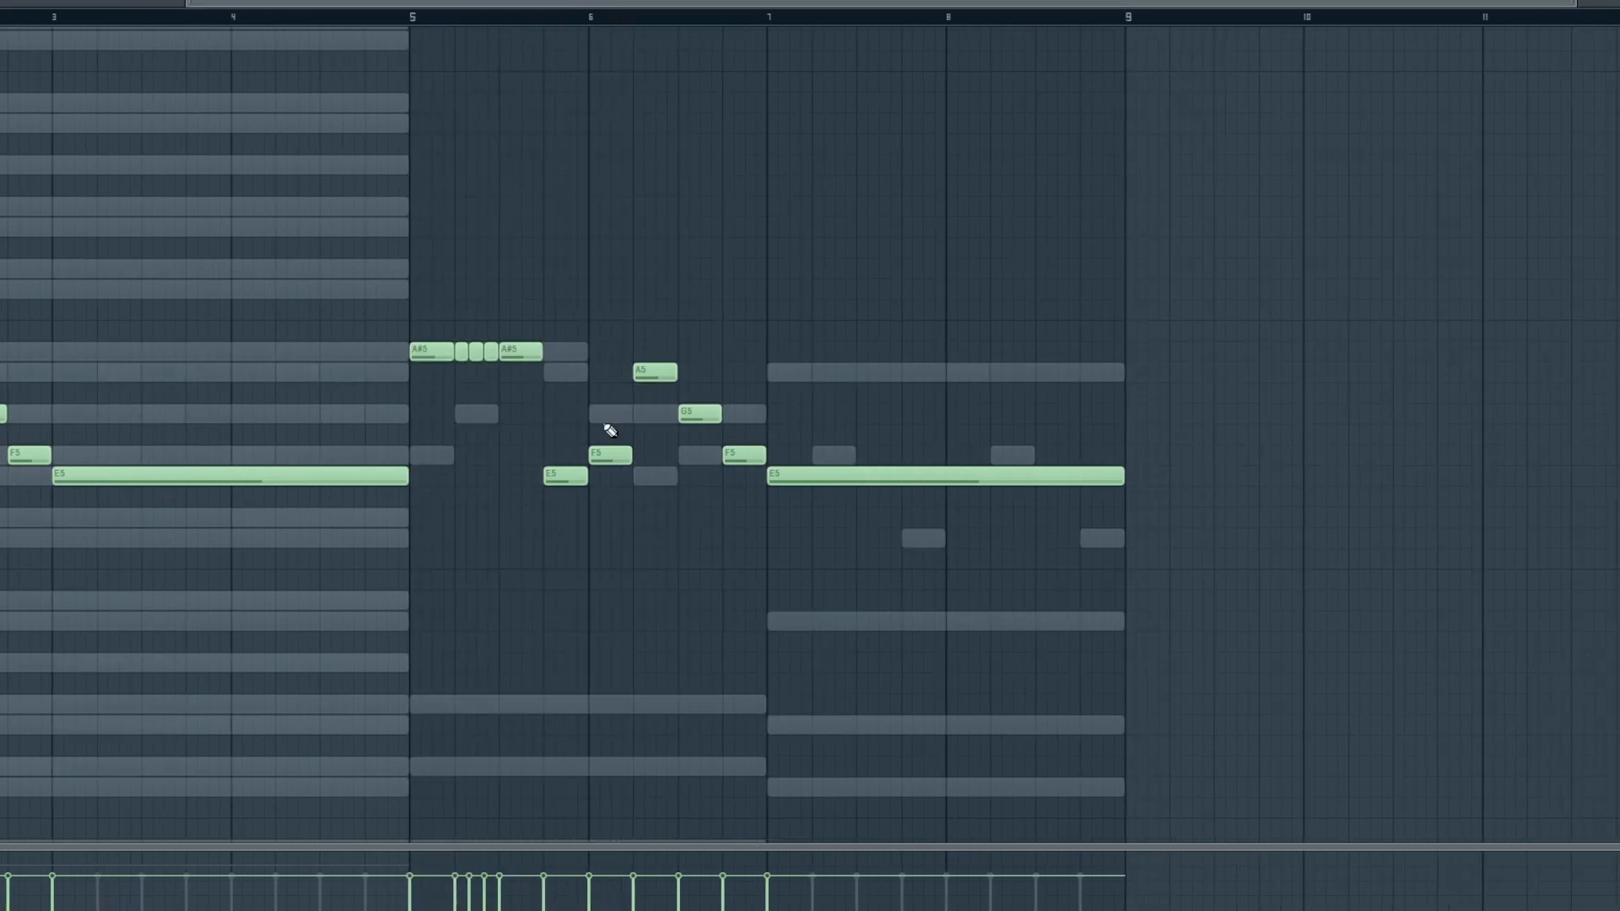
drag(423, 351, 429, 358)
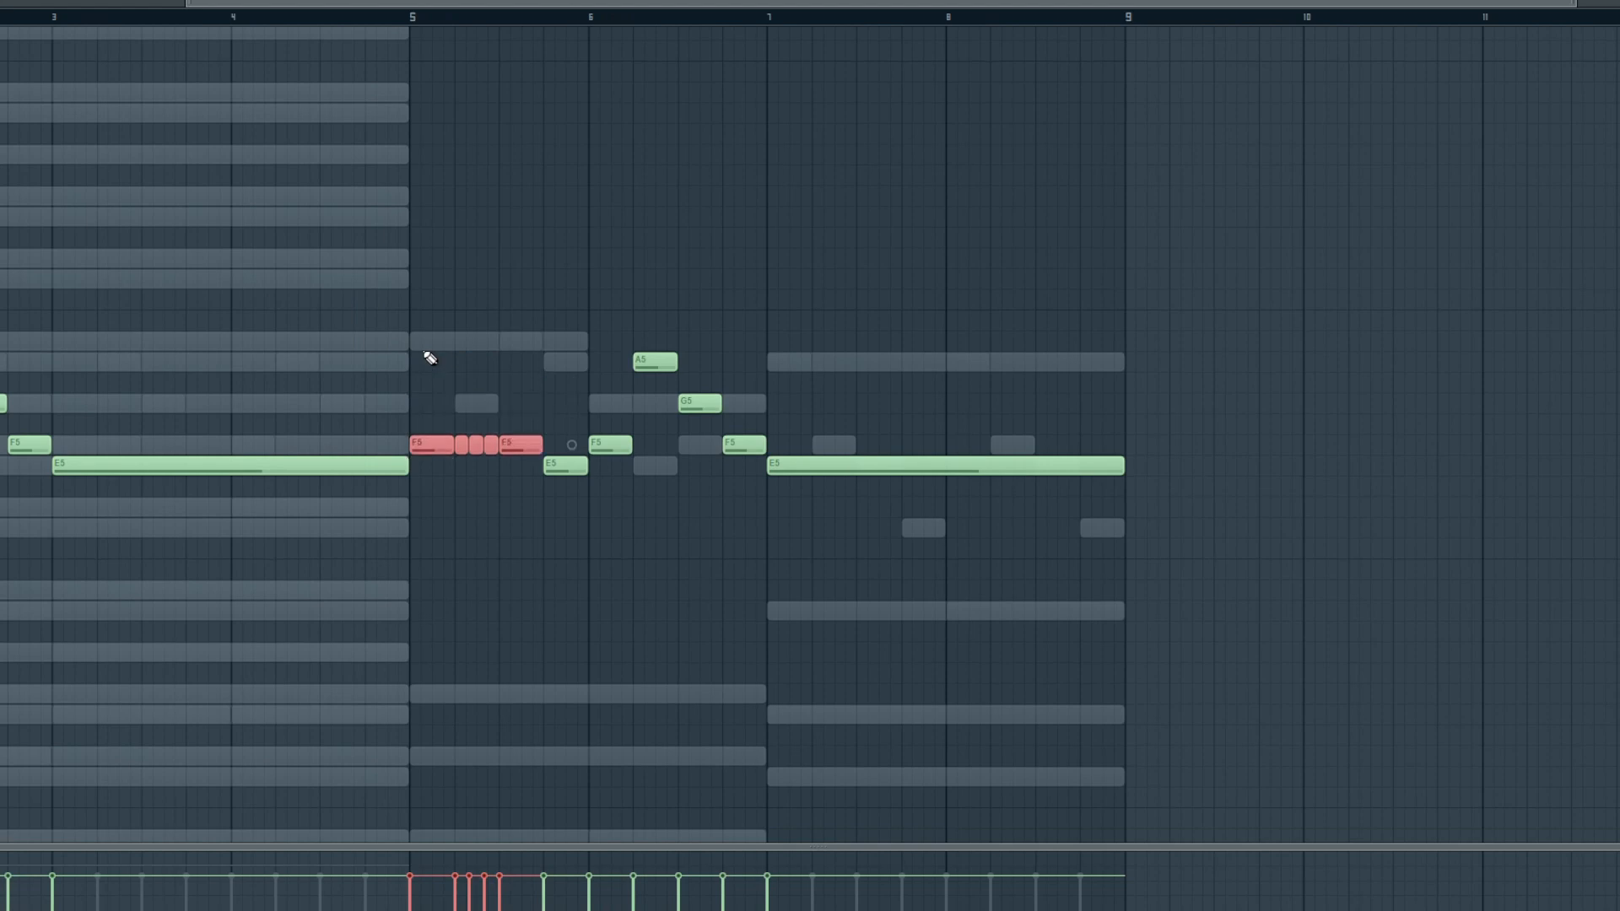
key(shift+Down)
key(shift+Down)
key(shift+Down)
key(shift+Down)
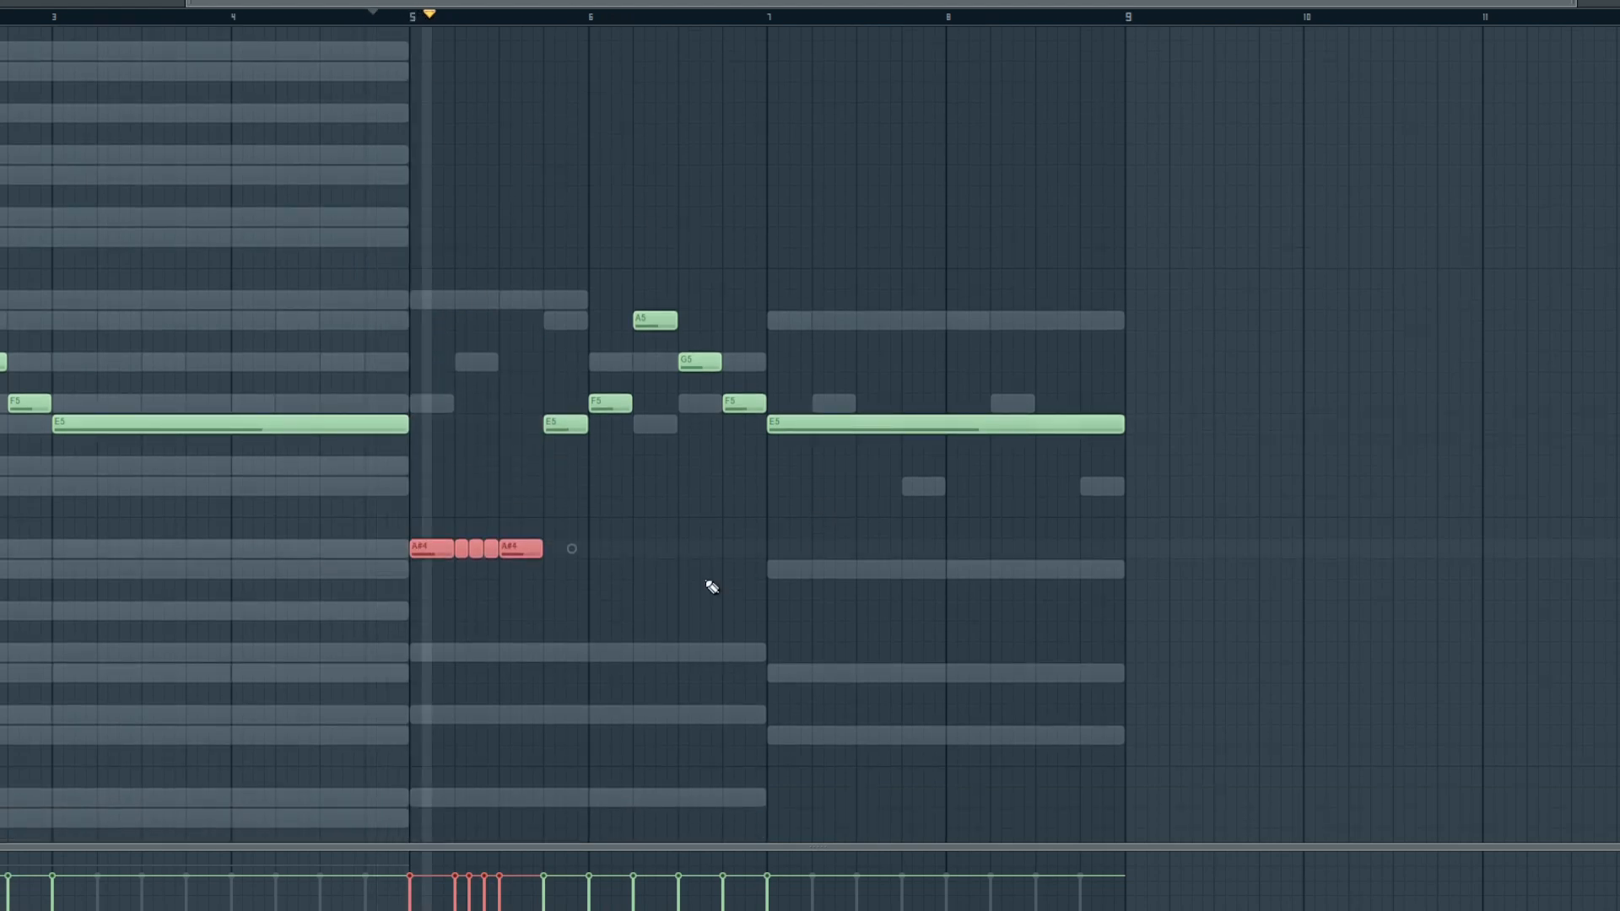
click(673, 578)
- Repitch the rest of the copied brass phrase to A5, G5, E5, F5 and G5, with a long A5 at bar 7
key(space)
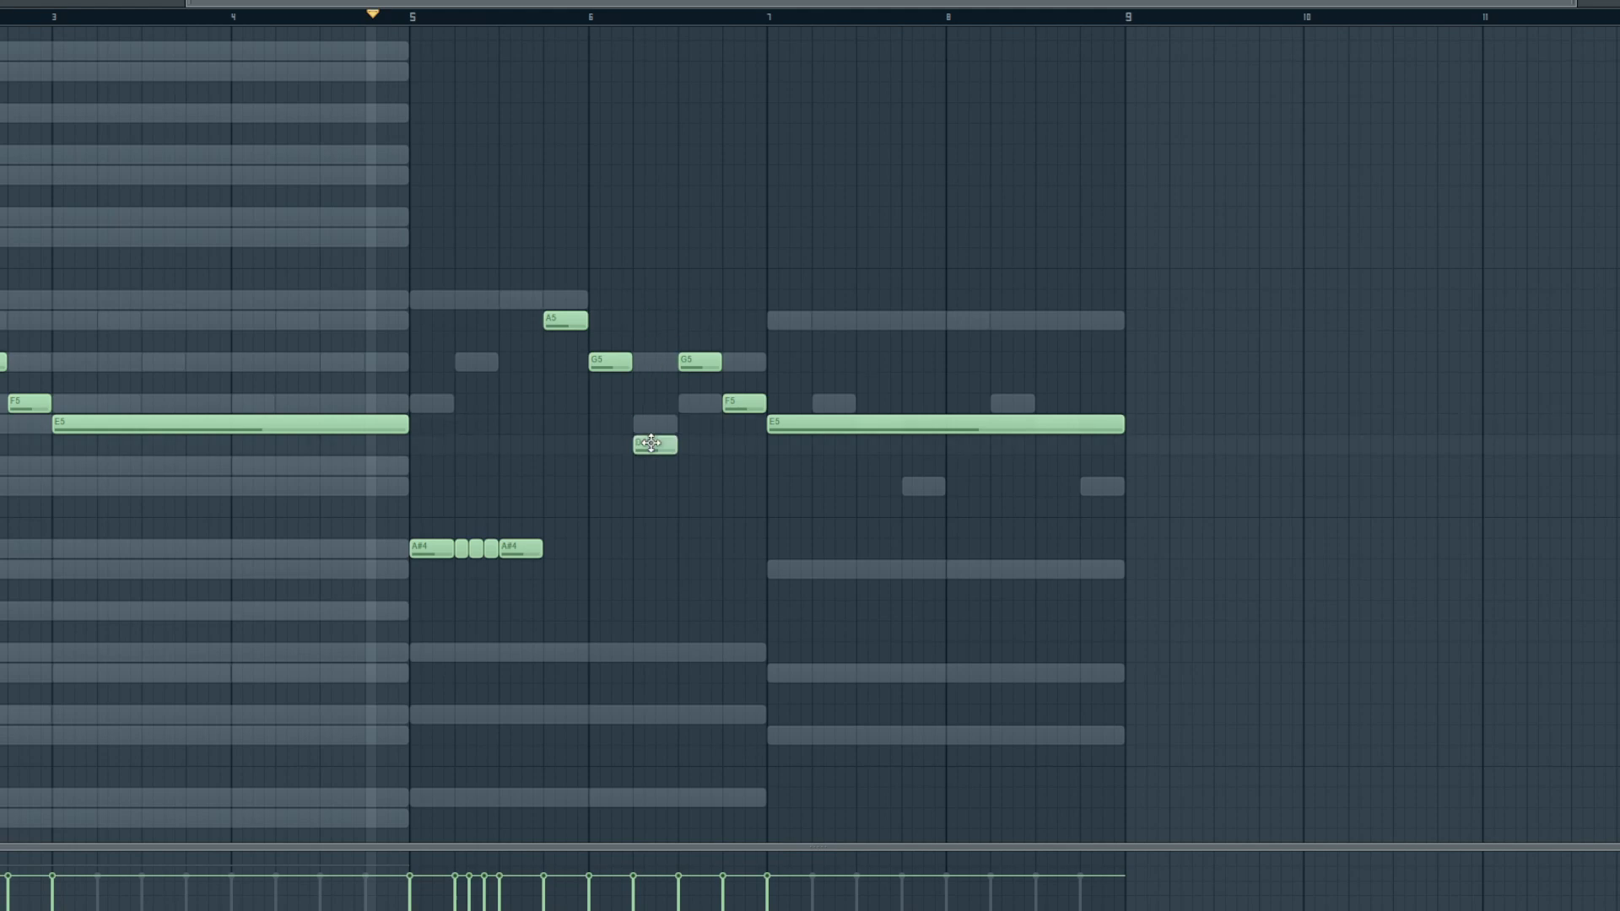
key(space)
drag(756, 403, 700, 404)
key(space)
drag(831, 424, 826, 332)
key(space)
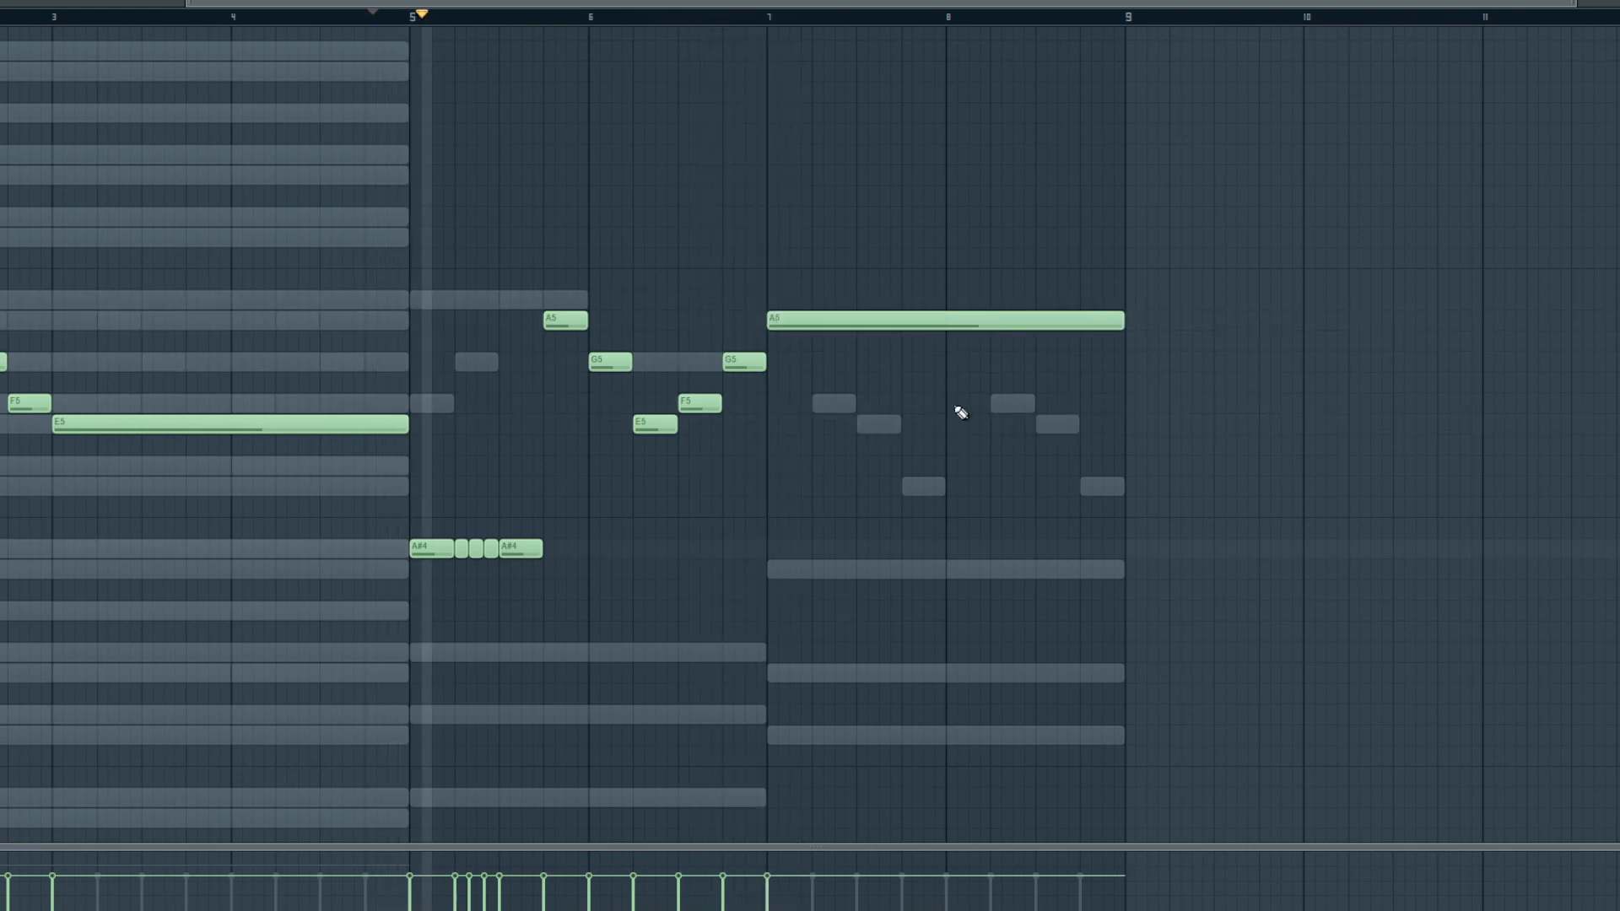
- Try to double the repeated A#4 notes at bar 5 one octave higher at A#5
scroll(593, 327, down, 2)
drag(621, 543, 742, 549)
key(ctrl+c)
key(ctrl+v)
key(ctrl+Up)
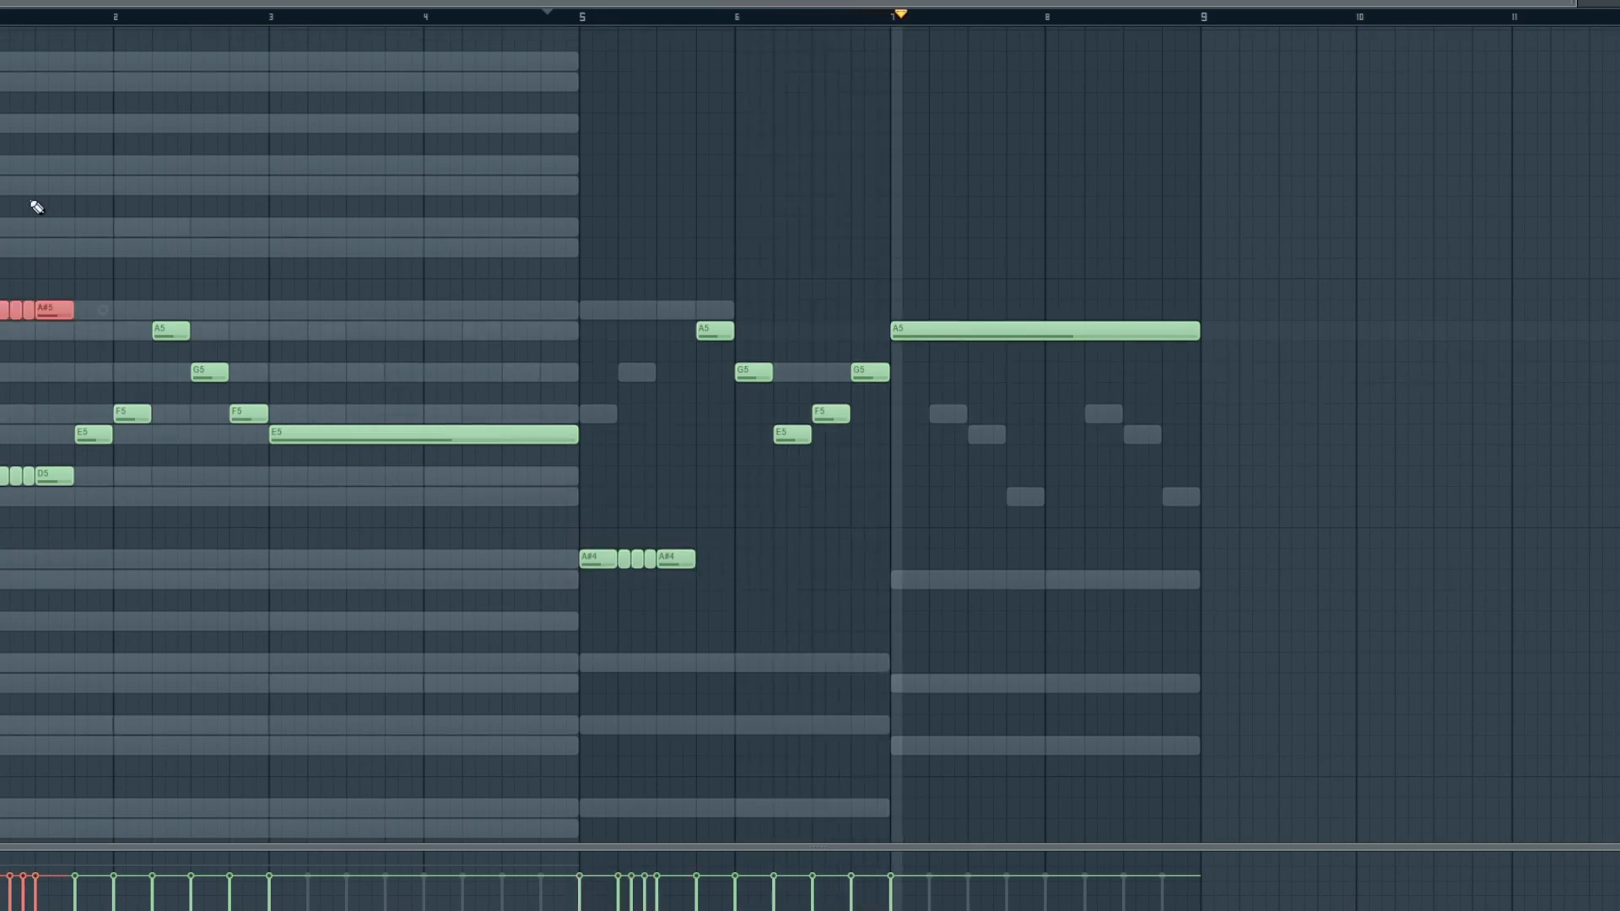
drag(54, 326, 675, 324)
key(space)
key(space)
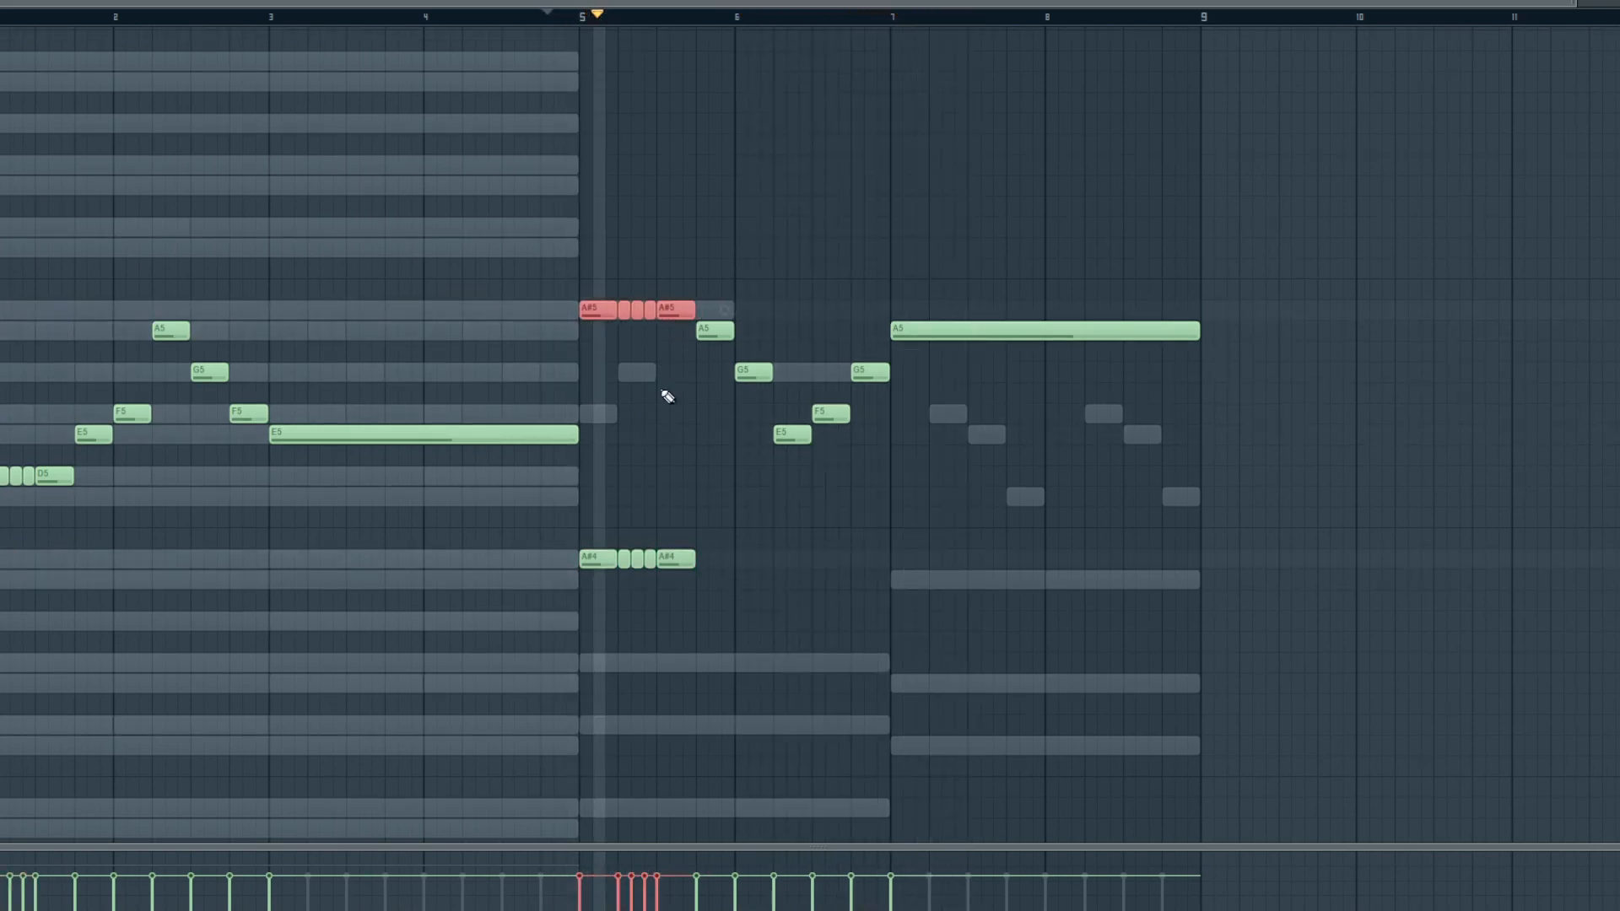
key(ctrl+d)
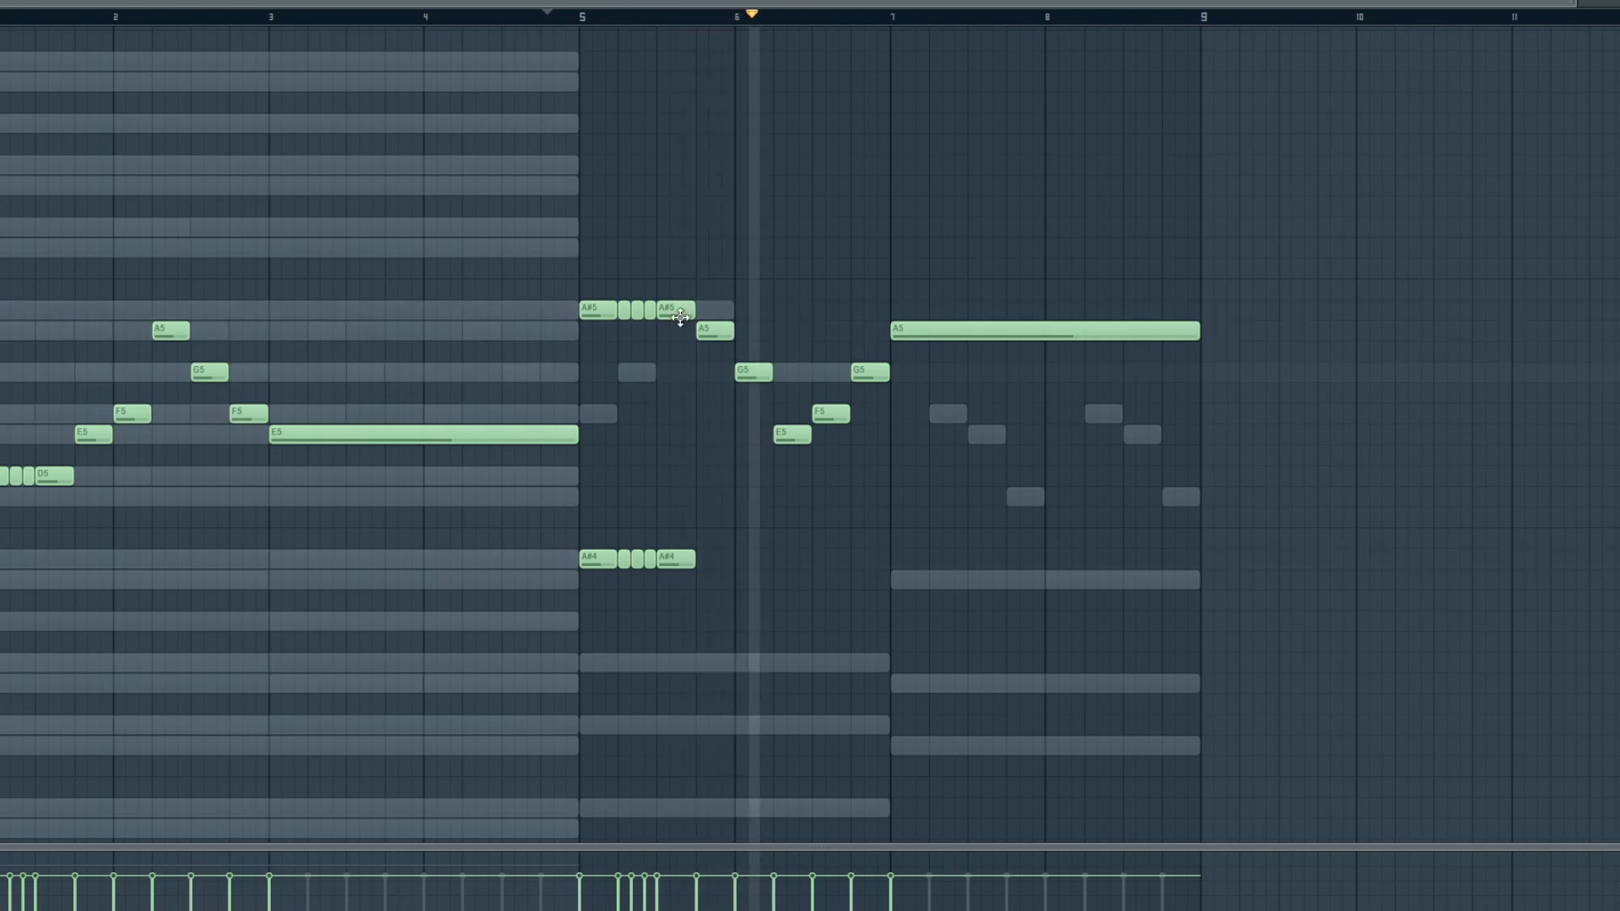
key(ctrl+z)
key(space)
key(space)
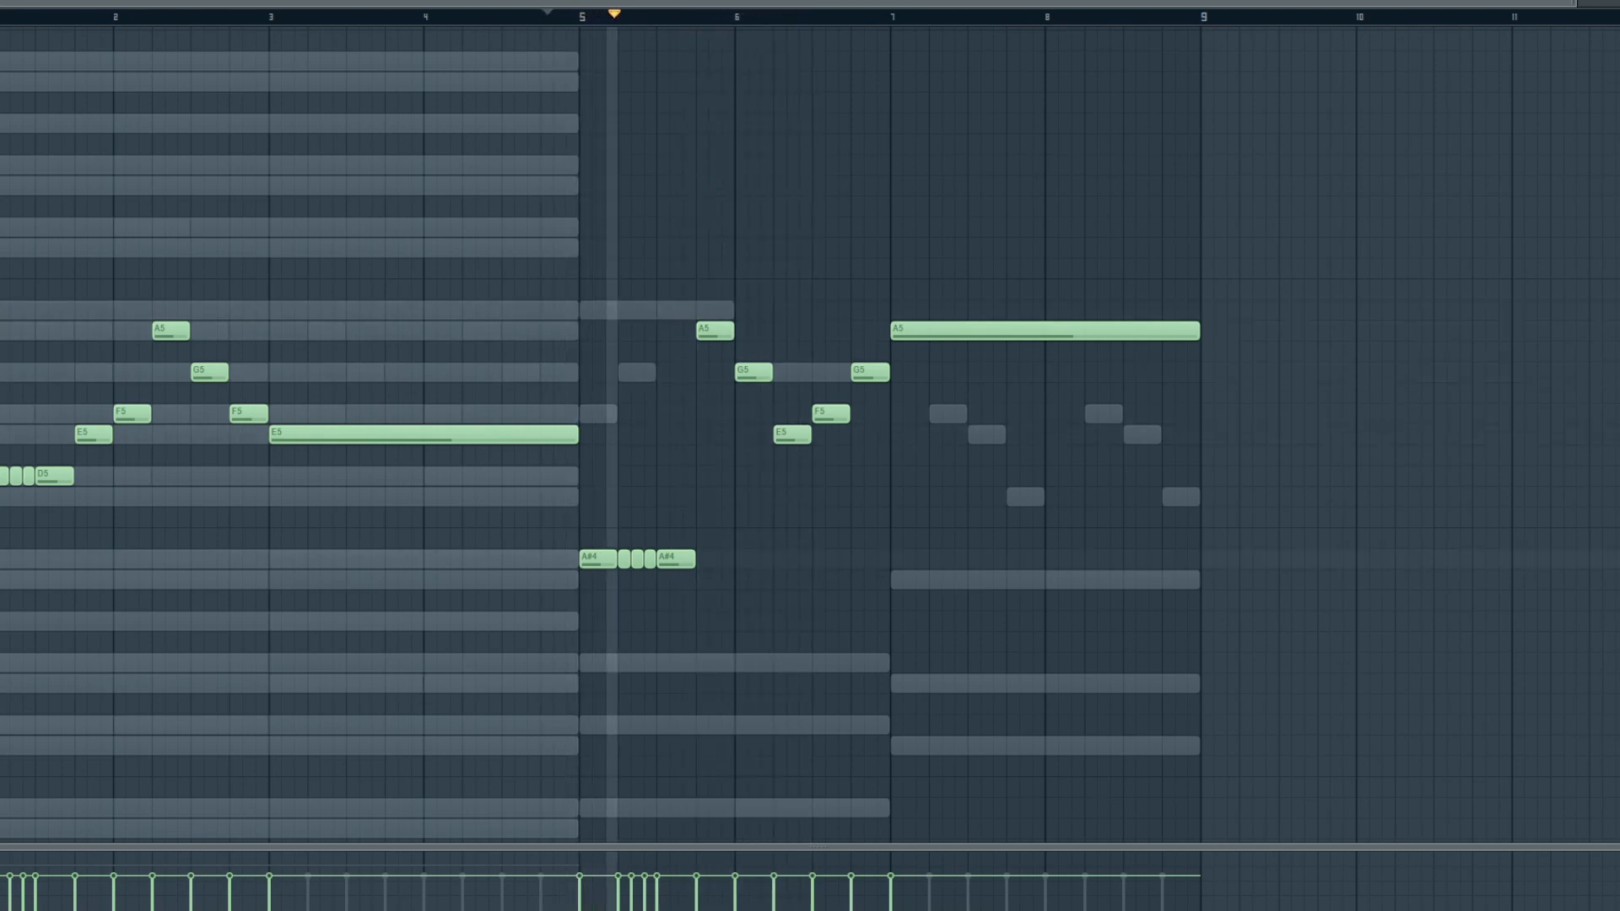
key(space)
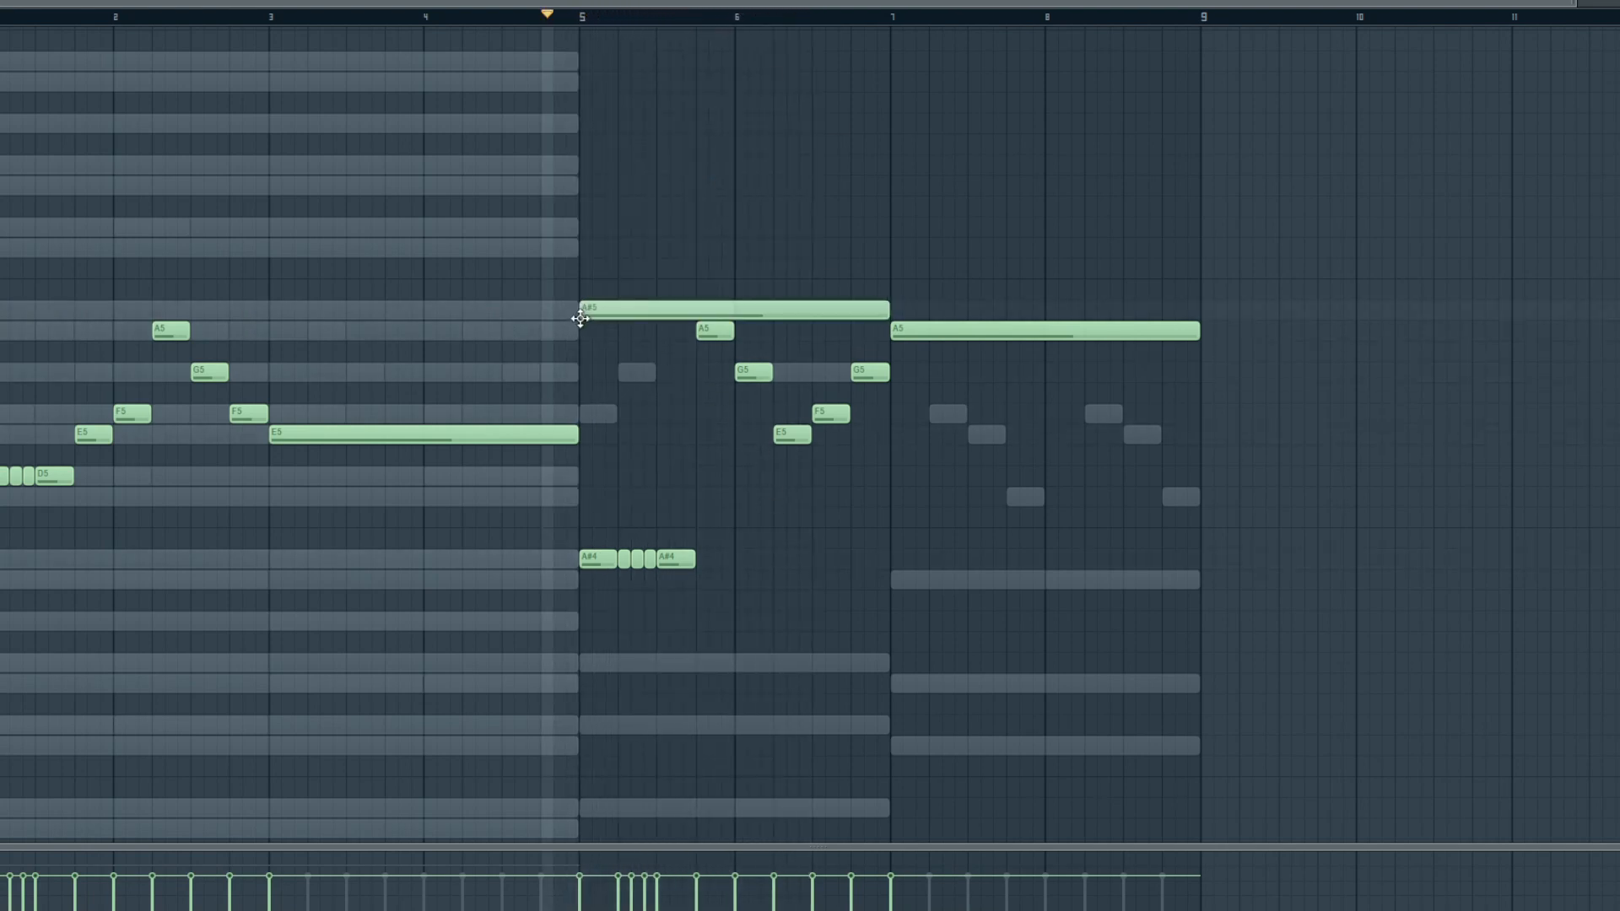
- Transpose the five repeated notes at the start of bar 5 up one octave to A#5
drag(716, 639, 518, 508)
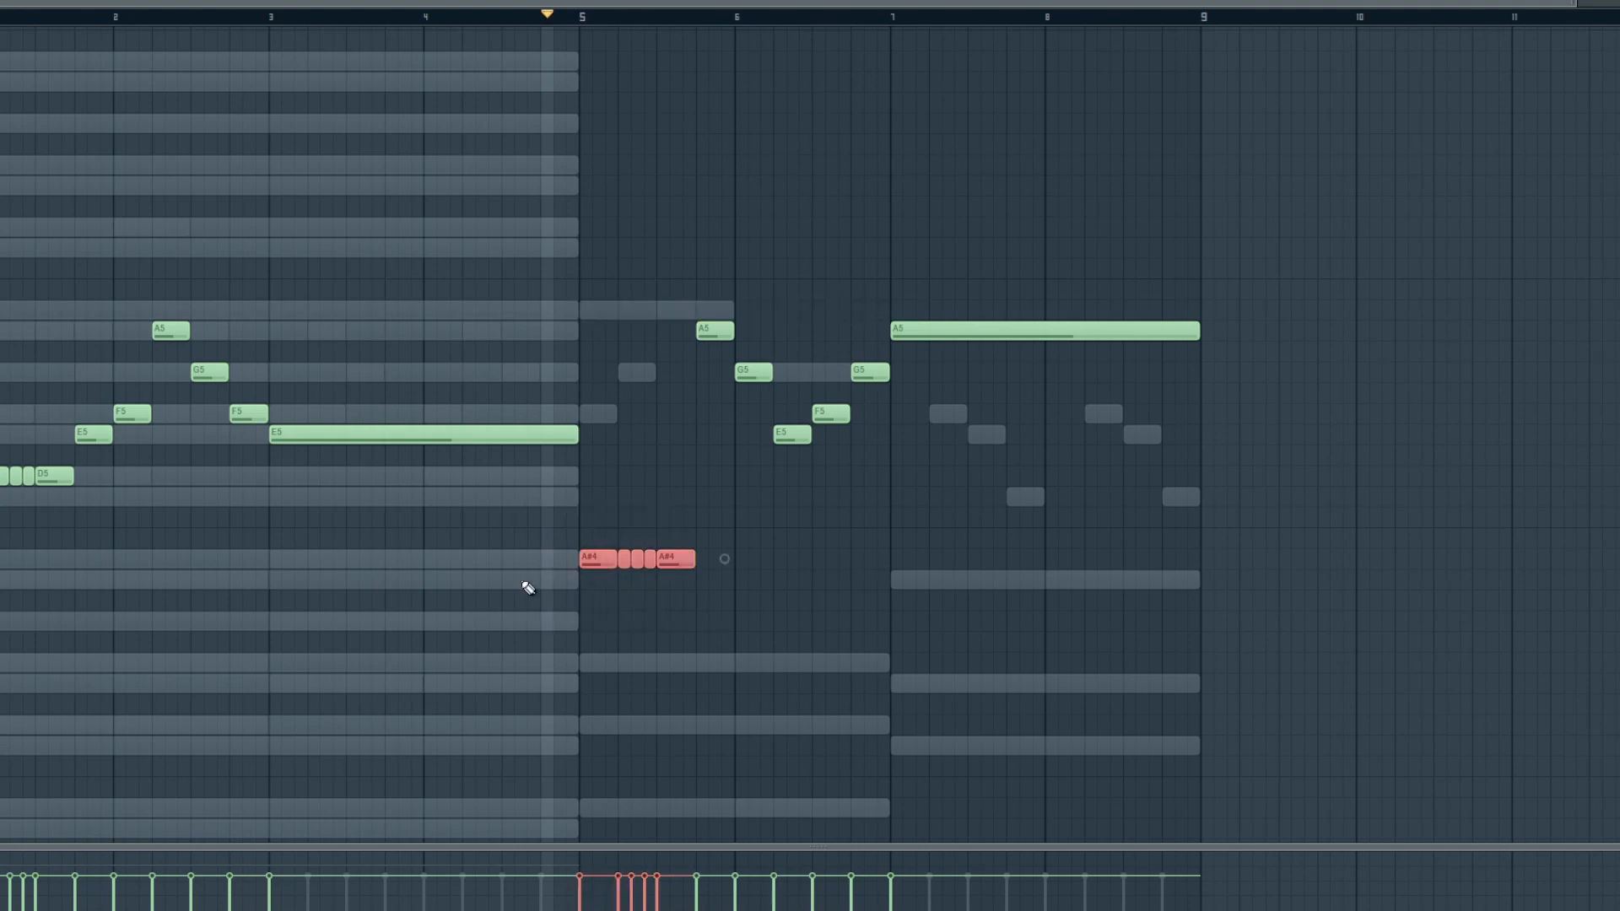
scroll(528, 588, up, 1)
key(Up)
key(Up)
key(Up)
key(Up)
scroll(529, 588, up, 1)
key(Up)
key(Up)
key(space)
key(space)
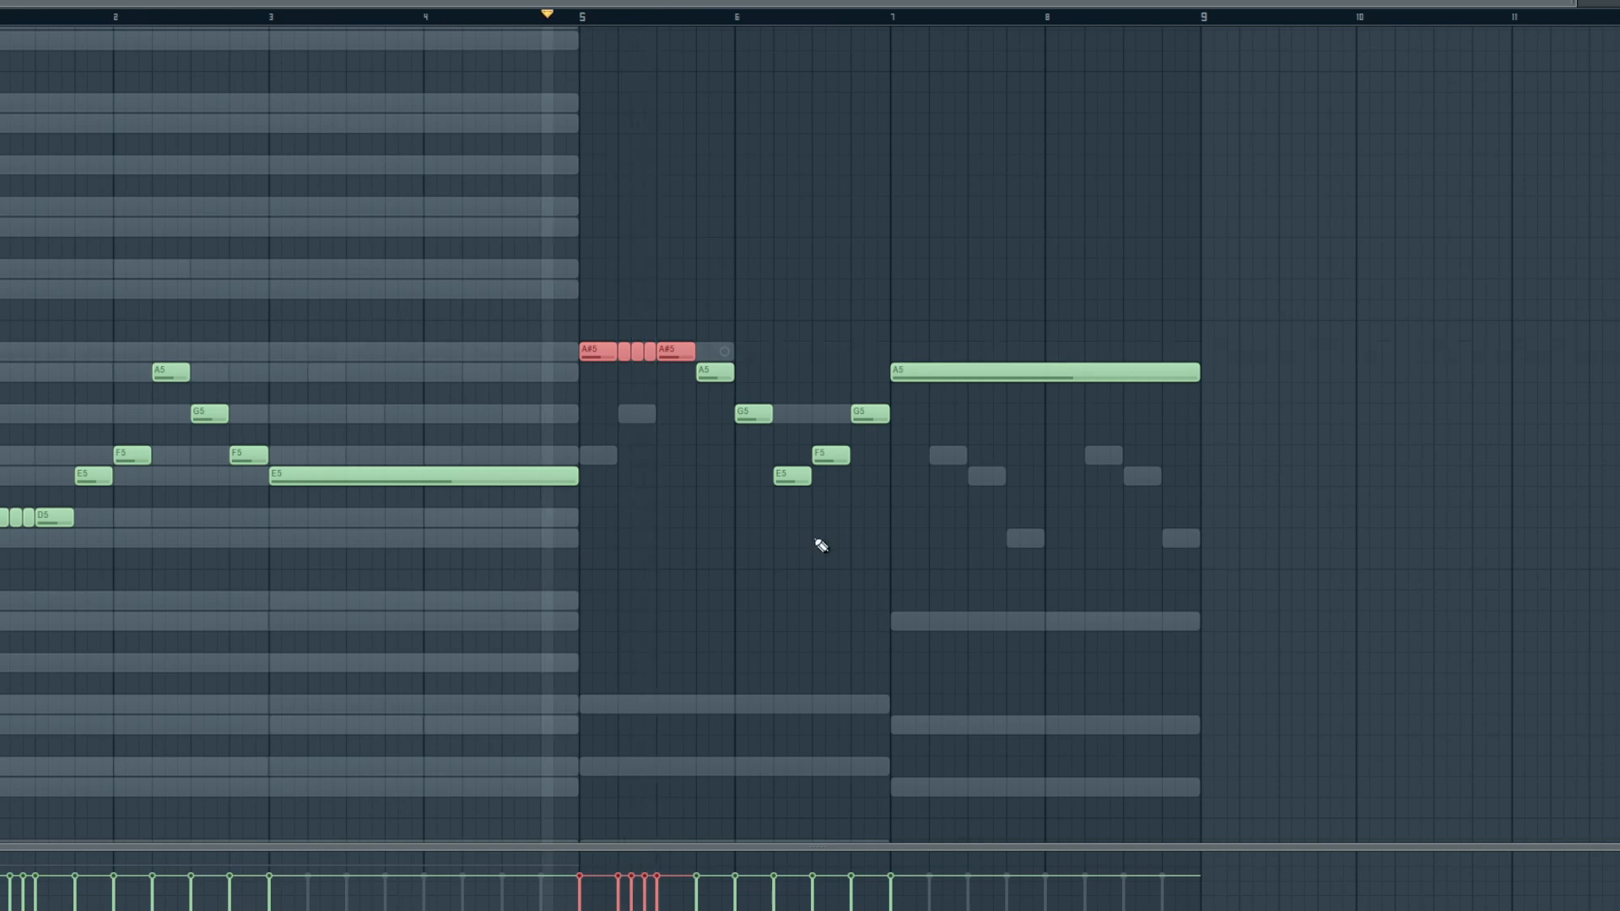
- Route the Final Fantasy VII #4 channel to mixer insert 9
key(F9)
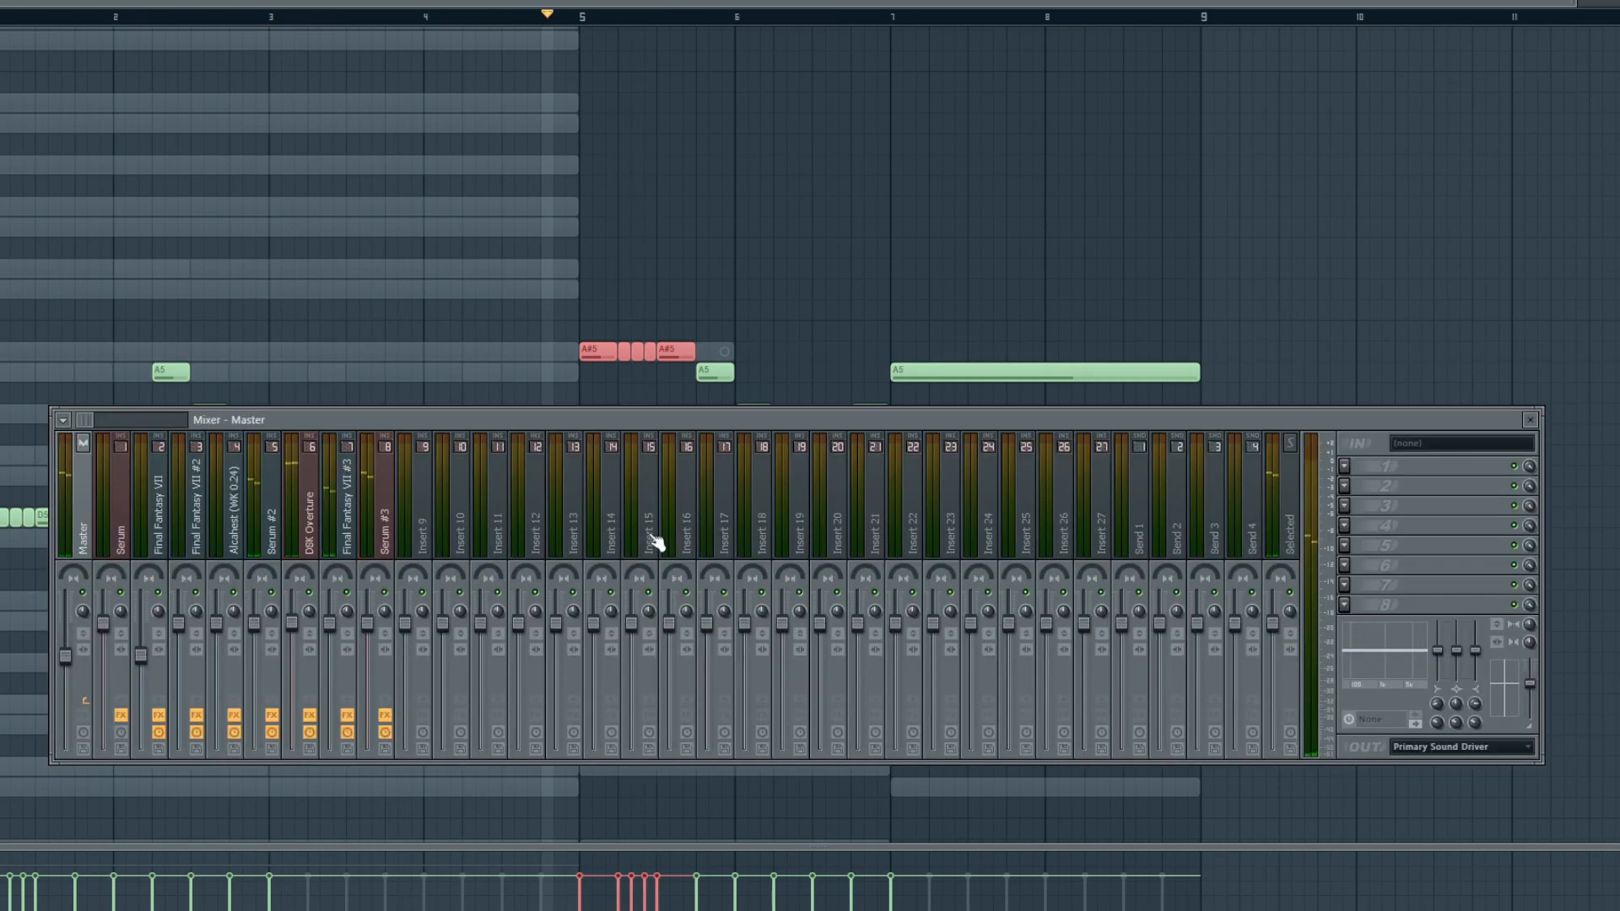
right_click(422, 549)
click(742, 520)
key(space)
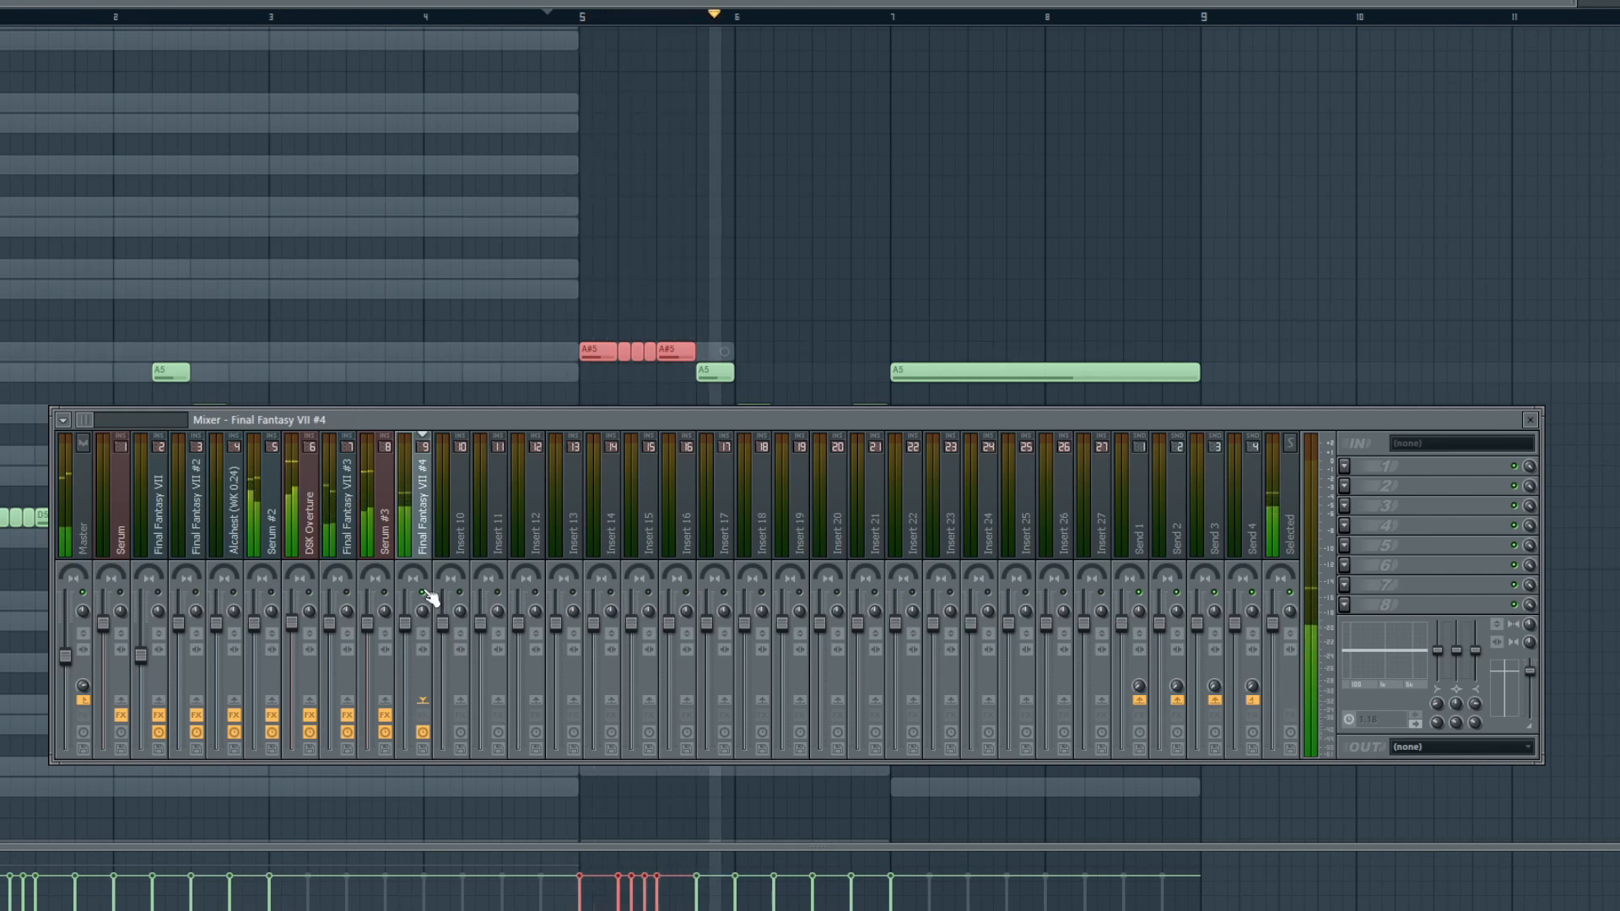
key(space)
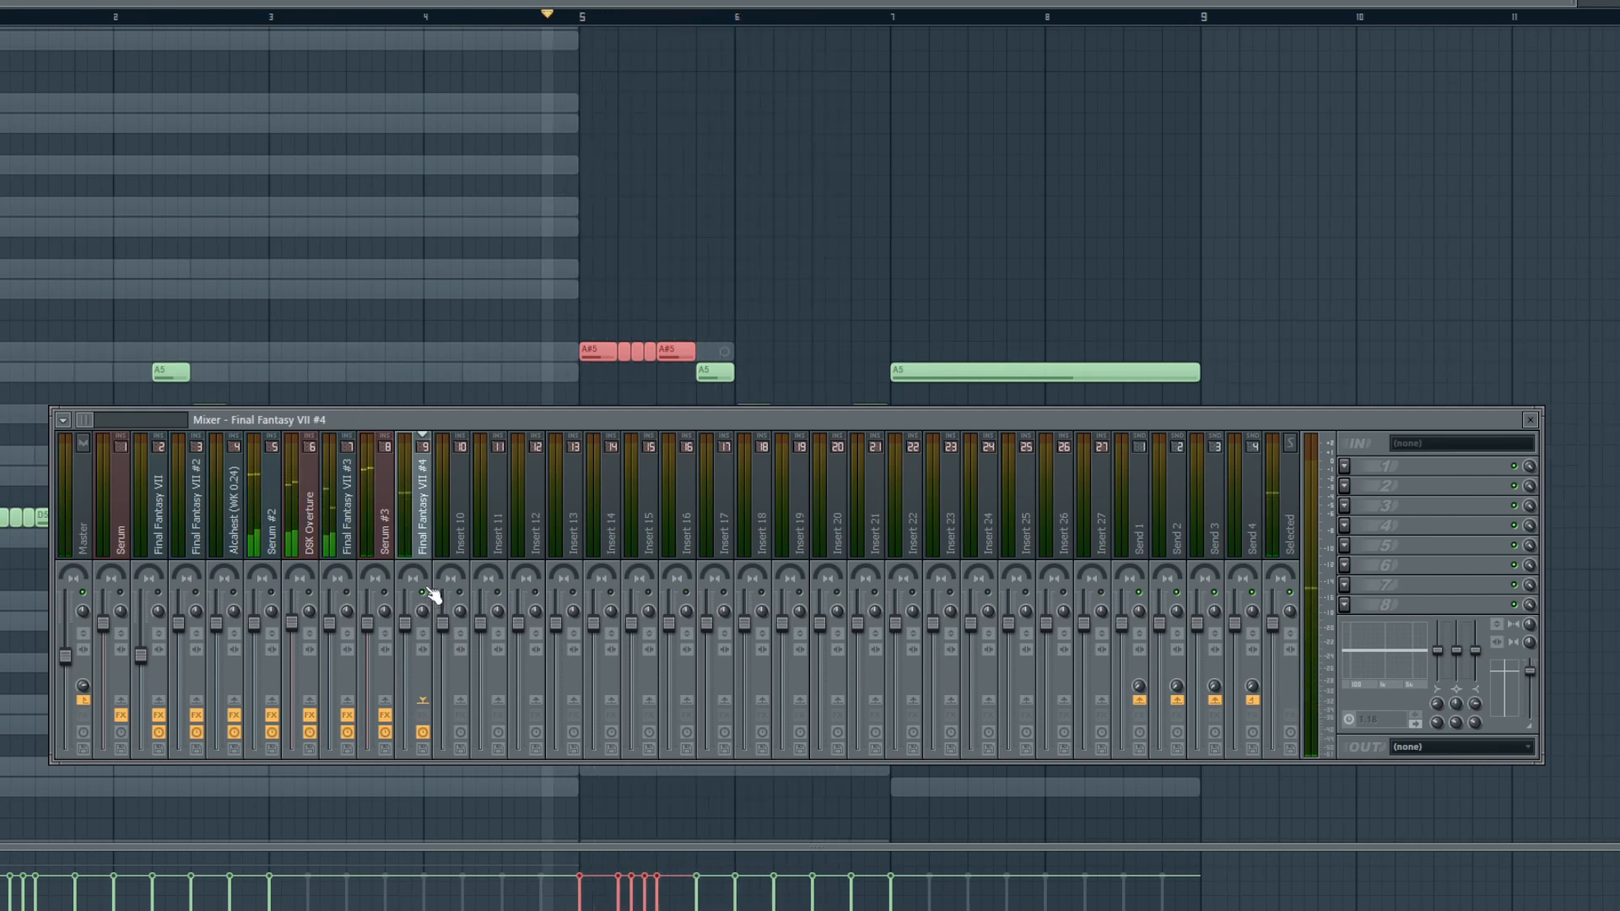
- Raise the velocities of the five A#5 notes at the start of bar 5 slightly
key(F9)
drag(583, 867, 625, 867)
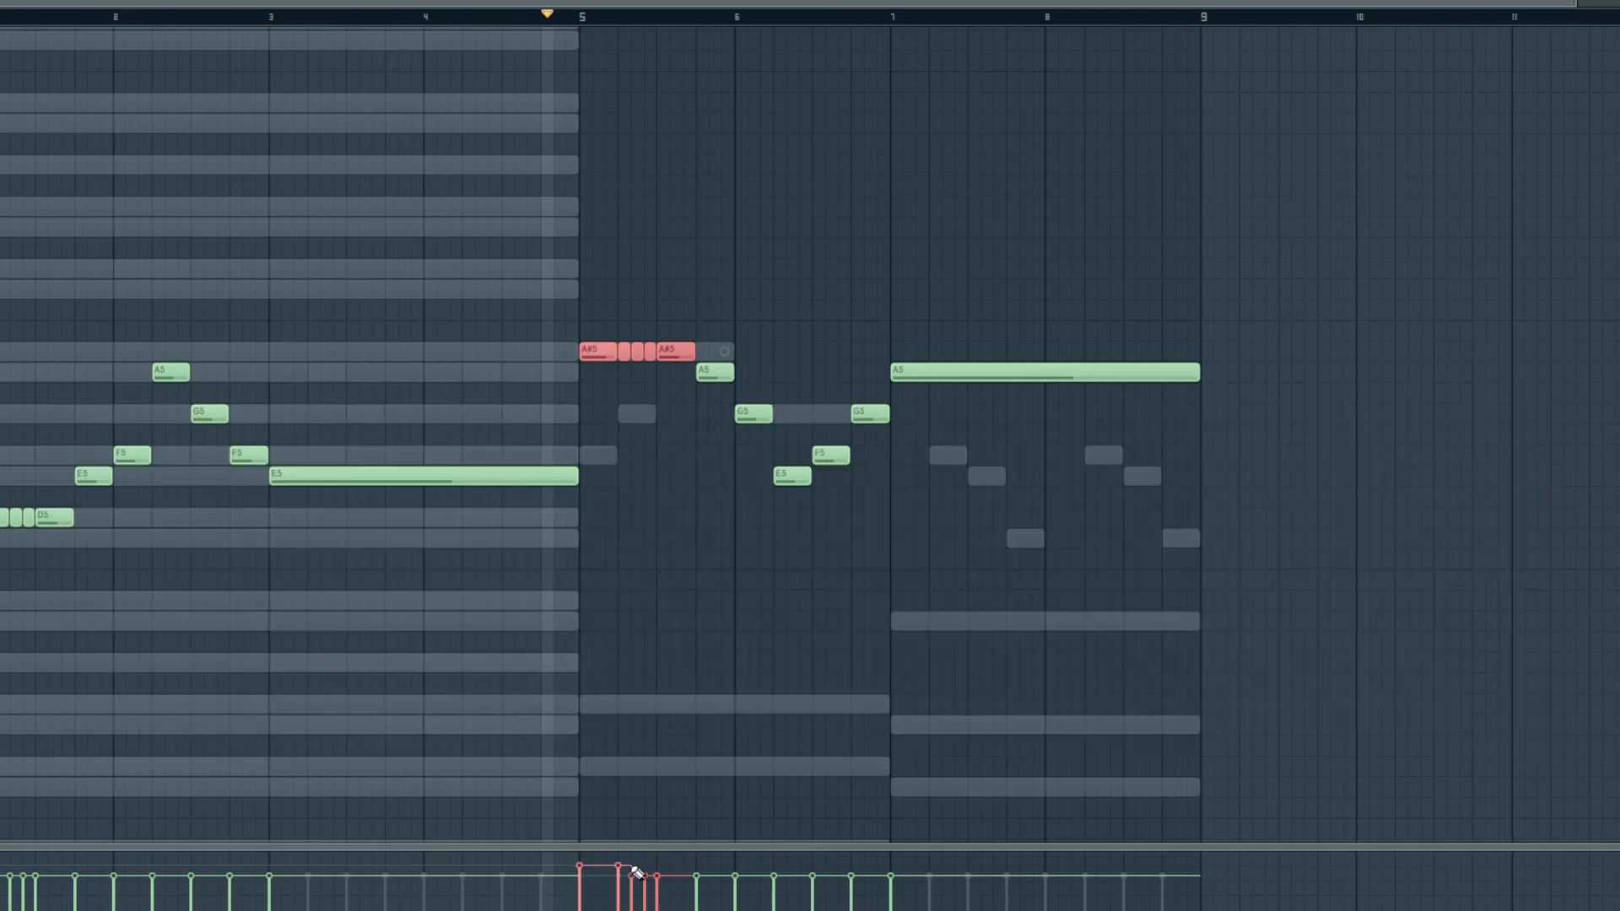
key(space)
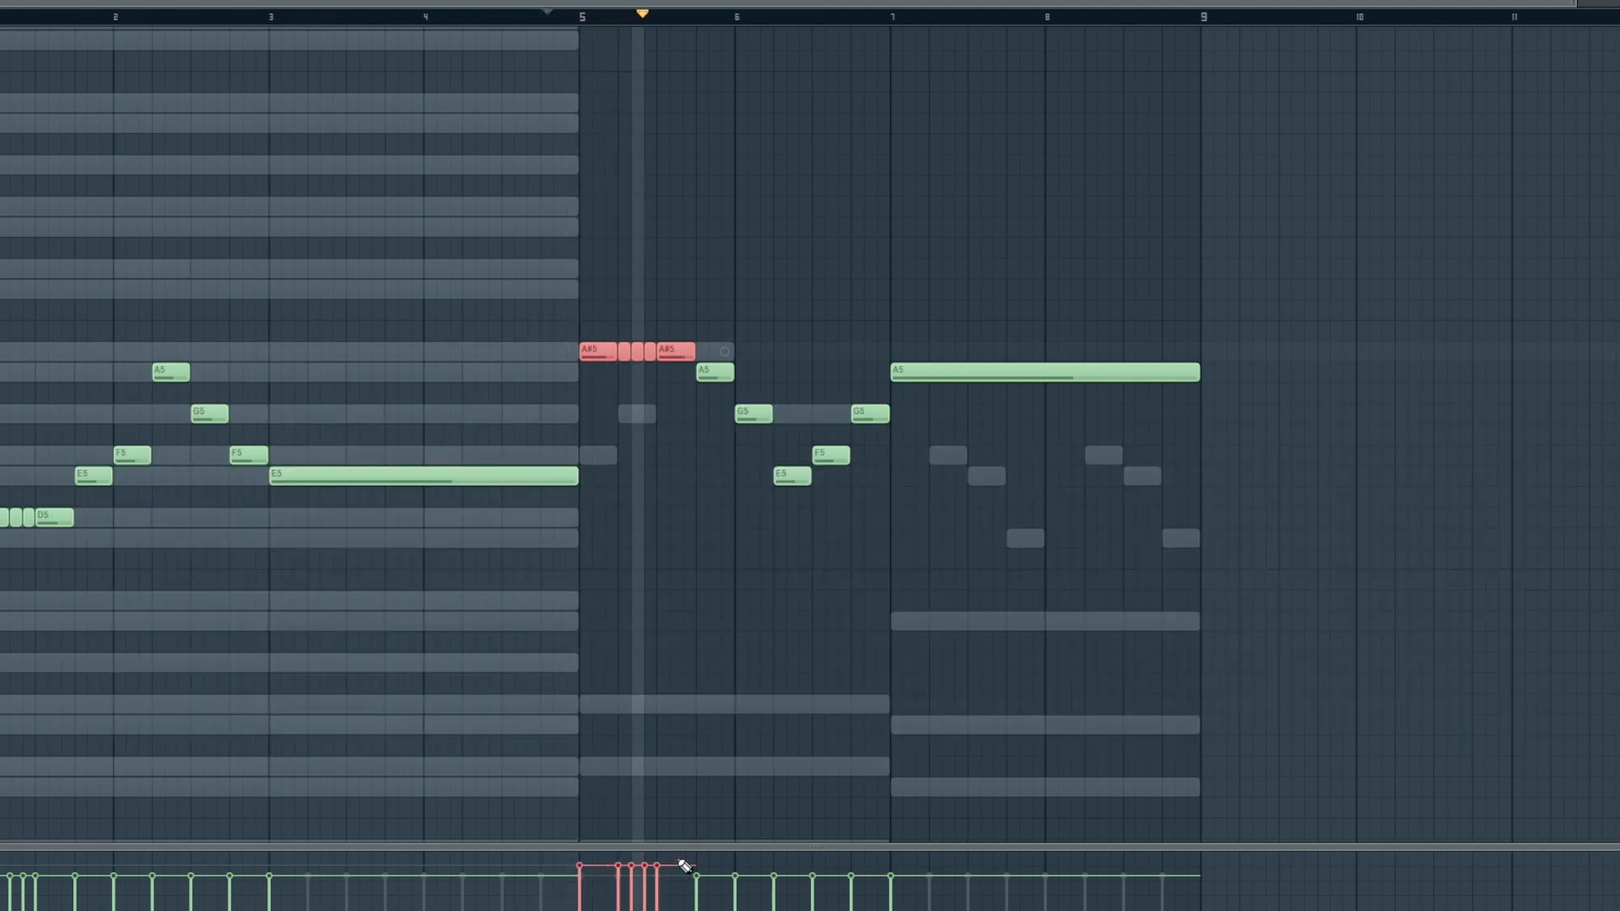
- Add Fruity Parametric EQ 2 to the Final Fantasy VII #4 mixer track, boosting band 6 slightly and lowering band 7
key(F9)
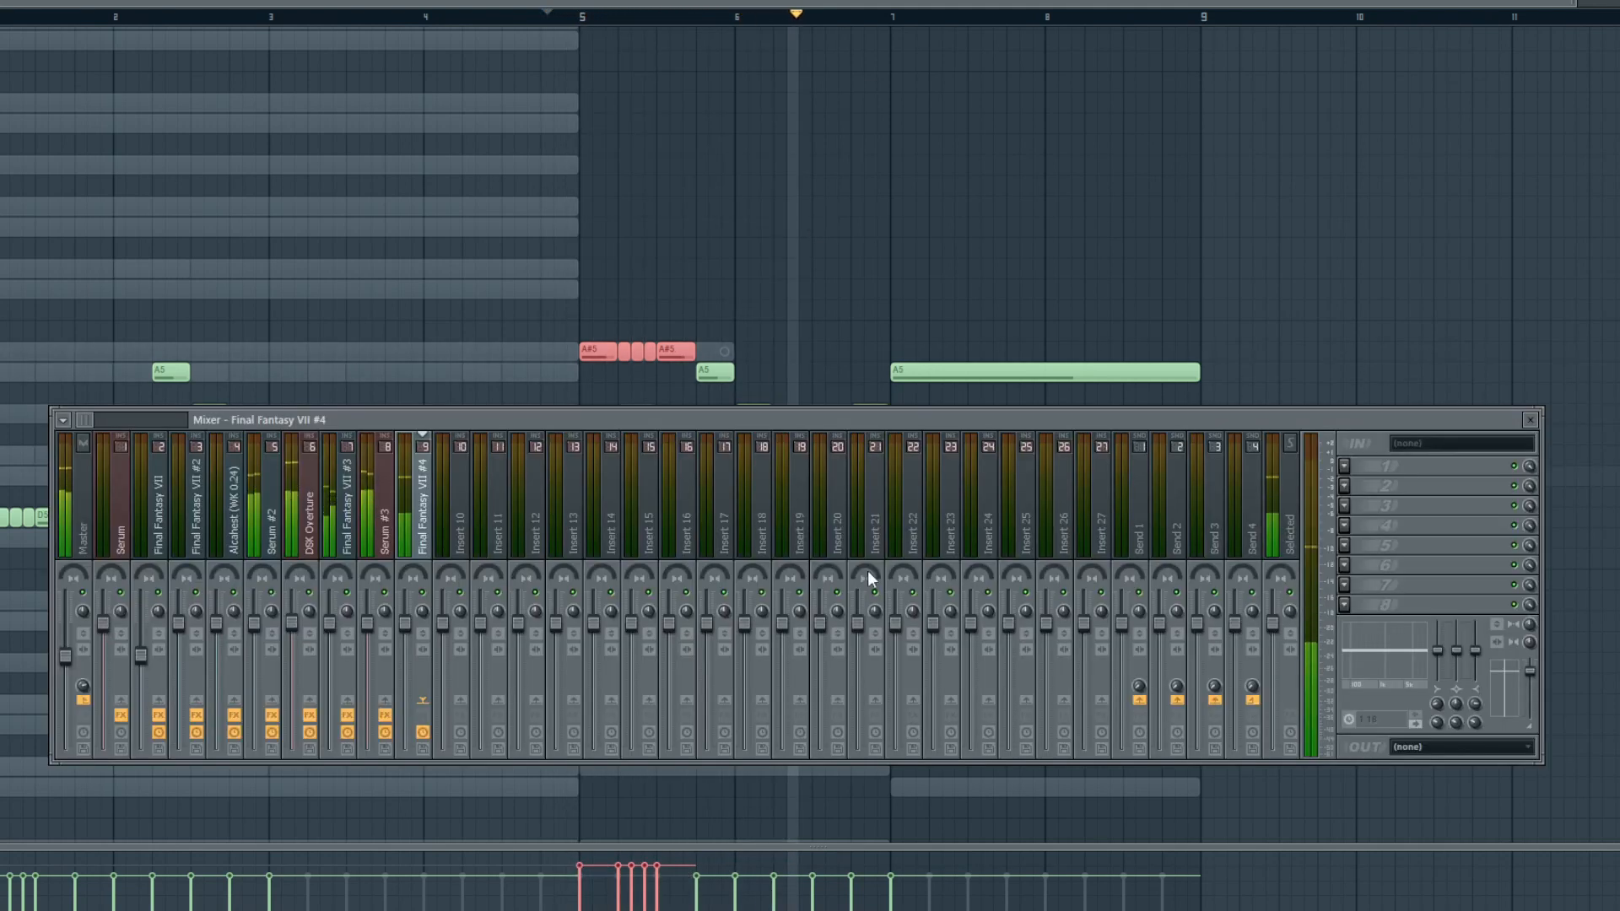
click(1347, 470)
click(1481, 874)
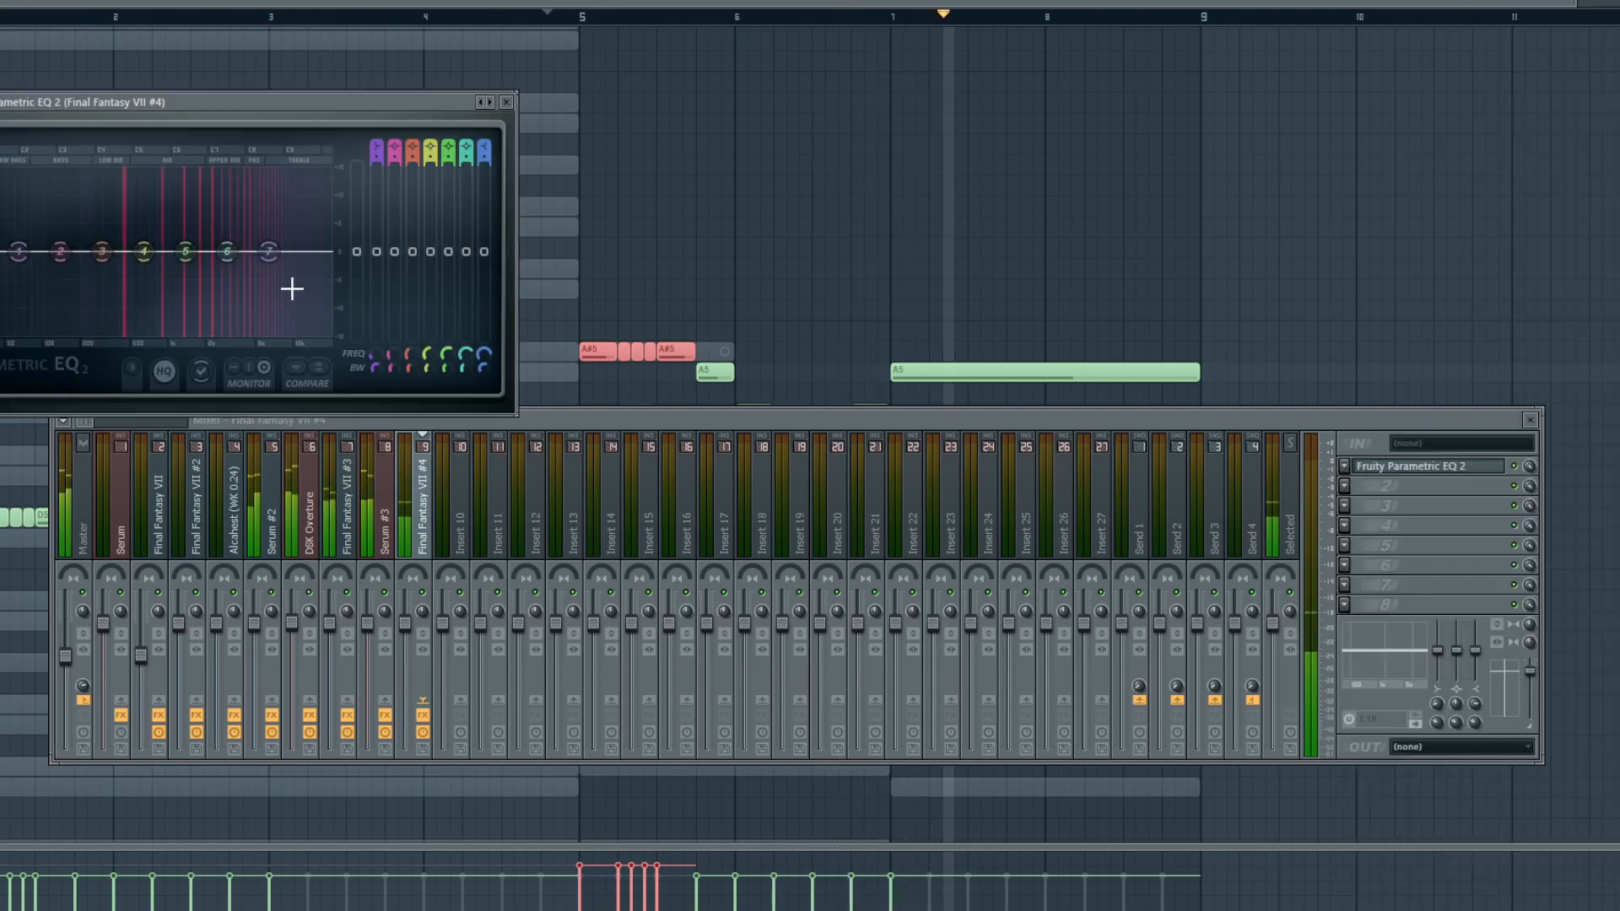
drag(270, 270, 226, 237)
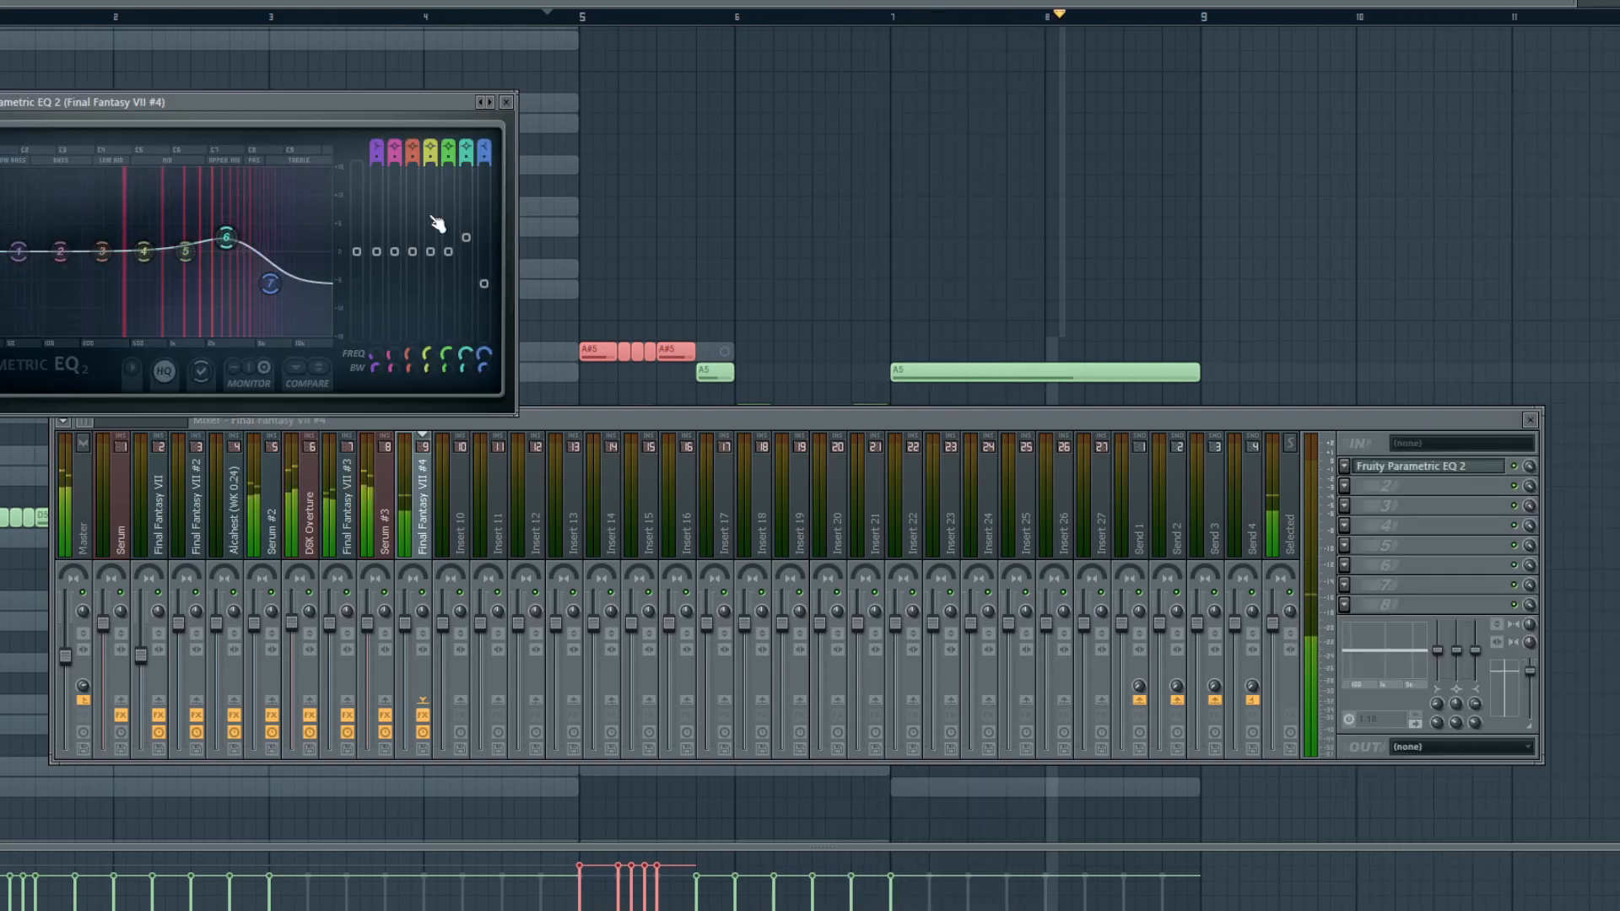
click(506, 103)
- Add Fruity Reeverb 2 in effect slot 2 of the Final Fantasy VII #4 mixer track and lower its fader slightly
click(1345, 486)
click(1594, 27)
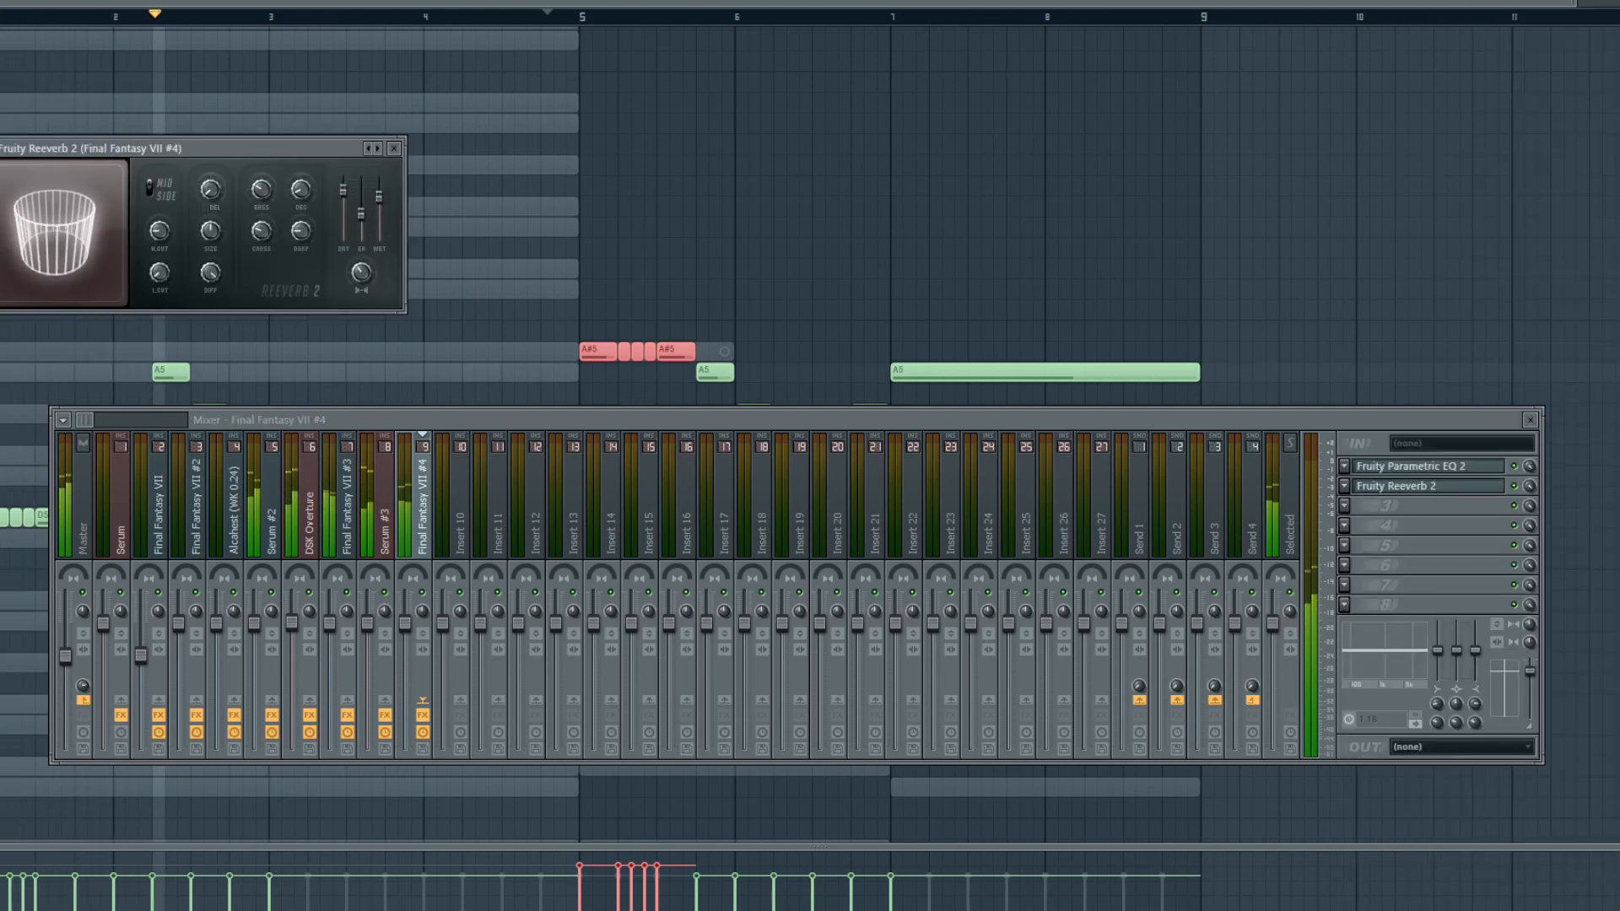
click(393, 147)
drag(416, 636, 420, 664)
- Make band 7 of the brass track's Parametric EQ 2 a steep high cut and boost band 6 further around 3227 Hz
click(1418, 467)
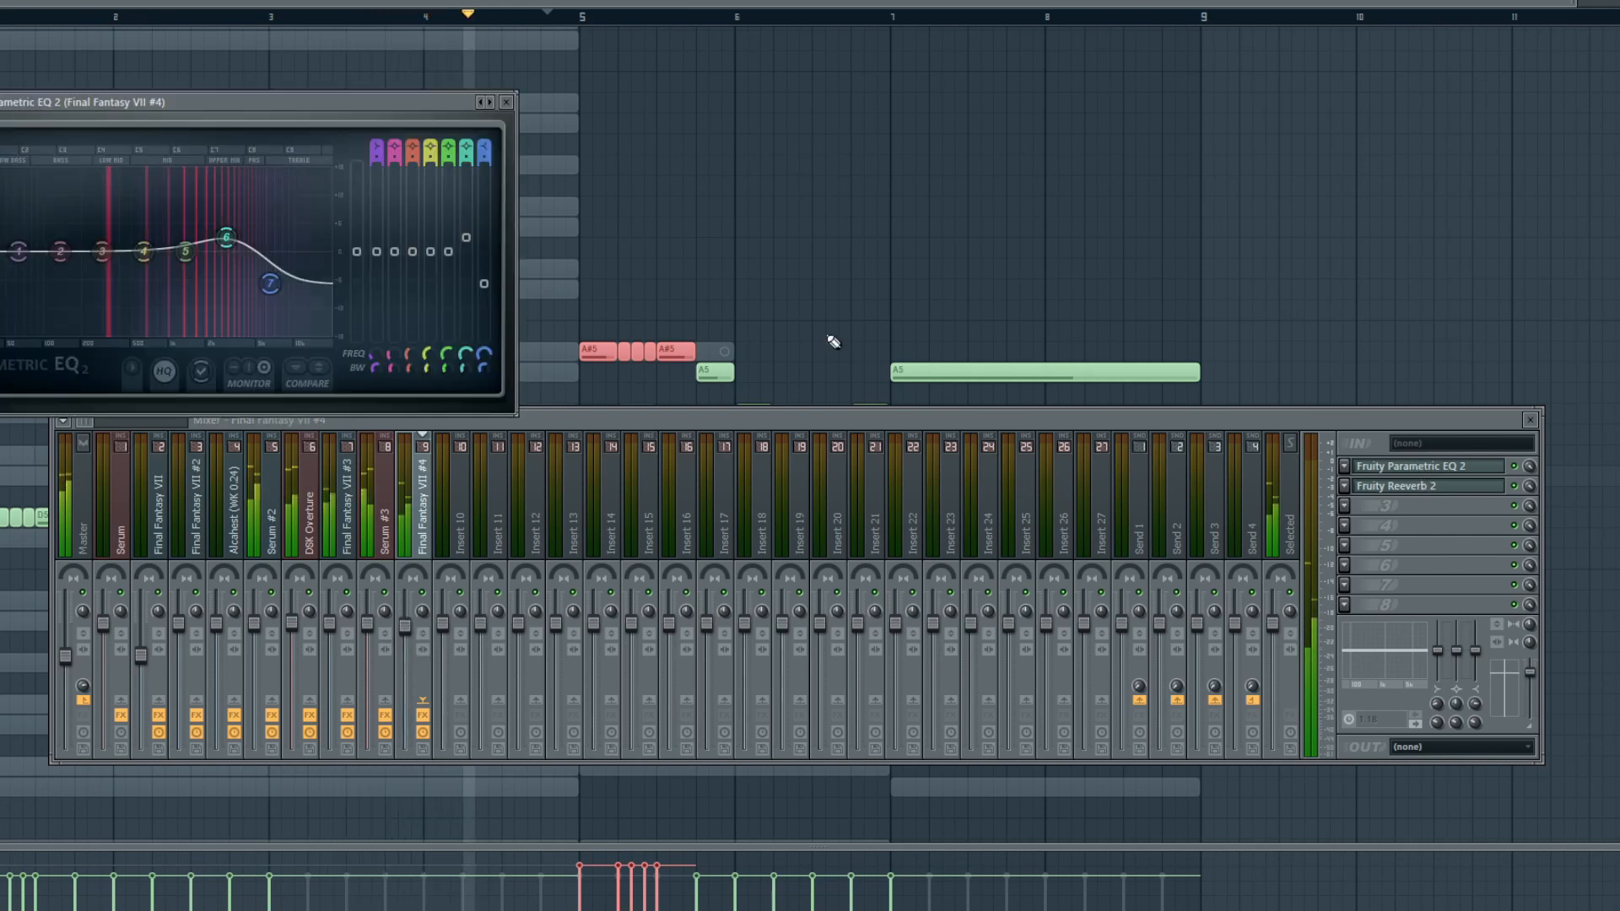
drag(270, 284, 264, 225)
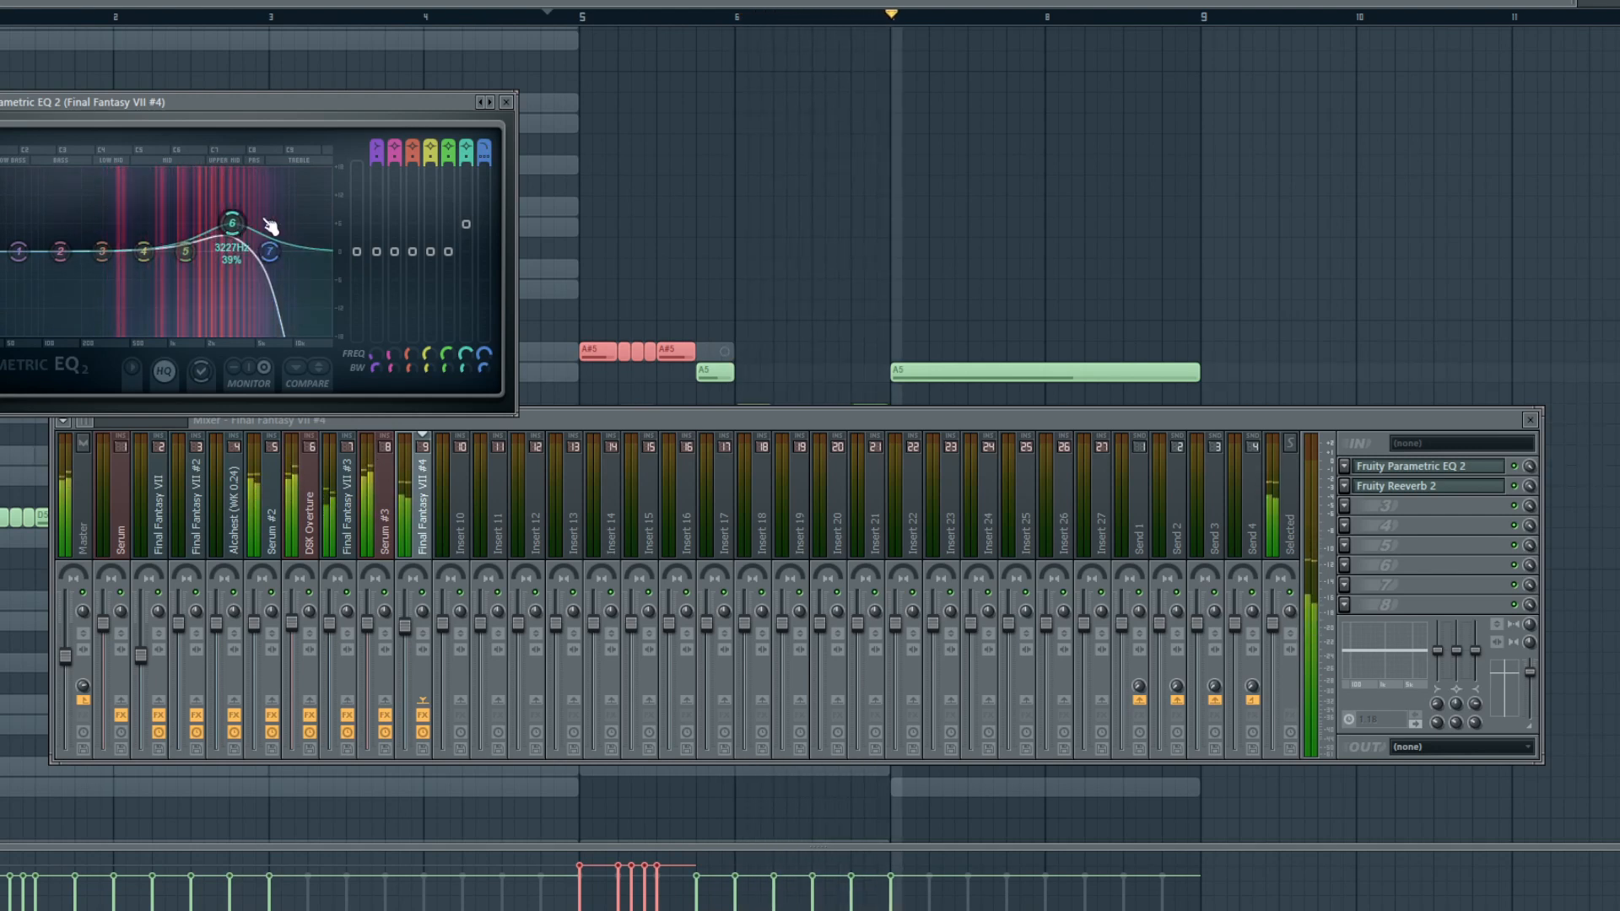
click(506, 101)
key(F9)
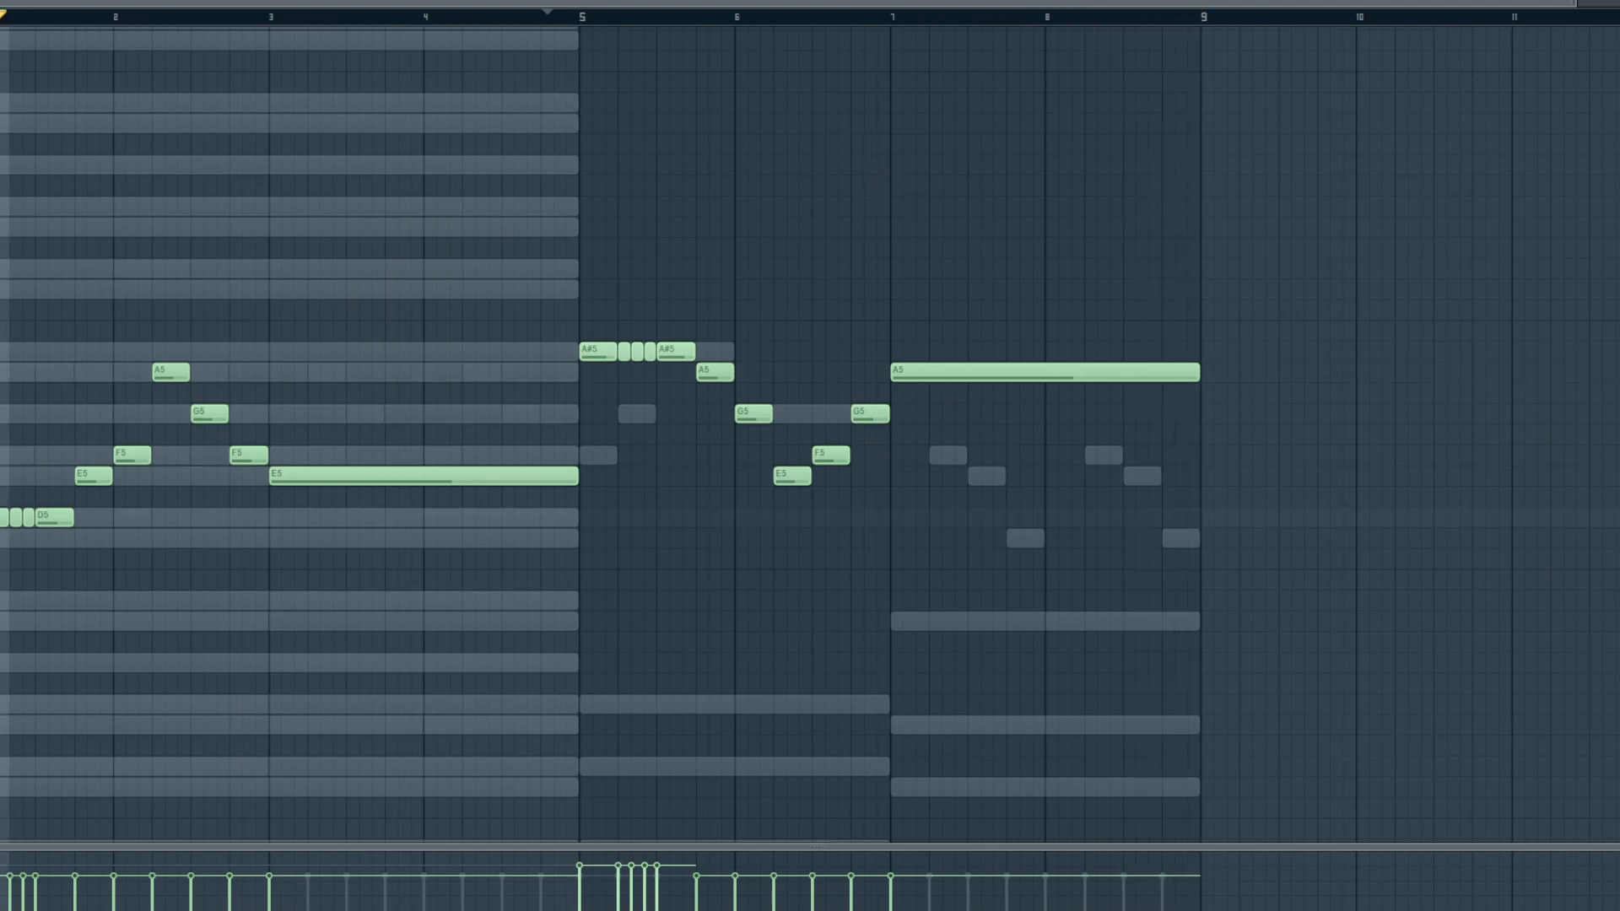
- Place Pattern 1 on the first playlist track at bar 1
key(F7)
key(F6)
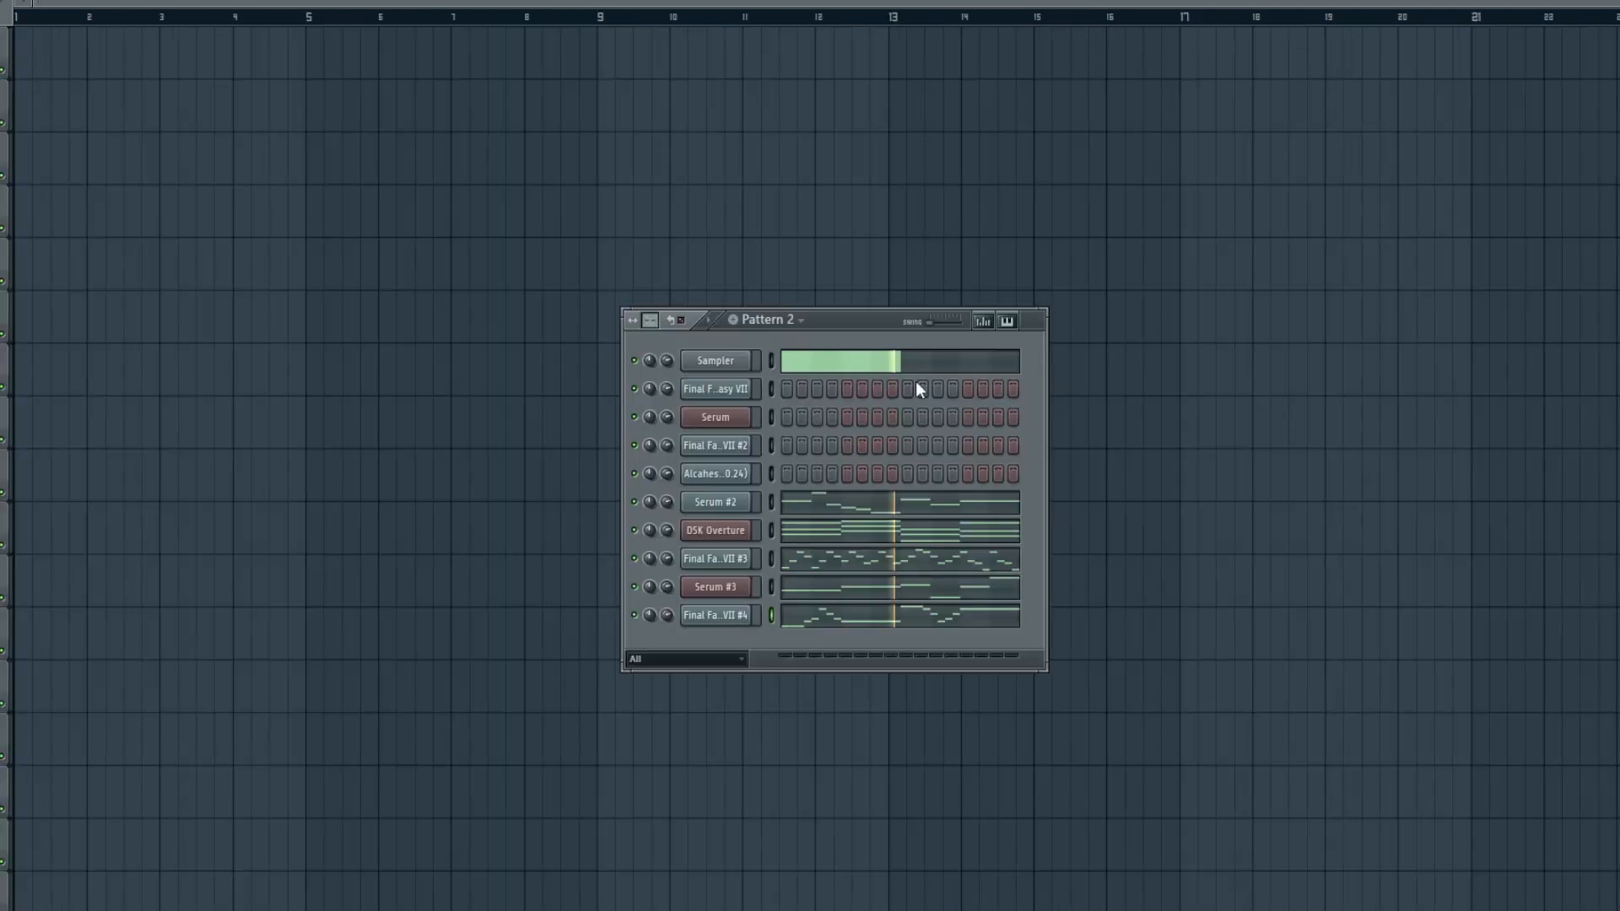
click(803, 321)
click(774, 344)
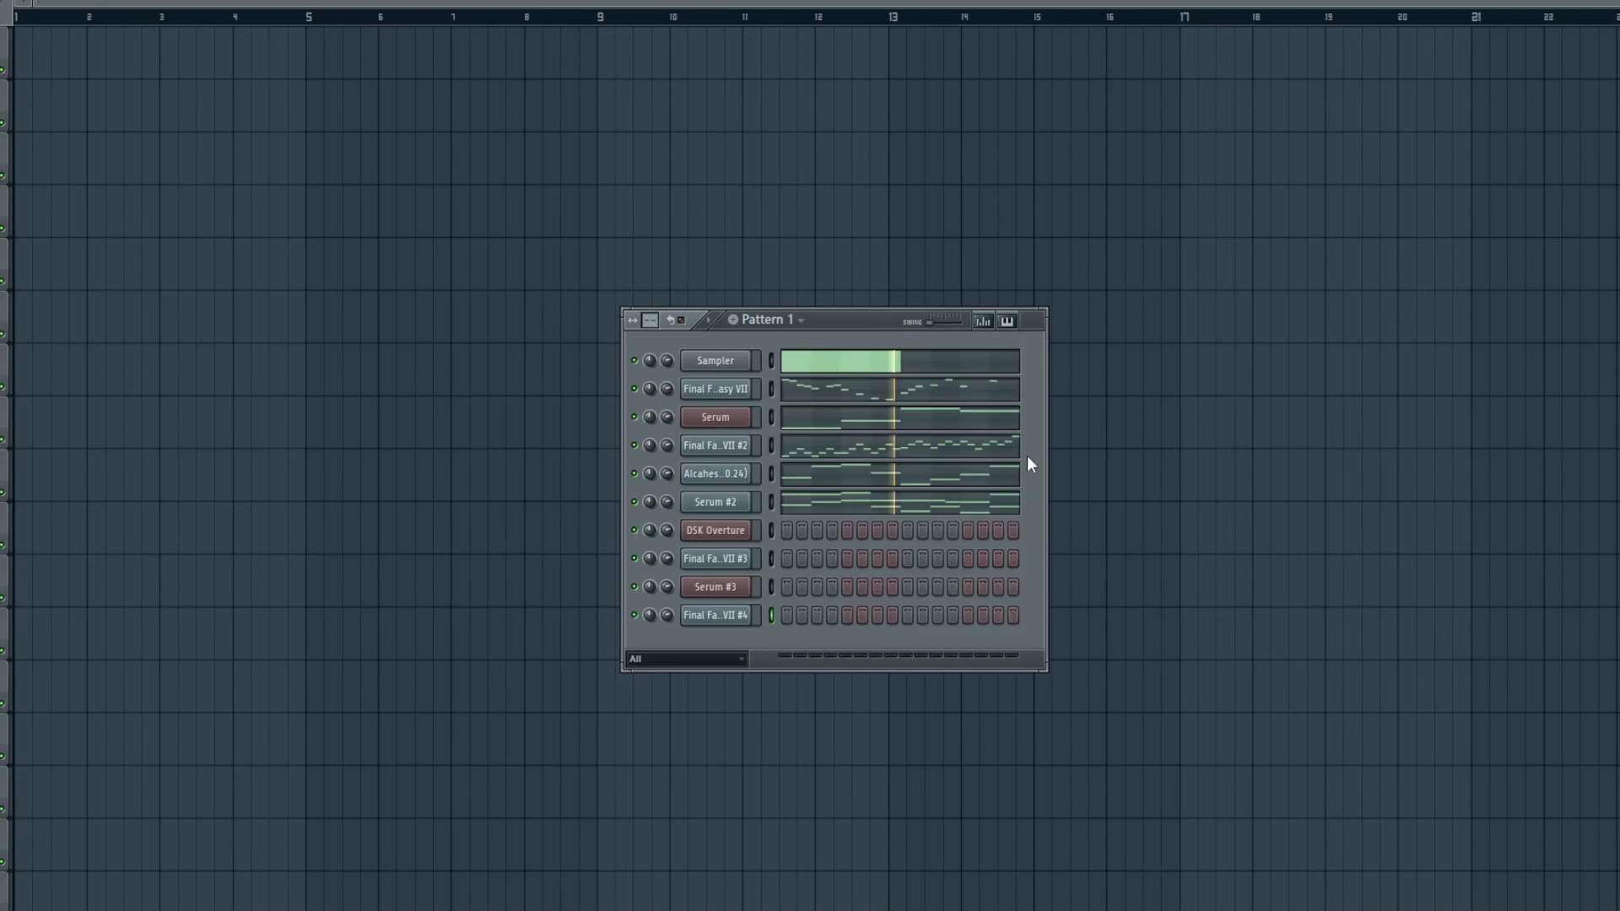
click(119, 71)
- Remove the Sampler channel's notes from both Pattern 1 and Pattern 2
key(F6)
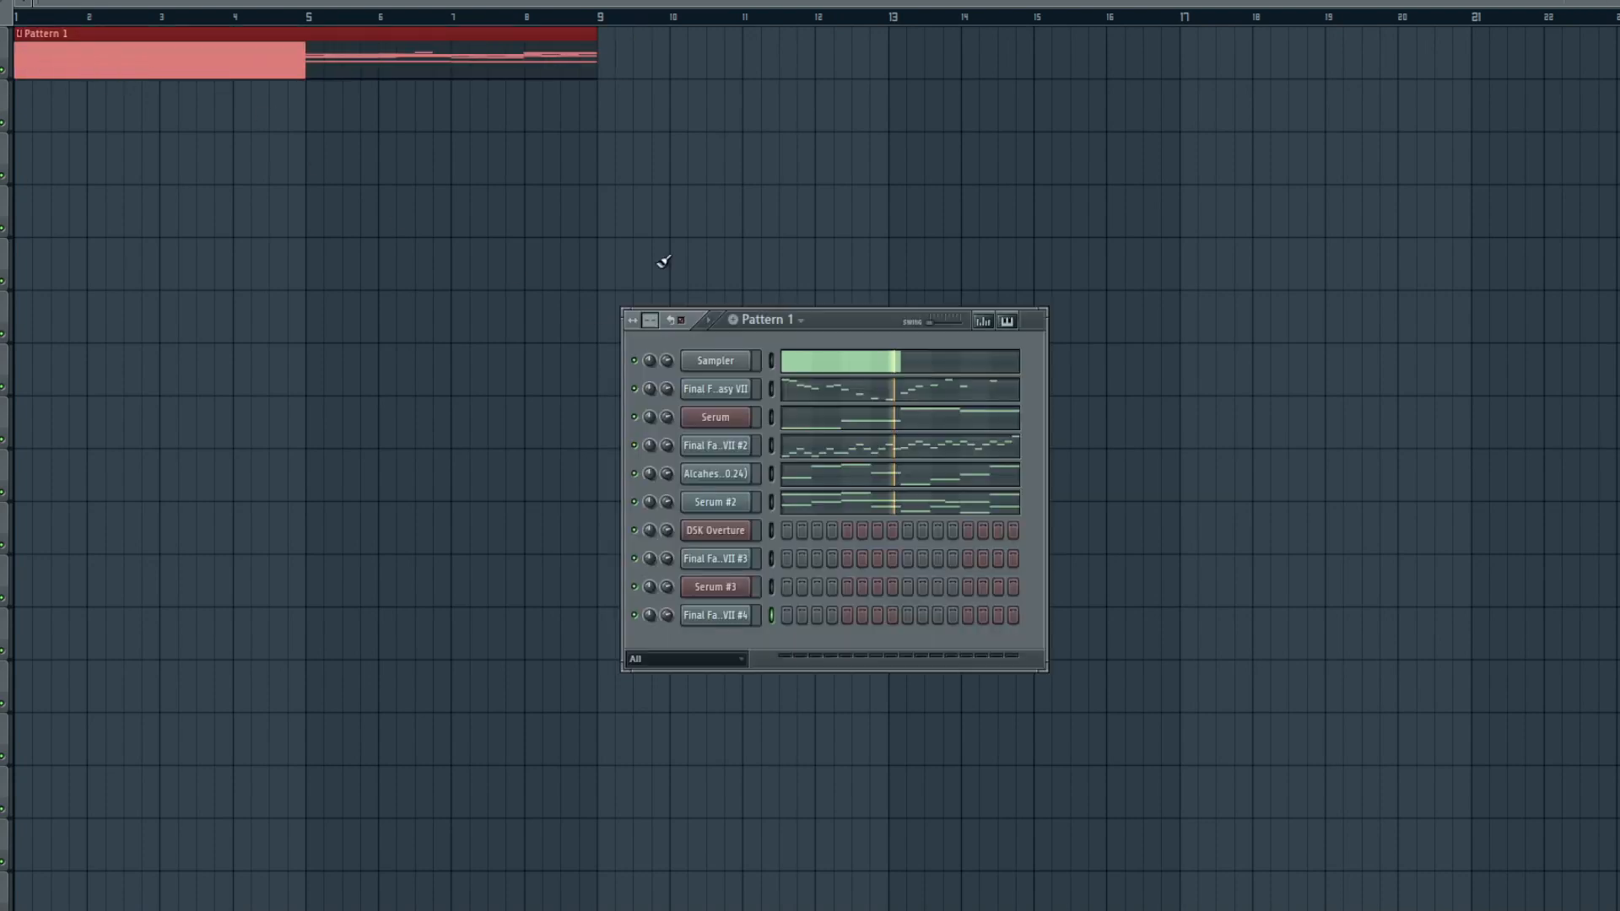
right_click(707, 361)
click(894, 501)
click(800, 319)
click(784, 361)
right_click(713, 372)
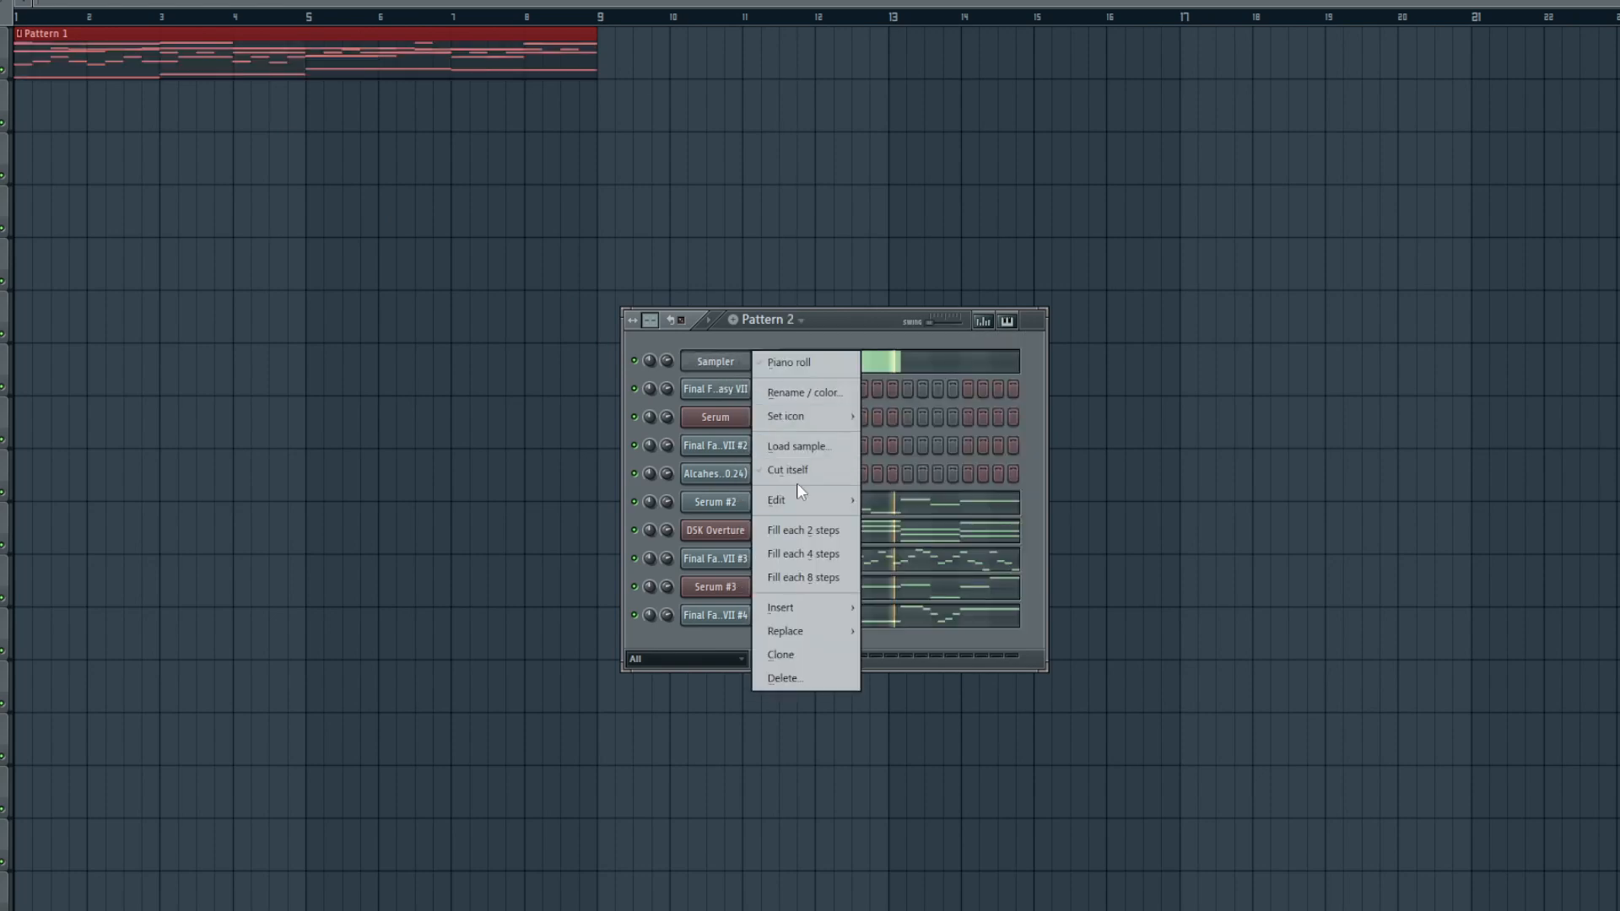
click(898, 513)
- Place Pattern 2 on the first playlist track at bar 9, directly after Pattern 1
key(F6)
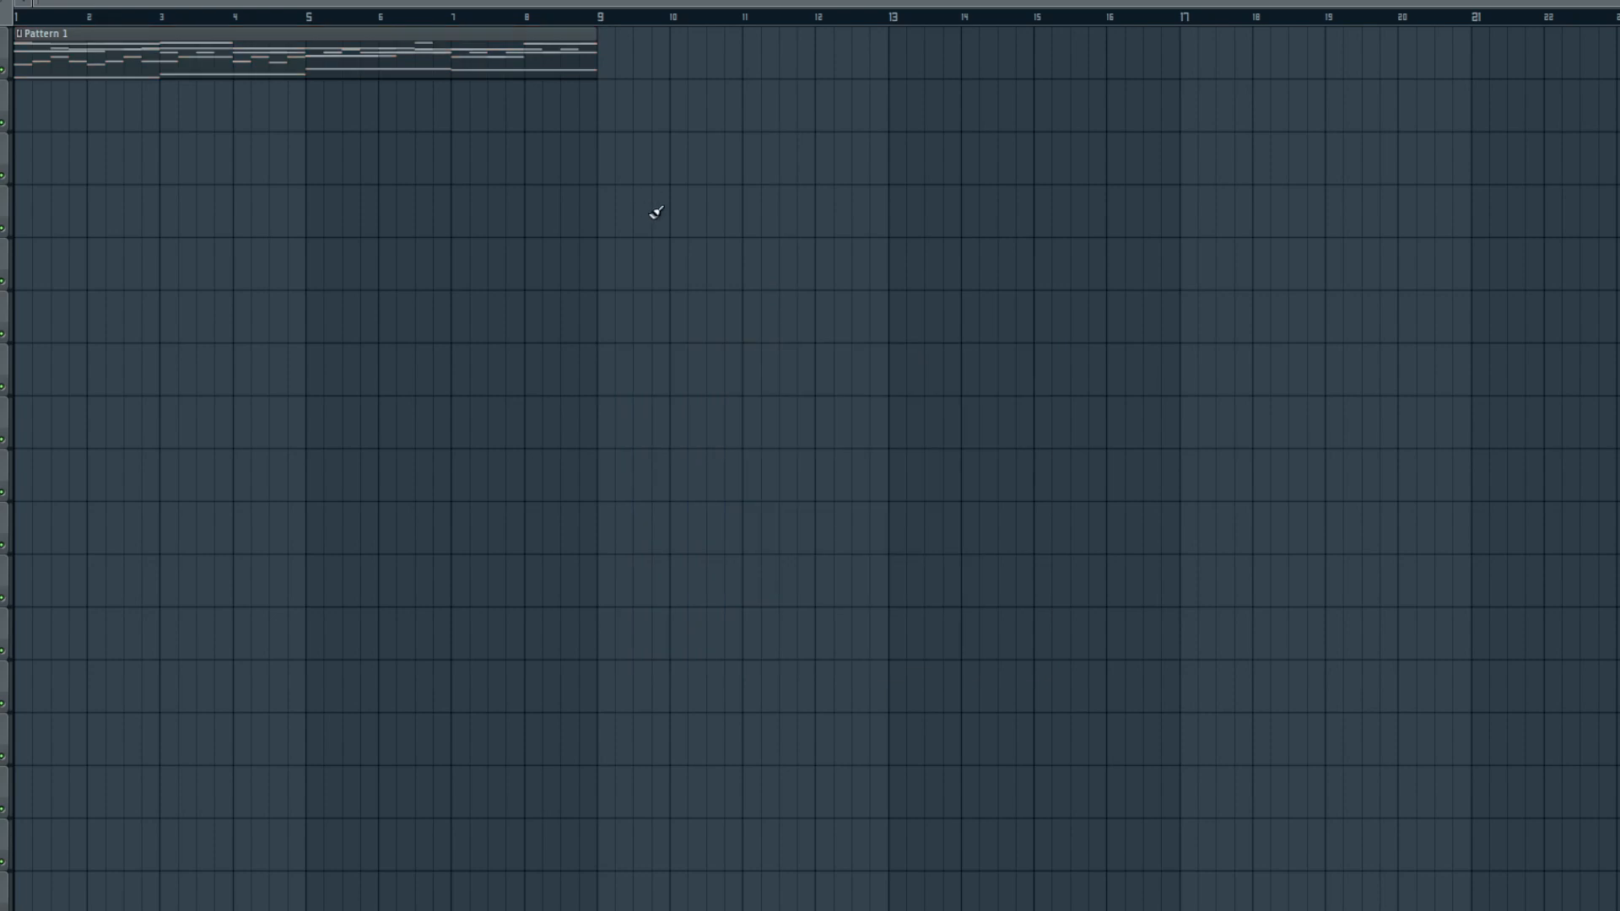
mouse_move(713, 55)
mouse_down()
mouse_move(781, 62)
mouse_move(684, 57)
mouse_up()
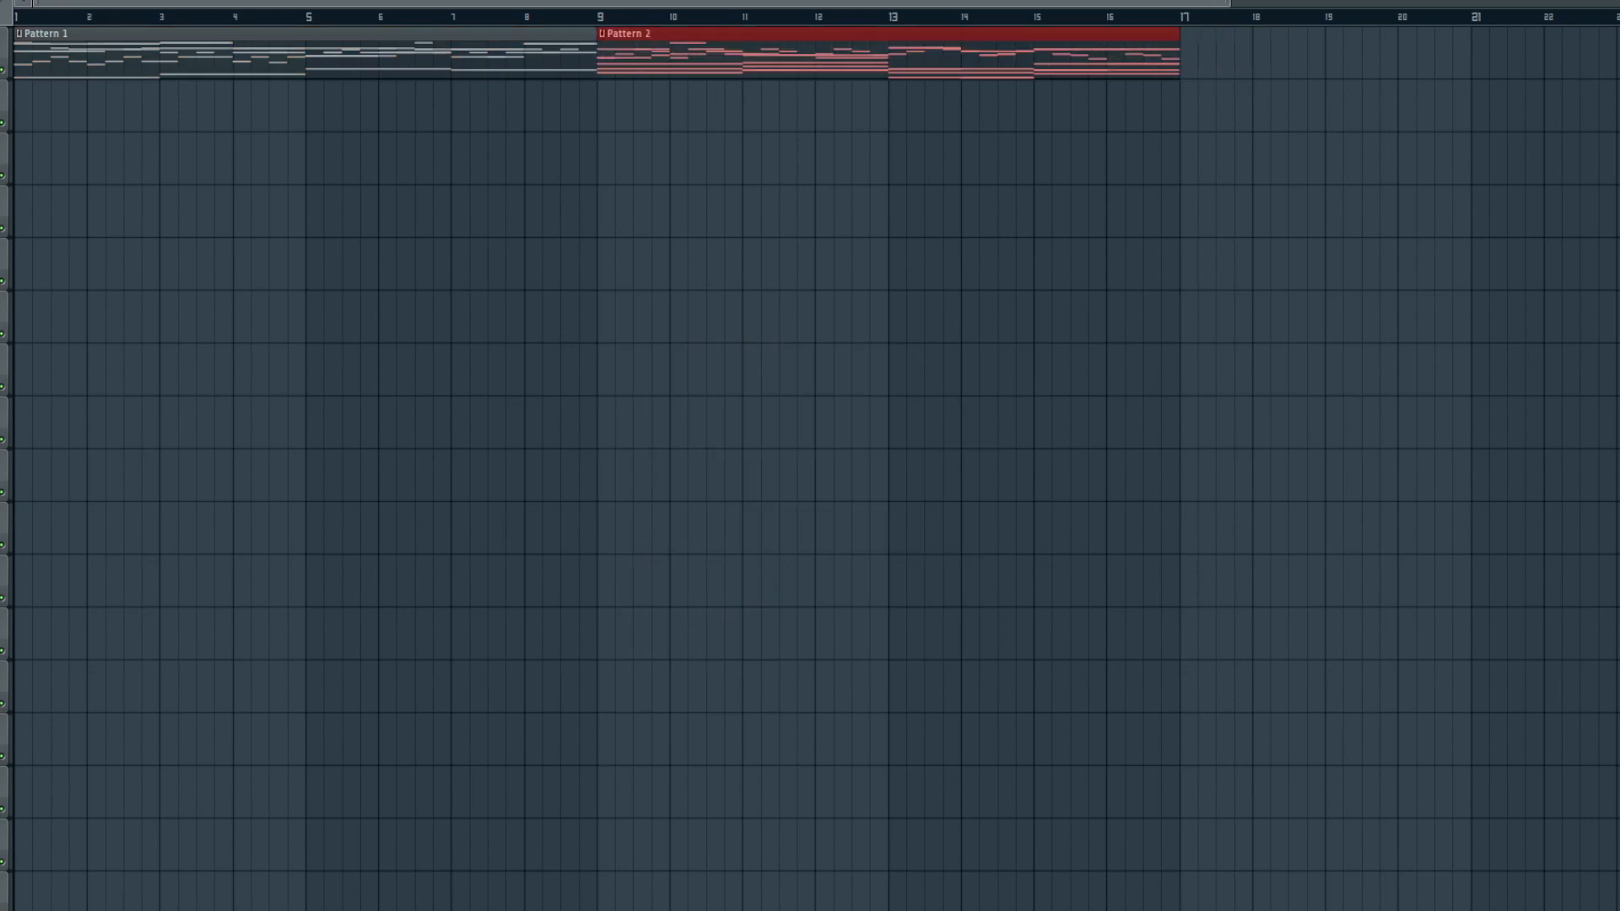
scroll(809, 455, down, 2)
- Split Pattern 1 by channel and align its five instrument clips on the first five playlist tracks at bar 1
key(F6)
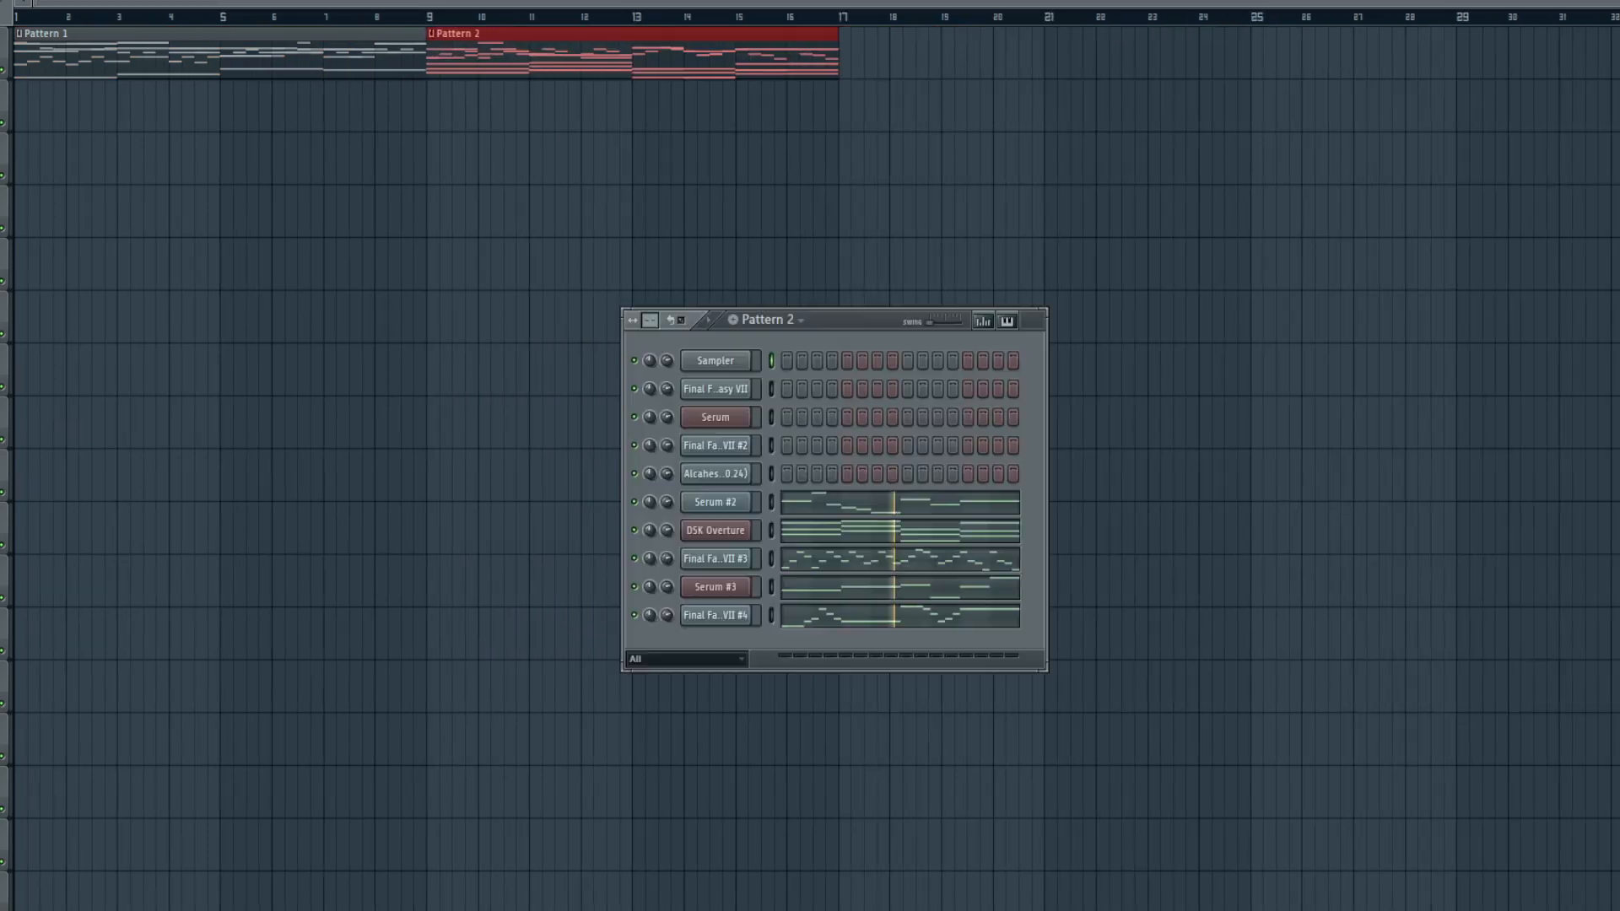
click(793, 324)
click(793, 342)
click(792, 324)
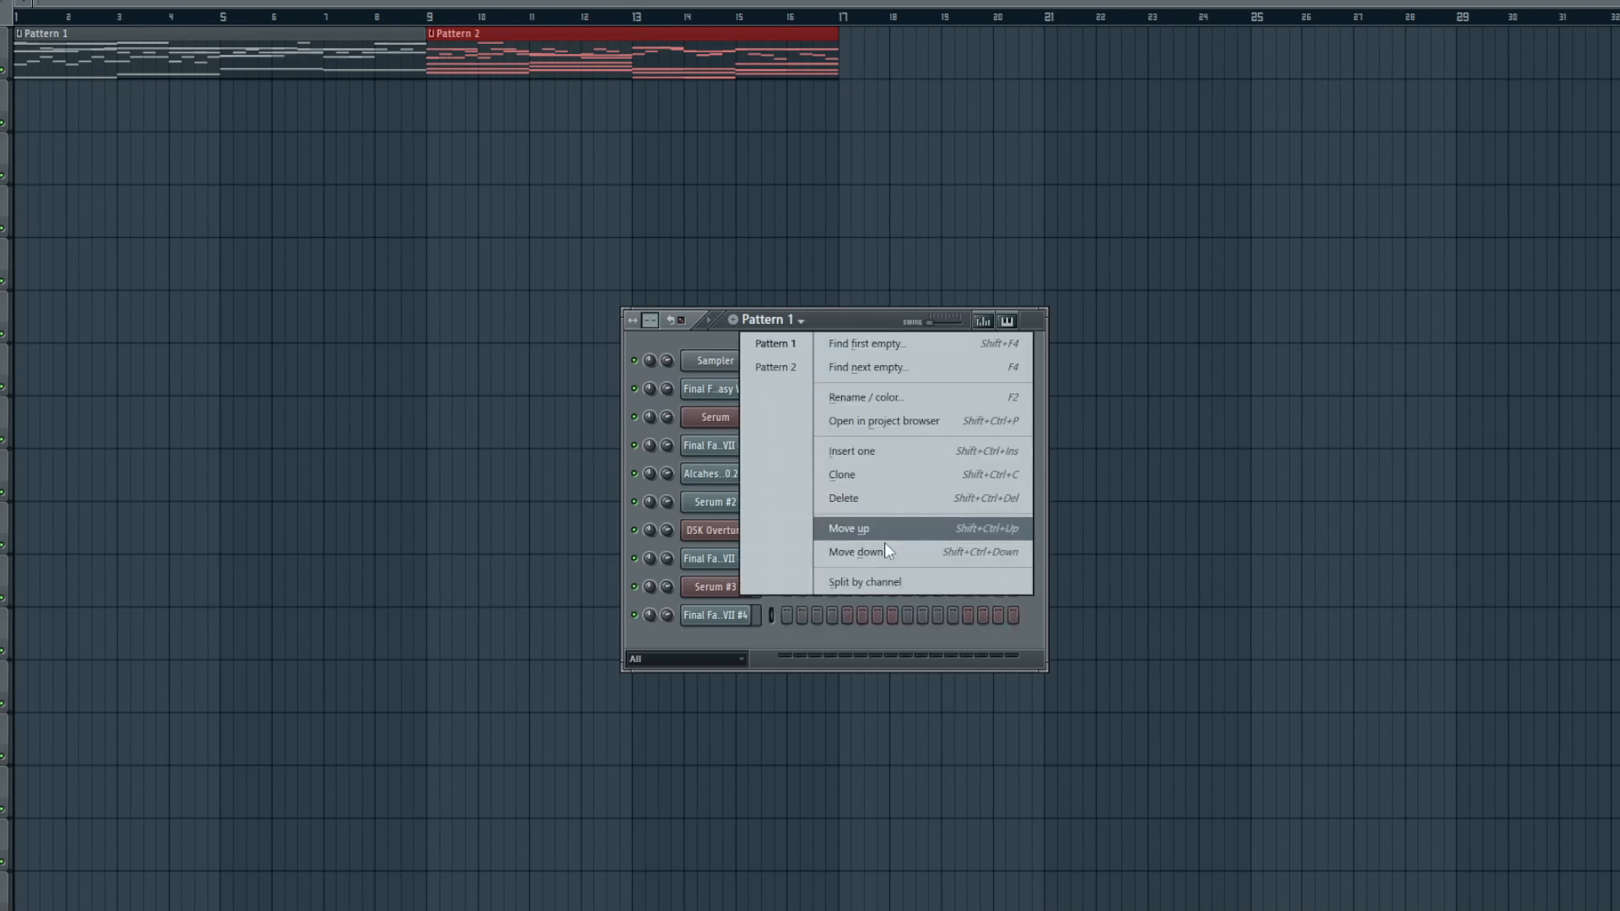
click(880, 582)
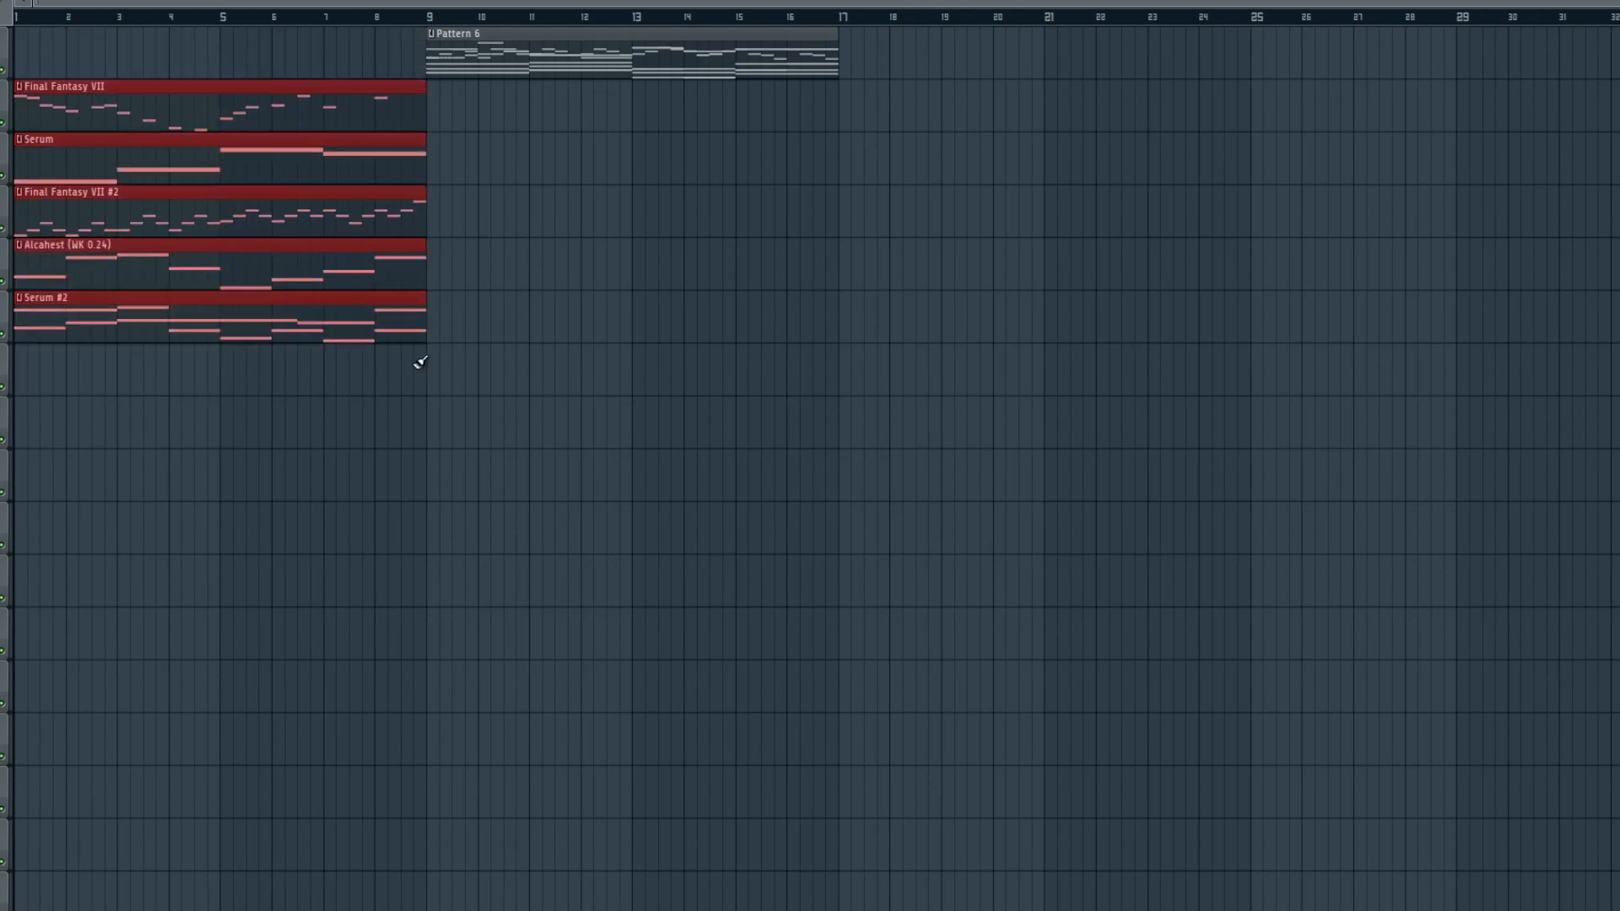
key(F6)
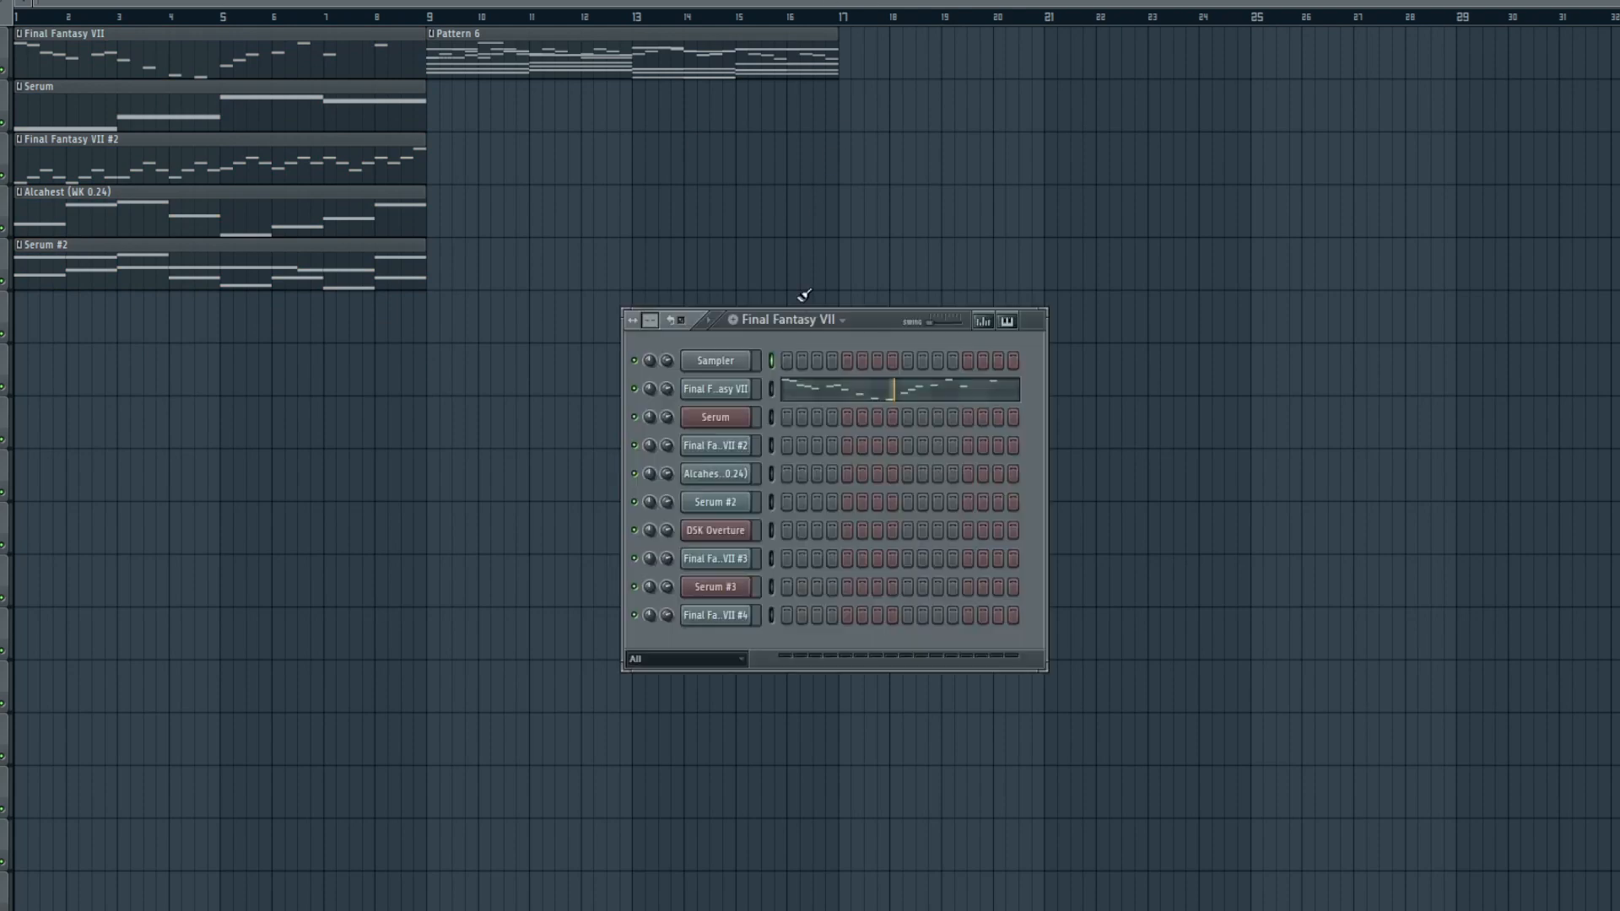
- Split Pattern 6 into separate patterns by channel and hide the channel rack
click(788, 323)
click(792, 462)
click(793, 320)
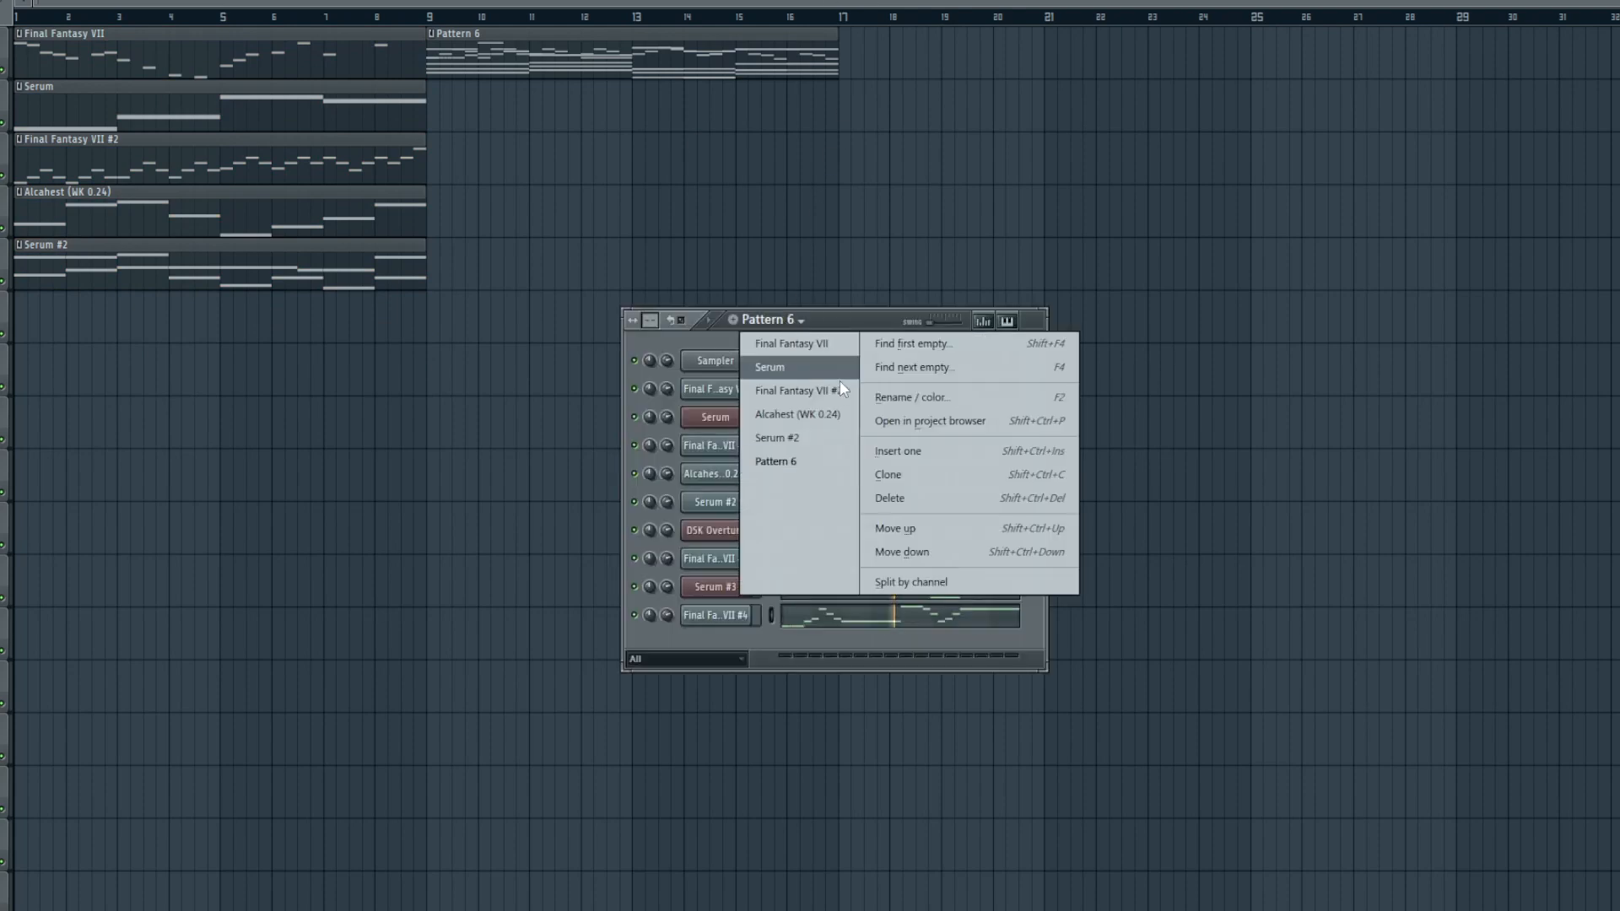
click(910, 580)
key(F6)
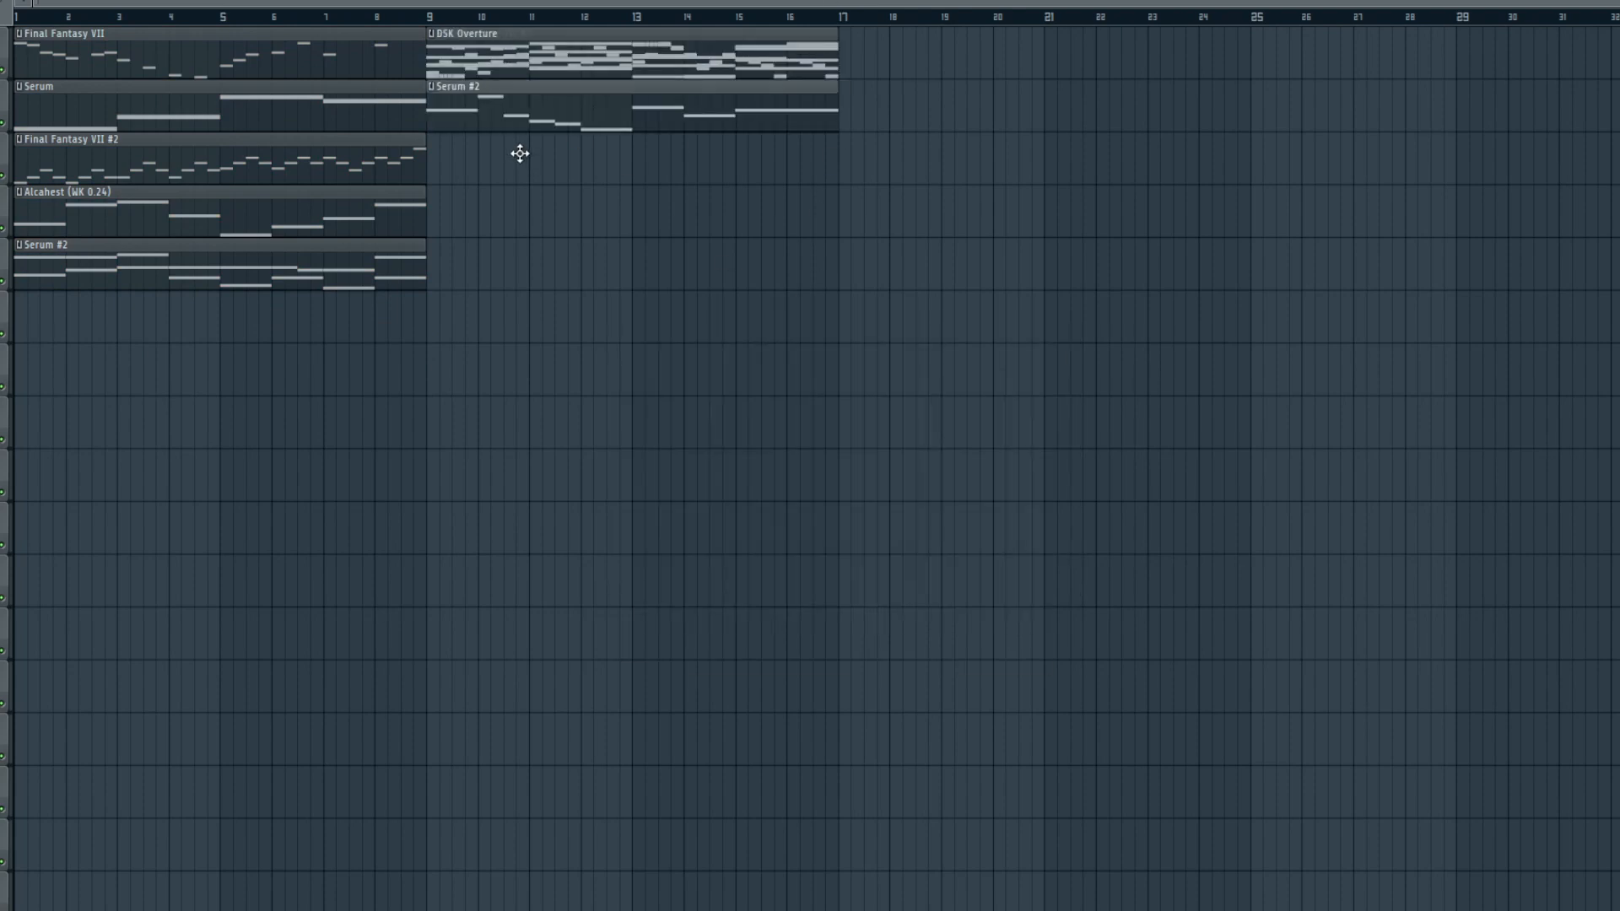
- Spread the split Pattern 6 clips over the first five playlist tracks at bar 9, one instrument per track
drag(537, 33, 533, 223)
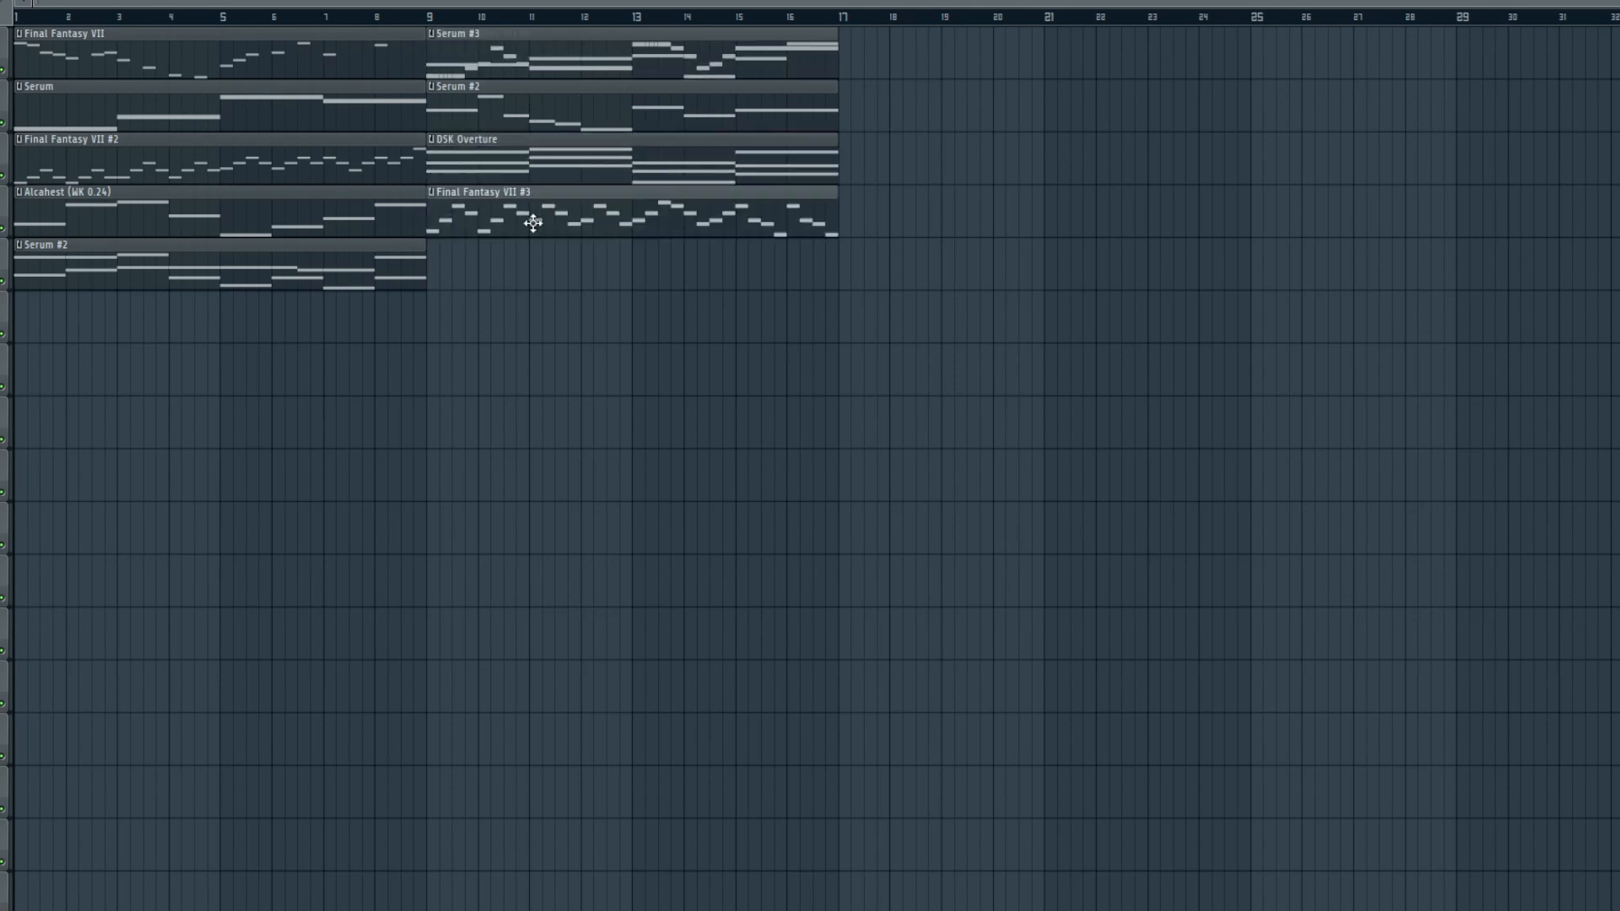
drag(520, 75, 518, 293)
drag(533, 69, 531, 368)
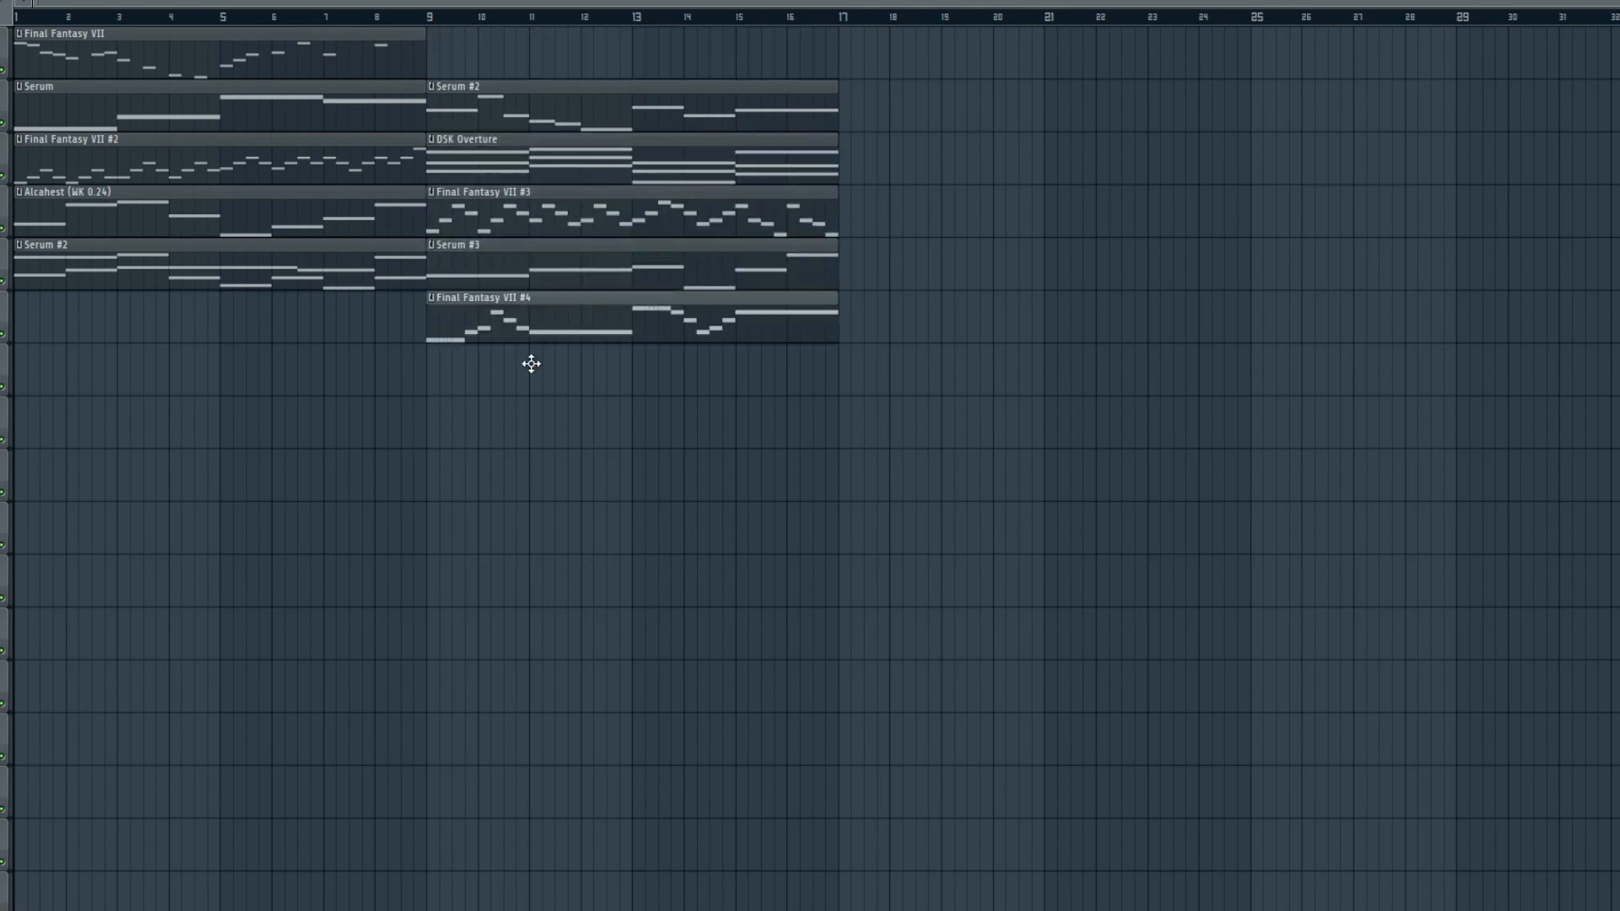
drag(602, 319, 697, 179)
key(shift+Up)
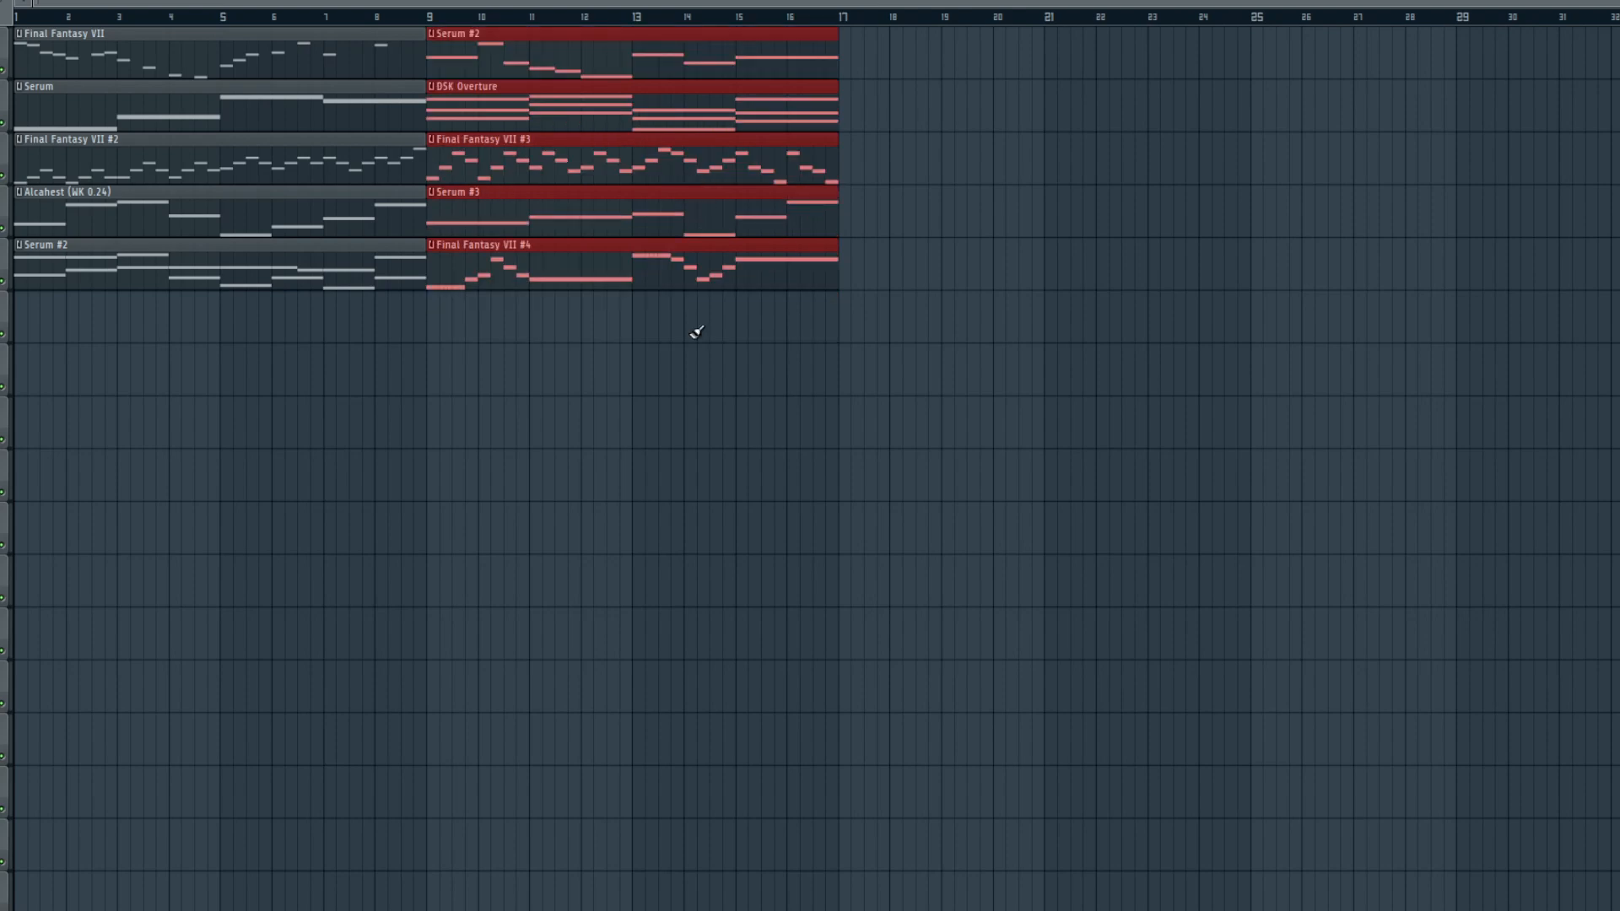
- Move the five clips at bar 9 down five tracks so they occupy tracks six to ten
drag(506, 44, 649, 601)
right_click(578, 215)
drag(601, 330, 588, 329)
right_click(583, 246)
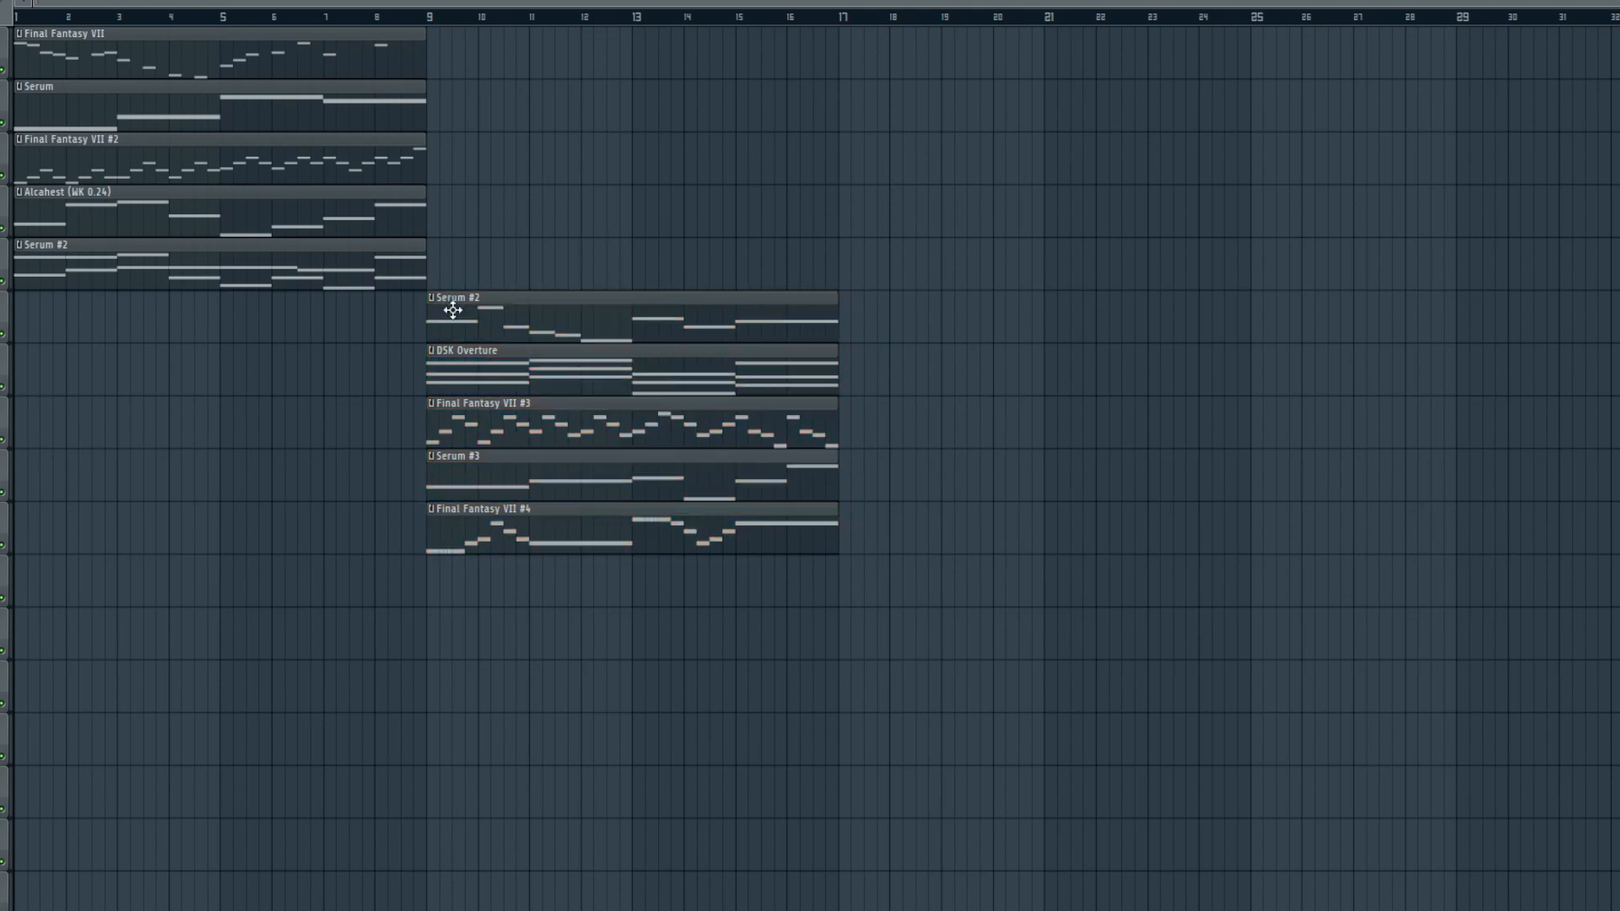
- Shift all ten instrument clips 16 bars later so the two sections start at bars 17 and 25
scroll(1121, 712, up, 2)
scroll(1121, 712, down, 2)
drag(1047, 763, 14, 54)
drag(129, 73, 225, 18)
right_click(922, 359)
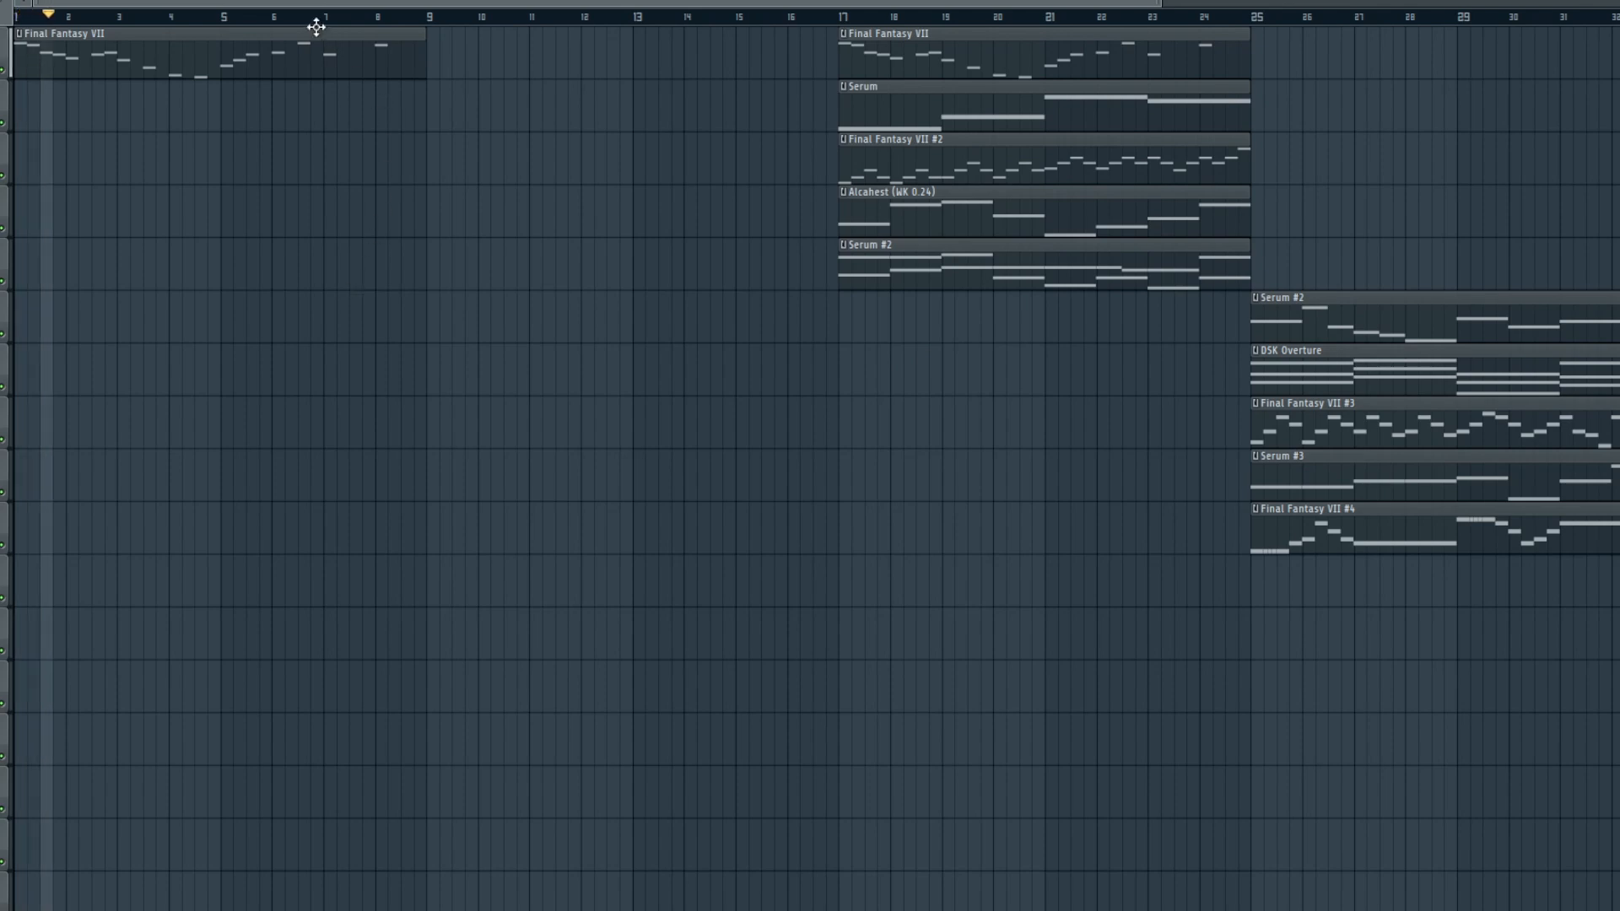
- Replace the Final Fantasy VII clip at bar 1 with a copy of the Serum clip on the second track and play it
right_click(307, 54)
key(space)
drag(933, 126, 360, 112)
key(space)
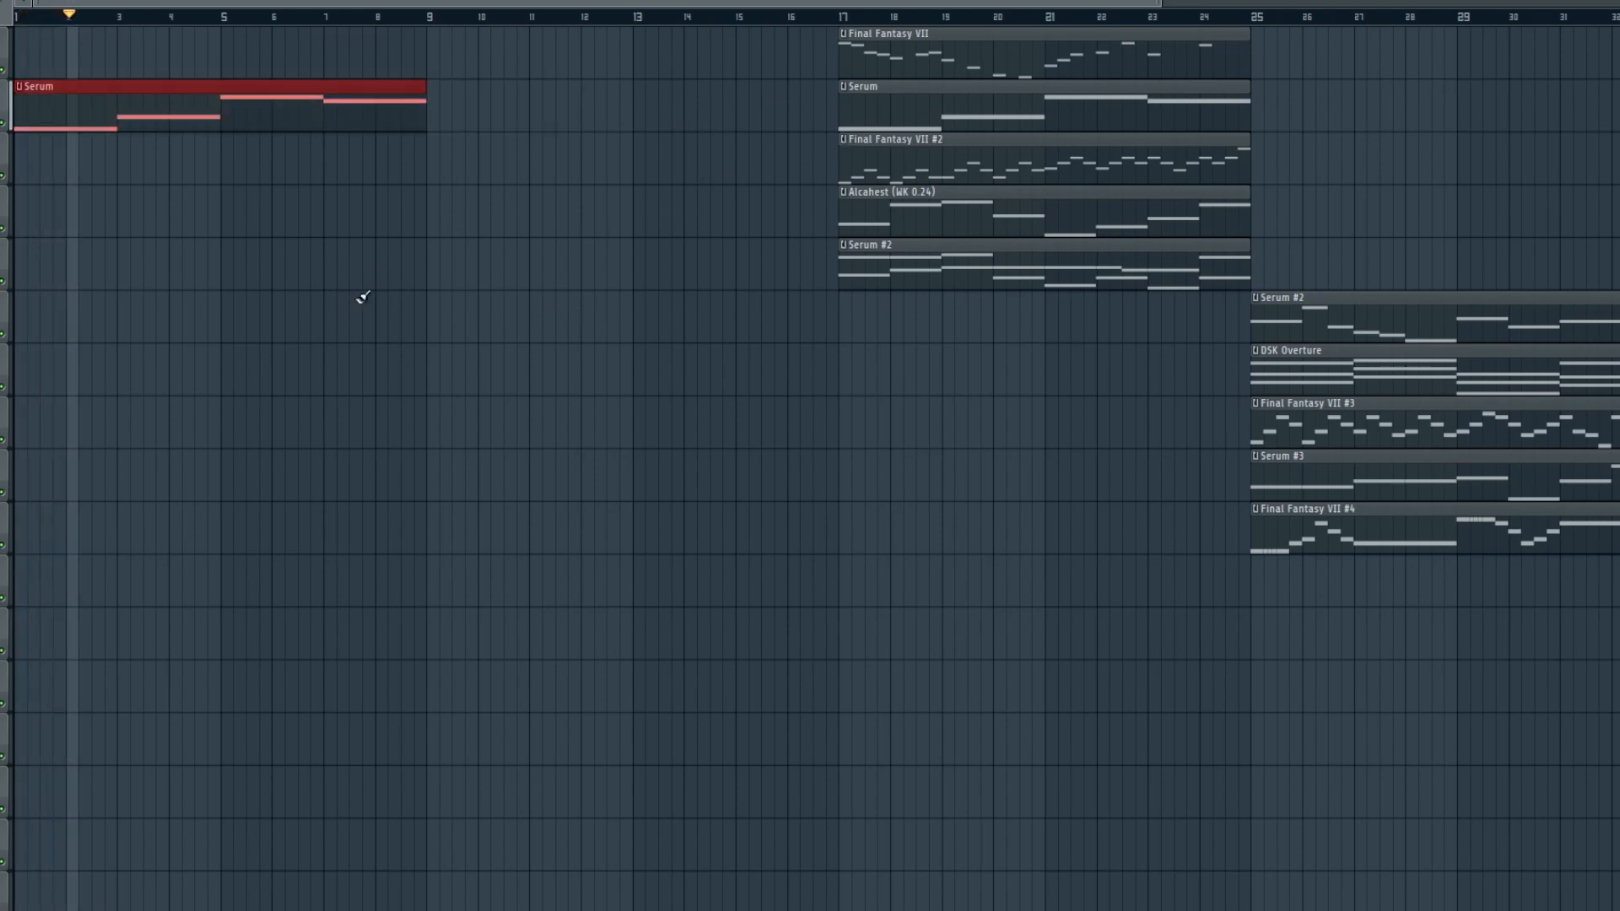
- Duplicate the Serum clip at bar 9, copy the Final Fantasy VII #2 clip to bar 9 and play from just before it
key(ctrl+b)
drag(961, 151, 517, 133)
click(408, 16)
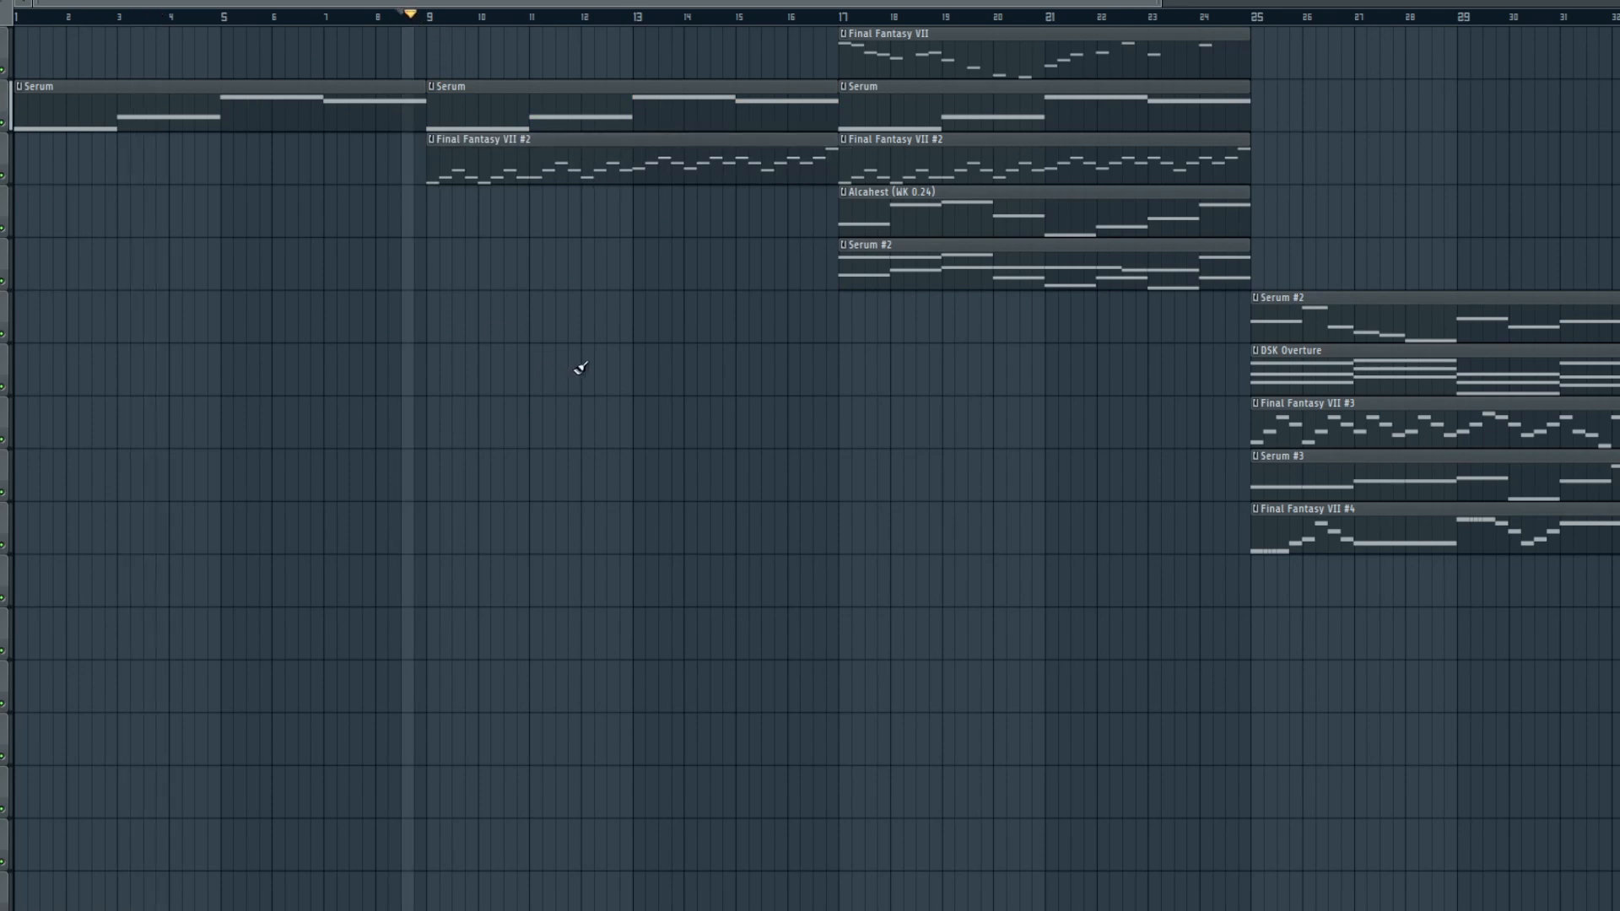
- Rearrange the effect slots of the Final Fantasy VII #2 mixer track, moving an effect down one slot
drag(464, 3, 609, 7)
key(F9)
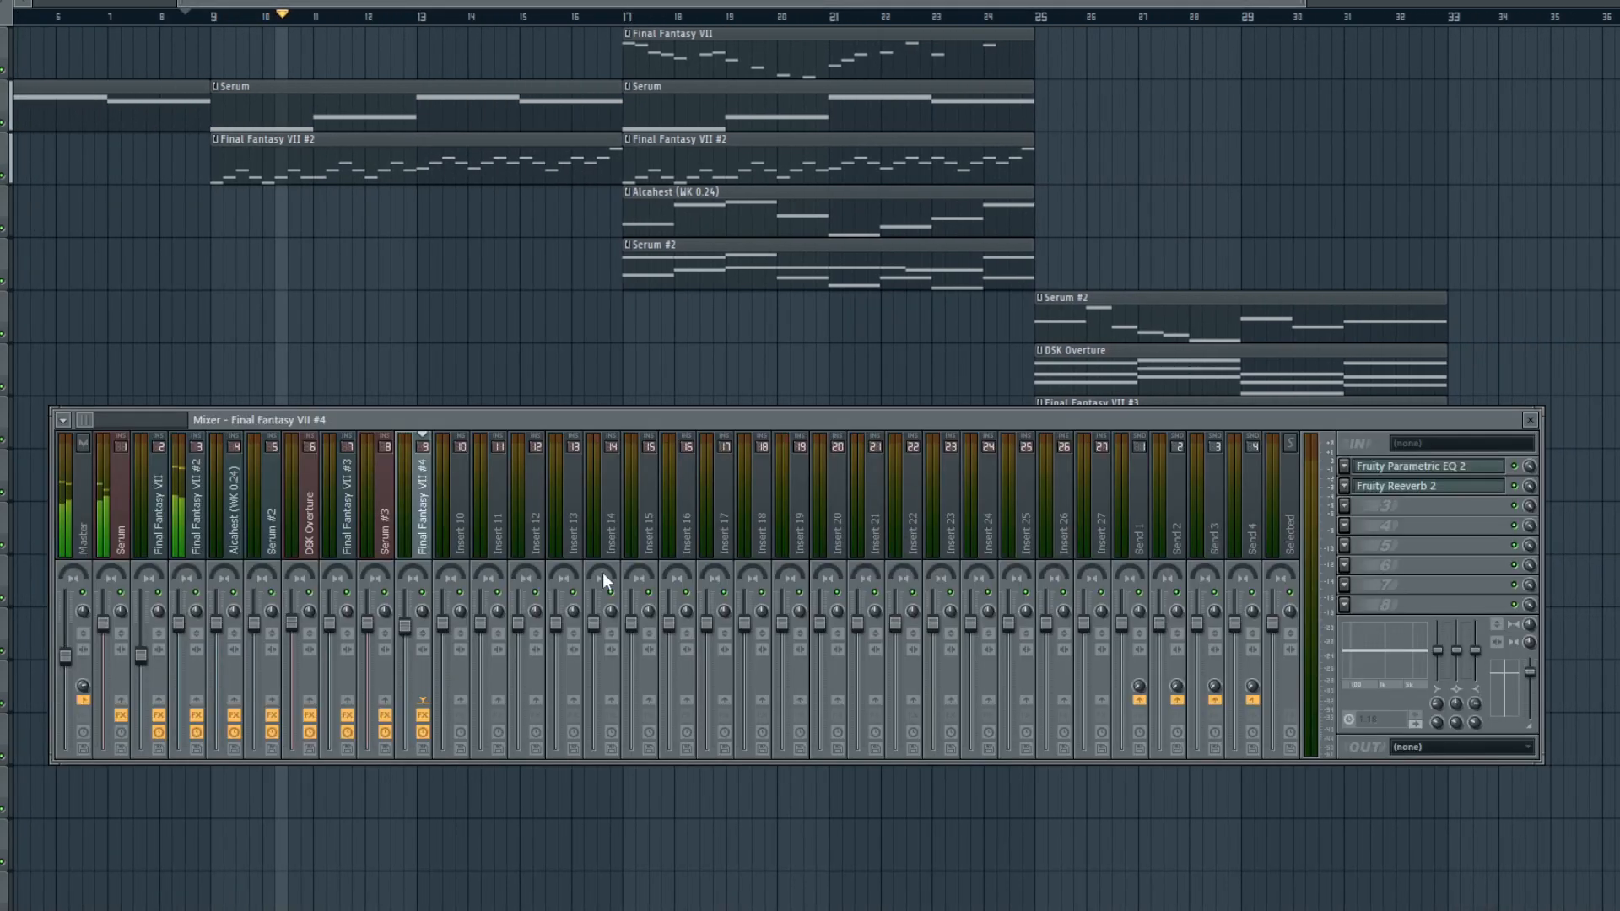
click(205, 523)
click(1338, 480)
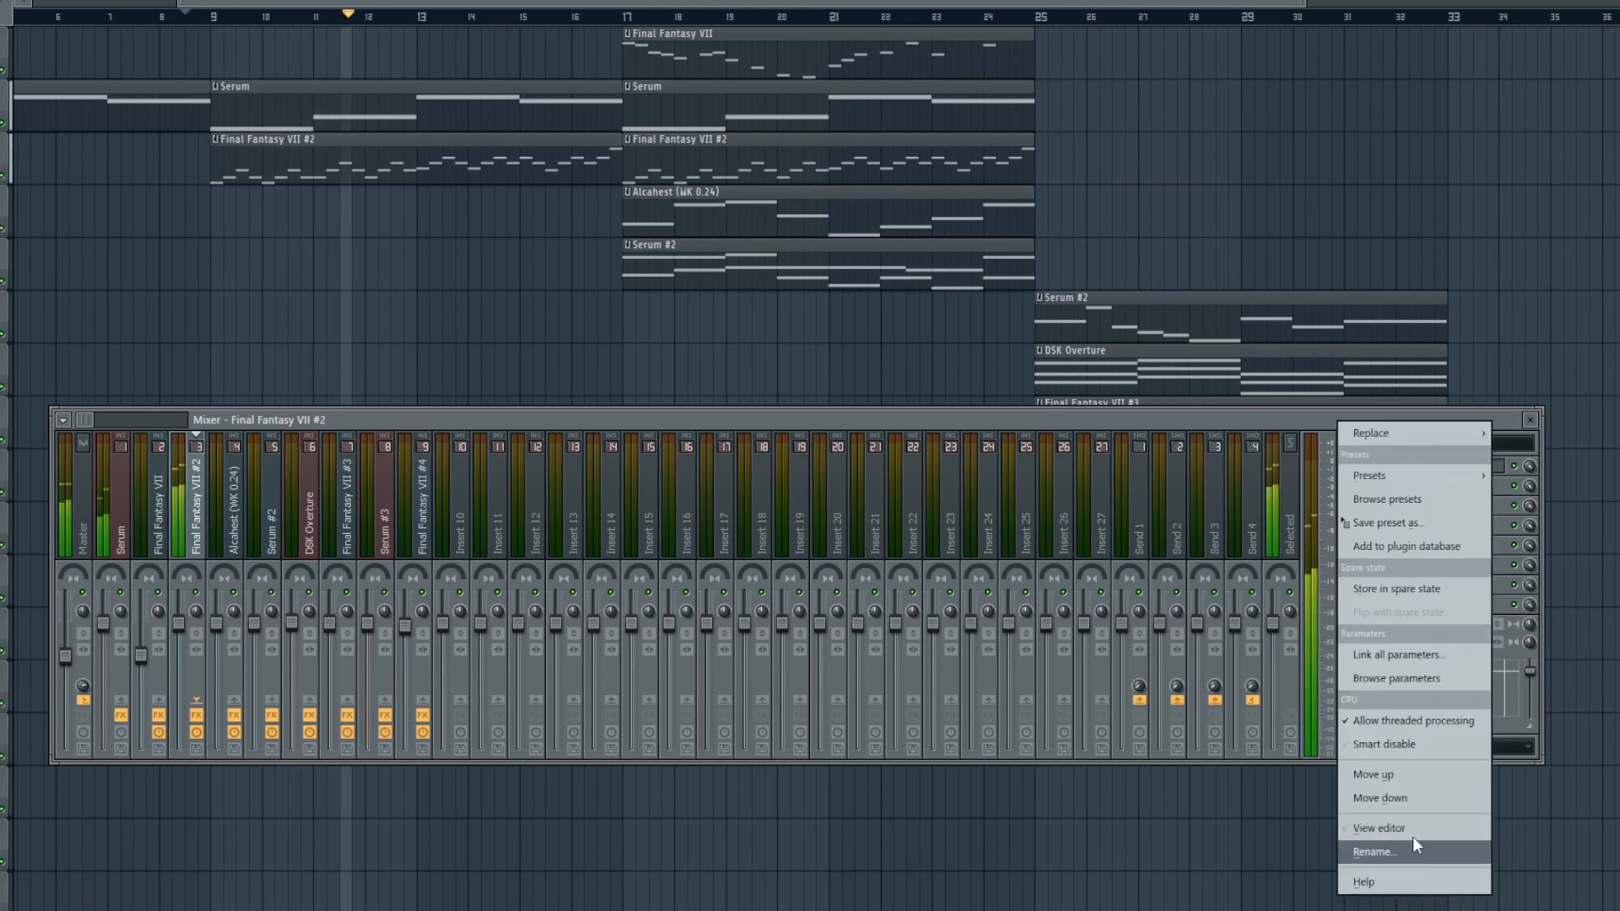
click(1409, 797)
click(1345, 466)
click(1434, 878)
drag(338, 297, 229, 291)
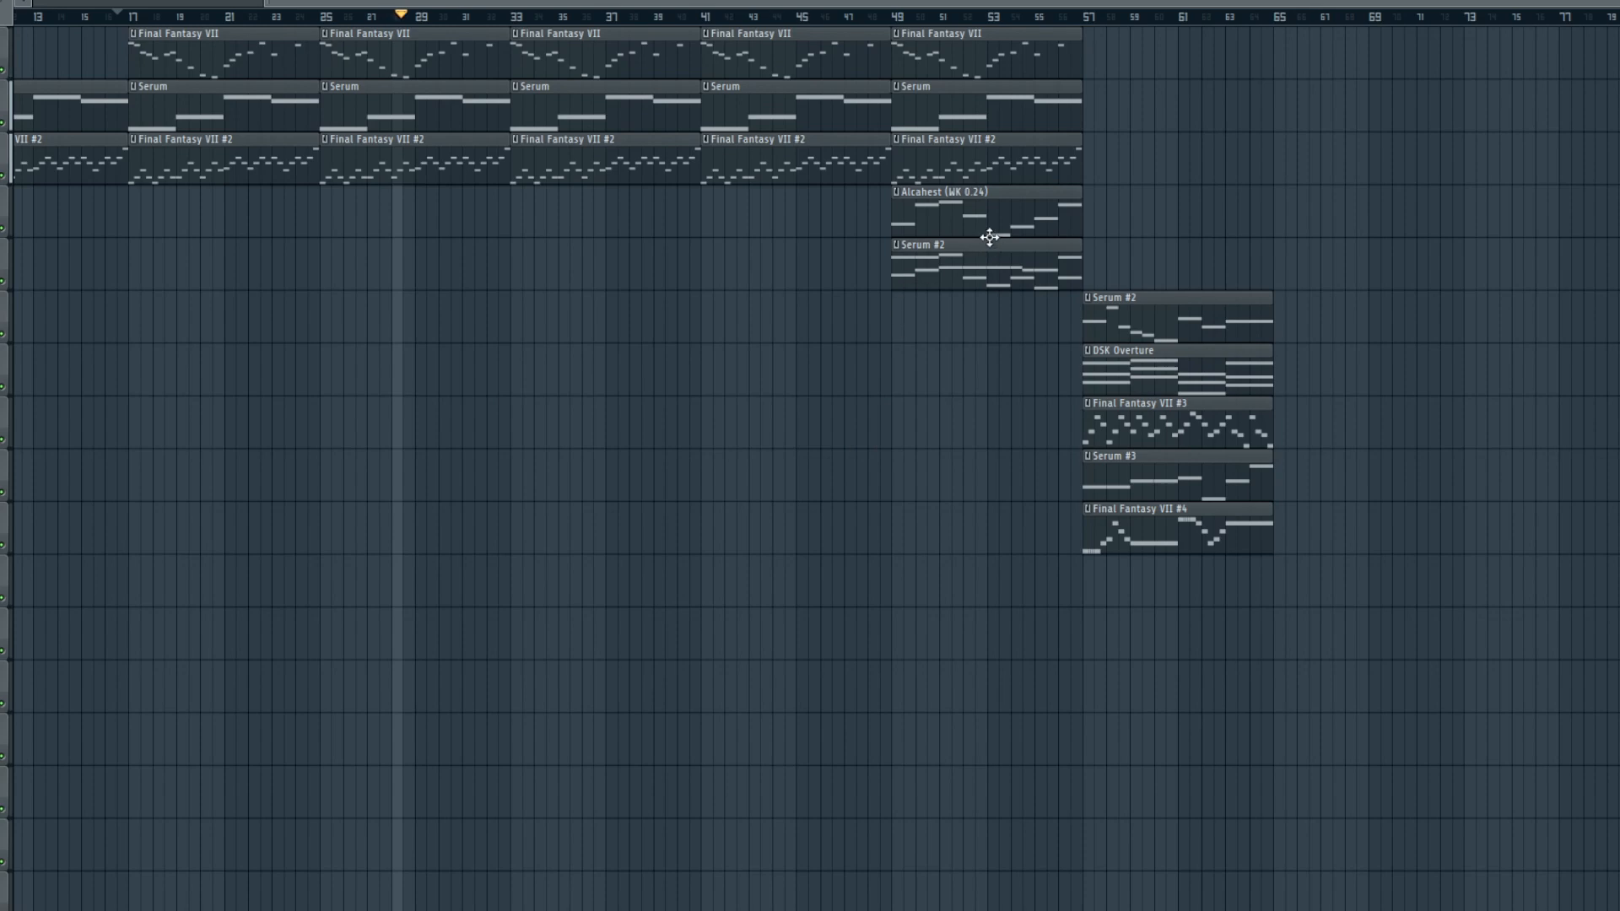
- Copy the Alcahest clip from bar 49 to bars 33 and 41 on the fourth track
drag(971, 220, 605, 209)
drag(728, 216, 664, 249)
click(746, 462)
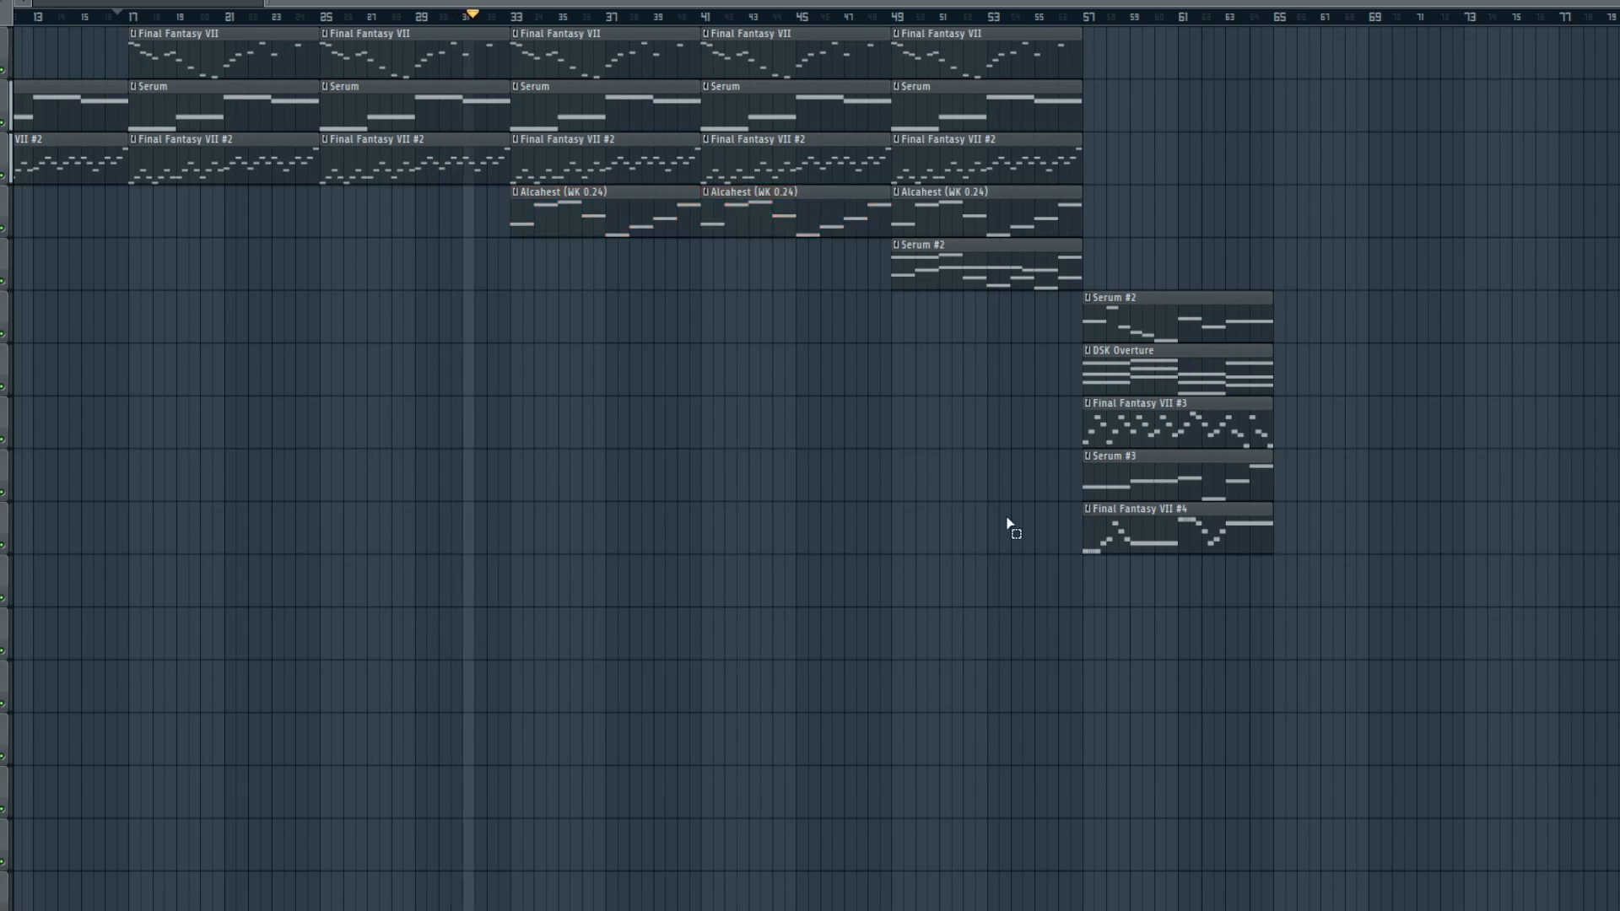
- Move all clips from bar 49 onward 16 bars later so that they start at bar 65
drag(956, 608, 1143, 32)
drag(974, 51, 1332, 79)
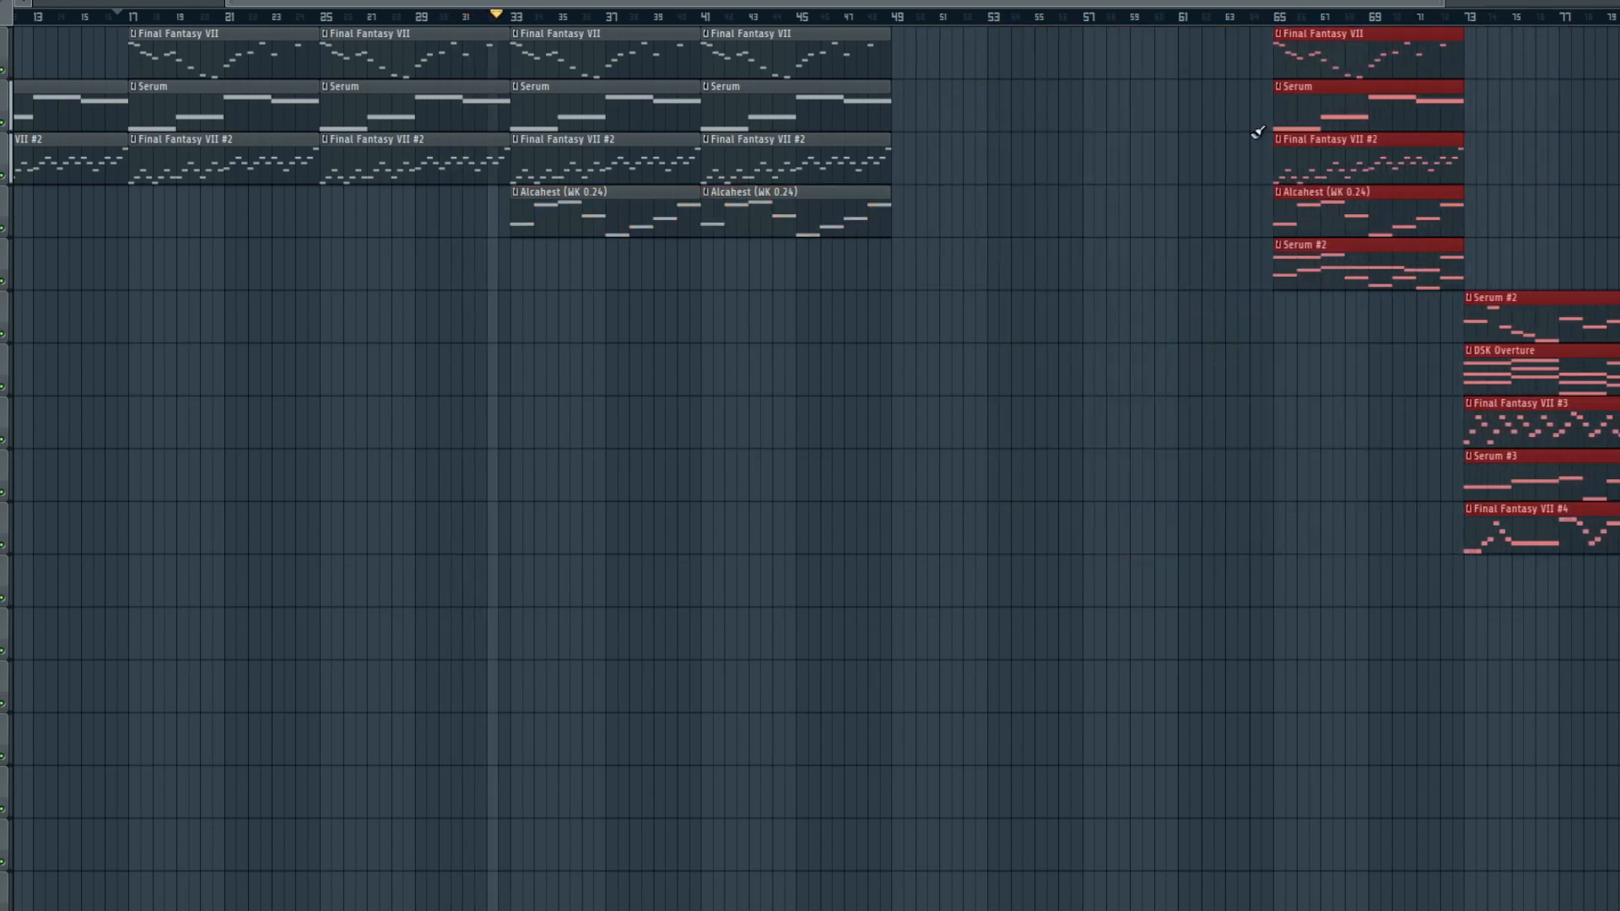
ctrl+click(940, 321)
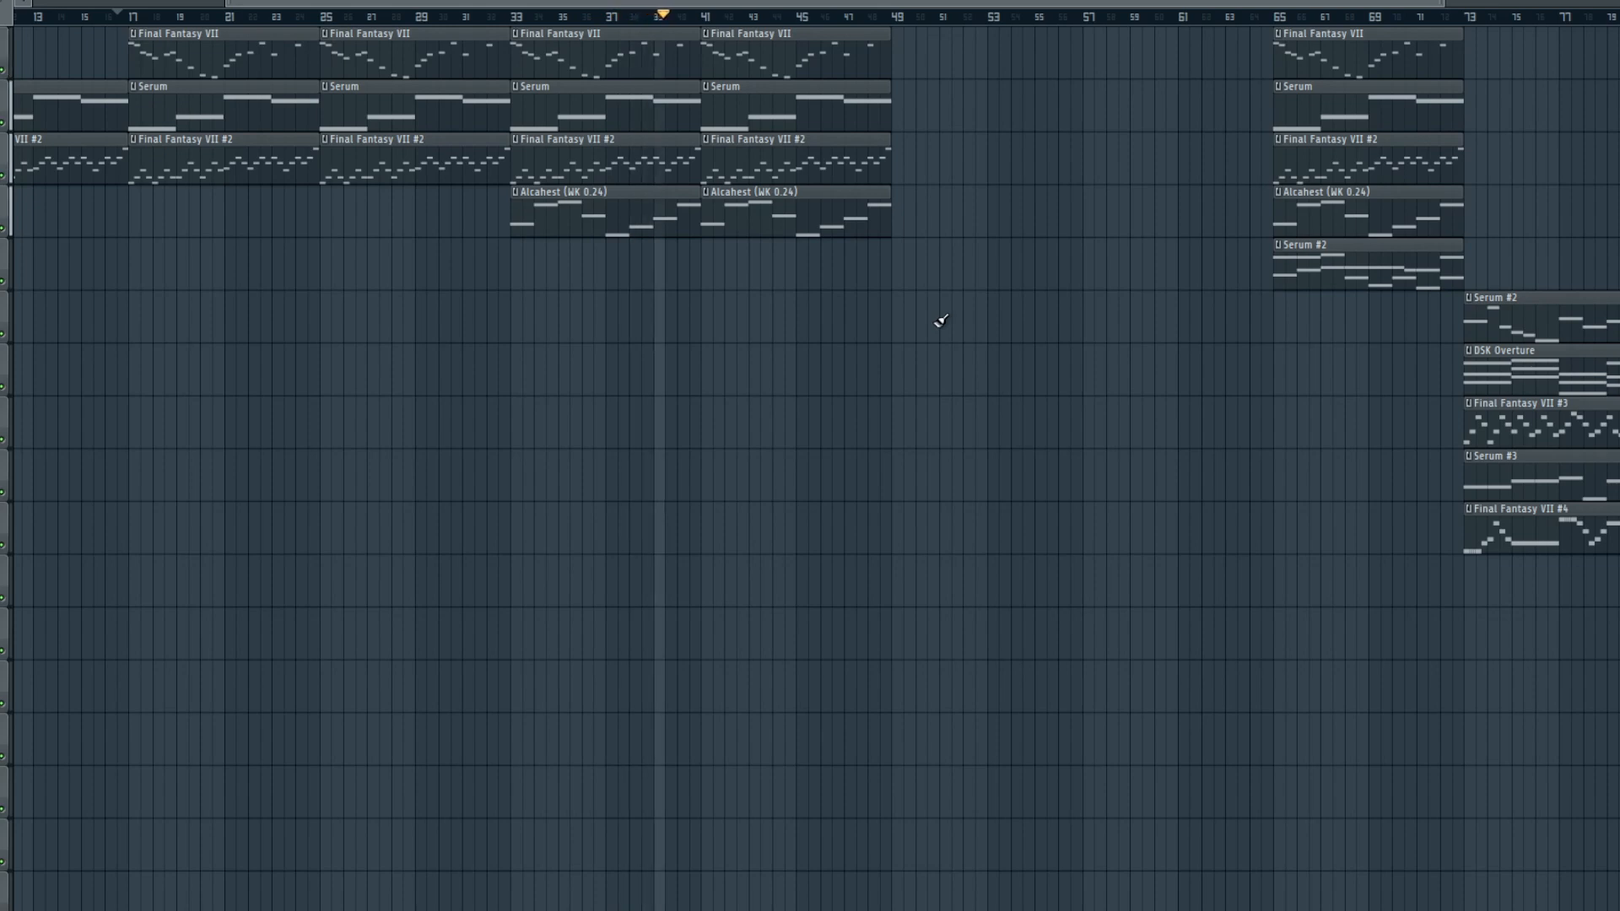
- Duplicate the four clips of the bar 41 section at bar 49
scroll(688, 16, right, 4)
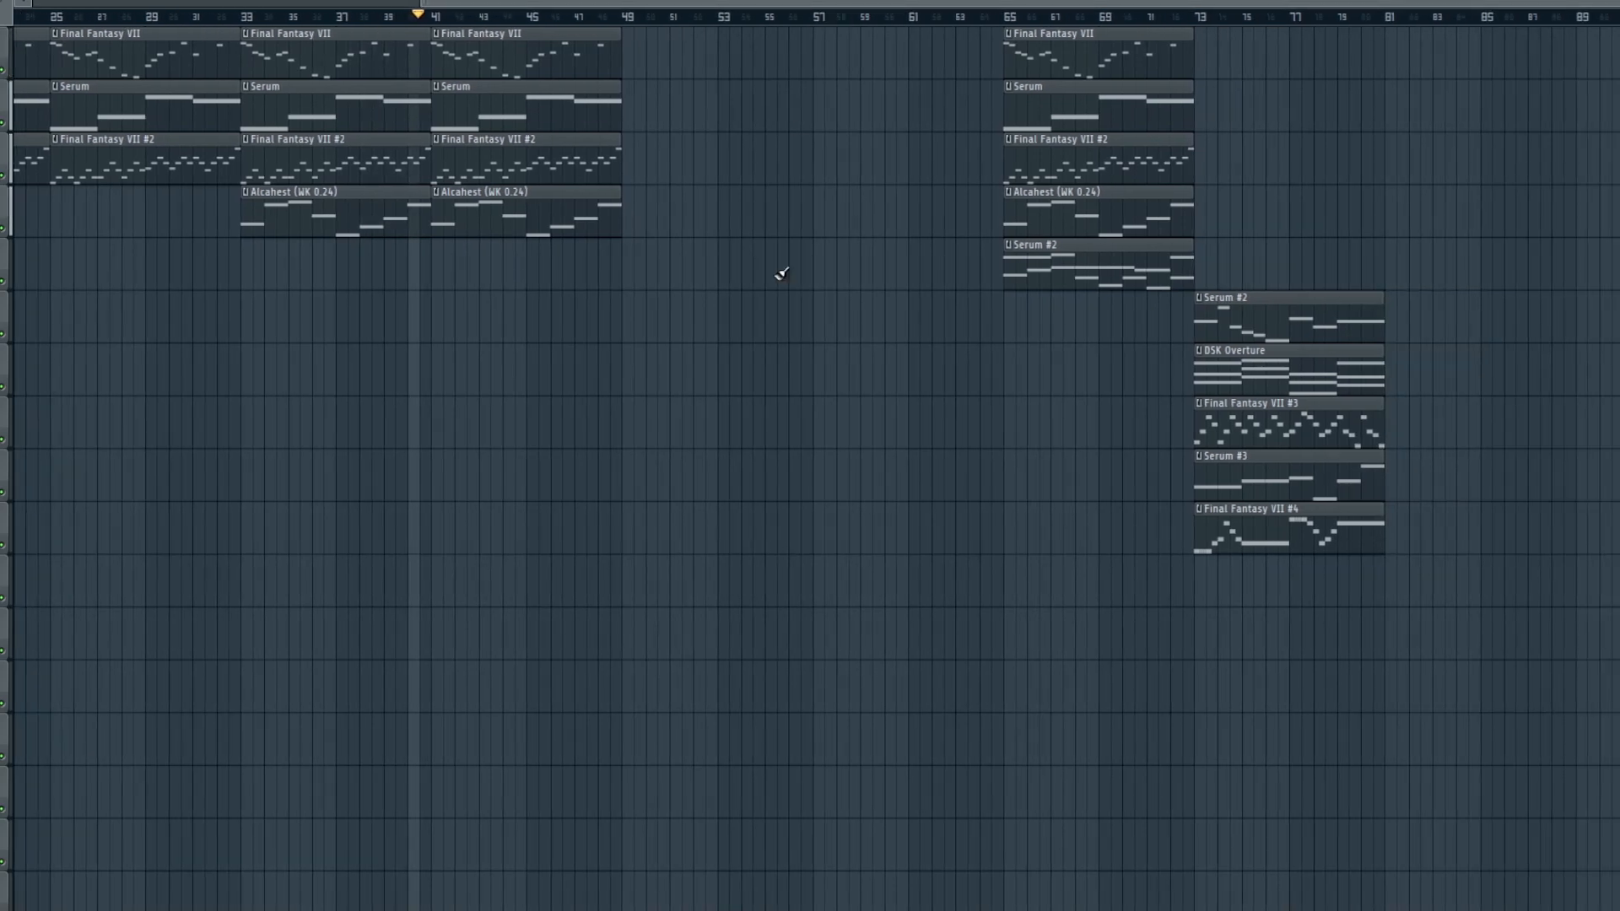
drag(739, 278, 432, 26)
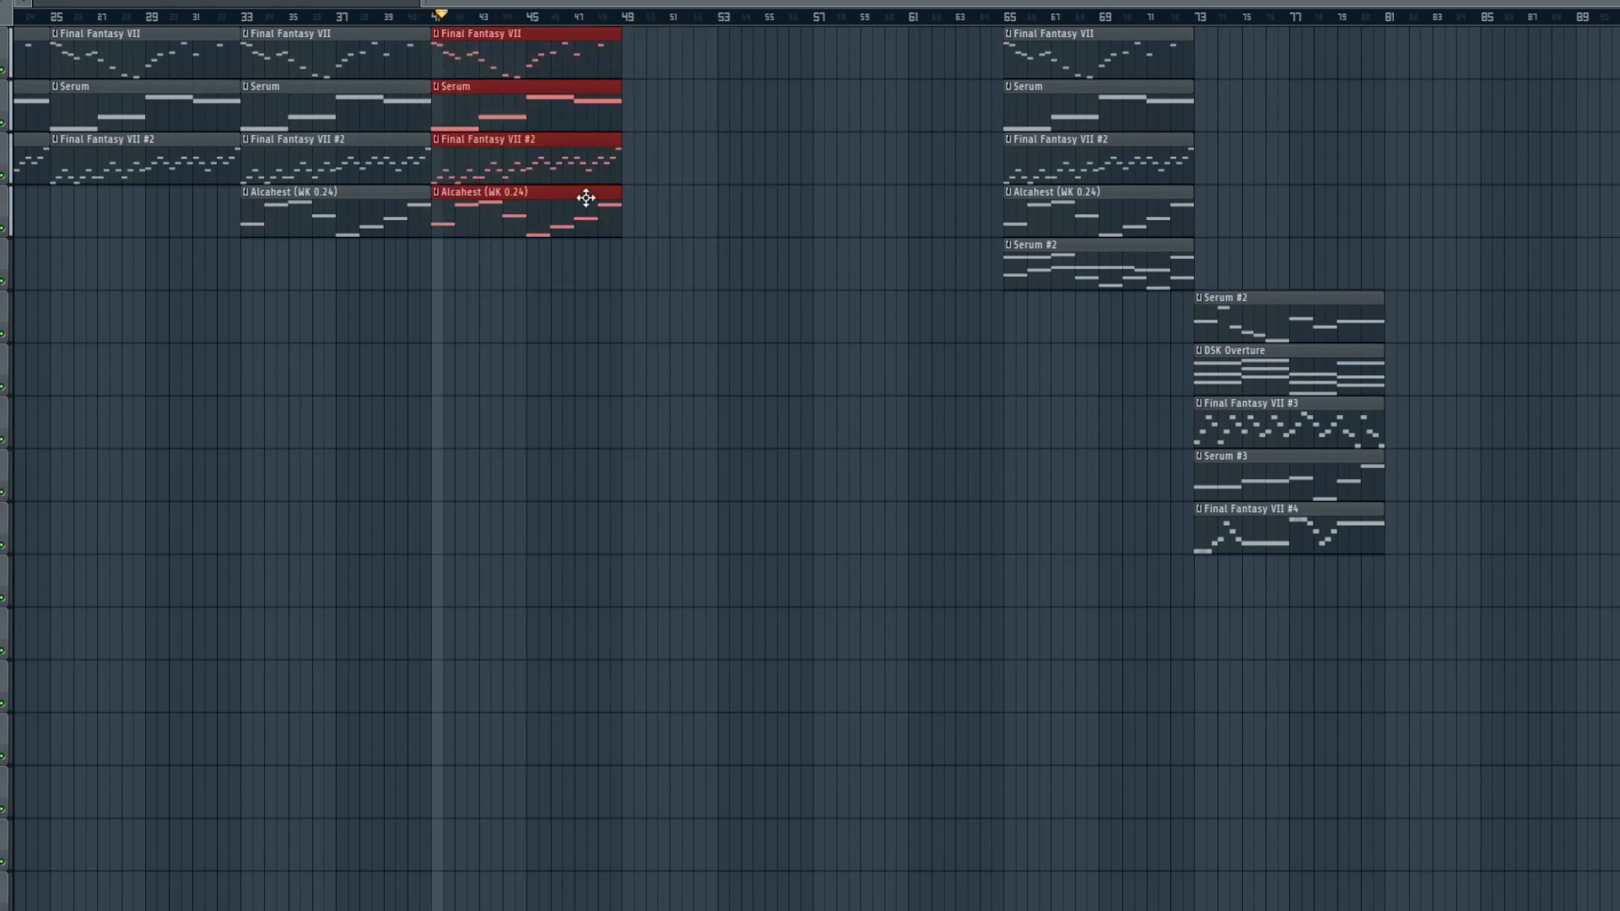
key(ctrl+b)
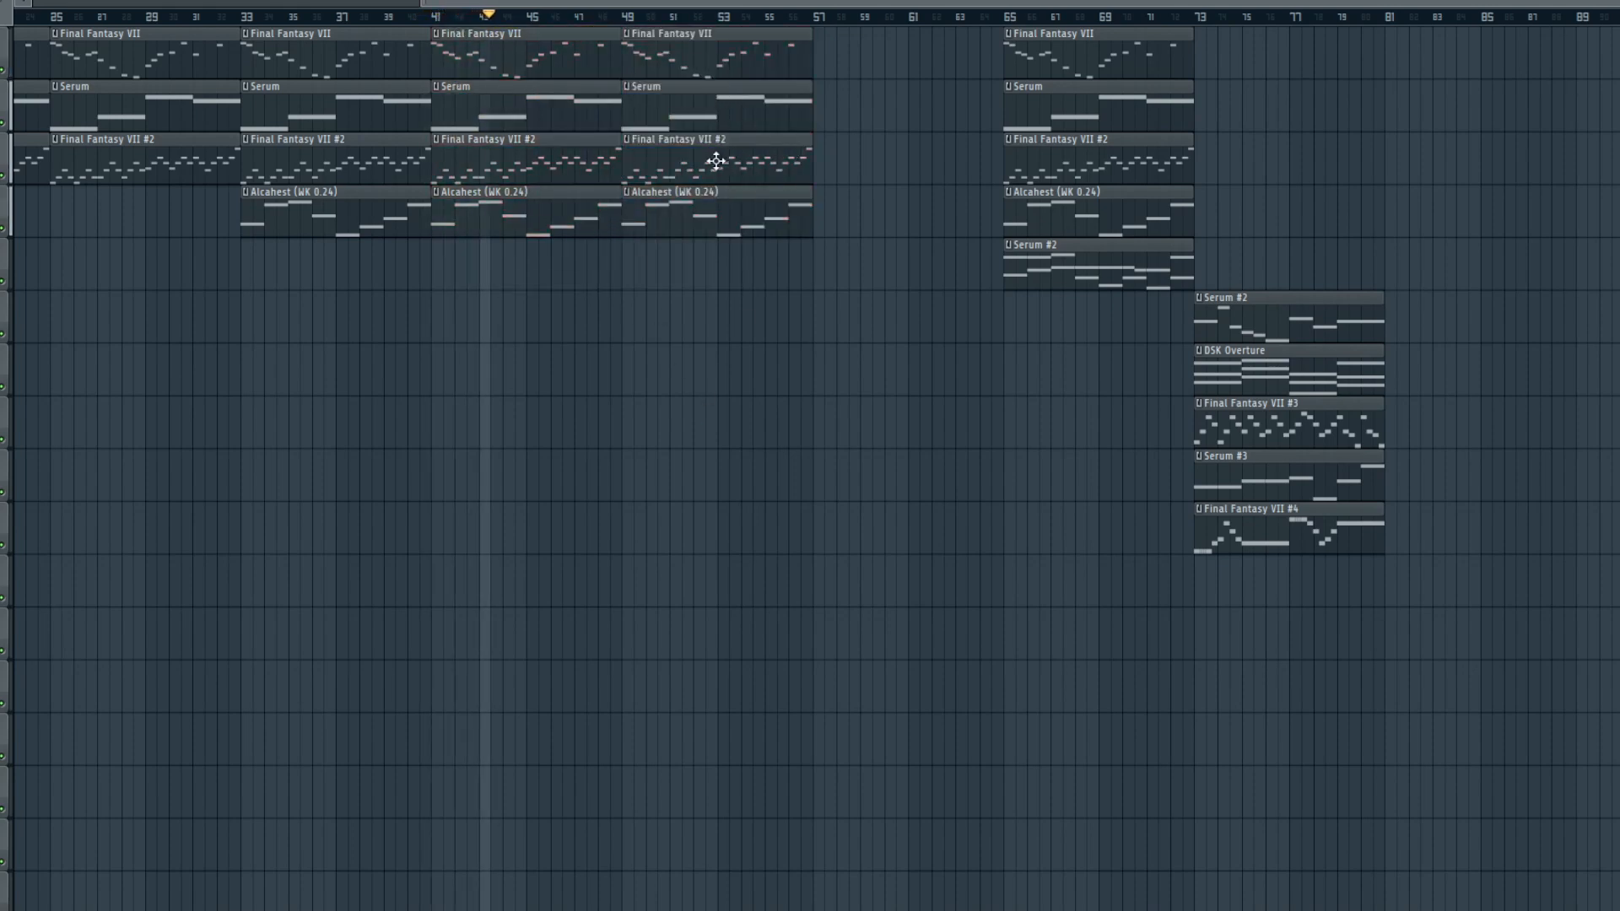
- Remove the Final Fantasy VII and Alcahest clips at bar 49, and build bar 57 from copies of Serum, Final Fantasy VII #2 and Alcahest
right_click(709, 38)
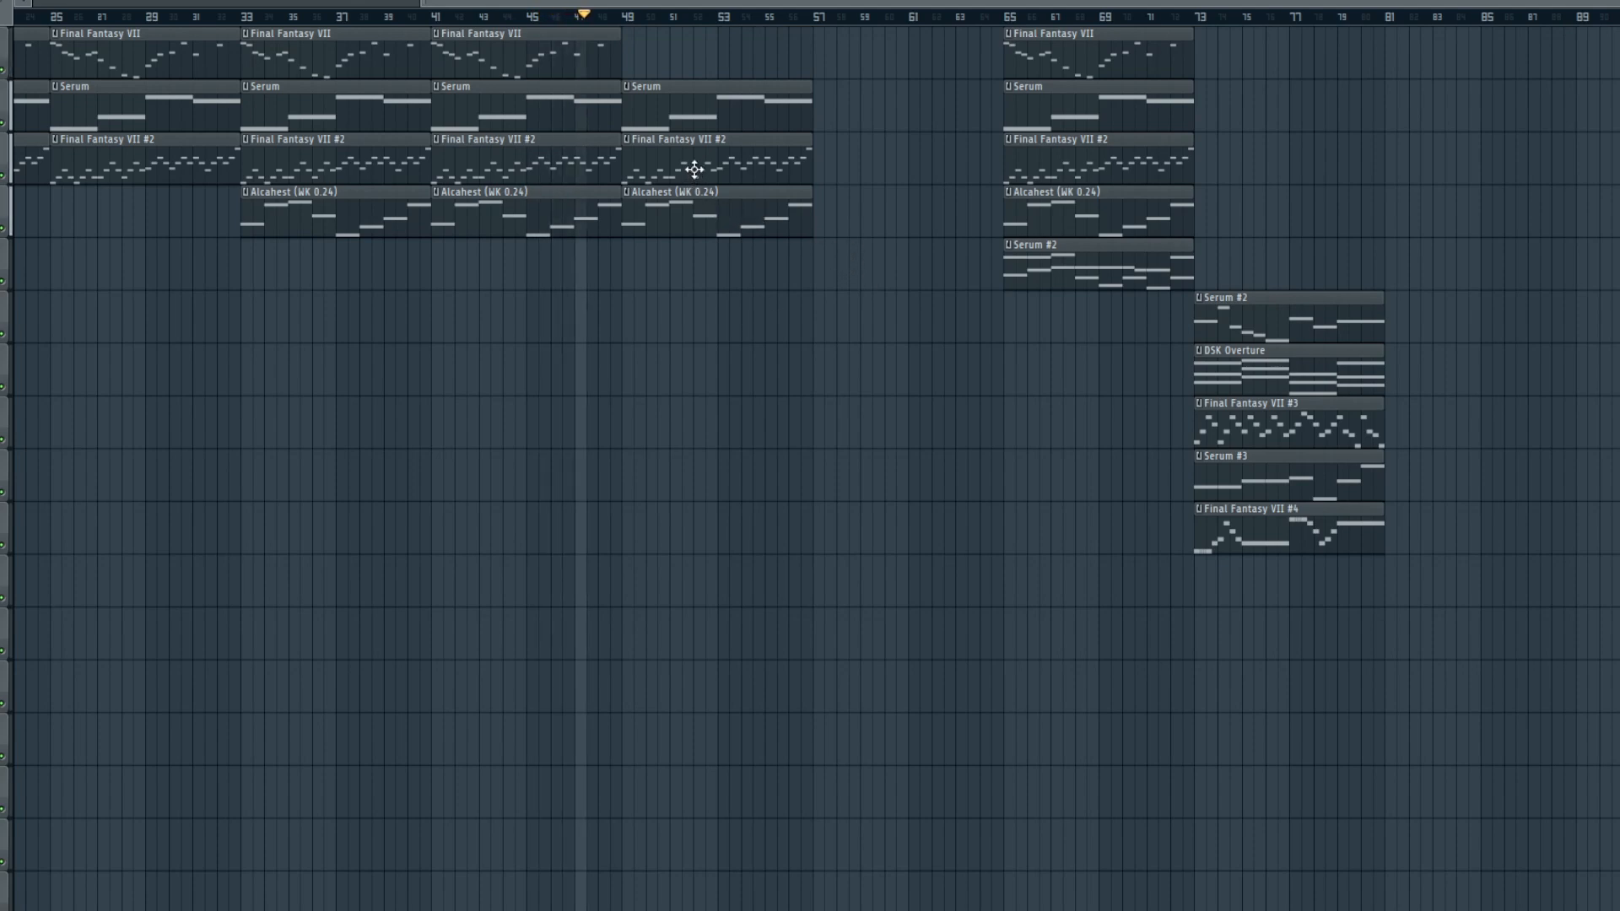
right_click(762, 224)
drag(688, 80, 858, 250)
key(ctrl+b)
drag(685, 225, 910, 226)
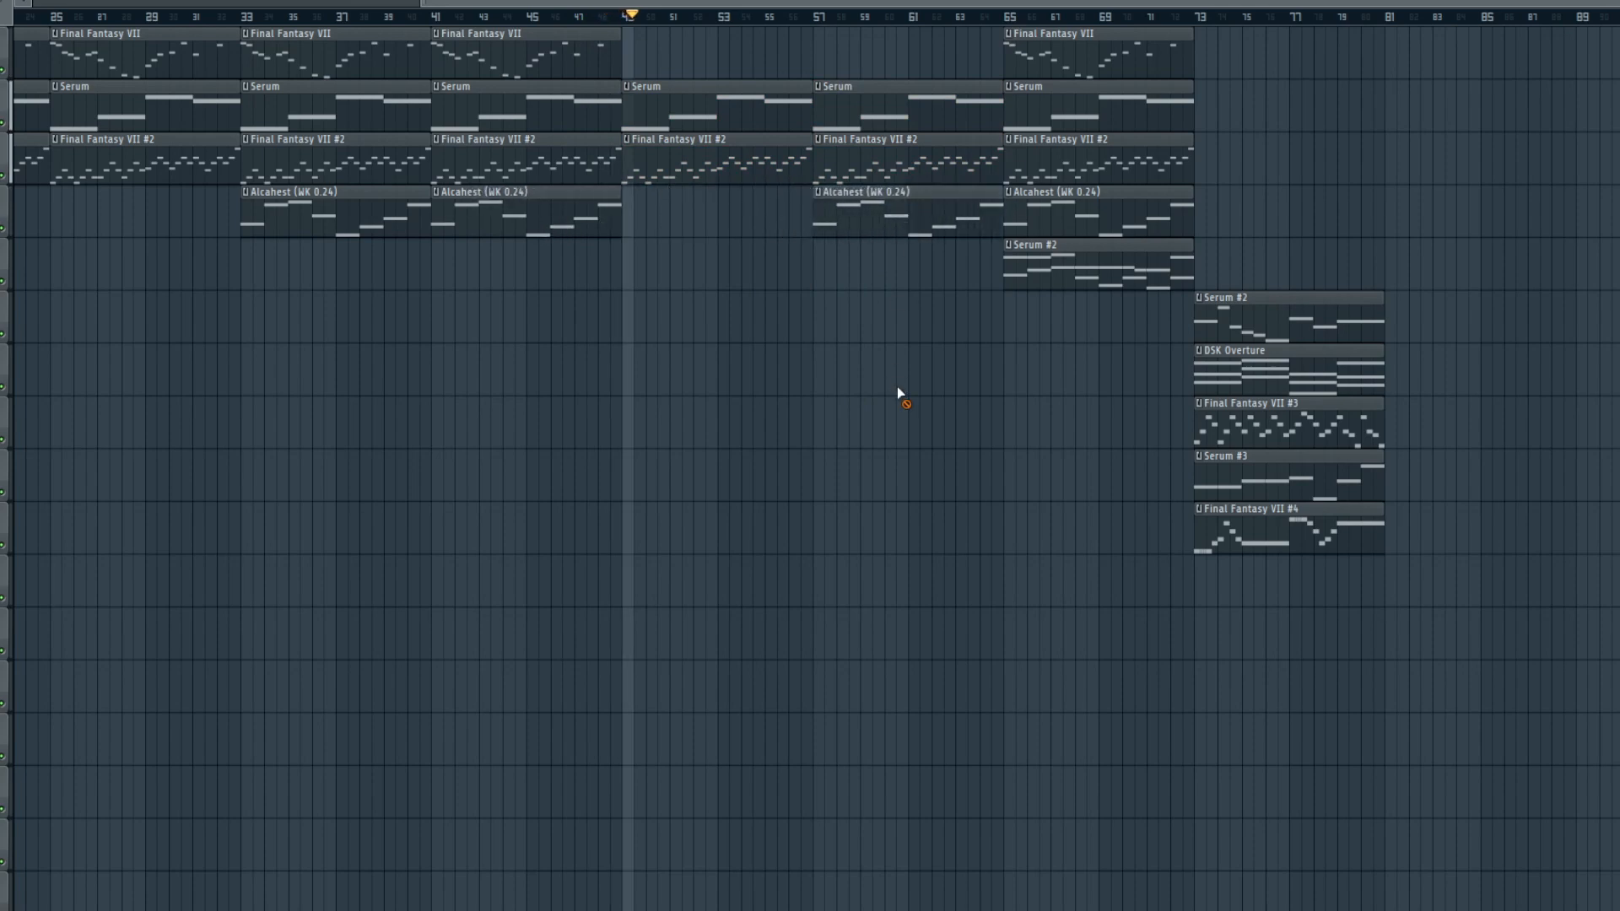
- Move all clips from bar 65 onward eight bars later to start at bar 73, and play from shortly before bar 49
mouse_move(917, 2)
mouse_down()
mouse_move(1167, 669)
mouse_move(706, 73)
mouse_move(970, 51)
mouse_move(872, 68)
mouse_up()
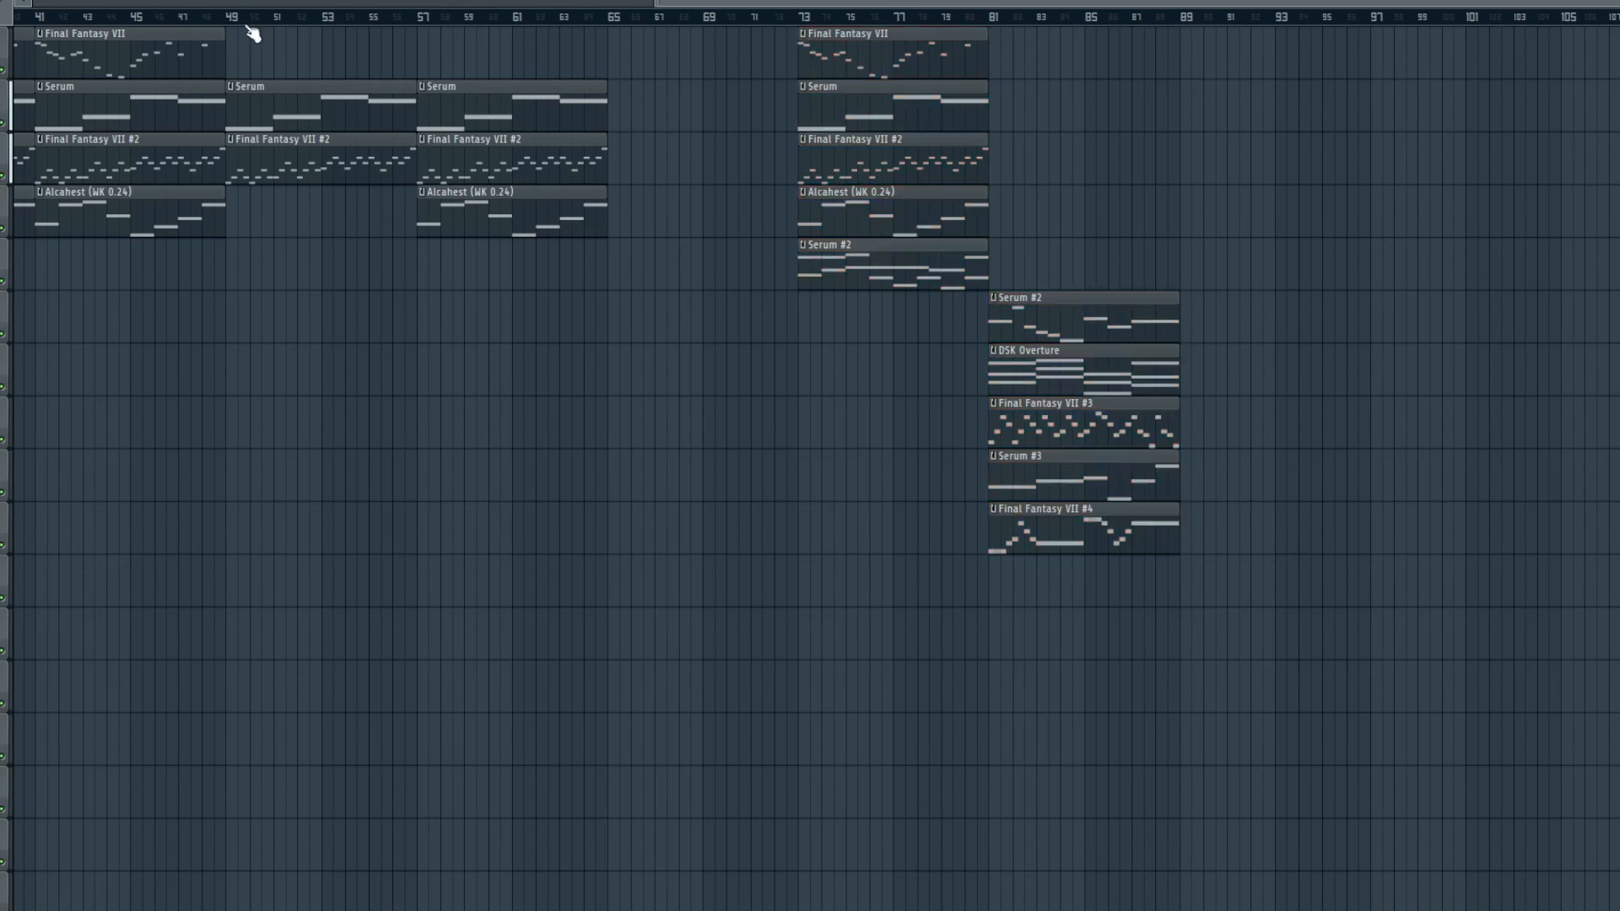
click(184, 15)
drag(675, 2, 397, 3)
- Shorten the Final Fantasy VII clip to about 1.5 bars, keeping it at bar 49 and repeating it at bar 57 instead of bar 53
mouse_move(824, 65)
mouse_down()
mouse_move(675, 70)
mouse_move(761, 68)
mouse_up()
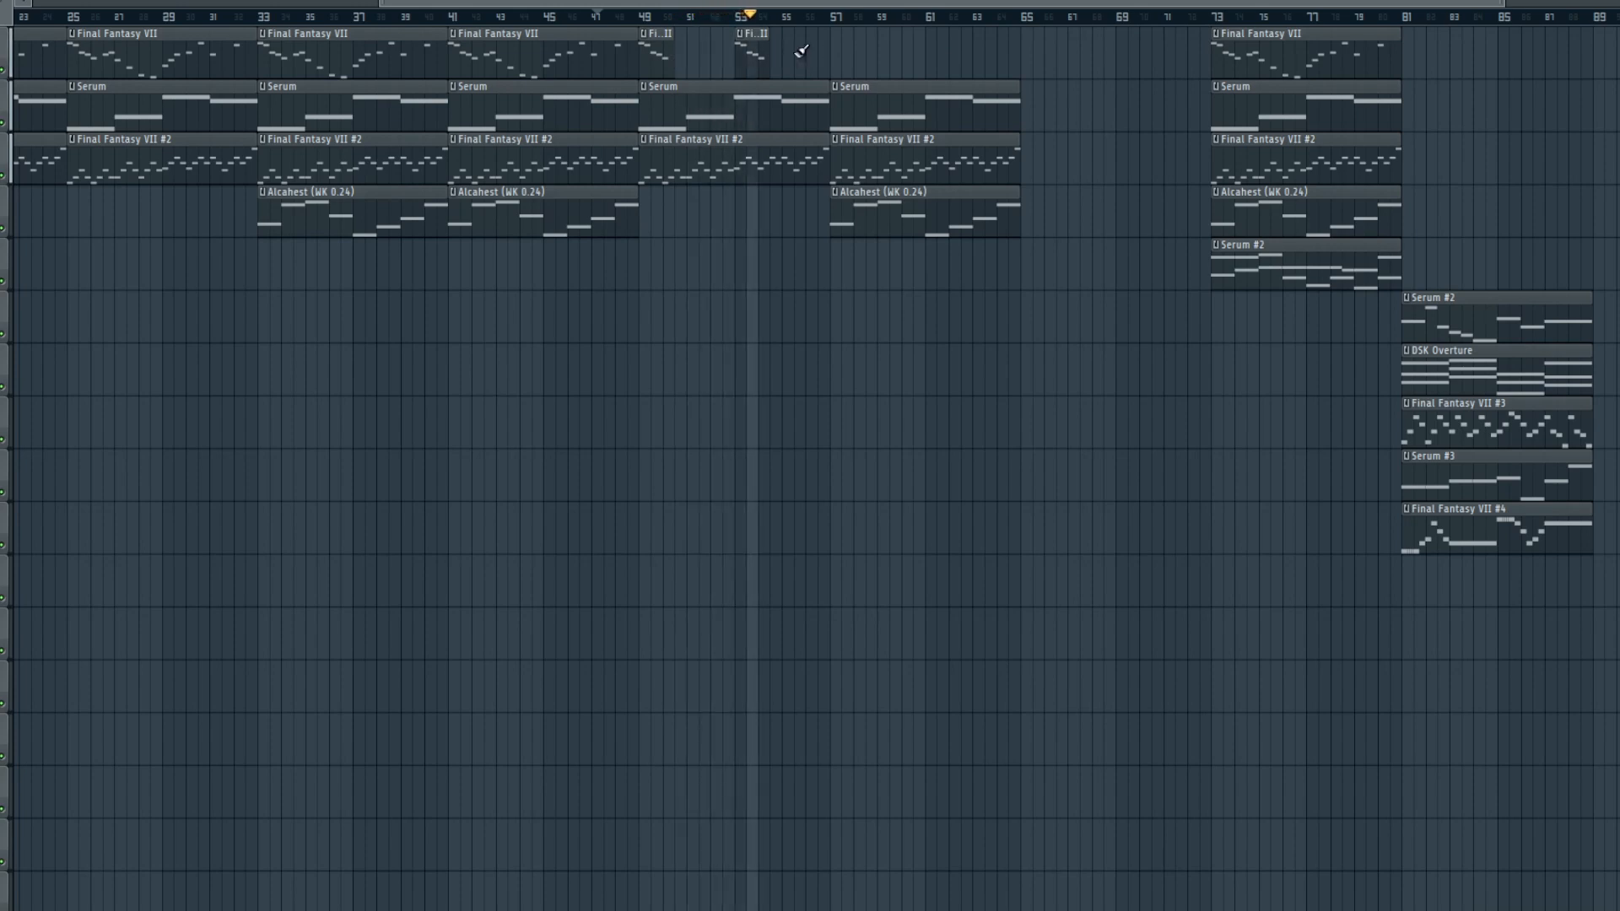
right_click(751, 46)
key(space)
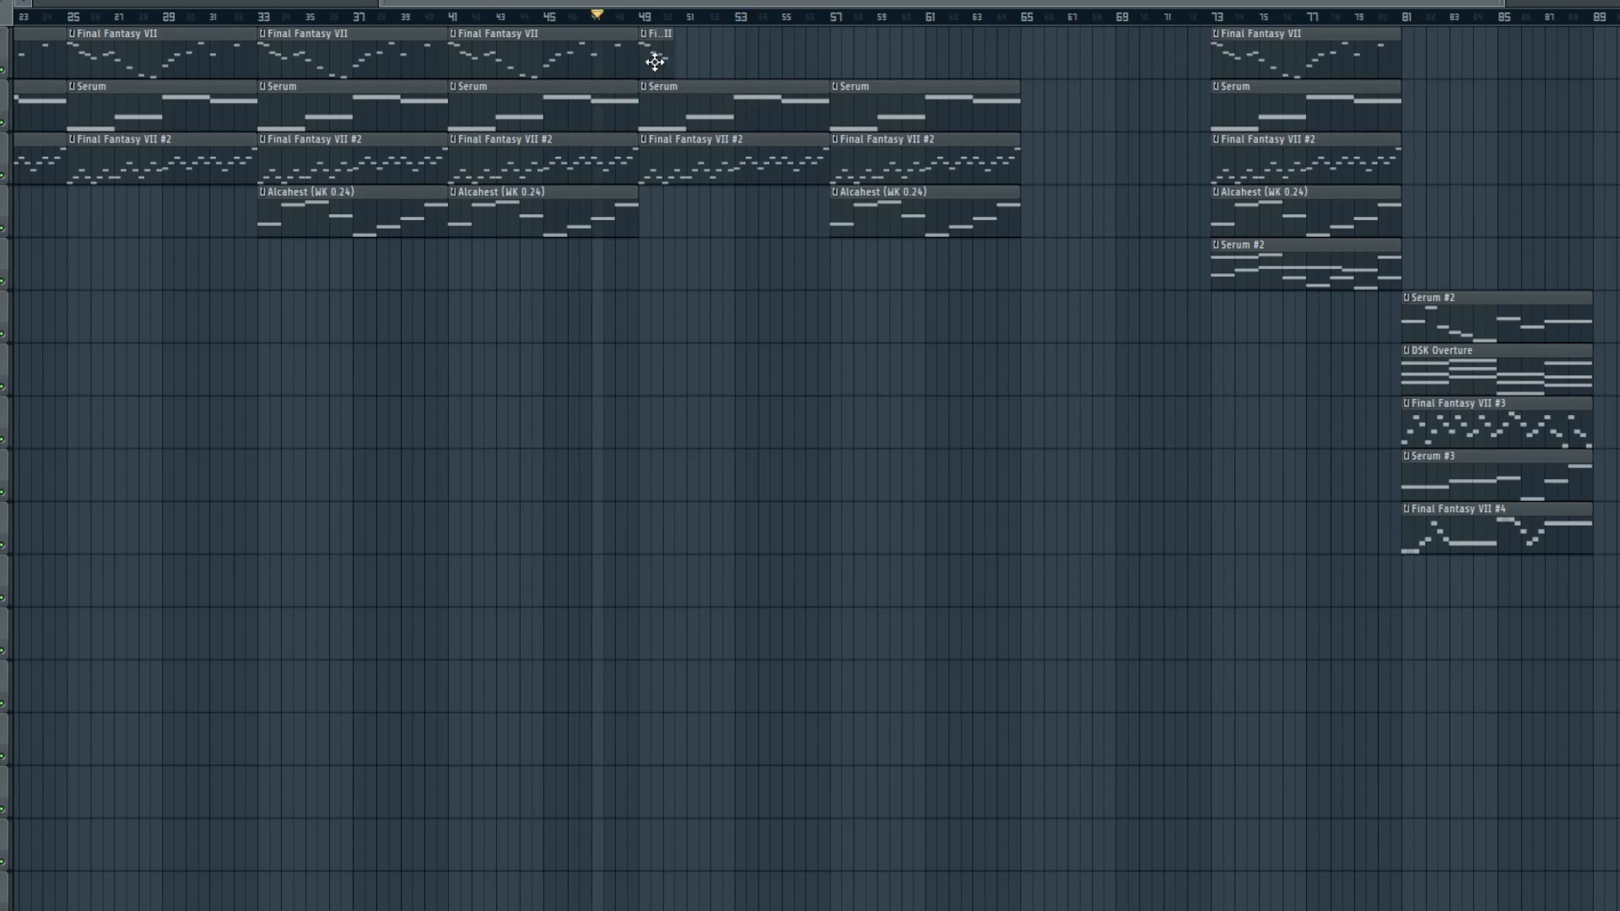
click(846, 51)
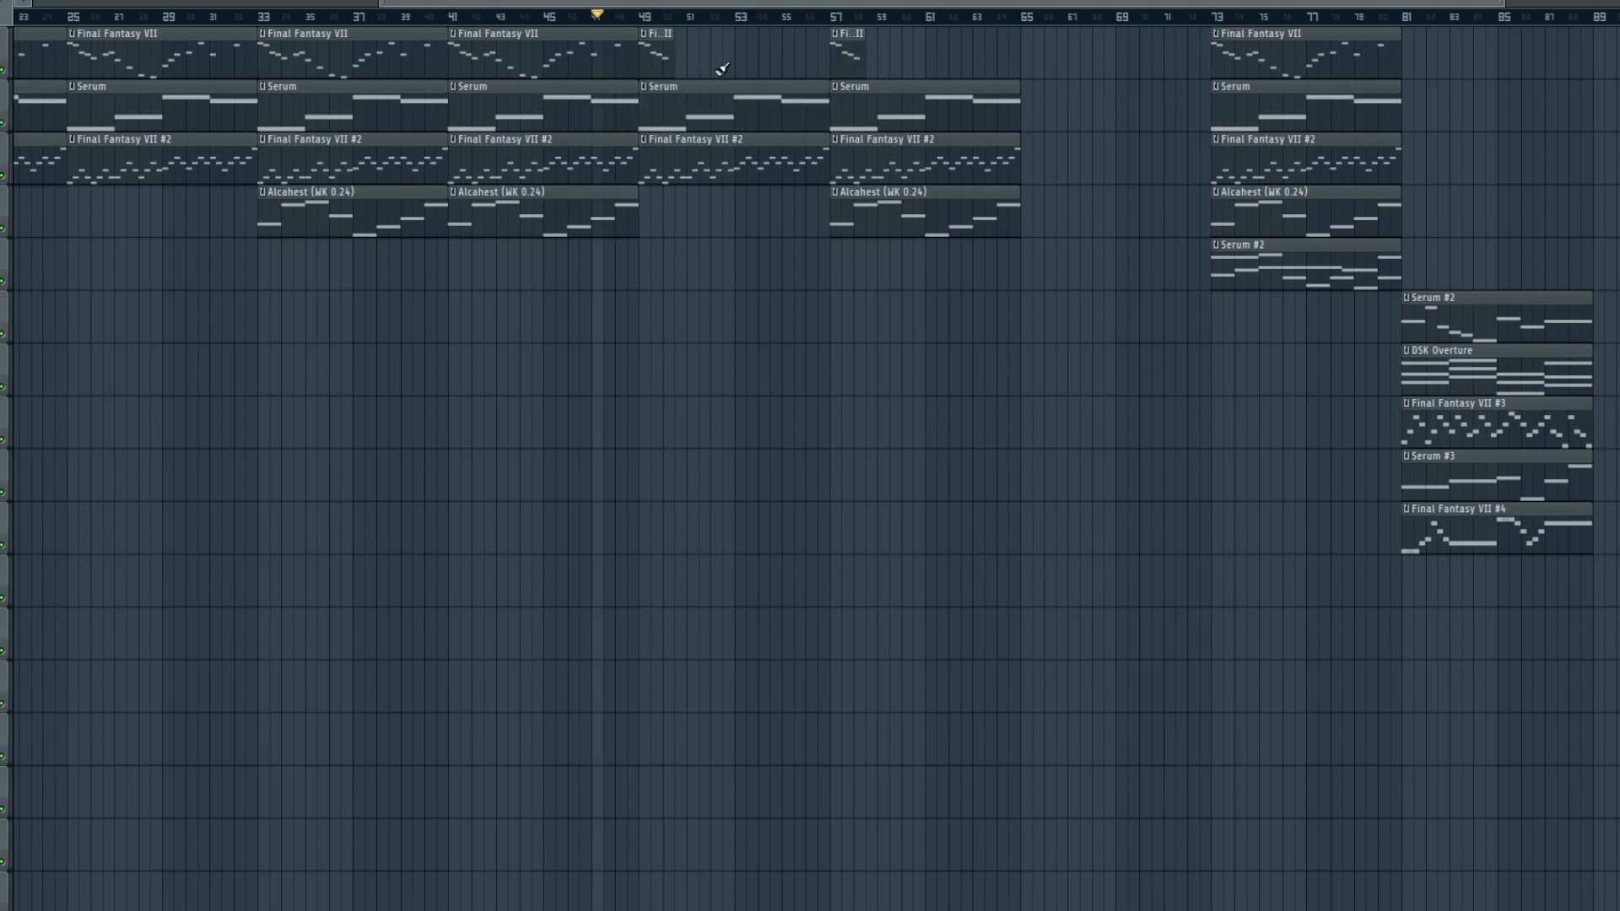
- Extend the Final Fantasy VII clip at bar 49, slice it at bar 53 and trim its first part back to about 1.5 bars
drag(675, 60, 825, 67)
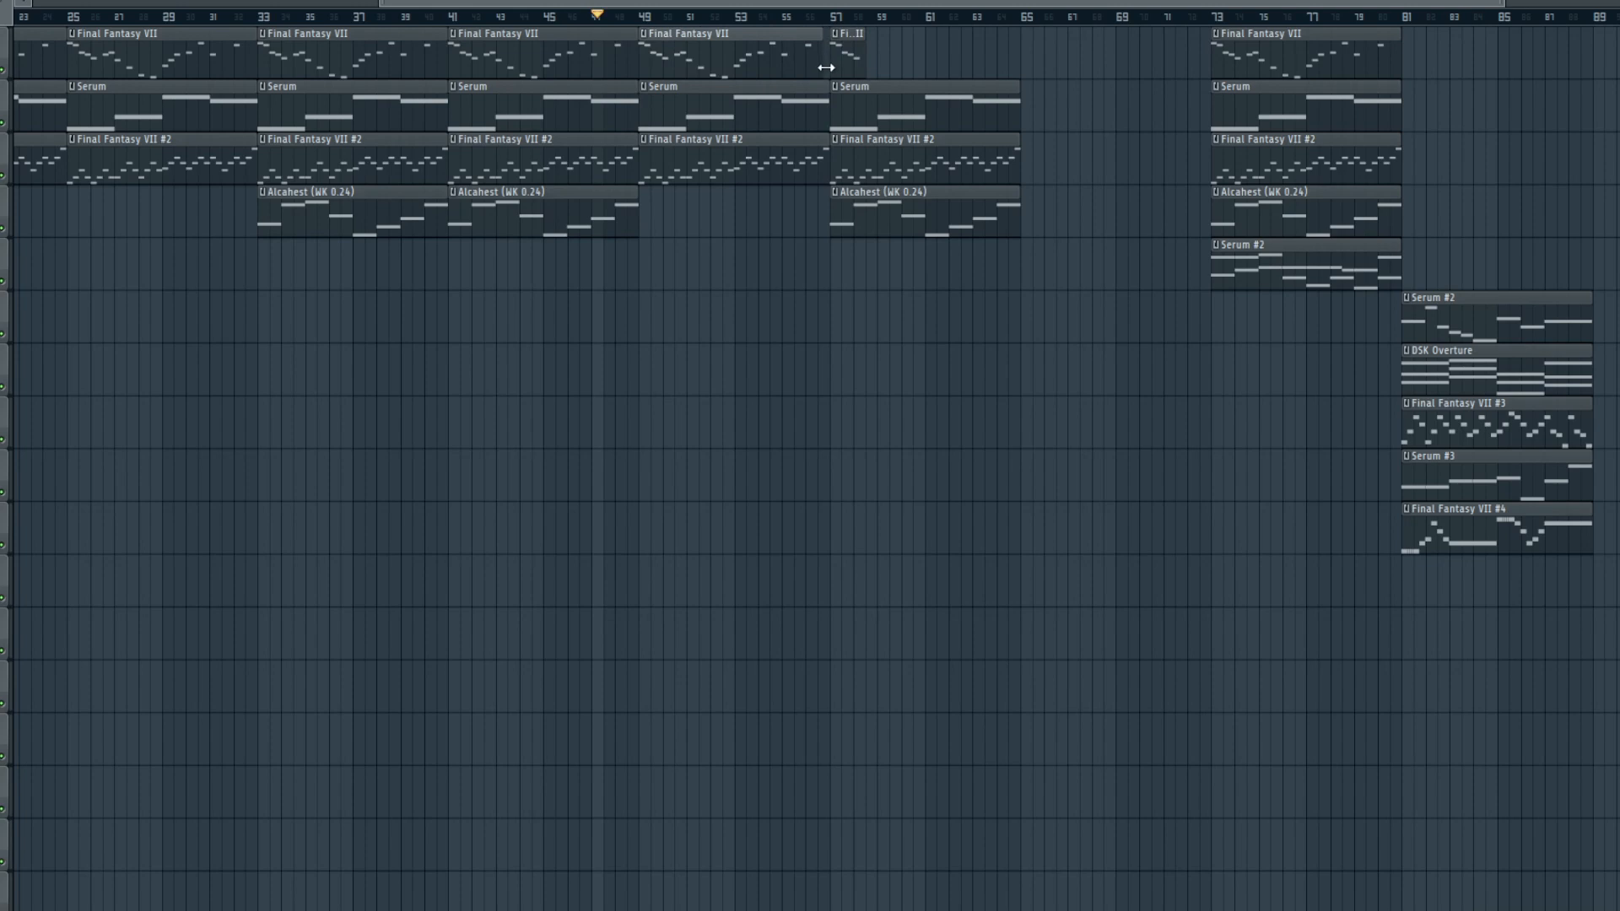
click(736, 40)
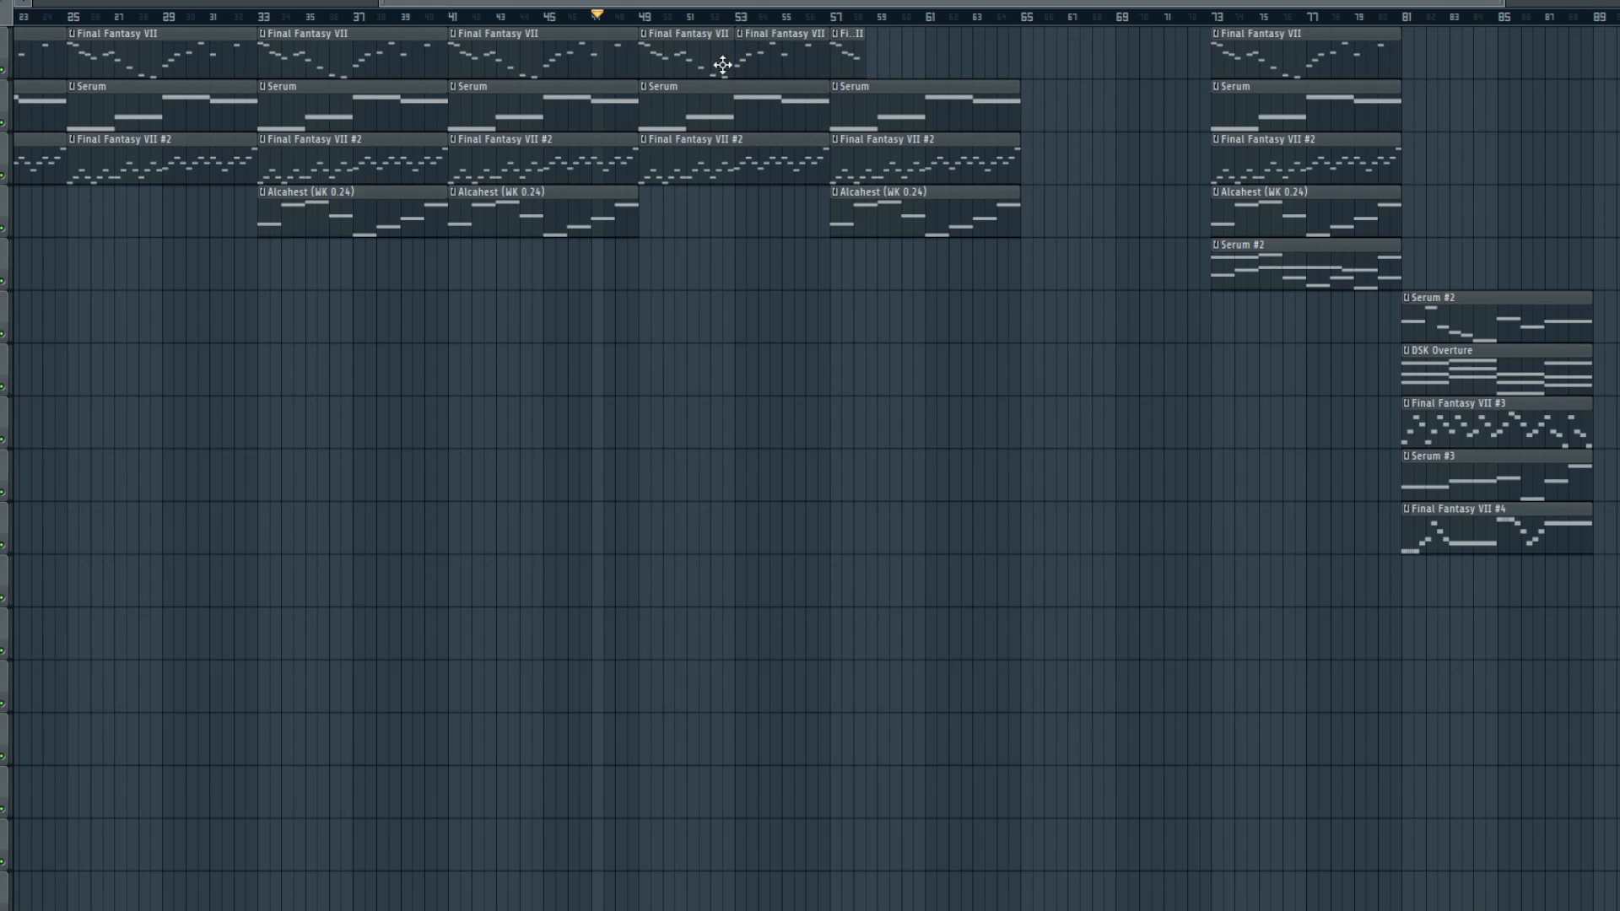
drag(735, 65, 675, 64)
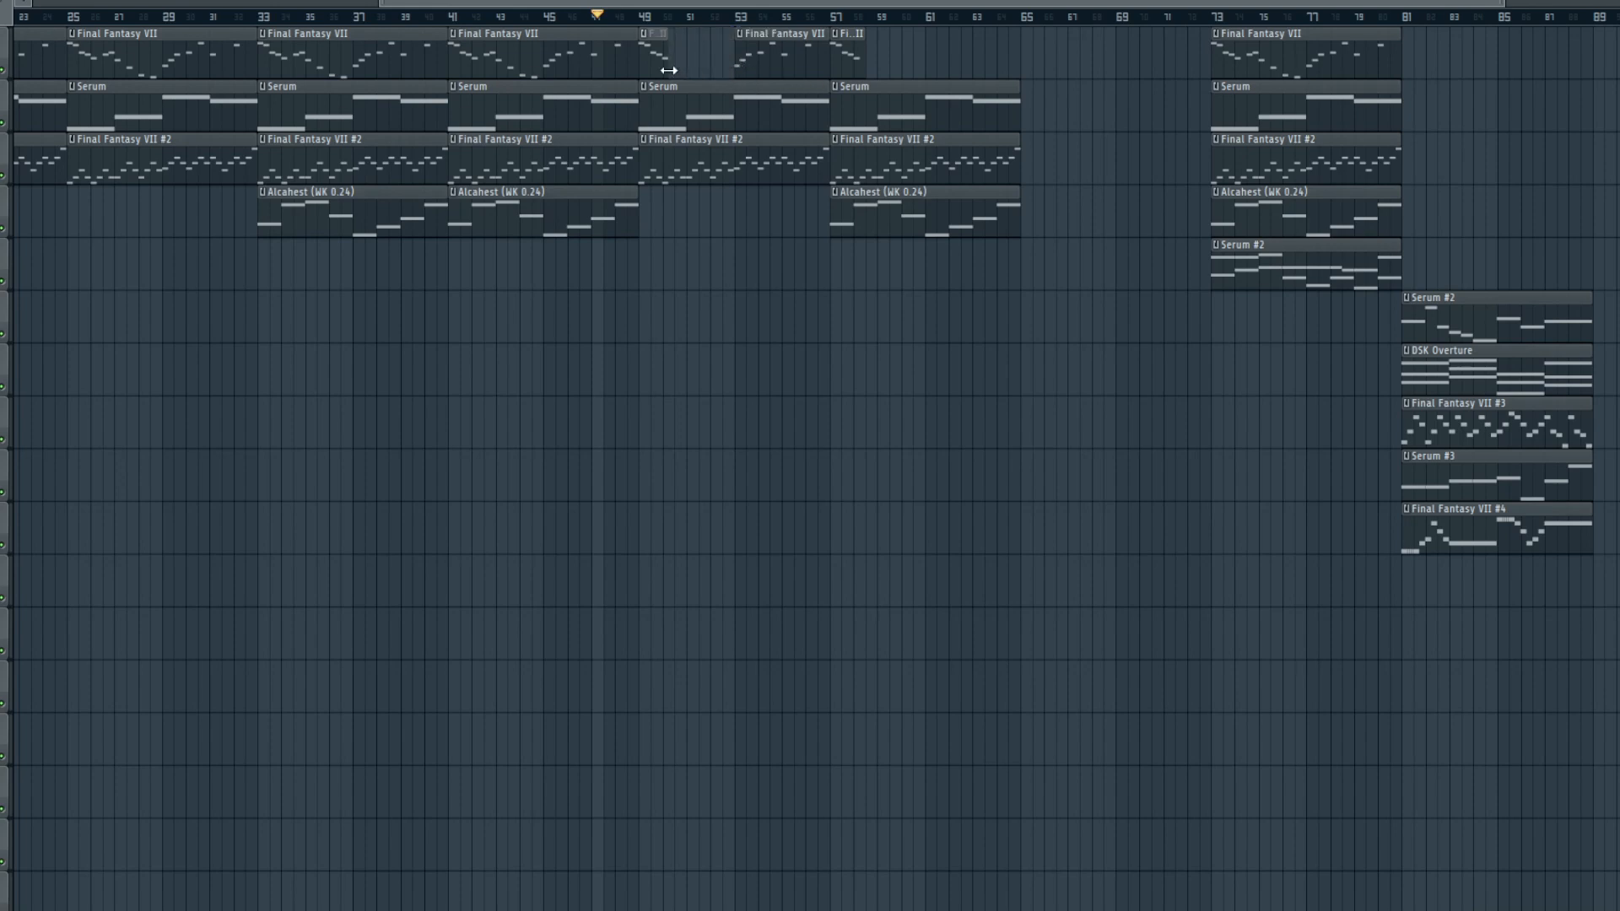
- Play from bar 49, trim the Final Fantasy VII clip at bar 53 to about 1.5 bars and copy it to bar 61
click(645, 17)
key(space)
drag(826, 67, 768, 68)
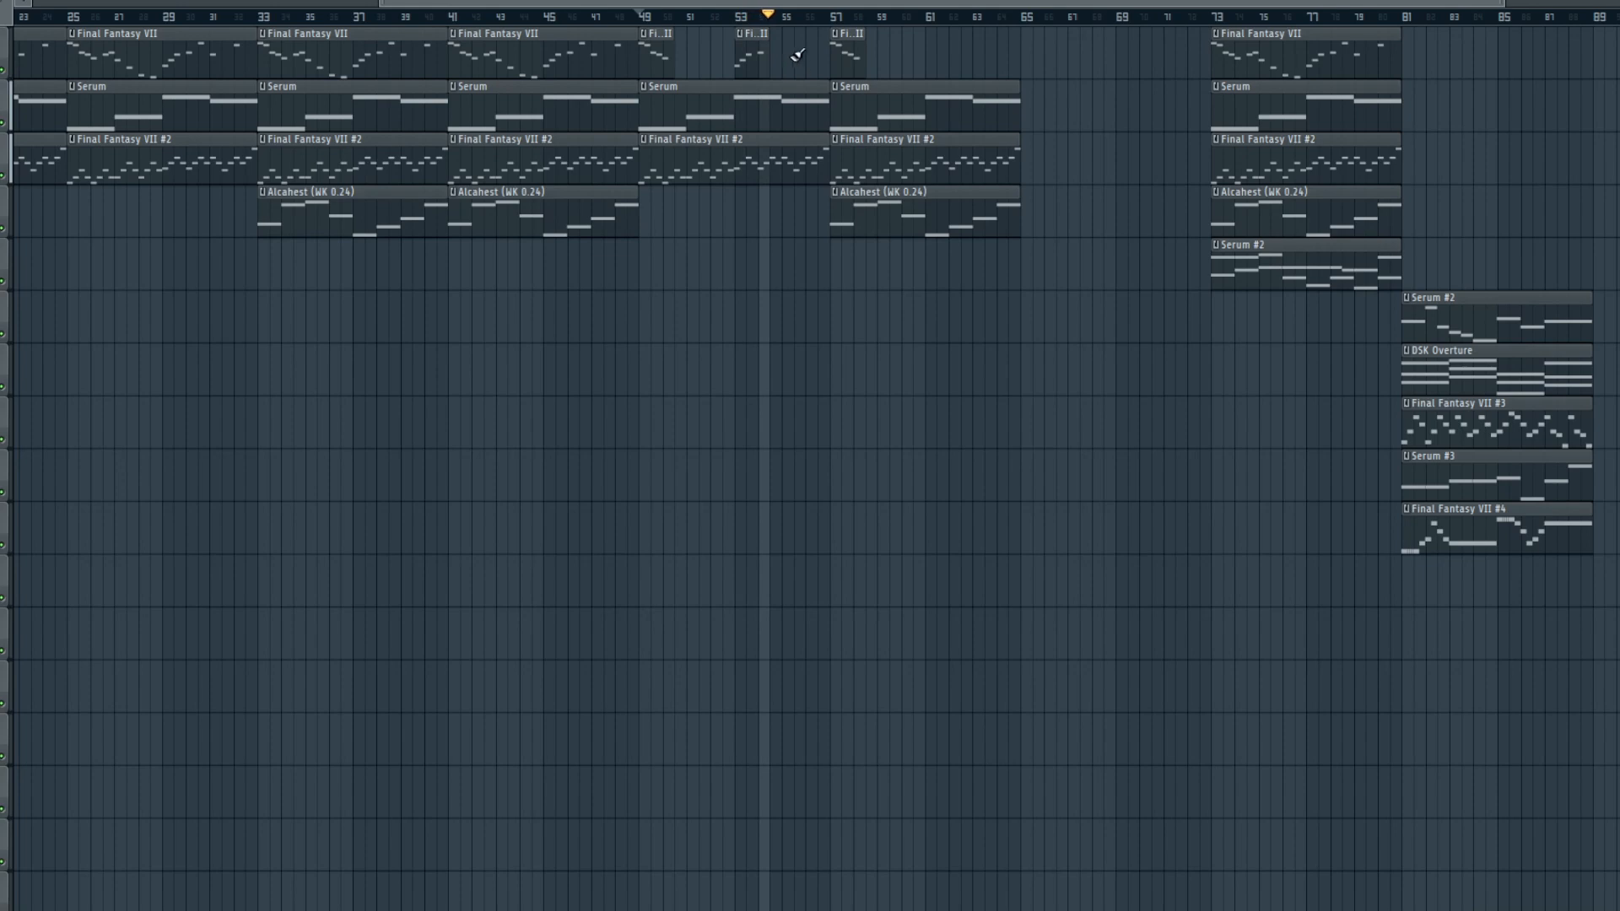
drag(751, 55, 943, 59)
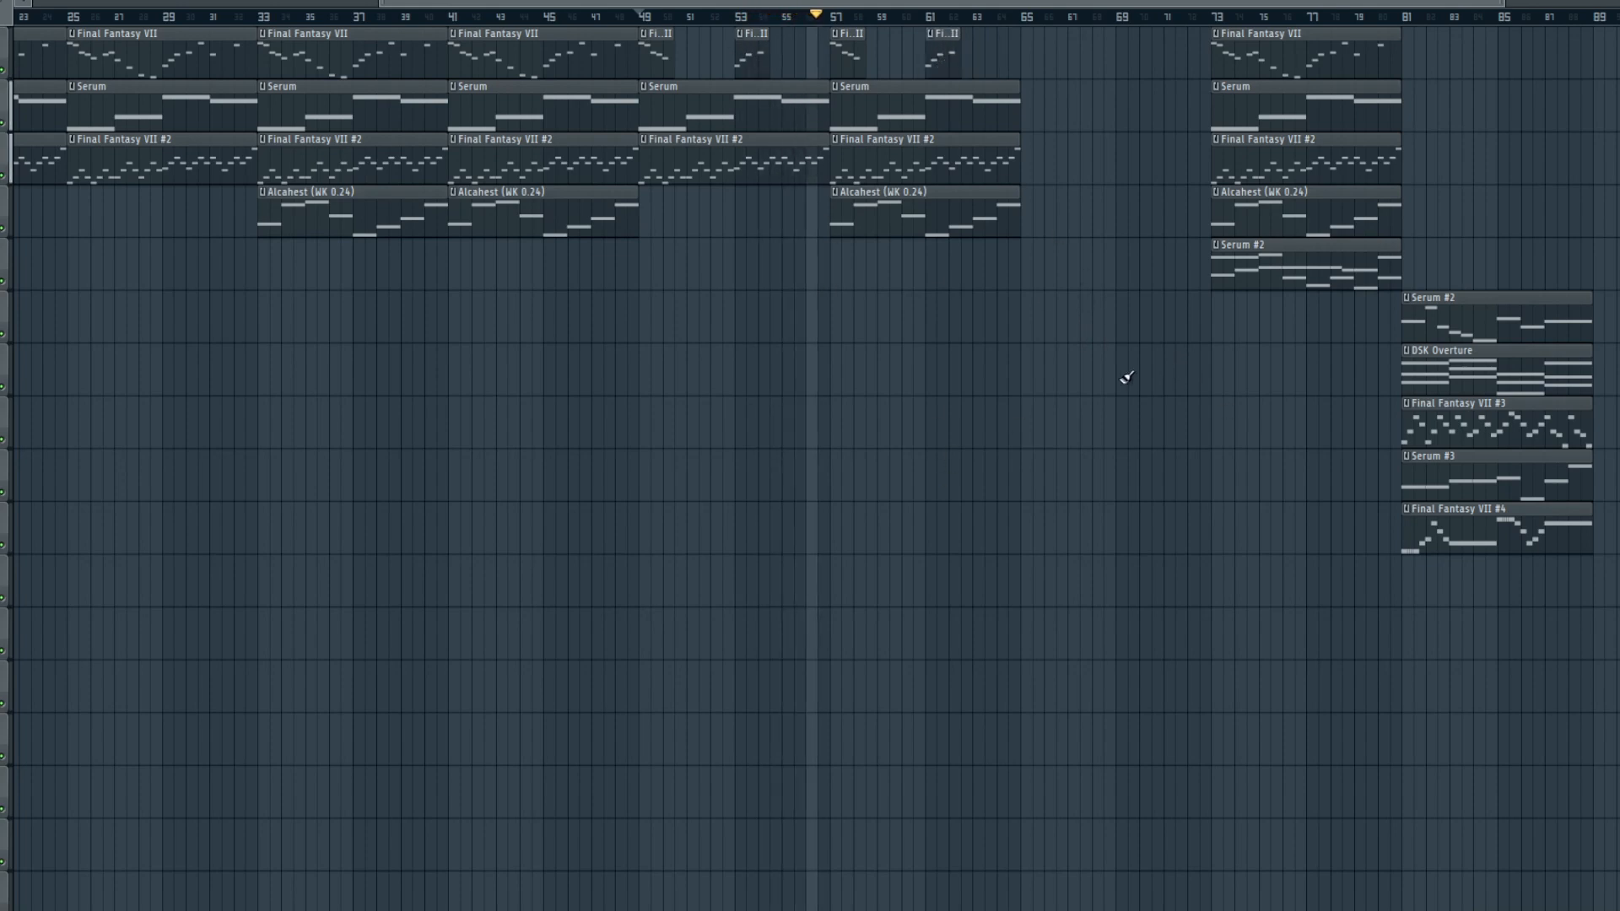
- Move the full five-track section from bar 73 to bar 65 and duplicate it at bar 73
drag(1320, 304, 1094, 57)
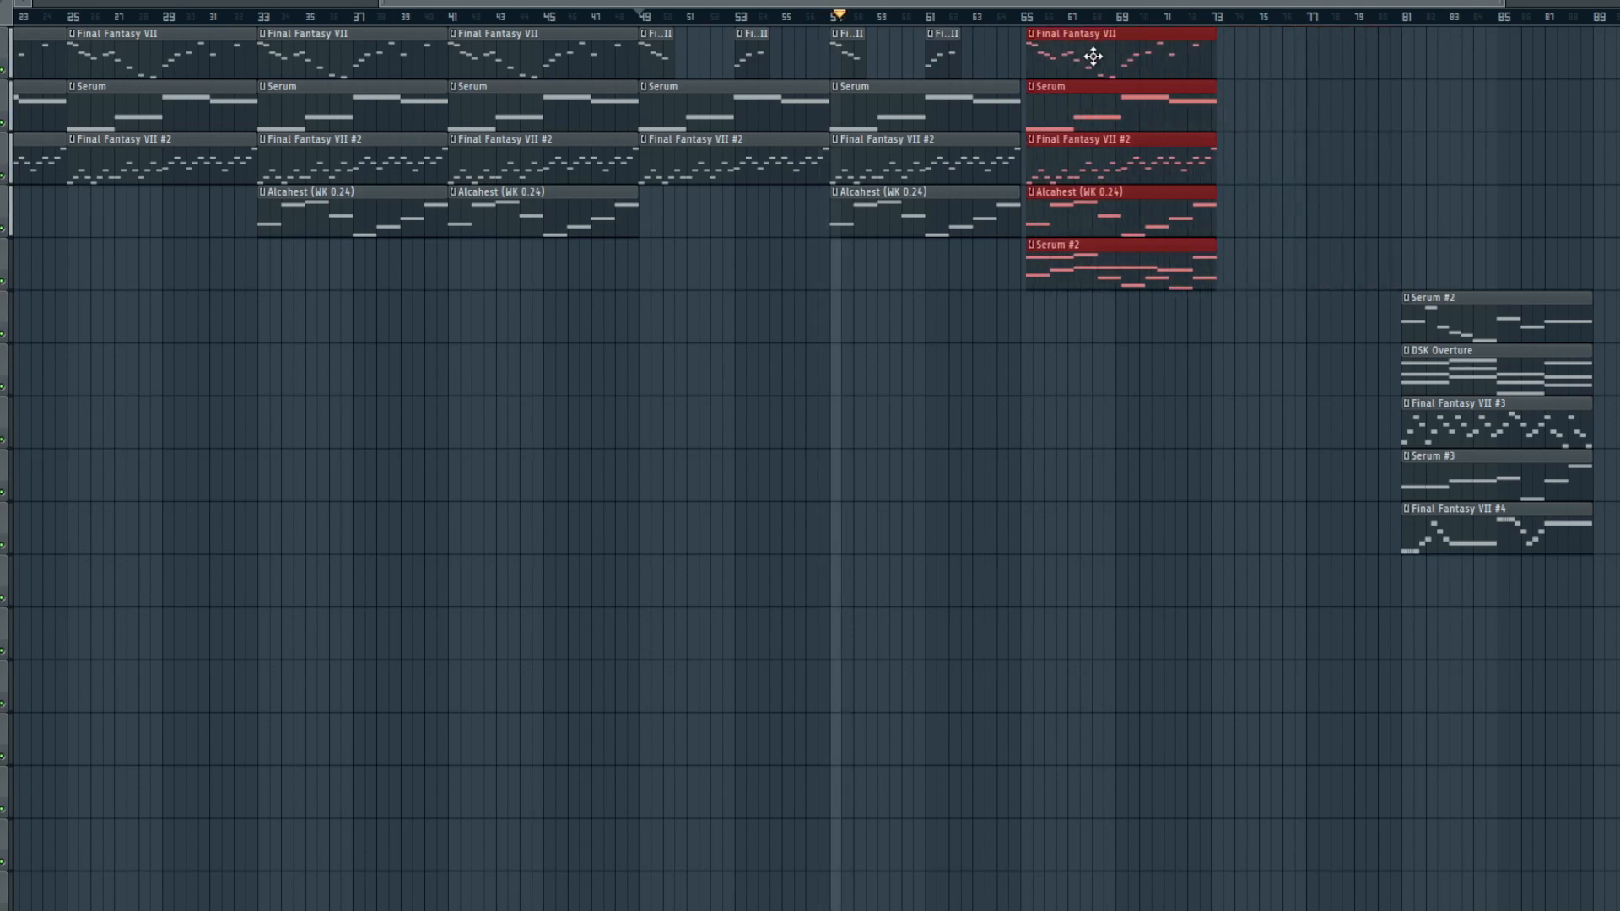
click(1249, 118)
drag(818, 4, 1085, 2)
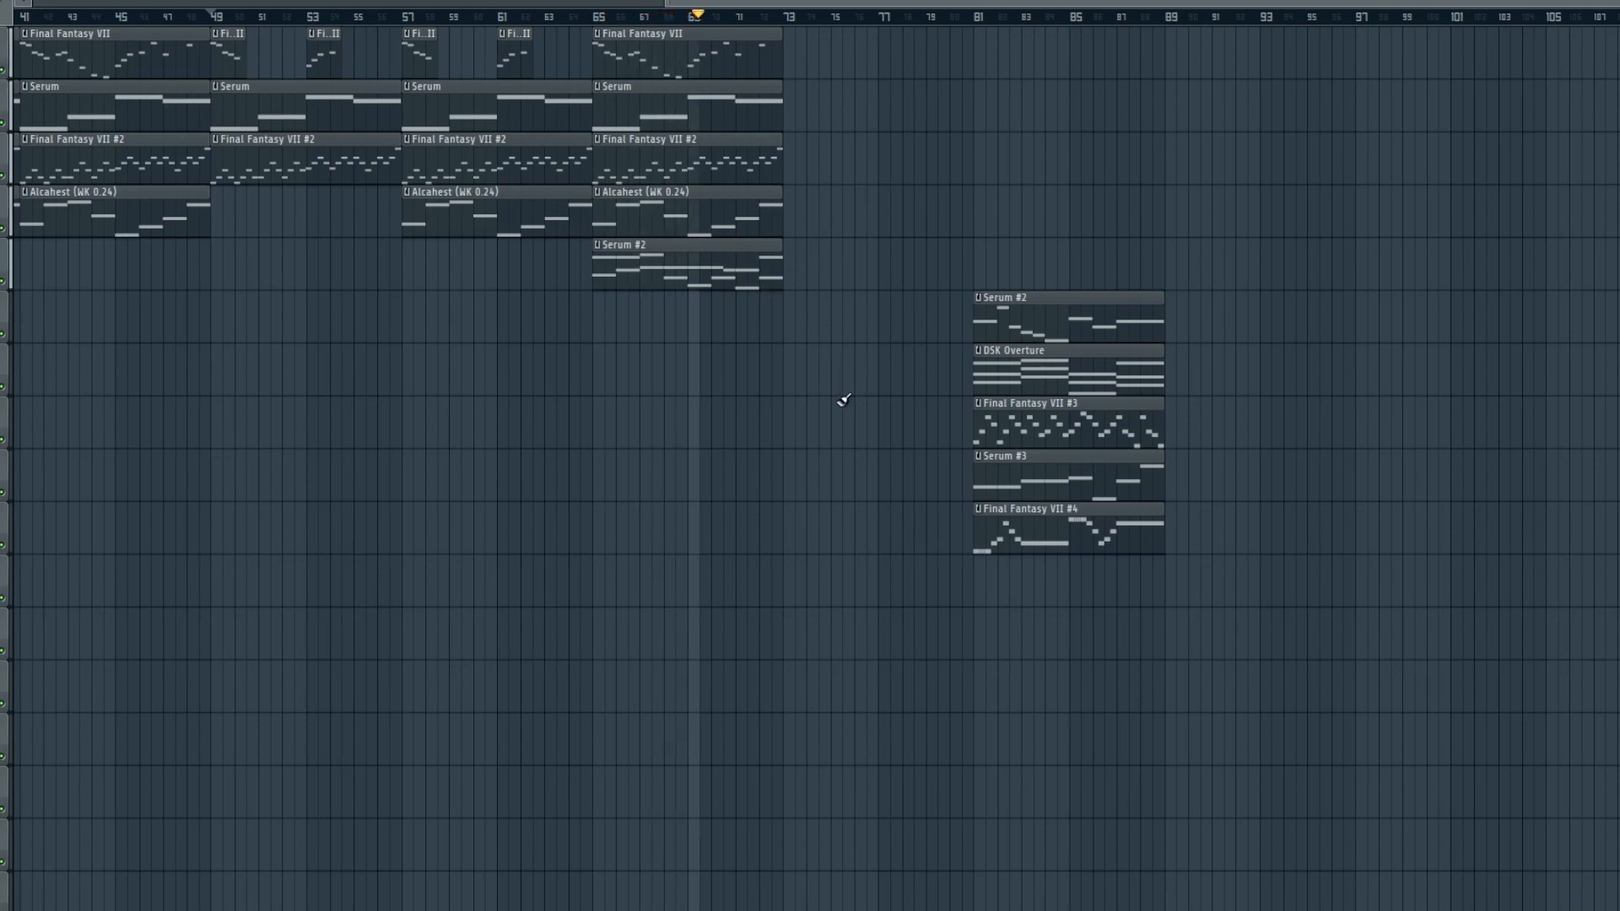
drag(846, 286, 696, 32)
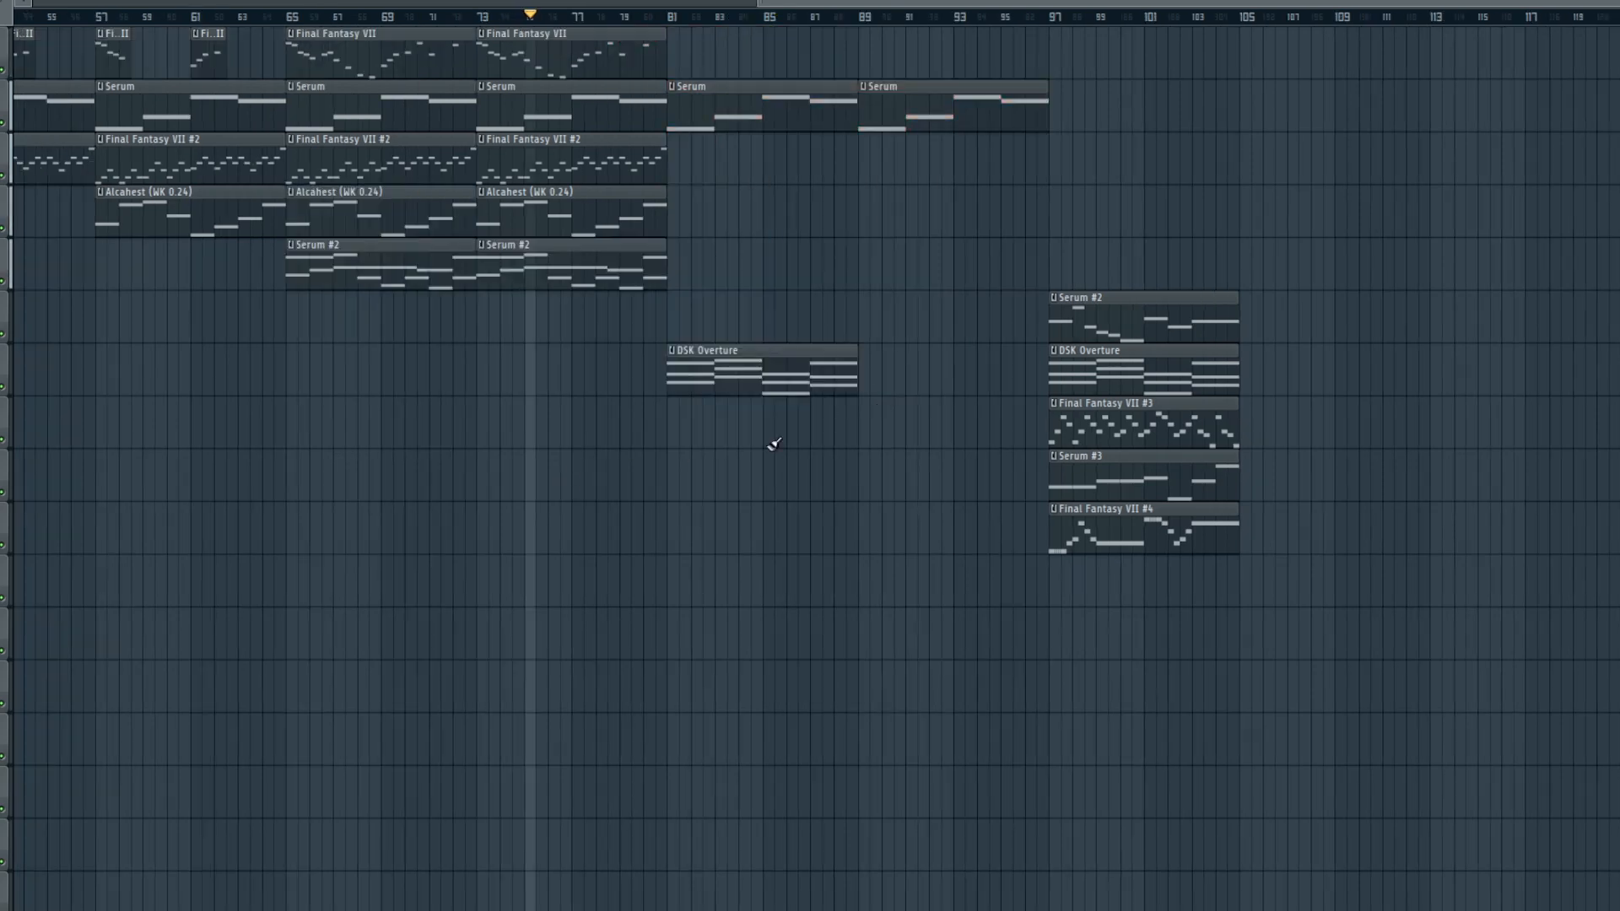
- Duplicate the DSK Overture clip from bar 81 at bar 89 and play from just before bar 81
click(784, 384)
key(ctrl+b)
click(841, 487)
drag(885, 18, 649, 7)
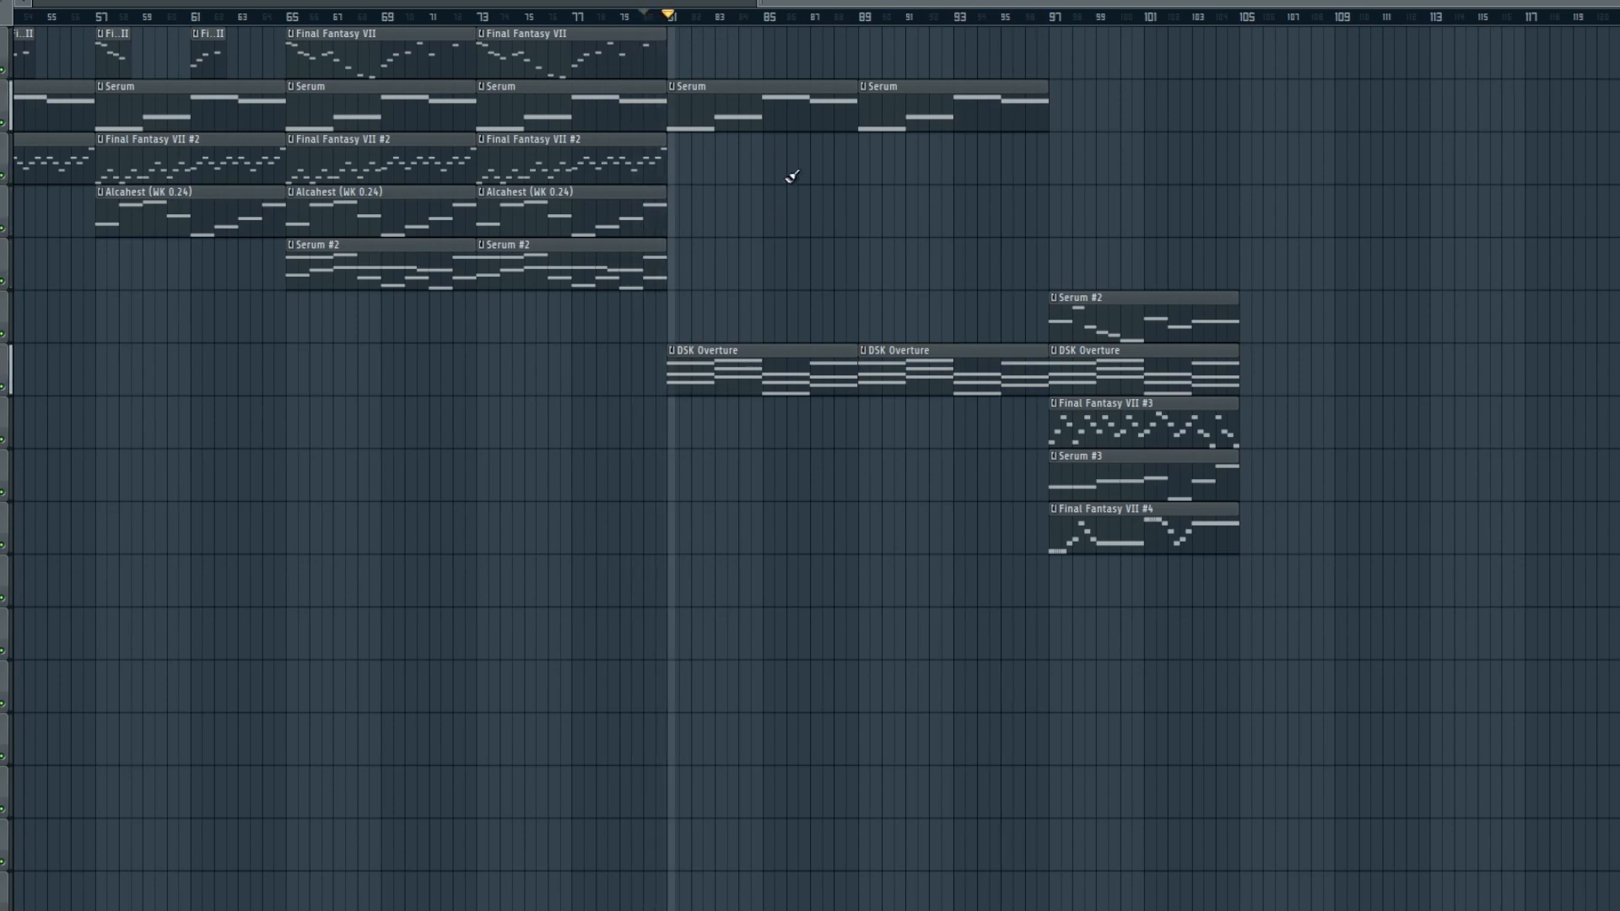
- Complete the bar 105 section with Serum, Serum #2, DSK Overture and Final Fantasy VII #3 clips, with the final five-clip section at bar 125
drag(813, 3, 951, 25)
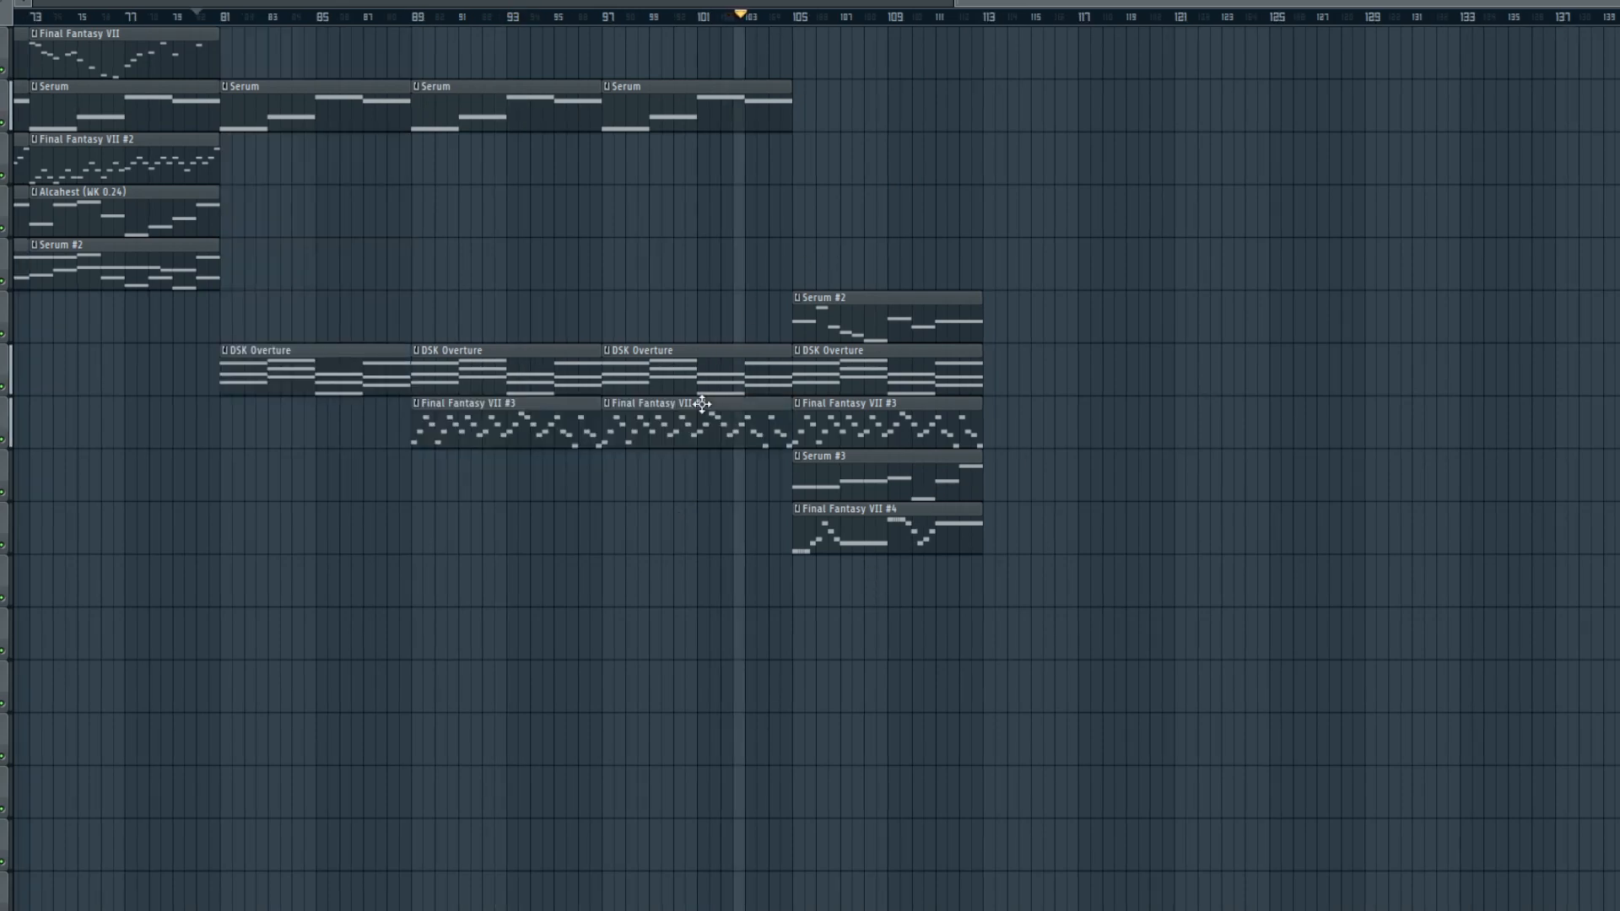
mouse_move(886, 363)
mouse_down()
mouse_move(1362, 363)
mouse_move(836, 306)
mouse_move(858, 314)
mouse_up()
key(ctrl+b)
key(ctrl+d)
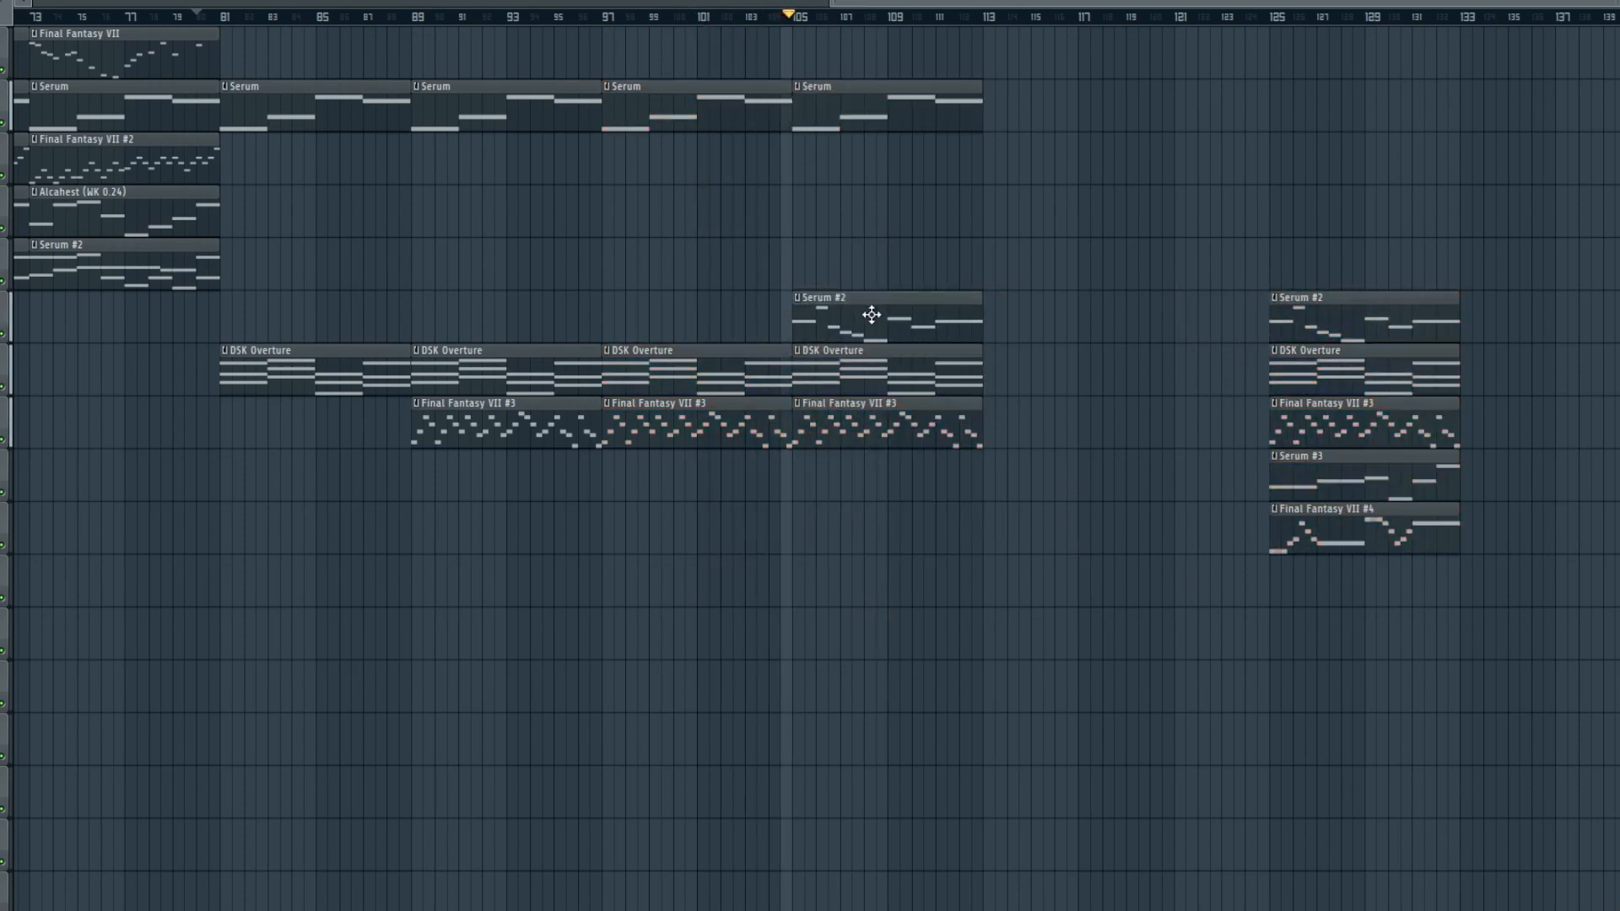
- Duplicate the four-clip section from bar 105 at bar 113 and add a copy of the Serum #3 clip there
drag(842, 29, 1063, 499)
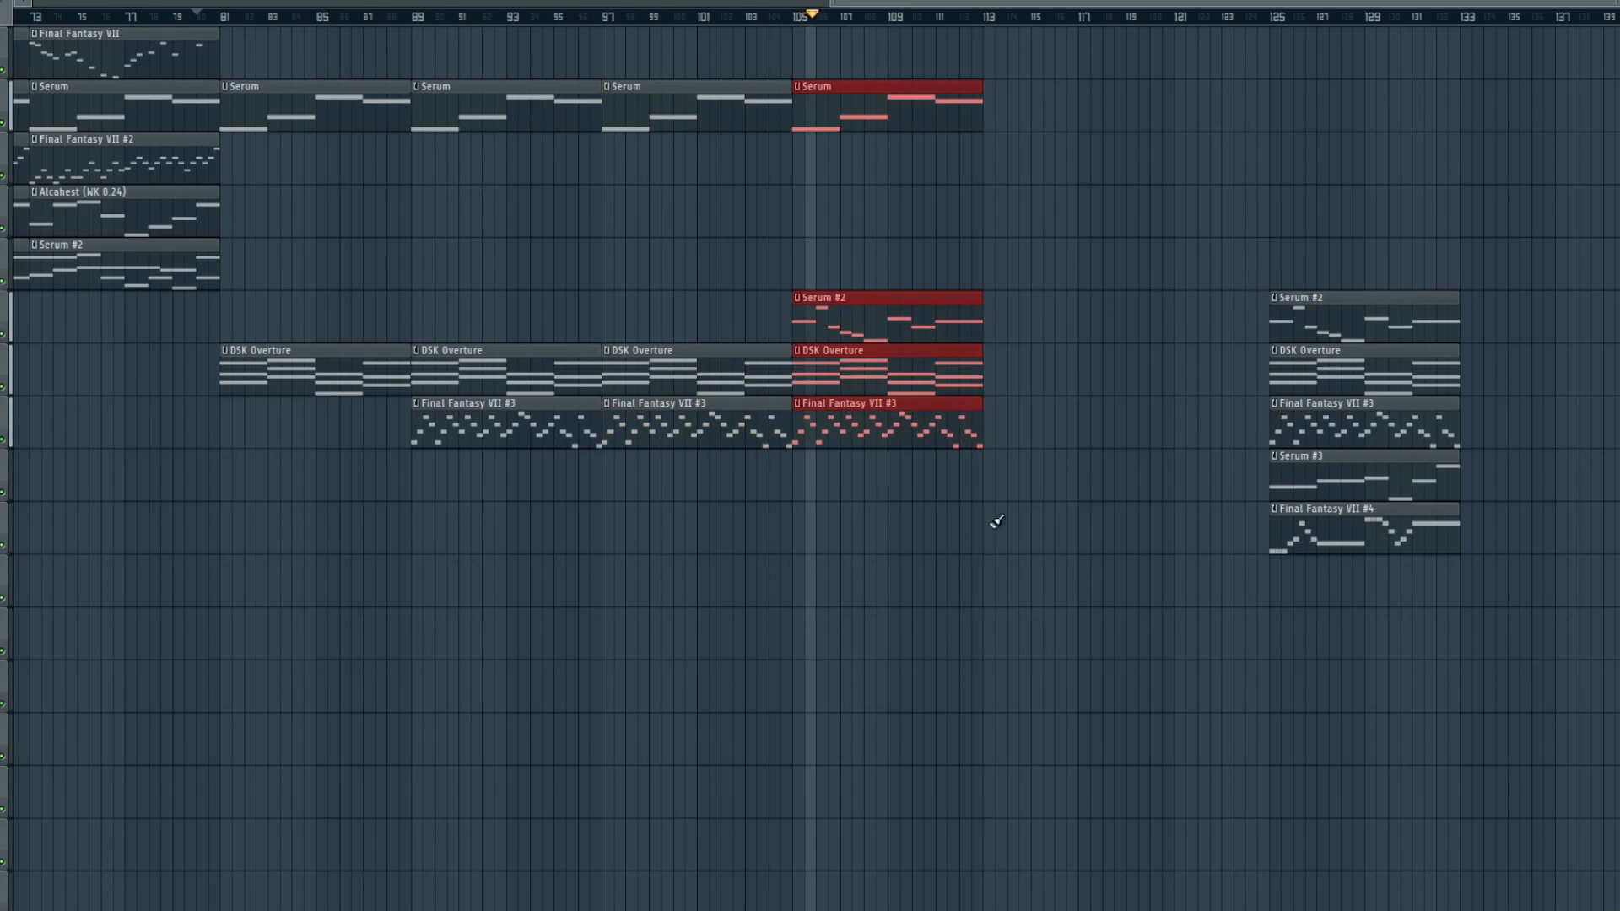
key(ctrl+b)
key(ctrl+d)
drag(900, 6, 1097, 4)
drag(932, 481, 646, 476)
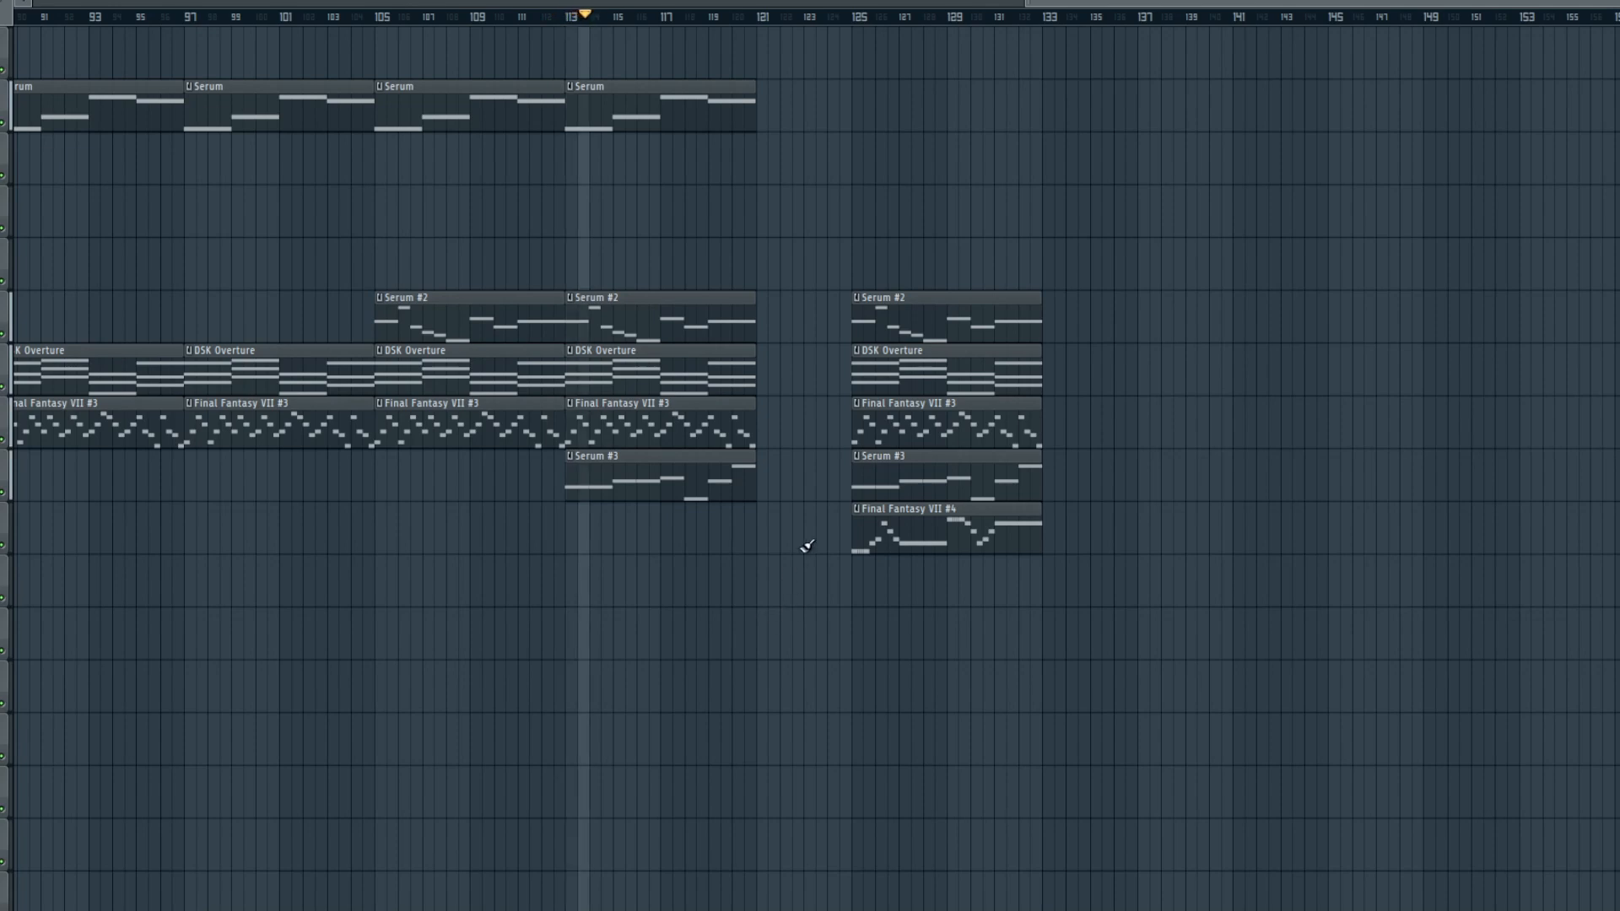
key(F9)
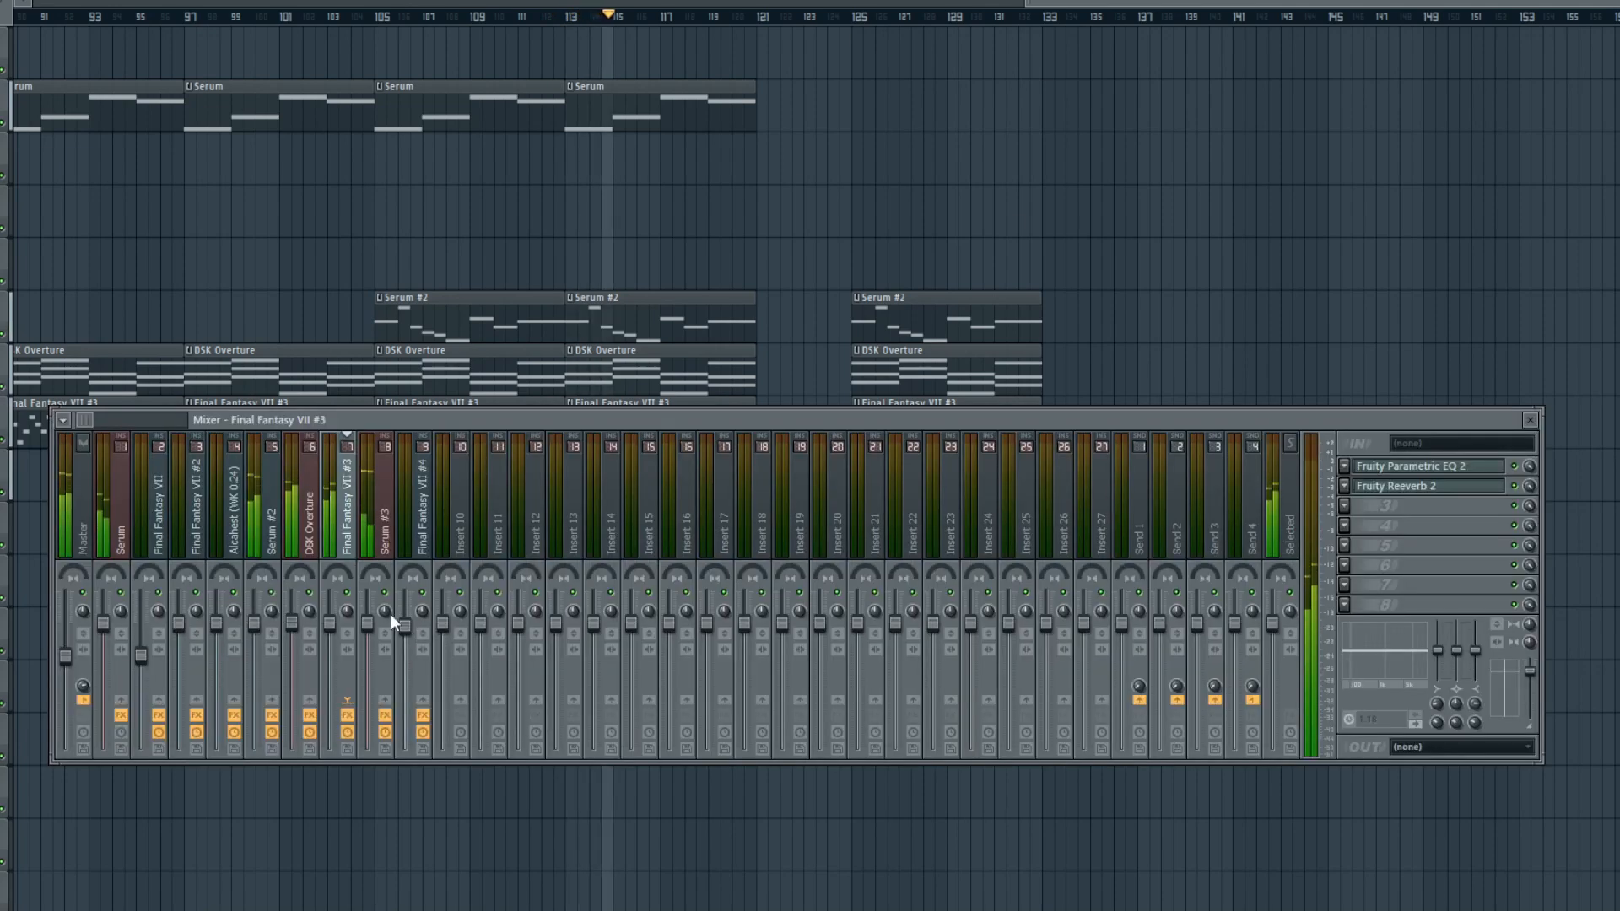
key(F9)
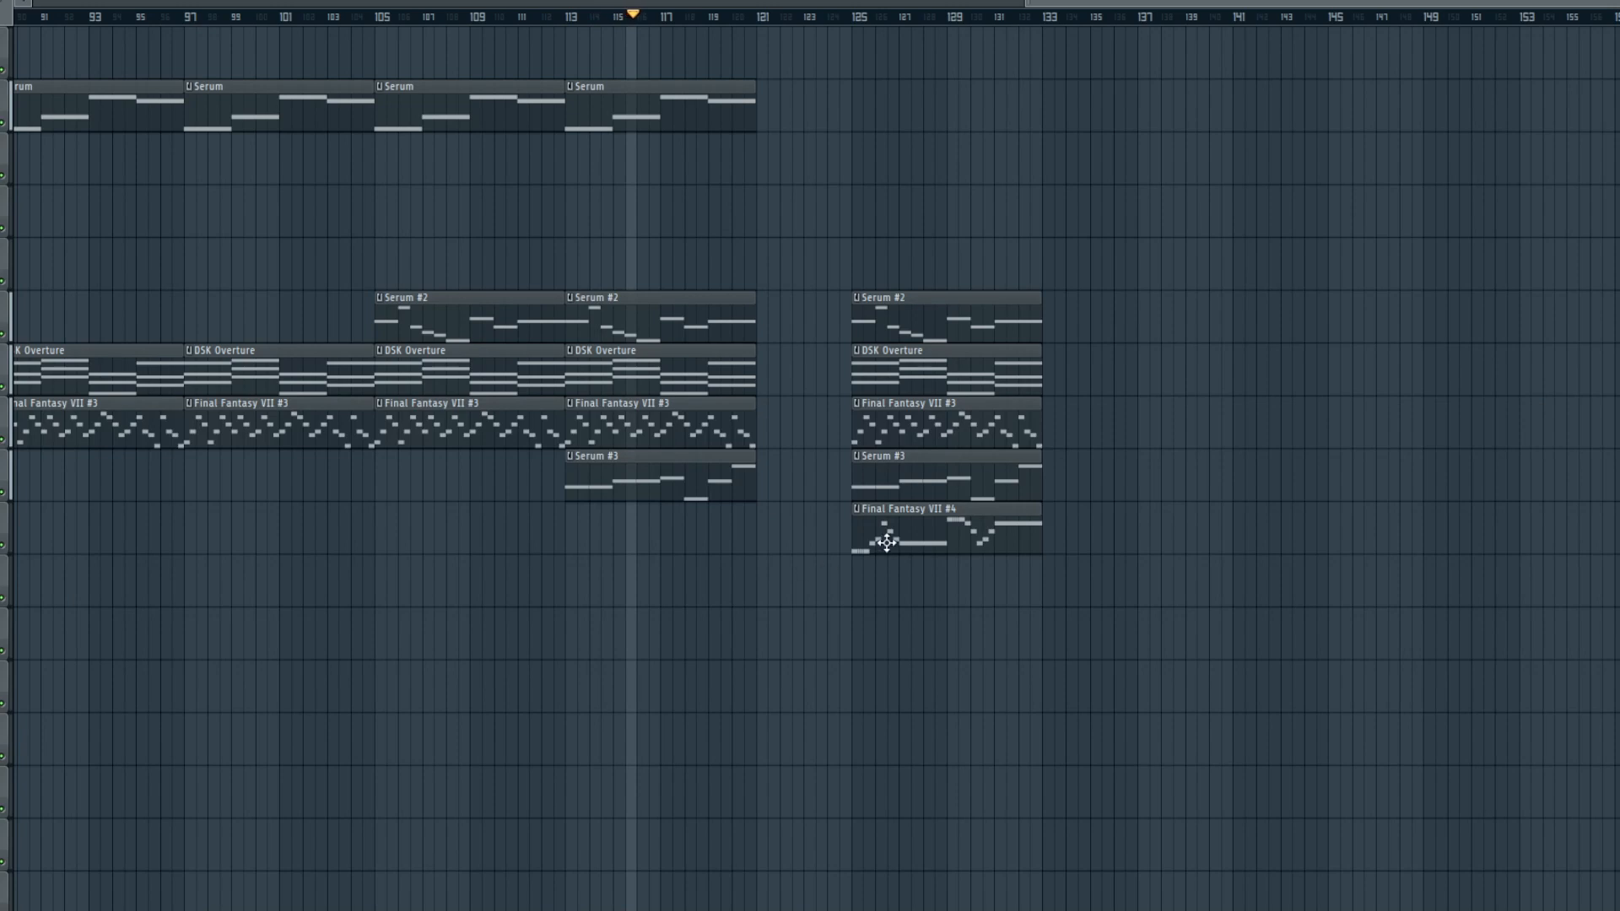
- Repeat the bar 113 section at bar 121 with the Final Fantasy VII #4 clip added, and clear the leftover spare clips
drag(897, 622, 1168, 311)
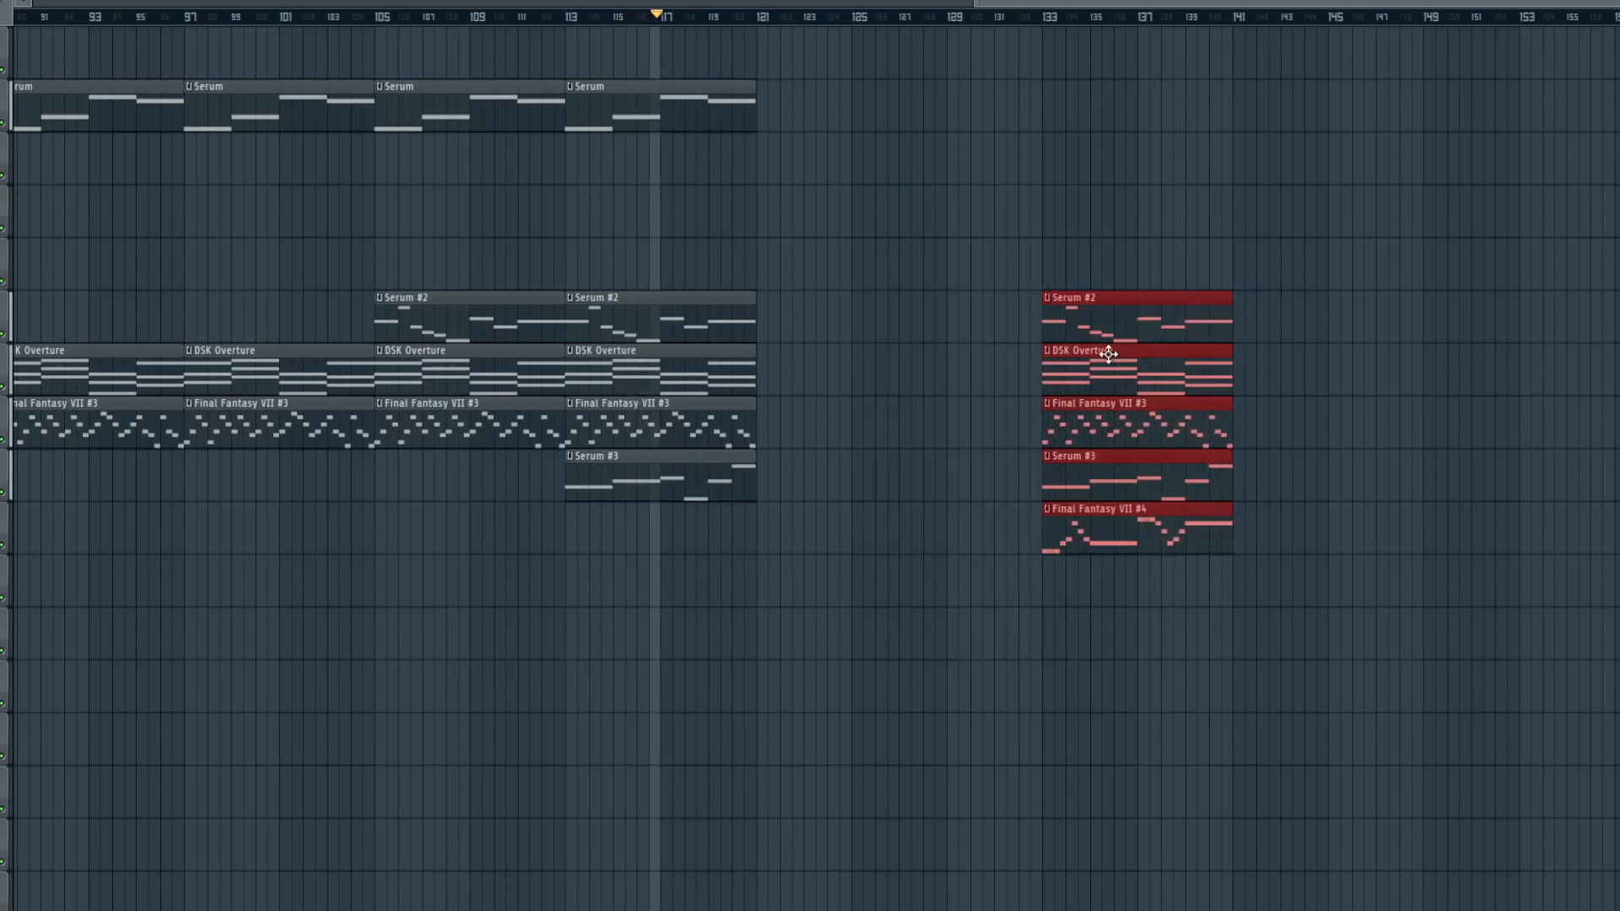
click(1055, 694)
drag(799, 602, 651, 27)
key(ctrl+b)
drag(1212, 531, 927, 531)
drag(1187, 697, 1139, 314)
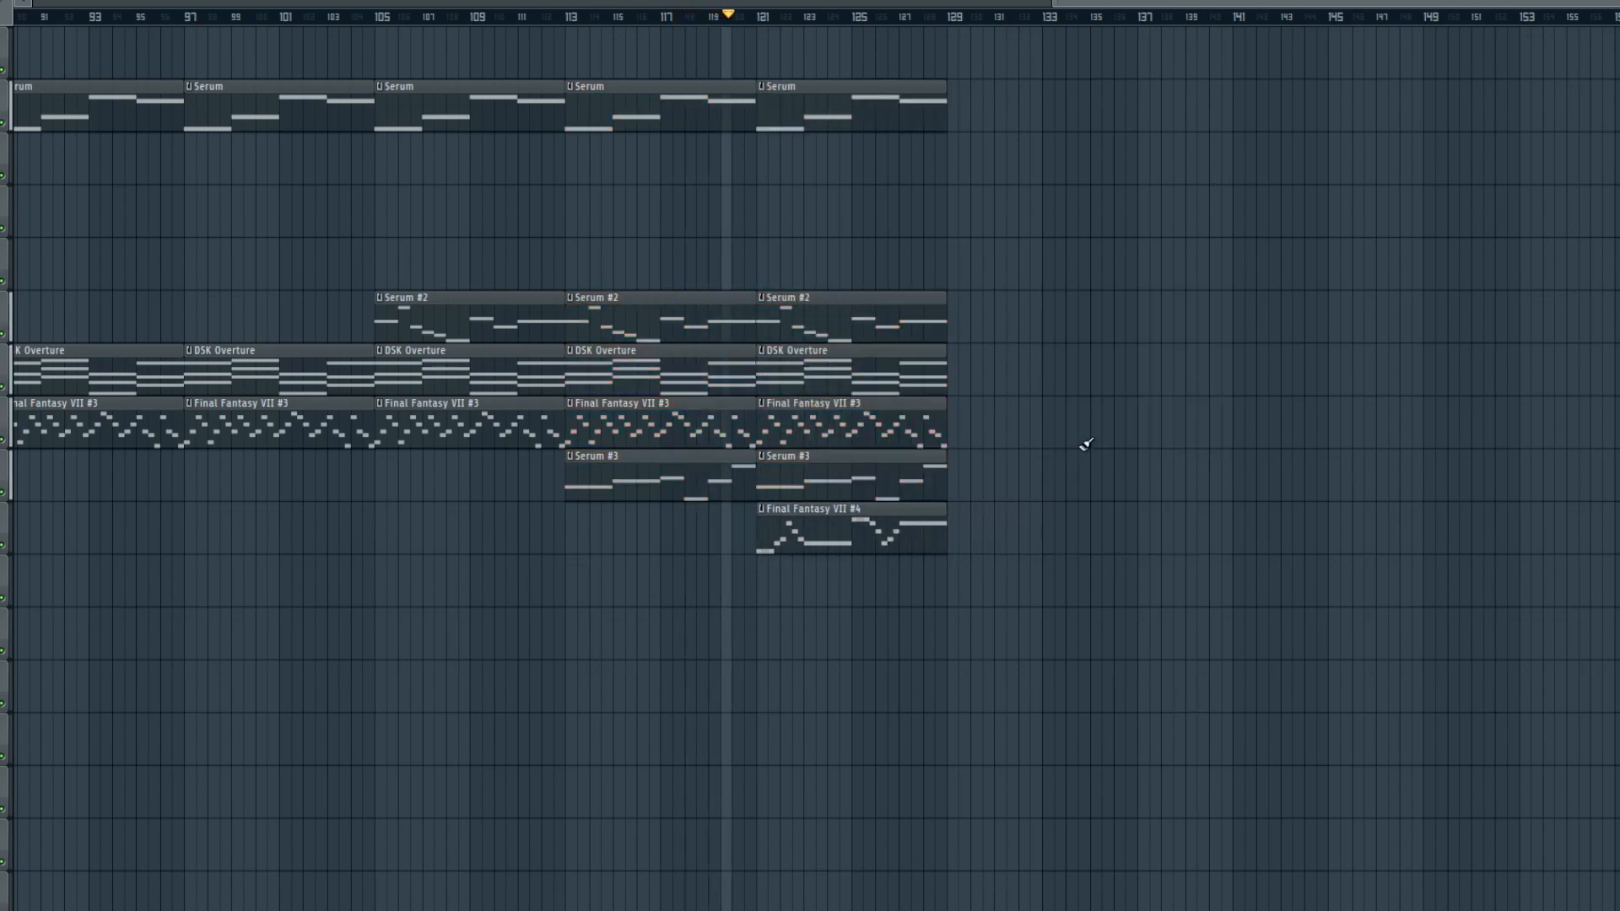
- Move the Final Fantasy VII #4 clip to bar 129 and repeat the bar 121 section together with it at bars 129 and 137
scroll(712, 4, down, 3)
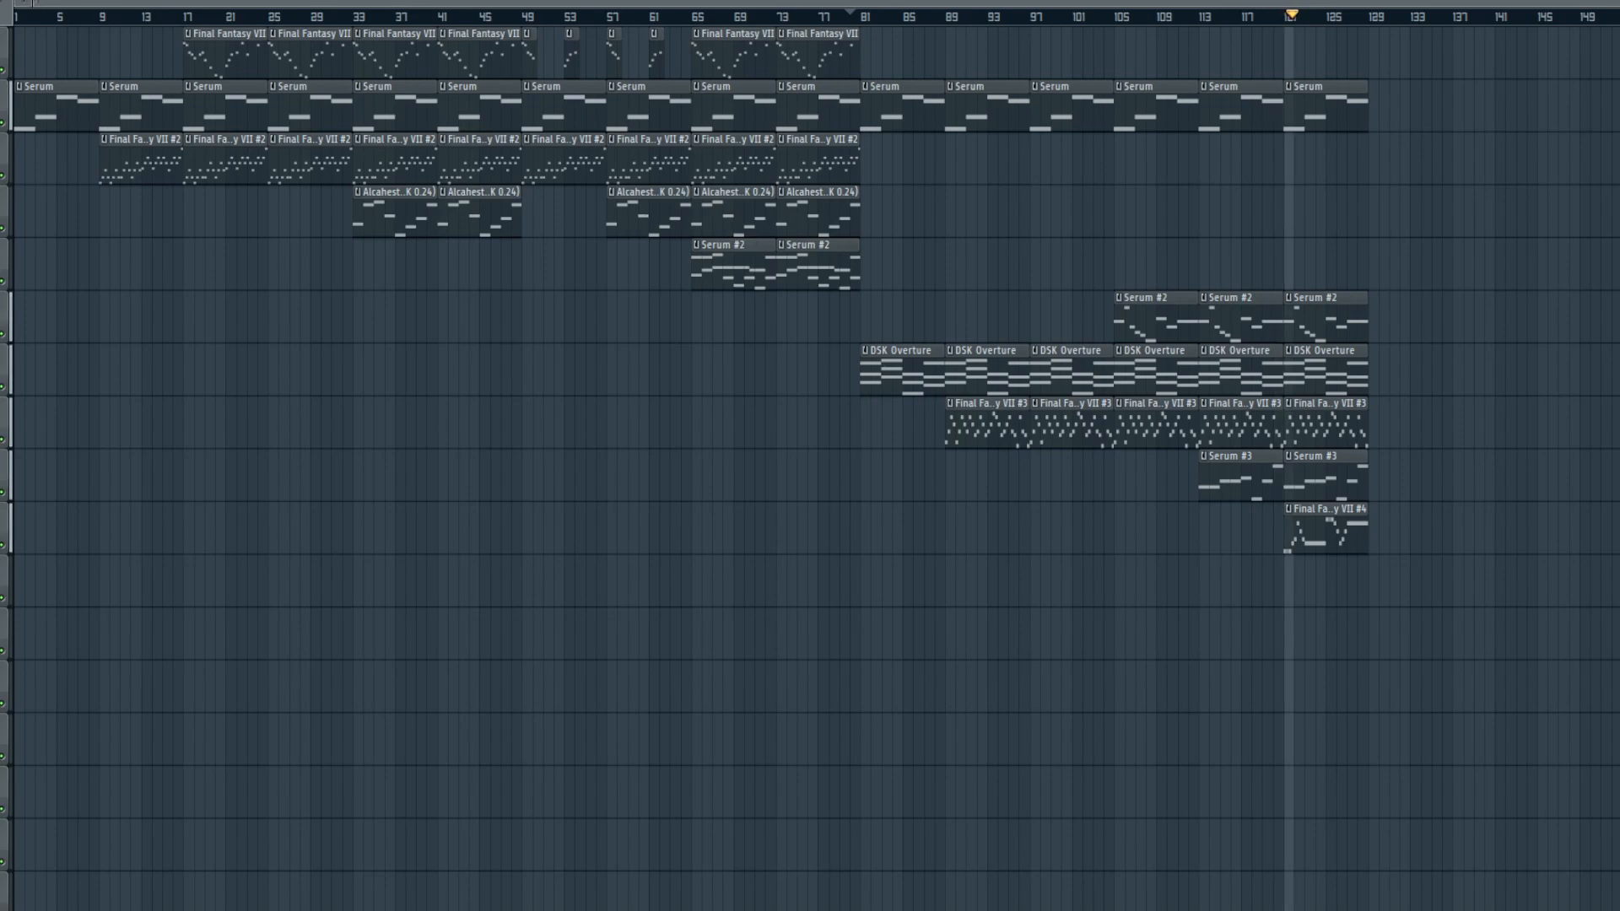
scroll(1110, 169, up, 3)
key(space)
drag(1158, 532, 1258, 549)
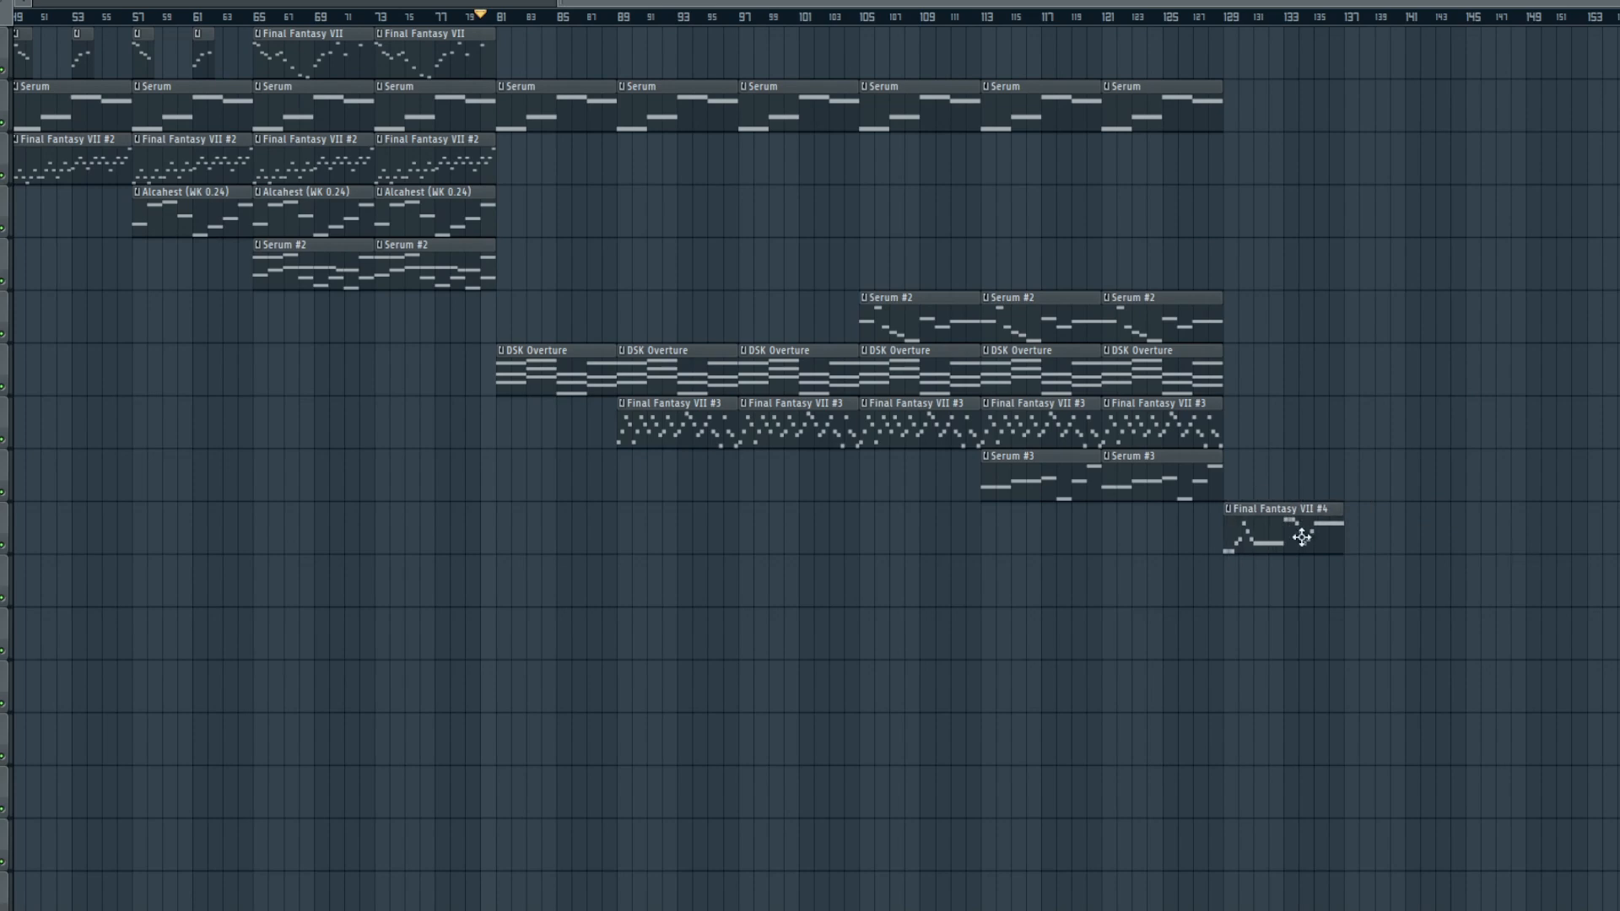
drag(1284, 490, 1139, 28)
key(ctrl+b)
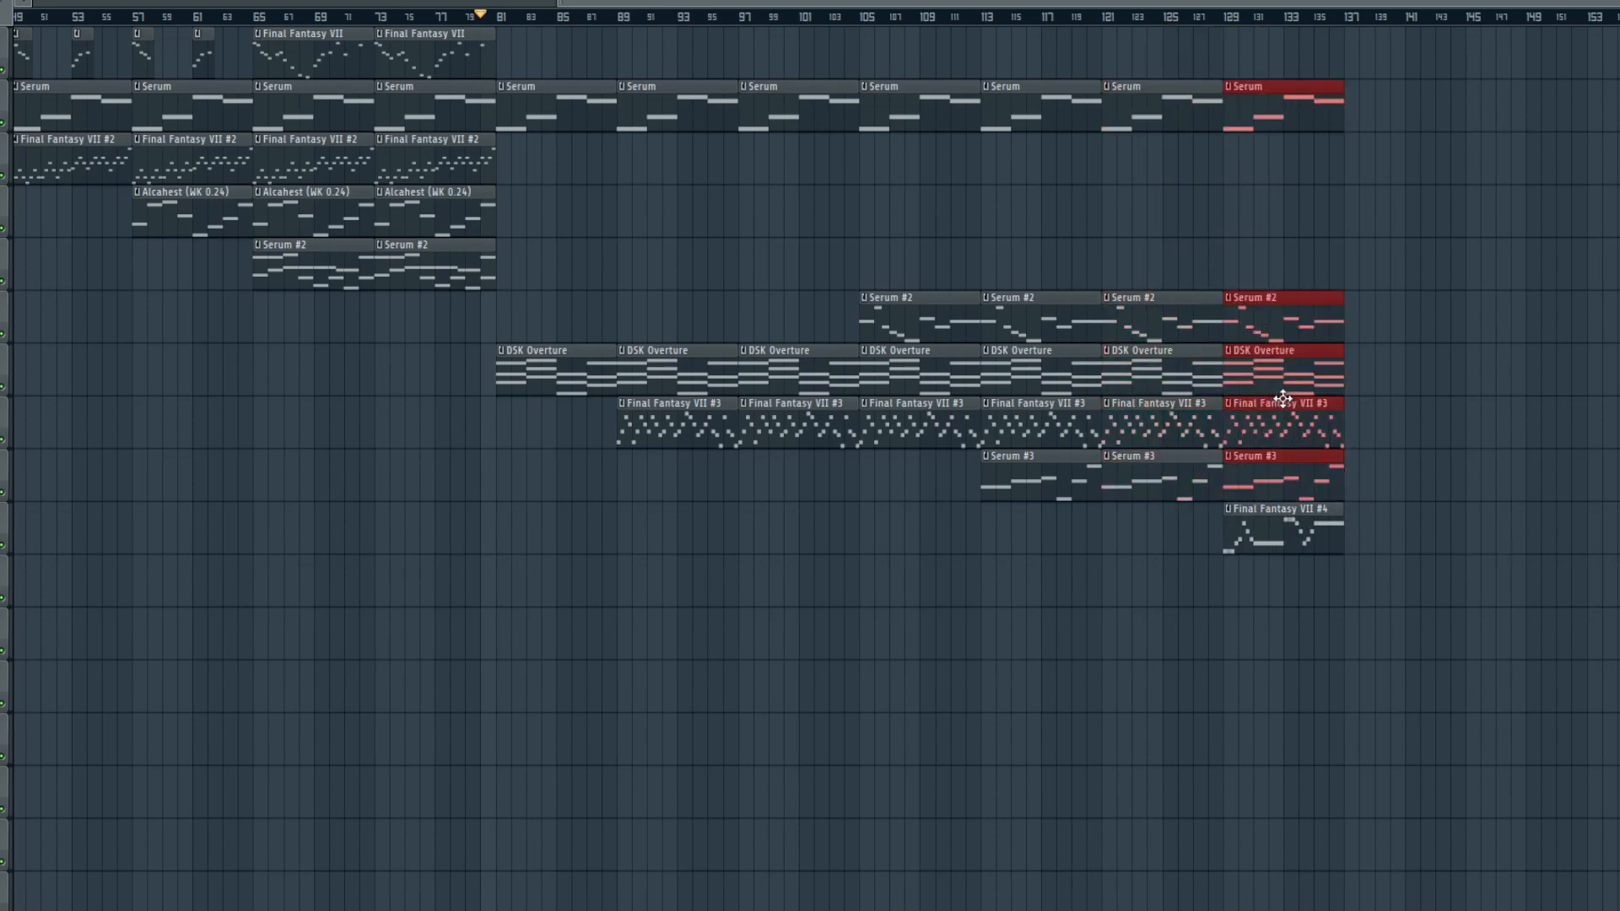
key(ctrl+b)
drag(1294, 532, 1409, 557)
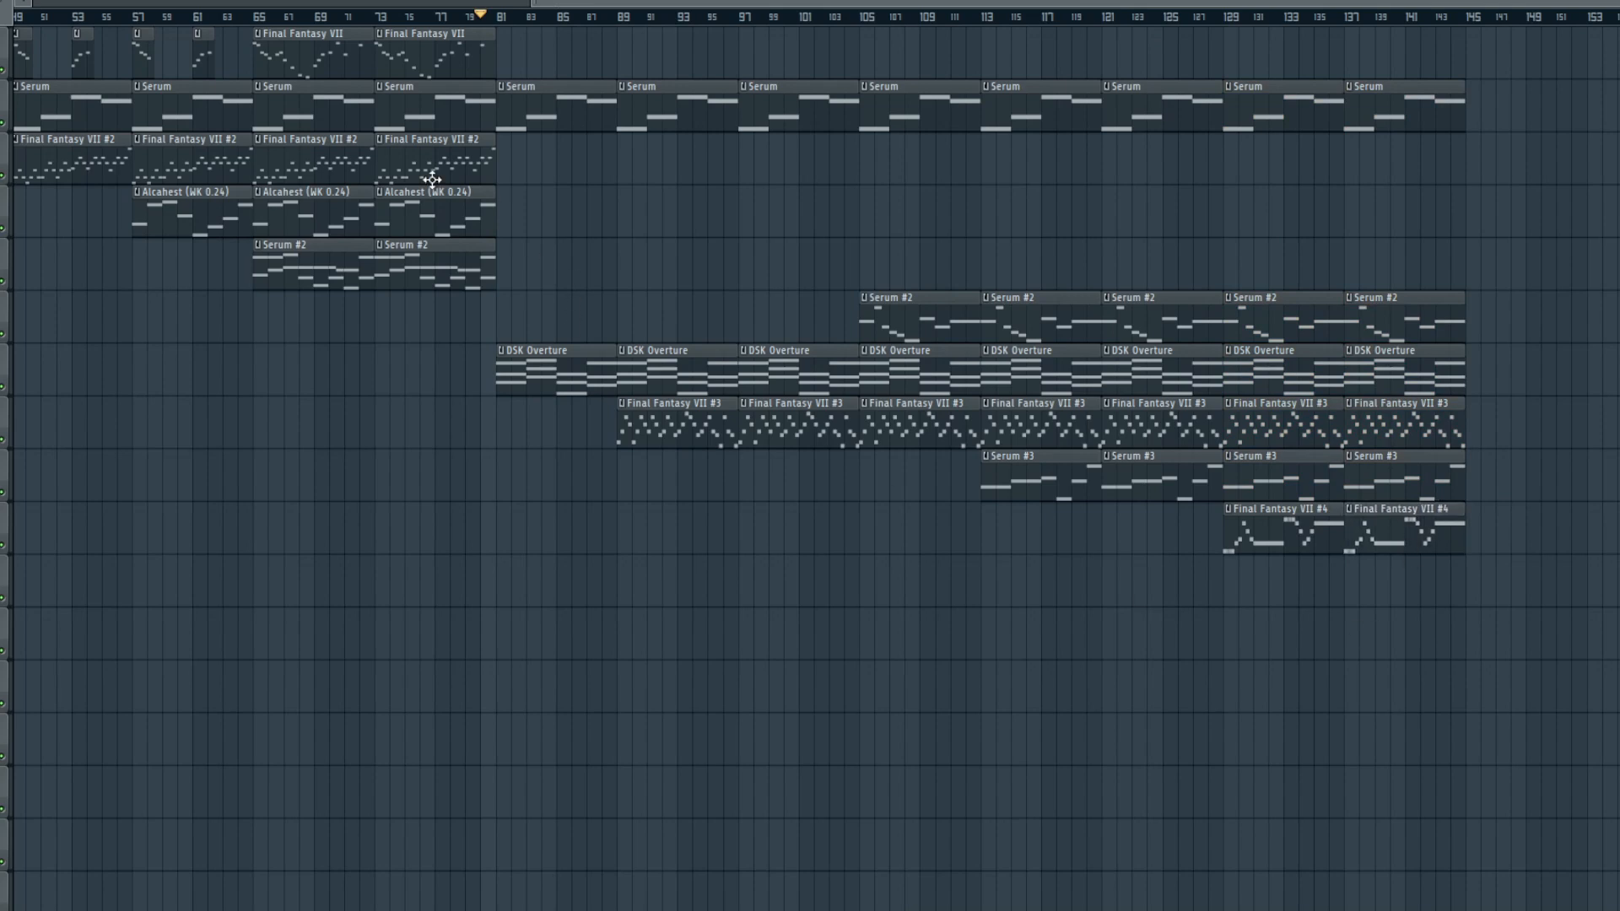
- Try adding Final Fantasy VII #2 clips to the sections at bars 121, 129 and 137
drag(405, 167, 1130, 167)
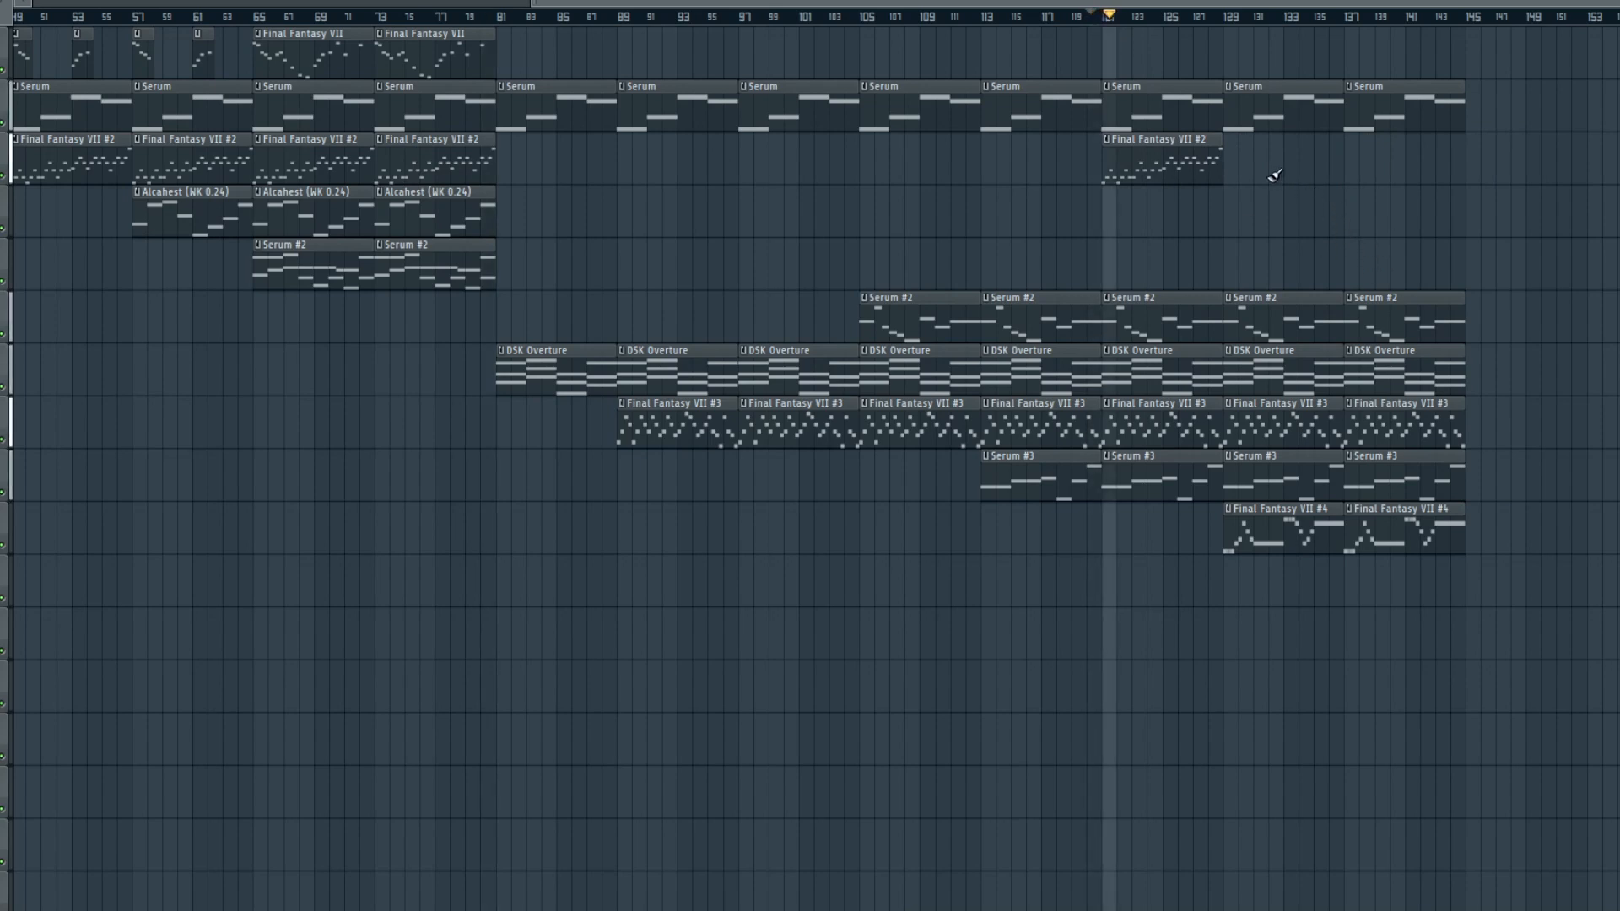
key(ctrl+b)
key(ctrl+b)
key(ctrl+d)
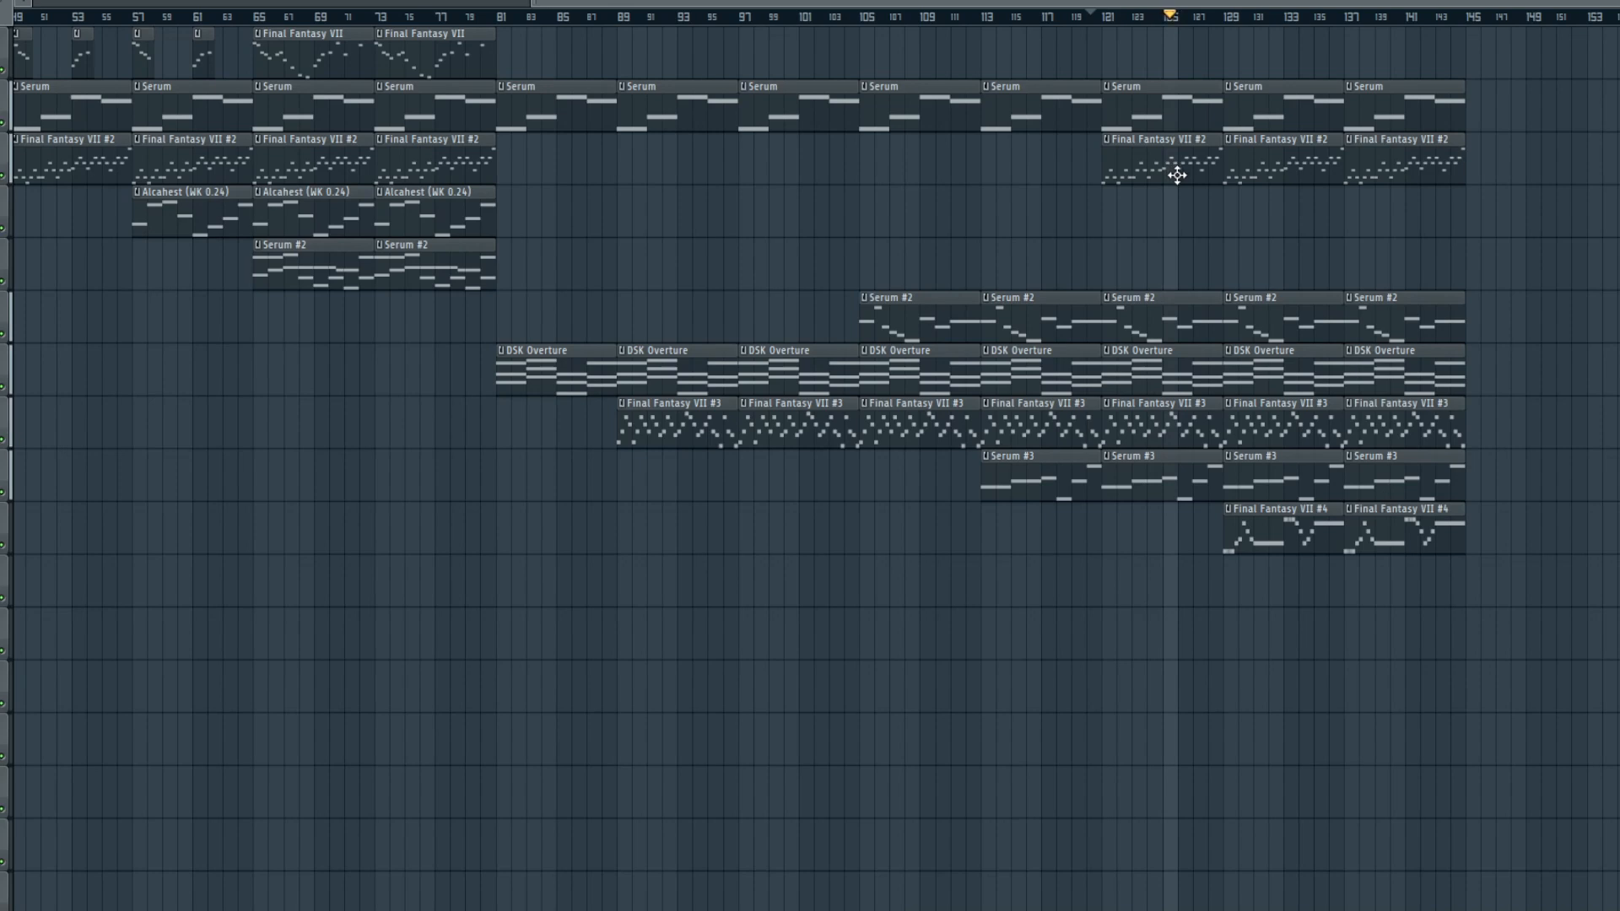
key(ctrl+z)
key(space)
- Try adding Alcahest clips to the sections at bars 121, 129 and 137
click(390, 203)
click(1106, 199)
drag(1142, 219, 1157, 222)
drag(1258, 210, 1169, 258)
key(ctrl+b)
key(ctrl+b)
key(ctrl+d)
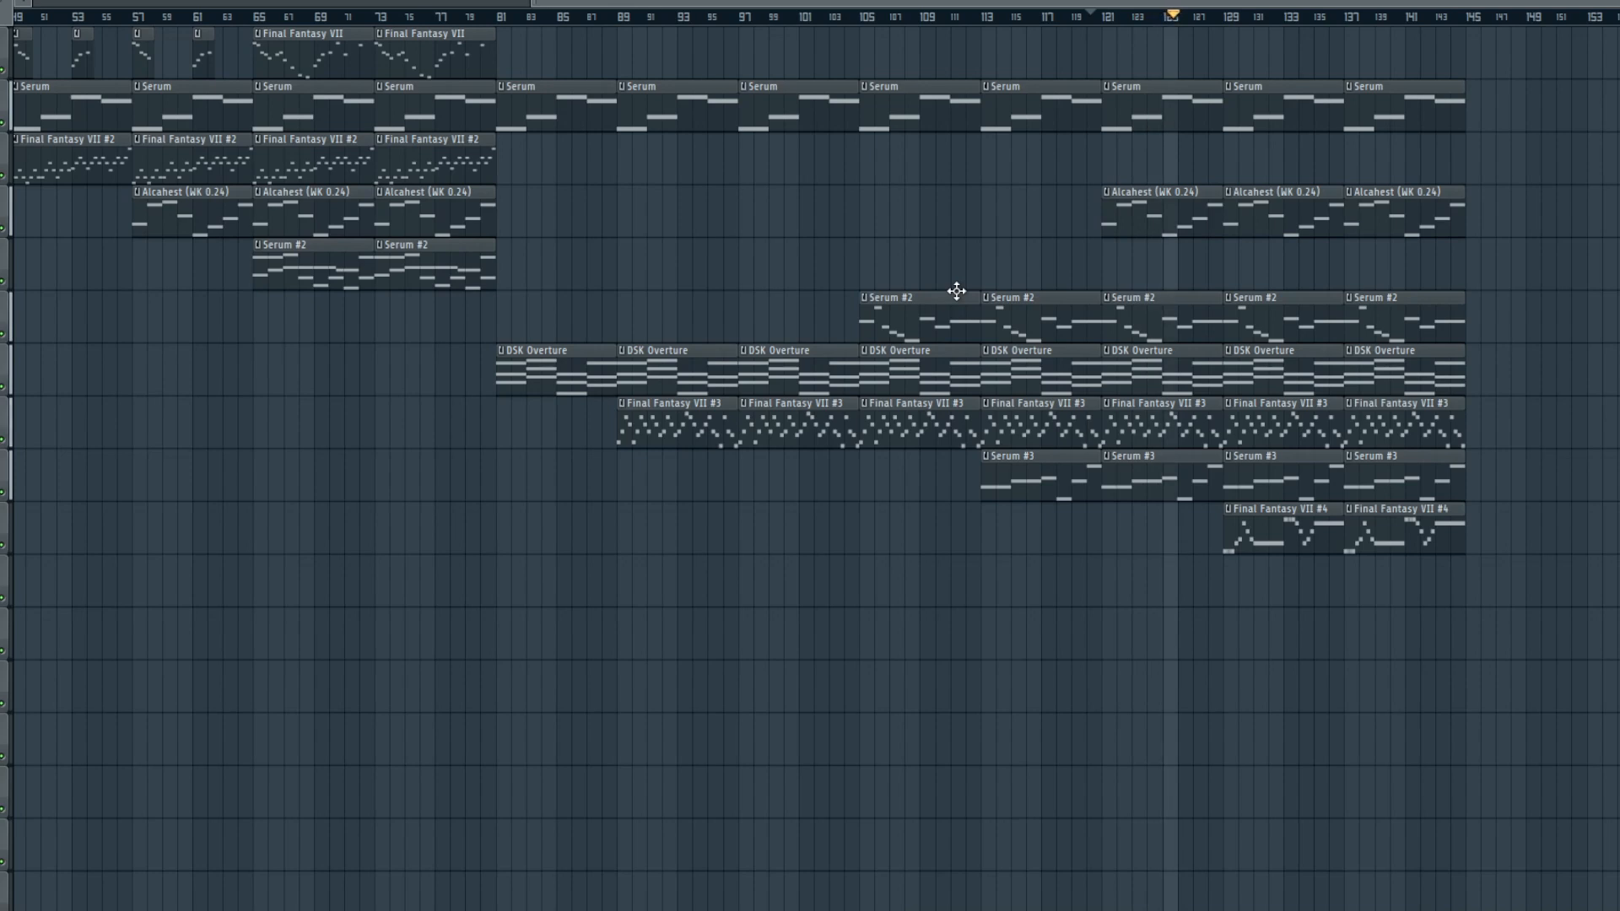
- Copy the Final Fantasy VII clip from bar 73 to bar 129 and duplicate it at bar 137
drag(438, 49, 1281, 95)
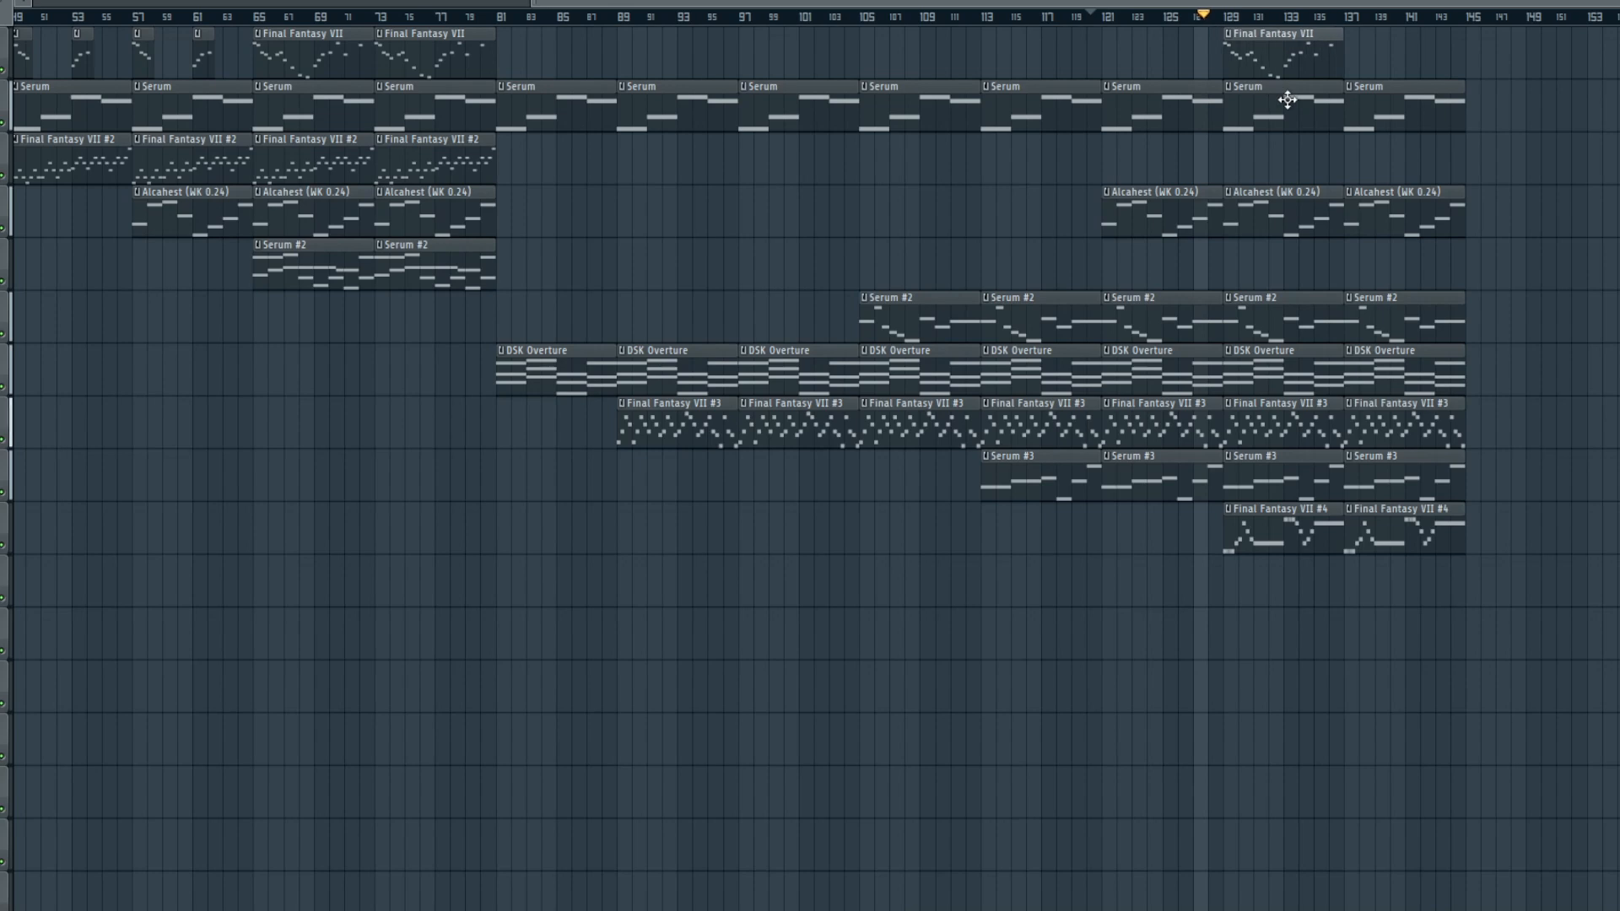
key(ctrl+b)
click(1242, 171)
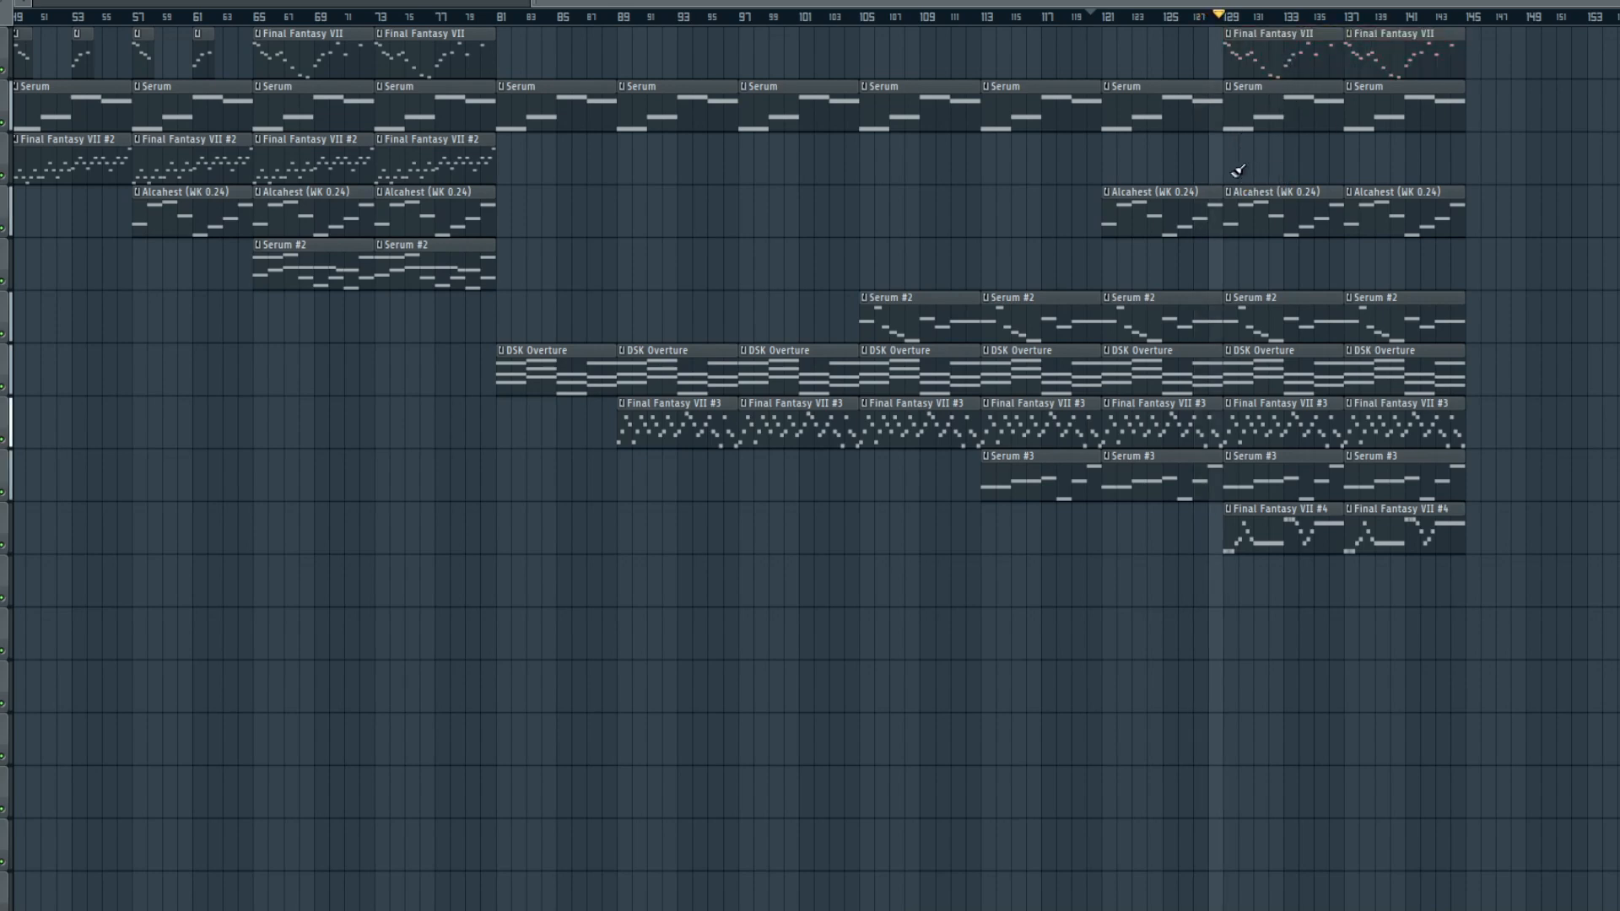
- Delete the Alcahest clips at bars 121, 129 and 137
drag(675, 5, 999, 12)
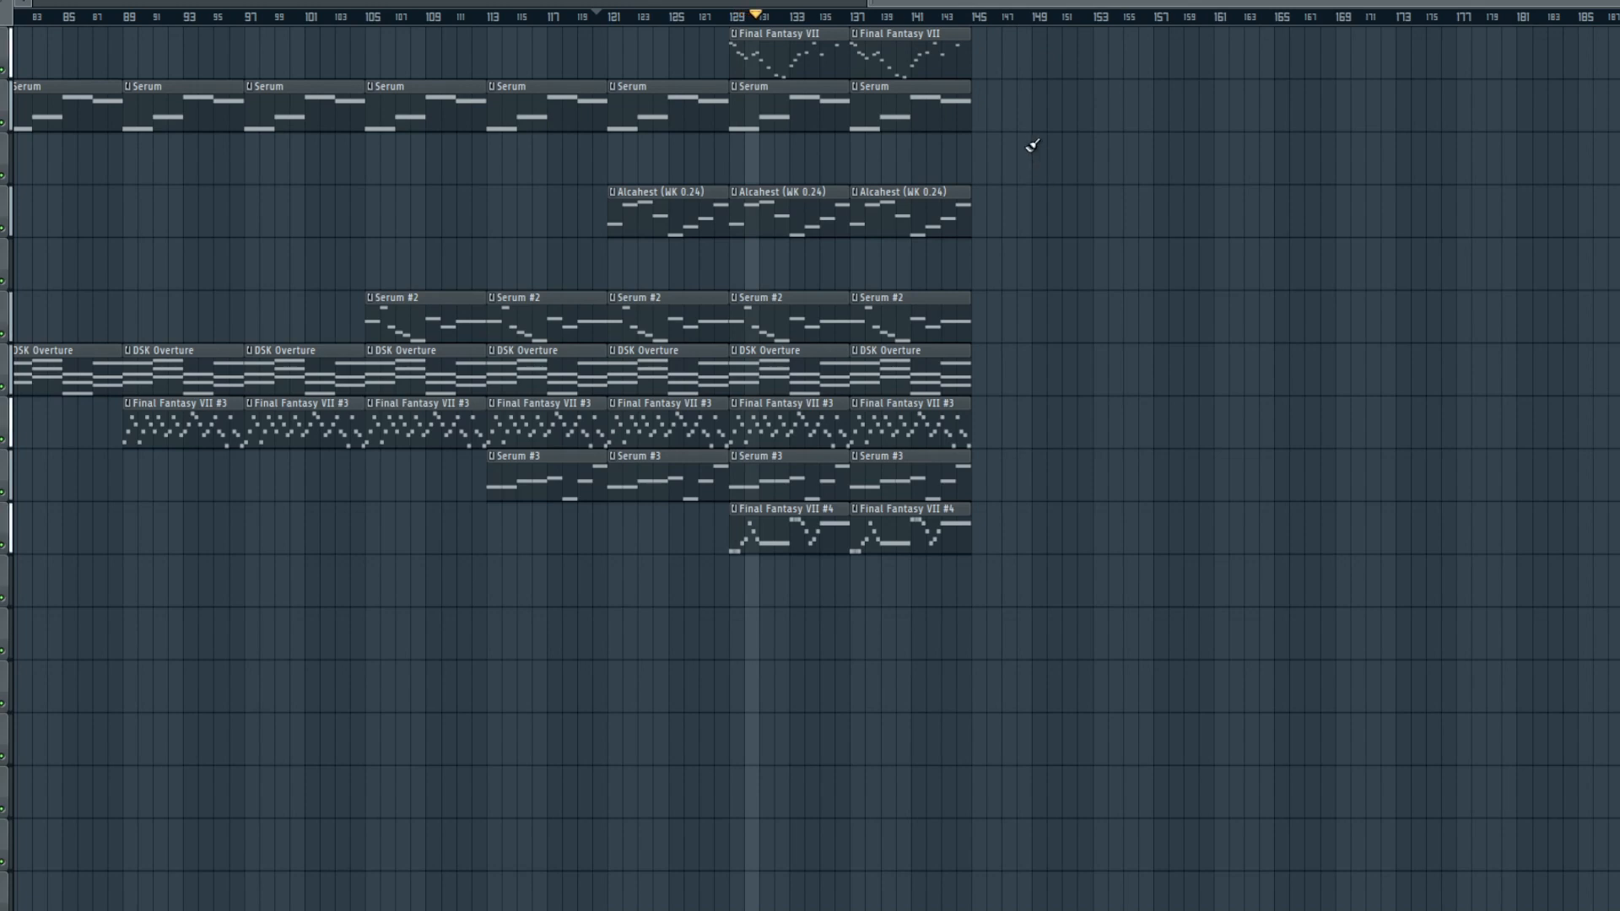
mouse_move(869, 3)
mouse_down()
mouse_move(35, 2)
mouse_move(726, 2)
mouse_up()
right_click(591, 216)
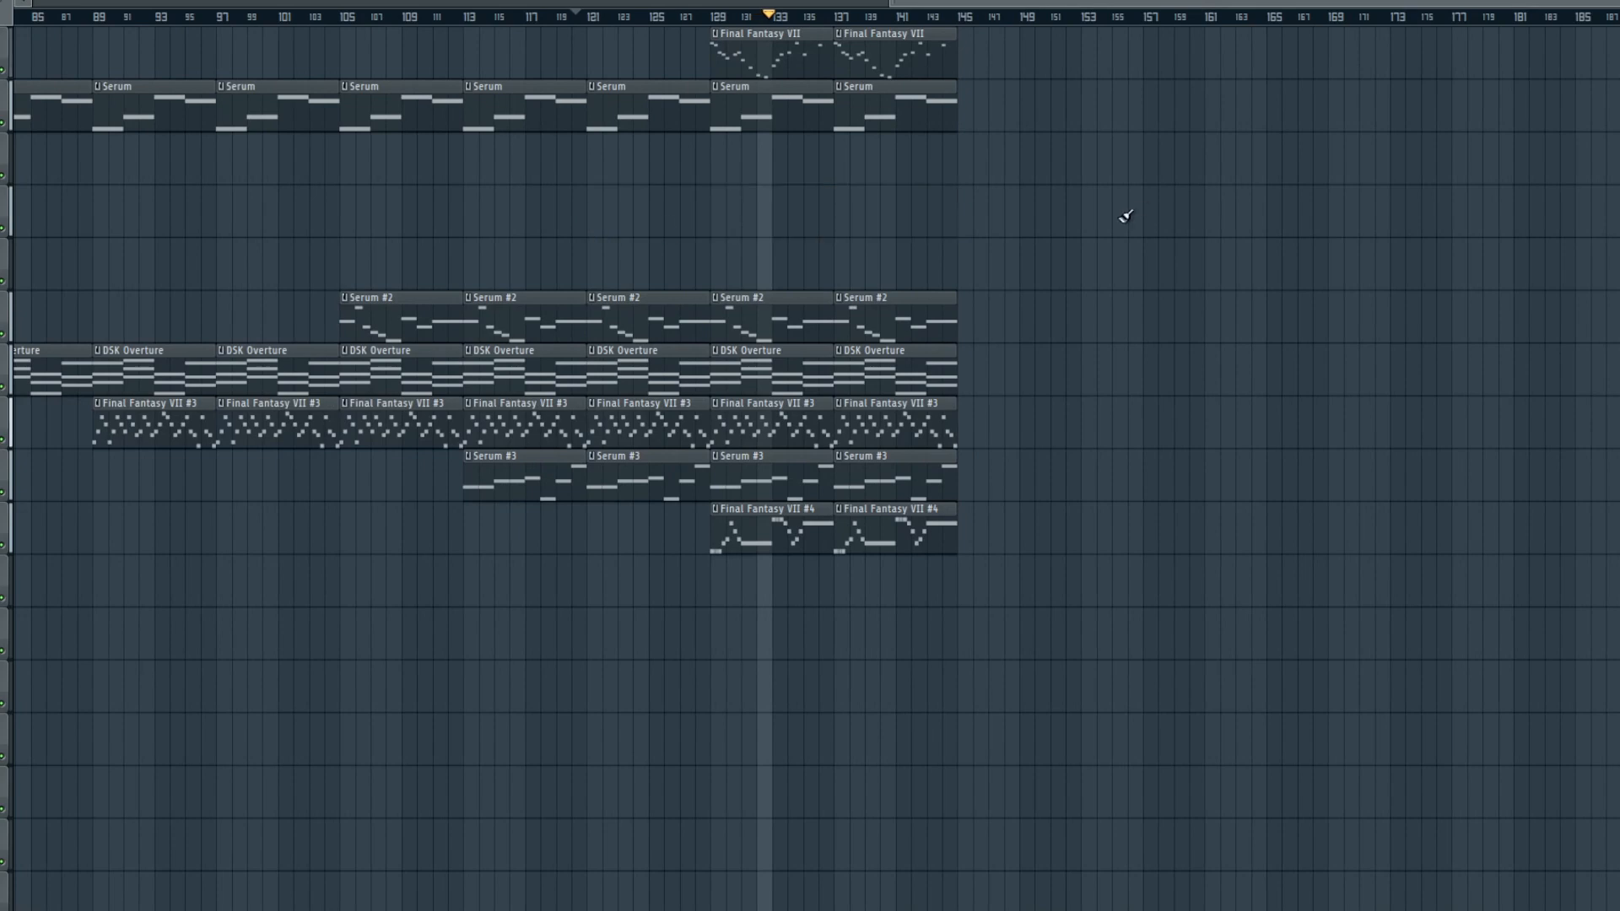
- Play from bar 129 and lower the velocity of the A#5 notes in the Final Fantasy VII #4 pattern to match the other notes
key(space)
click(711, 15)
key(space)
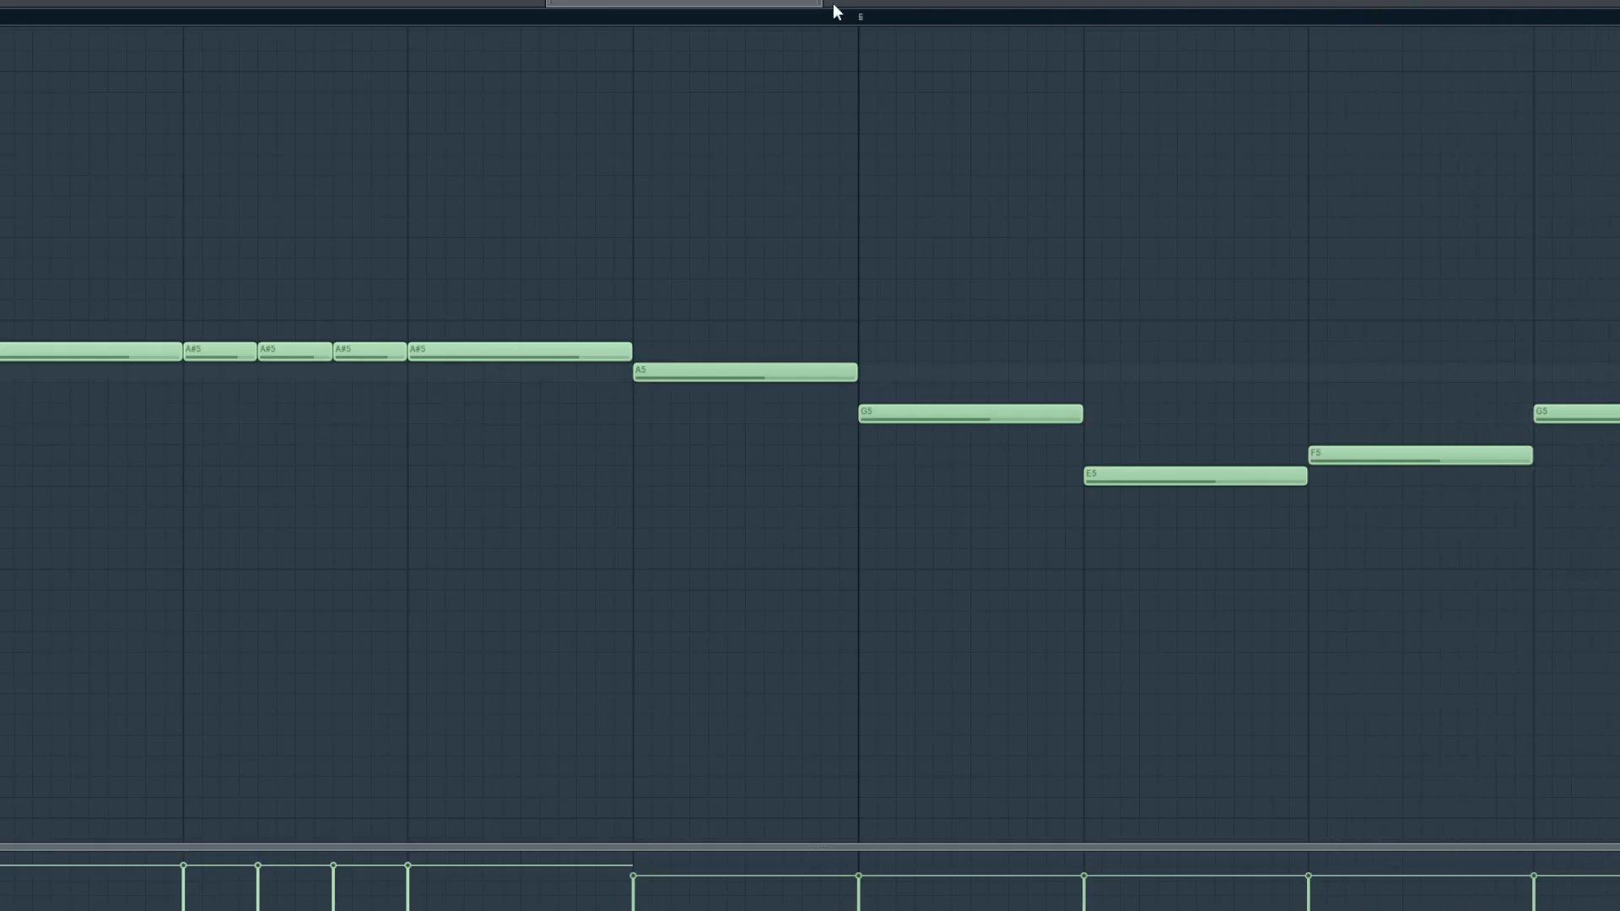
drag(816, 5, 360, 22)
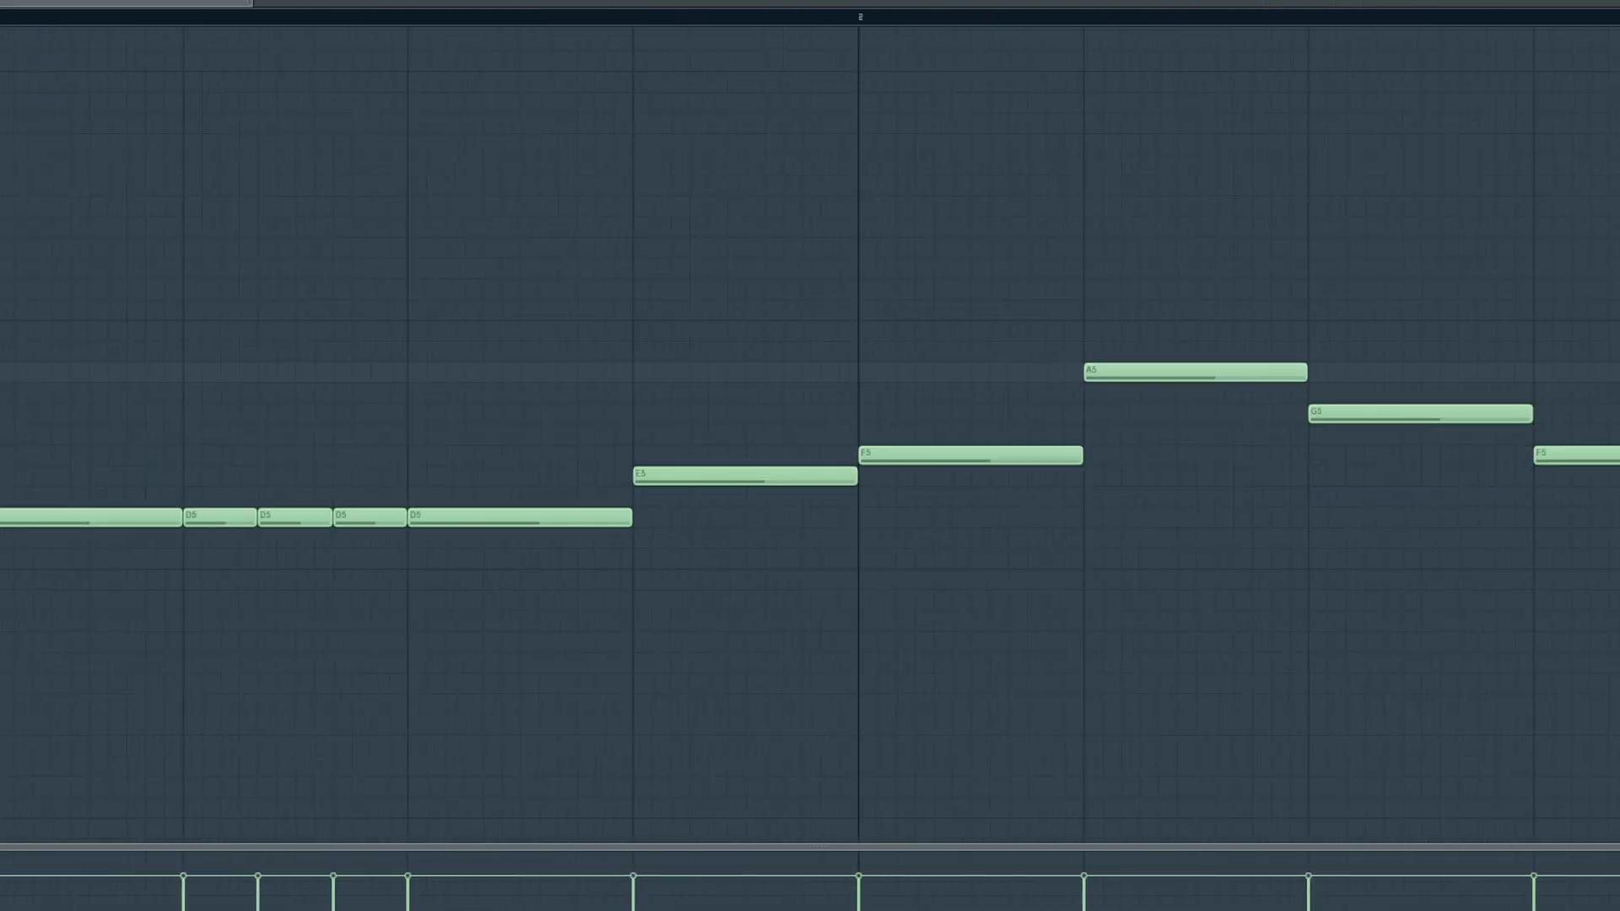
drag(251, 2, 1611, 3)
drag(542, 877, 635, 875)
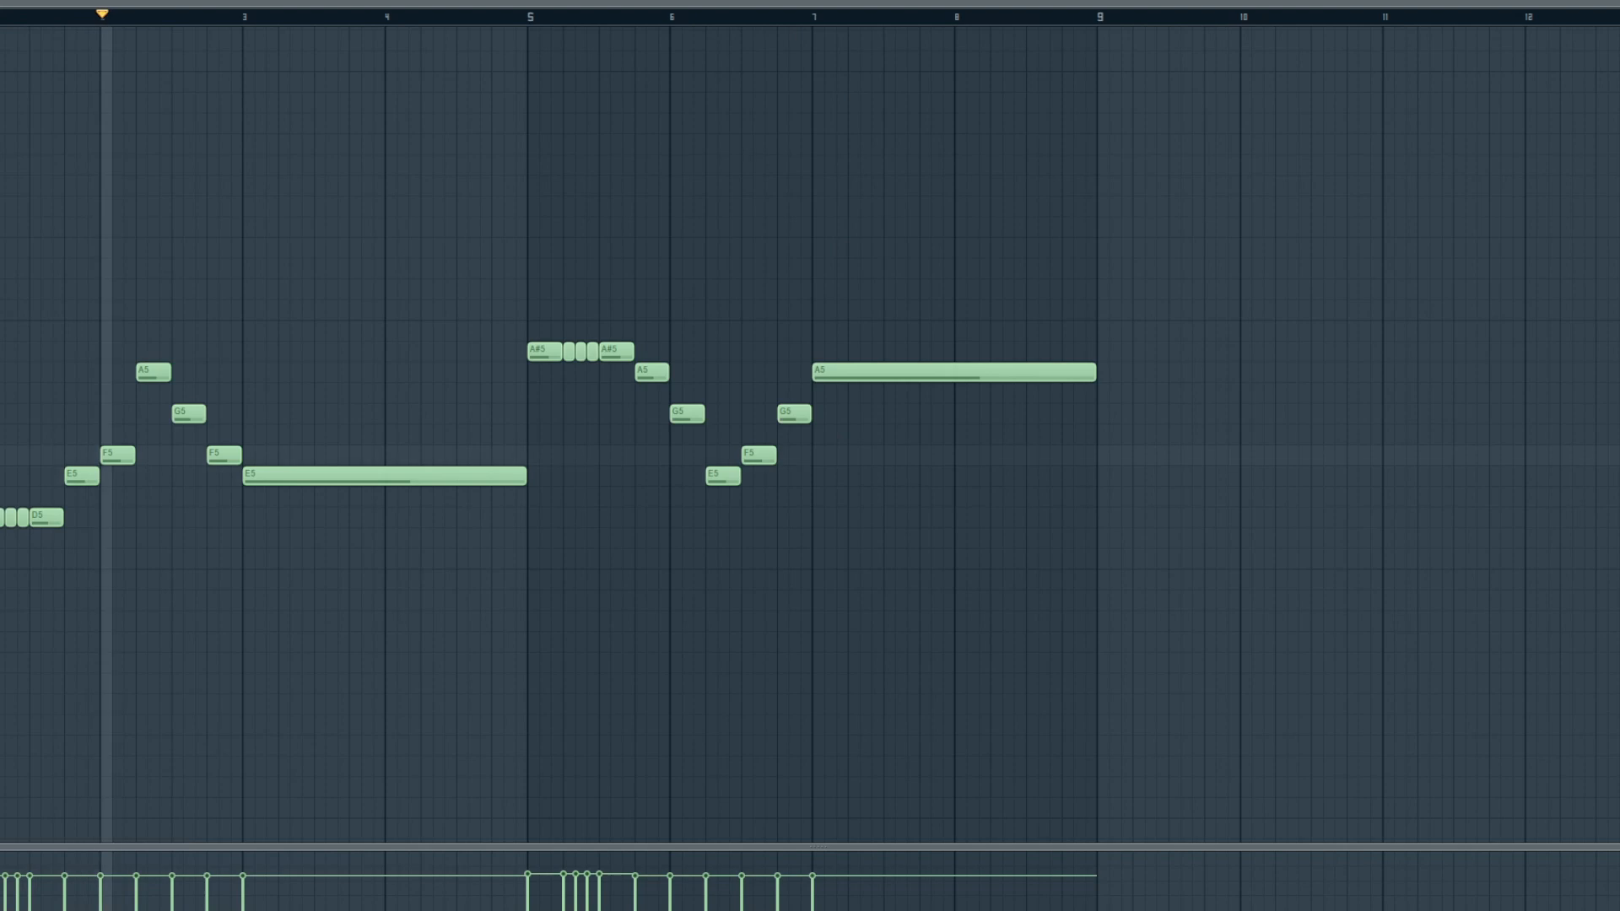
key(F5)
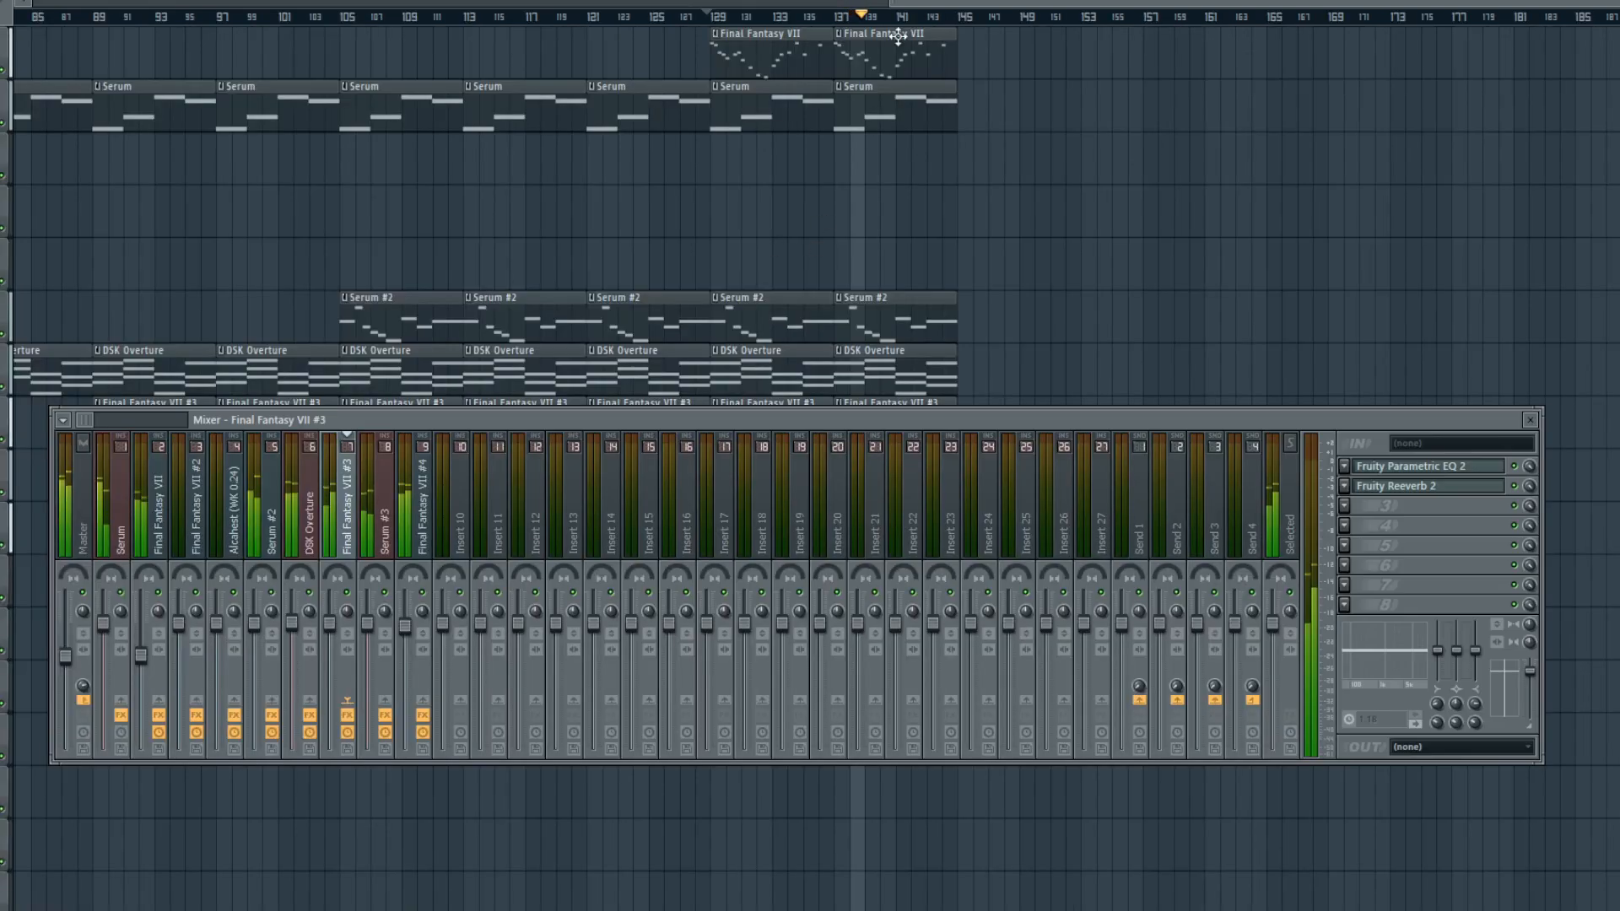
- Check the Serum #3 and Final Fantasy VII #4 mixer tracks and play the song from just before bar 89
key(F9)
click(391, 544)
click(422, 531)
key(F9)
scroll(535, 11, down, 3)
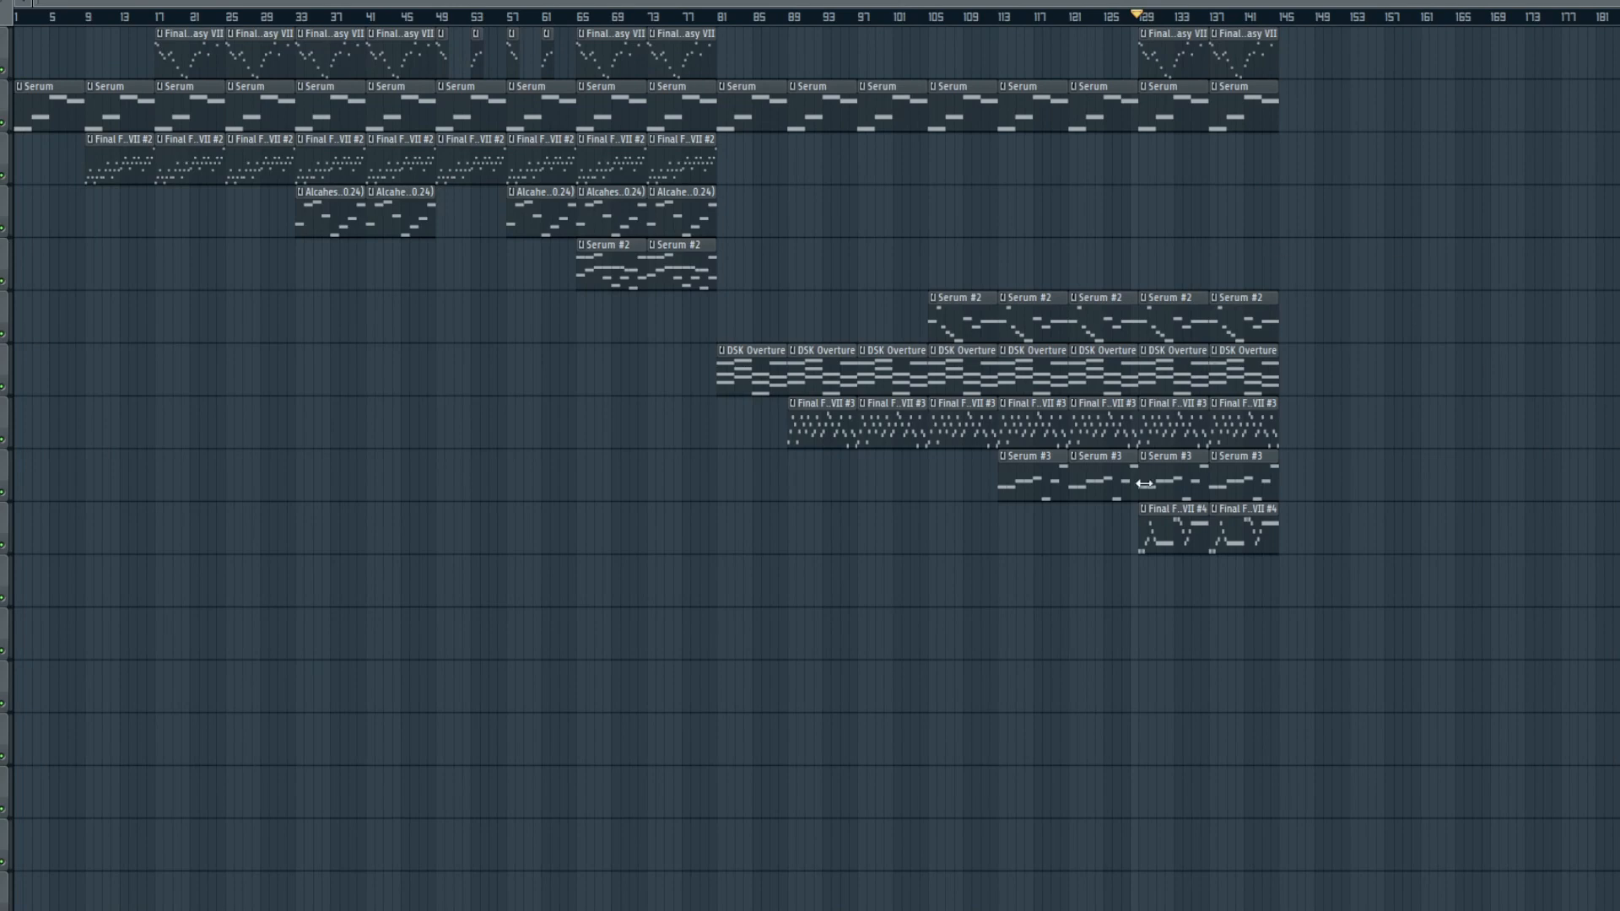
click(780, 17)
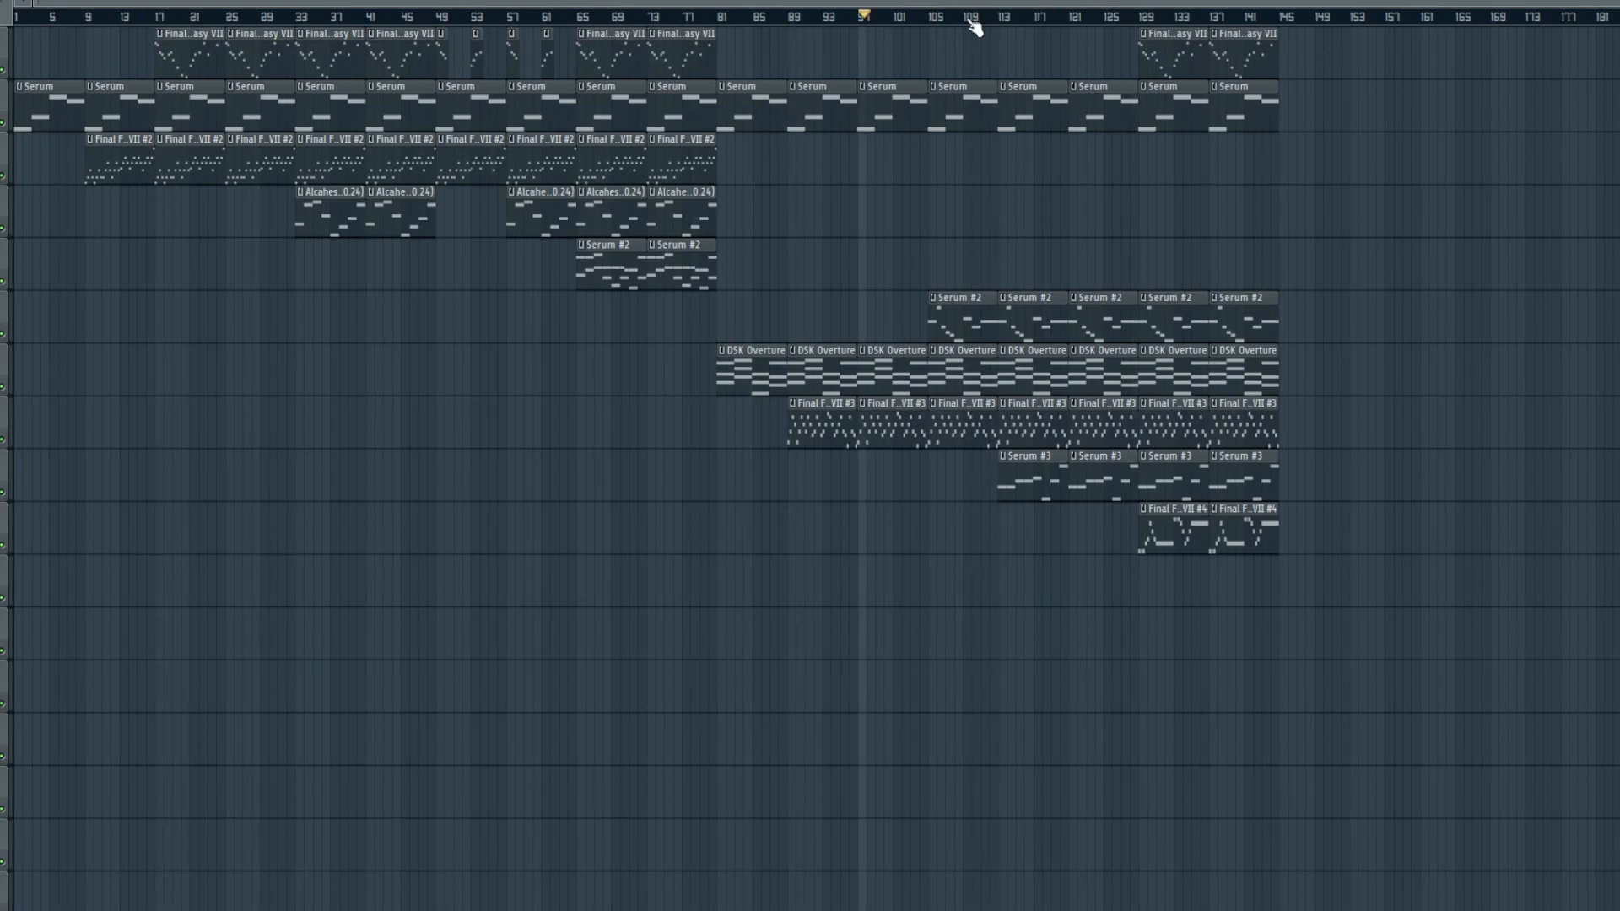
- Copy the full five-track section from bars 65 to 80 to bar 145 and play from just before it
mouse_move(689, 287)
mouse_down()
mouse_move(608, 47)
mouse_move(1374, 54)
mouse_move(1307, 61)
mouse_up()
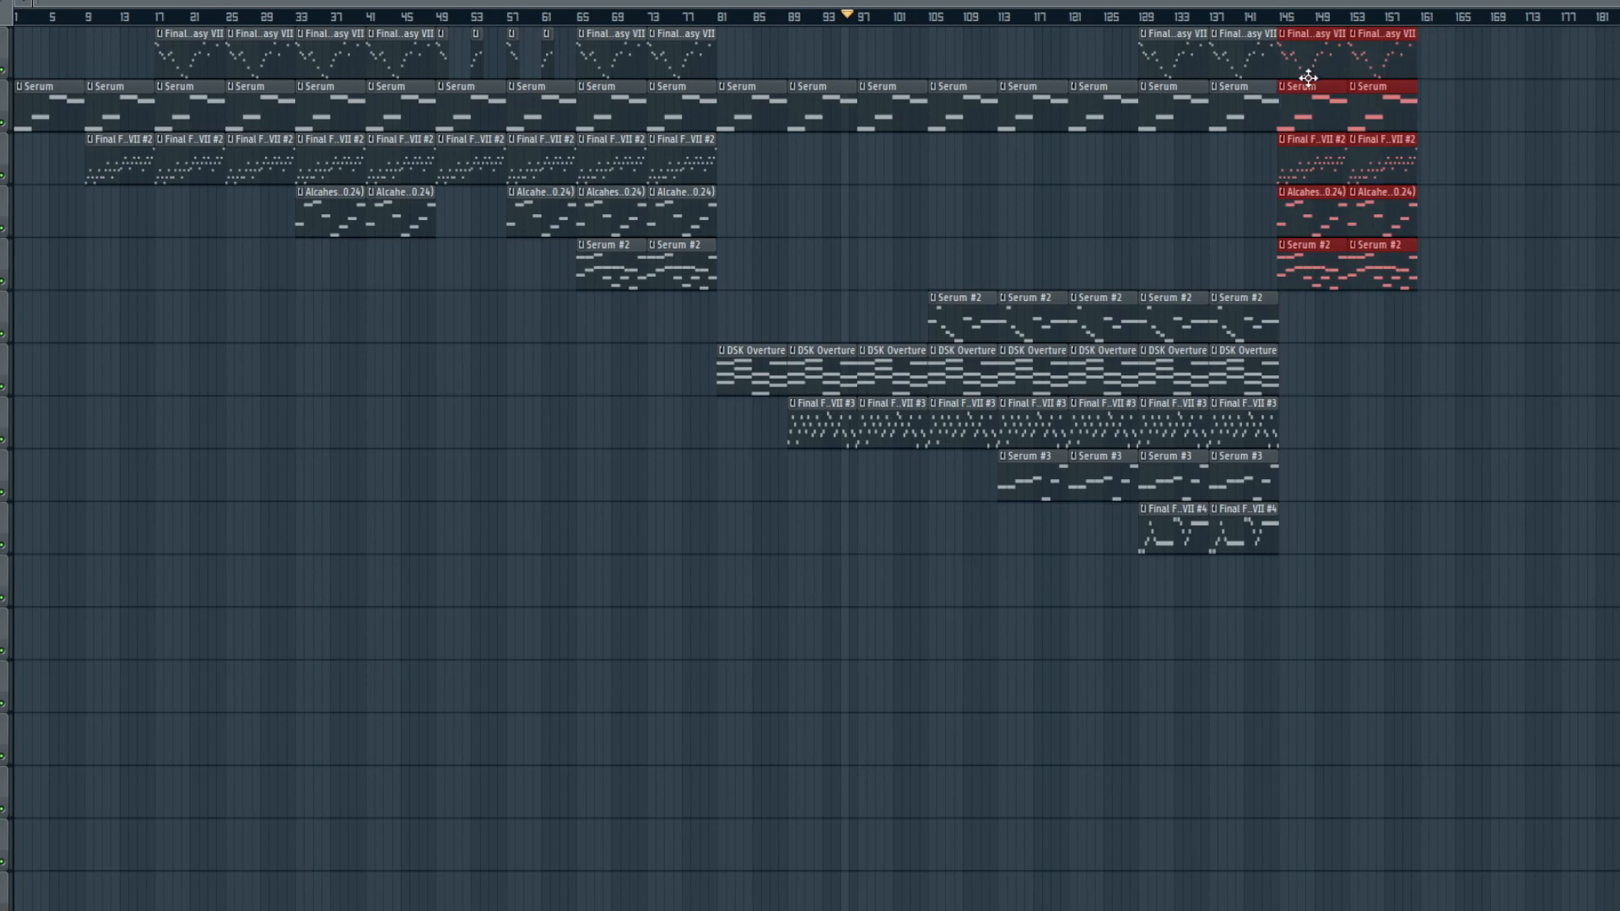
drag(45, 5, 1152, 5)
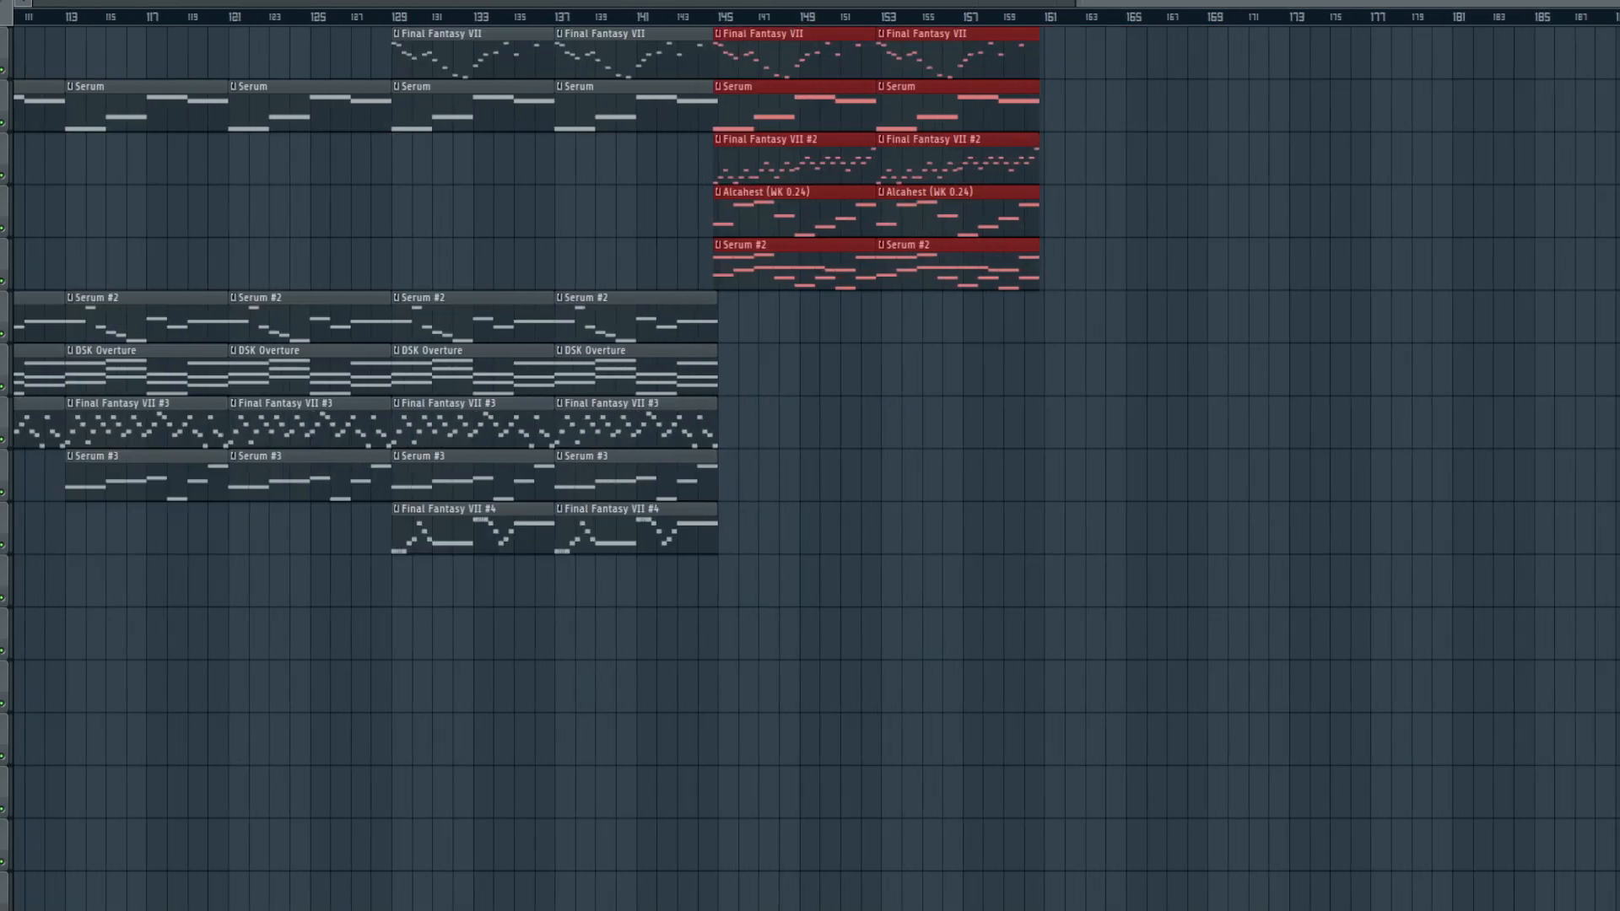
drag(680, 55, 669, 47)
click(561, 15)
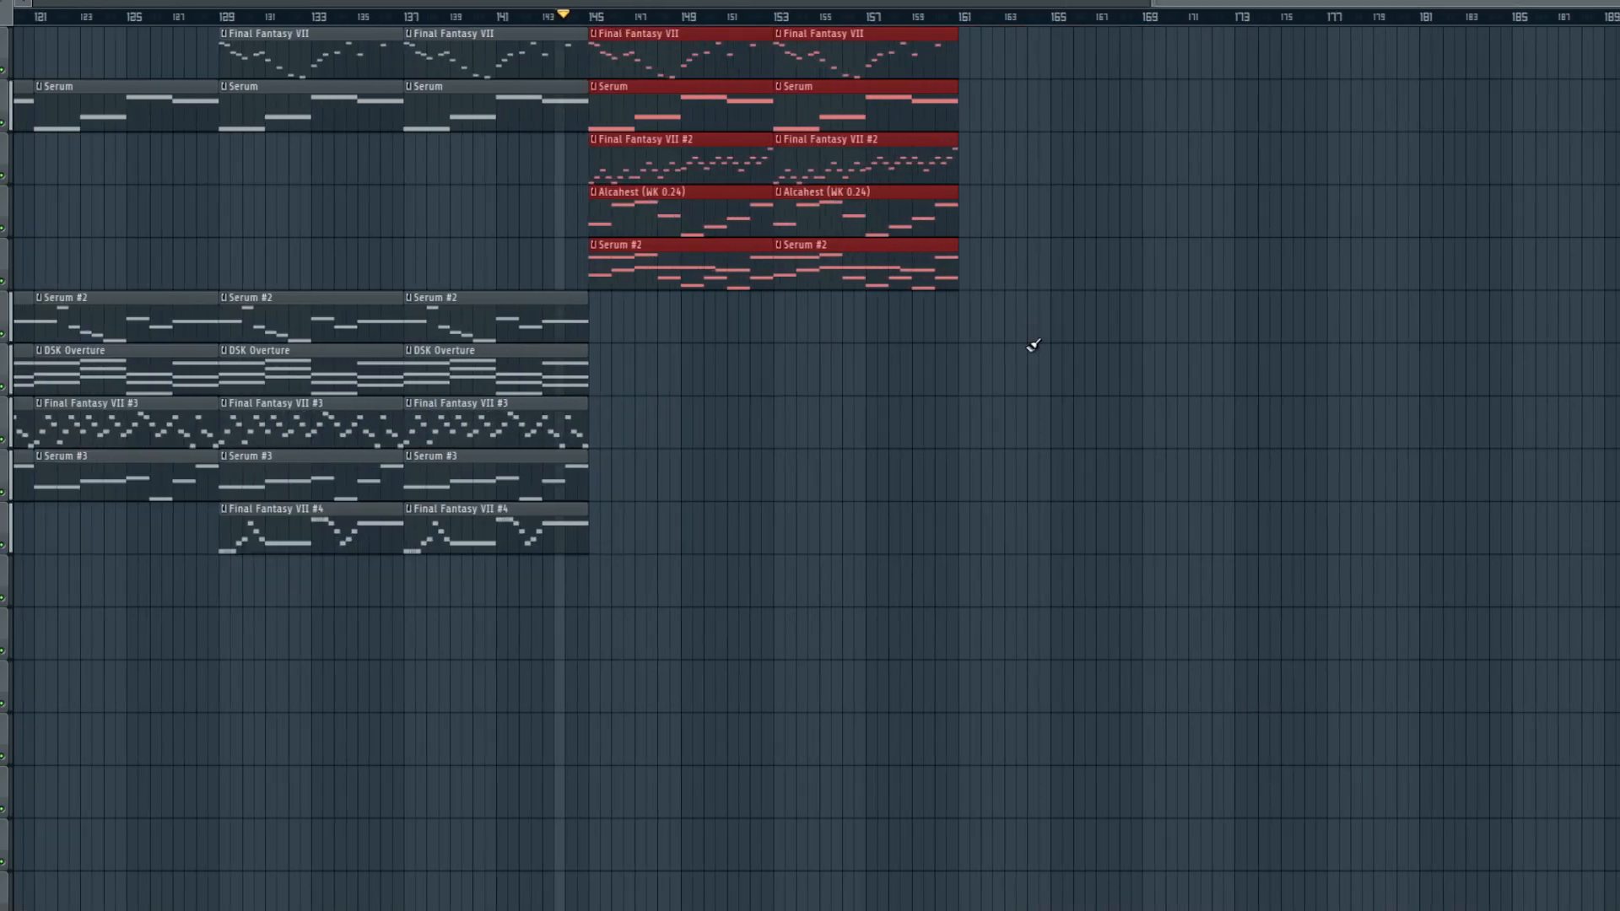
click(1085, 387)
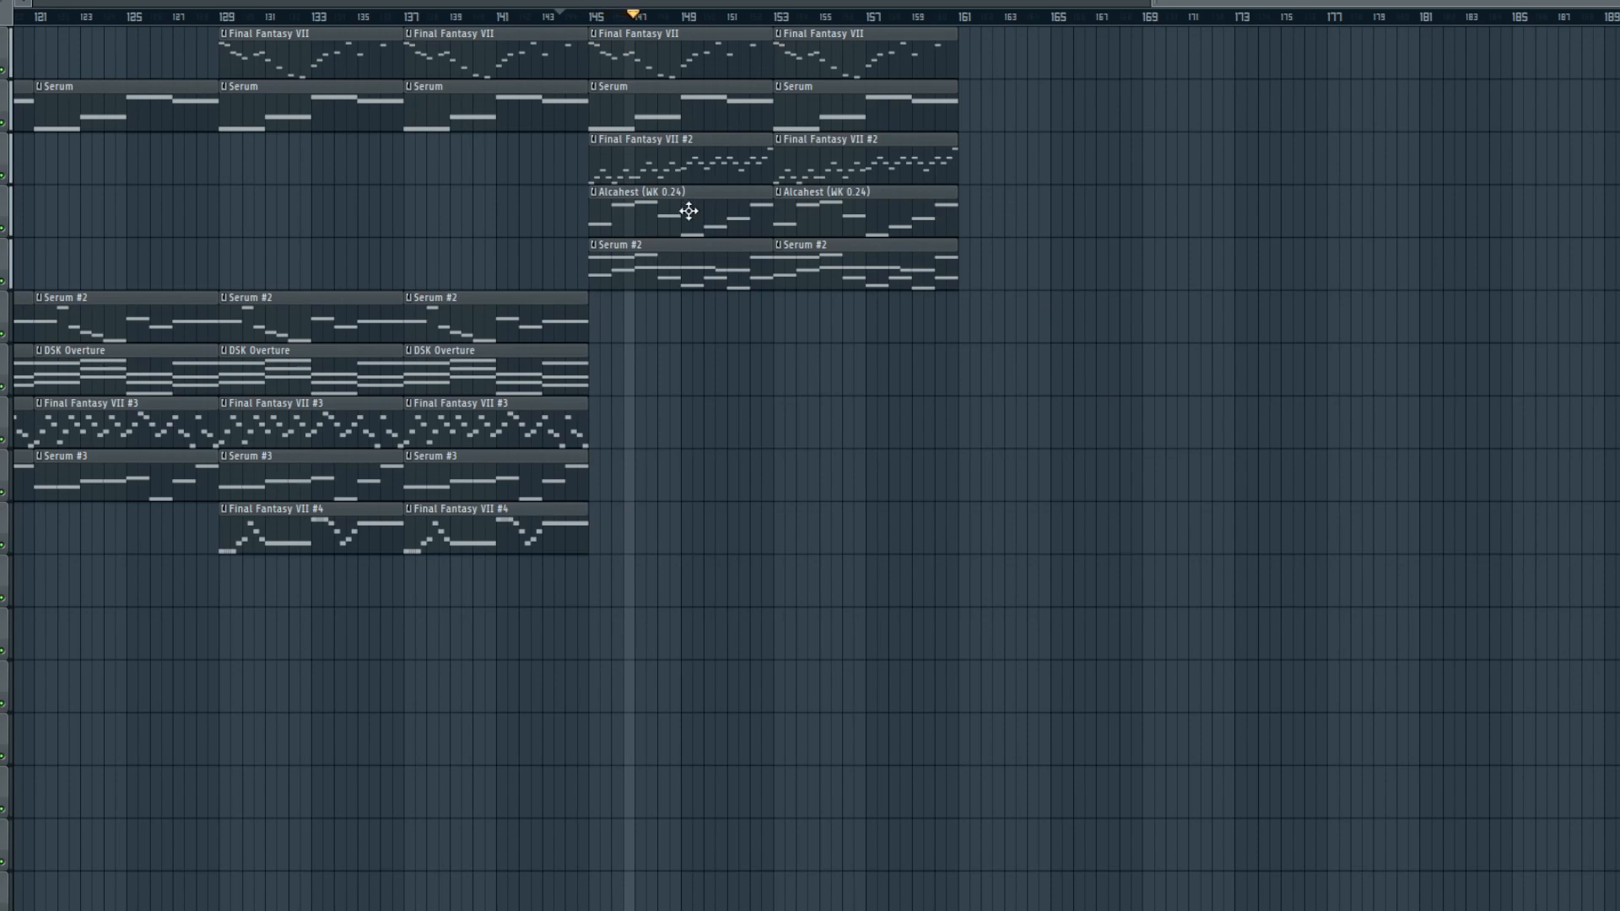
- Delete the Alcahest and Serum #2 clips from the sections at bars 145 and 153
right_click(726, 212)
right_click(861, 214)
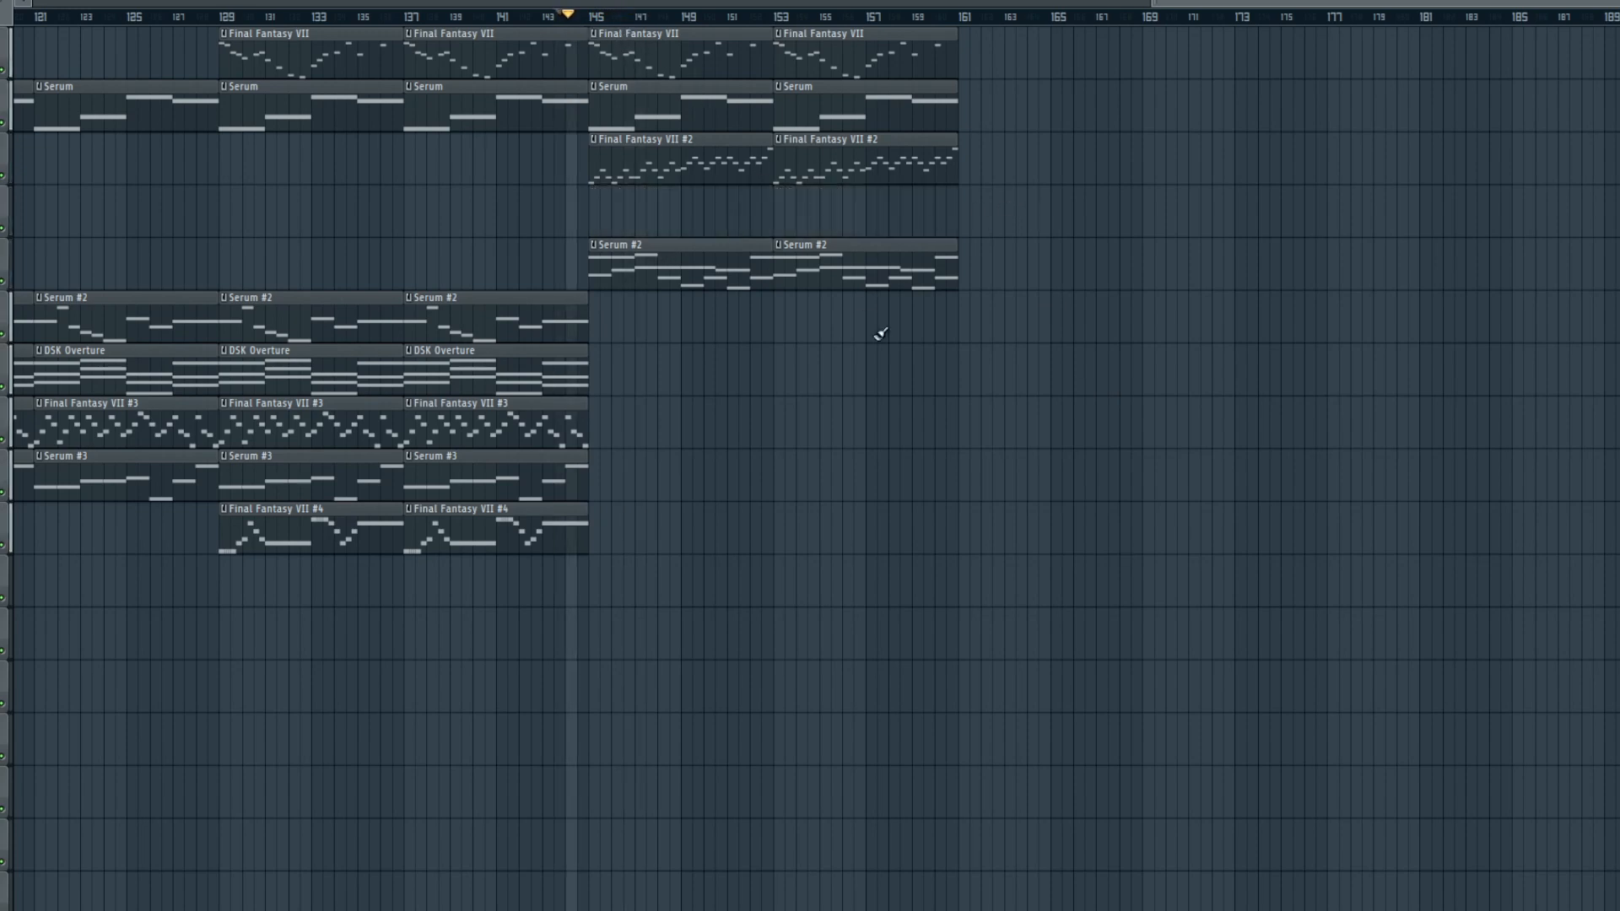
right_click(860, 268)
right_click(726, 269)
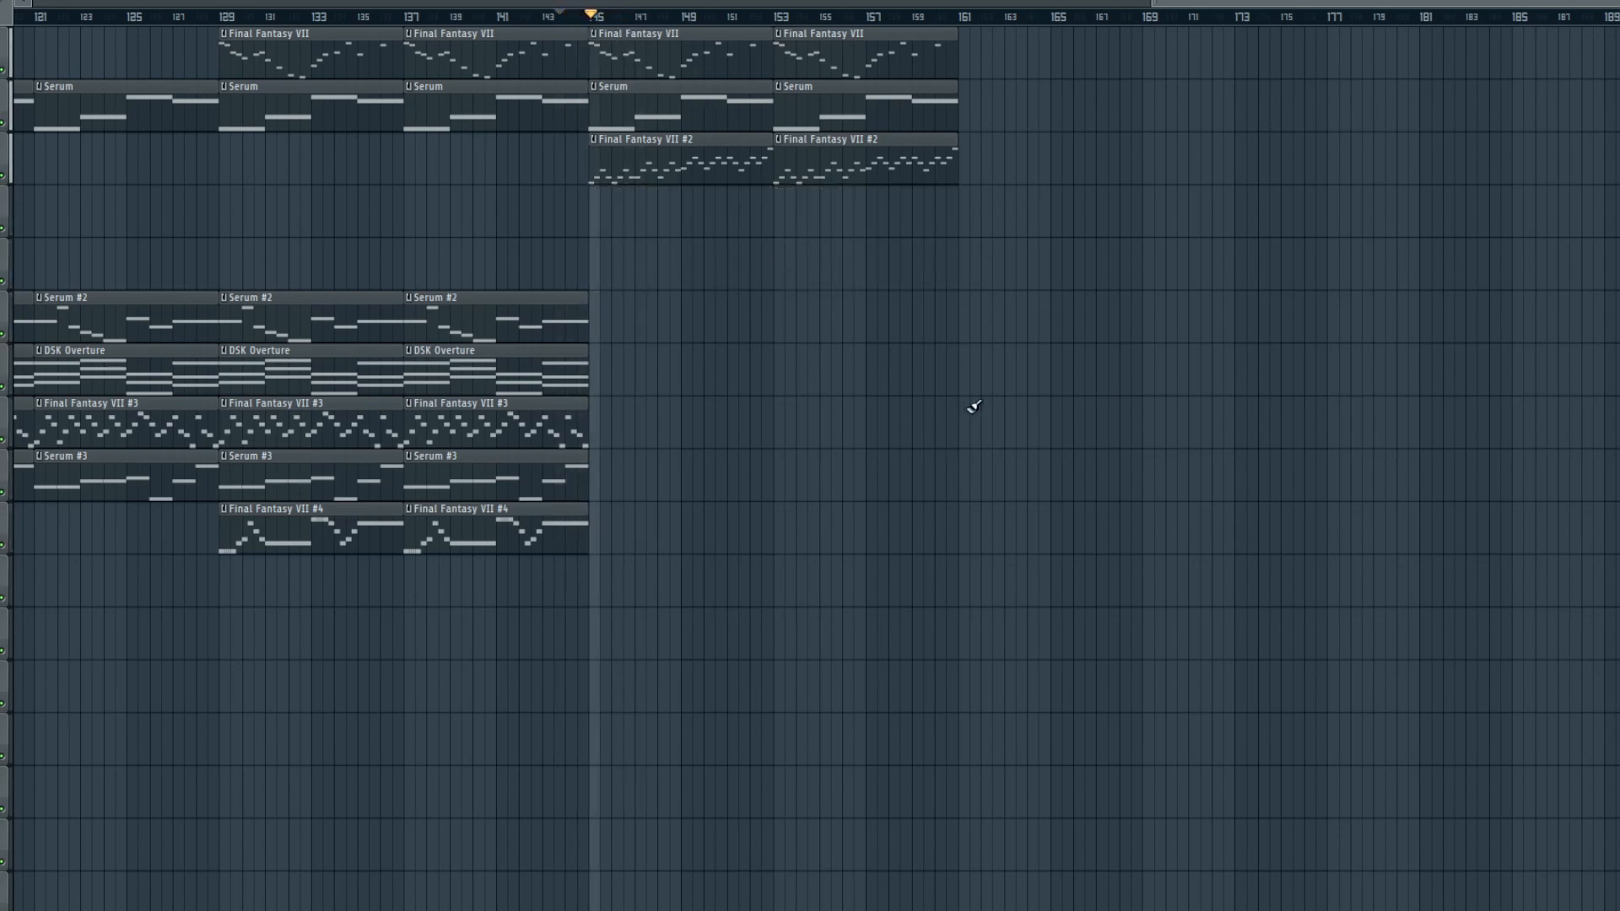
- Try duplicating the three-track ending from bars 145 to 160 at bar 161
drag(1052, 203, 771, 206)
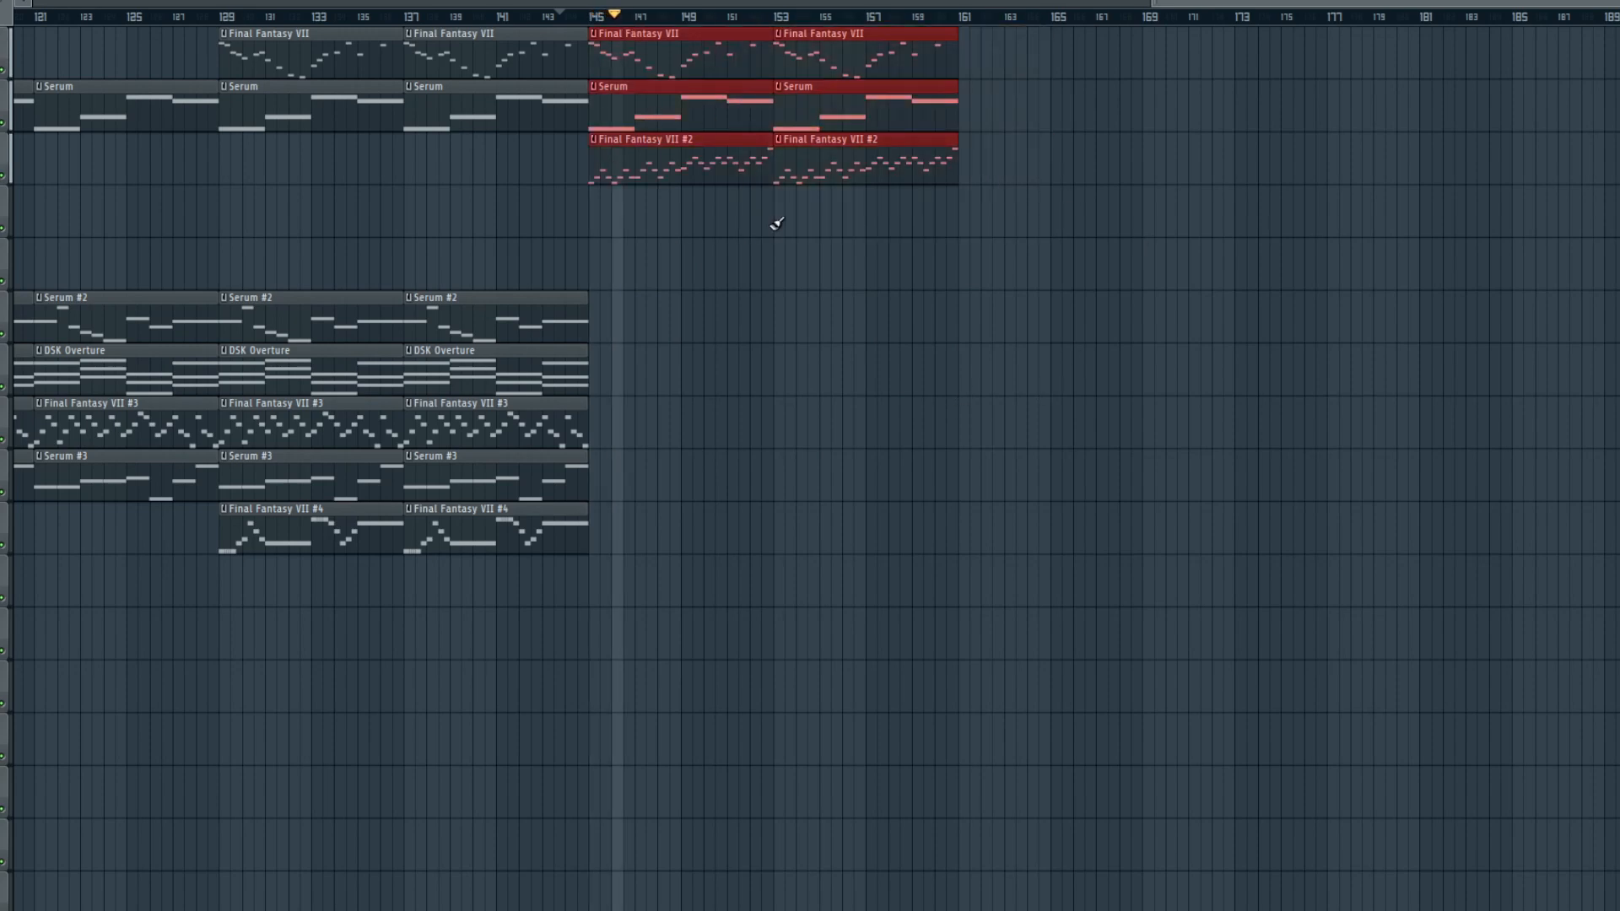
key(ctrl+b)
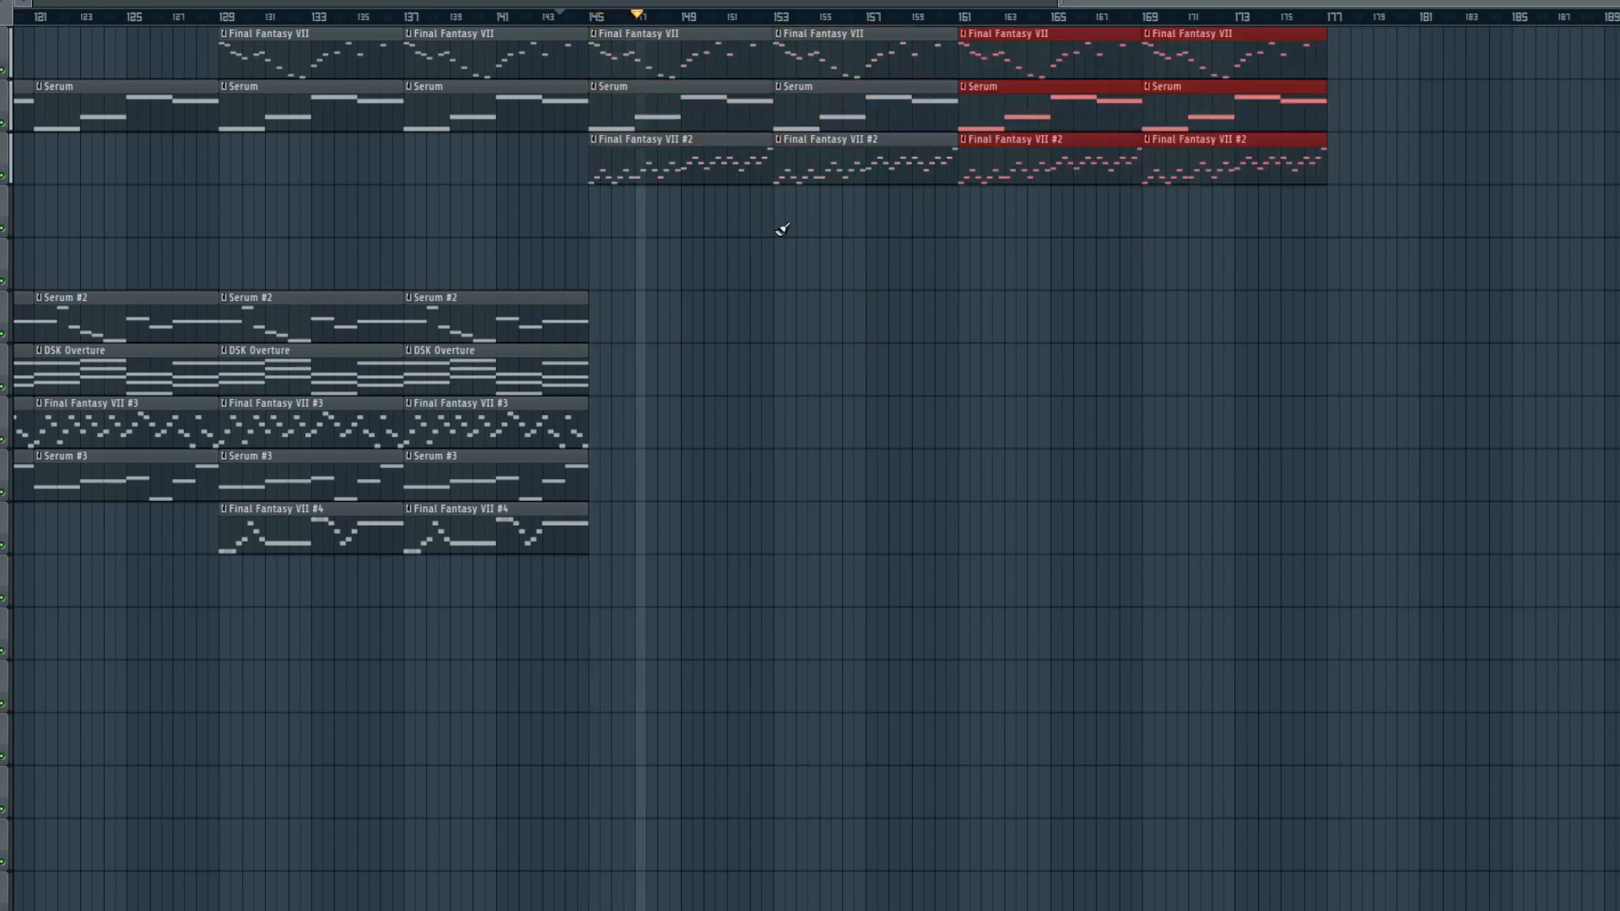
right_click(1089, 178)
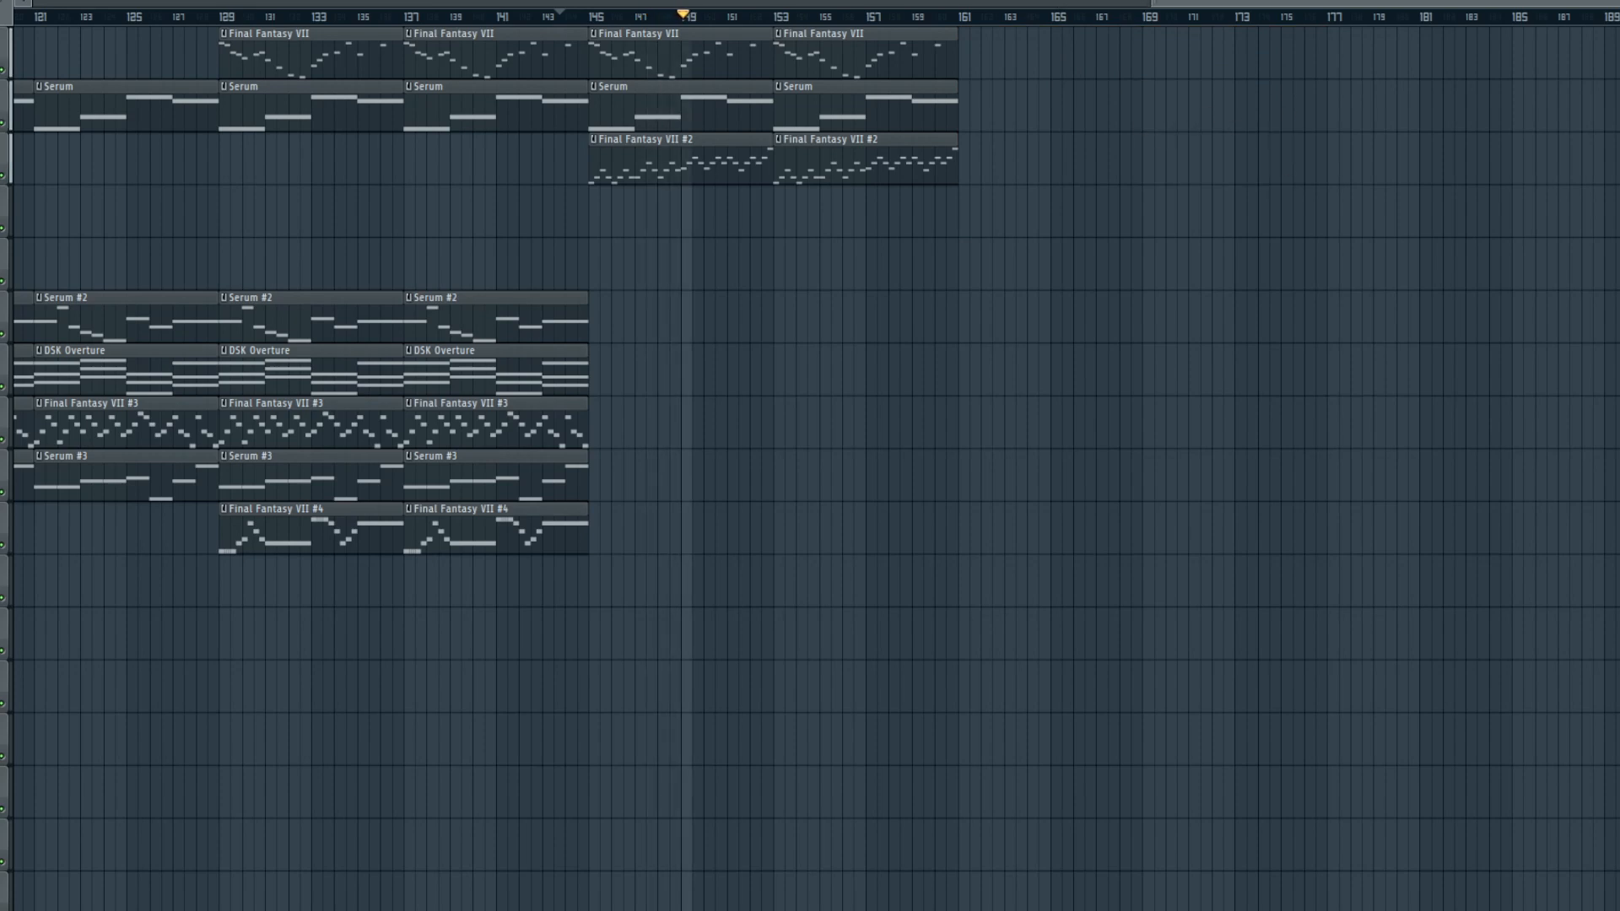
- Stop playback and save the project in the Projects folder as "Reflections of an Orphan.flp"
drag(1153, 2, 34, 2)
key(space)
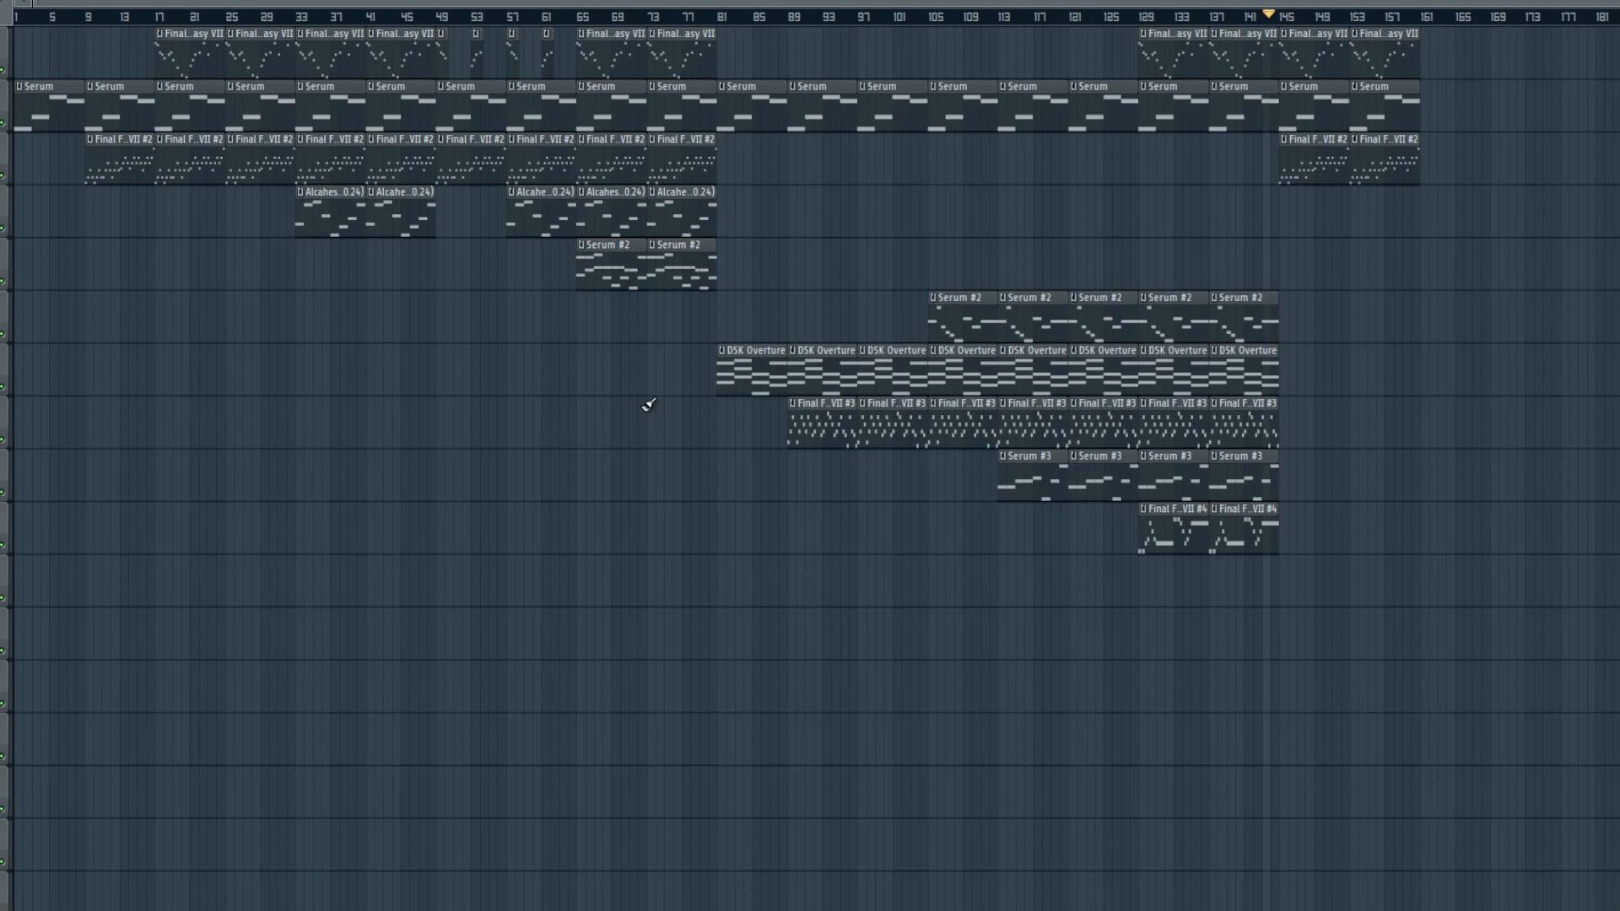
key(ctrl+shift+s)
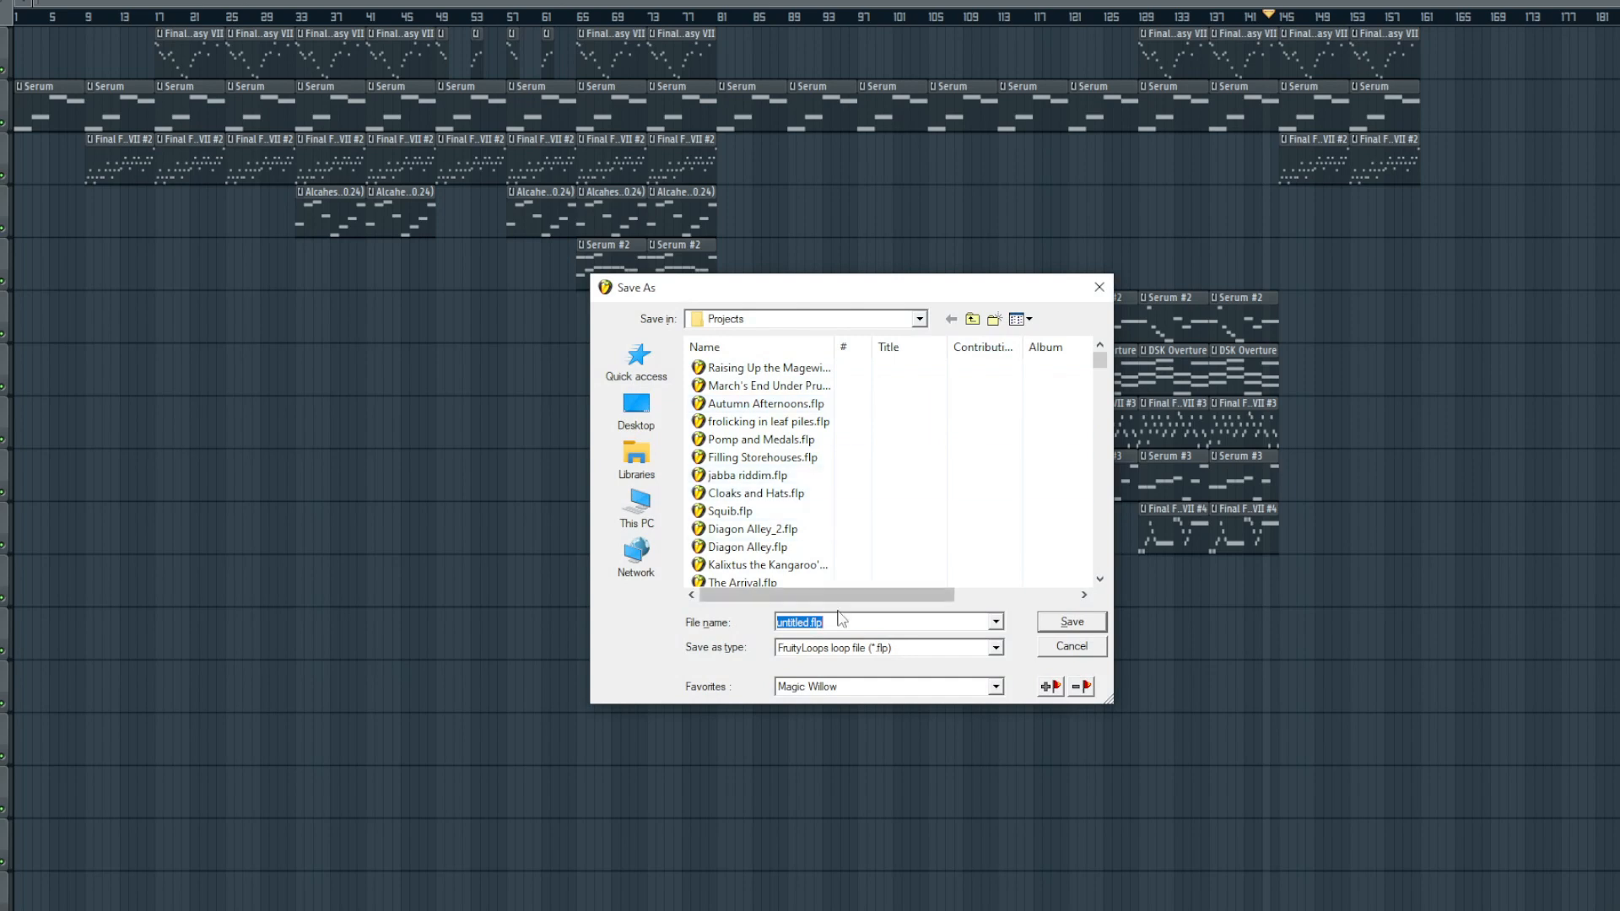
double_click(803, 621)
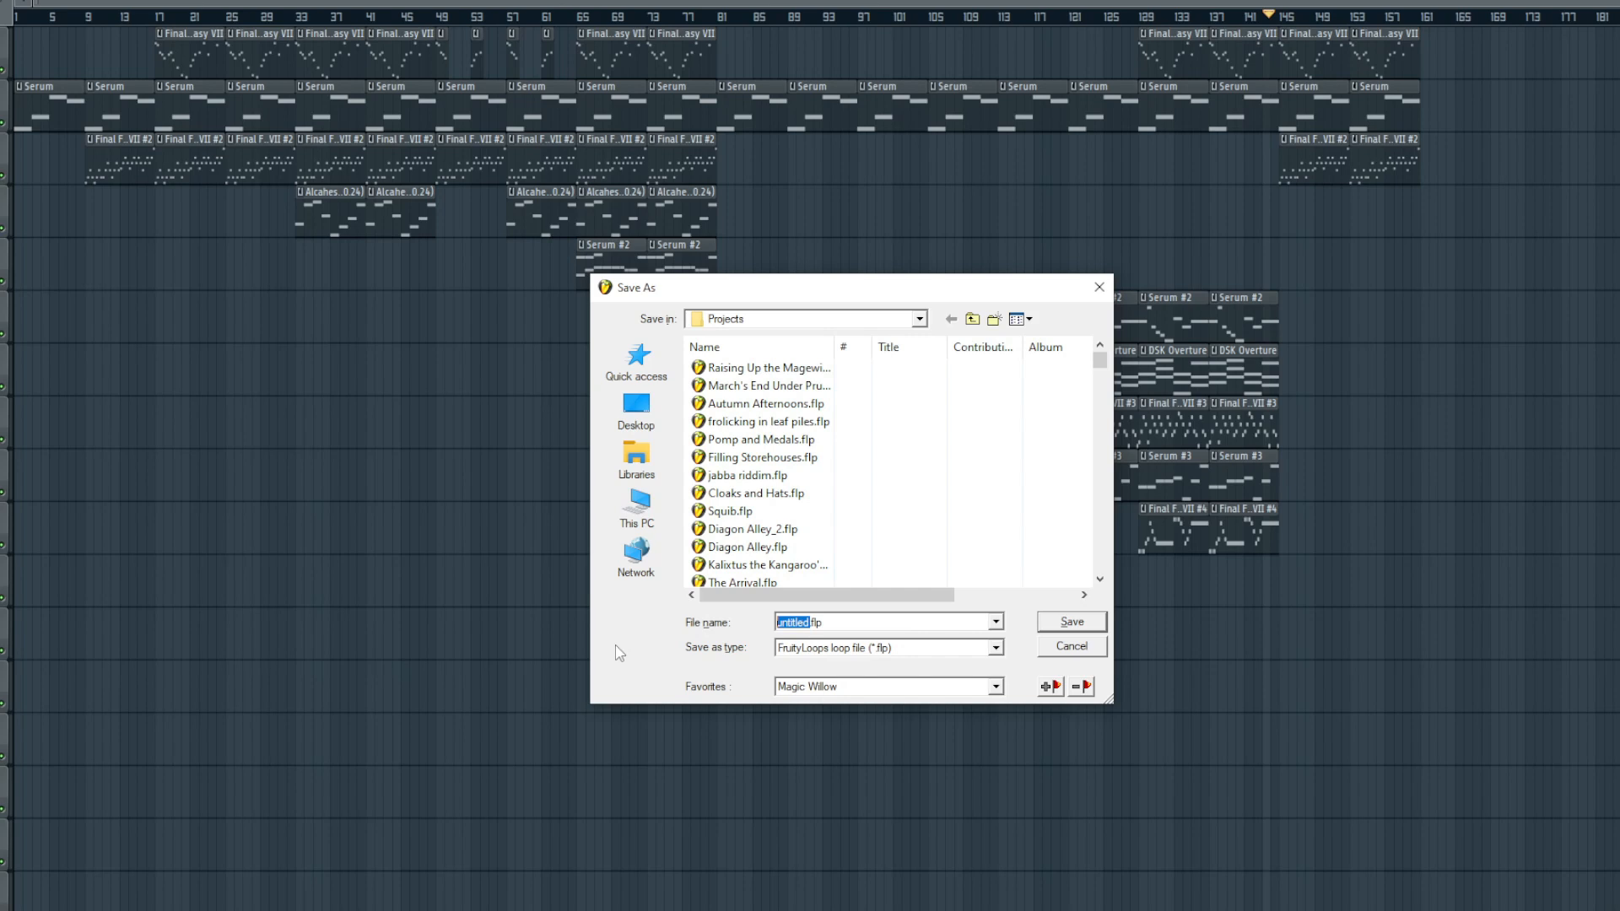
key(ctrl+a)
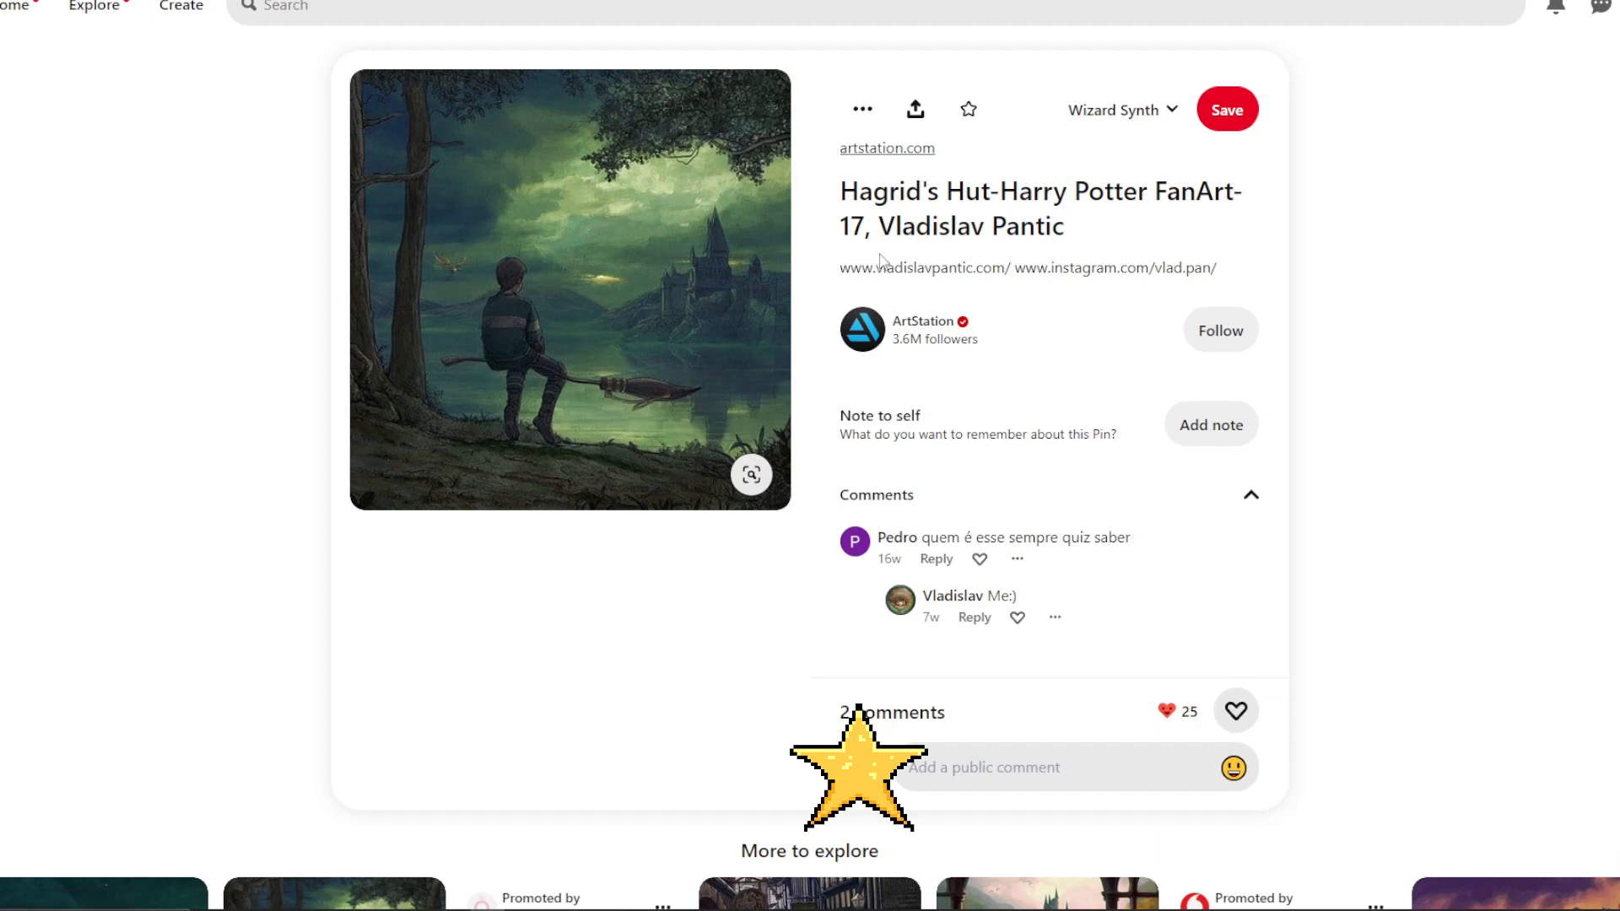
mouse_move(741, 299)
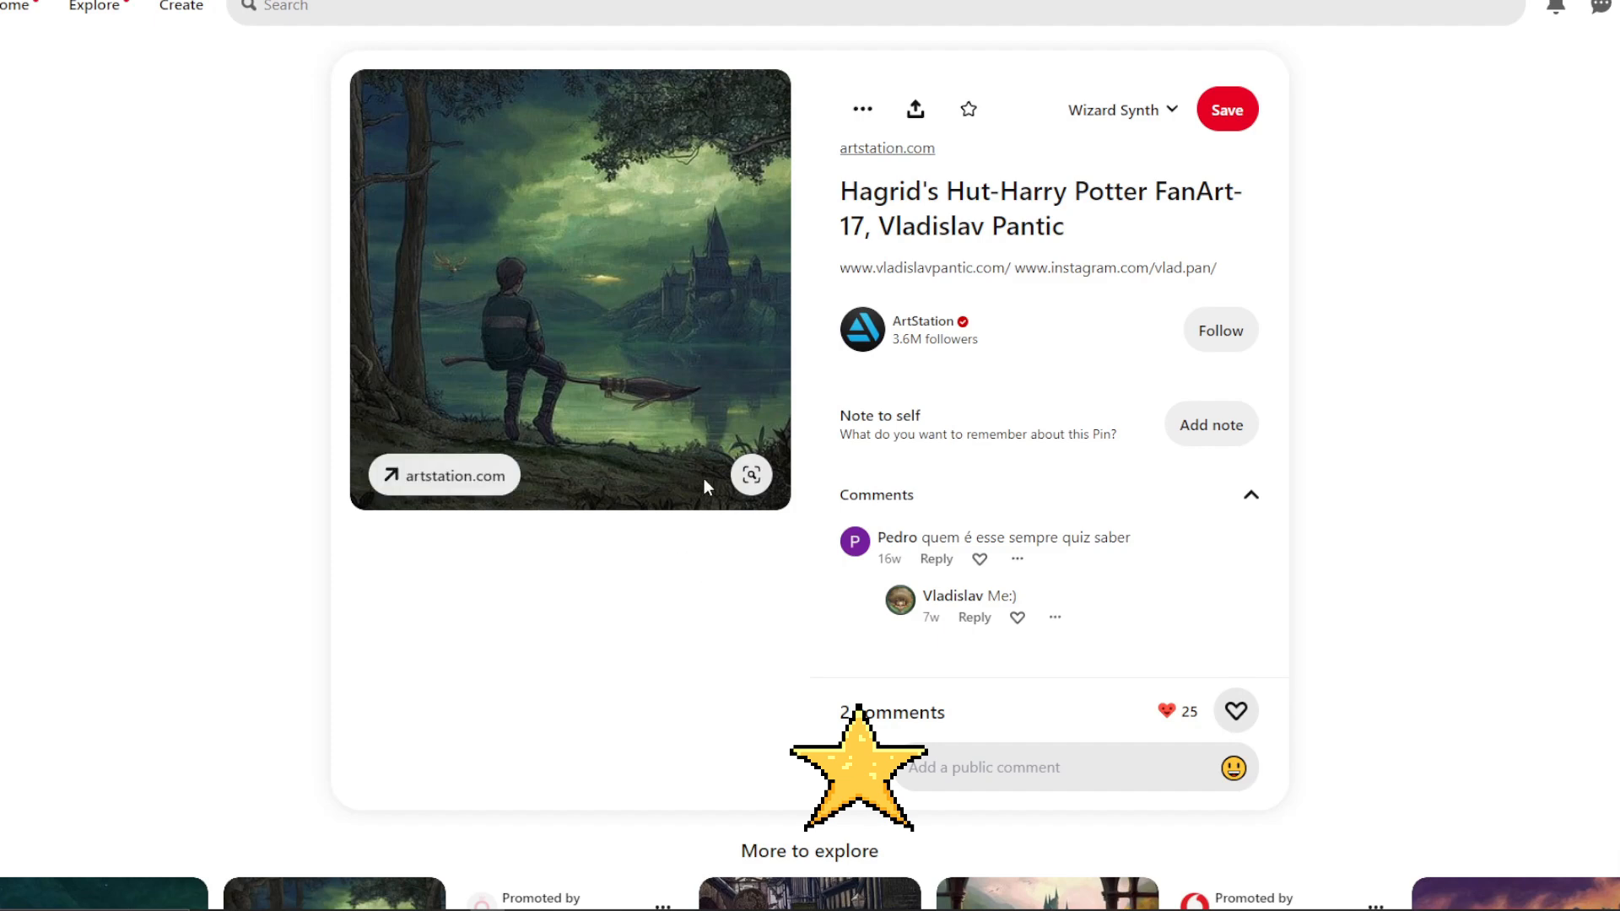
key(alt+Tab)
key(shift+Left)
key(shift+Left)
key(shift+Left)
key(shift+Left)
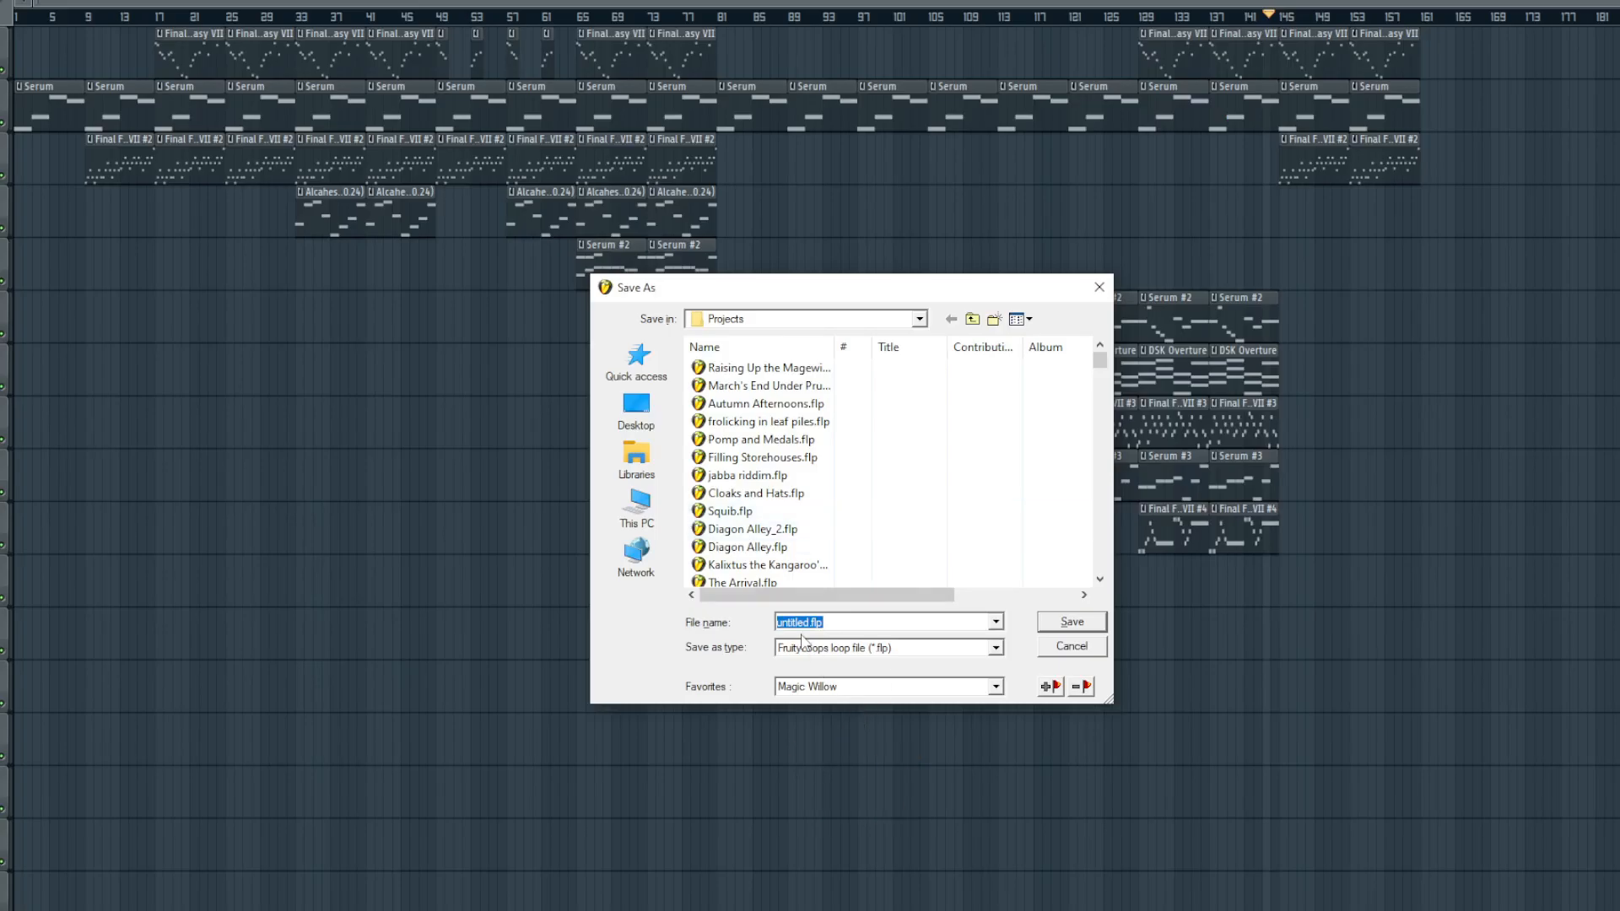
text(Reflections of an Orphan)
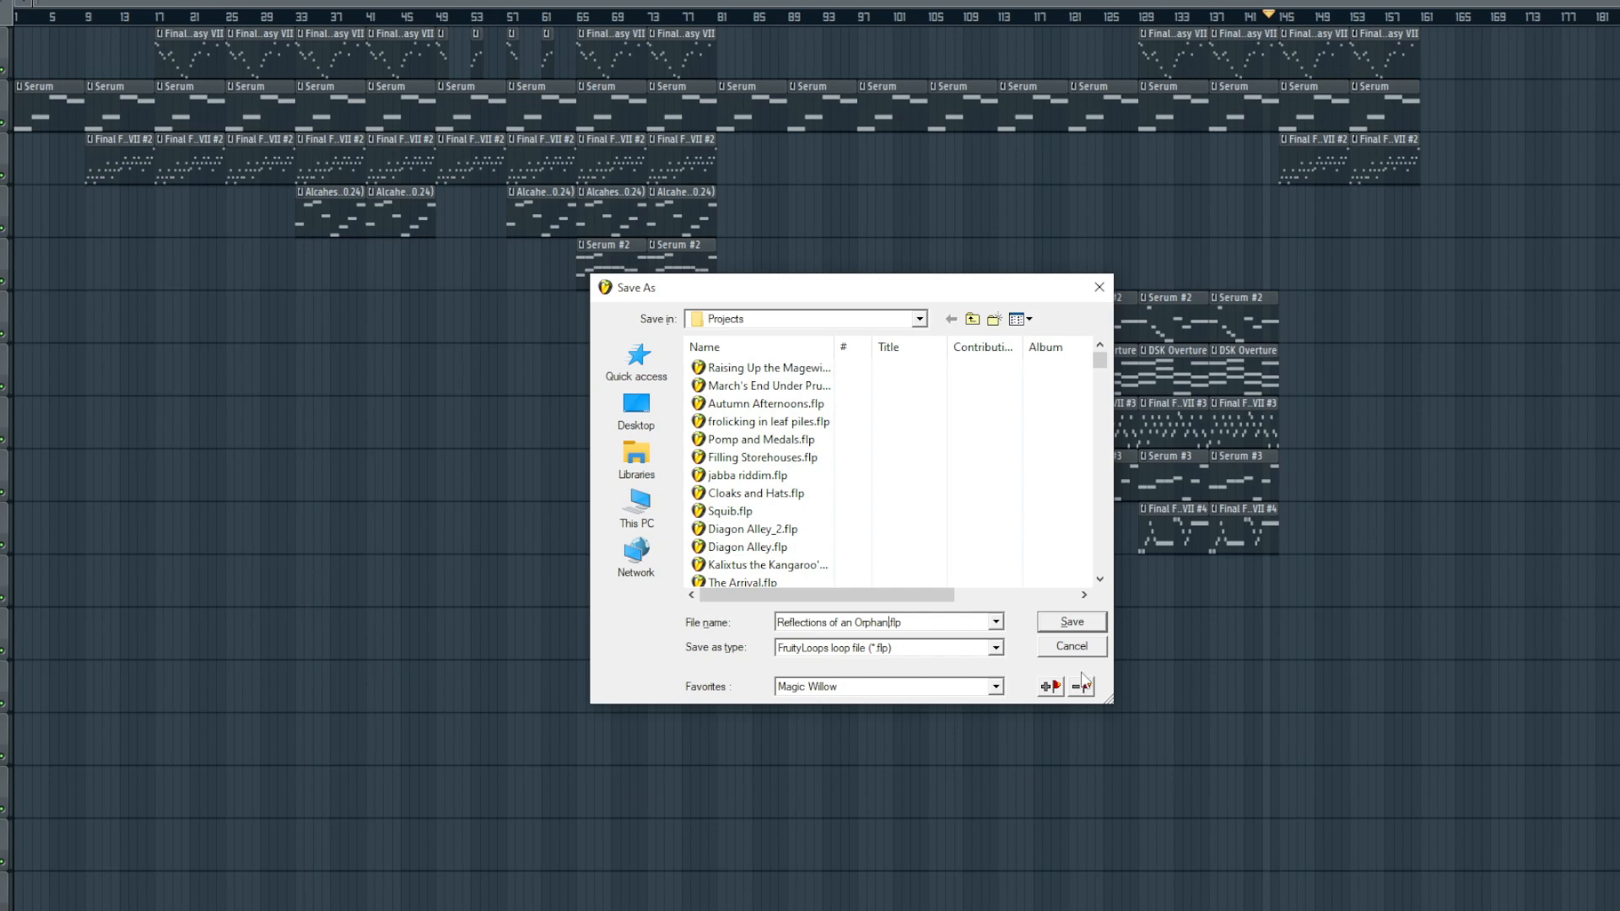
click(1065, 623)
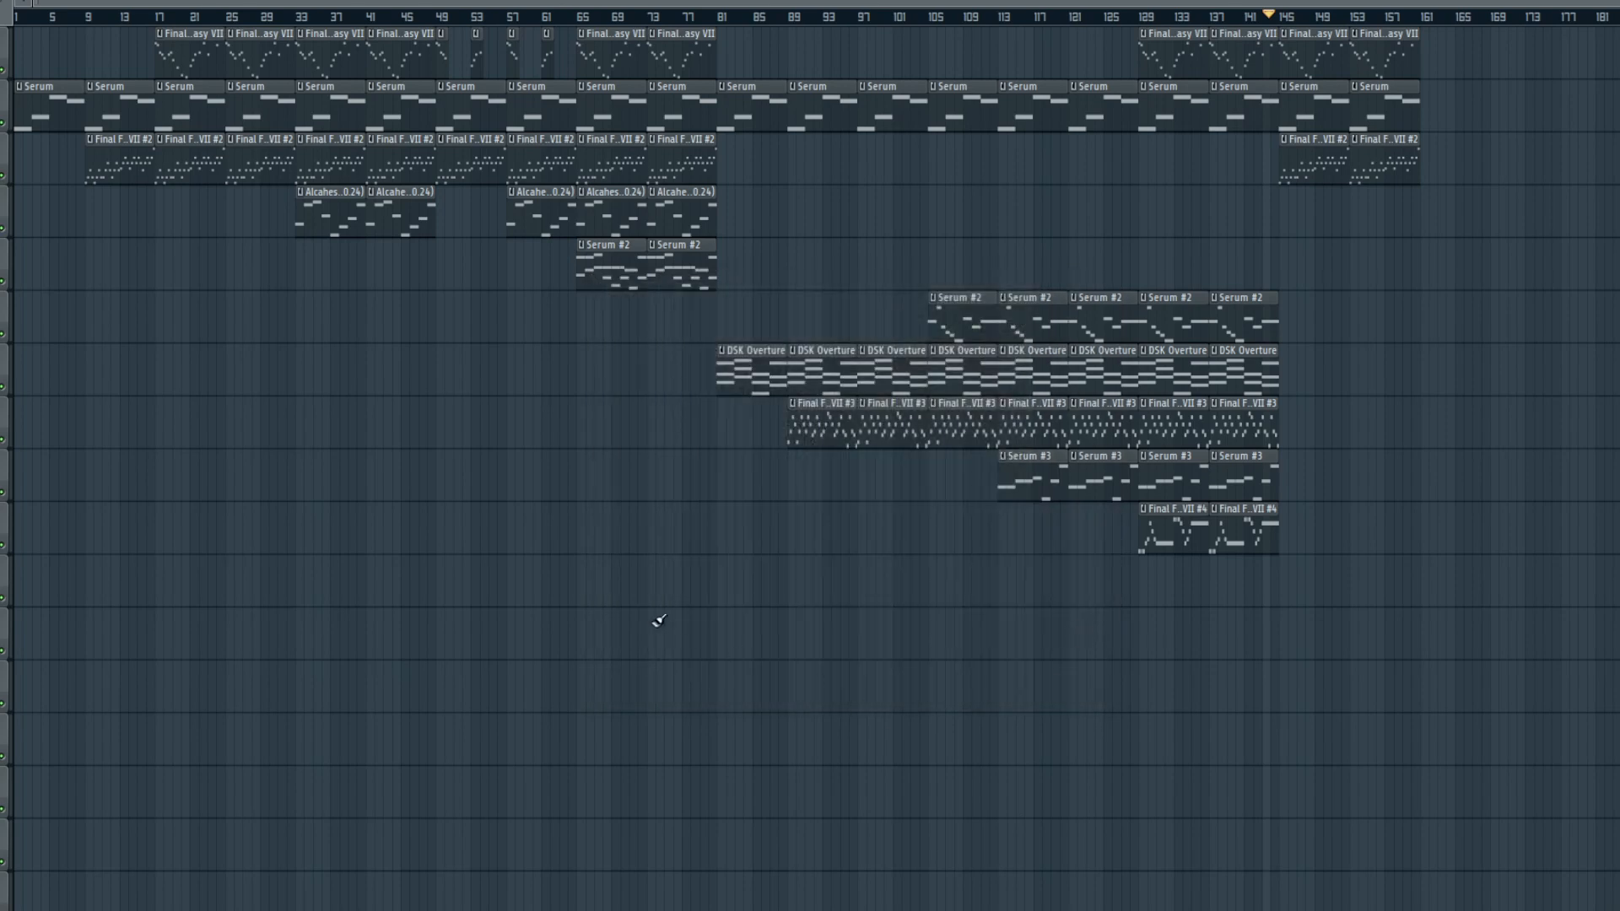